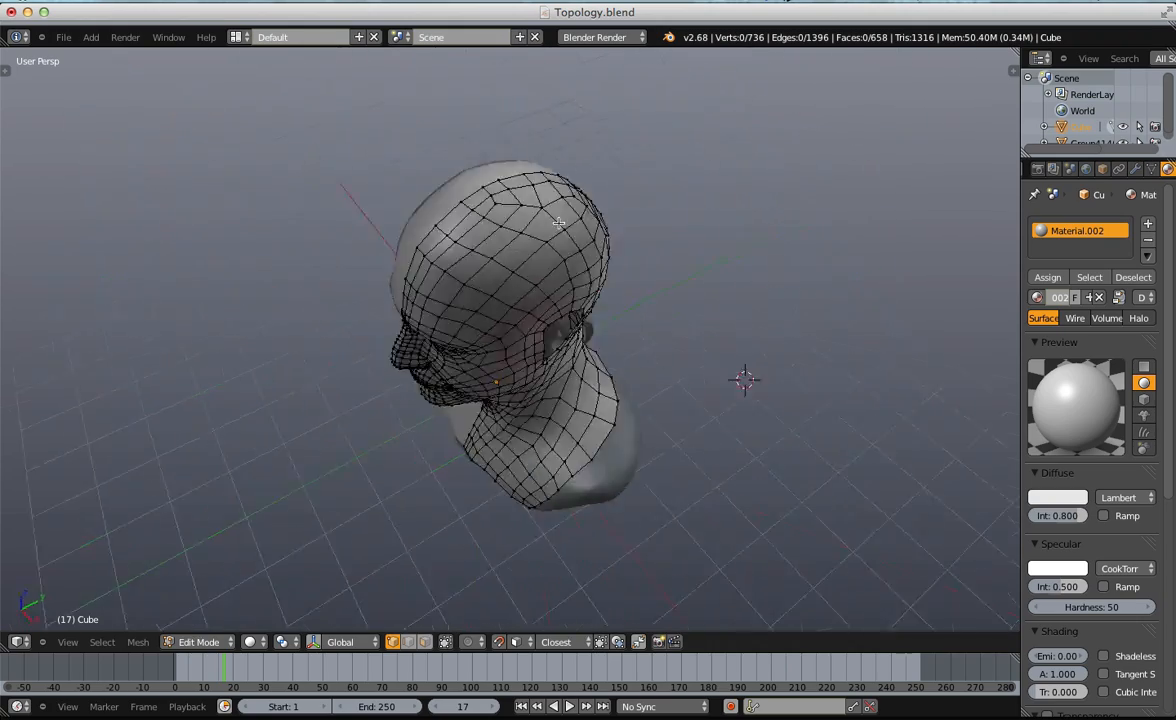
From the right side view in wireframe, box-select the mesh vertices covering the crown and the back of the head.
{"action": "key", "text": "KP_3"}
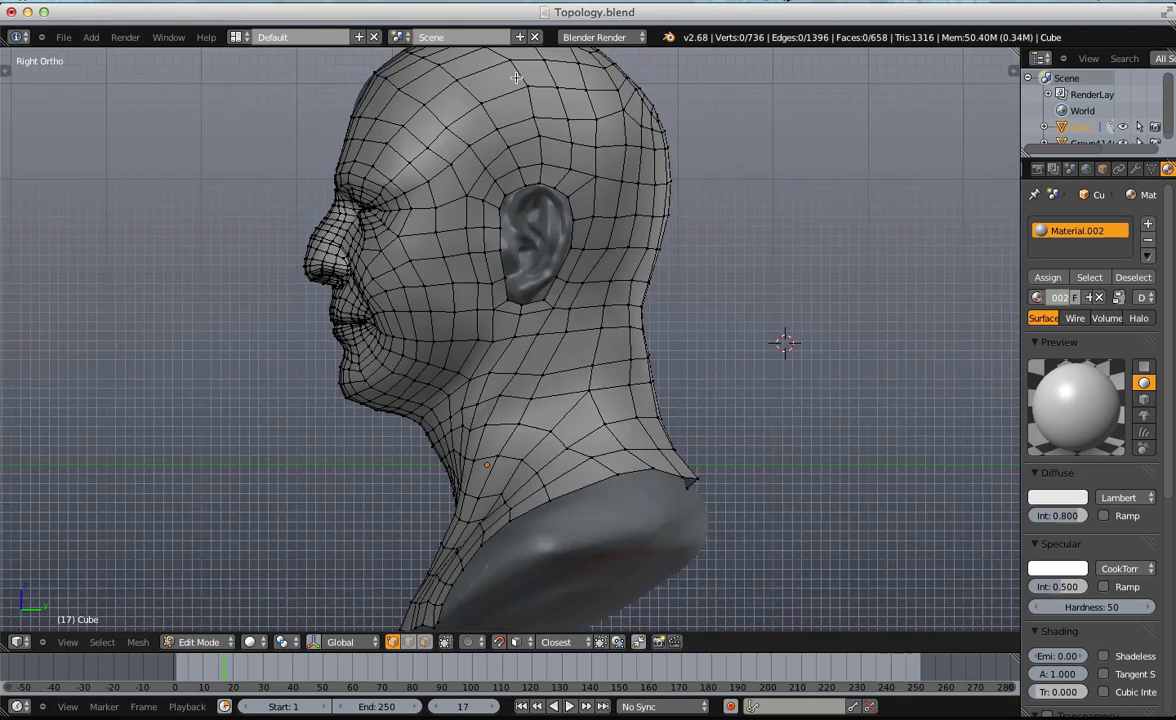
{"action": "key", "text": "z"}
{"action": "middle_click_drag", "start_coordinate": [502, 86], "coordinate": [563, 210], "text": "shift"}
{"action": "mouse_move", "coordinate": [497, 146]}
{"action": "left_mouse_down"}
{"action": "mouse_move", "coordinate": [520, 170]}
{"action": "mouse_move", "coordinate": [548, 245]}
{"action": "mouse_move", "coordinate": [592, 282]}
{"action": "mouse_move", "coordinate": [642, 227]}
{"action": "mouse_move", "coordinate": [571, 196]}
{"action": "mouse_move", "coordinate": [618, 300]}
{"action": "mouse_move", "coordinate": [614, 345]}
{"action": "left_mouse_up"}
{"action": "key", "text": "Escape"}
Try deleting the selected scalp vertices and inspect the head in solid shading.
{"action": "key", "text": "x"}
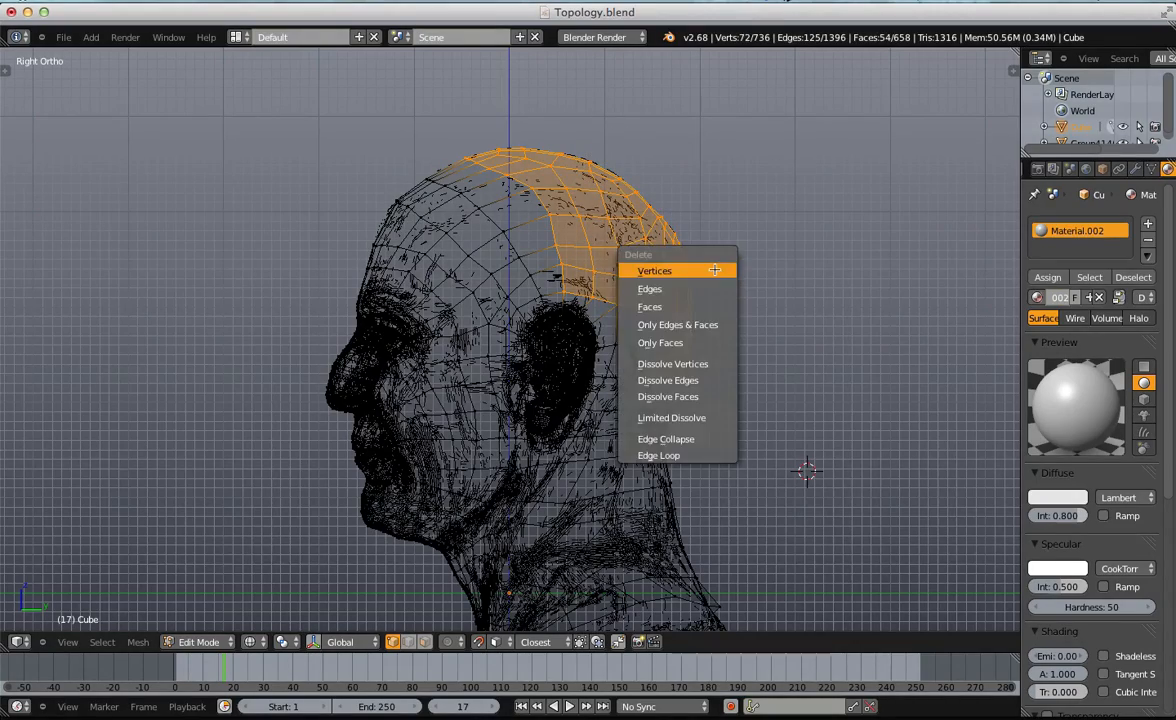
{"action": "left_click", "coordinate": [714, 270]}
{"action": "key", "text": "z"}
{"action": "mouse_move", "coordinate": [596, 230]}
{"action": "middle_mouse_down"}
{"action": "mouse_move", "coordinate": [514, 255]}
{"action": "mouse_move", "coordinate": [493, 276]}
{"action": "mouse_move", "coordinate": [593, 294]}
{"action": "middle_mouse_up"}
{"action": "scroll", "coordinate": [493, 276], "scroll_direction": "up", "scroll_amount": 3}
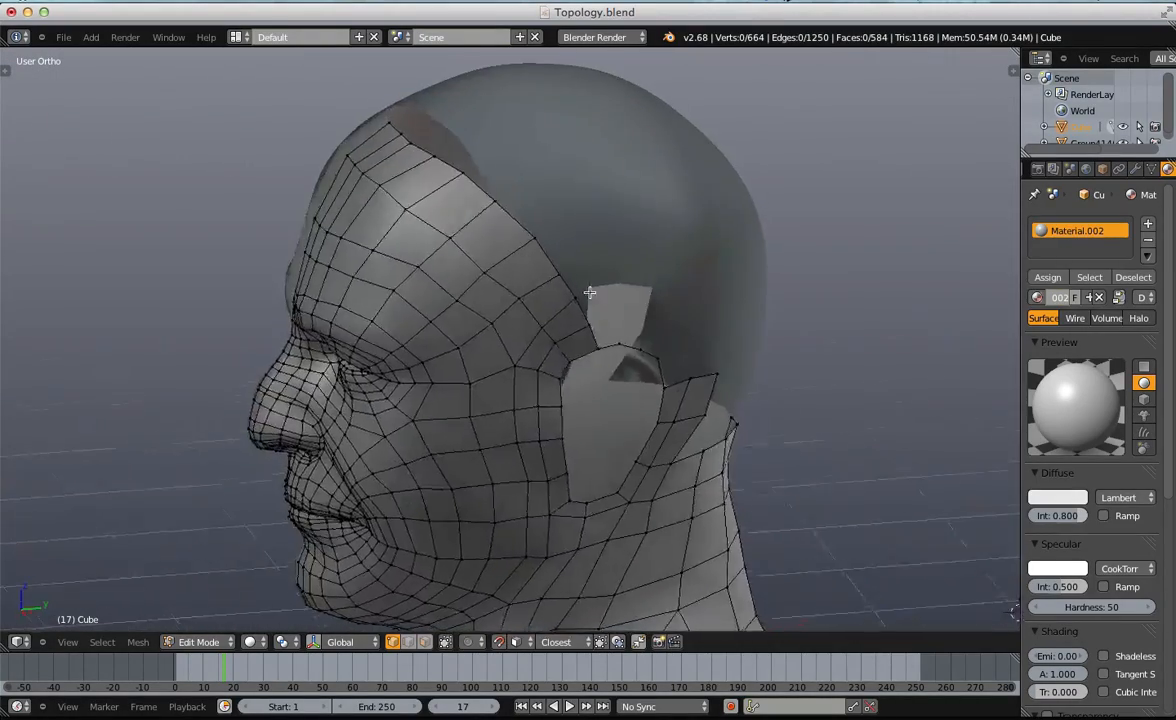
{"action": "scroll", "coordinate": [596, 300], "scroll_direction": "up", "scroll_amount": 2}
{"action": "key", "text": "ctrl+z"}
{"action": "scroll", "coordinate": [665, 288], "scroll_direction": "down", "scroll_amount": 2}
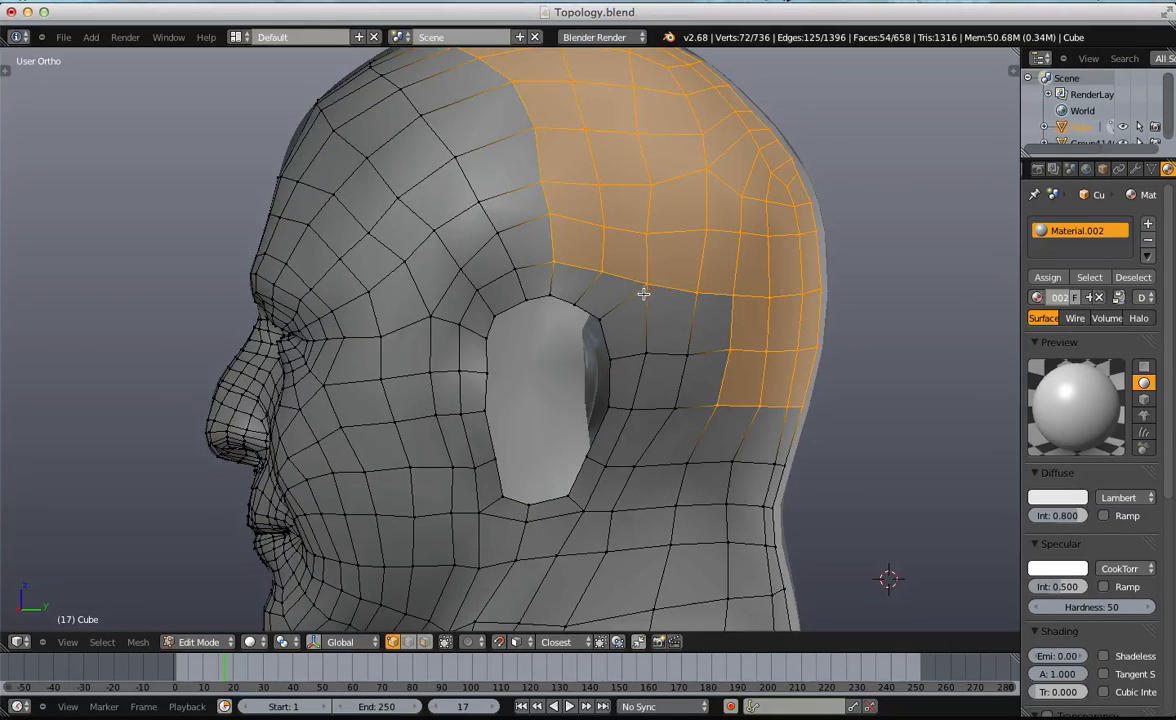
Deselect the lower back-of-head rows and delete the remaining selected crown vertices.
{"action": "key", "text": "v"}
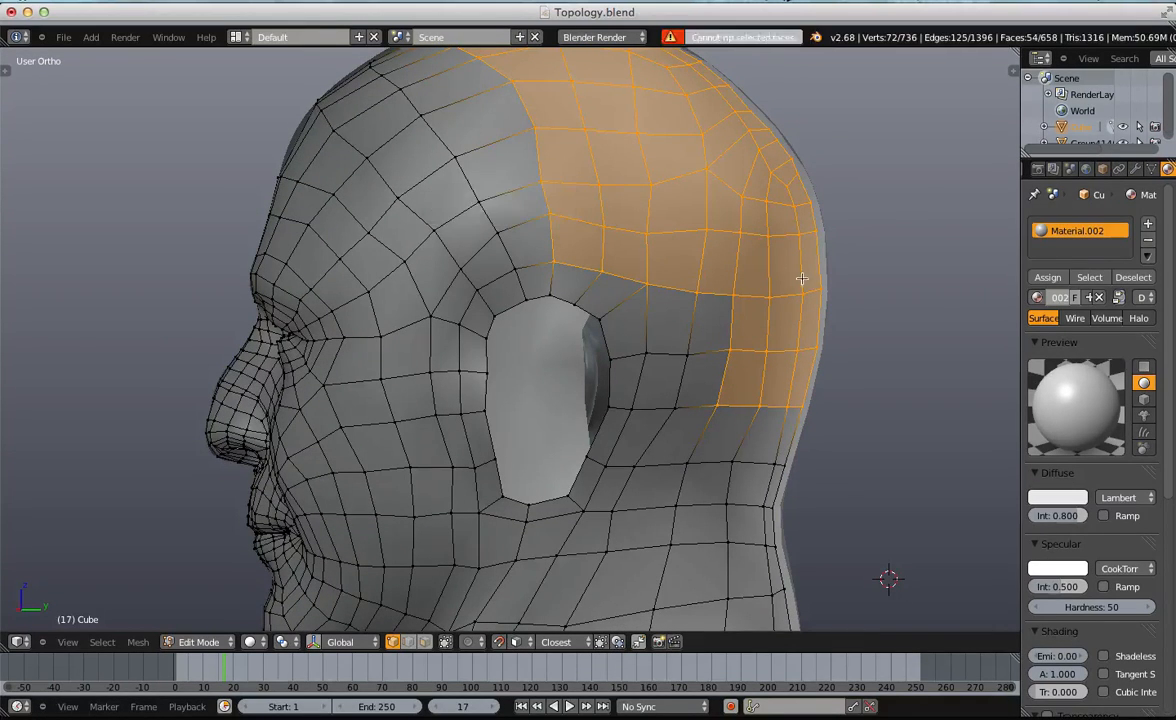
{"action": "mouse_move", "coordinate": [570, 245]}
{"action": "middle_mouse_down"}
{"action": "mouse_move", "coordinate": [630, 270]}
{"action": "mouse_move", "coordinate": [808, 265]}
{"action": "middle_mouse_up"}
{"action": "middle_click_drag", "start_coordinate": [741, 370], "coordinate": [738, 373]}
{"action": "key", "text": "g"}
{"action": "right_click", "coordinate": [732, 378]}
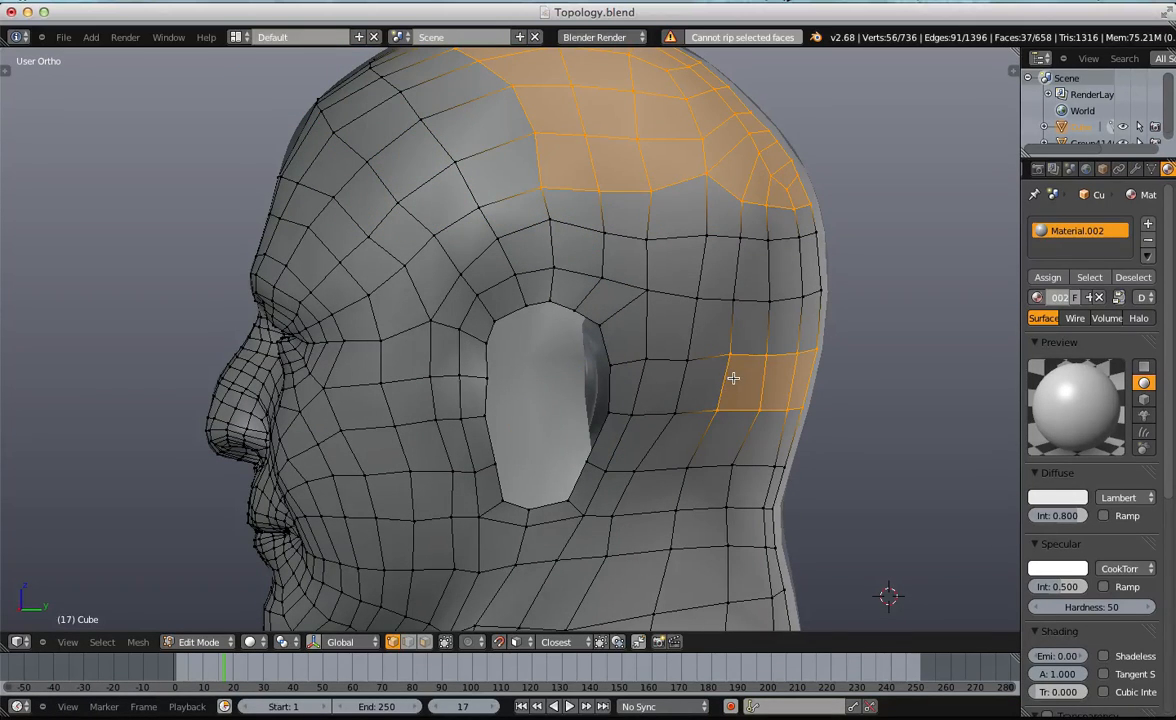
{"action": "scroll", "coordinate": [733, 378], "scroll_direction": "down", "scroll_amount": 1}
{"action": "key", "text": "c"}
{"action": "middle_click_drag", "start_coordinate": [724, 380], "coordinate": [764, 374]}
{"action": "right_click", "coordinate": [765, 373]}
{"action": "scroll", "coordinate": [768, 371], "scroll_direction": "down", "scroll_amount": 1}
{"action": "mouse_move", "coordinate": [778, 370]}
{"action": "middle_mouse_down"}
{"action": "mouse_move", "coordinate": [600, 393]}
{"action": "mouse_move", "coordinate": [630, 270]}
{"action": "mouse_move", "coordinate": [538, 236]}
{"action": "mouse_move", "coordinate": [596, 247]}
{"action": "mouse_move", "coordinate": [553, 285]}
{"action": "middle_mouse_up"}
{"action": "key", "text": "x"}
{"action": "key", "text": "Escape"}
{"action": "key", "text": "x"}
{"action": "left_click", "coordinate": [632, 245]}
{"action": "key", "text": "KP_3"}
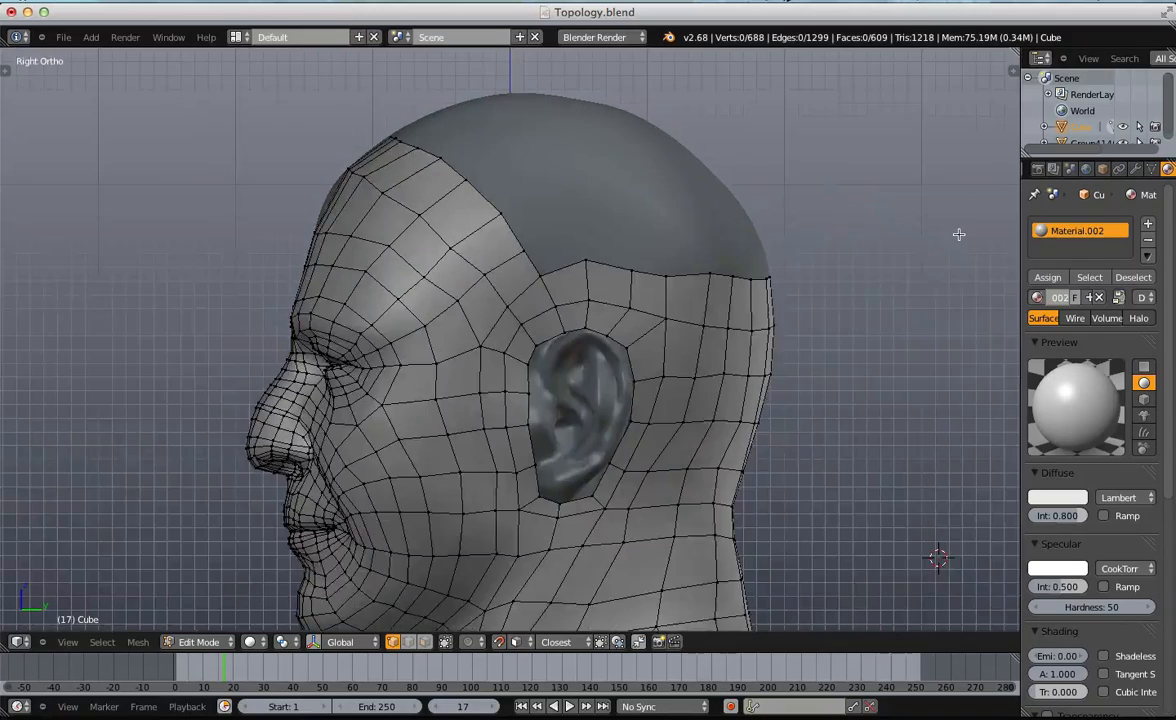
Extrude the side-of-forehead boundary edge backward three times to form a strip of faces above the ear.
{"action": "scroll", "coordinate": [564, 150], "scroll_direction": "up", "scroll_amount": 3}
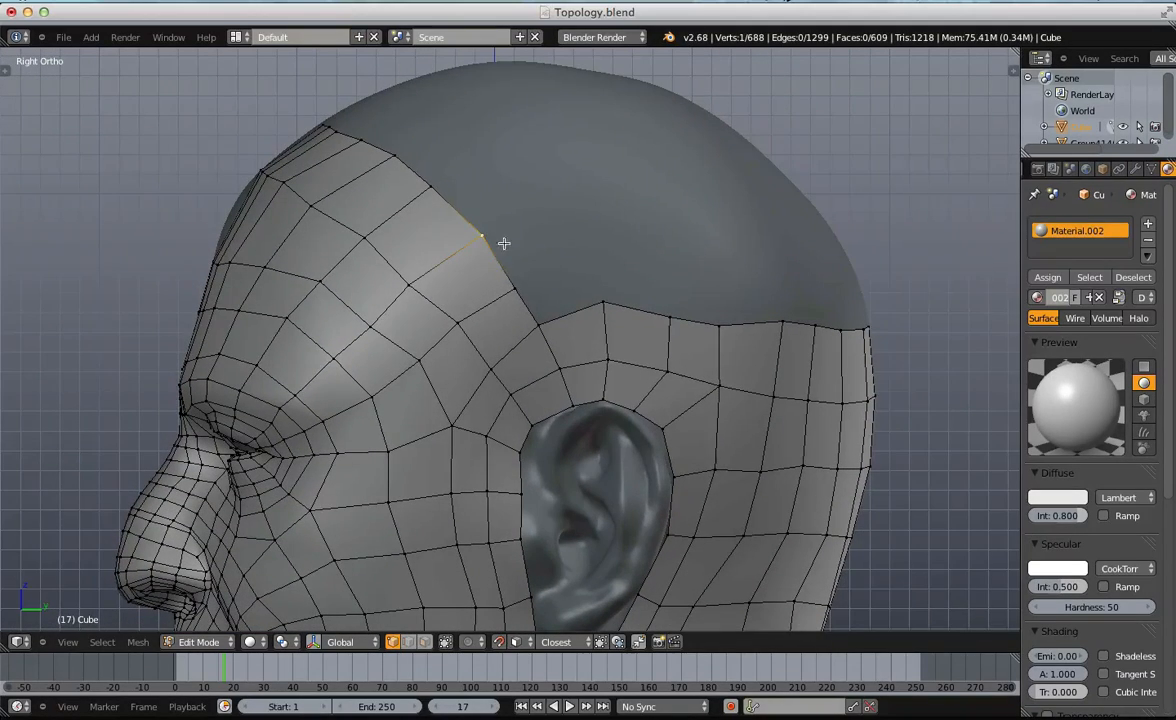
{"action": "middle_click_drag", "start_coordinate": [521, 288], "coordinate": [489, 238], "text": "shift"}
{"action": "key", "text": "e"}
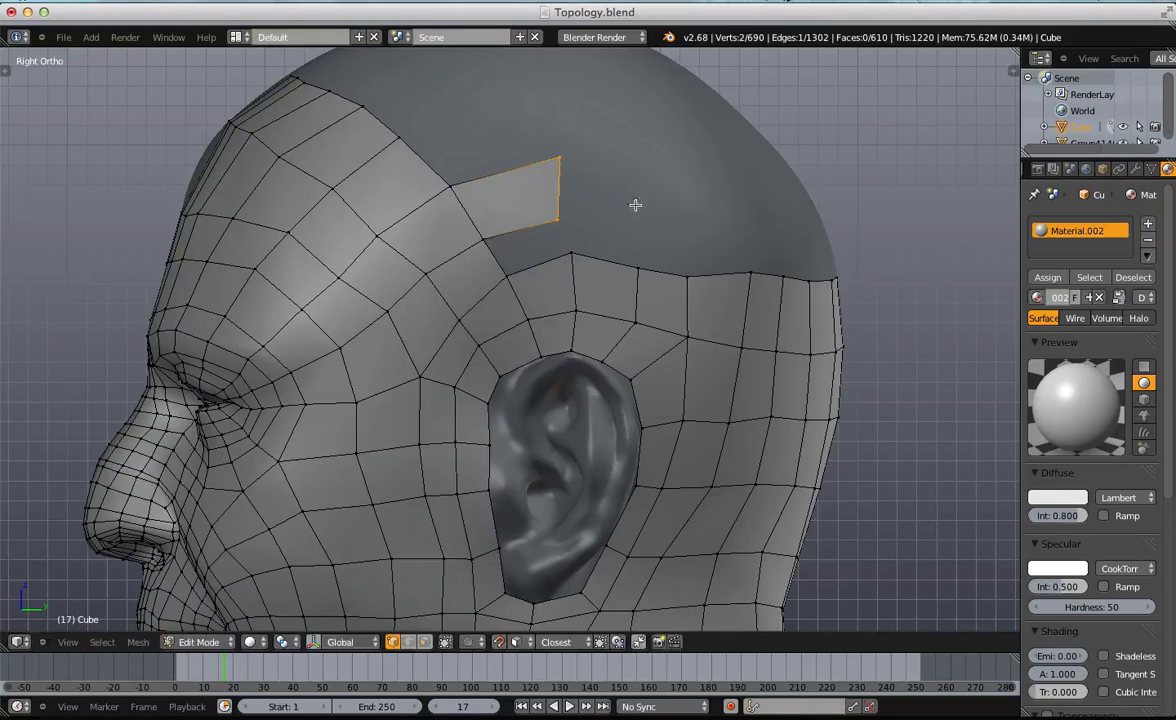
{"action": "left_click", "coordinate": [584, 207]}
{"action": "key", "text": "e"}
{"action": "left_click", "coordinate": [660, 215]}
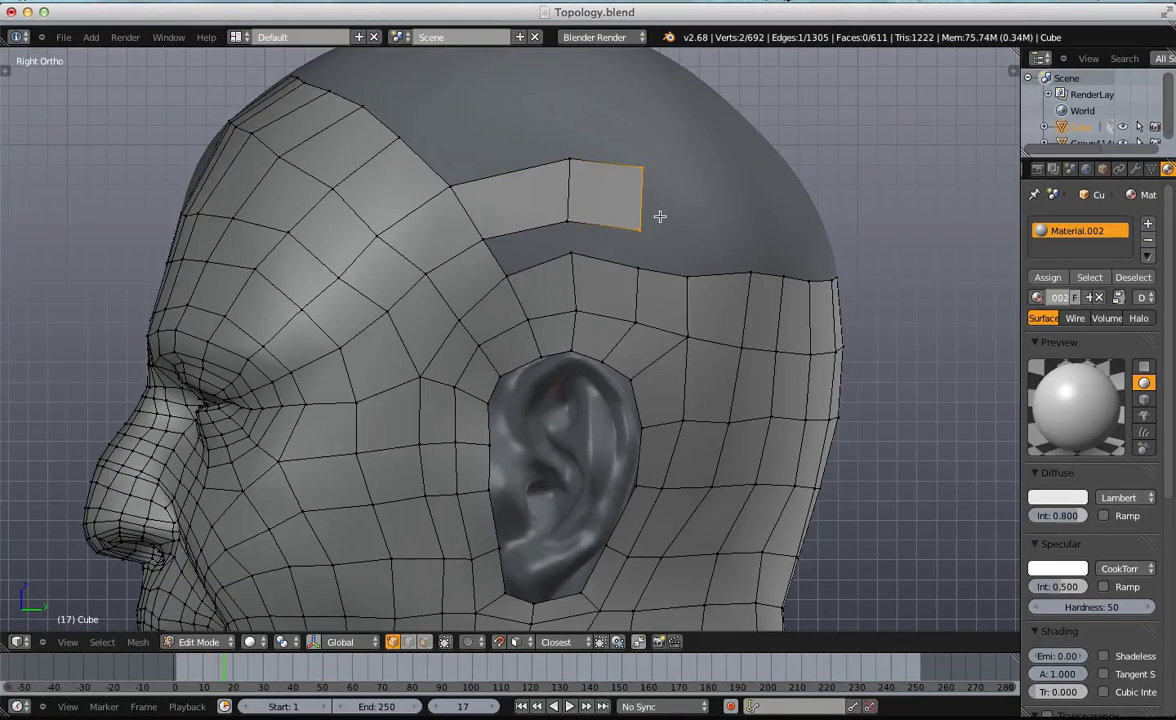
{"action": "key", "text": "e"}
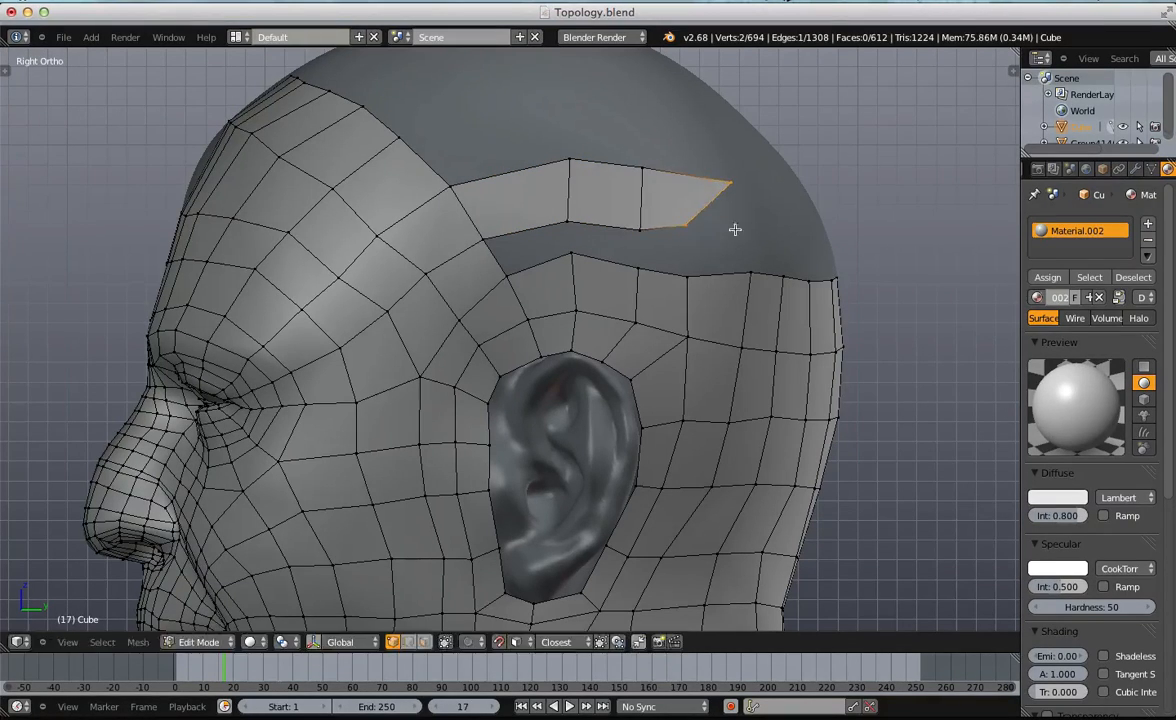
{"action": "left_click", "coordinate": [741, 244]}
Fill two faces joining the rear end of the new strip to the boundary row below it.
{"action": "scroll", "coordinate": [669, 231], "scroll_direction": "down", "scroll_amount": 5}
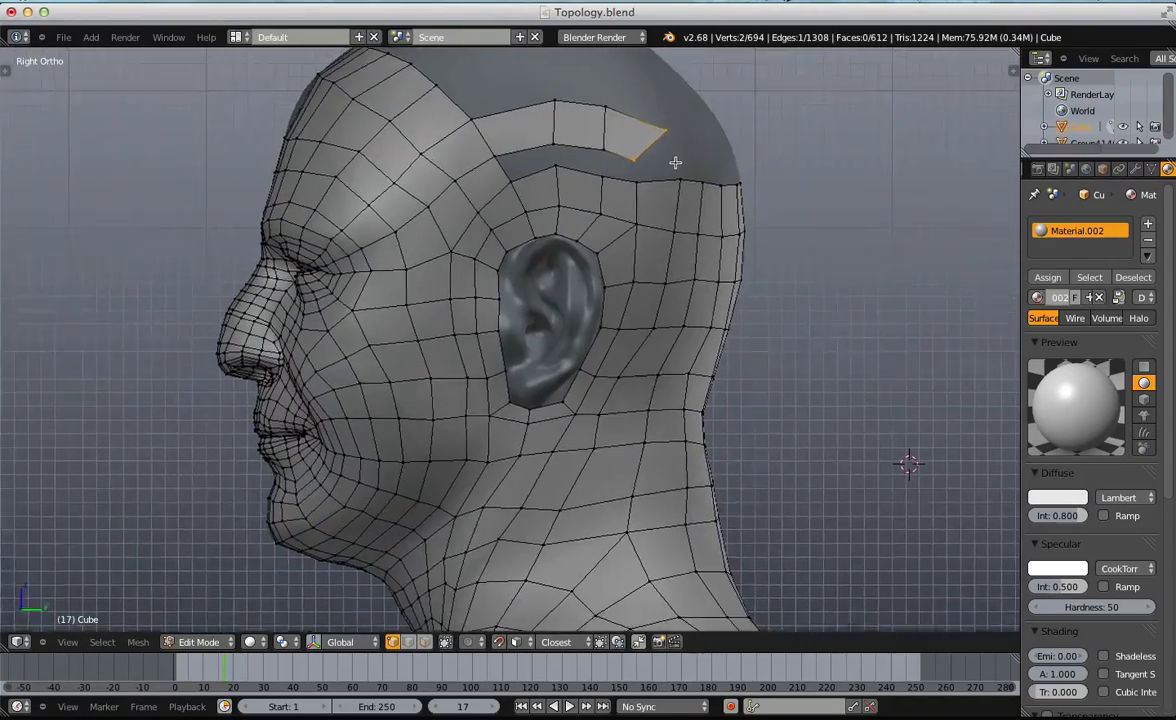
{"action": "scroll", "coordinate": [642, 127], "scroll_direction": "up", "scroll_amount": 3}
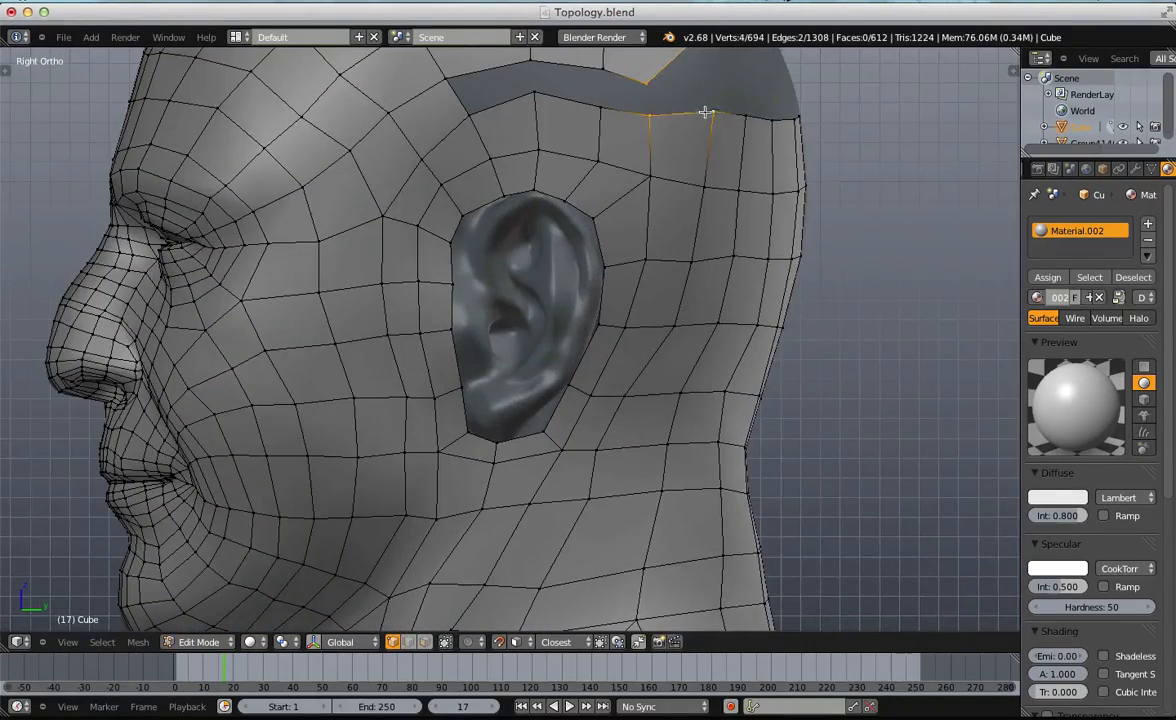
{"action": "middle_click_drag", "start_coordinate": [705, 113], "coordinate": [680, 226], "text": "shift"}
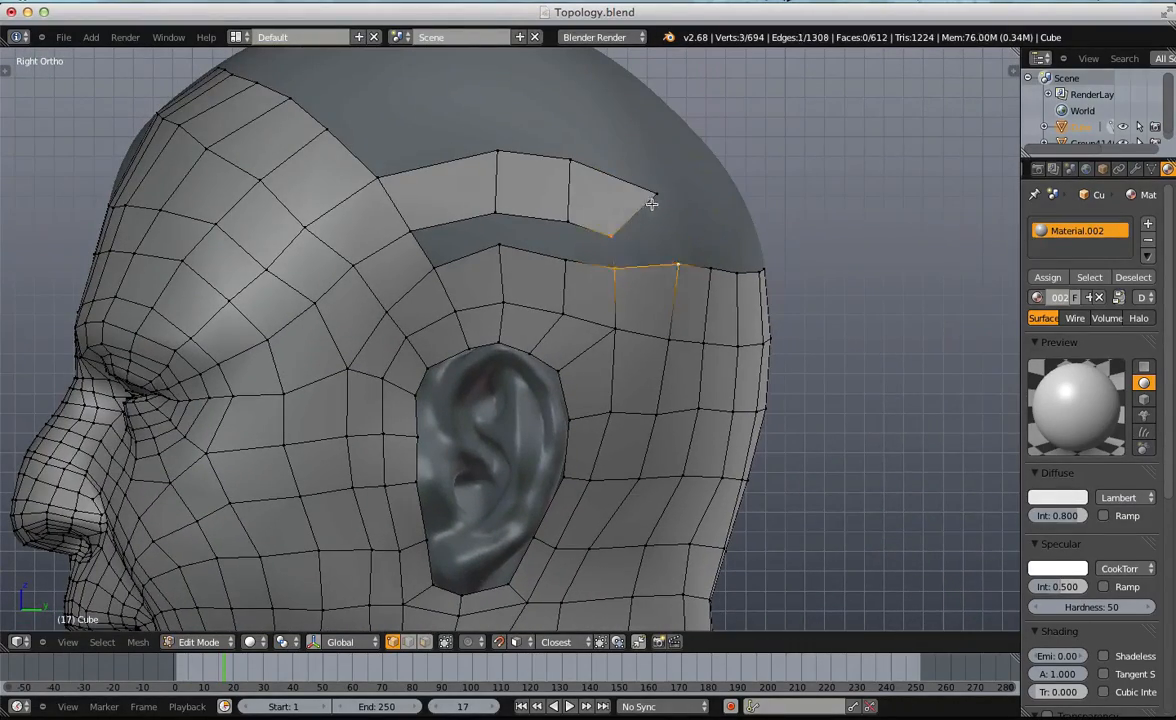
{"action": "key", "text": "f"}
{"action": "key", "text": "a"}
{"action": "left_click_drag", "start_coordinate": [587, 256], "coordinate": [628, 283]}
{"action": "key", "text": "f"}
{"action": "key", "text": "a"}
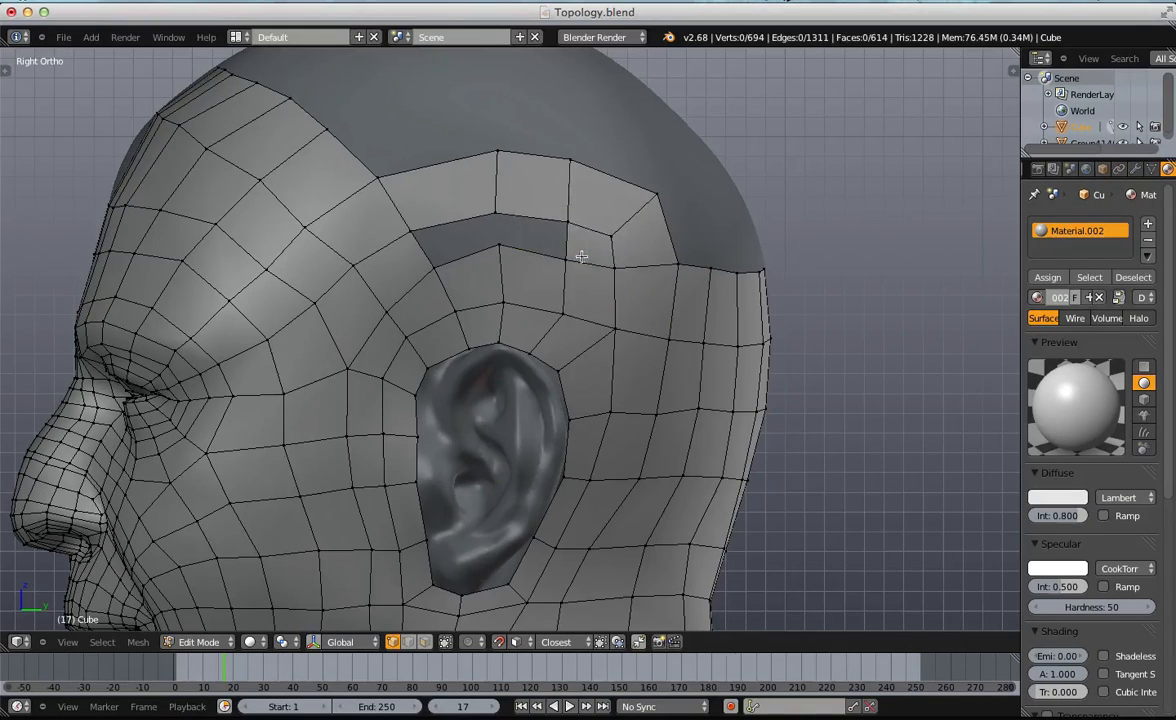
Fill the remaining gap between the strip and the row above the ear with two faces.
{"action": "left_click_drag", "start_coordinate": [468, 198], "coordinate": [465, 196]}
{"action": "key", "text": "f"}
{"action": "key", "text": "a"}
{"action": "key", "text": "b"}
{"action": "left_click_drag", "start_coordinate": [514, 272], "coordinate": [398, 202]}
{"action": "key", "text": "f"}
{"action": "key", "text": "a"}
{"action": "scroll", "coordinate": [500, 240], "scroll_direction": "down", "scroll_amount": 5}
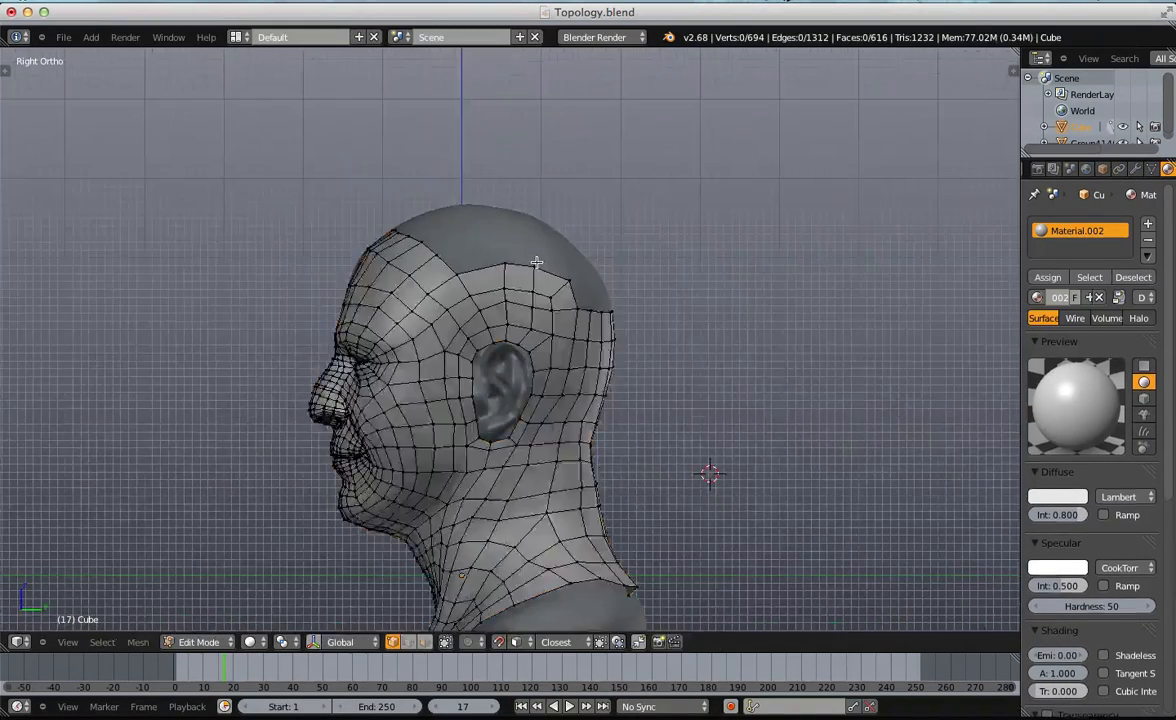
Adjust the new strip's vertices and lower the row beneath it to even out the face spacing above the ear.
{"action": "scroll", "coordinate": [535, 257], "scroll_direction": "up", "scroll_amount": 4}
{"action": "key", "text": "b"}
{"action": "left_click_drag", "start_coordinate": [472, 153], "coordinate": [647, 285]}
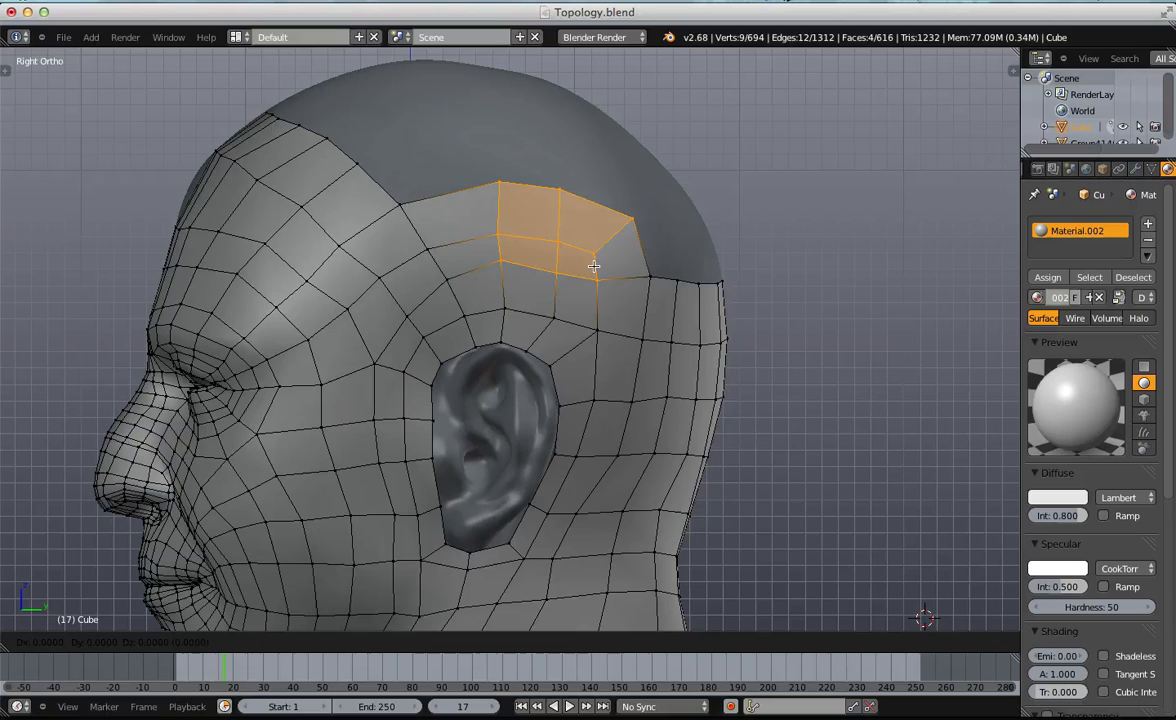
{"action": "key", "text": "a"}
{"action": "key", "text": "b"}
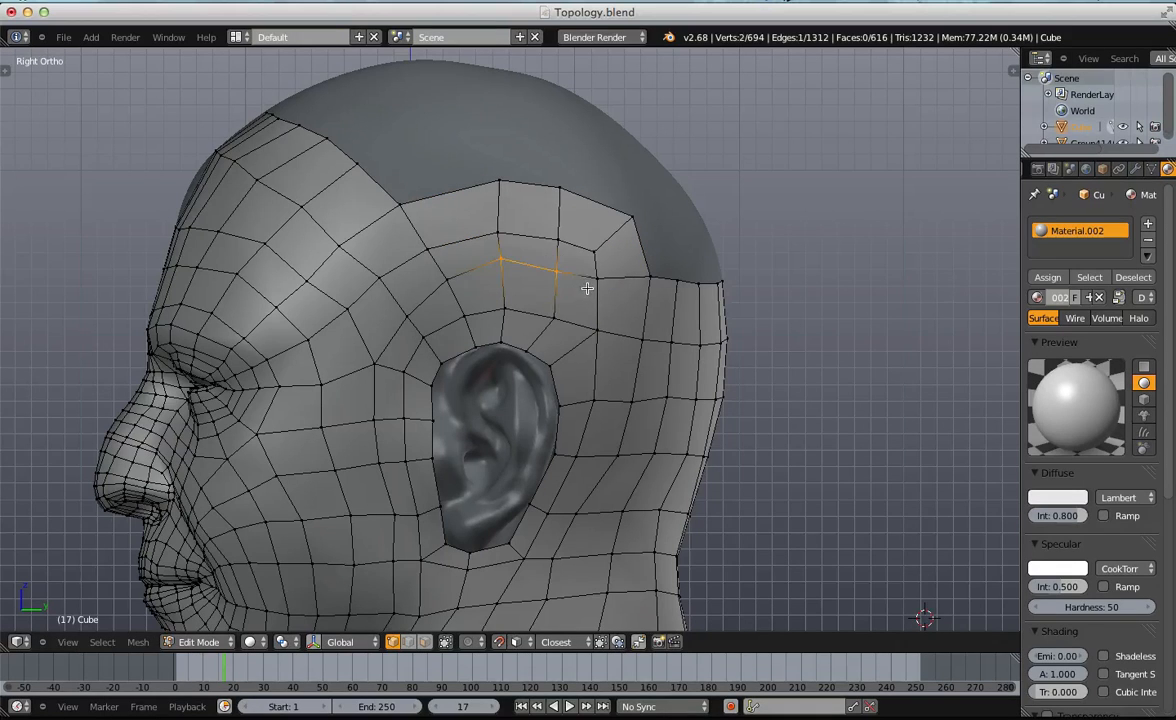
{"action": "right_click", "coordinate": [592, 280], "text": "shift"}
{"action": "left_click", "coordinate": [591, 289]}
{"action": "key", "text": "a"}
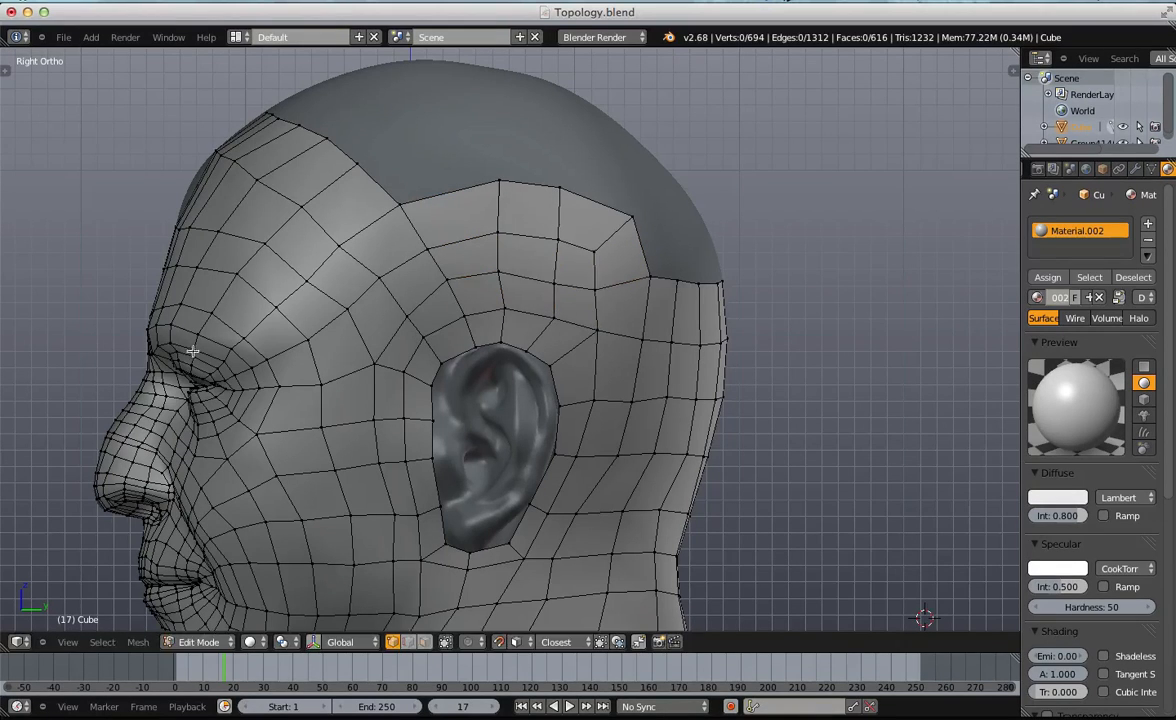
{"action": "right_click", "coordinate": [599, 285]}
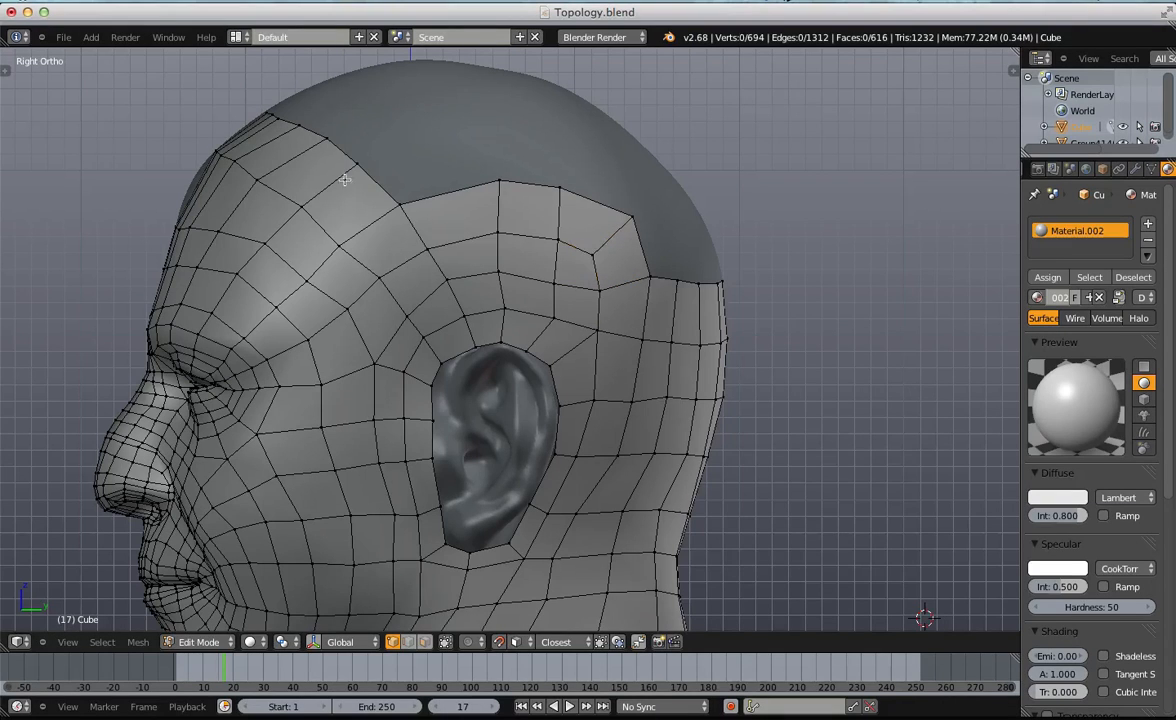
Add two faces along the strip's upper edge, starting from the forehead boundary corner.
{"action": "key", "text": "e"}
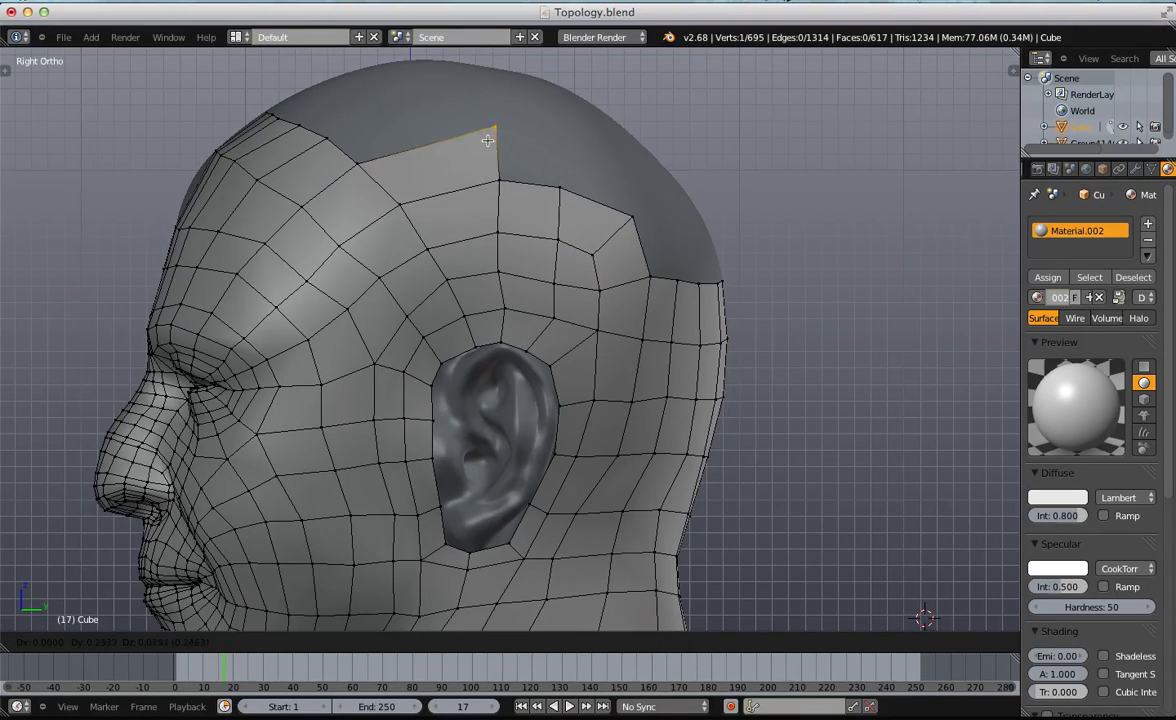
{"action": "left_click", "coordinate": [476, 139]}
{"action": "key", "text": "a"}
{"action": "right_click", "coordinate": [500, 179]}
{"action": "key", "text": "f"}
{"action": "key", "text": "g"}
{"action": "left_click", "coordinate": [592, 176]}
{"action": "key", "text": "a"}
Slide the vertical edge line above the ear toward the face and add a third face to the upper row.
{"action": "left_click_drag", "start_coordinate": [516, 285], "coordinate": [516, 285]}
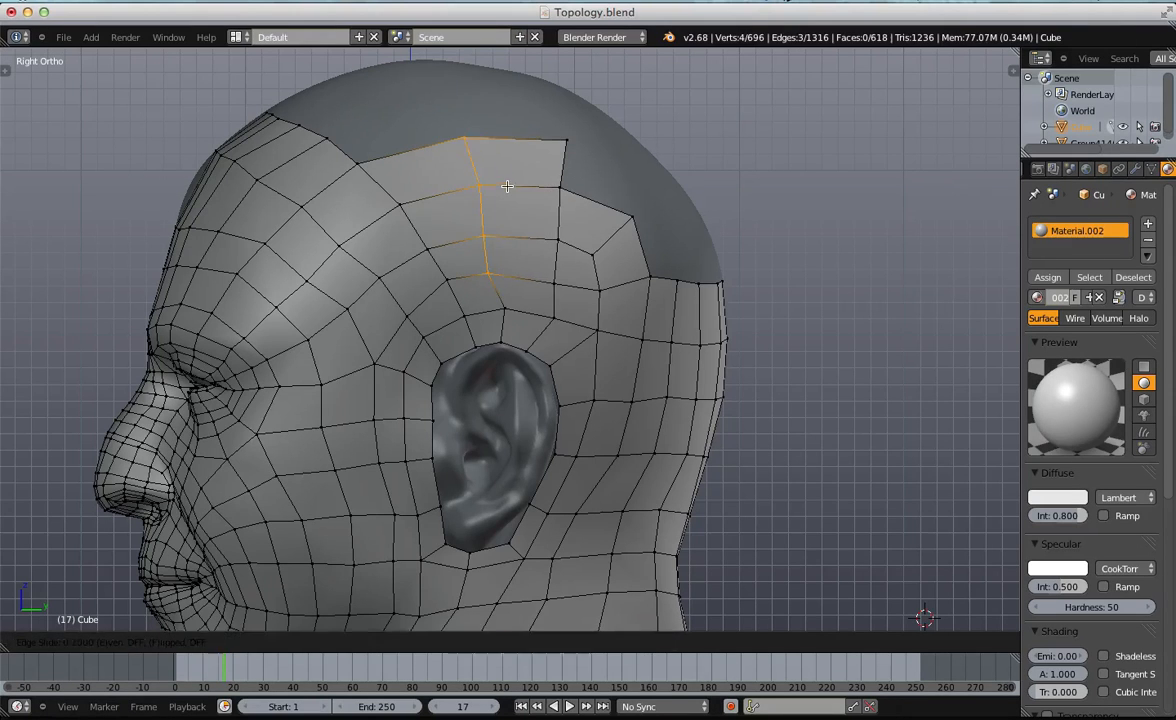
{"action": "left_click", "coordinate": [538, 210]}
{"action": "right_click", "coordinate": [559, 194]}
{"action": "key", "text": "f"}
Reposition the vertices around the rear corner of the upper row to follow the curve of the skull.
{"action": "middle_click_drag", "start_coordinate": [699, 215], "coordinate": [456, 253]}
{"action": "right_click", "coordinate": [543, 229]}
{"action": "key", "text": "g"}
{"action": "left_click", "coordinate": [539, 227]}
{"action": "right_click", "coordinate": [566, 186]}
{"action": "key", "text": "g"}
{"action": "left_click", "coordinate": [575, 189]}
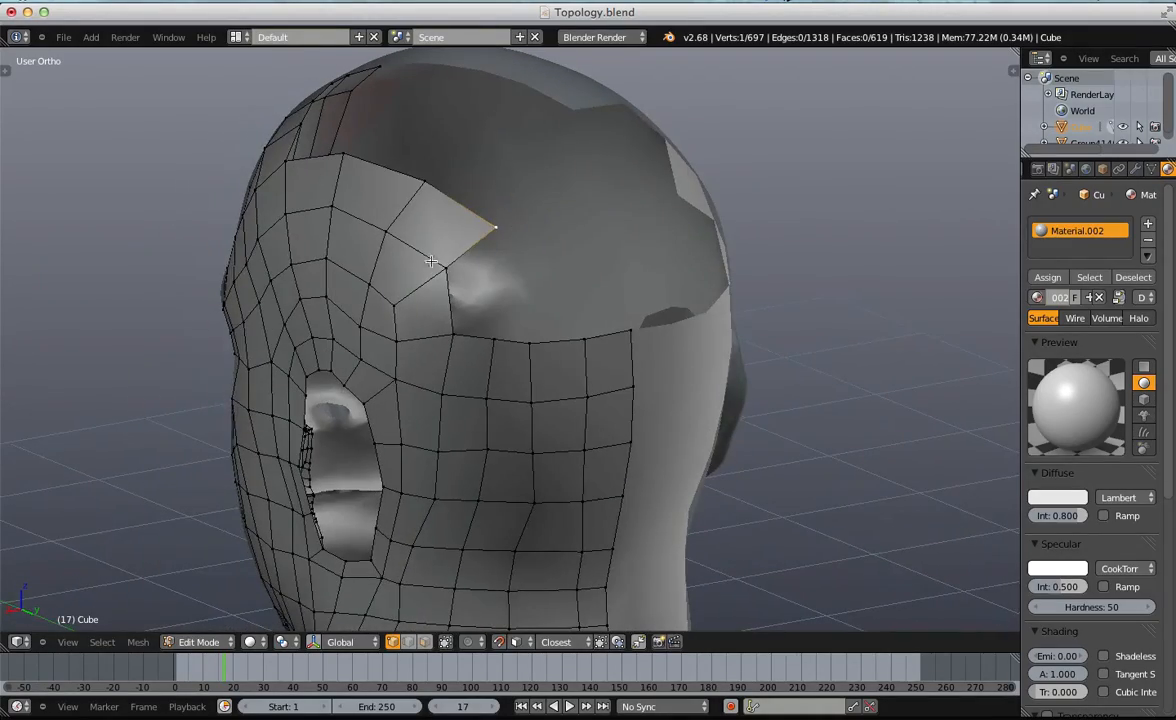
{"action": "right_click", "coordinate": [489, 231]}
{"action": "key", "text": "g"}
{"action": "left_click", "coordinate": [481, 254]}
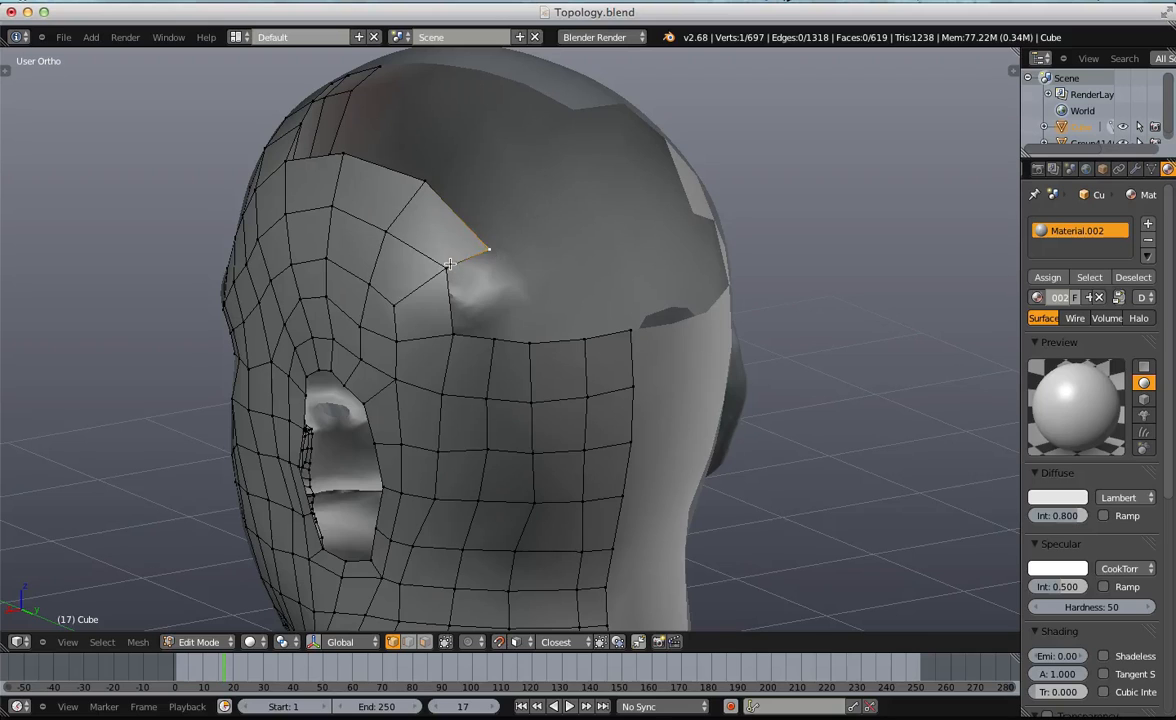
Fill the next face behind the corner and merge its new vertex into the adjacent back-of-head boundary vertex.
{"action": "key", "text": "f"}
{"action": "right_click", "coordinate": [492, 338], "text": "shift"}
{"action": "key", "text": "w"}
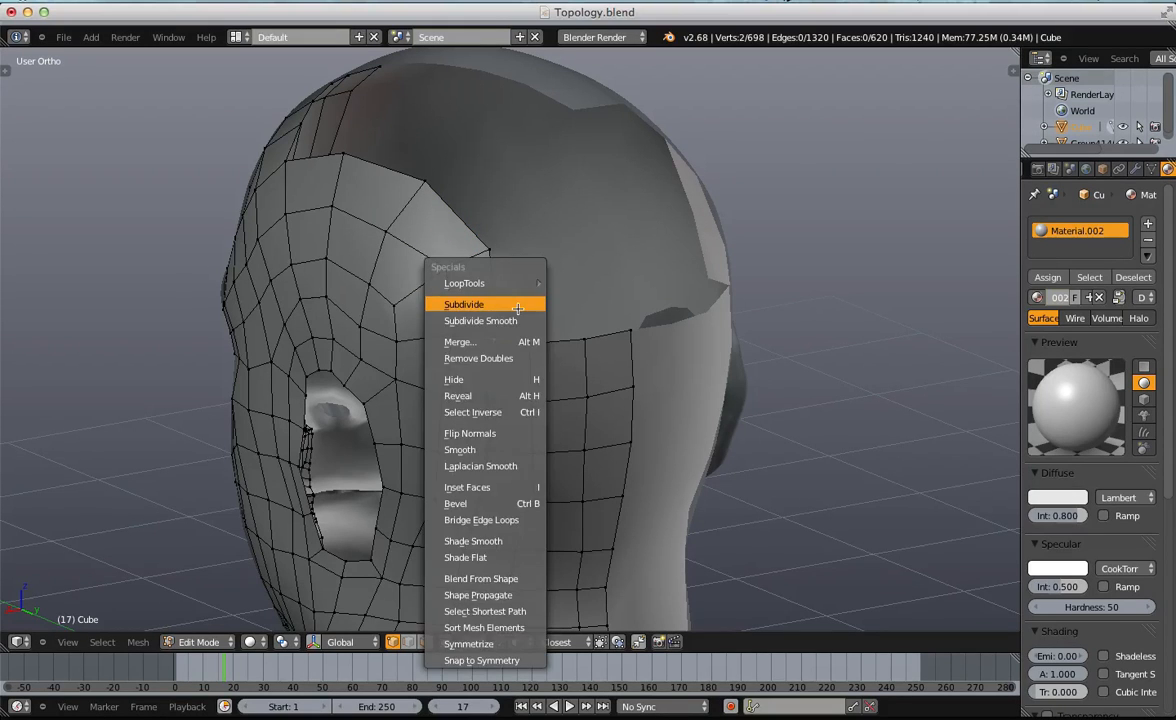
{"action": "left_click", "coordinate": [518, 308]}
{"action": "key", "text": "w"}
{"action": "left_click", "coordinate": [518, 330]}
{"action": "left_click", "coordinate": [520, 328]}
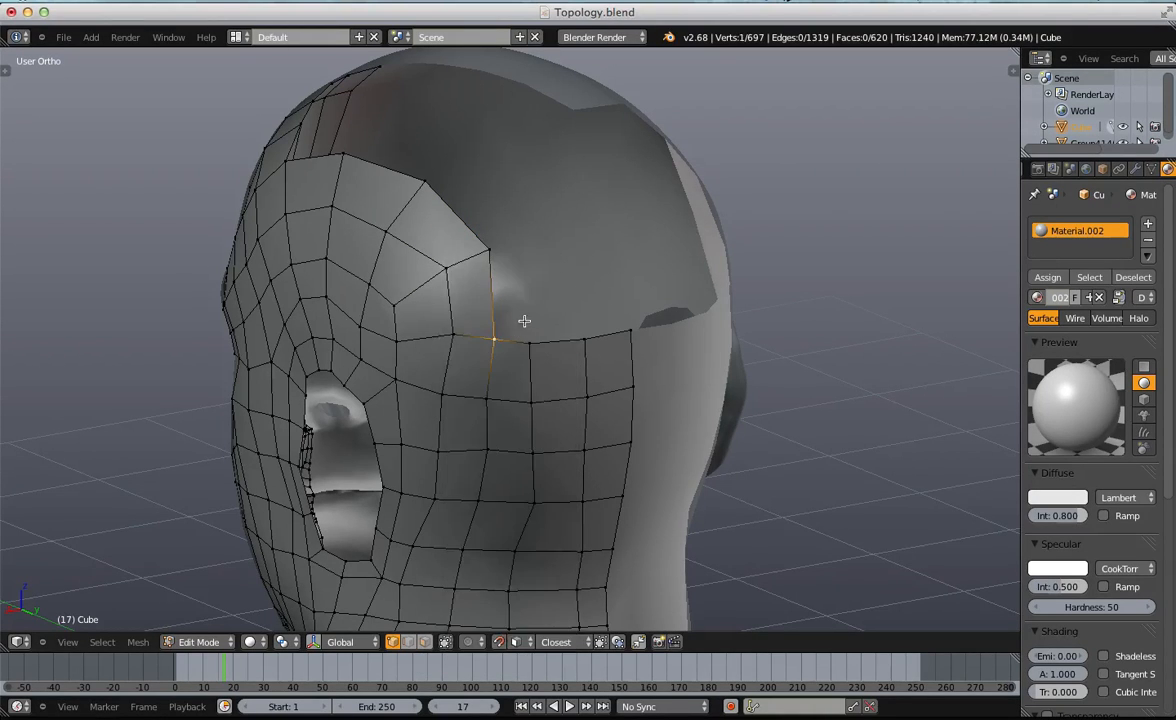
{"action": "key", "text": "z"}
{"action": "key", "text": "z"}
{"action": "scroll", "coordinate": [507, 326], "scroll_direction": "down", "scroll_amount": 1}
Add three faces above the back-of-head boundary, extending the new row to the center line.
{"action": "key", "text": "a"}
{"action": "middle_click_drag", "start_coordinate": [507, 326], "coordinate": [550, 268]}
{"action": "scroll", "coordinate": [550, 268], "scroll_direction": "up", "scroll_amount": 1}
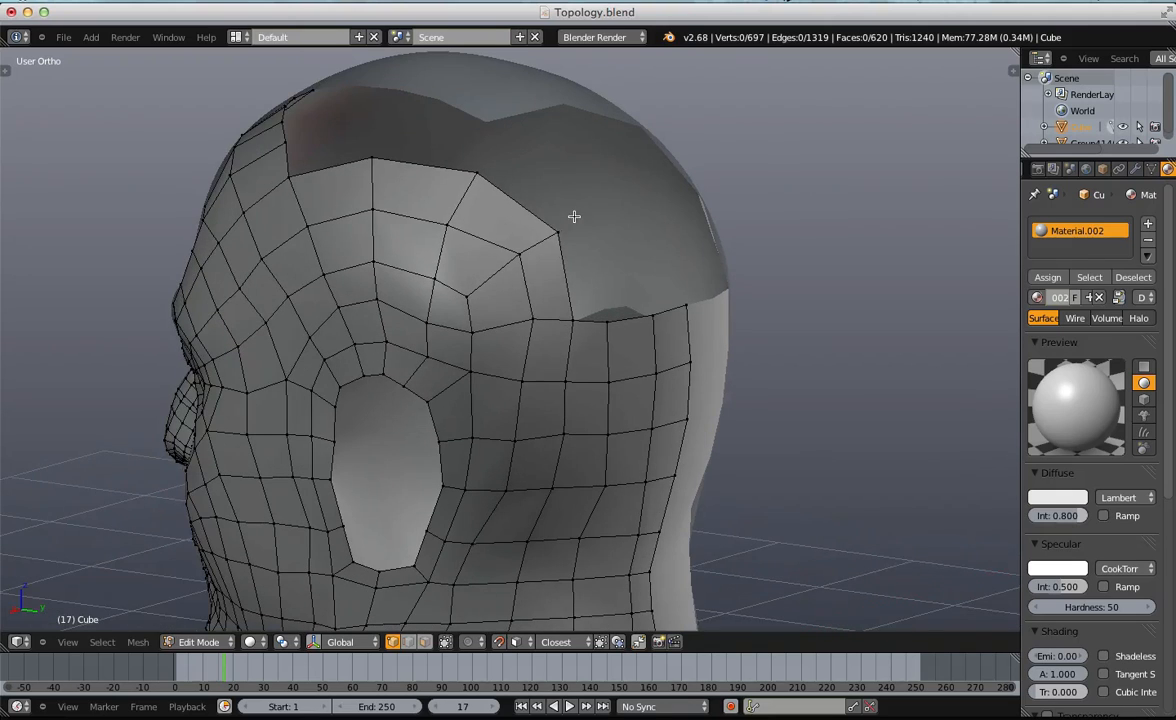
{"action": "right_click", "coordinate": [569, 318]}
{"action": "key", "text": "f"}
{"action": "middle_click_drag", "start_coordinate": [610, 317], "coordinate": [499, 328]}
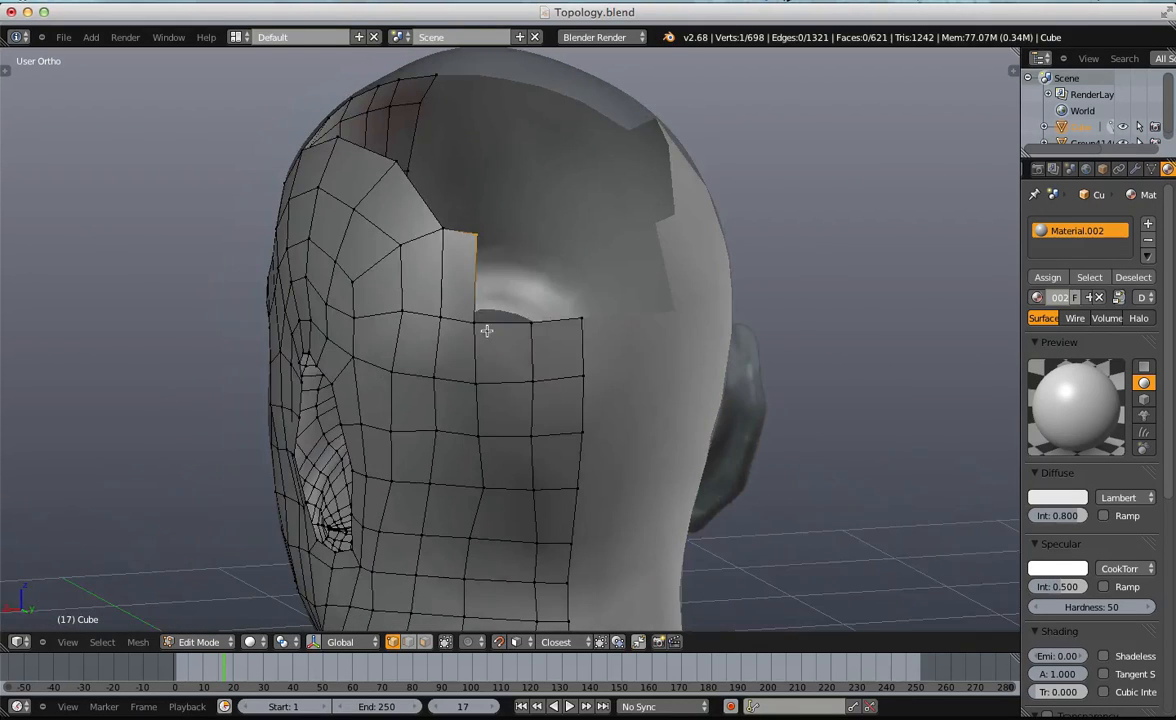
{"action": "right_click", "coordinate": [482, 323]}
{"action": "key", "text": "f"}
{"action": "right_click", "coordinate": [531, 316]}
{"action": "key", "text": "f"}
{"action": "key", "text": "g"}
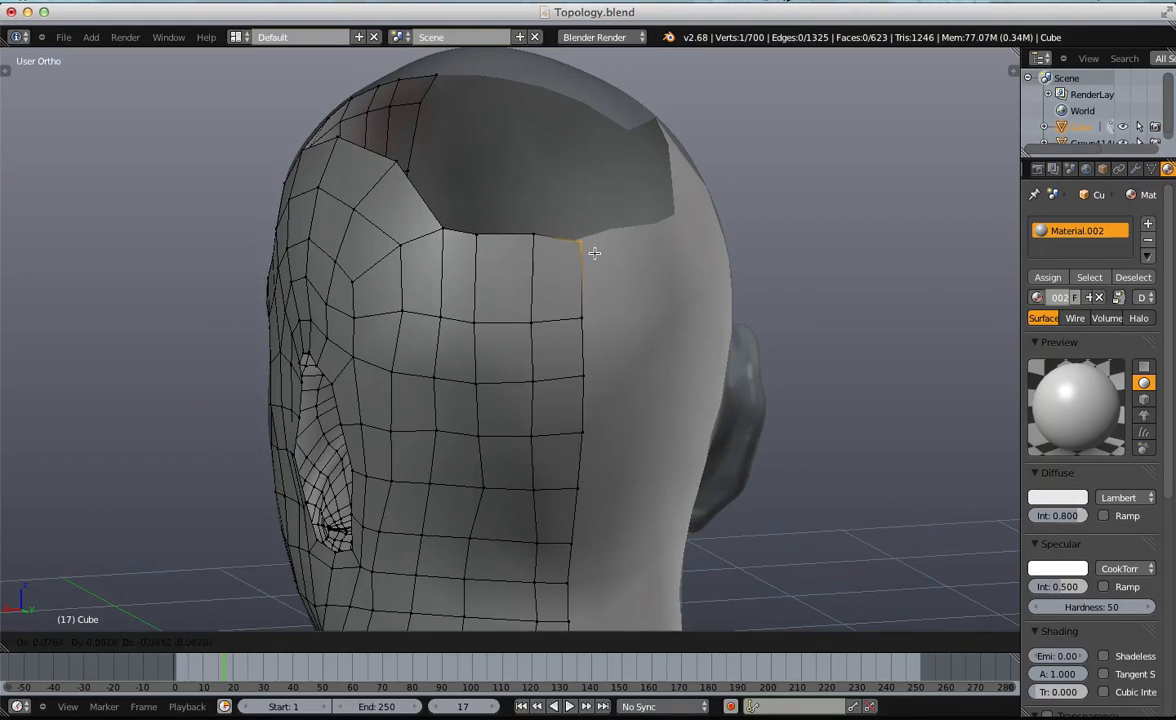
{"action": "left_click", "coordinate": [593, 253]}
Move the upper vertices of the new back-of-head faces and the neighboring corner vertex to even the spacing.
{"action": "key", "text": "b"}
{"action": "left_click_drag", "start_coordinate": [467, 210], "coordinate": [619, 273]}
{"action": "key", "text": "g"}
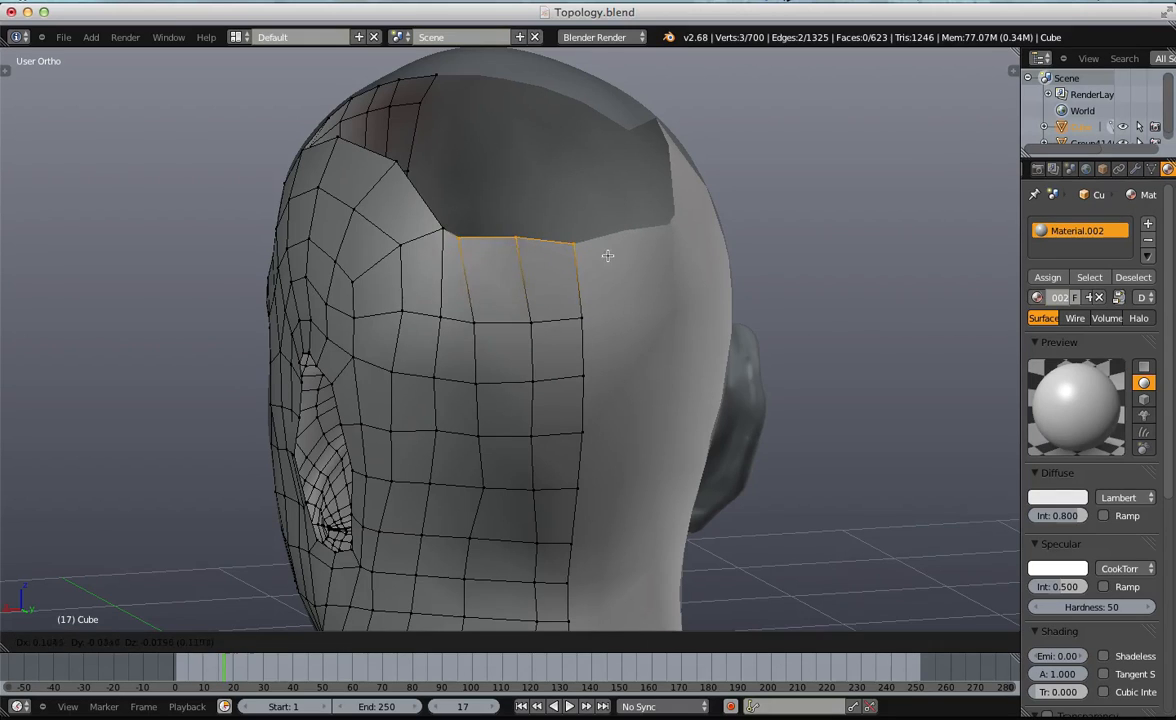
{"action": "left_click", "coordinate": [617, 256]}
{"action": "right_click", "coordinate": [523, 233]}
{"action": "key", "text": "g"}
{"action": "left_click", "coordinate": [551, 257]}
{"action": "right_click", "coordinate": [440, 224]}
{"action": "key", "text": "g"}
{"action": "left_click", "coordinate": [430, 212]}
Reposition two vertices near the rear corner of the crown opening to smooth its outline.
{"action": "middle_click_drag", "start_coordinate": [308, 222], "coordinate": [501, 242]}
{"action": "right_click", "coordinate": [560, 237]}
{"action": "key", "text": "g"}
{"action": "left_click", "coordinate": [549, 243]}
{"action": "right_click", "coordinate": [515, 170]}
{"action": "key", "text": "g"}
{"action": "left_click", "coordinate": [559, 199]}
{"action": "key", "text": "a"}
Add a face at the rear corner of the crown opening and adjust its surrounding vertices.
{"action": "middle_click_drag", "start_coordinate": [559, 199], "coordinate": [506, 207]}
{"action": "right_click", "coordinate": [565, 240]}
{"action": "key", "text": "f"}
{"action": "middle_click_drag", "start_coordinate": [638, 222], "coordinate": [562, 268]}
{"action": "key", "text": "g"}
{"action": "left_click", "coordinate": [486, 247]}
{"action": "right_click", "coordinate": [443, 325]}
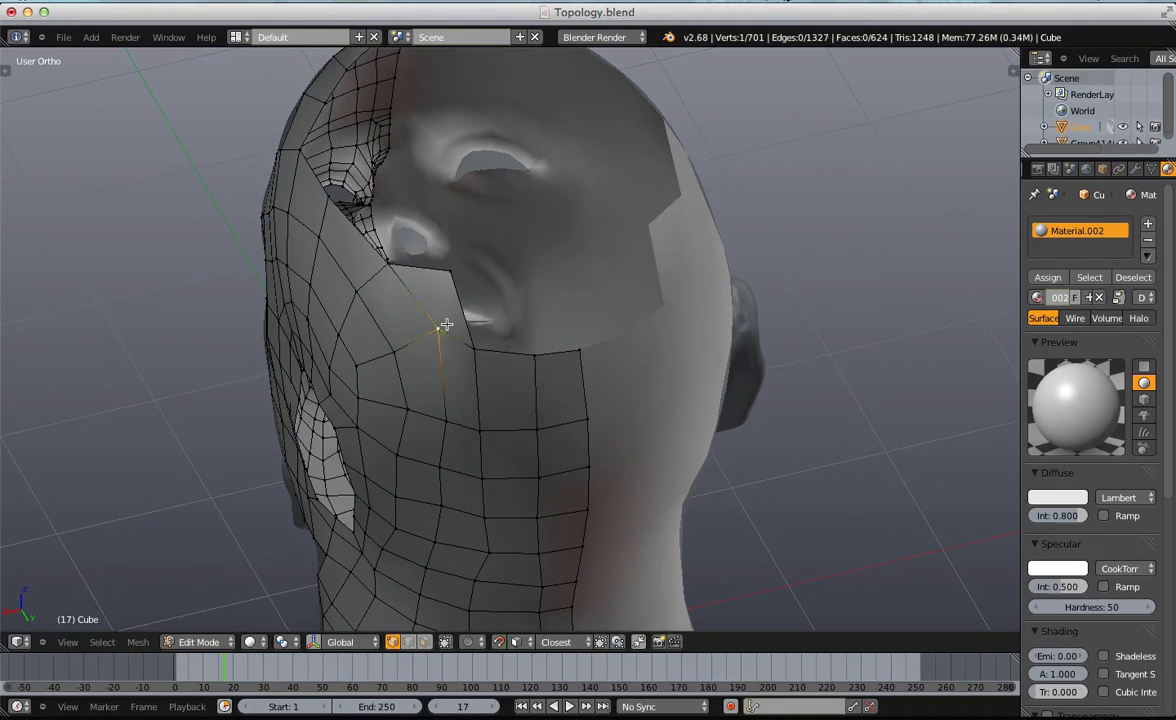
{"action": "middle_click_drag", "start_coordinate": [420, 333], "coordinate": [540, 250]}
{"action": "key", "text": "g"}
{"action": "left_click", "coordinate": [564, 232]}
Add two faces forward along the opening's side and merge the end vertex into the forehead boundary vertex.
{"action": "right_click", "coordinate": [562, 264]}
{"action": "key", "text": "f"}
{"action": "key", "text": "f"}
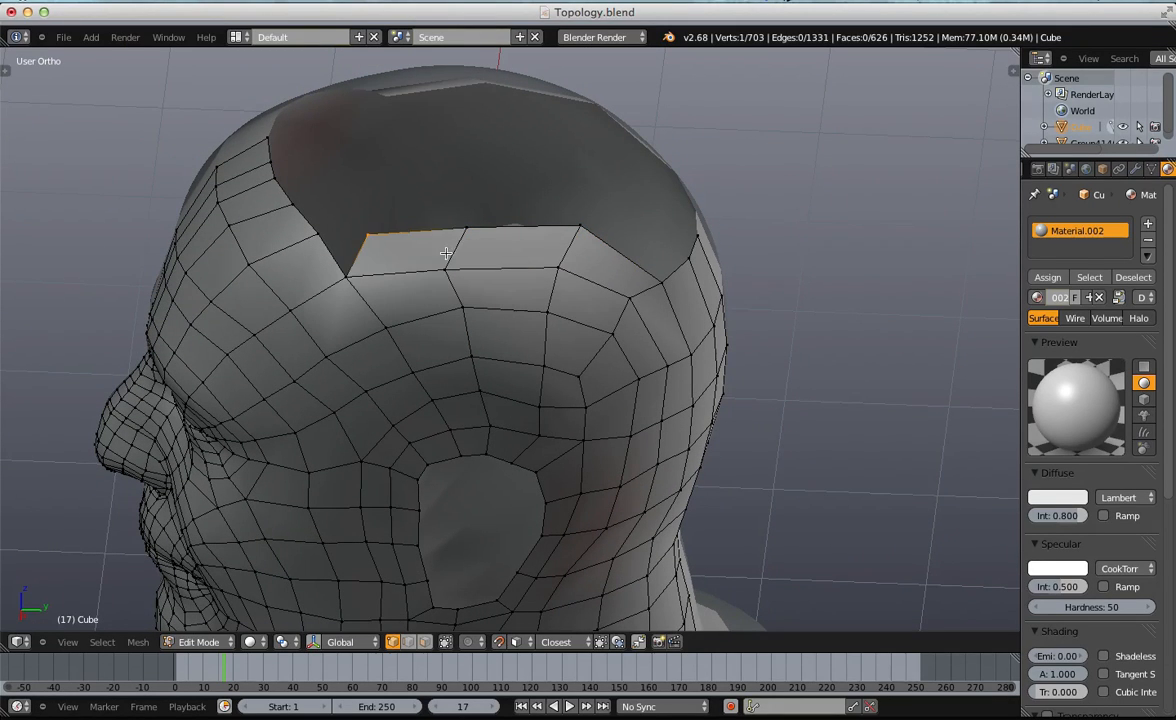
{"action": "key", "text": "w"}
{"action": "left_click", "coordinate": [330, 226]}
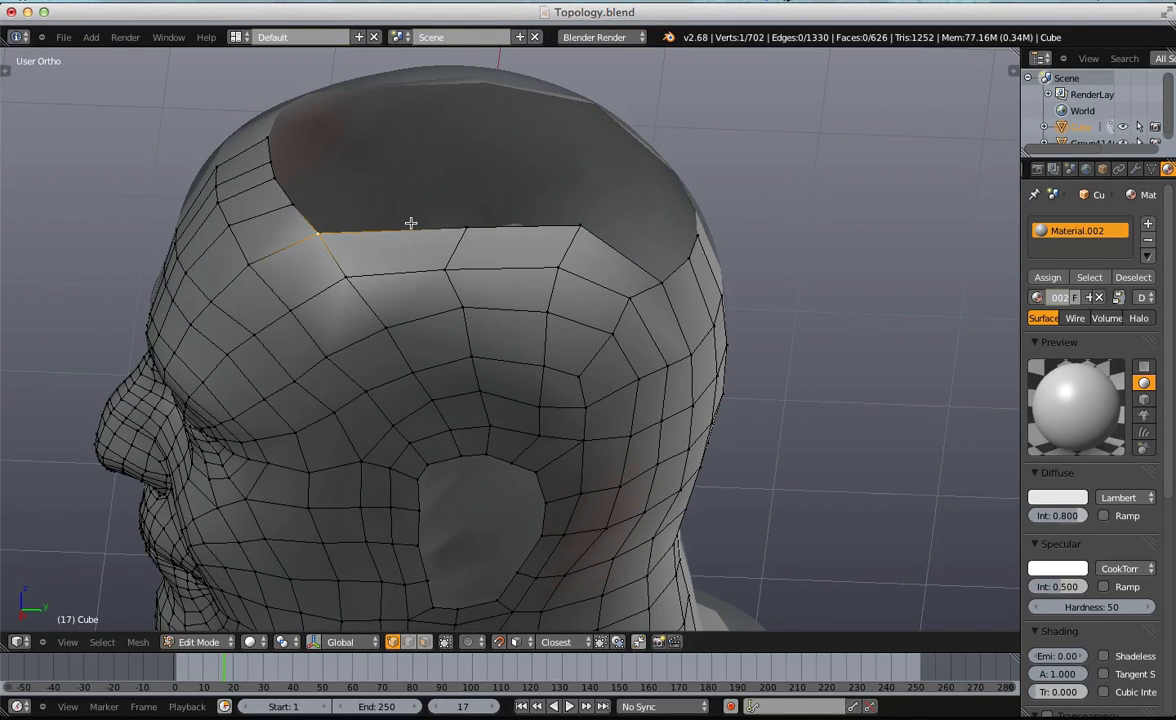
Reposition the vertices along the side edge of the crown opening and the one just below to even the quads.
{"action": "key", "text": "b"}
{"action": "left_click_drag", "start_coordinate": [434, 214], "coordinate": [446, 230]}
{"action": "key", "text": "g"}
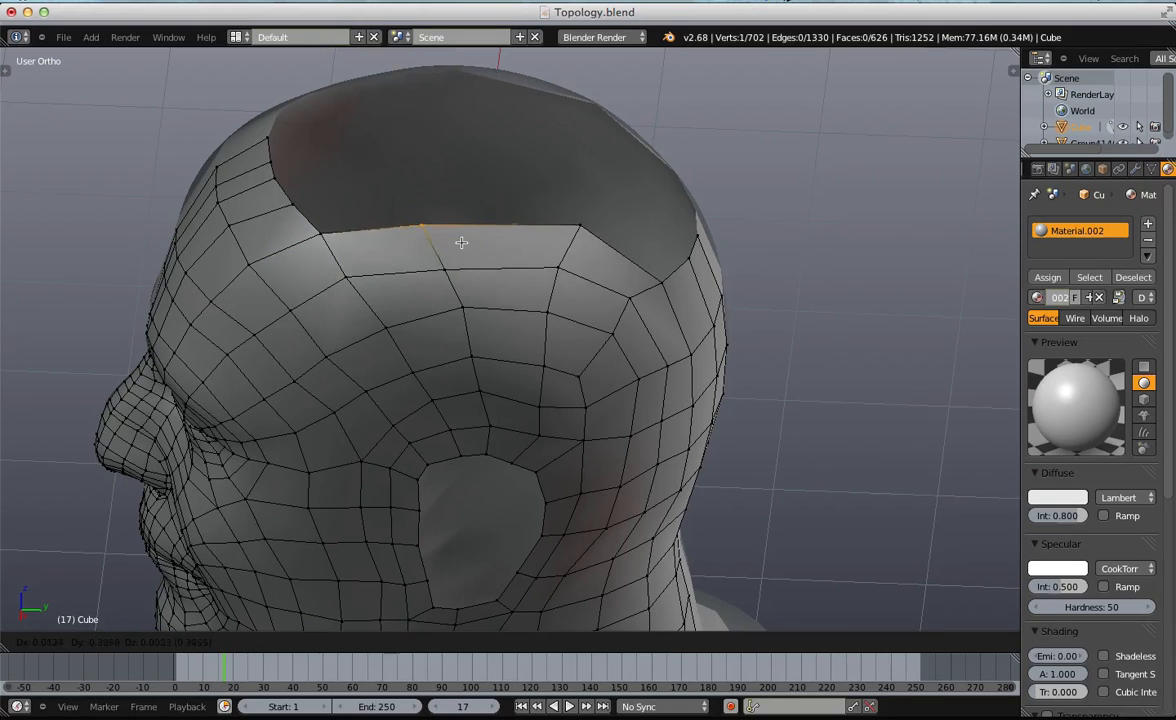
{"action": "left_click", "coordinate": [466, 244]}
{"action": "key", "text": "a"}
{"action": "key", "text": "b"}
{"action": "key", "text": "g"}
{"action": "left_click", "coordinate": [490, 276]}
{"action": "key", "text": "a"}
{"action": "key", "text": "b"}
{"action": "left_click_drag", "start_coordinate": [594, 212], "coordinate": [571, 231]}
{"action": "key", "text": "g"}
{"action": "left_click", "coordinate": [556, 236]}
Reposition the two stacked vertices above the ear opening to even the surrounding quads.
{"action": "key", "text": "a"}
{"action": "key", "text": "b"}
{"action": "left_click_drag", "start_coordinate": [525, 399], "coordinate": [550, 444]}
{"action": "key", "text": "g"}
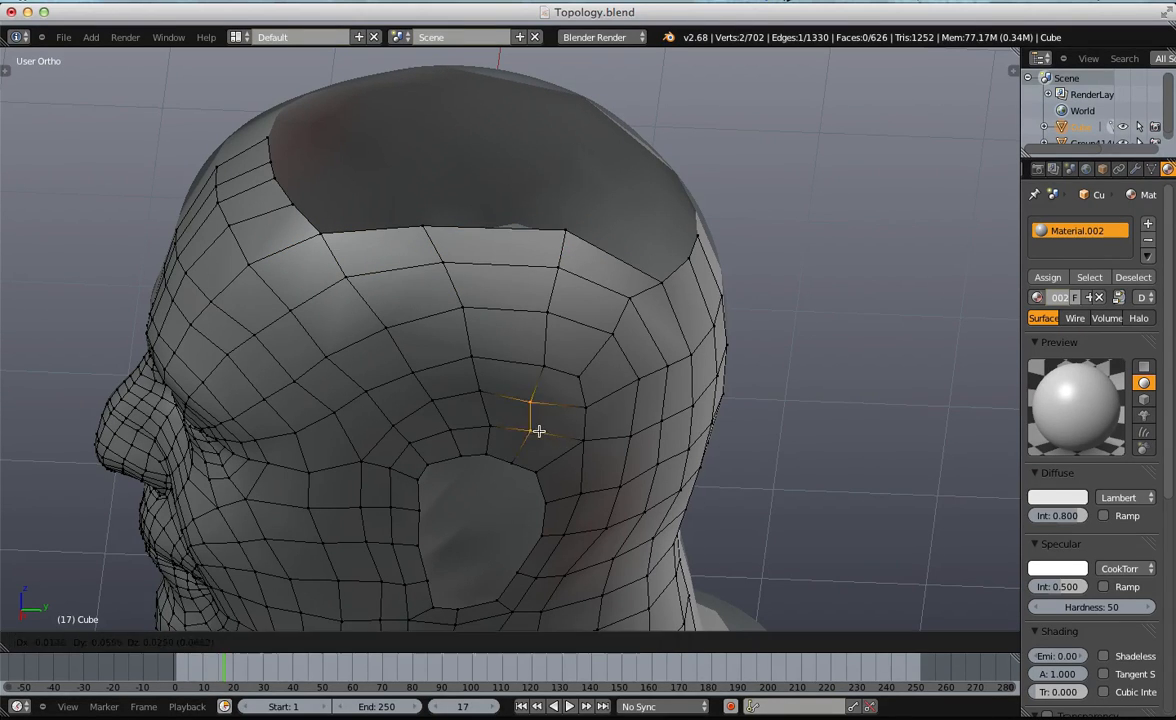
{"action": "left_click", "coordinate": [542, 432]}
{"action": "scroll", "coordinate": [538, 404], "scroll_direction": "down", "scroll_amount": 4}
{"action": "middle_click_drag", "start_coordinate": [538, 402], "coordinate": [494, 377]}
{"action": "key", "text": "Tab"}
{"action": "key", "text": "Tab"}
Nudge a single vertex on the side of the head to smooth the edge flow around it.
{"action": "scroll", "coordinate": [560, 330], "scroll_direction": "up", "scroll_amount": 4}
{"action": "middle_click_drag", "start_coordinate": [642, 282], "coordinate": [525, 318]}
{"action": "right_click_drag", "start_coordinate": [381, 310], "coordinate": [373, 302]}
{"action": "left_click", "coordinate": [373, 302]}
{"action": "key", "text": "a"}
{"action": "scroll", "coordinate": [373, 302], "scroll_direction": "down", "scroll_amount": 4}
{"action": "middle_click_drag", "start_coordinate": [390, 296], "coordinate": [436, 291]}
{"action": "scroll", "coordinate": [446, 262], "scroll_direction": "up", "scroll_amount": 4}
{"action": "key", "text": "a"}
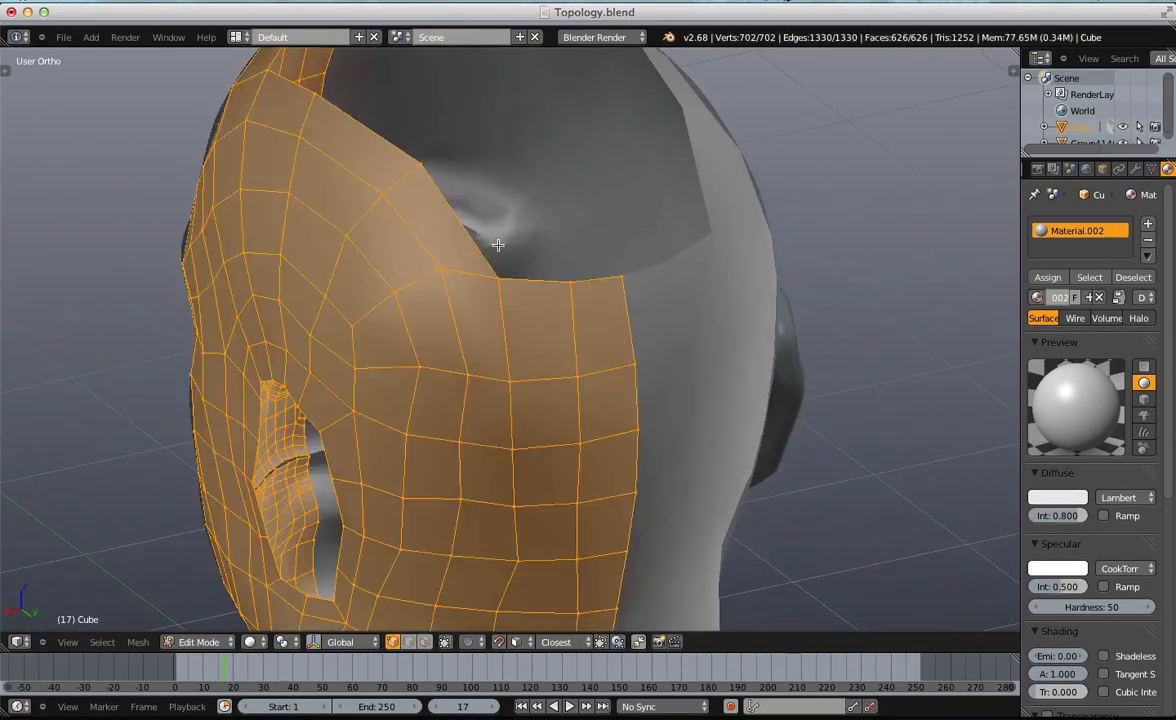
{"action": "key", "text": "a"}
{"action": "scroll", "coordinate": [455, 220], "scroll_direction": "down", "scroll_amount": 1}
{"action": "middle_click_drag", "start_coordinate": [475, 227], "coordinate": [543, 281]}
Extrude the four boundary vertices at the top of the forehead backward into three new faces over the crown.
{"action": "key", "text": "b"}
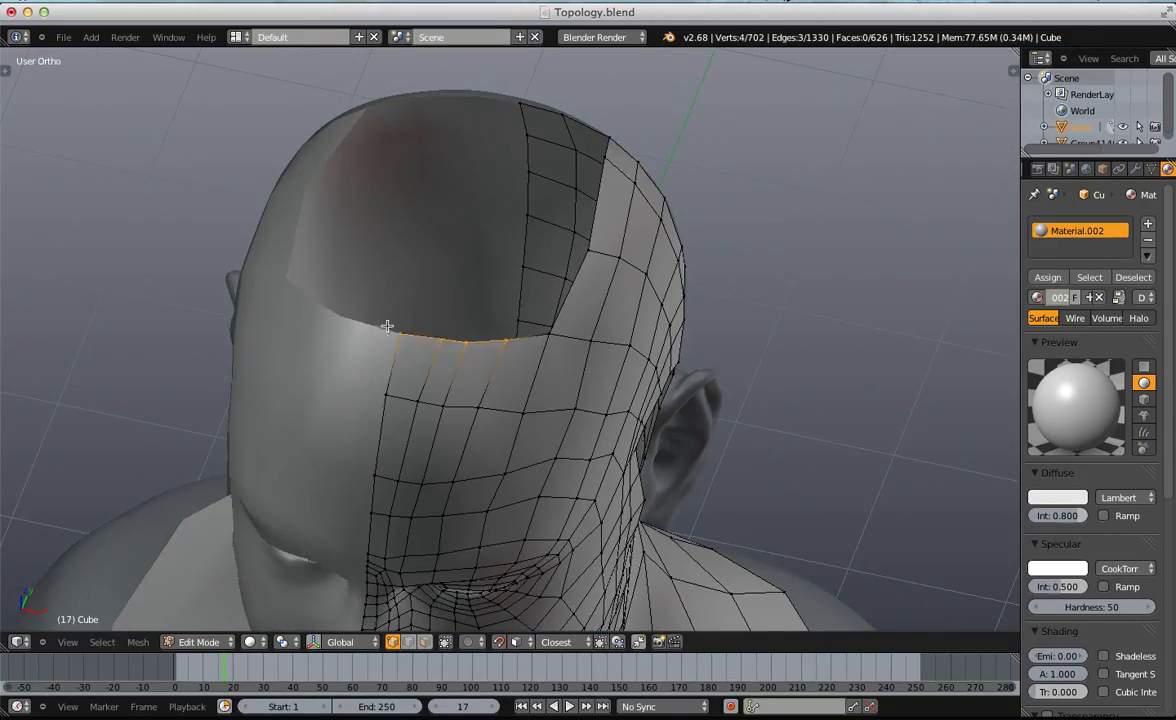
{"action": "left_click_drag", "start_coordinate": [382, 326], "coordinate": [380, 325]}
{"action": "middle_click_drag", "start_coordinate": [585, 340], "coordinate": [436, 376]}
{"action": "left_click", "coordinate": [457, 289], "text": "ctrl"}
{"action": "key", "text": "g"}
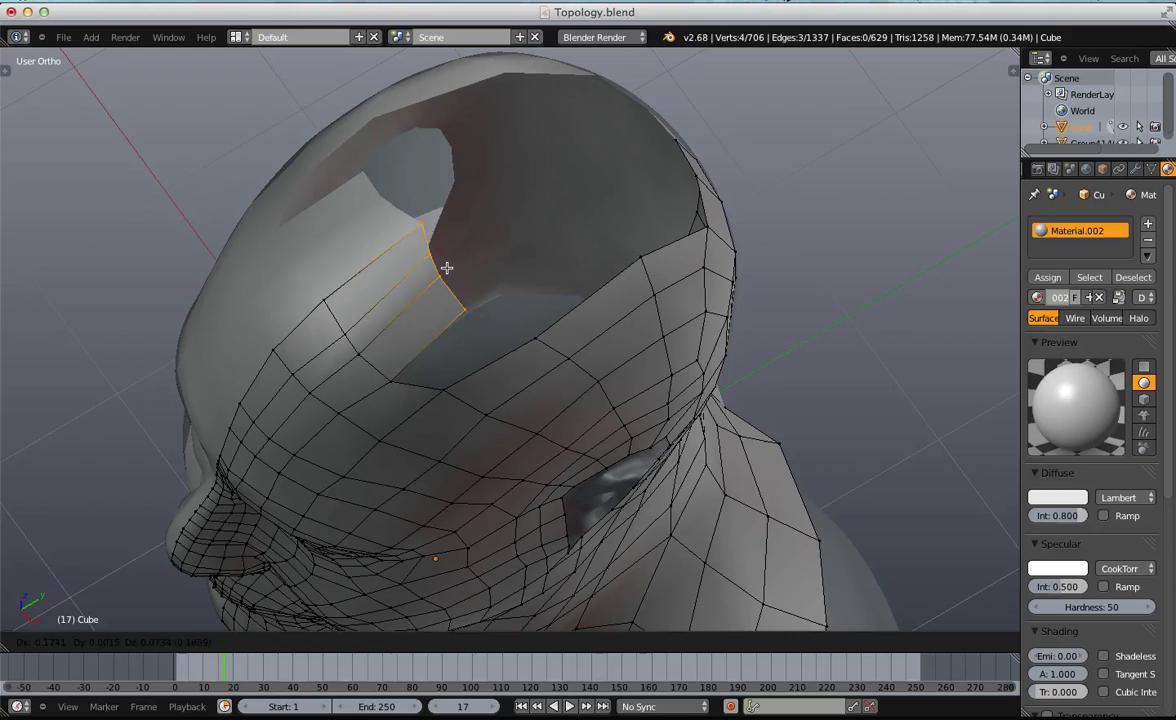
{"action": "left_click", "coordinate": [545, 302]}
Fill the corner between the extruded forehead strip and the side edge of the crown opening with a face.
{"action": "middle_click_drag", "start_coordinate": [554, 302], "coordinate": [520, 308]}
{"action": "right_click", "coordinate": [355, 312]}
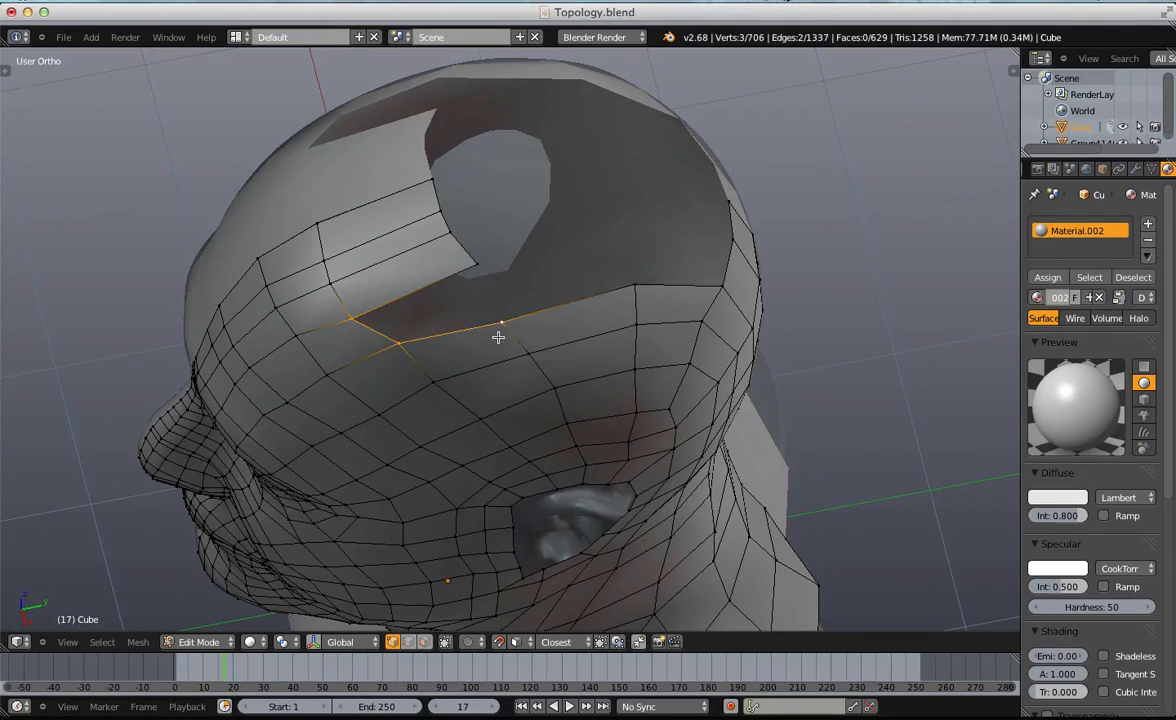
{"action": "key", "text": "f"}
{"action": "right_click", "coordinate": [373, 310]}
{"action": "middle_click_drag", "start_coordinate": [354, 369], "coordinate": [478, 197]}
{"action": "right_click", "coordinate": [349, 280], "text": "shift"}
{"action": "left_click", "coordinate": [353, 282]}
Move and scale the inner vertex pair on the upper forehead, and rotate a neighboring pair to even the spacing.
{"action": "key", "text": "a"}
{"action": "right_click", "coordinate": [447, 185], "text": "shift"}
{"action": "key", "text": "g"}
{"action": "left_click", "coordinate": [496, 171]}
{"action": "key", "text": "r"}
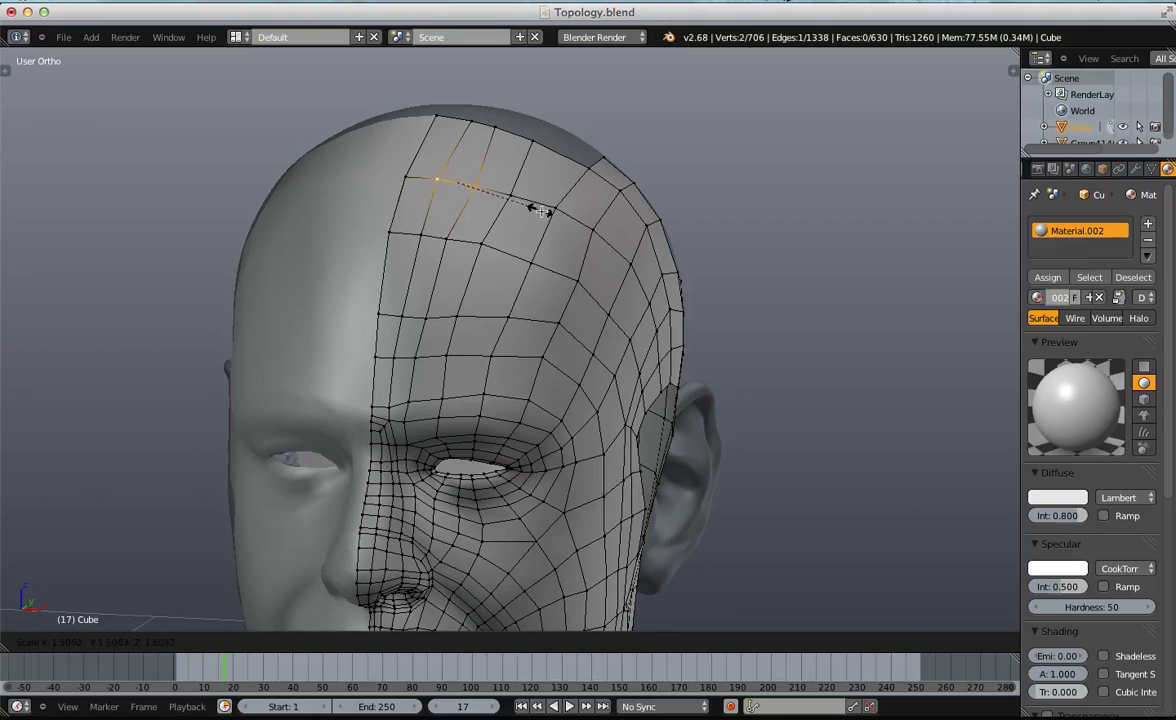
{"action": "left_click", "coordinate": [541, 210]}
{"action": "key", "text": "a"}
{"action": "right_click", "coordinate": [516, 252], "text": "shift"}
{"action": "key", "text": "r"}
{"action": "left_click", "coordinate": [525, 243]}
Move and rotate the outer vertices of the new forehead strip to align them with the side loops.
{"action": "right_click", "coordinate": [518, 188]}
{"action": "right_click", "coordinate": [545, 141], "text": "shift"}
{"action": "key", "text": "g"}
{"action": "left_click", "coordinate": [561, 148]}
{"action": "key", "text": "r"}
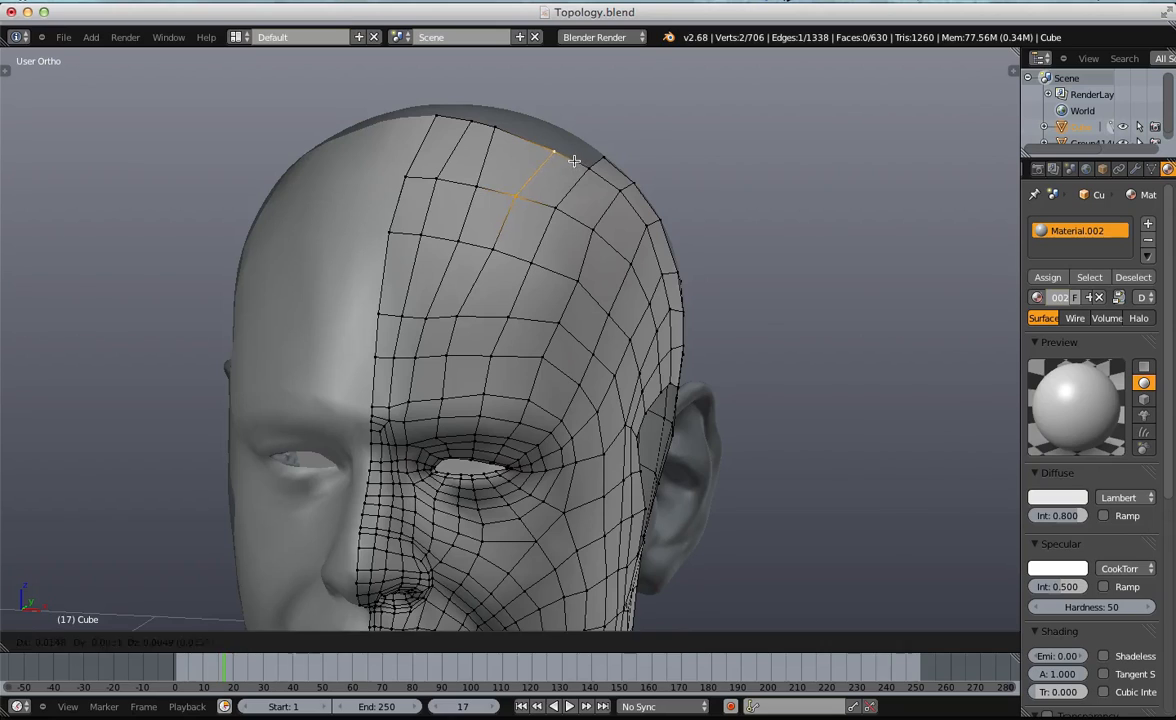
{"action": "left_click", "coordinate": [574, 161]}
{"action": "key", "text": "a"}
{"action": "key", "text": "r"}
{"action": "left_click", "coordinate": [564, 173]}
{"action": "key", "text": "g"}
{"action": "left_click", "coordinate": [572, 172]}
{"action": "key", "text": "a"}
Extrude a vertex at the rear side corner of the crown opening and build one face beside it.
{"action": "middle_click_drag", "start_coordinate": [451, 227], "coordinate": [370, 206]}
{"action": "scroll", "coordinate": [487, 180], "scroll_direction": "up", "scroll_amount": 4}
{"action": "middle_click_drag", "start_coordinate": [525, 198], "coordinate": [517, 263]}
{"action": "scroll", "coordinate": [563, 358], "scroll_direction": "down", "scroll_amount": 1}
{"action": "middle_click_drag", "start_coordinate": [563, 358], "coordinate": [597, 331]}
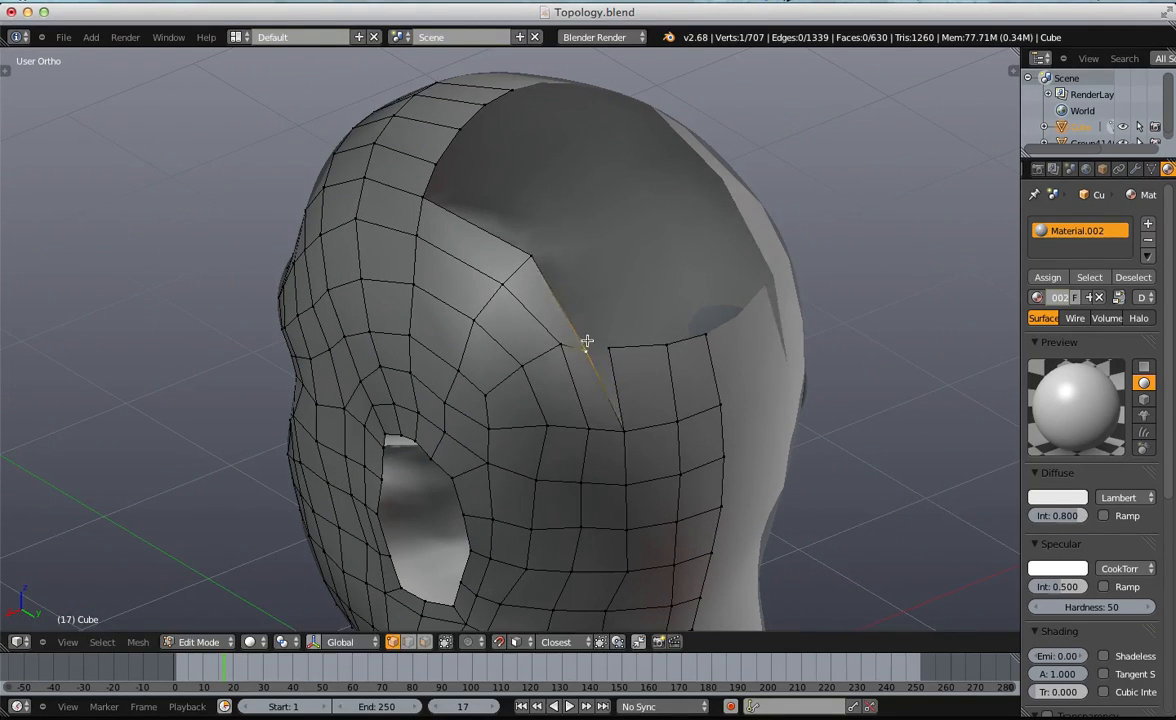
{"action": "key", "text": "e"}
{"action": "left_click", "coordinate": [559, 308]}
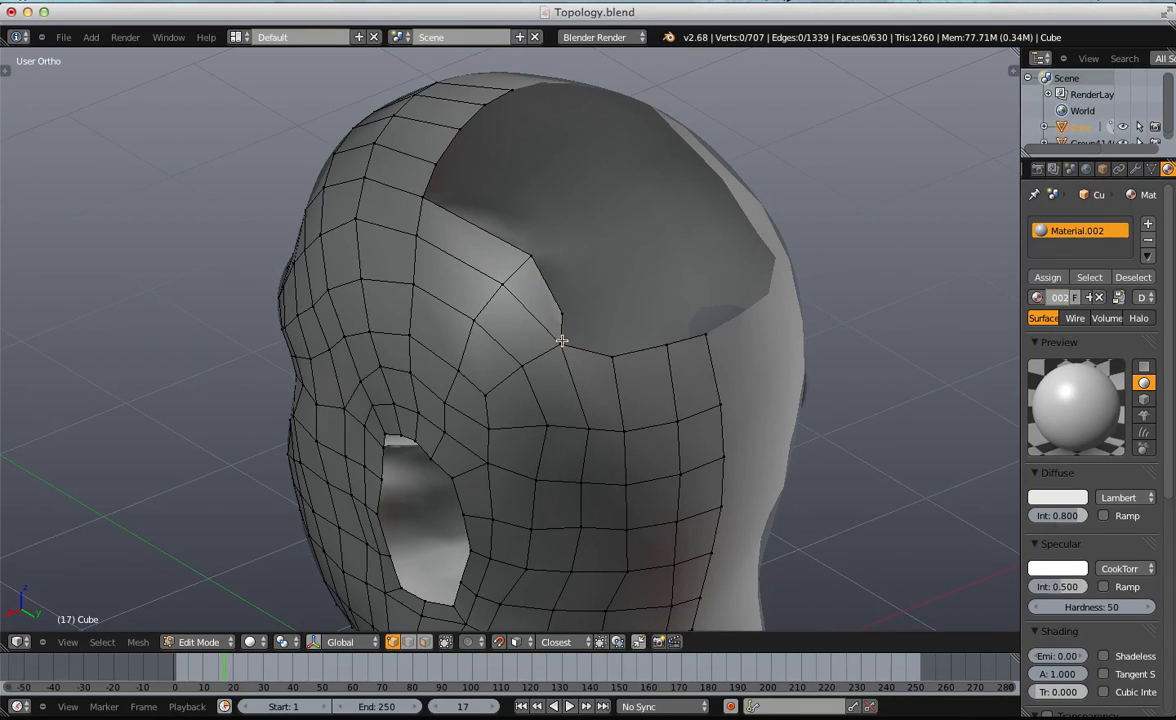
{"action": "left_click", "coordinate": [617, 328], "text": "ctrl"}
{"action": "key", "text": "g"}
{"action": "left_click", "coordinate": [581, 298]}
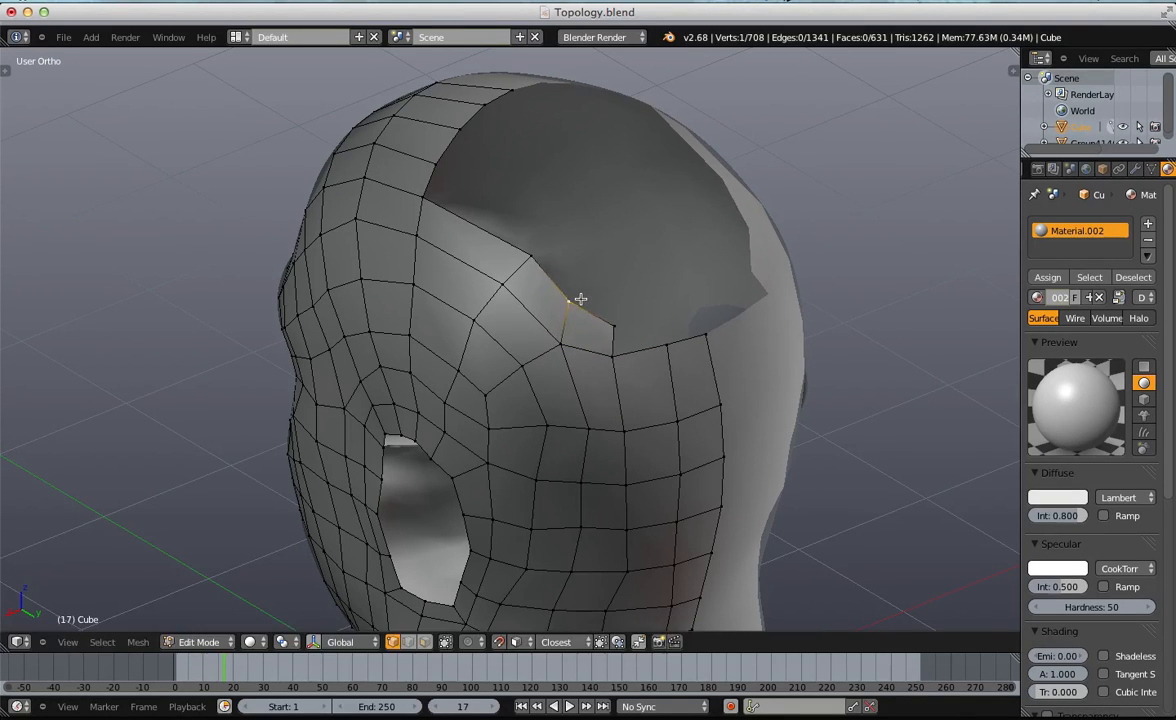
Fill two more faces along the rear edge of the crown opening and position their new vertices.
{"action": "key", "text": "g"}
{"action": "left_click", "coordinate": [514, 275]}
{"action": "key", "text": "f"}
{"action": "middle_click_drag", "start_coordinate": [624, 353], "coordinate": [575, 308]}
{"action": "key", "text": "g"}
{"action": "left_click", "coordinate": [548, 311]}
{"action": "key", "text": "f"}
{"action": "key", "text": "g"}
{"action": "left_click", "coordinate": [613, 292]}
Adjust a vertex between the crown opening and the ear opening to even the side quads.
{"action": "key", "text": "a"}
{"action": "middle_click_drag", "start_coordinate": [410, 268], "coordinate": [530, 305]}
{"action": "right_click", "coordinate": [541, 336]}
{"action": "key", "text": "a"}
{"action": "middle_click_drag", "start_coordinate": [480, 270], "coordinate": [586, 301]}
{"action": "right_click", "coordinate": [581, 266]}
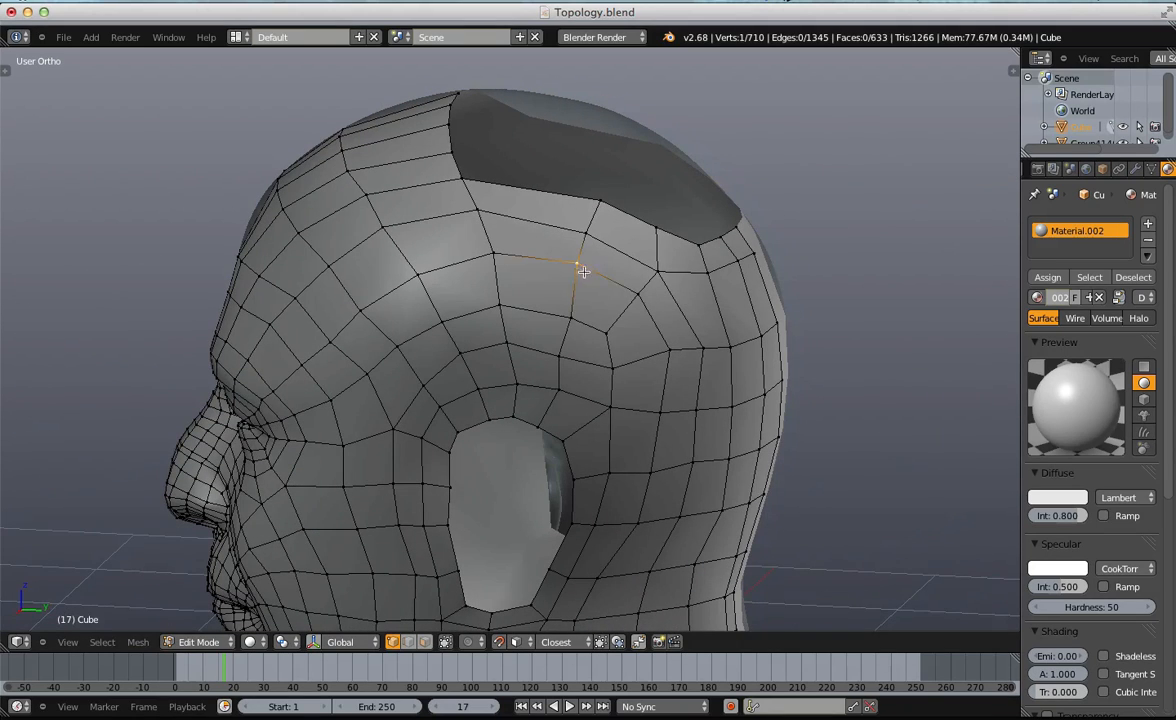
{"action": "right_click", "coordinate": [559, 349]}
{"action": "key", "text": "g"}
{"action": "left_click", "coordinate": [561, 349]}
Move the vertex just above and behind the ear opening to straighten its edge loop.
{"action": "middle_click_drag", "start_coordinate": [585, 373], "coordinate": [593, 337]}
{"action": "right_click", "coordinate": [606, 337]}
{"action": "key", "text": "g"}
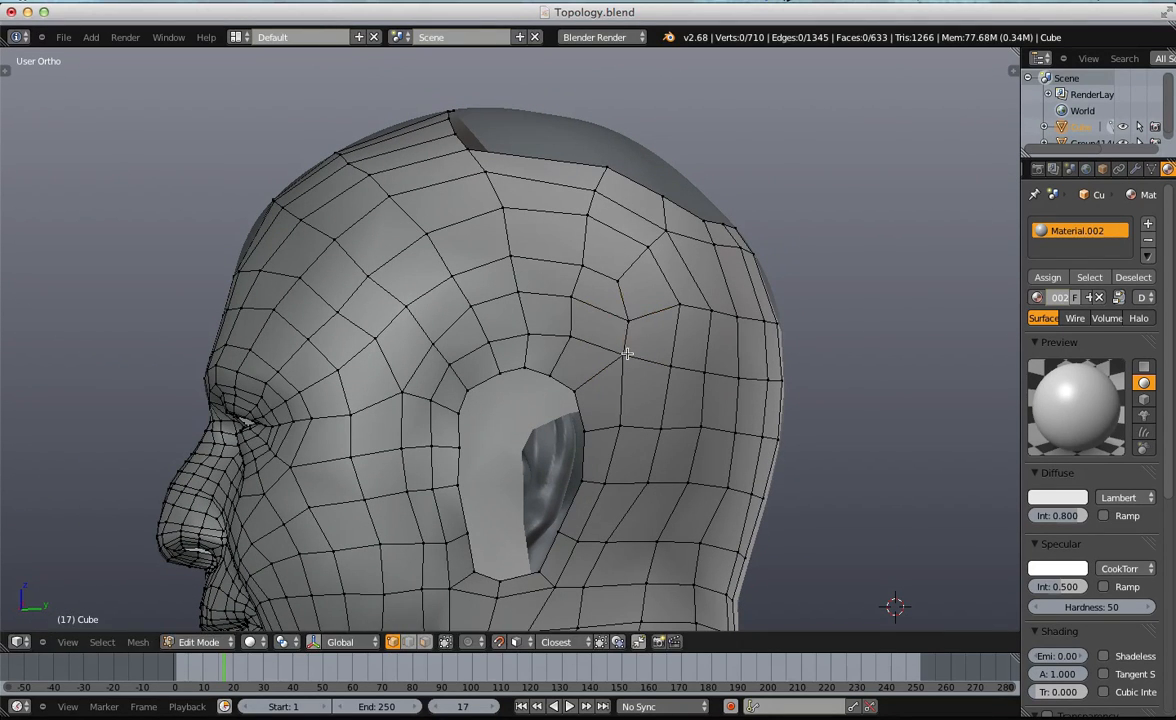
{"action": "left_click", "coordinate": [634, 357]}
{"action": "key", "text": "a"}
Reposition a vertex on the back of the head to smooth the grid of quads.
{"action": "left_click_drag", "start_coordinate": [840, 393], "coordinate": [840, 393]}
{"action": "middle_click_drag", "start_coordinate": [840, 393], "coordinate": [706, 394]}
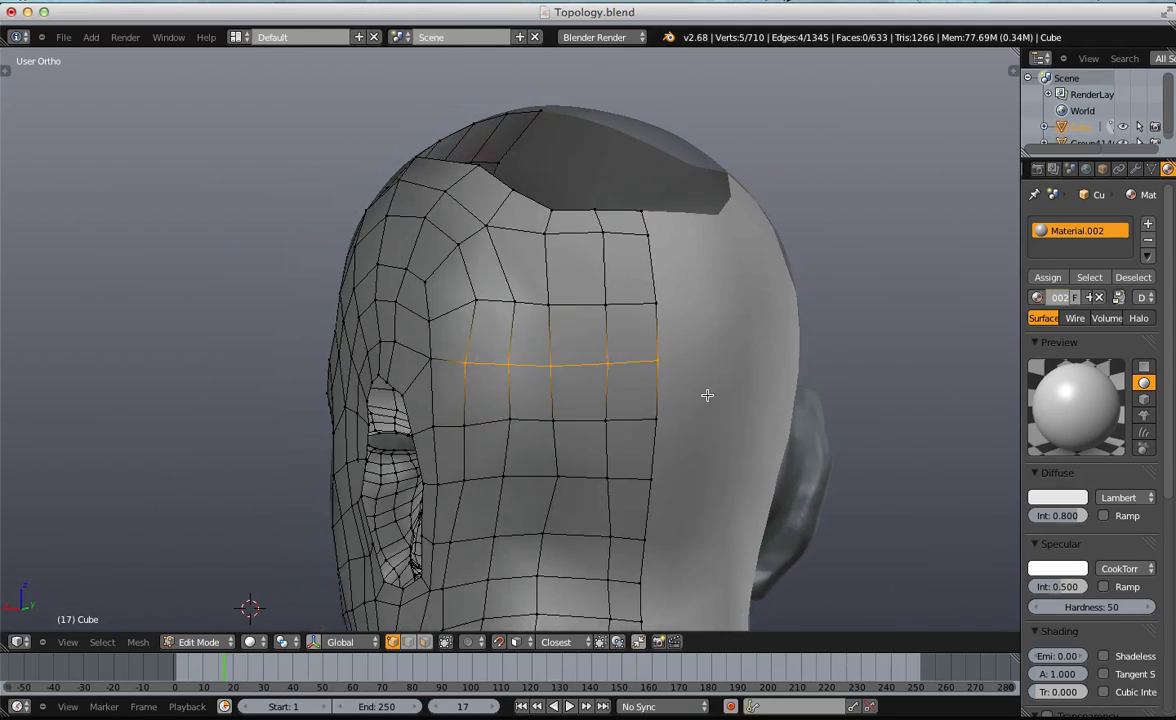
{"action": "key", "text": "a"}
{"action": "key", "text": "a"}
{"action": "middle_click_drag", "start_coordinate": [456, 526], "coordinate": [527, 498]}
{"action": "right_click", "coordinate": [517, 517]}
{"action": "key", "text": "g"}
{"action": "left_click", "coordinate": [521, 522]}
{"action": "key", "text": "a"}
Examine the edge flow down the back of the head and neck, including the vertical loop beside the centerline.
{"action": "middle_click_drag", "start_coordinate": [634, 294], "coordinate": [432, 242]}
{"action": "middle_click_drag", "start_coordinate": [574, 548], "coordinate": [504, 391]}
{"action": "key", "text": "a"}
{"action": "scroll", "coordinate": [551, 444], "scroll_direction": "down", "scroll_amount": 5}
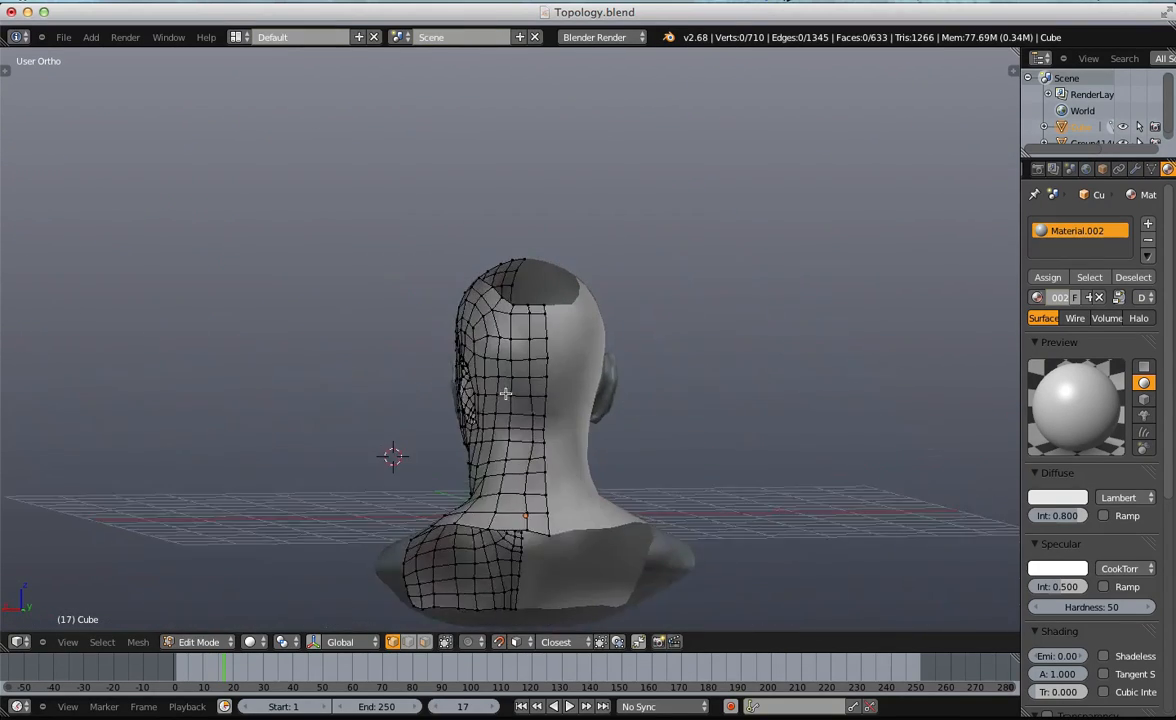
{"action": "scroll", "coordinate": [543, 447], "scroll_direction": "up", "scroll_amount": 2}
{"action": "right_click", "coordinate": [545, 450], "text": "alt"}
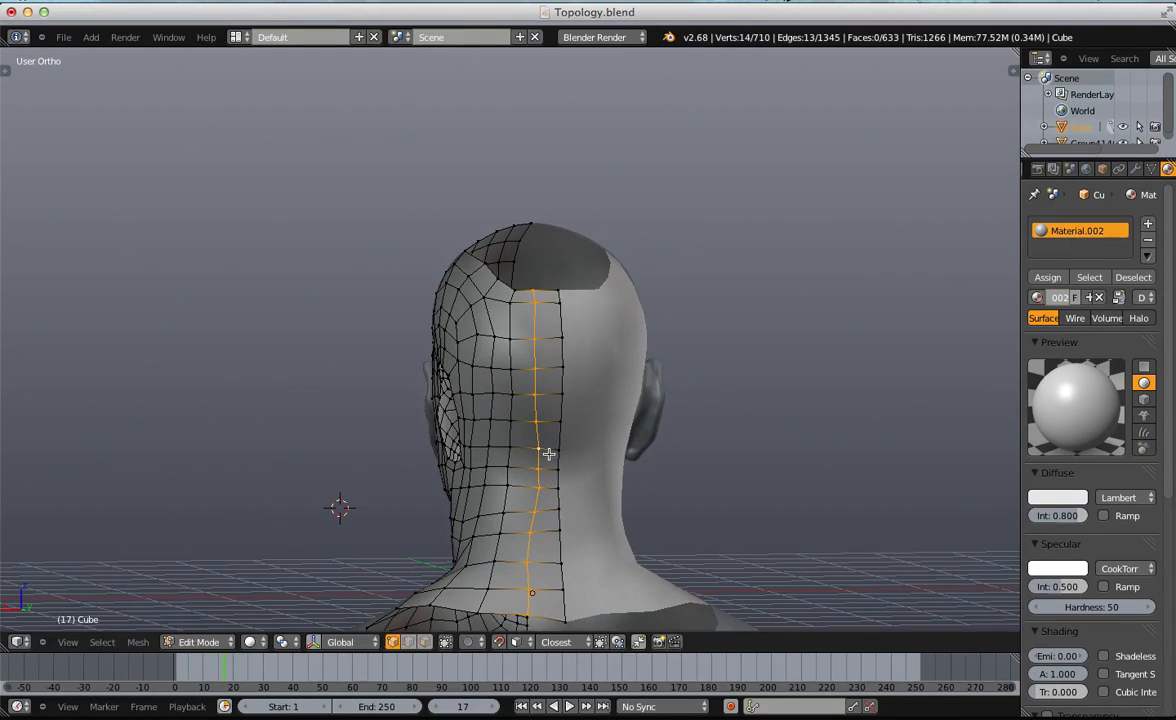
{"action": "middle_click_drag", "start_coordinate": [551, 454], "coordinate": [538, 468]}
{"action": "key", "text": "a"}
{"action": "right_click", "coordinate": [543, 487]}
{"action": "key", "text": "a"}
Add a face along the side edge of the crown opening, starting at the corner of the forehead strip.
{"action": "middle_click_drag", "start_coordinate": [532, 282], "coordinate": [570, 371]}
{"action": "scroll", "coordinate": [570, 371], "scroll_direction": "up", "scroll_amount": 4}
{"action": "middle_click_drag", "start_coordinate": [500, 162], "coordinate": [473, 321]}
{"action": "right_click", "coordinate": [473, 321]}
{"action": "key", "text": "f"}
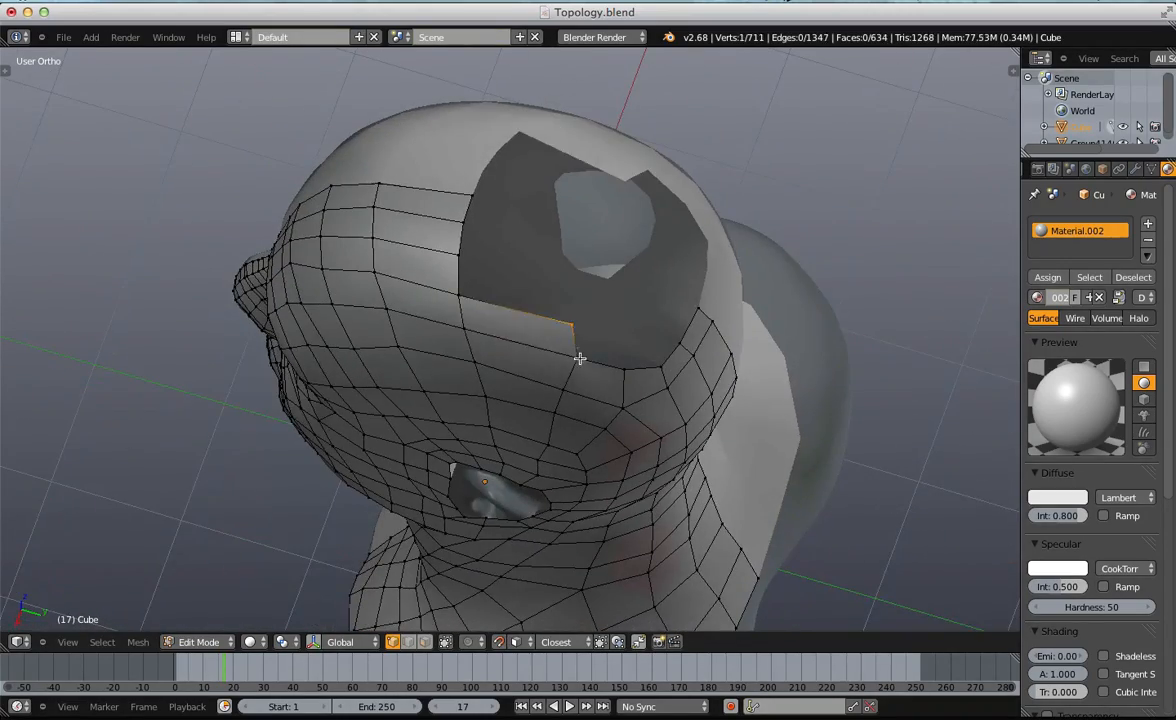
Continue the side strip toward the rear corner with two more faces and slide its boundary vertex into place.
{"action": "key", "text": "a"}
{"action": "middle_click_drag", "start_coordinate": [647, 365], "coordinate": [574, 237]}
{"action": "key", "text": "f"}
{"action": "key", "text": "a"}
{"action": "key", "text": "g"}
{"action": "key", "text": "g"}
{"action": "left_click", "coordinate": [585, 241]}
Move and rotate the boundary vertices of the new side strip to even out its quads.
{"action": "left_click_drag", "start_coordinate": [591, 276], "coordinate": [553, 180]}
{"action": "middle_click_drag", "start_coordinate": [557, 190], "coordinate": [584, 281]}
{"action": "key", "text": "g"}
{"action": "left_click", "coordinate": [570, 274]}
{"action": "key", "text": "r"}
{"action": "left_click", "coordinate": [591, 261]}
{"action": "key", "text": "g"}
{"action": "middle_click_drag", "start_coordinate": [541, 317], "coordinate": [522, 344]}
{"action": "left_click", "coordinate": [565, 304]}
Shift the vertices along the front edge of the crown opening to align them with the side strip.
{"action": "key", "text": "b"}
{"action": "left_click_drag", "start_coordinate": [519, 346], "coordinate": [427, 178]}
{"action": "key", "text": "g"}
{"action": "left_click", "coordinate": [459, 189]}
{"action": "key", "text": "a"}
Edge-slide the six-vertex row across the upper forehead and temple to balance the spacing between neighboring rows.
{"action": "middle_click_drag", "start_coordinate": [420, 275], "coordinate": [440, 240]}
{"action": "right_click", "coordinate": [370, 258], "text": "alt"}
{"action": "right_click", "coordinate": [377, 265], "text": "alt"}
{"action": "scroll", "coordinate": [377, 265], "scroll_direction": "down", "scroll_amount": 1}
{"action": "key", "text": "b"}
{"action": "middle_click_drag", "start_coordinate": [470, 362], "coordinate": [556, 448]}
{"action": "key", "text": "g"}
{"action": "key", "text": "g"}
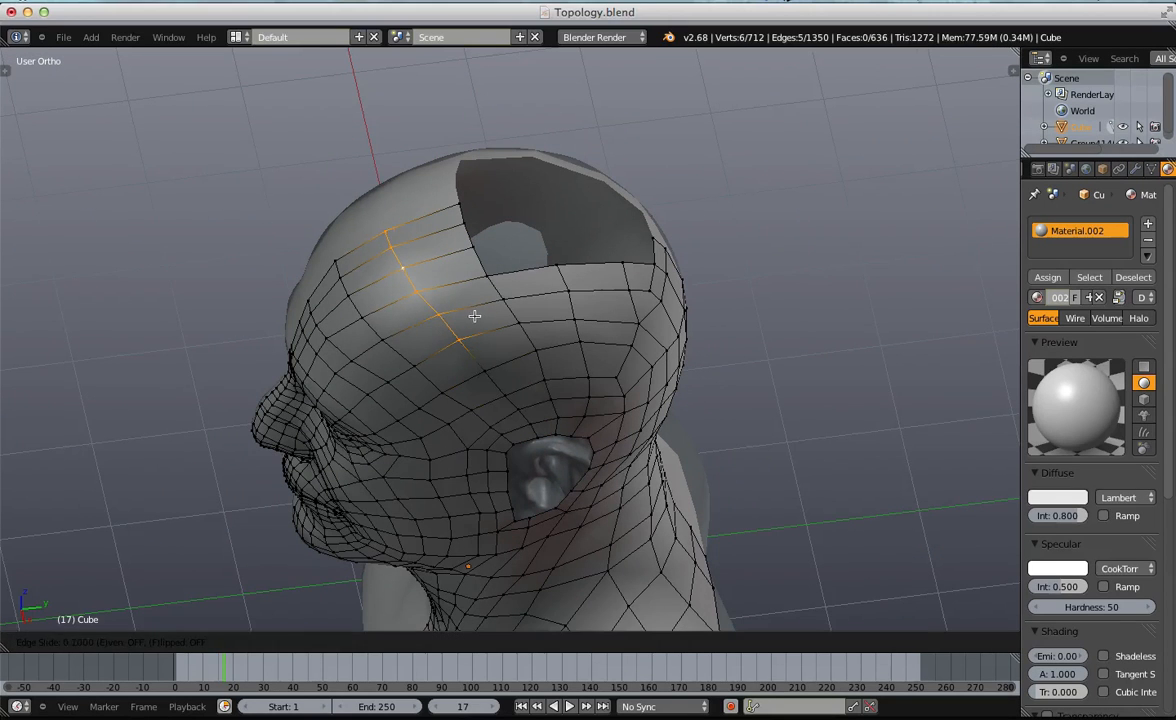
{"action": "left_click", "coordinate": [467, 315]}
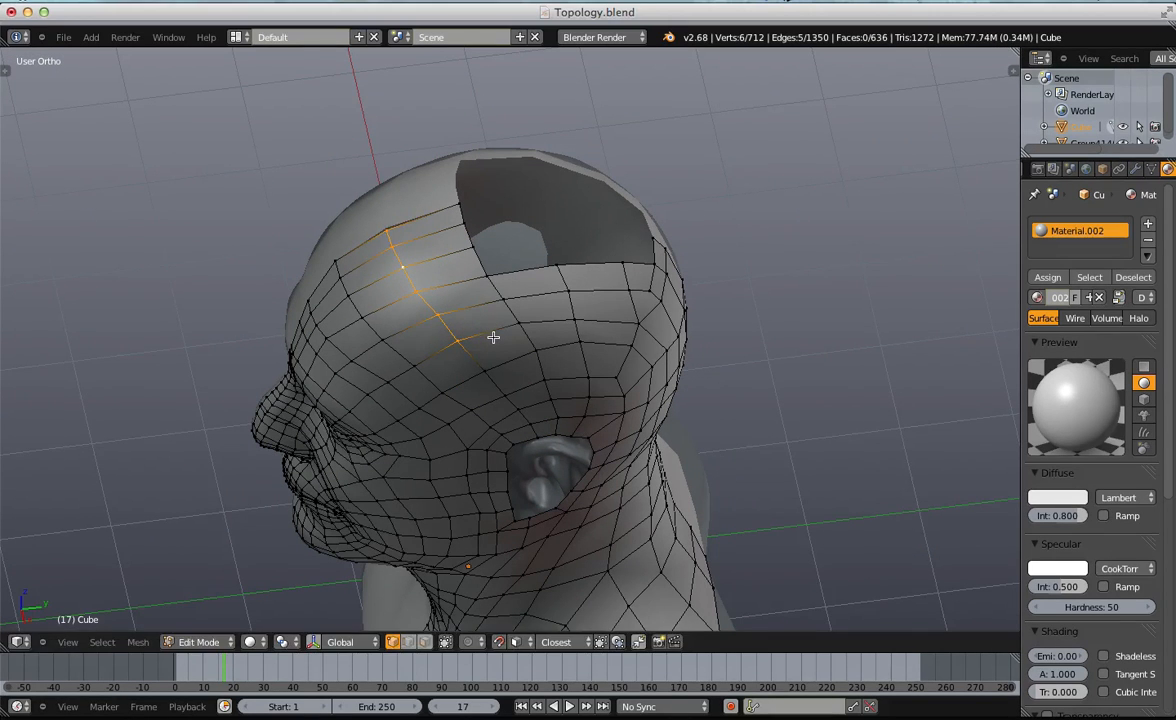
{"action": "key", "text": "a"}
{"action": "middle_click_drag", "start_coordinate": [493, 336], "coordinate": [381, 304]}
{"action": "scroll", "coordinate": [627, 405], "scroll_direction": "down", "scroll_amount": 2}
{"action": "scroll", "coordinate": [583, 238], "scroll_direction": "up", "scroll_amount": 5}
{"action": "middle_click_drag", "start_coordinate": [583, 238], "coordinate": [600, 292]}
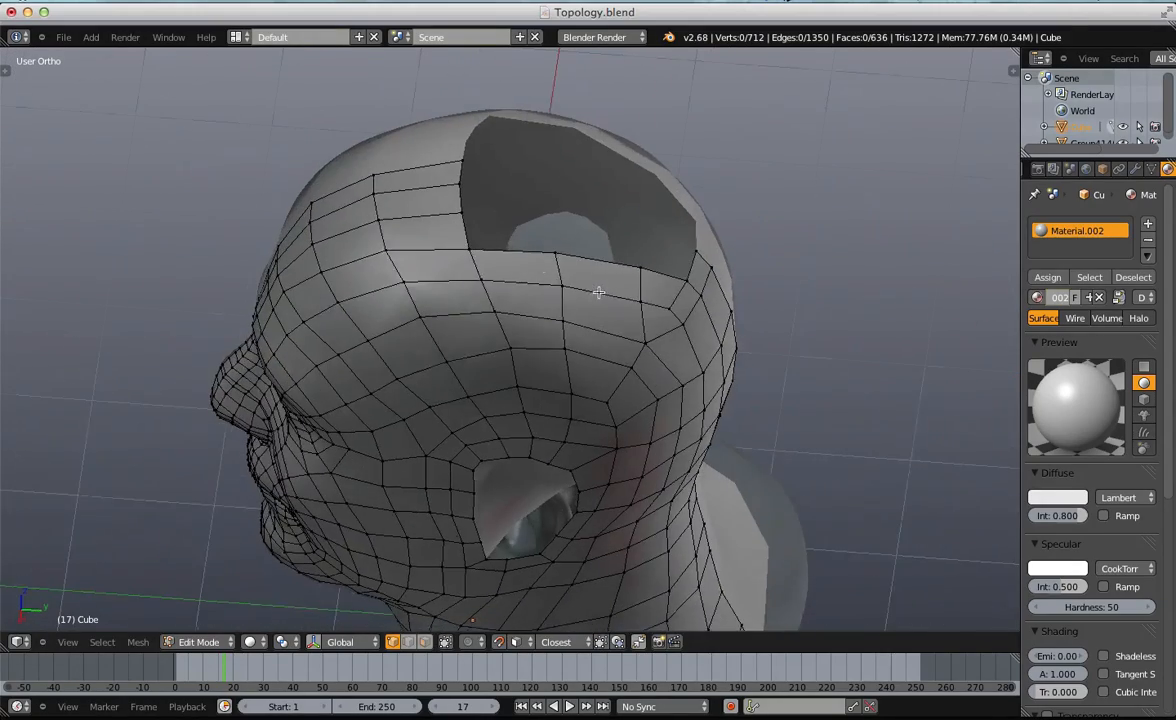
Fill a quad at the lower front corner of the crown opening and move its free vertex into place.
{"action": "right_click", "coordinate": [472, 244]}
{"action": "key", "text": "f"}
{"action": "middle_click_drag", "start_coordinate": [472, 244], "coordinate": [577, 257]}
{"action": "key", "text": "g"}
{"action": "left_click", "coordinate": [570, 265]}
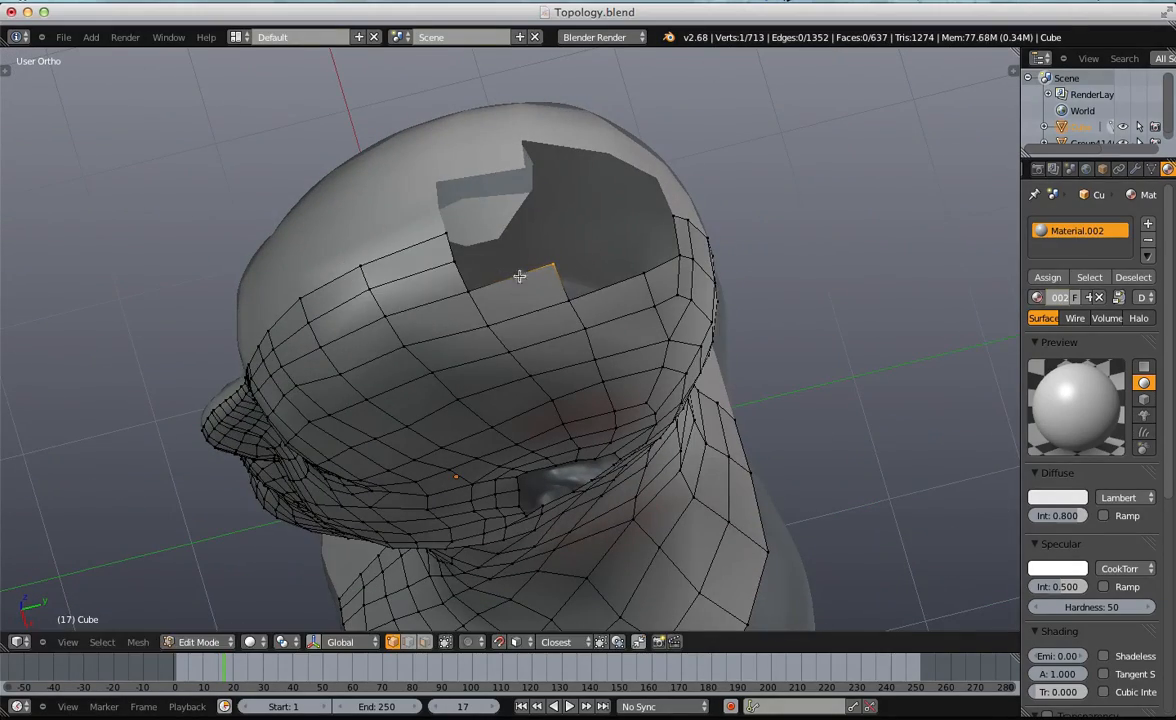
Fill two more quads up toward the centerline and shift the two middle vertices of the new boundary.
{"action": "right_click", "coordinate": [472, 284]}
{"action": "key", "text": "f"}
{"action": "key", "text": "f"}
{"action": "key", "text": "g"}
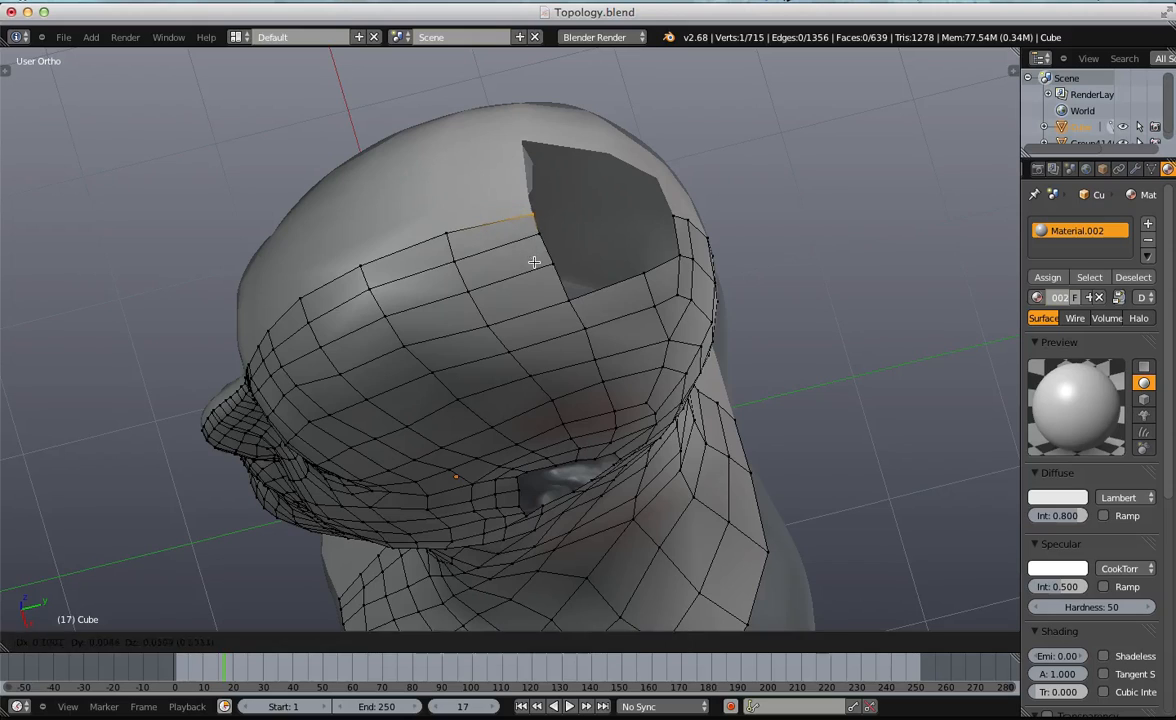
{"action": "left_click", "coordinate": [536, 260]}
{"action": "left_click_drag", "start_coordinate": [580, 291], "coordinate": [583, 299]}
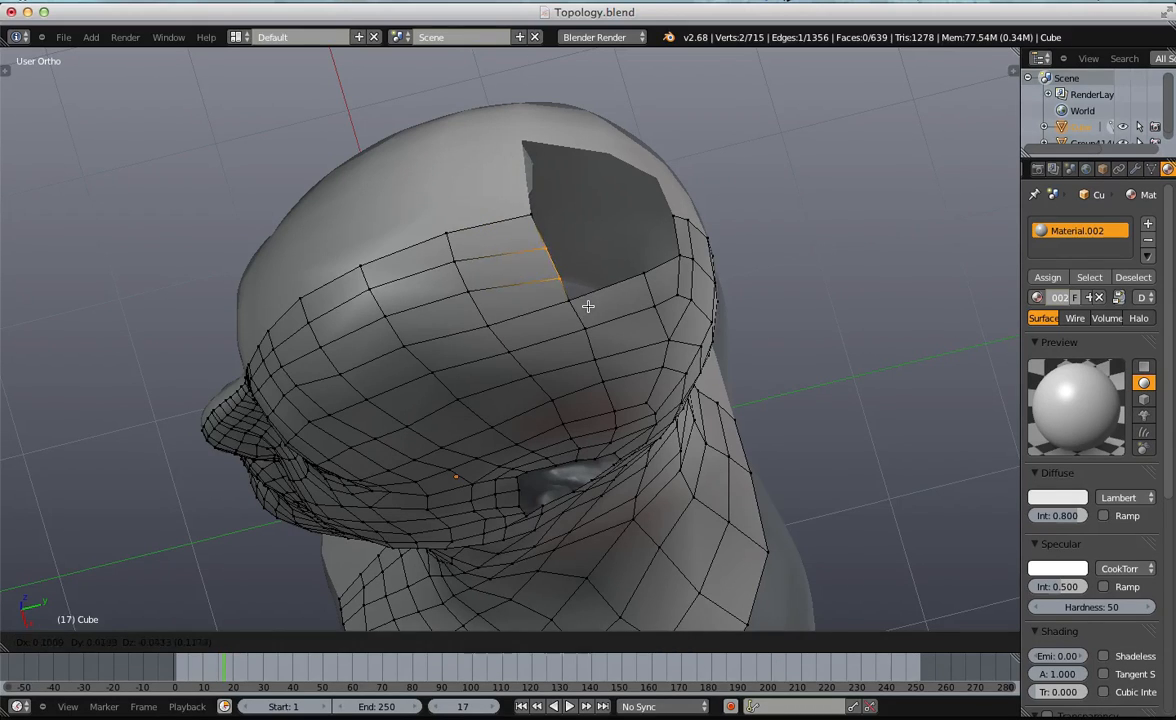
Reposition the vertices in the column above the ear to even out the quads below the crown opening.
{"action": "middle_click_drag", "start_coordinate": [575, 312], "coordinate": [551, 234]}
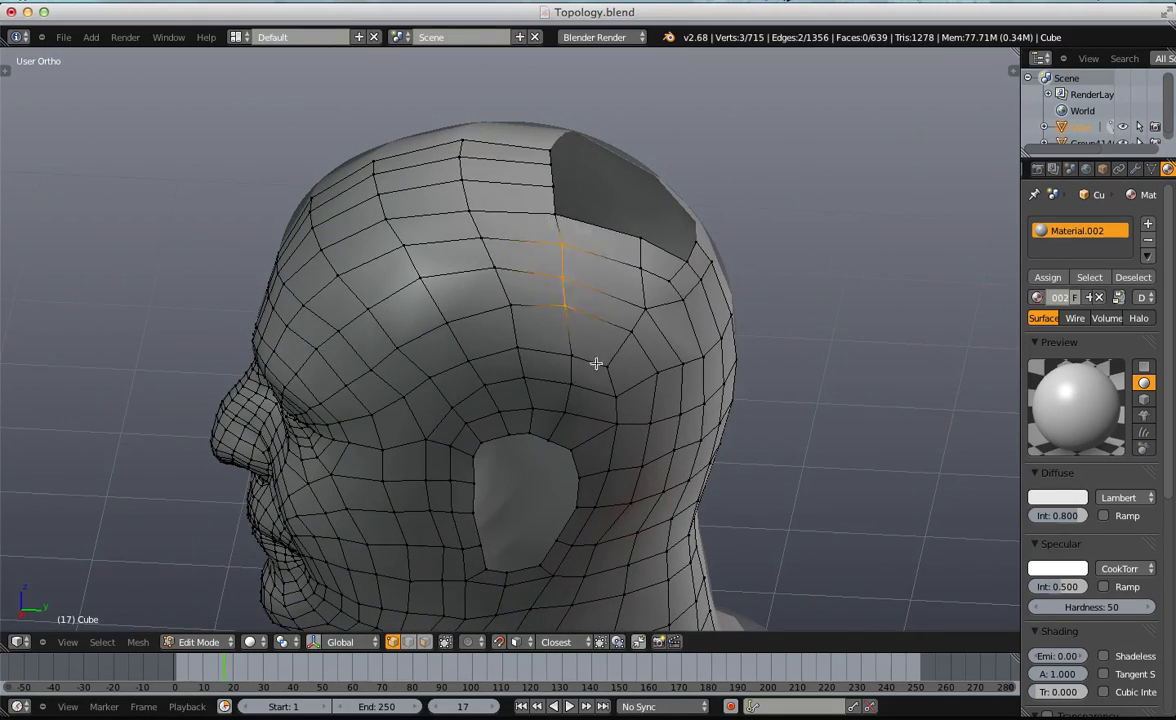
{"action": "key", "text": "a"}
{"action": "middle_click_drag", "start_coordinate": [599, 356], "coordinate": [578, 328]}
{"action": "right_click", "coordinate": [579, 306]}
{"action": "key", "text": "g"}
{"action": "left_click", "coordinate": [580, 305]}
{"action": "key", "text": "a"}
{"action": "right_click", "coordinate": [573, 257]}
{"action": "key", "text": "g"}
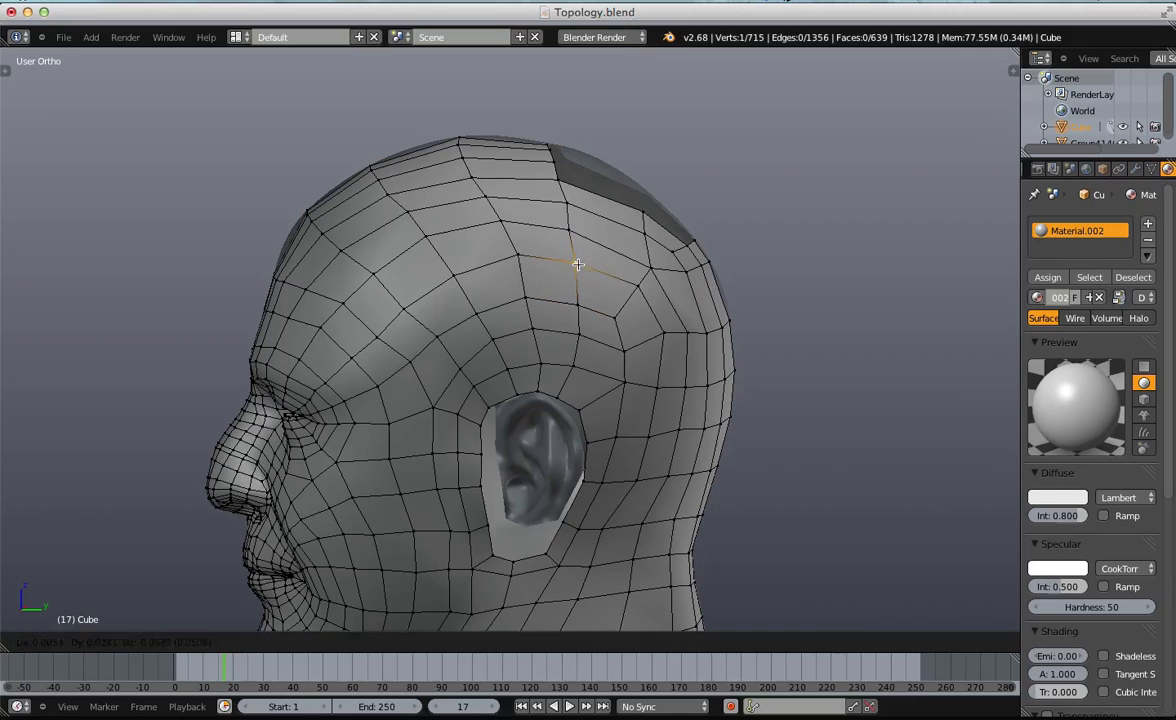
{"action": "left_click", "coordinate": [637, 272]}
{"action": "key", "text": "a"}
Edge-slide the 14-vertex vertical row on the back of the head and neck to balance its spacing.
{"action": "middle_click_drag", "start_coordinate": [771, 286], "coordinate": [627, 336]}
{"action": "middle_click_drag", "start_coordinate": [602, 292], "coordinate": [559, 263]}
{"action": "scroll", "coordinate": [586, 275], "scroll_direction": "down", "scroll_amount": 4}
{"action": "scroll", "coordinate": [555, 285], "scroll_direction": "up", "scroll_amount": 4}
{"action": "middle_click_drag", "start_coordinate": [530, 410], "coordinate": [558, 400]}
{"action": "right_click", "coordinate": [551, 400], "text": "alt"}
{"action": "right_click", "coordinate": [546, 408], "text": "alt"}
{"action": "scroll", "coordinate": [550, 402], "scroll_direction": "down", "scroll_amount": 3}
{"action": "scroll", "coordinate": [548, 401], "scroll_direction": "up", "scroll_amount": 2}
{"action": "key", "text": "g"}
{"action": "key", "text": "g"}
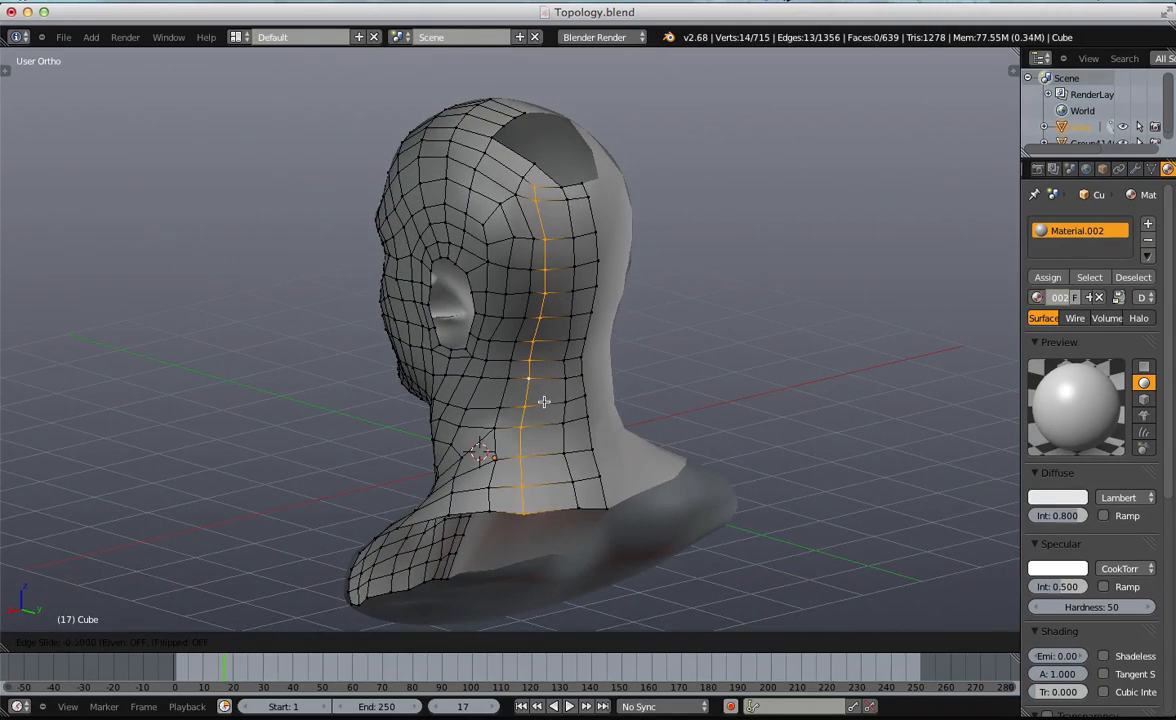
{"action": "left_click", "coordinate": [545, 402]}
{"action": "key", "text": "a"}
Edge-slide the 13-vertex vertical row behind the ear toward the ear by about 0.3.
{"action": "middle_click_drag", "start_coordinate": [512, 399], "coordinate": [524, 400]}
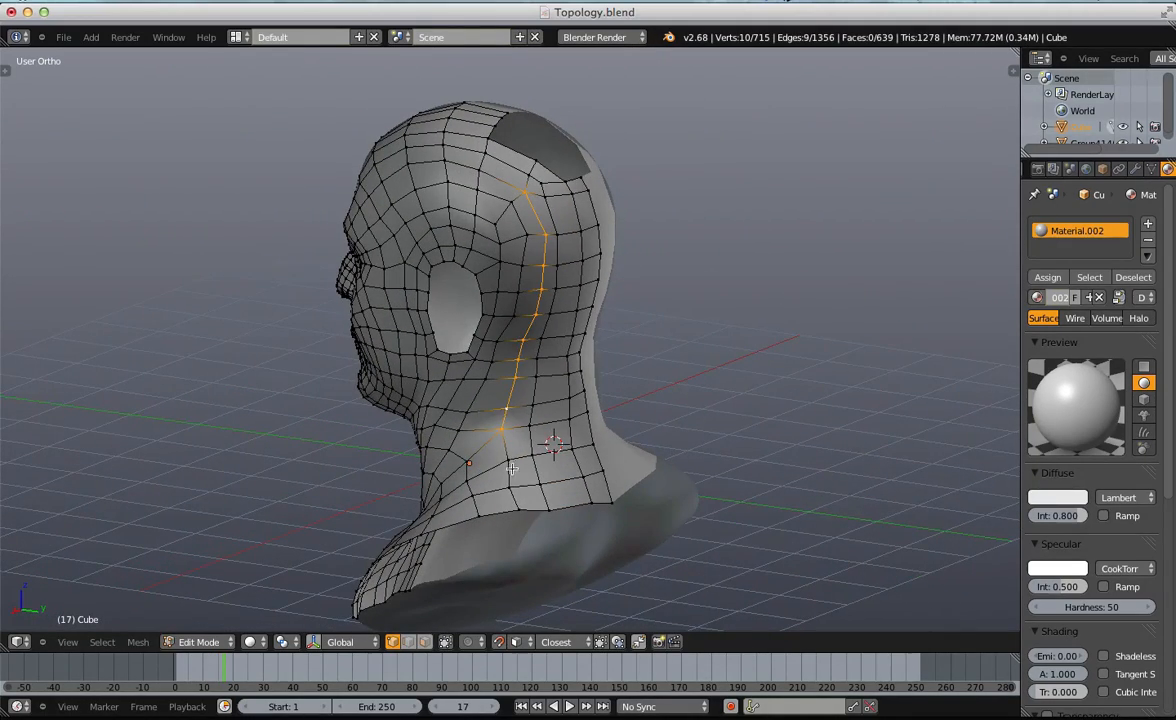
{"action": "key", "text": "g"}
{"action": "key", "text": "g"}
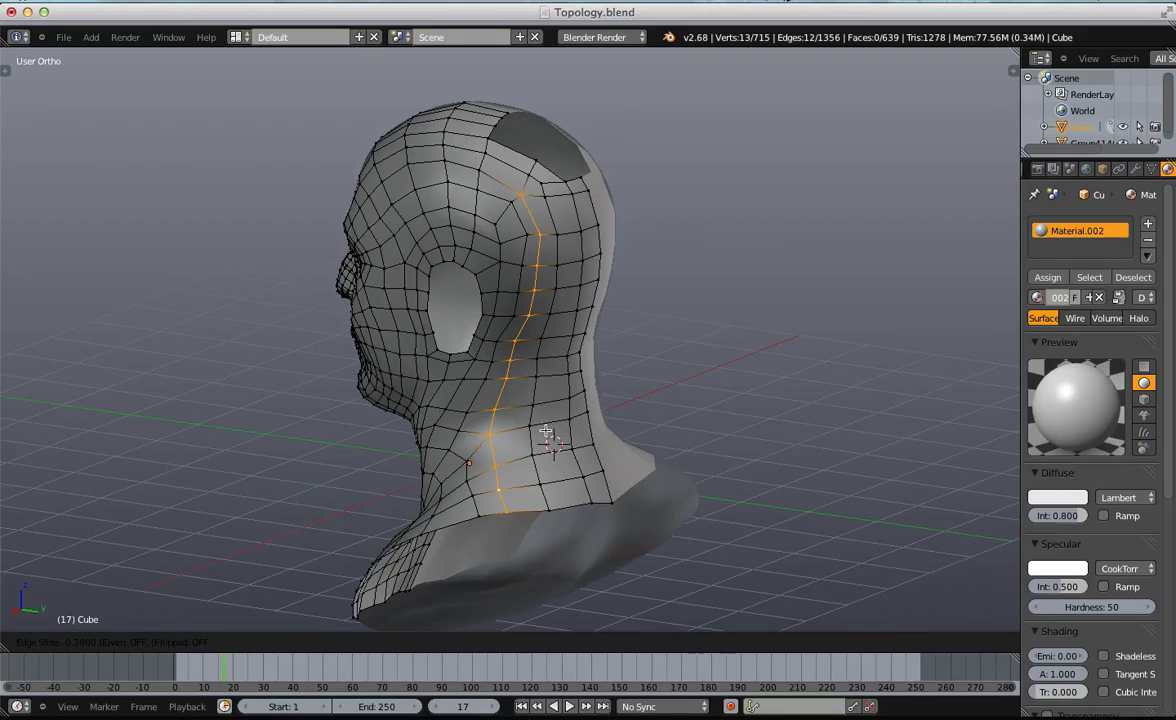
{"action": "left_click", "coordinate": [545, 432]}
{"action": "middle_click_drag", "start_coordinate": [545, 432], "coordinate": [530, 467]}
{"action": "key", "text": "a"}
Edge-slide the neighboring vertical row on the back of the neck to match the adjusted spacing.
{"action": "right_click", "coordinate": [531, 467], "text": "alt"}
{"action": "key", "text": "g"}
{"action": "key", "text": "g"}
{"action": "left_click", "coordinate": [540, 460]}
{"action": "key", "text": "a"}
Move the vertices at the upper back of the head to smooth the flow below the crown opening.
{"action": "scroll", "coordinate": [548, 300], "scroll_direction": "up", "scroll_amount": 2}
{"action": "middle_click_drag", "start_coordinate": [552, 185], "coordinate": [540, 324], "text": "shift"}
{"action": "key", "text": "b"}
{"action": "key", "text": "g"}
{"action": "left_click", "coordinate": [512, 331]}
{"action": "key", "text": "a"}
{"action": "key", "text": "g"}
{"action": "left_click", "coordinate": [478, 325]}
{"action": "key", "text": "a"}
Edge-slide another vertical row on the back of the head to even out the columns.
{"action": "middle_click_drag", "start_coordinate": [488, 382], "coordinate": [525, 370]}
{"action": "right_click", "coordinate": [543, 354], "text": "alt"}
{"action": "key", "text": "g"}
{"action": "key", "text": "g"}
{"action": "left_click", "coordinate": [531, 354]}
{"action": "key", "text": "a"}
Insert a vertical edge loop through the column beside the centerline on the back of the head.
{"action": "key", "text": "ctrl+r"}
{"action": "scroll", "coordinate": [536, 330], "scroll_direction": "up", "scroll_amount": 1}
{"action": "left_click", "coordinate": [536, 330]}
{"action": "key", "text": "a"}
{"action": "scroll", "coordinate": [507, 365], "scroll_direction": "down", "scroll_amount": 4}
{"action": "scroll", "coordinate": [525, 370], "scroll_direction": "up", "scroll_amount": 4}
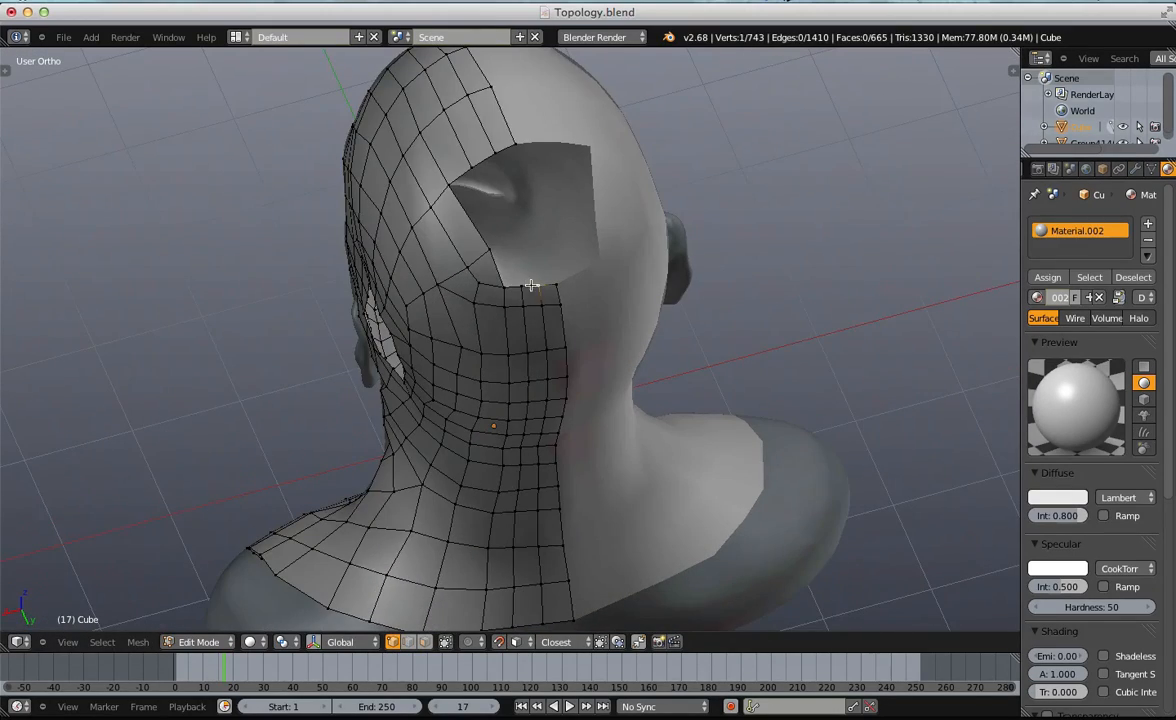
Bridge the crown opening along the centerline with one long face from its front edge to its rear edge.
{"action": "key", "text": "a"}
{"action": "scroll", "coordinate": [506, 145], "scroll_direction": "up", "scroll_amount": 2}
{"action": "middle_click_drag", "start_coordinate": [506, 153], "coordinate": [504, 230], "text": "shift"}
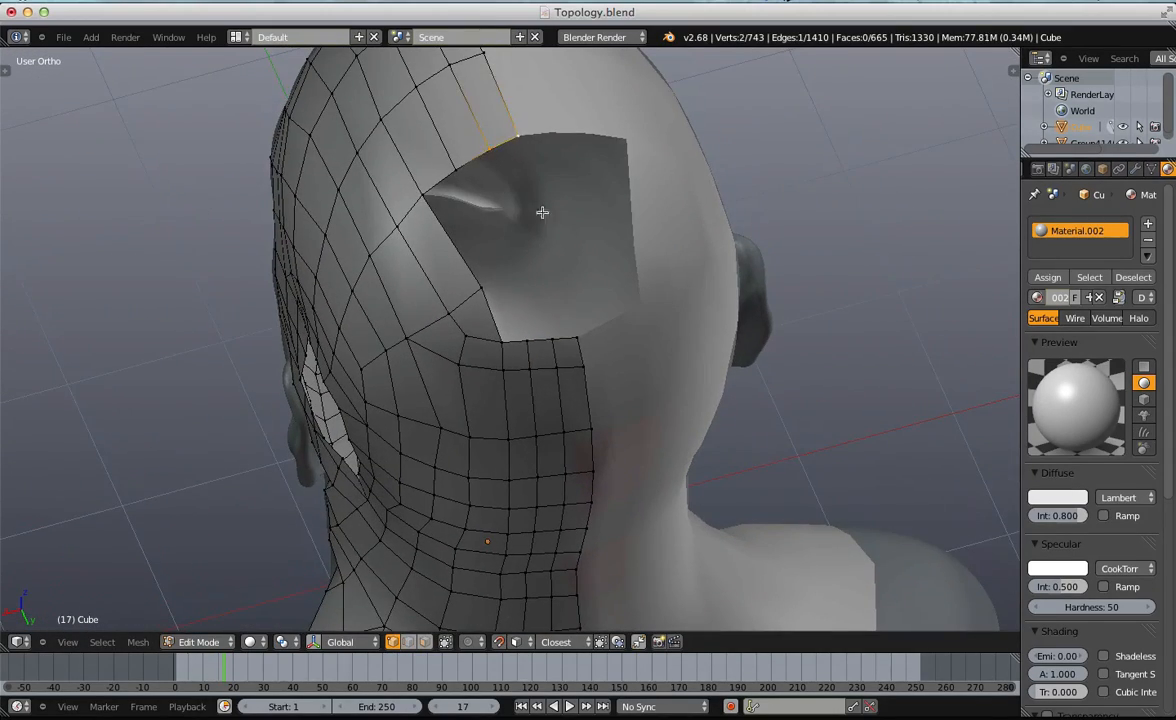
{"action": "key", "text": "f"}
{"action": "key", "text": "a"}
Cut the new centerline strip crosswise once, then rotate, scale and move the cut to follow the surrounding rows.
{"action": "middle_click_drag", "start_coordinate": [490, 311], "coordinate": [551, 255]}
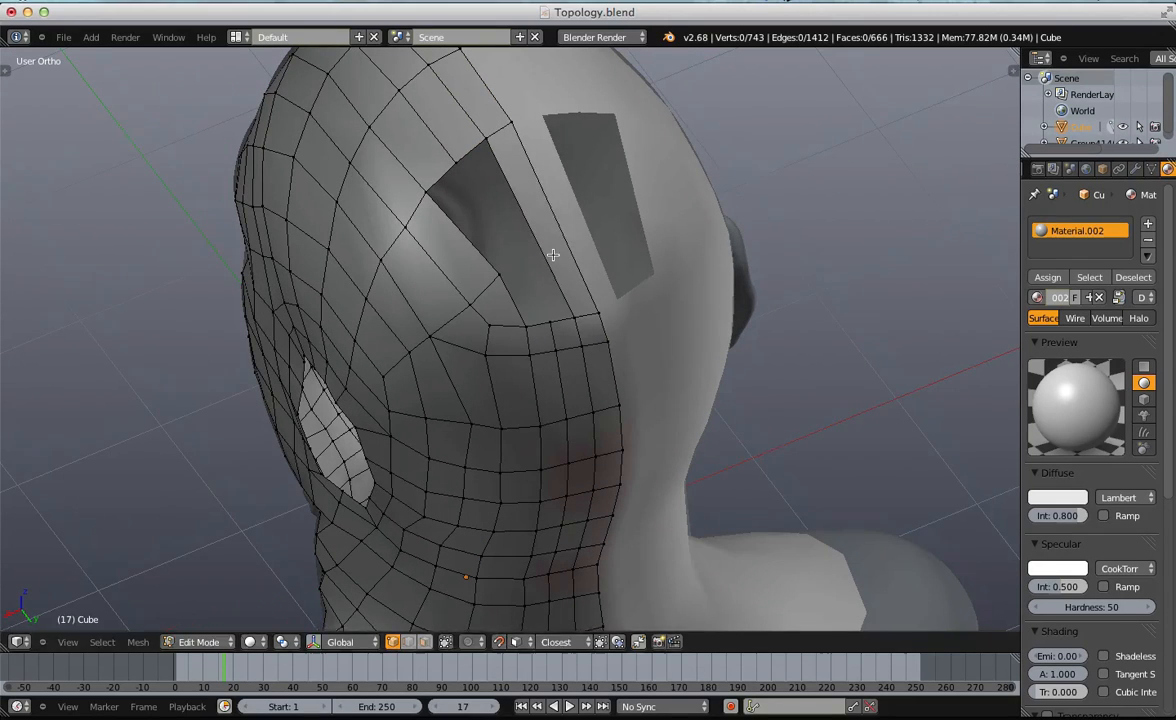
{"action": "key", "text": "ctrl+r"}
{"action": "left_click", "coordinate": [553, 253]}
{"action": "left_click", "coordinate": [554, 253]}
{"action": "key", "text": "r"}
{"action": "left_click", "coordinate": [583, 256]}
{"action": "key", "text": "s"}
{"action": "left_click", "coordinate": [568, 262]}
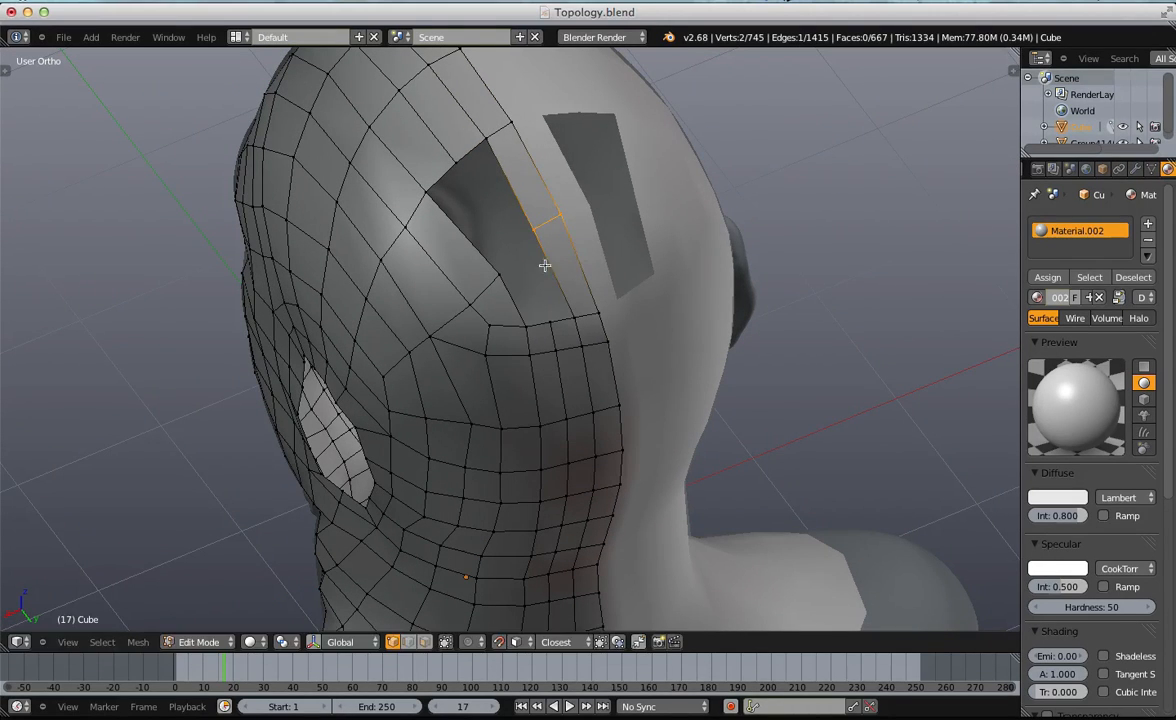
{"action": "key", "text": "g"}
{"action": "left_click", "coordinate": [493, 253]}
Fill the two front quads of the crown opening between the centerline strip and the side edge.
{"action": "key", "text": "a"}
{"action": "right_click", "coordinate": [484, 141]}
{"action": "key", "text": "f"}
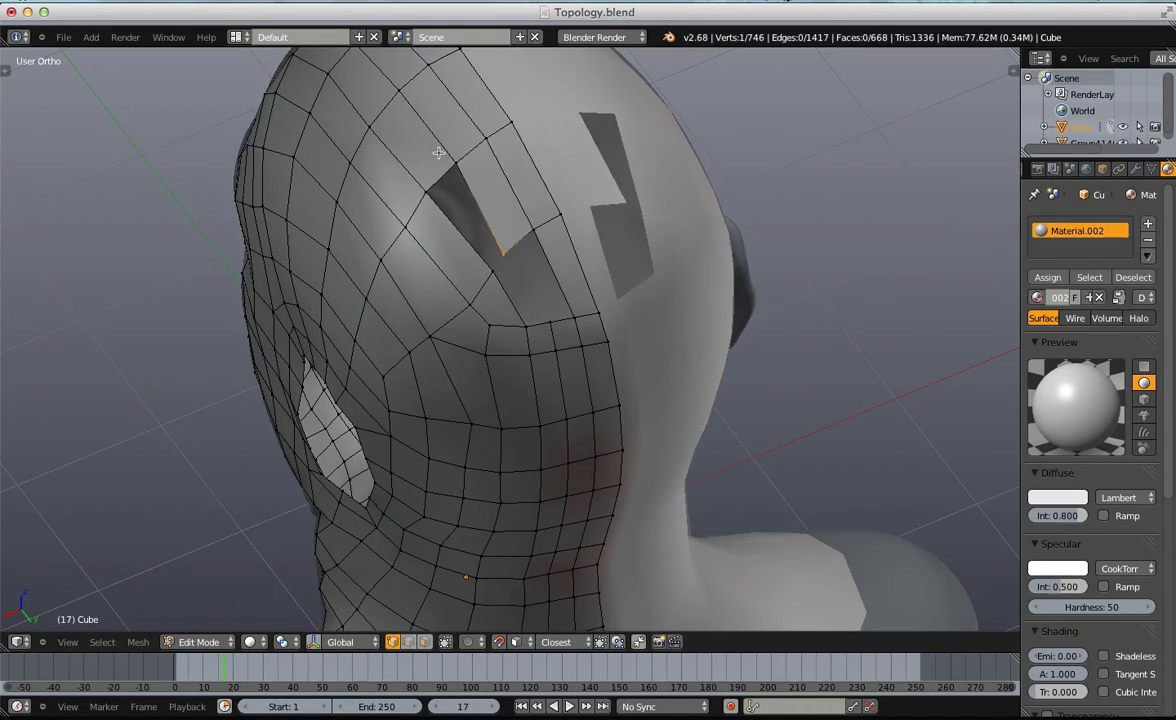
{"action": "right_click", "coordinate": [504, 253], "text": "shift"}
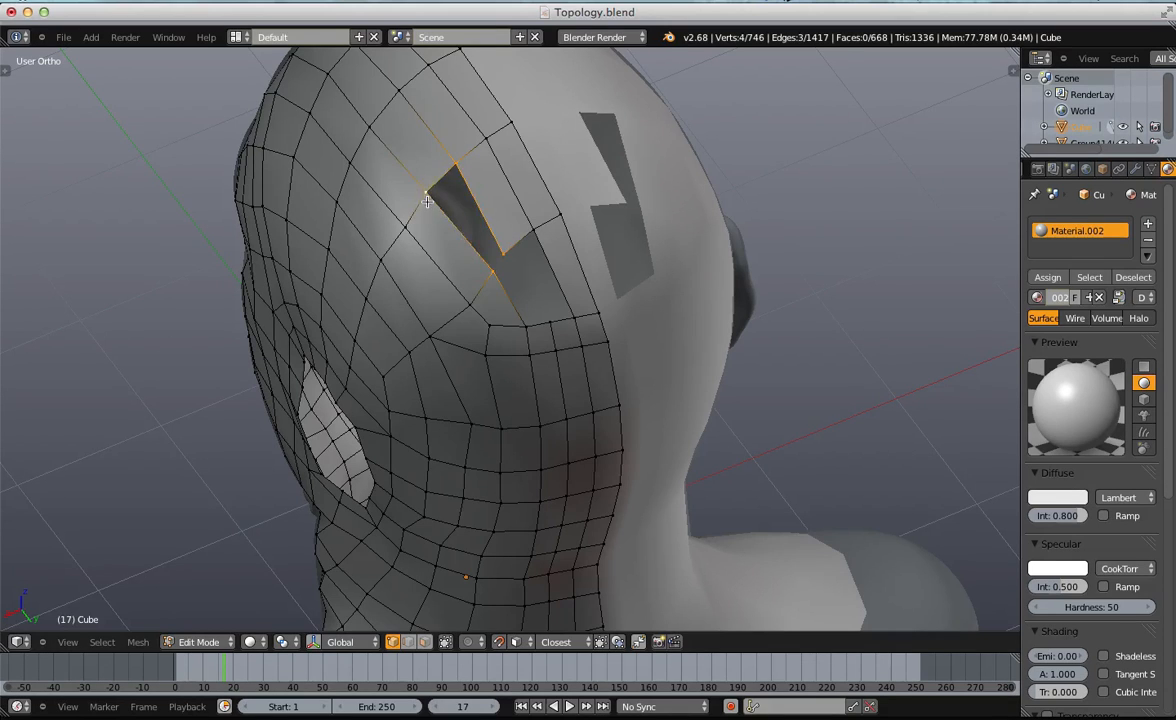
{"action": "key", "text": "f"}
Fill the remaining rear part of the crown opening with two faces to close the hole.
{"action": "right_click", "coordinate": [514, 244]}
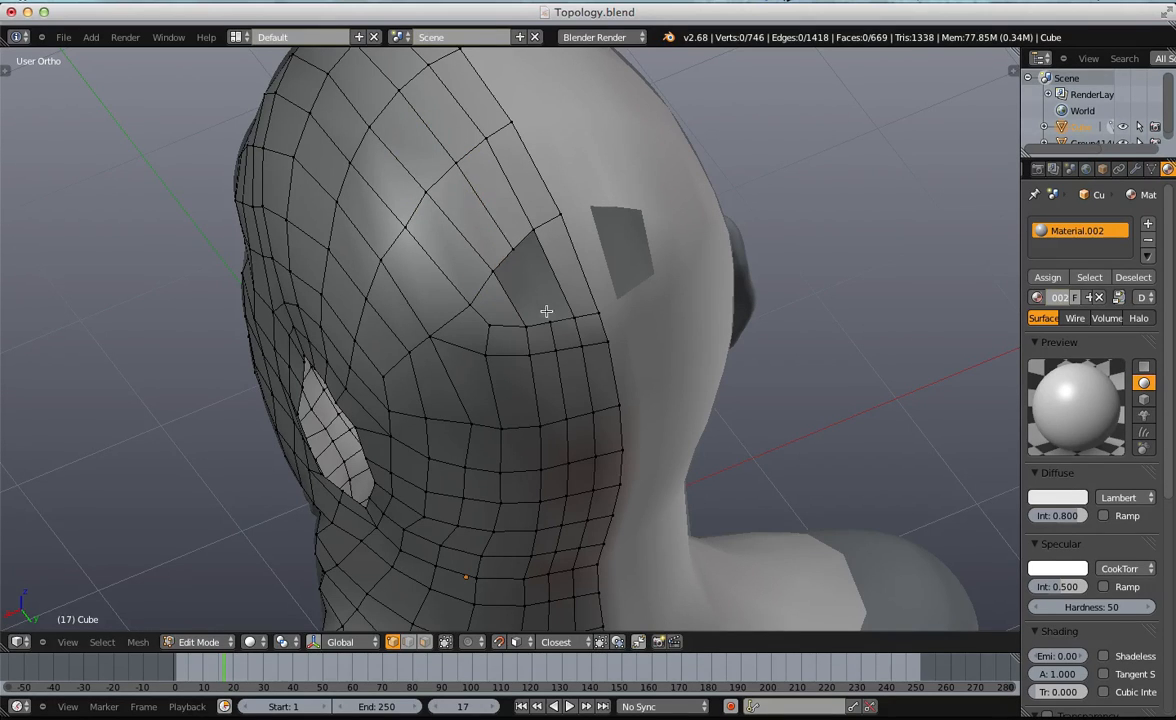
{"action": "key", "text": "f"}
{"action": "key", "text": "a"}
{"action": "right_click", "coordinate": [527, 273], "text": "alt"}
{"action": "key", "text": "f"}
{"action": "key", "text": "a"}
Insert an edge loop running from the ear opening up the side of the head to the crown centerline.
{"action": "scroll", "coordinate": [526, 273], "scroll_direction": "down", "scroll_amount": 6}
{"action": "mouse_move", "coordinate": [526, 273]}
{"action": "middle_mouse_down"}
{"action": "mouse_move", "coordinate": [567, 275]}
{"action": "mouse_move", "coordinate": [533, 241]}
{"action": "mouse_move", "coordinate": [509, 289]}
{"action": "middle_mouse_up"}
{"action": "key", "text": "ctrl+r"}
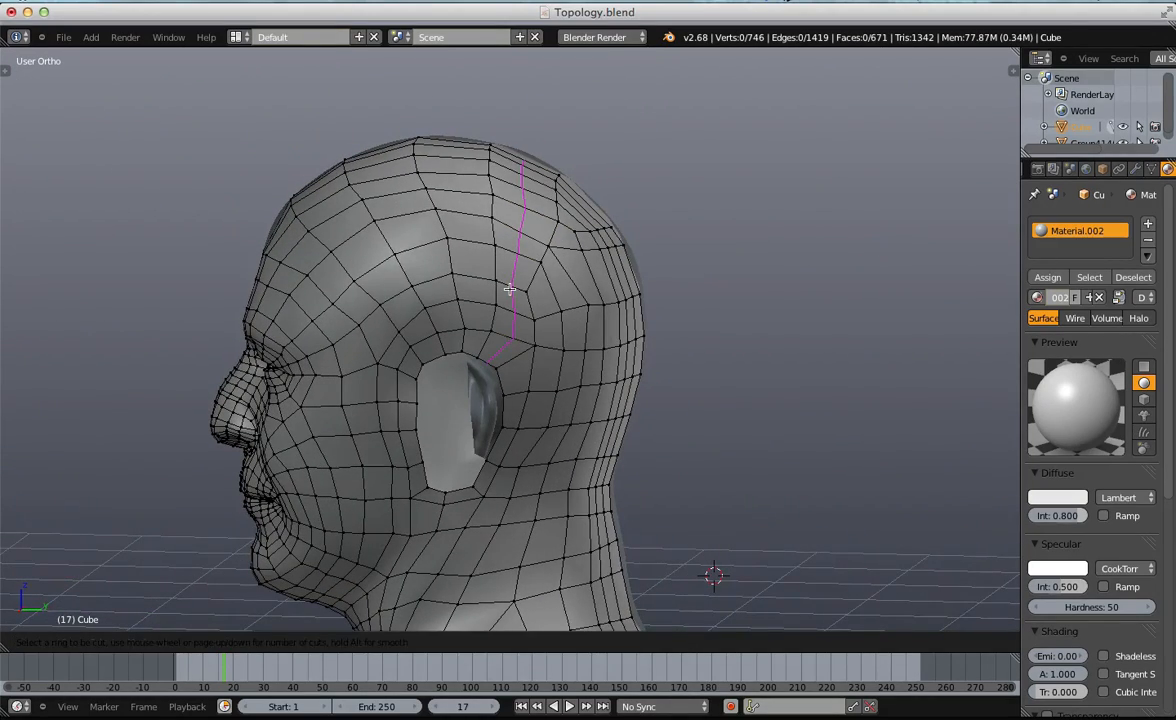
{"action": "left_click", "coordinate": [509, 289]}
{"action": "left_click", "coordinate": [470, 248]}
{"action": "middle_click_drag", "start_coordinate": [470, 248], "coordinate": [451, 291]}
Edge-slide the 11-vertex row between the ear opening and the crown by about 0.3.
{"action": "key", "text": "a"}
{"action": "right_click", "coordinate": [480, 276], "text": "alt"}
{"action": "key", "text": "g"}
{"action": "key", "text": "g"}
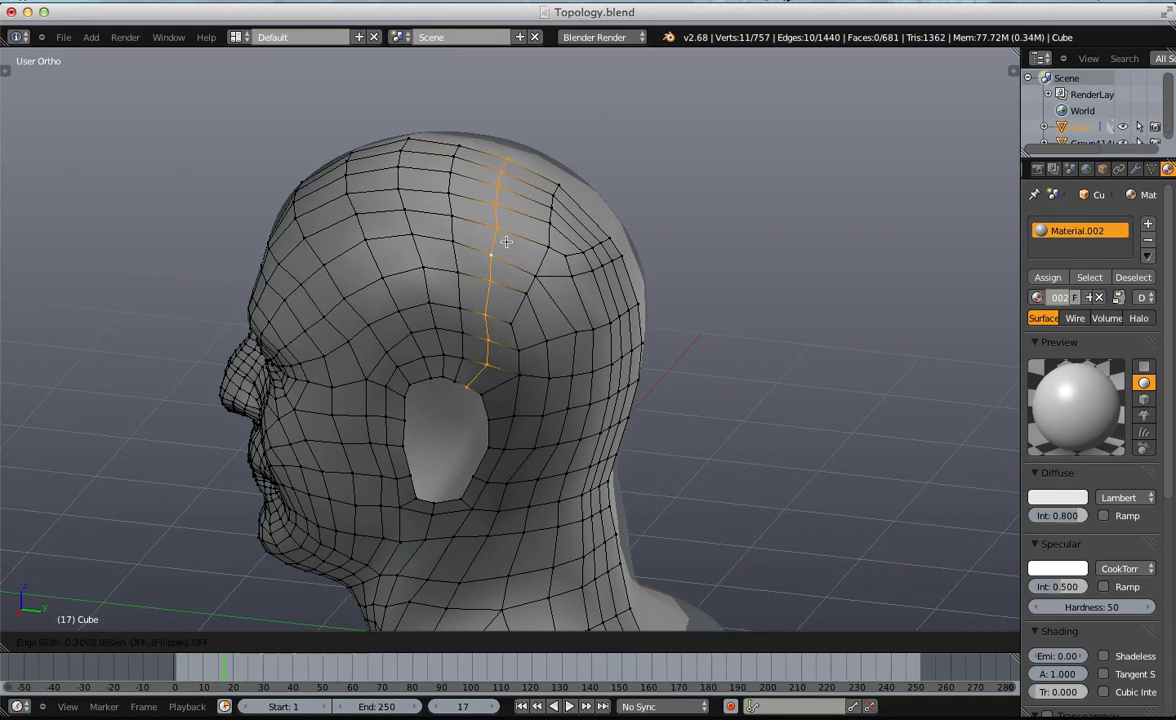
{"action": "left_click", "coordinate": [506, 241]}
{"action": "key", "text": "a"}
Adjust the four-vertex row across the rear crown so it sits evenly between its neighbors.
{"action": "middle_click_drag", "start_coordinate": [506, 241], "coordinate": [469, 306]}
{"action": "middle_click_drag", "start_coordinate": [472, 261], "coordinate": [460, 268]}
{"action": "key", "text": "b"}
{"action": "left_click_drag", "start_coordinate": [460, 268], "coordinate": [584, 319]}
{"action": "key", "text": "s"}
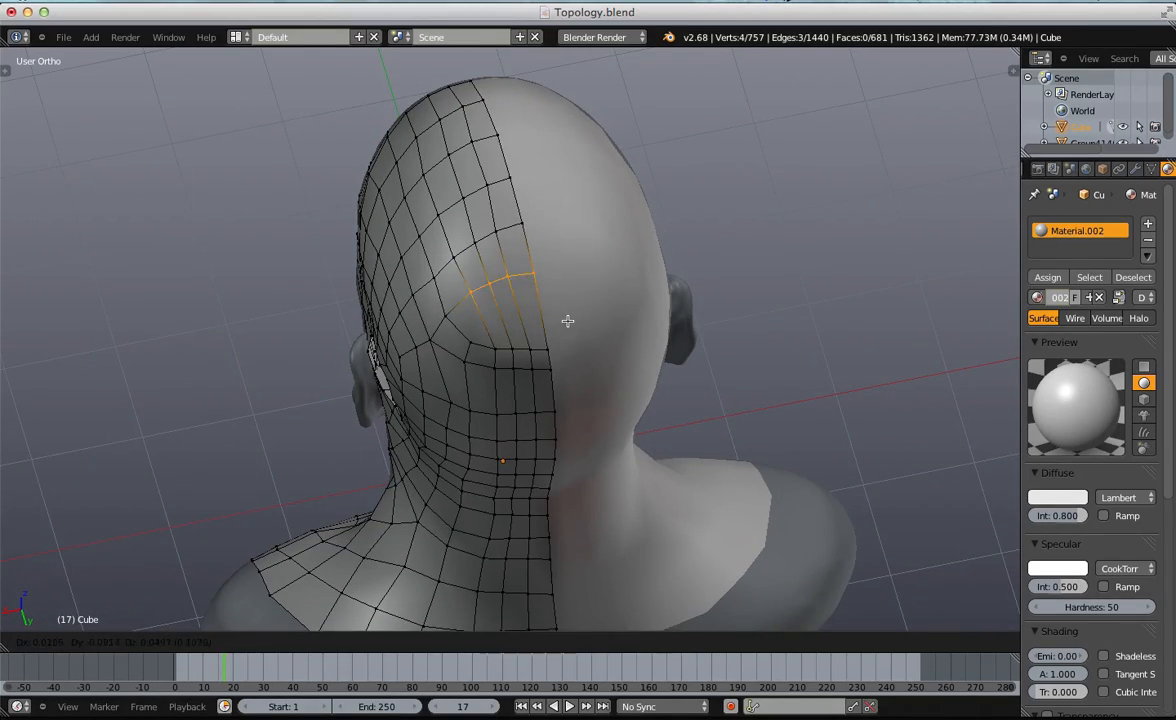
{"action": "left_click", "coordinate": [568, 321]}
{"action": "key", "text": "a"}
Reduce the selected rear loop to its 14 vertices down the head and neck, and shift that row to balance its spacing.
{"action": "middle_click_drag", "start_coordinate": [491, 339], "coordinate": [568, 261]}
{"action": "right_click", "coordinate": [534, 329], "text": "alt"}
{"action": "scroll", "coordinate": [534, 328], "scroll_direction": "down", "scroll_amount": 3}
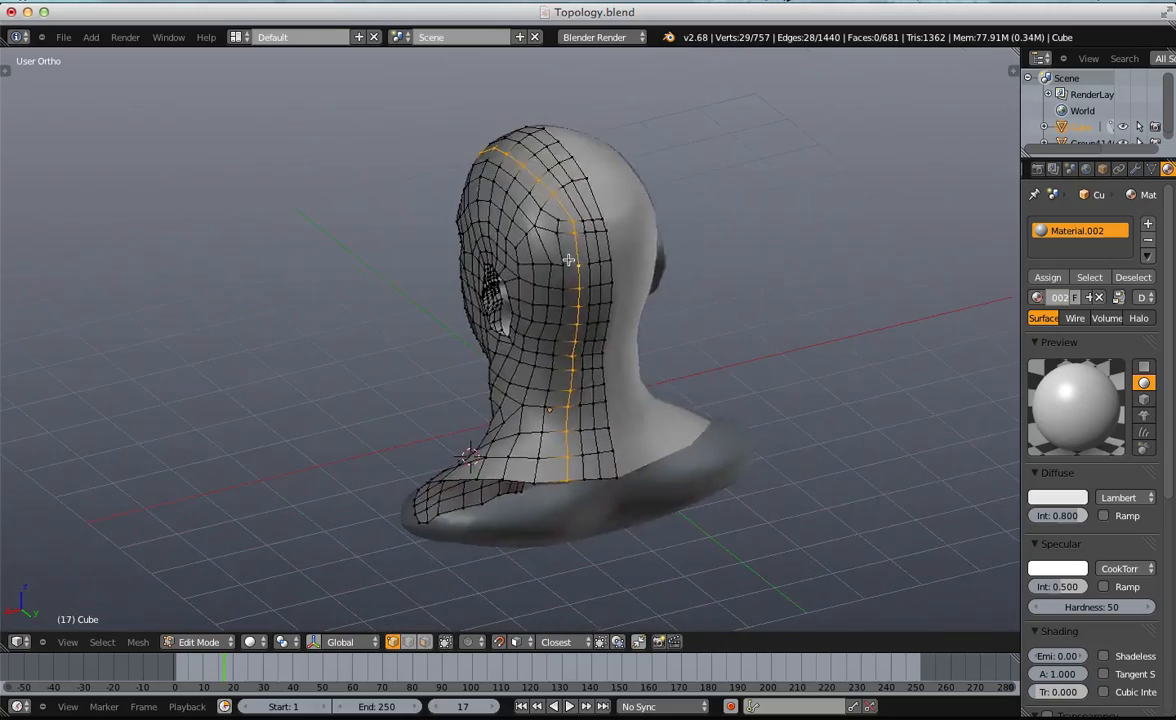
{"action": "key", "text": "z"}
{"action": "key", "text": "b"}
{"action": "middle_click_drag", "start_coordinate": [562, 216], "coordinate": [475, 130]}
{"action": "key", "text": "z"}
{"action": "scroll", "coordinate": [657, 279], "scroll_direction": "up", "scroll_amount": 2}
{"action": "key", "text": "g"}
{"action": "key", "text": "g"}
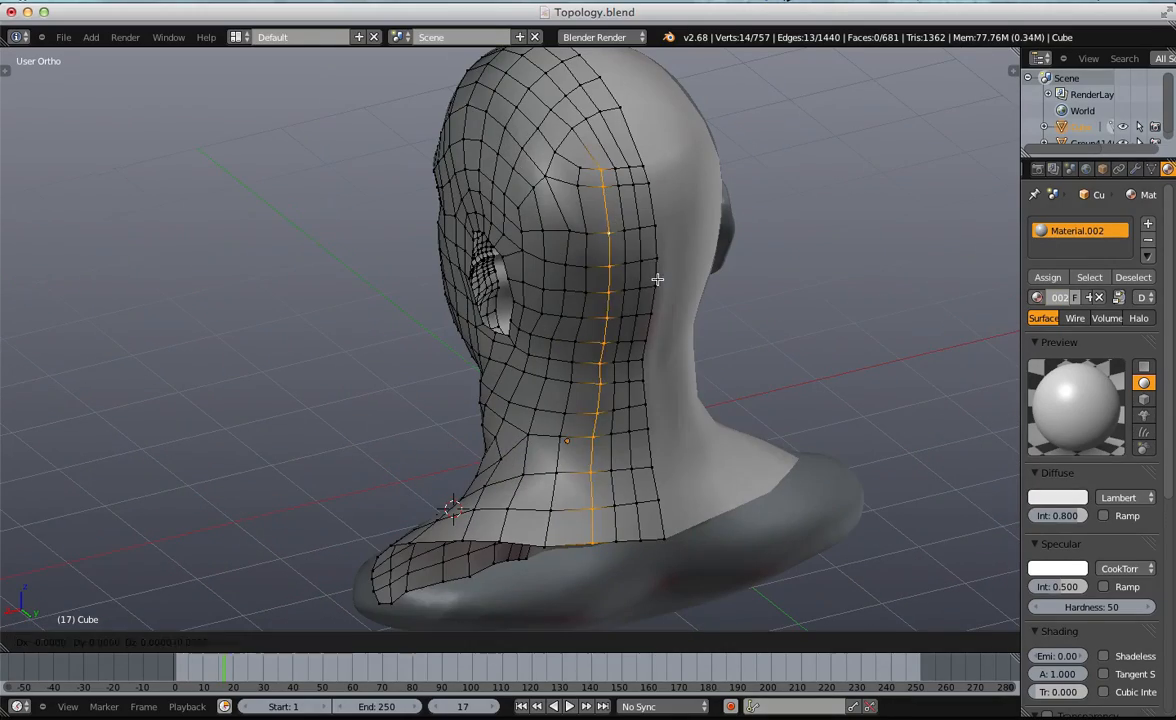
{"action": "left_click", "coordinate": [653, 280]}
{"action": "key", "text": "a"}
Select the vertices at the base of the neck near the shoulder and rotate them to straighten the edge flow.
{"action": "middle_click_drag", "start_coordinate": [653, 280], "coordinate": [720, 318]}
{"action": "scroll", "coordinate": [487, 489], "scroll_direction": "up", "scroll_amount": 3}
{"action": "middle_click_drag", "start_coordinate": [520, 461], "coordinate": [560, 346], "text": "shift"}
{"action": "key", "text": "b"}
{"action": "left_click_drag", "start_coordinate": [570, 344], "coordinate": [540, 515]}
{"action": "middle_click_drag", "start_coordinate": [540, 515], "coordinate": [407, 498]}
{"action": "key", "text": "r"}
{"action": "left_click", "coordinate": [584, 499]}
{"action": "key", "text": "a"}
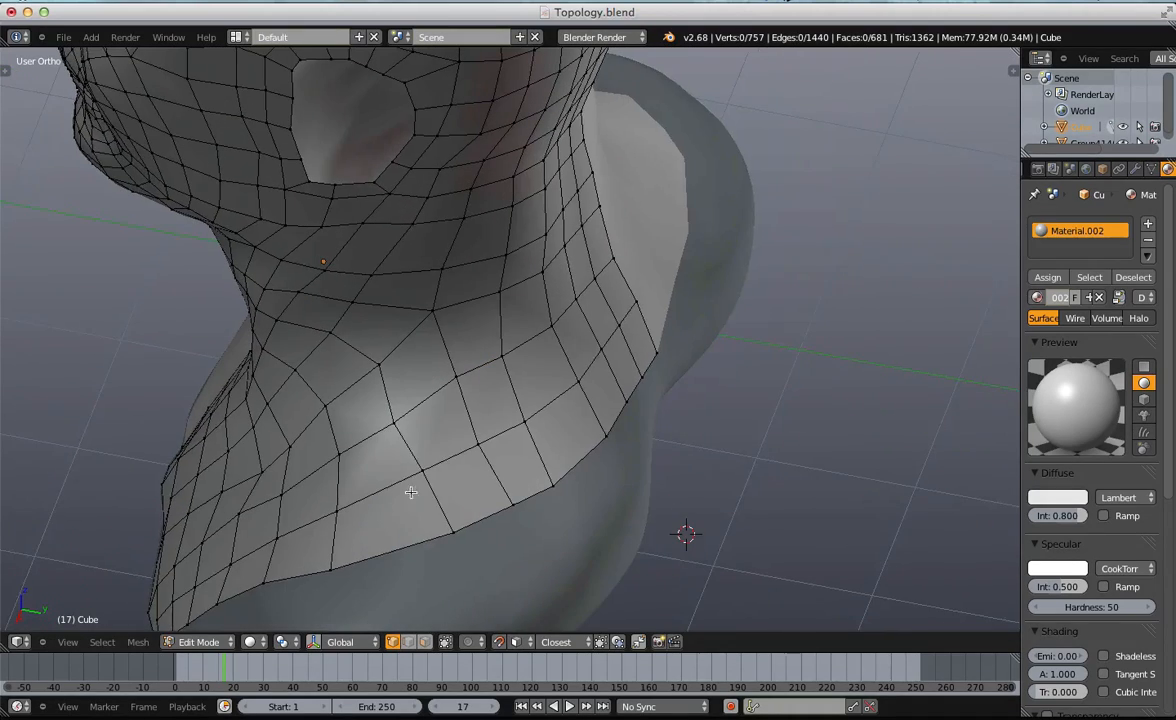
Rotate and move the vertices near the outer shoulder border to even out the quads there.
{"action": "middle_click_drag", "start_coordinate": [471, 531], "coordinate": [563, 291]}
{"action": "key", "text": "r"}
{"action": "left_click", "coordinate": [640, 293]}
{"action": "key", "text": "a"}
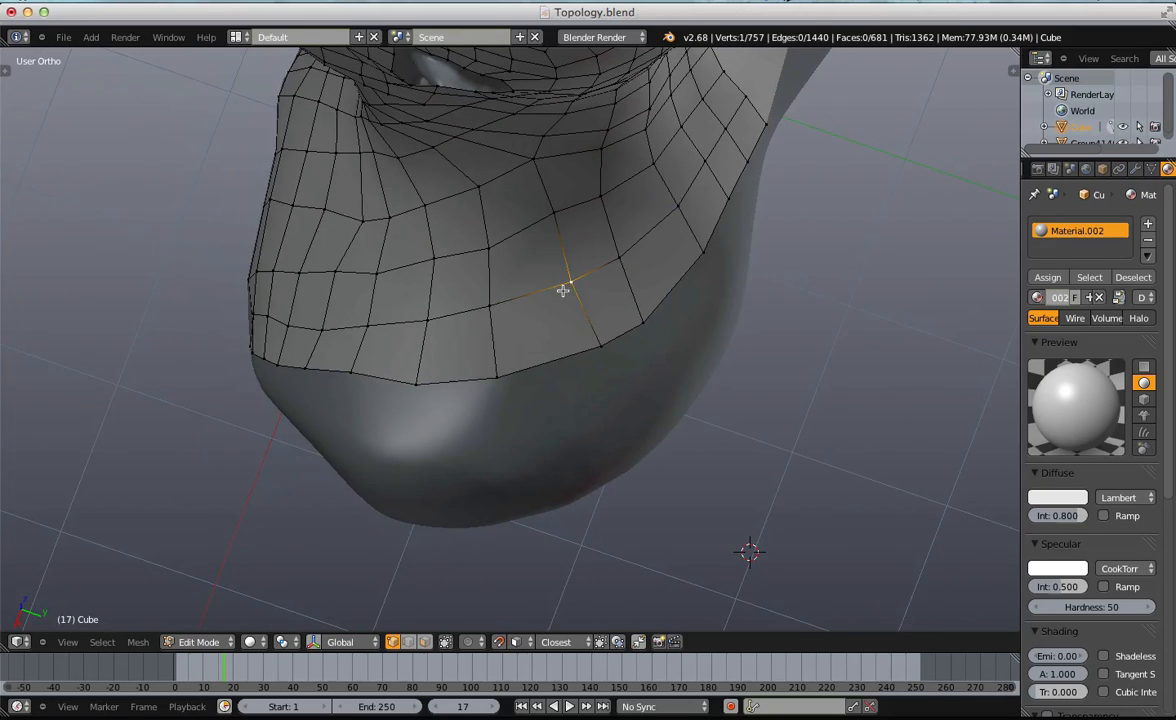
{"action": "key", "text": "g"}
{"action": "double_click", "coordinate": [638, 356]}
{"action": "key", "text": "a"}
Nudge two inner vertices on top of the shoulder to smooth the rows between neck and border.
{"action": "right_click", "coordinate": [450, 260]}
{"action": "key", "text": "g"}
{"action": "left_click", "coordinate": [449, 262]}
{"action": "right_click", "coordinate": [554, 213]}
{"action": "key", "text": "g"}
{"action": "left_click", "coordinate": [550, 216]}
{"action": "key", "text": "a"}
Move and rotate the border vertices behind the shoulder to align the column running down from the back of the neck.
{"action": "middle_click_drag", "start_coordinate": [598, 239], "coordinate": [637, 326]}
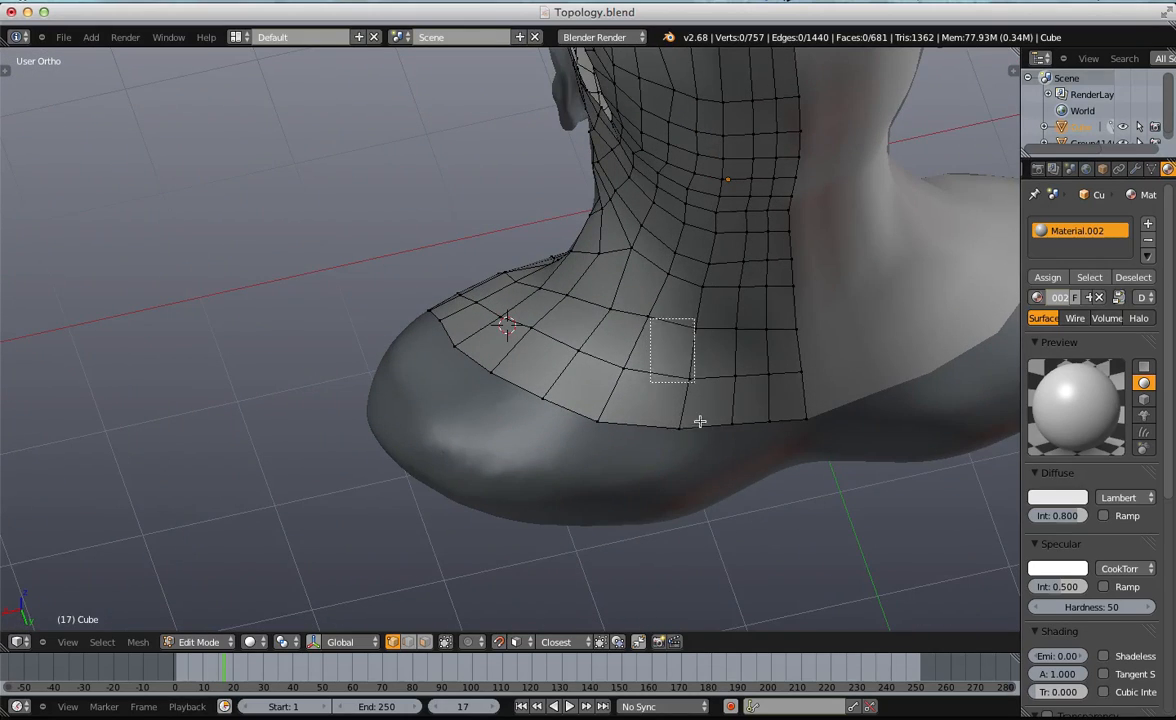
{"action": "left_click_drag", "start_coordinate": [697, 390], "coordinate": [705, 451]}
{"action": "middle_click_drag", "start_coordinate": [705, 451], "coordinate": [696, 433]}
{"action": "key", "text": "g"}
{"action": "left_click", "coordinate": [682, 437]}
{"action": "key", "text": "r"}
{"action": "left_click", "coordinate": [689, 448]}
{"action": "key", "text": "a"}
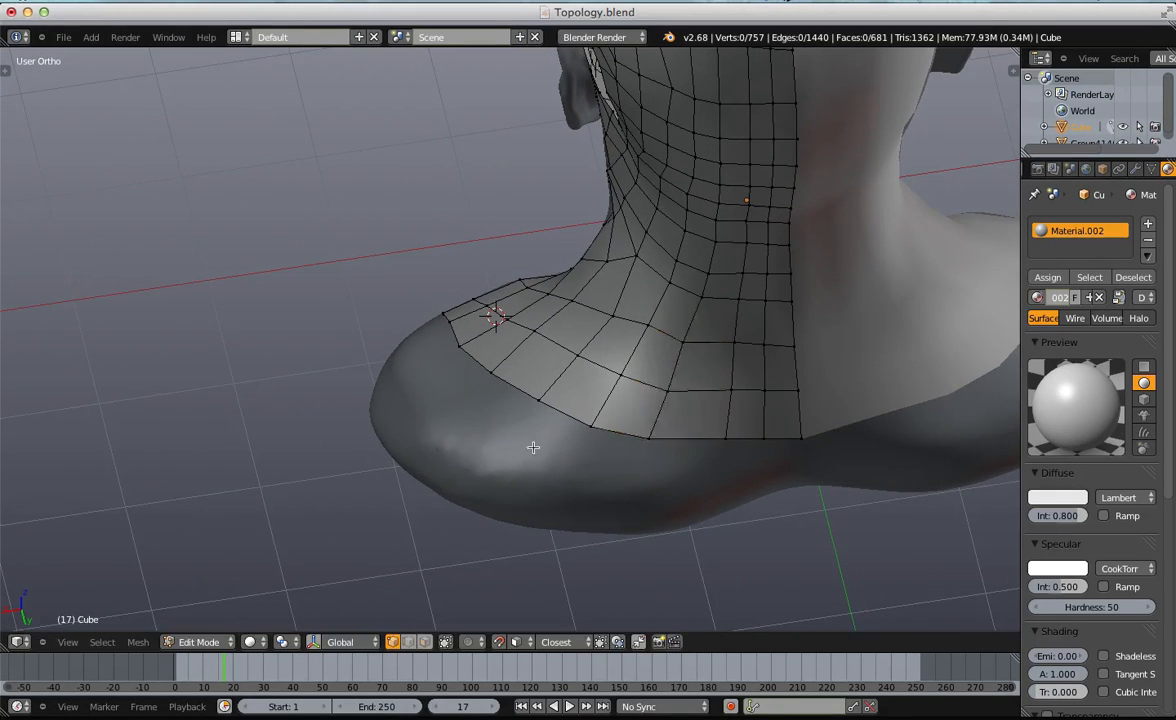
Rotate two neighbouring pairs of vertices along the shoulder's lower border to straighten their columns.
{"action": "middle_click_drag", "start_coordinate": [537, 447], "coordinate": [635, 472]}
{"action": "key", "text": "b"}
{"action": "left_click_drag", "start_coordinate": [533, 281], "coordinate": [605, 392]}
{"action": "key", "text": "r"}
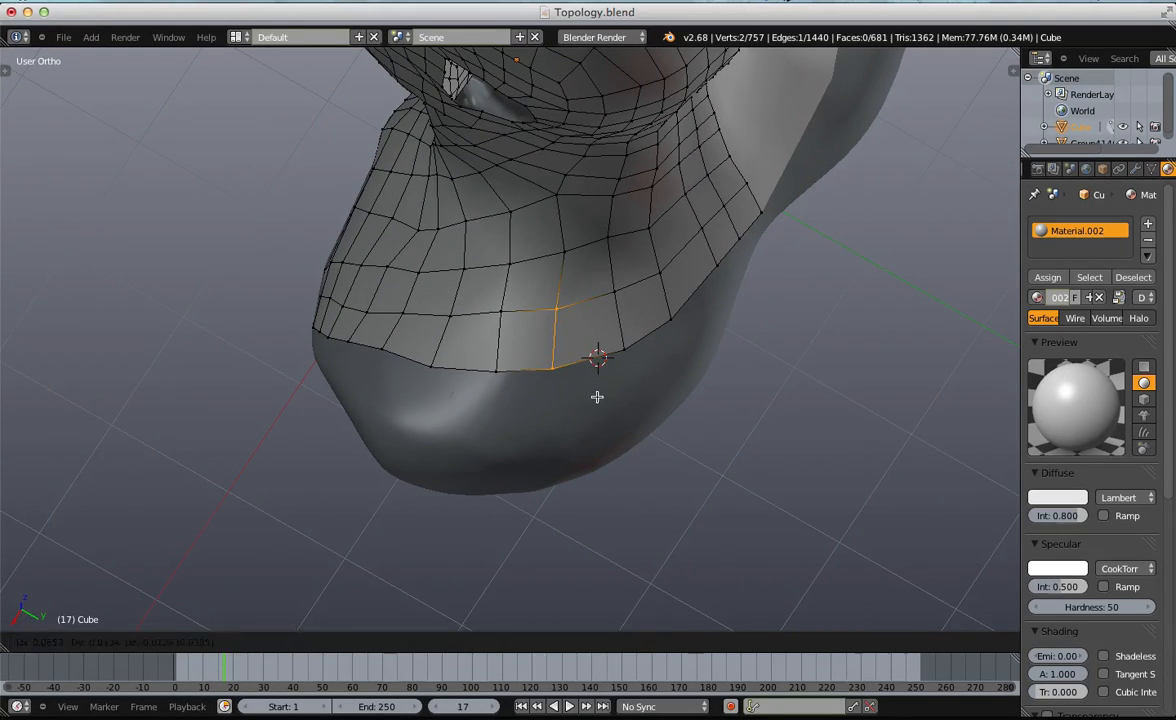
{"action": "left_click", "coordinate": [604, 399]}
{"action": "key", "text": "a"}
{"action": "key", "text": "b"}
{"action": "left_click_drag", "start_coordinate": [593, 263], "coordinate": [640, 363]}
{"action": "key", "text": "r"}
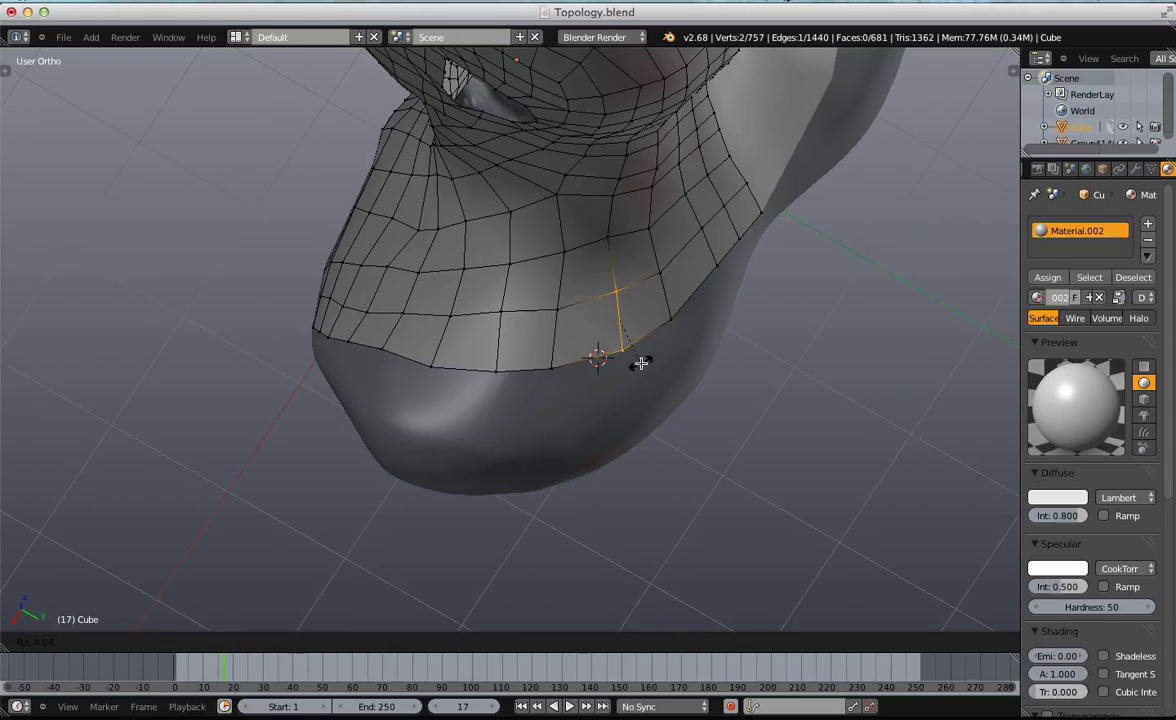
{"action": "left_click", "coordinate": [648, 376]}
Rotate and move the vertex pair on the border behind the shoulder to align its column with the neck.
{"action": "key", "text": "a"}
{"action": "middle_click_drag", "start_coordinate": [648, 376], "coordinate": [670, 313]}
{"action": "key", "text": "b"}
{"action": "left_click_drag", "start_coordinate": [670, 313], "coordinate": [718, 382]}
{"action": "right_click", "coordinate": [666, 390], "text": "shift"}
{"action": "key", "text": "r"}
{"action": "left_click", "coordinate": [722, 382]}
{"action": "key", "text": "g"}
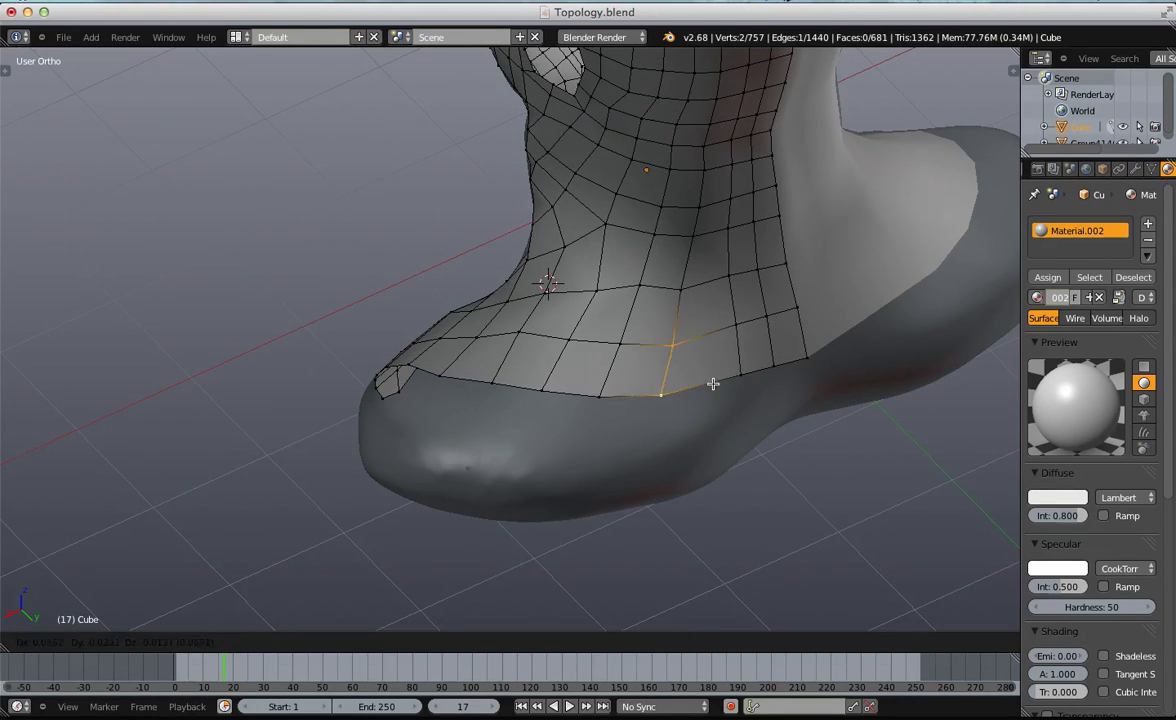
{"action": "left_click", "coordinate": [712, 383]}
Move the border vertex pairs nearest the back centre line to even out the column spacing.
{"action": "key", "text": "a"}
{"action": "middle_click_drag", "start_coordinate": [732, 376], "coordinate": [713, 372]}
{"action": "right_click", "coordinate": [733, 381]}
{"action": "right_click", "coordinate": [738, 404], "text": "shift"}
{"action": "key", "text": "g"}
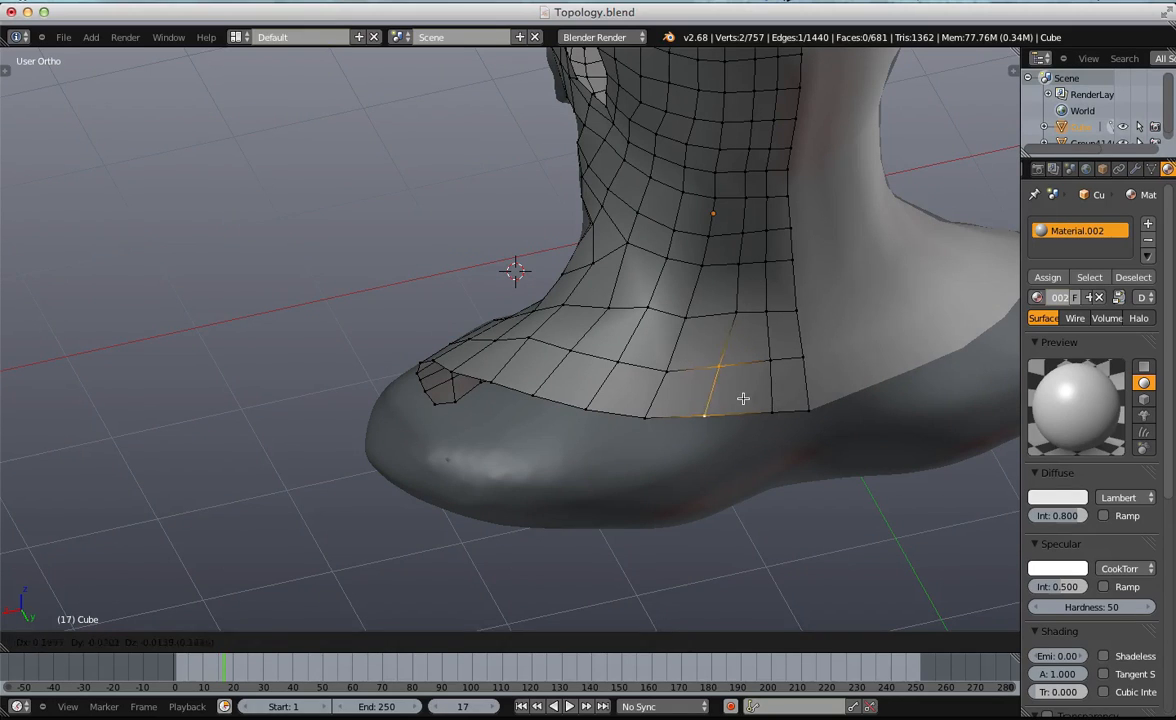
{"action": "left_click", "coordinate": [772, 386]}
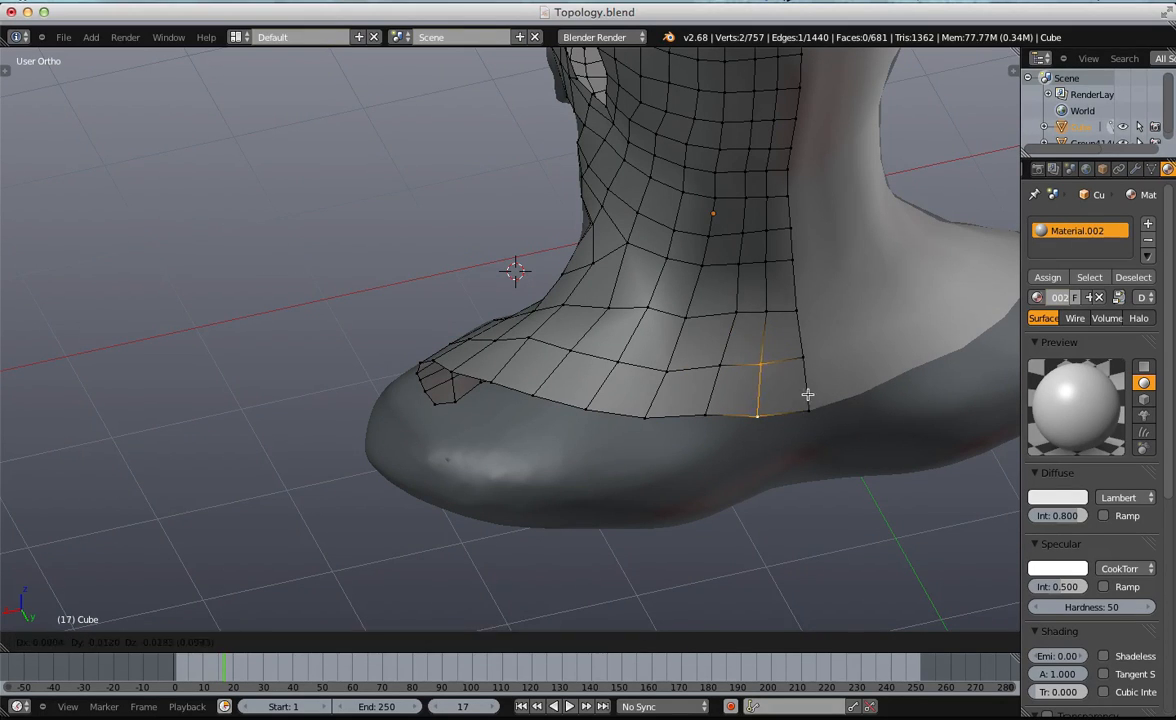
Move the two neighbouring vertices at the base of the neck to smooth the row above the shoulder.
{"action": "key", "text": "a"}
{"action": "left_click_drag", "start_coordinate": [694, 335], "coordinate": [699, 335]}
{"action": "key", "text": "g"}
{"action": "left_click", "coordinate": [700, 330]}
{"action": "key", "text": "g"}
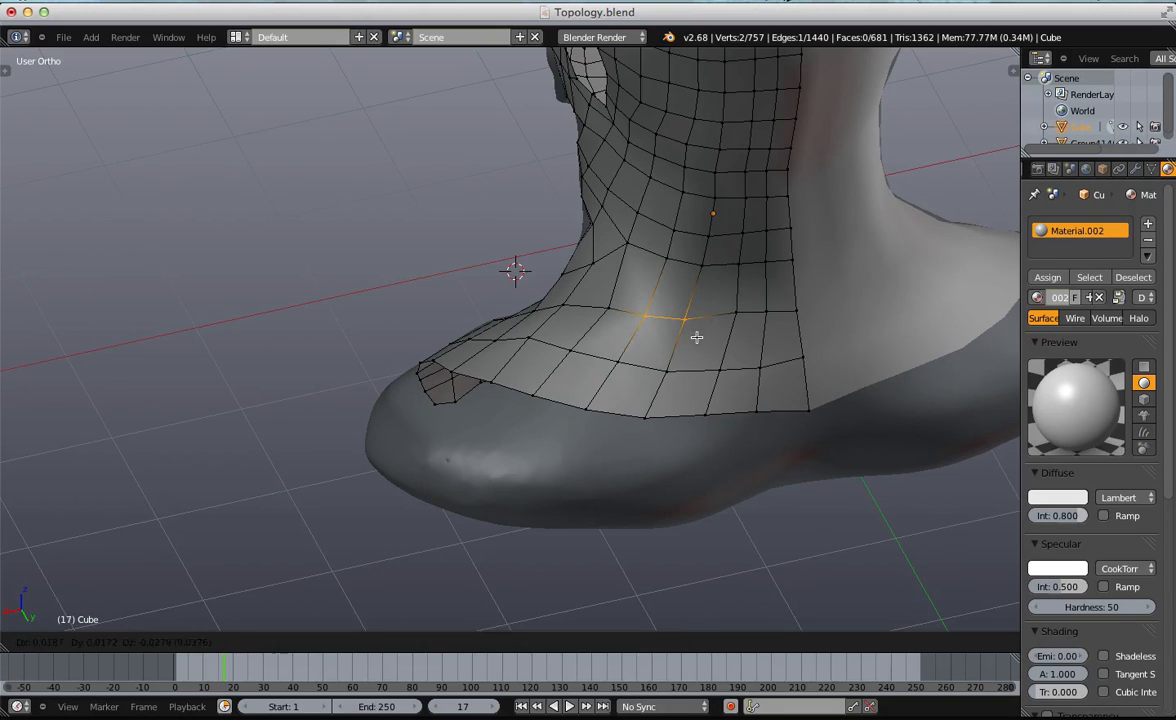
{"action": "left_click", "coordinate": [695, 336]}
{"action": "key", "text": "a"}
{"action": "key", "text": "a"}
Nudge the mesh below the crown near the centre line at the back of the head.
{"action": "scroll", "coordinate": [620, 249], "scroll_direction": "down", "scroll_amount": 7}
{"action": "middle_click_drag", "start_coordinate": [596, 316], "coordinate": [594, 210]}
{"action": "scroll", "coordinate": [583, 250], "scroll_direction": "up", "scroll_amount": 4}
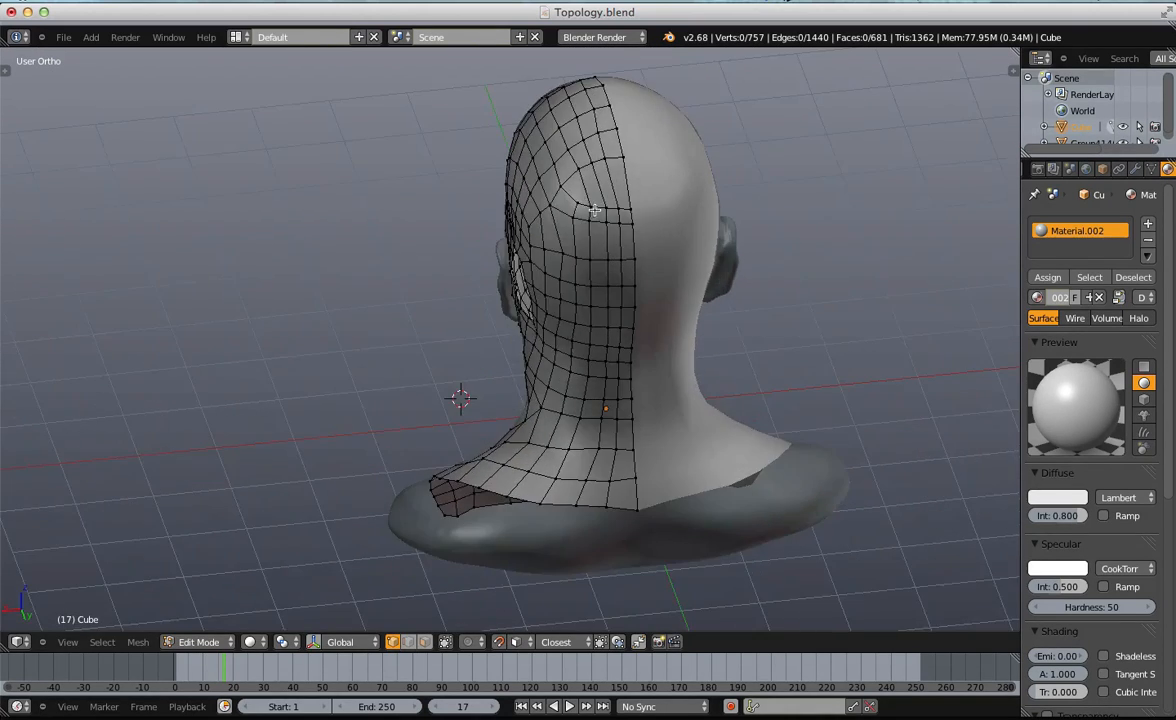
{"action": "left_click_drag", "start_coordinate": [650, 210], "coordinate": [651, 207]}
{"action": "key", "text": "g"}
{"action": "left_click", "coordinate": [654, 201]}
{"action": "key", "text": "a"}
Circle-select the vertices down the back of the head and neck and grab them to snap them onto the sculpt.
{"action": "scroll", "coordinate": [650, 205], "scroll_direction": "down", "scroll_amount": 1}
{"action": "middle_click_drag", "start_coordinate": [598, 232], "coordinate": [645, 245]}
{"action": "key", "text": "c"}
{"action": "mouse_move", "coordinate": [603, 230]}
{"action": "left_mouse_down"}
{"action": "mouse_move", "coordinate": [575, 280]}
{"action": "mouse_move", "coordinate": [596, 410]}
{"action": "left_mouse_up"}
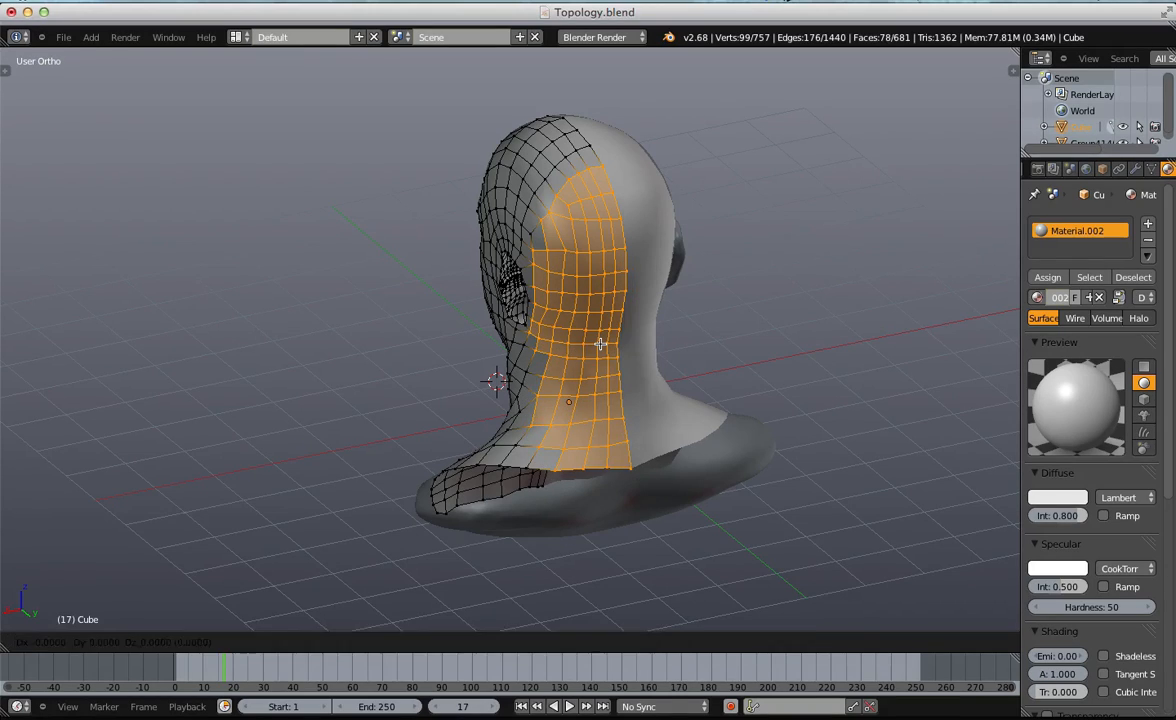
{"action": "key", "text": "a"}
{"action": "middle_click_drag", "start_coordinate": [597, 348], "coordinate": [566, 390]}
{"action": "key", "text": "Tab"}
{"action": "key", "text": "Tab"}
Adjust the position of a border vertex at the back of the neck.
{"action": "middle_click_drag", "start_coordinate": [606, 484], "coordinate": [807, 417]}
{"action": "right_click", "coordinate": [612, 476]}
{"action": "key", "text": "g"}
{"action": "left_click", "coordinate": [612, 472]}
{"action": "key", "text": "a"}
Move the two vertex rows below the crown, including the four vertices nearest the centre line, to even their spacing.
{"action": "scroll", "coordinate": [735, 290], "scroll_direction": "up", "scroll_amount": 2}
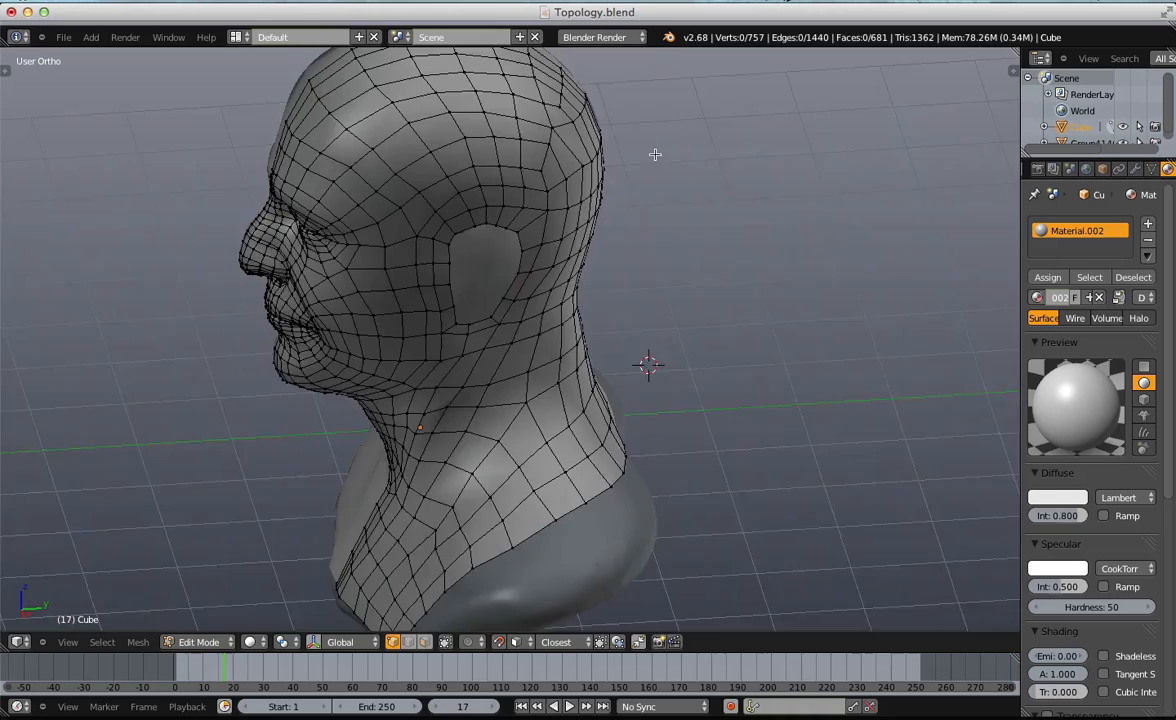
{"action": "middle_click_drag", "start_coordinate": [659, 157], "coordinate": [633, 394], "text": "shift"}
{"action": "scroll", "coordinate": [633, 394], "scroll_direction": "up", "scroll_amount": 4}
{"action": "middle_click_drag", "start_coordinate": [585, 344], "coordinate": [533, 331]}
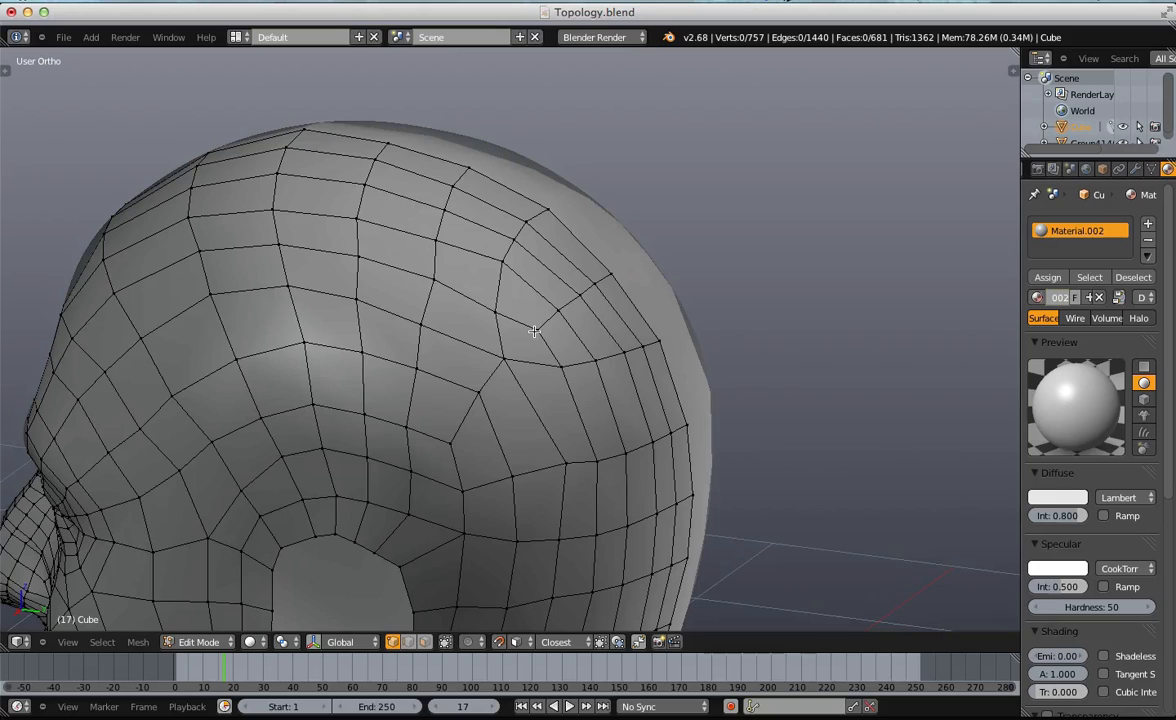
{"action": "scroll", "coordinate": [534, 331], "scroll_direction": "down", "scroll_amount": 4}
{"action": "scroll", "coordinate": [534, 331], "scroll_direction": "up", "scroll_amount": 2}
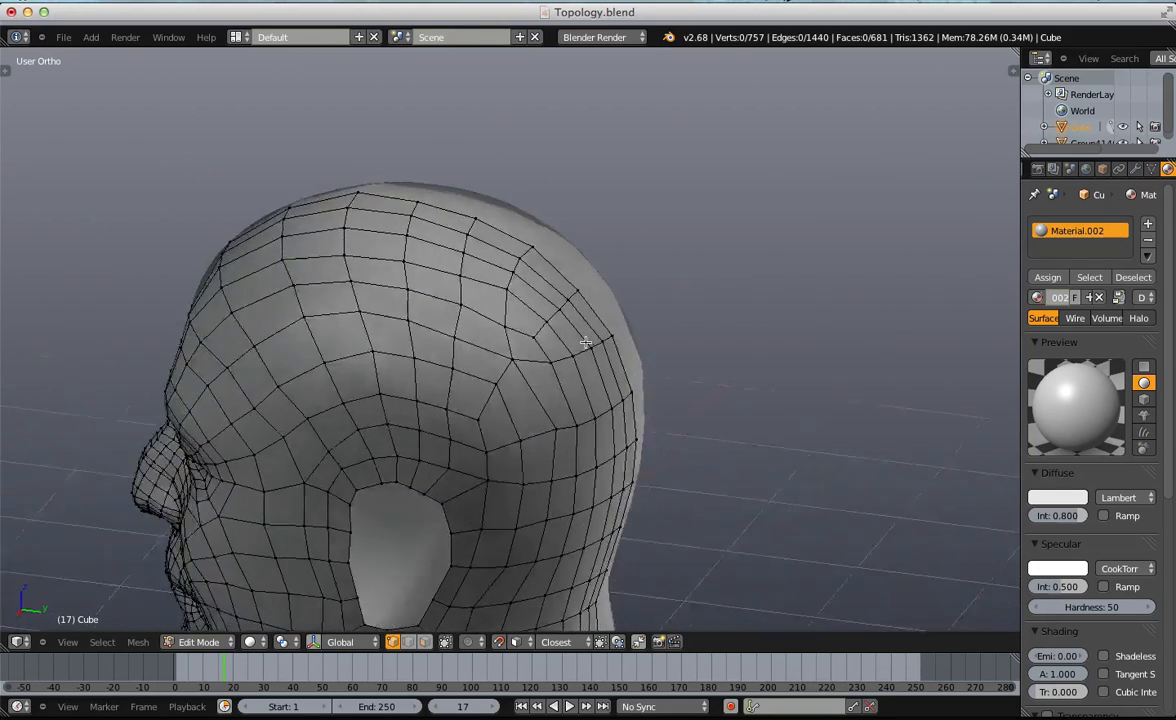
{"action": "middle_click_drag", "start_coordinate": [630, 310], "coordinate": [488, 336]}
{"action": "key", "text": "b"}
{"action": "key", "text": "Escape"}
{"action": "left_click_drag", "start_coordinate": [619, 392], "coordinate": [619, 385]}
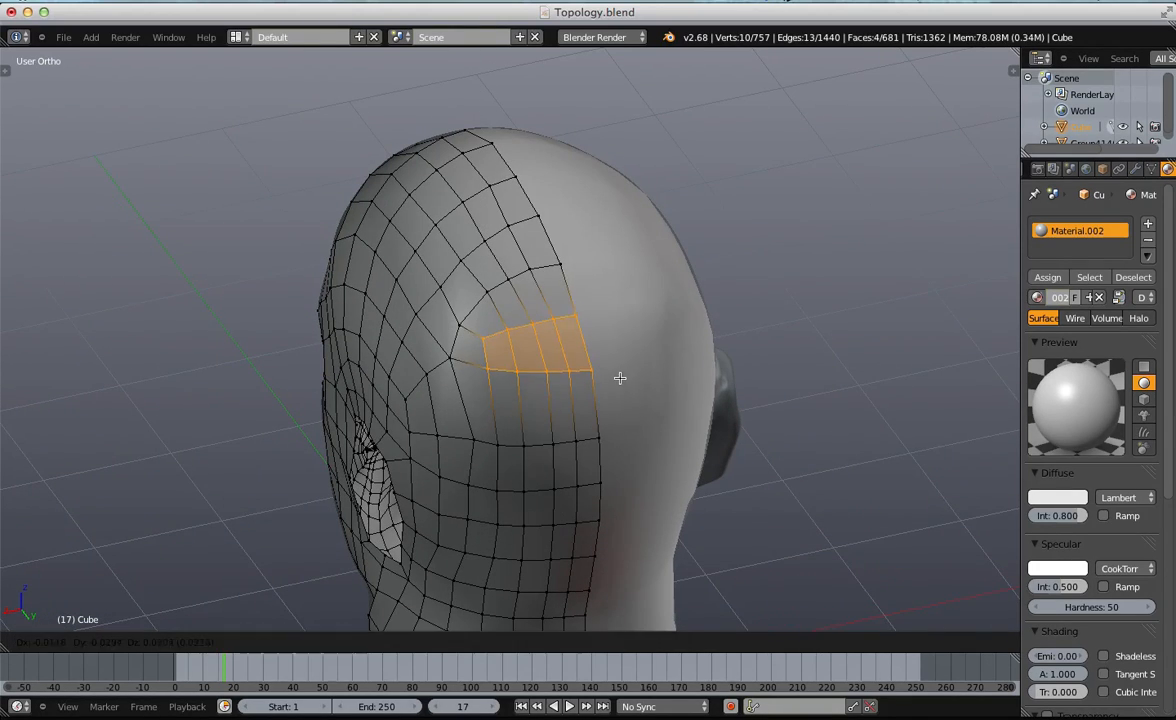
{"action": "key", "text": "a"}
{"action": "key", "text": "b"}
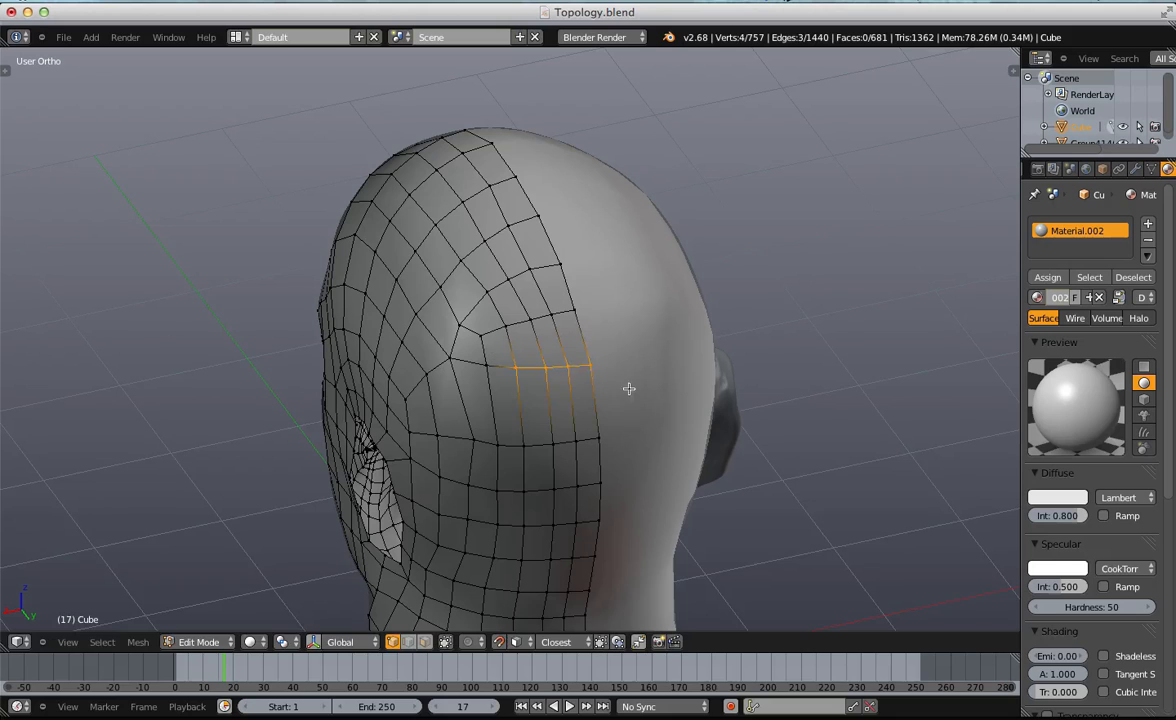
{"action": "key", "text": "a"}
Select an edge loop at the back of the head and reposition it on the sculpt.
{"action": "middle_click_drag", "start_coordinate": [625, 373], "coordinate": [473, 420]}
{"action": "right_click", "coordinate": [621, 433], "text": "alt"}
{"action": "middle_click_drag", "start_coordinate": [453, 486], "coordinate": [222, 347]}
{"action": "key", "text": "g"}
{"action": "left_click", "coordinate": [767, 428]}
{"action": "key", "text": "g"}
{"action": "left_click", "coordinate": [644, 456]}
{"action": "key", "text": "a"}
{"action": "middle_click_drag", "start_coordinate": [390, 456], "coordinate": [583, 465]}
{"action": "key", "text": "a"}
{"action": "scroll", "coordinate": [493, 405], "scroll_direction": "down", "scroll_amount": 4}
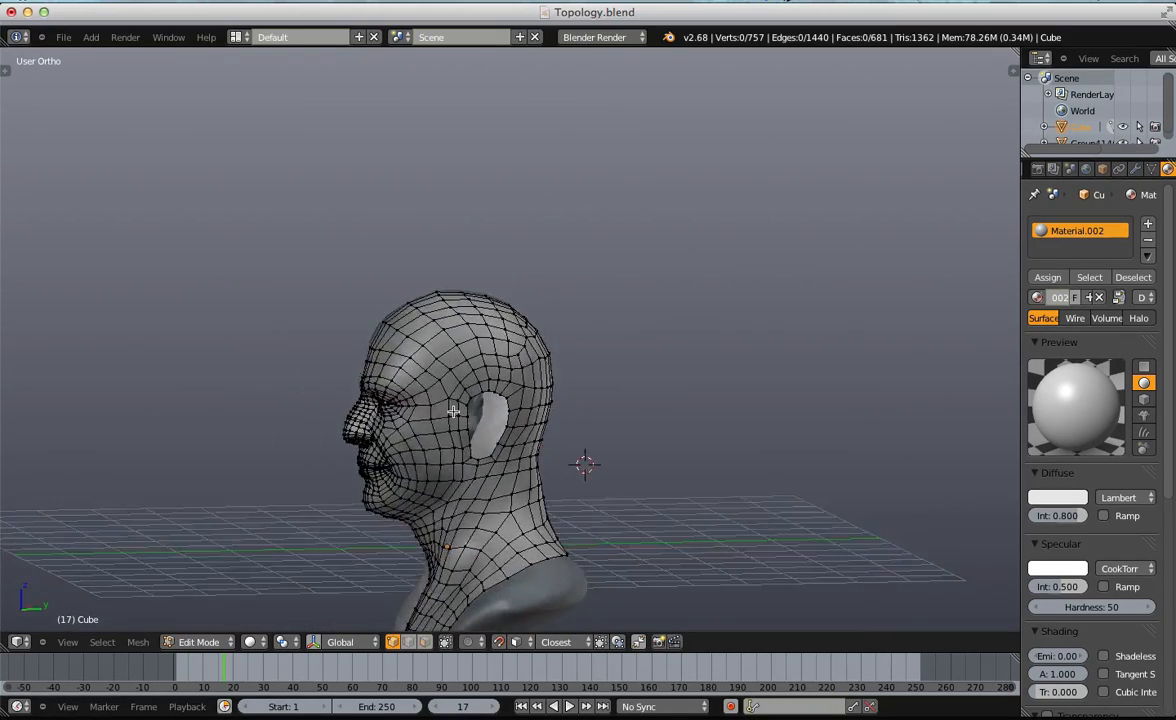
{"action": "key", "text": "a"}
{"action": "middle_click_drag", "start_coordinate": [549, 423], "coordinate": [567, 400]}
{"action": "scroll", "coordinate": [567, 400], "scroll_direction": "up", "scroll_amount": 4}
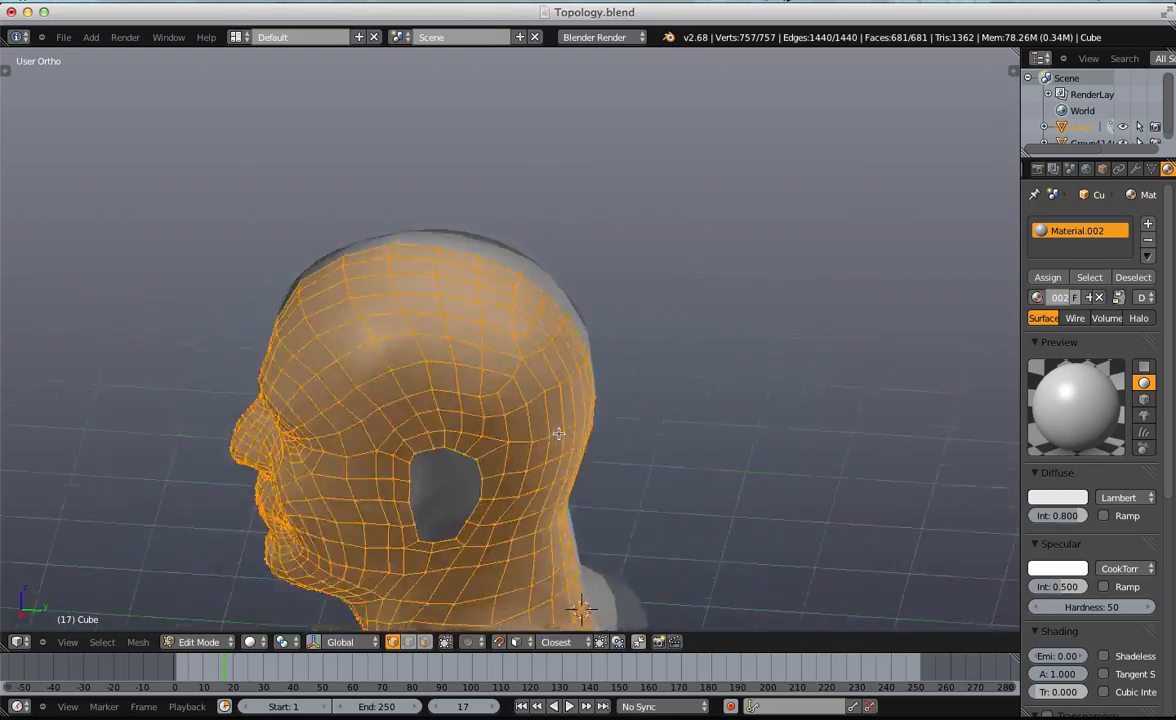
{"action": "key", "text": "a"}
Switch to face selection and select successive face loops over the scalp and back of the head to examine their flow.
{"action": "scroll", "coordinate": [436, 444], "scroll_direction": "down", "scroll_amount": 1}
{"action": "middle_click_drag", "start_coordinate": [436, 444], "coordinate": [473, 397]}
{"action": "key", "text": "ctrl+Tab"}
{"action": "left_click", "coordinate": [470, 429]}
{"action": "scroll", "coordinate": [470, 418], "scroll_direction": "up", "scroll_amount": 5}
{"action": "right_click", "coordinate": [397, 286], "text": "alt"}
{"action": "scroll", "coordinate": [486, 302], "scroll_direction": "down", "scroll_amount": 3}
{"action": "middle_click_drag", "start_coordinate": [486, 302], "coordinate": [530, 265]}
{"action": "right_click", "coordinate": [507, 309], "text": "alt"}
{"action": "right_click", "coordinate": [530, 265], "text": "alt+shift"}
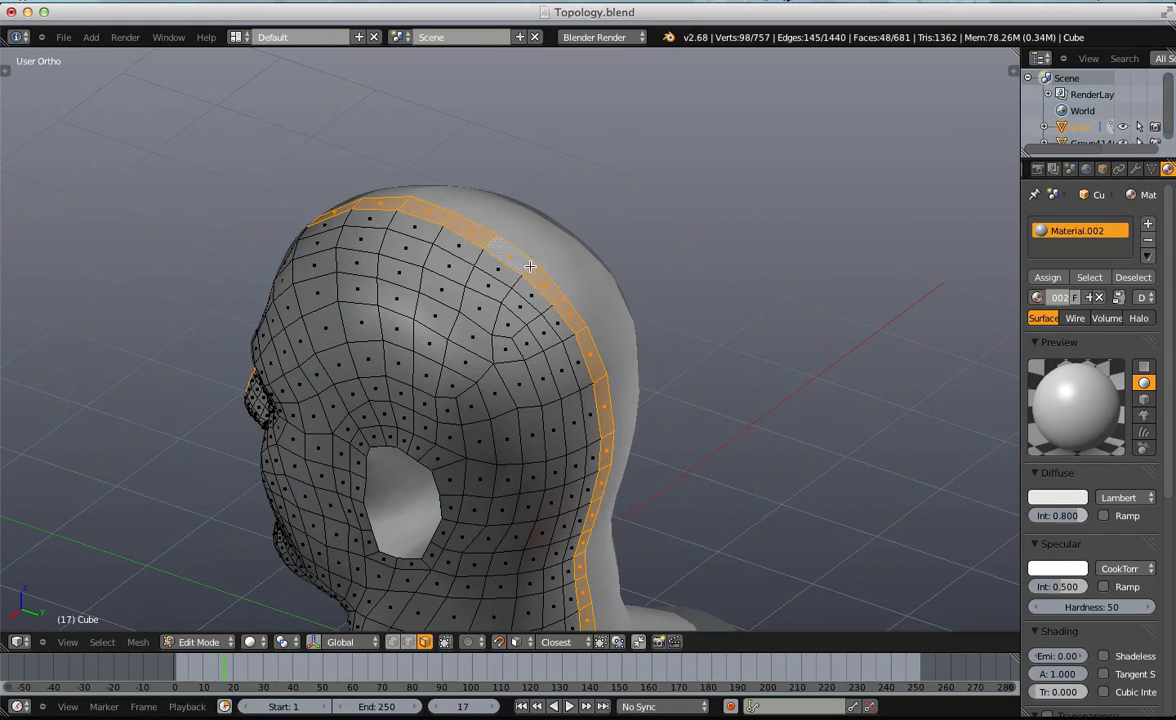
{"action": "right_click", "coordinate": [497, 292], "text": "alt"}
{"action": "right_click", "coordinate": [513, 337], "text": "alt"}
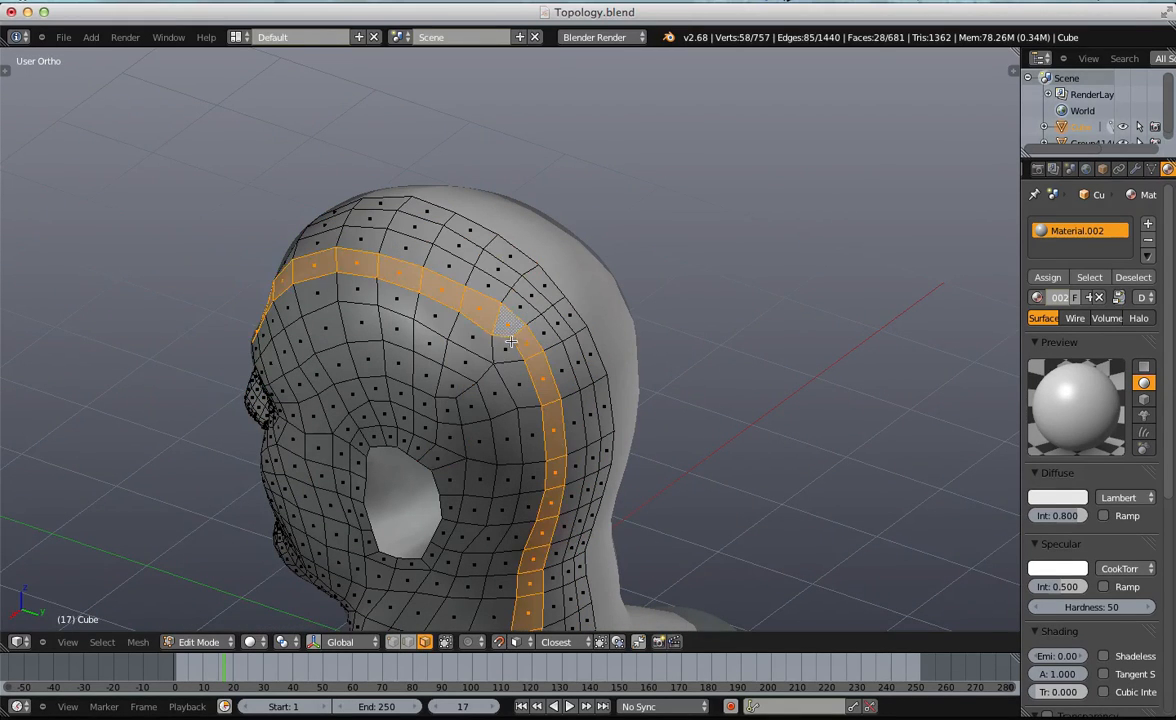
{"action": "middle_click_drag", "start_coordinate": [512, 365], "coordinate": [484, 233]}
{"action": "right_click", "coordinate": [475, 191], "text": "alt"}
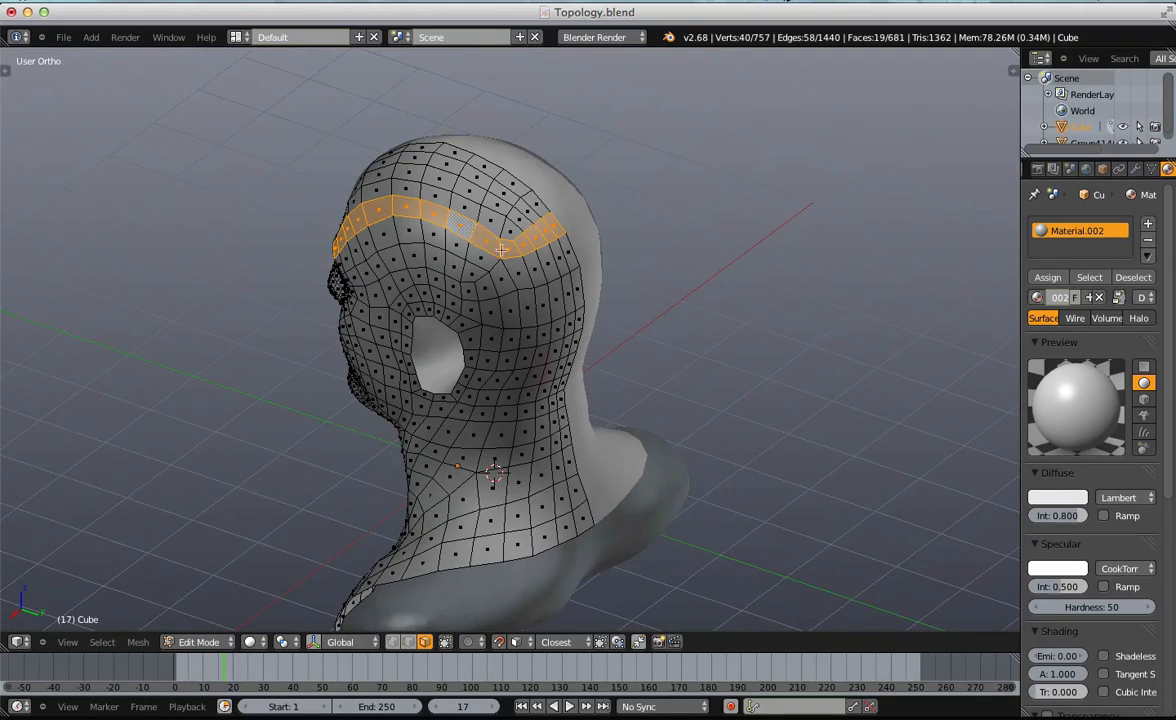
Select the face loops running from the brow behind the ear and around the ear opening to examine their flow.
{"action": "middle_click_drag", "start_coordinate": [445, 136], "coordinate": [524, 177]}
{"action": "scroll", "coordinate": [486, 255], "scroll_direction": "up", "scroll_amount": 2}
{"action": "key", "text": "a"}
{"action": "right_click", "coordinate": [437, 236], "text": "alt"}
{"action": "middle_click_drag", "start_coordinate": [465, 308], "coordinate": [472, 180]}
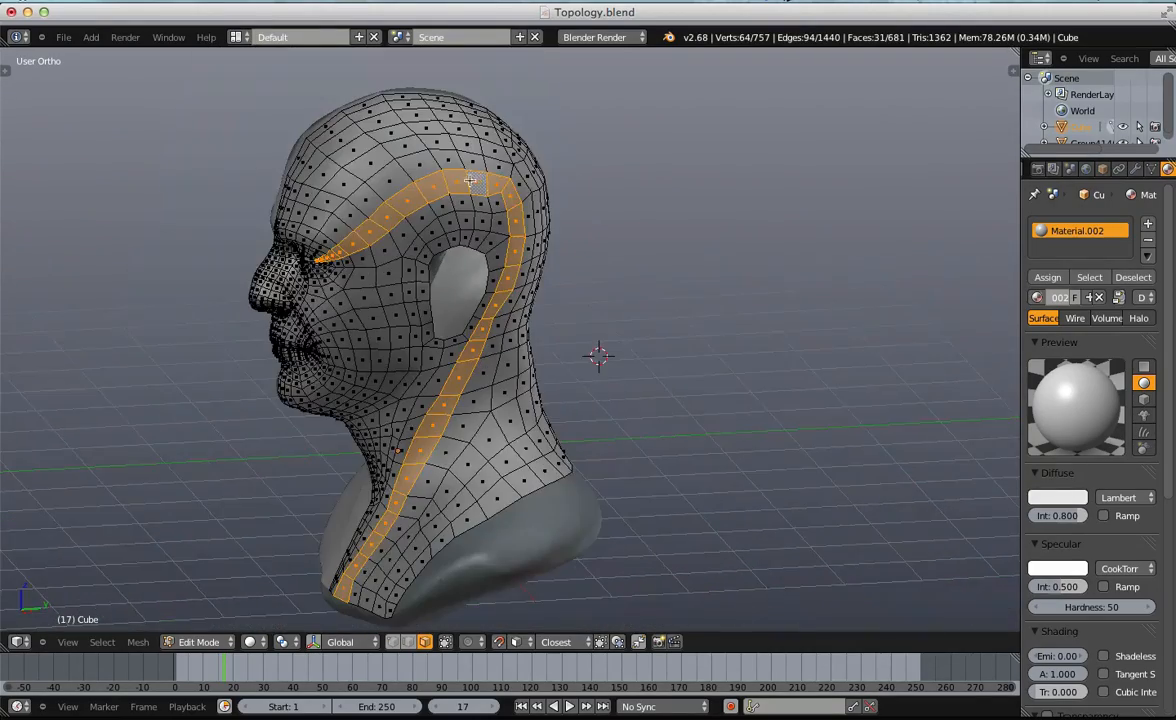
{"action": "scroll", "coordinate": [435, 349], "scroll_direction": "up", "scroll_amount": 3}
{"action": "middle_click_drag", "start_coordinate": [435, 349], "coordinate": [435, 152]}
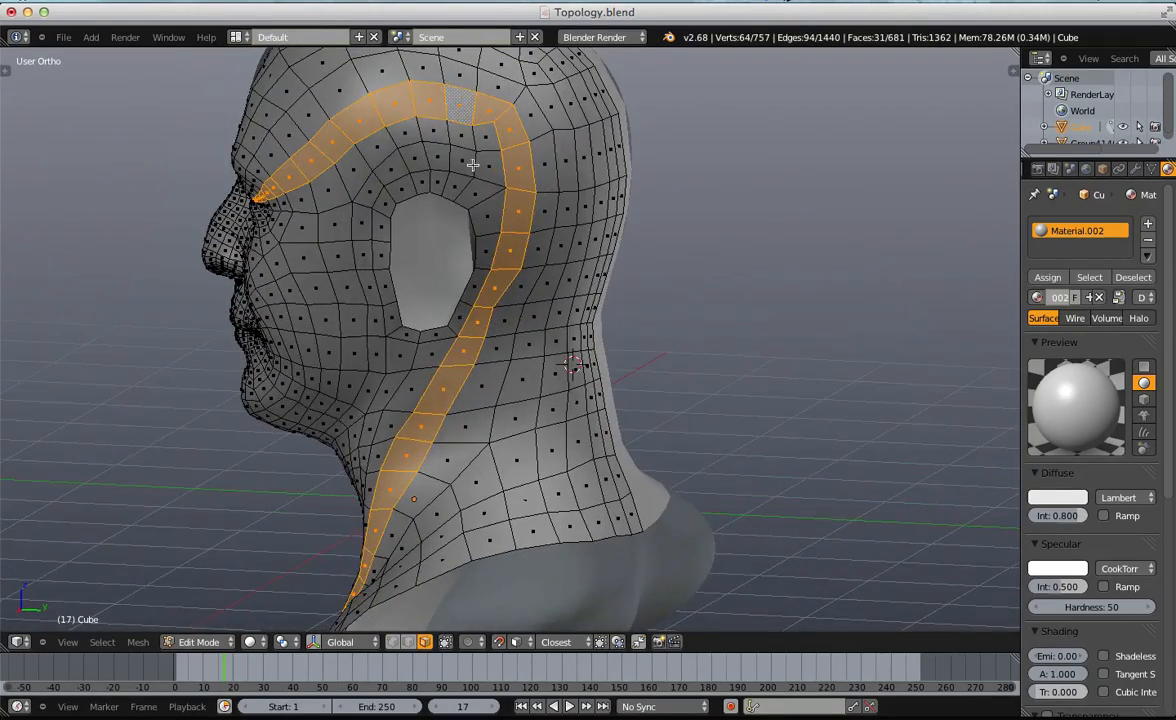
{"action": "right_click", "coordinate": [435, 153], "text": "alt"}
{"action": "scroll", "coordinate": [455, 228], "scroll_direction": "up", "scroll_amount": 2}
{"action": "middle_click_drag", "start_coordinate": [455, 228], "coordinate": [451, 234]}
{"action": "scroll", "coordinate": [407, 186], "scroll_direction": "up", "scroll_amount": 1}
{"action": "right_click", "coordinate": [429, 147], "text": "alt"}
Check the head in object mode and save the project over the existing Topology.blend file.
{"action": "scroll", "coordinate": [413, 281], "scroll_direction": "down", "scroll_amount": 4}
{"action": "middle_click_drag", "start_coordinate": [413, 281], "coordinate": [464, 354]}
{"action": "key", "text": "Tab"}
{"action": "scroll", "coordinate": [462, 302], "scroll_direction": "up", "scroll_amount": 1}
{"action": "key", "text": "Tab"}
{"action": "key", "text": "Tab"}
{"action": "scroll", "coordinate": [189, 378], "scroll_direction": "down", "scroll_amount": 4}
{"action": "scroll", "coordinate": [504, 315], "scroll_direction": "up", "scroll_amount": 6}
{"action": "key", "text": "ctrl+s"}
{"action": "left_click", "coordinate": [505, 315]}
Examine the retopologized face and the ear opening from the front and side, with and without the wireframe.
{"action": "scroll", "coordinate": [515, 316], "scroll_direction": "down", "scroll_amount": 2}
{"action": "key", "text": "Tab"}
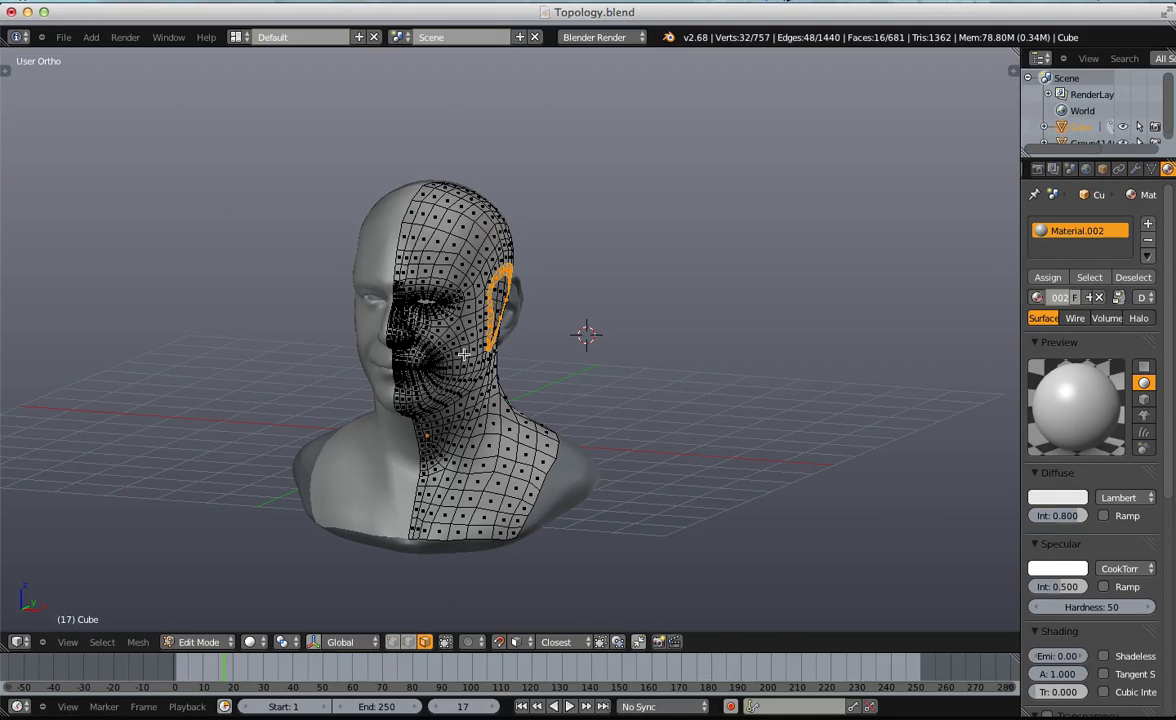
{"action": "scroll", "coordinate": [463, 354], "scroll_direction": "up", "scroll_amount": 5}
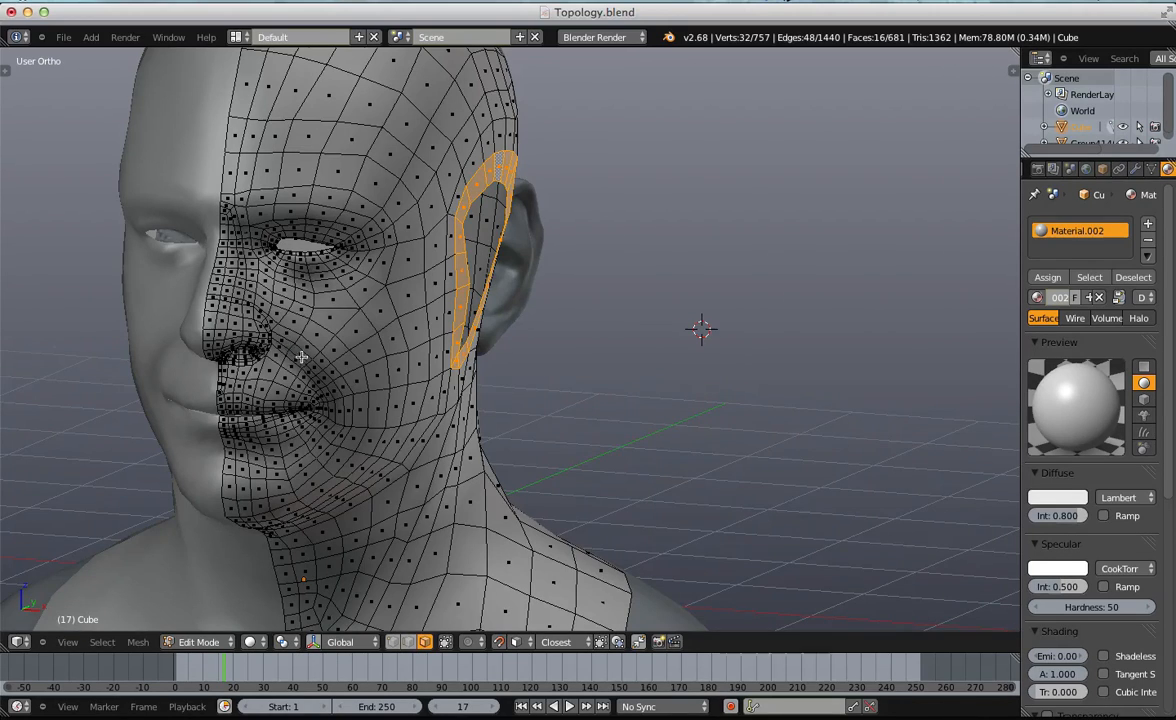
{"action": "scroll", "coordinate": [299, 352], "scroll_direction": "down", "scroll_amount": 2}
{"action": "key", "text": "Tab"}
{"action": "key", "text": "KP_5"}
{"action": "key", "text": "KP_1"}
{"action": "scroll", "coordinate": [506, 188], "scroll_direction": "up", "scroll_amount": 2}
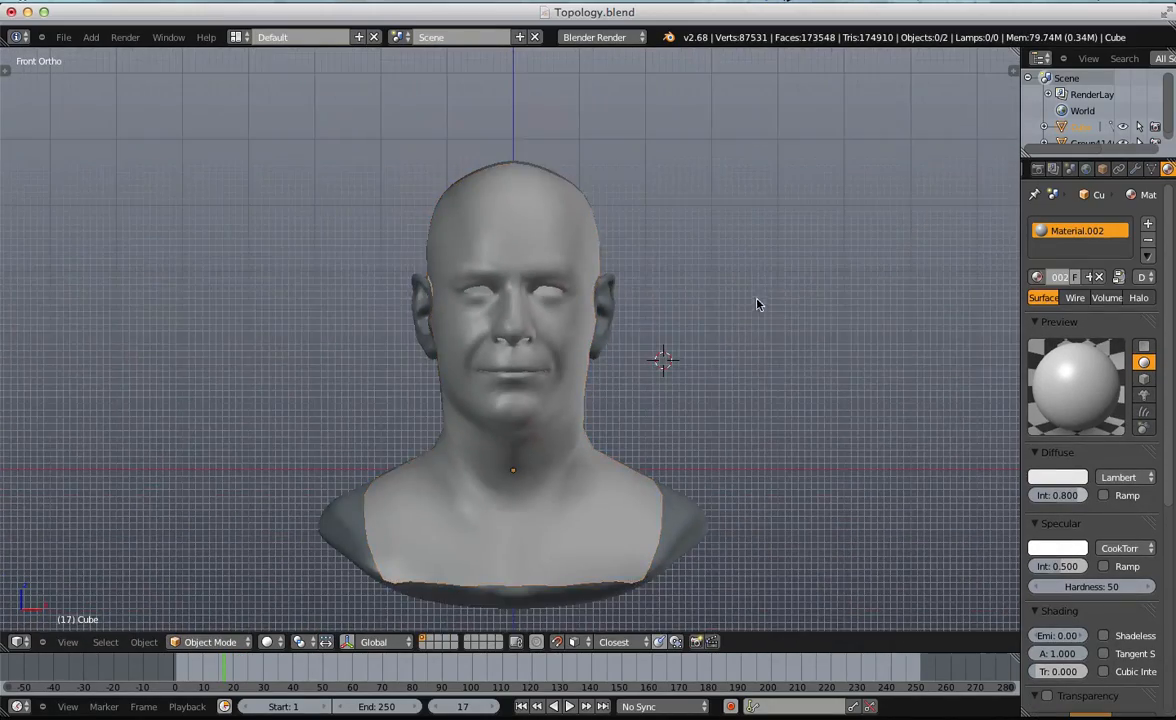
{"action": "middle_click_drag", "start_coordinate": [757, 304], "coordinate": [664, 323]}
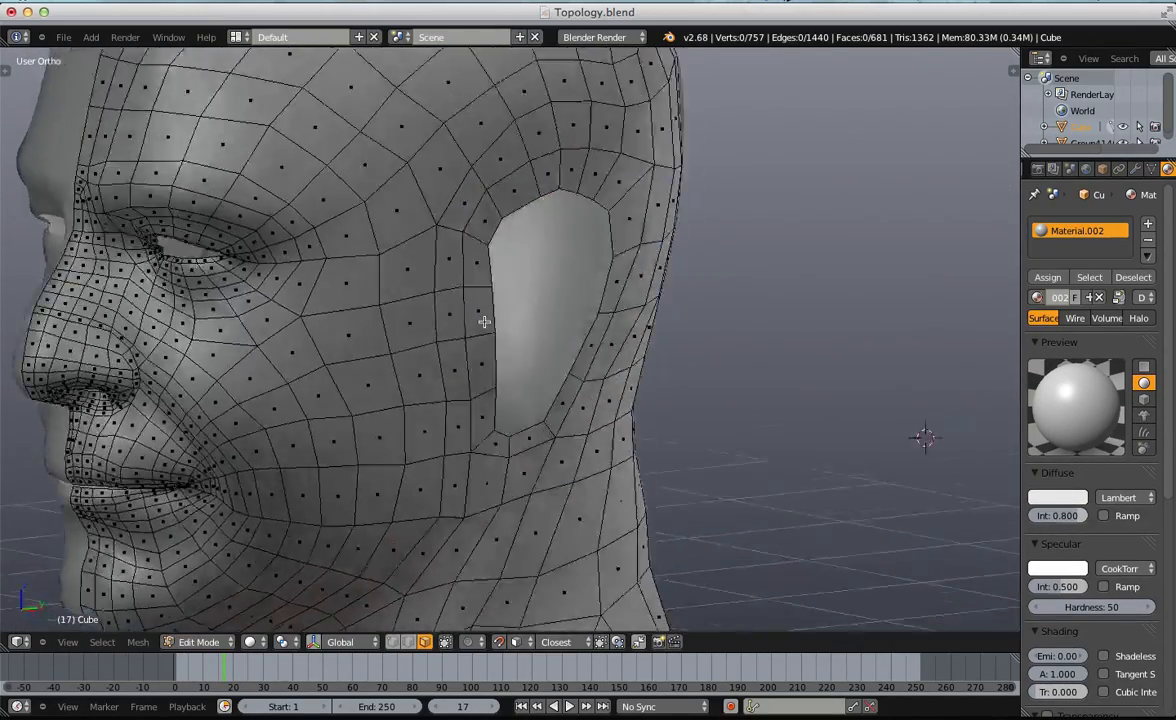
{"action": "middle_click_drag", "start_coordinate": [484, 322], "coordinate": [446, 297]}
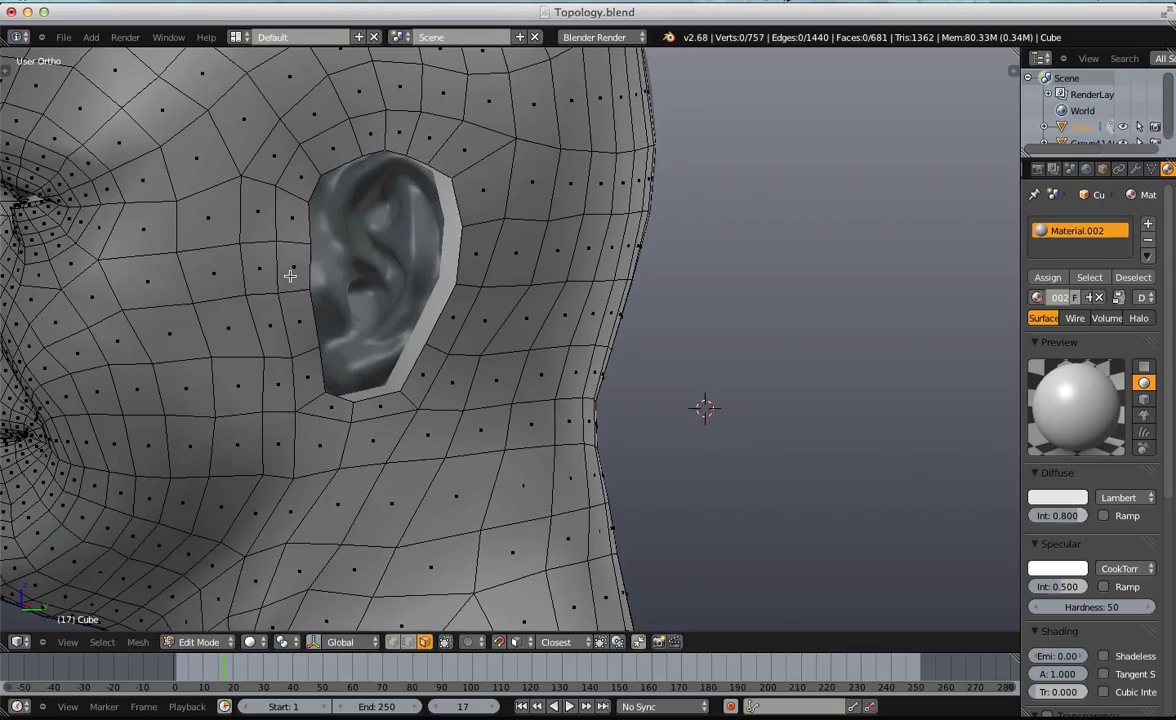
Switch the mesh to edge selection mode.
{"action": "scroll", "coordinate": [420, 290], "scroll_direction": "down", "scroll_amount": 3}
{"action": "key", "text": "ctrl+Tab"}
{"action": "left_click", "coordinate": [473, 248]}
Try clipping the front view to the region around the ear.
{"action": "scroll", "coordinate": [538, 255], "scroll_direction": "up", "scroll_amount": 2}
{"action": "mouse_move", "coordinate": [541, 254]}
{"action": "middle_mouse_down"}
{"action": "mouse_move", "coordinate": [520, 249]}
{"action": "mouse_move", "coordinate": [551, 250]}
{"action": "middle_mouse_up"}
{"action": "key", "text": "KP_1"}
{"action": "scroll", "coordinate": [608, 333], "scroll_direction": "up", "scroll_amount": 3}
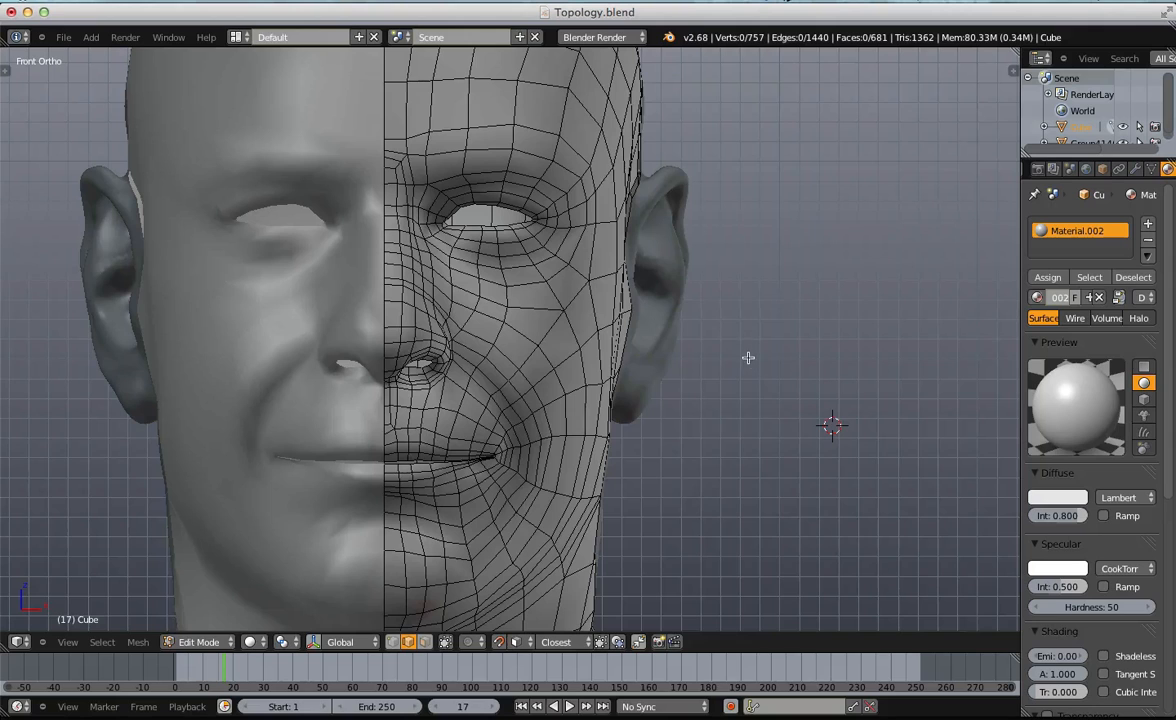
{"action": "key", "text": "b"}
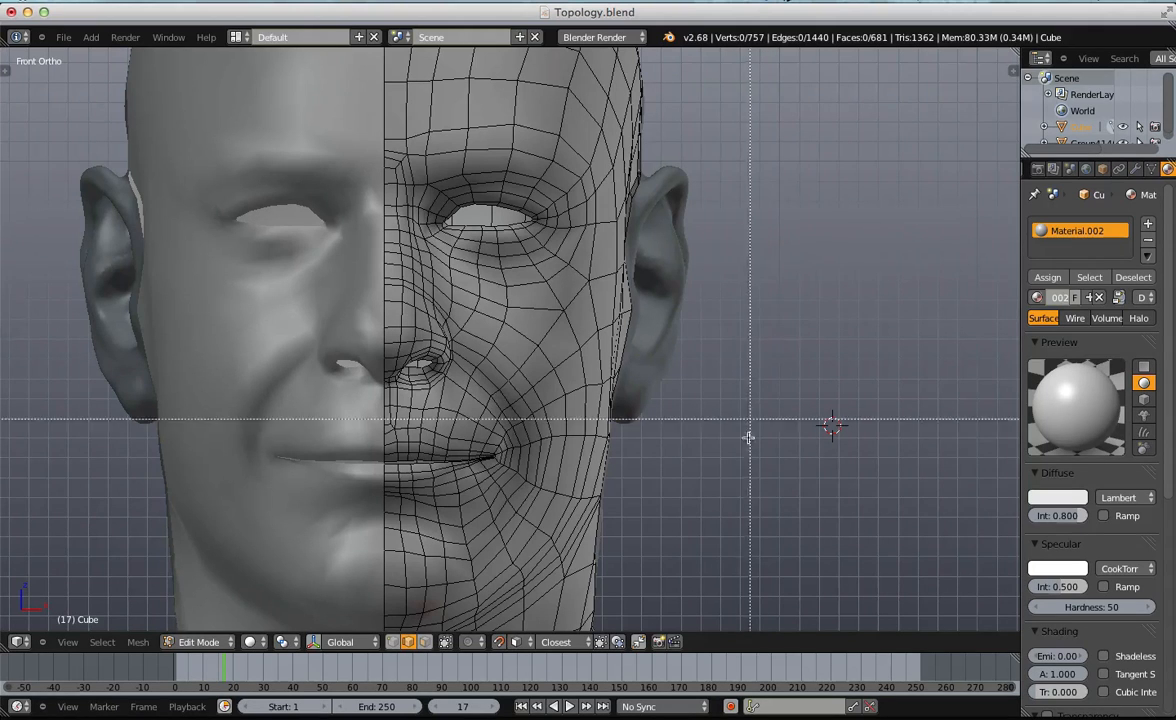
{"action": "mouse_move", "coordinate": [755, 488]}
{"action": "left_mouse_down"}
{"action": "mouse_move", "coordinate": [675, 210]}
{"action": "mouse_move", "coordinate": [624, 120]}
{"action": "mouse_move", "coordinate": [604, 126]}
{"action": "left_mouse_up"}
{"action": "mouse_move", "coordinate": [604, 126]}
{"action": "middle_mouse_down"}
{"action": "mouse_move", "coordinate": [748, 244]}
{"action": "mouse_move", "coordinate": [570, 205]}
{"action": "mouse_move", "coordinate": [536, 237]}
{"action": "middle_mouse_up"}
{"action": "key", "text": "alt+b"}
Clip the front view to a box around the ear to isolate that region.
{"action": "middle_click_drag", "start_coordinate": [451, 235], "coordinate": [715, 272]}
{"action": "key", "text": "KP_1"}
{"action": "key", "text": "alt+b"}
{"action": "key", "text": "Escape"}
{"action": "scroll", "coordinate": [662, 421], "scroll_direction": "down", "scroll_amount": 1}
{"action": "key", "text": "alt+b"}
{"action": "left_click_drag", "start_coordinate": [685, 448], "coordinate": [553, 193]}
Move the ear opening's bottom edge toward the earlobe, and move and rotate the neighbouring edge behind the lobe to follow the ear's base.
{"action": "middle_click_drag", "start_coordinate": [508, 178], "coordinate": [433, 260]}
{"action": "scroll", "coordinate": [433, 260], "scroll_direction": "up", "scroll_amount": 5}
{"action": "middle_click_drag", "start_coordinate": [508, 342], "coordinate": [567, 291], "text": "shift"}
{"action": "scroll", "coordinate": [593, 305], "scroll_direction": "up", "scroll_amount": 2}
{"action": "scroll", "coordinate": [458, 370], "scroll_direction": "down", "scroll_amount": 3}
{"action": "scroll", "coordinate": [475, 396], "scroll_direction": "up", "scroll_amount": 3}
{"action": "key", "text": "g"}
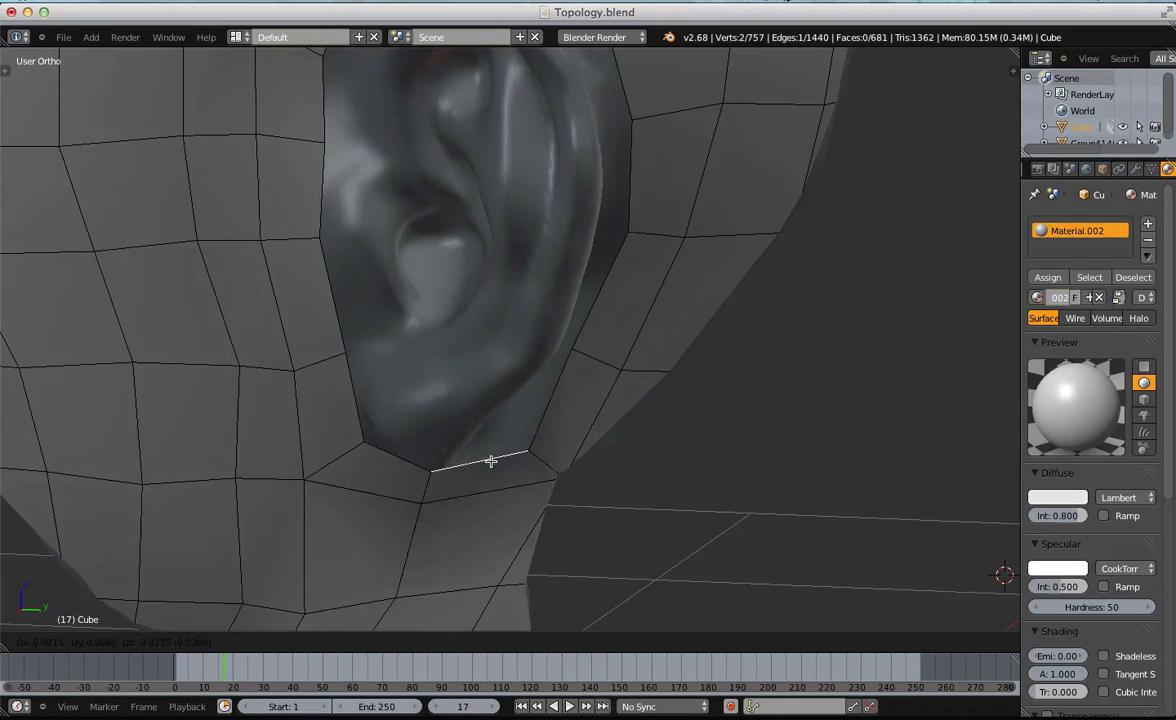
{"action": "left_click", "coordinate": [488, 469]}
{"action": "key", "text": "g"}
{"action": "left_click", "coordinate": [575, 396]}
{"action": "key", "text": "r"}
{"action": "left_click", "coordinate": [672, 396]}
Move the opening's border edges behind the ear so they follow the back of the sculpted ear.
{"action": "middle_click_drag", "start_coordinate": [664, 249], "coordinate": [695, 389], "text": "shift"}
{"action": "right_click", "coordinate": [686, 314]}
{"action": "key", "text": "g"}
{"action": "right_click_drag", "start_coordinate": [688, 314], "coordinate": [704, 312]}
{"action": "right_click_drag", "start_coordinate": [647, 180], "coordinate": [669, 166]}
{"action": "key", "text": "a"}
In vertex selection mode, reposition the vertices along the opening's upper border so they arc evenly over the top of the ear.
{"action": "middle_click_drag", "start_coordinate": [628, 114], "coordinate": [649, 230], "text": "shift"}
{"action": "key", "text": "ctrl+Tab"}
{"action": "left_click", "coordinate": [575, 222]}
{"action": "key", "text": "b"}
{"action": "left_click_drag", "start_coordinate": [490, 195], "coordinate": [581, 243]}
{"action": "right_click_drag", "start_coordinate": [467, 193], "coordinate": [418, 154]}
{"action": "key", "text": "a"}
{"action": "key", "text": "b"}
{"action": "left_click_drag", "start_coordinate": [499, 118], "coordinate": [666, 156]}
{"action": "key", "text": "g"}
{"action": "left_click", "coordinate": [667, 152]}
{"action": "key", "text": "a"}
{"action": "right_click_drag", "start_coordinate": [616, 252], "coordinate": [651, 239]}
{"action": "key", "text": "a"}
{"action": "key", "text": "a"}
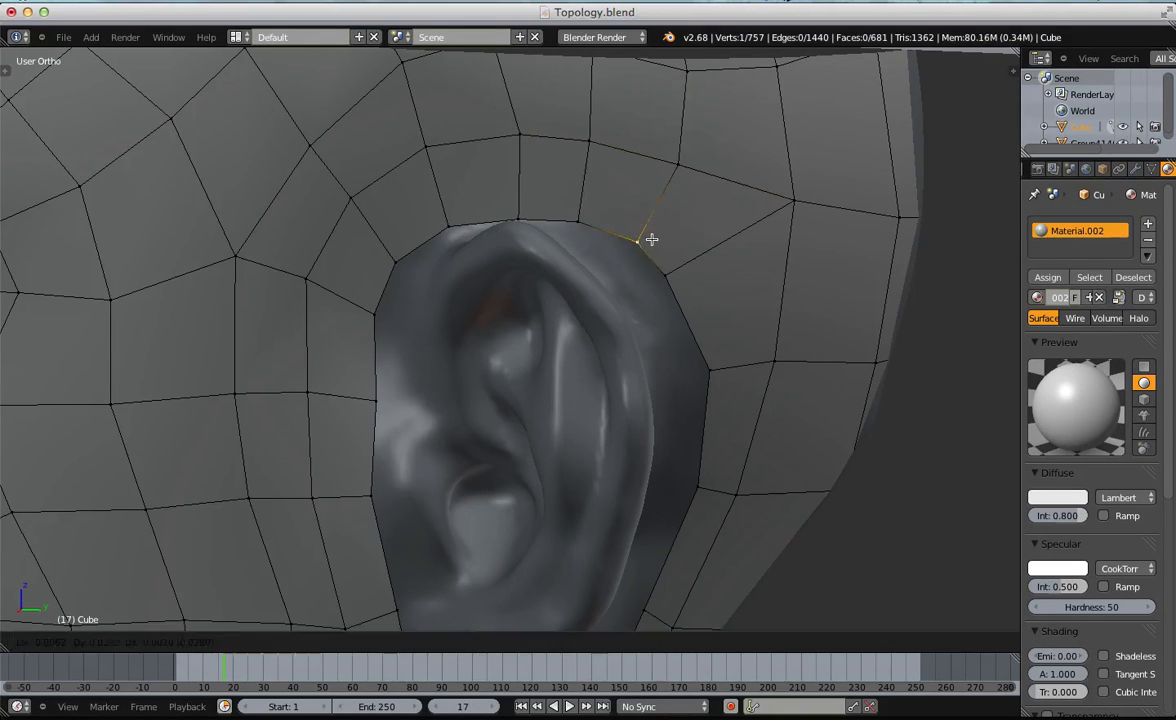
{"action": "key", "text": "a"}
Move the vertices on the opening's front border forward, away from the sculpted ear, into a smooth line down to the lobe.
{"action": "scroll", "coordinate": [600, 265], "scroll_direction": "down", "scroll_amount": 9}
{"action": "middle_click_drag", "start_coordinate": [491, 331], "coordinate": [559, 315]}
{"action": "scroll", "coordinate": [559, 315], "scroll_direction": "up", "scroll_amount": 10}
{"action": "middle_click_drag", "start_coordinate": [545, 210], "coordinate": [484, 132]}
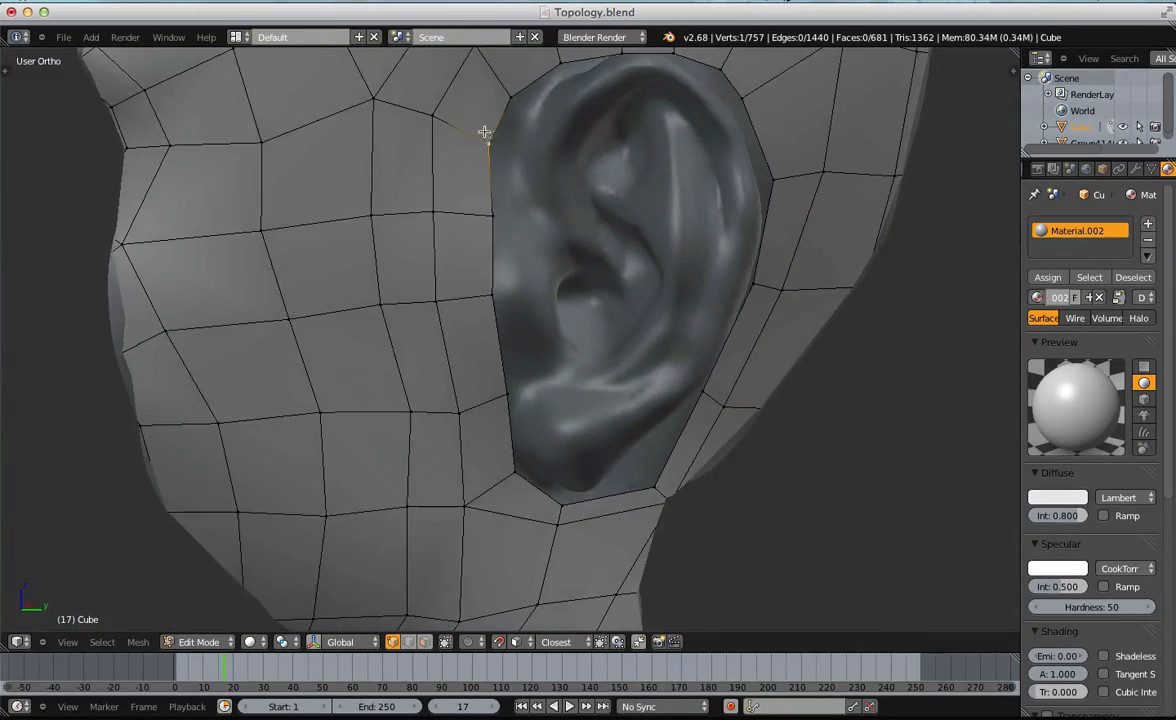
{"action": "key", "text": "g"}
{"action": "left_click", "coordinate": [491, 276]}
{"action": "right_click", "coordinate": [504, 390]}
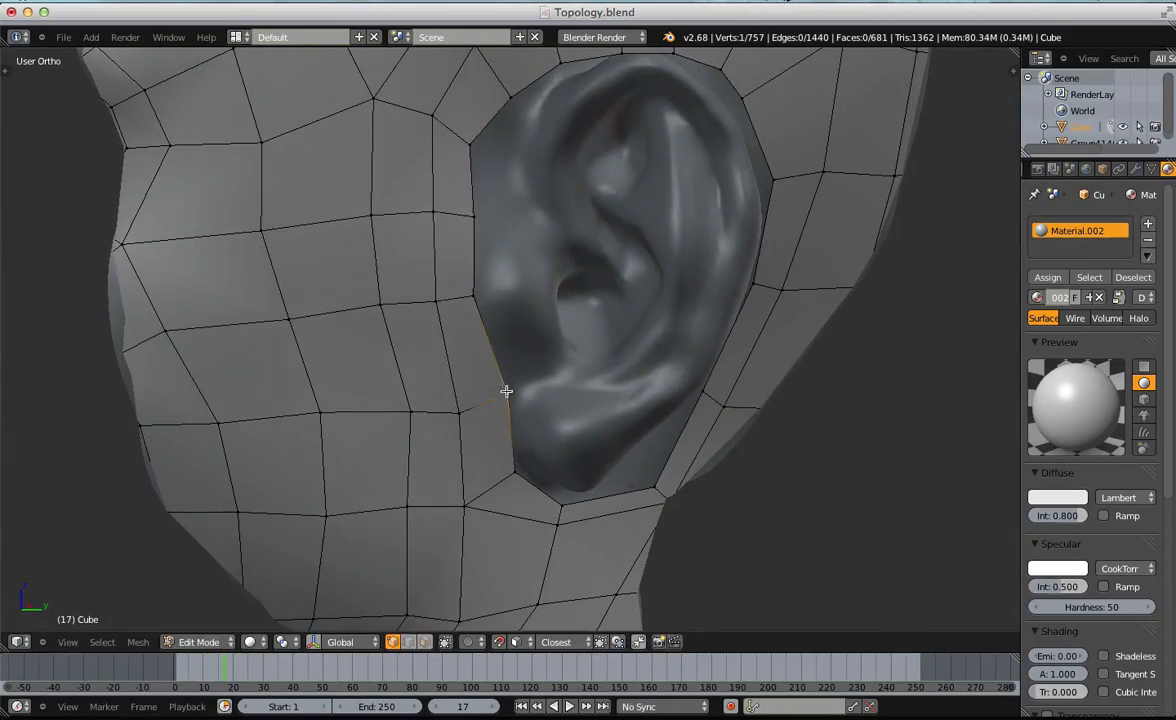
{"action": "key", "text": "g"}
{"action": "left_click", "coordinate": [512, 475]}
Start a new quad strip inside the ear, extruding an edge above the ear canal into two faces along the inner helix ridge.
{"action": "middle_click_drag", "start_coordinate": [504, 486], "coordinate": [589, 366]}
{"action": "scroll", "coordinate": [480, 347], "scroll_direction": "up", "scroll_amount": 2}
{"action": "scroll", "coordinate": [556, 357], "scroll_direction": "up", "scroll_amount": 2}
{"action": "scroll", "coordinate": [735, 240], "scroll_direction": "down", "scroll_amount": 5}
{"action": "middle_click_drag", "start_coordinate": [738, 257], "coordinate": [363, 264]}
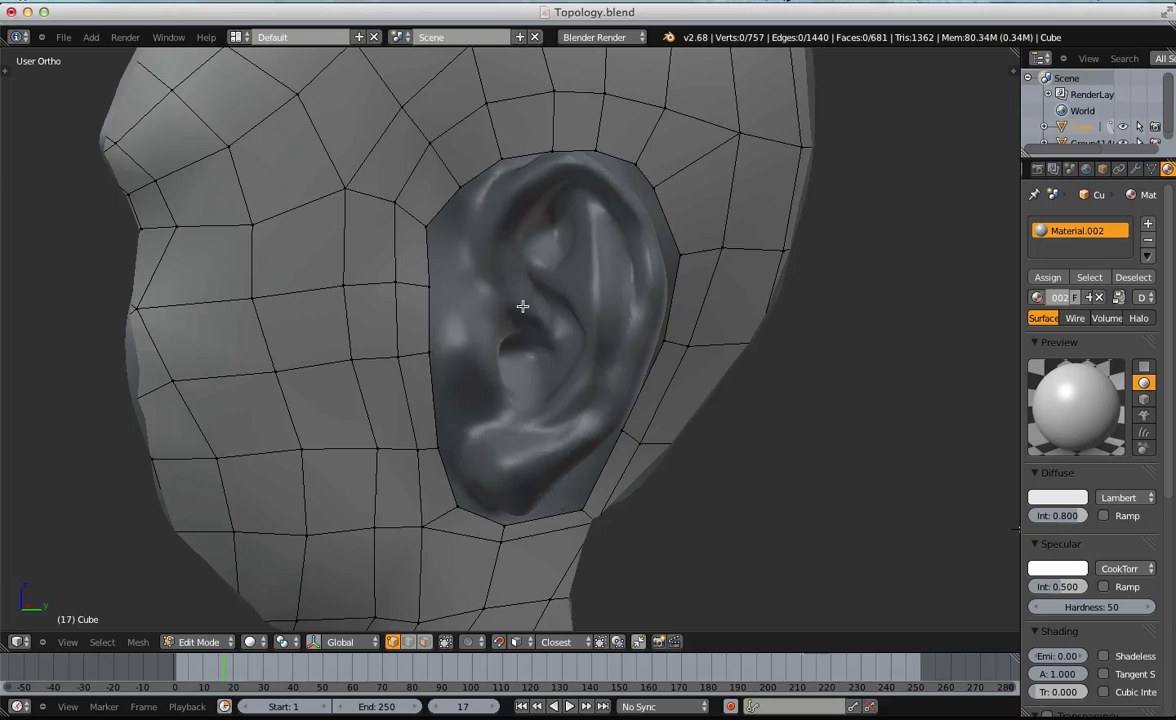
{"action": "scroll", "coordinate": [516, 315], "scroll_direction": "up", "scroll_amount": 2}
{"action": "middle_click_drag", "start_coordinate": [575, 186], "coordinate": [509, 273], "text": "shift"}
{"action": "scroll", "coordinate": [522, 260], "scroll_direction": "up", "scroll_amount": 2}
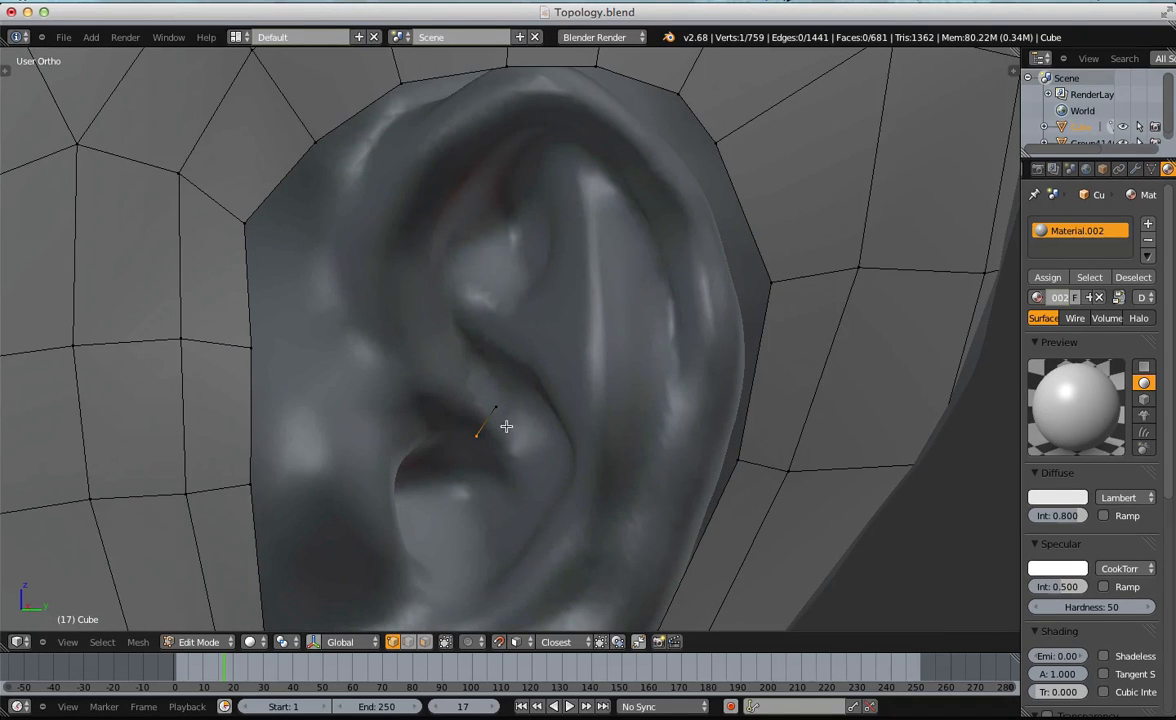
{"action": "key", "text": "e"}
{"action": "left_click", "coordinate": [489, 372]}
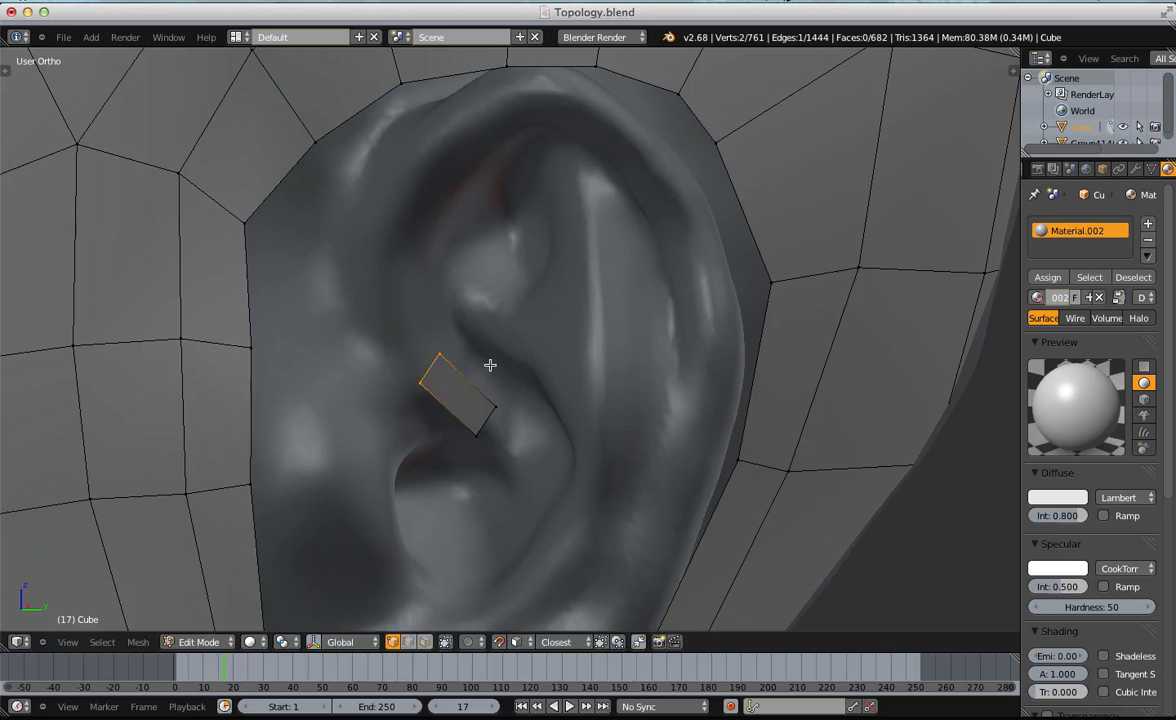
{"action": "middle_click_drag", "start_coordinate": [478, 361], "coordinate": [469, 377]}
{"action": "key", "text": "e"}
{"action": "left_click", "coordinate": [515, 342]}
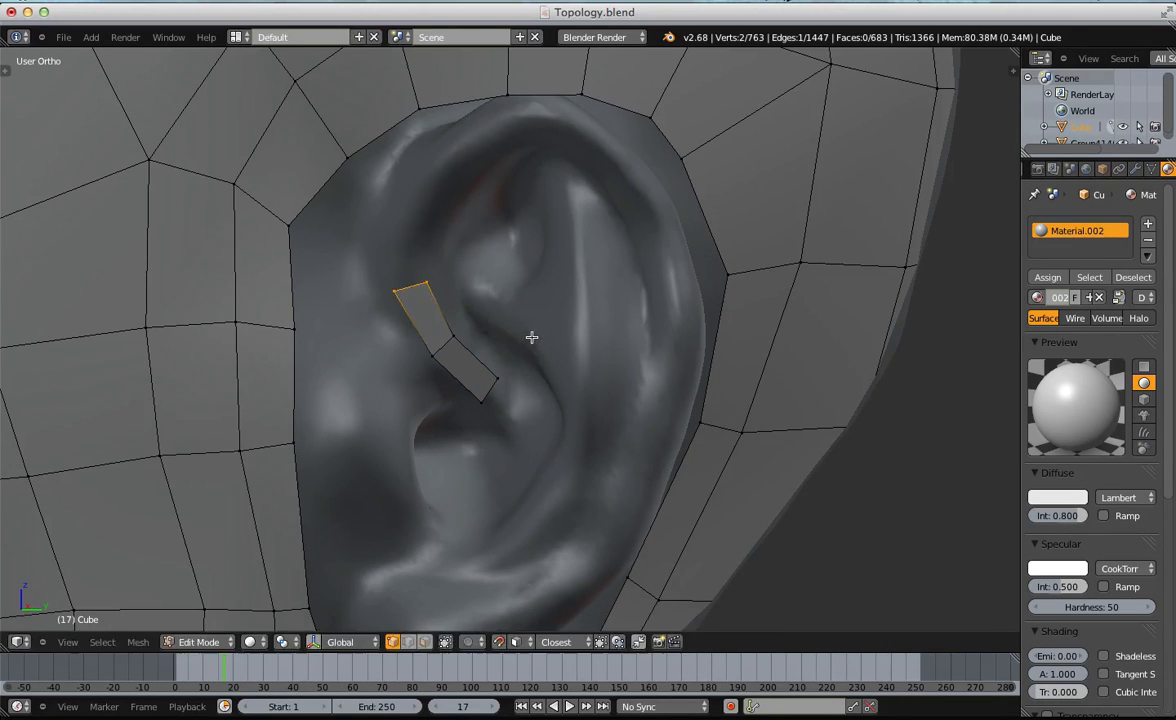
Extrude two more faces from the strip's end up the front of the helix rim.
{"action": "key", "text": "e"}
{"action": "left_click", "coordinate": [449, 207]}
{"action": "key", "text": "g"}
{"action": "left_click", "coordinate": [445, 228]}
{"action": "middle_click_drag", "start_coordinate": [444, 228], "coordinate": [428, 249], "text": "shift"}
{"action": "key", "text": "e"}
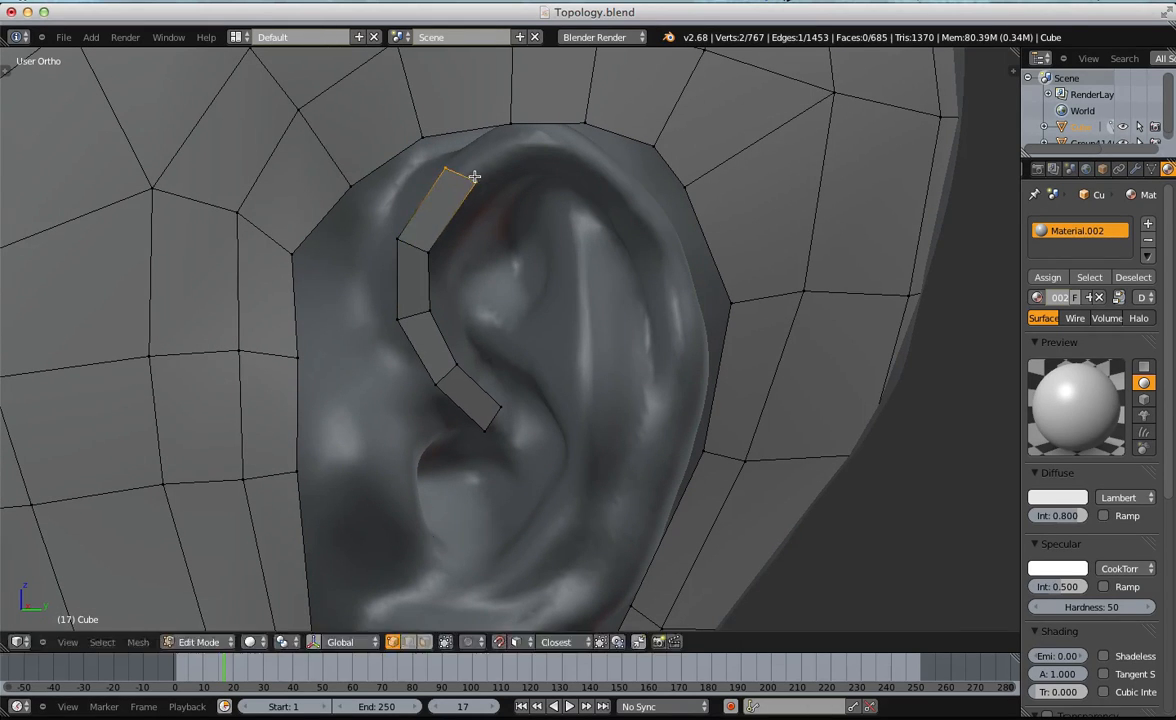
{"action": "left_click", "coordinate": [474, 188]}
Extrude three faces over the top of the ear and down to the upper back of the rim.
{"action": "key", "text": "e"}
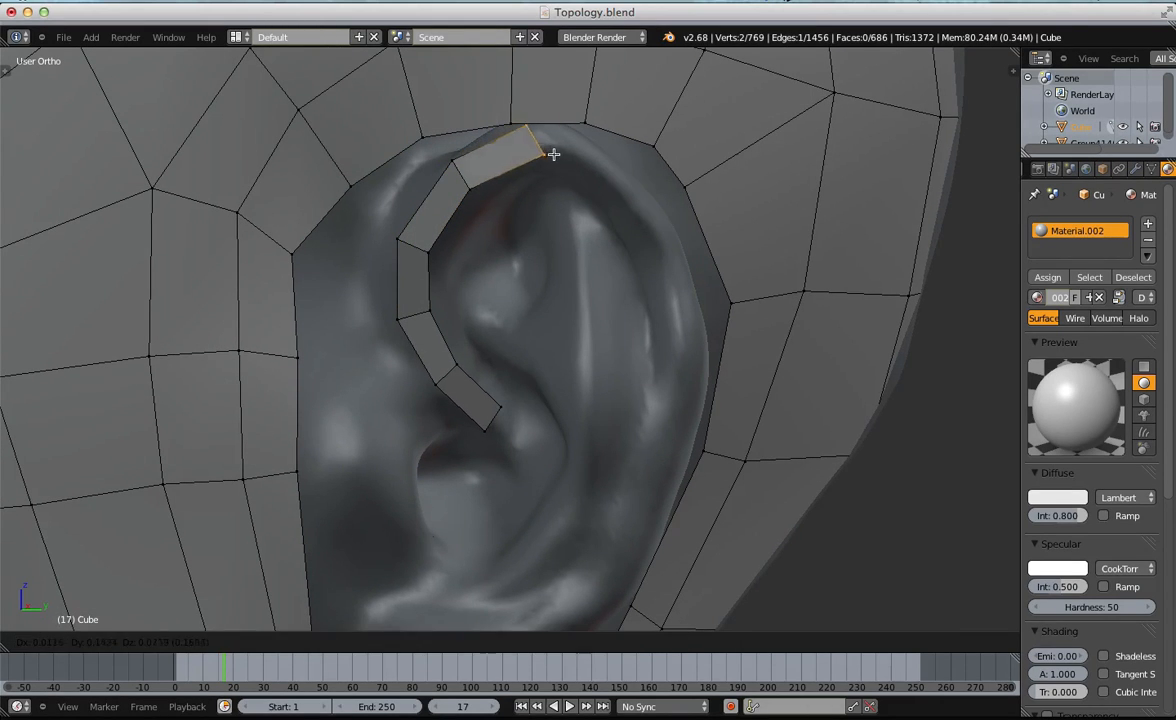
{"action": "middle_click_drag", "start_coordinate": [550, 157], "coordinate": [703, 276]}
{"action": "key", "text": "g"}
{"action": "left_click", "coordinate": [697, 171]}
{"action": "key", "text": "e"}
{"action": "left_click", "coordinate": [687, 153]}
{"action": "key", "text": "e"}
{"action": "left_click", "coordinate": [771, 300]}
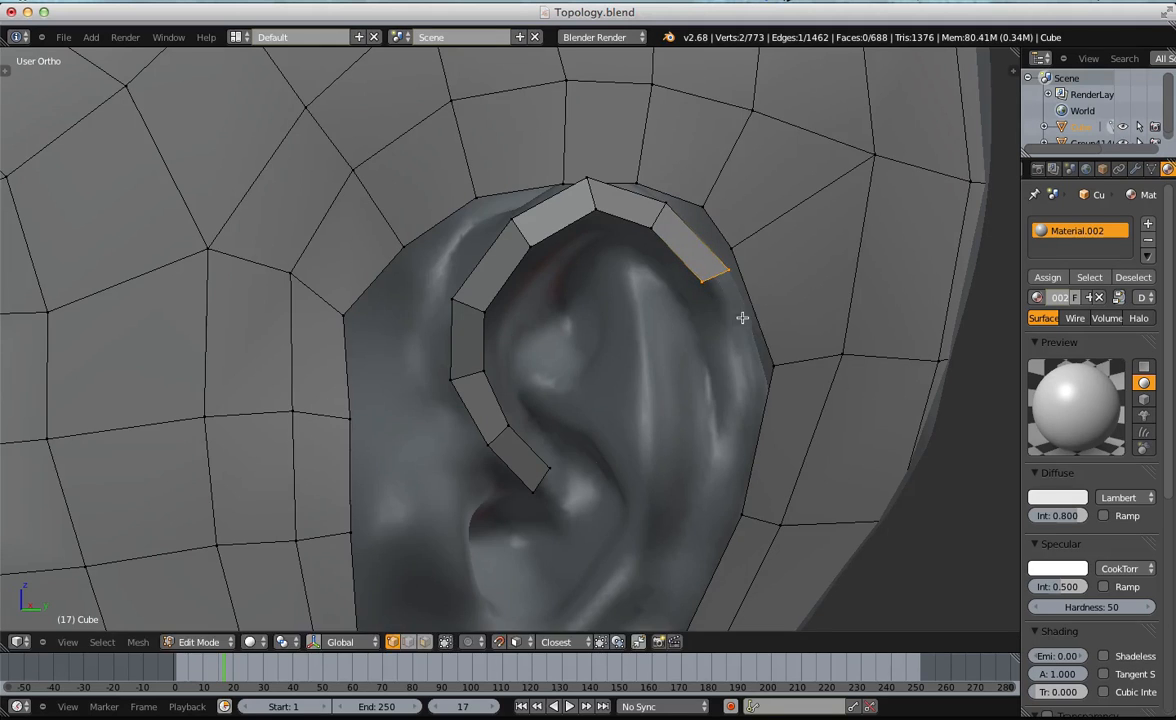
Extrude three more faces down the back of the ear rim toward the lobe.
{"action": "middle_click_drag", "start_coordinate": [748, 330], "coordinate": [738, 310]}
{"action": "key", "text": "e"}
{"action": "middle_click_drag", "start_coordinate": [723, 355], "coordinate": [732, 220]}
{"action": "key", "text": "e"}
{"action": "left_click", "coordinate": [696, 357]}
{"action": "key", "text": "ctrl+z"}
{"action": "key", "text": "e"}
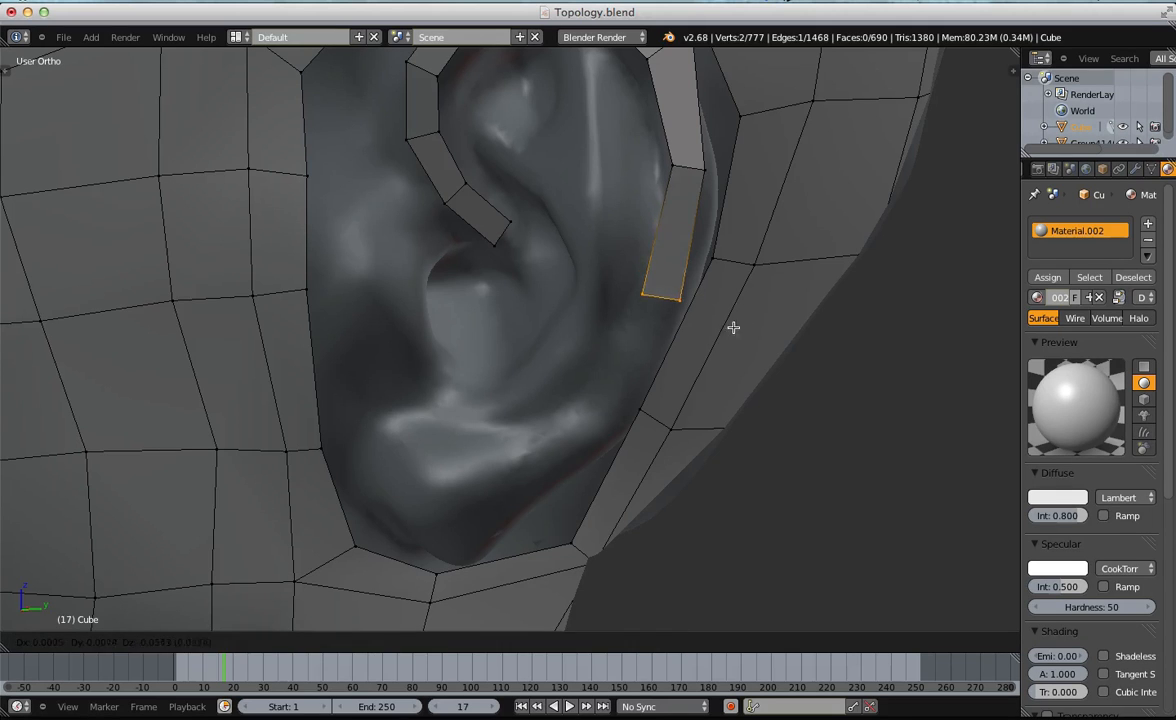
{"action": "left_click", "coordinate": [712, 350]}
{"action": "middle_click_drag", "start_coordinate": [709, 352], "coordinate": [707, 267]}
{"action": "scroll", "coordinate": [707, 267], "scroll_direction": "down", "scroll_amount": 4}
{"action": "key", "text": "e"}
{"action": "left_click", "coordinate": [669, 318]}
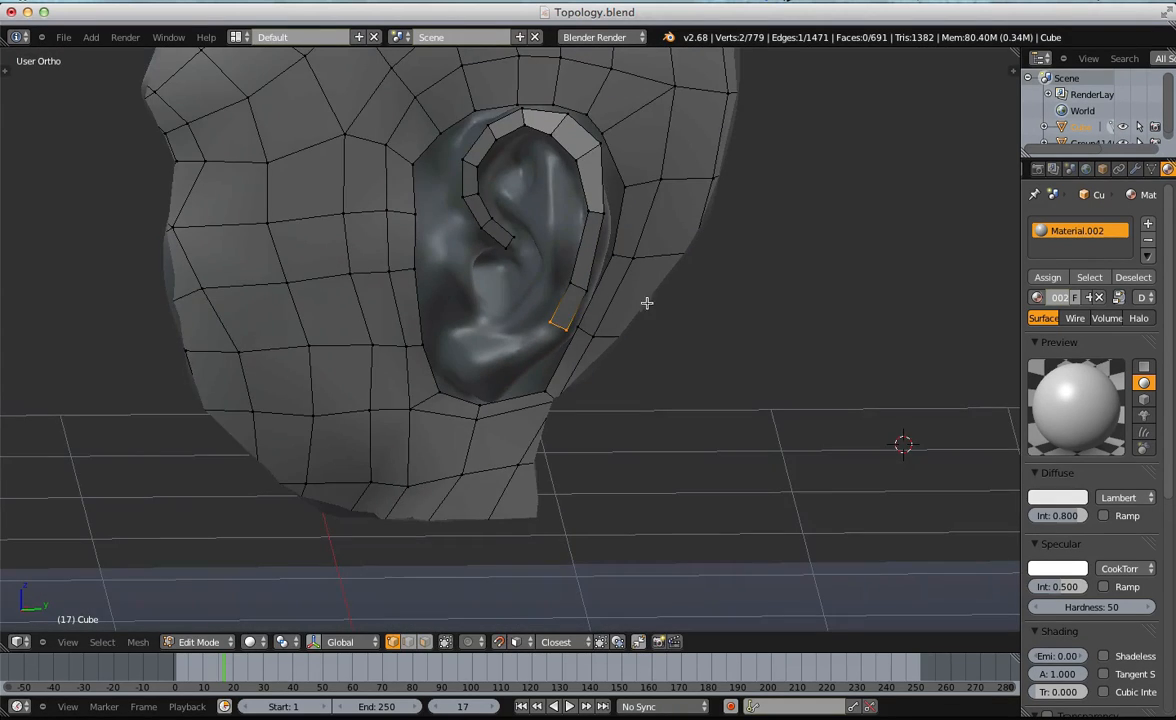
Select the linked head mesh and hide it, leaving only the ear strip over the sculpt.
{"action": "scroll", "coordinate": [633, 287], "scroll_direction": "down", "scroll_amount": 2}
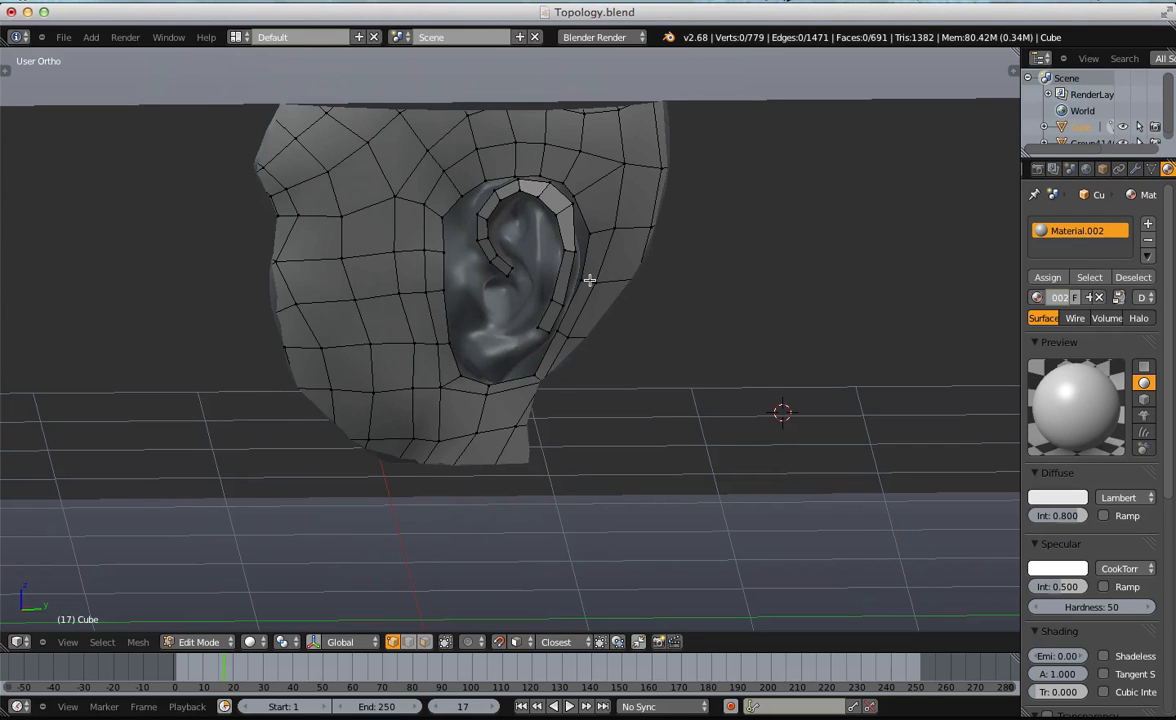
{"action": "key", "text": "l"}
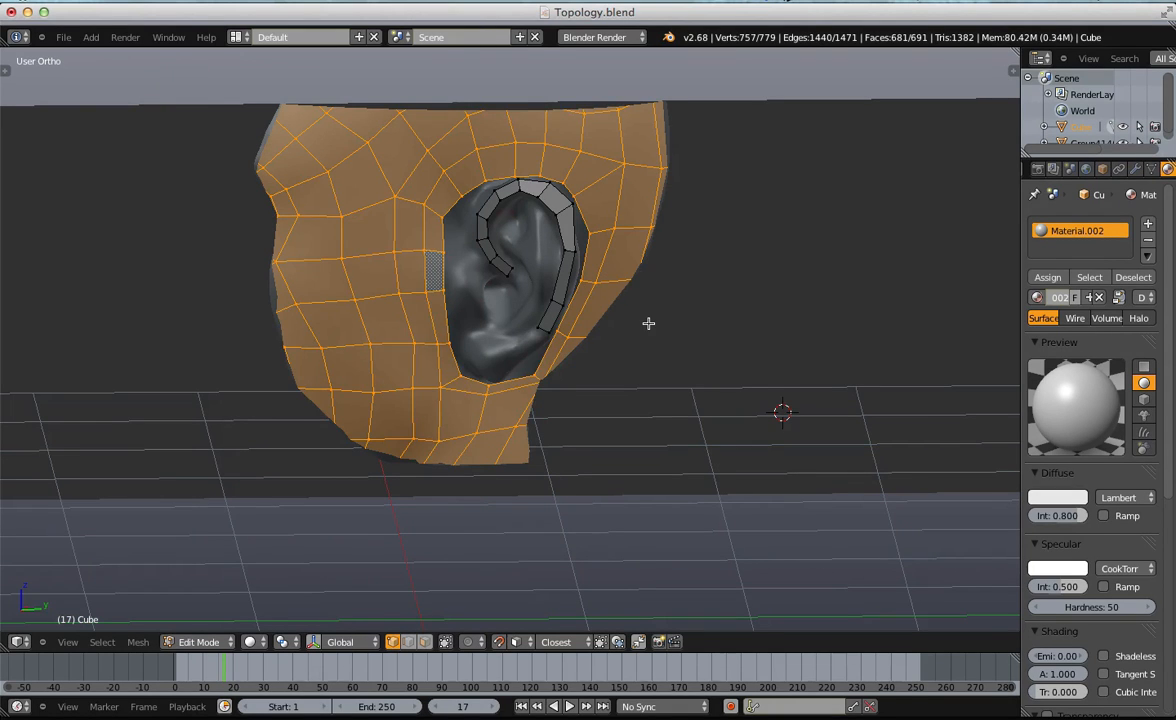
{"action": "key", "text": "h"}
Extrude three faces along the lower back rim to the bottom of the earlobe, rotating the end edge to follow the curve.
{"action": "scroll", "coordinate": [580, 298], "scroll_direction": "up", "scroll_amount": 5}
{"action": "middle_click_drag", "start_coordinate": [663, 338], "coordinate": [725, 283]}
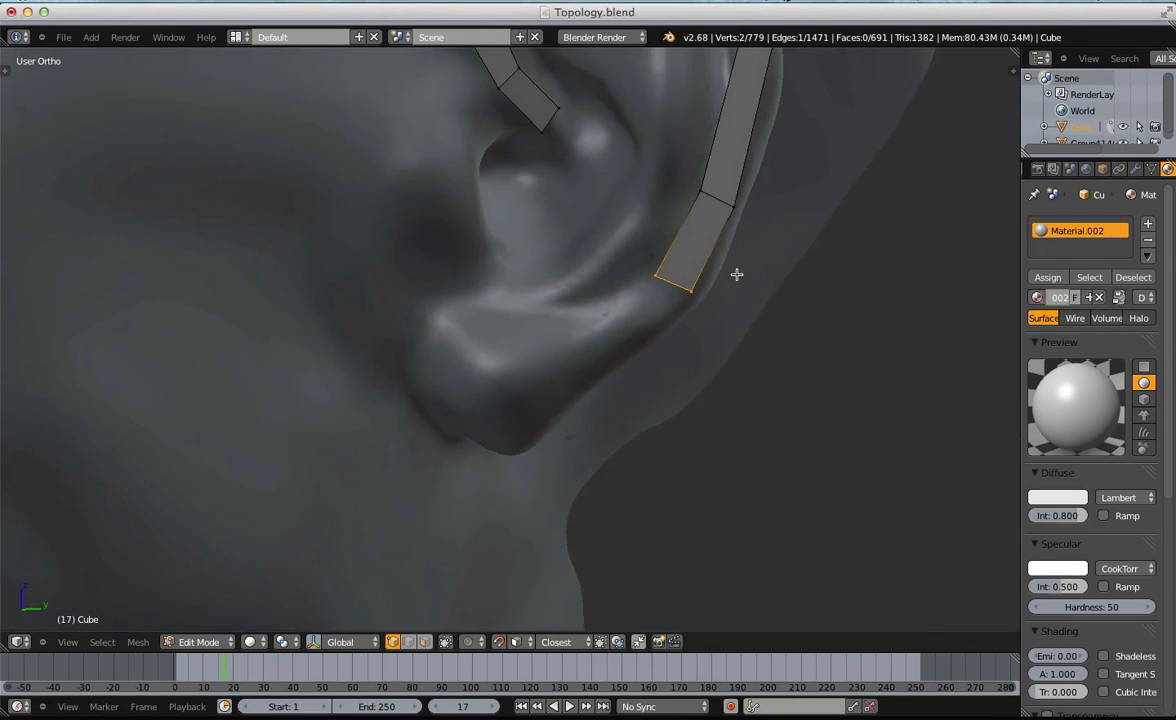
{"action": "key", "text": "e"}
{"action": "left_click", "coordinate": [676, 324]}
{"action": "middle_click_drag", "start_coordinate": [635, 306], "coordinate": [639, 316]}
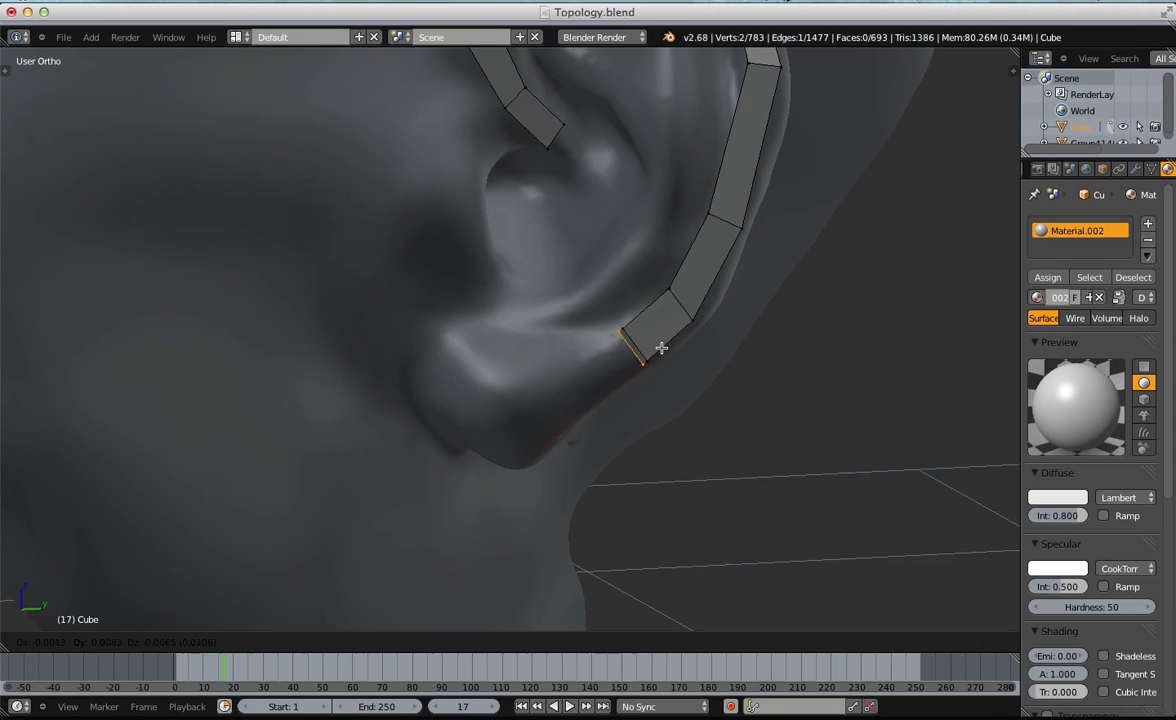
{"action": "key", "text": "e"}
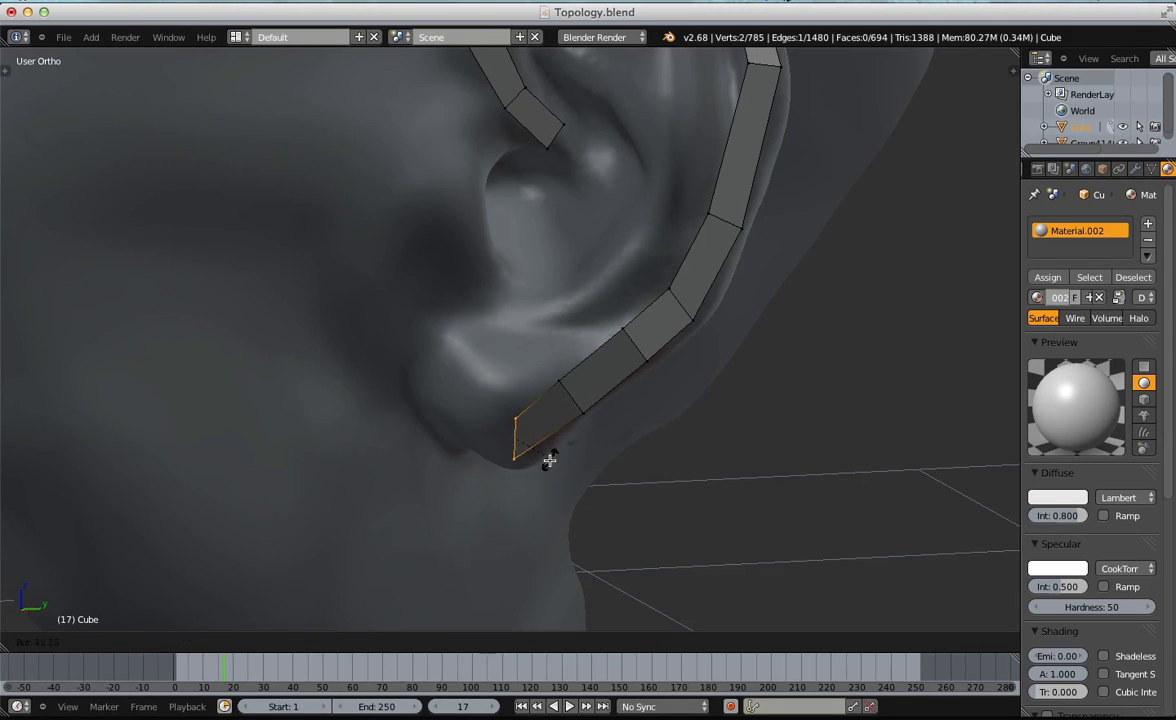
{"action": "left_click", "coordinate": [571, 452]}
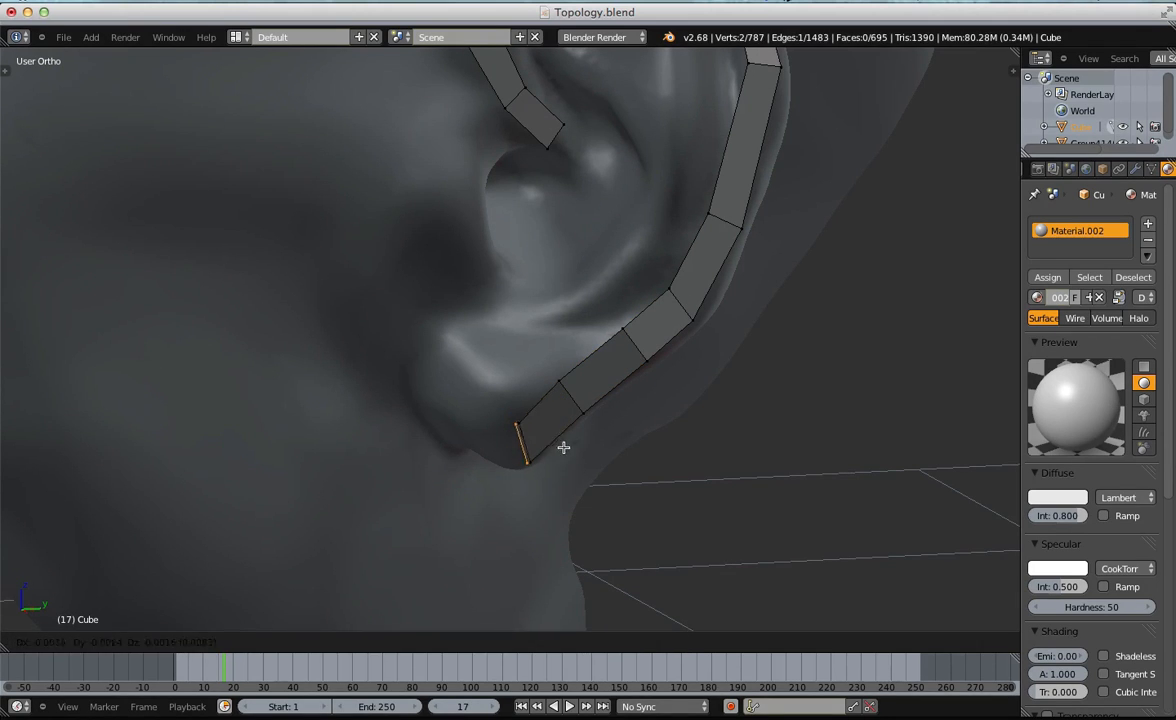
Extrude three faces around the earlobe and up its front, moving and rotating the end edges to follow the outline.
{"action": "key", "text": "e"}
{"action": "left_click", "coordinate": [514, 467]}
{"action": "key", "text": "g"}
{"action": "left_click", "coordinate": [505, 440]}
{"action": "key", "text": "r"}
{"action": "left_click", "coordinate": [559, 426]}
{"action": "key", "text": "e"}
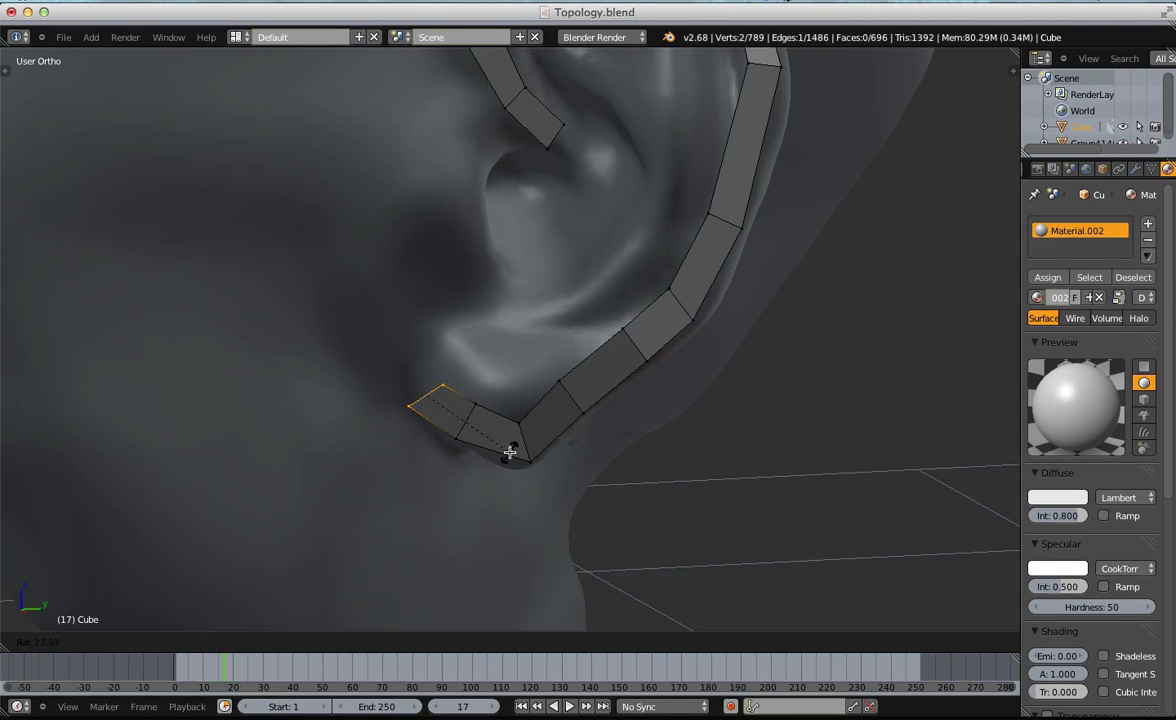
{"action": "left_click", "coordinate": [476, 420]}
{"action": "key", "text": "e"}
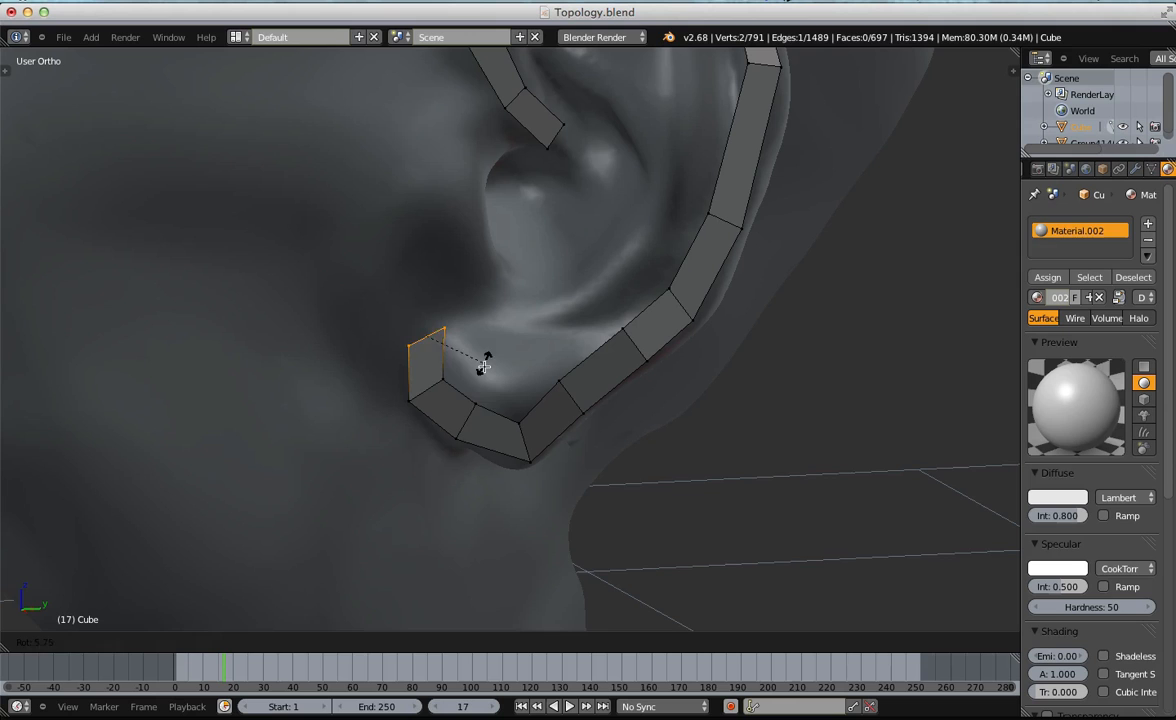
{"action": "left_click", "coordinate": [464, 384]}
Reposition a strip vertex at the earlobe and an outer strip vertex at the top of the ear onto the sculpted rim.
{"action": "key", "text": "a"}
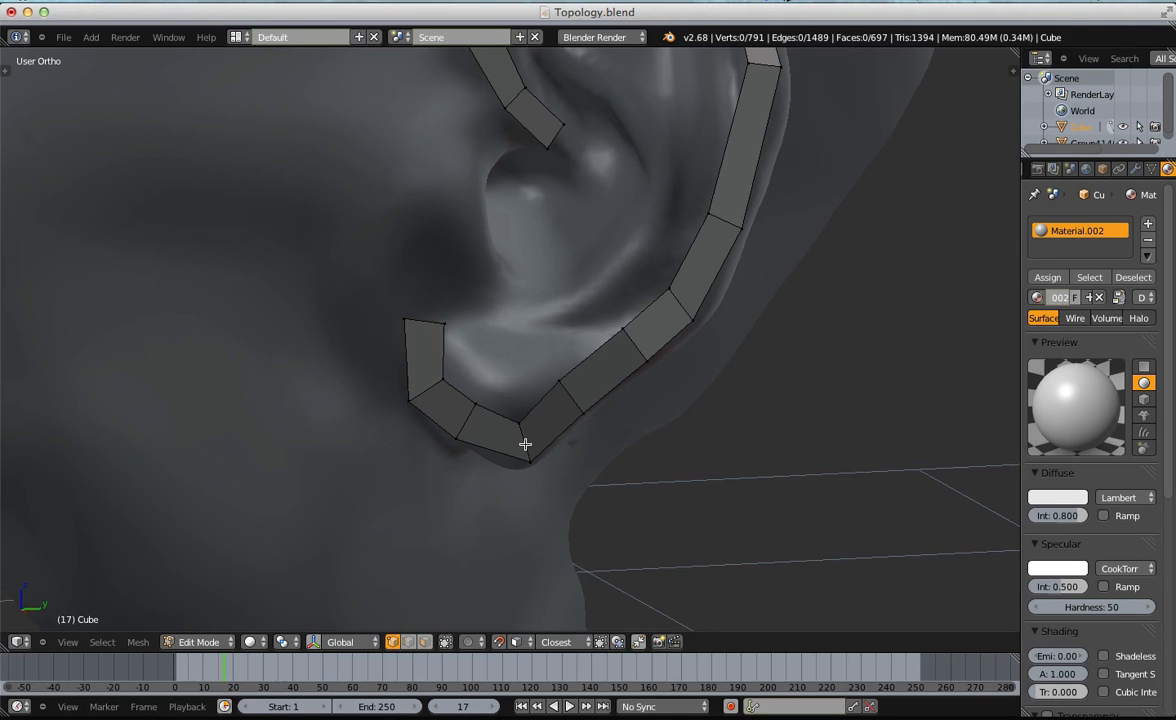
{"action": "key", "text": "g"}
{"action": "left_click", "coordinate": [485, 428]}
{"action": "key", "text": "a"}
{"action": "key", "text": "KP_5"}
{"action": "key", "text": "KP_5"}
{"action": "middle_click_drag", "start_coordinate": [541, 375], "coordinate": [541, 457], "text": "shift"}
{"action": "right_click", "coordinate": [745, 102]}
{"action": "middle_click_drag", "start_coordinate": [745, 102], "coordinate": [691, 141]}
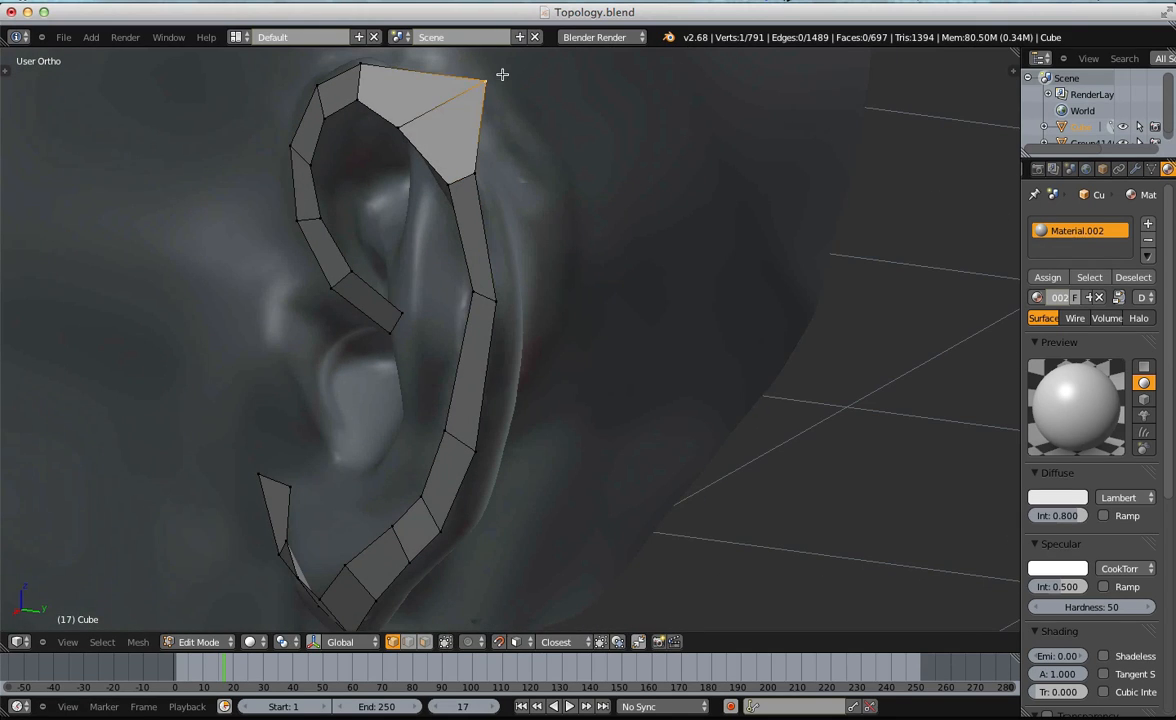
{"action": "key", "text": "g"}
{"action": "left_click", "coordinate": [396, 104]}
{"action": "key", "text": "a"}
Extrude the lobe end of the strip up along the tragus and bridge it to the inner helix strip with a face.
{"action": "middle_click_drag", "start_coordinate": [396, 104], "coordinate": [551, 60]}
{"action": "scroll", "coordinate": [570, 211], "scroll_direction": "up", "scroll_amount": 2}
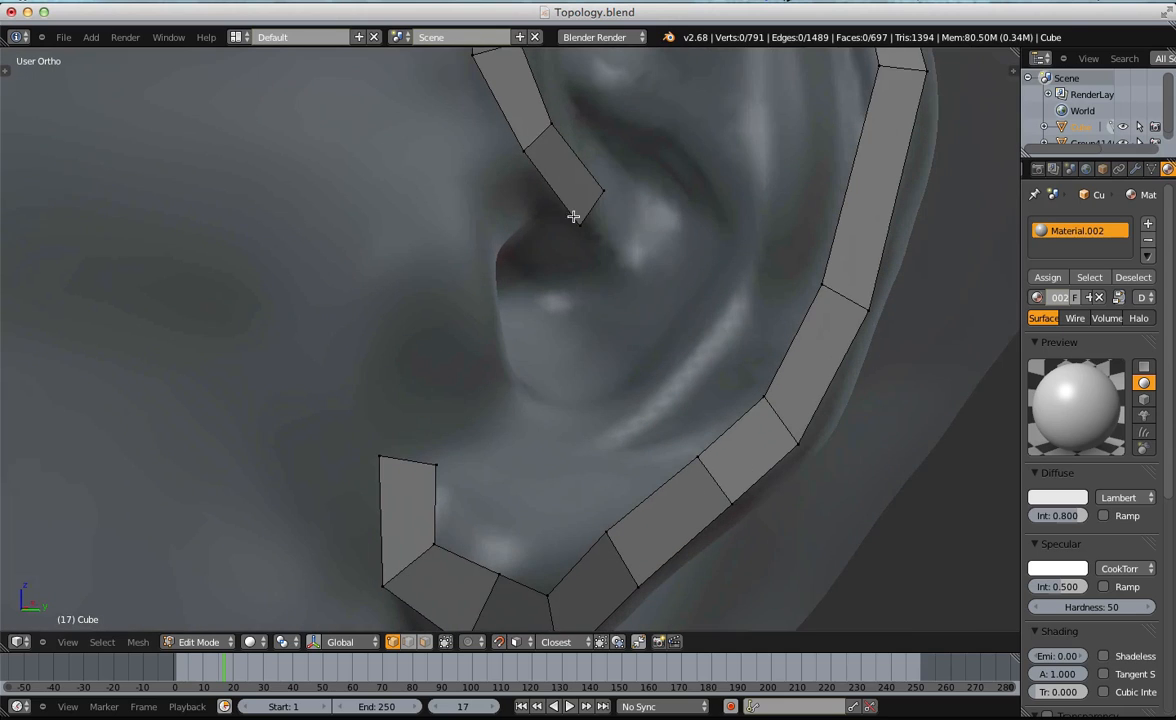
{"action": "middle_click_drag", "start_coordinate": [459, 412], "coordinate": [435, 447], "text": "shift"}
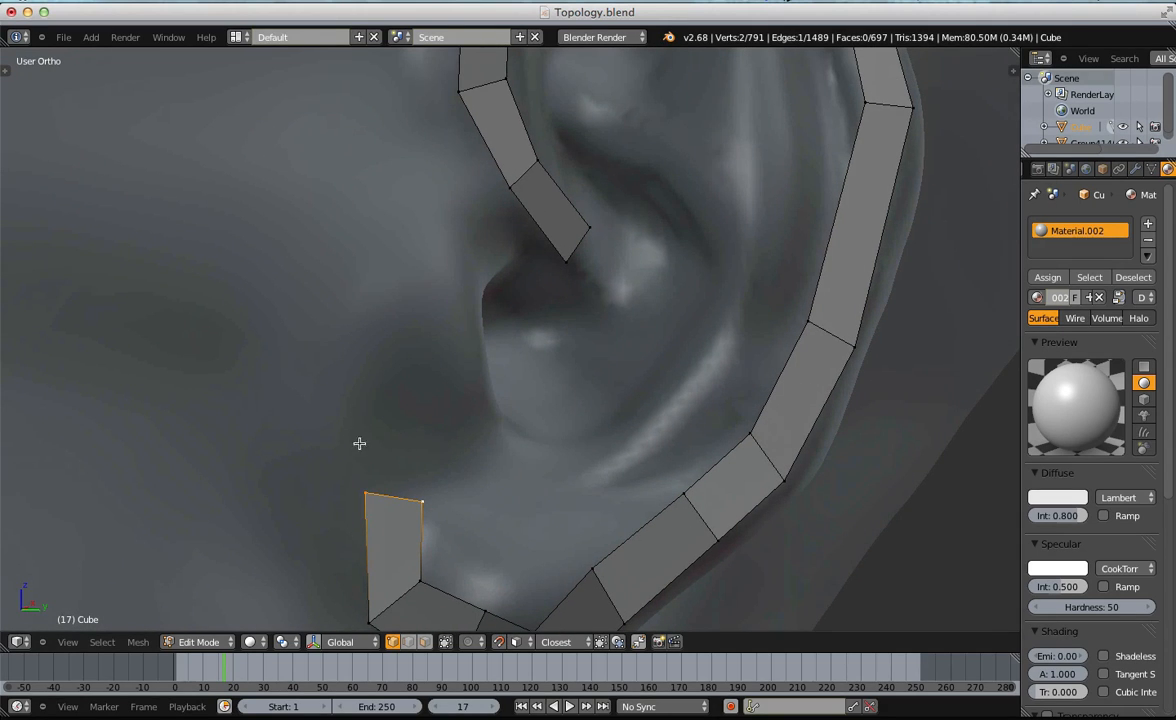
{"action": "key", "text": "e"}
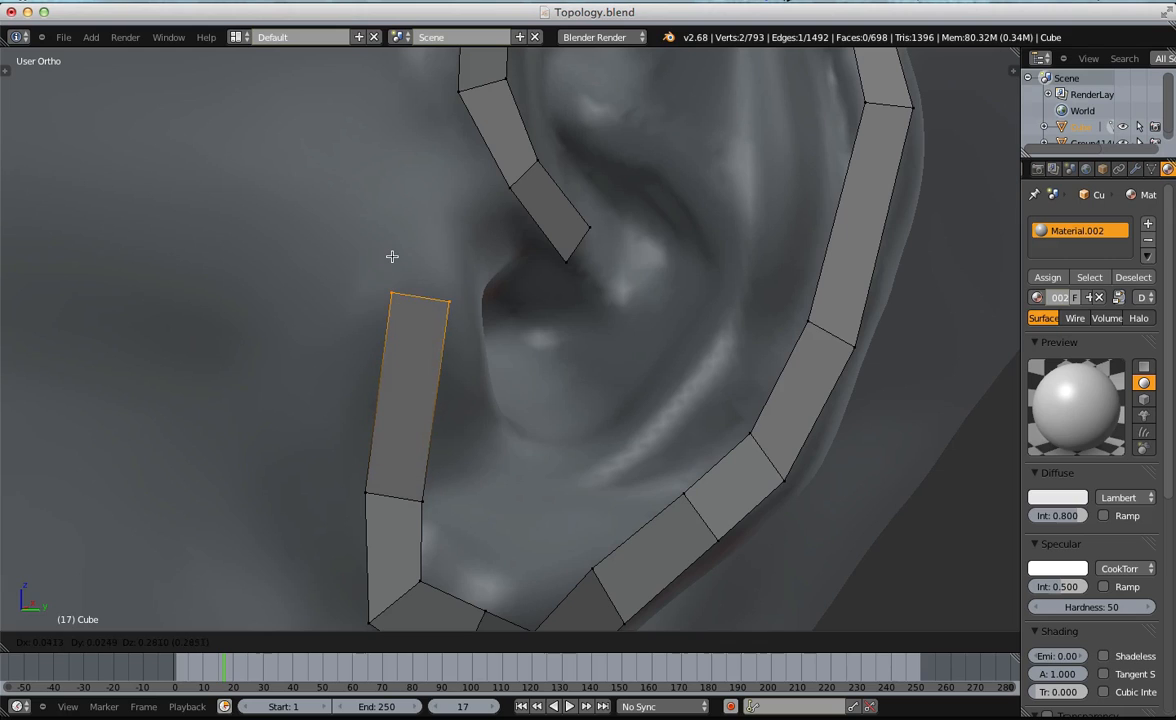
{"action": "left_click", "coordinate": [392, 256]}
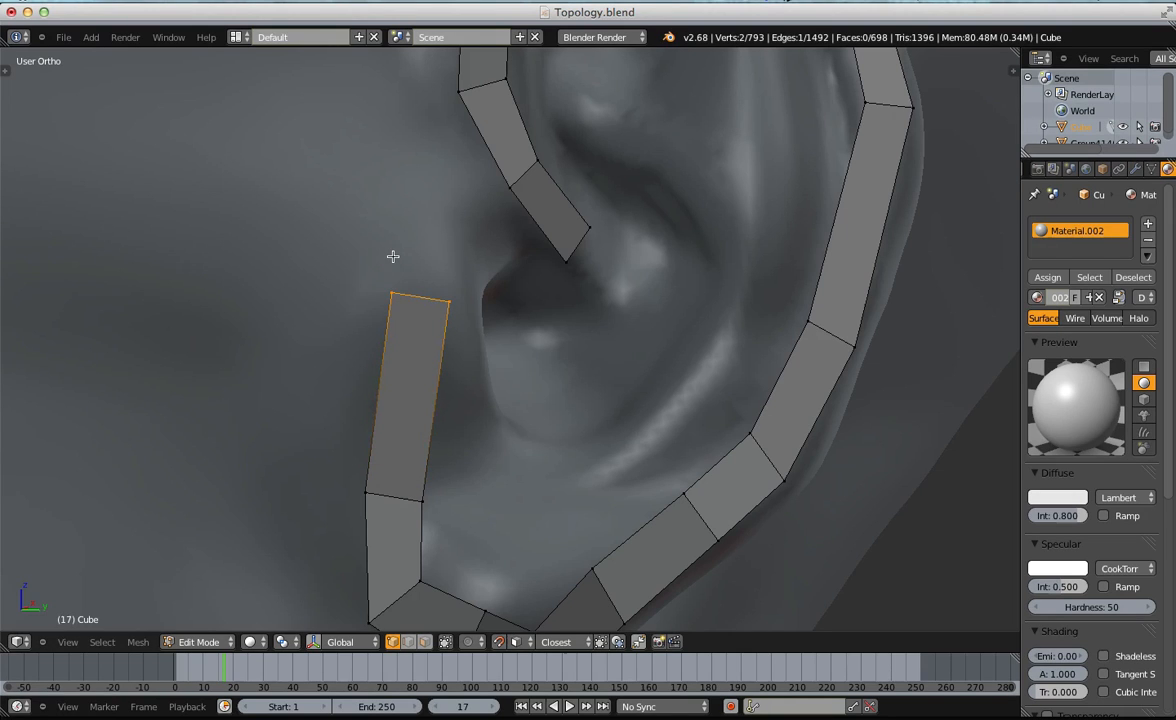
{"action": "key", "text": "e"}
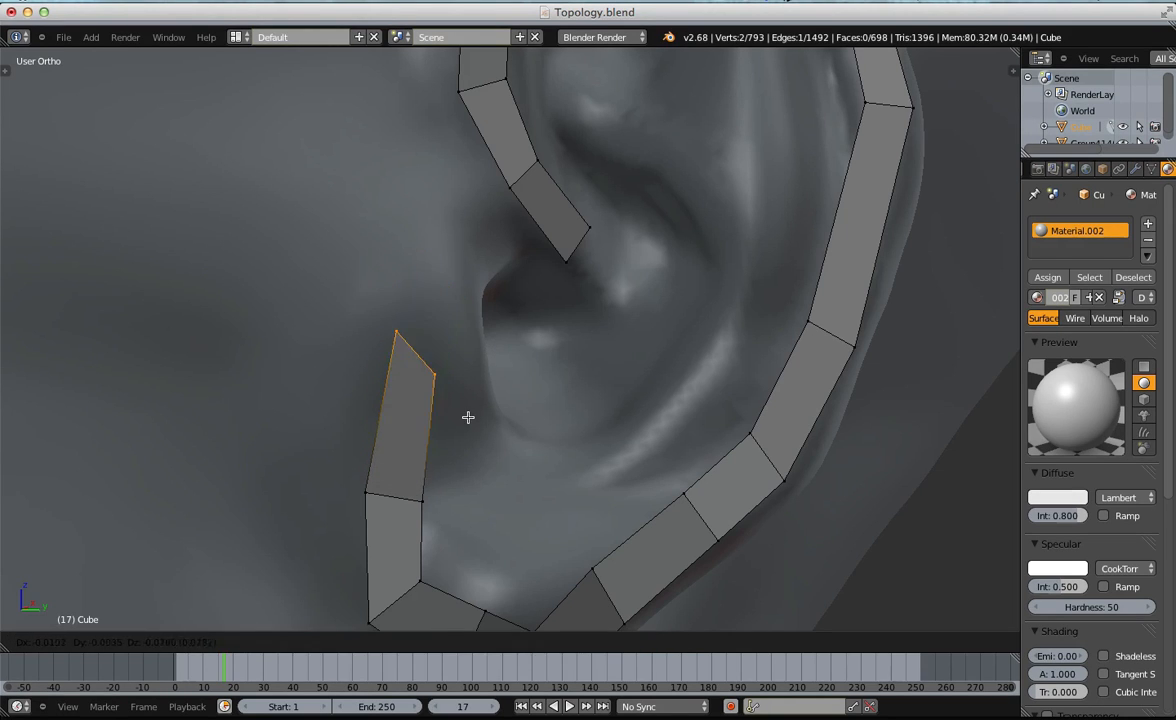
{"action": "left_click", "coordinate": [525, 308]}
{"action": "right_click", "coordinate": [560, 251], "text": "shift"}
{"action": "key", "text": "f"}
{"action": "key", "text": "a"}
Adjust the vertices around the junction above the ear canal so the tragus and helix strips meet smoothly.
{"action": "right_click", "coordinate": [491, 271]}
{"action": "key", "text": "g"}
{"action": "left_click", "coordinate": [488, 273]}
{"action": "right_click", "coordinate": [451, 230]}
{"action": "key", "text": "g"}
{"action": "left_click", "coordinate": [455, 236]}
{"action": "right_click", "coordinate": [552, 239]}
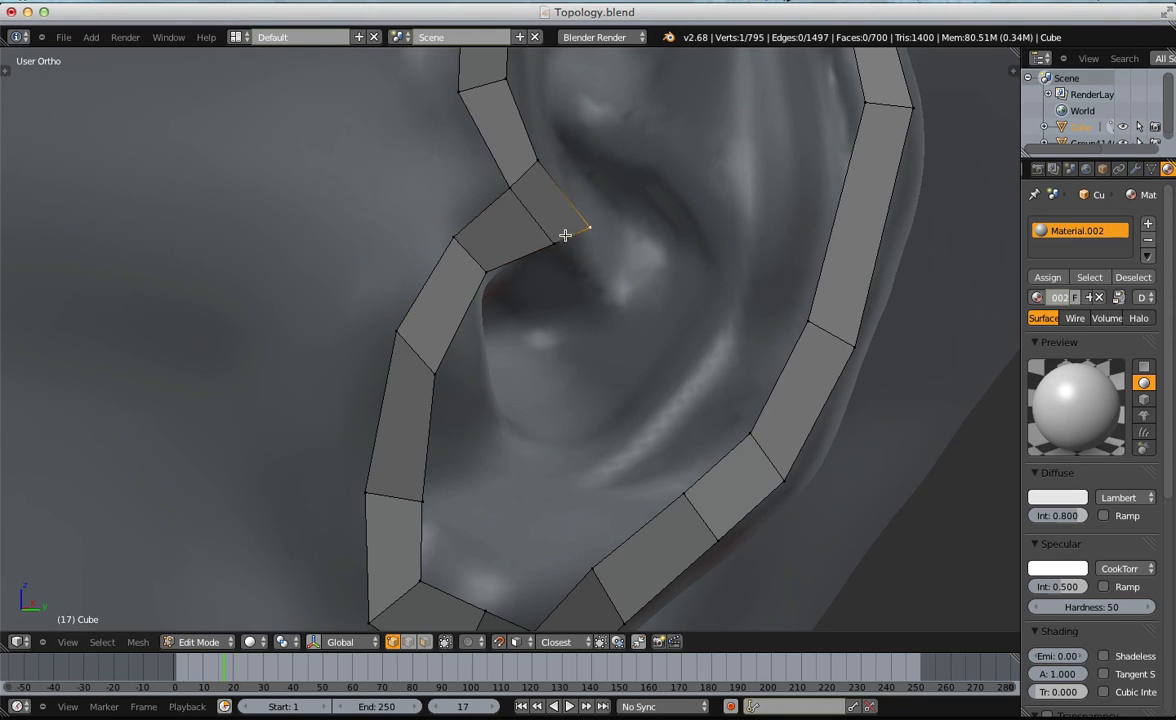
{"action": "key", "text": "g"}
{"action": "left_click", "coordinate": [577, 231]}
Extrude the strip's inner end into a short face reaching into the ear bowl.
{"action": "key", "text": "e"}
{"action": "left_click", "coordinate": [616, 266]}
{"action": "key", "text": "a"}
{"action": "scroll", "coordinate": [615, 281], "scroll_direction": "down", "scroll_amount": 6}
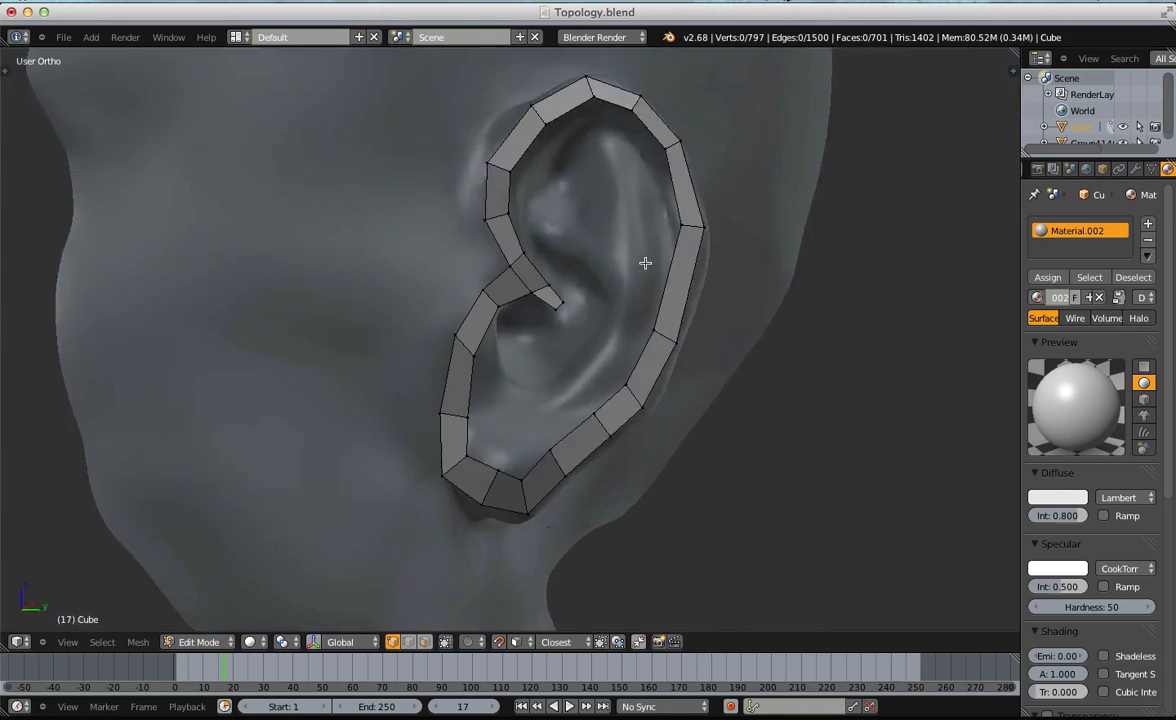
Create a separate edge inside the upper ear hollow behind the front helix, and scale and position it there.
{"action": "scroll", "coordinate": [615, 280], "scroll_direction": "up", "scroll_amount": 4}
{"action": "middle_click_drag", "start_coordinate": [615, 280], "coordinate": [722, 220]}
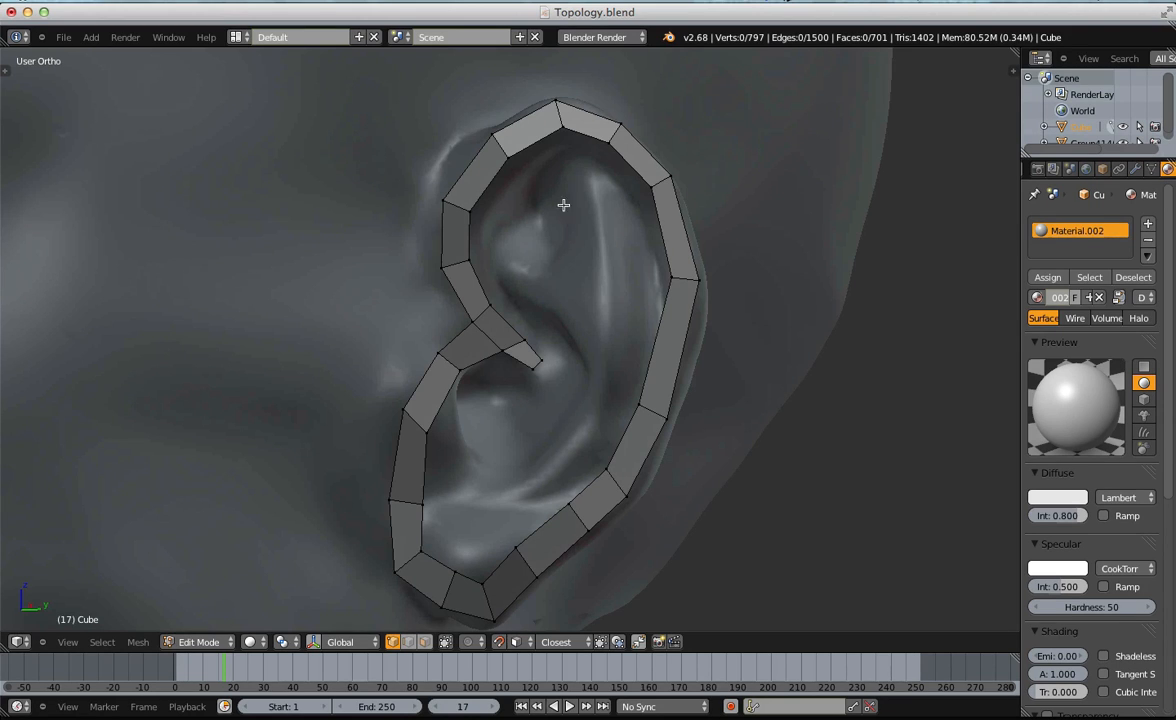
{"action": "middle_click_drag", "start_coordinate": [558, 255], "coordinate": [577, 249]}
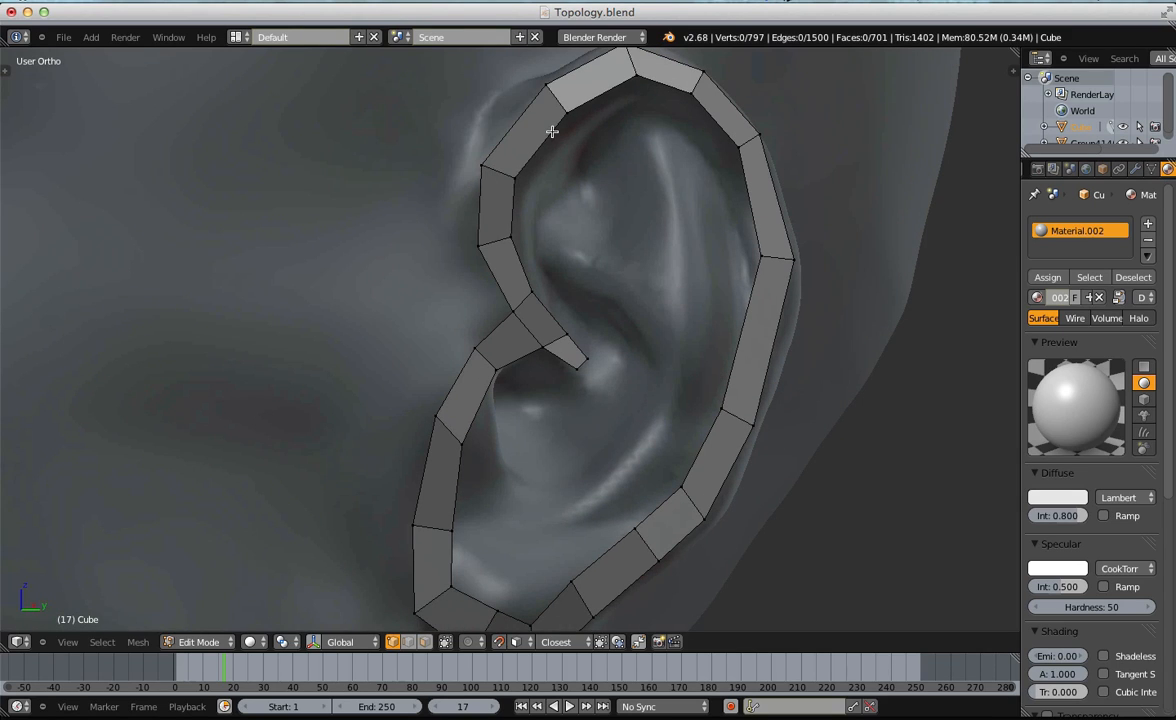
{"action": "key", "text": "e"}
{"action": "left_click", "coordinate": [590, 211]}
{"action": "key", "text": "s"}
{"action": "left_click", "coordinate": [630, 199]}
{"action": "key", "text": "g"}
{"action": "left_click", "coordinate": [595, 178]}
{"action": "middle_click_drag", "start_coordinate": [597, 208], "coordinate": [566, 178], "text": "shift"}
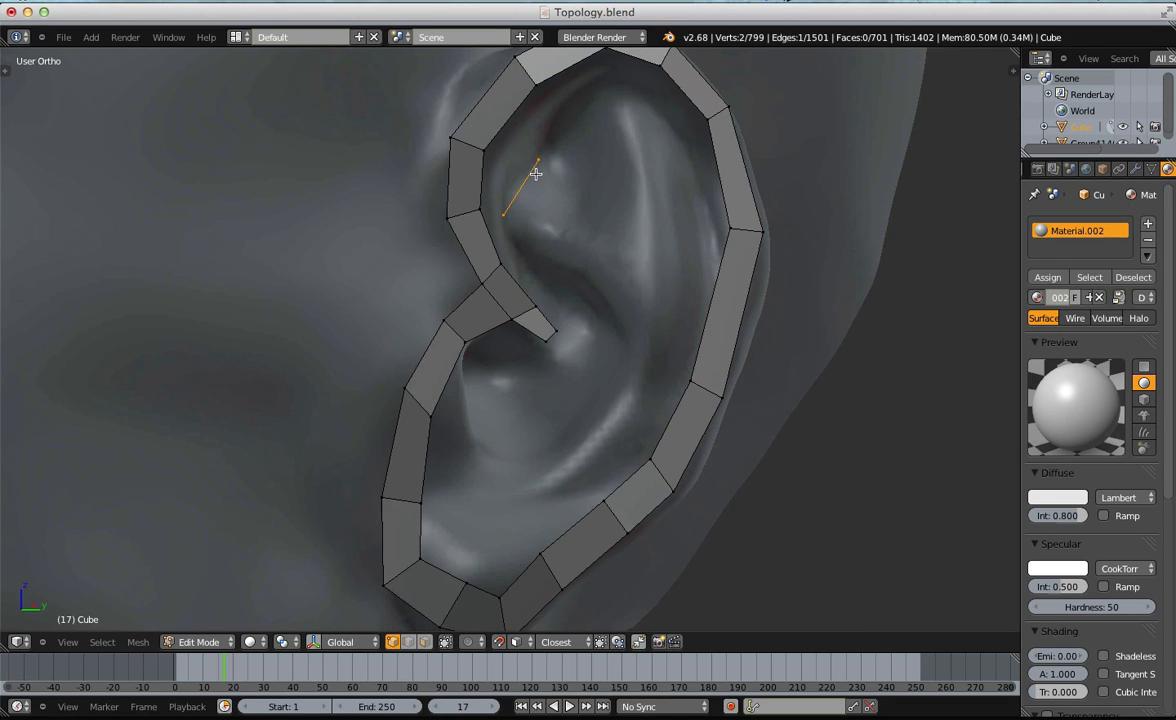
Undo the separate edge in the upper ear hollow and nudge a vertex at the junction above the ear canal.
{"action": "key", "text": "ctrl+z"}
{"action": "key", "text": "ctrl+z"}
{"action": "key", "text": "ctrl+z"}
{"action": "middle_click_drag", "start_coordinate": [517, 95], "coordinate": [412, 229], "text": "shift"}
{"action": "scroll", "coordinate": [496, 223], "scroll_direction": "up", "scroll_amount": 1}
{"action": "middle_click_drag", "start_coordinate": [349, 376], "coordinate": [415, 306], "text": "shift"}
{"action": "scroll", "coordinate": [430, 519], "scroll_direction": "up", "scroll_amount": 3}
{"action": "right_click", "coordinate": [437, 468]}
{"action": "key", "text": "g"}
{"action": "left_click", "coordinate": [430, 478]}
Extend the inner edges of the junction strip into a narrow row of quads, scaling and positioning it against the helix root.
{"action": "right_click", "coordinate": [472, 510], "text": "shift"}
{"action": "key", "text": "shift+d"}
{"action": "left_click", "coordinate": [478, 491]}
{"action": "key", "text": "ctrl+z"}
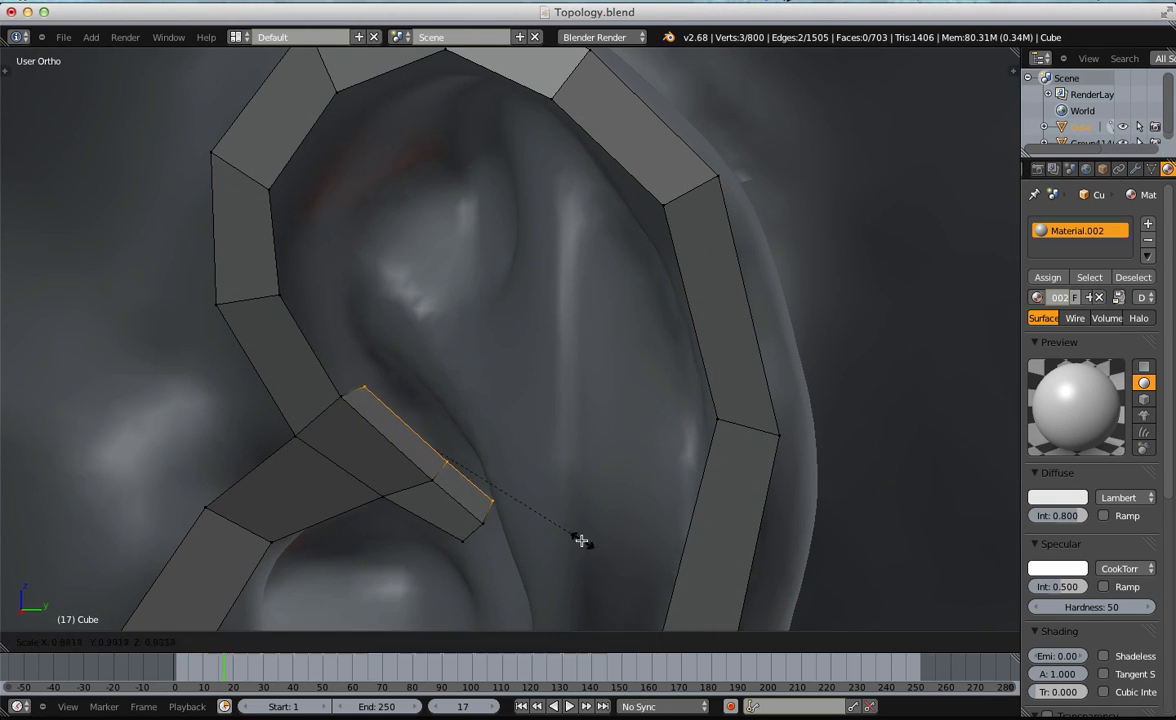
{"action": "left_click", "coordinate": [489, 493]}
{"action": "key", "text": "g"}
{"action": "left_click", "coordinate": [361, 386]}
Fill two quads up the inner side of the front helix strip and position their inner vertices in the hollow.
{"action": "right_click", "coordinate": [343, 394]}
{"action": "key", "text": "f"}
{"action": "key", "text": "g"}
{"action": "left_click", "coordinate": [300, 270]}
{"action": "key", "text": "a"}
{"action": "right_click", "coordinate": [284, 293]}
{"action": "key", "text": "f"}
{"action": "key", "text": "g"}
{"action": "left_click", "coordinate": [318, 257]}
{"action": "middle_click_drag", "start_coordinate": [318, 257], "coordinate": [405, 345]}
Continue the inner row with two quads around the upper front helix and place the end vertex on the sculpt.
{"action": "key", "text": "f"}
{"action": "key", "text": "g"}
{"action": "left_click", "coordinate": [366, 205]}
{"action": "right_click", "coordinate": [325, 145]}
{"action": "key", "text": "f"}
{"action": "middle_click_drag", "start_coordinate": [480, 131], "coordinate": [654, 134]}
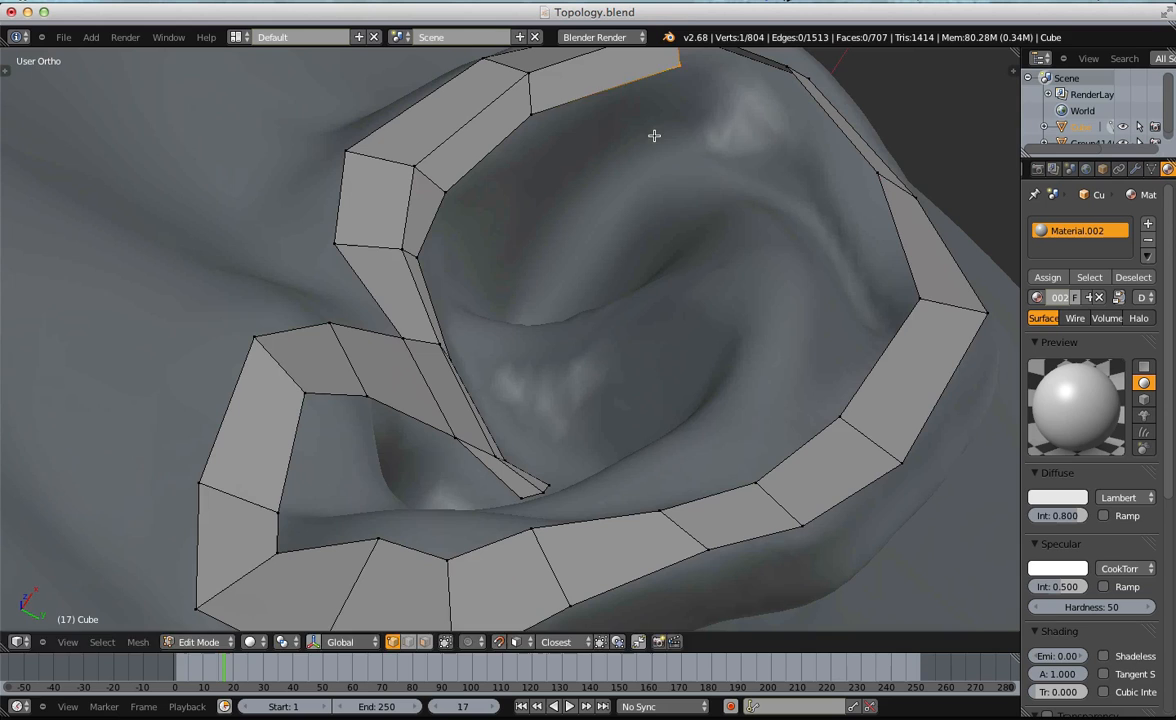
{"action": "key", "text": "g"}
{"action": "left_click", "coordinate": [570, 171]}
Reposition an inner vertex of the new row on the upper front helix to follow the sculpted hollow.
{"action": "middle_click_drag", "start_coordinate": [570, 171], "coordinate": [465, 240]}
{"action": "right_click", "coordinate": [330, 314]}
{"action": "key", "text": "g"}
{"action": "left_click", "coordinate": [438, 285]}
{"action": "middle_click_drag", "start_coordinate": [438, 285], "coordinate": [378, 390]}
{"action": "key", "text": "g"}
{"action": "key", "text": "a"}
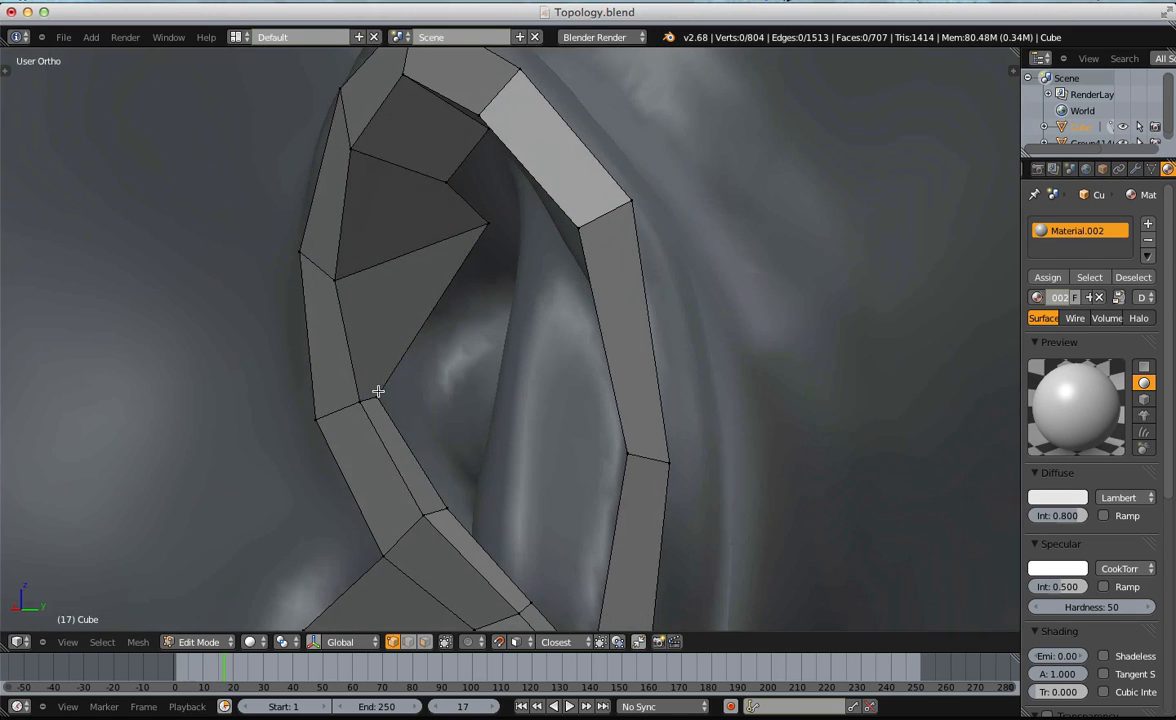
Move the lower inner vertex of the front helix row into the hollow and pull the vertex above it back toward the helix.
{"action": "right_click", "coordinate": [378, 390]}
{"action": "key", "text": "shift+v"}
{"action": "left_click", "coordinate": [436, 362]}
{"action": "key", "text": "g"}
{"action": "left_click", "coordinate": [480, 376]}
{"action": "right_click", "coordinate": [498, 242]}
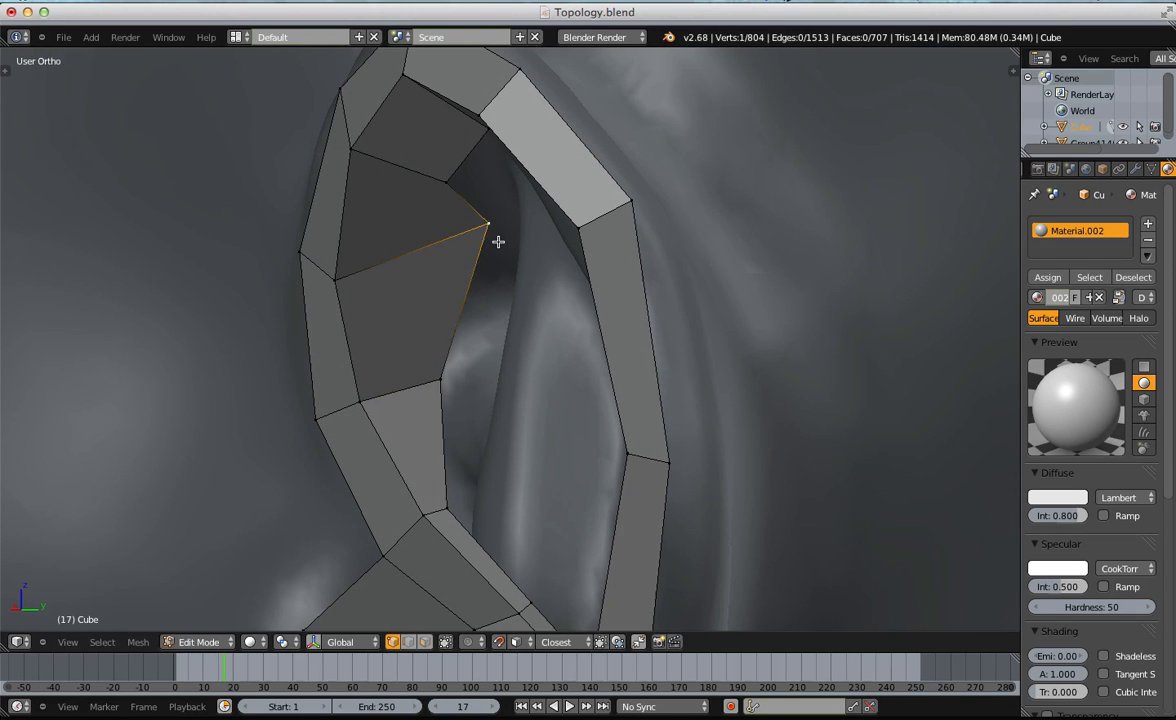
{"action": "key", "text": "g"}
{"action": "left_click", "coordinate": [430, 273]}
{"action": "key", "text": "a"}
Fill a quad inside the top of the helix and adjust the corner vertices at its rear end.
{"action": "middle_click_drag", "start_coordinate": [430, 273], "coordinate": [634, 266]}
{"action": "right_click", "coordinate": [687, 153]}
{"action": "key", "text": "f"}
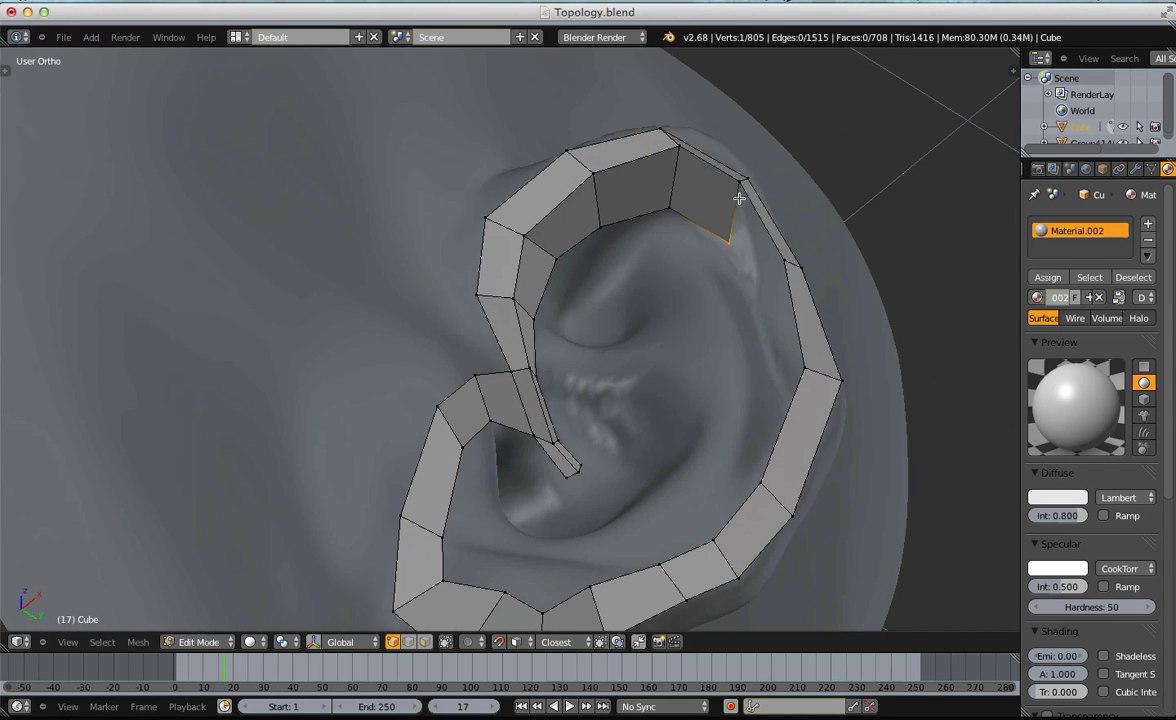
{"action": "key", "text": "g"}
{"action": "left_click", "coordinate": [745, 218]}
{"action": "key", "text": "a"}
{"action": "right_click", "coordinate": [743, 190]}
{"action": "key", "text": "g"}
{"action": "left_click", "coordinate": [738, 192]}
{"action": "key", "text": "a"}
Fill two more quads along the inner side of the helix, from its top down the upper back rim.
{"action": "right_click", "coordinate": [667, 143]}
{"action": "middle_click_drag", "start_coordinate": [667, 143], "coordinate": [630, 310]}
{"action": "key", "text": "f"}
{"action": "key", "text": "a"}
{"action": "right_click", "coordinate": [647, 250]}
{"action": "middle_click_drag", "start_coordinate": [697, 325], "coordinate": [594, 253], "text": "shift"}
{"action": "key", "text": "f"}
{"action": "key", "text": "a"}
{"action": "middle_click_drag", "start_coordinate": [554, 360], "coordinate": [573, 216]}
{"action": "scroll", "coordinate": [538, 283], "scroll_direction": "up", "scroll_amount": 1}
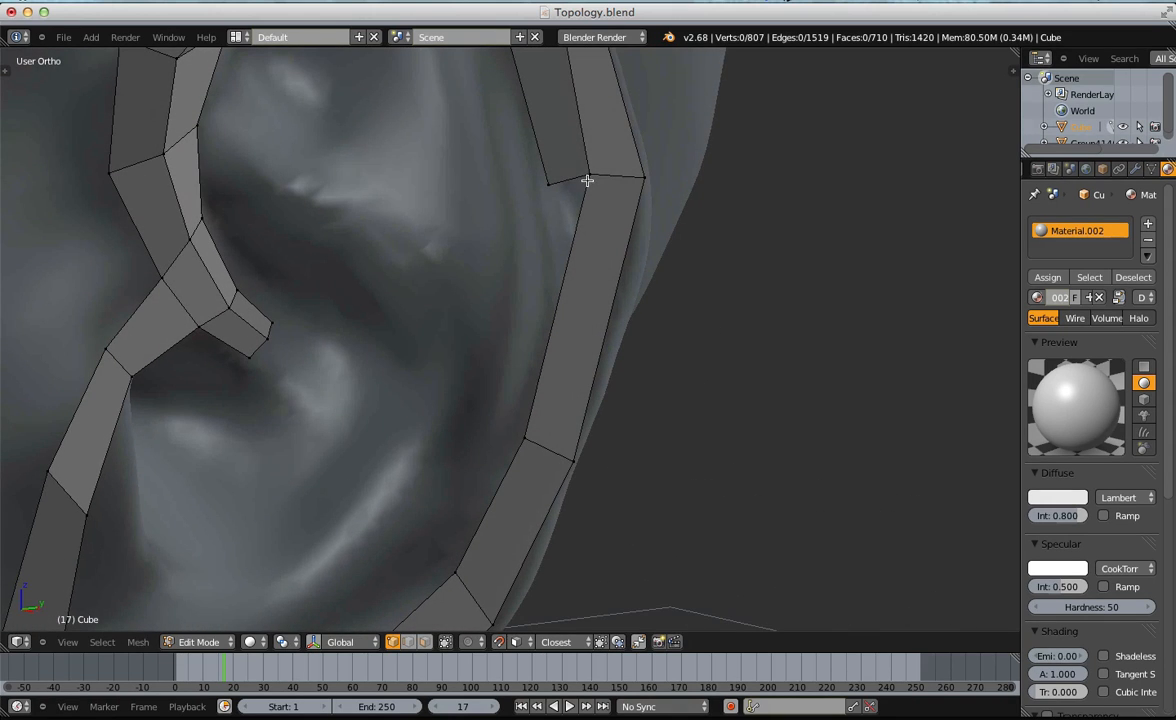
Fill a quad down the middle of the back helix and pull its free corner inward from the strip.
{"action": "key", "text": "f"}
{"action": "key", "text": "g"}
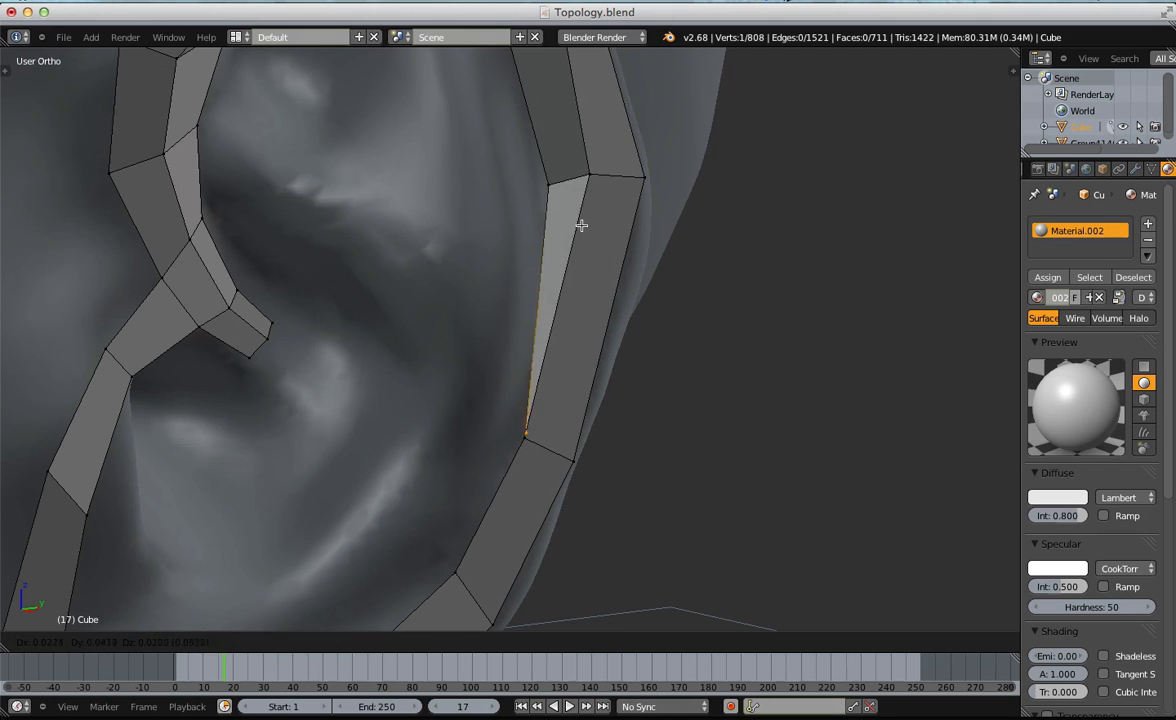
{"action": "left_click", "coordinate": [568, 230]}
{"action": "middle_click_drag", "start_coordinate": [489, 309], "coordinate": [630, 276]}
{"action": "key", "text": "g"}
{"action": "left_click", "coordinate": [506, 383]}
{"action": "key", "text": "a"}
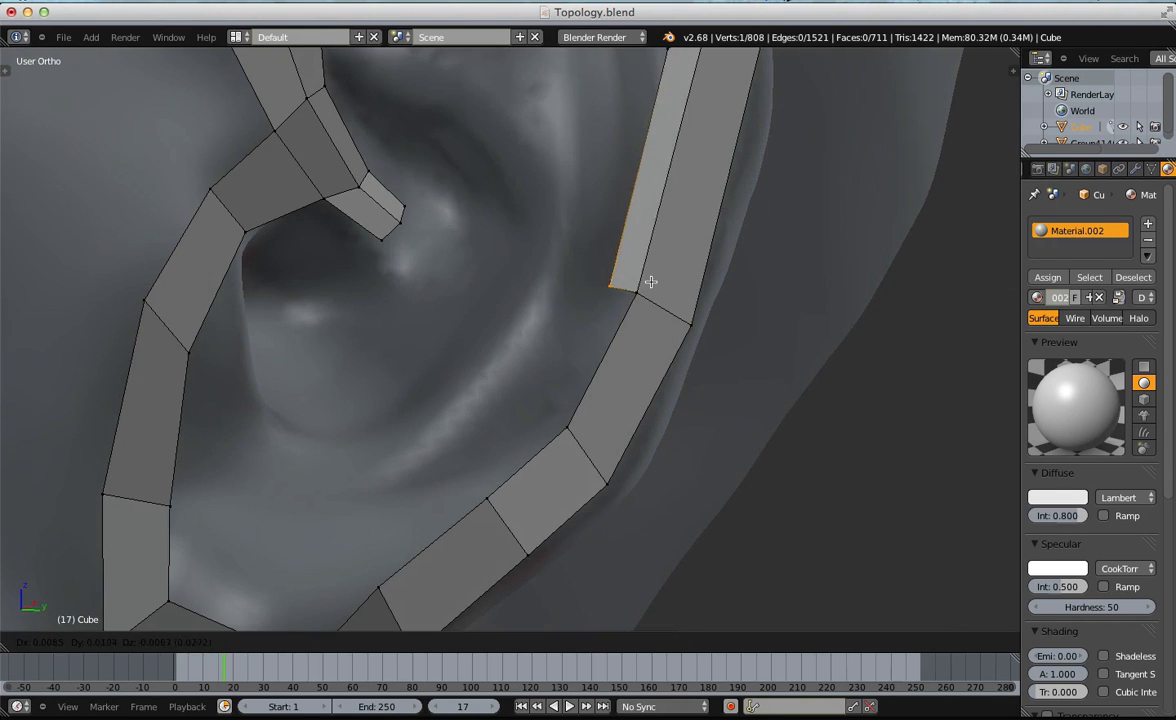
Fill two quads inside the lower back helix and position their free corners parallel to the outer strip.
{"action": "right_click", "coordinate": [640, 293]}
{"action": "key", "text": "f"}
{"action": "middle_click_drag", "start_coordinate": [552, 425], "coordinate": [635, 307], "text": "shift"}
{"action": "key", "text": "g"}
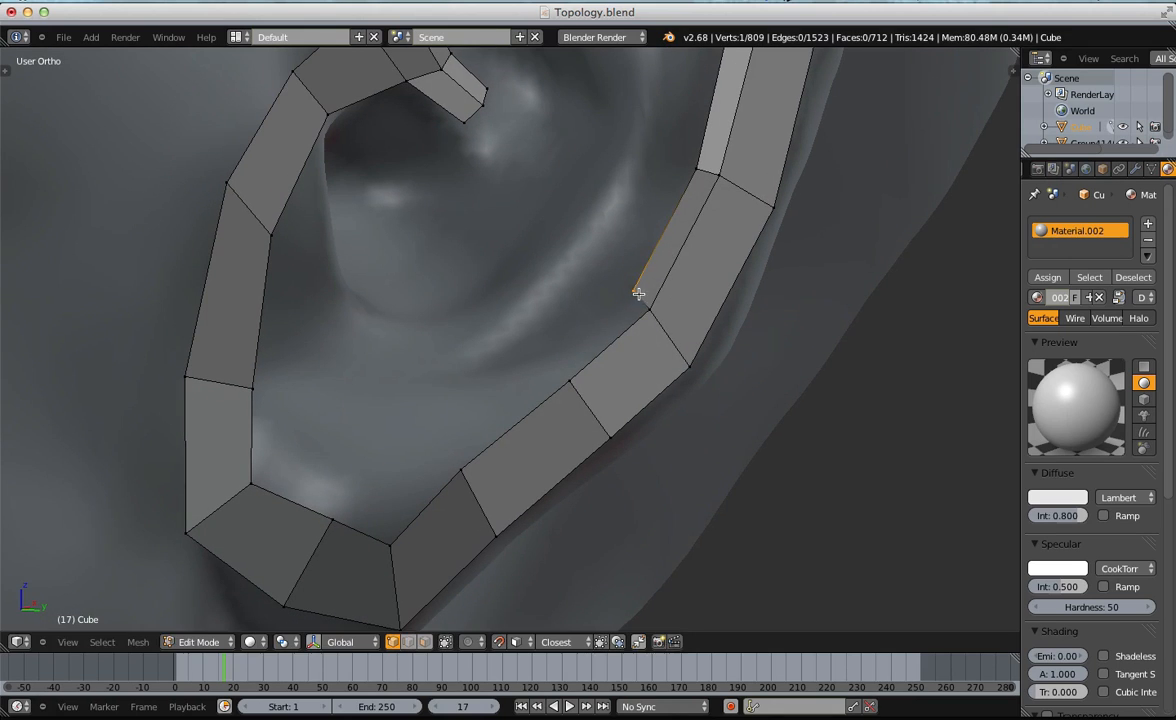
{"action": "left_click", "coordinate": [644, 297]}
{"action": "right_click", "coordinate": [644, 317]}
{"action": "key", "text": "f"}
{"action": "key", "text": "g"}
{"action": "left_click", "coordinate": [590, 331]}
Fill two more quads toward the earlobe, widening the inner row as it approaches the lobe.
{"action": "key", "text": "f"}
{"action": "key", "text": "g"}
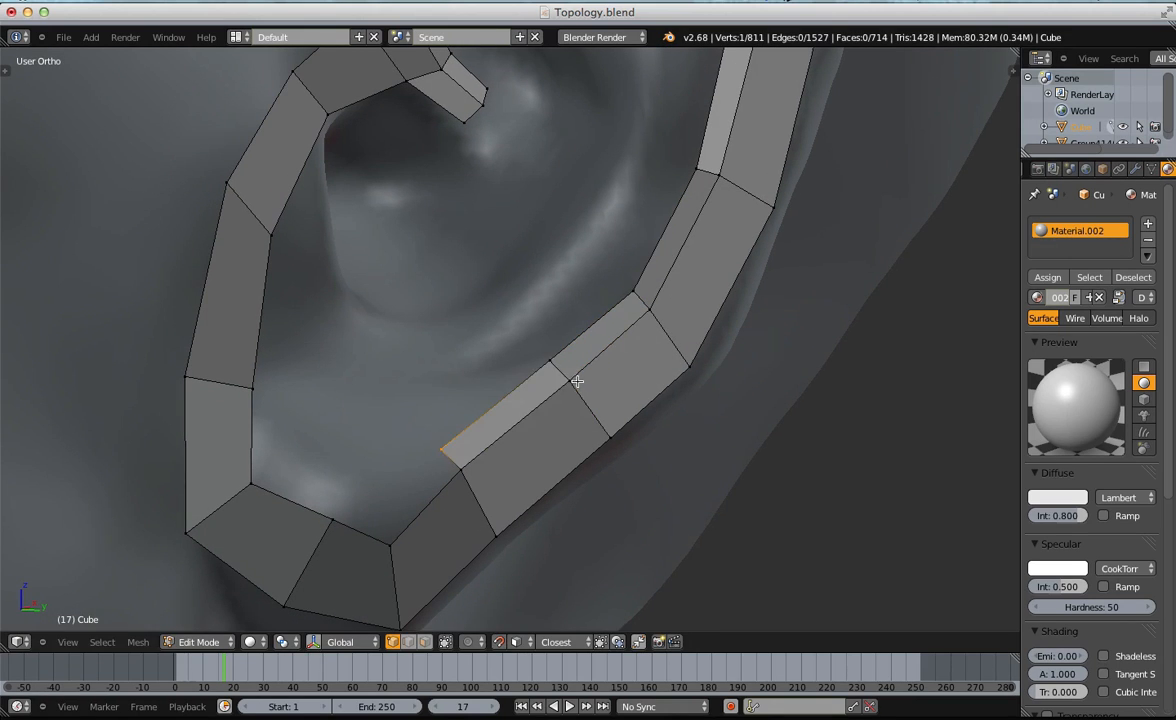
{"action": "left_click", "coordinate": [414, 372]}
{"action": "middle_click_drag", "start_coordinate": [415, 428], "coordinate": [494, 370], "text": "shift"}
{"action": "right_click", "coordinate": [538, 398]}
{"action": "key", "text": "f"}
{"action": "key", "text": "g"}
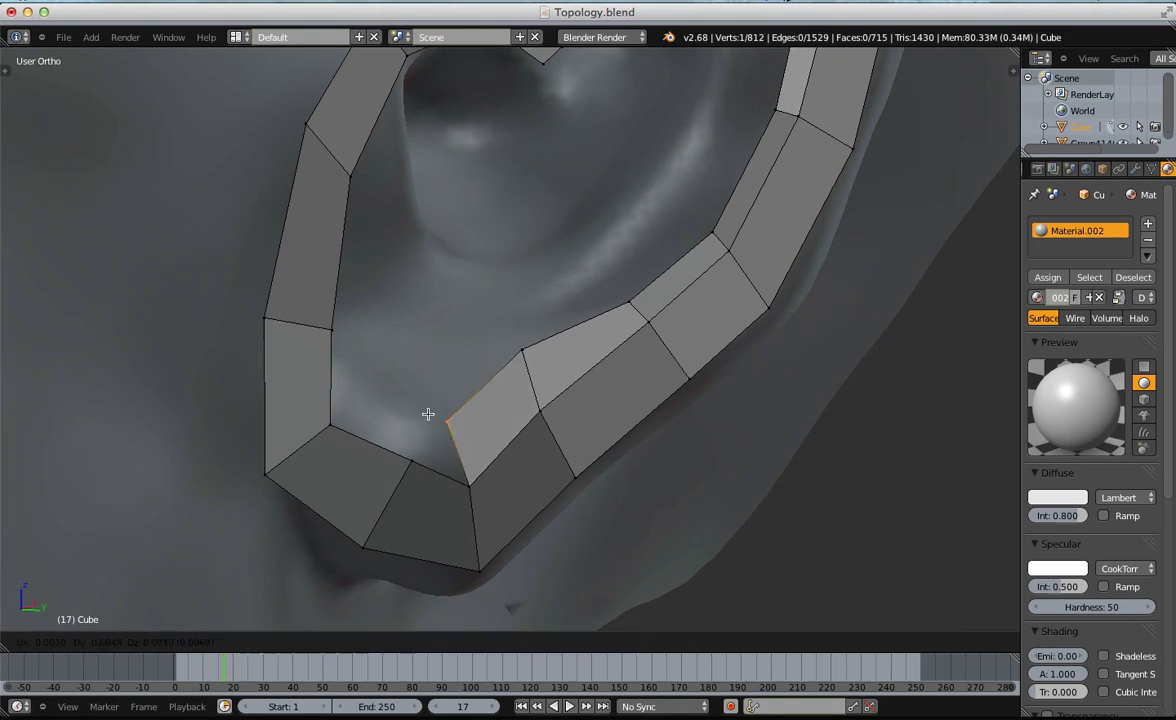
{"action": "left_click", "coordinate": [454, 381]}
Fill a quad above the bottom of the earlobe and even out the vertices of the edge behind it.
{"action": "right_click", "coordinate": [469, 484]}
{"action": "key", "text": "f"}
{"action": "key", "text": "g"}
{"action": "left_click", "coordinate": [440, 418]}
{"action": "right_click", "coordinate": [521, 350]}
{"action": "key", "text": "g"}
{"action": "left_click", "coordinate": [525, 364]}
{"action": "right_click", "coordinate": [542, 418]}
{"action": "key", "text": "g"}
{"action": "left_click", "coordinate": [556, 447]}
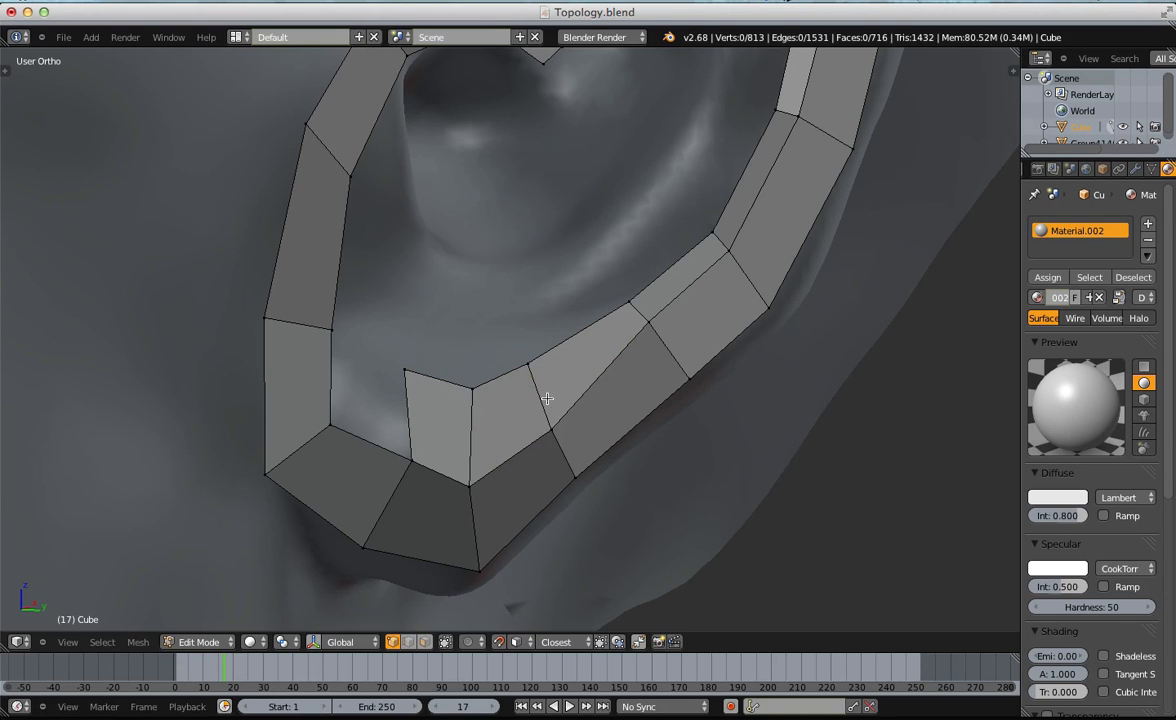
{"action": "right_click", "coordinate": [413, 458]}
{"action": "key", "text": "f"}
{"action": "key", "text": "ctrl+z"}
Fill the next quad around the front of the earlobe and smooth the inner row's upper vertices into an even curve.
{"action": "right_click", "coordinate": [402, 368]}
{"action": "key", "text": "g"}
{"action": "left_click", "coordinate": [417, 379]}
{"action": "key", "text": "a"}
{"action": "right_click", "coordinate": [409, 456]}
{"action": "key", "text": "f"}
{"action": "key", "text": "g"}
{"action": "left_click", "coordinate": [431, 385]}
{"action": "key", "text": "g"}
{"action": "left_click", "coordinate": [476, 407]}
{"action": "right_click", "coordinate": [530, 366]}
{"action": "key", "text": "g"}
{"action": "left_click", "coordinate": [542, 377]}
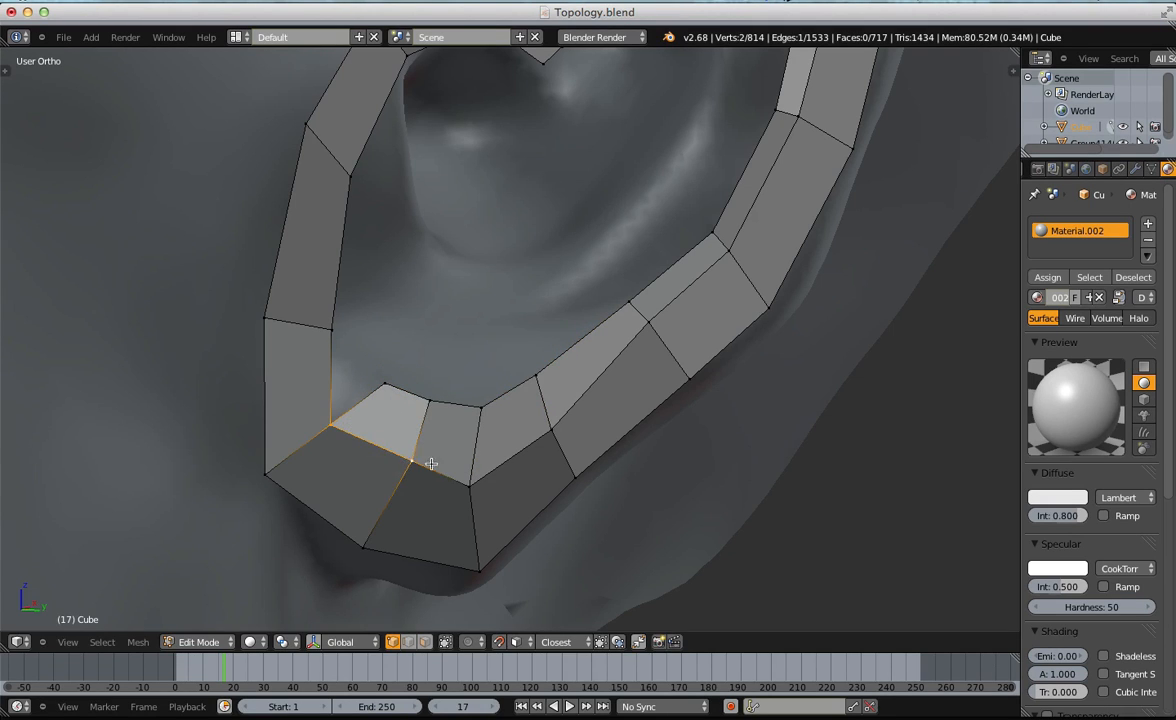
Space out the middle and outer vertices of the earlobe strips and shift those behind the lobe outward.
{"action": "key", "text": "g"}
{"action": "left_click", "coordinate": [452, 486]}
{"action": "right_click", "coordinate": [410, 480]}
{"action": "key", "text": "g"}
{"action": "left_click", "coordinate": [399, 503]}
{"action": "right_click", "coordinate": [467, 492]}
{"action": "key", "text": "g"}
{"action": "left_click", "coordinate": [480, 488]}
{"action": "right_click", "coordinate": [560, 430]}
{"action": "key", "text": "g"}
{"action": "left_click", "coordinate": [580, 428]}
{"action": "right_click", "coordinate": [660, 326]}
{"action": "key", "text": "g"}
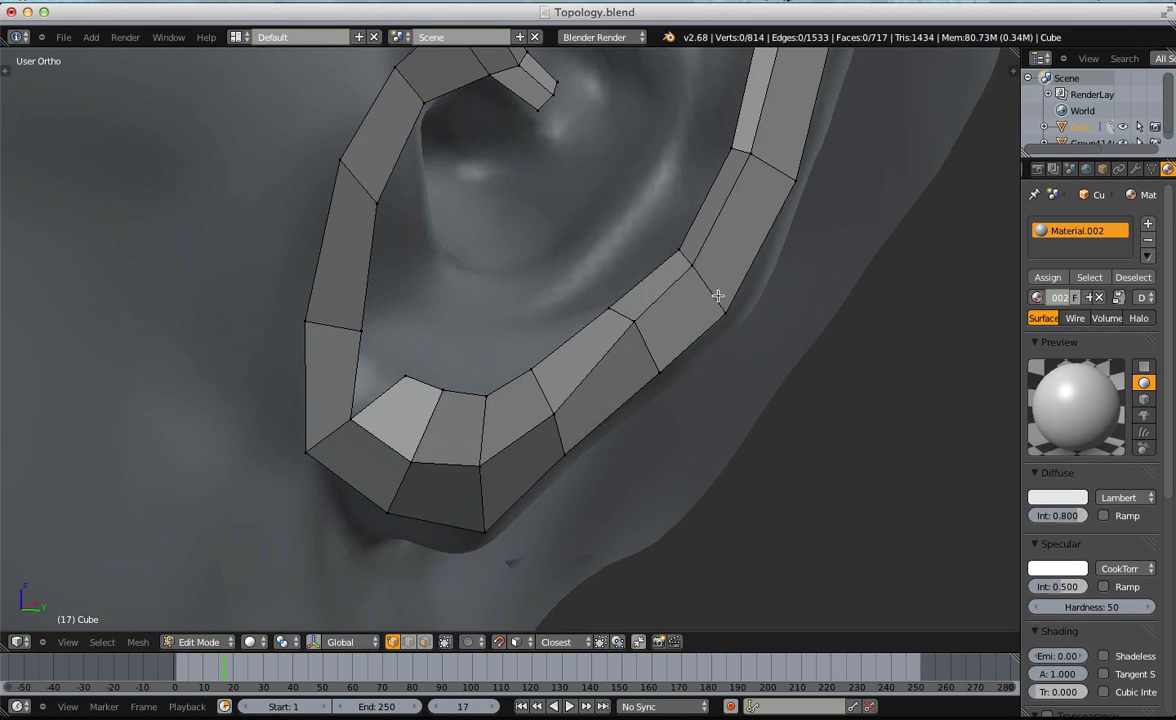
Nudge the outer and middle vertices of the lower back helix strips so the quads follow the sculpted rim.
{"action": "right_click", "coordinate": [736, 305]}
{"action": "key", "text": "g"}
{"action": "left_click", "coordinate": [743, 306]}
{"action": "right_click", "coordinate": [698, 273]}
{"action": "key", "text": "g"}
{"action": "left_click", "coordinate": [708, 278]}
{"action": "right_click", "coordinate": [644, 320]}
{"action": "key", "text": "g"}
{"action": "left_click", "coordinate": [648, 329]}
Fill two quads from the front of the earlobe up toward the tragus and position their inner corners.
{"action": "middle_click_drag", "start_coordinate": [398, 284], "coordinate": [485, 322], "text": "shift"}
{"action": "right_click", "coordinate": [434, 440]}
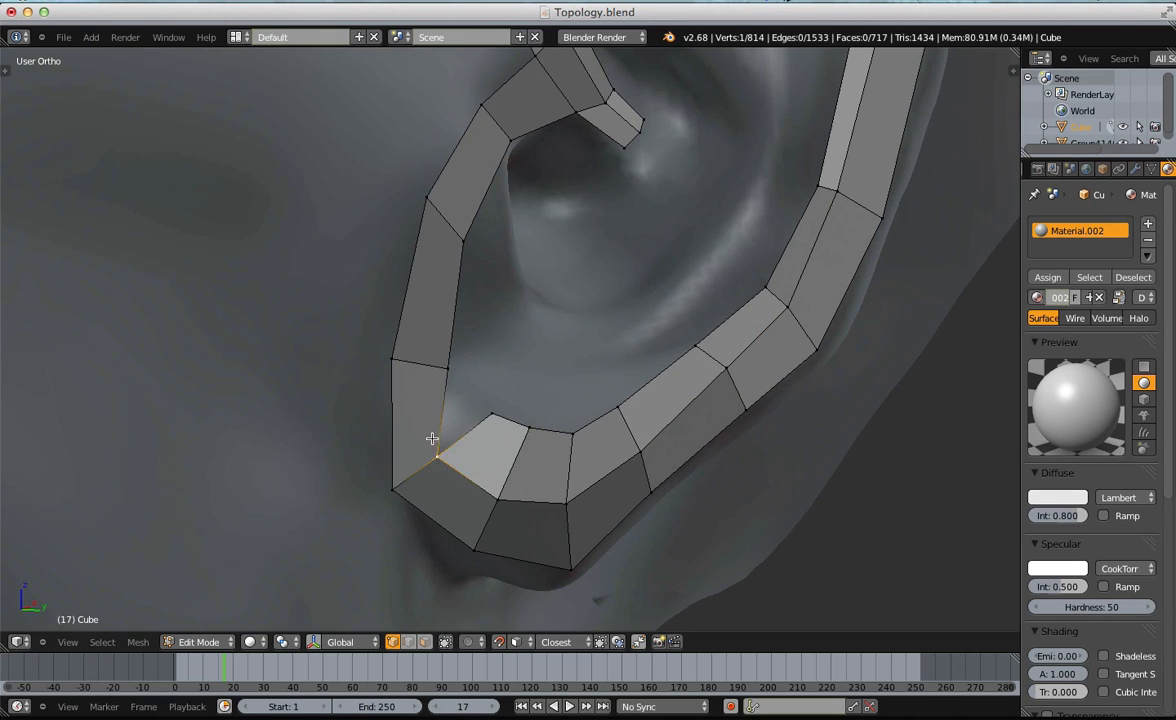
{"action": "key", "text": "f"}
{"action": "key", "text": "g"}
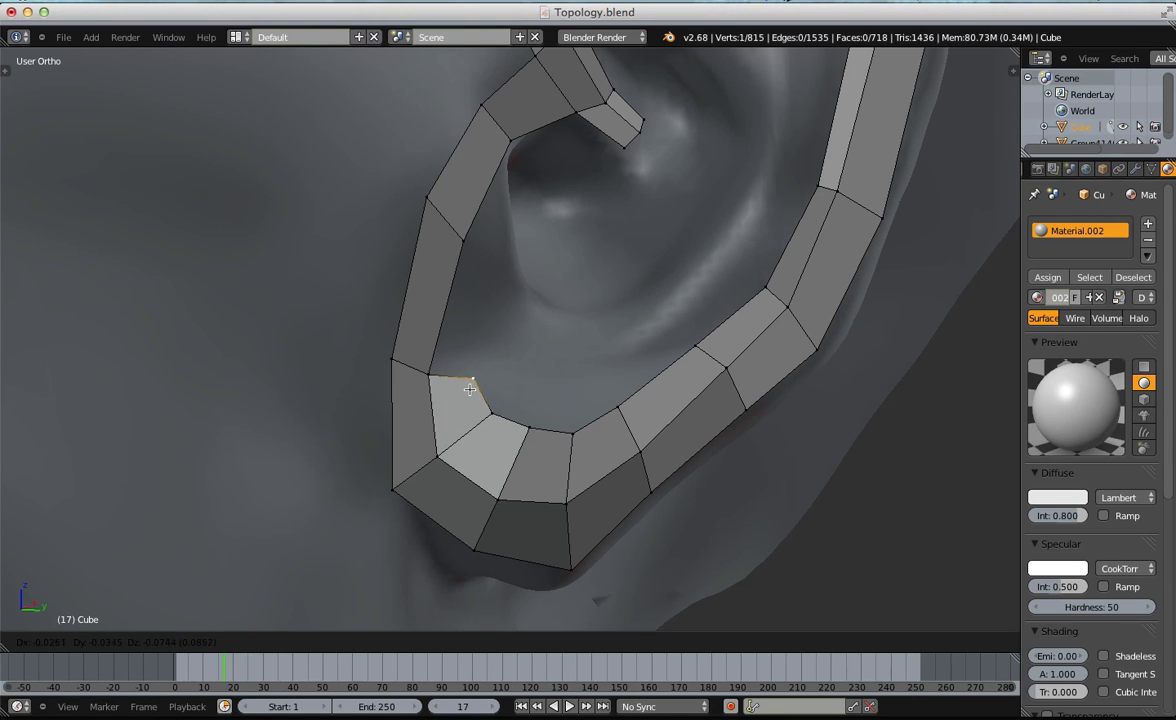
{"action": "left_click", "coordinate": [469, 389]}
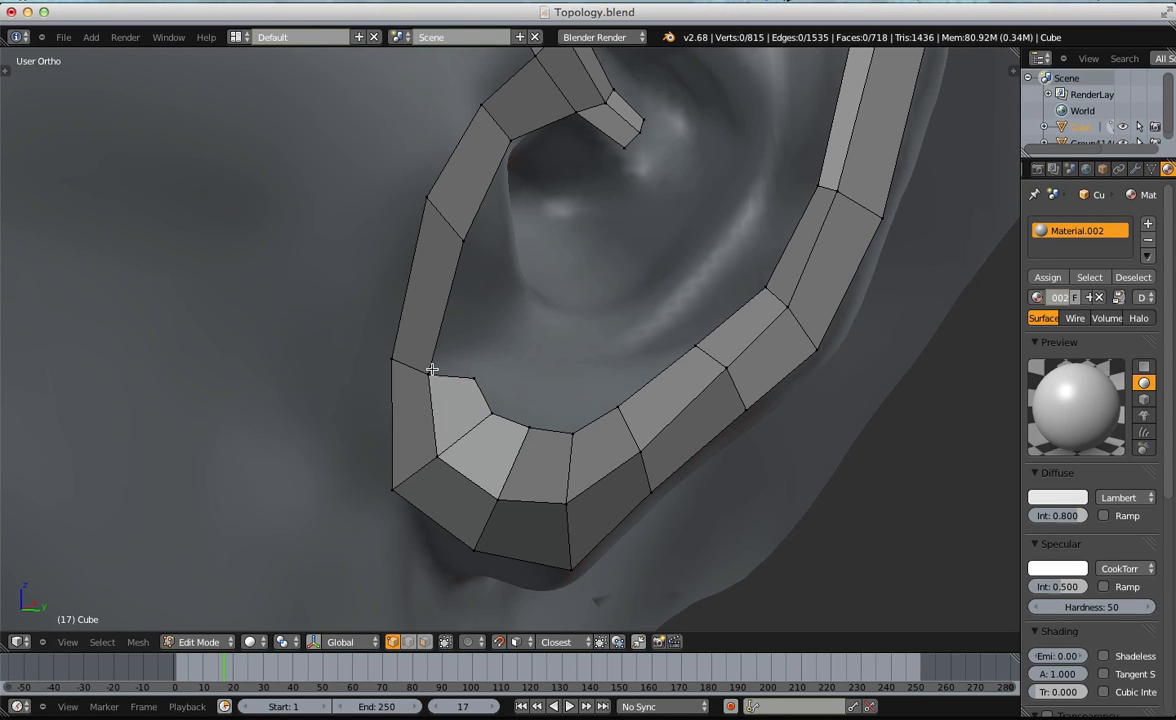
{"action": "key", "text": "f"}
{"action": "key", "text": "g"}
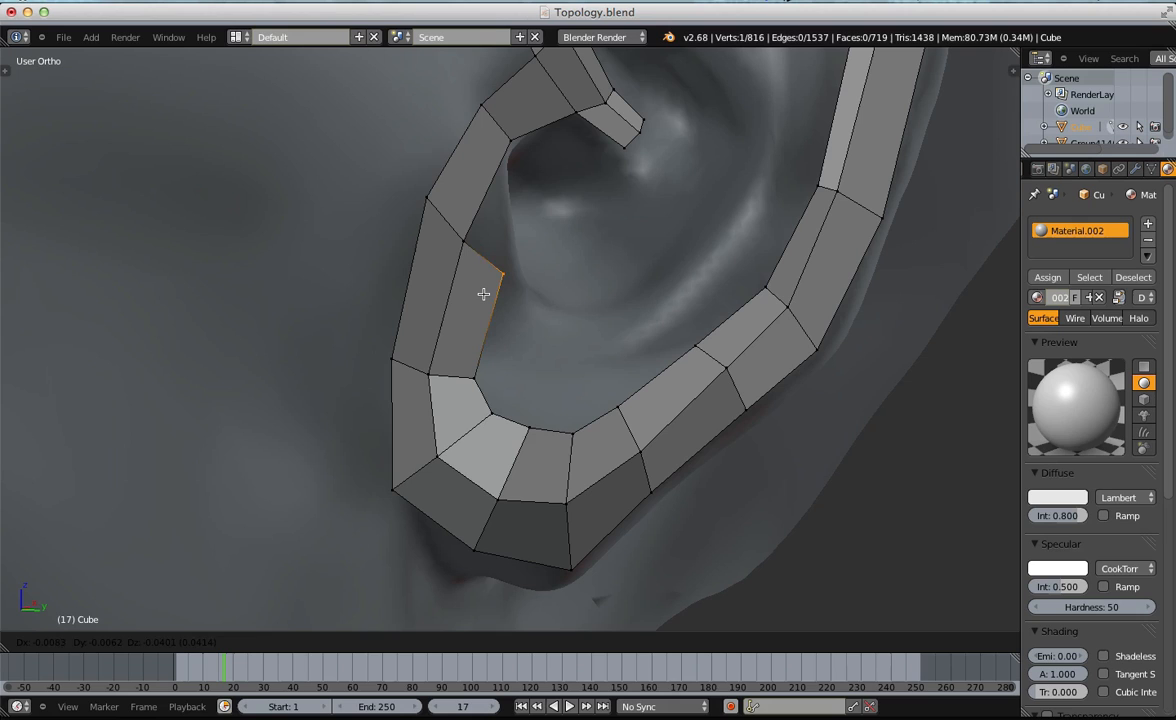
{"action": "left_click", "coordinate": [485, 295]}
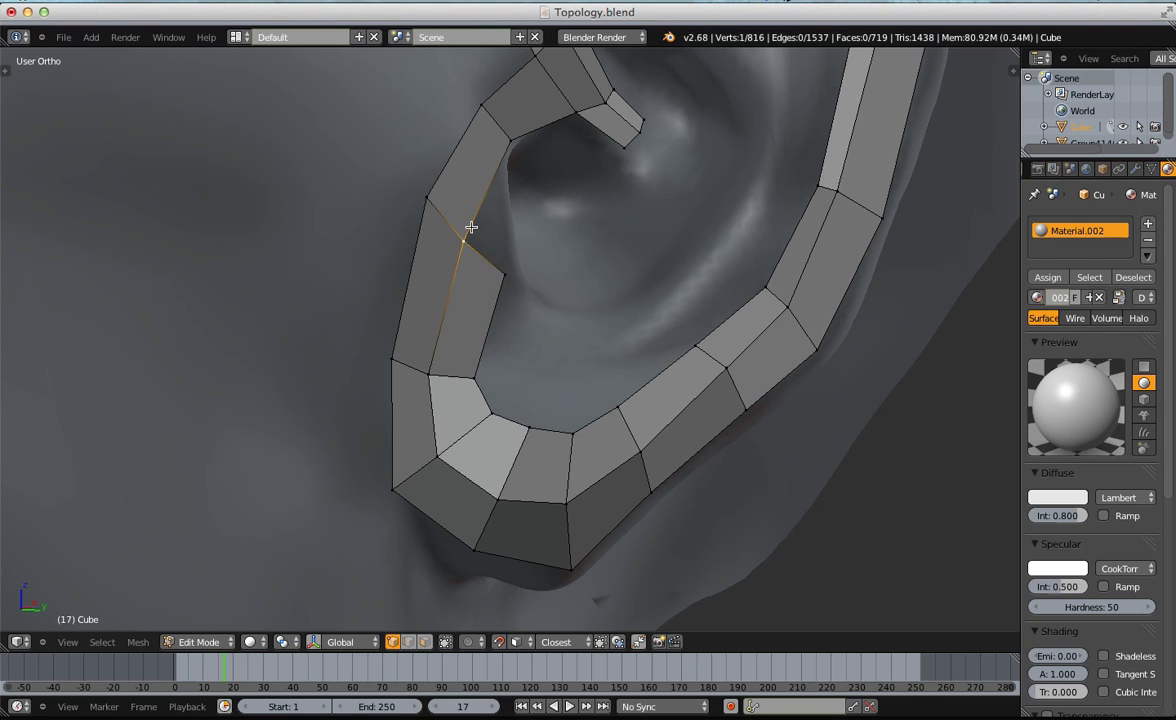
Delete the quad at the front of the ear between the tragus and the upper end of the earlobe strips.
{"action": "key", "text": "ctrl+Tab"}
{"action": "left_click", "coordinate": [467, 282]}
{"action": "key", "text": "c"}
{"action": "left_click", "coordinate": [473, 191]}
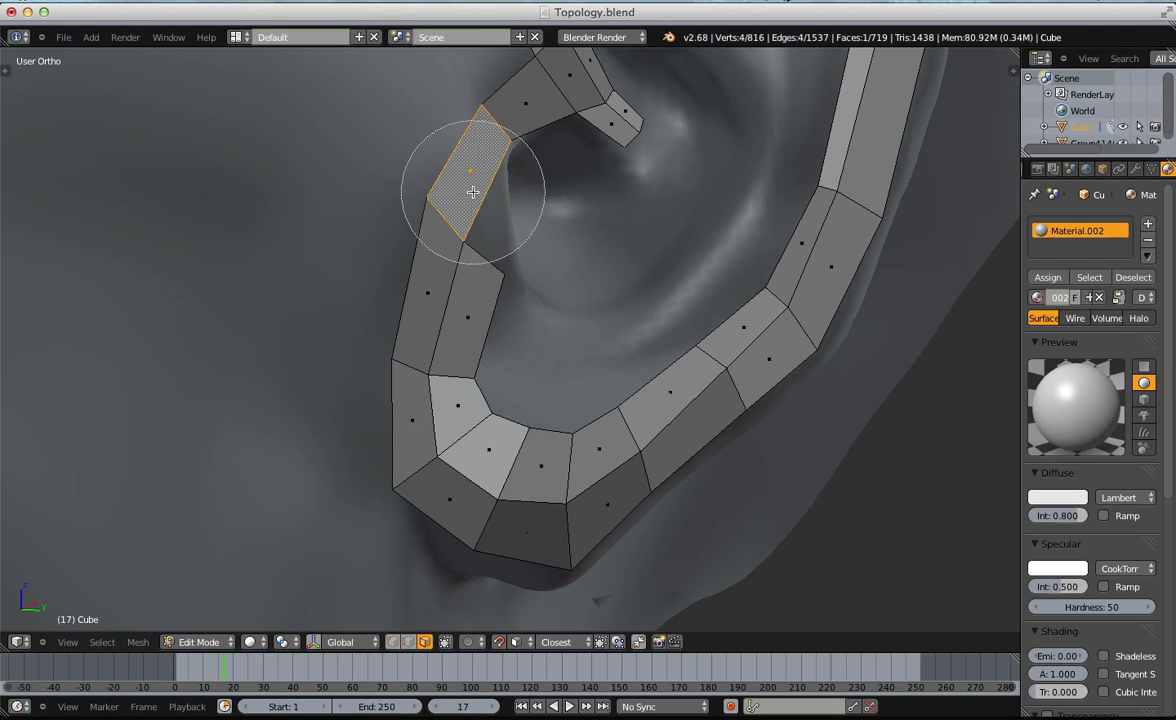
{"action": "right_click", "coordinate": [473, 191]}
{"action": "key", "text": "x"}
{"action": "left_click", "coordinate": [470, 224]}
Extrude the upper edge of the inner front strip twice and rotate the end to bend the strip around the tragus.
{"action": "key", "text": "ctrl+Tab"}
{"action": "left_click", "coordinate": [477, 227]}
{"action": "right_click", "coordinate": [481, 251]}
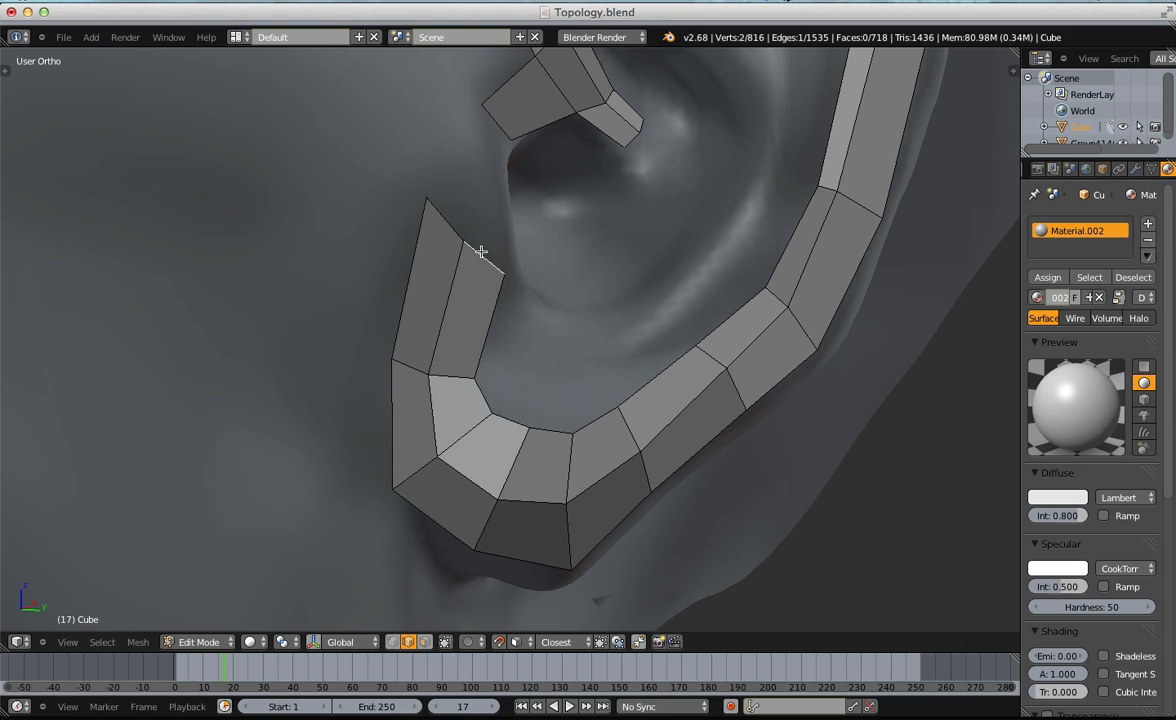
{"action": "key", "text": "e"}
{"action": "left_click", "coordinate": [515, 172]}
{"action": "key", "text": "e"}
{"action": "left_click", "coordinate": [520, 184]}
{"action": "key", "text": "r"}
{"action": "left_click", "coordinate": [543, 155]}
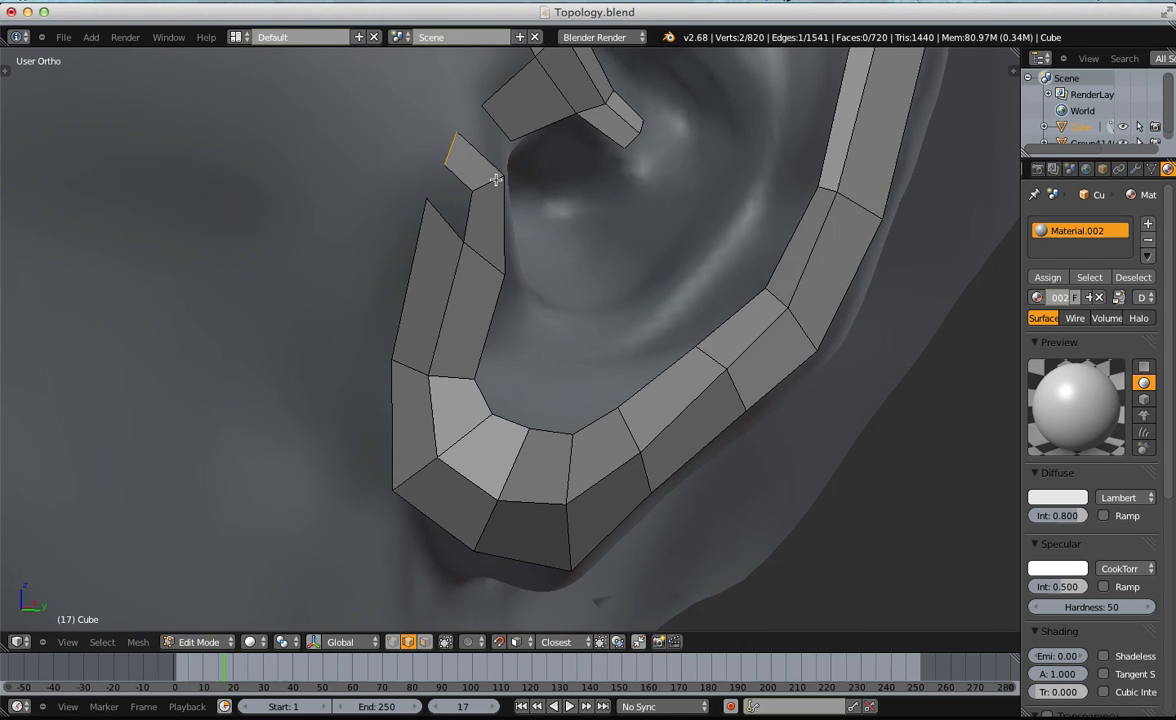
Fill the gap beside the outer front strip and bridge the extruded end to the strip above the tragus.
{"action": "middle_click_drag", "start_coordinate": [491, 178], "coordinate": [585, 288], "text": "shift"}
{"action": "key", "text": "e"}
{"action": "key", "text": "Escape"}
{"action": "key", "text": "ctrl+z"}
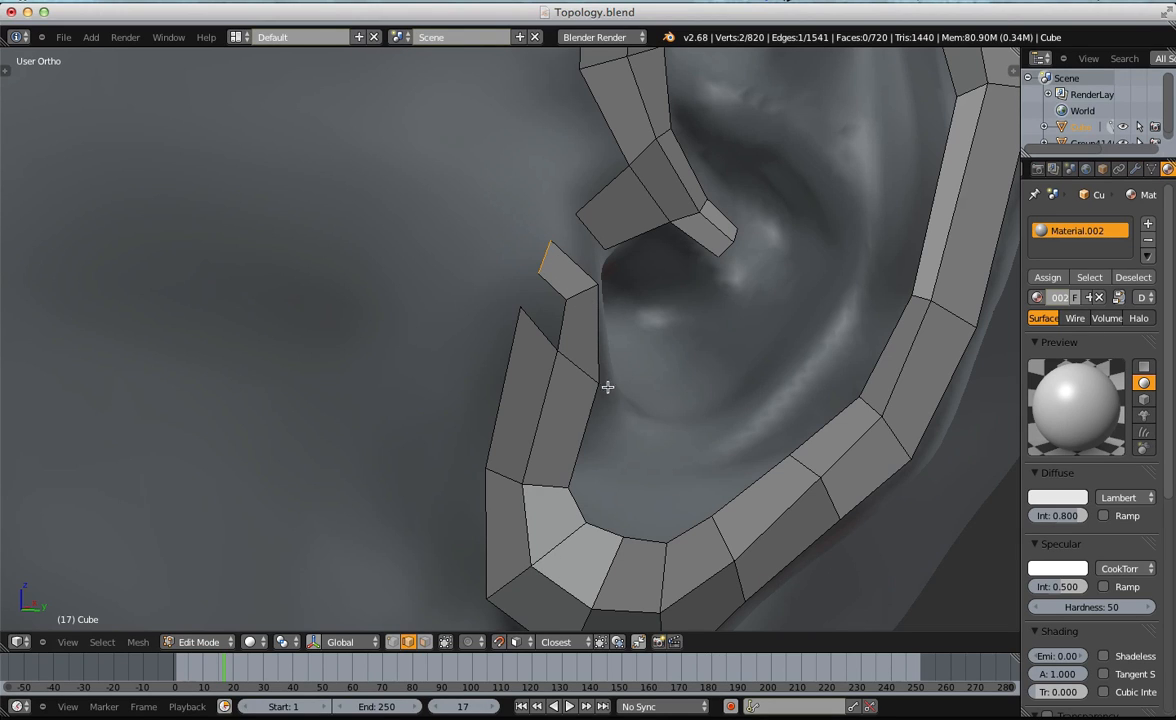
{"action": "key", "text": "f"}
{"action": "key", "text": "a"}
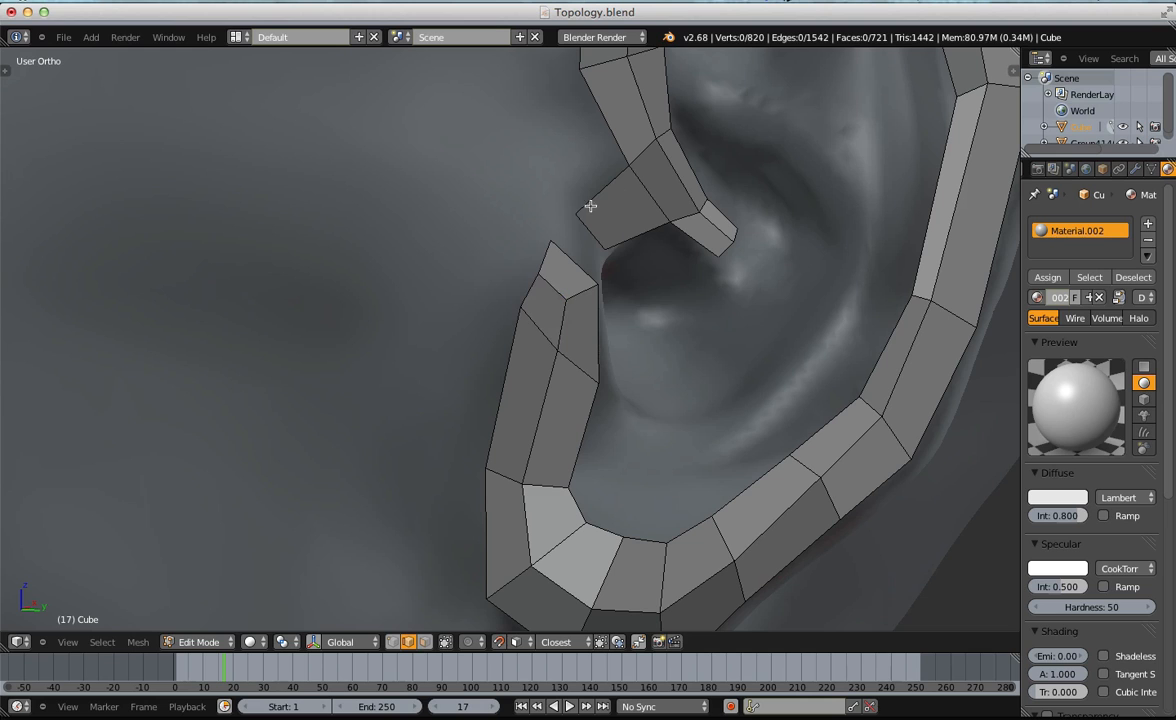
{"action": "right_click", "coordinate": [577, 264], "text": "shift"}
{"action": "key", "text": "f"}
{"action": "key", "text": "a"}
Select the inner face loop around the ear to examine its flow, and clear the selection.
{"action": "scroll", "coordinate": [620, 252], "scroll_direction": "down", "scroll_amount": 4}
{"action": "mouse_move", "coordinate": [591, 342]}
{"action": "middle_mouse_down", "text": "shift"}
{"action": "mouse_move", "coordinate": [566, 264]}
{"action": "mouse_move", "coordinate": [580, 339]}
{"action": "middle_mouse_up", "text": "shift"}
{"action": "key", "text": "ctrl+Tab"}
{"action": "left_click", "coordinate": [518, 340]}
{"action": "right_click", "coordinate": [519, 247], "text": "alt"}
{"action": "scroll", "coordinate": [586, 277], "scroll_direction": "down", "scroll_amount": 2}
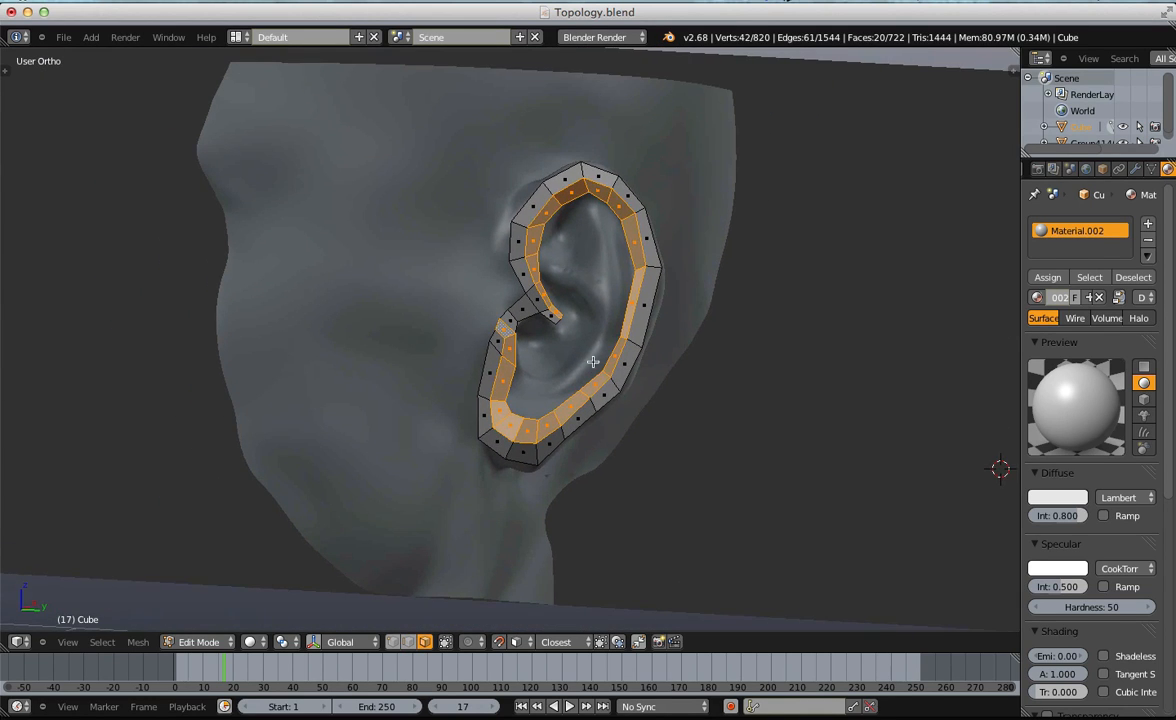
{"action": "scroll", "coordinate": [452, 336], "scroll_direction": "up", "scroll_amount": 4}
{"action": "key", "text": "a"}
{"action": "key", "text": "ctrl+Tab"}
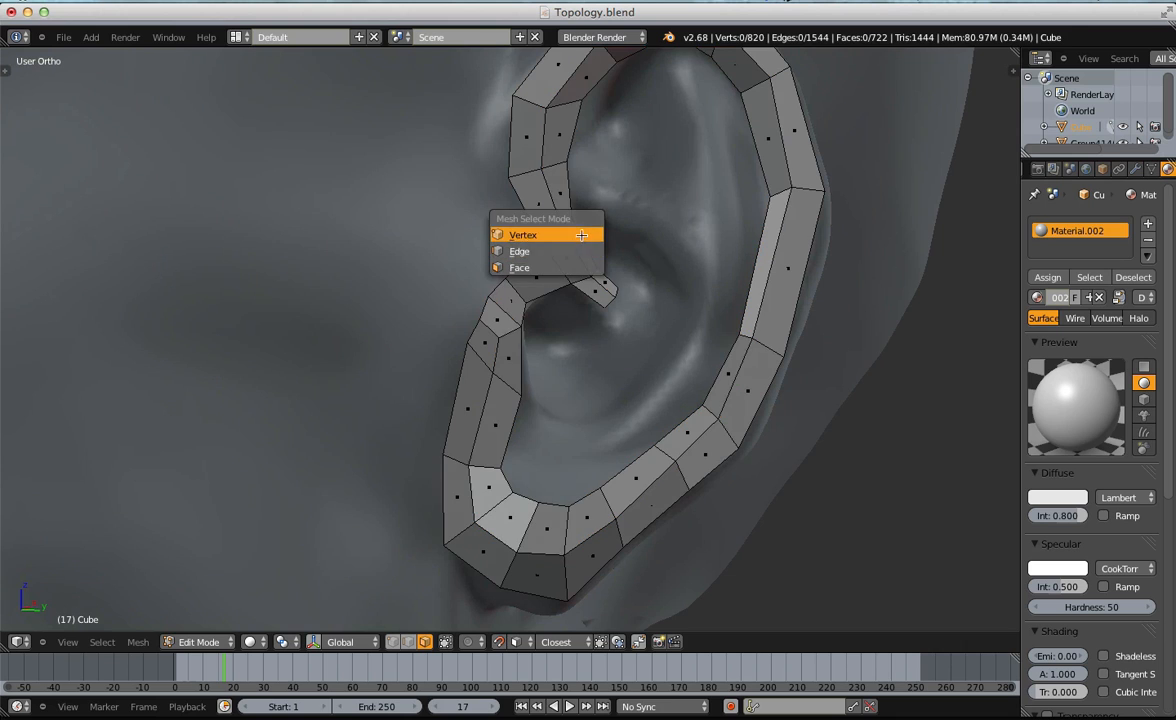
{"action": "left_click", "coordinate": [574, 250]}
{"action": "middle_click_drag", "start_coordinate": [544, 255], "coordinate": [557, 278], "text": "shift"}
{"action": "scroll", "coordinate": [572, 290], "scroll_direction": "up", "scroll_amount": 2}
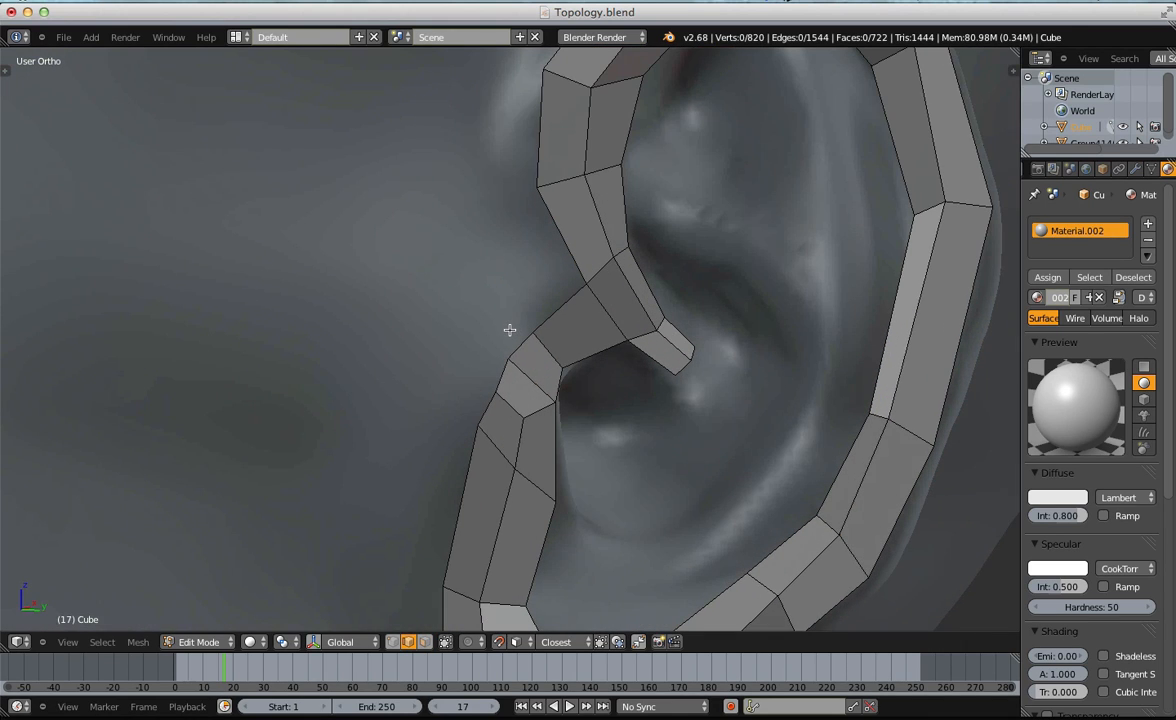
Move the outer corner vertex below the tragus outward and adjust the neighboring vertex on the strip's front edge.
{"action": "key", "text": "ctrl+Tab"}
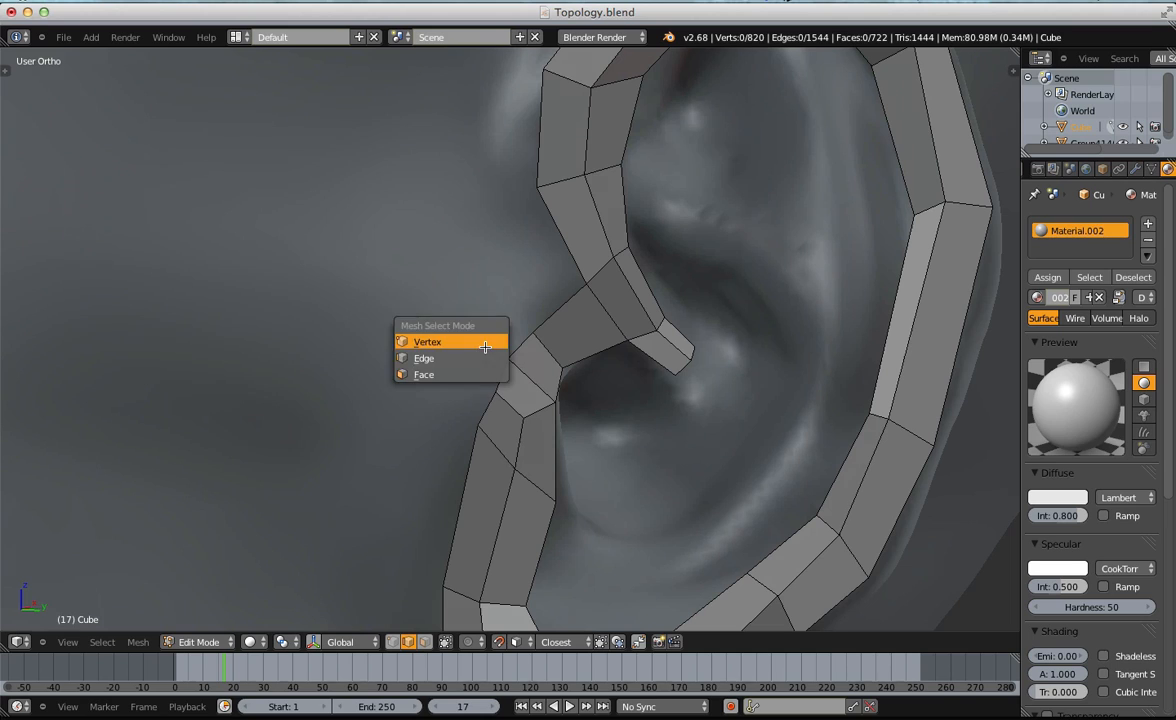
{"action": "left_click", "coordinate": [482, 340]}
{"action": "right_click", "coordinate": [465, 432]}
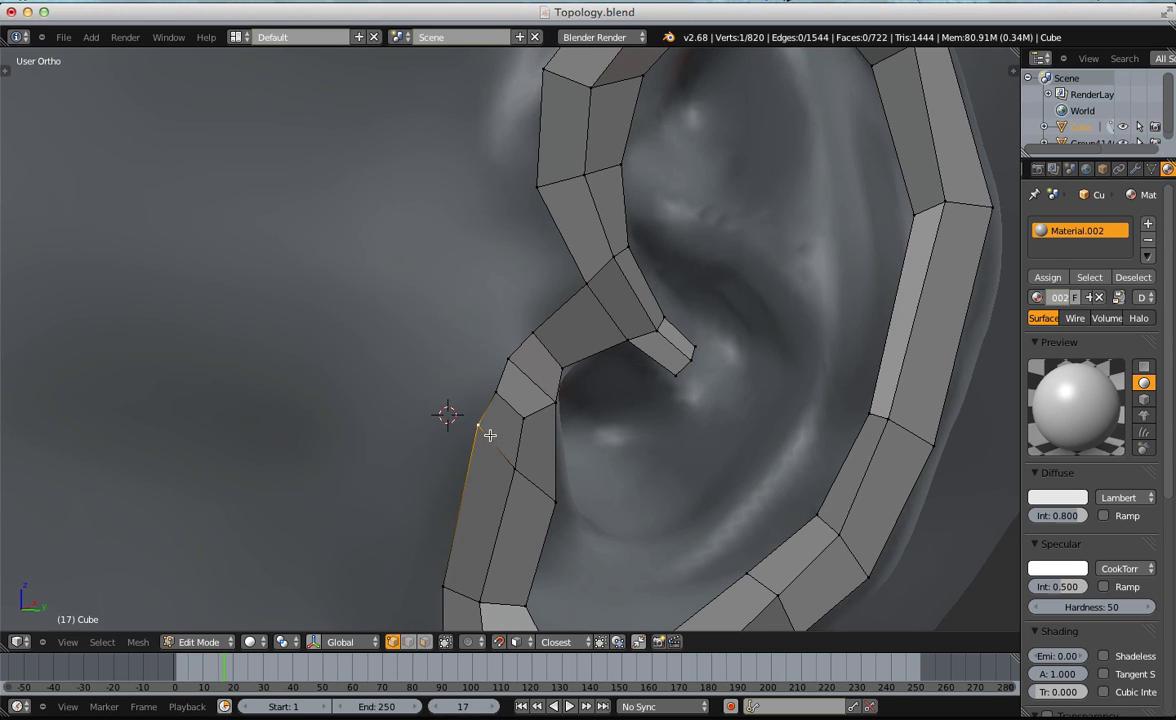
{"action": "key", "text": "g"}
{"action": "left_click", "coordinate": [449, 415]}
{"action": "right_click", "coordinate": [488, 396]}
{"action": "key", "text": "g"}
{"action": "left_click", "coordinate": [492, 401]}
Fill a row of quads in front of the tragus up to the front helix strip and position their outer vertices.
{"action": "key", "text": "a"}
{"action": "right_click", "coordinate": [505, 397]}
{"action": "key", "text": "f"}
{"action": "key", "text": "g"}
{"action": "left_click", "coordinate": [501, 356]}
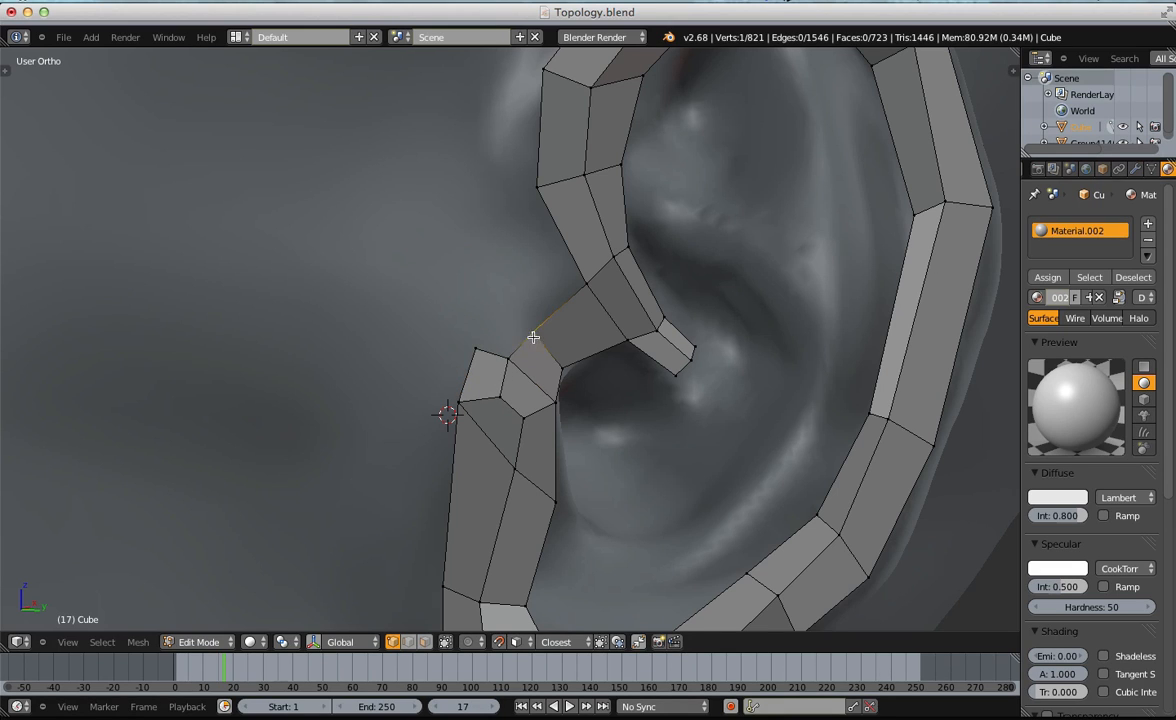
{"action": "key", "text": "g"}
{"action": "left_click", "coordinate": [500, 267]}
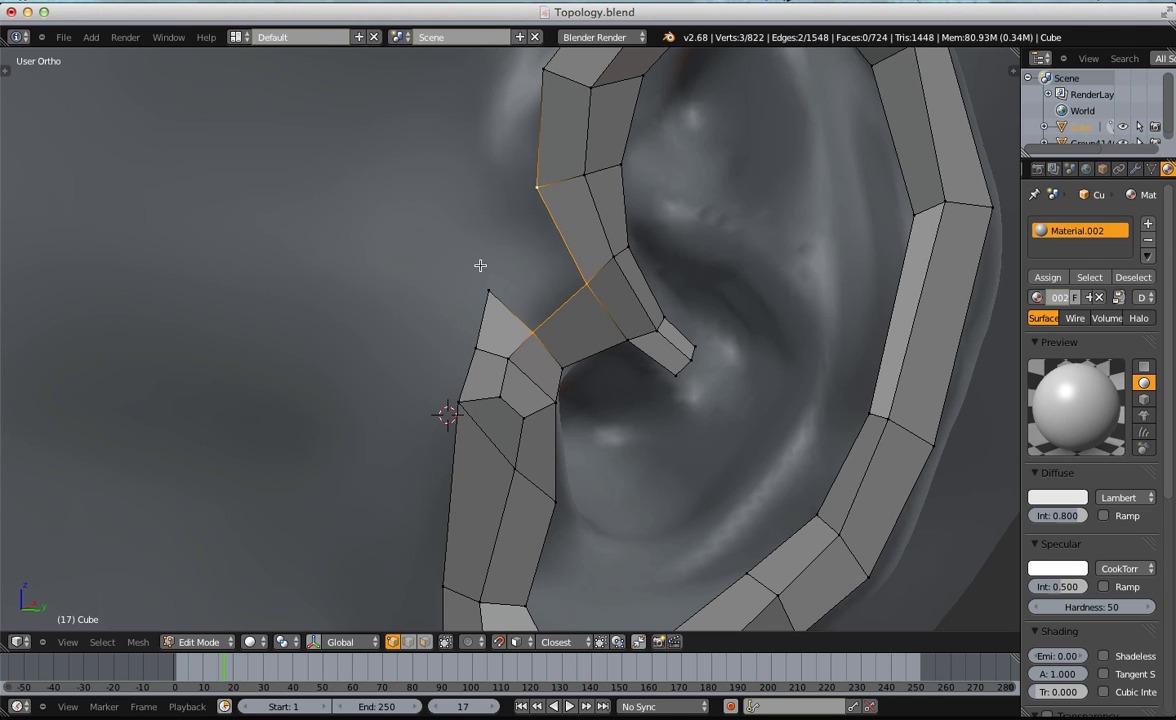
{"action": "key", "text": "f"}
Nudge the middle vertex and two outer vertices in front of the tragus to even out the new quads.
{"action": "right_click", "coordinate": [535, 335]}
{"action": "key", "text": "g"}
{"action": "left_click", "coordinate": [546, 326]}
{"action": "right_click", "coordinate": [484, 285]}
{"action": "key", "text": "g"}
{"action": "left_click", "coordinate": [493, 274]}
{"action": "right_click", "coordinate": [480, 345]}
{"action": "key", "text": "g"}
{"action": "left_click", "coordinate": [474, 343]}
Shift the outer and middle vertices just below the tragus downward to space the quads evenly.
{"action": "key", "text": "a"}
{"action": "scroll", "coordinate": [530, 470], "scroll_direction": "down", "scroll_amount": 7}
{"action": "key", "text": "Tab"}
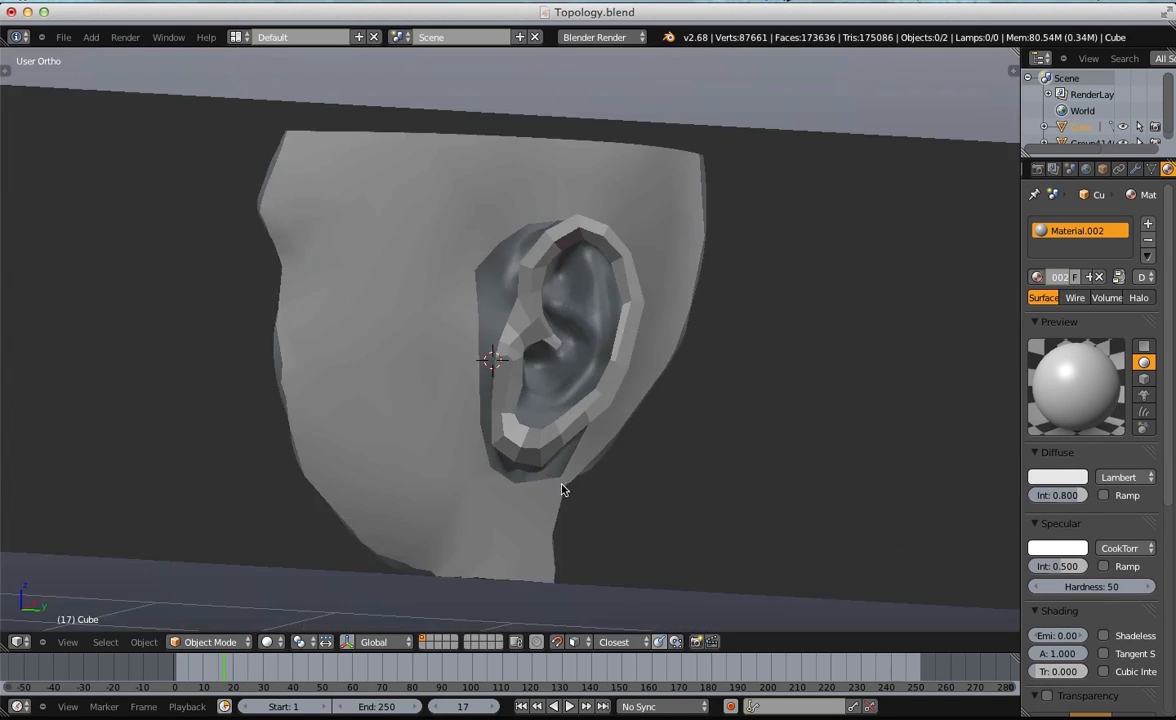
{"action": "key", "text": "Tab"}
{"action": "scroll", "coordinate": [540, 483], "scroll_direction": "up", "scroll_amount": 4}
{"action": "scroll", "coordinate": [532, 489], "scroll_direction": "up", "scroll_amount": 3}
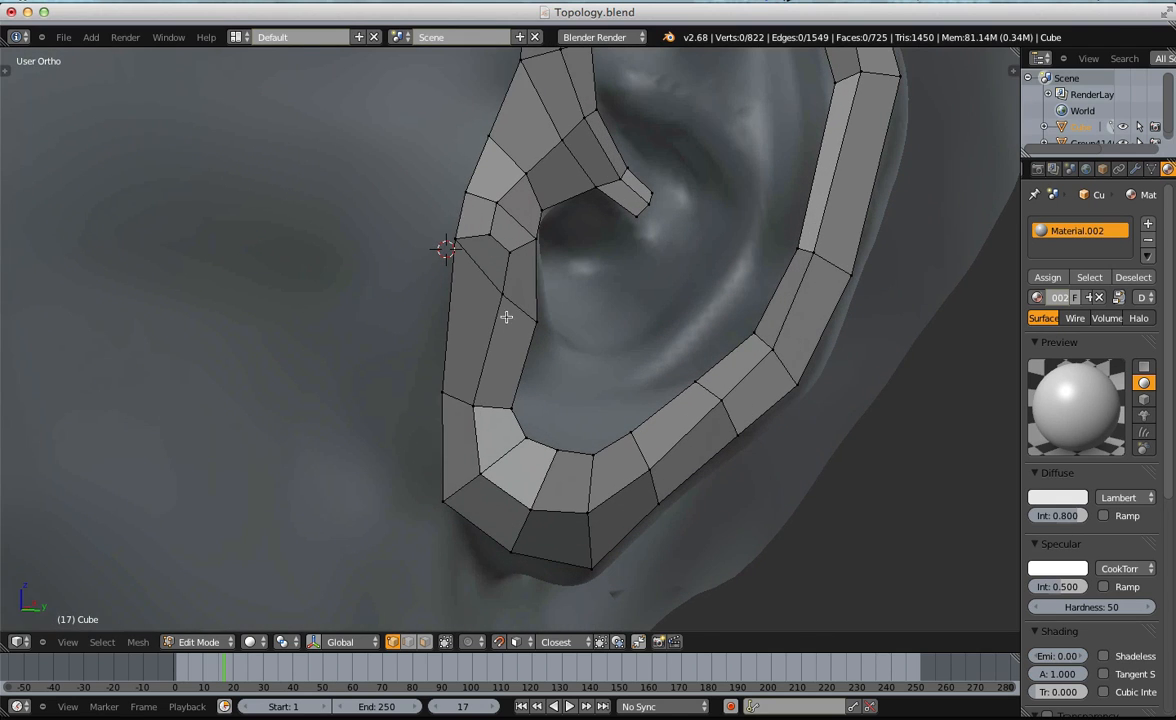
{"action": "right_click", "coordinate": [486, 294]}
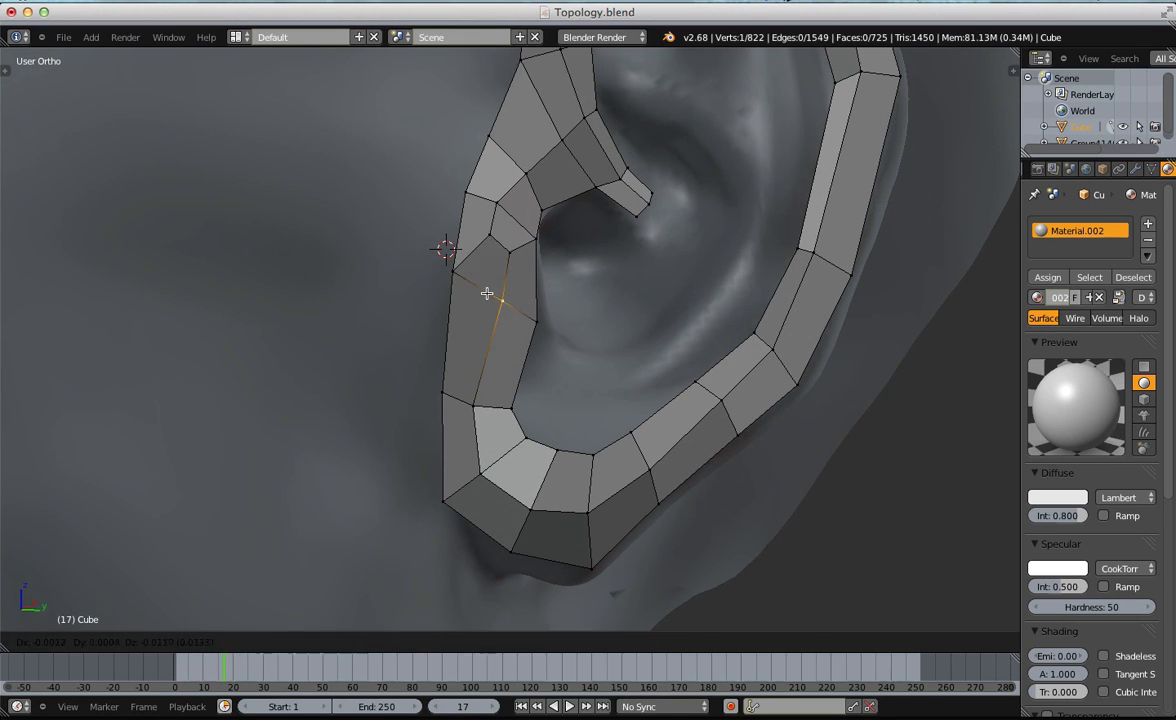
{"action": "right_click", "coordinate": [505, 250], "text": "shift"}
{"action": "key", "text": "g"}
{"action": "left_click", "coordinate": [504, 262]}
Examine the ear mesh in Object Mode and from a turned view, focusing on the strips around the tragus.
{"action": "key", "text": "Tab"}
{"action": "scroll", "coordinate": [510, 270], "scroll_direction": "down", "scroll_amount": 4}
{"action": "middle_click_drag", "start_coordinate": [520, 290], "coordinate": [555, 295]}
{"action": "scroll", "coordinate": [605, 313], "scroll_direction": "up", "scroll_amount": 2}
{"action": "key", "text": "Tab"}
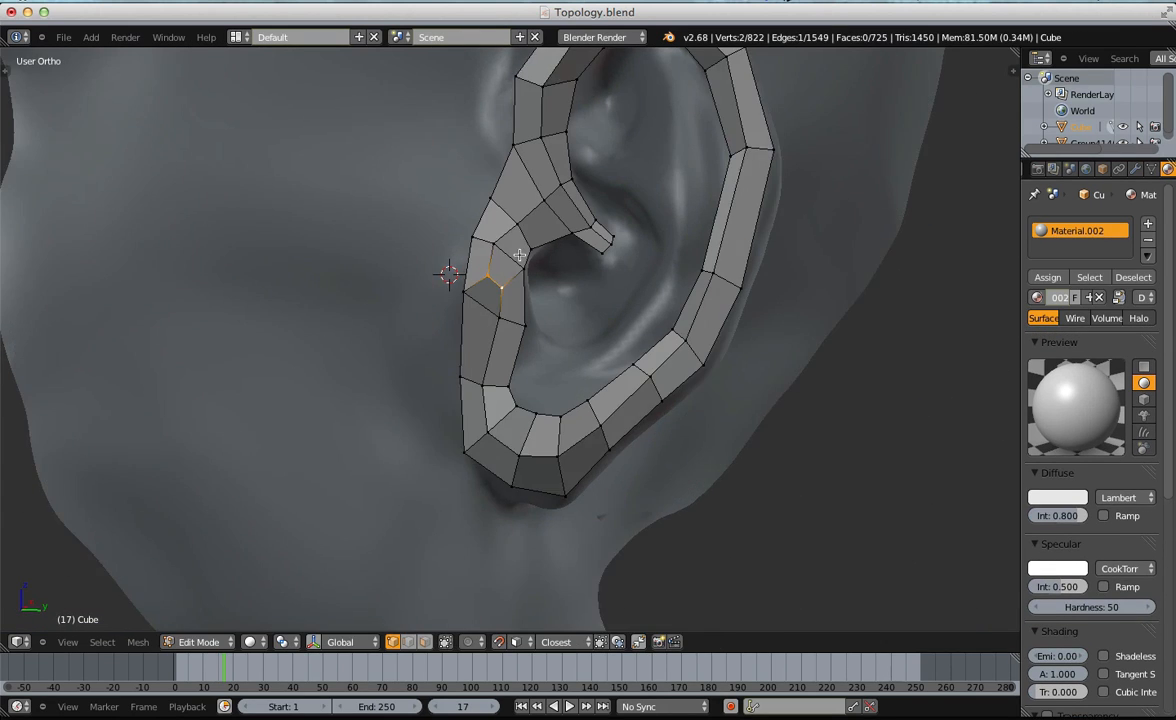
{"action": "scroll", "coordinate": [604, 263], "scroll_direction": "up", "scroll_amount": 2}
{"action": "middle_click_drag", "start_coordinate": [604, 263], "coordinate": [634, 392]}
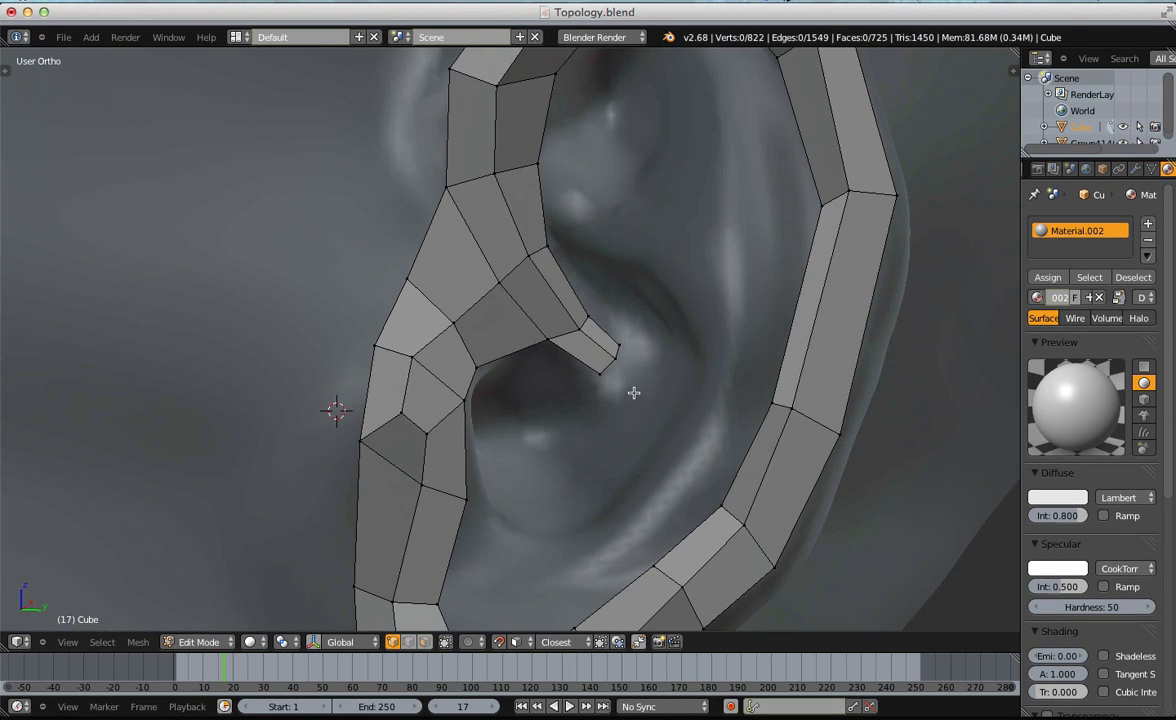
{"action": "scroll", "coordinate": [635, 352], "scroll_direction": "down", "scroll_amount": 1}
{"action": "middle_click_drag", "start_coordinate": [674, 291], "coordinate": [646, 313], "text": "shift"}
{"action": "scroll", "coordinate": [640, 312], "scroll_direction": "up", "scroll_amount": 2}
{"action": "middle_click_drag", "start_coordinate": [575, 333], "coordinate": [537, 417], "text": "shift"}
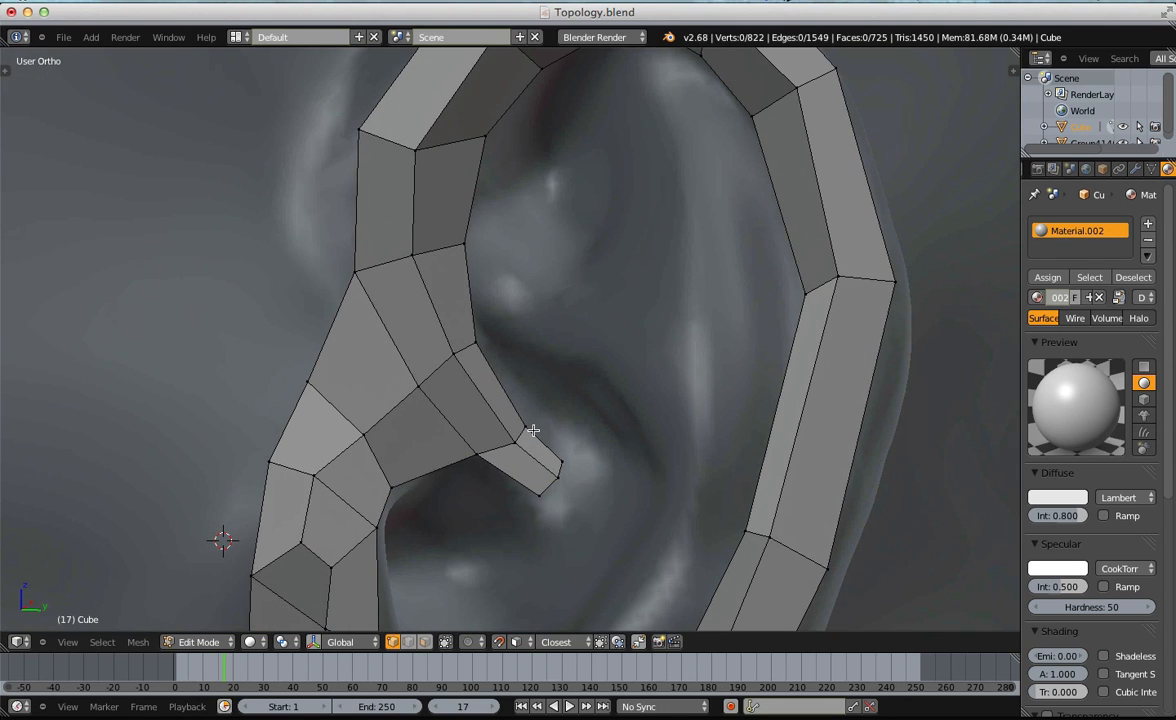
Extrude the lower edge of the short strip reaching into the ear downward into the canal.
{"action": "scroll", "coordinate": [522, 310], "scroll_direction": "up", "scroll_amount": 2}
{"action": "middle_click_drag", "start_coordinate": [557, 462], "coordinate": [424, 340], "text": "shift"}
{"action": "right_click", "coordinate": [433, 340]}
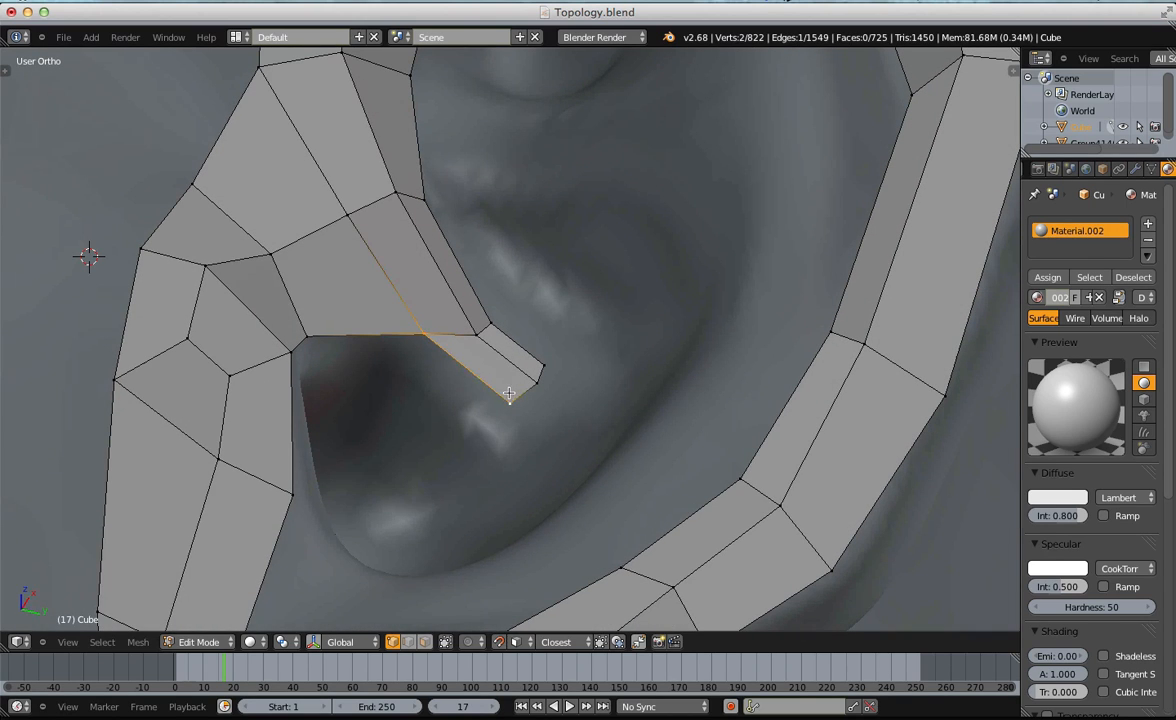
{"action": "key", "text": "e"}
{"action": "left_click", "coordinate": [483, 428]}
{"action": "right_click", "coordinate": [516, 409]}
{"action": "key", "text": "g"}
{"action": "left_click", "coordinate": [546, 425]}
{"action": "key", "text": "ctrl+z"}
{"action": "key", "text": "ctrl+z"}
Extrude the lower corner vertex around the short strip's tip, fill a quad there, and position its outer corner.
{"action": "key", "text": "e"}
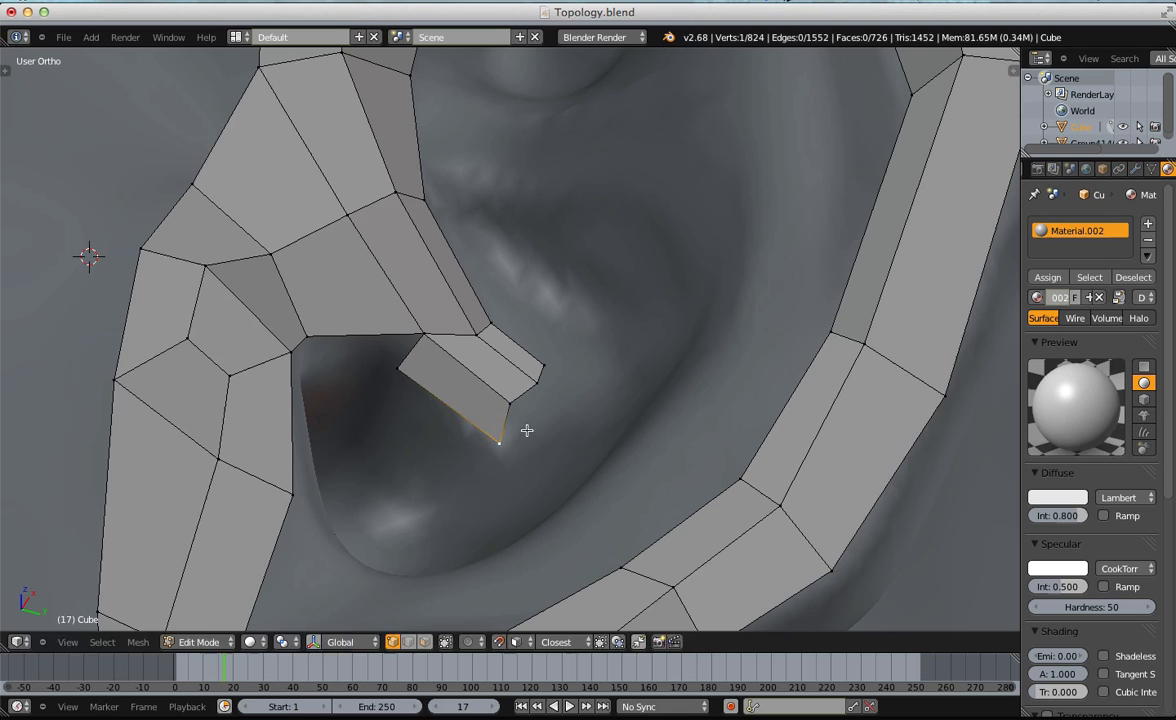
{"action": "left_click", "coordinate": [588, 394]}
{"action": "middle_click_drag", "start_coordinate": [588, 394], "coordinate": [557, 426]}
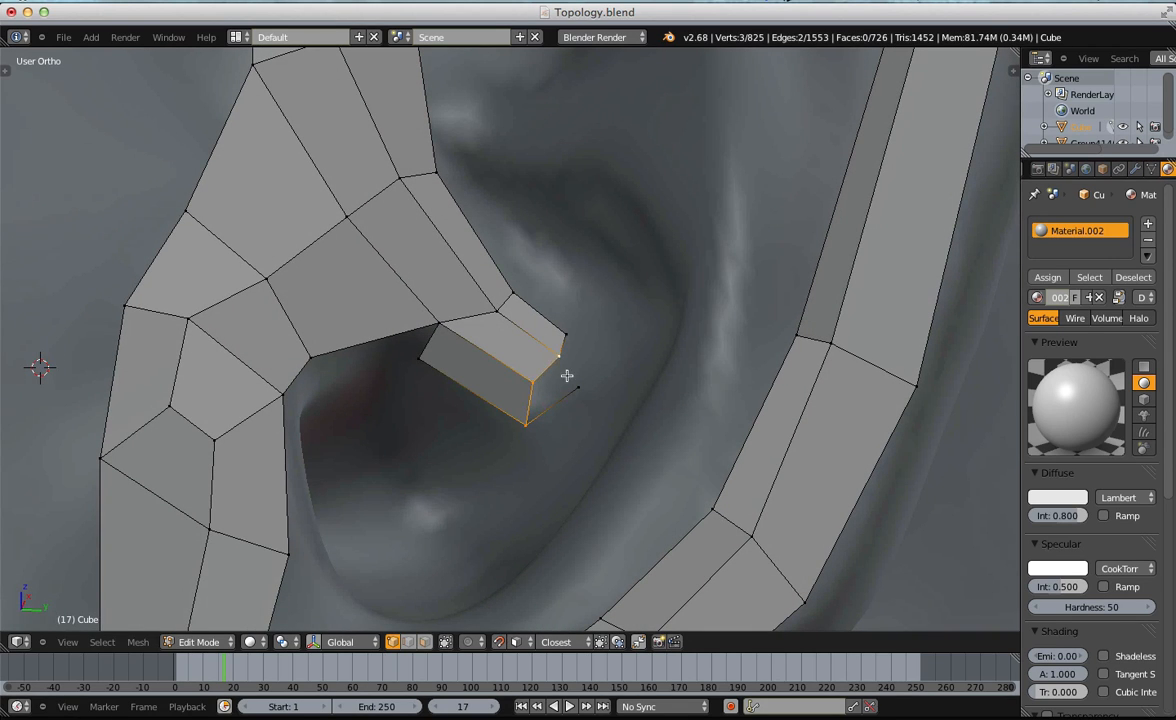
{"action": "right_click", "coordinate": [578, 388], "text": "shift"}
{"action": "key", "text": "f"}
{"action": "right_click", "coordinate": [578, 388]}
{"action": "key", "text": "g"}
{"action": "left_click", "coordinate": [596, 379]}
Fill two more quads around the short strip's tip and back along its upper side.
{"action": "key", "text": "f"}
{"action": "left_click", "coordinate": [633, 297]}
{"action": "middle_click_drag", "start_coordinate": [633, 297], "coordinate": [585, 409]}
{"action": "right_click", "coordinate": [577, 395]}
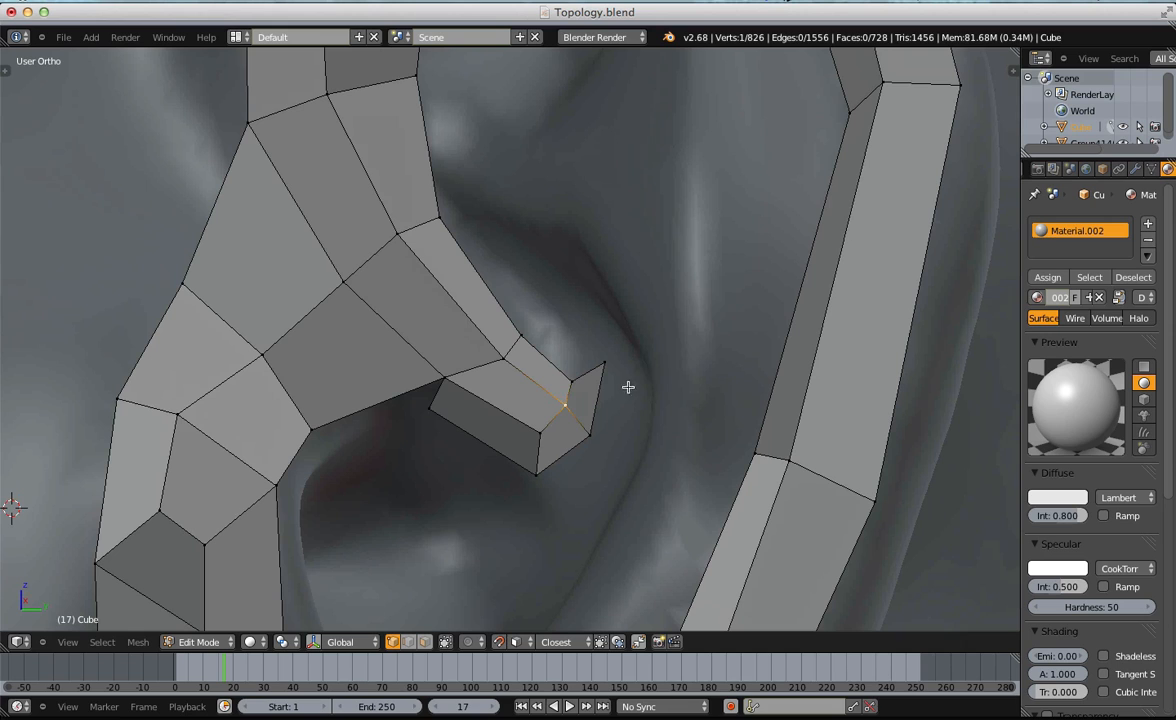
{"action": "key", "text": "f"}
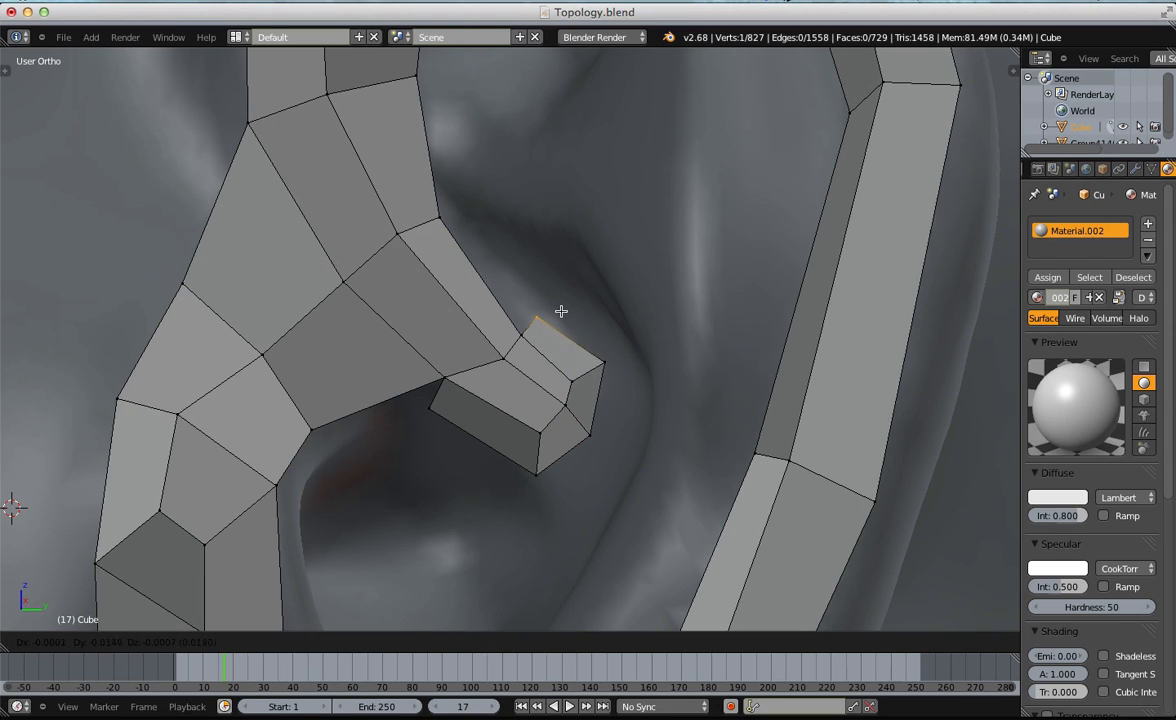
{"action": "left_click", "coordinate": [560, 310]}
Fill the next quad up the inner edge of the strip above the tragus and position its new corner.
{"action": "key", "text": "a"}
{"action": "middle_click_drag", "start_coordinate": [572, 323], "coordinate": [644, 467], "text": "shift"}
{"action": "scroll", "coordinate": [642, 464], "scroll_direction": "down", "scroll_amount": 3}
{"action": "mouse_move", "coordinate": [586, 428]}
{"action": "middle_mouse_down"}
{"action": "mouse_move", "coordinate": [588, 446]}
{"action": "mouse_move", "coordinate": [564, 428]}
{"action": "middle_mouse_up"}
{"action": "scroll", "coordinate": [564, 428], "scroll_direction": "up", "scroll_amount": 1}
{"action": "key", "text": "l"}
{"action": "middle_click_drag", "start_coordinate": [527, 277], "coordinate": [546, 347], "text": "shift"}
{"action": "key", "text": "a"}
{"action": "right_click", "coordinate": [606, 452]}
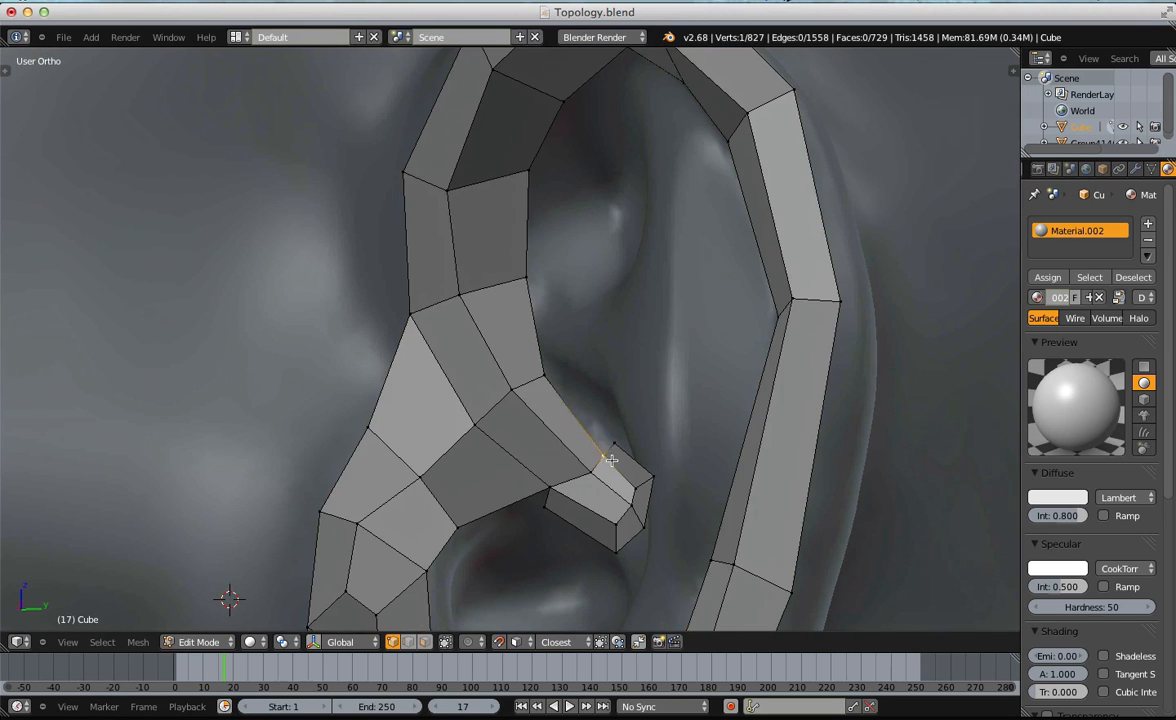
{"action": "key", "text": "f"}
{"action": "key", "text": "g"}
{"action": "left_click", "coordinate": [620, 449]}
Reposition two inner vertices of the front strip between the tragus and the helix.
{"action": "right_click", "coordinate": [544, 373]}
{"action": "key", "text": "g"}
{"action": "left_click", "coordinate": [528, 377]}
{"action": "right_click", "coordinate": [521, 277]}
{"action": "key", "text": "g"}
{"action": "left_click", "coordinate": [520, 184]}
{"action": "mouse_move", "coordinate": [520, 184]}
{"action": "middle_mouse_down"}
{"action": "mouse_move", "coordinate": [533, 158]}
{"action": "mouse_move", "coordinate": [514, 189]}
{"action": "middle_mouse_up"}
Fill further quads up the inside of the front helix strip and position their new vertices.
{"action": "key", "text": "f"}
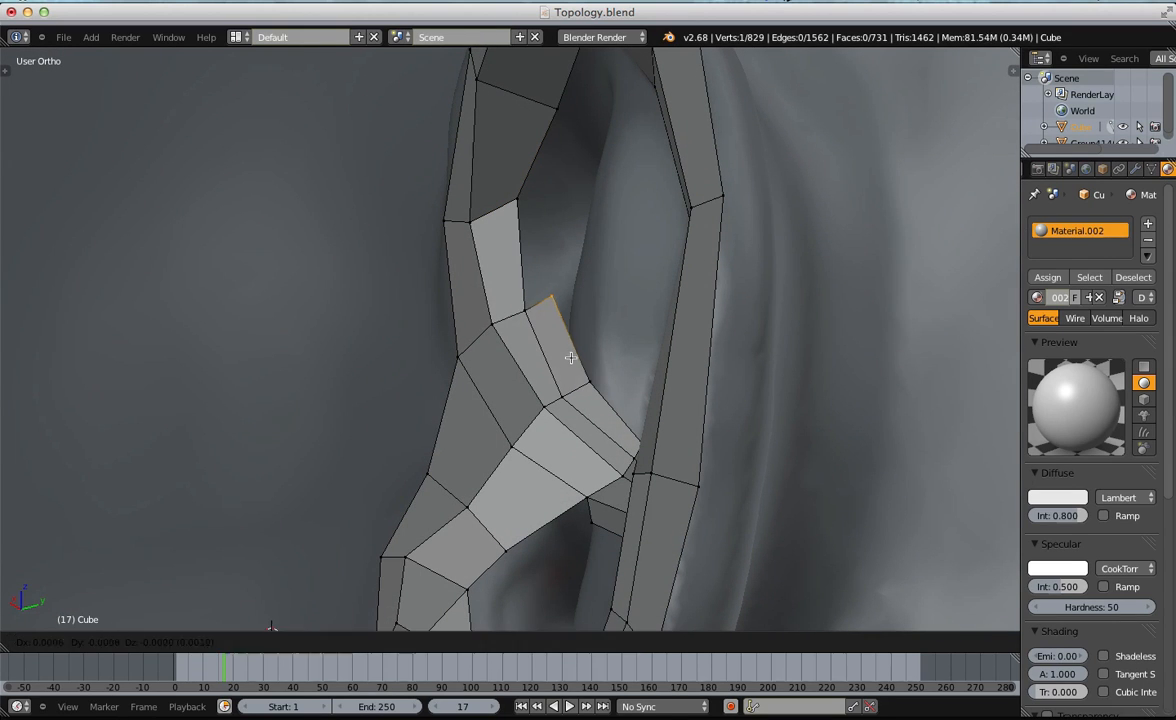
{"action": "key", "text": "f"}
{"action": "middle_click_drag", "start_coordinate": [530, 312], "coordinate": [564, 260]}
{"action": "key", "text": "f"}
{"action": "key", "text": "g"}
{"action": "left_click", "coordinate": [537, 199]}
{"action": "key", "text": "g"}
{"action": "left_click", "coordinate": [627, 152]}
{"action": "key", "text": "f"}
Adjust two vertices of the new inner row on the upper helix to follow the sculpted fold.
{"action": "middle_click_drag", "start_coordinate": [543, 270], "coordinate": [552, 320]}
{"action": "right_click", "coordinate": [555, 303]}
{"action": "key", "text": "g"}
{"action": "left_click", "coordinate": [570, 270]}
{"action": "middle_click_drag", "start_coordinate": [570, 270], "coordinate": [643, 283]}
{"action": "right_click", "coordinate": [643, 283]}
{"action": "key", "text": "g"}
{"action": "left_click", "coordinate": [664, 273]}
Fill the next inner quad along the upper helix and position its vertices against the sculpt.
{"action": "right_click", "coordinate": [610, 197]}
{"action": "key", "text": "f"}
{"action": "key", "text": "g"}
{"action": "left_click", "coordinate": [643, 273]}
{"action": "right_click", "coordinate": [650, 362]}
{"action": "key", "text": "g"}
{"action": "left_click", "coordinate": [674, 368]}
{"action": "key", "text": "a"}
Fill an inner quad down the rear upper helix and position its new vertices against the sculpted fold.
{"action": "middle_click_drag", "start_coordinate": [674, 368], "coordinate": [625, 277]}
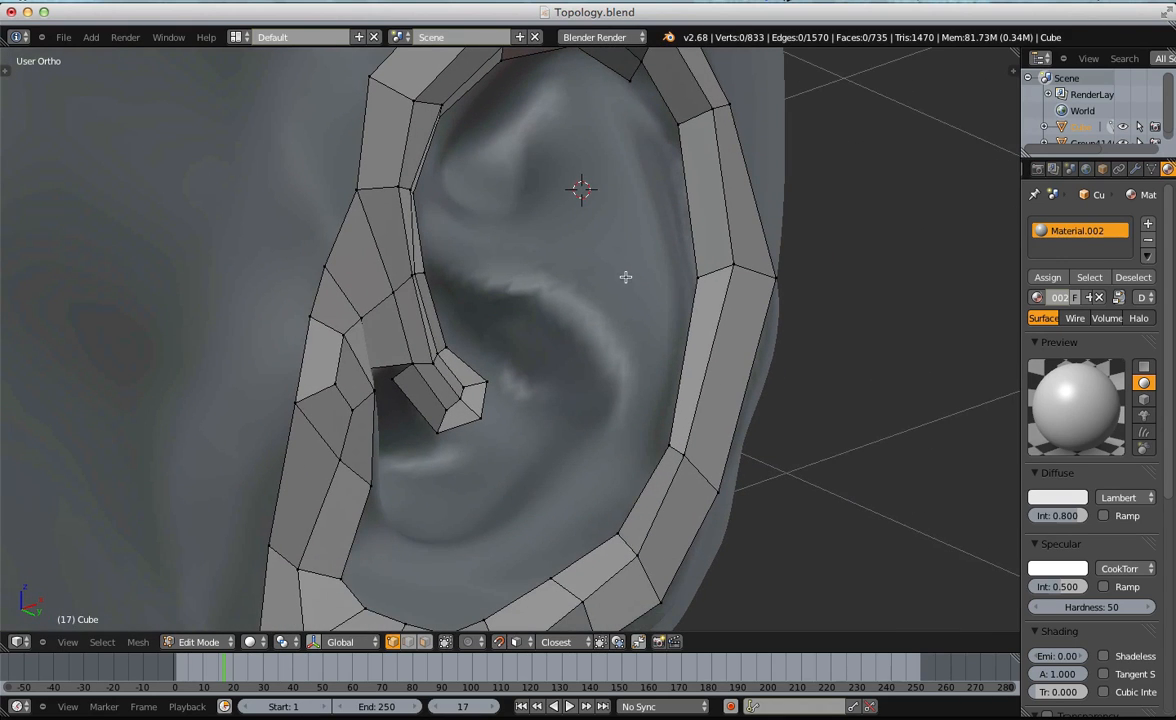
{"action": "right_click", "coordinate": [680, 124]}
{"action": "key", "text": "f"}
{"action": "middle_click_drag", "start_coordinate": [638, 158], "coordinate": [620, 202]}
{"action": "right_click", "coordinate": [637, 144]}
{"action": "key", "text": "g"}
{"action": "left_click", "coordinate": [636, 146]}
{"action": "key", "text": "g"}
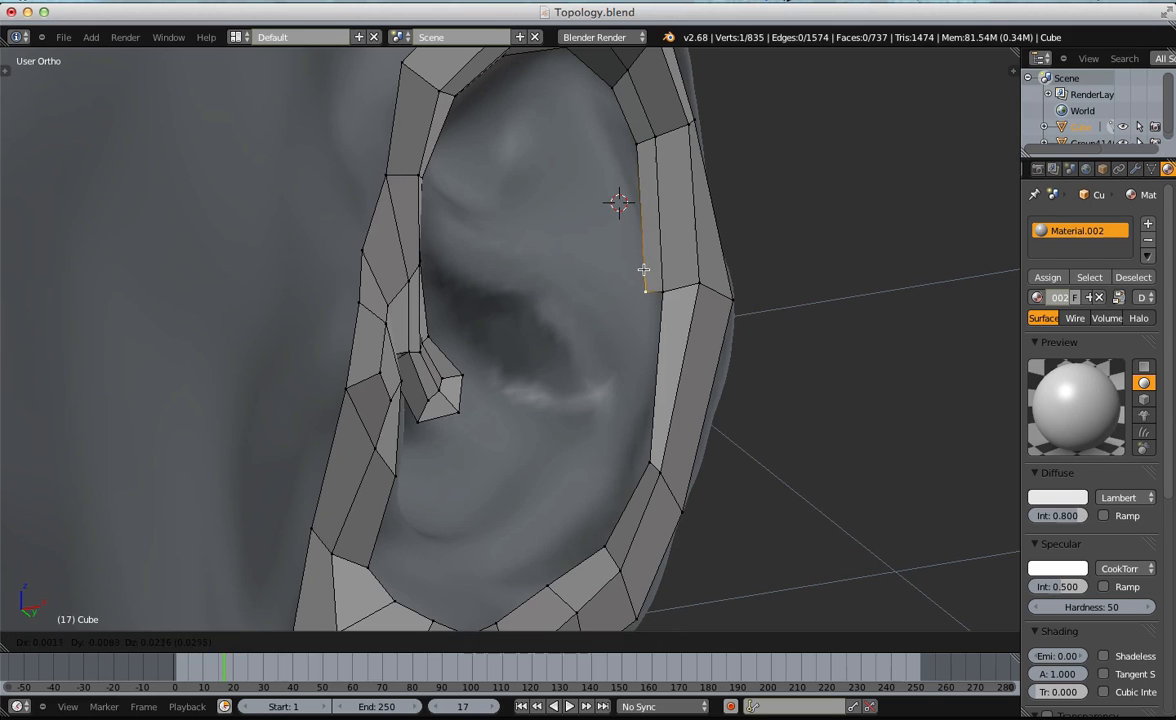
{"action": "left_click", "coordinate": [643, 269]}
Fill the next inner quad down the rear helix and pull its inner vertices in close to the existing strip.
{"action": "right_click", "coordinate": [661, 284]}
{"action": "key", "text": "f"}
{"action": "middle_click_drag", "start_coordinate": [656, 372], "coordinate": [562, 363]}
{"action": "key", "text": "g"}
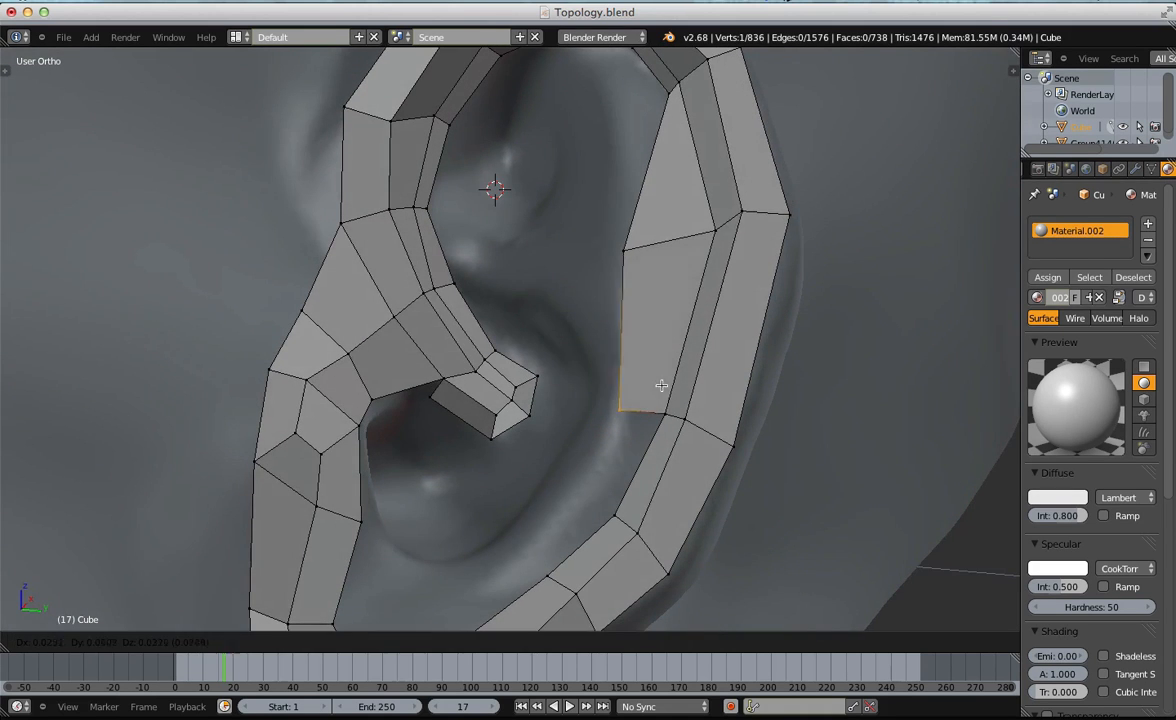
{"action": "left_click", "coordinate": [690, 388]}
{"action": "right_click_drag", "start_coordinate": [634, 254], "coordinate": [707, 238]}
{"action": "middle_click_drag", "start_coordinate": [767, 276], "coordinate": [709, 265]}
Adjust an inner vertex on the rear helix, then fill the following quad and position its new vertex.
{"action": "middle_click_drag", "start_coordinate": [656, 373], "coordinate": [677, 226], "text": "shift"}
{"action": "scroll", "coordinate": [685, 229], "scroll_direction": "up", "scroll_amount": 3}
{"action": "right_click", "coordinate": [759, 204]}
{"action": "key", "text": "g"}
{"action": "left_click", "coordinate": [753, 197]}
{"action": "right_click", "coordinate": [782, 206]}
{"action": "key", "text": "f"}
{"action": "key", "text": "g"}
{"action": "left_click", "coordinate": [697, 289]}
Fill another inner quad on the lower rear helix and place its vertices along the strip.
{"action": "right_click", "coordinate": [706, 353]}
{"action": "key", "text": "f"}
{"action": "key", "text": "g"}
{"action": "left_click", "coordinate": [614, 397]}
{"action": "right_click", "coordinate": [607, 439]}
{"action": "key", "text": "g"}
{"action": "left_click", "coordinate": [612, 437]}
Fill the inner quad just behind the earlobe and position its new vertex on the sculpt.
{"action": "right_click", "coordinate": [612, 437]}
{"action": "key", "text": "f"}
{"action": "scroll", "coordinate": [609, 437], "scroll_direction": "down", "scroll_amount": 2}
{"action": "middle_click_drag", "start_coordinate": [449, 500], "coordinate": [475, 497]}
{"action": "key", "text": "g"}
{"action": "left_click", "coordinate": [543, 404]}
{"action": "key", "text": "a"}
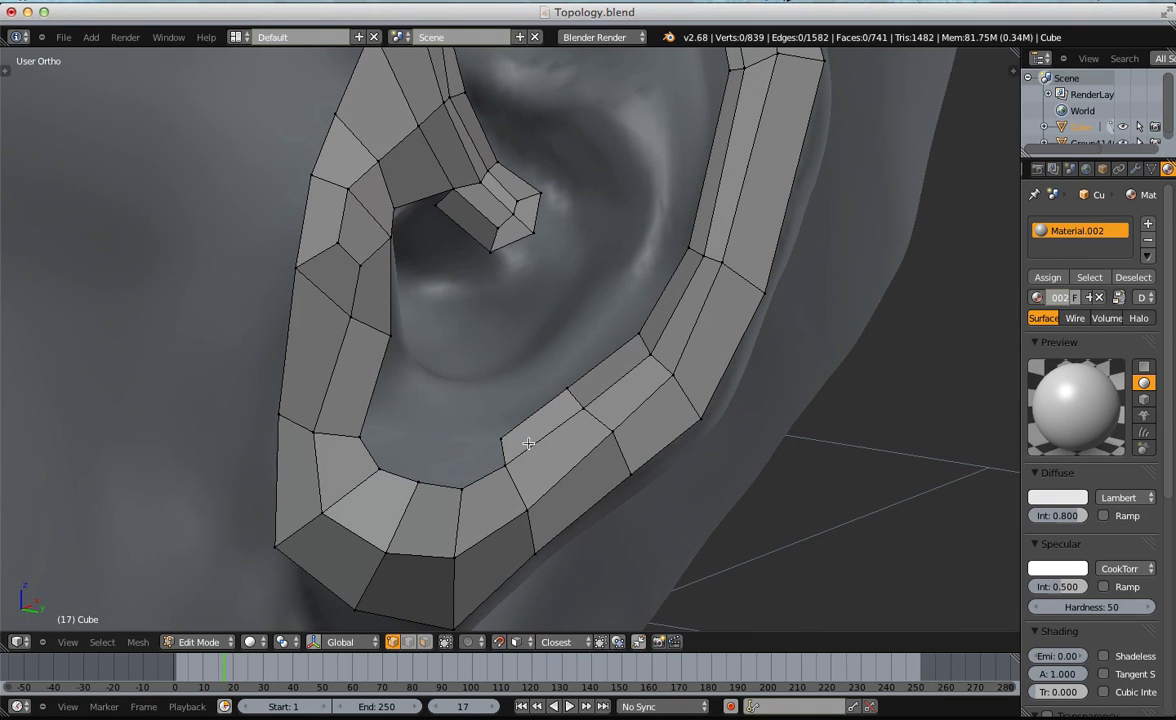
Fill inner quads across the top of the earlobe and space their new vertices evenly along the curve.
{"action": "key", "text": "g"}
{"action": "left_click", "coordinate": [469, 459]}
{"action": "right_click", "coordinate": [463, 488]}
{"action": "key", "text": "f"}
{"action": "key", "text": "g"}
{"action": "left_click", "coordinate": [432, 457]}
{"action": "key", "text": "g"}
{"action": "left_click", "coordinate": [398, 425]}
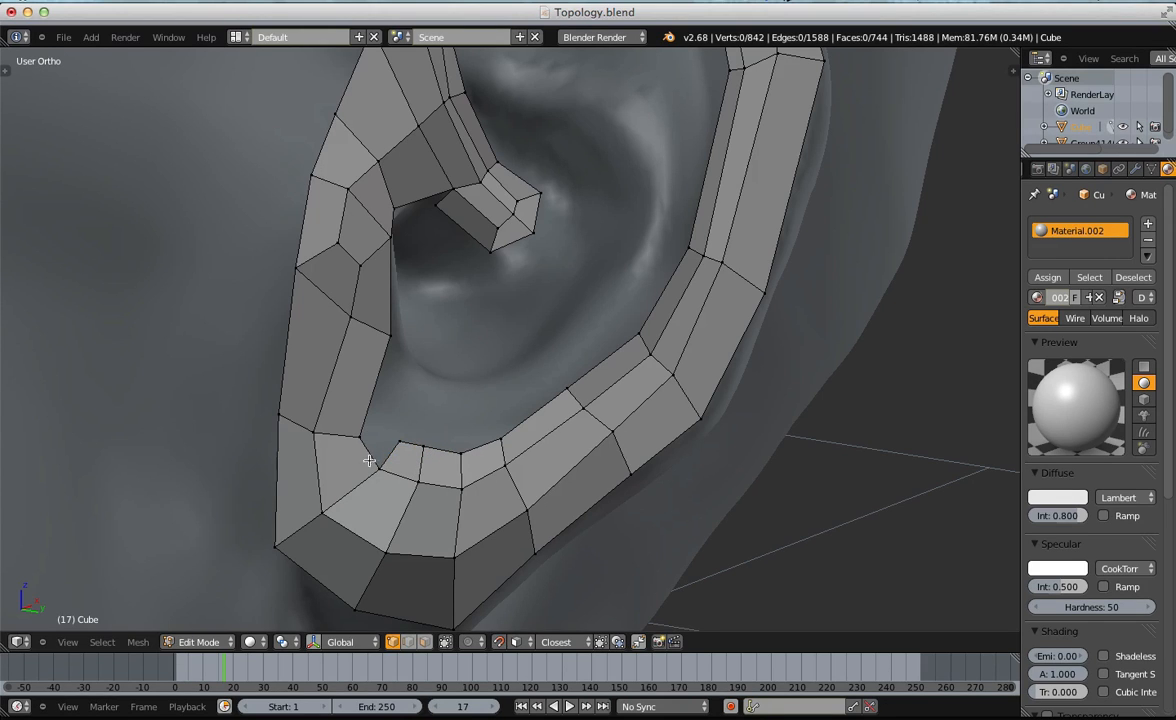
Fill the inner quad around the front corner of the earlobe and reposition its vertices.
{"action": "key", "text": "f"}
{"action": "key", "text": "g"}
{"action": "left_click", "coordinate": [397, 409]}
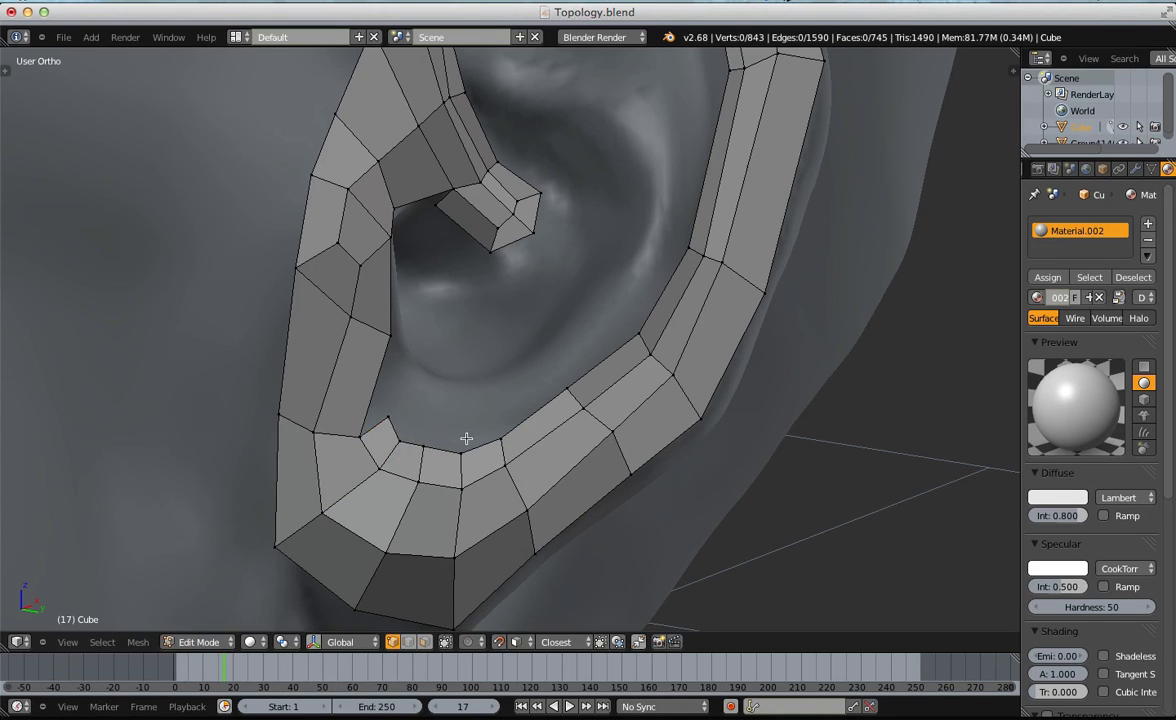
{"action": "right_click", "coordinate": [504, 436]}
{"action": "middle_click_drag", "start_coordinate": [504, 436], "coordinate": [523, 439]}
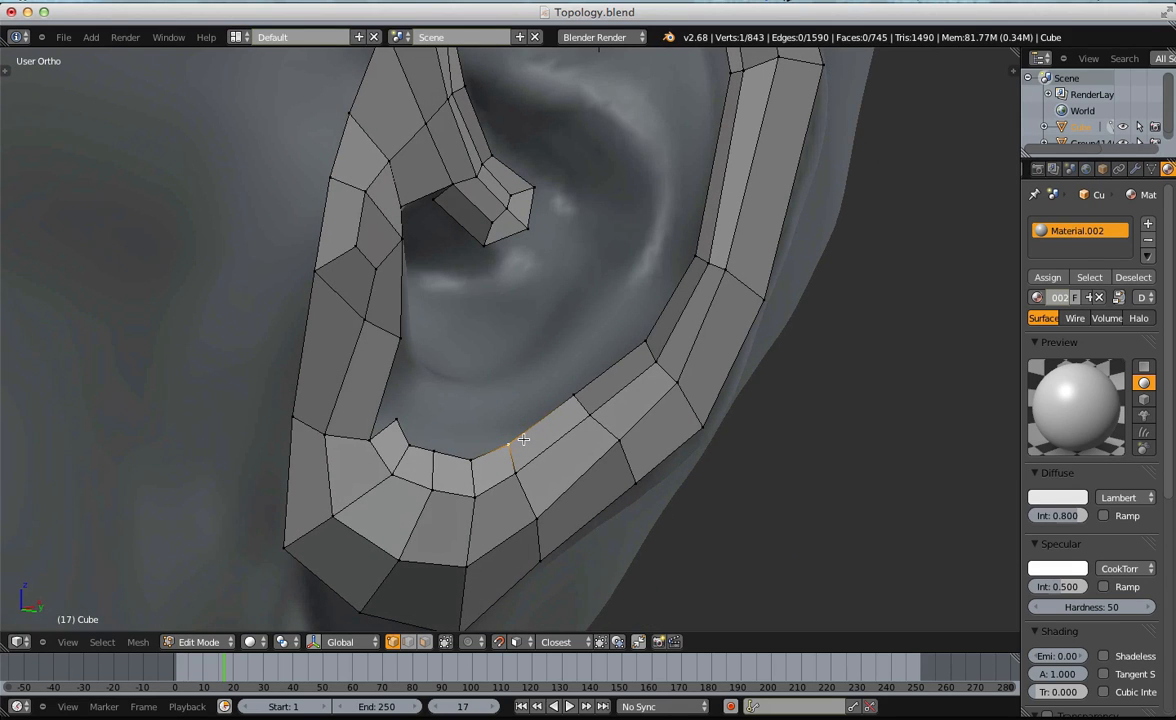
{"action": "key", "text": "g"}
{"action": "left_click", "coordinate": [402, 432]}
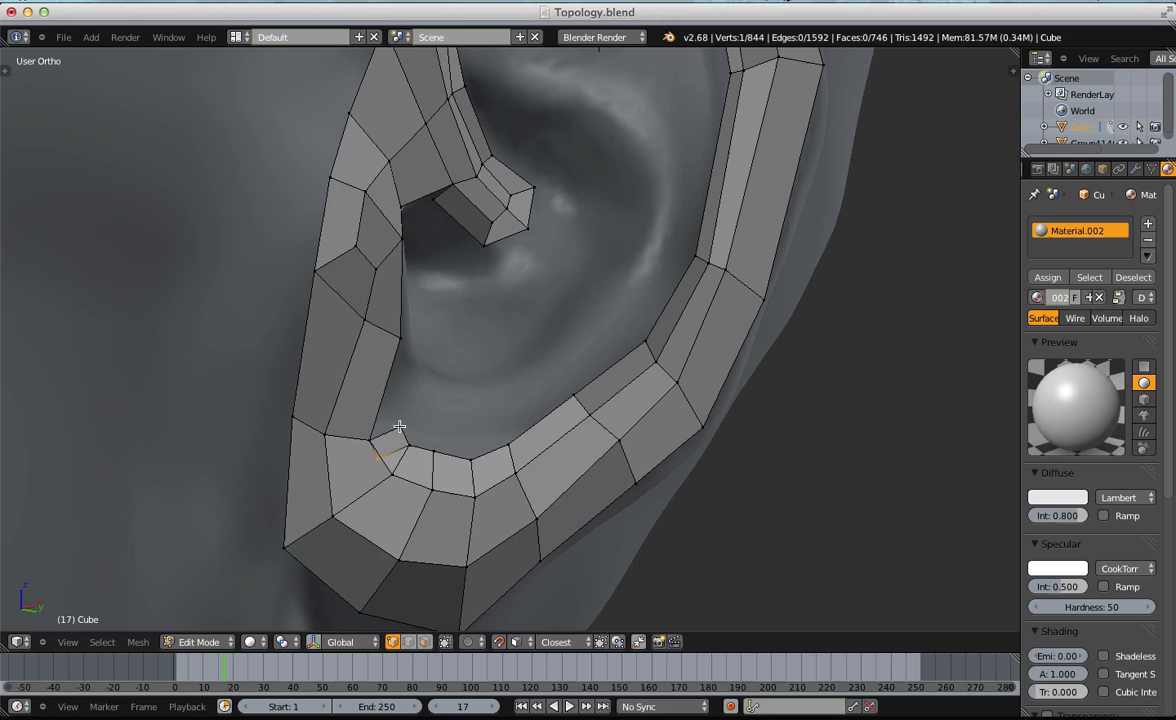
Fill inner quads up the front strip from the earlobe and merge the top vertex with the neighbouring corner vertex.
{"action": "key", "text": "f"}
{"action": "middle_click_drag", "start_coordinate": [436, 407], "coordinate": [404, 369]}
{"action": "key", "text": "g"}
{"action": "left_click", "coordinate": [417, 327]}
{"action": "key", "text": "g"}
{"action": "left_click", "coordinate": [460, 335]}
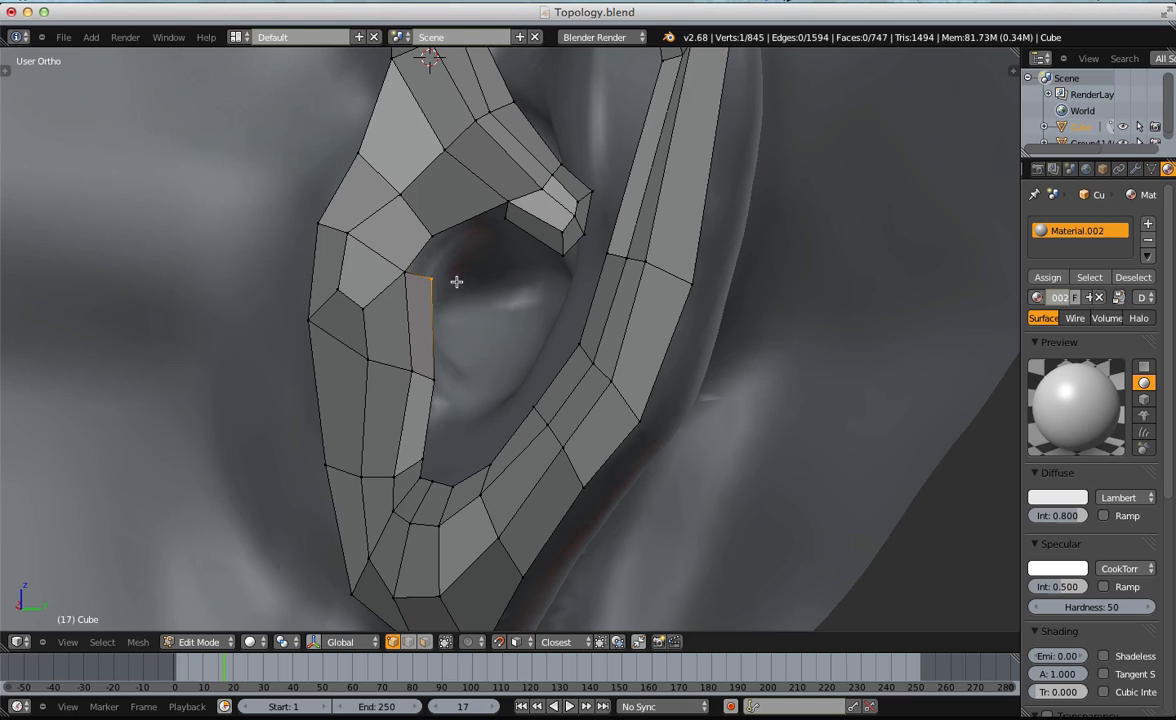
{"action": "key", "text": "alt+m"}
{"action": "left_click", "coordinate": [424, 236]}
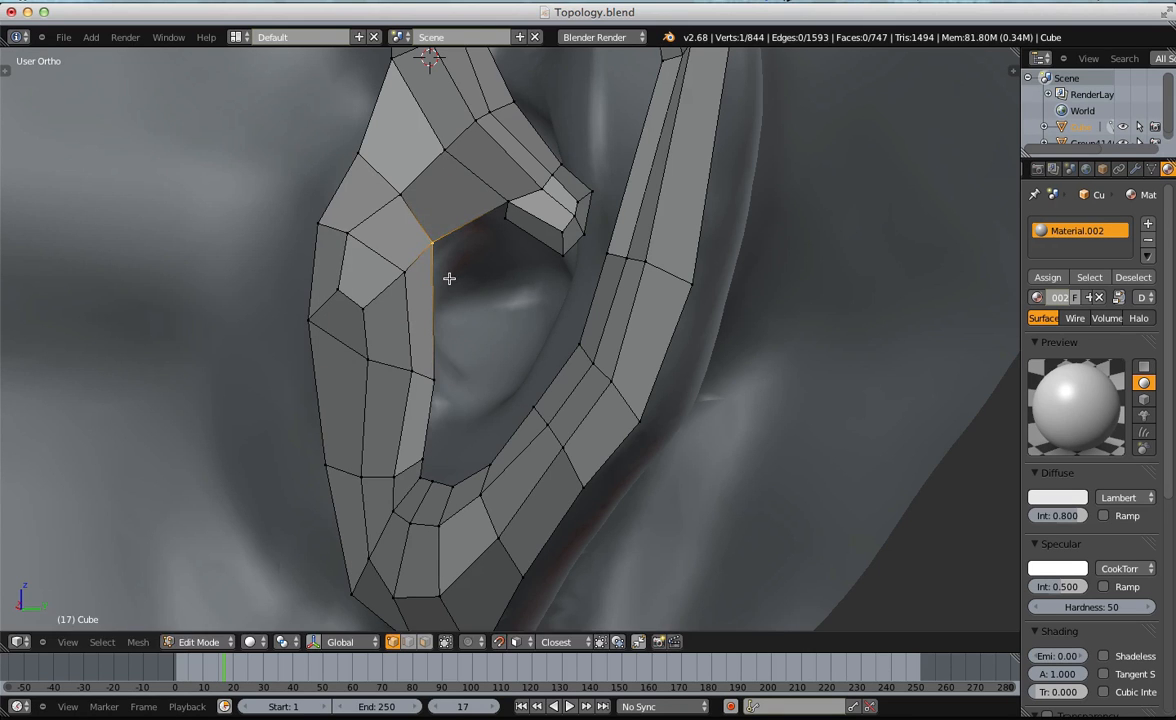
Extrude the inner vertices of the front helix strip above the tragus toward the ear's centre and scale the new edges.
{"action": "scroll", "coordinate": [447, 413], "scroll_direction": "down", "scroll_amount": 5}
{"action": "middle_click_drag", "start_coordinate": [447, 413], "coordinate": [548, 415]}
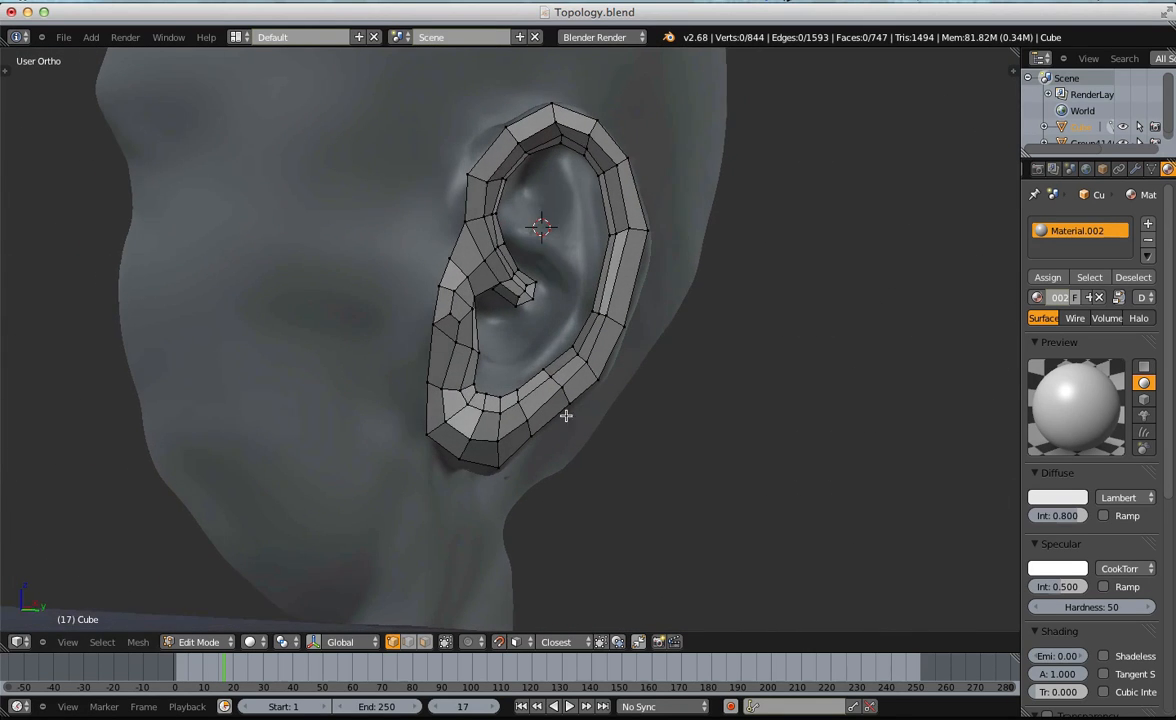
{"action": "scroll", "coordinate": [579, 413], "scroll_direction": "up", "scroll_amount": 6}
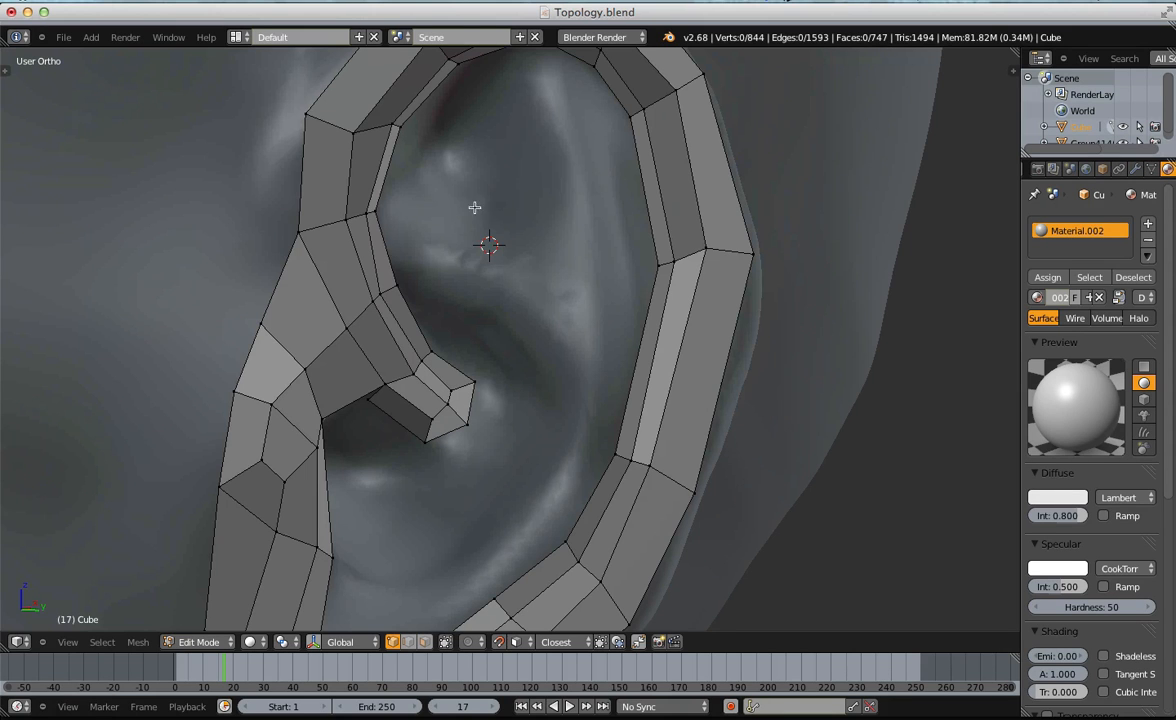
{"action": "middle_click_drag", "start_coordinate": [609, 385], "coordinate": [509, 286]}
{"action": "key", "text": "a"}
{"action": "key", "text": "a"}
{"action": "scroll", "coordinate": [505, 274], "scroll_direction": "up", "scroll_amount": 1}
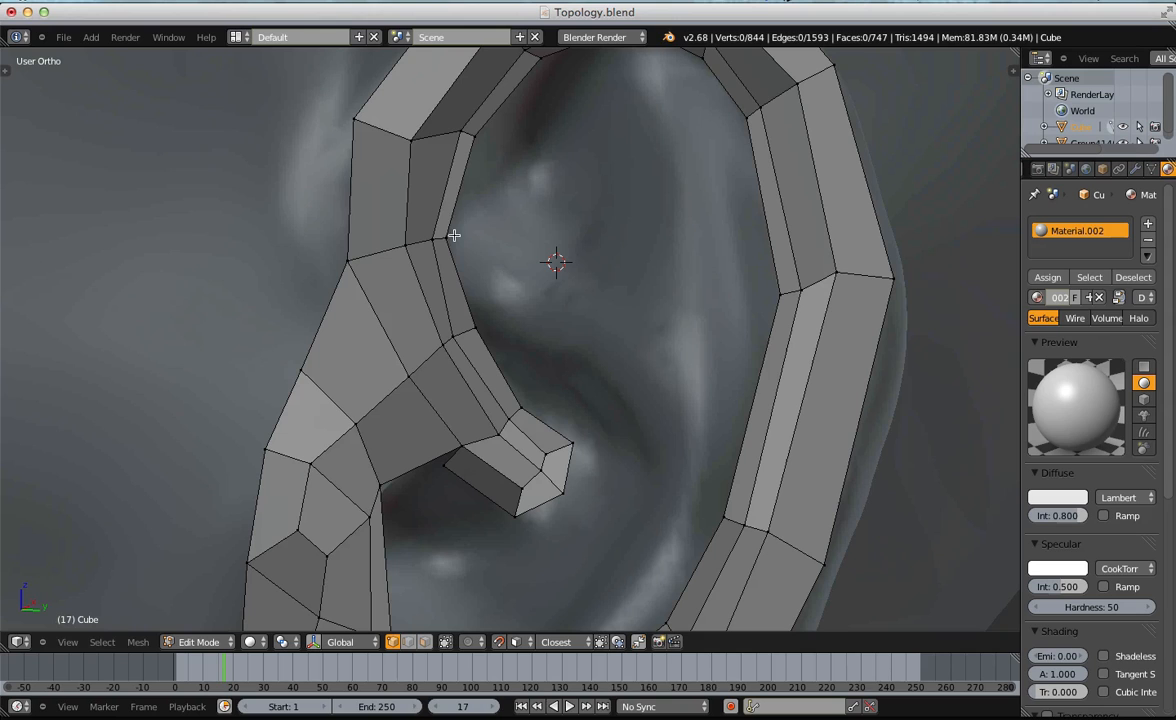
{"action": "right_click", "coordinate": [474, 140], "text": "shift"}
{"action": "key", "text": "e"}
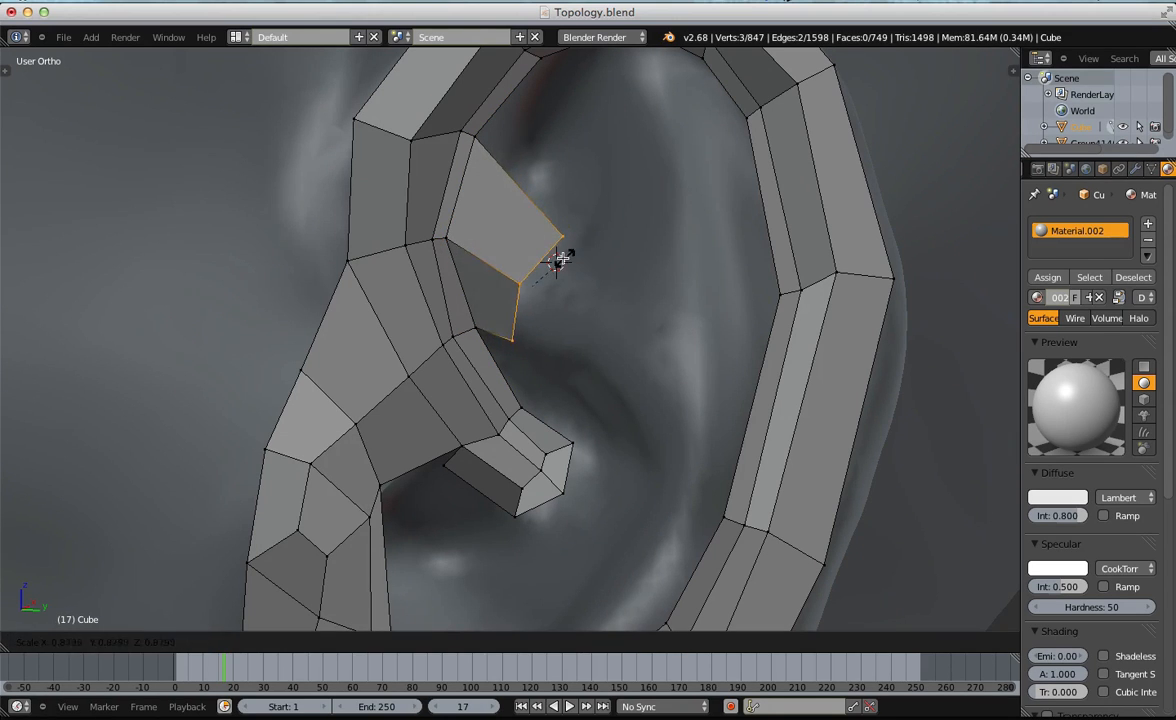
{"action": "left_click", "coordinate": [564, 256]}
Reposition the upper and middle vertices of the newly extruded strip to follow the sculpted inner ridge.
{"action": "key", "text": "a"}
{"action": "right_click", "coordinate": [536, 217]}
{"action": "key", "text": "g"}
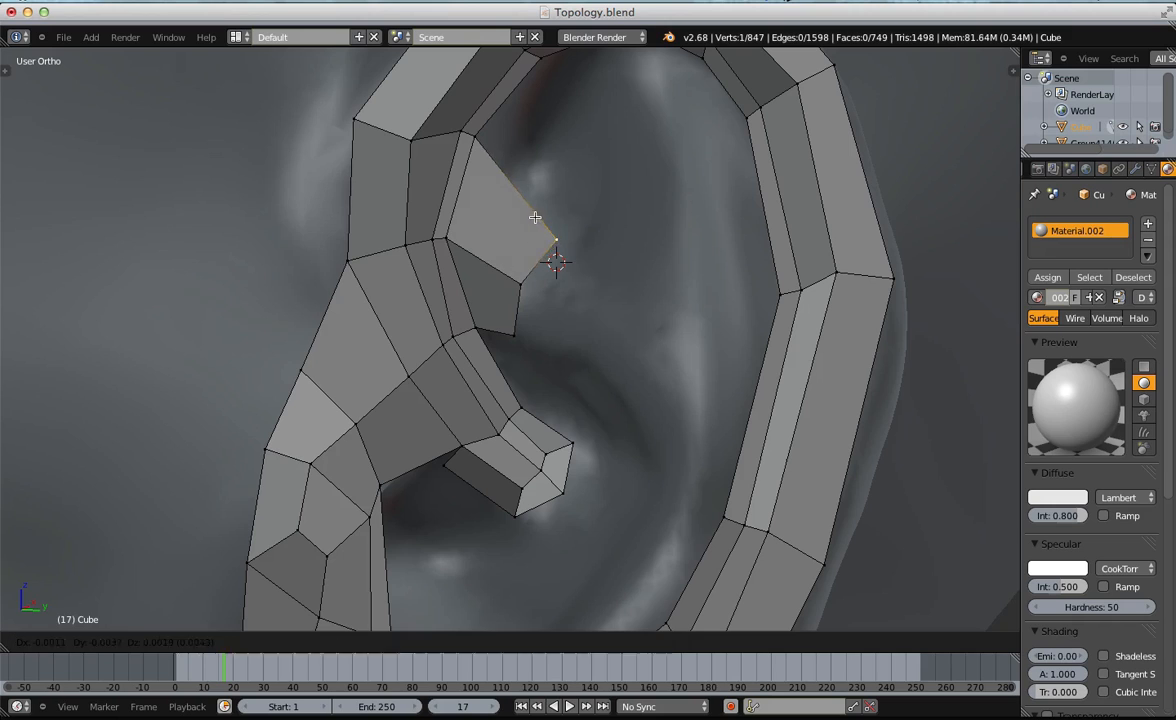
{"action": "left_click", "coordinate": [485, 177]}
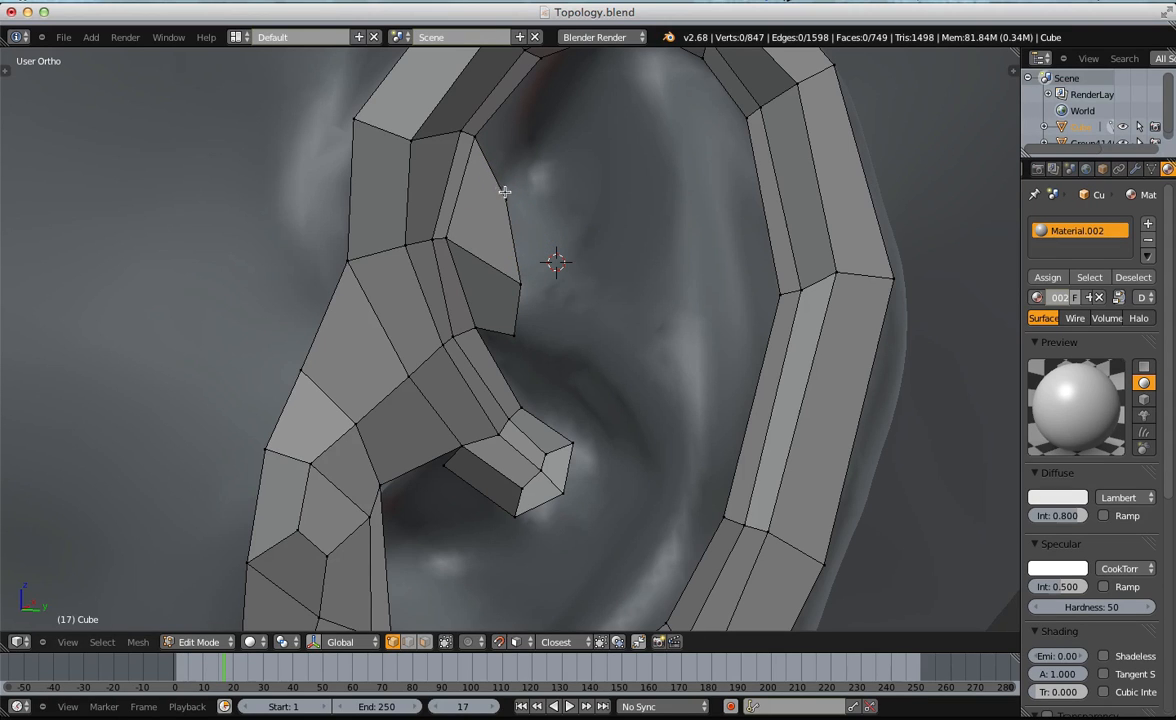
{"action": "right_click", "coordinate": [503, 190]}
{"action": "key", "text": "g"}
{"action": "left_click", "coordinate": [530, 226]}
{"action": "key", "text": "a"}
{"action": "right_click", "coordinate": [527, 295]}
{"action": "key", "text": "g"}
{"action": "left_click", "coordinate": [515, 285]}
Extrude the inner ridge strip's open end further toward the ear's centre and adjust one of its upper vertices.
{"action": "key", "text": "a"}
{"action": "right_click", "coordinate": [532, 237], "text": "shift"}
{"action": "middle_click_drag", "start_coordinate": [531, 314], "coordinate": [557, 251], "text": "shift"}
{"action": "key", "text": "e"}
{"action": "left_click", "coordinate": [593, 262]}
{"action": "key", "text": "a"}
{"action": "right_click", "coordinate": [495, 185]}
{"action": "key", "text": "g"}
{"action": "left_click", "coordinate": [513, 182]}
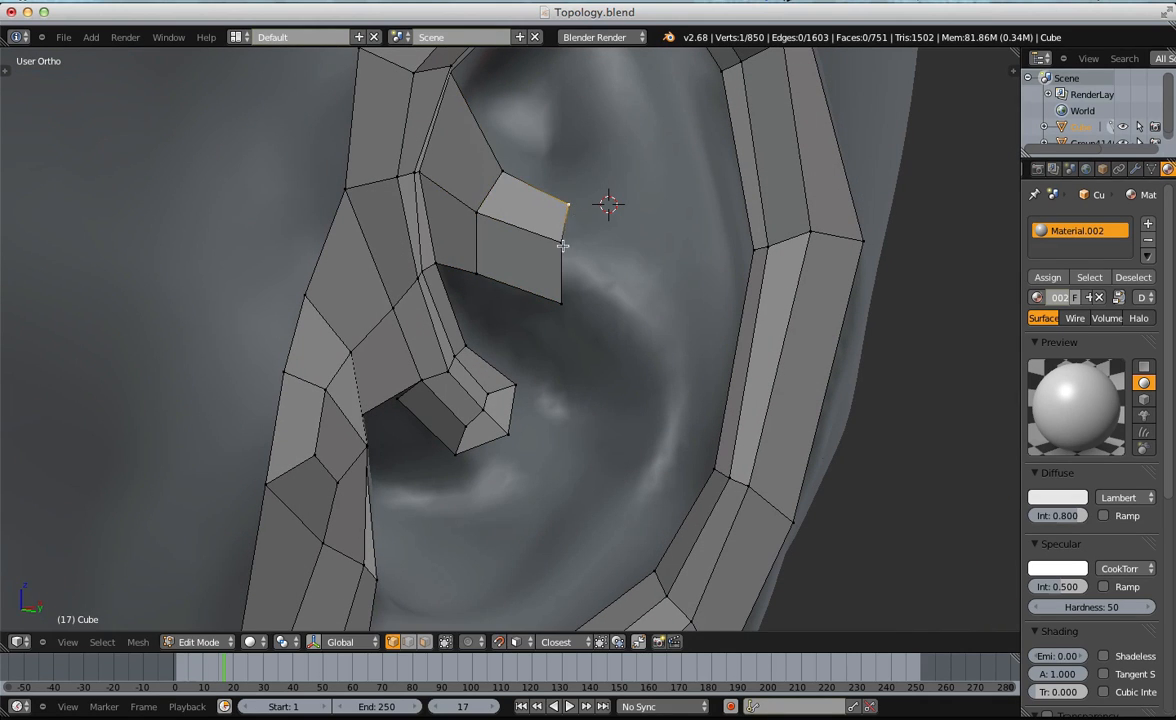
Try to extrude the ridge strip's end edges toward the rear helix, rotating and scaling the new edges.
{"action": "key", "text": "a"}
{"action": "middle_click_drag", "start_coordinate": [590, 297], "coordinate": [598, 270]}
{"action": "right_click", "coordinate": [580, 287], "text": "alt"}
{"action": "key", "text": "e"}
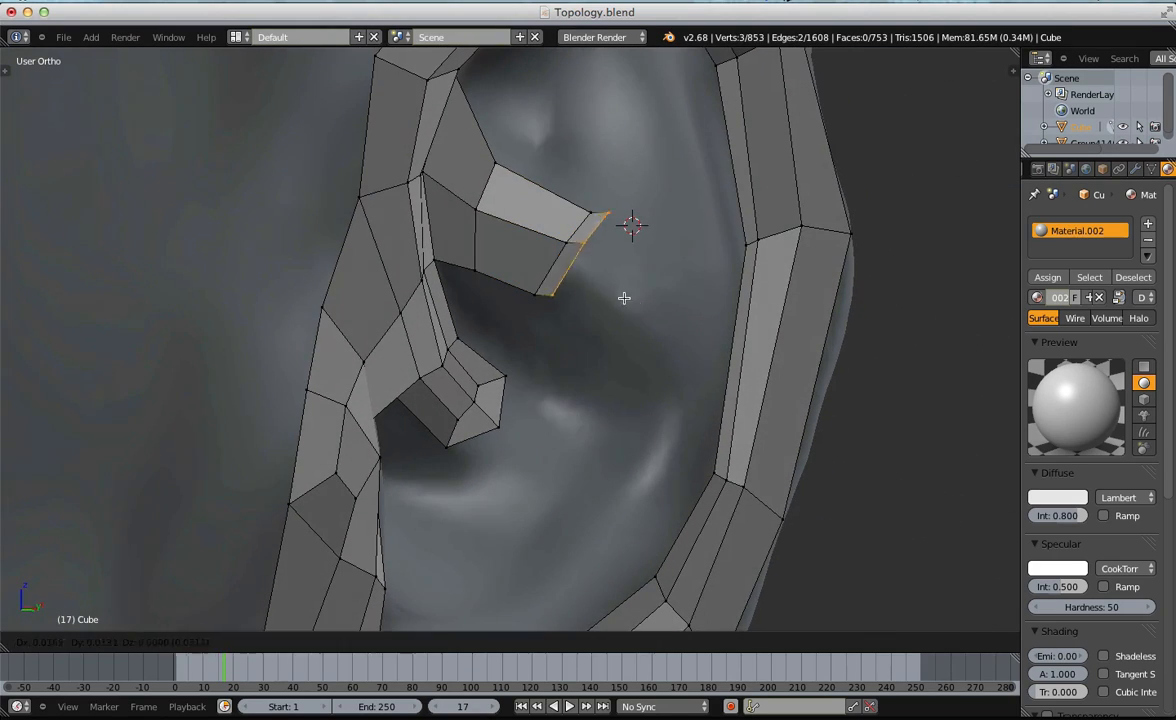
{"action": "left_click", "coordinate": [682, 341]}
{"action": "key", "text": "r"}
{"action": "left_click", "coordinate": [696, 356]}
{"action": "key", "text": "s"}
{"action": "left_click", "coordinate": [666, 344]}
{"action": "middle_click_drag", "start_coordinate": [671, 310], "coordinate": [657, 191], "text": "shift"}
{"action": "key", "text": "s"}
{"action": "left_click", "coordinate": [728, 203]}
{"action": "middle_click_drag", "start_coordinate": [728, 203], "coordinate": [668, 313], "text": "shift"}
Move the outer end vertex of the ridge strip, then undo that move and the last extrusion.
{"action": "right_click", "coordinate": [600, 287]}
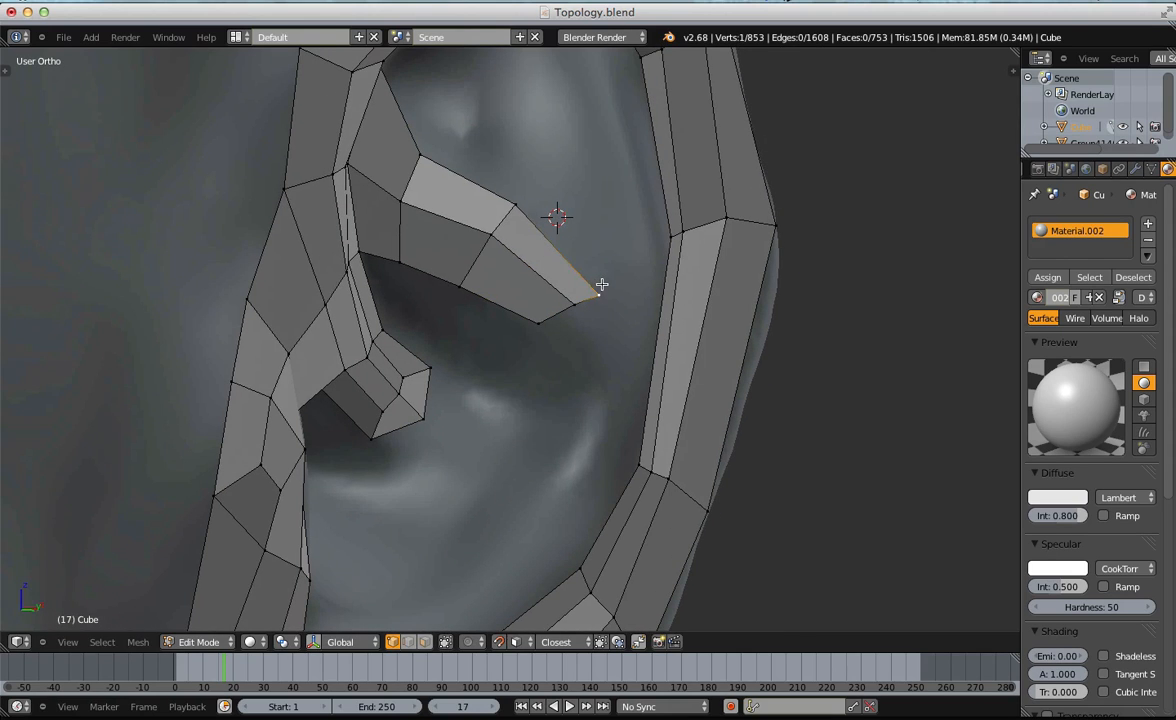
{"action": "key", "text": "g"}
{"action": "left_click", "coordinate": [622, 217]}
{"action": "key", "text": "ctrl+z"}
{"action": "key", "text": "a"}
{"action": "middle_click_drag", "start_coordinate": [562, 325], "coordinate": [510, 369], "text": "shift"}
{"action": "key", "text": "ctrl+z"}
{"action": "key", "text": "ctrl+z"}
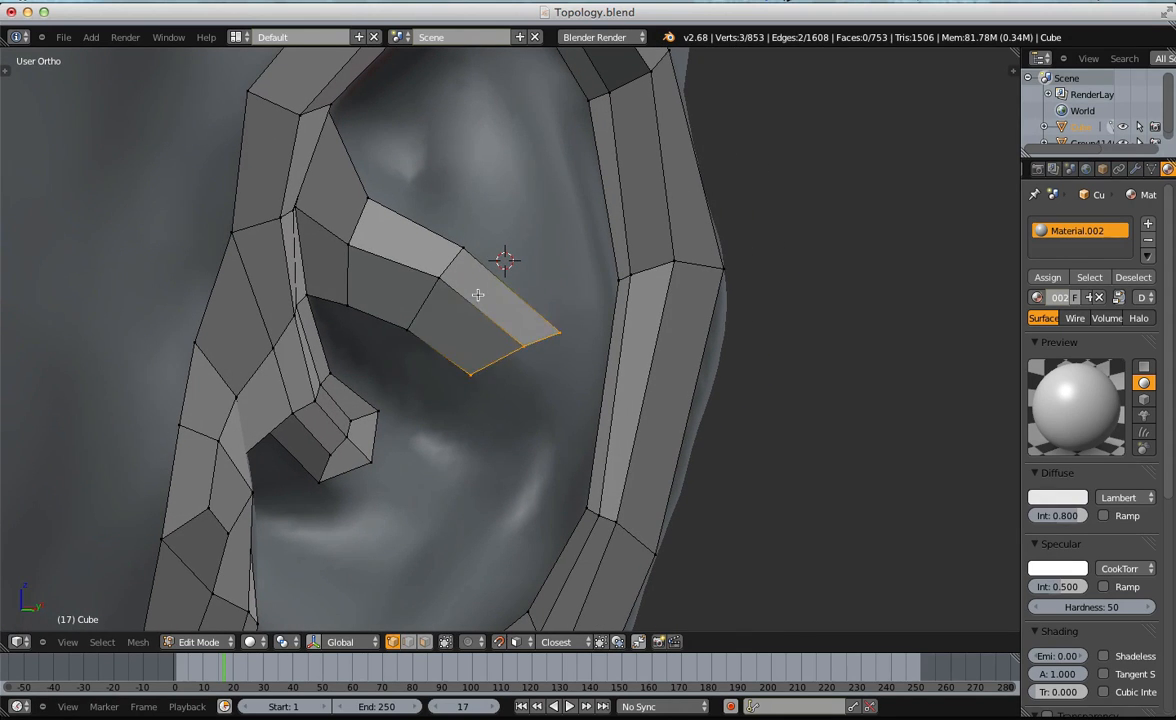
{"action": "key", "text": "ctrl+z"}
Rotate the ridge strip's end edges, then extrude another segment and rotate it to follow the bend.
{"action": "key", "text": "r"}
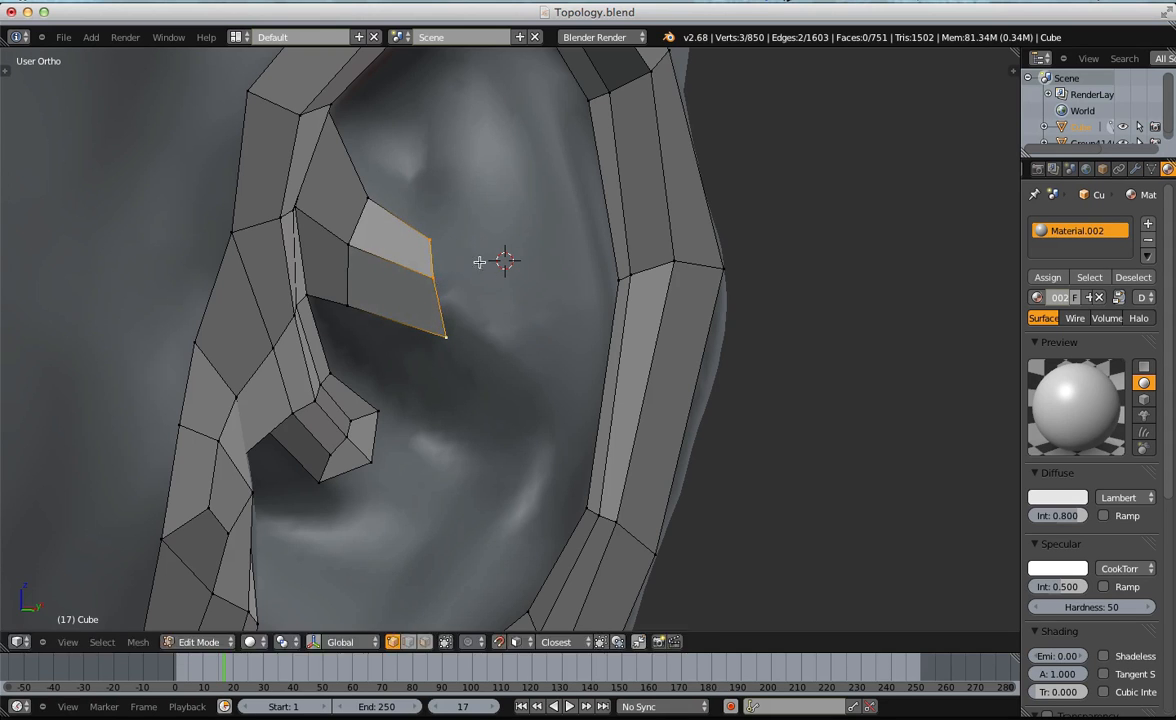
{"action": "left_click", "coordinate": [479, 262]}
{"action": "key", "text": "e"}
{"action": "left_click", "coordinate": [518, 254]}
{"action": "key", "text": "r"}
{"action": "left_click", "coordinate": [545, 244]}
Extrude the strip's end again toward the upper helix, rotating and moving the new edges into place.
{"action": "key", "text": "e"}
{"action": "left_click", "coordinate": [495, 273]}
{"action": "middle_click_drag", "start_coordinate": [614, 181], "coordinate": [355, 250], "text": "shift"}
{"action": "key", "text": "r"}
{"action": "left_click", "coordinate": [517, 407]}
{"action": "key", "text": "g"}
{"action": "left_click", "coordinate": [509, 365]}
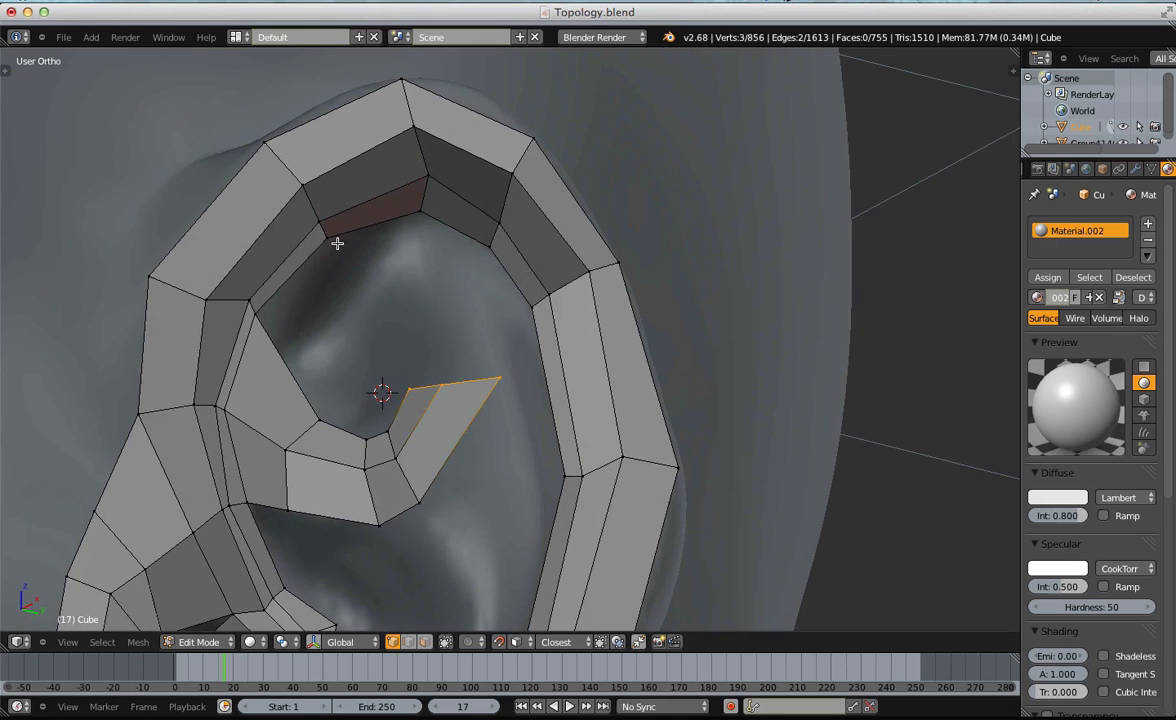
Fill the gap between the ridge strip's end edges and the inner edge of the upper helix with faces.
{"action": "key", "text": "f"}
{"action": "key", "text": "ctrl+r"}
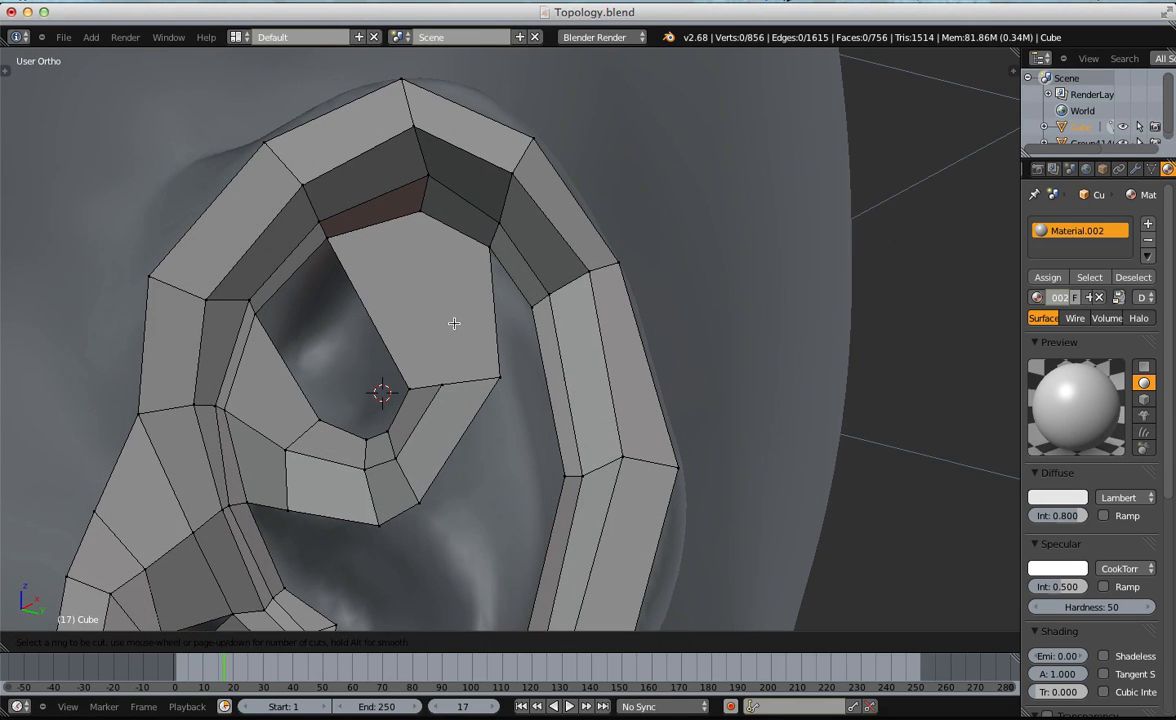
{"action": "key", "text": "Escape"}
{"action": "key", "text": "a"}
{"action": "right_click", "coordinate": [394, 200]}
{"action": "middle_click_drag", "start_coordinate": [459, 357], "coordinate": [435, 273]}
Add a loop cut across the new faces bridging the ridge and upper helix, and move it to follow the sculpt.
{"action": "key", "text": "ctrl+r"}
{"action": "left_click", "coordinate": [478, 313]}
{"action": "left_click", "coordinate": [480, 311]}
{"action": "key", "text": "g"}
{"action": "left_click", "coordinate": [478, 301]}
{"action": "key", "text": "a"}
Add a loop cut across the large quads at the front start of the inner ridge and move the new loop.
{"action": "key", "text": "a"}
{"action": "middle_click_drag", "start_coordinate": [359, 299], "coordinate": [276, 394]}
{"action": "key", "text": "a"}
{"action": "key", "text": "ctrl+r"}
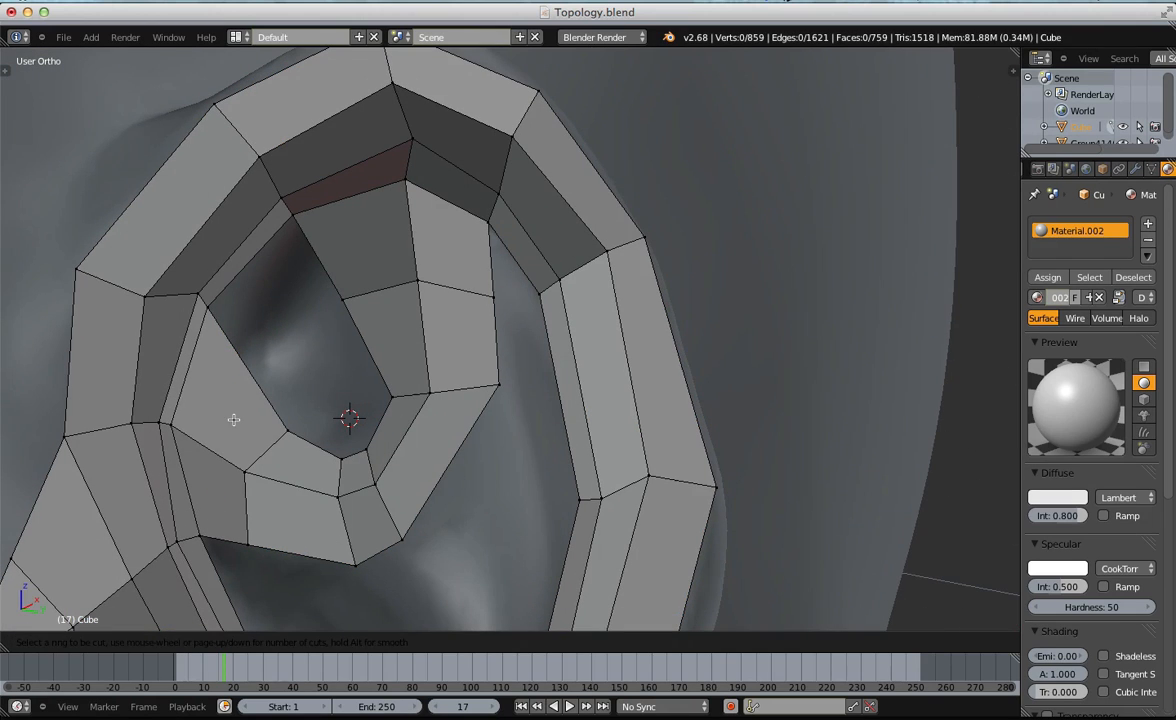
{"action": "left_click", "coordinate": [231, 428]}
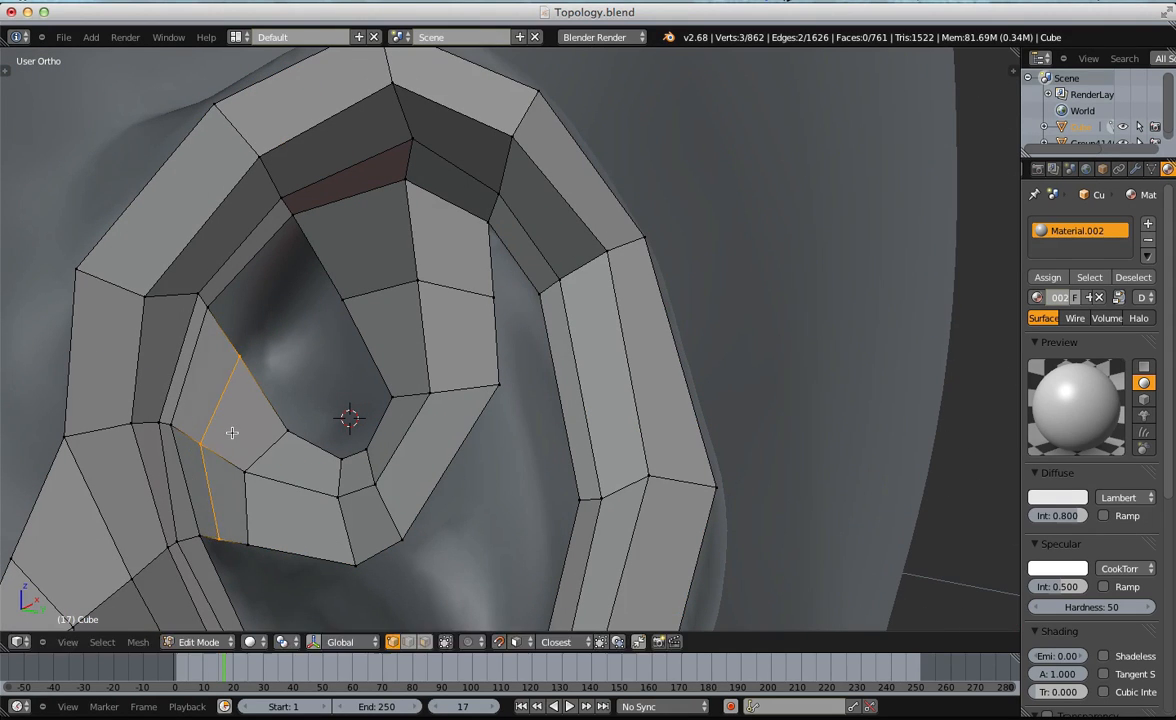
{"action": "key", "text": "g"}
{"action": "left_click", "coordinate": [281, 462]}
{"action": "key", "text": "a"}
Reposition the middle edge row of the bridge between the ridge and upper helix over the sculpt.
{"action": "middle_click_drag", "start_coordinate": [281, 460], "coordinate": [399, 425]}
{"action": "scroll", "coordinate": [285, 495], "scroll_direction": "down", "scroll_amount": 8}
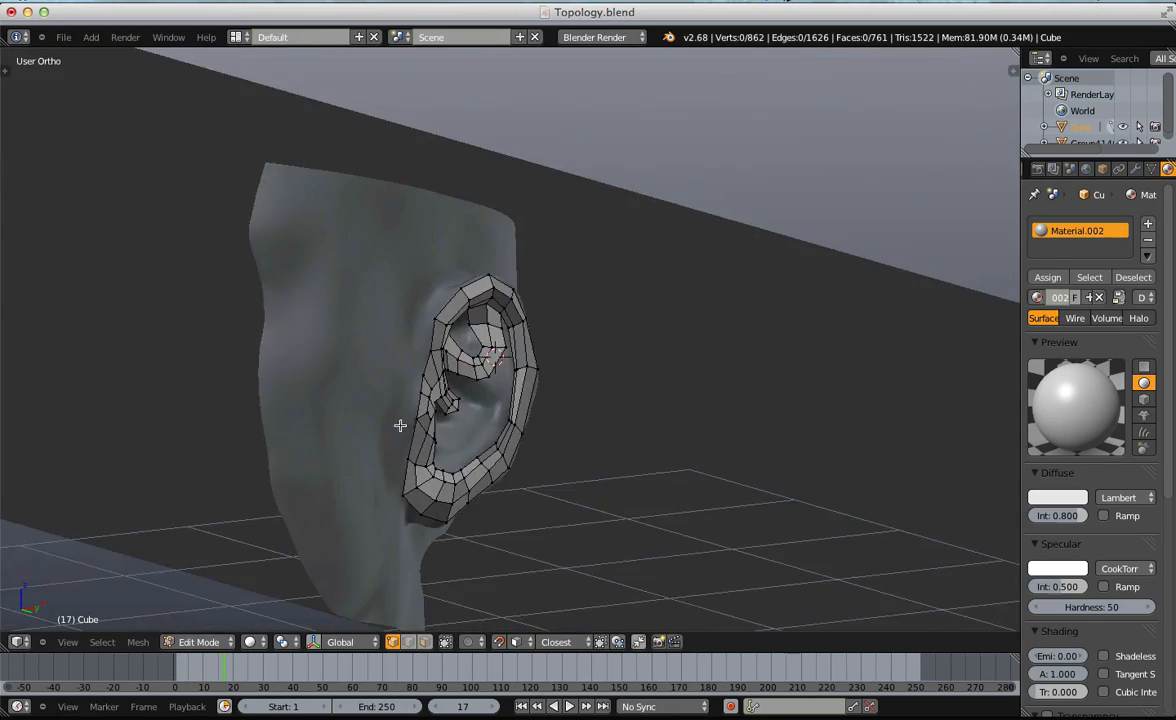
{"action": "scroll", "coordinate": [492, 319], "scroll_direction": "up", "scroll_amount": 7}
{"action": "middle_click_drag", "start_coordinate": [446, 360], "coordinate": [422, 255]}
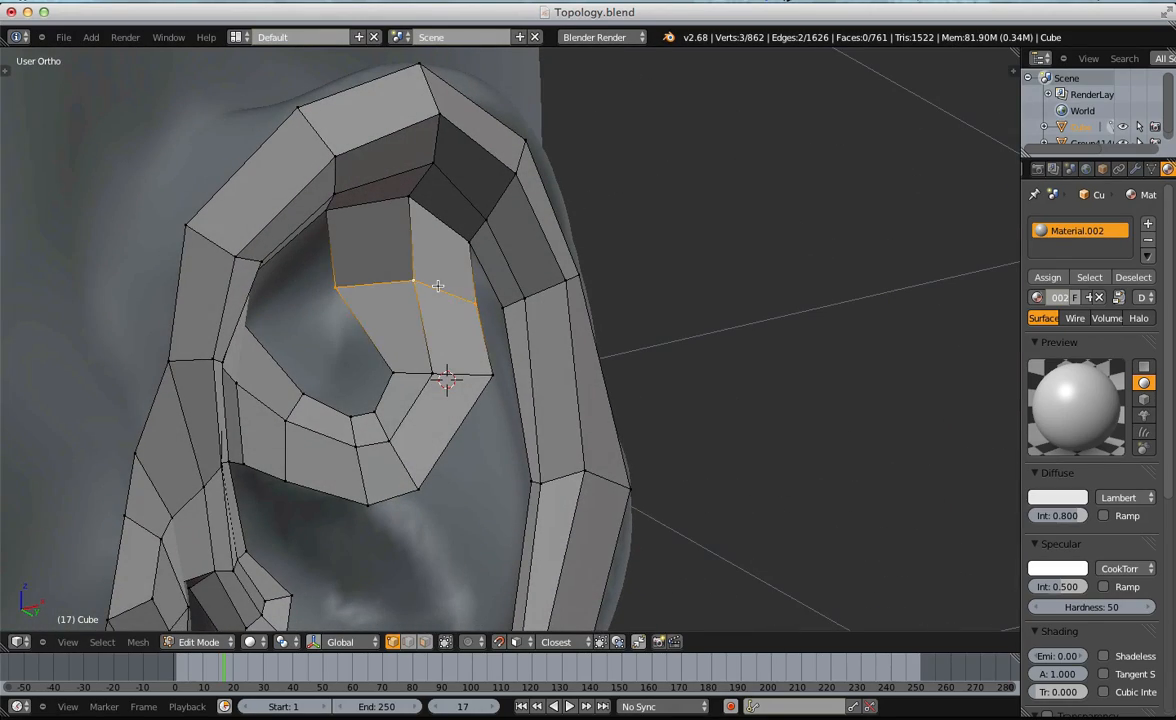
{"action": "key", "text": "a"}
{"action": "middle_click_drag", "start_coordinate": [333, 318], "coordinate": [392, 318]}
{"action": "key", "text": "a"}
Move the two front vertices on the hollow's inner border to even out the ridge quads.
{"action": "middle_click_drag", "start_coordinate": [357, 268], "coordinate": [388, 310]}
{"action": "scroll", "coordinate": [388, 310], "scroll_direction": "up", "scroll_amount": 6}
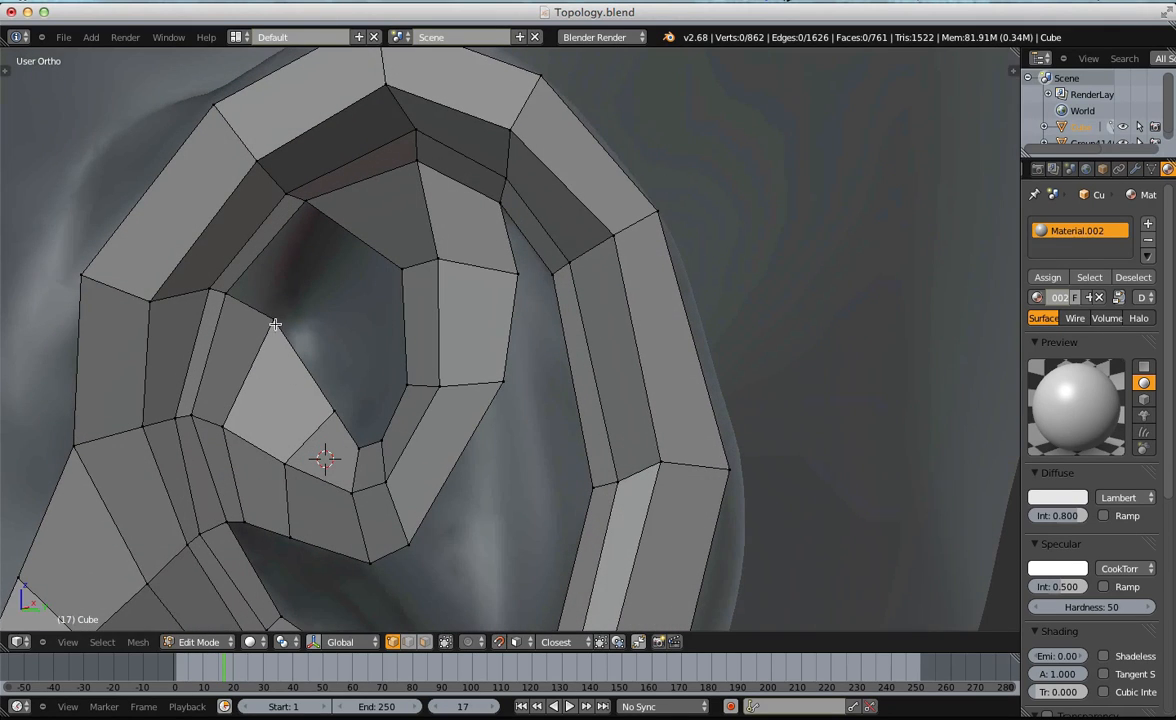
{"action": "key", "text": "a"}
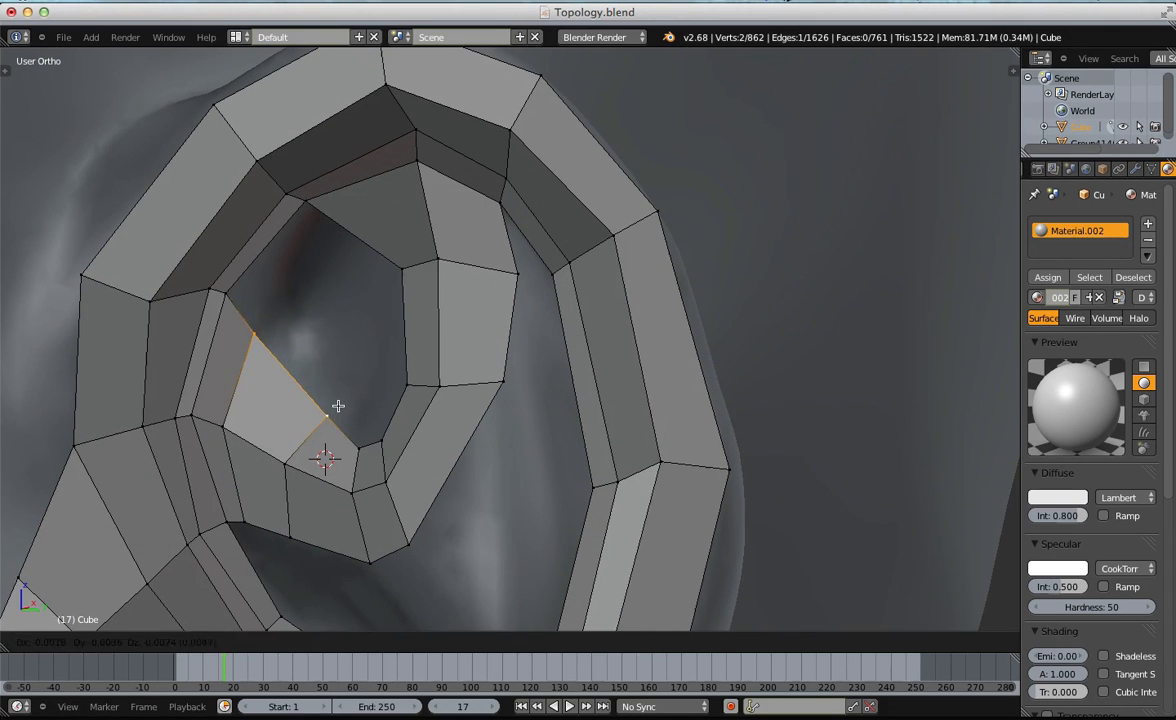
{"action": "middle_click_drag", "start_coordinate": [333, 407], "coordinate": [321, 346]}
Fill the hollow enclosed by the inner ridge with three faces spanning from its front edge to its rear edge.
{"action": "right_click", "coordinate": [541, 236], "text": "shift"}
{"action": "middle_click_drag", "start_coordinate": [541, 236], "coordinate": [399, 355]}
{"action": "key", "text": "f"}
{"action": "key", "text": "a"}
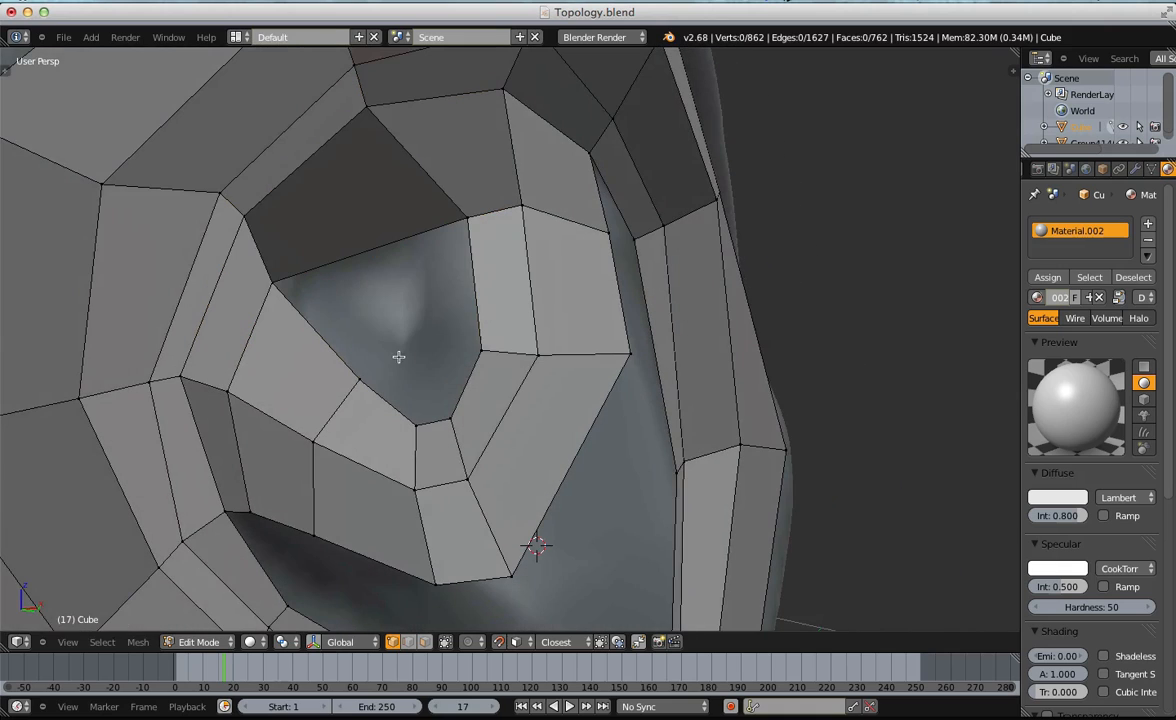
{"action": "key", "text": "f"}
{"action": "key", "text": "a"}
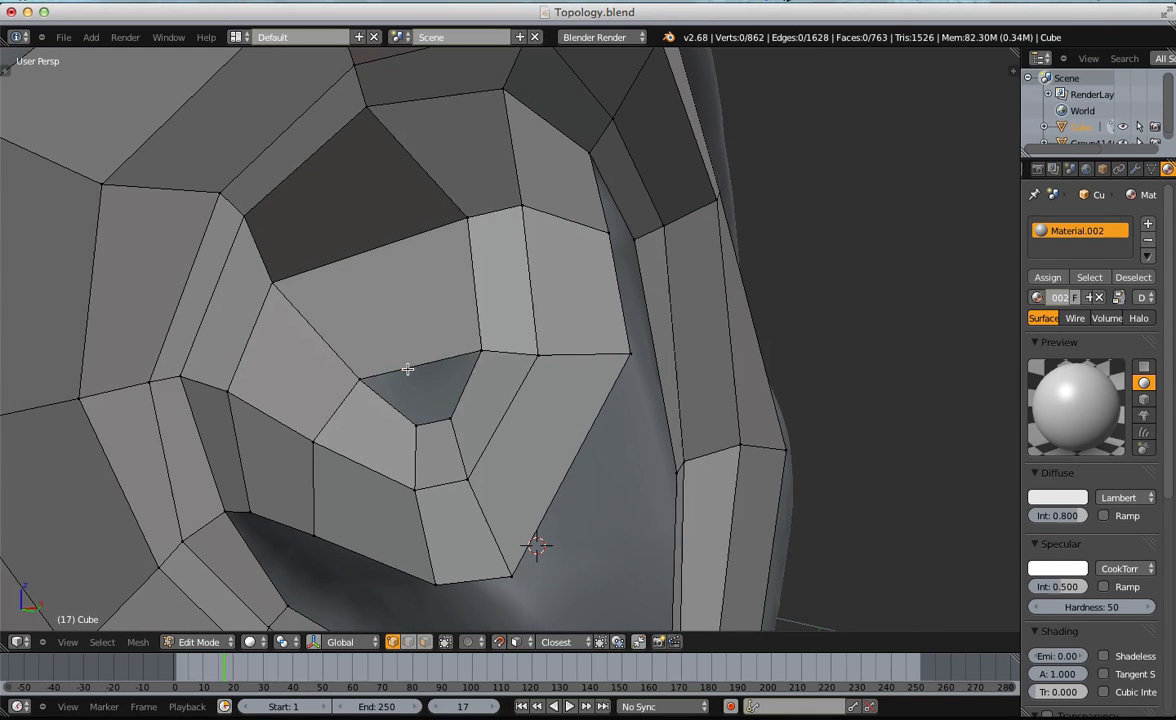
{"action": "key", "text": "f"}
{"action": "key", "text": "a"}
Inset the three faces that fill the upper hollow, using face selection.
{"action": "key", "text": "ctrl+Tab"}
{"action": "left_click", "coordinate": [397, 403]}
{"action": "key", "text": "c"}
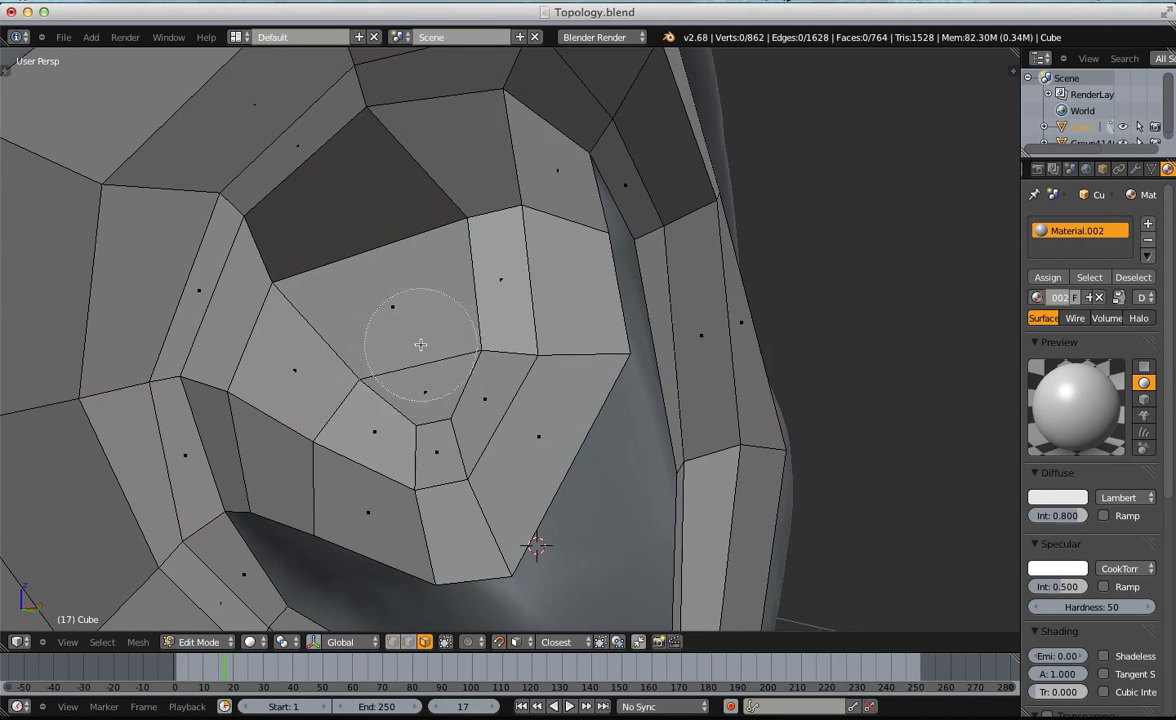
{"action": "scroll", "coordinate": [419, 348], "scroll_direction": "up", "scroll_amount": 4}
{"action": "left_click", "coordinate": [419, 350]}
{"action": "left_click_drag", "start_coordinate": [419, 350], "coordinate": [313, 145]}
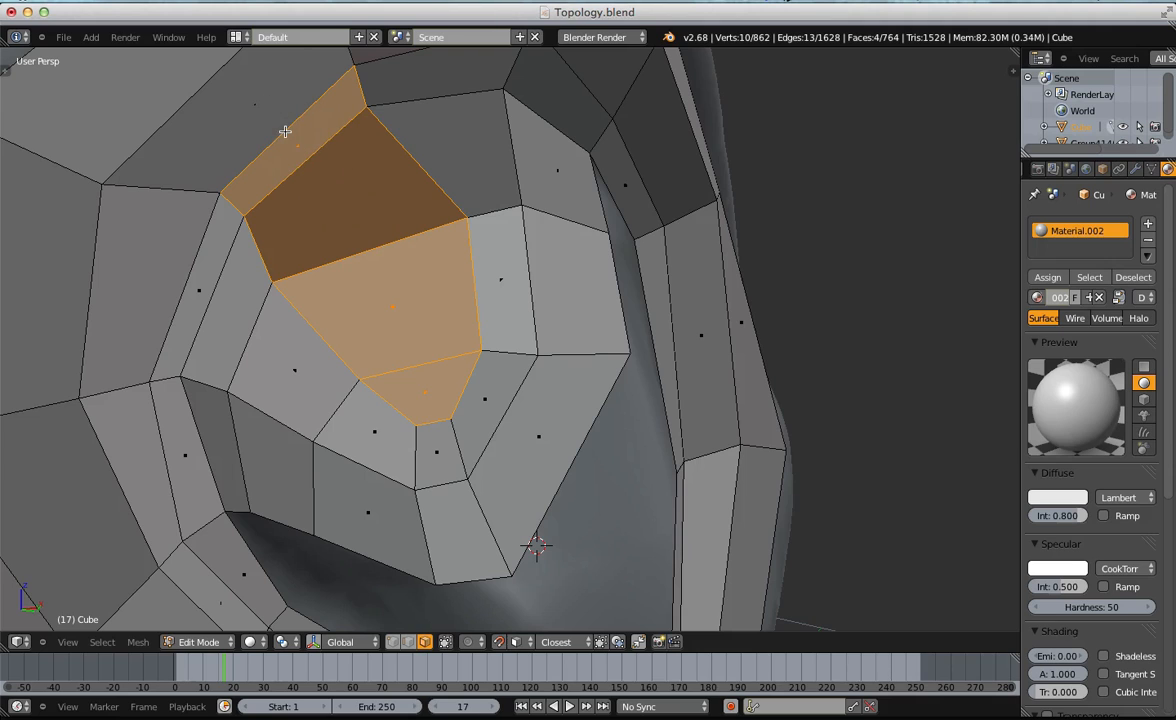
{"action": "middle_click_drag", "start_coordinate": [292, 138], "coordinate": [280, 129]}
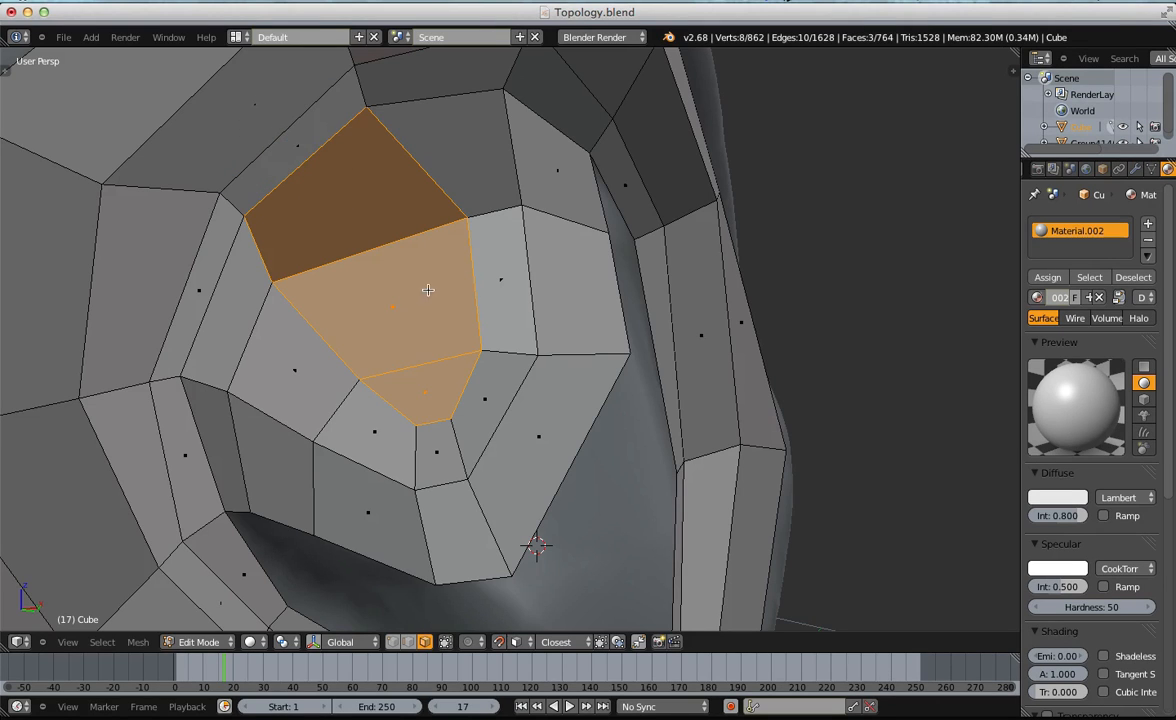
{"action": "key", "text": "i"}
{"action": "left_click", "coordinate": [556, 281]}
{"action": "key", "text": "a"}
{"action": "key", "text": "ctrl+Tab"}
{"action": "left_click", "coordinate": [393, 292]}
{"action": "right_click", "coordinate": [423, 380]}
{"action": "right_click", "coordinate": [399, 327], "text": "shift"}
{"action": "right_click", "coordinate": [336, 233], "text": "shift"}
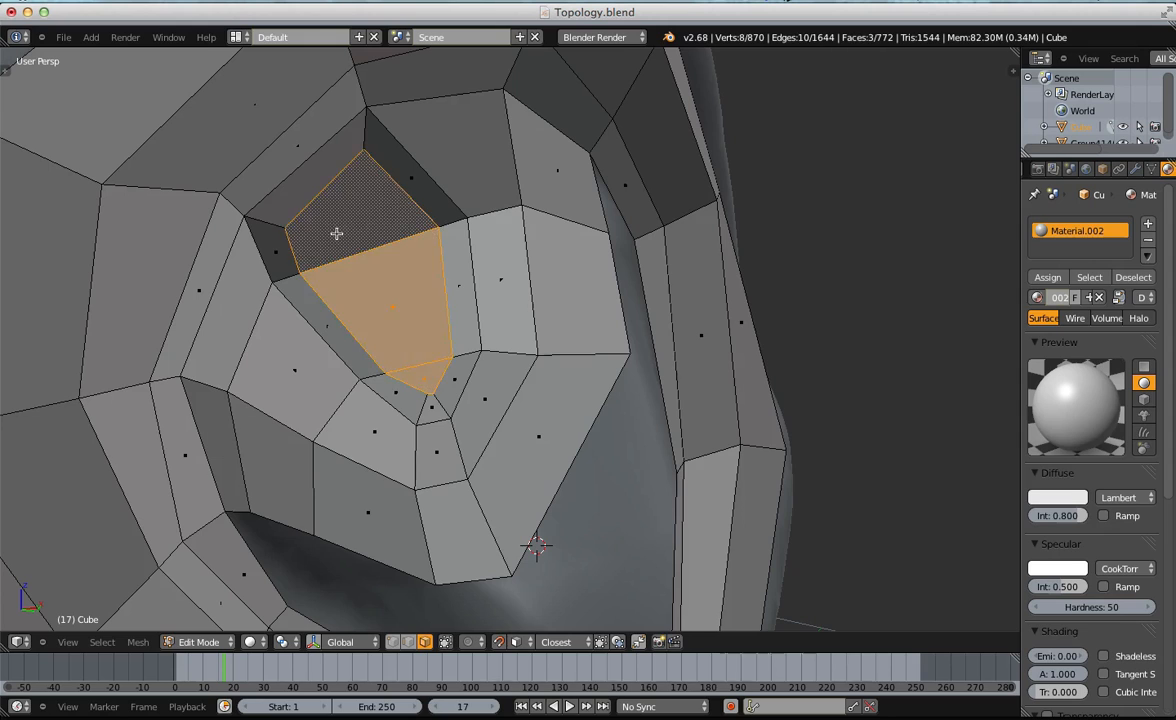
Return to vertex selection and move the inset's lower inner vertices apart to open up the cramped quads.
{"action": "key", "text": "a"}
{"action": "key", "text": "ctrl+Tab"}
{"action": "left_click", "coordinate": [362, 246]}
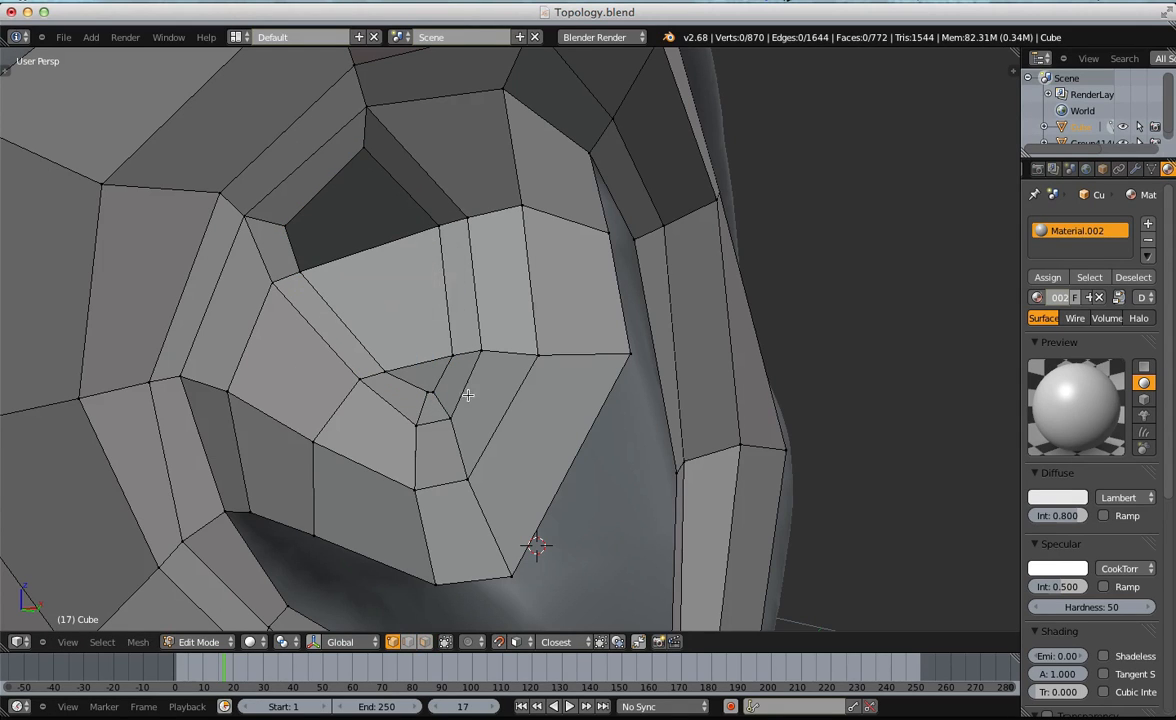
{"action": "right_click", "coordinate": [451, 357], "text": "shift"}
{"action": "key", "text": "g"}
{"action": "left_click", "coordinate": [464, 342]}
{"action": "right_click", "coordinate": [428, 390]}
{"action": "key", "text": "g"}
{"action": "left_click", "coordinate": [416, 394]}
Move the vertices of the inset's lower cross edge upward to space the hollow's quads more evenly.
{"action": "key", "text": "a"}
{"action": "key", "text": "g"}
{"action": "left_click", "coordinate": [433, 311]}
{"action": "key", "text": "a"}
{"action": "right_click", "coordinate": [436, 295]}
{"action": "key", "text": "g"}
{"action": "left_click", "coordinate": [436, 286]}
{"action": "key", "text": "a"}
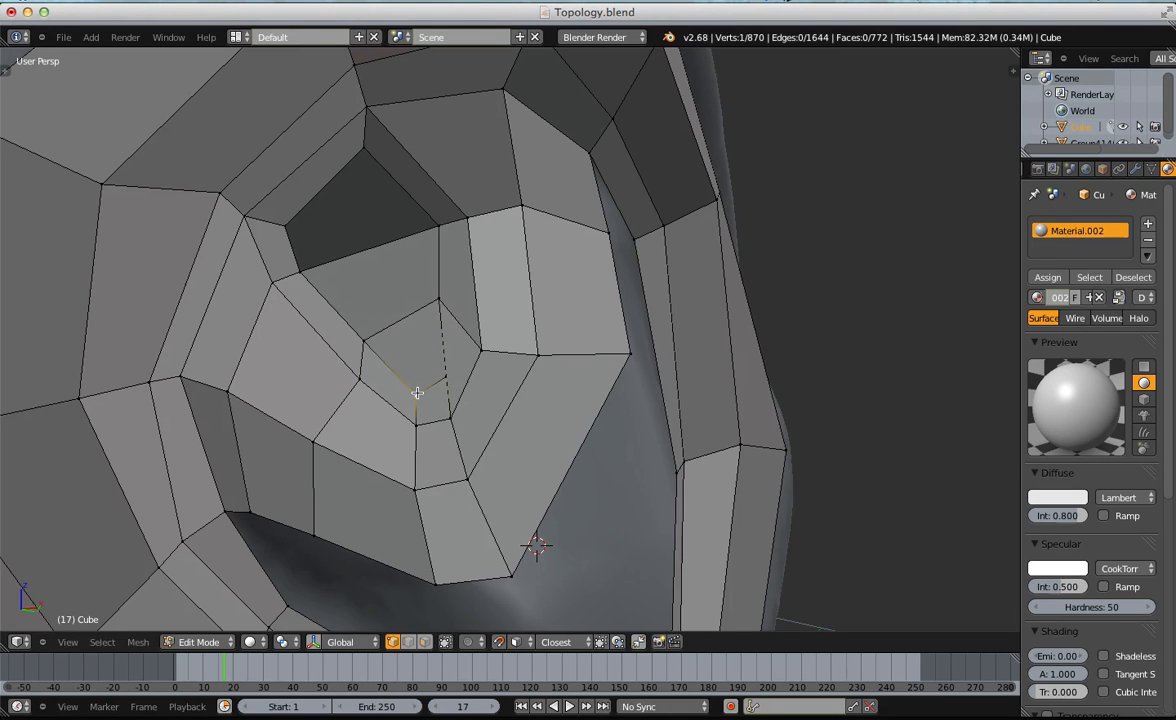
Adjust the remaining inset vertices and the adjoining lower ridge vertices to smooth the hollow's edge flow.
{"action": "key", "text": "g"}
{"action": "left_click", "coordinate": [346, 364]}
{"action": "right_click_drag", "start_coordinate": [452, 418], "coordinate": [405, 430]}
{"action": "key", "text": "a"}
{"action": "key", "text": "a"}
{"action": "right_click_drag", "start_coordinate": [460, 488], "coordinate": [479, 474]}
{"action": "key", "text": "a"}
{"action": "right_click_drag", "start_coordinate": [428, 227], "coordinate": [387, 202]}
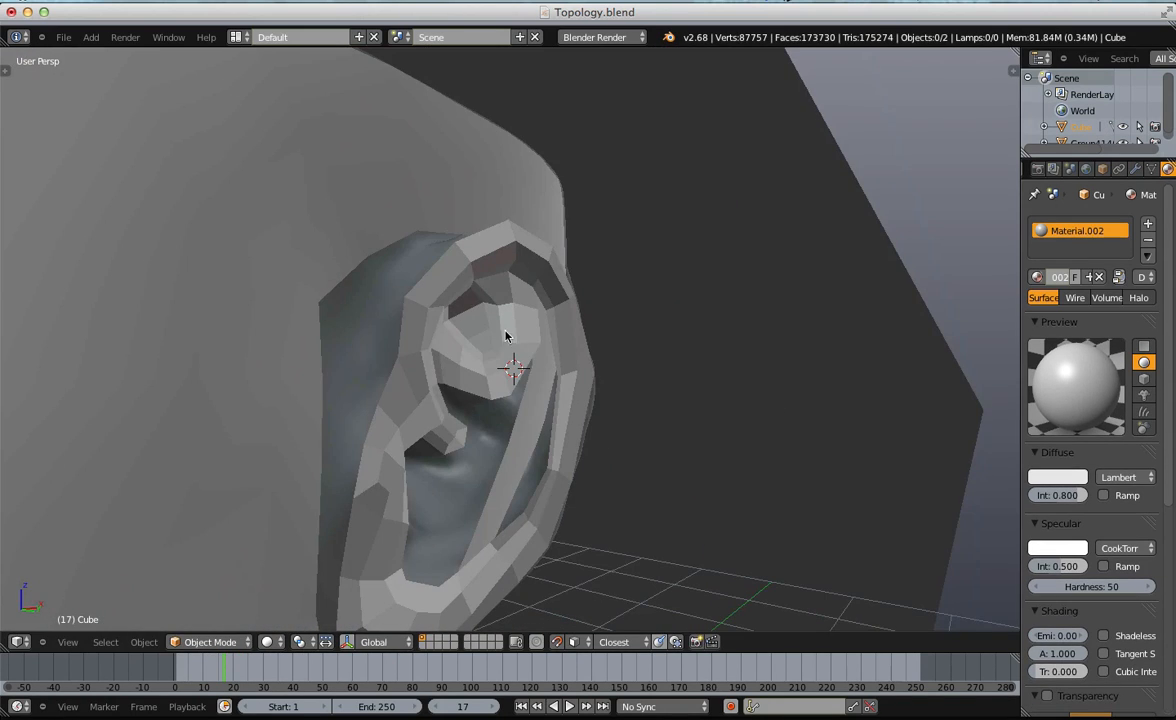
Edge-slide the loop bordering the hollow outward toward the surrounding ridge.
{"action": "middle_click_drag", "start_coordinate": [507, 333], "coordinate": [466, 408]}
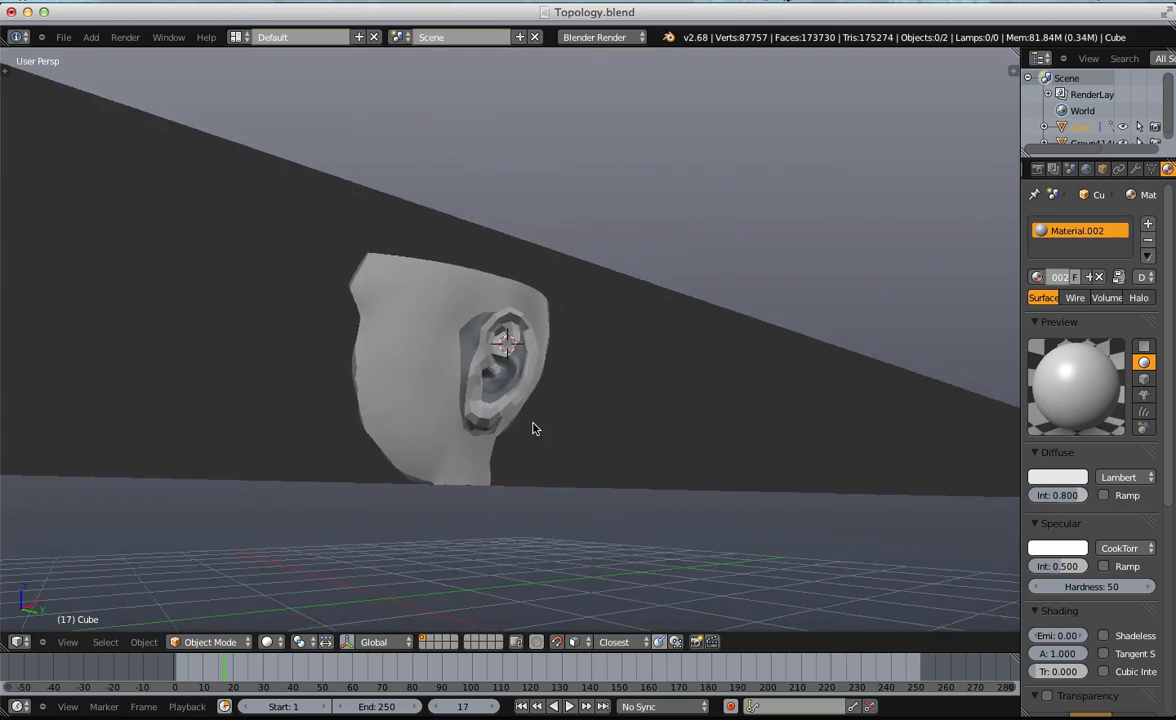
{"action": "scroll", "coordinate": [490, 389], "scroll_direction": "up", "scroll_amount": 6}
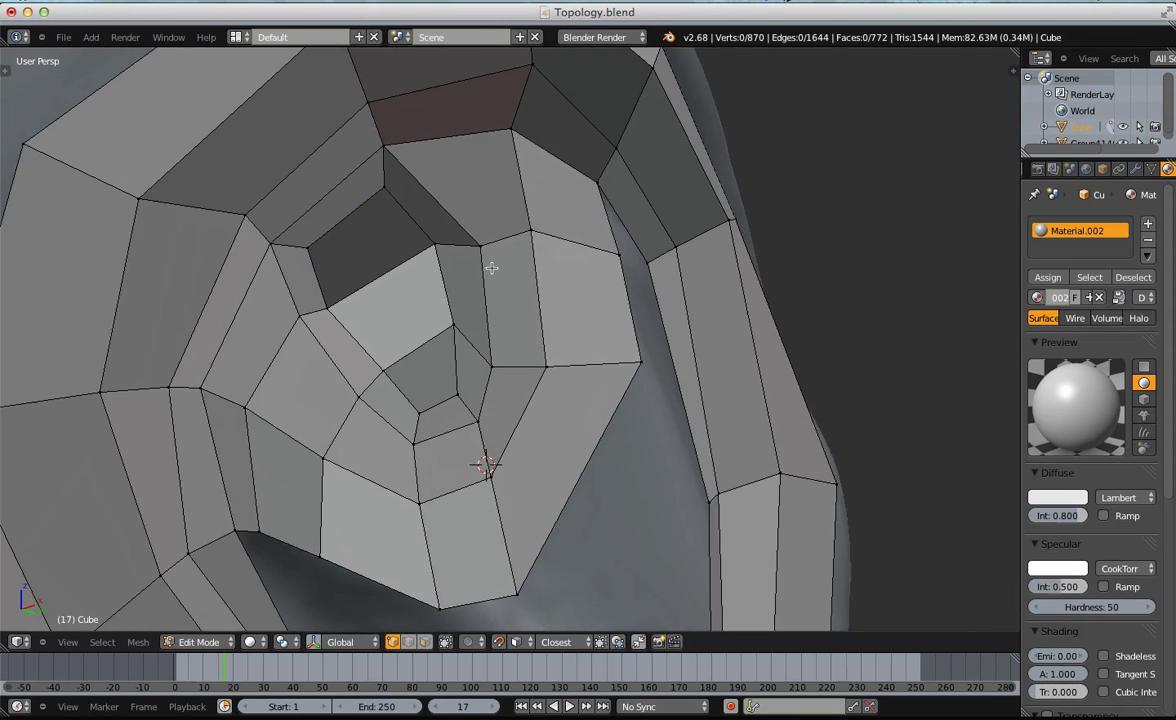
{"action": "right_click", "coordinate": [491, 268], "text": "alt"}
{"action": "key", "text": "g"}
{"action": "key", "text": "g"}
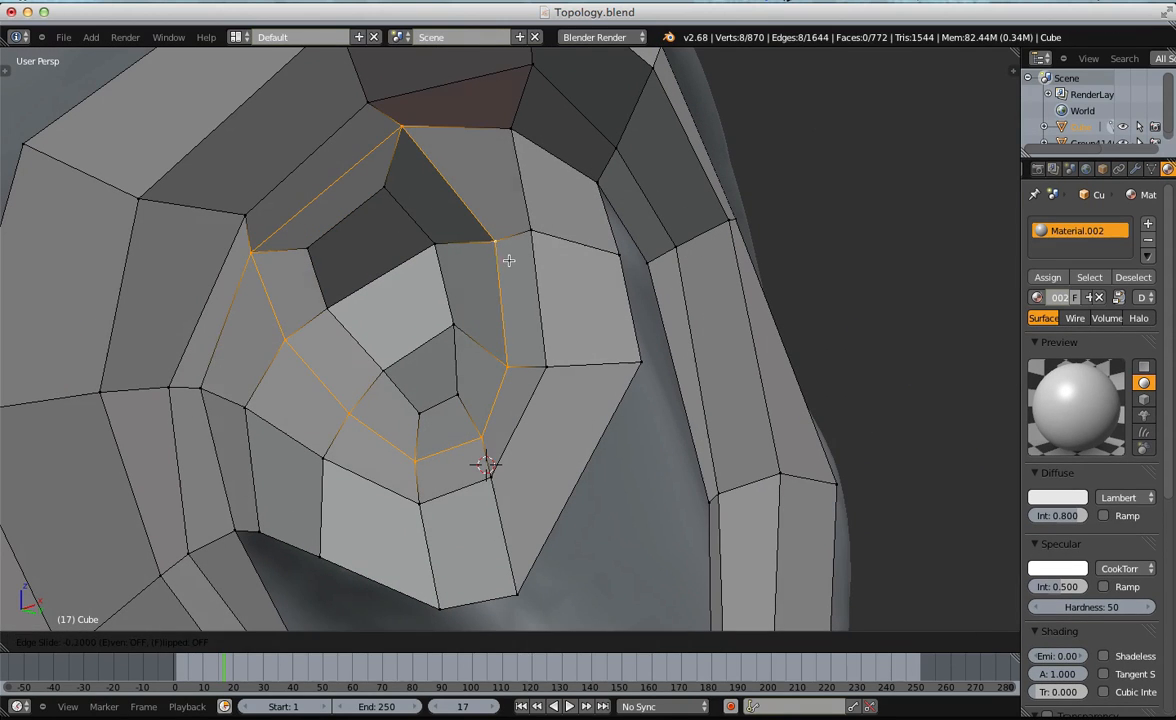
{"action": "left_click", "coordinate": [517, 256]}
Move the border loop's front corner vertex and its top vertex back into line with the helix interior.
{"action": "key", "text": "a"}
{"action": "right_click", "coordinate": [251, 257]}
{"action": "key", "text": "g"}
{"action": "left_click", "coordinate": [271, 237]}
{"action": "key", "text": "a"}
{"action": "right_click", "coordinate": [400, 121]}
{"action": "key", "text": "g"}
{"action": "left_click", "coordinate": [391, 124]}
{"action": "key", "text": "a"}
Check the ear's shape in Object Mode, then nudge the outer vertex of the ridge strip just below the upper helix.
{"action": "right_click", "coordinate": [480, 184], "text": "alt"}
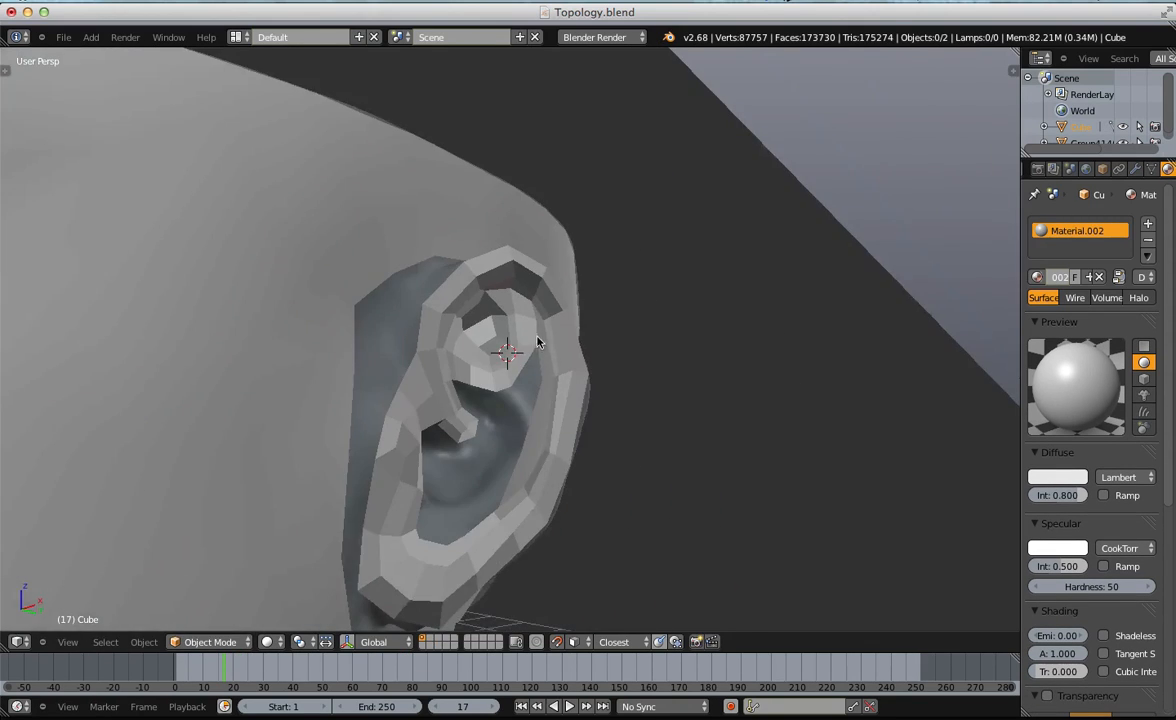
{"action": "middle_click_drag", "start_coordinate": [537, 342], "coordinate": [462, 449]}
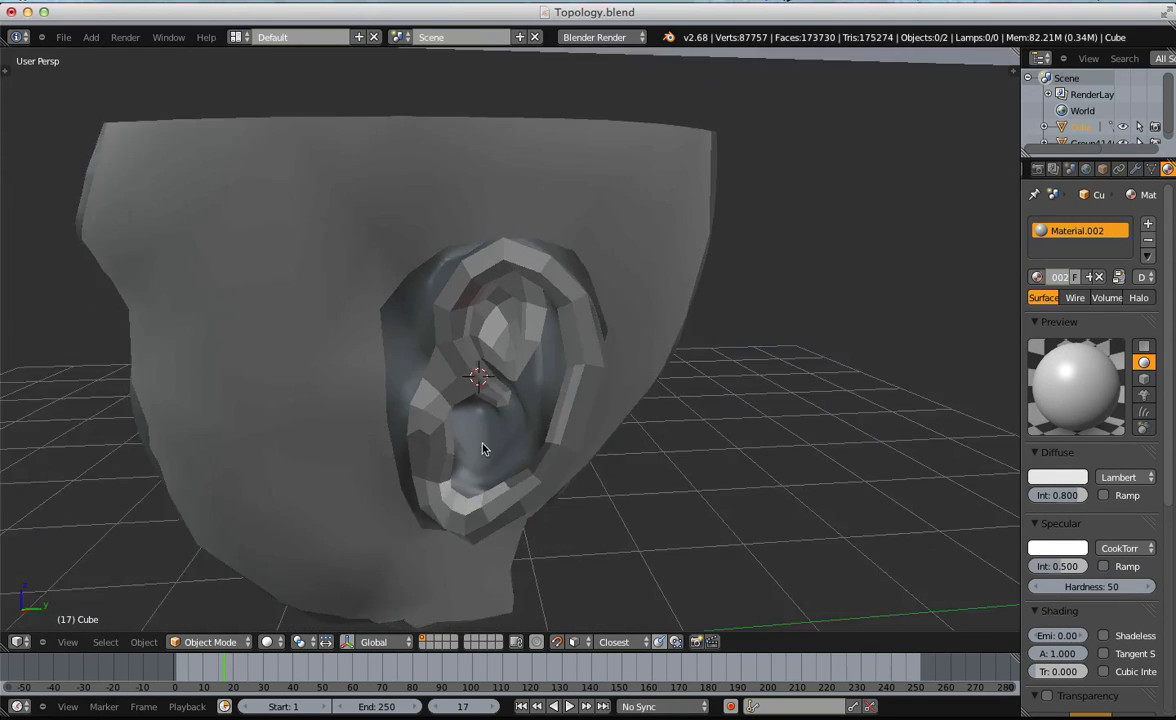
{"action": "scroll", "coordinate": [567, 410], "scroll_direction": "up", "scroll_amount": 6}
{"action": "key", "text": "a"}
{"action": "scroll", "coordinate": [625, 290], "scroll_direction": "up", "scroll_amount": 3}
{"action": "key", "text": "Tab"}
{"action": "scroll", "coordinate": [680, 302], "scroll_direction": "down", "scroll_amount": 2}
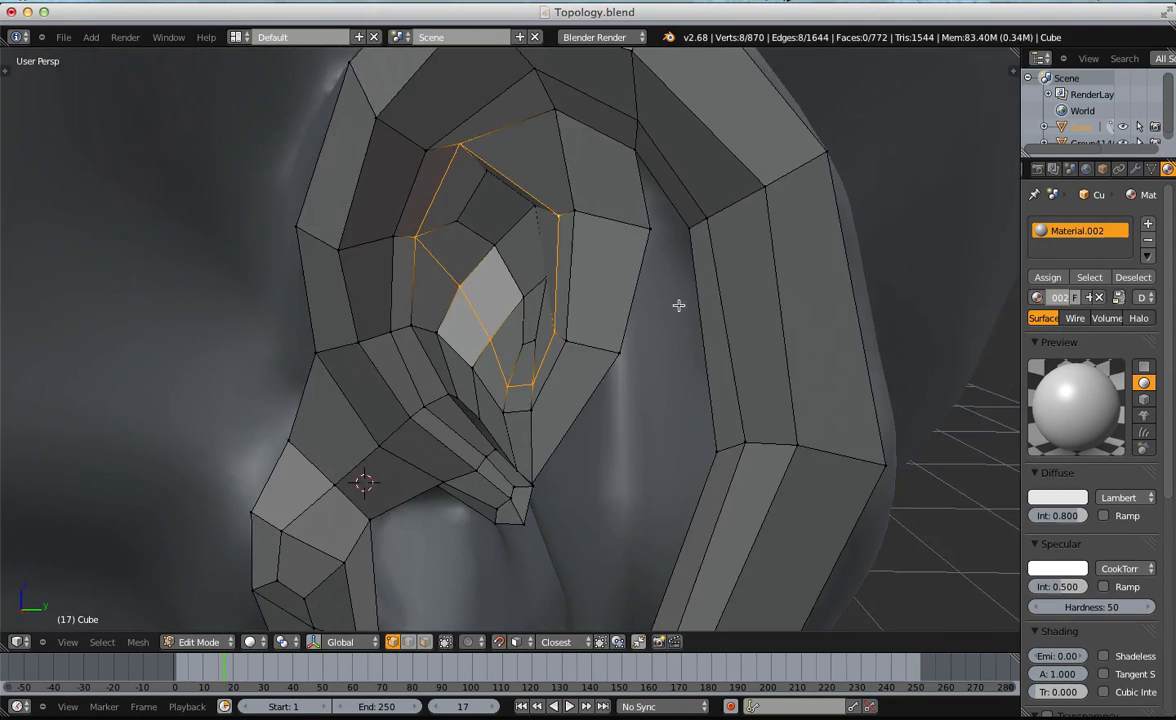
{"action": "key", "text": "a"}
{"action": "middle_click_drag", "start_coordinate": [675, 320], "coordinate": [600, 205]}
{"action": "right_click", "coordinate": [596, 198]}
{"action": "key", "text": "g"}
{"action": "left_click", "coordinate": [583, 192]}
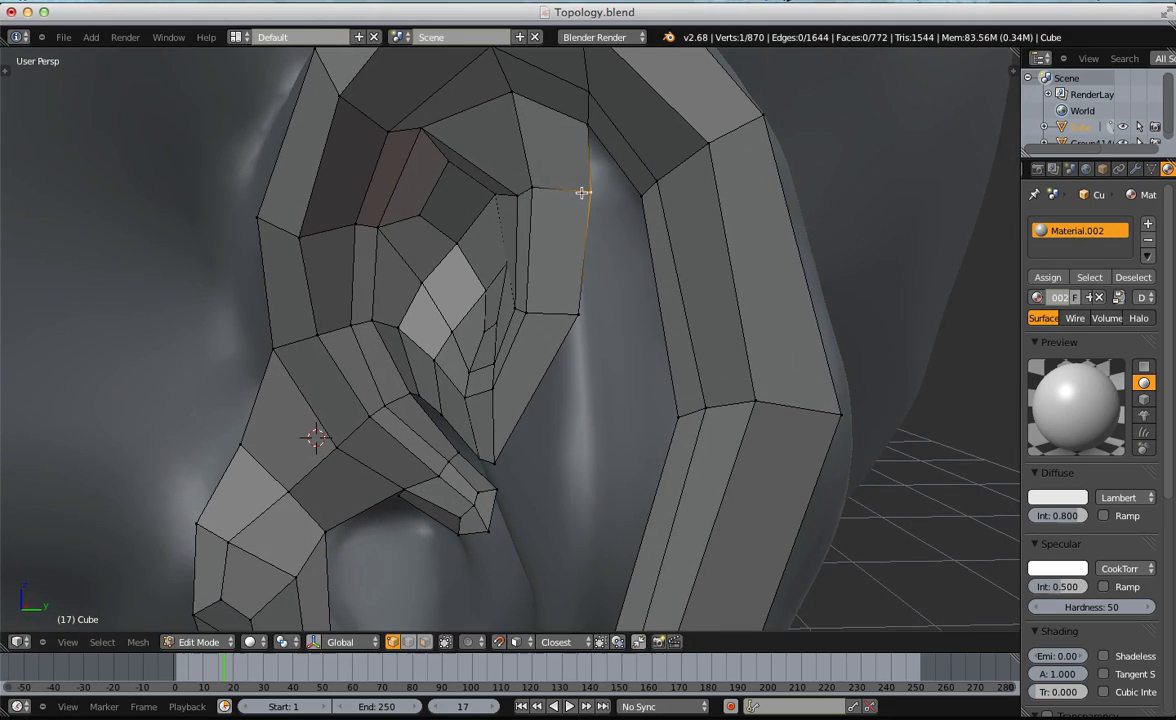
Merge the ridge strip's upper outer vertex with the neighbouring inner helix vertex and move the merged vertex into place.
{"action": "middle_click_drag", "start_coordinate": [520, 184], "coordinate": [605, 232]}
{"action": "key", "text": "w"}
{"action": "left_click", "coordinate": [607, 198]}
{"action": "key", "text": "g"}
{"action": "left_click", "coordinate": [649, 195]}
{"action": "key", "text": "a"}
{"action": "middle_click_drag", "start_coordinate": [585, 320], "coordinate": [533, 236]}
{"action": "scroll", "coordinate": [539, 233], "scroll_direction": "down", "scroll_amount": 5}
{"action": "scroll", "coordinate": [540, 232], "scroll_direction": "up", "scroll_amount": 8}
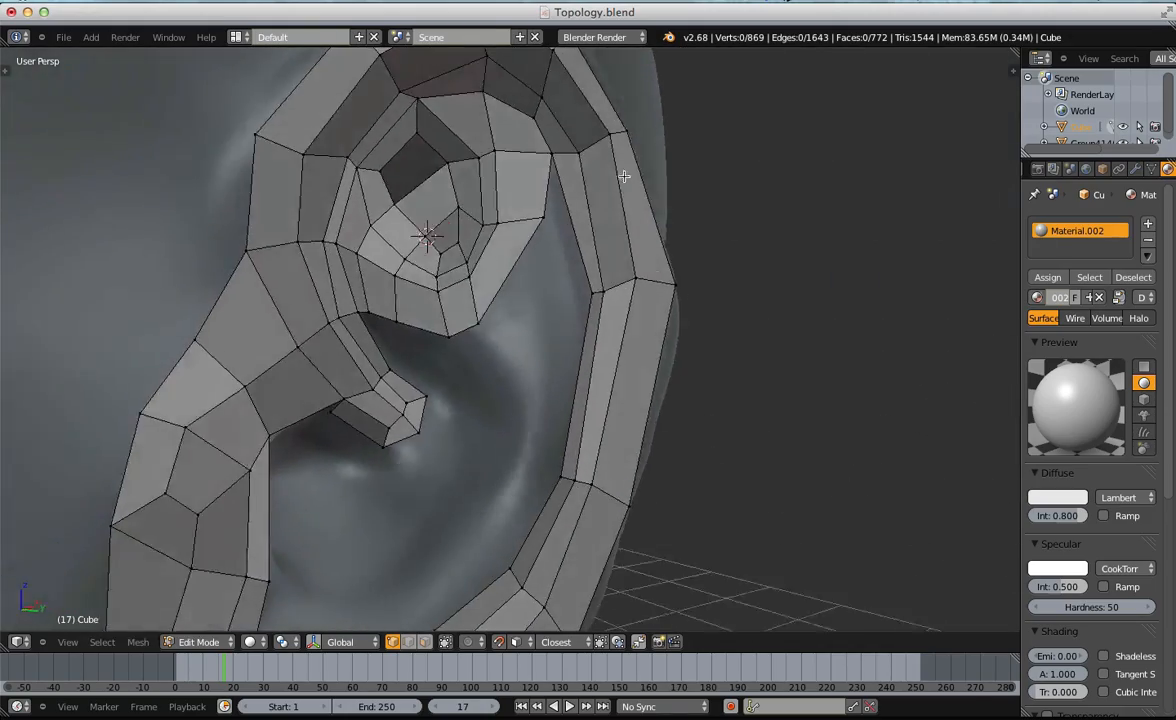
Try to merge the next outer ridge vertex with the rear helix vertex and move it, then undo the merge.
{"action": "middle_click_drag", "start_coordinate": [623, 176], "coordinate": [581, 239]}
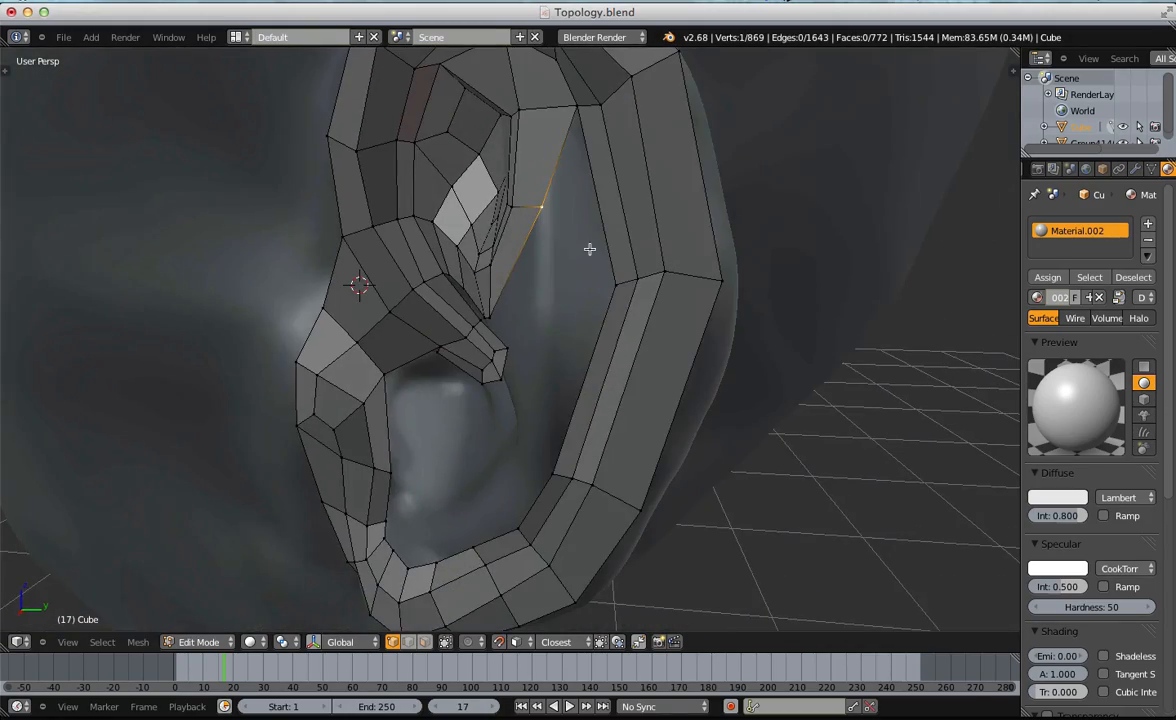
{"action": "key", "text": "w"}
{"action": "left_click", "coordinate": [605, 278]}
{"action": "left_click", "coordinate": [605, 278]}
{"action": "key", "text": "g"}
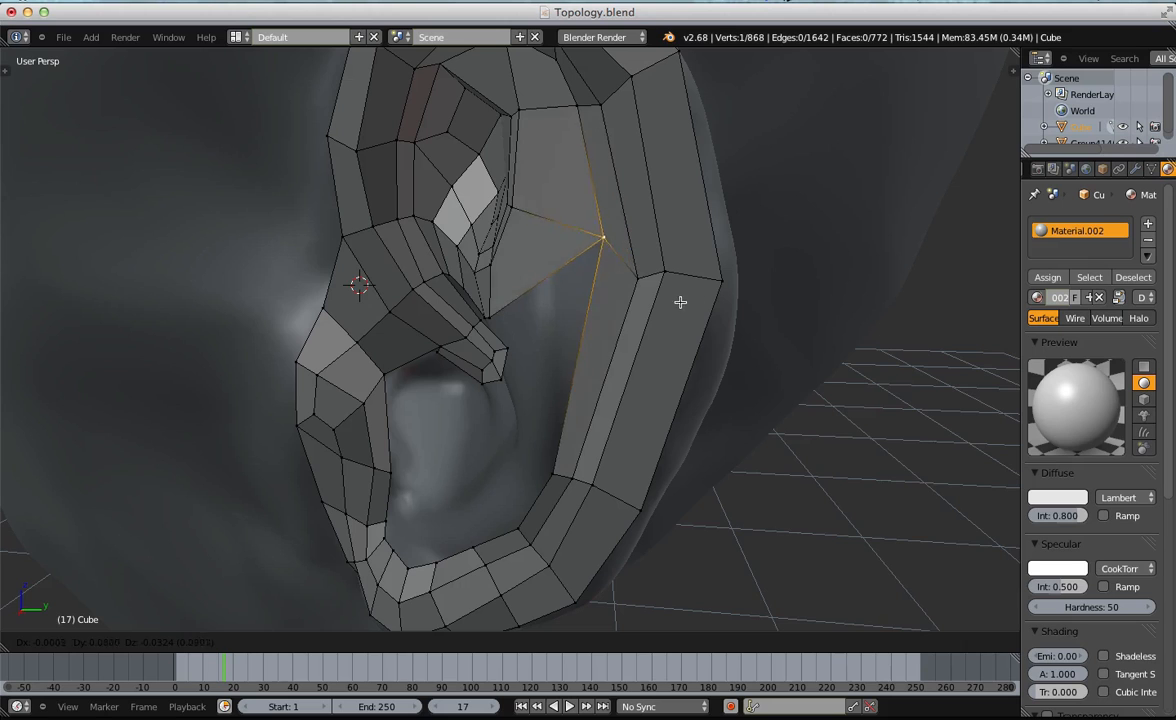
{"action": "left_click", "coordinate": [686, 322]}
{"action": "key", "text": "a"}
{"action": "key", "text": "ctrl+z"}
{"action": "key", "text": "ctrl+z"}
{"action": "key", "text": "ctrl+z"}
{"action": "key", "text": "ctrl+z"}
{"action": "key", "text": "ctrl+z"}
{"action": "key", "text": "ctrl+z"}
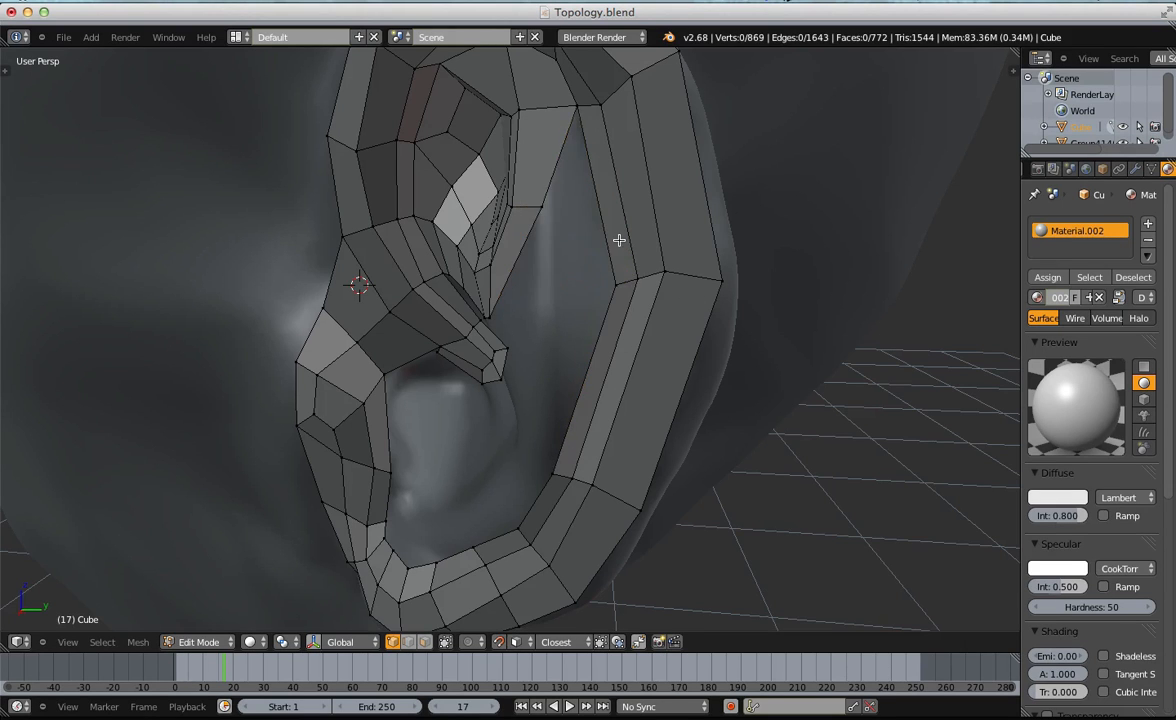
Add a loop cut across the upper rear helix band level with the next outer ridge vertex, and shift the loop slightly.
{"action": "key", "text": "a"}
{"action": "middle_click_drag", "start_coordinate": [582, 143], "coordinate": [501, 206]}
{"action": "left_click_drag", "start_coordinate": [526, 214], "coordinate": [564, 200]}
{"action": "middle_click_drag", "start_coordinate": [599, 176], "coordinate": [571, 170]}
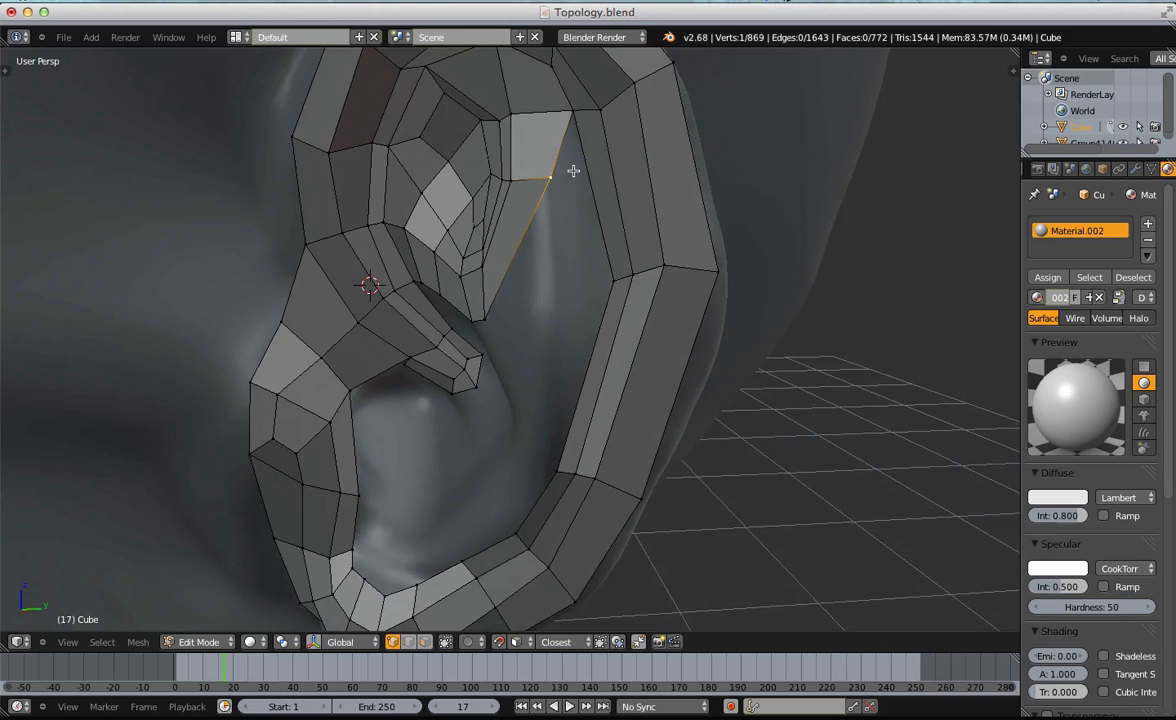
{"action": "key", "text": "ctrl+r"}
{"action": "left_click", "coordinate": [636, 160]}
{"action": "key", "text": "g"}
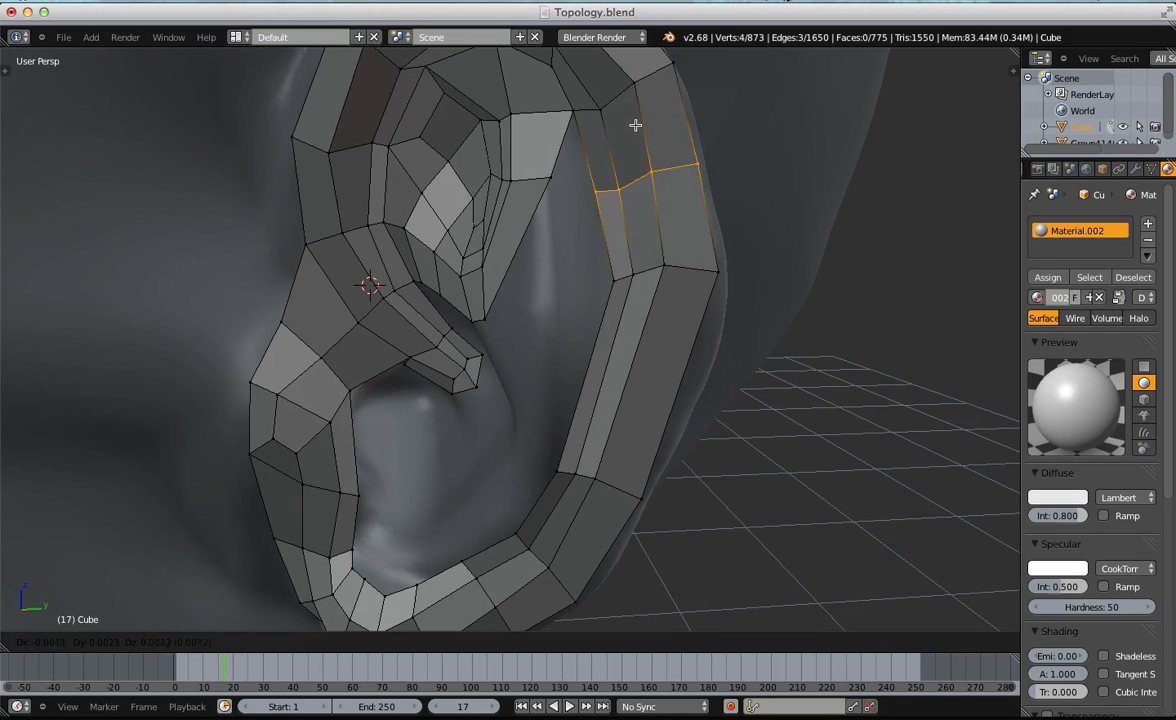
{"action": "left_click", "coordinate": [636, 123]}
Merge the new helix loop's inner vertex with the adjacent outer ridge vertex and move the merged vertex toward the helix.
{"action": "right_click", "coordinate": [599, 187]}
{"action": "right_click", "coordinate": [556, 186], "text": "shift"}
{"action": "key", "text": "w"}
{"action": "left_click", "coordinate": [556, 183]}
{"action": "left_click", "coordinate": [556, 183]}
{"action": "key", "text": "g"}
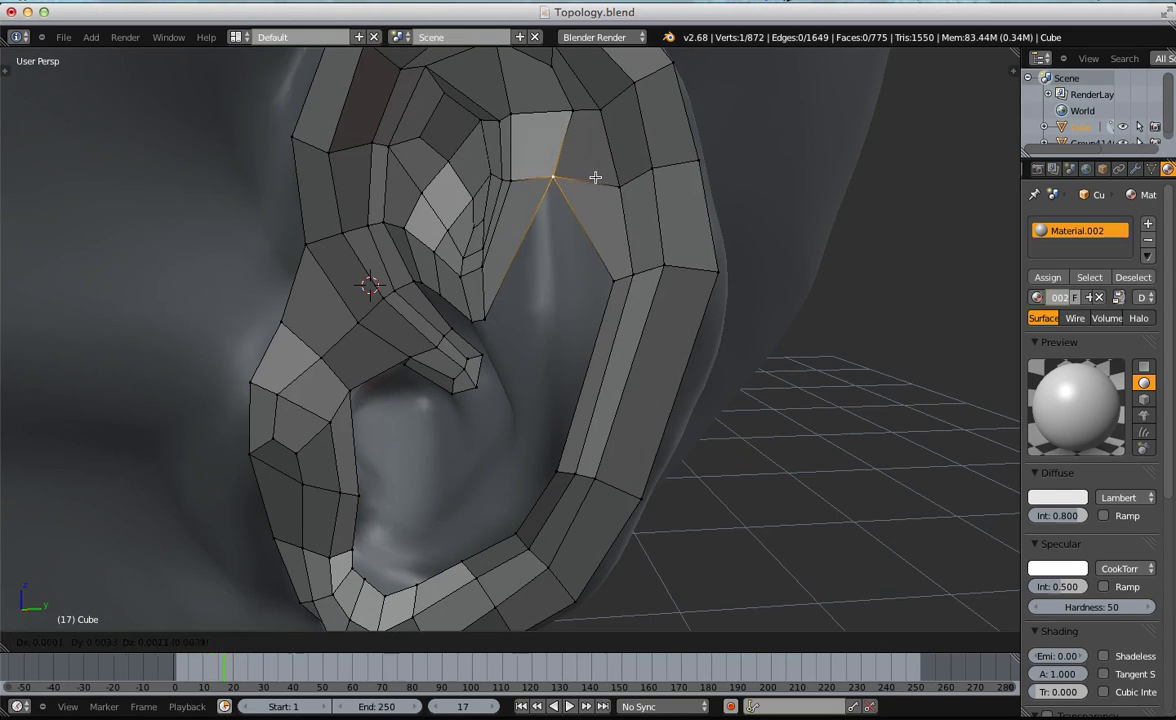
{"action": "left_click", "coordinate": [619, 177]}
Move the two ridge vertices inside the merged helix connection outward to even out the quads.
{"action": "middle_click_drag", "start_coordinate": [546, 184], "coordinate": [507, 176]}
{"action": "right_click", "coordinate": [507, 178]}
{"action": "key", "text": "g"}
{"action": "left_click", "coordinate": [526, 171]}
{"action": "right_click", "coordinate": [506, 110]}
{"action": "key", "text": "g"}
{"action": "left_click", "coordinate": [528, 103]}
{"action": "key", "text": "a"}
Try to add a loop cut across the lower segment of the ridge strip.
{"action": "middle_click_drag", "start_coordinate": [501, 270], "coordinate": [496, 240]}
{"action": "key", "text": "ctrl+r"}
{"action": "left_click", "coordinate": [488, 237]}
{"action": "left_click", "coordinate": [488, 237]}
{"action": "key", "text": "a"}
{"action": "right_click", "coordinate": [491, 233]}
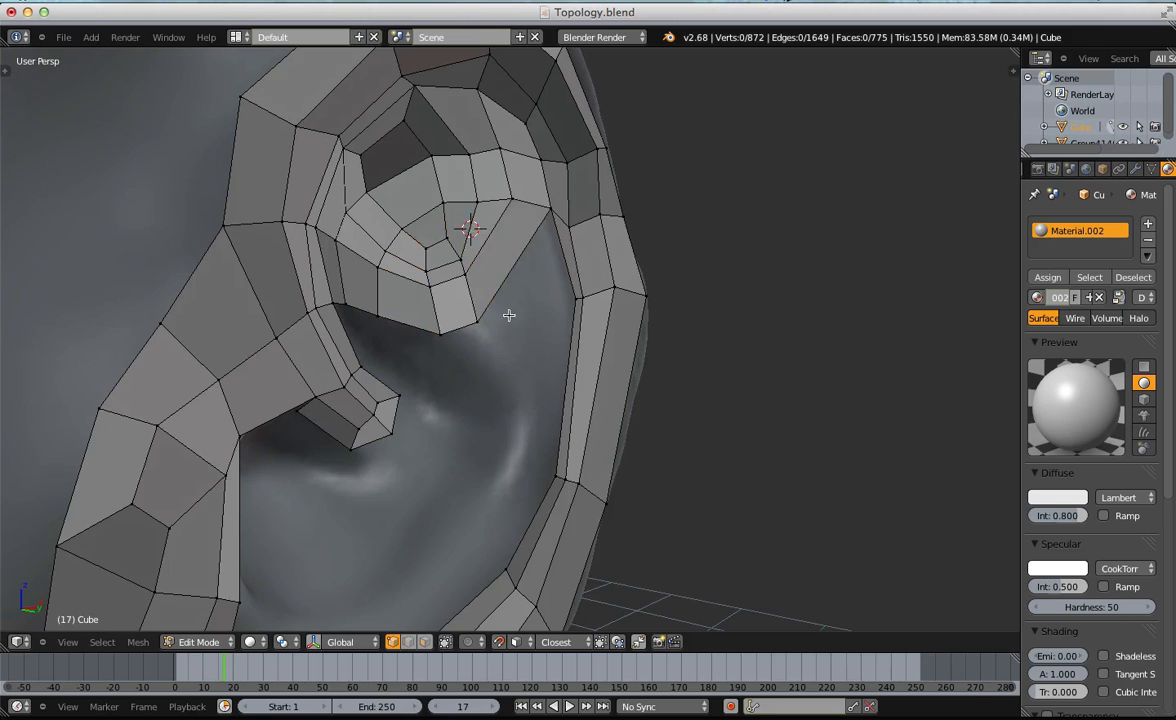
Move and rotate the ridge's lower outer edge toward the rear helix to spread out its quads.
{"action": "key", "text": "a"}
{"action": "middle_click_drag", "start_coordinate": [517, 330], "coordinate": [482, 218]}
{"action": "key", "text": "a"}
{"action": "left_click_drag", "start_coordinate": [484, 183], "coordinate": [540, 268]}
{"action": "key", "text": "g"}
{"action": "left_click", "coordinate": [578, 268]}
{"action": "key", "text": "r"}
{"action": "left_click", "coordinate": [583, 246]}
{"action": "key", "text": "a"}
Add a loop cut across the ridge's long lower rear segment and pull its outer vertex toward the helix.
{"action": "middle_click_drag", "start_coordinate": [583, 246], "coordinate": [517, 273]}
{"action": "key", "text": "ctrl+r"}
{"action": "left_click", "coordinate": [543, 171]}
{"action": "left_click", "coordinate": [543, 171]}
{"action": "key", "text": "a"}
{"action": "right_click_drag", "start_coordinate": [558, 166], "coordinate": [571, 168]}
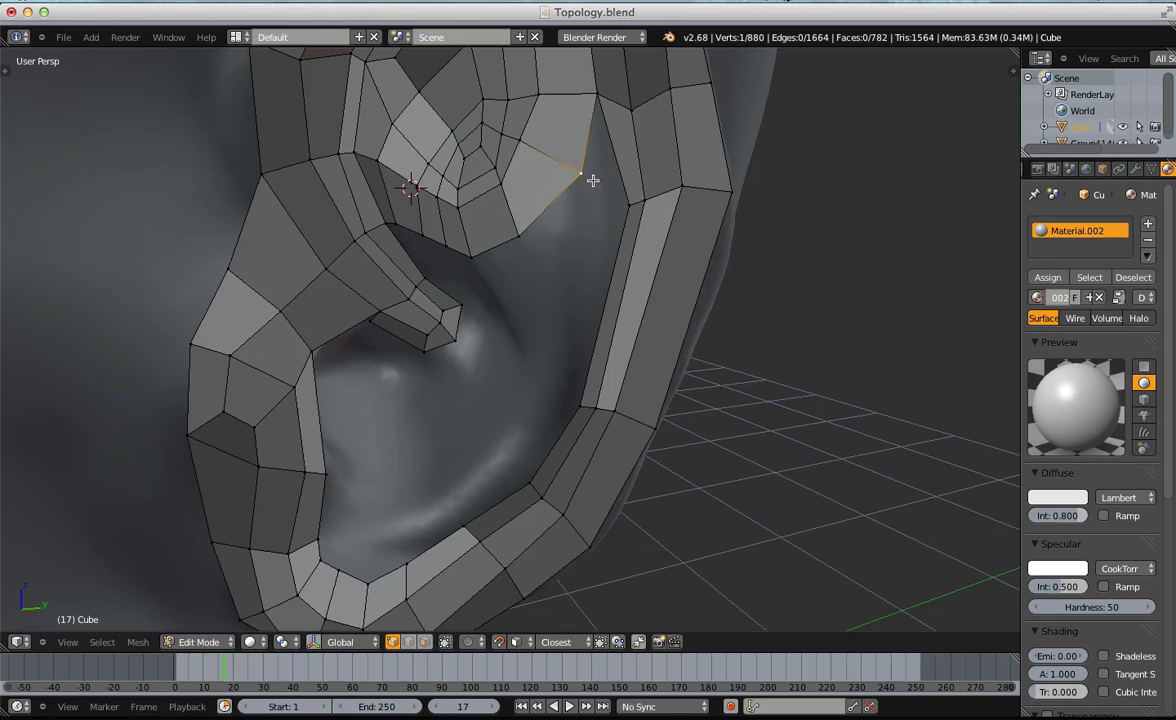
Merge the new outer ridge vertex with the neighbouring inner helix vertex and move the merged vertex toward the helix.
{"action": "key", "text": "a"}
{"action": "middle_click_drag", "start_coordinate": [571, 168], "coordinate": [622, 204]}
{"action": "right_click_drag", "start_coordinate": [571, 174], "coordinate": [567, 174], "text": "shift"}
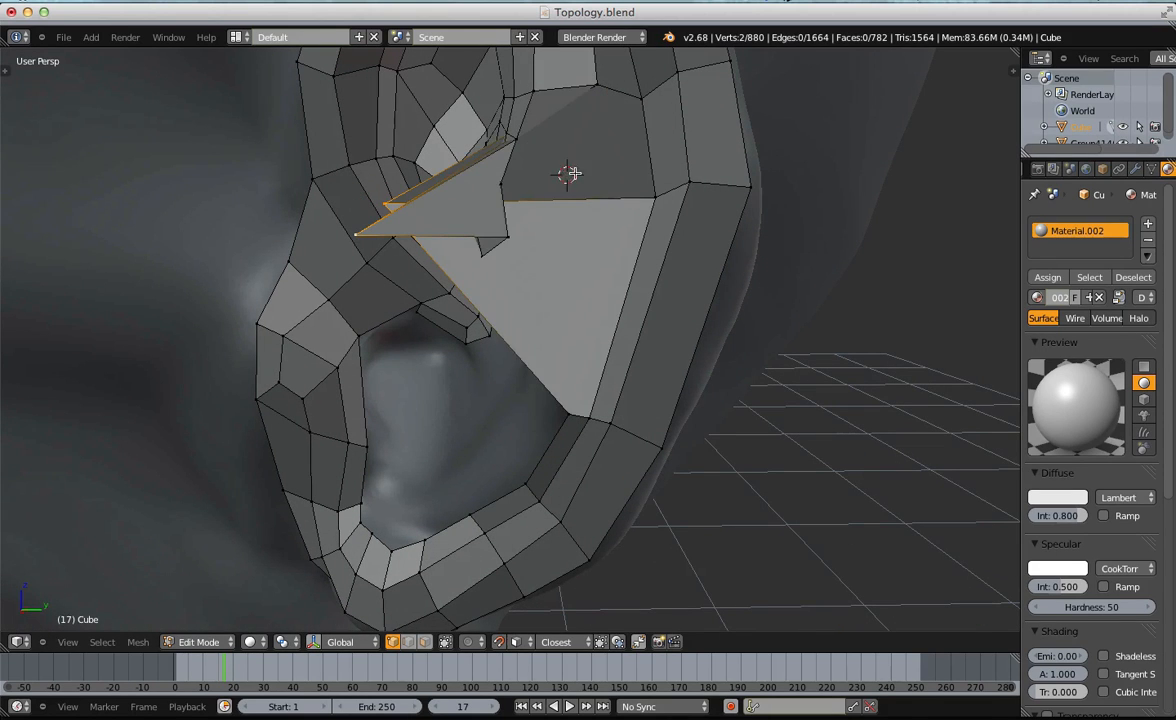
{"action": "key", "text": "alt+m"}
{"action": "left_click", "coordinate": [573, 174]}
{"action": "key", "text": "g"}
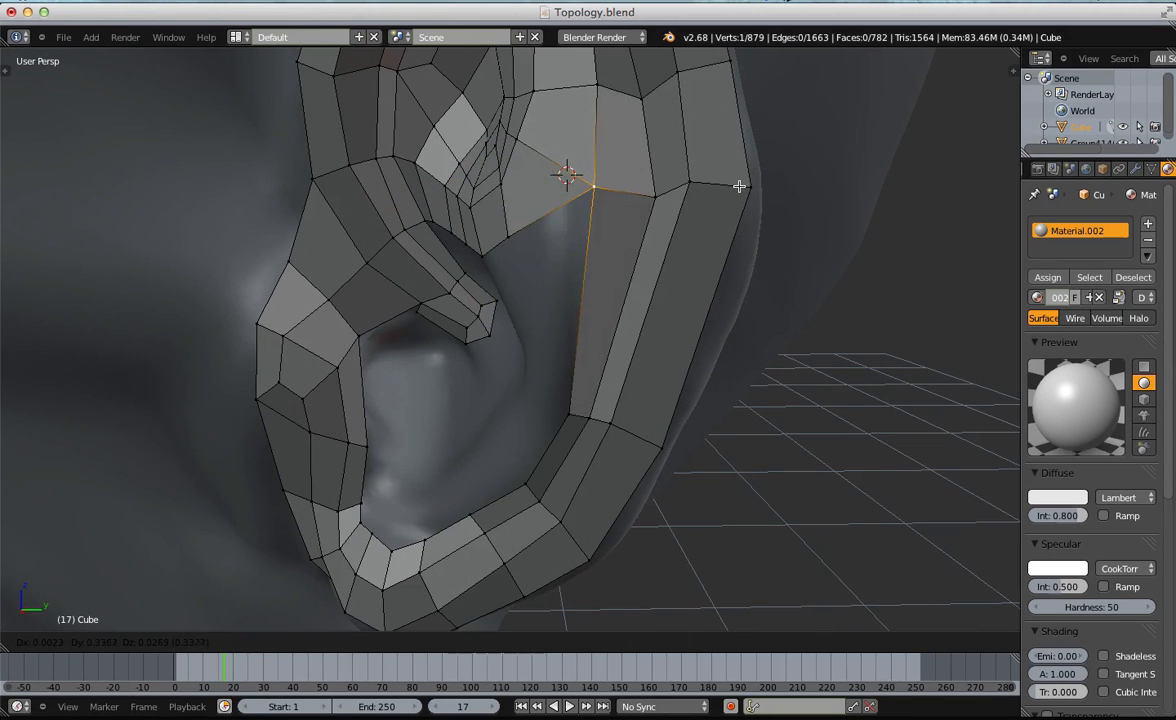
{"action": "left_click", "coordinate": [742, 183]}
{"action": "key", "text": "a"}
Extrude the ridge's lower rear edge downward along the sculpted inner fold, then rotate and narrow it.
{"action": "middle_click_drag", "start_coordinate": [664, 220], "coordinate": [516, 286]}
{"action": "scroll", "coordinate": [614, 255], "scroll_direction": "down", "scroll_amount": 4}
{"action": "scroll", "coordinate": [516, 286], "scroll_direction": "up", "scroll_amount": 3}
{"action": "middle_click_drag", "start_coordinate": [485, 308], "coordinate": [483, 258]}
{"action": "right_click", "coordinate": [483, 258]}
{"action": "right_click", "coordinate": [467, 259], "text": "shift"}
{"action": "key", "text": "e"}
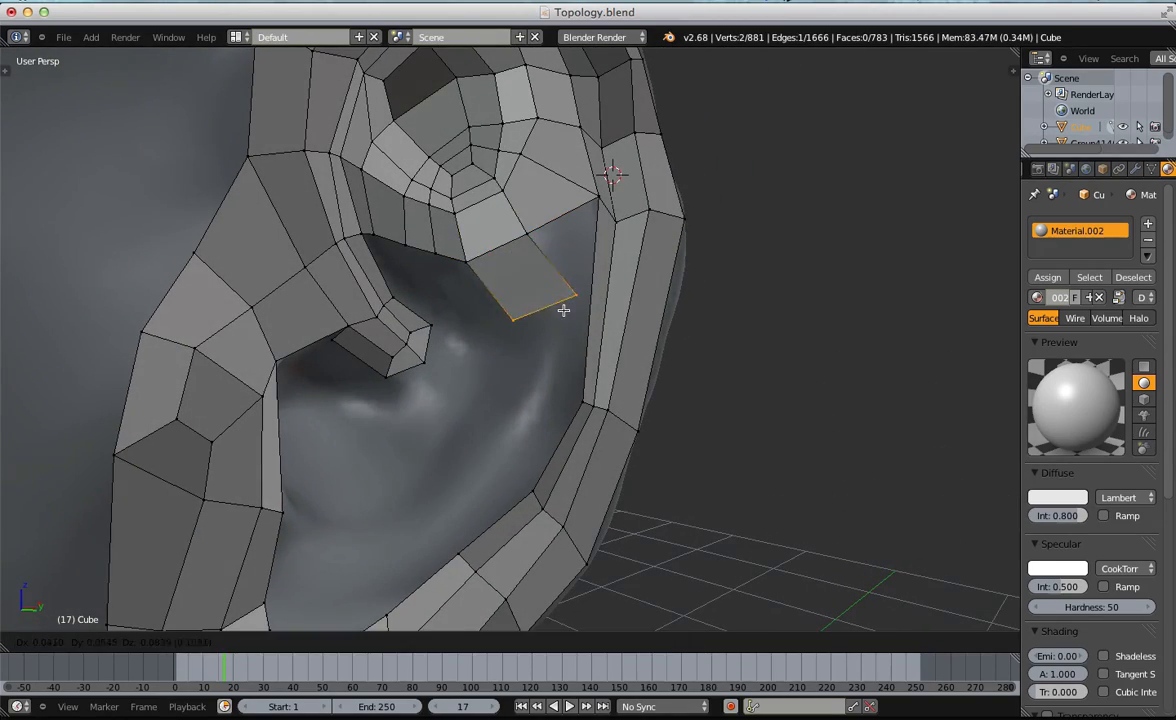
{"action": "key", "text": "r"}
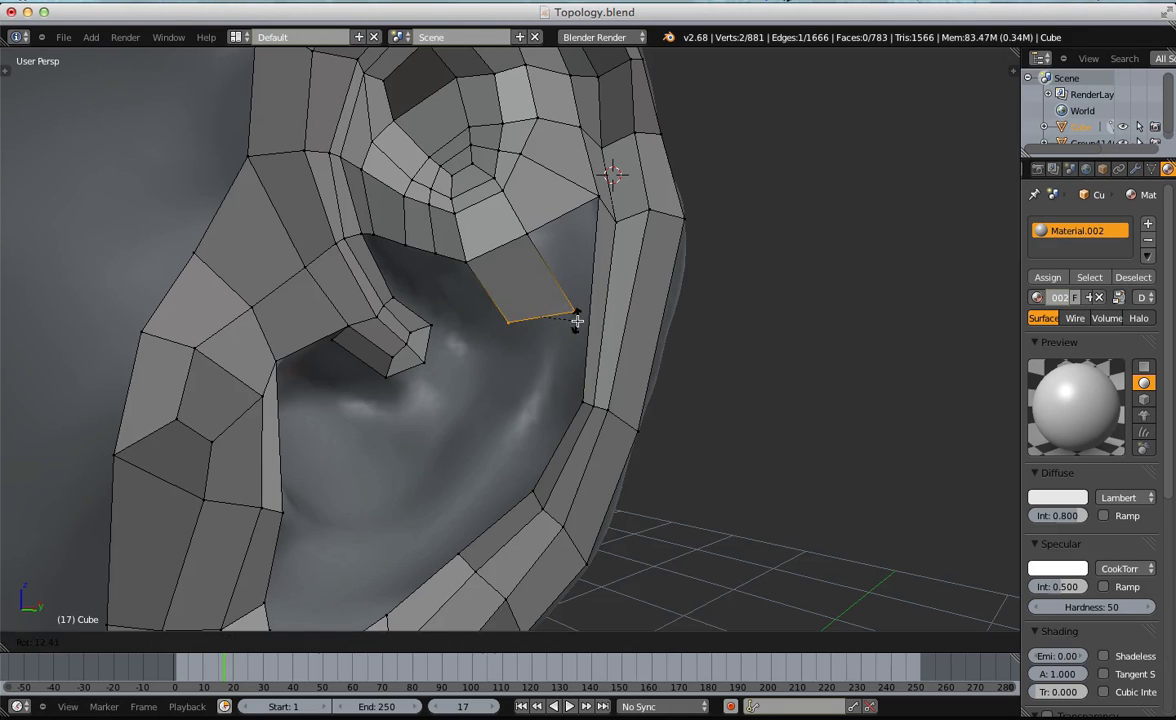
{"action": "left_click", "coordinate": [575, 320]}
{"action": "key", "text": "s"}
{"action": "left_click", "coordinate": [560, 322]}
Move the extruded edge farther down the fold beside the helix and rotate it to follow the curve.
{"action": "key", "text": "g"}
{"action": "left_click", "coordinate": [577, 408]}
{"action": "middle_click_drag", "start_coordinate": [577, 402], "coordinate": [633, 286], "text": "shift"}
{"action": "key", "text": "r"}
{"action": "left_click", "coordinate": [630, 306]}
Extrude two more quads along the lower curve of the inner fold, rotating the end edge to match.
{"action": "key", "text": "e"}
{"action": "left_click", "coordinate": [583, 357]}
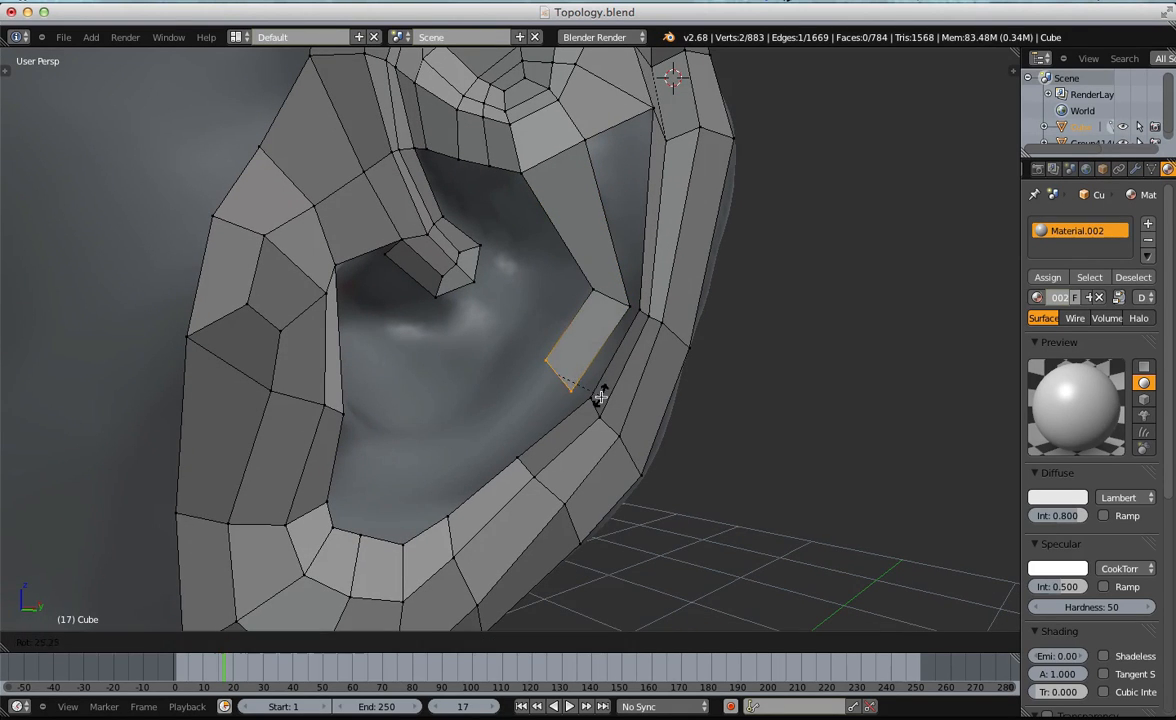
{"action": "middle_click_drag", "start_coordinate": [601, 394], "coordinate": [617, 347], "text": "shift"}
{"action": "key", "text": "e"}
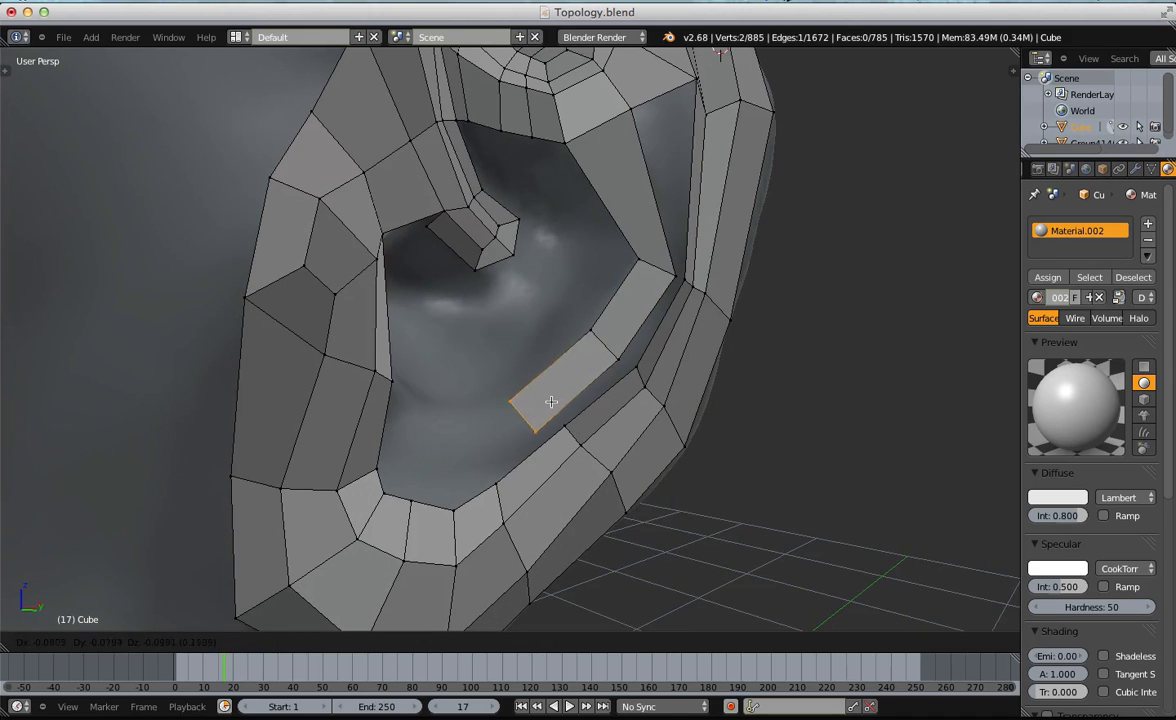
{"action": "key", "text": "r"}
{"action": "left_click", "coordinate": [564, 399]}
Extrude two further quads forward above the earlobe and scale down the strip's end edge.
{"action": "key", "text": "e"}
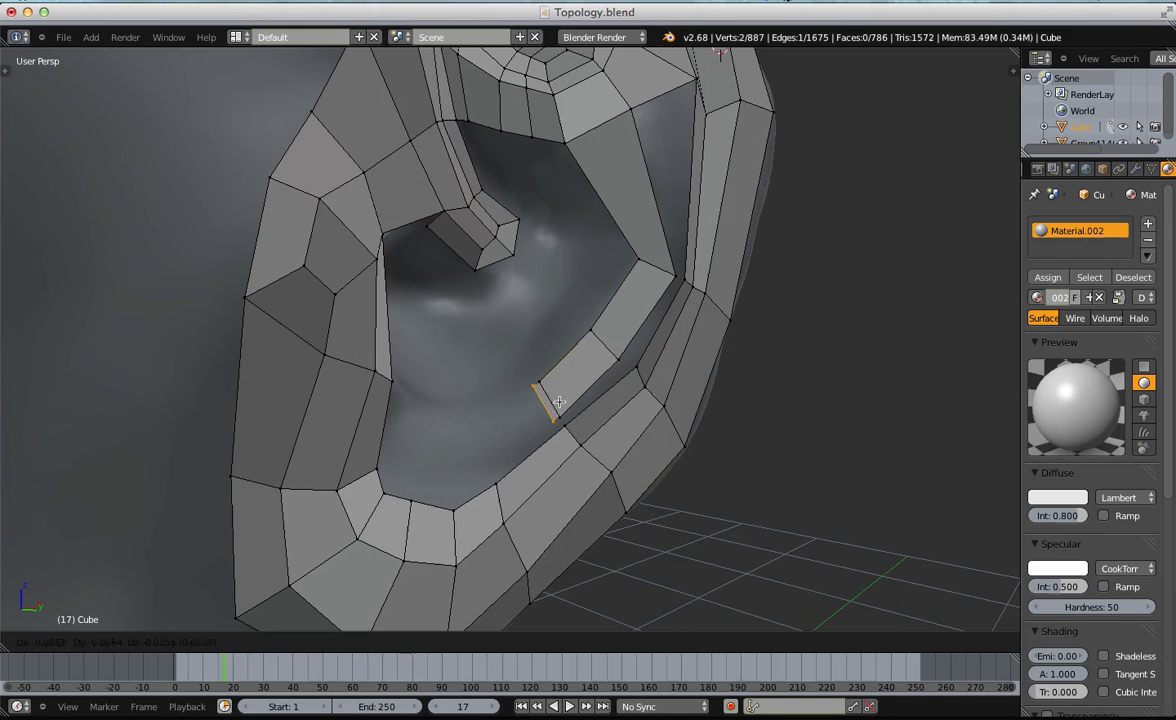
{"action": "left_click", "coordinate": [508, 450]}
{"action": "key", "text": "e"}
{"action": "left_click", "coordinate": [449, 449]}
{"action": "key", "text": "s"}
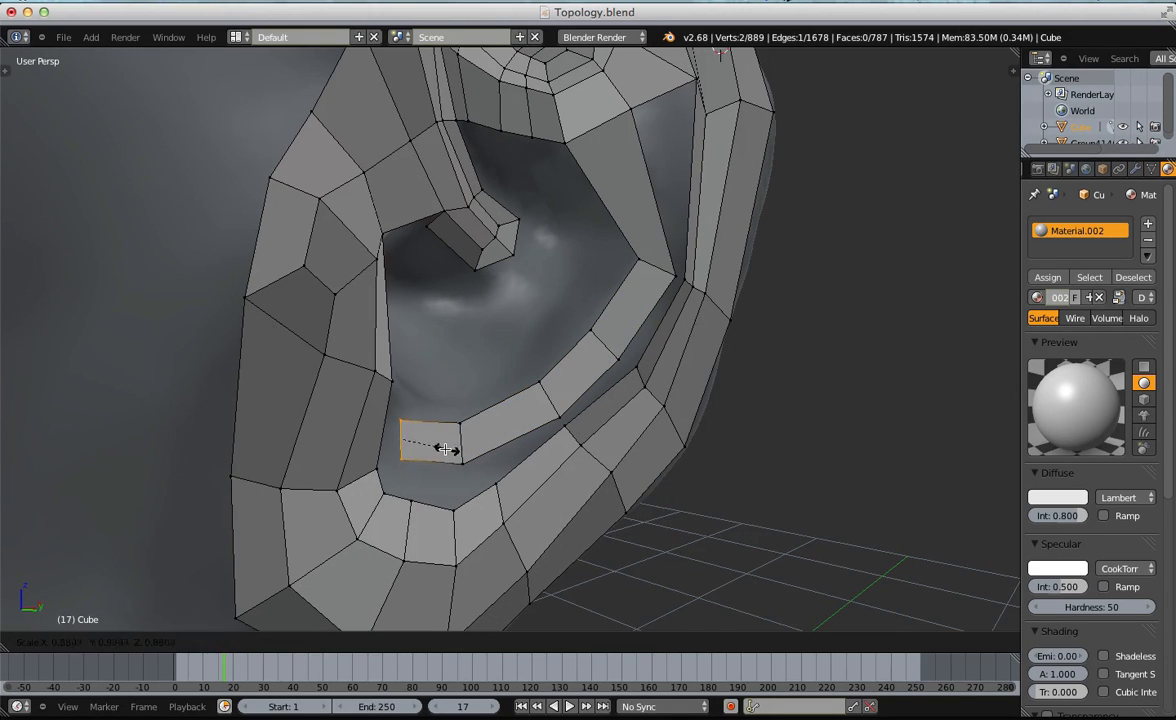
{"action": "left_click", "coordinate": [440, 446]}
Reposition the vertices at the rear bend of the new fold strip to smooth its curve.
{"action": "key", "text": "a"}
{"action": "middle_click_drag", "start_coordinate": [548, 357], "coordinate": [637, 350]}
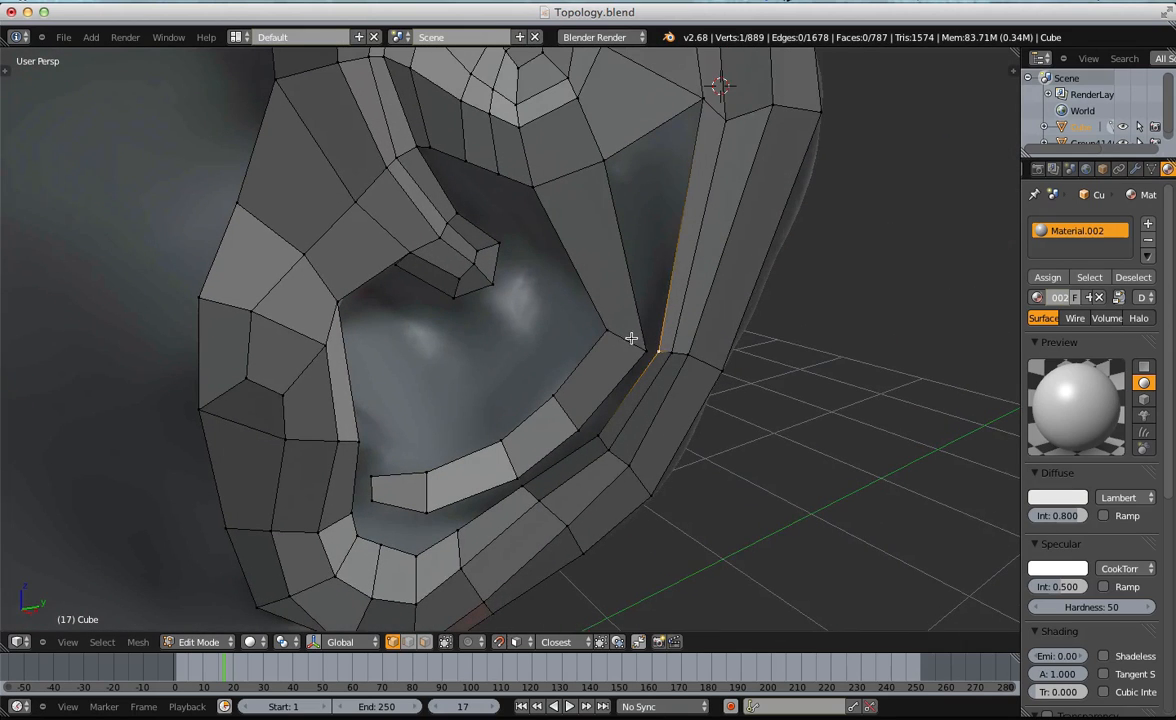
{"action": "key", "text": "g"}
{"action": "left_click", "coordinate": [648, 332]}
{"action": "key", "text": "a"}
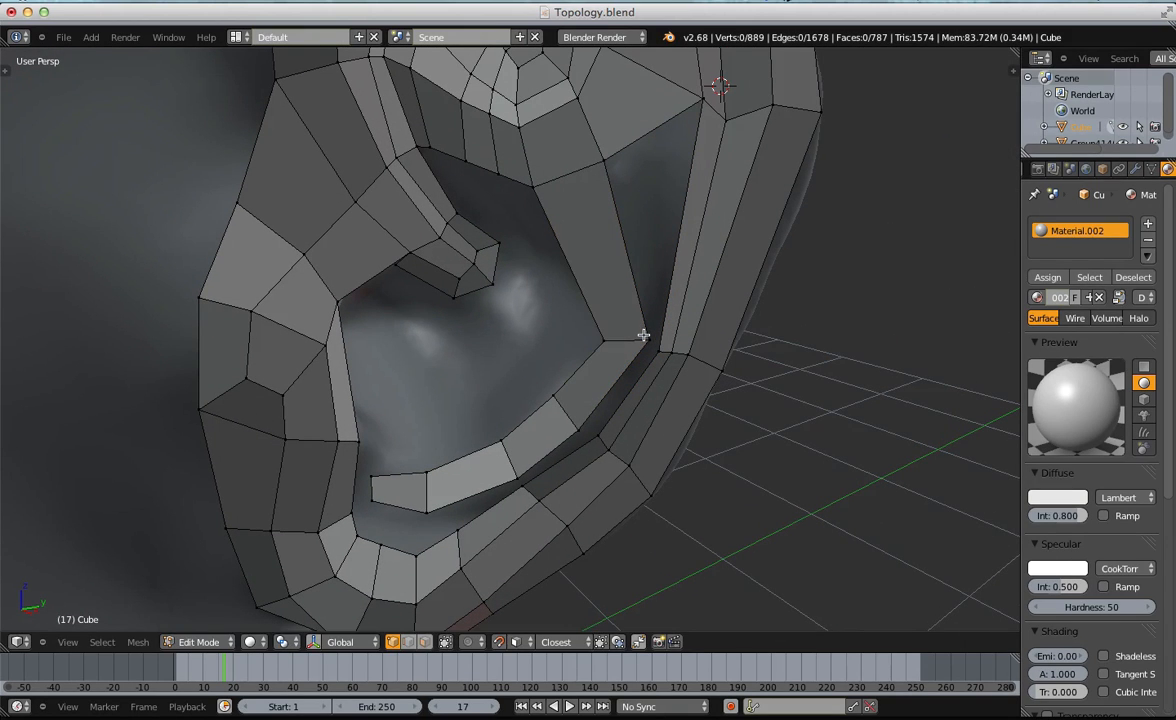
Add a loop cut across the long upper quad of the new fold strip.
{"action": "key", "text": "ctrl+r"}
{"action": "left_click", "coordinate": [610, 232]}
{"action": "left_click", "coordinate": [625, 206]}
{"action": "key", "text": "a"}
{"action": "scroll", "coordinate": [612, 249], "scroll_direction": "down", "scroll_amount": 4}
{"action": "middle_click_drag", "start_coordinate": [612, 249], "coordinate": [606, 278]}
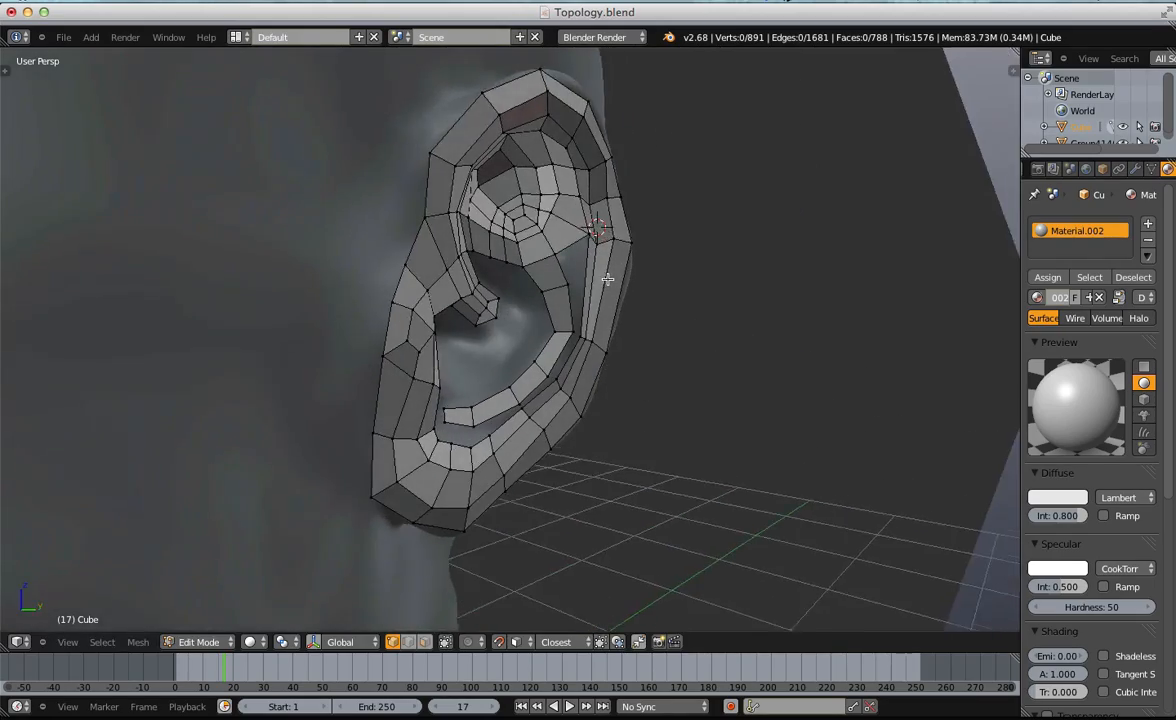
Extrude the open edge loop around the tragus and fold strip, and scale it inward to form a rim.
{"action": "scroll", "coordinate": [612, 310], "scroll_direction": "up", "scroll_amount": 4}
{"action": "middle_click_drag", "start_coordinate": [620, 349], "coordinate": [617, 268]}
{"action": "right_click", "coordinate": [517, 180], "text": "alt"}
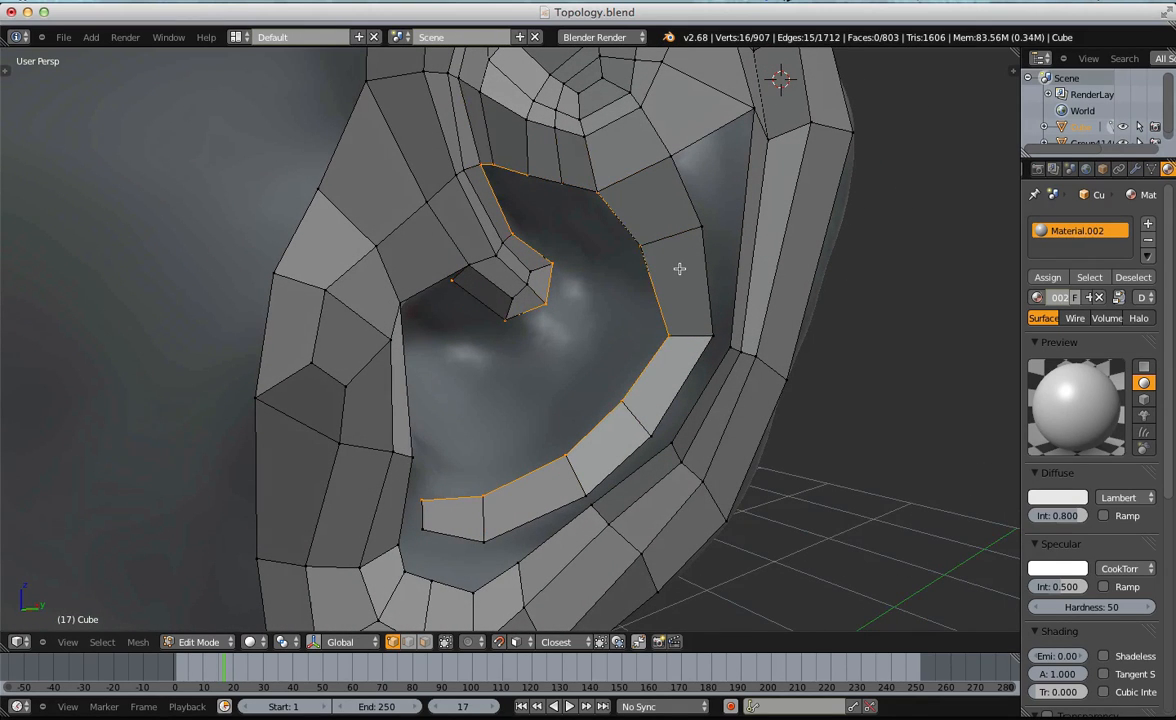
{"action": "key", "text": "s"}
{"action": "left_click", "coordinate": [656, 272]}
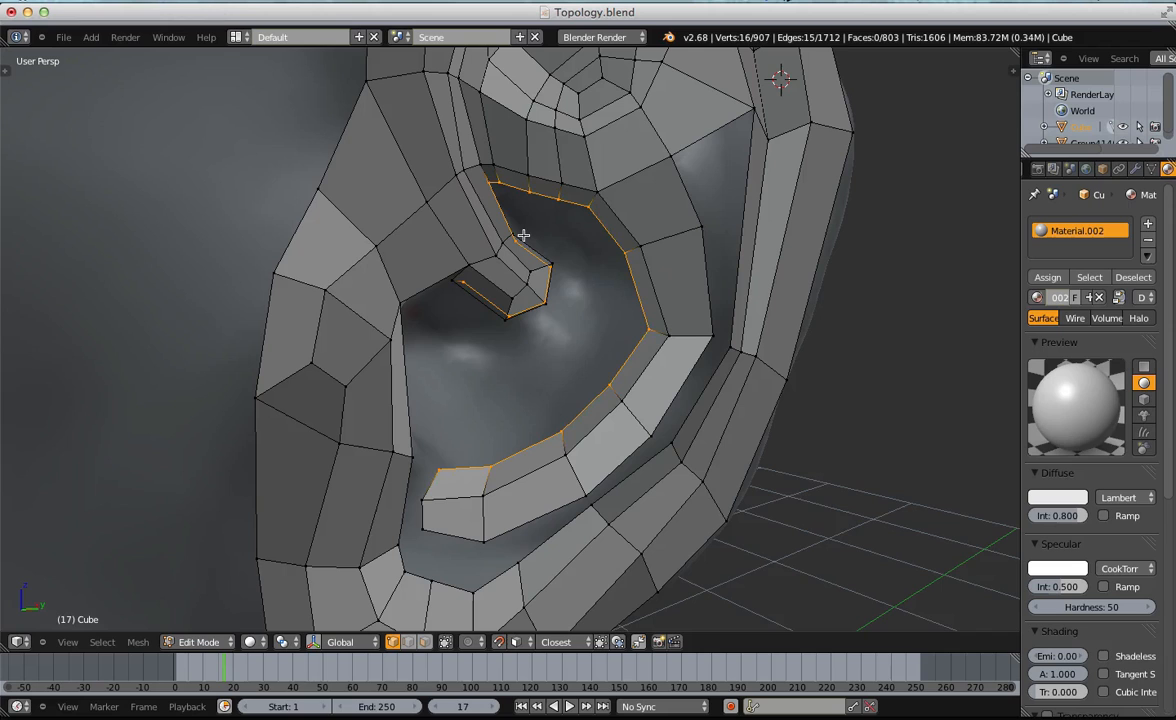
Limit the selection to the tragus part of the extruded rim and scale it outward around the tragus.
{"action": "key", "text": "b"}
{"action": "middle_click_drag", "start_coordinate": [583, 218], "coordinate": [372, 120]}
{"action": "key", "text": "b"}
{"action": "middle_click_drag", "start_coordinate": [580, 185], "coordinate": [668, 400]}
{"action": "key", "text": "b"}
{"action": "middle_click_drag", "start_coordinate": [574, 509], "coordinate": [380, 397]}
{"action": "key", "text": "s"}
{"action": "left_click", "coordinate": [588, 270]}
{"action": "key", "text": "s"}
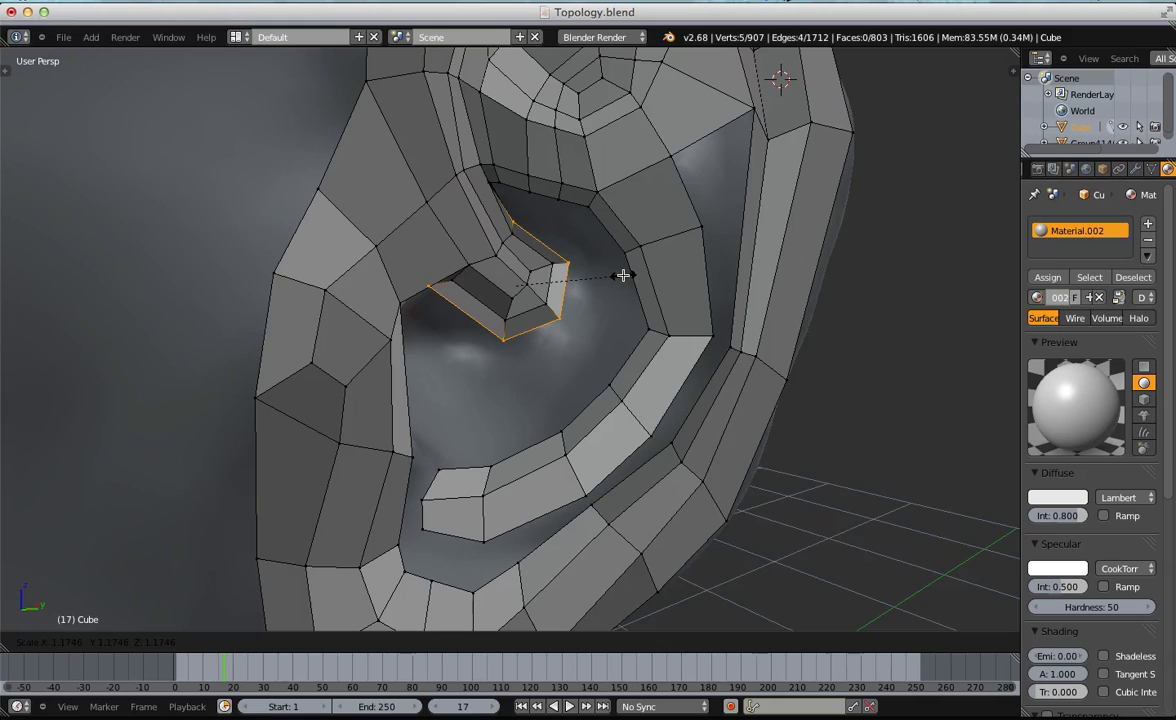
{"action": "left_click", "coordinate": [622, 273]}
Reposition the tragus rim's front end and the rim vertex in the corner between tragus and upper ridge.
{"action": "middle_click_drag", "start_coordinate": [622, 271], "coordinate": [504, 200]}
{"action": "key", "text": "g"}
{"action": "left_click", "coordinate": [461, 333]}
{"action": "right_click", "coordinate": [504, 199]}
{"action": "key", "text": "g"}
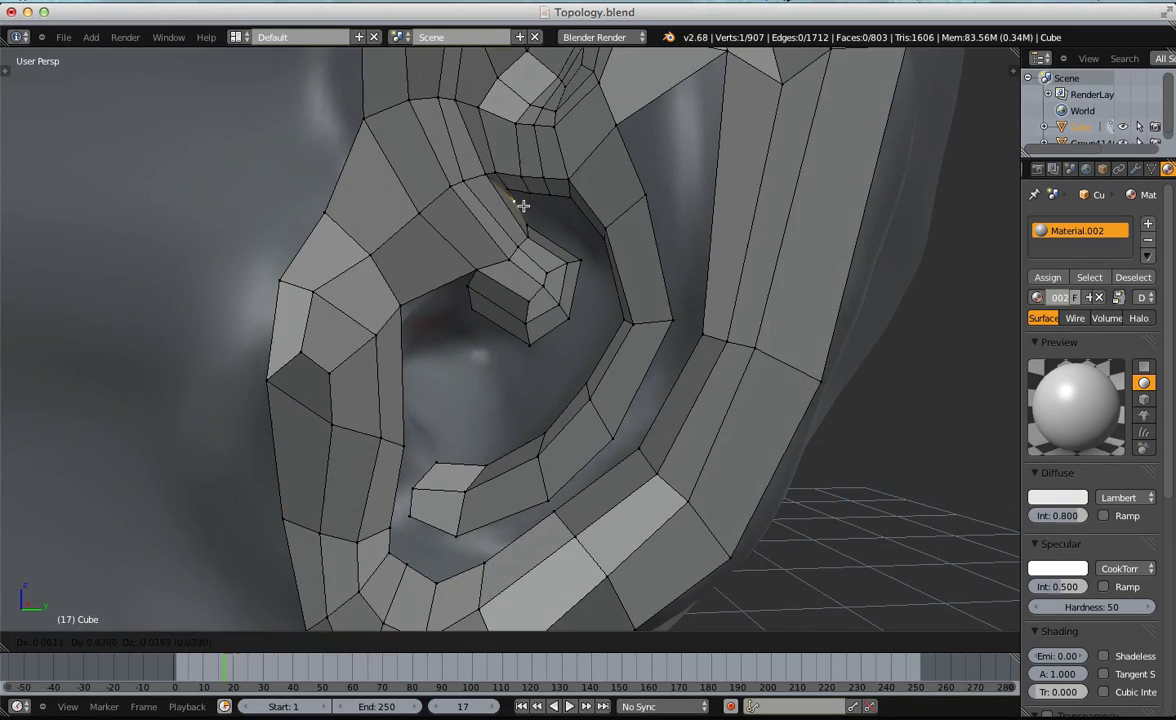
{"action": "scroll", "coordinate": [523, 205], "scroll_direction": "up", "scroll_amount": 8}
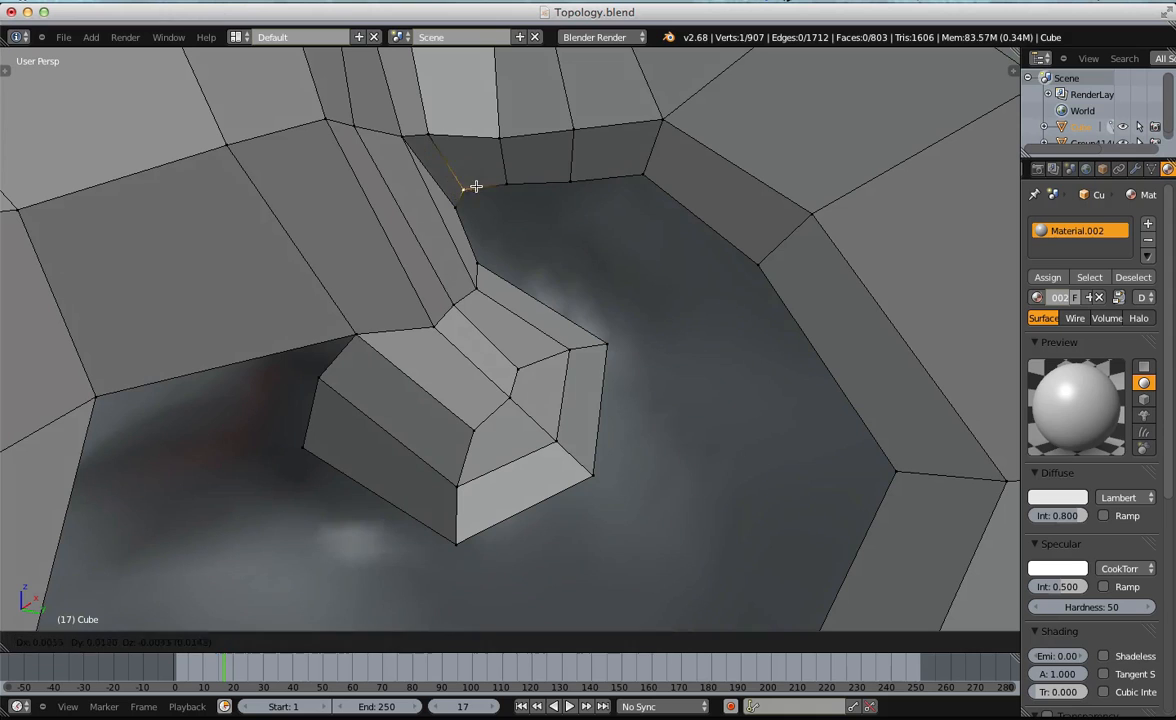
{"action": "left_click", "coordinate": [490, 178]}
Move the three upper rim vertices beside that corner down into the ear cavity.
{"action": "key", "text": "g"}
{"action": "left_click", "coordinate": [777, 251]}
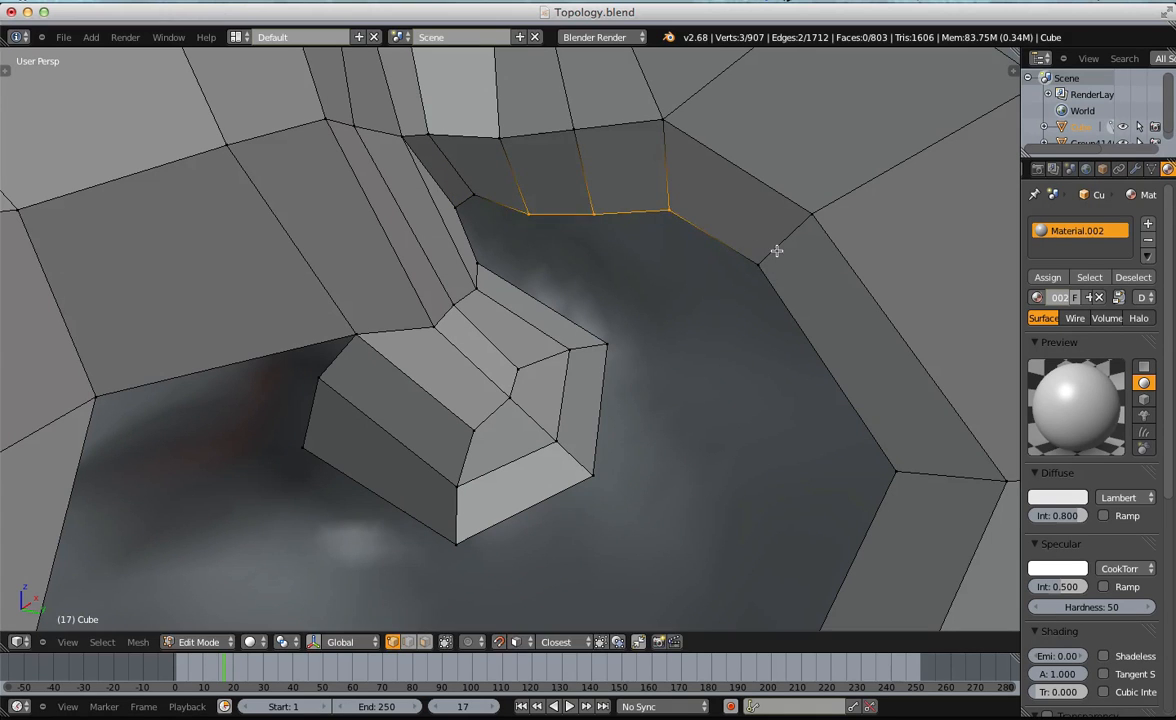
{"action": "right_click", "coordinate": [727, 276]}
{"action": "scroll", "coordinate": [785, 341], "scroll_direction": "down", "scroll_amount": 10}
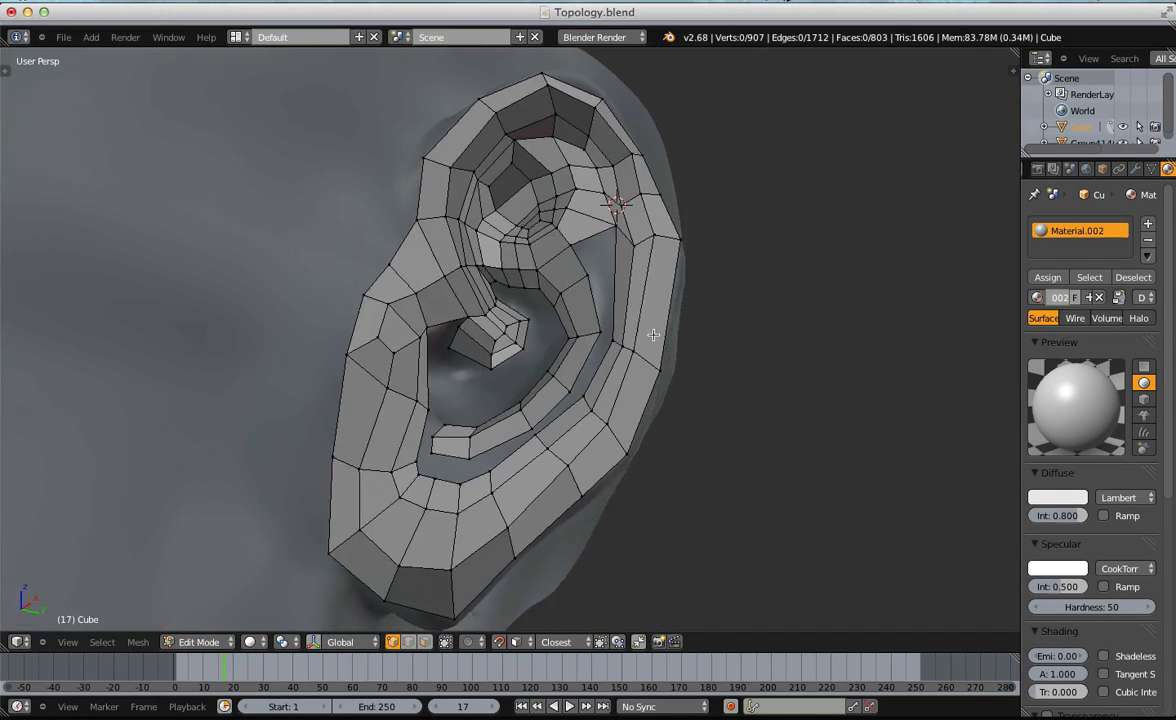
Move the two upper vertices of the tragus rim closer to the cavity's upper rim.
{"action": "key", "text": "Tab"}
{"action": "middle_click_drag", "start_coordinate": [539, 349], "coordinate": [559, 399]}
{"action": "scroll", "coordinate": [612, 394], "scroll_direction": "up", "scroll_amount": 8}
{"action": "key", "text": "Tab"}
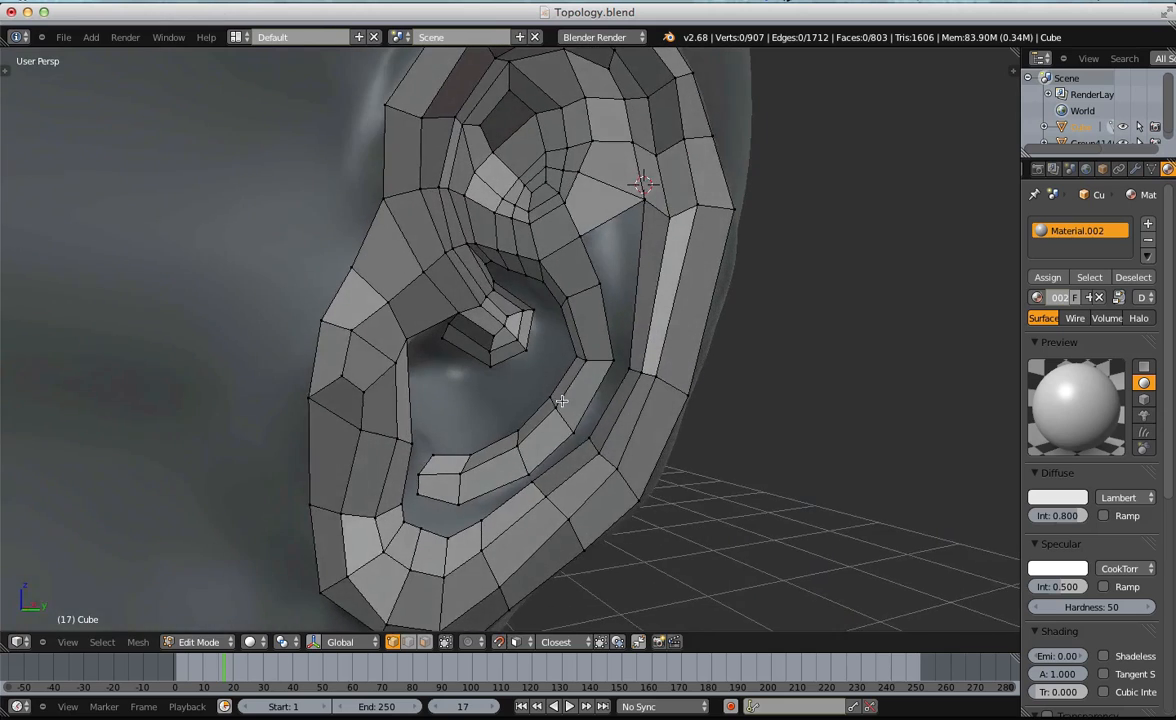
{"action": "scroll", "coordinate": [567, 355], "scroll_direction": "up", "scroll_amount": 3}
{"action": "middle_click_drag", "start_coordinate": [482, 414], "coordinate": [504, 359], "text": "shift"}
{"action": "middle_click_drag", "start_coordinate": [462, 190], "coordinate": [491, 257], "text": "shift"}
{"action": "scroll", "coordinate": [491, 257], "scroll_direction": "up", "scroll_amount": 3}
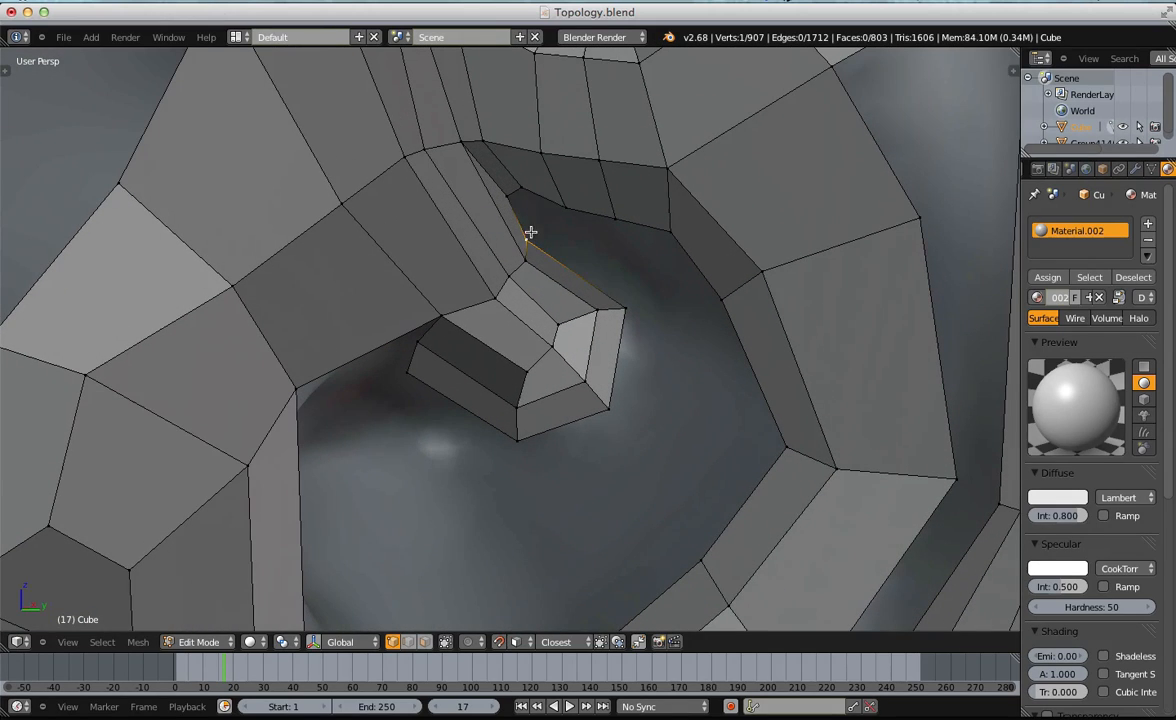
{"action": "key", "text": "g"}
{"action": "left_click", "coordinate": [549, 235]}
{"action": "right_click", "coordinate": [639, 316]}
{"action": "key", "text": "g"}
{"action": "left_click", "coordinate": [636, 273]}
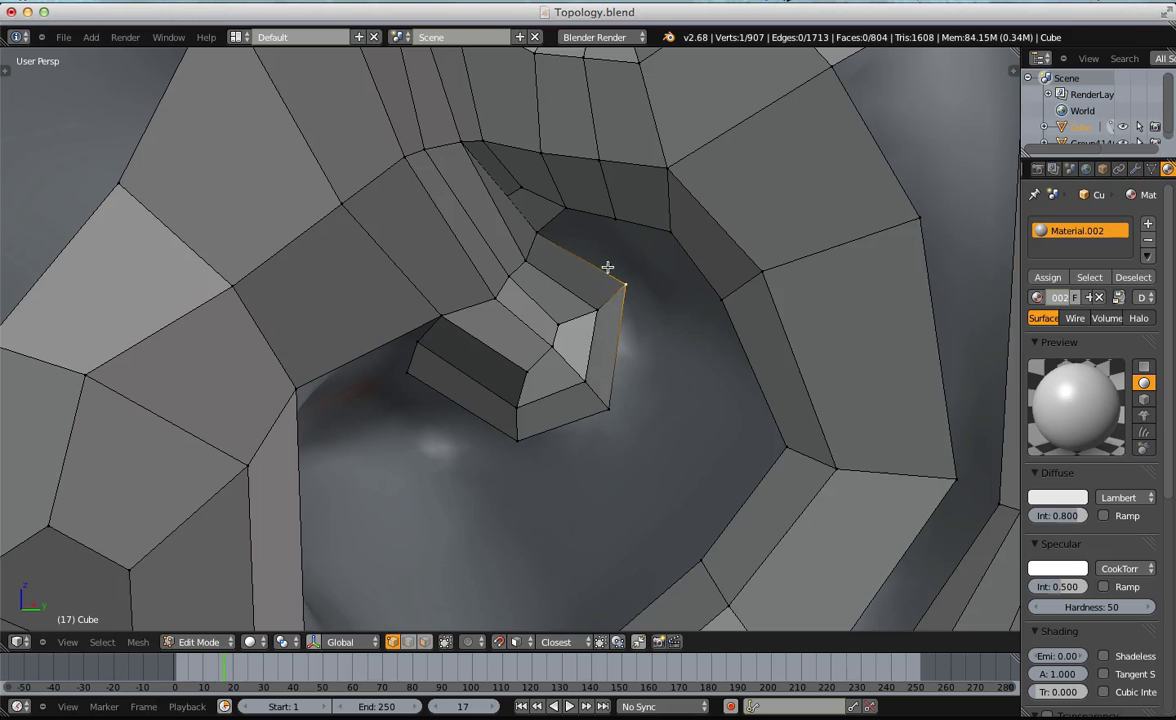
Fill the gap between the tragus rim and the cavity's upper rim with quads, nudging the tragus corner vertex.
{"action": "key", "text": "f"}
{"action": "right_click", "coordinate": [634, 281]}
{"action": "key", "text": "g"}
{"action": "left_click", "coordinate": [630, 284]}
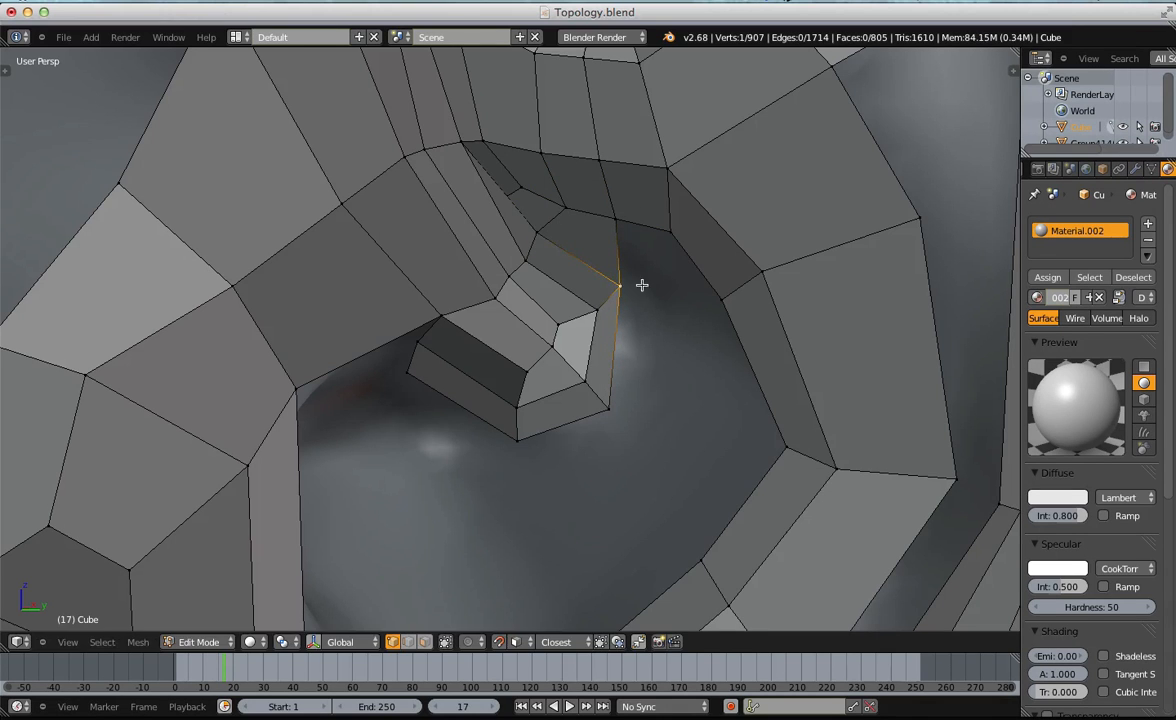
{"action": "right_click", "coordinate": [616, 228], "text": "shift"}
{"action": "key", "text": "f"}
Fill the next quad between the rear side of the tragus rim and the fold strip's inner rim.
{"action": "key", "text": "a"}
{"action": "scroll", "coordinate": [606, 270], "scroll_direction": "down", "scroll_amount": 6}
{"action": "scroll", "coordinate": [601, 289], "scroll_direction": "up", "scroll_amount": 2}
{"action": "middle_click_drag", "start_coordinate": [590, 283], "coordinate": [555, 302]}
{"action": "key", "text": "f"}
{"action": "key", "text": "a"}
{"action": "scroll", "coordinate": [562, 267], "scroll_direction": "up", "scroll_amount": 1}
{"action": "right_click", "coordinate": [554, 300]}
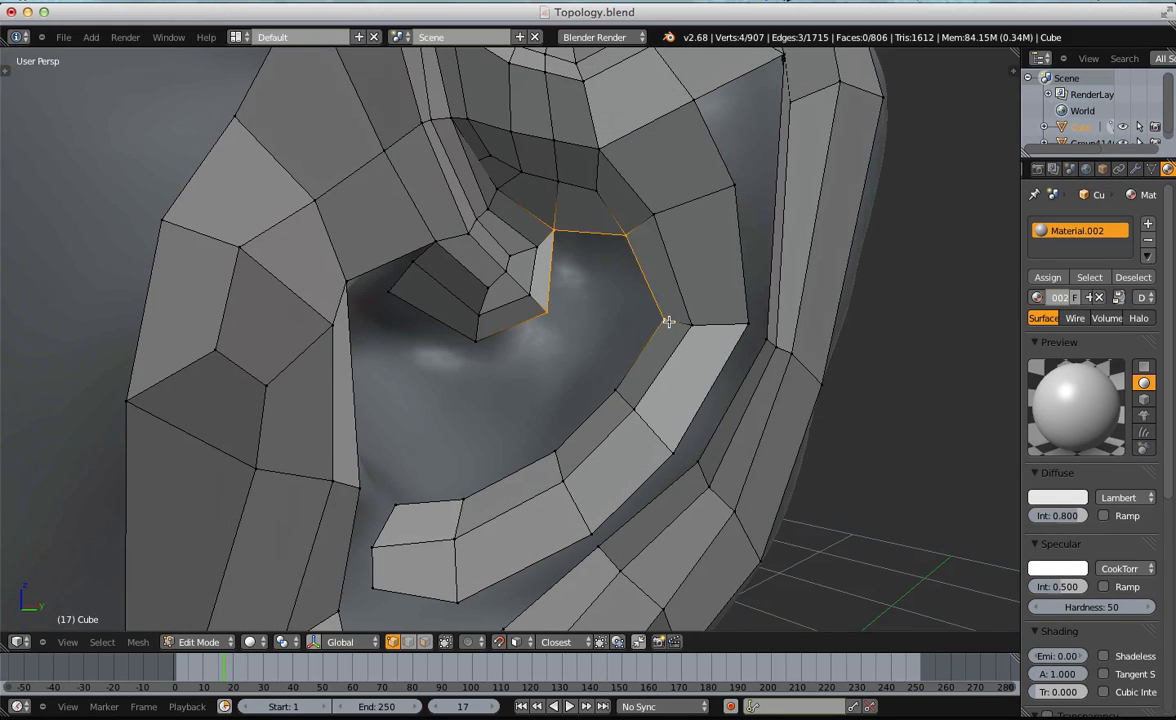
{"action": "key", "text": "f"}
Move the fold strip's lower inner rim vertices into the cavity and adjust the rim's front end vertex.
{"action": "right_click", "coordinate": [605, 392]}
{"action": "key", "text": "g"}
{"action": "left_click", "coordinate": [590, 380]}
{"action": "right_click", "coordinate": [545, 432]}
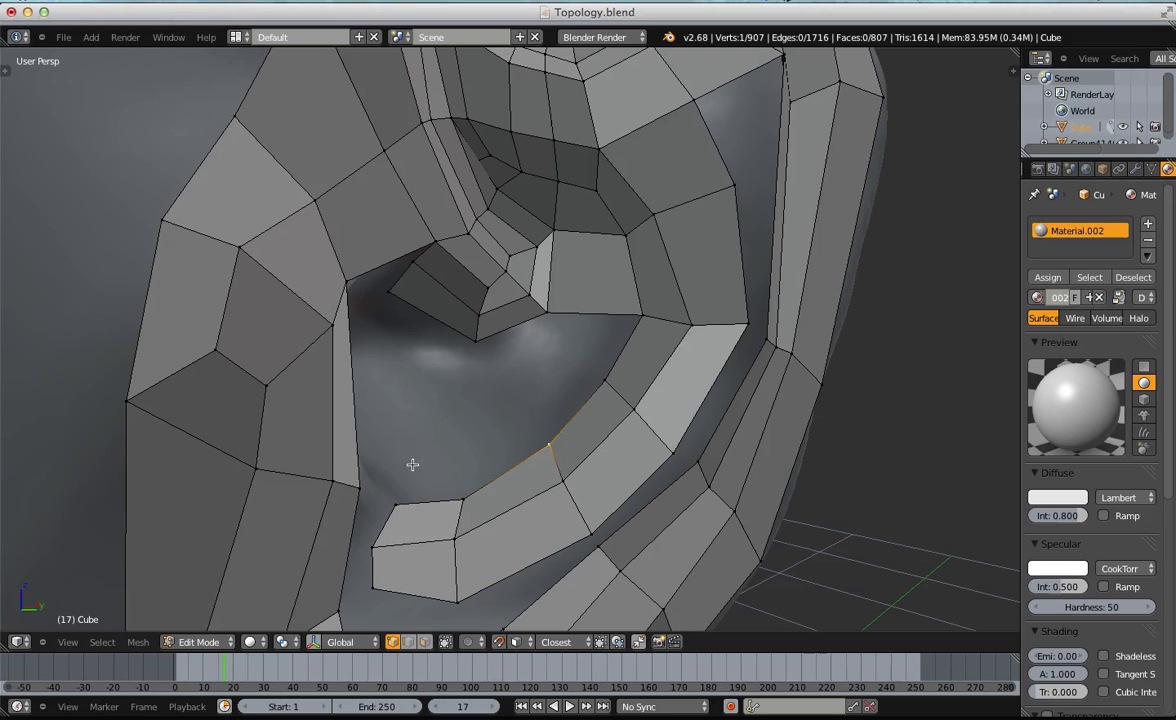
{"action": "key", "text": "a"}
{"action": "middle_click_drag", "start_coordinate": [446, 491], "coordinate": [461, 356]}
{"action": "right_click", "coordinate": [465, 349]}
{"action": "key", "text": "g"}
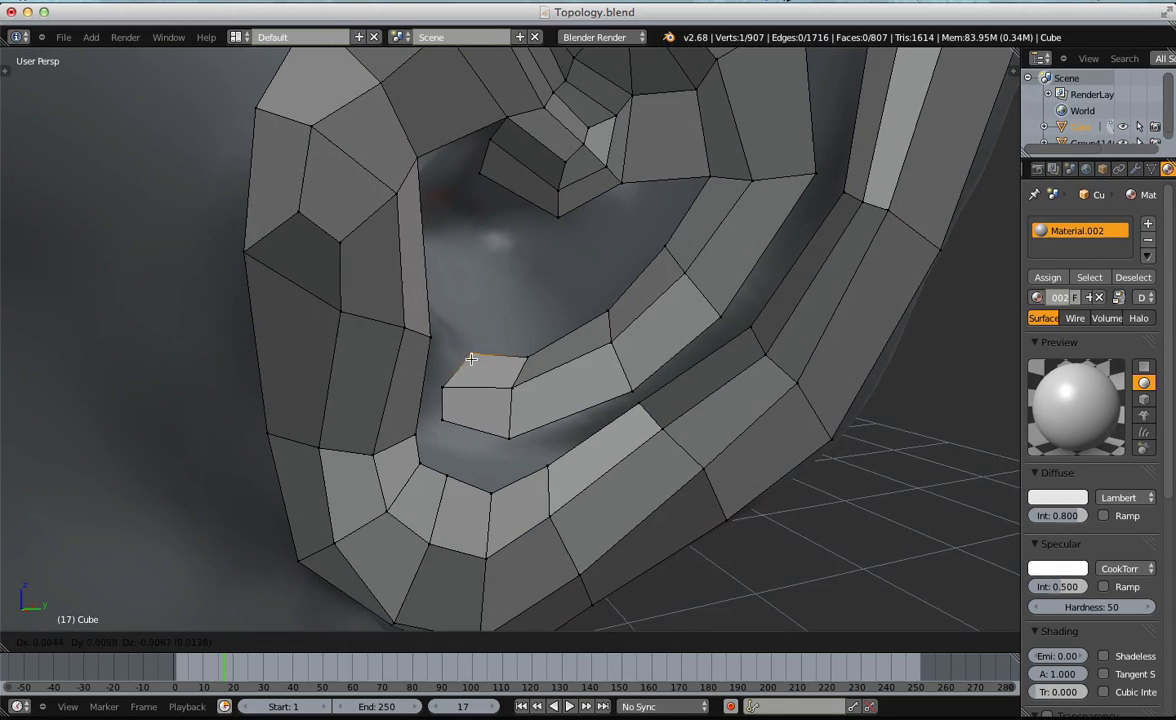
{"action": "key", "text": "a"}
{"action": "mouse_move", "coordinate": [472, 349]}
{"action": "right_mouse_down"}
{"action": "mouse_move", "coordinate": [443, 358]}
{"action": "mouse_move", "coordinate": [459, 385]}
{"action": "mouse_move", "coordinate": [471, 352]}
{"action": "right_mouse_up"}
Adjust the fold strip's front end vertices and fill two quads connecting them to the ear's front border.
{"action": "key", "text": "a"}
{"action": "right_click", "coordinate": [451, 385]}
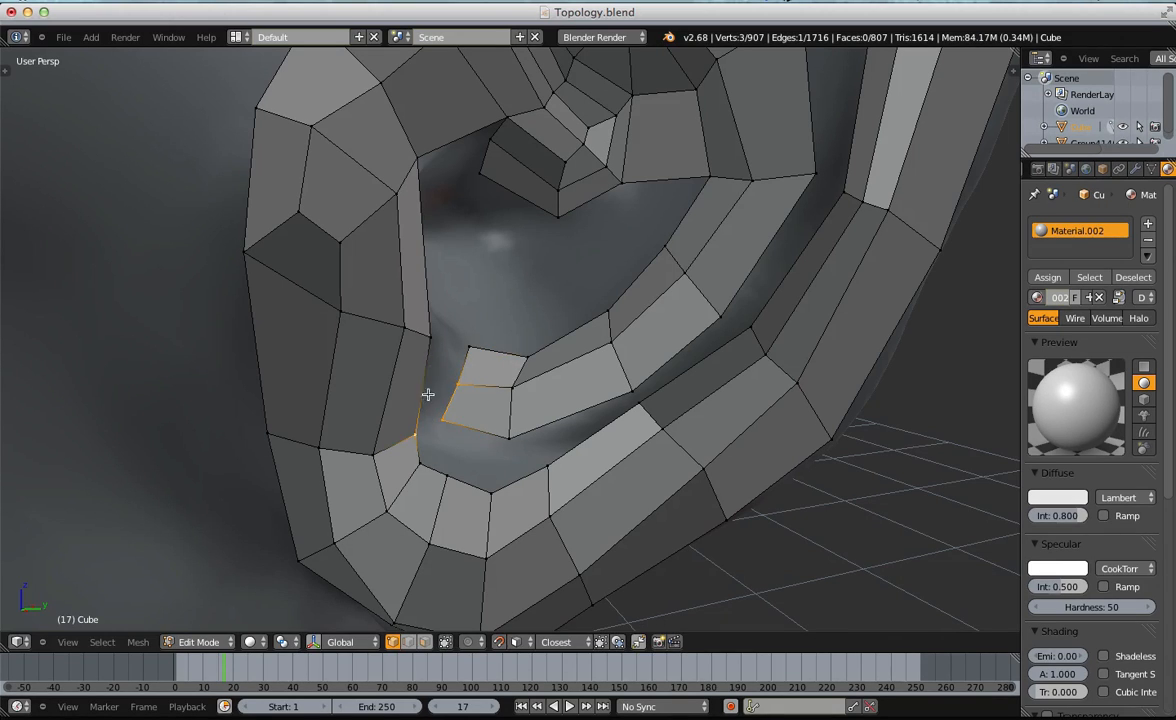
{"action": "key", "text": "a"}
{"action": "right_click_drag", "start_coordinate": [443, 432], "coordinate": [457, 436]}
{"action": "key", "text": "a"}
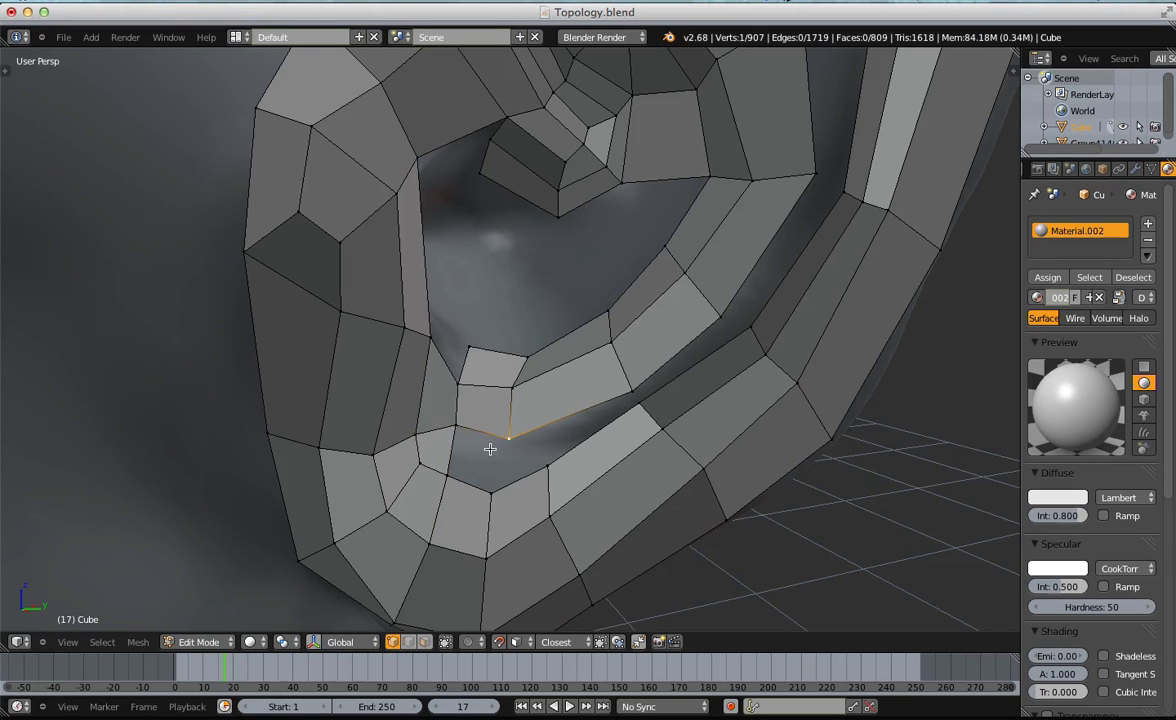
Fill the next quad between the fold strip's lower edge and the earlobe border.
{"action": "key", "text": "f"}
{"action": "key", "text": "Tab"}
{"action": "key", "text": "Tab"}
{"action": "key", "text": "a"}
Add a loop cut across the fold strip above the earlobe and fill the adjoining quad to the outer border.
{"action": "middle_click_drag", "start_coordinate": [589, 413], "coordinate": [589, 401]}
{"action": "key", "text": "ctrl+r"}
{"action": "left_click", "coordinate": [564, 386]}
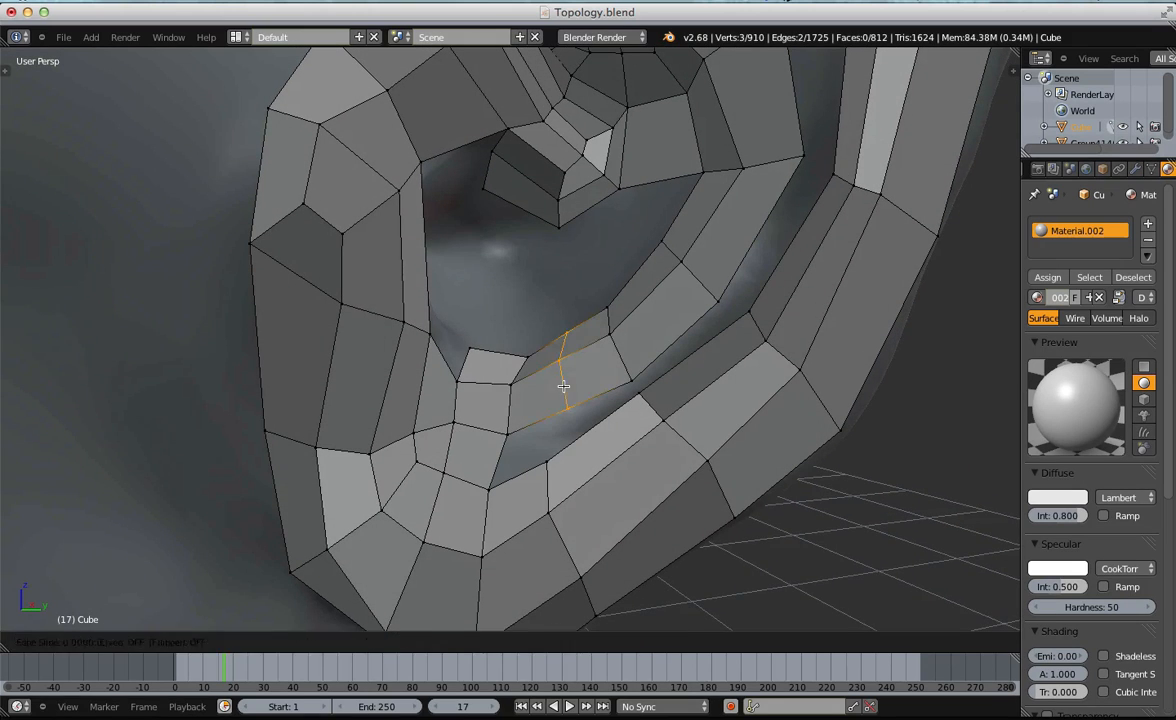
{"action": "right_click", "coordinate": [503, 435], "text": "shift"}
{"action": "key", "text": "f"}
{"action": "key", "text": "a"}
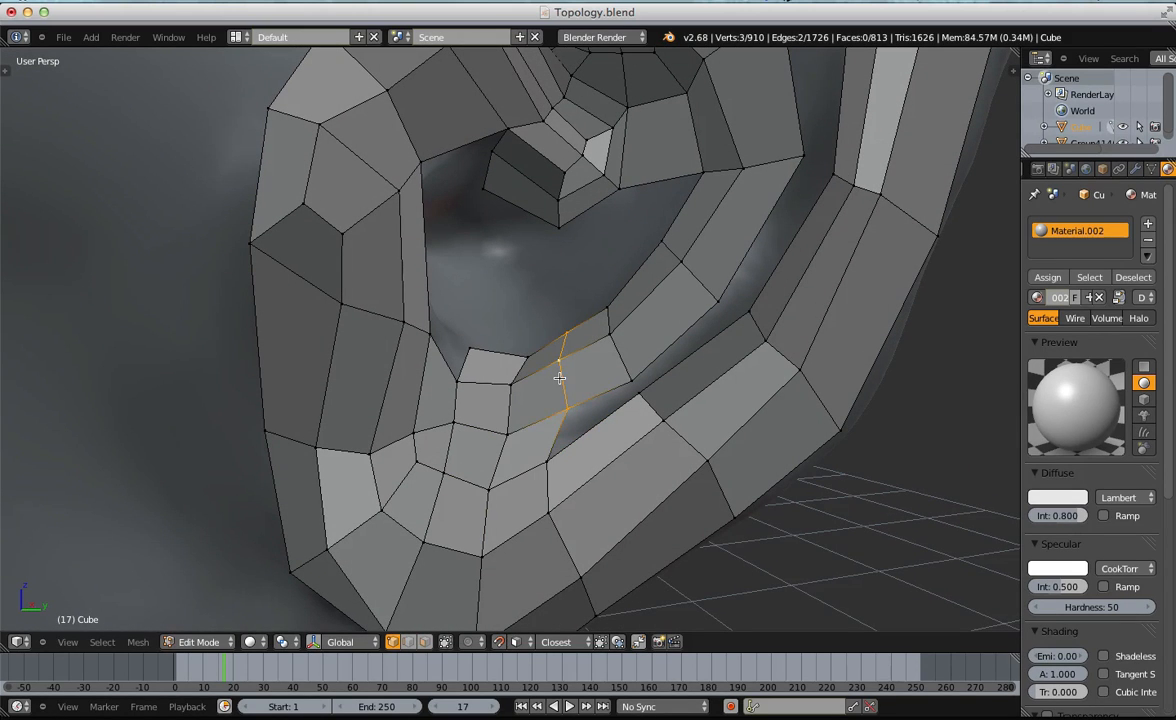
Shift the new loop slightly, fill the next quad toward the helix, and adjust the neighbouring border vertices.
{"action": "key", "text": "g"}
{"action": "left_click", "coordinate": [556, 381]}
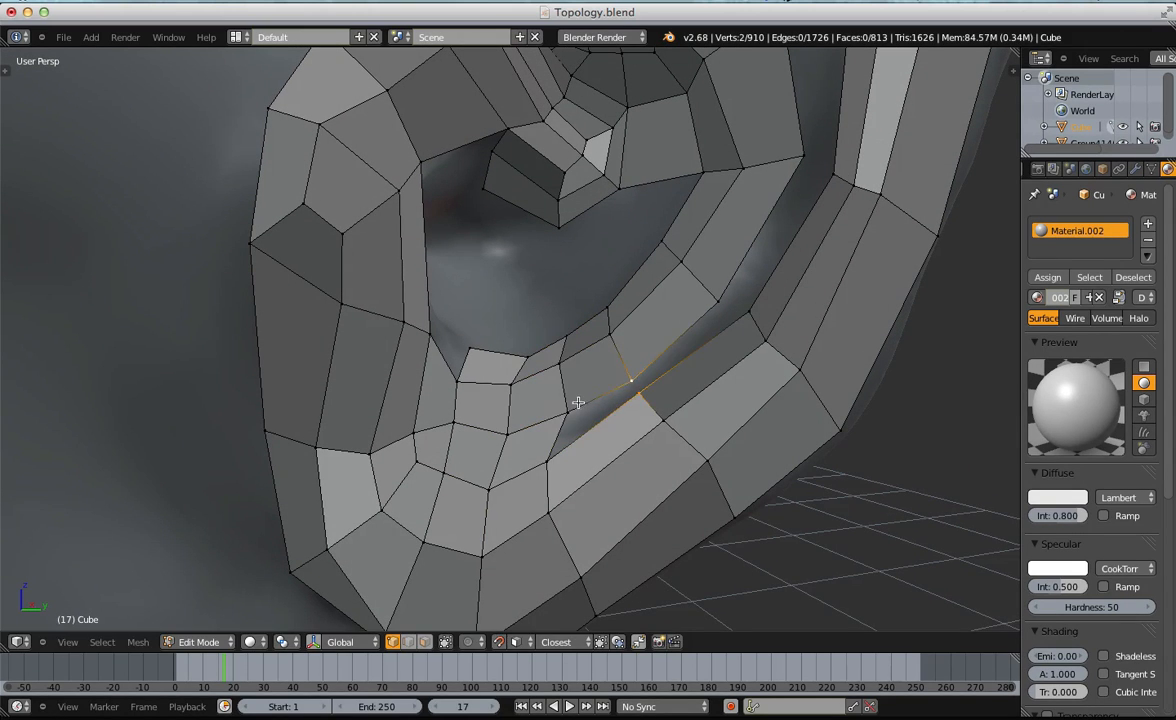
{"action": "key", "text": "f"}
{"action": "right_click_drag", "start_coordinate": [559, 459], "coordinate": [574, 453]}
{"action": "right_click_drag", "start_coordinate": [499, 482], "coordinate": [508, 475]}
Merge the fold rim's front end vertex with the adjacent front border vertex and move the merged vertex forward.
{"action": "key", "text": "a"}
{"action": "middle_click_drag", "start_coordinate": [518, 372], "coordinate": [530, 377]}
{"action": "right_click", "coordinate": [463, 343]}
{"action": "right_click", "coordinate": [436, 338], "text": "shift"}
{"action": "key", "text": "w"}
{"action": "left_click", "coordinate": [436, 338]}
{"action": "left_click", "coordinate": [436, 338]}
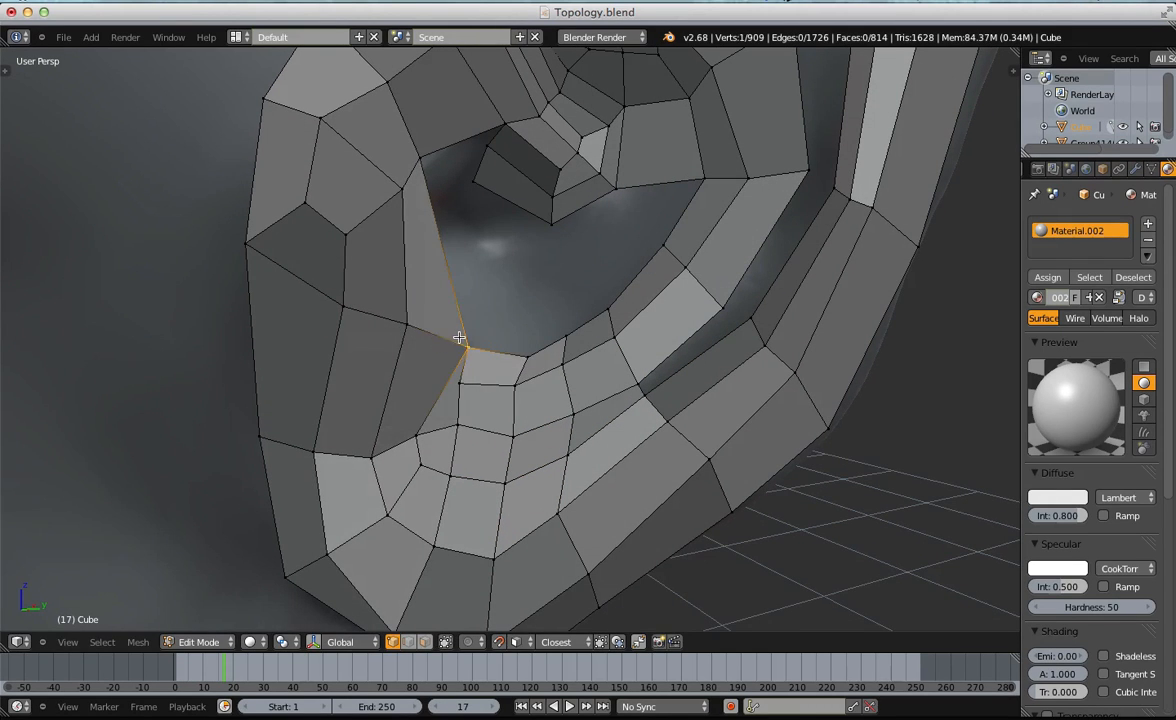
{"action": "right_click_drag", "start_coordinate": [459, 336], "coordinate": [424, 328]}
{"action": "left_click", "coordinate": [425, 328]}
{"action": "key", "text": "a"}
Fill the next quads between the inner fold strip and the outer border, working up toward the helix.
{"action": "scroll", "coordinate": [430, 328], "scroll_direction": "down", "scroll_amount": 8}
{"action": "scroll", "coordinate": [654, 320], "scroll_direction": "up", "scroll_amount": 8}
{"action": "middle_click_drag", "start_coordinate": [654, 320], "coordinate": [566, 430]}
{"action": "right_click", "coordinate": [566, 432]}
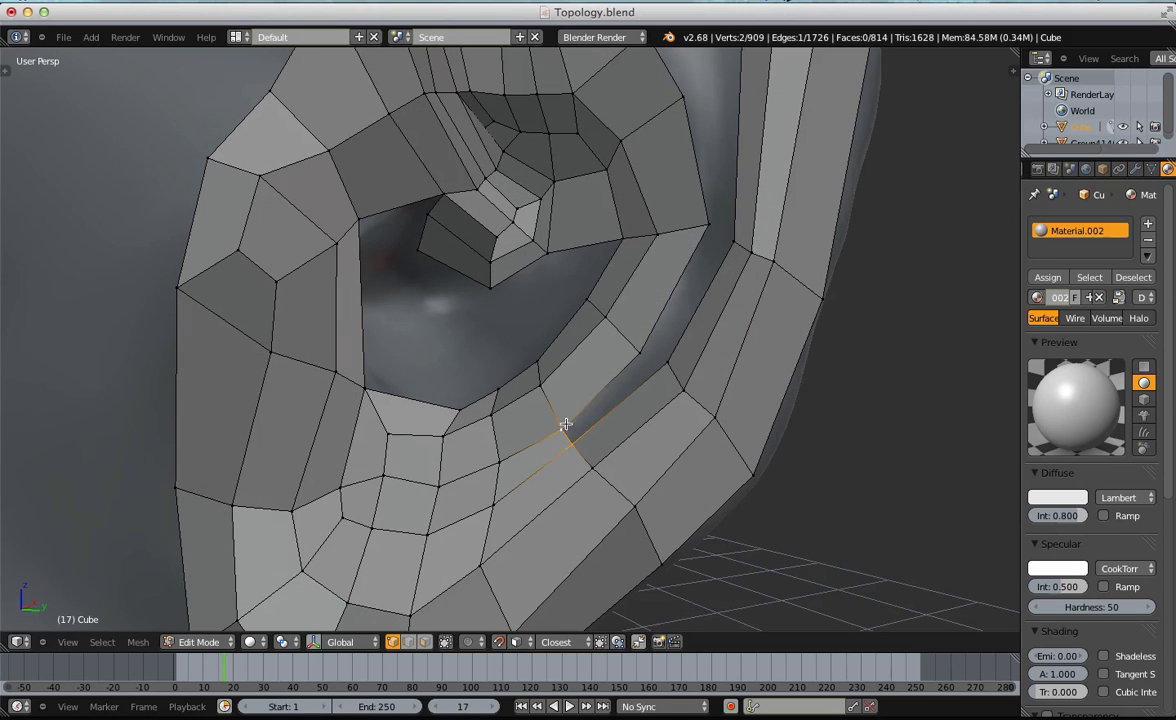
{"action": "key", "text": "f"}
{"action": "right_click", "coordinate": [638, 353]}
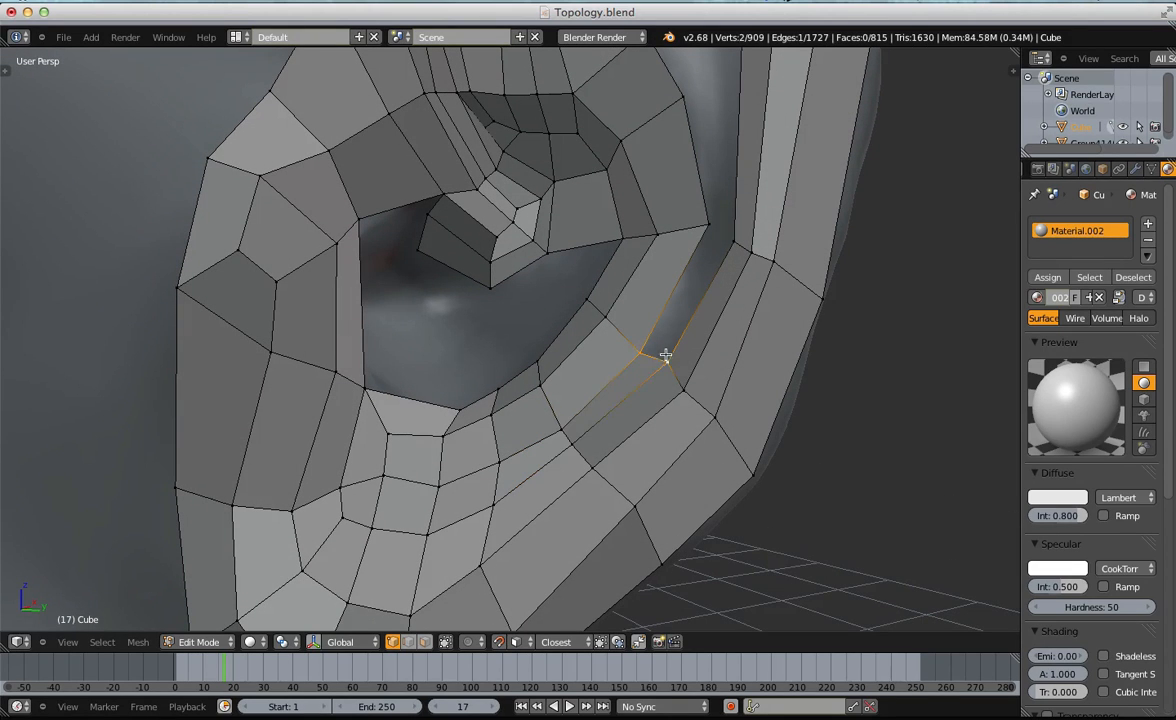
{"action": "key", "text": "f"}
{"action": "key", "text": "a"}
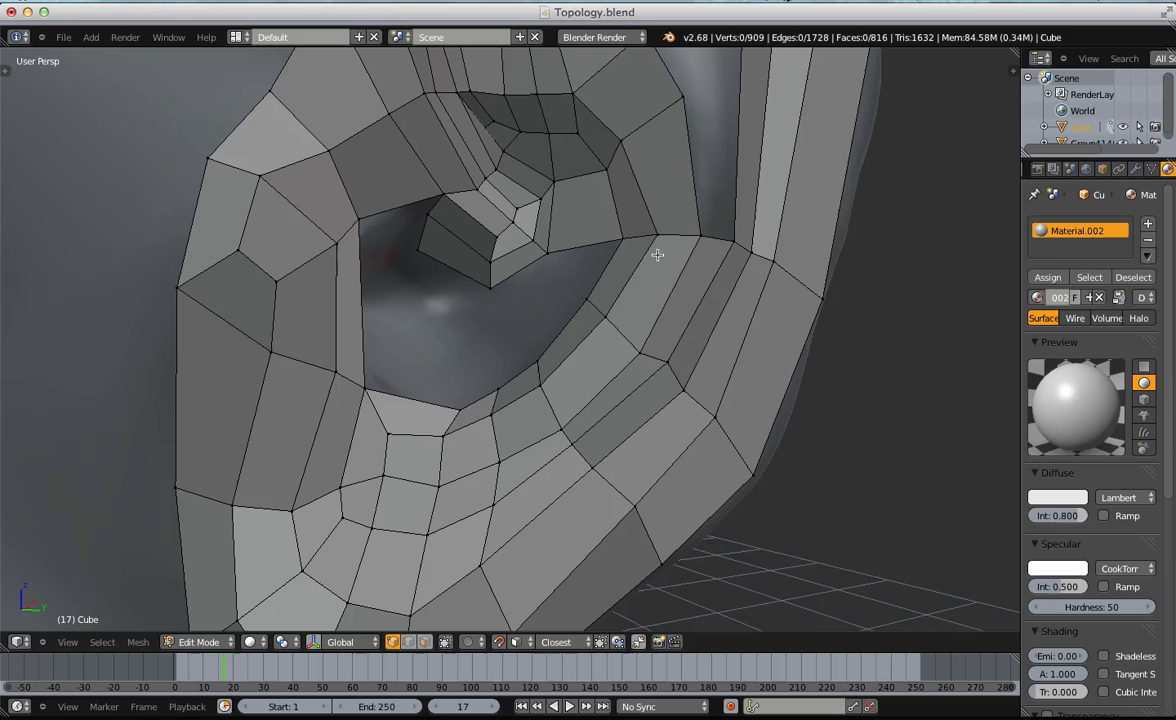
{"action": "key", "text": "a"}
Add a loop cut across the faces beside the remaining gap below the helix and fill the gap with quads.
{"action": "middle_click_drag", "start_coordinate": [635, 341], "coordinate": [588, 318]}
{"action": "key", "text": "ctrl+r"}
{"action": "left_click", "coordinate": [690, 328]}
{"action": "key", "text": "a"}
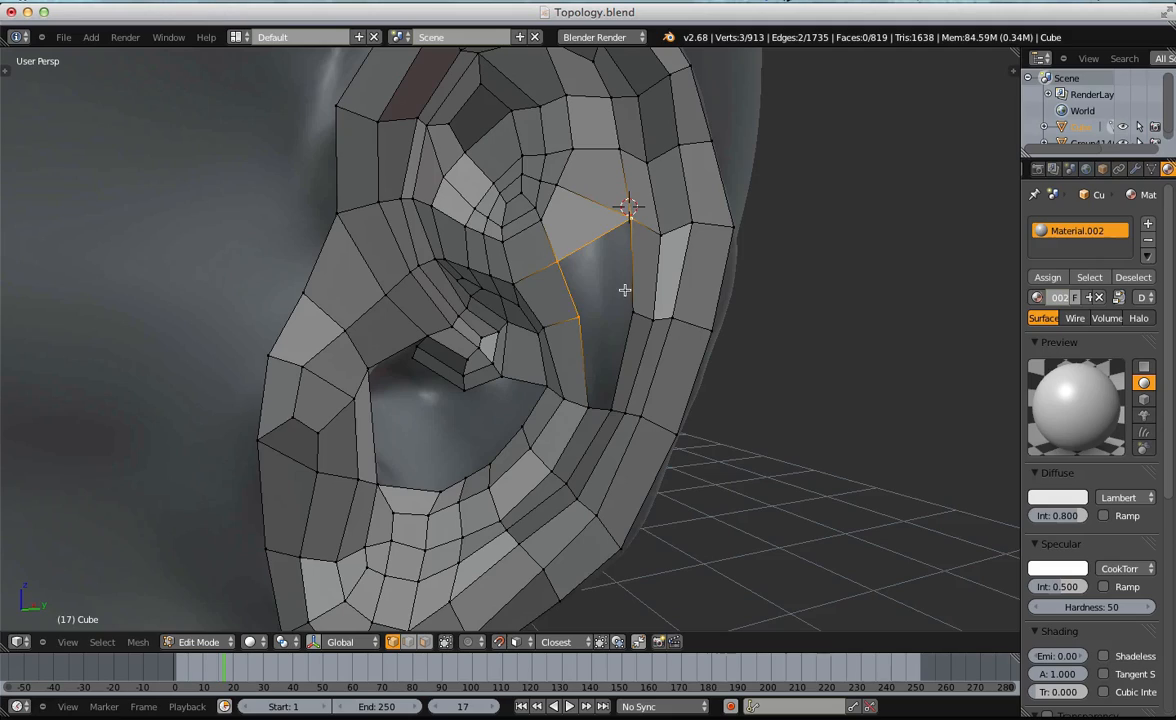
{"action": "key", "text": "f"}
{"action": "key", "text": "f"}
Check the ear in object mode and save over Topology.blend.
{"action": "scroll", "coordinate": [614, 310], "scroll_direction": "down", "scroll_amount": 5}
{"action": "middle_click_drag", "start_coordinate": [614, 310], "coordinate": [499, 352]}
{"action": "key", "text": "Tab"}
{"action": "key", "text": "ctrl+s"}
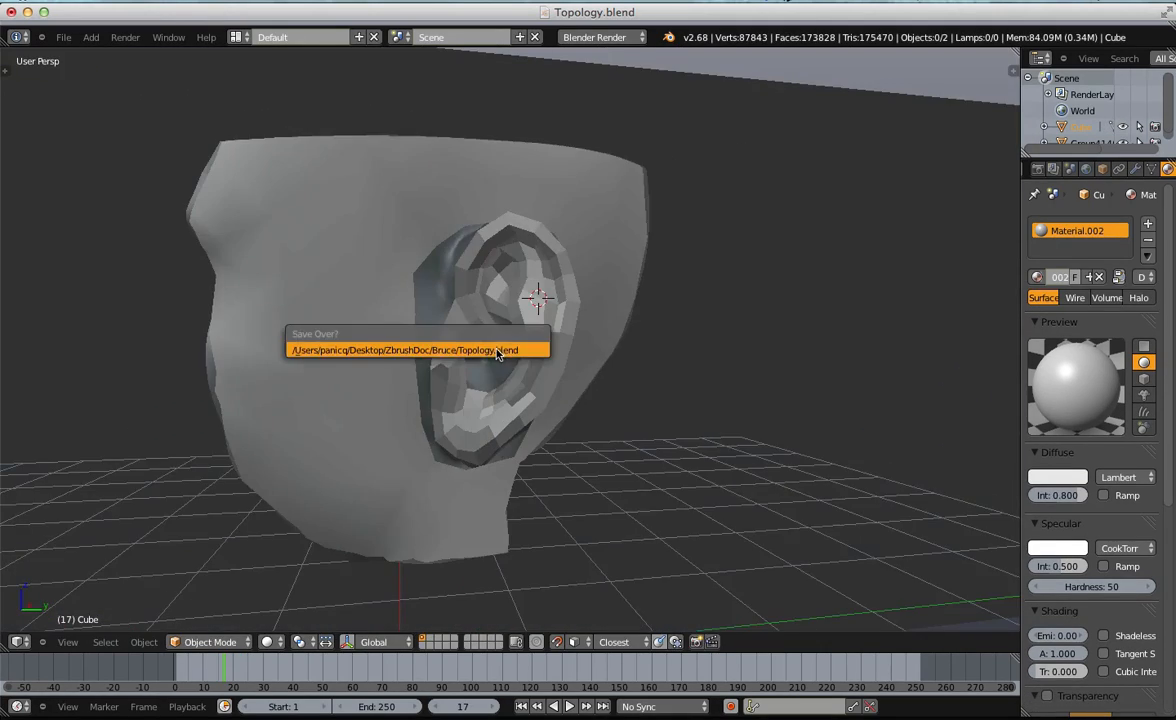
{"action": "left_click", "coordinate": [499, 352]}
Extend quads inward along the cavity's front rim behind the tragus and place their free corner.
{"action": "scroll", "coordinate": [689, 323], "scroll_direction": "up", "scroll_amount": 1}
{"action": "key", "text": "Tab"}
{"action": "scroll", "coordinate": [689, 323], "scroll_direction": "up", "scroll_amount": 8}
{"action": "middle_click_drag", "start_coordinate": [469, 418], "coordinate": [605, 268], "text": "shift"}
{"action": "key", "text": "a"}
{"action": "key", "text": "f"}
{"action": "middle_click_drag", "start_coordinate": [521, 326], "coordinate": [480, 389]}
{"action": "key", "text": "g"}
{"action": "left_click", "coordinate": [557, 433]}
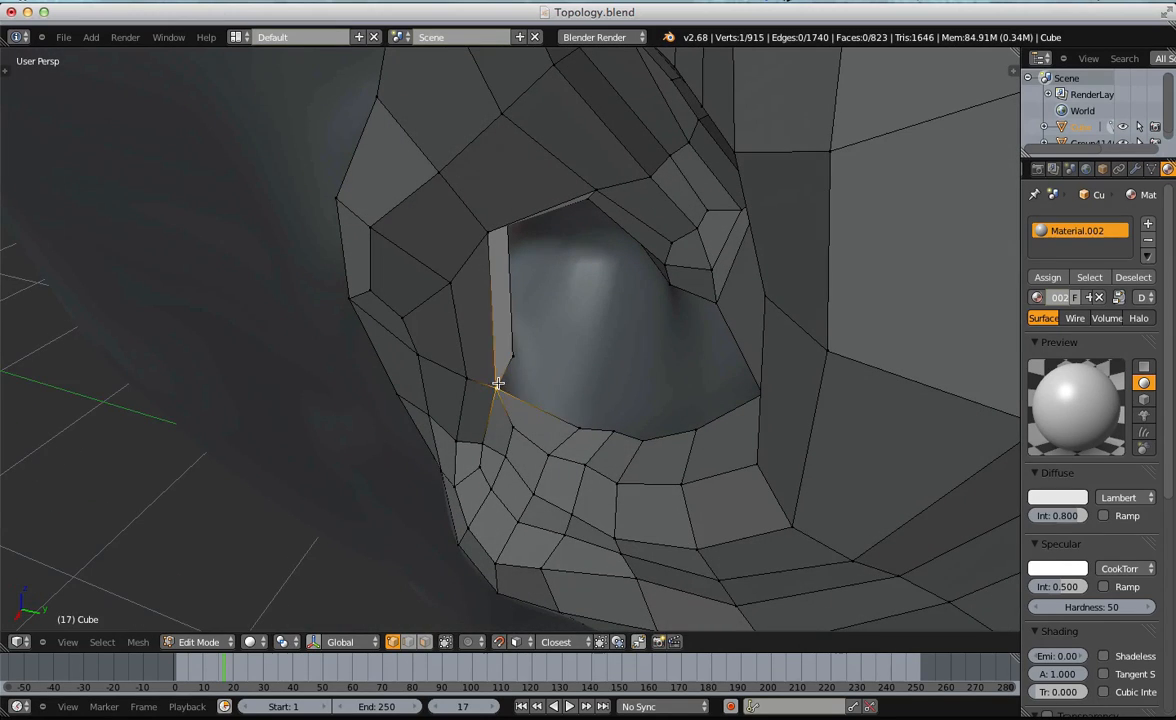
Add the next quad at the cavity's lower front rim and adjust its corner vertices.
{"action": "key", "text": "f"}
{"action": "key", "text": "g"}
{"action": "left_click", "coordinate": [548, 373]}
{"action": "key", "text": "a"}
{"action": "right_click", "coordinate": [500, 387]}
{"action": "key", "text": "g"}
{"action": "left_click", "coordinate": [499, 384]}
{"action": "key", "text": "a"}
Try a loop cut through the tragus faces at the cavity's front rim and undo it.
{"action": "middle_click_drag", "start_coordinate": [500, 384], "coordinate": [484, 360]}
{"action": "key", "text": "ctrl+r"}
{"action": "left_click", "coordinate": [458, 374]}
{"action": "right_click", "coordinate": [475, 365]}
{"action": "scroll", "coordinate": [508, 360], "scroll_direction": "down", "scroll_amount": 6}
{"action": "key", "text": "ctrl+z"}
{"action": "scroll", "coordinate": [559, 364], "scroll_direction": "up", "scroll_amount": 5}
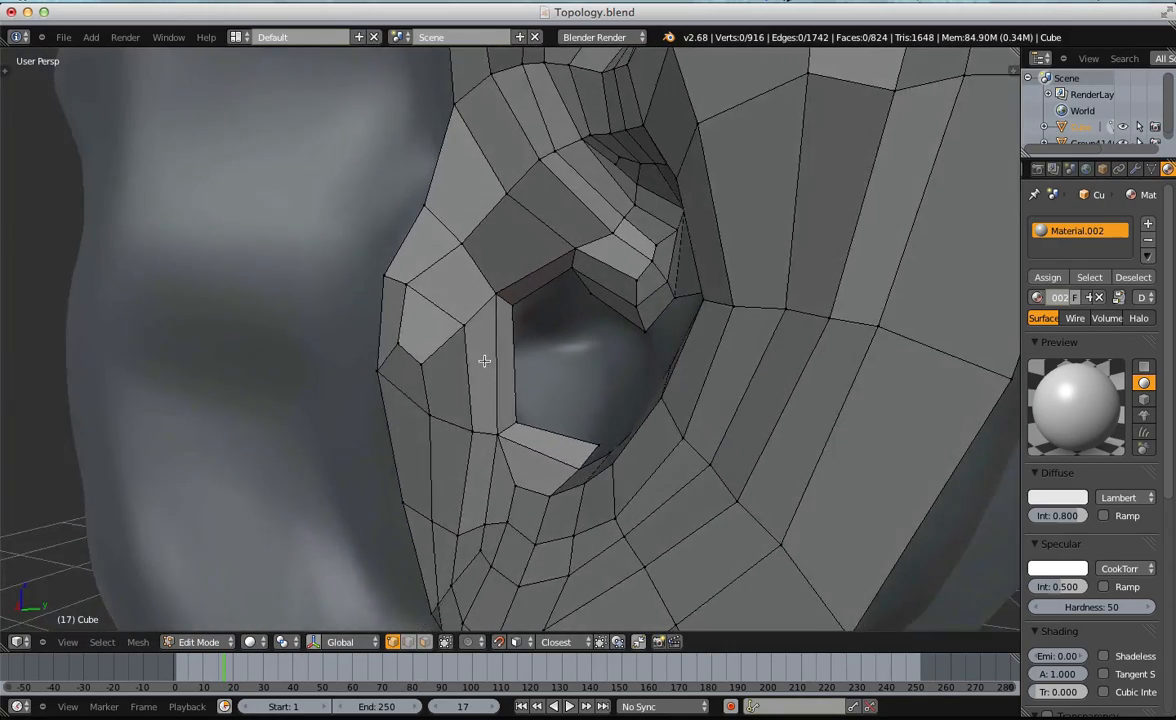
Inset the three tragus faces beside the cavity, leaving the open rim edge without a border.
{"action": "scroll", "coordinate": [484, 360], "scroll_direction": "up", "scroll_amount": 2}
{"action": "key", "text": "ctrl+Tab"}
{"action": "left_click", "coordinate": [439, 462]}
{"action": "key", "text": "b"}
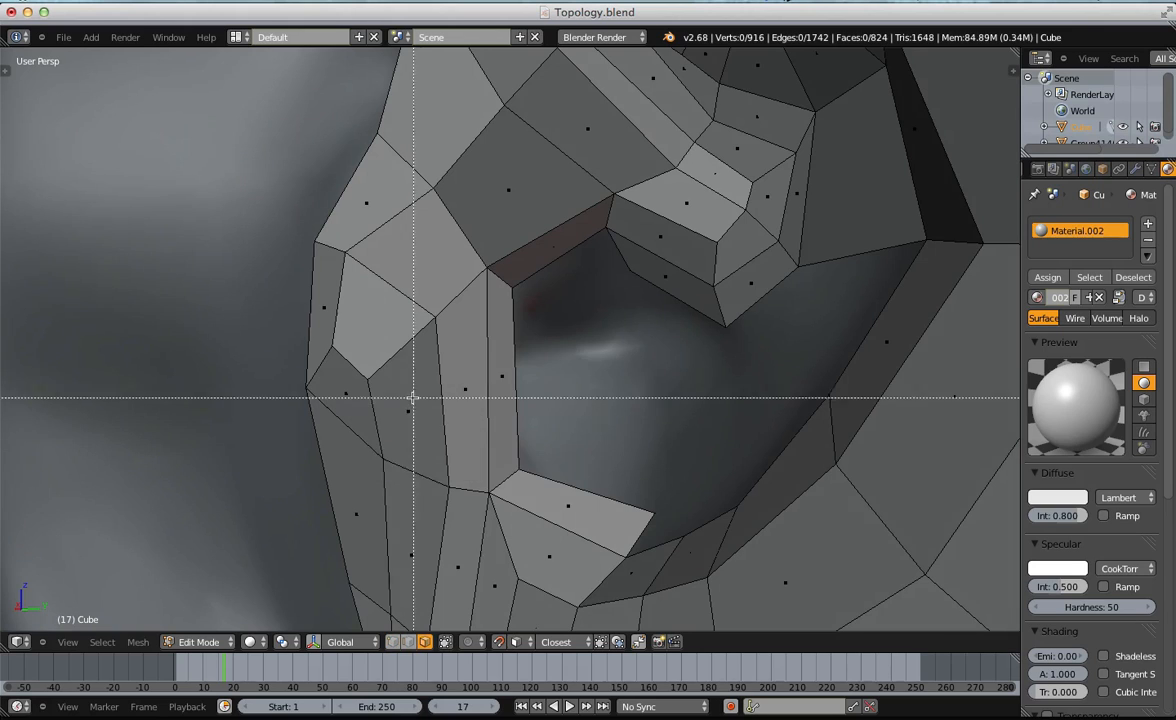
{"action": "left_click_drag", "start_coordinate": [404, 369], "coordinate": [589, 442]}
{"action": "key", "text": "i"}
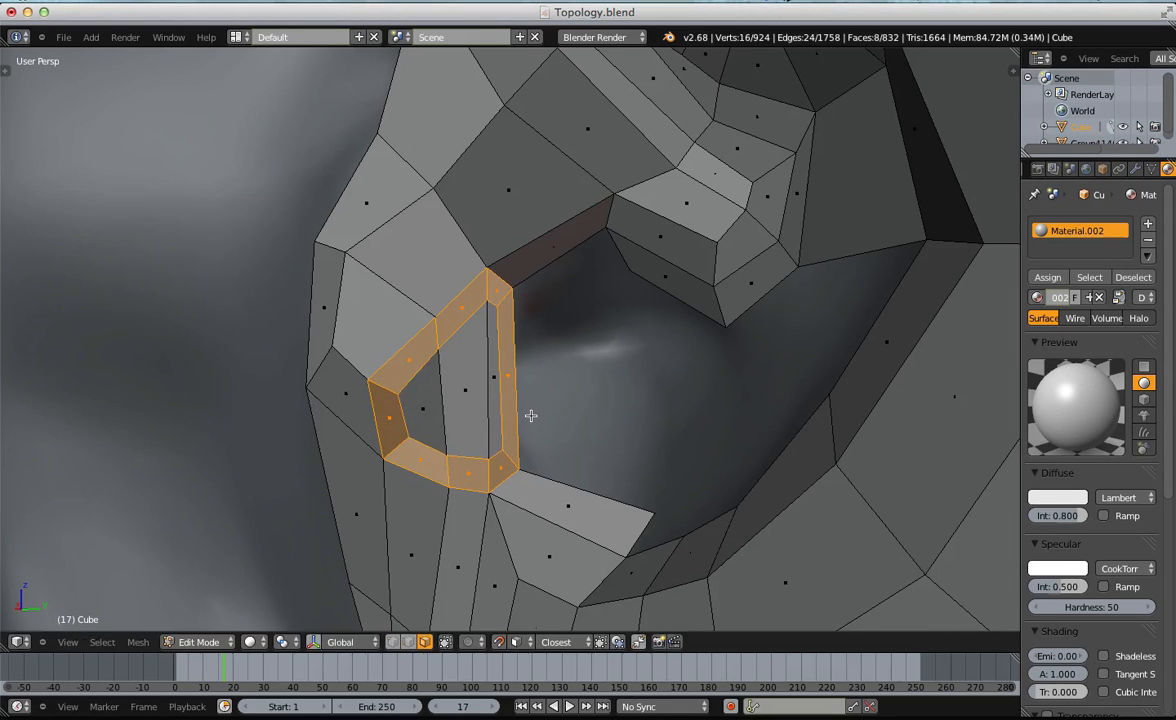
{"action": "left_click", "coordinate": [533, 417]}
{"action": "key", "text": "t"}
{"action": "key", "text": "t"}
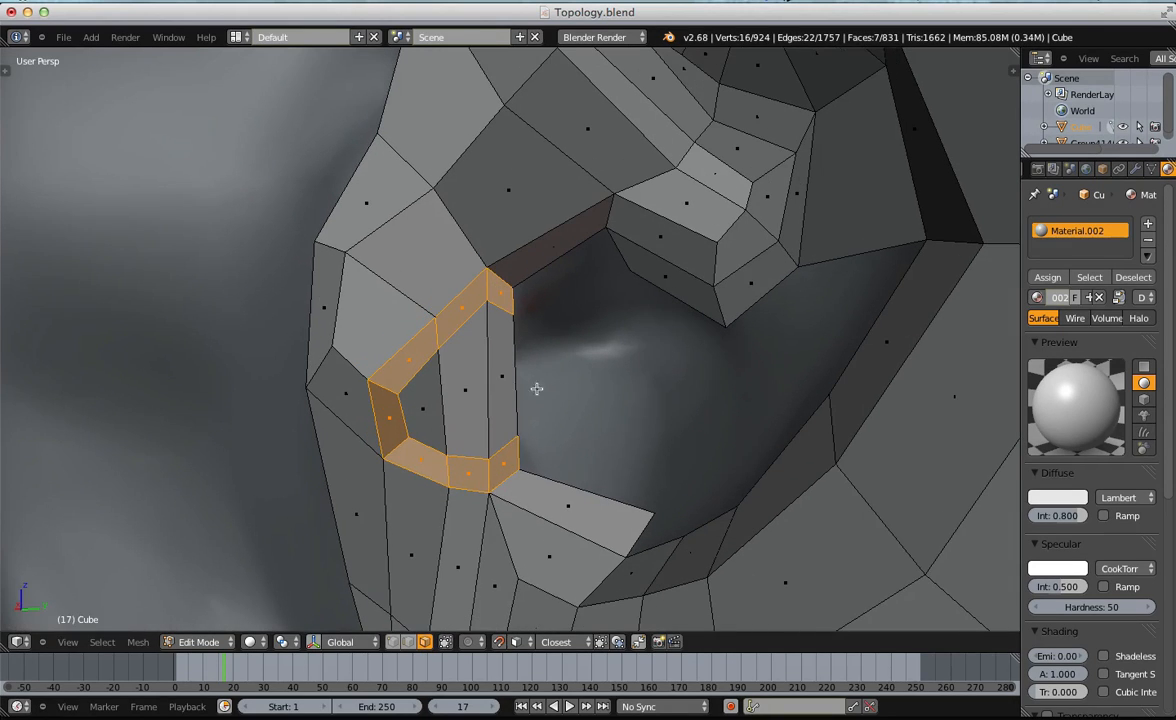
Move the three inset tragus faces slightly and scale them down.
{"action": "key", "text": "a"}
{"action": "left_click_drag", "start_coordinate": [515, 405], "coordinate": [515, 406]}
{"action": "key", "text": "g"}
{"action": "left_click", "coordinate": [517, 402]}
{"action": "key", "text": "s"}
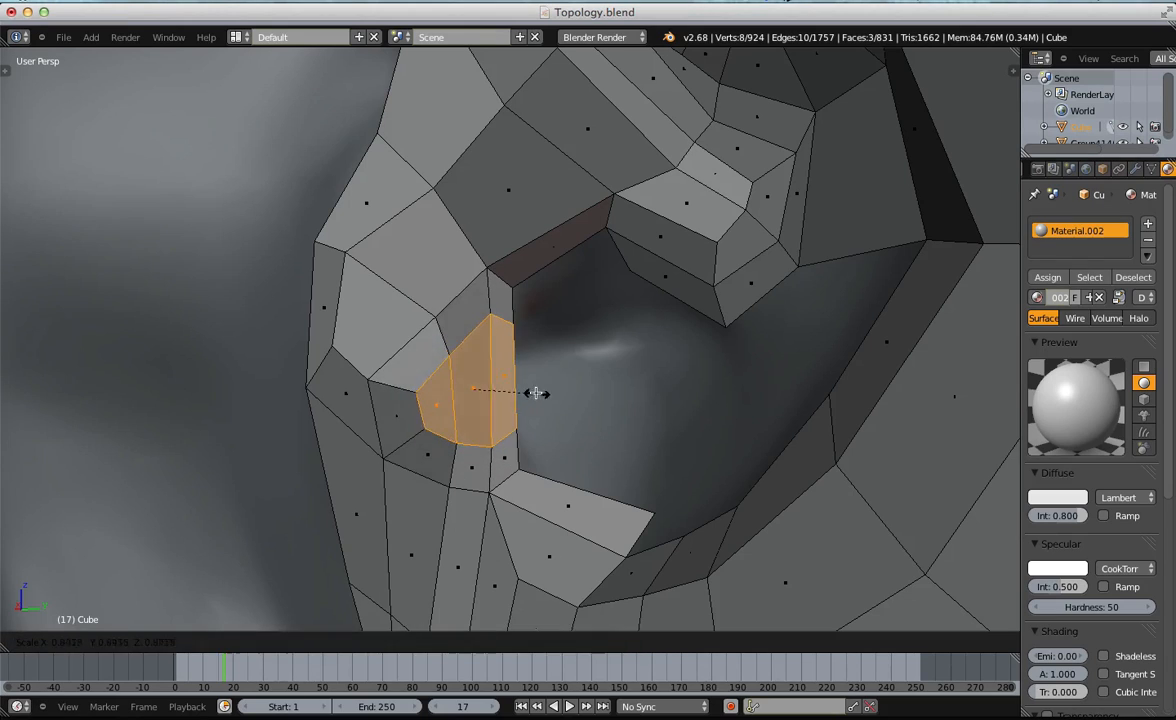
{"action": "left_click", "coordinate": [537, 391]}
{"action": "key", "text": "g"}
{"action": "left_click", "coordinate": [539, 390]}
{"action": "key", "text": "a"}
{"action": "key", "text": "Tab"}
{"action": "scroll", "coordinate": [539, 390], "scroll_direction": "down", "scroll_amount": 5}
{"action": "middle_click_drag", "start_coordinate": [578, 382], "coordinate": [525, 393]}
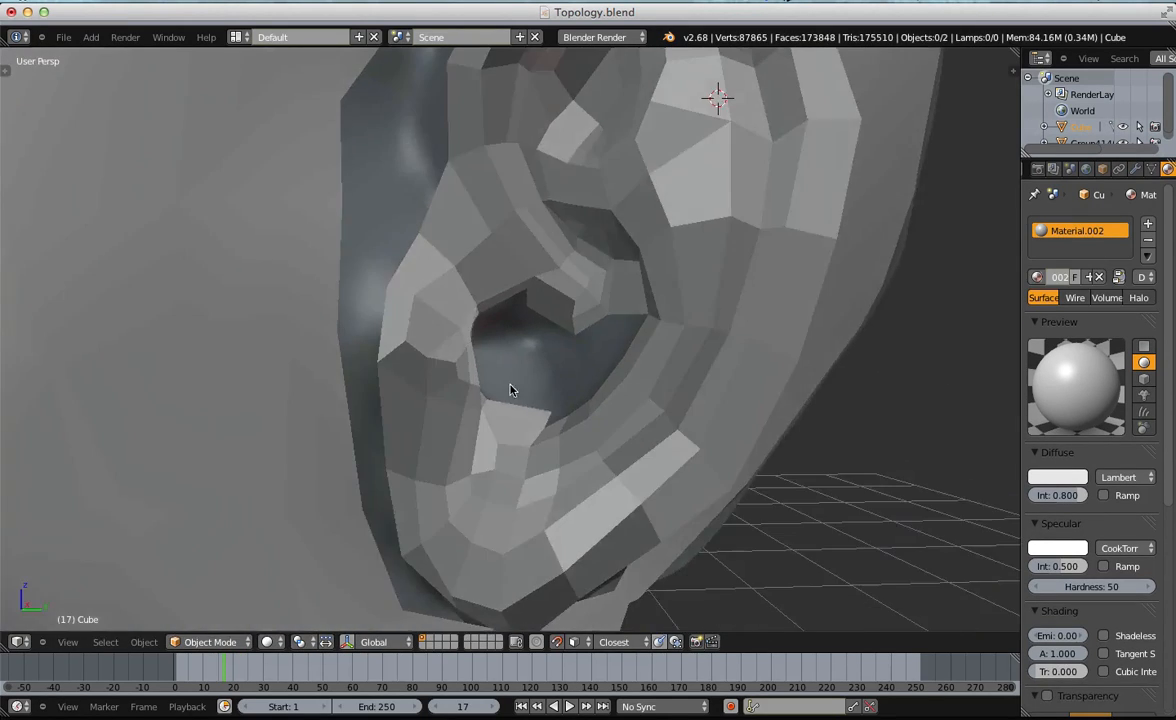
Switch to vertex selection and reposition the vertices along the tragus's inner rim and lower end.
{"action": "scroll", "coordinate": [525, 393], "scroll_direction": "up", "scroll_amount": 3}
{"action": "key", "text": "Tab"}
{"action": "key", "text": "l"}
{"action": "key", "text": "ctrl+Tab"}
{"action": "left_click", "coordinate": [434, 260]}
{"action": "key", "text": "ctrl+Tab"}
{"action": "left_click", "coordinate": [434, 240]}
{"action": "key", "text": "a"}
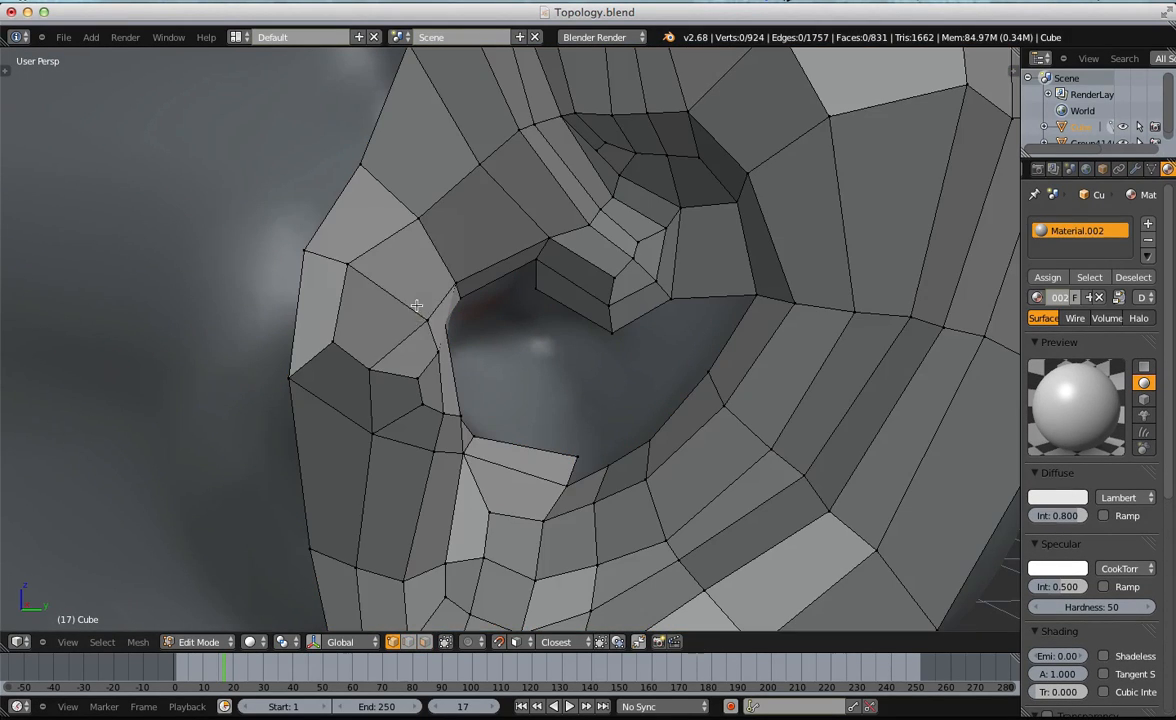
{"action": "key", "text": "a"}
{"action": "middle_click_drag", "start_coordinate": [499, 354], "coordinate": [560, 470]}
{"action": "key", "text": "g"}
{"action": "left_click", "coordinate": [519, 361]}
{"action": "right_click", "coordinate": [535, 422]}
{"action": "key", "text": "g"}
{"action": "left_click", "coordinate": [517, 437]}
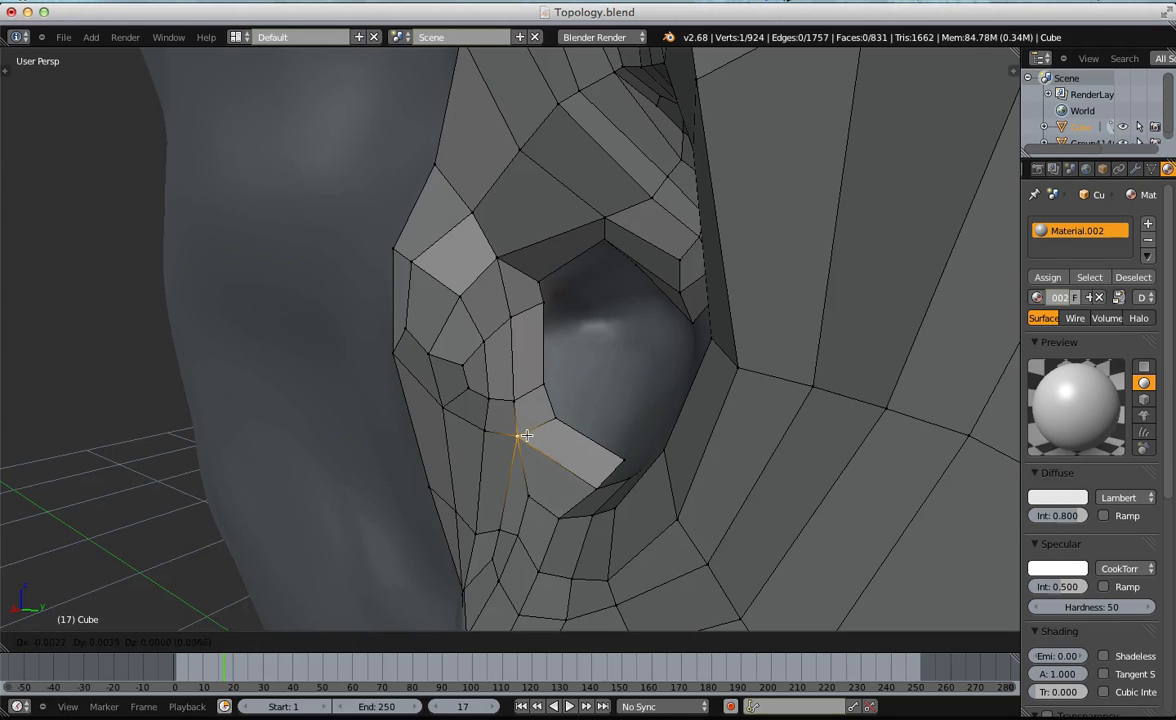
{"action": "left_click", "coordinate": [566, 286]}
{"action": "key", "text": "Tab"}
{"action": "scroll", "coordinate": [517, 323], "scroll_direction": "down", "scroll_amount": 8}
{"action": "key", "text": "Tab"}
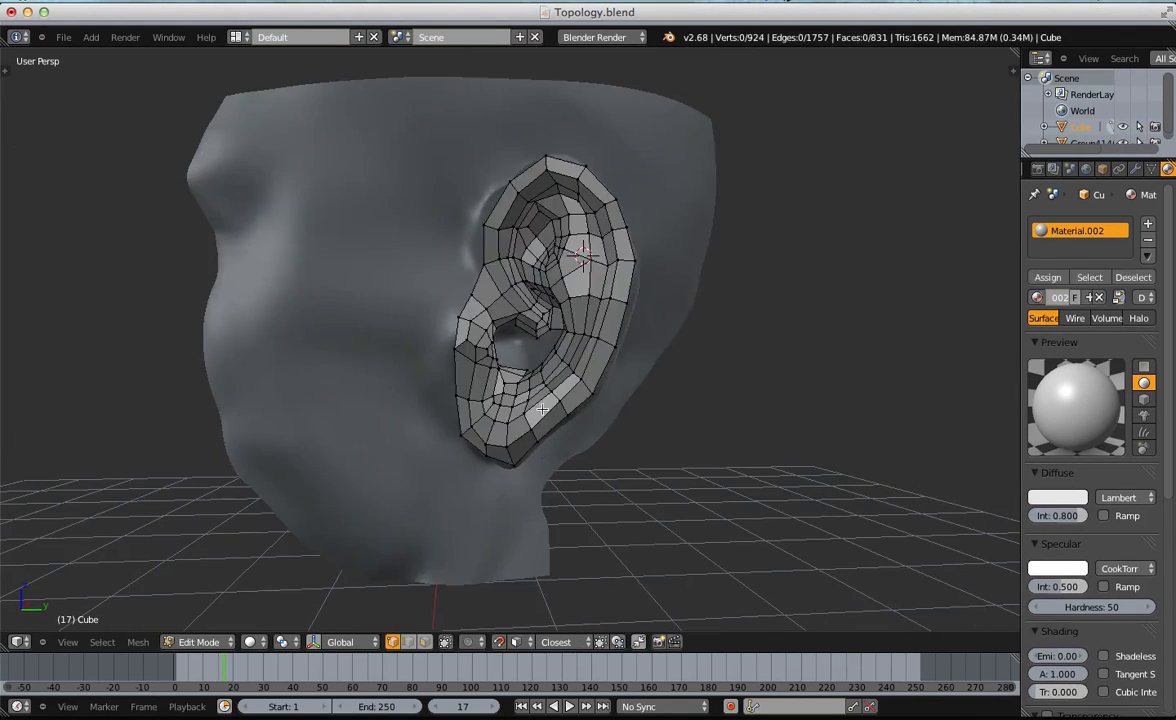
Shift the end edge of the inner quad row at the cavity's lower rim toward the tragus.
{"action": "key", "text": "Tab"}
{"action": "scroll", "coordinate": [515, 349], "scroll_direction": "up", "scroll_amount": 10}
{"action": "key", "text": "Tab"}
{"action": "key", "text": "a"}
{"action": "middle_click_drag", "start_coordinate": [495, 338], "coordinate": [552, 427]}
{"action": "key", "text": "a"}
{"action": "scroll", "coordinate": [564, 378], "scroll_direction": "up", "scroll_amount": 3}
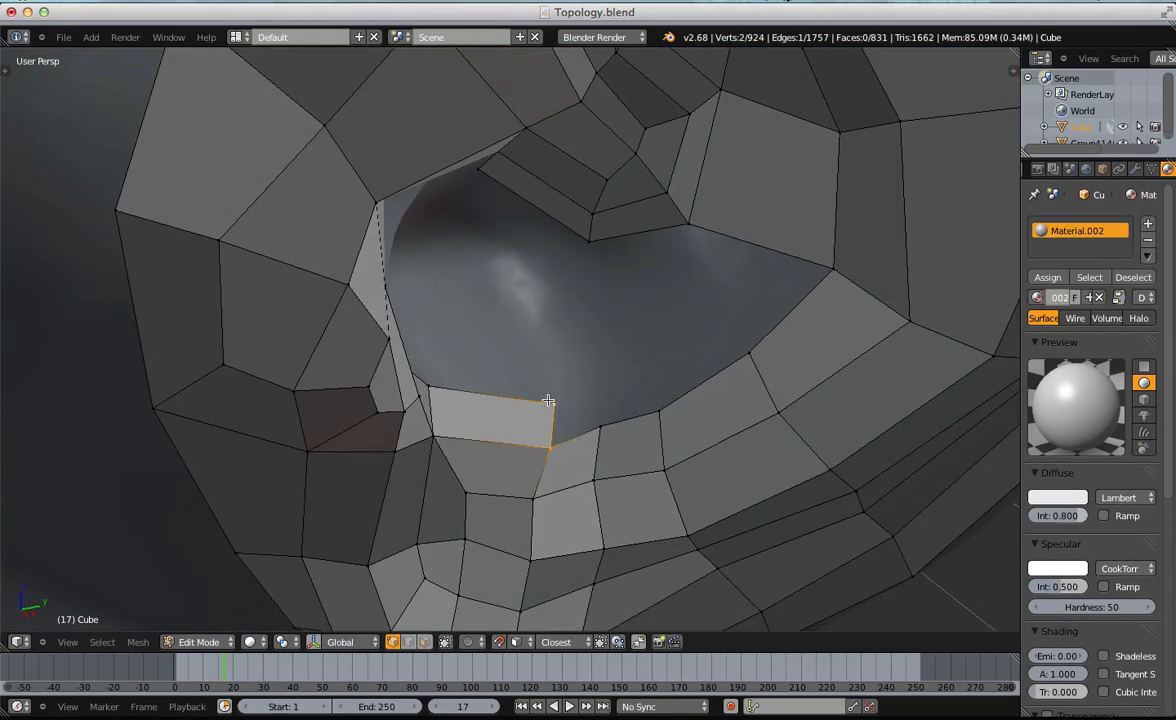
{"action": "key", "text": "g"}
{"action": "left_click", "coordinate": [528, 401]}
Extend the inner row with two more quads along the cavity's lower rim.
{"action": "left_click", "coordinate": [606, 411]}
{"action": "key", "text": "a"}
{"action": "right_click", "coordinate": [530, 439]}
{"action": "key", "text": "f"}
{"action": "right_click", "coordinate": [601, 424]}
{"action": "key", "text": "f"}
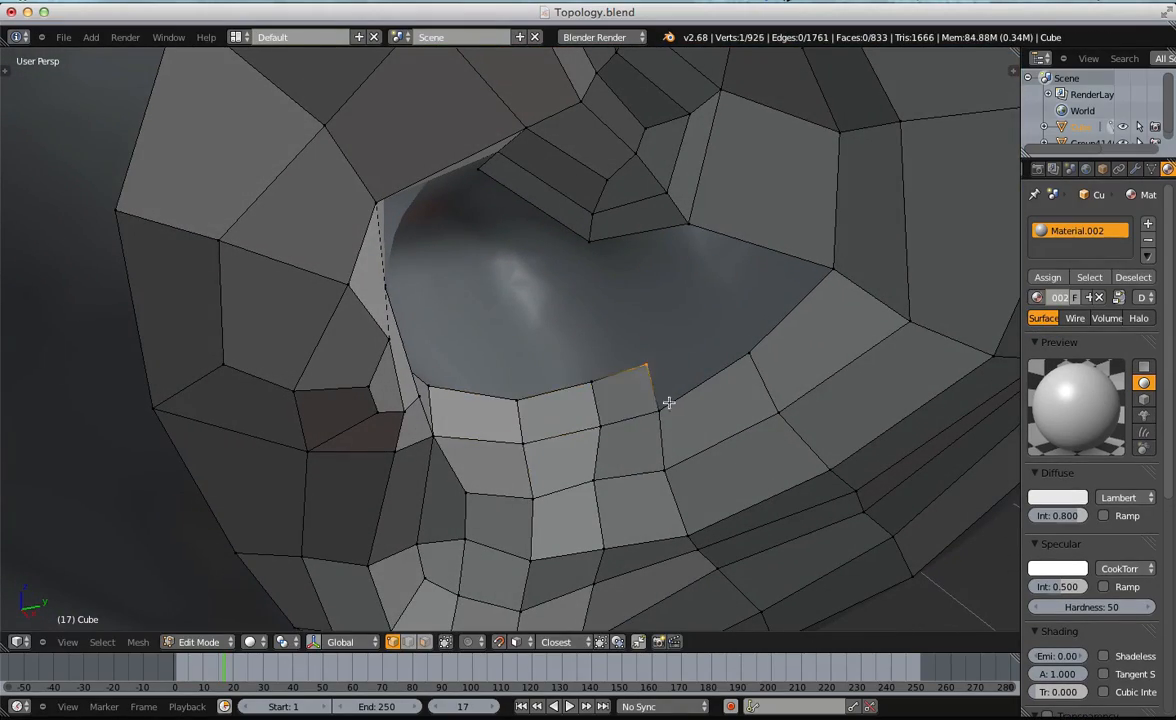
Move and rotate the upper vertices of the two new quads to even out the rim.
{"action": "key", "text": "a"}
{"action": "key", "text": "b"}
{"action": "left_click_drag", "start_coordinate": [572, 354], "coordinate": [692, 401]}
{"action": "key", "text": "g"}
{"action": "left_click", "coordinate": [601, 450]}
{"action": "key", "text": "a"}
{"action": "key", "text": "b"}
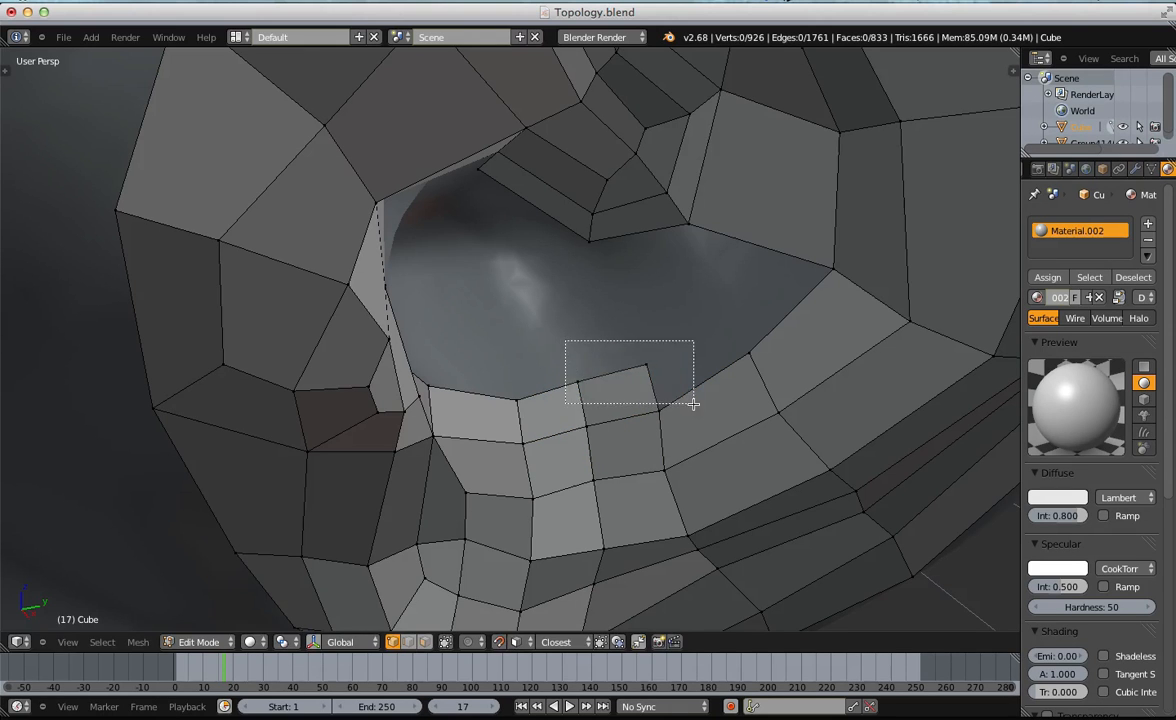
{"action": "key", "text": "g"}
{"action": "key", "text": "r"}
Add two more quads up the cavity's rear rim and pull their free corners in line with the row.
{"action": "right_click", "coordinate": [650, 412]}
{"action": "key", "text": "f"}
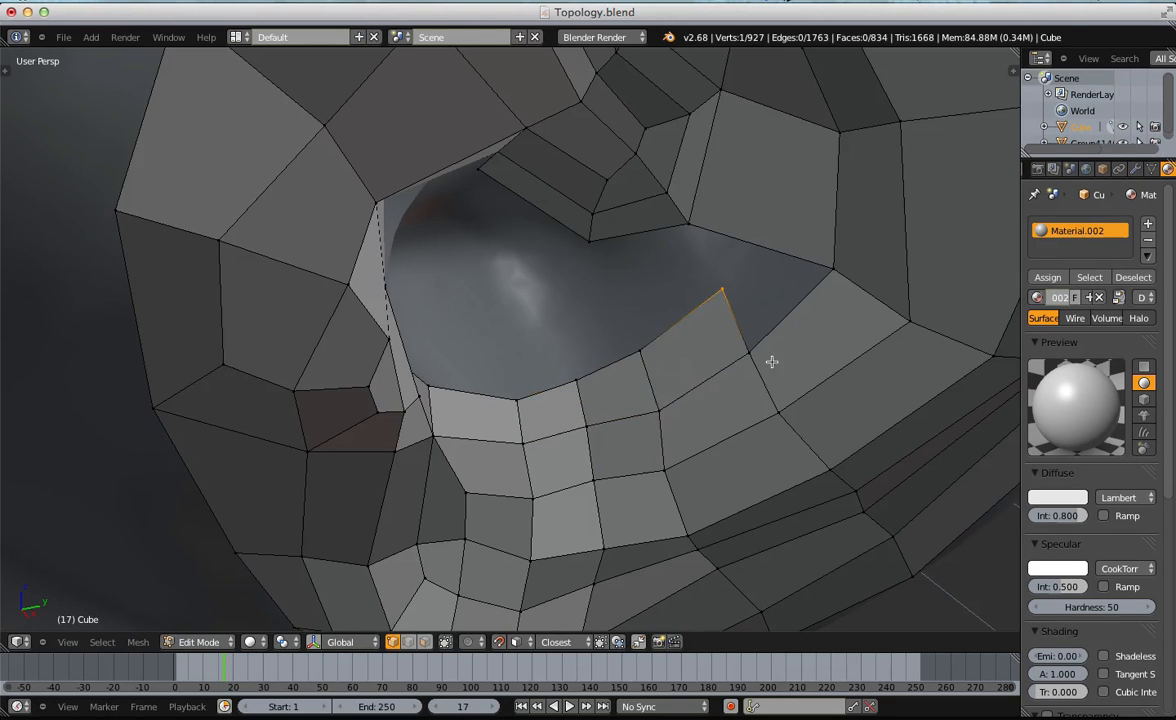
{"action": "middle_click_drag", "start_coordinate": [772, 362], "coordinate": [753, 339]}
{"action": "key", "text": "g"}
{"action": "left_click", "coordinate": [699, 376]}
{"action": "right_click", "coordinate": [800, 358]}
{"action": "key", "text": "f"}
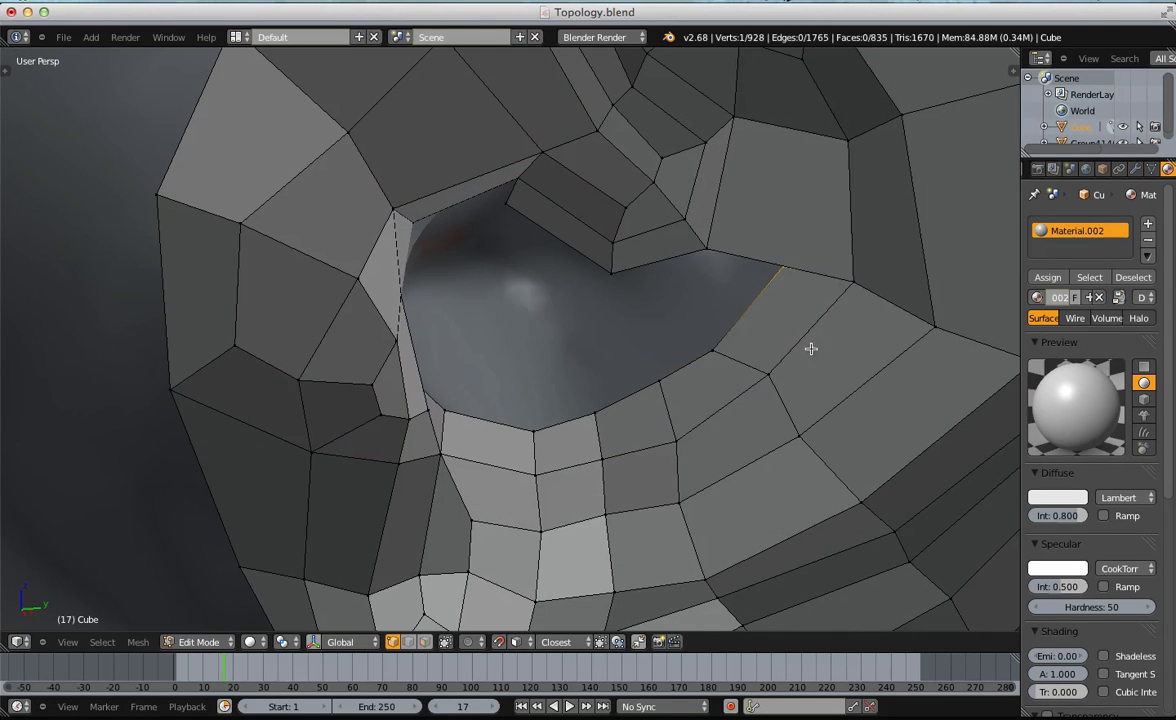
{"action": "key", "text": "g"}
{"action": "left_click", "coordinate": [768, 333]}
Continue the inner row with two quads around the rear corner and under the ridge's lower end.
{"action": "key", "text": "a"}
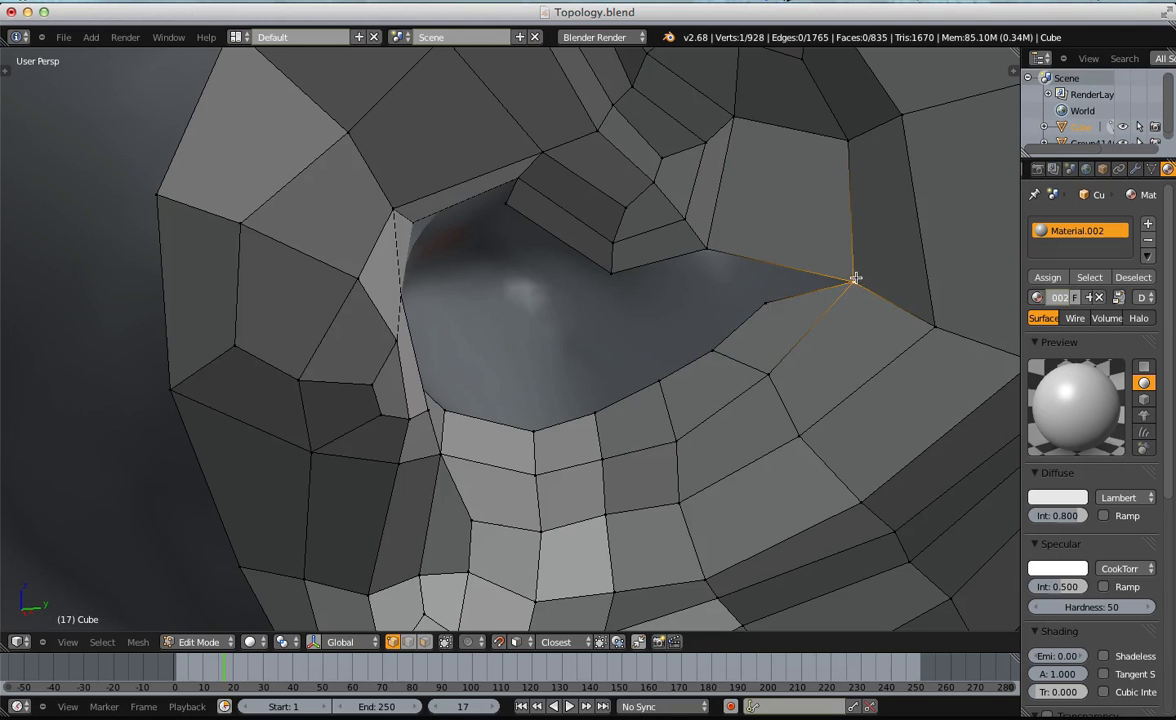
{"action": "key", "text": "f"}
{"action": "key", "text": "g"}
{"action": "left_click", "coordinate": [761, 294]}
{"action": "right_click", "coordinate": [708, 251]}
{"action": "key", "text": "f"}
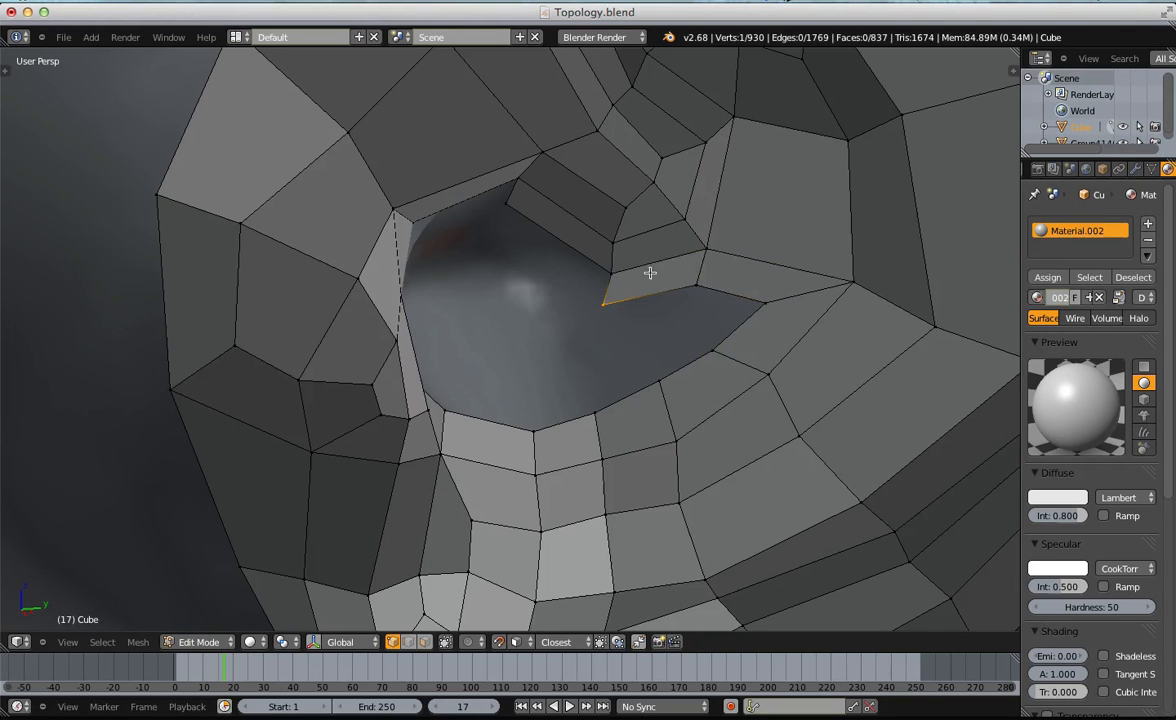
{"action": "key", "text": "a"}
Rip the upper front rim face away from the ridge strip and delete its loosened vertex.
{"action": "middle_click_drag", "start_coordinate": [604, 318], "coordinate": [554, 257]}
{"action": "key", "text": "a"}
{"action": "right_click", "coordinate": [595, 260]}
{"action": "key", "text": "v"}
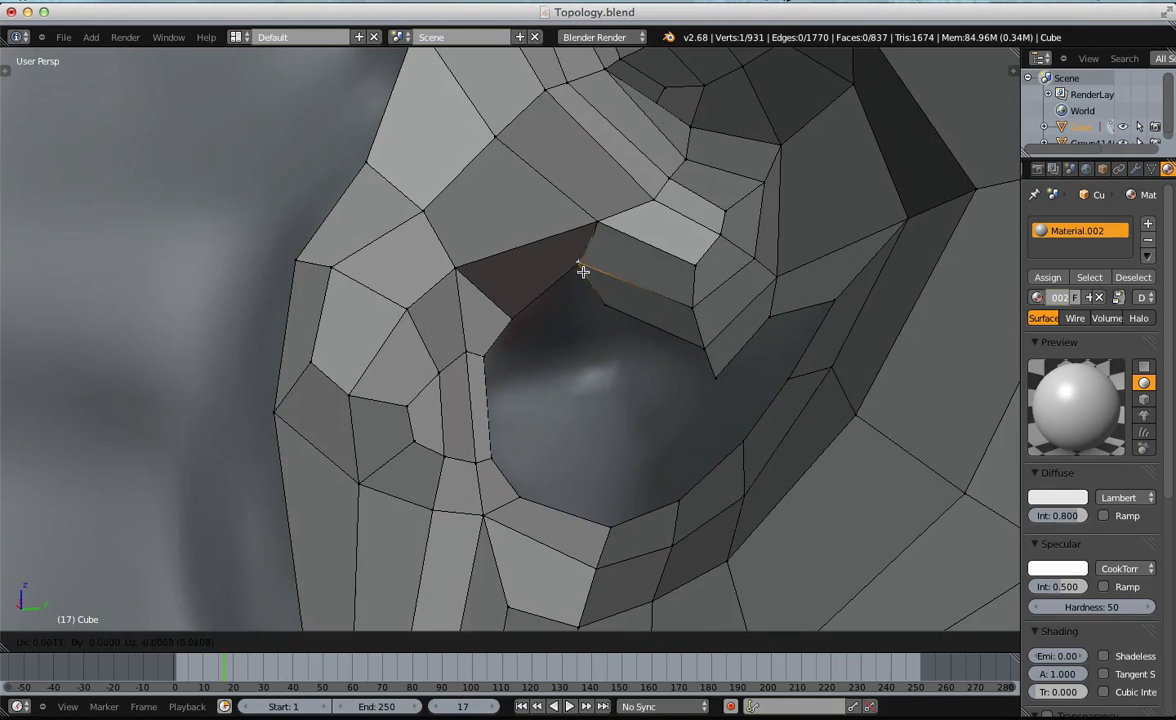
{"action": "left_click", "coordinate": [629, 275]}
{"action": "key", "text": "g"}
{"action": "left_click", "coordinate": [556, 286]}
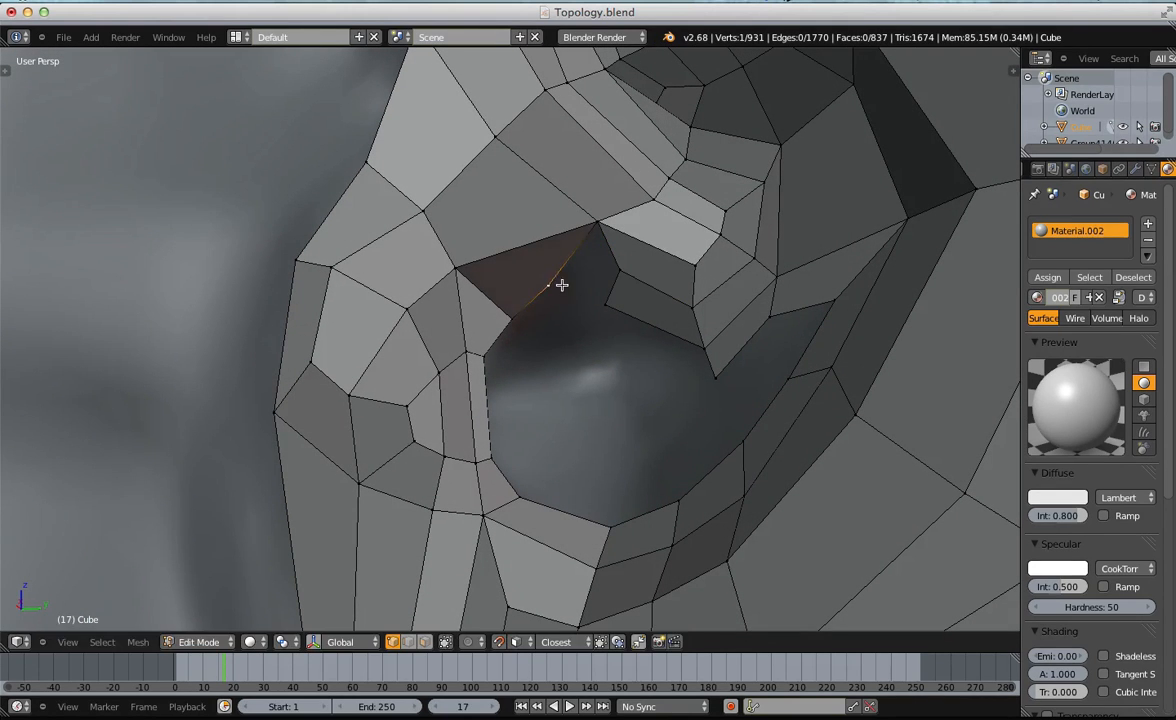
{"action": "scroll", "coordinate": [610, 280], "scroll_direction": "down", "scroll_amount": 3}
{"action": "scroll", "coordinate": [612, 281], "scroll_direction": "up", "scroll_amount": 1}
{"action": "key", "text": "x"}
{"action": "left_click", "coordinate": [554, 281]}
Add a loop cut through the faces between the tragus and the ridge, ending at the cavity rim.
{"action": "middle_click_drag", "start_coordinate": [554, 281], "coordinate": [537, 302]}
{"action": "key", "text": "ctrl+r"}
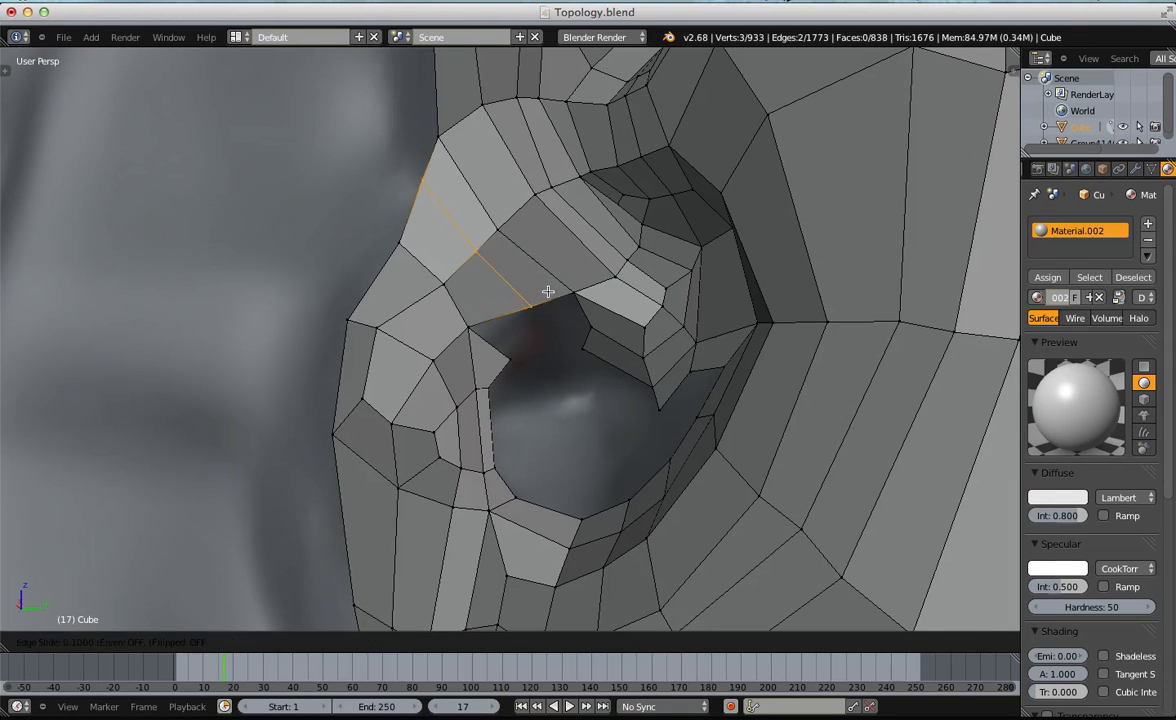
{"action": "left_click", "coordinate": [573, 319]}
{"action": "key", "text": "a"}
Select the open edges at the cavity's upper front and fill faces between the tragus rim and the ridge's lower edge.
{"action": "key", "text": "ctrl+Tab"}
{"action": "left_click", "coordinate": [574, 357]}
{"action": "right_click", "coordinate": [577, 338], "text": "alt"}
{"action": "scroll", "coordinate": [577, 340], "scroll_direction": "down", "scroll_amount": 5}
{"action": "middle_click_drag", "start_coordinate": [577, 350], "coordinate": [551, 329]}
{"action": "scroll", "coordinate": [595, 367], "scroll_direction": "up", "scroll_amount": 4}
{"action": "key", "text": "a"}
{"action": "right_click", "coordinate": [637, 354], "text": "alt"}
{"action": "scroll", "coordinate": [577, 358], "scroll_direction": "up", "scroll_amount": 2}
{"action": "key", "text": "ctrl+Tab"}
{"action": "left_click", "coordinate": [559, 347]}
{"action": "key", "text": "a"}
{"action": "key", "text": "ctrl+Tab"}
{"action": "left_click", "coordinate": [527, 343]}
{"action": "key", "text": "f"}
Undo the front rim vertex move and the last face fill spanning the cavity opening.
{"action": "key", "text": "a"}
{"action": "right_click", "coordinate": [493, 383]}
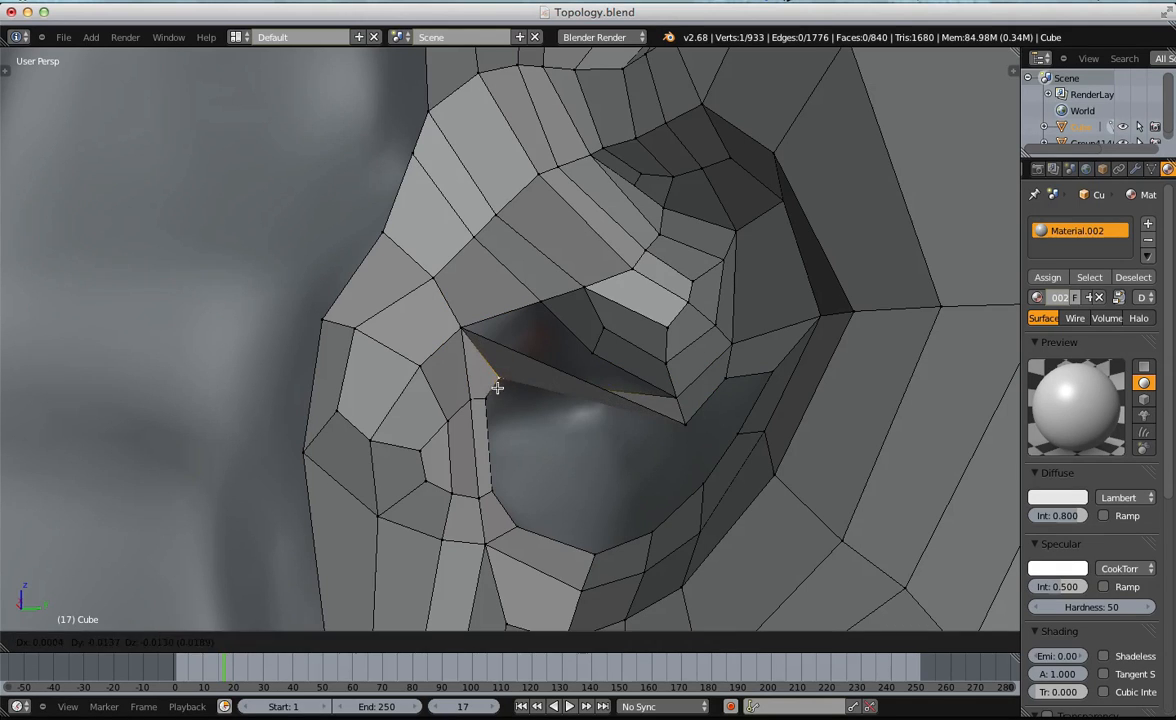
{"action": "key", "text": "ctrl+z"}
{"action": "key", "text": "ctrl+z"}
{"action": "key", "text": "ctrl+z"}
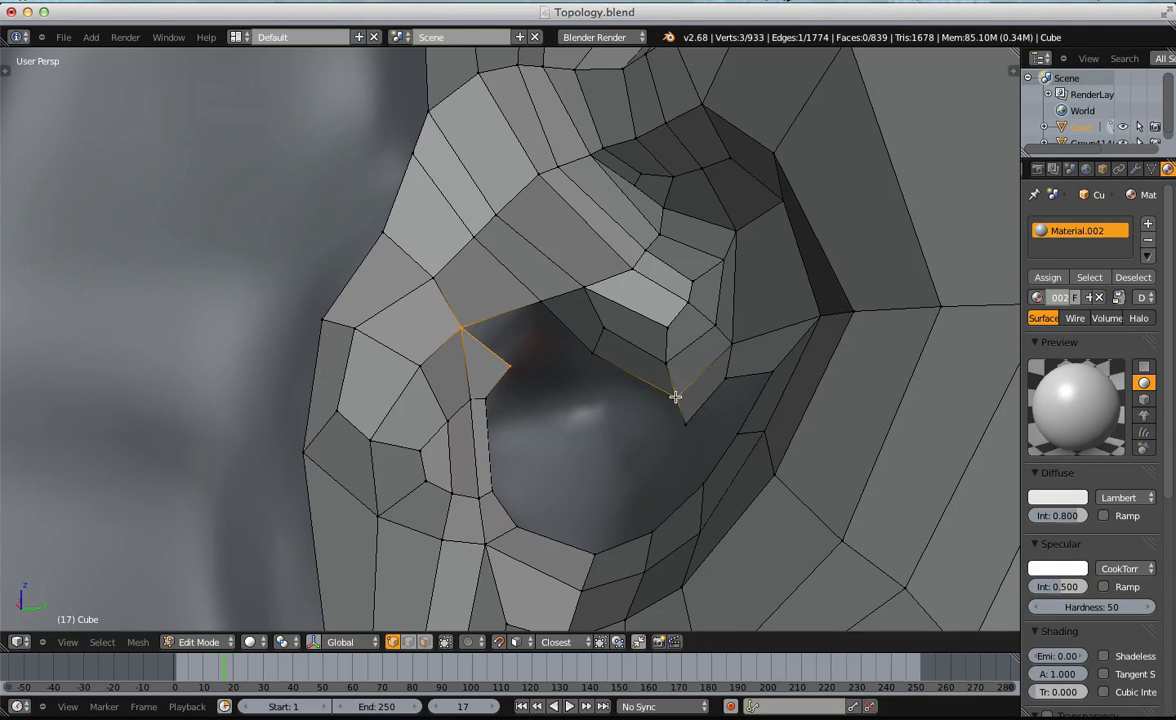
Reposition the front rim vertices at the cavity's upper front corner beside the tragus.
{"action": "right_click", "coordinate": [472, 337], "text": "shift"}
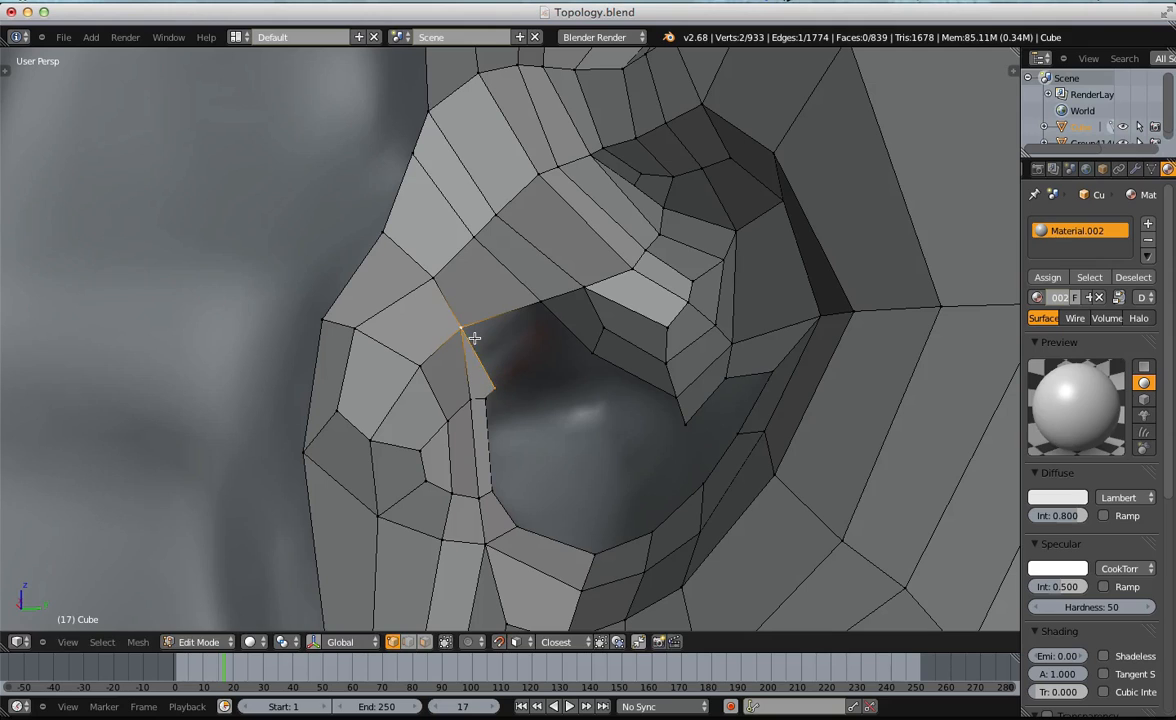
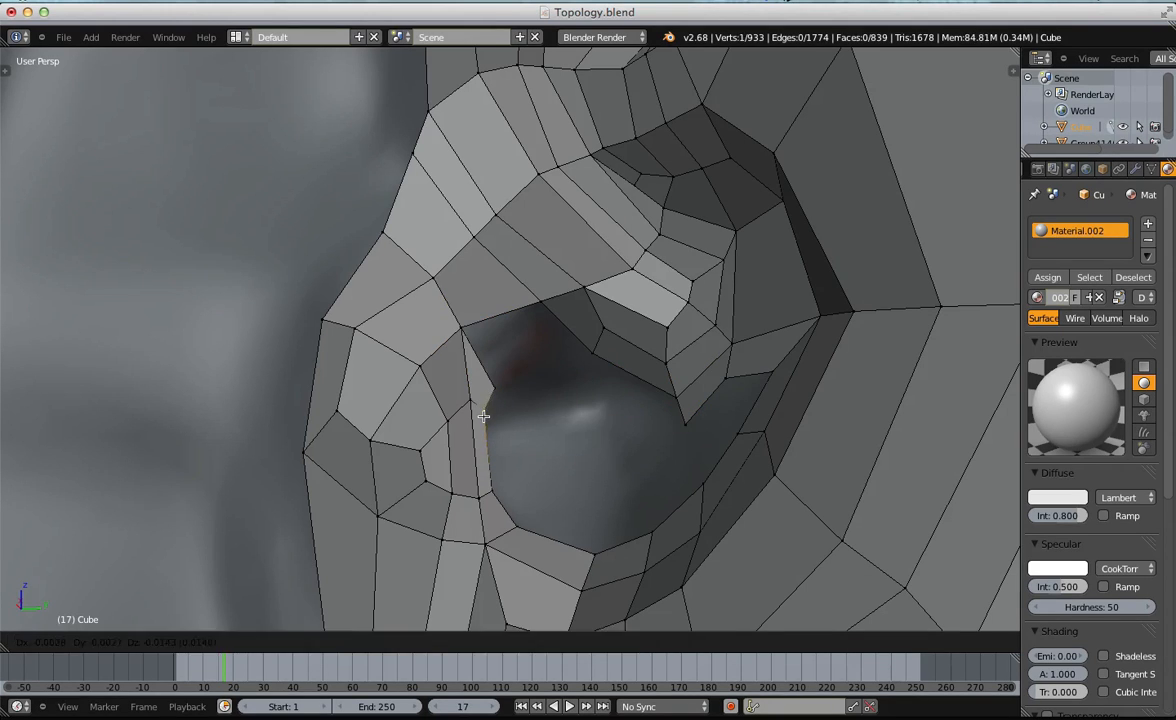
{"action": "right_click", "coordinate": [470, 333]}
{"action": "key", "text": "f"}
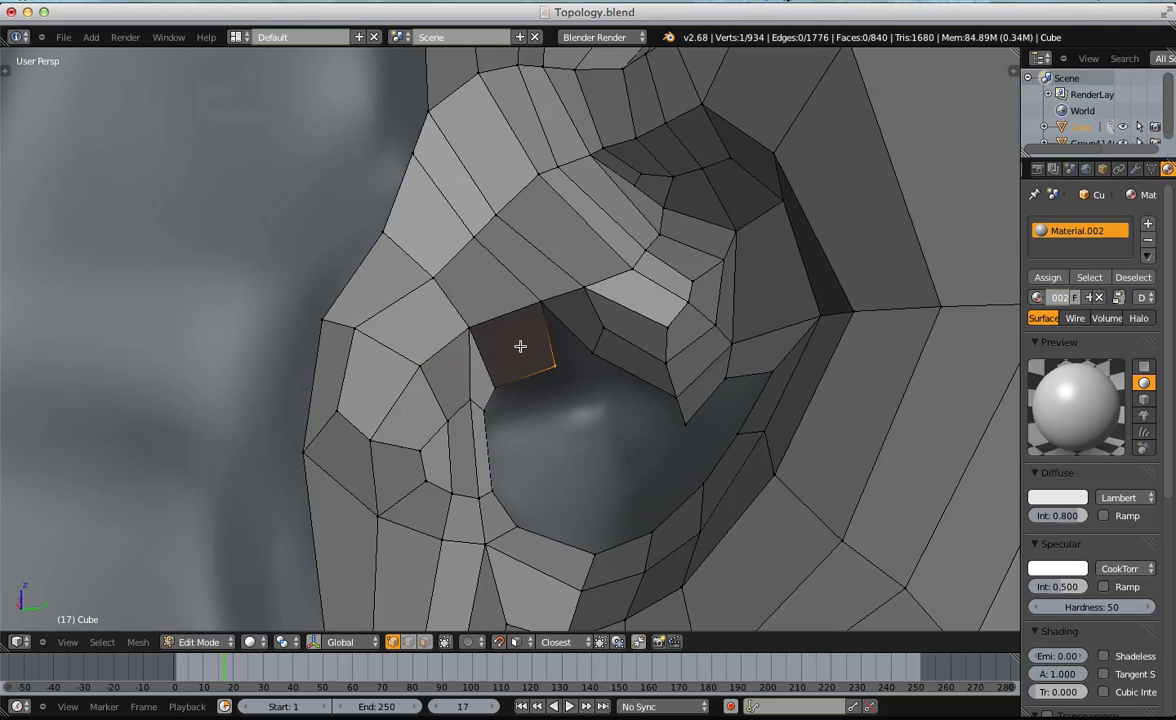
{"action": "key", "text": "ctrl+z"}
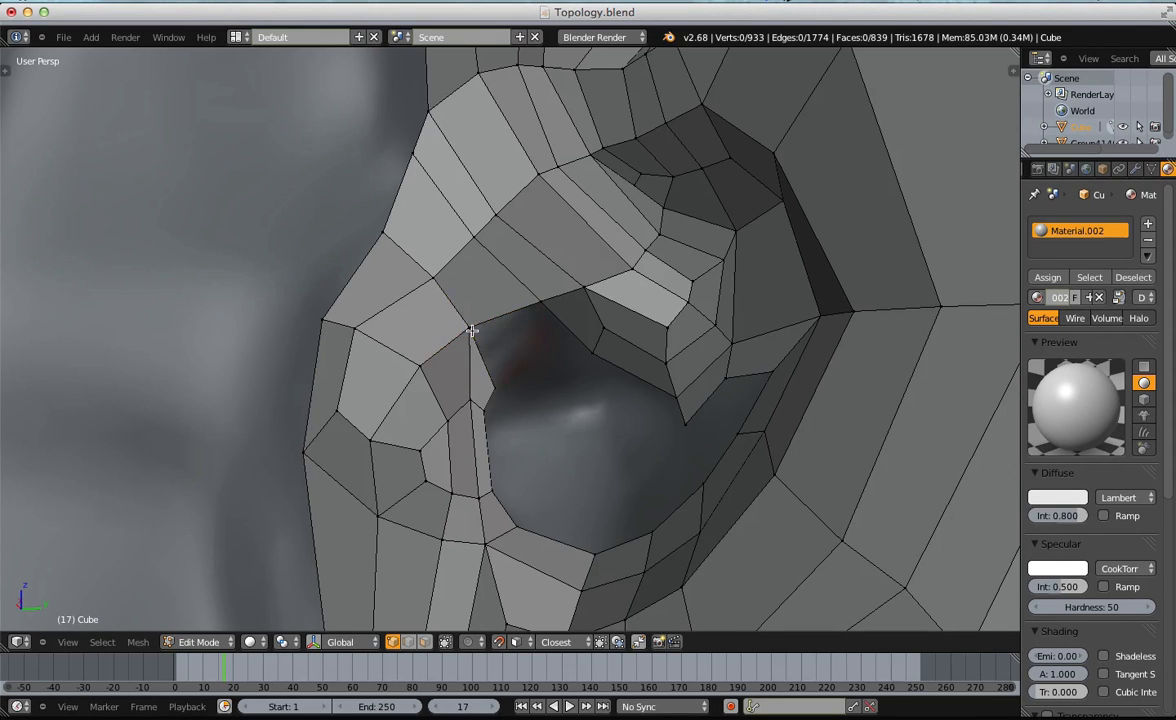
Extrude two vertices inward from the cavity's upper front corner and fill a quad between them.
{"action": "key", "text": "e"}
{"action": "left_click", "coordinate": [545, 358]}
{"action": "left_click", "coordinate": [535, 397], "text": "ctrl"}
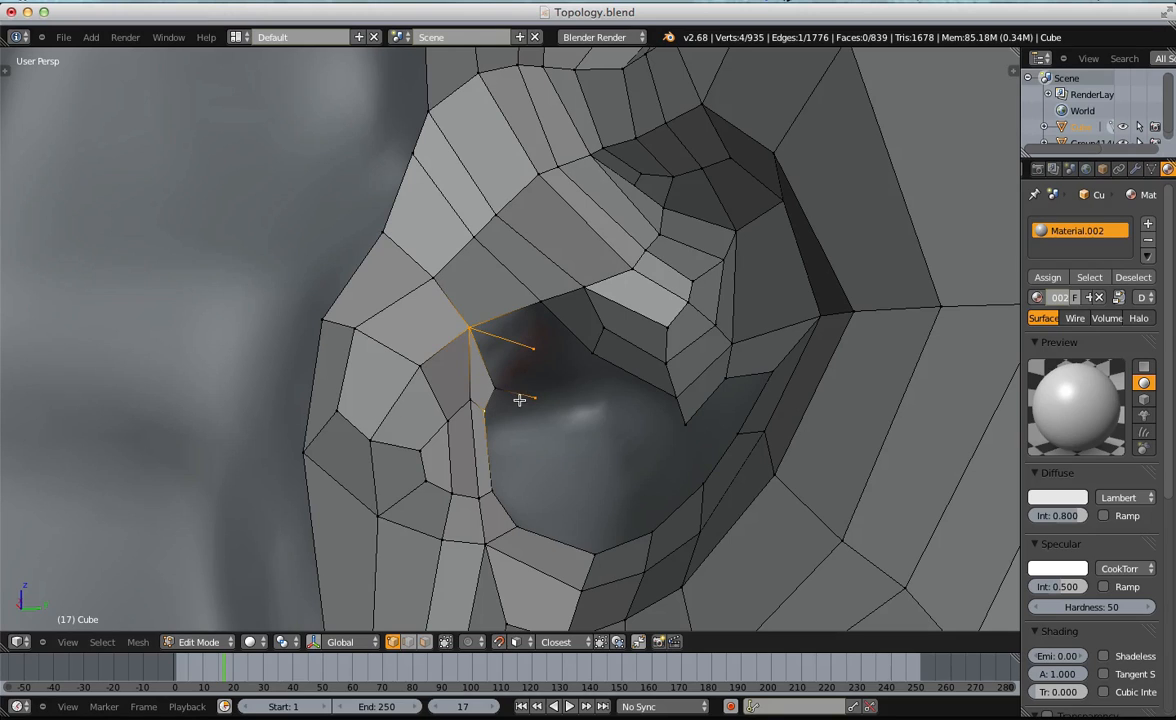
{"action": "right_click", "coordinate": [501, 385], "text": "shift"}
{"action": "key", "text": "f"}
{"action": "key", "text": "a"}
{"action": "key", "text": "a"}
{"action": "key", "text": "a"}
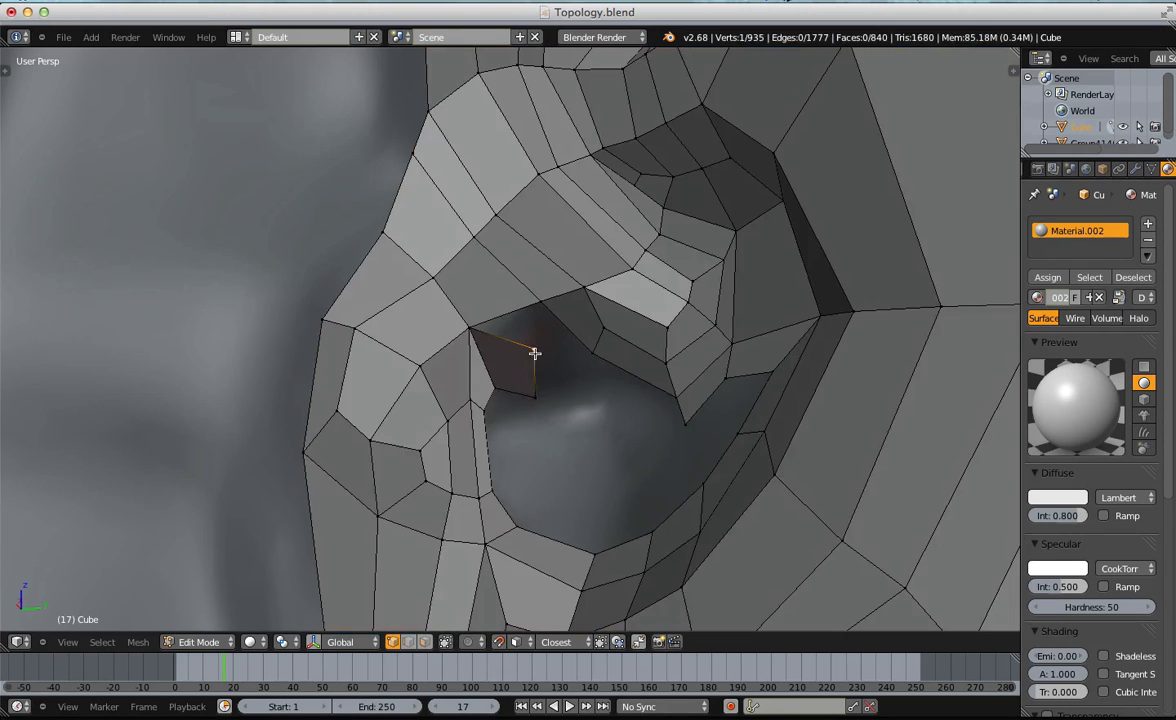
Move the new quad's two free vertices to reshape it inside the cavity's upper front.
{"action": "right_click", "coordinate": [535, 352]}
{"action": "right_click", "coordinate": [533, 391], "text": "shift"}
{"action": "key", "text": "g"}
{"action": "left_click", "coordinate": [551, 386]}
{"action": "key", "text": "g"}
{"action": "left_click", "coordinate": [562, 374]}
{"action": "key", "text": "e"}
{"action": "left_click", "coordinate": [632, 398]}
{"action": "key", "text": "ctrl+z"}
{"action": "key", "text": "g"}
{"action": "left_click", "coordinate": [553, 383]}
Fill the gap between the new quad and the ridge's front underside with a face.
{"action": "key", "text": "shift+a"}
{"action": "key", "text": "Escape"}
{"action": "key", "text": "a"}
{"action": "key", "text": "f"}
{"action": "key", "text": "a"}
{"action": "middle_click_drag", "start_coordinate": [685, 341], "coordinate": [718, 360]}
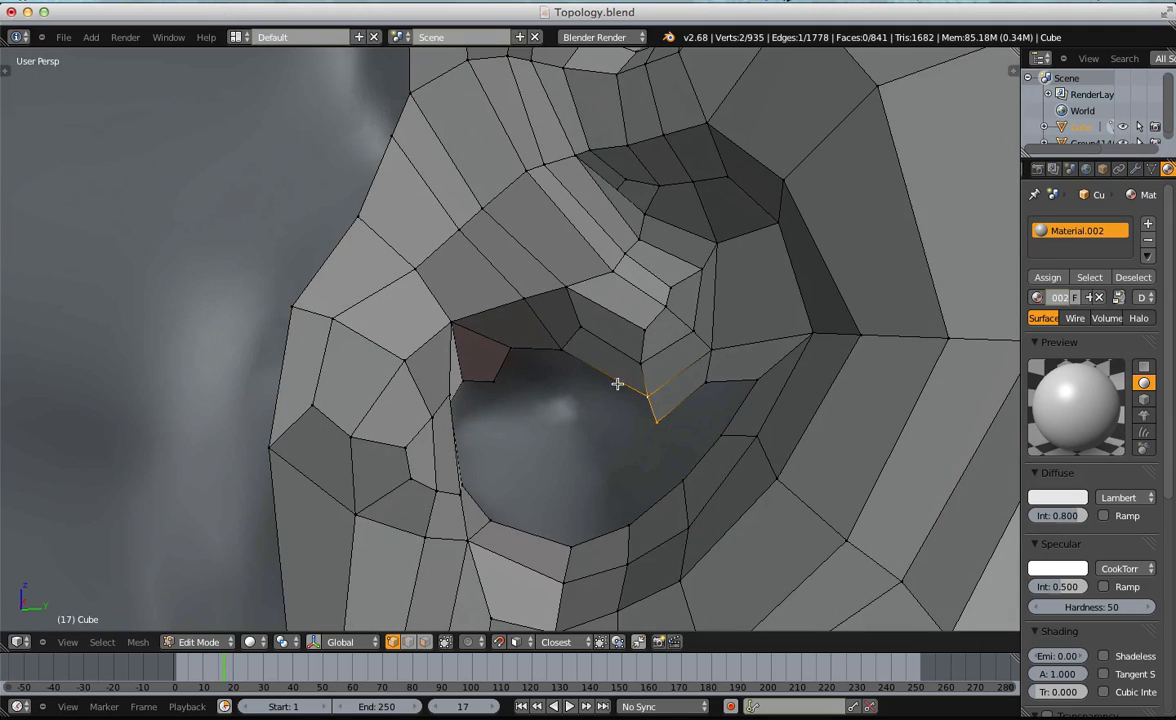
Move the front quad's two free vertices back toward the ridge's lower edge.
{"action": "right_click", "coordinate": [502, 361], "text": "shift"}
{"action": "key", "text": "g"}
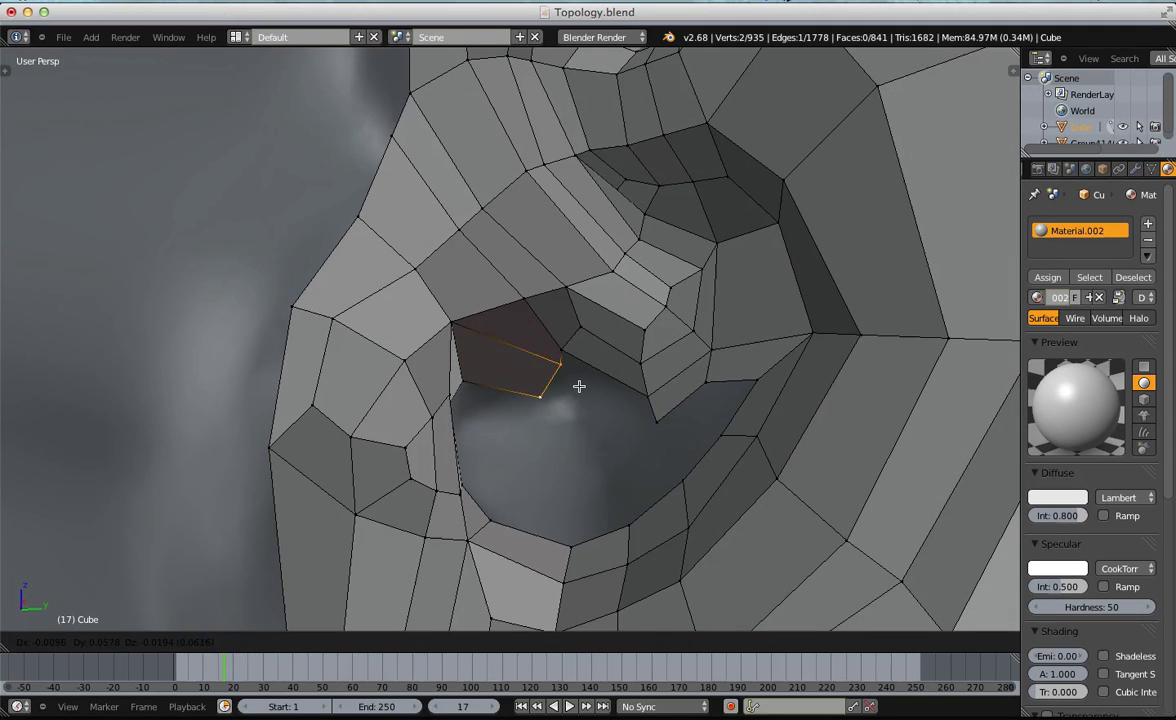
{"action": "left_click", "coordinate": [575, 387]}
{"action": "key", "text": "w"}
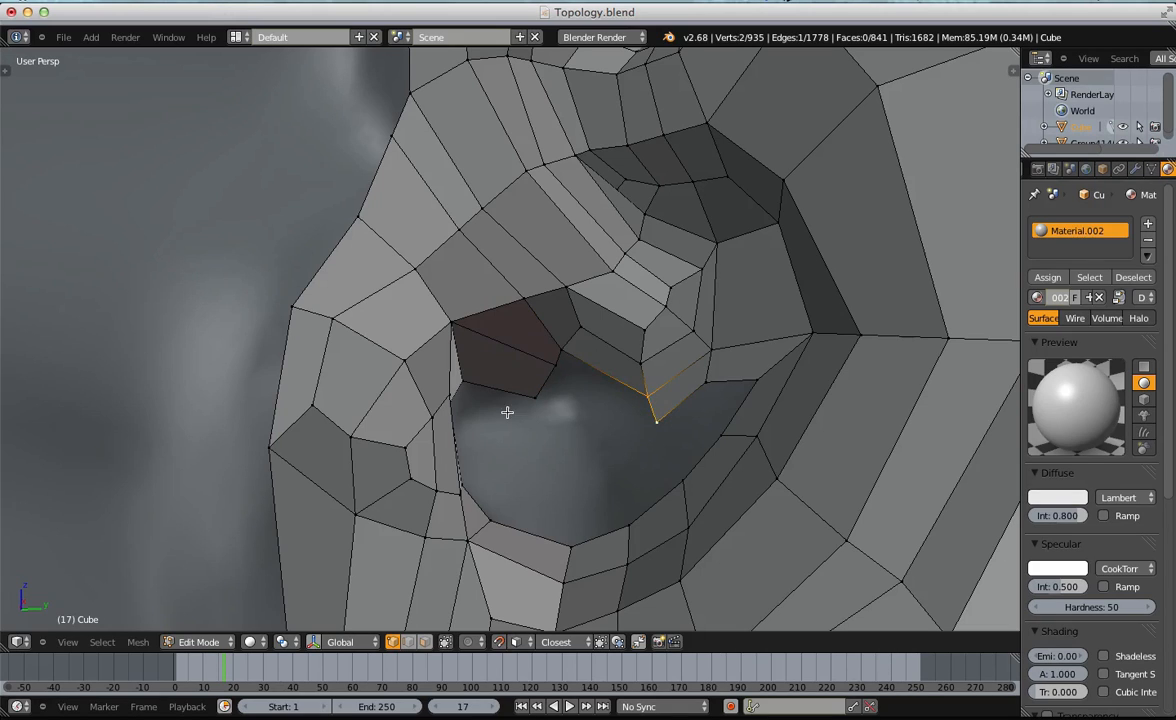
Fill a quad to the ridge's lower corner and merge the two close vertices under the ridge.
{"action": "key", "text": "f"}
{"action": "key", "text": "a"}
{"action": "scroll", "coordinate": [556, 386], "scroll_direction": "up", "scroll_amount": 2}
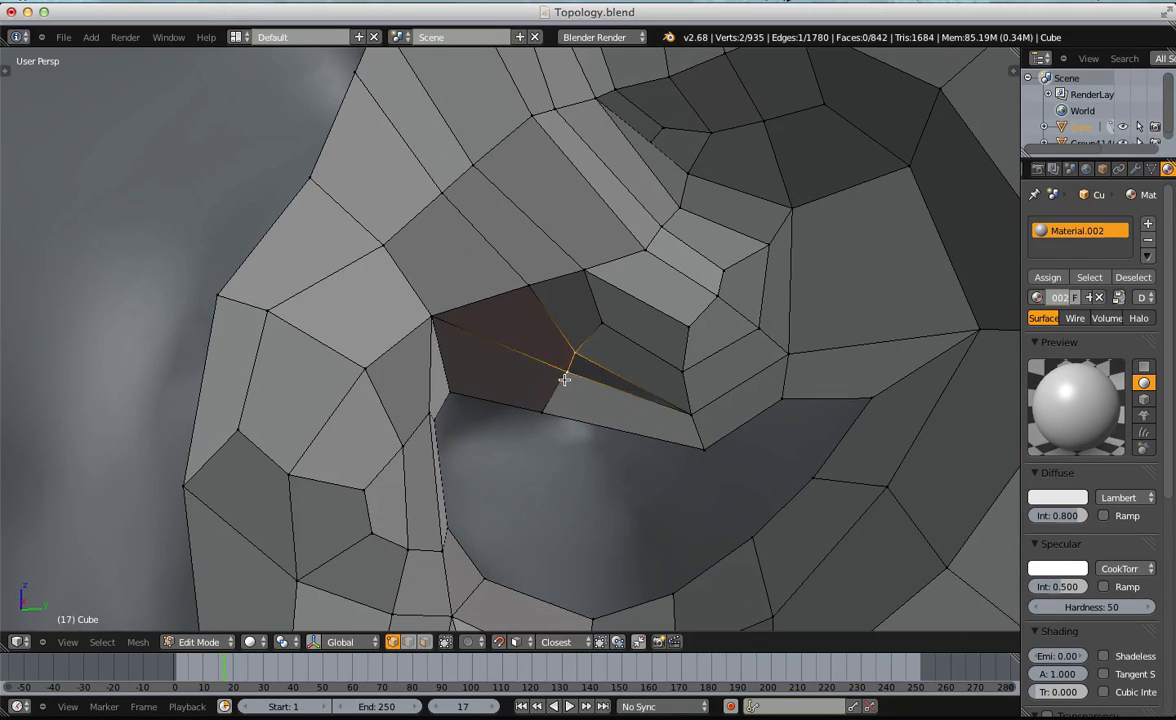
{"action": "key", "text": "w"}
{"action": "left_click", "coordinate": [564, 380]}
{"action": "left_click", "coordinate": [564, 380]}
{"action": "key", "text": "a"}
Try to rip the cavity faces away from the tragus's upper corner vertex.
{"action": "scroll", "coordinate": [577, 373], "scroll_direction": "down", "scroll_amount": 5}
{"action": "middle_click_drag", "start_coordinate": [559, 357], "coordinate": [476, 370]}
{"action": "scroll", "coordinate": [482, 328], "scroll_direction": "up", "scroll_amount": 4}
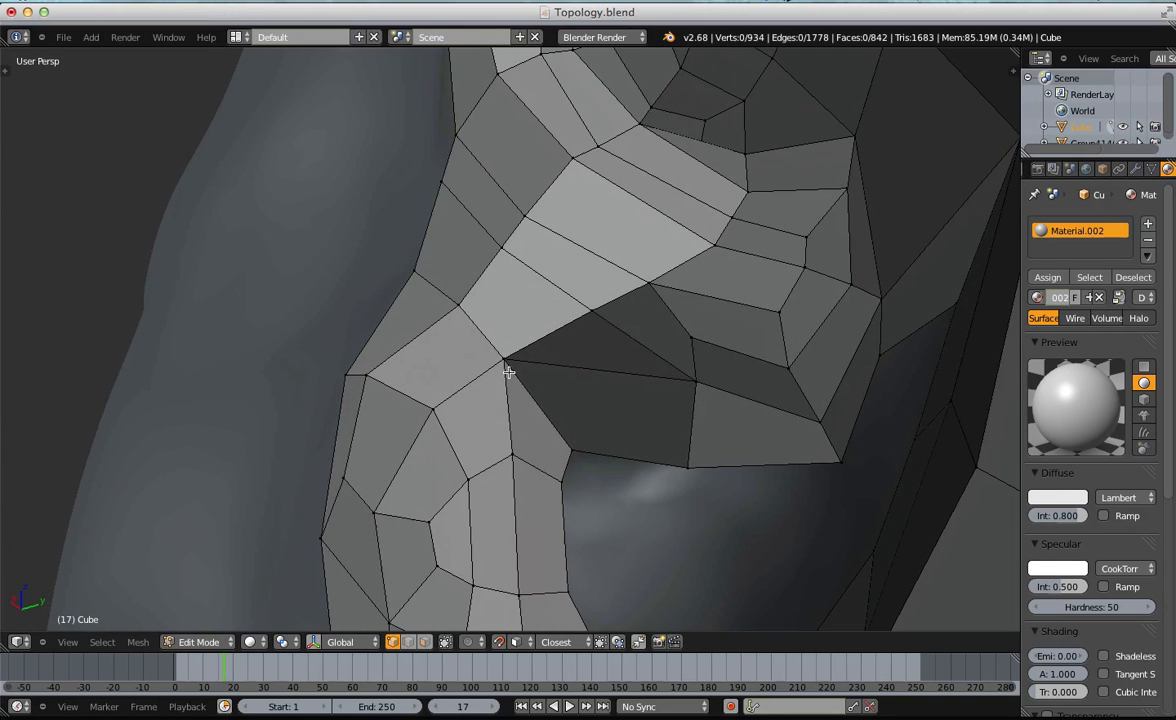
{"action": "key", "text": "v"}
{"action": "left_click", "coordinate": [521, 392]}
{"action": "key", "text": "ctrl+z"}
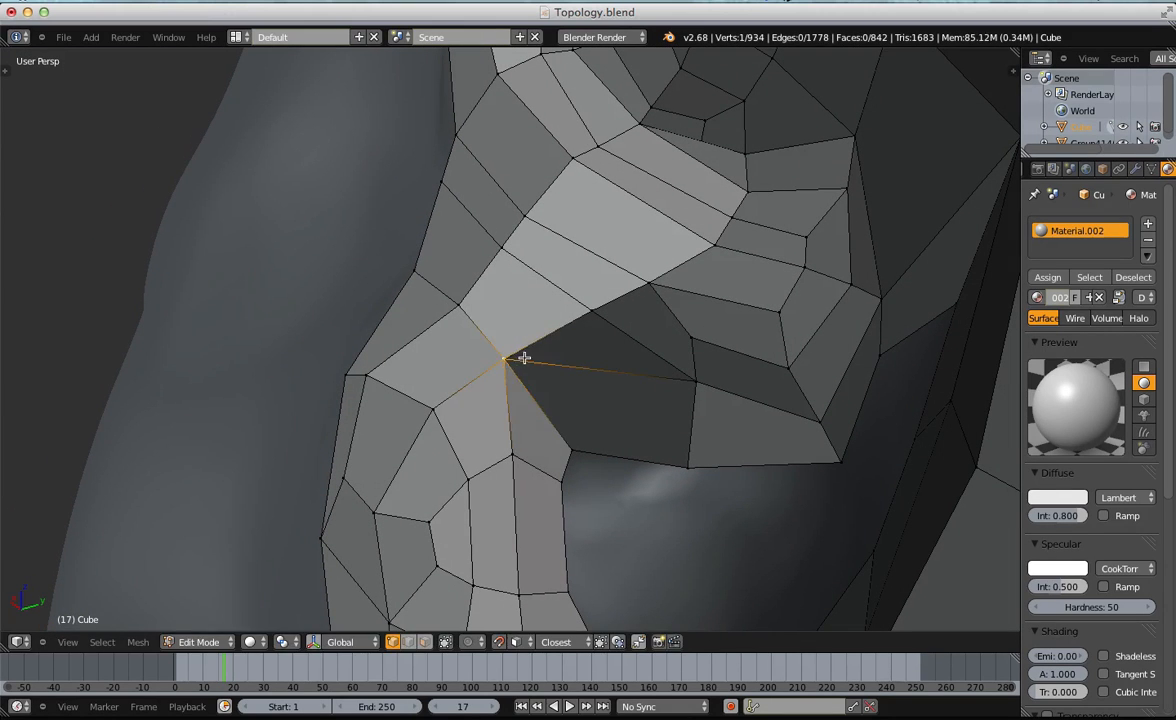
{"action": "key", "text": "v"}
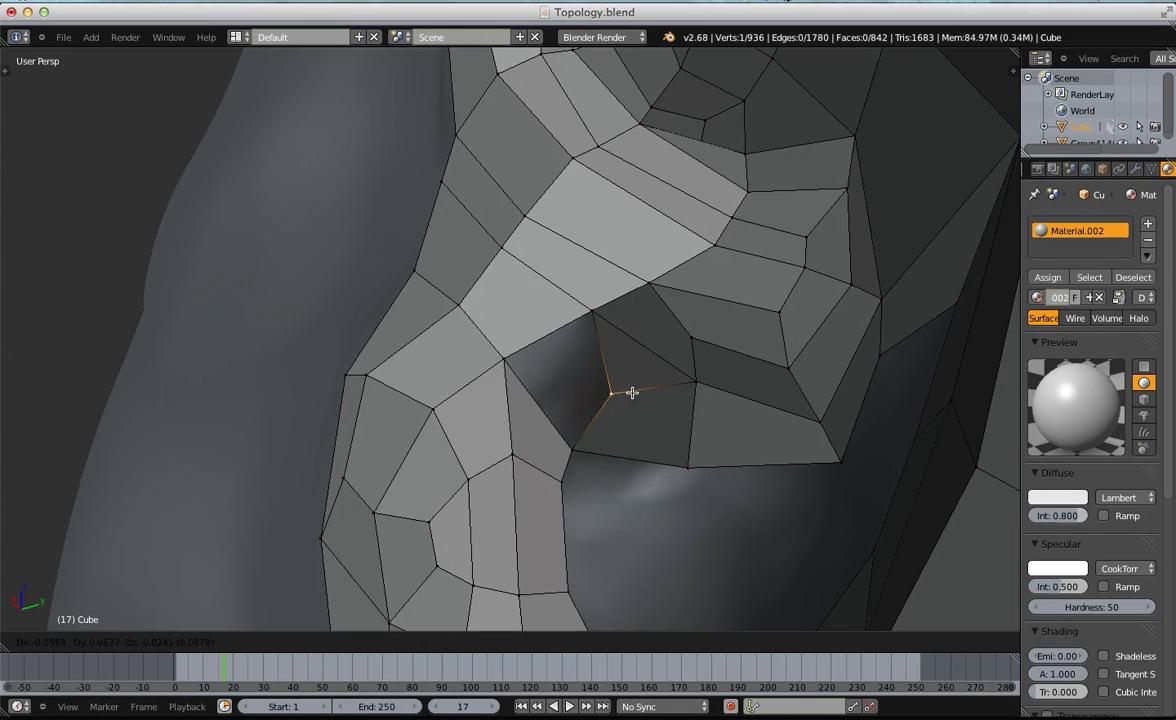
{"action": "left_click", "coordinate": [630, 387]}
{"action": "key", "text": "a"}
{"action": "key", "text": "a"}
{"action": "scroll", "coordinate": [520, 365], "scroll_direction": "down", "scroll_amount": 5}
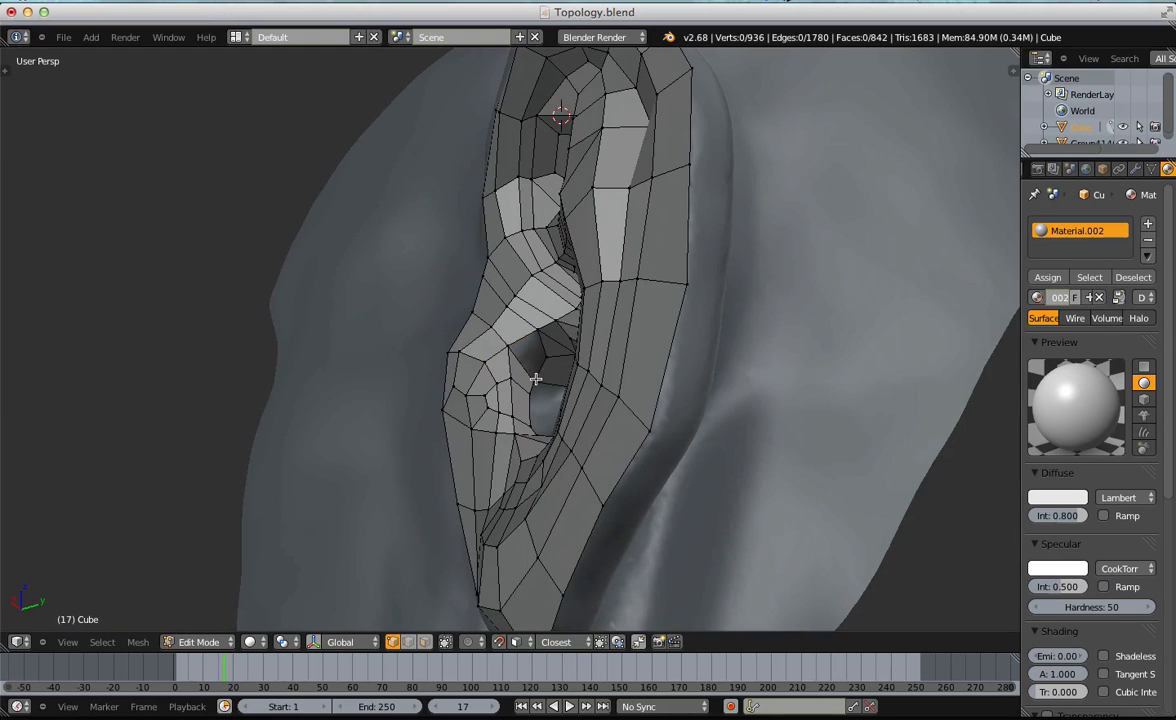
{"action": "key", "text": "ctrl+l"}
Add a loop cut across the strip above the tragus corner and move its inner end vertex.
{"action": "scroll", "coordinate": [481, 284], "scroll_direction": "up", "scroll_amount": 4}
{"action": "key", "text": "a"}
{"action": "middle_click_drag", "start_coordinate": [549, 308], "coordinate": [491, 320]}
{"action": "key", "text": "ctrl+r"}
{"action": "left_click", "coordinate": [490, 321]}
{"action": "right_click", "coordinate": [490, 321]}
{"action": "key", "text": "g"}
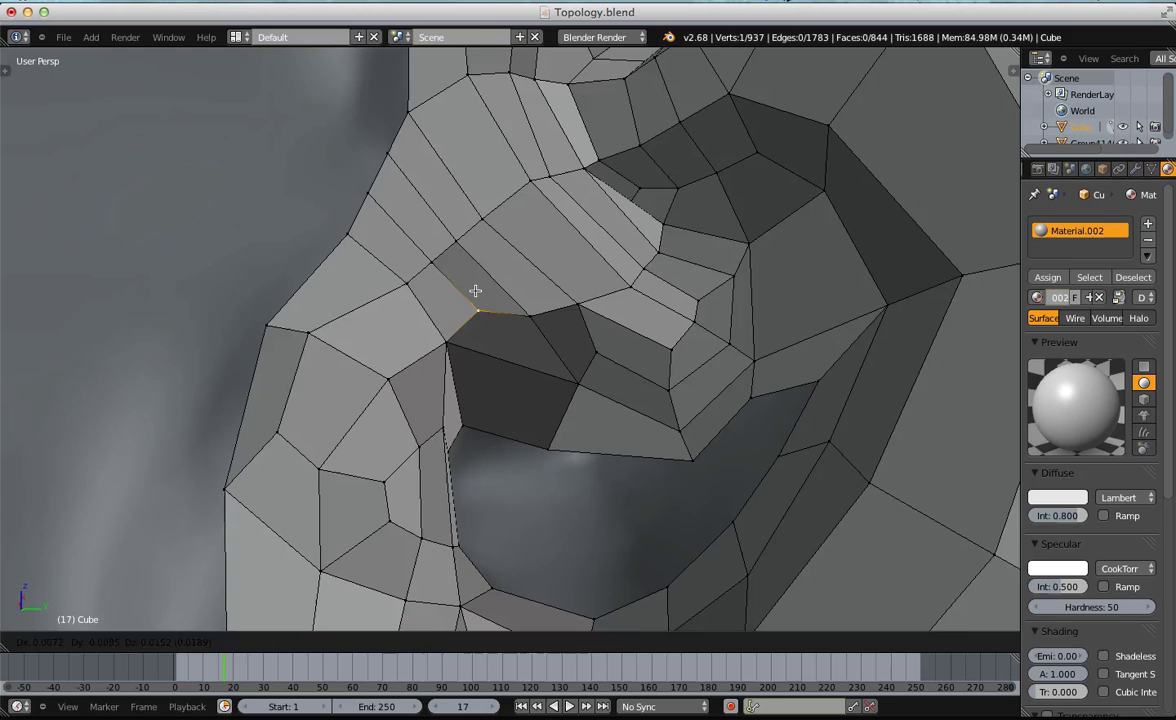
{"action": "left_click", "coordinate": [475, 291]}
Undo the loop cut, the vertex merge and the quad bridged to the ridge's lower corner.
{"action": "key", "text": "a"}
{"action": "scroll", "coordinate": [475, 291], "scroll_direction": "down", "scroll_amount": 7}
{"action": "key", "text": "Tab"}
{"action": "middle_click_drag", "start_coordinate": [433, 339], "coordinate": [480, 302]}
{"action": "scroll", "coordinate": [480, 302], "scroll_direction": "up", "scroll_amount": 3}
{"action": "key", "text": "Tab"}
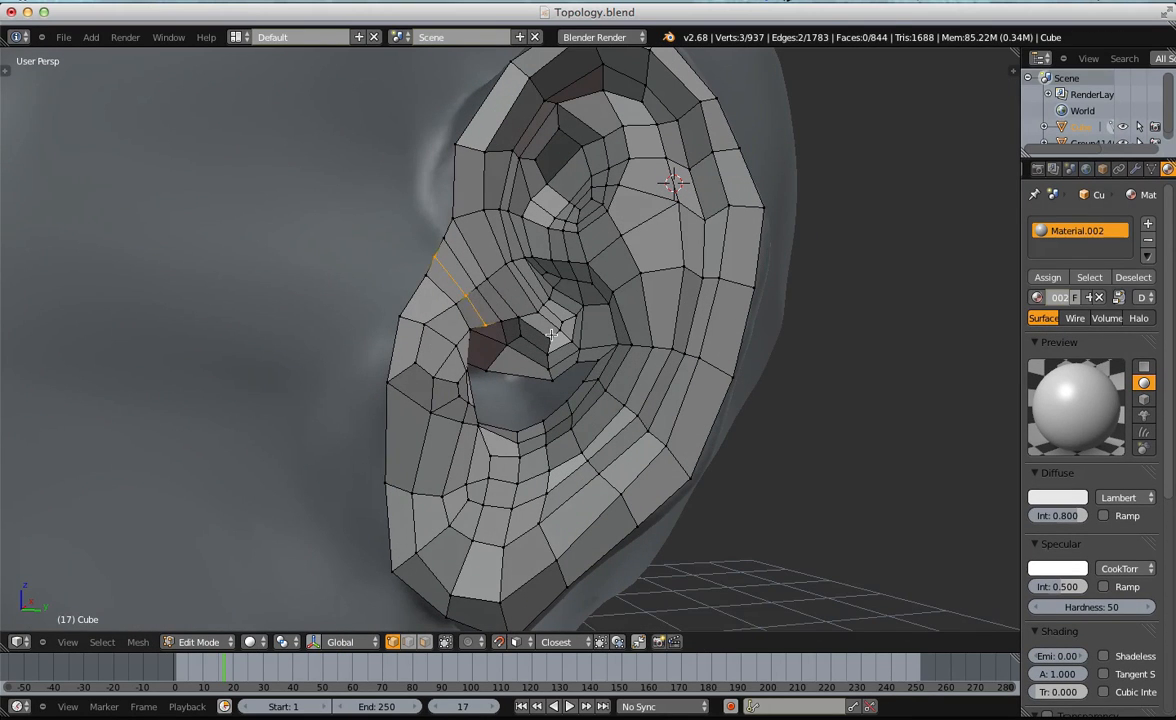
{"action": "key", "text": "ctrl+z"}
{"action": "key", "text": "ctrl+z"}
{"action": "key", "text": "ctrl+z"}
{"action": "key", "text": "ctrl+z"}
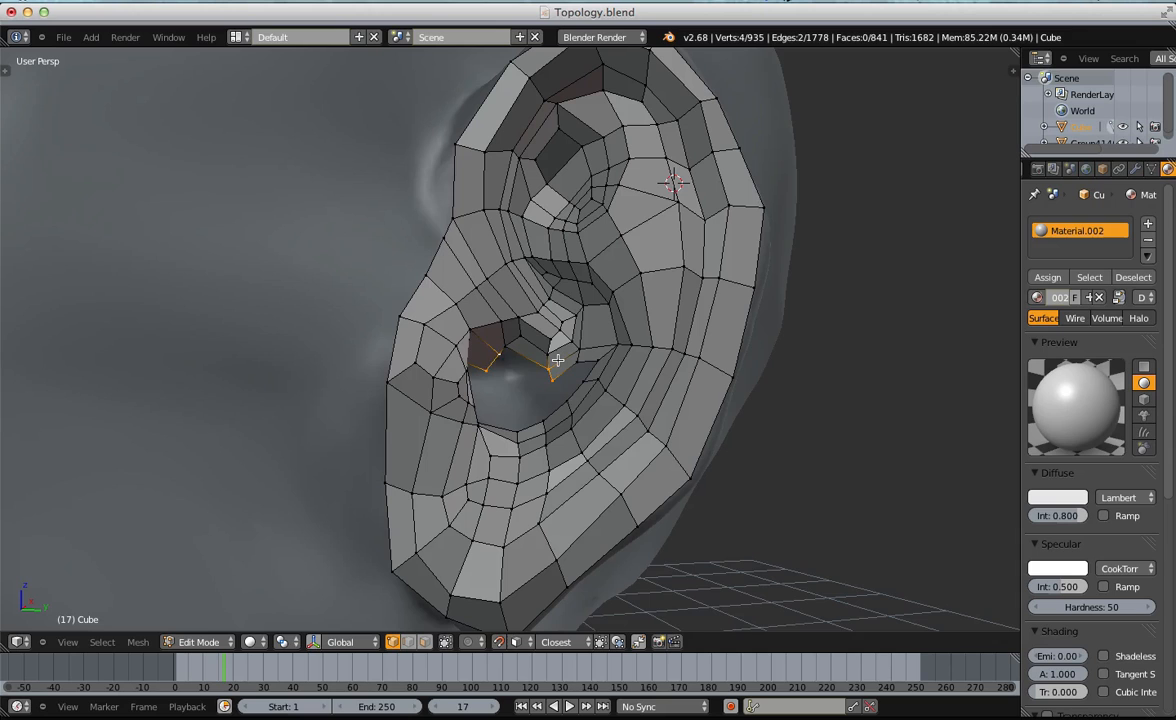
Merge the inner vertex pair of the strip above the tragus at the cavity rim and reposition the merged vertex.
{"action": "scroll", "coordinate": [561, 357], "scroll_direction": "up", "scroll_amount": 4}
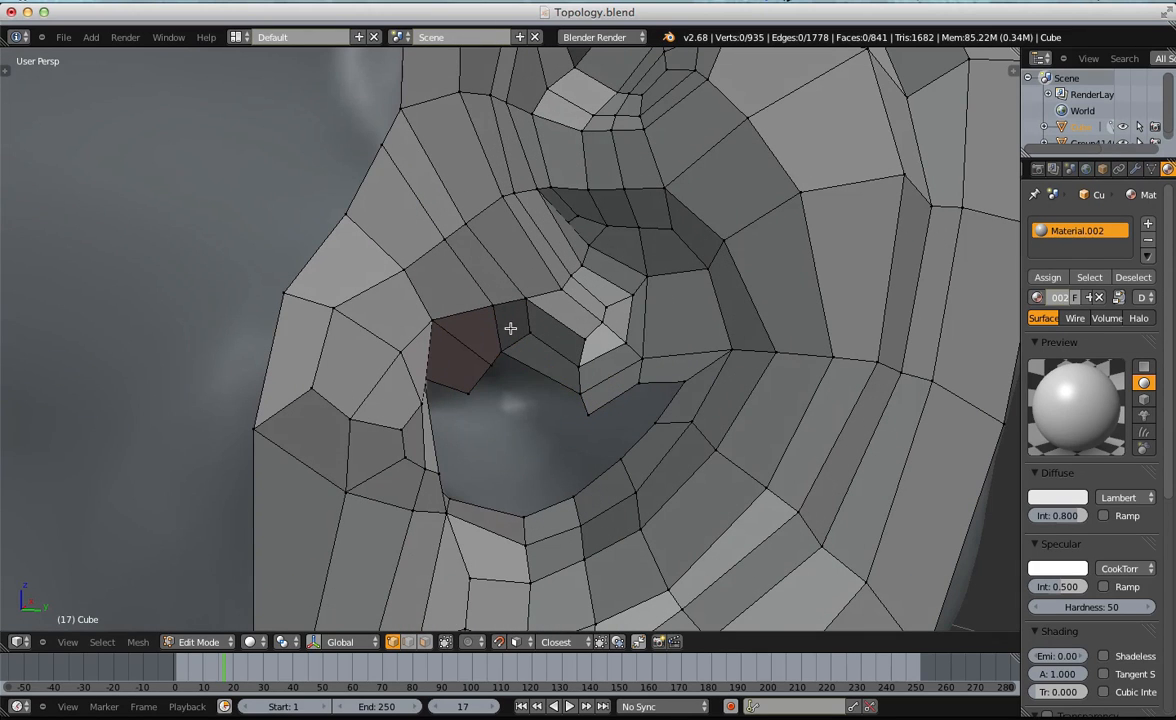
{"action": "scroll", "coordinate": [528, 357], "scroll_direction": "up", "scroll_amount": 2}
{"action": "middle_click_drag", "start_coordinate": [512, 362], "coordinate": [436, 326]}
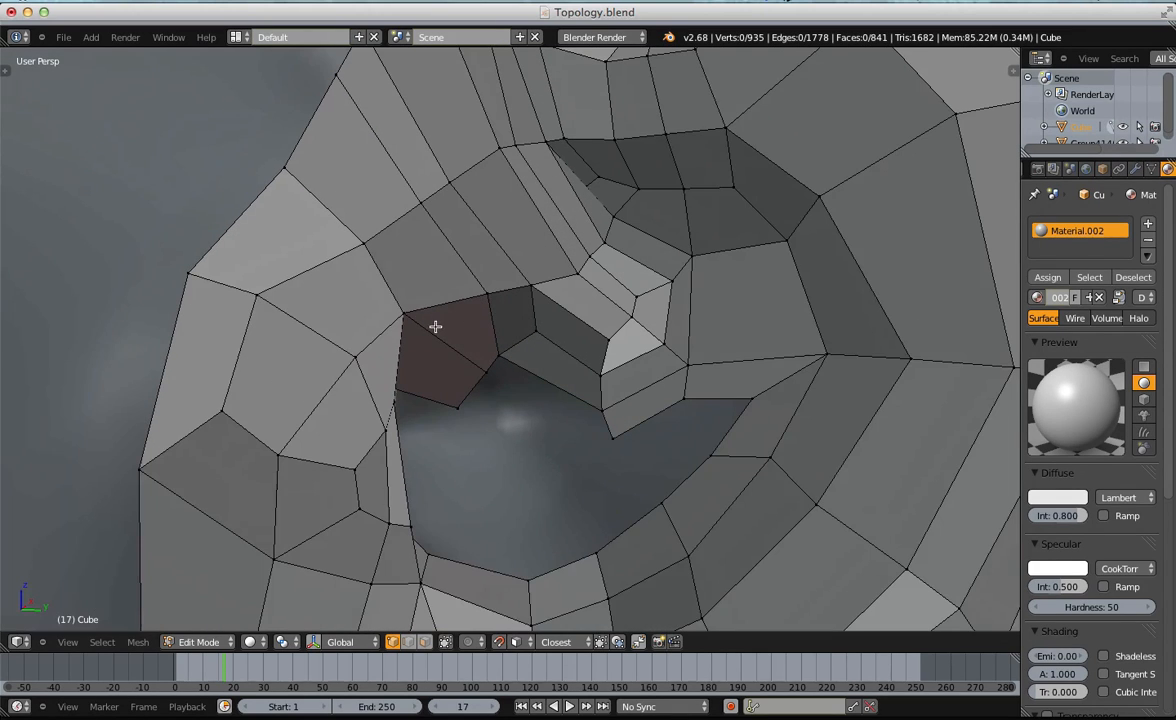
{"action": "right_click", "coordinate": [483, 295], "text": "shift"}
{"action": "key", "text": "w"}
{"action": "left_click", "coordinate": [481, 294]}
{"action": "left_click", "coordinate": [478, 295]}
{"action": "key", "text": "g"}
{"action": "left_click", "coordinate": [501, 278]}
{"action": "key", "text": "a"}
Merge the remaining middle and outer vertex pairs to collapse the extra strip above the tragus.
{"action": "key", "text": "s"}
{"action": "right_click", "coordinate": [575, 168]}
{"action": "key", "text": "w"}
{"action": "left_click", "coordinate": [440, 194]}
{"action": "left_click", "coordinate": [428, 174]}
{"action": "right_click", "coordinate": [255, 146]}
{"action": "right_click", "coordinate": [322, 95], "text": "shift"}
{"action": "key", "text": "w"}
{"action": "left_click", "coordinate": [324, 93]}
{"action": "left_click", "coordinate": [324, 94]}
{"action": "key", "text": "w"}
{"action": "left_click", "coordinate": [329, 175]}
{"action": "left_click", "coordinate": [329, 175]}
Merge the close vertex pair under the ridge and fill a quad to the ridge's lower corner edge.
{"action": "key", "text": "w"}
{"action": "left_click", "coordinate": [497, 351]}
{"action": "left_click", "coordinate": [489, 384]}
{"action": "right_click", "coordinate": [620, 439], "text": "shift"}
{"action": "right_click", "coordinate": [606, 414], "text": "shift"}
{"action": "key", "text": "f"}
Move the two shared vertices of the cavity's upper front quads into line under the ridge.
{"action": "right_click", "coordinate": [465, 405]}
{"action": "right_click", "coordinate": [491, 378], "text": "shift"}
{"action": "key", "text": "g"}
{"action": "left_click", "coordinate": [511, 362]}
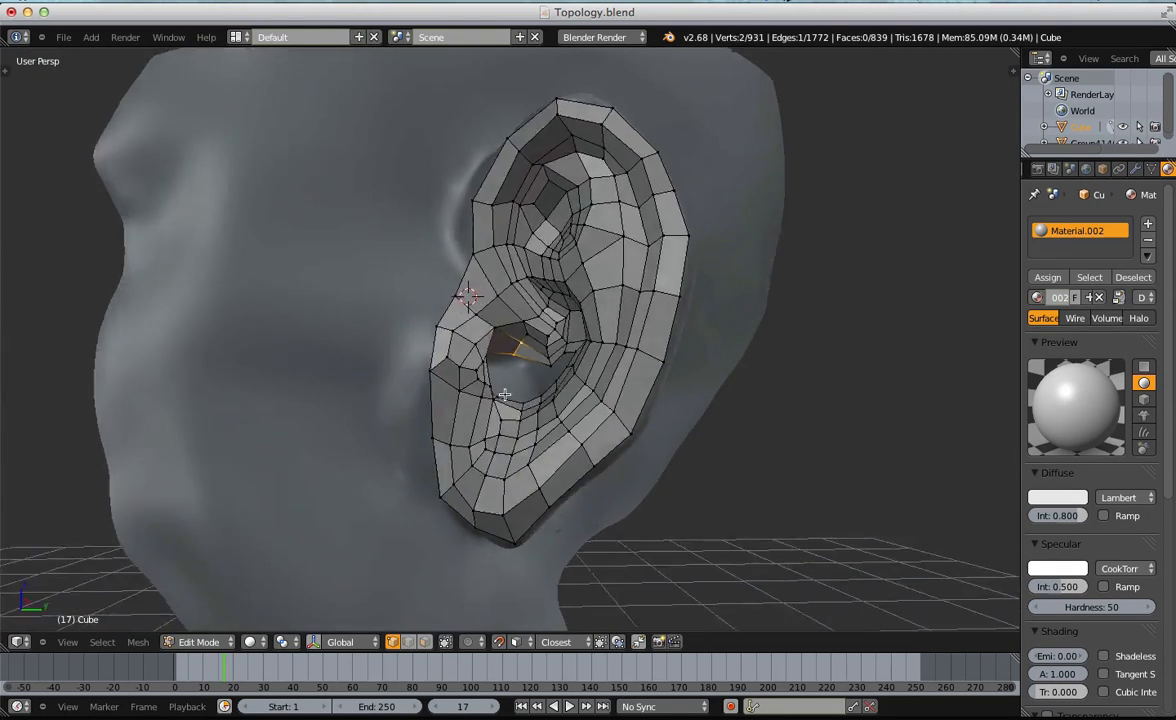
{"action": "middle_click_drag", "start_coordinate": [538, 394], "coordinate": [552, 428]}
{"action": "key", "text": "Tab"}
{"action": "scroll", "coordinate": [449, 430], "scroll_direction": "down", "scroll_amount": 4}
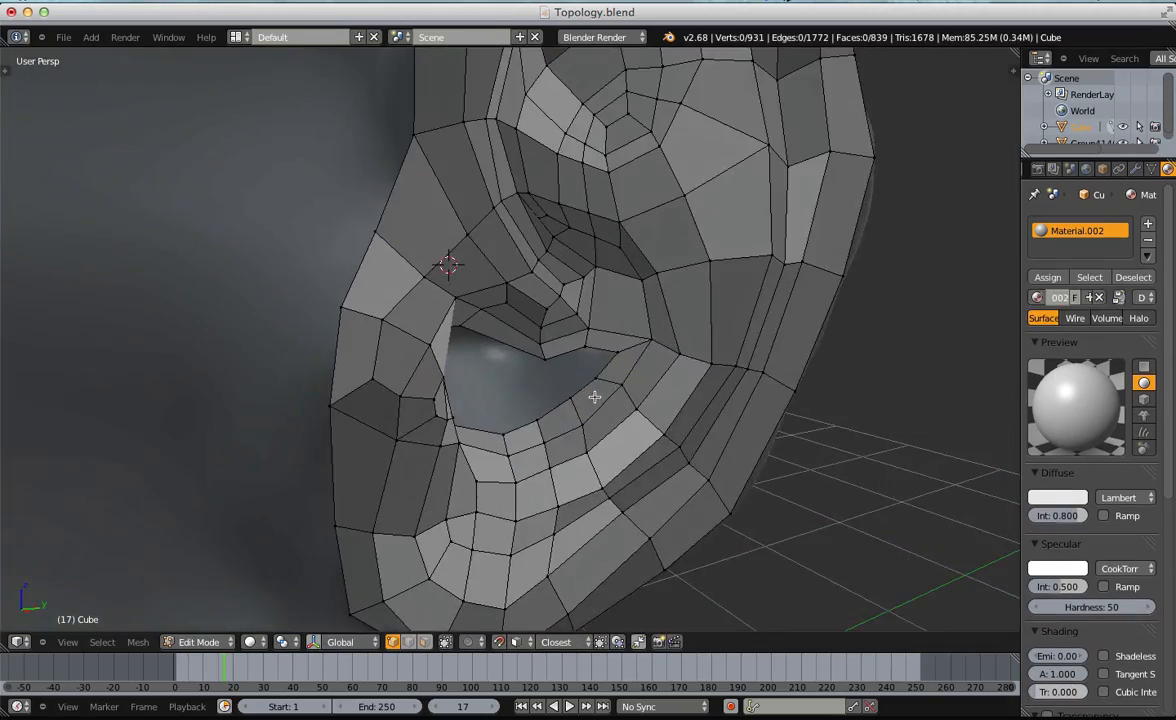
{"action": "scroll", "coordinate": [620, 395], "scroll_direction": "up", "scroll_amount": 2}
{"action": "middle_click_drag", "start_coordinate": [608, 409], "coordinate": [525, 322]}
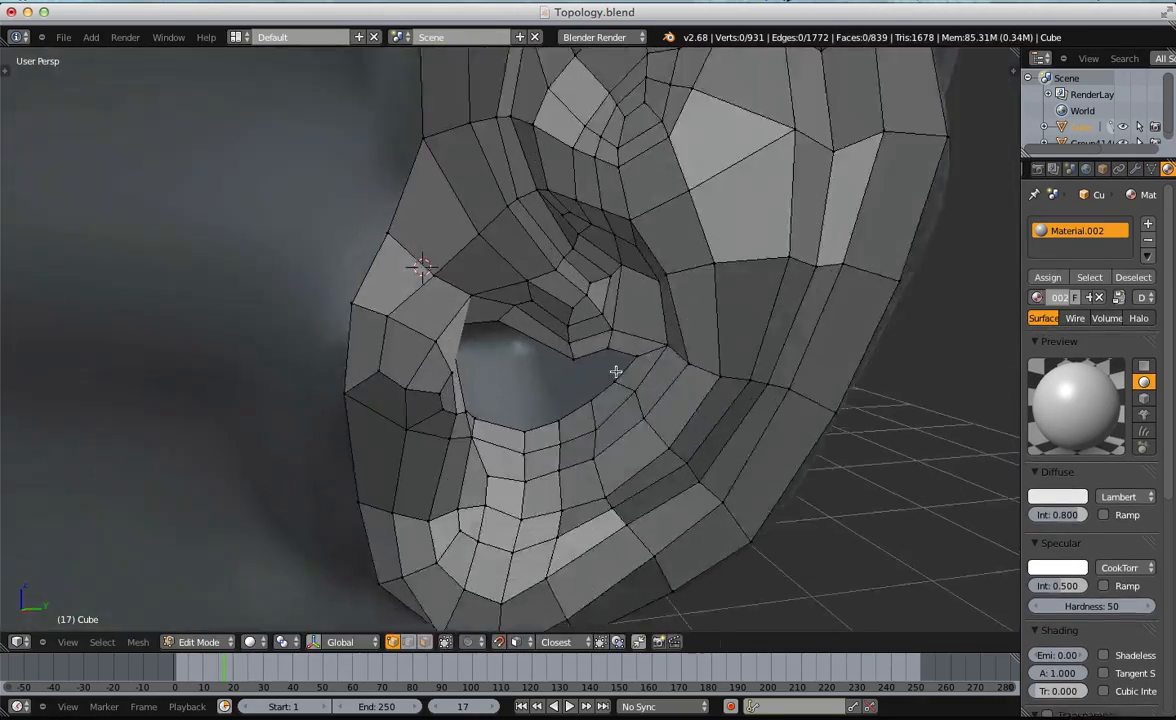
{"action": "scroll", "coordinate": [556, 383], "scroll_direction": "up", "scroll_amount": 2}
{"action": "key", "text": "ctrl+Tab"}
{"action": "left_click", "coordinate": [521, 420]}
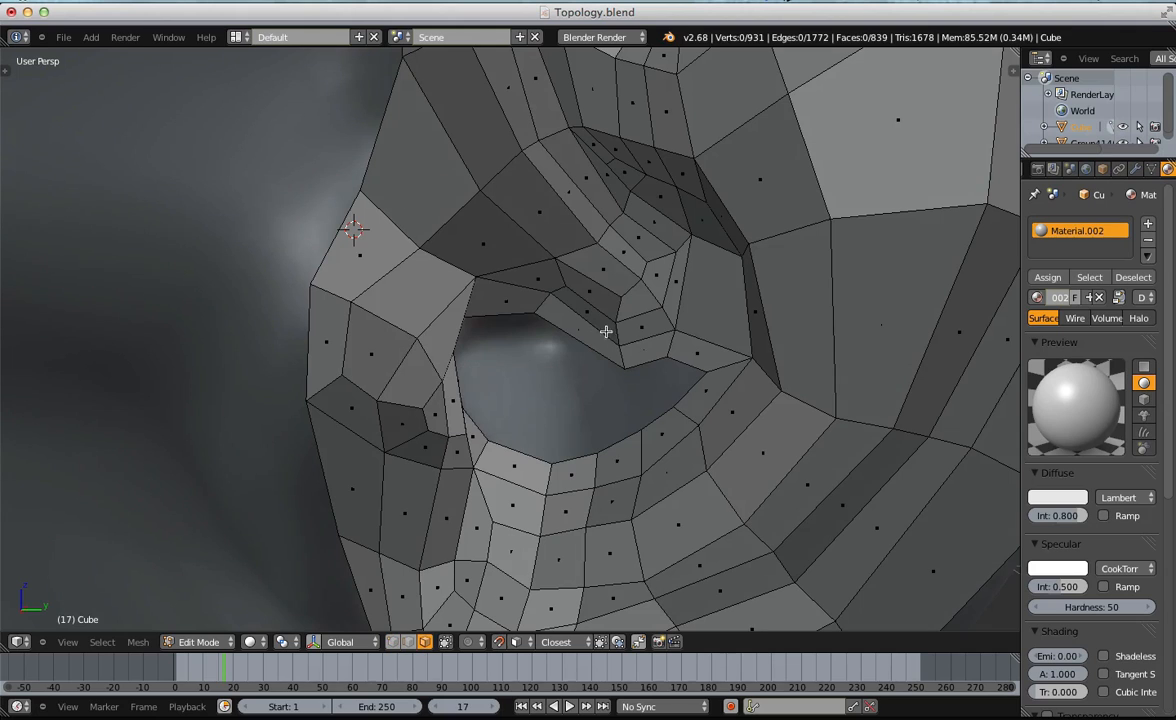
{"action": "right_click", "coordinate": [626, 353], "text": "alt"}
{"action": "key", "text": "ctrl+Tab"}
{"action": "left_click", "coordinate": [578, 291]}
{"action": "key", "text": "h"}
Extrude the cavity's entire open rim loop and move the new ring inward toward the ear canal.
{"action": "middle_click_drag", "start_coordinate": [610, 379], "coordinate": [643, 386]}
{"action": "right_click", "coordinate": [612, 341], "text": "alt"}
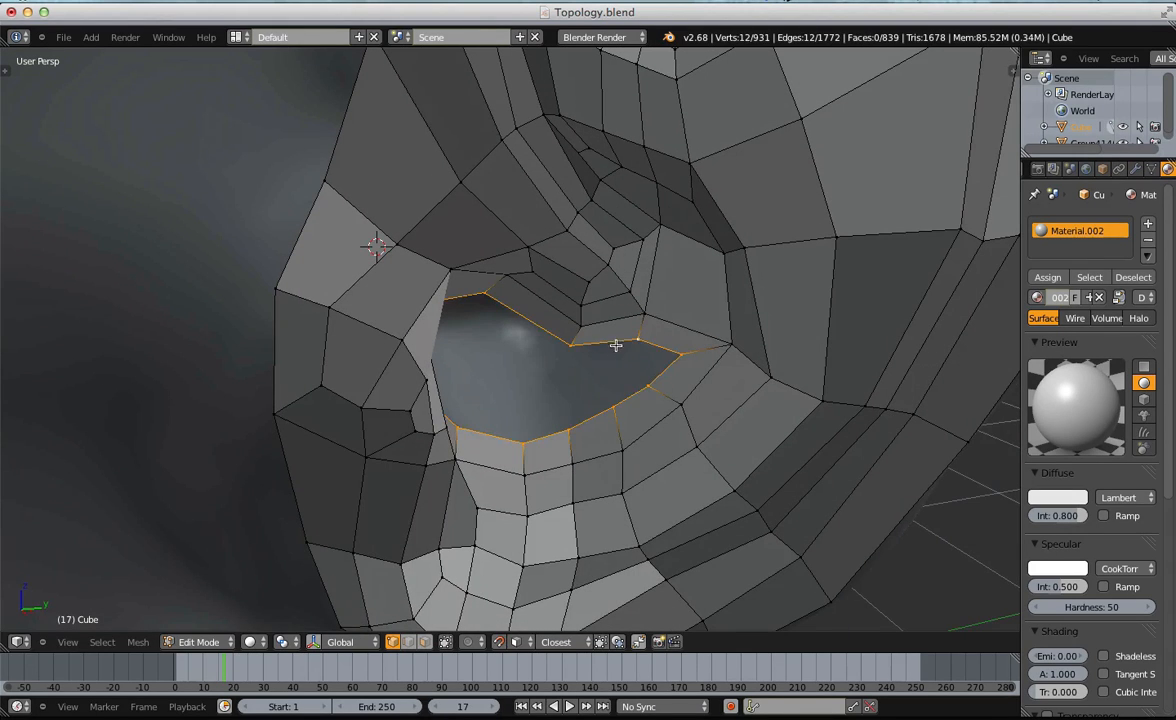
{"action": "key", "text": "e"}
{"action": "right_click", "coordinate": [726, 362]}
{"action": "middle_click_drag", "start_coordinate": [726, 362], "coordinate": [714, 404]}
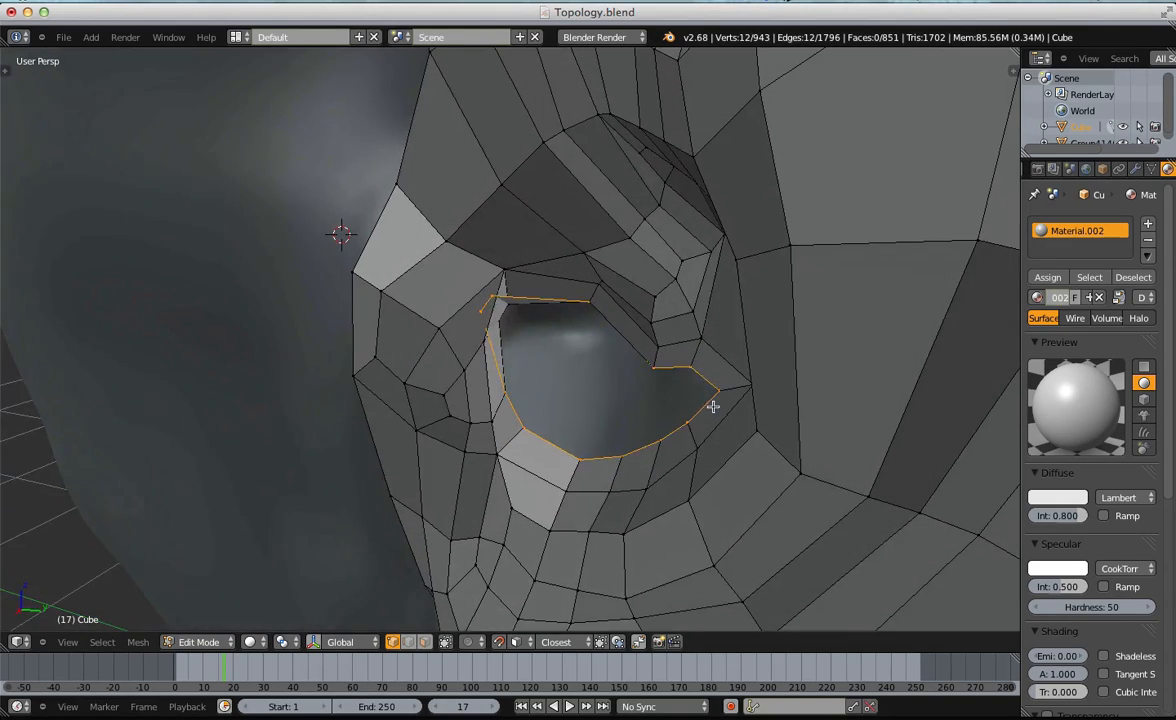
{"action": "key", "text": "g"}
{"action": "left_click", "coordinate": [626, 371]}
Move the extruded ring's three rear vertices back toward the cavity's rear wall.
{"action": "middle_click_drag", "start_coordinate": [625, 367], "coordinate": [562, 377]}
{"action": "key", "text": "a"}
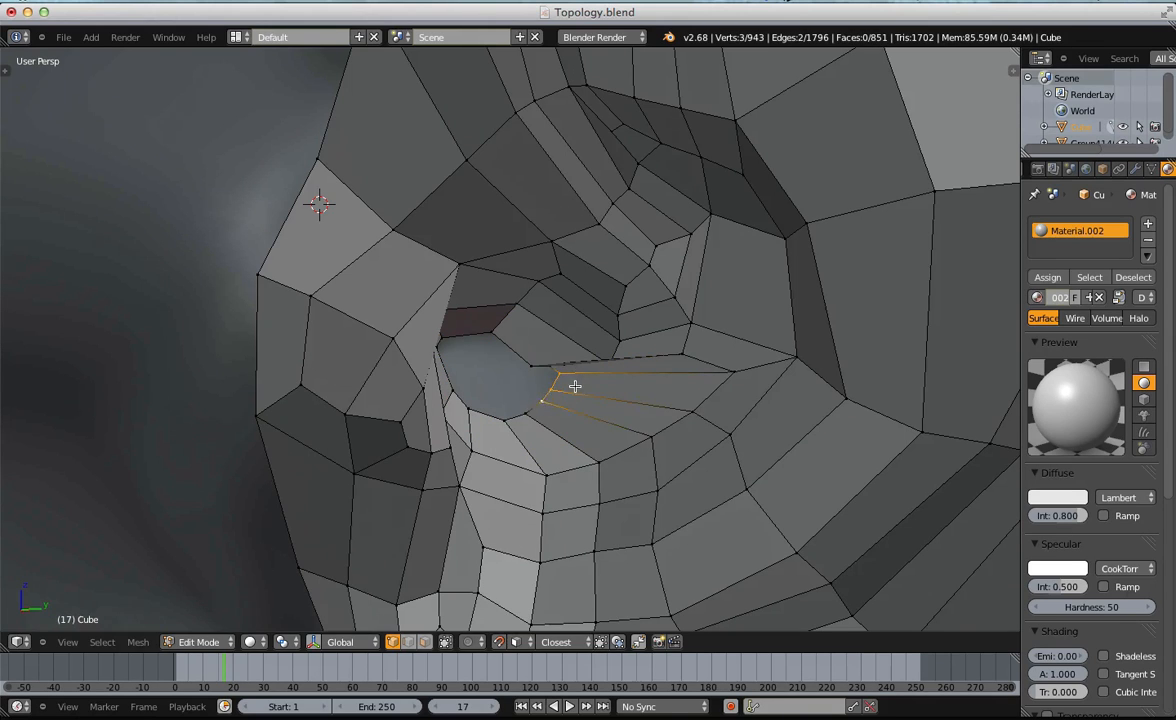
{"action": "key", "text": "g"}
{"action": "left_click", "coordinate": [622, 402]}
Move the extruded ring's upper vertex up beneath the ridge's lower corner.
{"action": "key", "text": "a"}
{"action": "right_click", "coordinate": [528, 375]}
{"action": "key", "text": "g"}
{"action": "left_click", "coordinate": [549, 362]}
{"action": "key", "text": "a"}
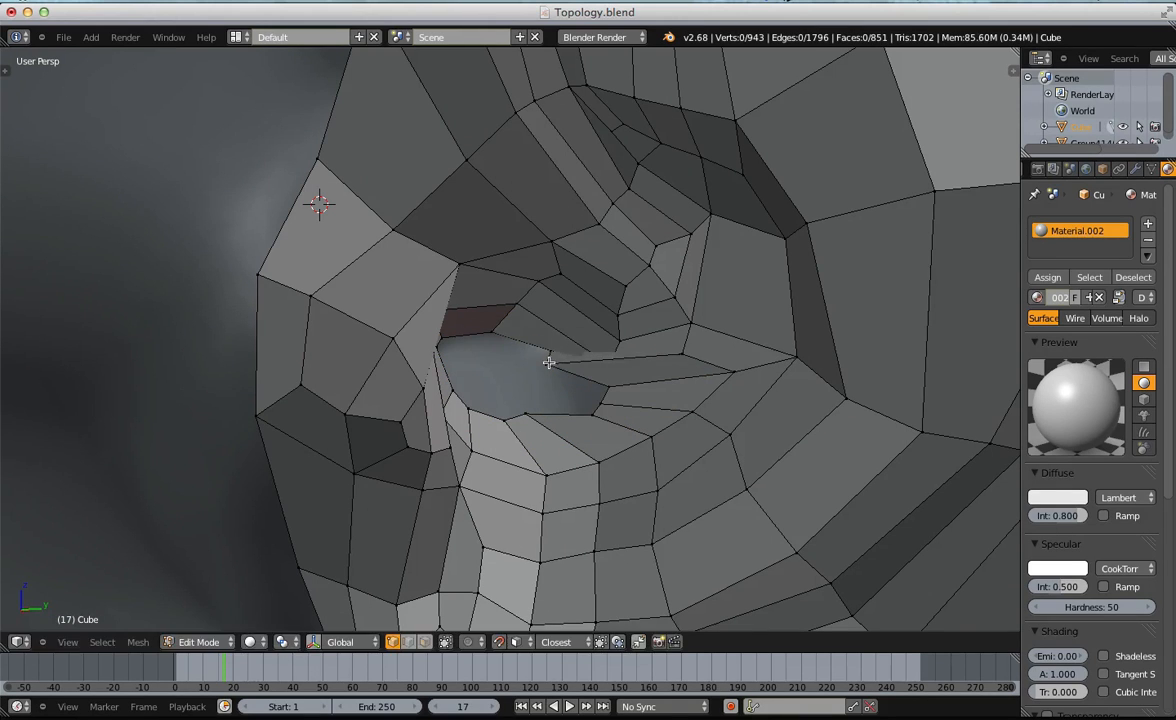
Move a rear vertex of the cavity's extruded ring slightly downward.
{"action": "right_click", "coordinate": [636, 378]}
{"action": "key", "text": "g"}
{"action": "left_click", "coordinate": [636, 394]}
{"action": "key", "text": "a"}
{"action": "middle_click_drag", "start_coordinate": [560, 325], "coordinate": [554, 362]}
Undo the extruded ring and its vertex adjustments back to the cavity's open rim.
{"action": "key", "text": "ctrl+z"}
{"action": "key", "text": "ctrl+z"}
{"action": "key", "text": "ctrl+z"}
{"action": "key", "text": "ctrl+z"}
{"action": "key", "text": "ctrl+z"}
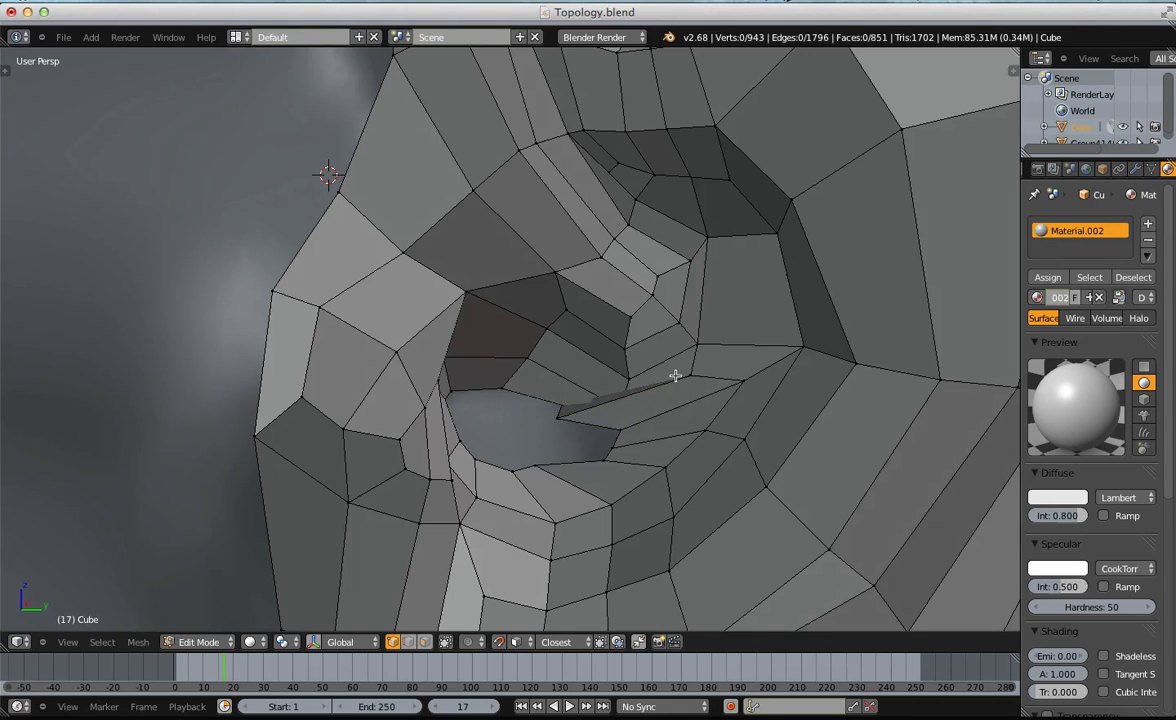
{"action": "key", "text": "ctrl+z"}
{"action": "key", "text": "ctrl+z"}
{"action": "key", "text": "ctrl+z"}
Try to fill the rear corner of the cavity's opening with a single quad.
{"action": "middle_click_drag", "start_coordinate": [659, 392], "coordinate": [662, 420]}
{"action": "key", "text": "a"}
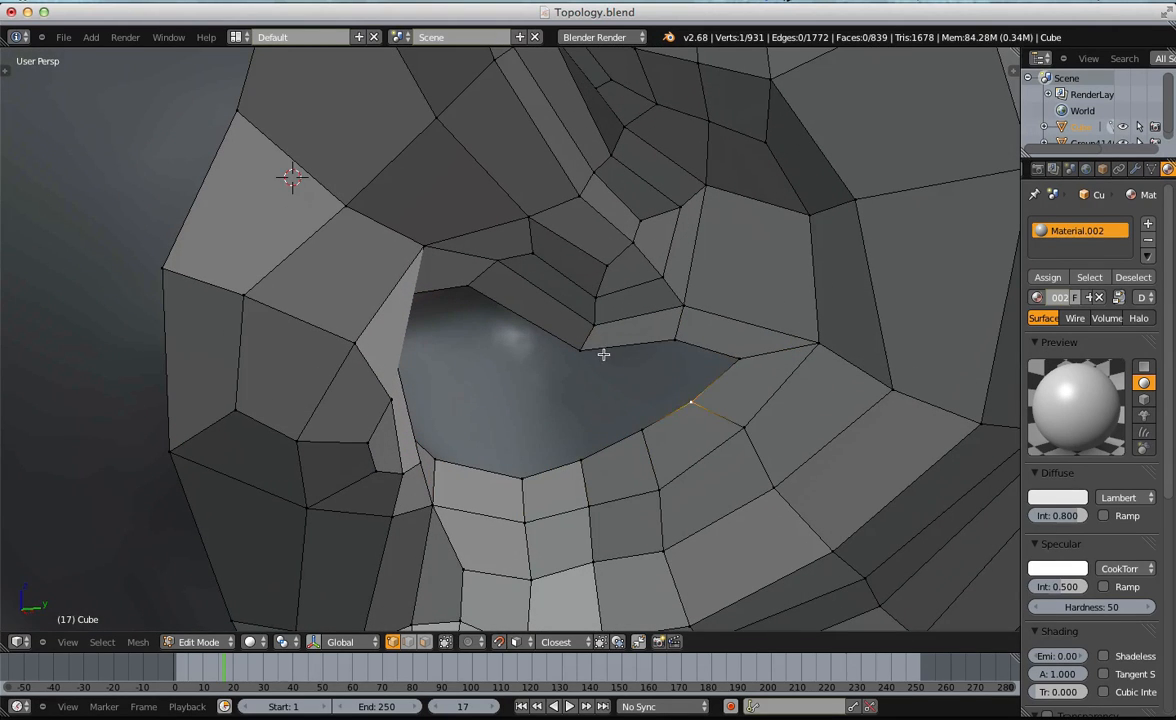
{"action": "key", "text": "f"}
{"action": "key", "text": "a"}
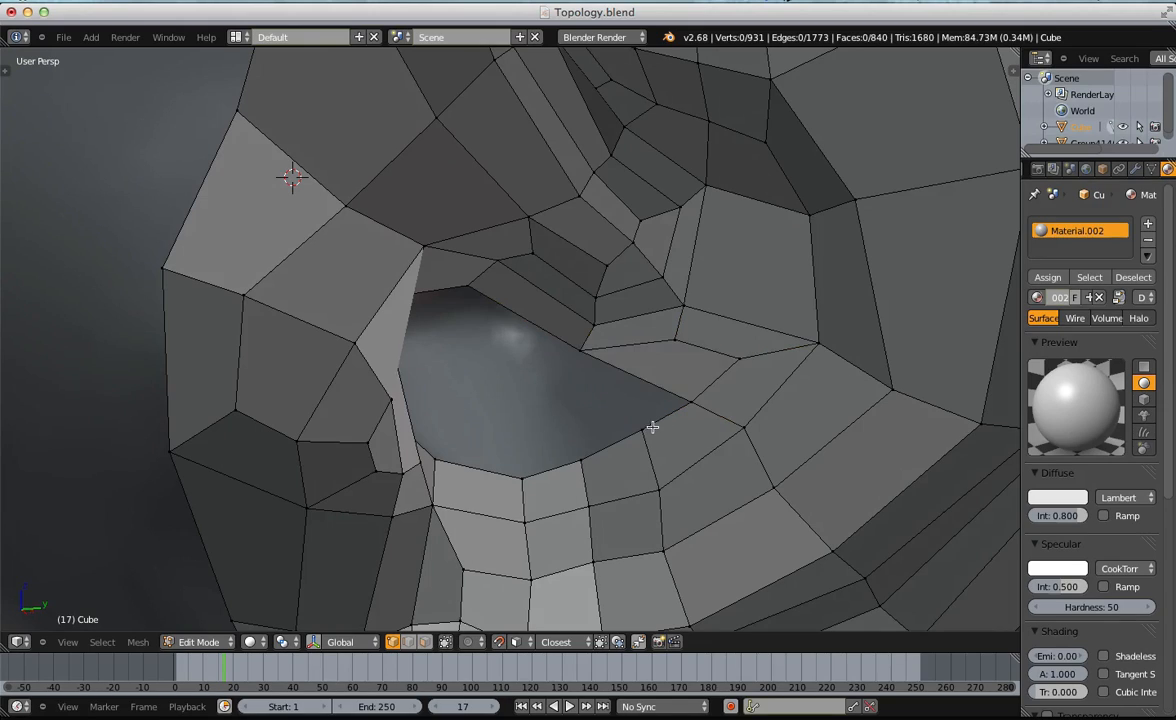
{"action": "key", "text": "ctrl+z"}
{"action": "key", "text": "ctrl+z"}
{"action": "key", "text": "a"}
Bridge the cavity with a quad from the ridge's lower edge to the opening's lower front rim edge.
{"action": "middle_click_drag", "start_coordinate": [637, 426], "coordinate": [568, 405]}
{"action": "key", "text": "a"}
{"action": "key", "text": "a"}
{"action": "middle_click_drag", "start_coordinate": [643, 381], "coordinate": [572, 464]}
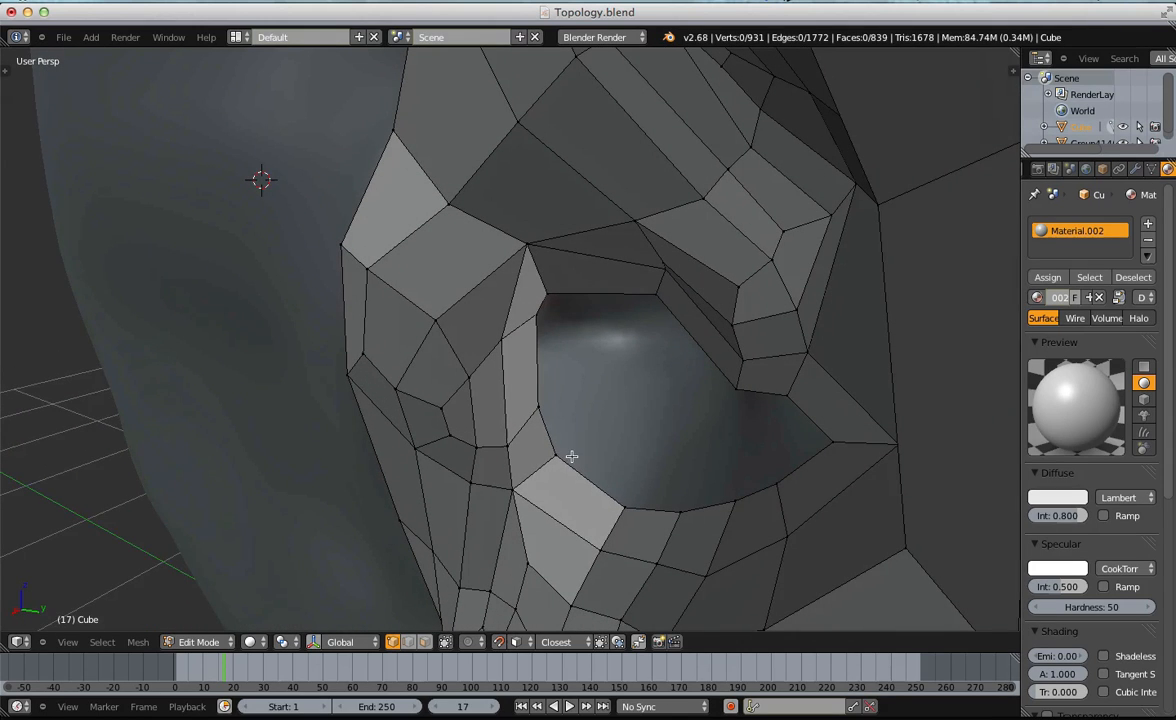
{"action": "key", "text": "f"}
{"action": "key", "text": "a"}
{"action": "middle_click_drag", "start_coordinate": [678, 396], "coordinate": [719, 475]}
Cut a loop across the middle of the bridging quad, then move and scale the new edge.
{"action": "key", "text": "ctrl+r"}
{"action": "double_click", "coordinate": [703, 452]}
{"action": "key", "text": "g"}
{"action": "left_click", "coordinate": [706, 465]}
{"action": "key", "text": "s"}
{"action": "left_click", "coordinate": [684, 443]}
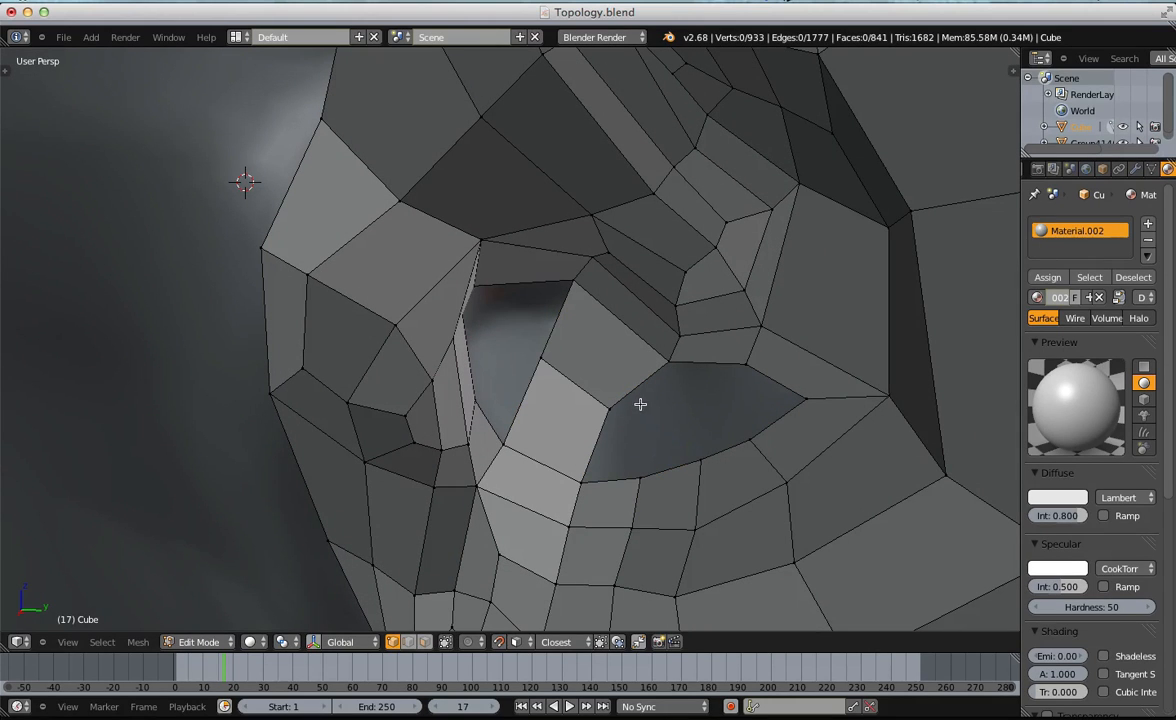
Try to fill a quad between the bridge's middle vertex, the ridge and the lower rim.
{"action": "right_click", "coordinate": [702, 452], "text": "shift"}
{"action": "key", "text": "f"}
{"action": "key", "text": "a"}
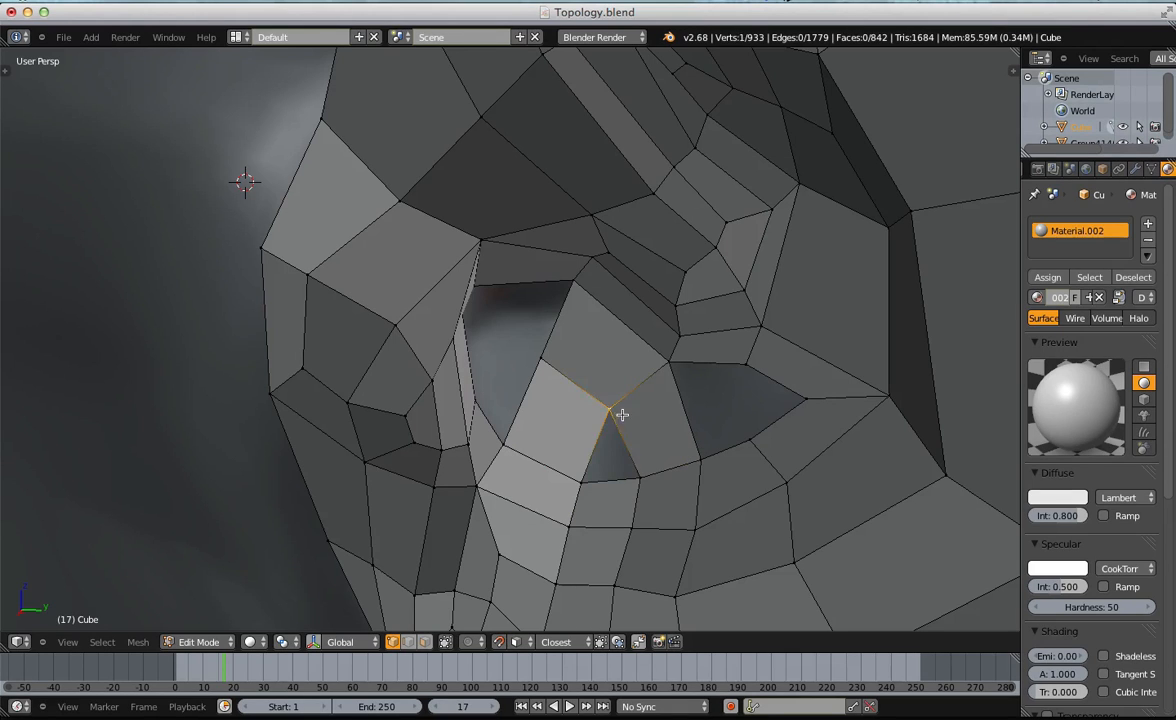
{"action": "key", "text": "ctrl+z"}
{"action": "key", "text": "ctrl+z"}
{"action": "key", "text": "ctrl+z"}
{"action": "key", "text": "ctrl+z"}
{"action": "key", "text": "a"}
Extrude a lower rim vertex into the opening and fill quads joining it to the bridge and the ridge.
{"action": "right_click", "coordinate": [641, 480]}
{"action": "key", "text": "e"}
{"action": "left_click", "coordinate": [671, 410]}
{"action": "right_click", "coordinate": [611, 413], "text": "shift"}
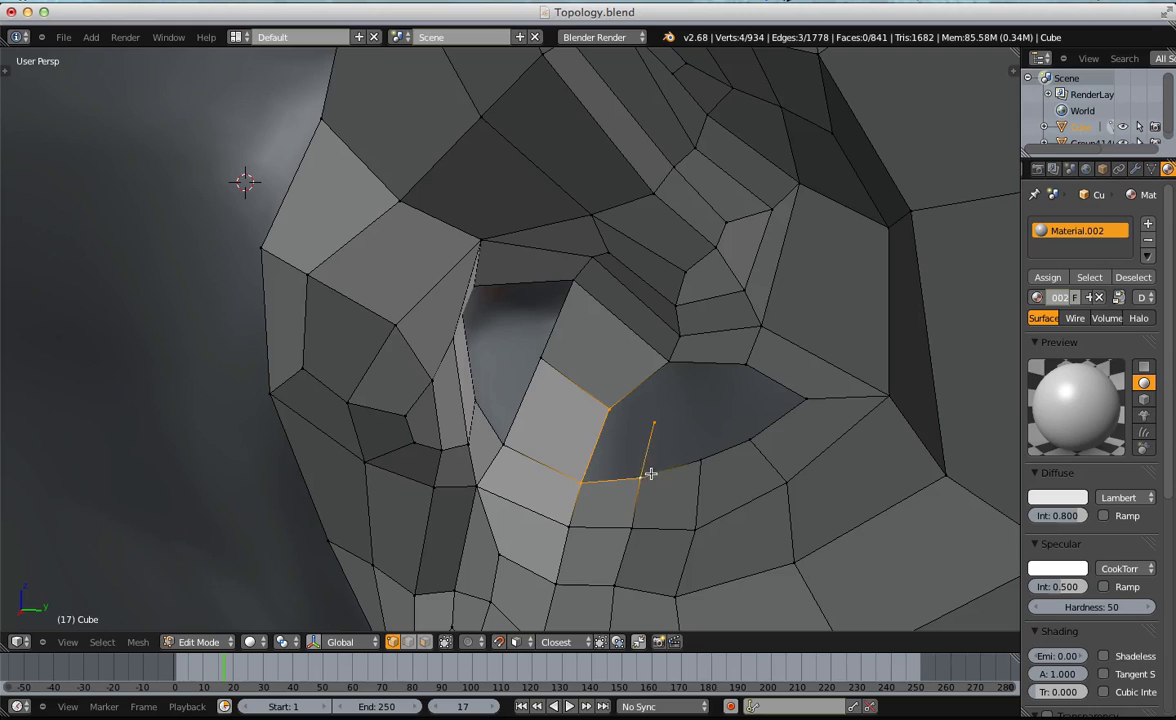
{"action": "key", "text": "f"}
{"action": "key", "text": "a"}
{"action": "key", "text": "f"}
{"action": "key", "text": "a"}
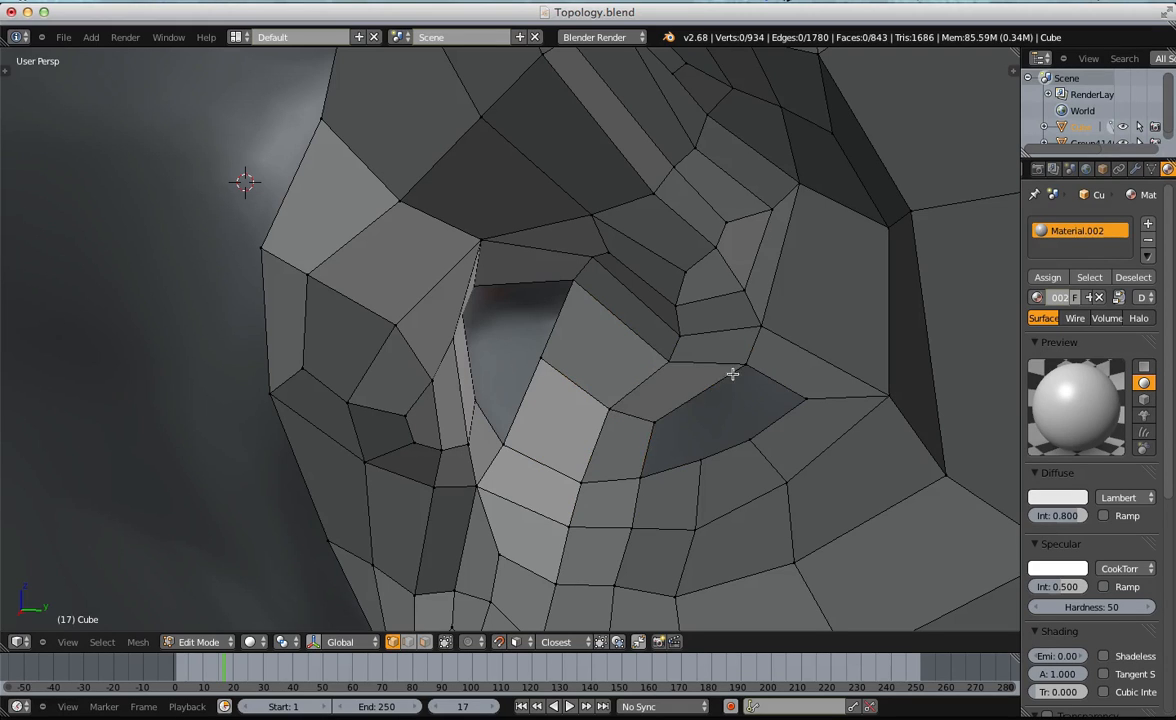
Try a loop cut through the upper bridging quads and fill a quad toward the opening's rear corner.
{"action": "key", "text": "ctrl+r"}
{"action": "double_click", "coordinate": [689, 387]}
{"action": "key", "text": "a"}
{"action": "key", "text": "f"}
{"action": "key", "text": "a"}
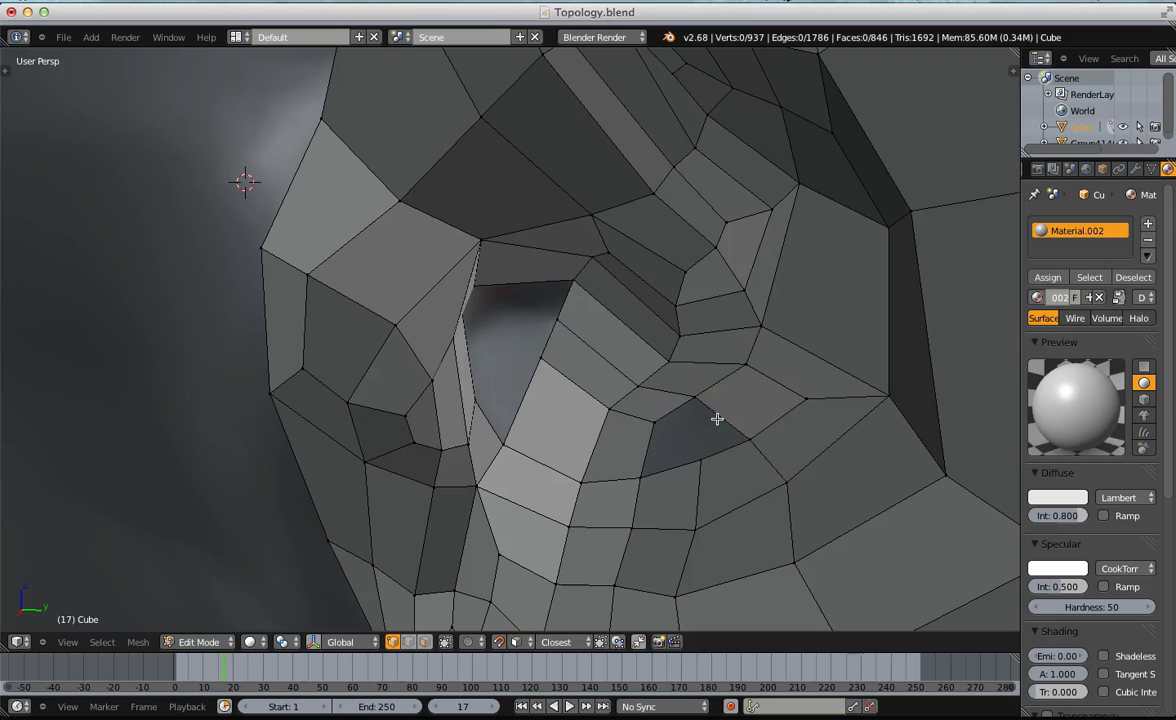
{"action": "key", "text": "ctrl+z"}
{"action": "key", "text": "ctrl+z"}
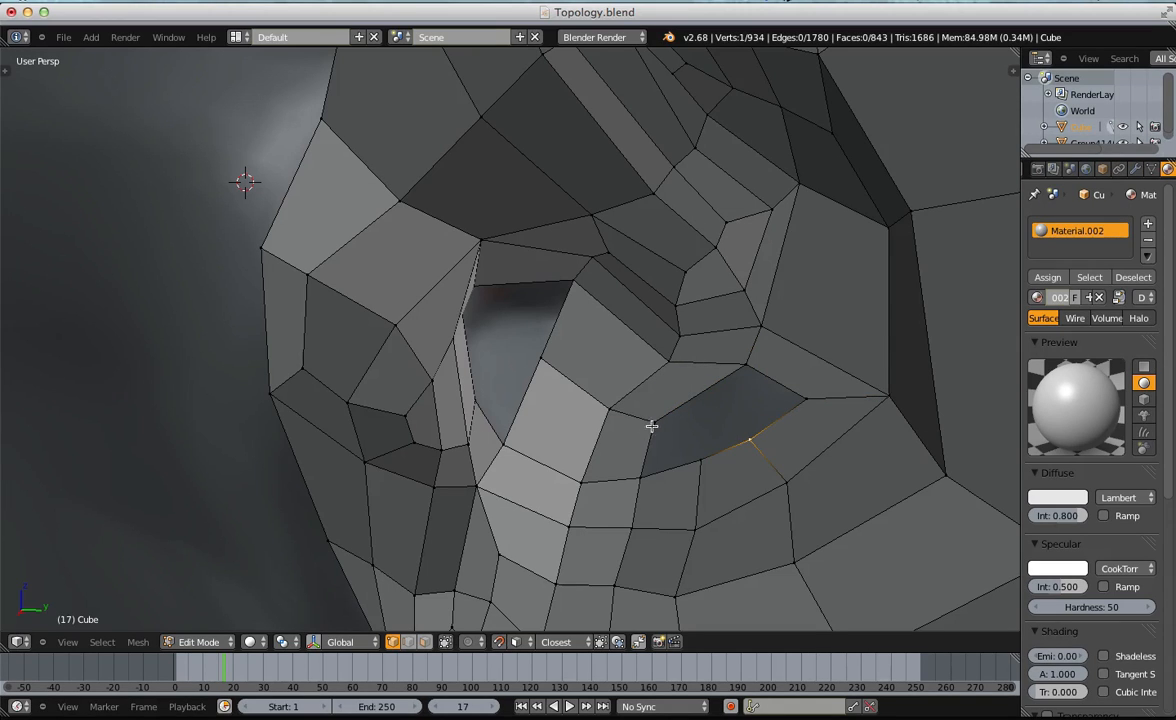
Close the opening's rear part with two quads reaching from the extruded vertex to the rear rim.
{"action": "key", "text": "f"}
{"action": "key", "text": "a"}
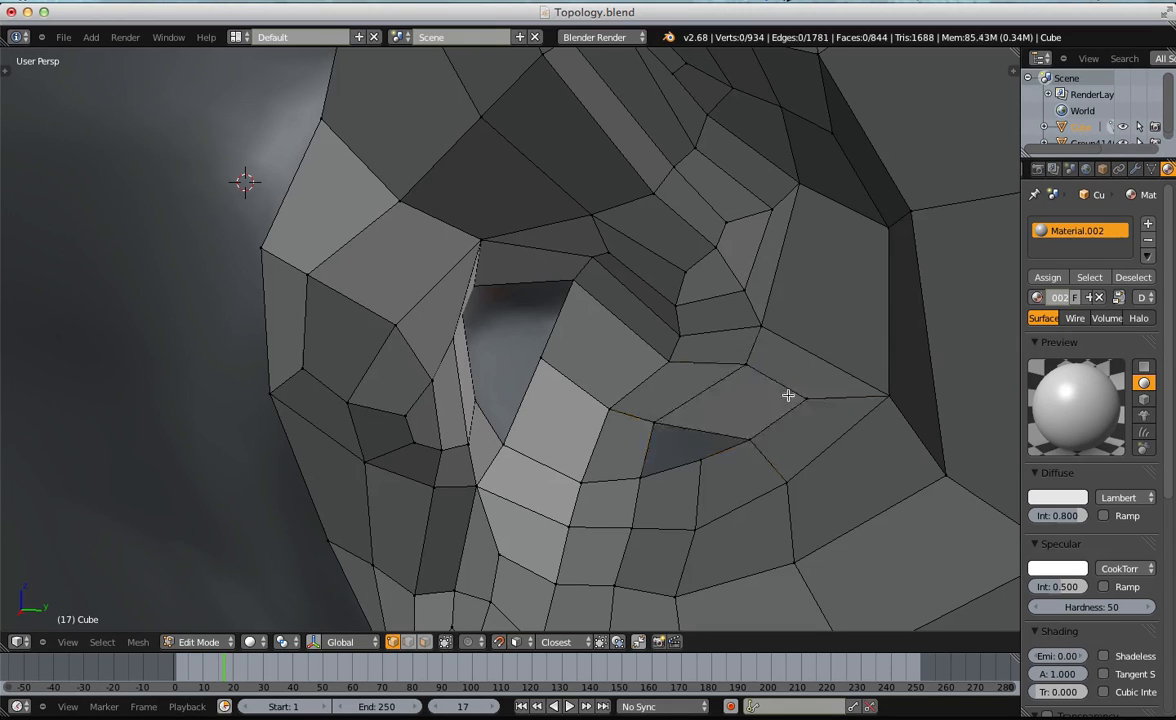
{"action": "right_click", "coordinate": [697, 429], "text": "alt"}
{"action": "key", "text": "f"}
{"action": "key", "text": "a"}
Move the two lower rear rim vertices of the filled cavity to even out the surrounding quads.
{"action": "right_click", "coordinate": [696, 460]}
{"action": "key", "text": "g"}
{"action": "left_click", "coordinate": [696, 474]}
{"action": "right_click", "coordinate": [739, 443]}
{"action": "key", "text": "g"}
{"action": "left_click", "coordinate": [729, 444]}
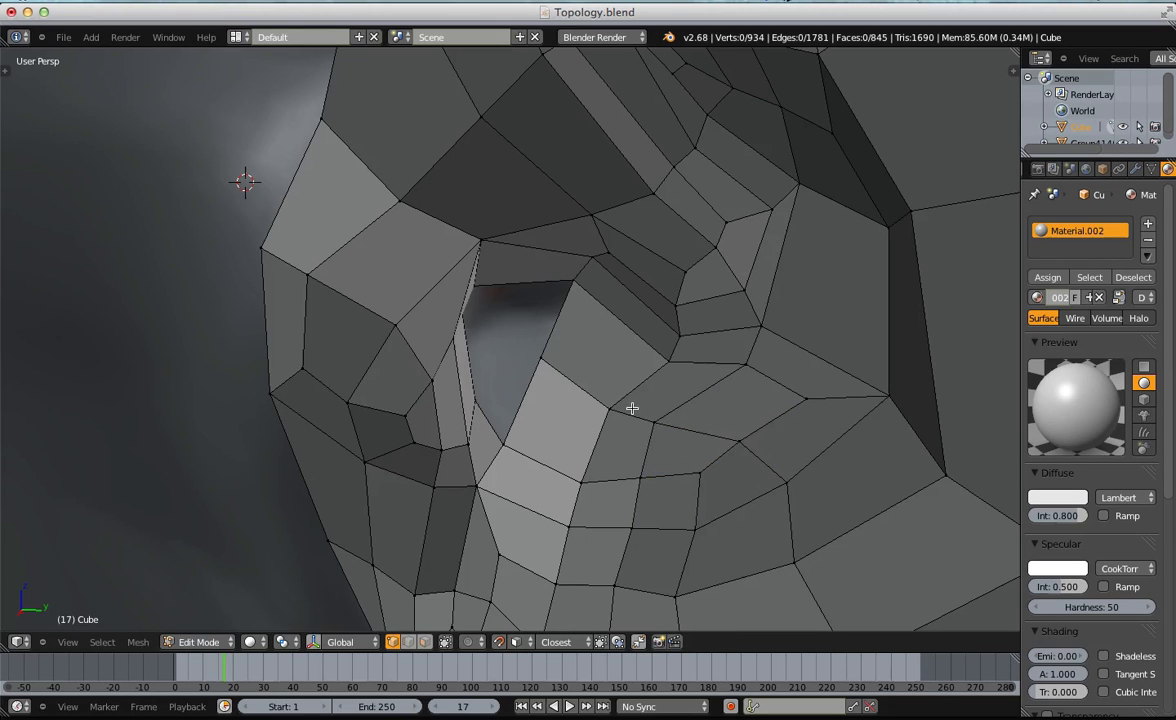
Move the cavity floor's two central vertices upward to even out the new quads.
{"action": "right_click", "coordinate": [664, 420]}
{"action": "key", "text": "g"}
{"action": "left_click", "coordinate": [681, 414]}
{"action": "right_click", "coordinate": [606, 397]}
{"action": "key", "text": "g"}
{"action": "left_click", "coordinate": [612, 378]}
Fill the cavity's remaining front gap with two quads.
{"action": "right_click", "coordinate": [655, 368]}
{"action": "middle_click_drag", "start_coordinate": [540, 328], "coordinate": [683, 360]}
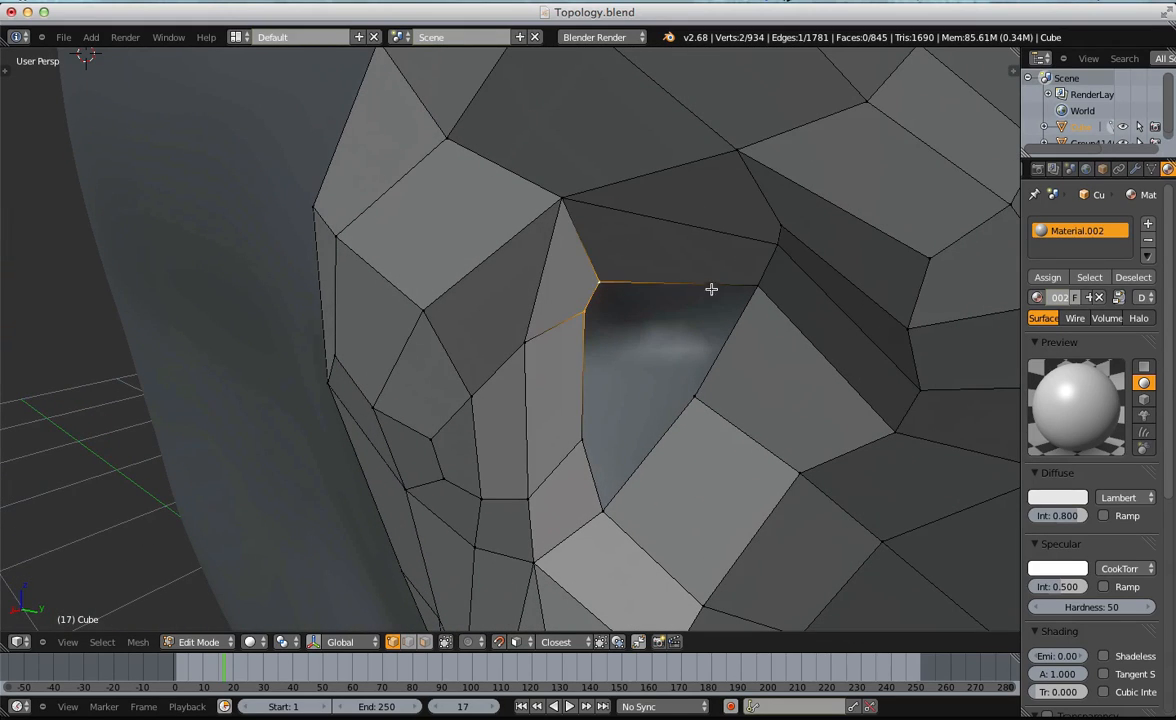
{"action": "key", "text": "f"}
{"action": "key", "text": "a"}
{"action": "right_click", "coordinate": [640, 357], "text": "alt"}
{"action": "key", "text": "f"}
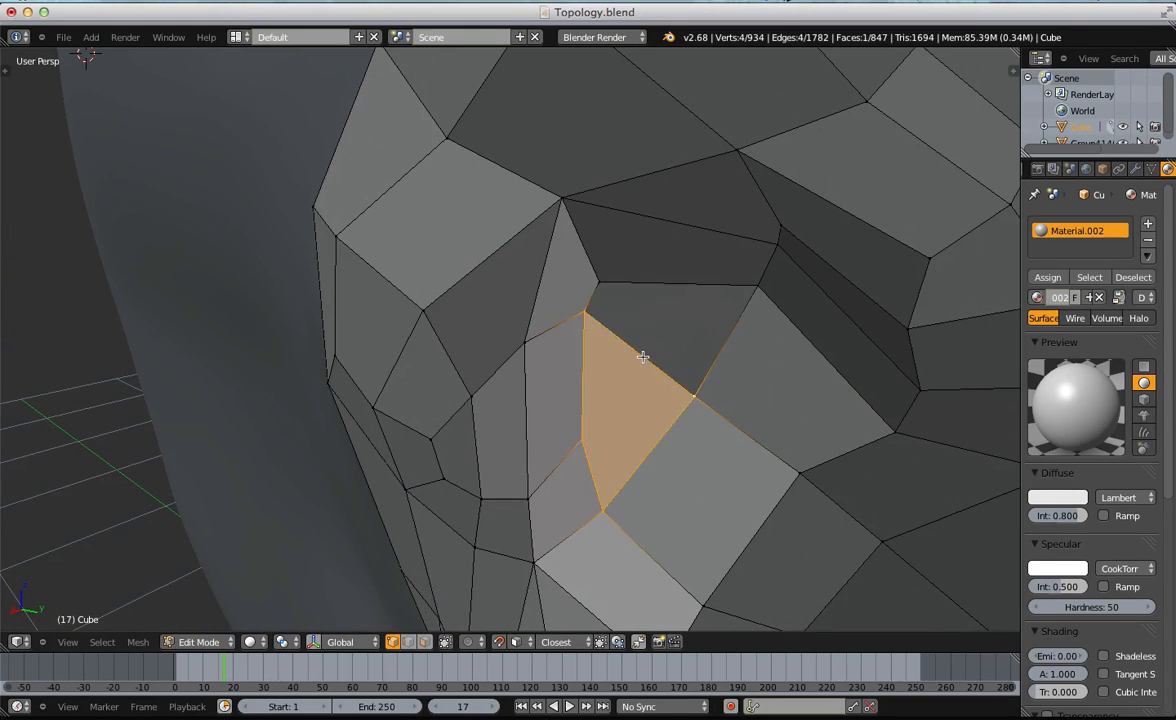
Check the closed cavity in Object Mode and nudge a vertex of its front quads slightly backward.
{"action": "key", "text": "Tab"}
{"action": "scroll", "coordinate": [596, 402], "scroll_direction": "down", "scroll_amount": 8}
{"action": "key", "text": "Tab"}
{"action": "scroll", "coordinate": [518, 399], "scroll_direction": "down", "scroll_amount": 4}
{"action": "middle_click_drag", "start_coordinate": [518, 399], "coordinate": [601, 438]}
{"action": "scroll", "coordinate": [559, 399], "scroll_direction": "up", "scroll_amount": 5}
{"action": "scroll", "coordinate": [551, 402], "scroll_direction": "up", "scroll_amount": 3}
{"action": "right_click", "coordinate": [558, 402]}
{"action": "key", "text": "g"}
{"action": "left_click", "coordinate": [565, 402]}
Switch to face selection and select the four faces meeting at the centre of the cavity floor.
{"action": "key", "text": "ctrl+Tab"}
{"action": "left_click", "coordinate": [607, 479]}
{"action": "key", "text": "ctrl+Tab"}
{"action": "left_click", "coordinate": [596, 507]}
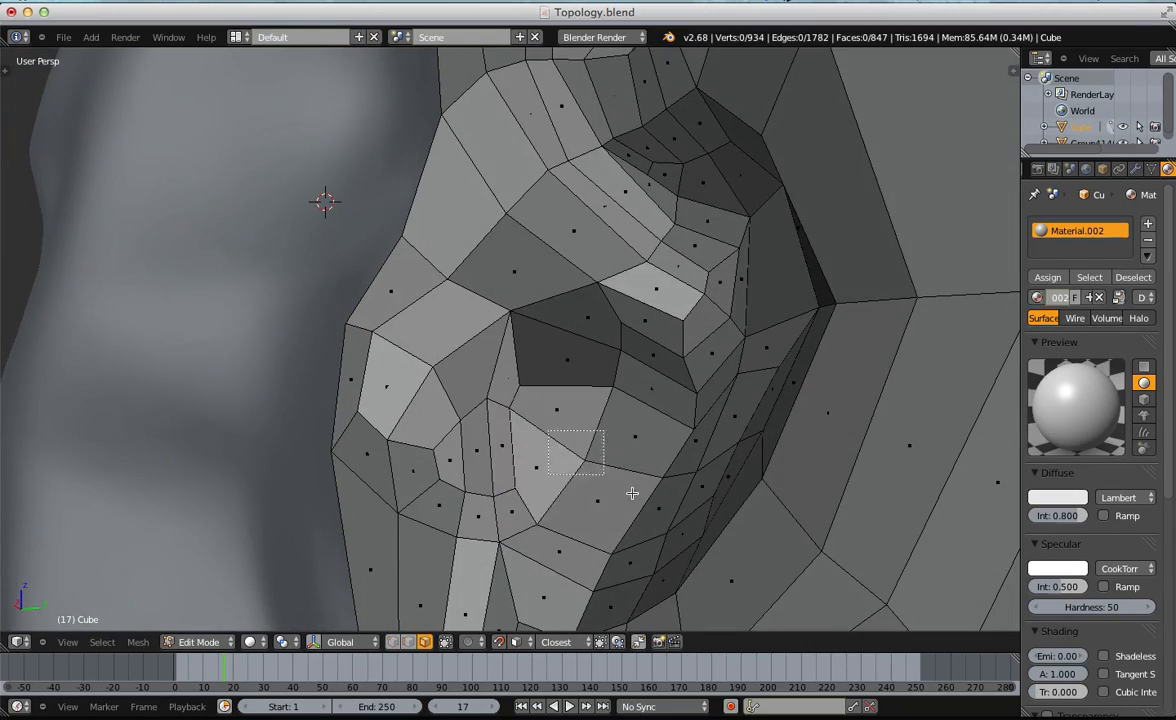
{"action": "right_click", "coordinate": [614, 483]}
{"action": "right_click", "coordinate": [636, 440], "text": "shift"}
{"action": "right_click", "coordinate": [560, 415], "text": "shift"}
{"action": "right_click", "coordinate": [545, 465], "text": "shift"}
Apply smooth shading to the retopology mesh in Object Mode.
{"action": "scroll", "coordinate": [559, 457], "scroll_direction": "down", "scroll_amount": 8}
{"action": "middle_click_drag", "start_coordinate": [559, 457], "coordinate": [555, 400]}
{"action": "scroll", "coordinate": [611, 493], "scroll_direction": "down", "scroll_amount": 4}
{"action": "key", "text": "Tab"}
{"action": "scroll", "coordinate": [555, 400], "scroll_direction": "up", "scroll_amount": 5}
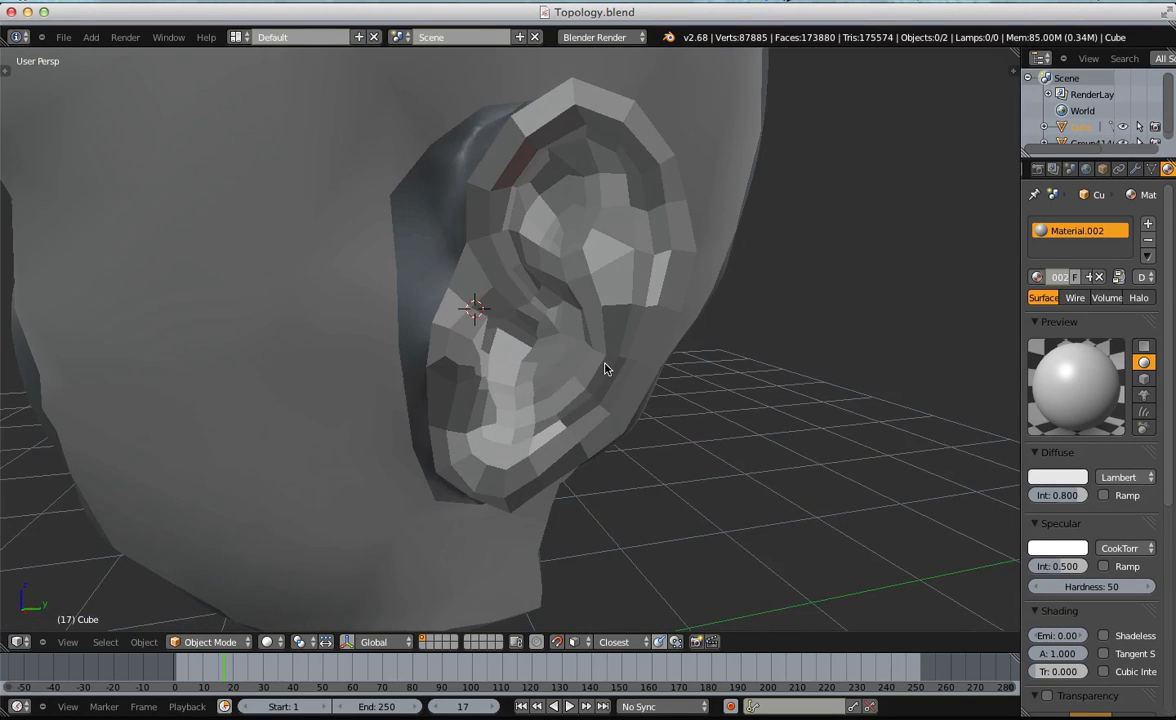
{"action": "right_click", "coordinate": [610, 368]}
{"action": "key", "text": "t"}
{"action": "left_click", "coordinate": [46, 258]}
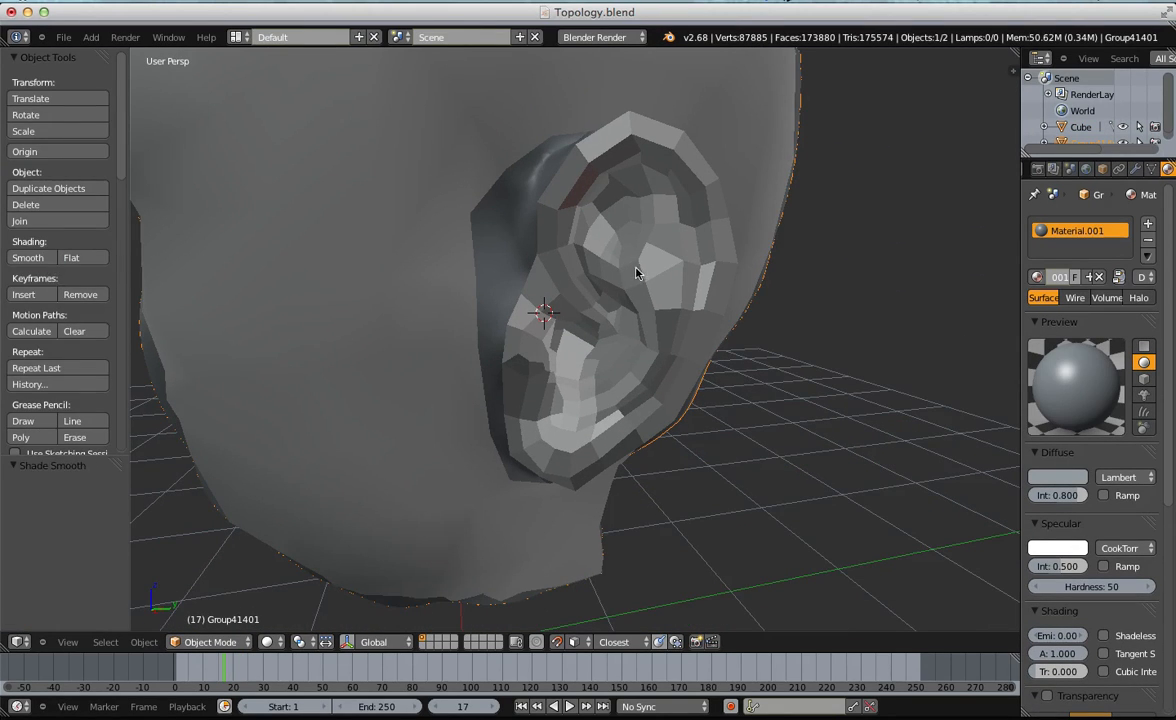
{"action": "right_click", "coordinate": [600, 310]}
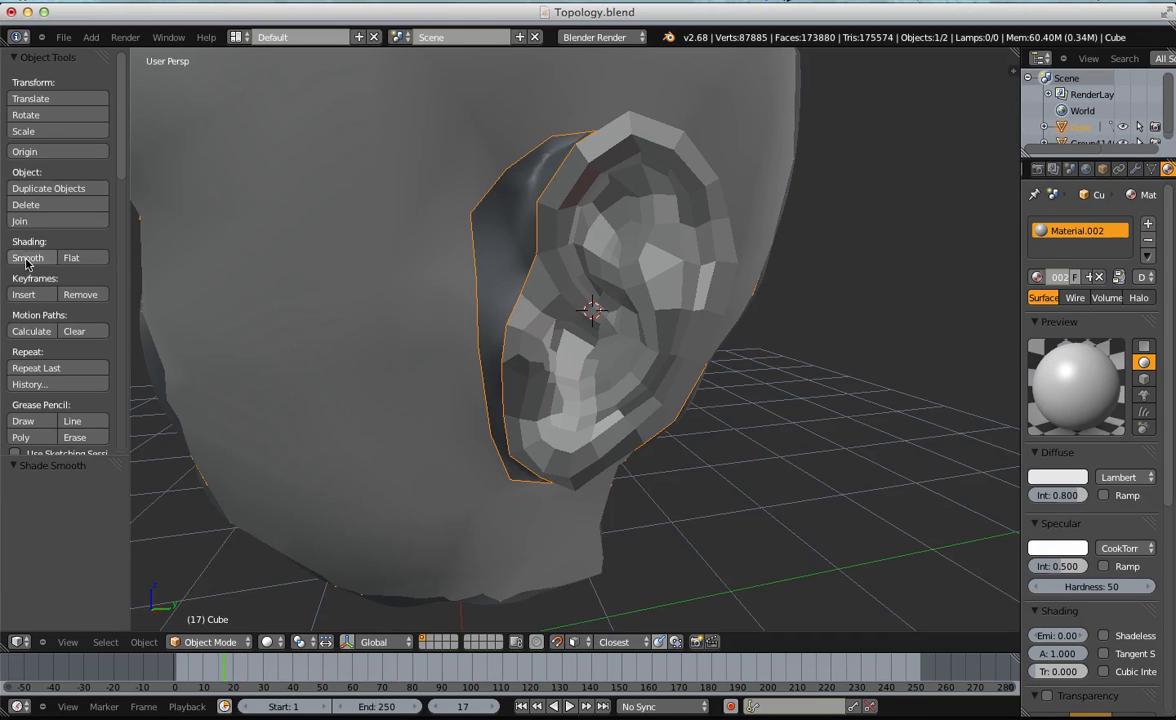
{"action": "key", "text": "shift+r"}
Examine the smooth-shaded ear against the head sculpt from the front, below and behind.
{"action": "scroll", "coordinate": [648, 294], "scroll_direction": "down", "scroll_amount": 9}
{"action": "middle_click_drag", "start_coordinate": [583, 326], "coordinate": [672, 321]}
{"action": "scroll", "coordinate": [668, 324], "scroll_direction": "up", "scroll_amount": 5}
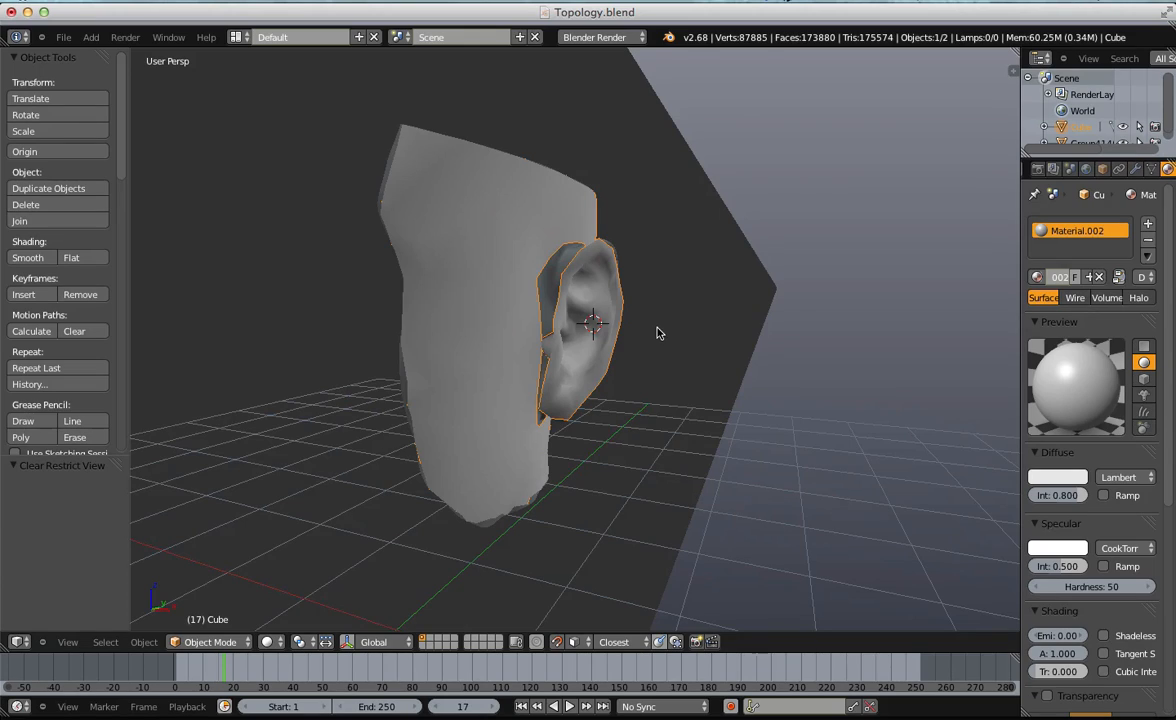
{"action": "scroll", "coordinate": [659, 333], "scroll_direction": "down", "scroll_amount": 7}
{"action": "key", "text": "a"}
{"action": "middle_click_drag", "start_coordinate": [667, 351], "coordinate": [388, 436]}
{"action": "key", "text": "Tab"}
{"action": "scroll", "coordinate": [643, 388], "scroll_direction": "up", "scroll_amount": 6}
{"action": "middle_click_drag", "start_coordinate": [537, 384], "coordinate": [577, 412]}
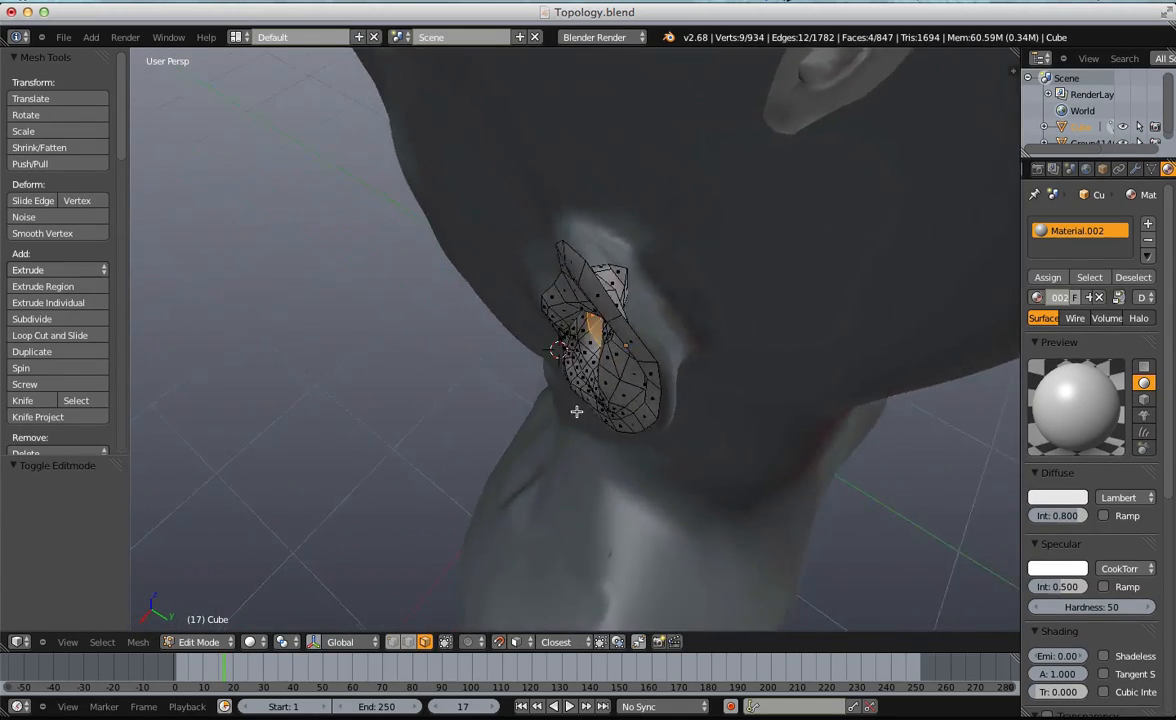
{"action": "scroll", "coordinate": [598, 365], "scroll_direction": "up", "scroll_amount": 5}
{"action": "middle_click_drag", "start_coordinate": [598, 365], "coordinate": [640, 330]}
{"action": "scroll", "coordinate": [563, 407], "scroll_direction": "down", "scroll_amount": 5}
{"action": "scroll", "coordinate": [559, 315], "scroll_direction": "up", "scroll_amount": 3}
Clear the selection, switch to edge selection and clip the 3D view to the region around the ear.
{"action": "key", "text": "a"}
{"action": "key", "text": "ctrl+Tab"}
{"action": "left_click", "coordinate": [570, 290]}
{"action": "scroll", "coordinate": [570, 290], "scroll_direction": "down", "scroll_amount": 5}
{"action": "middle_click_drag", "start_coordinate": [570, 290], "coordinate": [703, 323]}
{"action": "scroll", "coordinate": [808, 280], "scroll_direction": "up", "scroll_amount": 4}
{"action": "key", "text": "b"}
{"action": "left_click_drag", "start_coordinate": [675, 462], "coordinate": [522, 205]}
{"action": "middle_click_drag", "start_coordinate": [848, 307], "coordinate": [686, 329]}
{"action": "scroll", "coordinate": [686, 329], "scroll_direction": "up", "scroll_amount": 4}
{"action": "middle_click_drag", "start_coordinate": [850, 222], "coordinate": [640, 323]}
{"action": "scroll", "coordinate": [664, 307], "scroll_direction": "down", "scroll_amount": 6}
{"action": "scroll", "coordinate": [656, 341], "scroll_direction": "up", "scroll_amount": 8}
{"action": "scroll", "coordinate": [680, 330], "scroll_direction": "down", "scroll_amount": 8}
{"action": "scroll", "coordinate": [640, 323], "scroll_direction": "up", "scroll_amount": 5}
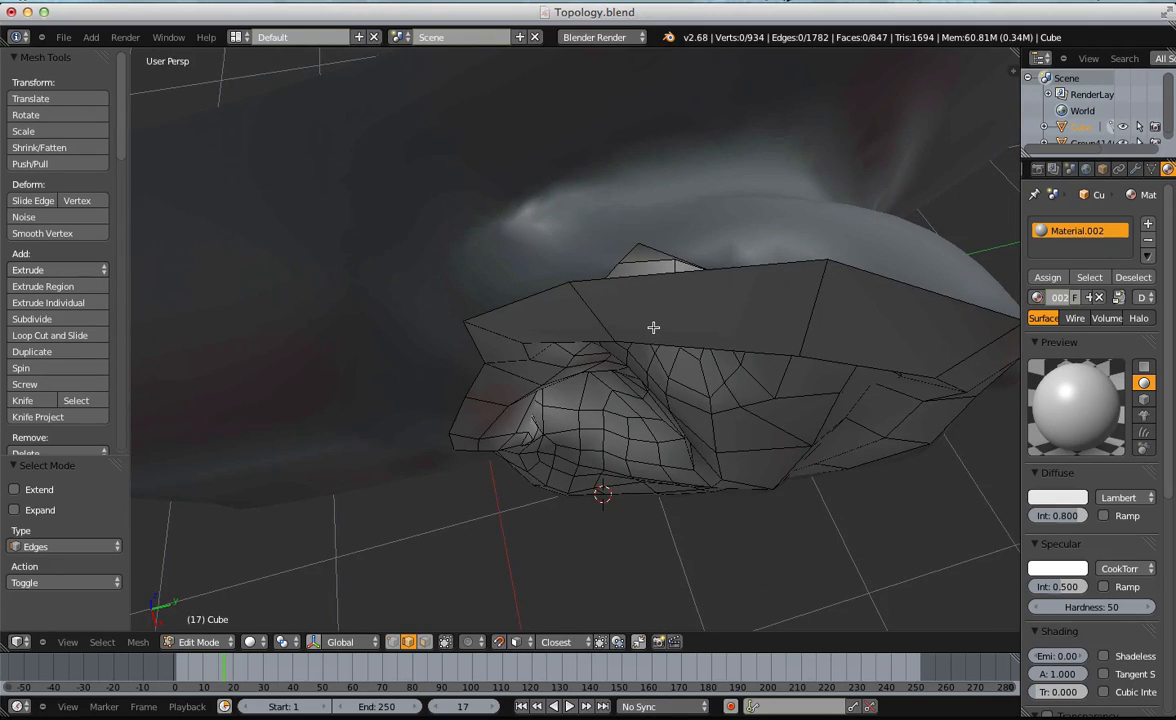
Extrude the outer edge at the ear's upper front rim toward the head and scale the new edge.
{"action": "middle_click_drag", "start_coordinate": [468, 284], "coordinate": [509, 292]}
{"action": "right_click", "coordinate": [509, 205]}
{"action": "key", "text": "e"}
{"action": "left_click", "coordinate": [483, 292]}
{"action": "key", "text": "s"}
{"action": "left_click", "coordinate": [549, 292]}
{"action": "middle_click_drag", "start_coordinate": [484, 174], "coordinate": [467, 323], "text": "shift"}
{"action": "key", "text": "a"}
In vertex selection, adjust the new strip's upper corner and extend the strip with another quad along the ear's rim.
{"action": "key", "text": "ctrl+Tab"}
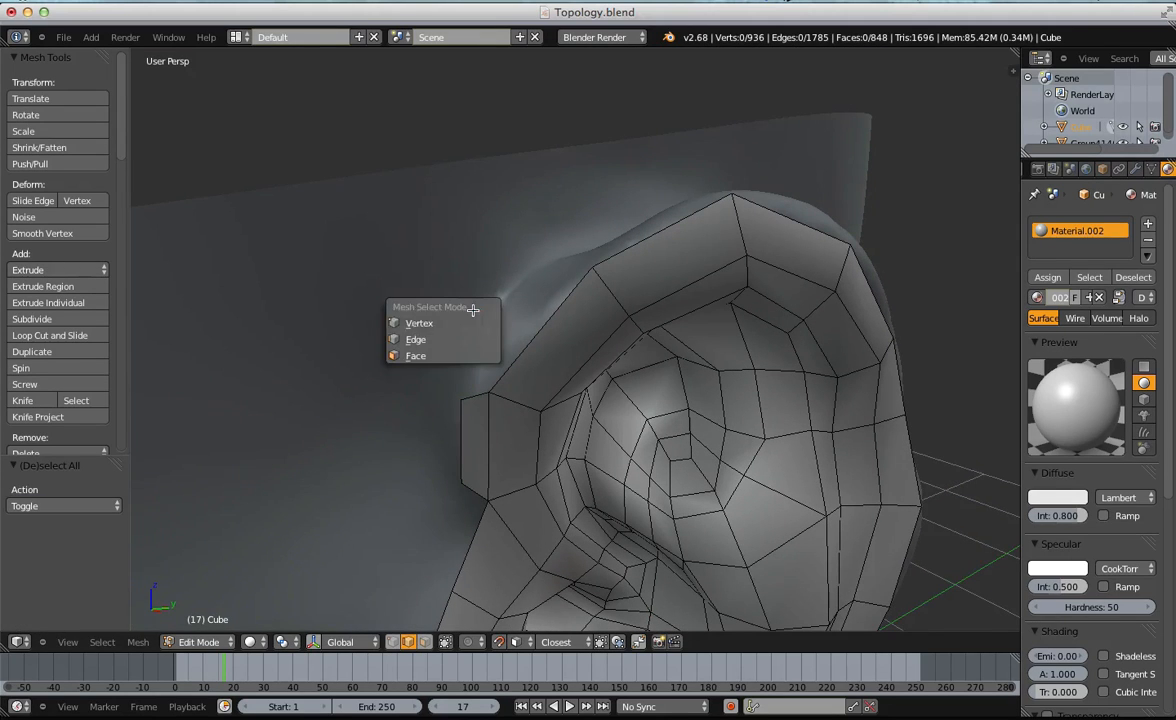
{"action": "left_click", "coordinate": [465, 323]}
{"action": "right_click_drag", "start_coordinate": [472, 400], "coordinate": [473, 358]}
{"action": "right_click", "coordinate": [488, 386], "text": "ctrl"}
{"action": "key", "text": "f"}
{"action": "middle_click_drag", "start_coordinate": [488, 386], "coordinate": [559, 440]}
{"action": "left_click", "coordinate": [564, 438]}
{"action": "key", "text": "a"}
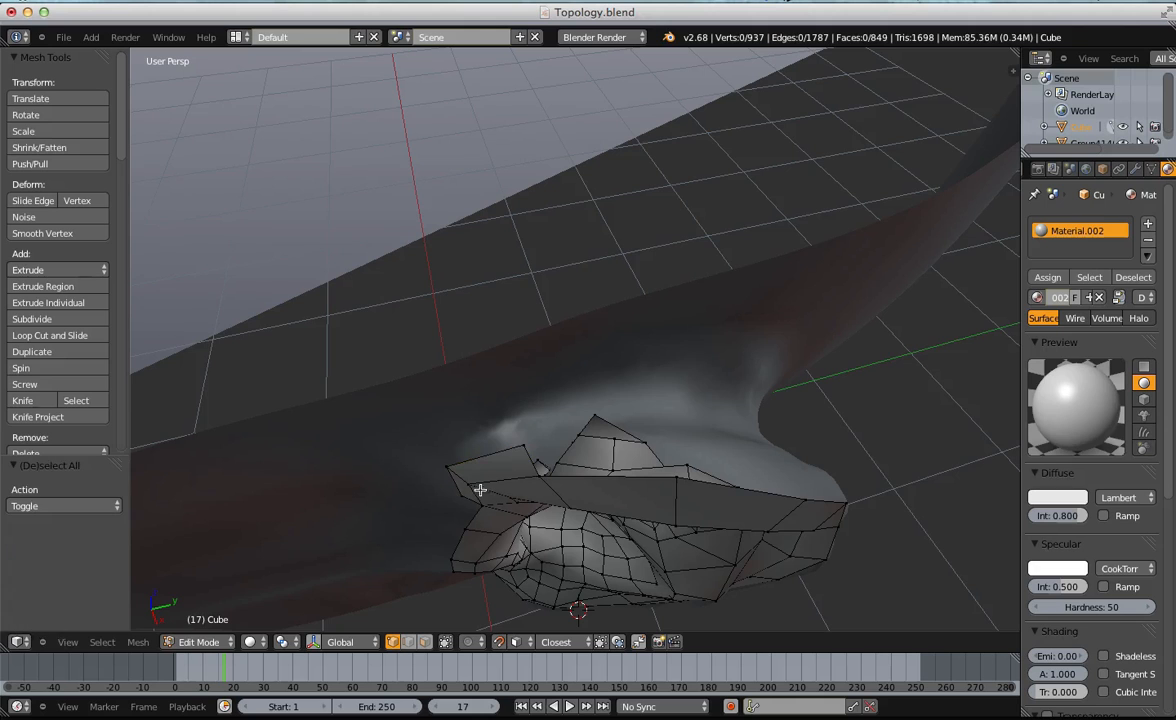
Fill the next two quads along the ear's upper rim and move each new corner toward the head.
{"action": "key", "text": "f"}
{"action": "key", "text": "g"}
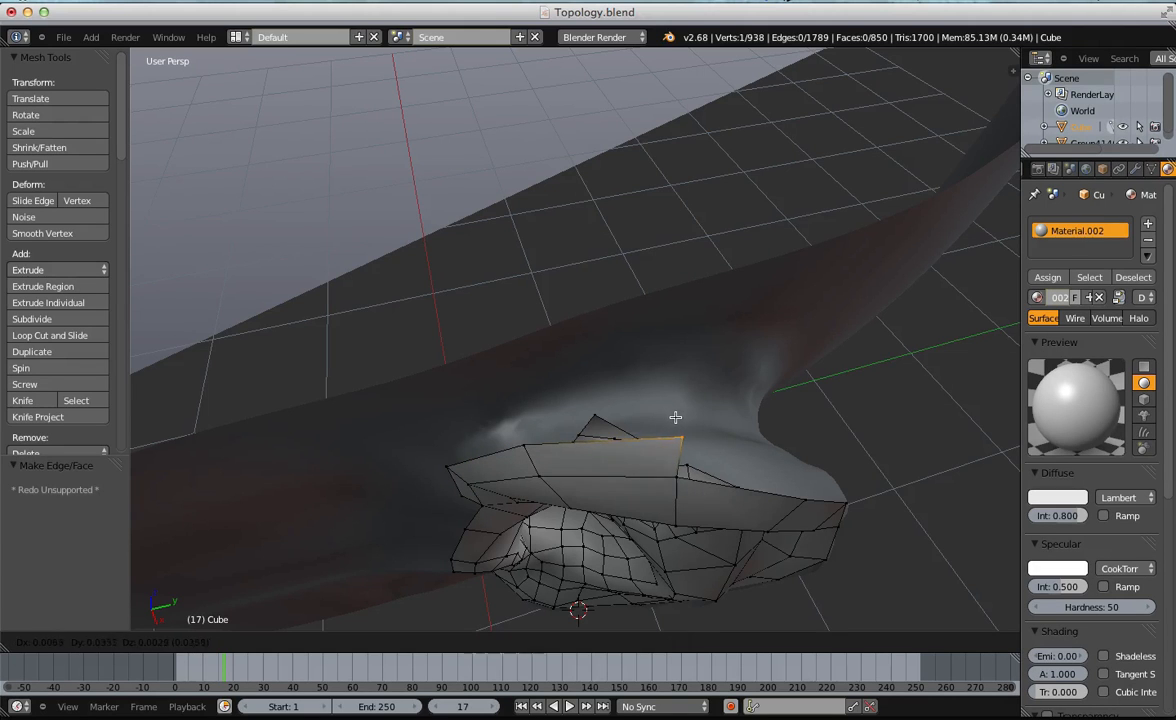
{"action": "left_click", "coordinate": [671, 418]}
{"action": "key", "text": "a"}
{"action": "key", "text": "f"}
{"action": "middle_click_drag", "start_coordinate": [824, 514], "coordinate": [652, 432]}
{"action": "key", "text": "g"}
{"action": "left_click", "coordinate": [475, 362]}
Extend the rim strip over the top of the ear with further quads and reposition the newest corner.
{"action": "key", "text": "a"}
{"action": "right_click", "coordinate": [407, 350]}
{"action": "key", "text": "f"}
{"action": "middle_click_drag", "start_coordinate": [410, 352], "coordinate": [501, 365]}
{"action": "key", "text": "f"}
{"action": "key", "text": "ctrl+z"}
{"action": "key", "text": "g"}
{"action": "left_click", "coordinate": [566, 246]}
{"action": "key", "text": "a"}
{"action": "right_click", "coordinate": [504, 243]}
{"action": "key", "text": "f"}
{"action": "key", "text": "a"}
Add the next quad down the back of the ear and shift the strip's outer corners toward the head.
{"action": "middle_click_drag", "start_coordinate": [572, 293], "coordinate": [572, 116]}
{"action": "left_click", "coordinate": [612, 291]}
{"action": "key", "text": "a"}
{"action": "middle_click_drag", "start_coordinate": [612, 291], "coordinate": [629, 326]}
{"action": "right_click", "coordinate": [634, 184]}
{"action": "key", "text": "f"}
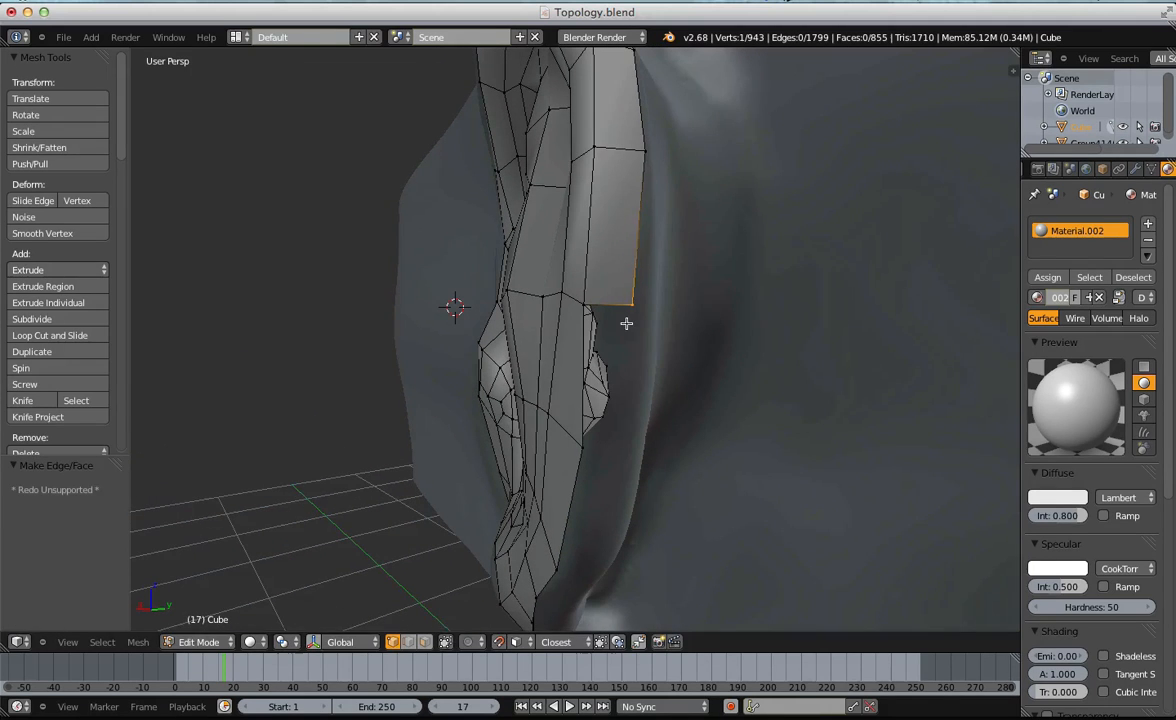
{"action": "left_click", "coordinate": [642, 320]}
{"action": "key", "text": "g"}
{"action": "left_click", "coordinate": [667, 157]}
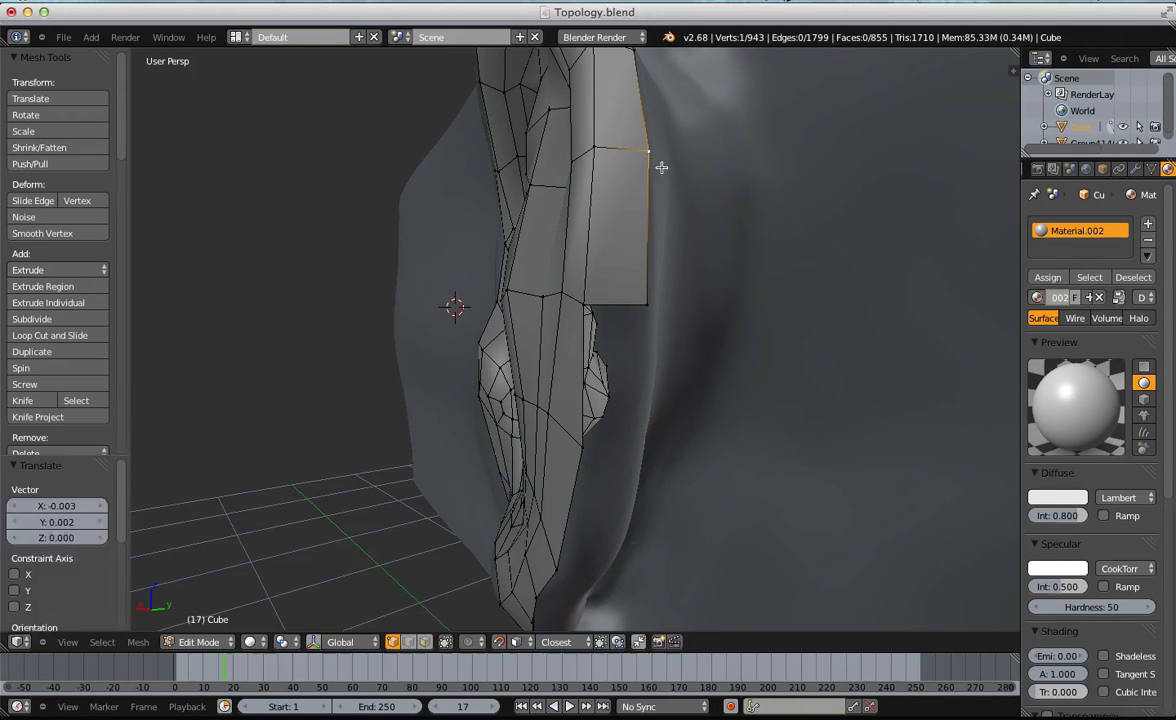
Continue the strip down the back rim with two more quads, moving the first new outer corner into line.
{"action": "right_click", "coordinate": [589, 303]}
{"action": "key", "text": "f"}
{"action": "middle_click_drag", "start_coordinate": [614, 449], "coordinate": [633, 211]}
{"action": "key", "text": "g"}
{"action": "left_click", "coordinate": [622, 402]}
{"action": "key", "text": "f"}
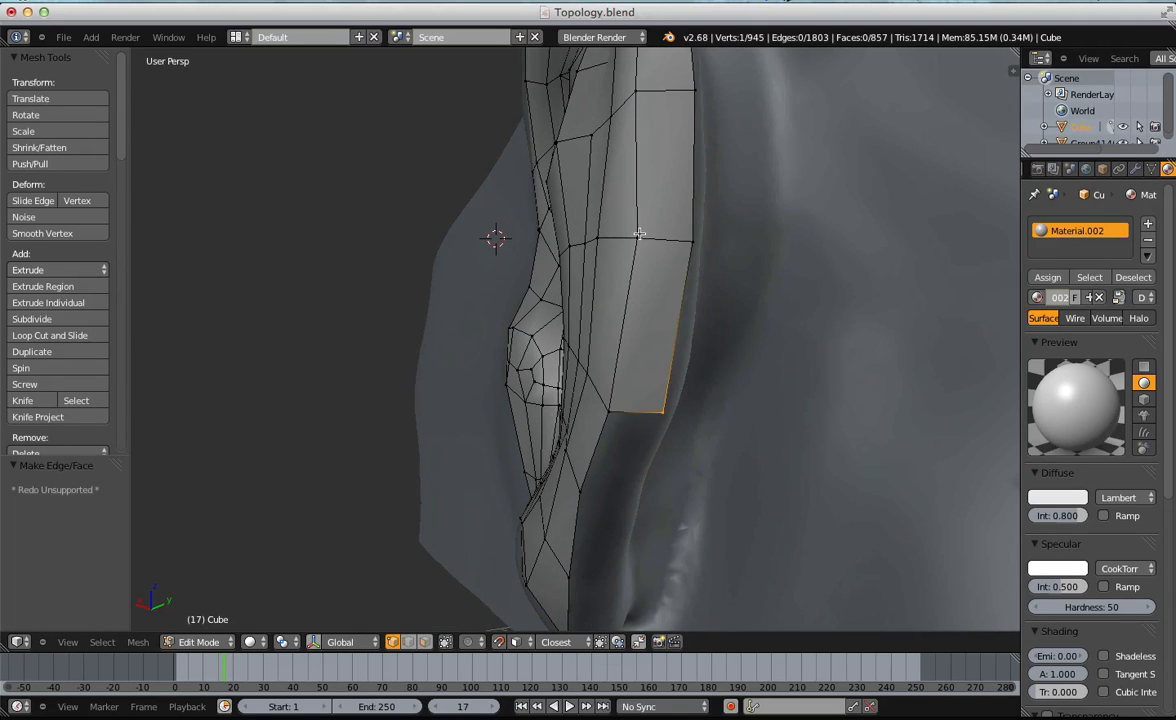
Fill the remaining quads down the back rim until the strip reaches the bottom of the earlobe.
{"action": "middle_click_drag", "start_coordinate": [731, 349], "coordinate": [553, 211]}
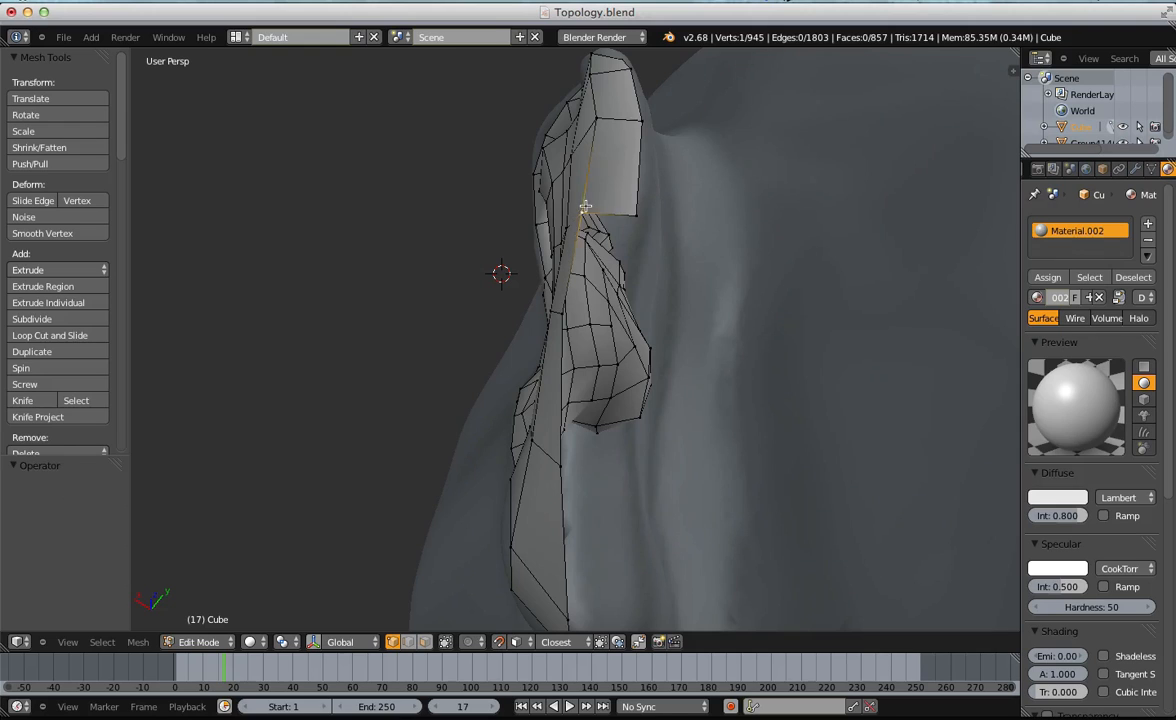
{"action": "key", "text": "f"}
{"action": "middle_click_drag", "start_coordinate": [564, 303], "coordinate": [623, 368]}
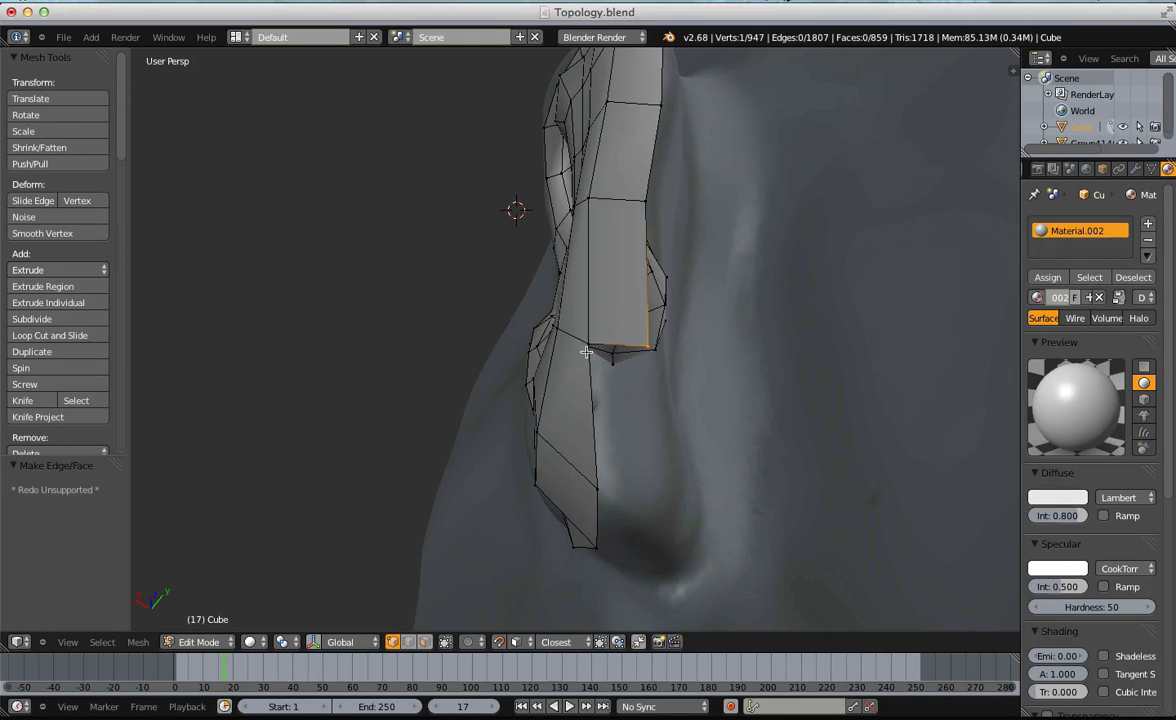
{"action": "key", "text": "f"}
{"action": "key", "text": "a"}
{"action": "middle_click_drag", "start_coordinate": [656, 467], "coordinate": [572, 401]}
{"action": "key", "text": "f"}
{"action": "key", "text": "a"}
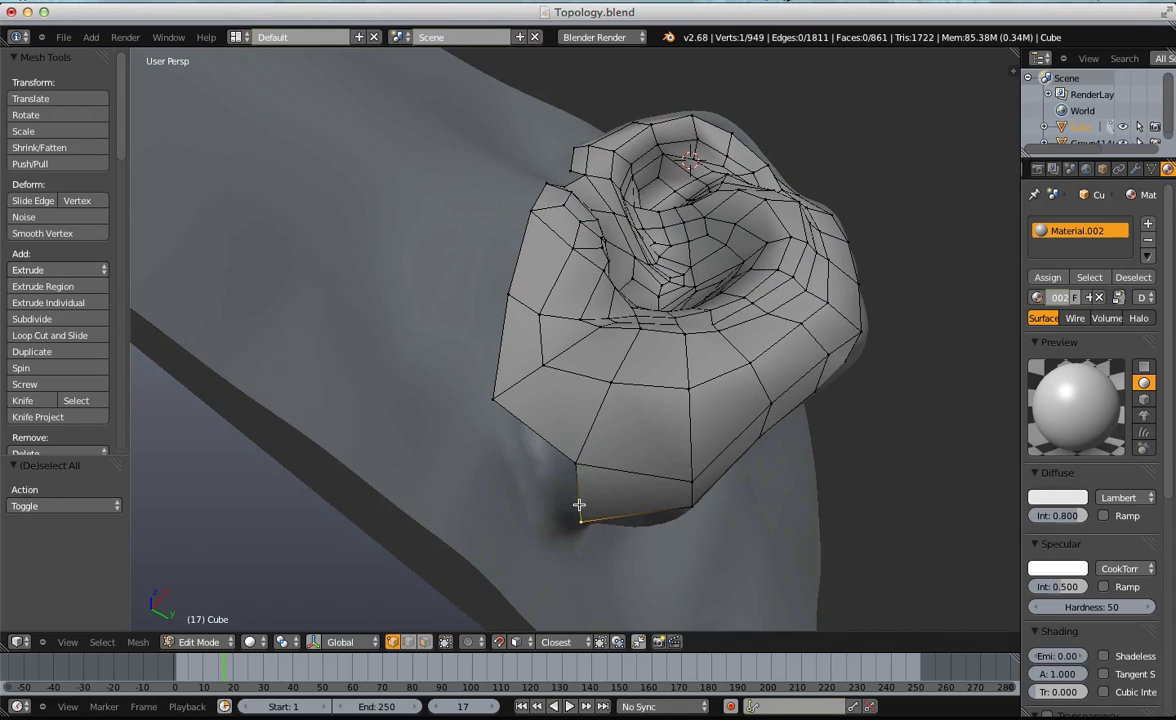
Fill a quad at the lobe's front underside and move its new corner closer to the rim.
{"action": "key", "text": "f"}
{"action": "key", "text": "ctrl+z"}
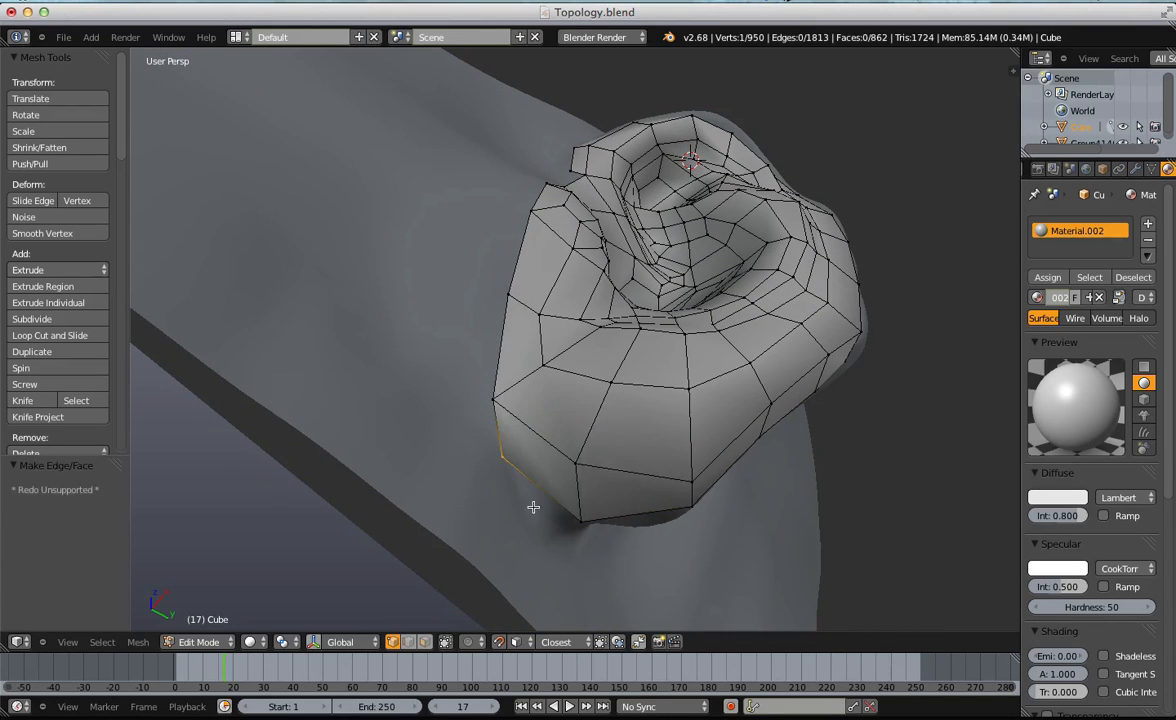
{"action": "key", "text": "g"}
{"action": "left_click", "coordinate": [534, 496]}
Reposition the two bottom vertices of the lobe and the rim vertex above them to round its outline.
{"action": "key", "text": "a"}
{"action": "right_click", "coordinate": [589, 519]}
{"action": "key", "text": "g"}
{"action": "left_click", "coordinate": [564, 515]}
{"action": "key", "text": "a"}
{"action": "right_click", "coordinate": [680, 506]}
{"action": "key", "text": "g"}
{"action": "left_click", "coordinate": [660, 517]}
{"action": "key", "text": "a"}
{"action": "right_click", "coordinate": [692, 480]}
{"action": "key", "text": "g"}
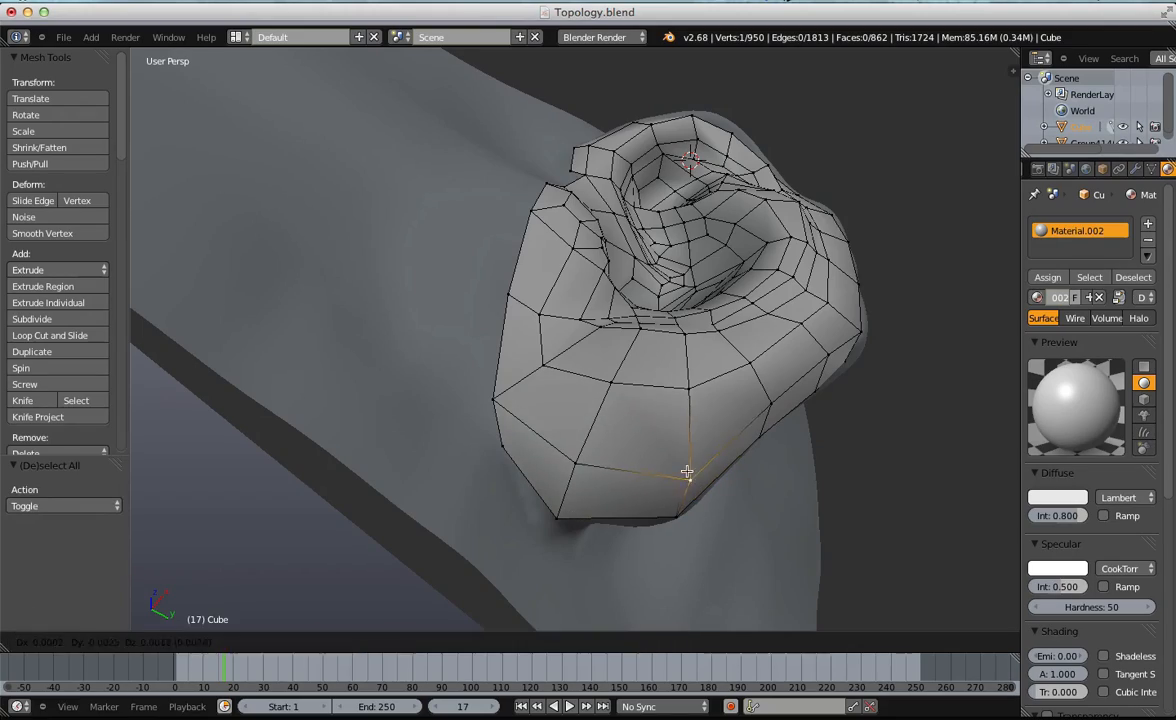
{"action": "left_click", "coordinate": [682, 465]}
Try to extrude a vertex from the rim strip's upper front corner toward the head.
{"action": "scroll", "coordinate": [680, 463], "scroll_direction": "down", "scroll_amount": 5}
{"action": "middle_click_drag", "start_coordinate": [610, 260], "coordinate": [551, 344]}
{"action": "key", "text": "a"}
{"action": "scroll", "coordinate": [609, 284], "scroll_direction": "up", "scroll_amount": 2}
{"action": "scroll", "coordinate": [501, 368], "scroll_direction": "up", "scroll_amount": 3}
{"action": "right_click", "coordinate": [486, 366]}
{"action": "scroll", "coordinate": [501, 379], "scroll_direction": "down", "scroll_amount": 5}
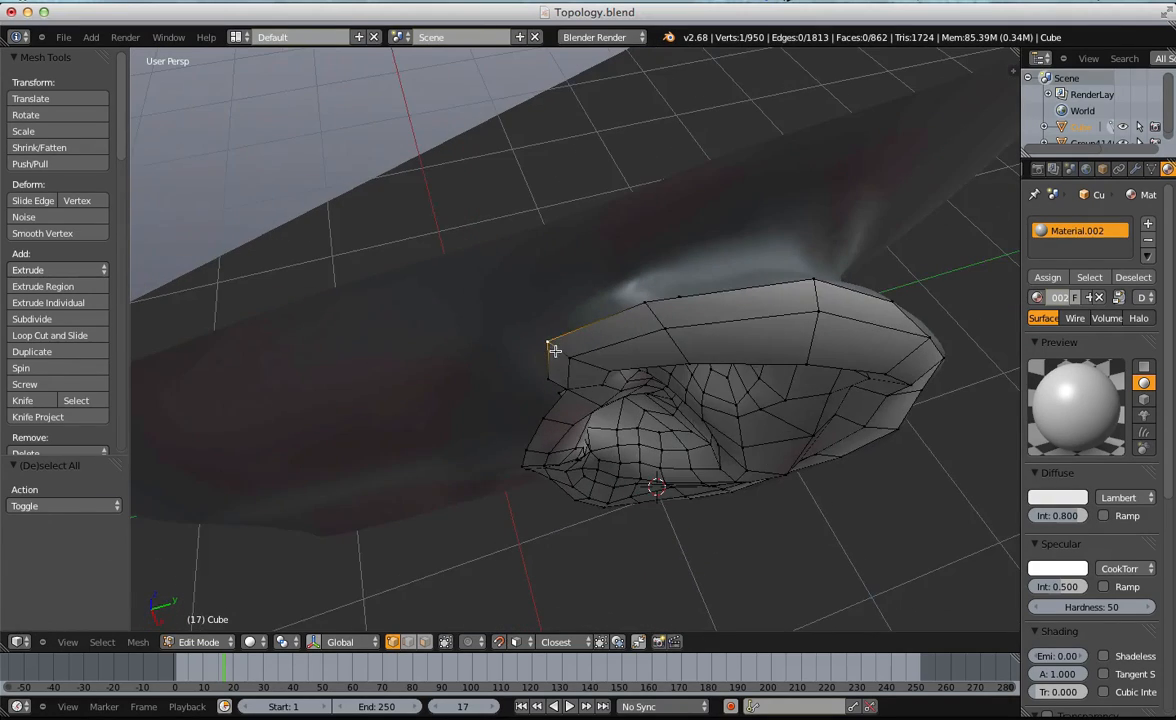
{"action": "key", "text": "e"}
{"action": "left_click", "coordinate": [637, 285]}
{"action": "middle_click_drag", "start_coordinate": [688, 283], "coordinate": [610, 294]}
{"action": "middle_click_drag", "start_coordinate": [472, 305], "coordinate": [647, 285]}
{"action": "left_click", "coordinate": [636, 268]}
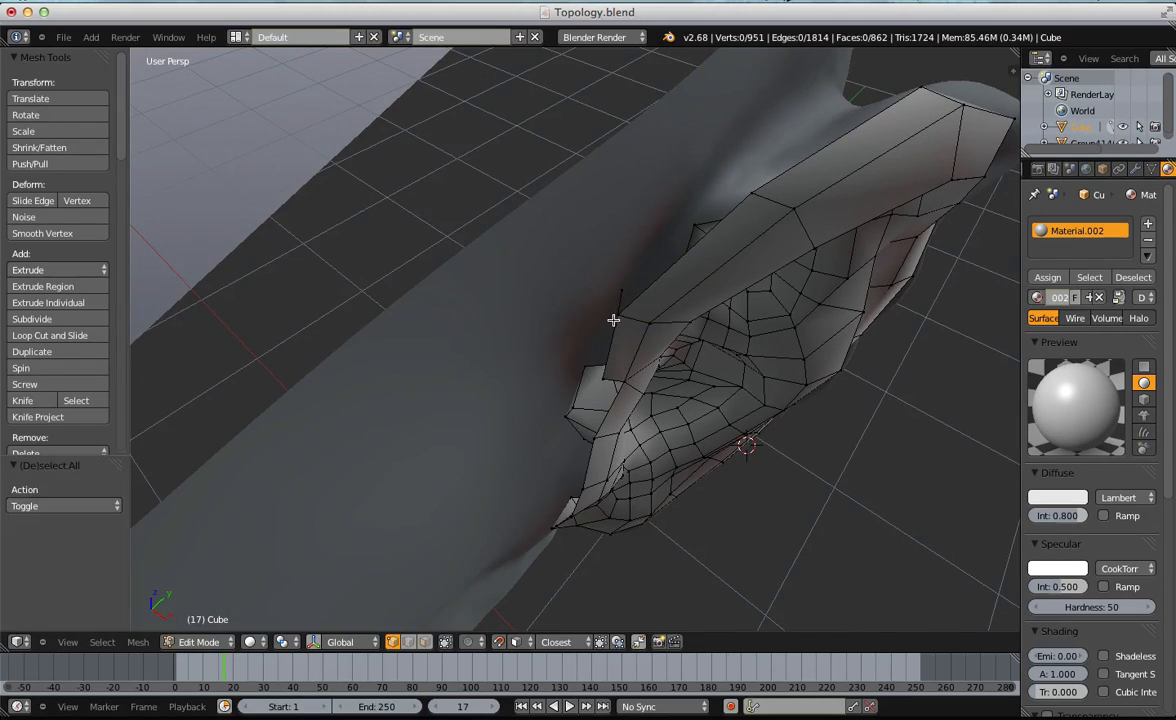
{"action": "key", "text": "ctrl+z"}
Fill quads along the ear's front edge above the tragus and move their outer corners down toward the lobe.
{"action": "scroll", "coordinate": [600, 330], "scroll_direction": "down", "scroll_amount": 4}
{"action": "key", "text": "a"}
{"action": "scroll", "coordinate": [575, 315], "scroll_direction": "up", "scroll_amount": 7}
{"action": "middle_click_drag", "start_coordinate": [601, 404], "coordinate": [578, 288]}
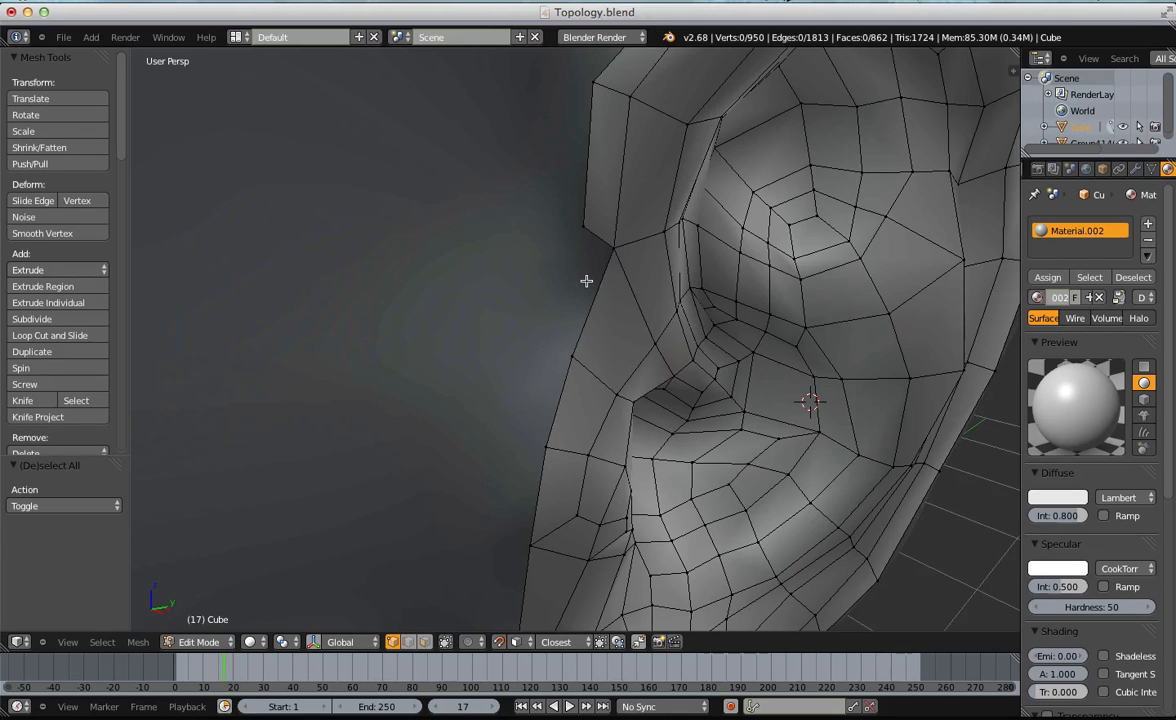
{"action": "scroll", "coordinate": [606, 288], "scroll_direction": "down", "scroll_amount": 4}
{"action": "middle_click_drag", "start_coordinate": [572, 297], "coordinate": [622, 239]}
{"action": "scroll", "coordinate": [622, 239], "scroll_direction": "up", "scroll_amount": 3}
{"action": "key", "text": "ctrl+z"}
{"action": "middle_click_drag", "start_coordinate": [535, 332], "coordinate": [548, 249]}
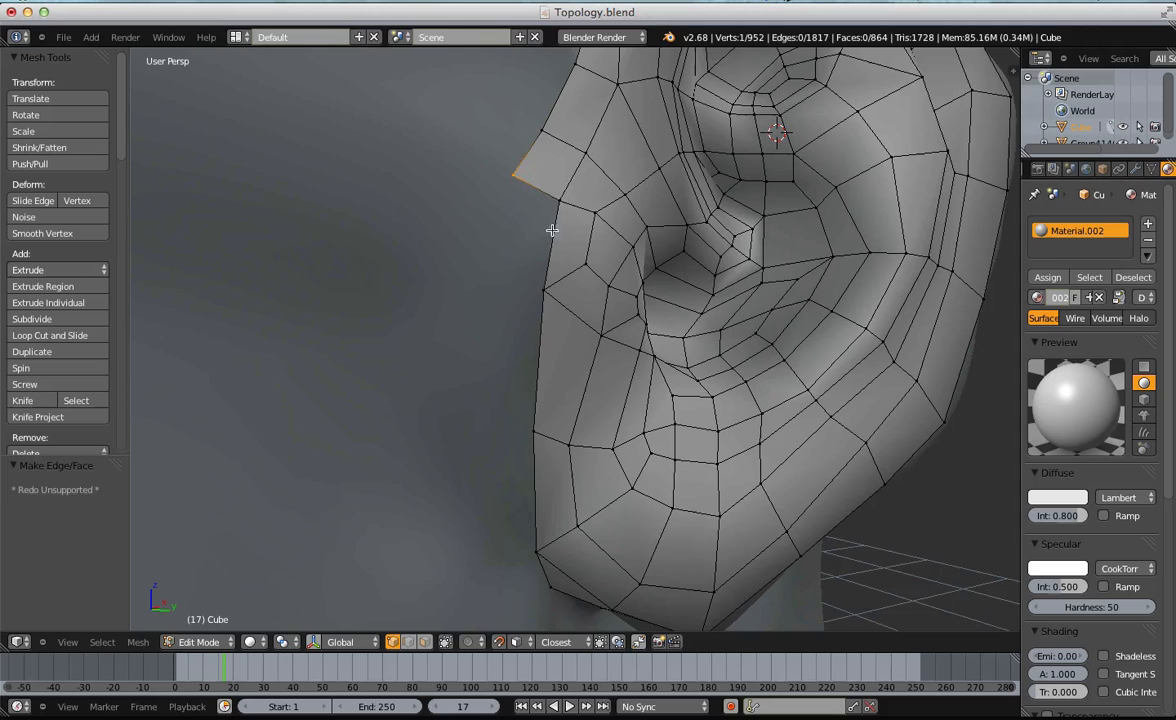
{"action": "key", "text": "g"}
{"action": "left_click", "coordinate": [492, 298]}
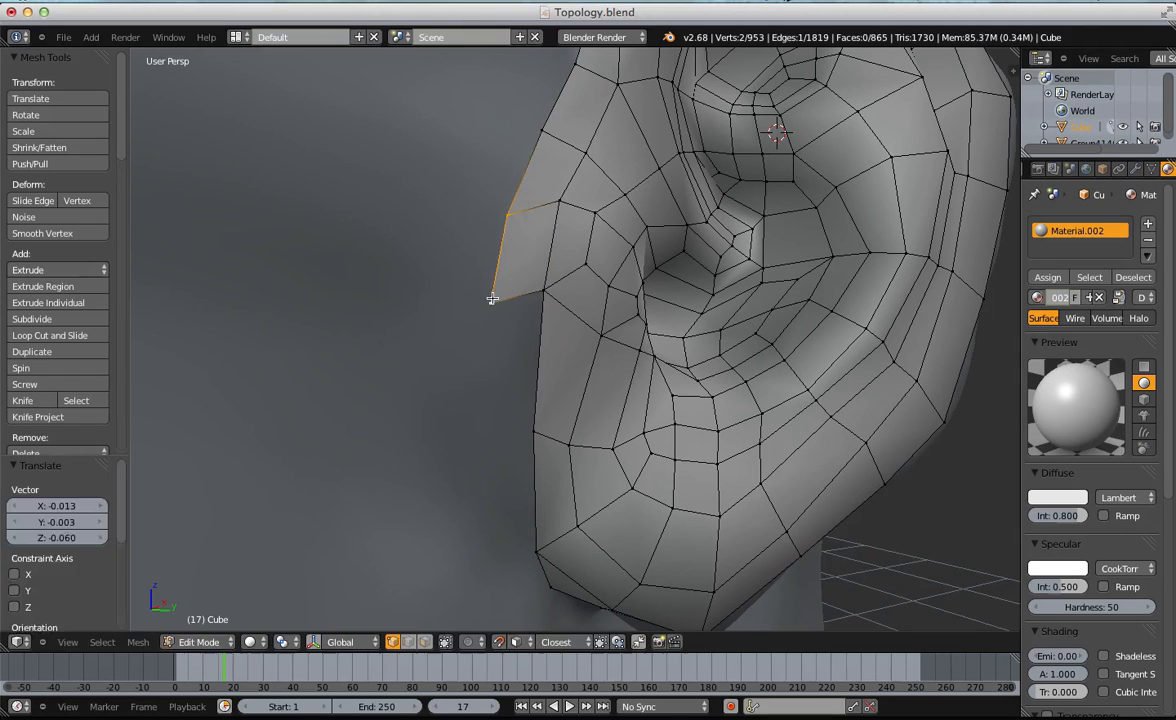
Extend the front edge strip downward with two more quads, adjusting the outer corners.
{"action": "key", "text": "f"}
{"action": "middle_click_drag", "start_coordinate": [543, 276], "coordinate": [522, 307]}
{"action": "key", "text": "g"}
{"action": "left_click", "coordinate": [507, 279]}
{"action": "key", "text": "a"}
{"action": "right_click", "coordinate": [537, 272]}
{"action": "key", "text": "f"}
{"action": "left_click", "coordinate": [484, 356]}
Merge the front strip's lowest corner with the adjacent vertex at the front of the lobe.
{"action": "key", "text": "a"}
{"action": "middle_click_drag", "start_coordinate": [486, 354], "coordinate": [538, 335]}
{"action": "left_click", "coordinate": [486, 324]}
{"action": "right_click", "coordinate": [514, 339], "text": "shift"}
{"action": "key", "text": "w"}
{"action": "left_click", "coordinate": [514, 340]}
{"action": "left_click", "coordinate": [514, 340]}
Select the row of three vertices at the ear's front above the lobe and rotate it about -14°.
{"action": "key", "text": "a"}
{"action": "middle_click_drag", "start_coordinate": [512, 343], "coordinate": [450, 254]}
{"action": "left_click", "coordinate": [456, 322]}
{"action": "key", "text": "a"}
{"action": "left_click", "coordinate": [454, 229]}
{"action": "key", "text": "a"}
{"action": "key", "text": "b"}
{"action": "left_click_drag", "start_coordinate": [527, 297], "coordinate": [527, 297]}
{"action": "key", "text": "r"}
{"action": "left_click", "coordinate": [533, 284]}
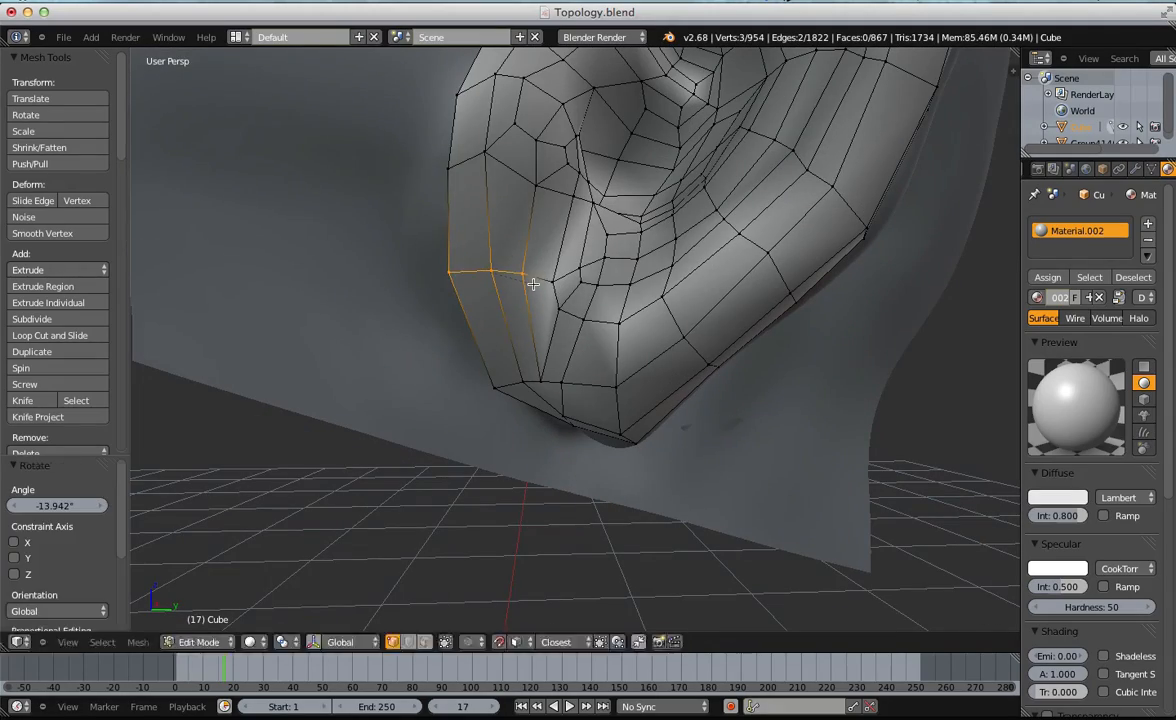
{"action": "left_click", "coordinate": [533, 307]}
Extrude a single vertex from the back rim above the lobe toward the head.
{"action": "scroll", "coordinate": [520, 325], "scroll_direction": "down", "scroll_amount": 4}
{"action": "key", "text": "a"}
{"action": "middle_click_drag", "start_coordinate": [514, 333], "coordinate": [656, 368]}
{"action": "scroll", "coordinate": [656, 368], "scroll_direction": "down", "scroll_amount": 1}
{"action": "key", "text": "Tab"}
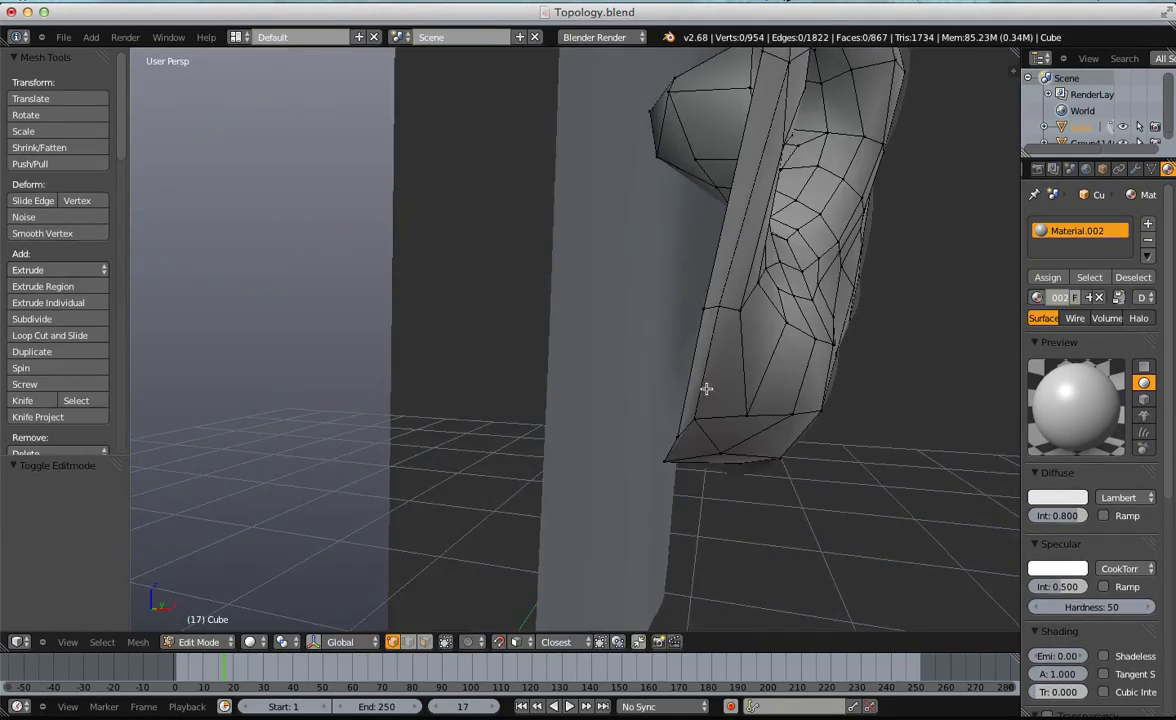
{"action": "right_click", "coordinate": [740, 391]}
{"action": "key", "text": "g"}
{"action": "left_click", "coordinate": [740, 389]}
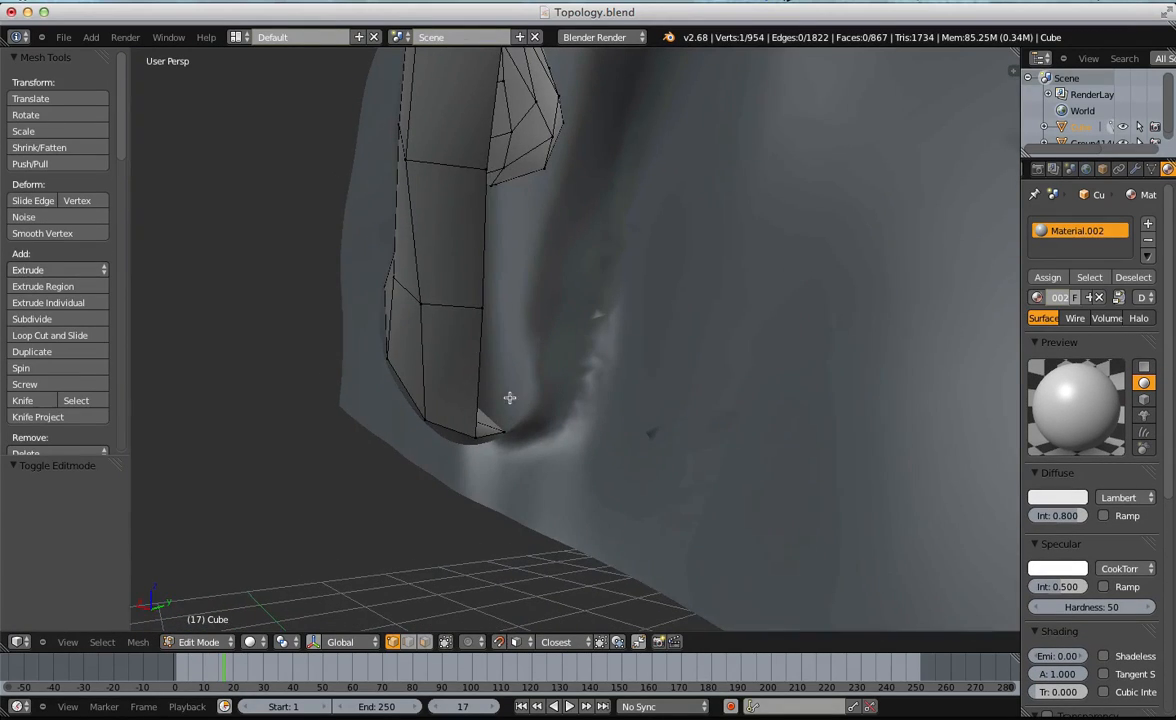
{"action": "middle_click_drag", "start_coordinate": [480, 315], "coordinate": [465, 362]}
{"action": "key", "text": "e"}
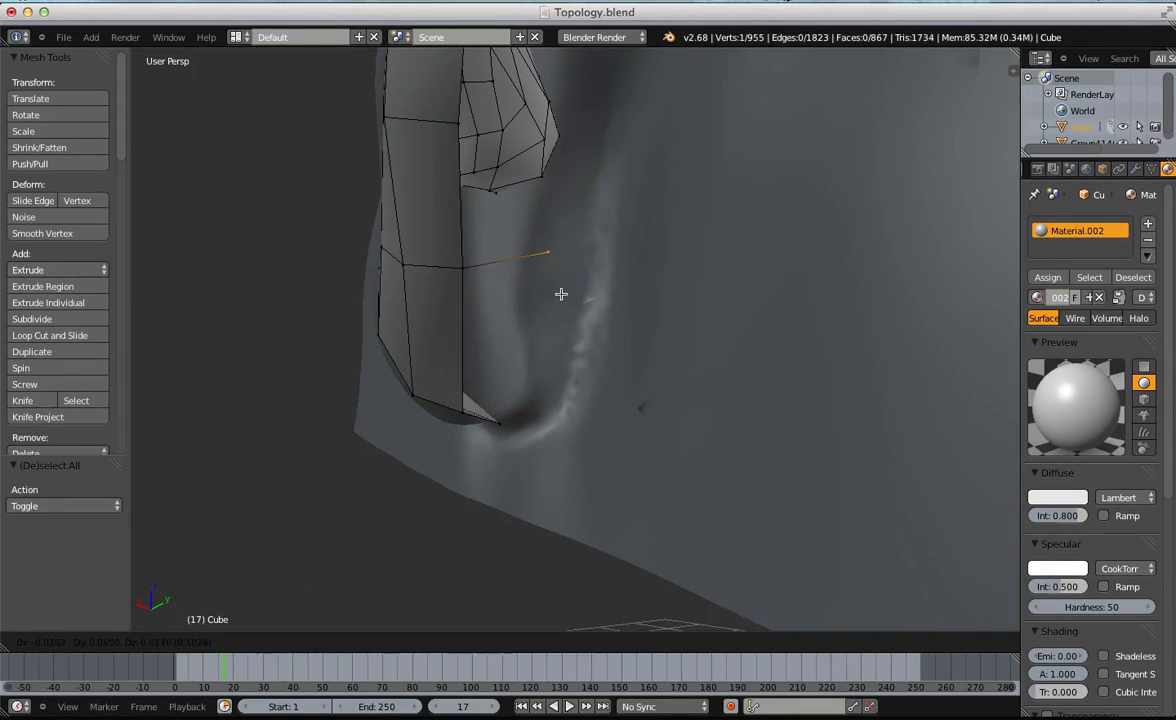
{"action": "left_click", "coordinate": [535, 301]}
{"action": "middle_click_drag", "start_coordinate": [535, 301], "coordinate": [480, 367]}
{"action": "left_click", "coordinate": [507, 391]}
Delete the two outer vertices at the bottom of the earlobe.
{"action": "key", "text": "a"}
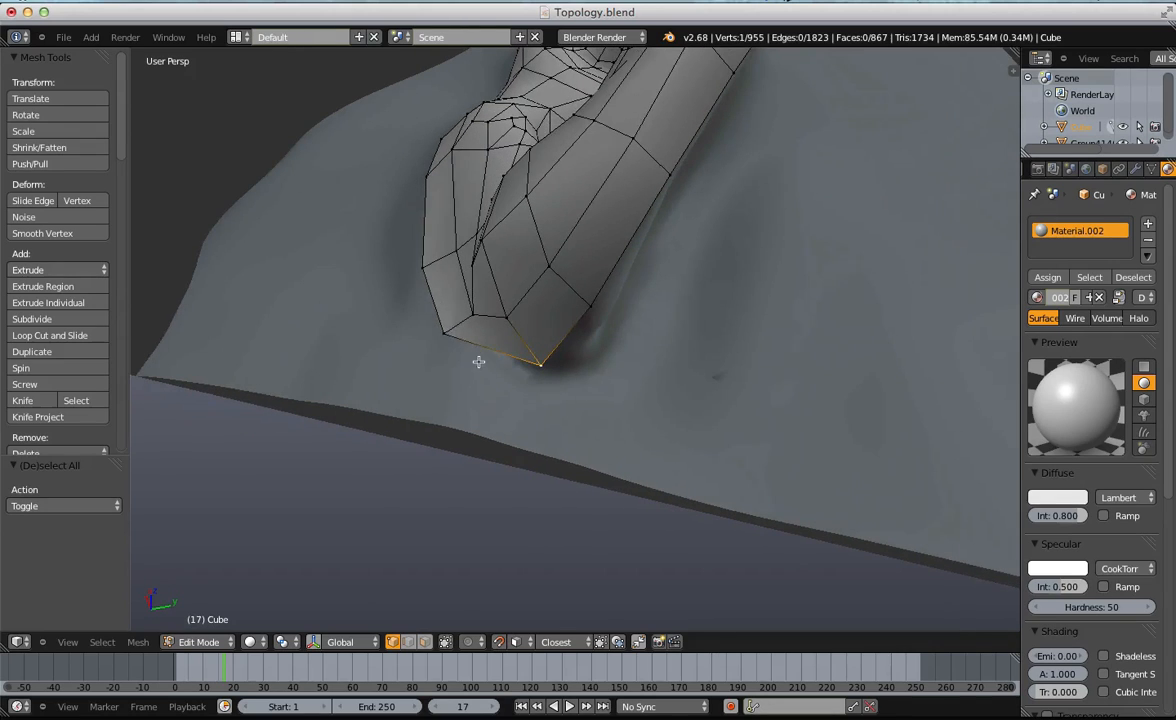
{"action": "key", "text": "x"}
{"action": "left_click", "coordinate": [500, 310]}
{"action": "middle_click_drag", "start_coordinate": [500, 310], "coordinate": [555, 270]}
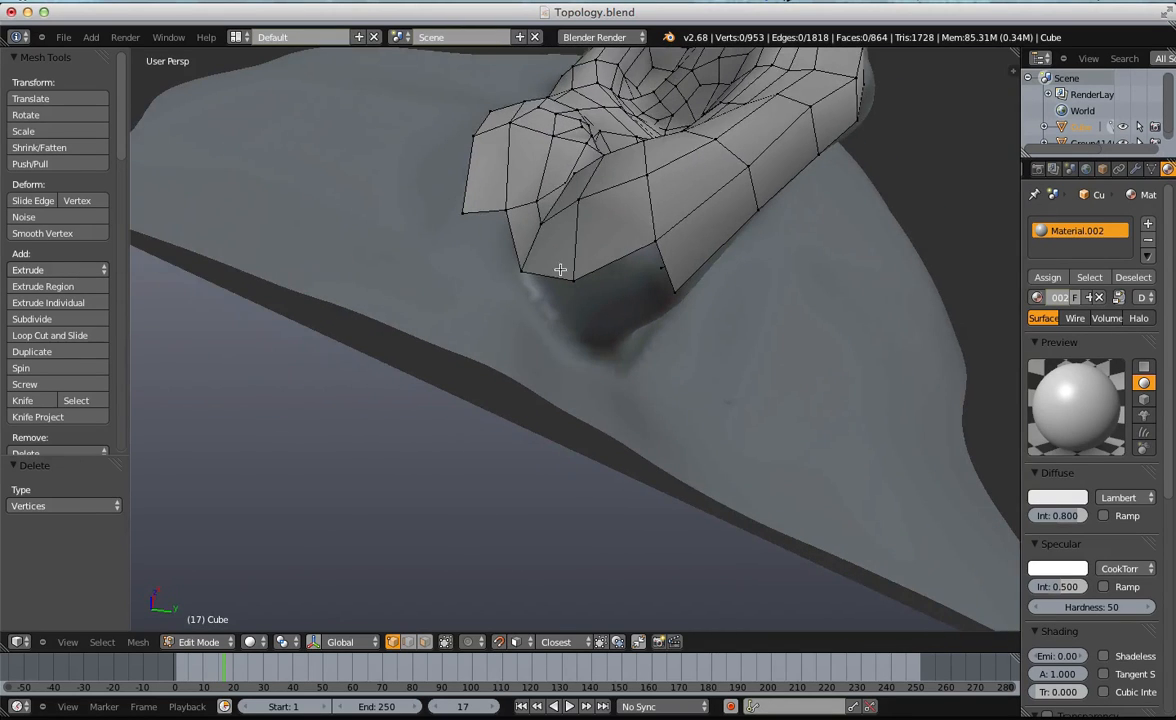
Shift the lobe's lower edge, extrude it toward the head, then rotate and reposition the new edge.
{"action": "key", "text": "g"}
{"action": "left_click", "coordinate": [598, 272]}
{"action": "key", "text": "e"}
{"action": "left_click", "coordinate": [633, 336]}
{"action": "key", "text": "r"}
{"action": "left_click", "coordinate": [635, 318]}
{"action": "key", "text": "g"}
{"action": "left_click", "coordinate": [646, 326]}
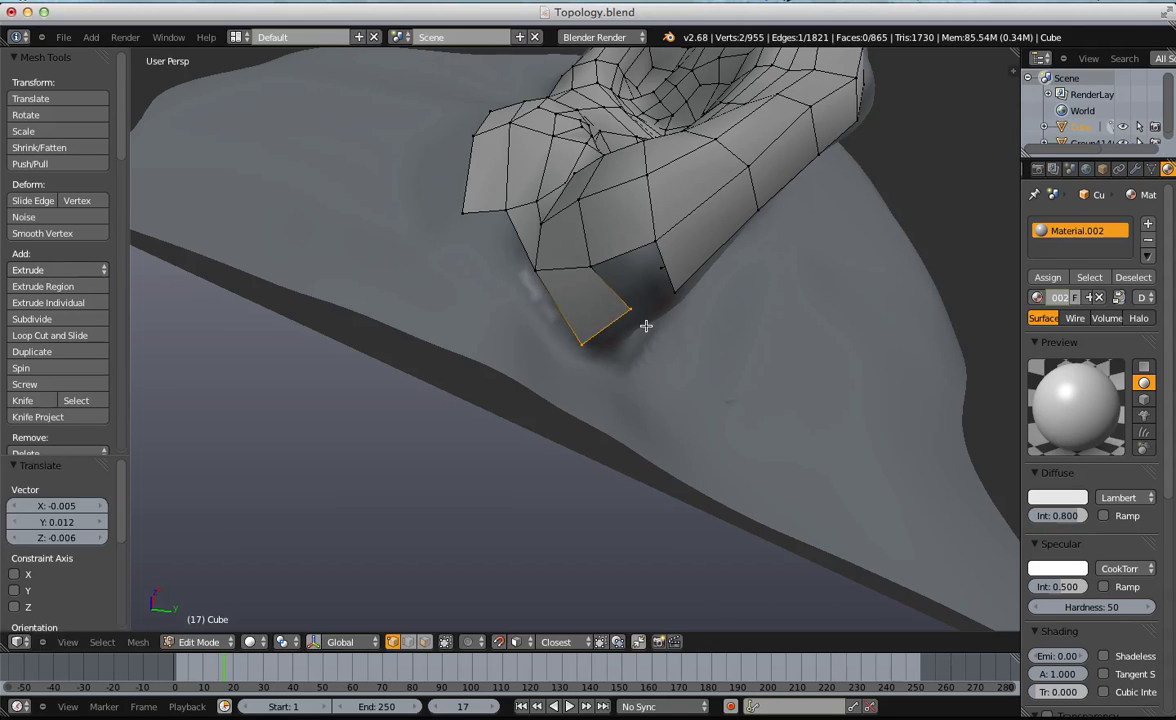
Fill the gap between the extruded face and the lobe's back rim with a quad.
{"action": "key", "text": "f"}
{"action": "key", "text": "a"}
{"action": "middle_click_drag", "start_coordinate": [679, 284], "coordinate": [588, 339]}
Extrude the lobe's lower front edge forward onto the cheek, then rotate and scale the new edge.
{"action": "right_click", "coordinate": [609, 394], "text": "shift"}
{"action": "key", "text": "e"}
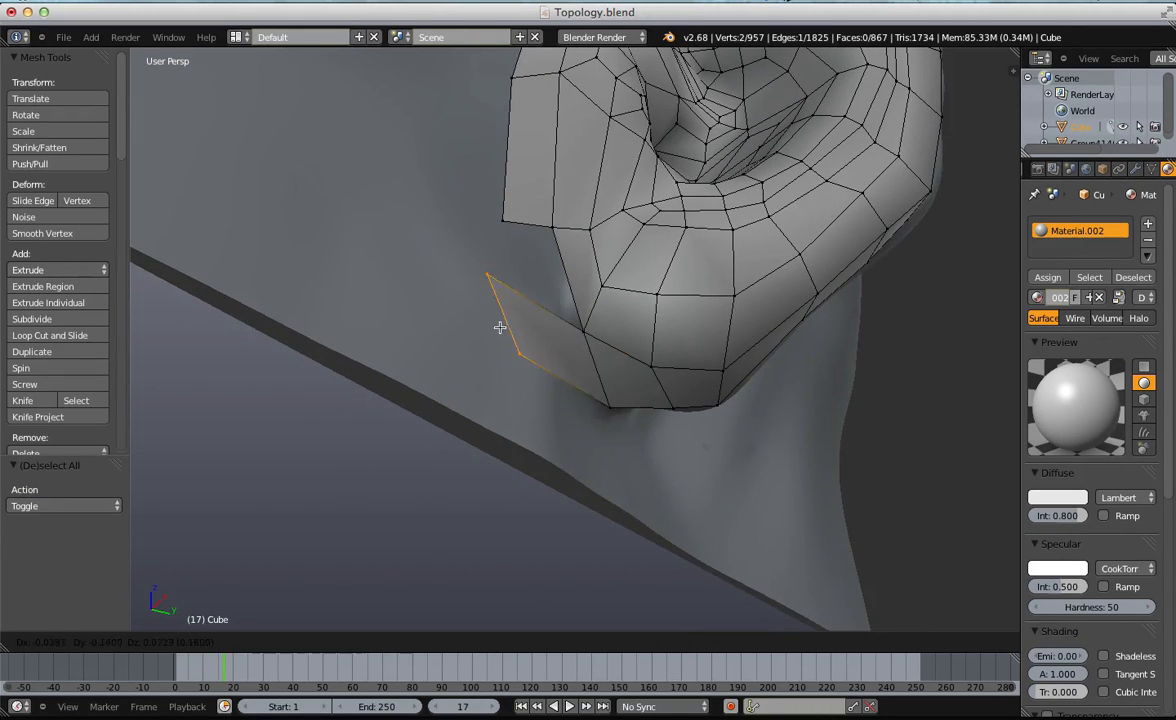
{"action": "left_click", "coordinate": [530, 378]}
{"action": "key", "text": "r"}
{"action": "left_click", "coordinate": [638, 407]}
{"action": "key", "text": "s"}
{"action": "left_click", "coordinate": [612, 404]}
{"action": "key", "text": "a"}
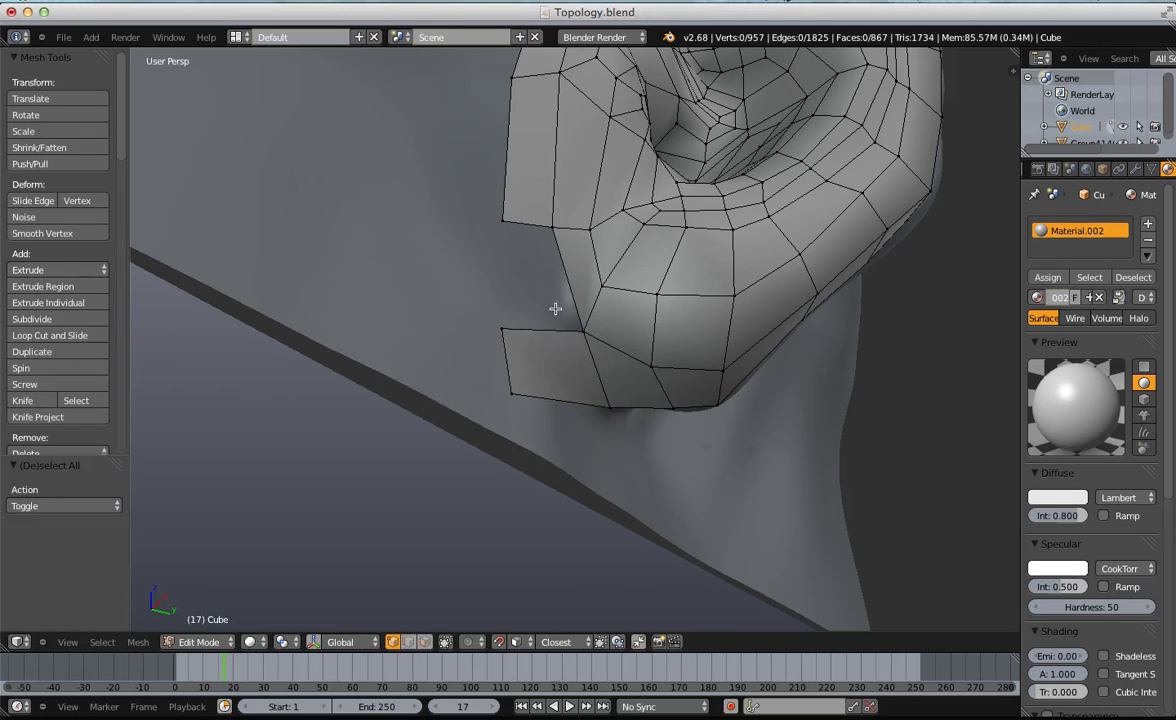
Bridge the gap between the front strip and the new lobe face with a quad, and check it outside edit mode.
{"action": "right_click", "coordinate": [569, 292], "text": "alt"}
{"action": "key", "text": "f"}
{"action": "scroll", "coordinate": [600, 330], "scroll_direction": "down", "scroll_amount": 5}
{"action": "key", "text": "Tab"}
{"action": "middle_click_drag", "start_coordinate": [630, 368], "coordinate": [542, 338]}
{"action": "key", "text": "Tab"}
{"action": "scroll", "coordinate": [542, 338], "scroll_direction": "up", "scroll_amount": 6}
{"action": "key", "text": "a"}
{"action": "middle_click_drag", "start_coordinate": [635, 352], "coordinate": [510, 376]}
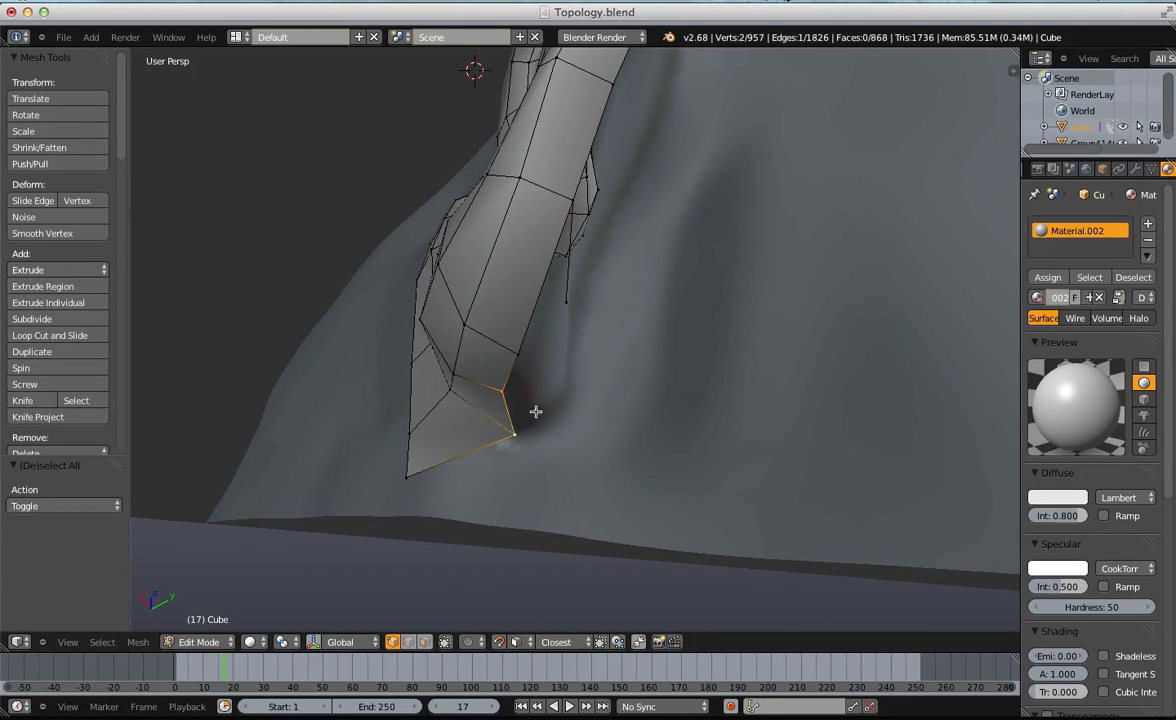
Extrude the lobe's back edge toward the head, fill the adjoining quad, and position its free corner vertex.
{"action": "key", "text": "e"}
{"action": "left_click", "coordinate": [589, 363]}
{"action": "middle_click_drag", "start_coordinate": [583, 367], "coordinate": [525, 381]}
{"action": "key", "text": "a"}
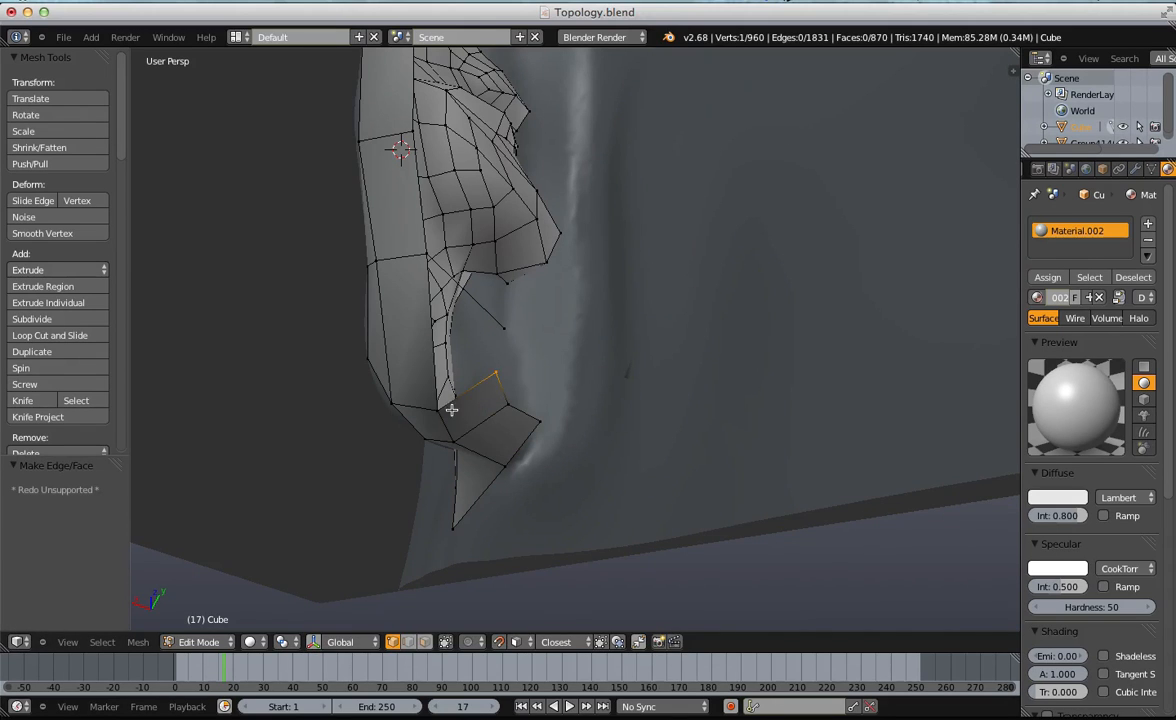
{"action": "left_click", "coordinate": [486, 362]}
{"action": "middle_click_drag", "start_coordinate": [488, 360], "coordinate": [488, 367]}
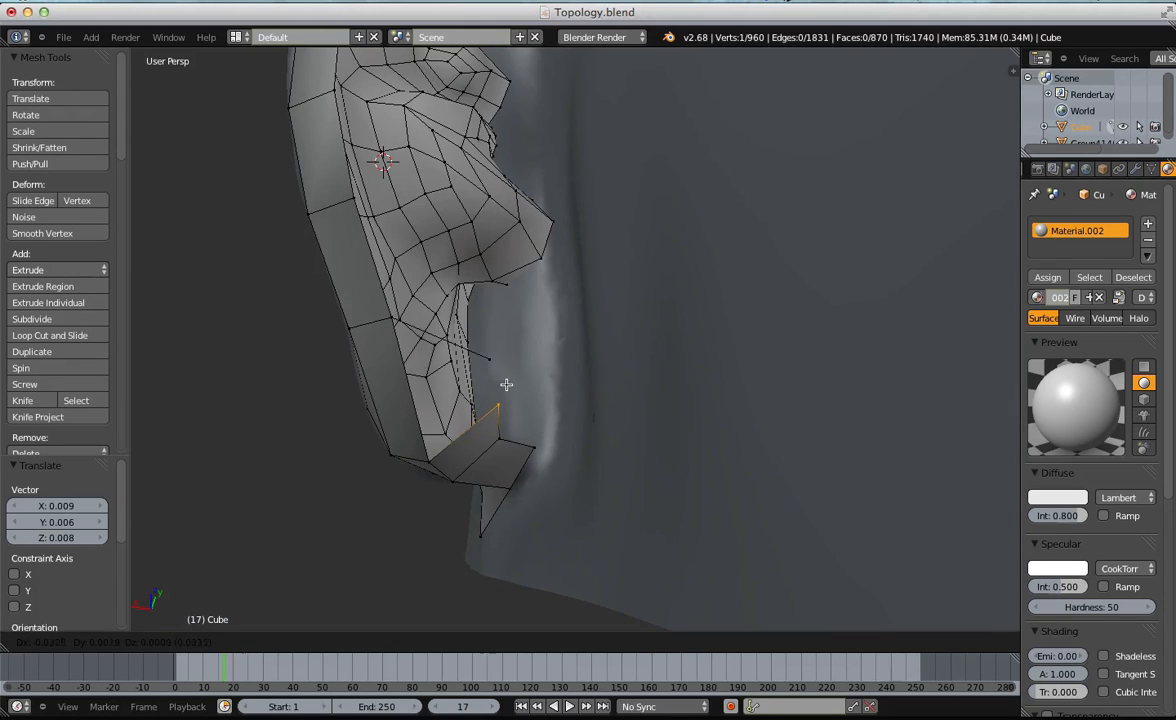
Slide the middle vertex of the new lobe strip along its edge to even out the quads.
{"action": "key", "text": "a"}
{"action": "key", "text": "shift+v"}
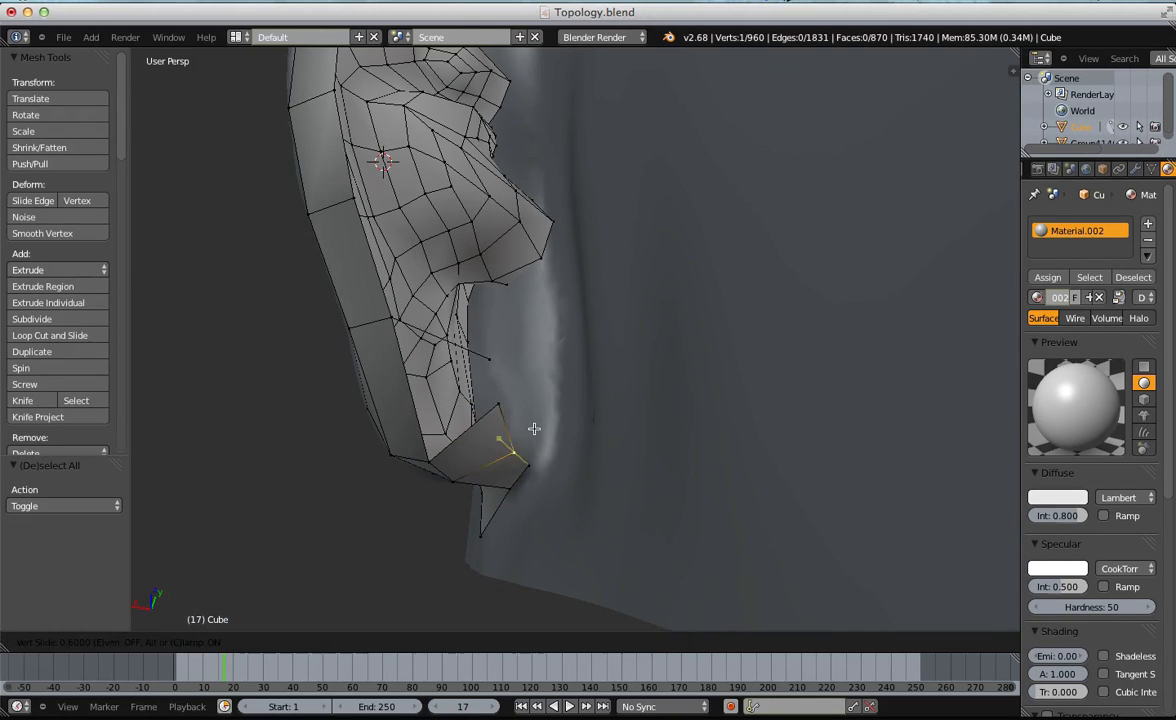
{"action": "left_click", "coordinate": [528, 418]}
{"action": "left_click", "coordinate": [537, 407]}
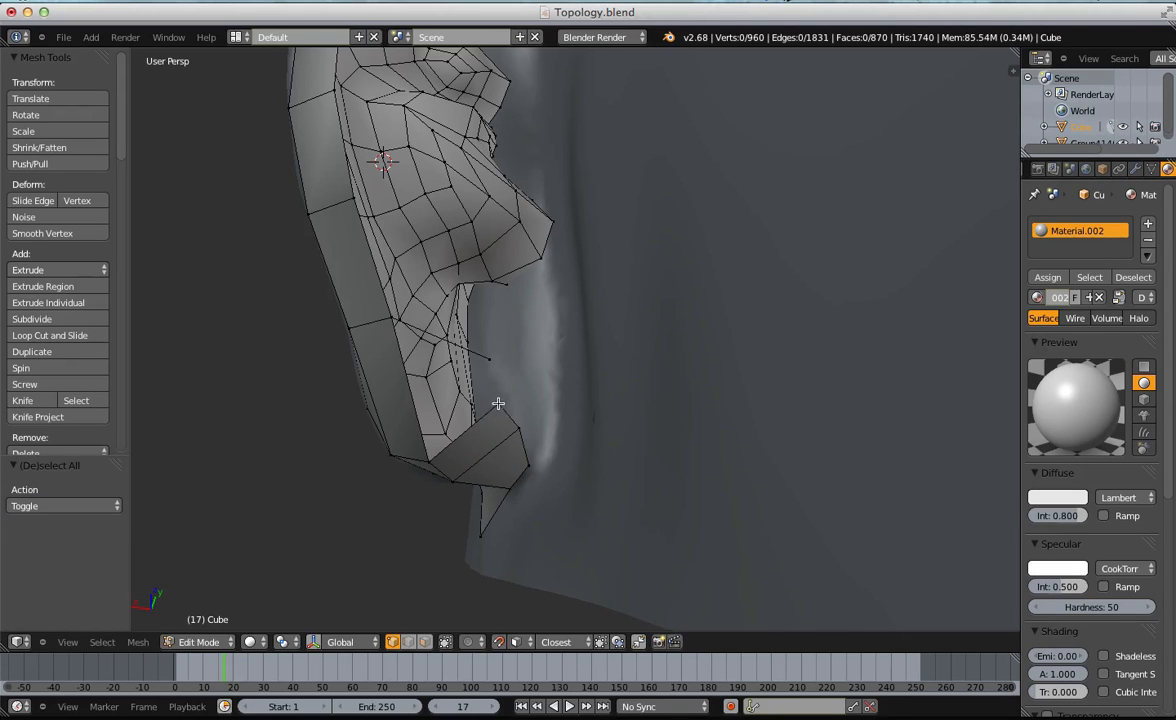
{"action": "left_click", "coordinate": [516, 392]}
{"action": "key", "text": "a"}
Reposition the outer vertices of the lobe's back strip so they follow the sculpted surface.
{"action": "middle_click_drag", "start_coordinate": [509, 391], "coordinate": [550, 382]}
{"action": "key", "text": "g"}
{"action": "left_click", "coordinate": [520, 385]}
{"action": "left_click", "coordinate": [558, 377]}
{"action": "key", "text": "a"}
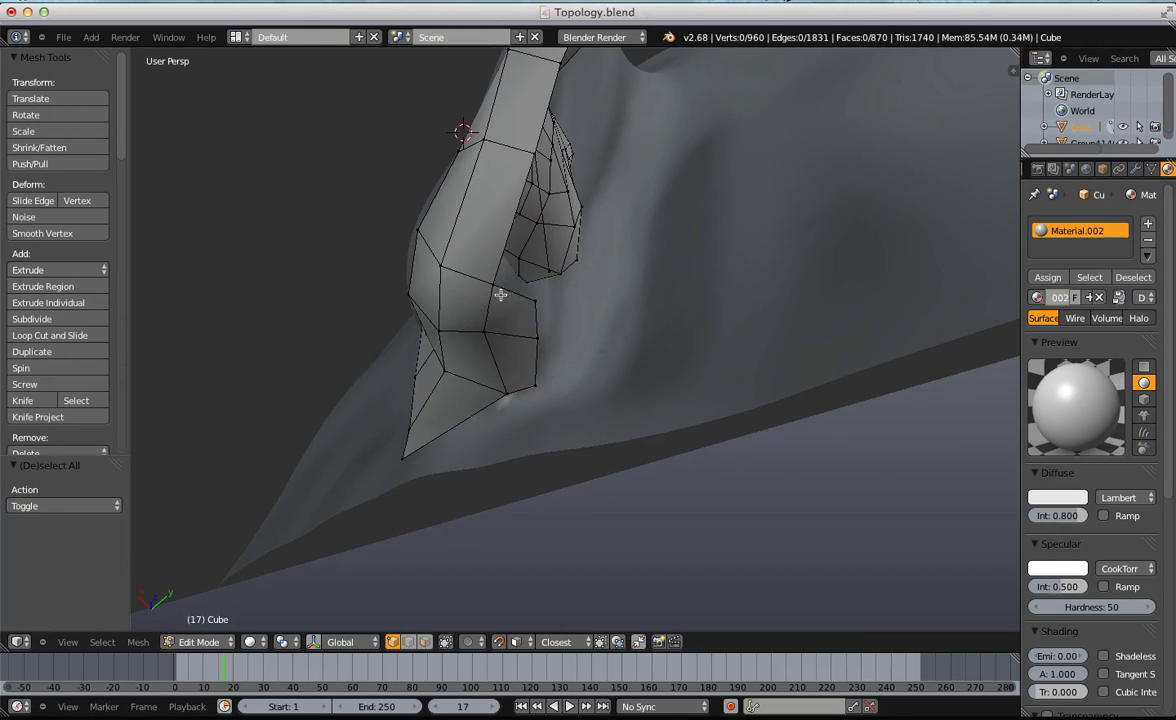
Fill quads from the lobe strip up along the back of the ear rim and place the new corner vertex.
{"action": "key", "text": "x"}
{"action": "left_click", "coordinate": [495, 268]}
{"action": "middle_click_drag", "start_coordinate": [617, 178], "coordinate": [583, 450]}
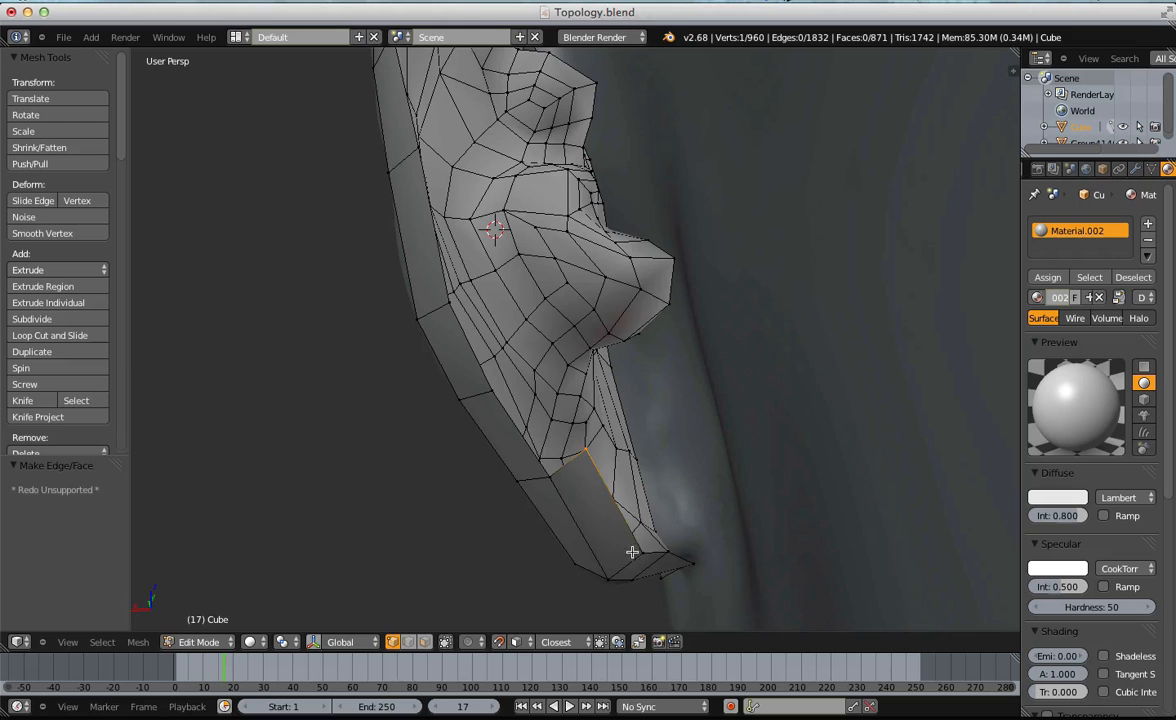
{"action": "key", "text": "a"}
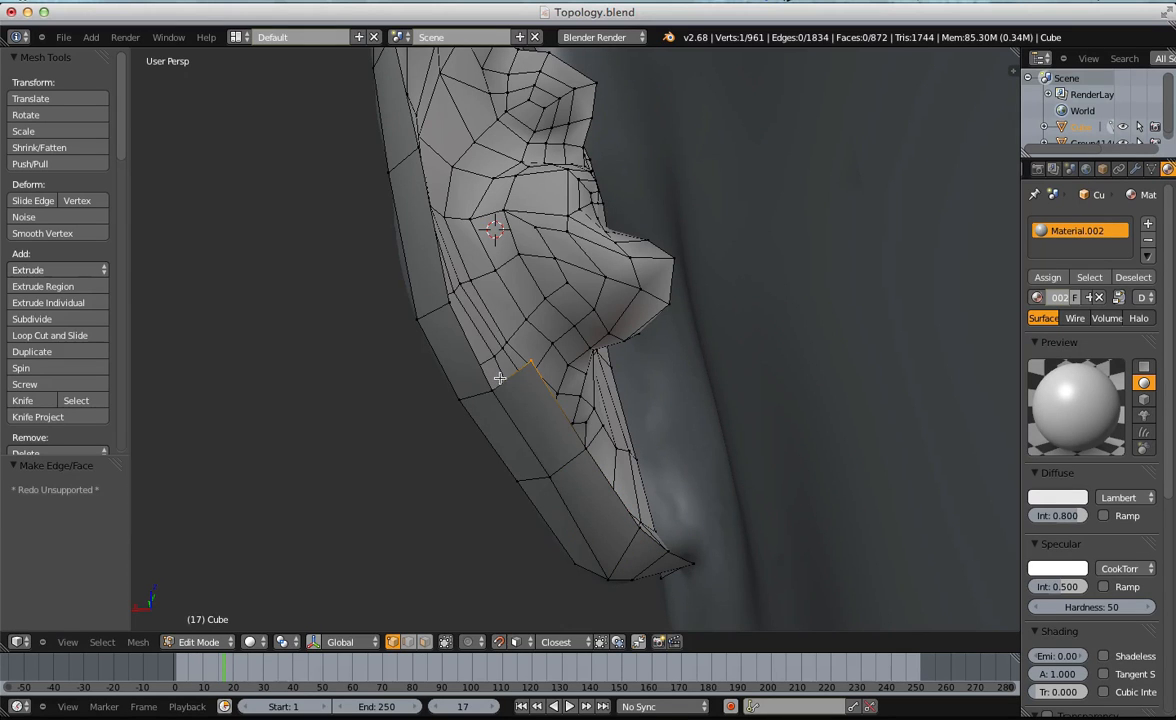
{"action": "middle_click_drag", "start_coordinate": [470, 300], "coordinate": [612, 374]}
{"action": "key", "text": "g"}
{"action": "left_click", "coordinate": [617, 415]}
{"action": "key", "text": "a"}
Shift the inner-edge vertices of the lower back strip to widen it and space its quads evenly.
{"action": "right_click", "coordinate": [612, 374]}
{"action": "middle_click_drag", "start_coordinate": [687, 407], "coordinate": [681, 400]}
{"action": "key", "text": "g"}
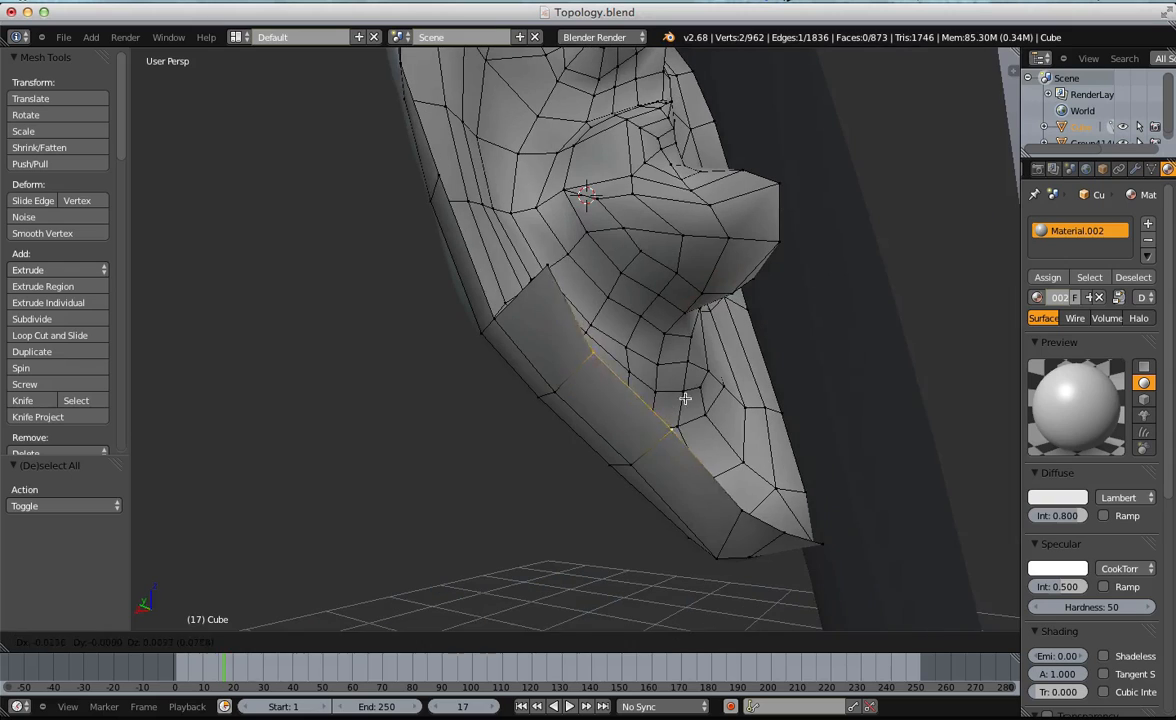
{"action": "left_click", "coordinate": [685, 405]}
{"action": "key", "text": "a"}
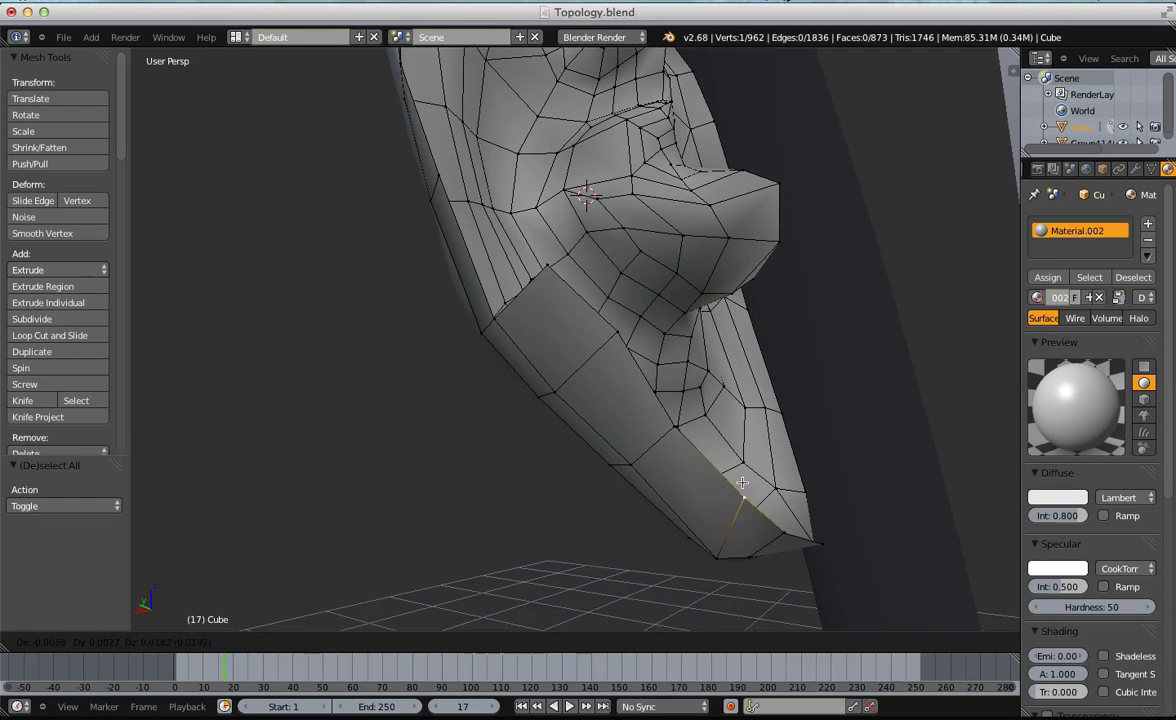
{"action": "key", "text": "g"}
{"action": "left_click", "coordinate": [572, 264]}
{"action": "key", "text": "a"}
{"action": "middle_click_drag", "start_coordinate": [572, 264], "coordinate": [585, 301]}
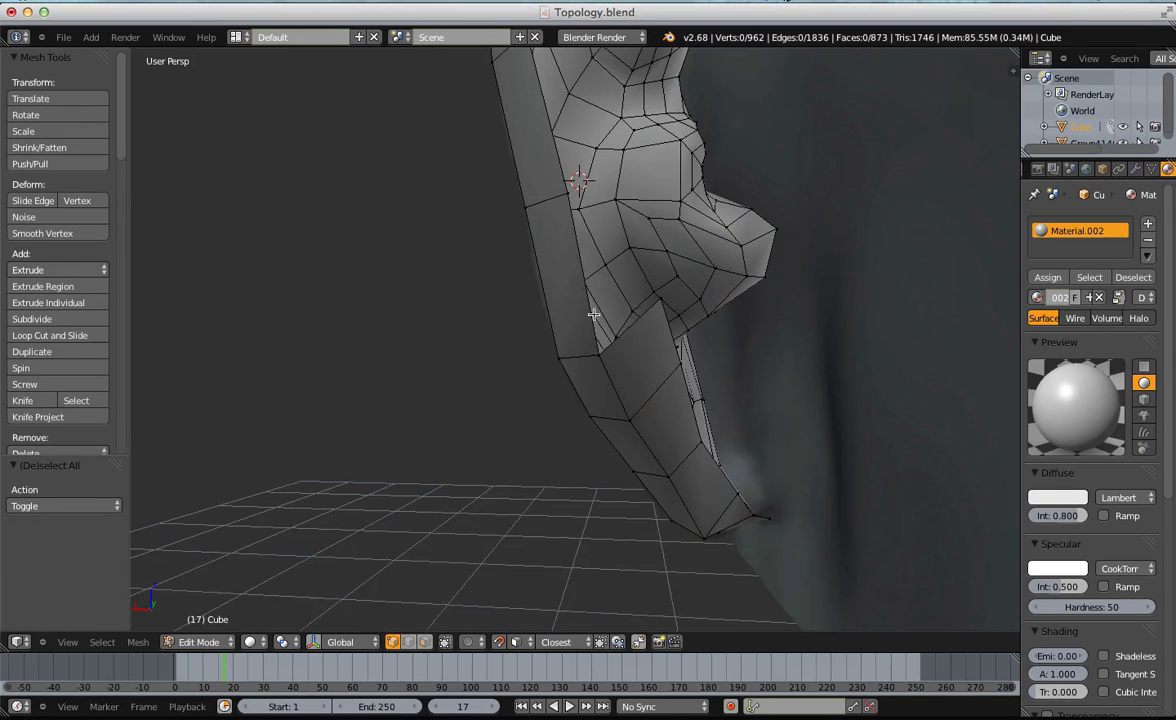
Fill three more quads up the back of the ear rim and move their free vertices into place.
{"action": "key", "text": "f"}
{"action": "key", "text": "g"}
{"action": "left_click", "coordinate": [674, 196]}
{"action": "middle_click_drag", "start_coordinate": [674, 196], "coordinate": [617, 178]}
{"action": "middle_click_drag", "start_coordinate": [617, 178], "coordinate": [436, 415], "text": "shift"}
{"action": "key", "text": "f"}
{"action": "right_click", "coordinate": [467, 409]}
{"action": "key", "text": "f"}
{"action": "right_click", "coordinate": [550, 329]}
{"action": "key", "text": "g"}
{"action": "left_click", "coordinate": [578, 377]}
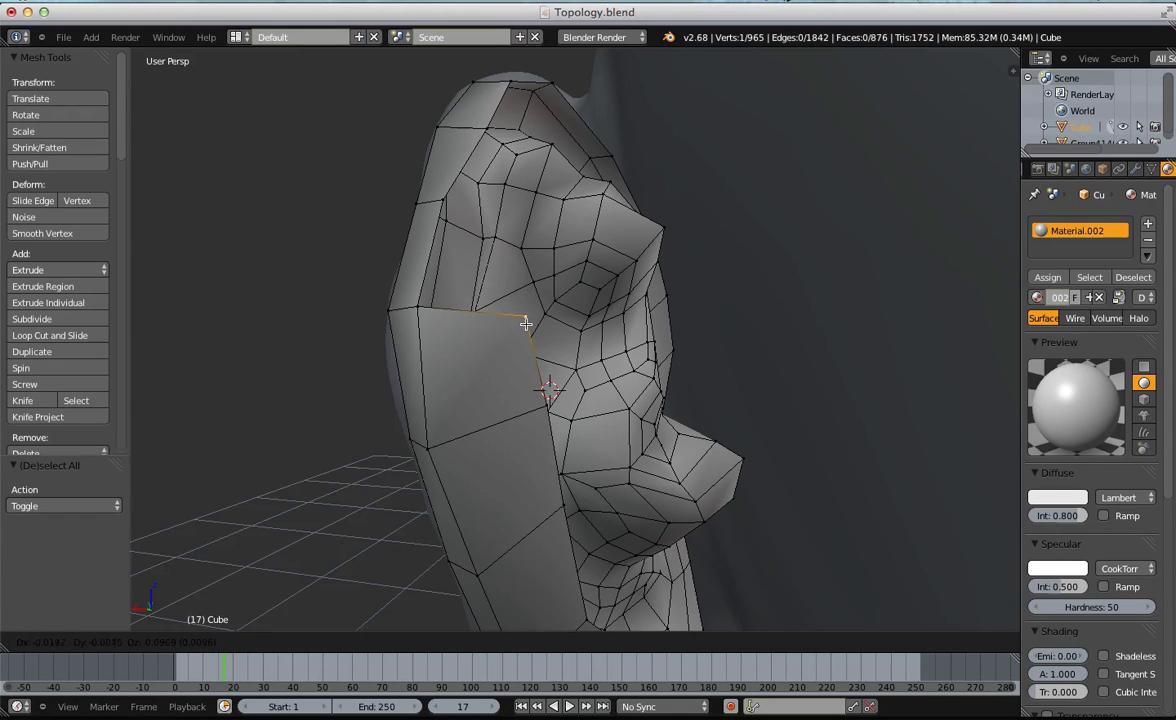
Continue the back strip with quads toward the top of the ear, positioning each new corner vertex.
{"action": "right_click", "coordinate": [427, 307]}
{"action": "key", "text": "f"}
{"action": "key", "text": "g"}
{"action": "left_click", "coordinate": [549, 260]}
{"action": "middle_click_drag", "start_coordinate": [549, 260], "coordinate": [534, 327]}
{"action": "key", "text": "f"}
{"action": "key", "text": "g"}
{"action": "left_click", "coordinate": [614, 339]}
{"action": "key", "text": "a"}
Carry the back strip over the top of the ear with another quad and adjust its vertices to the surface.
{"action": "middle_click_drag", "start_coordinate": [621, 200], "coordinate": [583, 267]}
{"action": "key", "text": "g"}
{"action": "left_click", "coordinate": [595, 408]}
{"action": "key", "text": "a"}
{"action": "key", "text": "f"}
{"action": "key", "text": "g"}
{"action": "left_click", "coordinate": [625, 276]}
{"action": "key", "text": "a"}
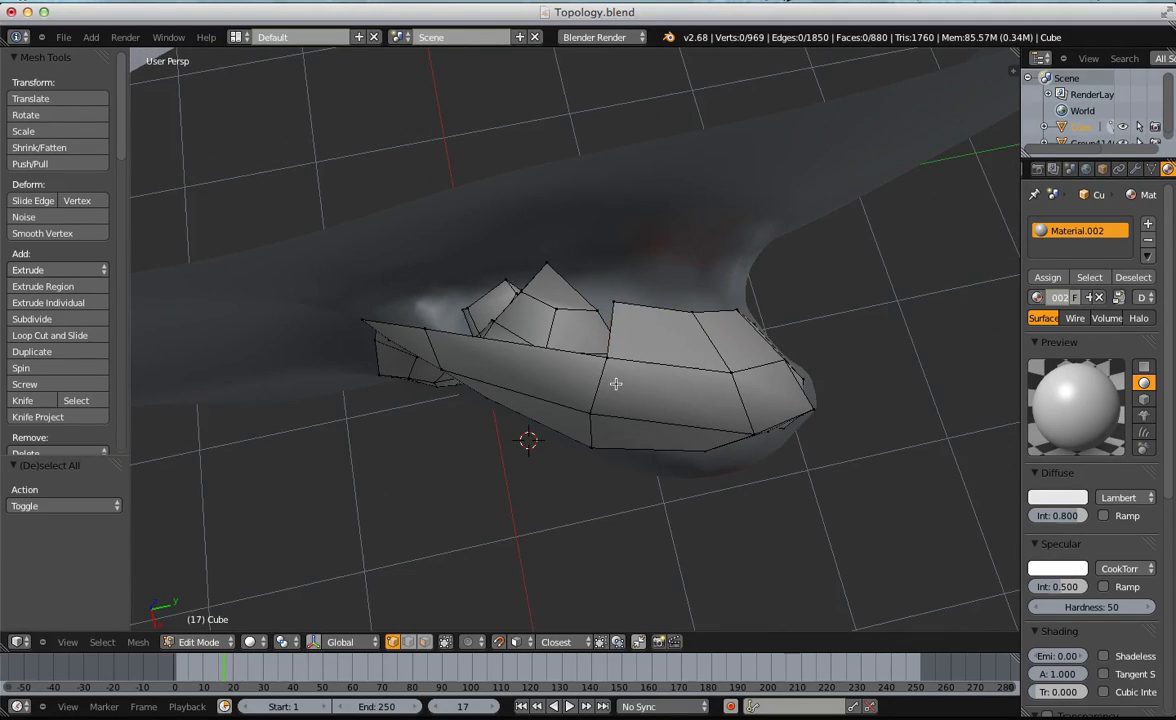
Fill a quad along the upper front rim of the ear and place its free vertex against the head.
{"action": "key", "text": "f"}
{"action": "middle_click_drag", "start_coordinate": [454, 344], "coordinate": [421, 265]}
{"action": "key", "text": "g"}
{"action": "left_click", "coordinate": [400, 251]}
{"action": "key", "text": "g"}
{"action": "key", "text": "a"}
{"action": "middle_click_drag", "start_coordinate": [371, 271], "coordinate": [434, 421]}
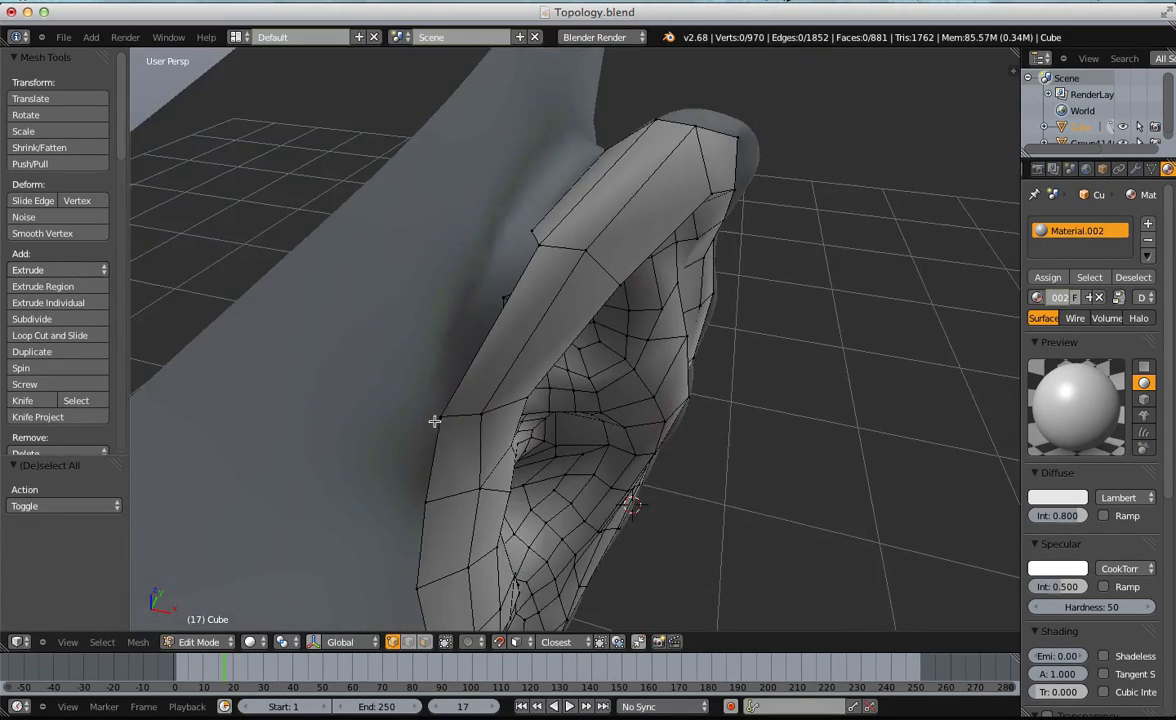
Add the next quad down the ear's front rim and adjust its corner vertex.
{"action": "left_click", "coordinate": [441, 356]}
{"action": "key", "text": "a"}
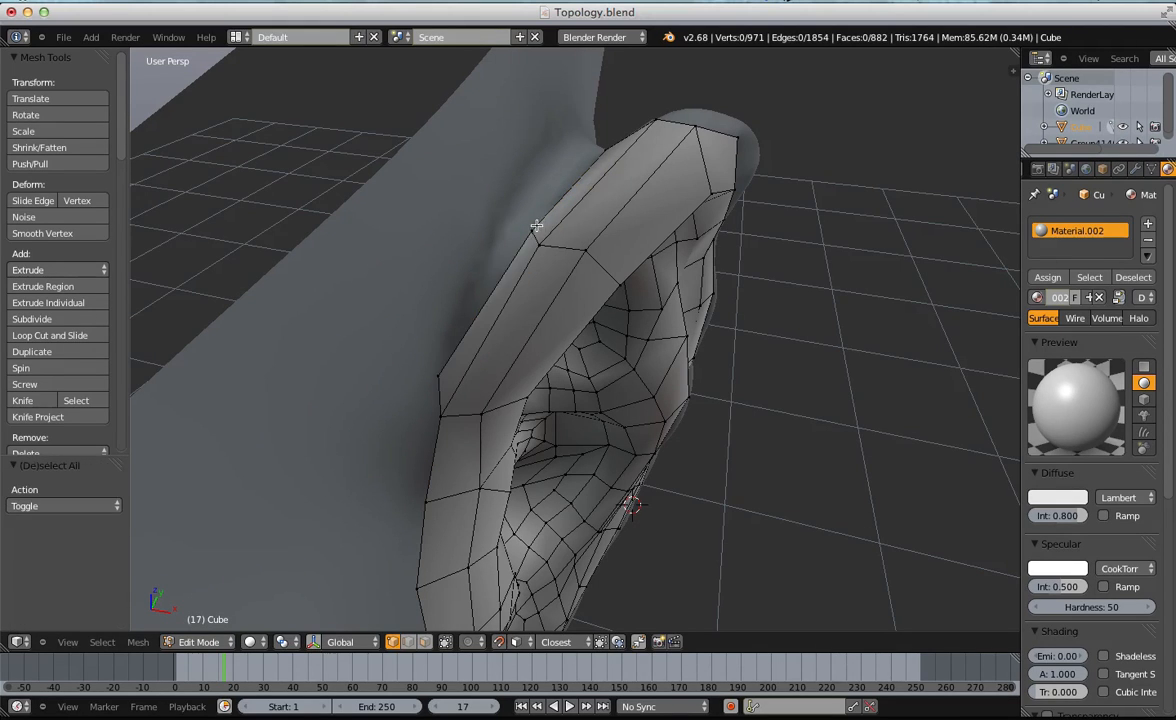
{"action": "left_click", "coordinate": [456, 342]}
{"action": "key", "text": "a"}
Check the ear mesh outside edit mode, then clear the view clipping to show the whole head.
{"action": "middle_click_drag", "start_coordinate": [459, 341], "coordinate": [632, 306]}
{"action": "key", "text": "Tab"}
{"action": "key", "text": "Tab"}
{"action": "key", "text": "alt+b"}
{"action": "scroll", "coordinate": [646, 299], "scroll_direction": "down", "scroll_amount": 1}
{"action": "scroll", "coordinate": [593, 340], "scroll_direction": "up", "scroll_amount": 5}
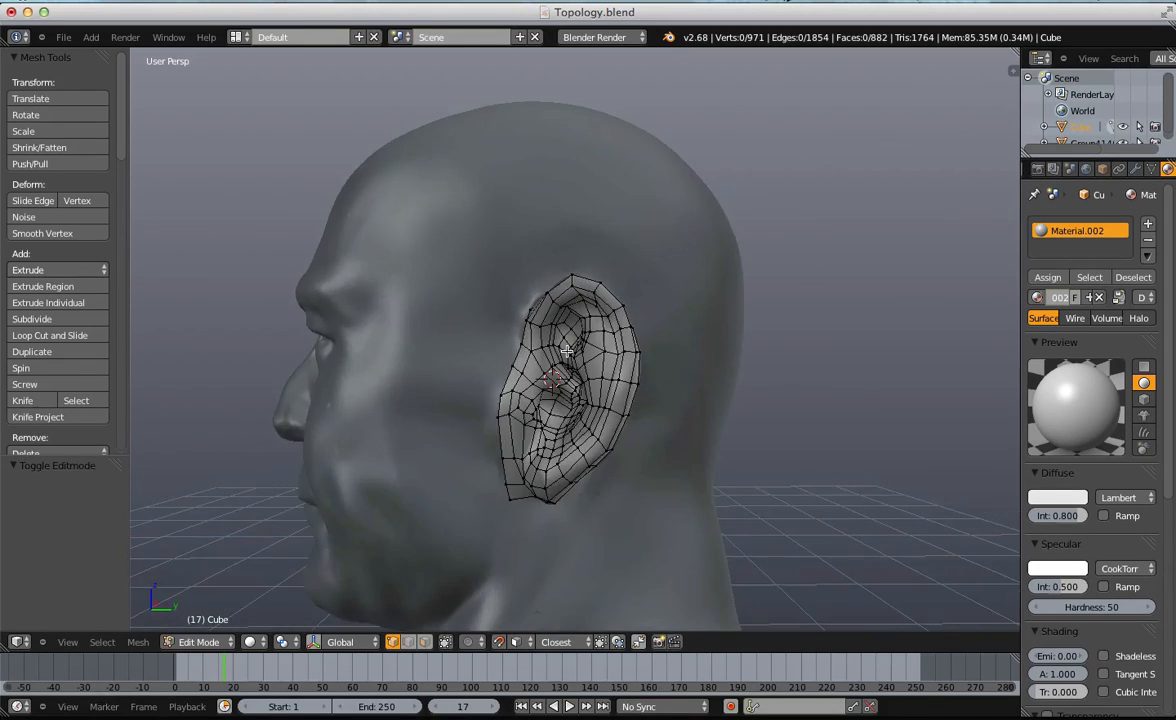
Reveal the hidden head mesh around the ear and clear the selection.
{"action": "key", "text": "alt+h"}
{"action": "middle_click_drag", "start_coordinate": [515, 357], "coordinate": [449, 352]}
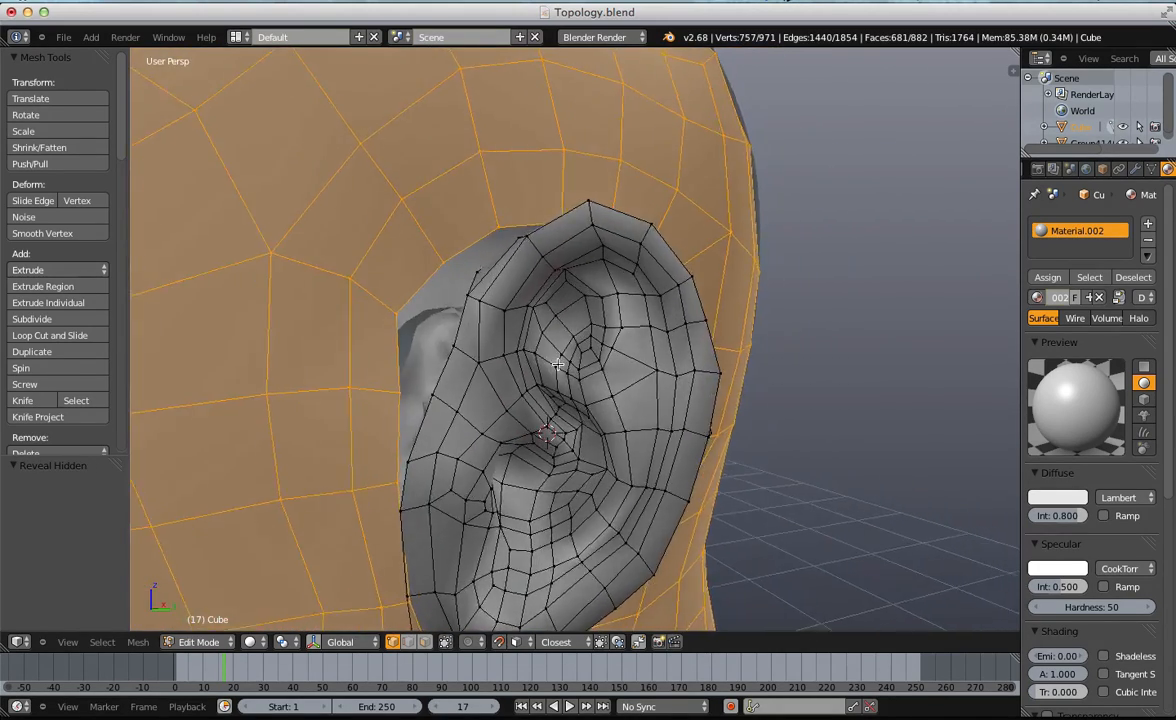
{"action": "scroll", "coordinate": [449, 352], "scroll_direction": "up", "scroll_amount": 2}
{"action": "key", "text": "a"}
{"action": "key", "text": "Tab"}
{"action": "key", "text": "Tab"}
Fill a face bridging the head opening and the ear's upper front rim.
{"action": "middle_click_drag", "start_coordinate": [357, 313], "coordinate": [581, 282]}
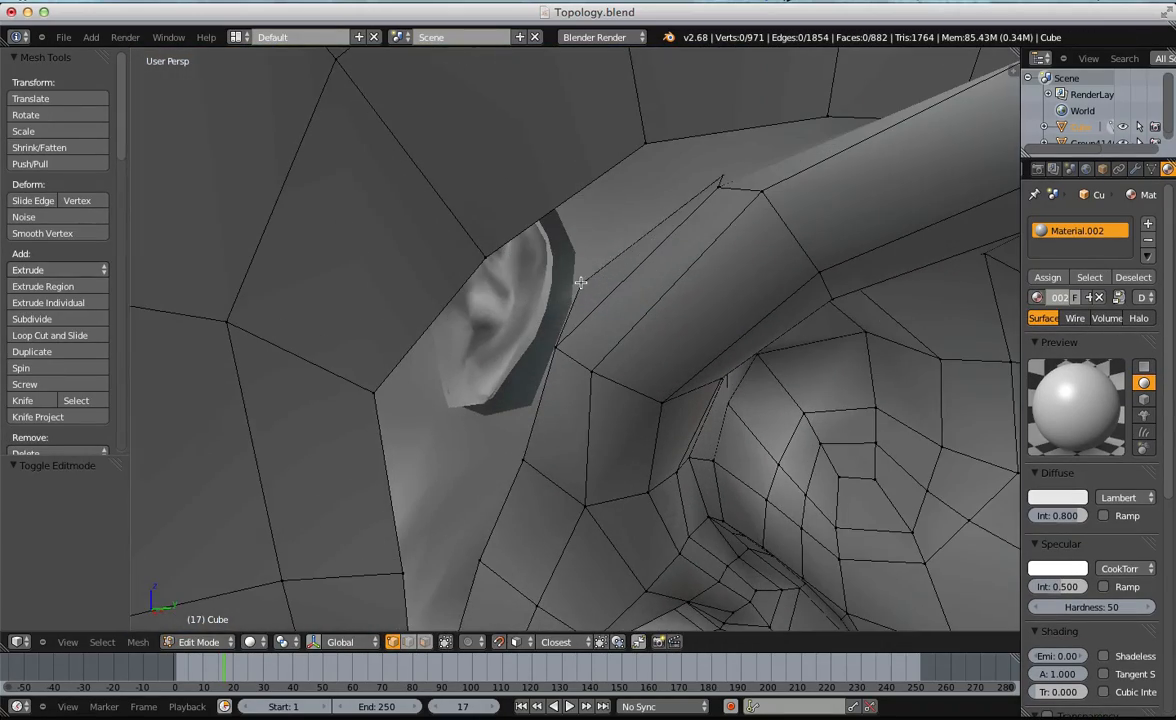
{"action": "left_click", "coordinate": [533, 305]}
{"action": "middle_click_drag", "start_coordinate": [660, 130], "coordinate": [733, 213]}
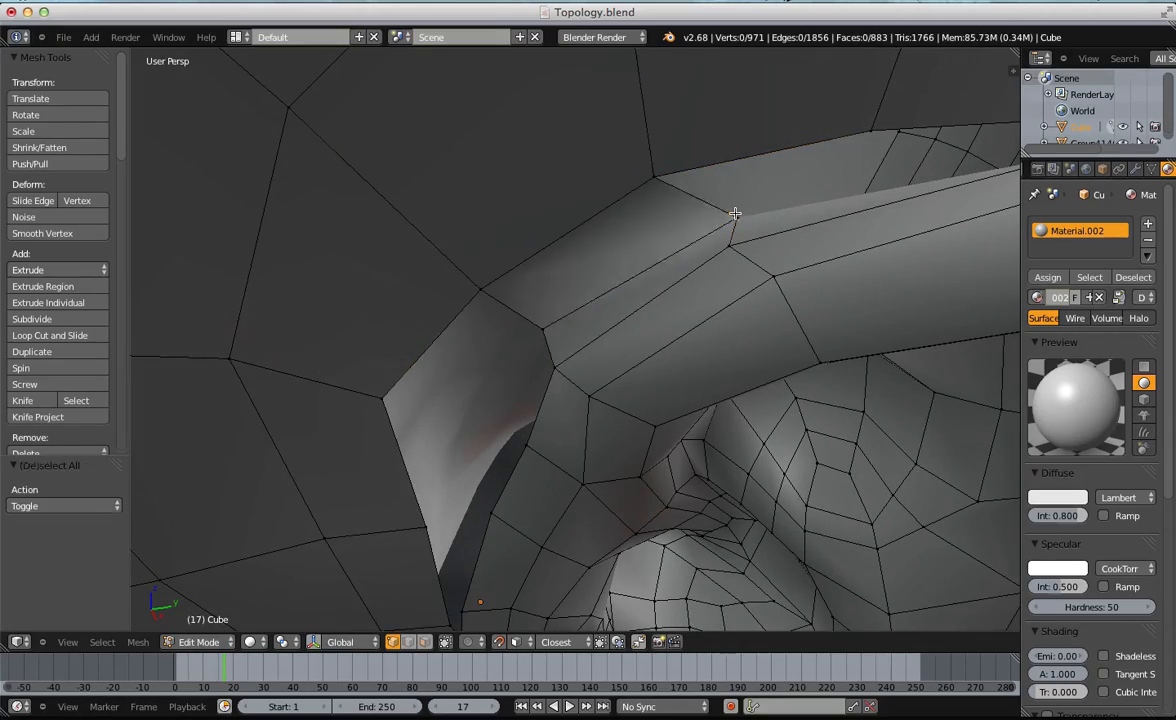
Reposition the vertices of the head opening along the upper edge of the ear.
{"action": "middle_click_drag", "start_coordinate": [717, 219], "coordinate": [741, 343]}
{"action": "middle_click_drag", "start_coordinate": [731, 266], "coordinate": [758, 219]}
{"action": "middle_click_drag", "start_coordinate": [799, 165], "coordinate": [832, 180]}
{"action": "key", "text": "g"}
{"action": "left_click", "coordinate": [856, 328]}
{"action": "middle_click_drag", "start_coordinate": [856, 328], "coordinate": [868, 385]}
{"action": "key", "text": "g"}
{"action": "left_click", "coordinate": [797, 377]}
Move the vertices on the back edge of the head opening to follow the ear's rear contour.
{"action": "key", "text": "a"}
{"action": "right_click", "coordinate": [797, 279]}
{"action": "key", "text": "g"}
{"action": "left_click", "coordinate": [736, 279]}
{"action": "middle_click_drag", "start_coordinate": [736, 279], "coordinate": [815, 264]}
{"action": "key", "text": "g"}
{"action": "left_click", "coordinate": [849, 364]}
{"action": "key", "text": "g"}
{"action": "left_click", "coordinate": [761, 284]}
Adjust the lower back vertices of the head opening behind the earlobe.
{"action": "key", "text": "a"}
{"action": "right_click", "coordinate": [802, 313]}
{"action": "key", "text": "g"}
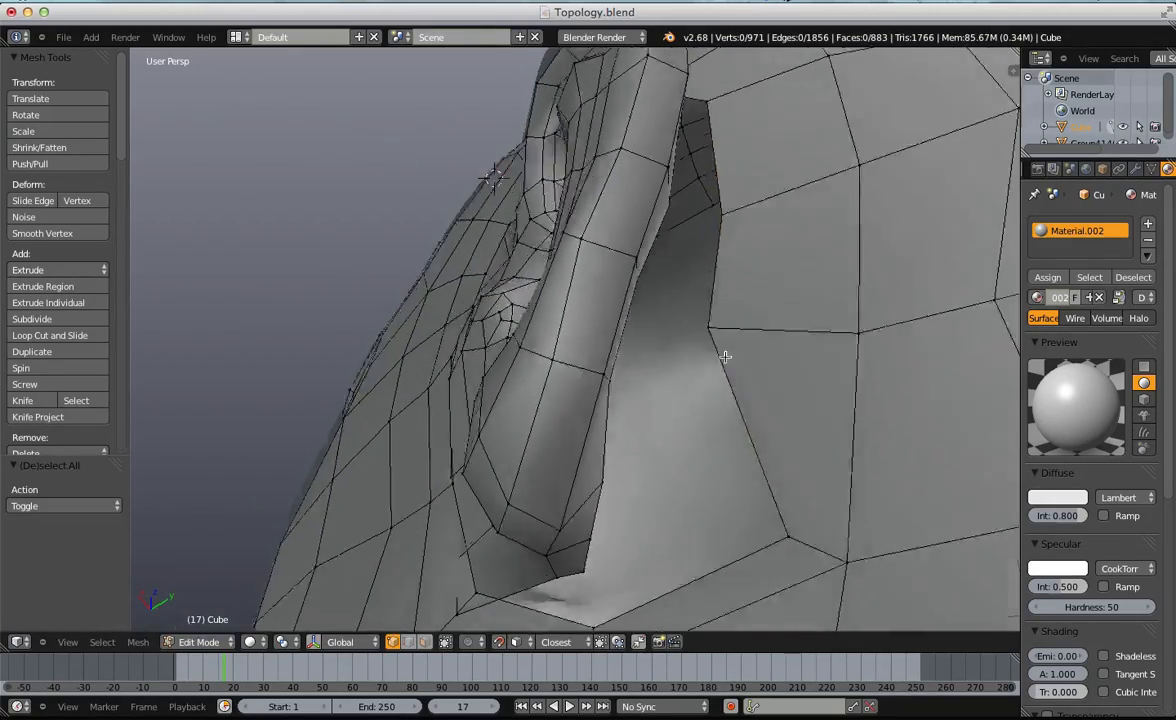
{"action": "middle_click_drag", "start_coordinate": [715, 345], "coordinate": [768, 587]}
{"action": "key", "text": "g"}
{"action": "left_click", "coordinate": [689, 547]}
{"action": "key", "text": "a"}
Shift two head vertices above and behind the ear to even out the surrounding edge flow.
{"action": "scroll", "coordinate": [690, 517], "scroll_direction": "down", "scroll_amount": 5}
{"action": "middle_click_drag", "start_coordinate": [690, 517], "coordinate": [753, 528]}
{"action": "scroll", "coordinate": [571, 424], "scroll_direction": "up", "scroll_amount": 4}
{"action": "scroll", "coordinate": [571, 424], "scroll_direction": "down", "scroll_amount": 5}
{"action": "middle_click_drag", "start_coordinate": [709, 381], "coordinate": [690, 181]}
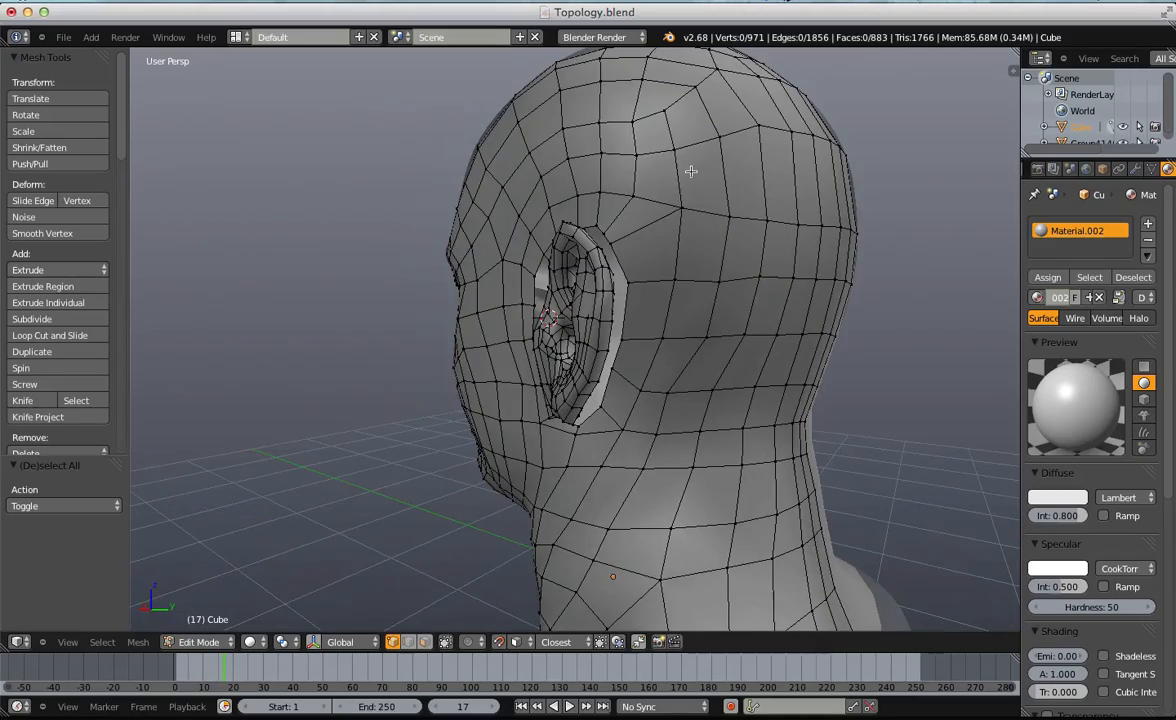
{"action": "right_click", "coordinate": [680, 220]}
{"action": "key", "text": "g"}
{"action": "left_click", "coordinate": [669, 231]}
{"action": "key", "text": "a"}
{"action": "middle_click_drag", "start_coordinate": [669, 231], "coordinate": [638, 273]}
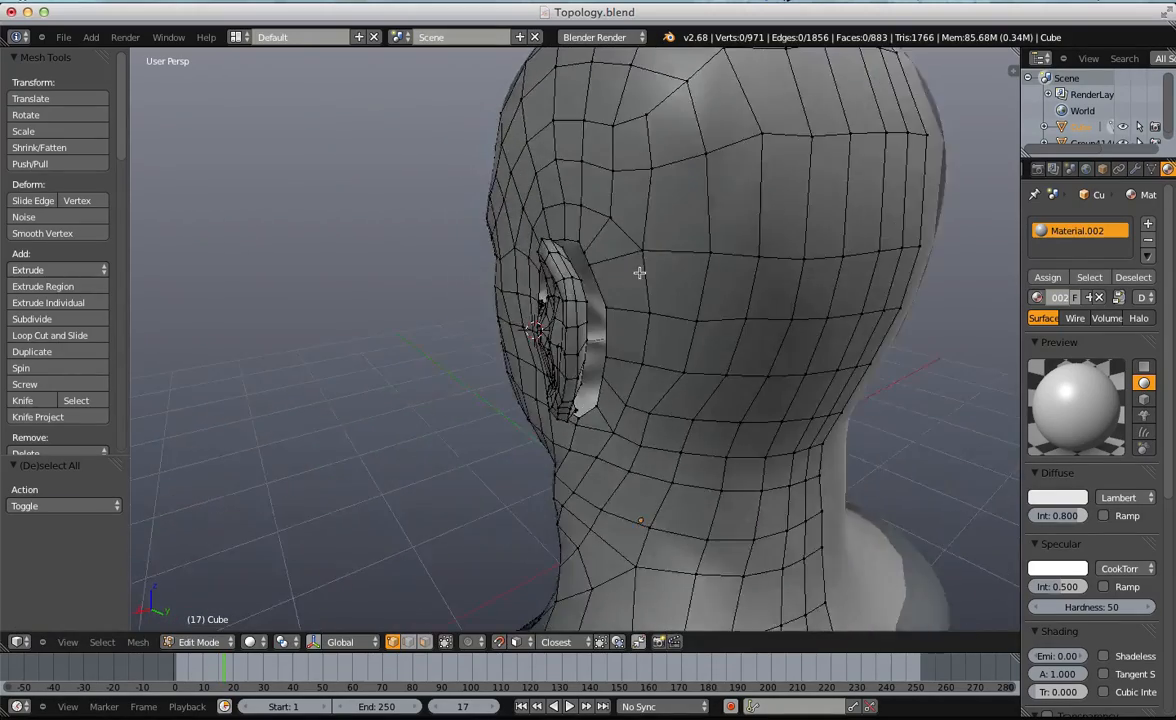
{"action": "scroll", "coordinate": [616, 219], "scroll_direction": "up", "scroll_amount": 4}
{"action": "key", "text": "g"}
{"action": "left_click", "coordinate": [612, 158]}
{"action": "key", "text": "a"}
Create a new vertex off the ear's upper front rim, adjust it, and fill faces toward the head opening.
{"action": "middle_click_drag", "start_coordinate": [612, 158], "coordinate": [607, 220]}
{"action": "scroll", "coordinate": [607, 220], "scroll_direction": "up", "scroll_amount": 6}
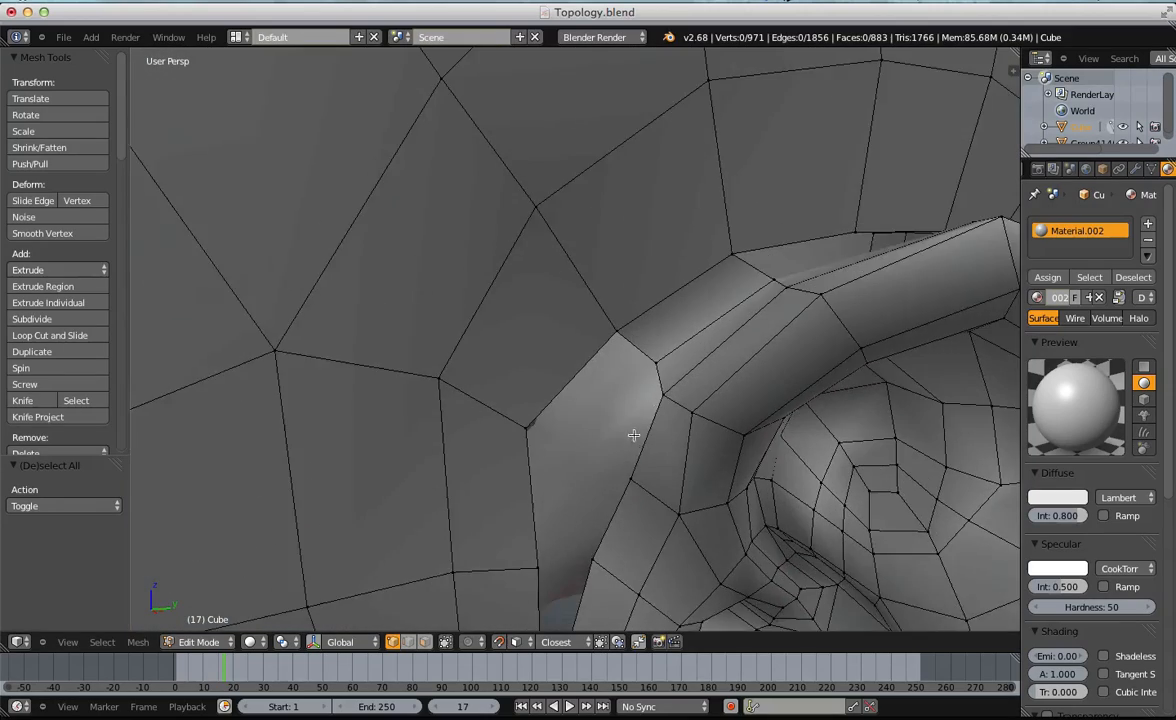
{"action": "middle_click_drag", "start_coordinate": [531, 412], "coordinate": [556, 277]}
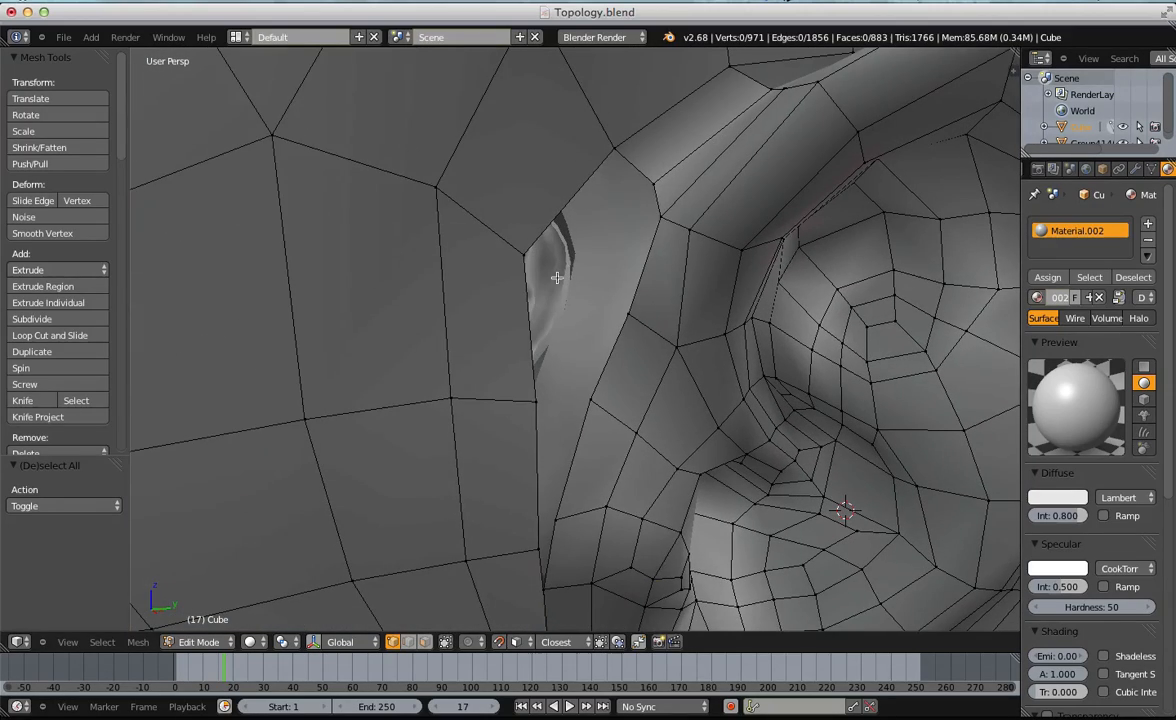
{"action": "right_click", "coordinate": [658, 211]}
{"action": "key", "text": "f"}
{"action": "key", "text": "g"}
{"action": "left_click", "coordinate": [577, 229]}
{"action": "key", "text": "a"}
{"action": "right_click", "coordinate": [647, 177]}
{"action": "key", "text": "g"}
{"action": "left_click", "coordinate": [636, 186]}
{"action": "key", "text": "a"}
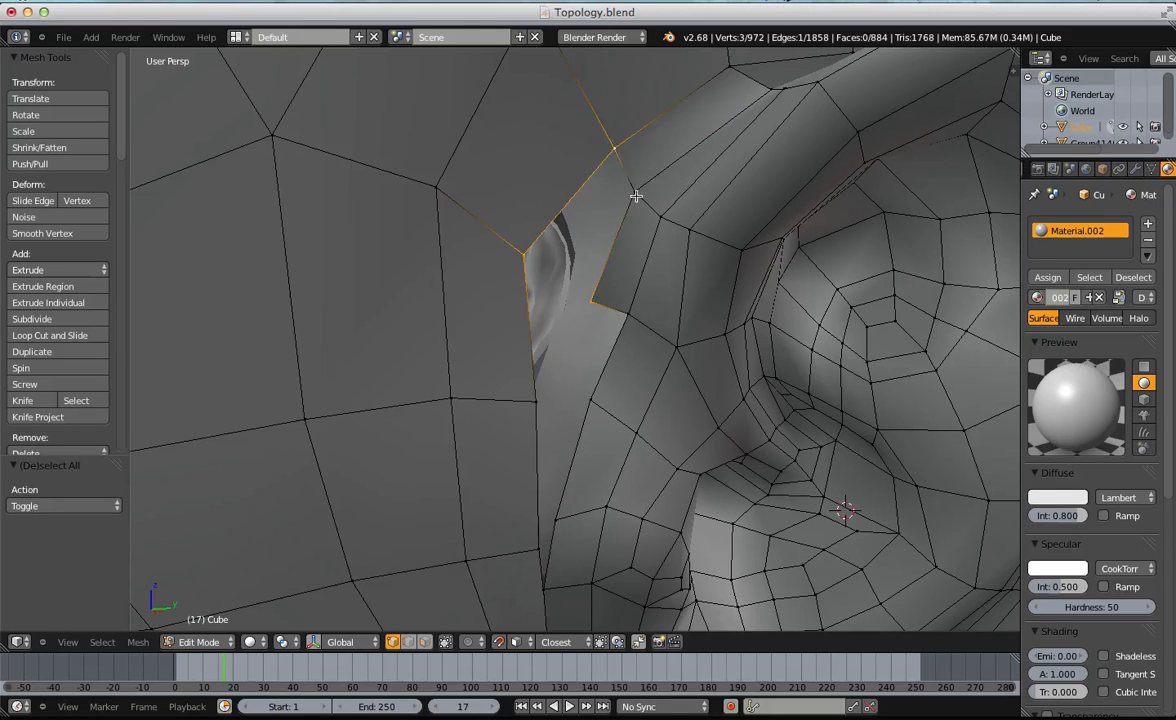
{"action": "key", "text": "f"}
{"action": "key", "text": "a"}
Fill two more faces down the upper front gap between head and ear, placing the new corner vertex.
{"action": "middle_click_drag", "start_coordinate": [636, 195], "coordinate": [647, 208]}
{"action": "right_click", "coordinate": [688, 130]}
{"action": "key", "text": "f"}
{"action": "key", "text": "g"}
{"action": "left_click", "coordinate": [635, 199]}
{"action": "key", "text": "a"}
{"action": "right_click", "coordinate": [643, 128]}
{"action": "key", "text": "f"}
{"action": "key", "text": "a"}
Merge the overlapping head and ear vertices at the ear's lower front edge and adjust their position.
{"action": "middle_click_drag", "start_coordinate": [617, 218], "coordinate": [641, 374]}
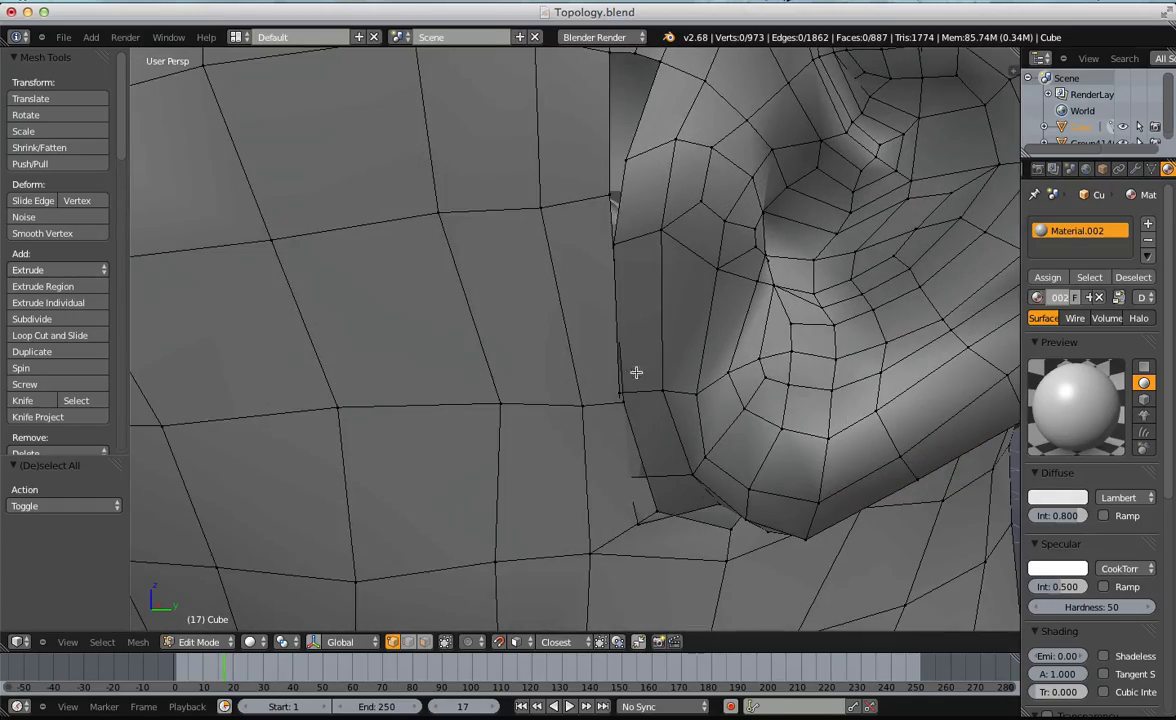
{"action": "left_click_drag", "start_coordinate": [636, 410], "coordinate": [638, 407]}
{"action": "key", "text": "w"}
{"action": "left_click", "coordinate": [633, 386]}
{"action": "key", "text": "g"}
{"action": "left_click", "coordinate": [640, 383]}
{"action": "key", "text": "a"}
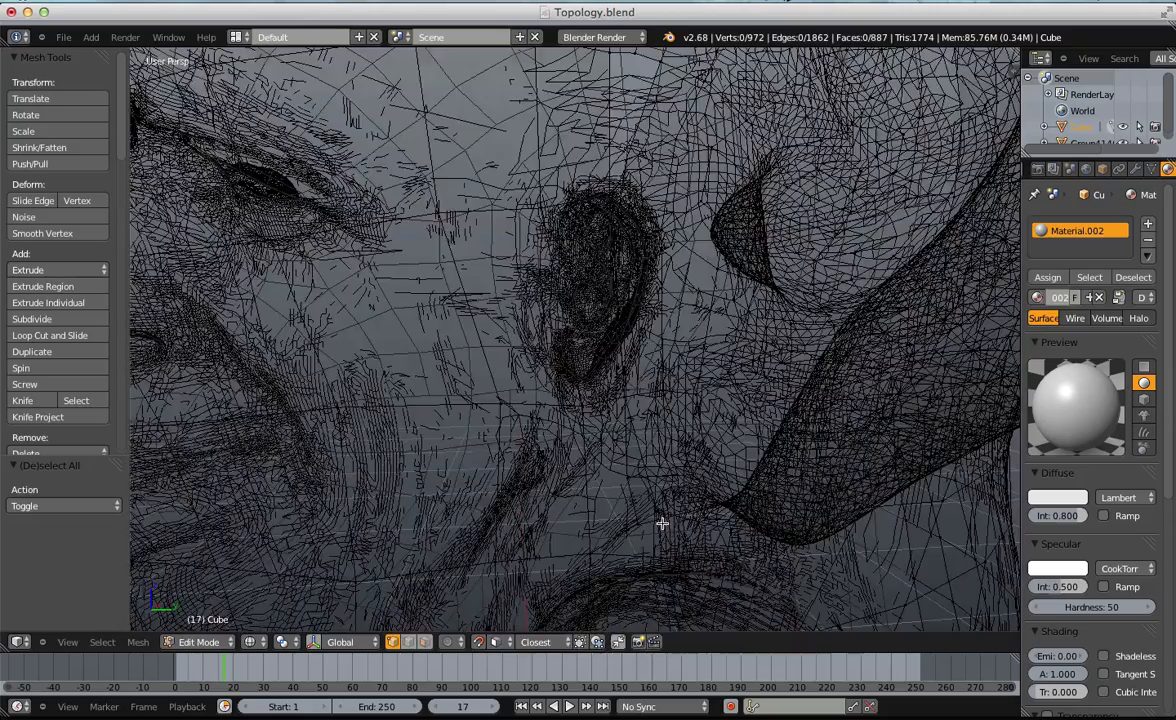
Reposition the head opening's corner vertex at the front of the earlobe and the adjacent ear edge vertex.
{"action": "right_click", "coordinate": [643, 500]}
{"action": "key", "text": "g"}
{"action": "left_click", "coordinate": [643, 505]}
{"action": "scroll", "coordinate": [640, 500], "scroll_direction": "up", "scroll_amount": 5}
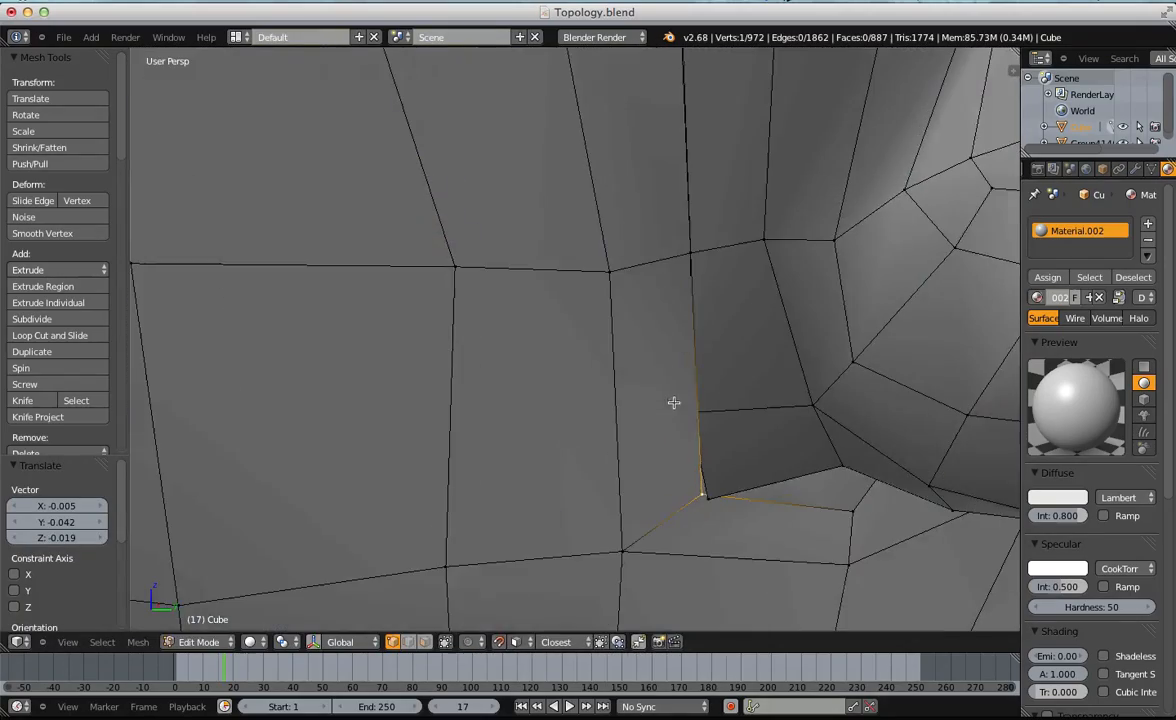
{"action": "key", "text": "g"}
{"action": "left_click", "coordinate": [701, 480]}
{"action": "middle_click_drag", "start_coordinate": [701, 480], "coordinate": [678, 371]}
{"action": "right_click", "coordinate": [682, 370]}
{"action": "key", "text": "g"}
{"action": "left_click", "coordinate": [699, 368]}
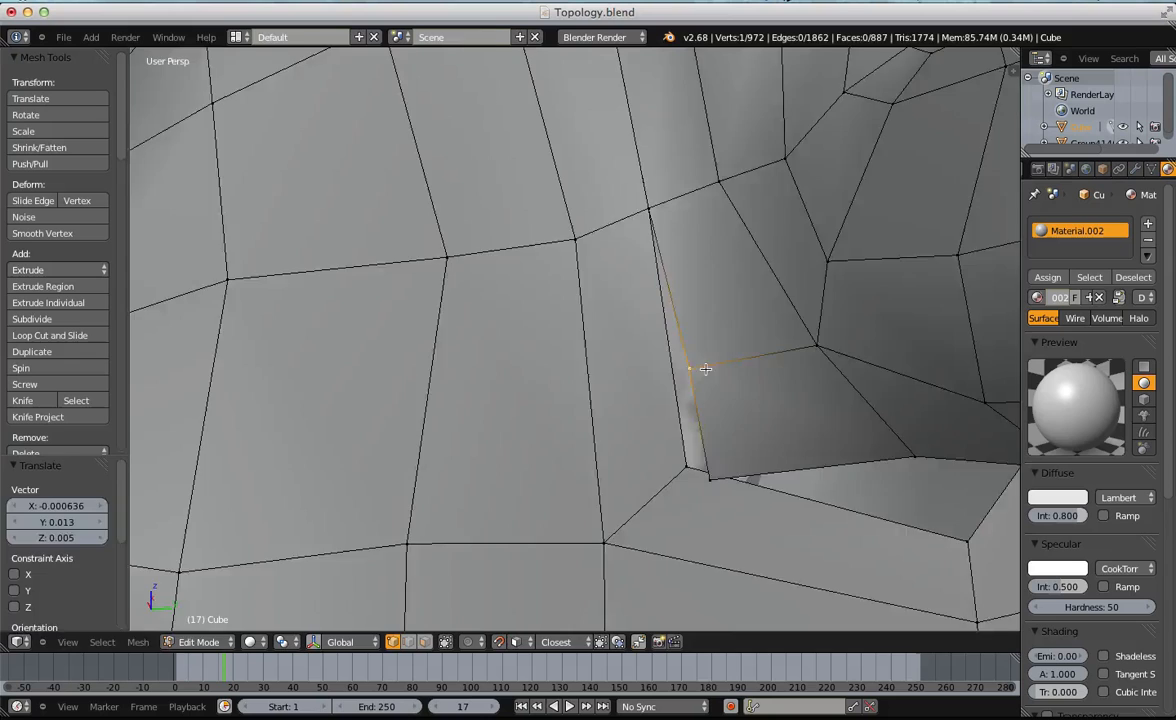
Move the ear's bottom border vertex along the underside of the earlobe, away from the opening's corner.
{"action": "key", "text": "a"}
{"action": "scroll", "coordinate": [698, 368], "scroll_direction": "down", "scroll_amount": 2}
{"action": "right_click", "coordinate": [651, 416]}
{"action": "key", "text": "g"}
{"action": "right_click", "coordinate": [670, 412]}
{"action": "key", "text": "a"}
{"action": "right_click", "coordinate": [660, 416]}
{"action": "key", "text": "g"}
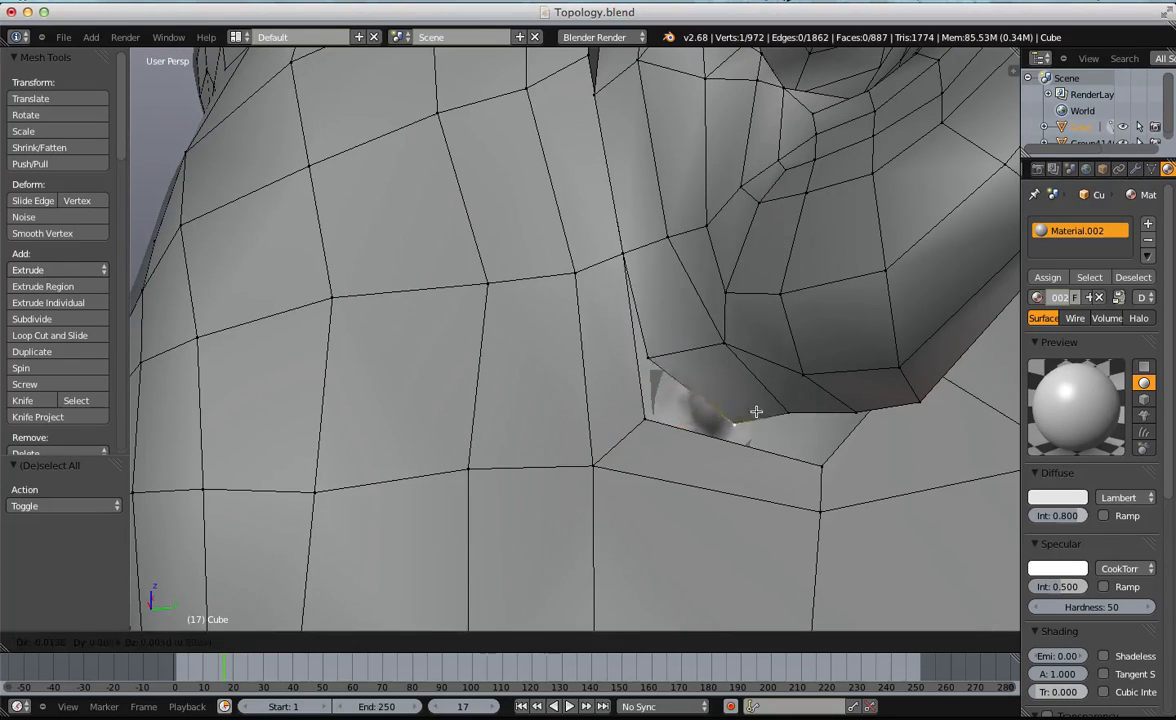
{"action": "left_click", "coordinate": [756, 413]}
{"action": "key", "text": "a"}
Merge the ear and head corner vertices at the front of the earlobe at their center.
{"action": "key", "text": "g"}
{"action": "left_click", "coordinate": [661, 391]}
{"action": "left_click", "coordinate": [642, 417]}
{"action": "right_click", "coordinate": [643, 417], "text": "shift"}
{"action": "key", "text": "w"}
{"action": "left_click", "coordinate": [592, 385]}
{"action": "key", "text": "ctrl+z"}
{"action": "key", "text": "w"}
{"action": "left_click", "coordinate": [588, 304]}
{"action": "left_click", "coordinate": [595, 335]}
{"action": "key", "text": "a"}
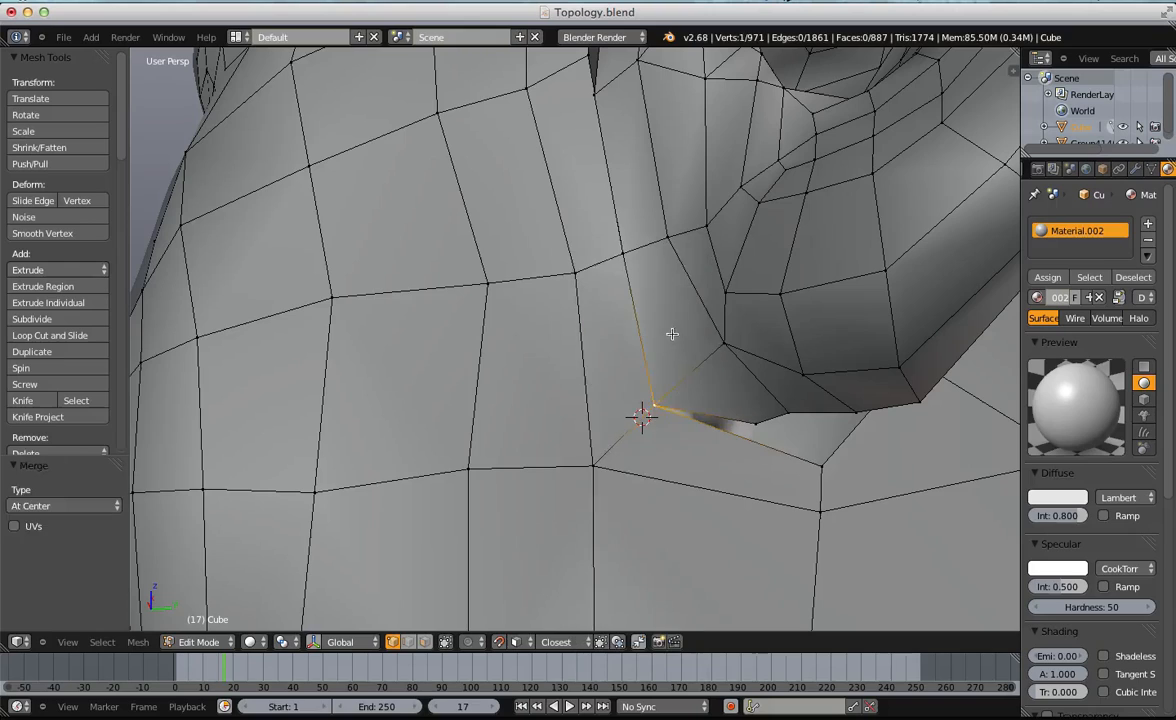
Fill two faces in the gap in front of the ear, moving the ear border vertex and the new vertex.
{"action": "middle_click_drag", "start_coordinate": [821, 465], "coordinate": [747, 378]}
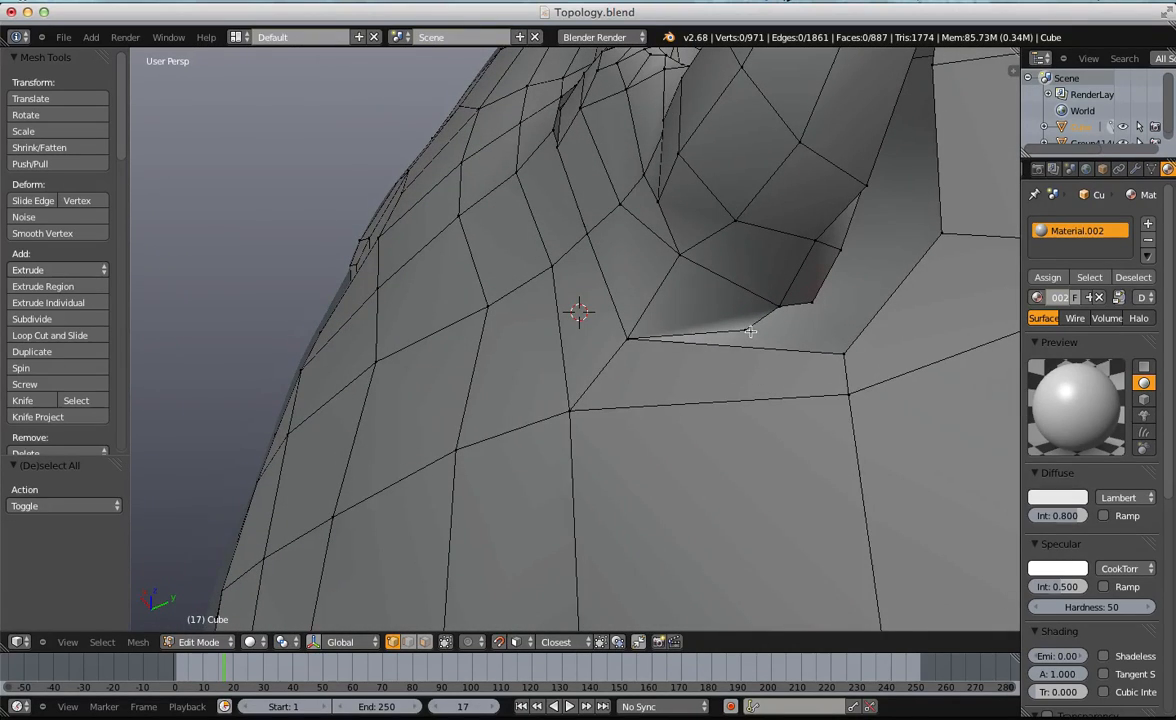
{"action": "scroll", "coordinate": [772, 326], "scroll_direction": "down", "scroll_amount": 3}
{"action": "middle_click_drag", "start_coordinate": [732, 334], "coordinate": [790, 410]}
{"action": "scroll", "coordinate": [630, 420], "scroll_direction": "up", "scroll_amount": 3}
{"action": "middle_click_drag", "start_coordinate": [630, 420], "coordinate": [622, 343], "text": "shift"}
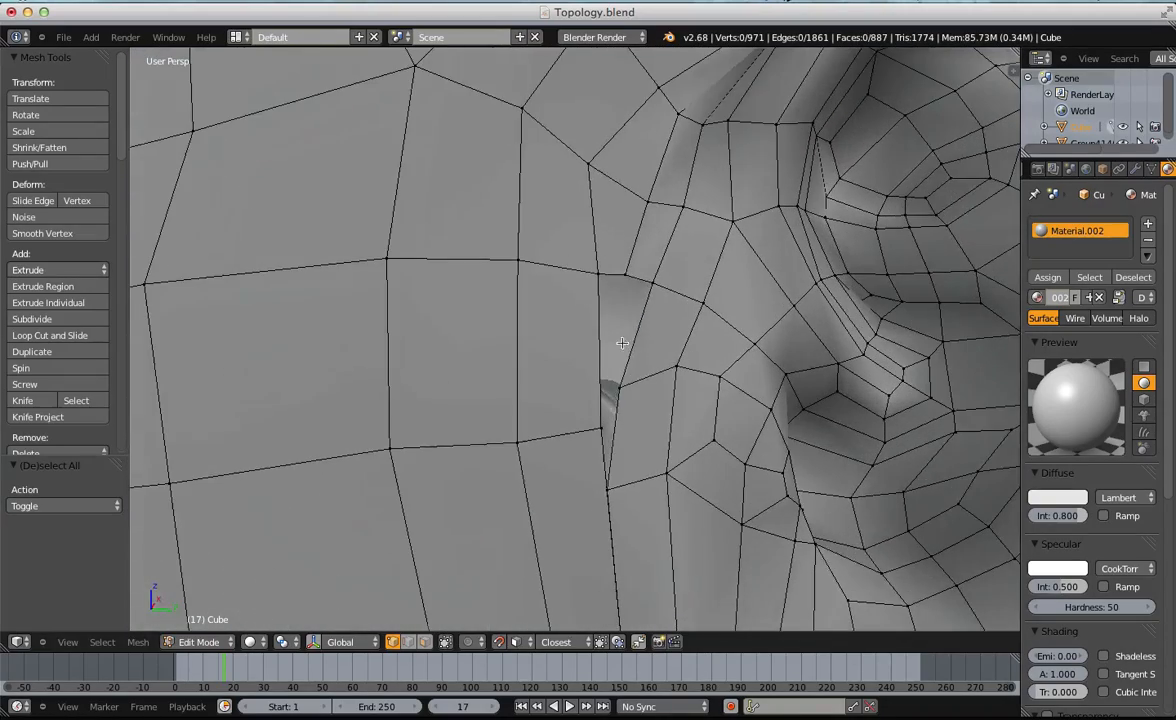
{"action": "key", "text": "g"}
{"action": "left_click", "coordinate": [652, 395]}
{"action": "key", "text": "a"}
{"action": "key", "text": "g"}
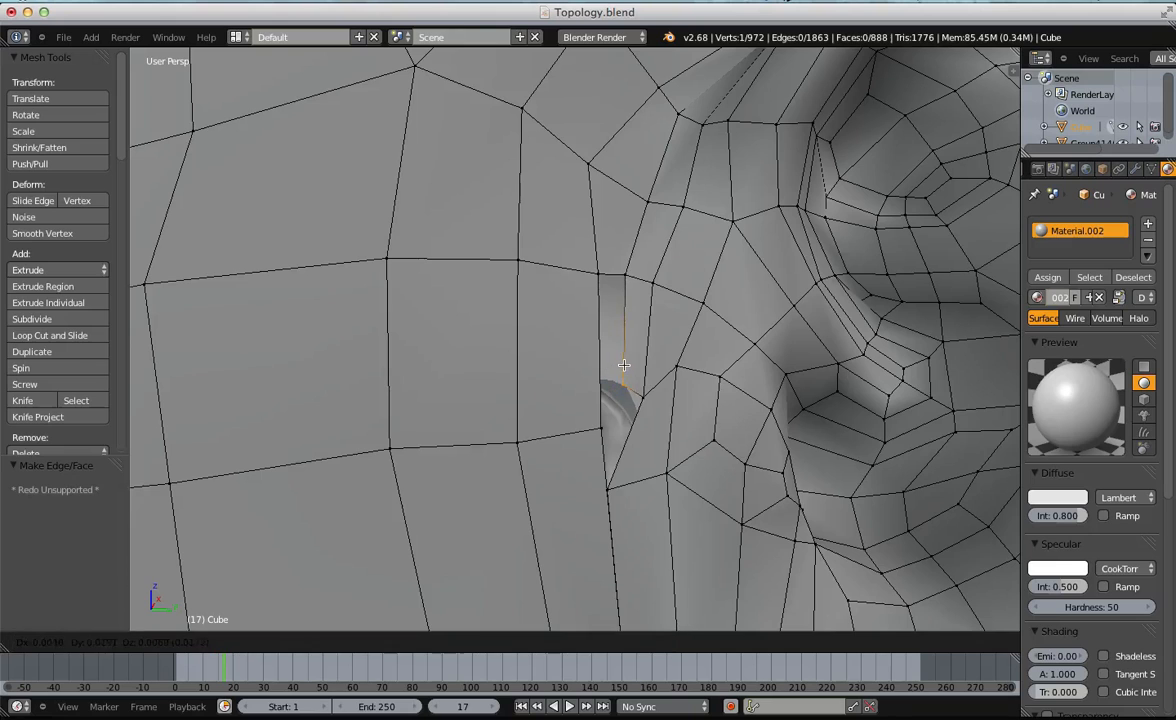
{"action": "left_click", "coordinate": [613, 387]}
{"action": "key", "text": "f"}
{"action": "key", "text": "a"}
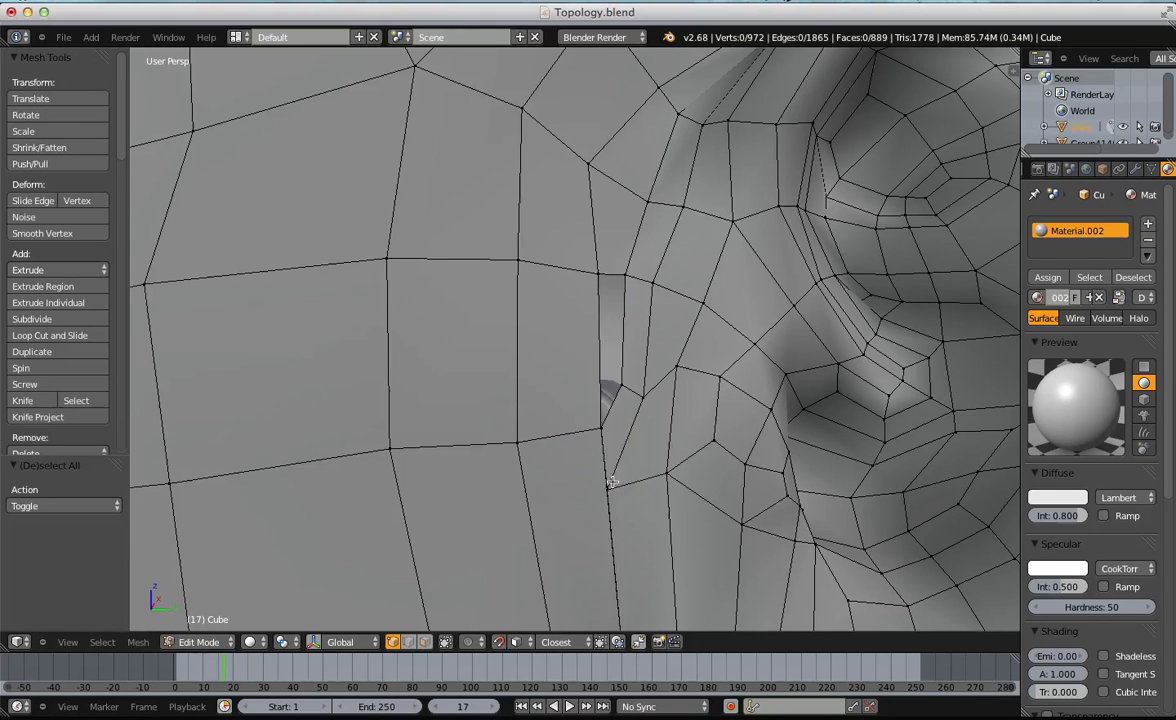
Move the ear border vertices lower down the front gap to refine its outline.
{"action": "right_click", "coordinate": [627, 453]}
{"action": "left_click", "coordinate": [638, 454]}
{"action": "scroll", "coordinate": [616, 474], "scroll_direction": "down", "scroll_amount": 2}
{"action": "middle_click_drag", "start_coordinate": [612, 476], "coordinate": [612, 356]}
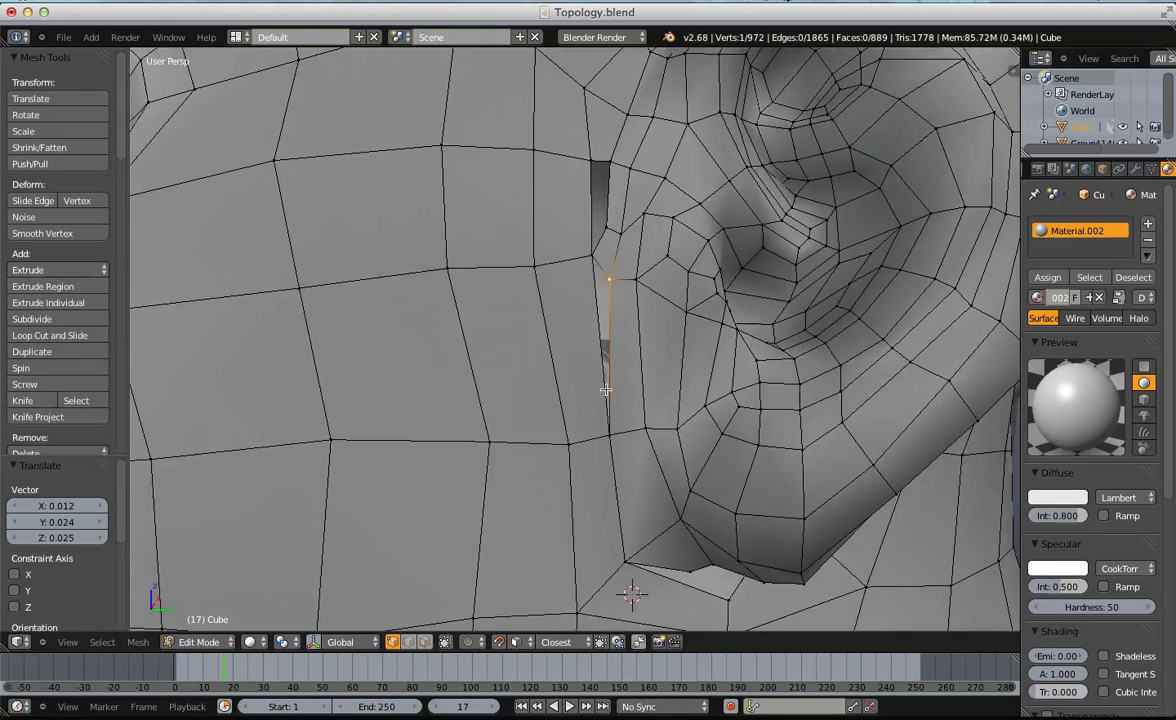
{"action": "key", "text": "g"}
{"action": "left_click", "coordinate": [628, 427]}
{"action": "key", "text": "a"}
Delete the three crowded vertices on the ear's front border, removing their connected faces.
{"action": "scroll", "coordinate": [626, 274], "scroll_direction": "up", "scroll_amount": 1}
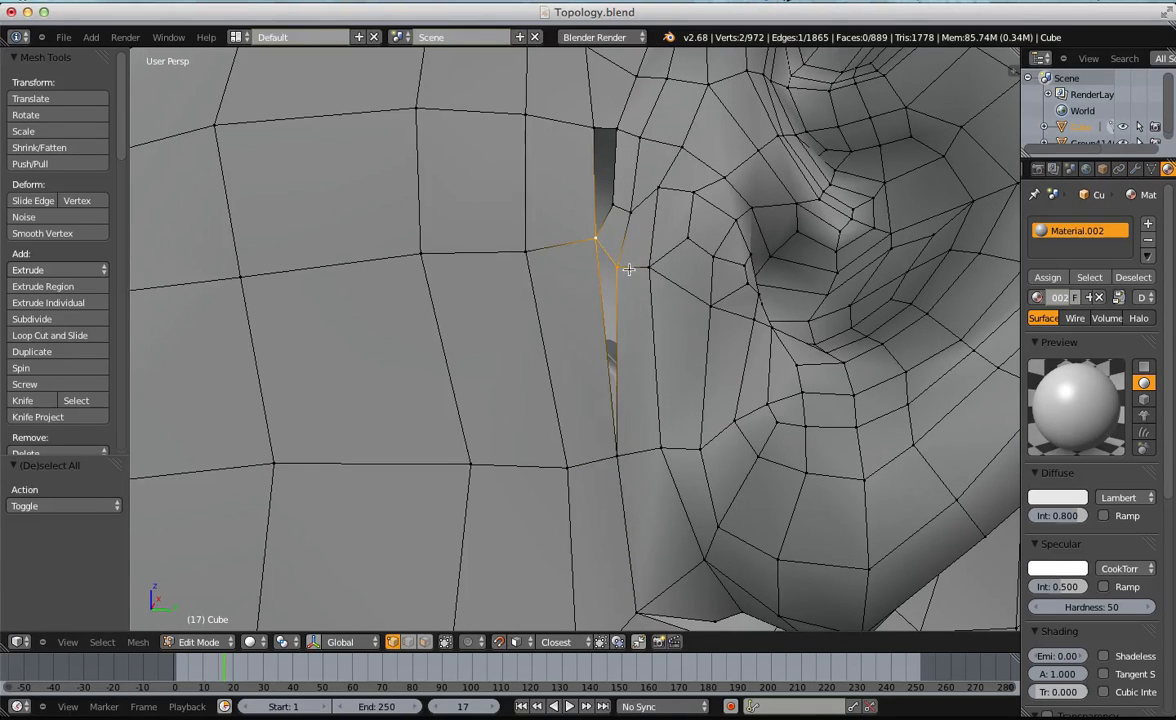
{"action": "key", "text": "x"}
{"action": "left_click", "coordinate": [632, 265]}
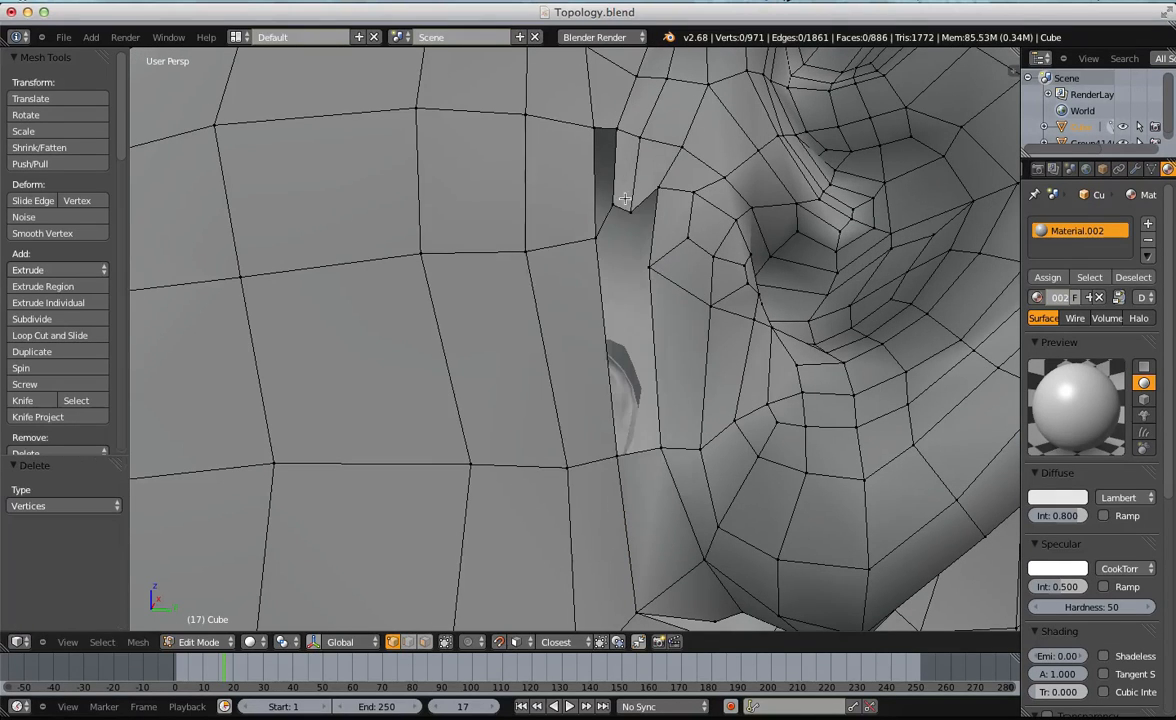
{"action": "key", "text": "a"}
{"action": "right_click", "coordinate": [613, 205]}
{"action": "right_click", "coordinate": [631, 210], "text": "shift"}
{"action": "key", "text": "x"}
{"action": "left_click", "coordinate": [632, 208]}
Extrude the short border edge in front of the ear downward, scale it, and fill faces joining head and ear.
{"action": "middle_click_drag", "start_coordinate": [556, 92], "coordinate": [606, 196]}
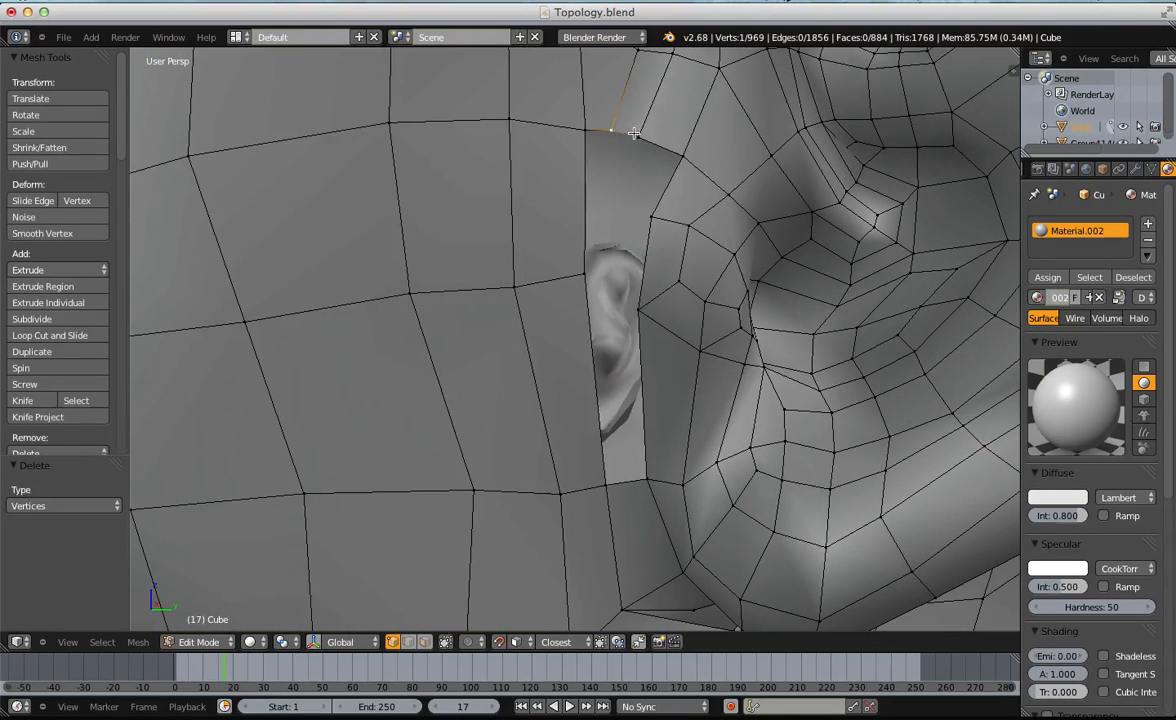
{"action": "key", "text": "e"}
{"action": "left_click", "coordinate": [633, 184]}
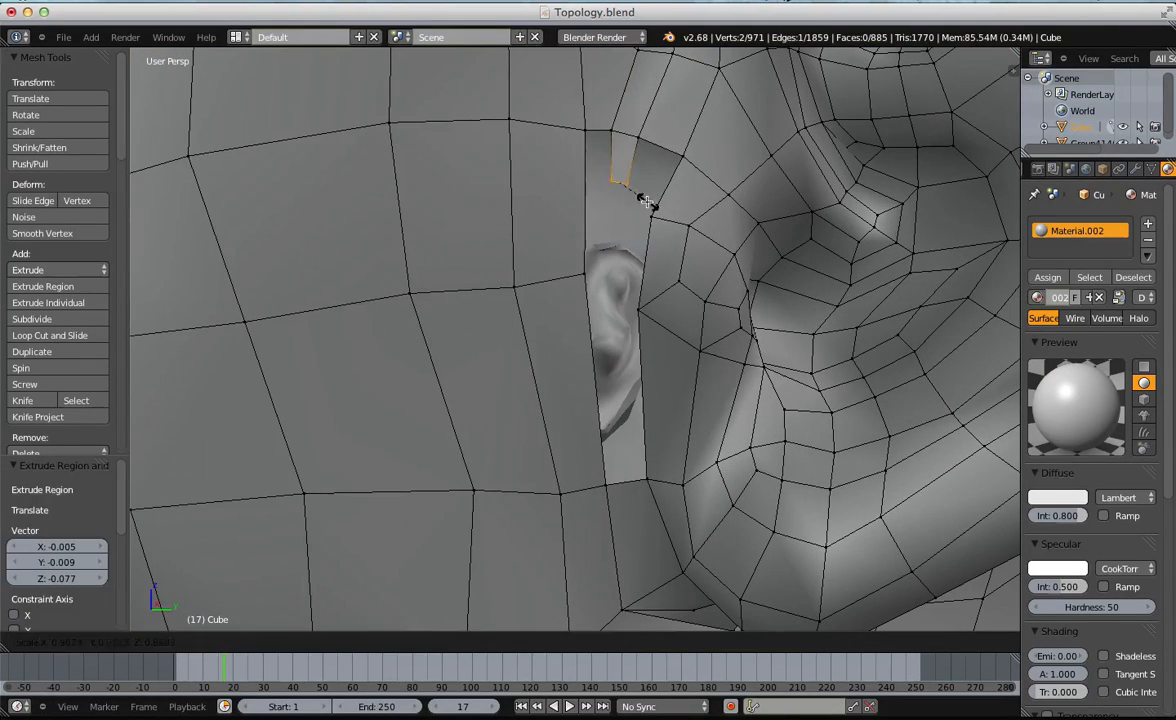
{"action": "key", "text": "a"}
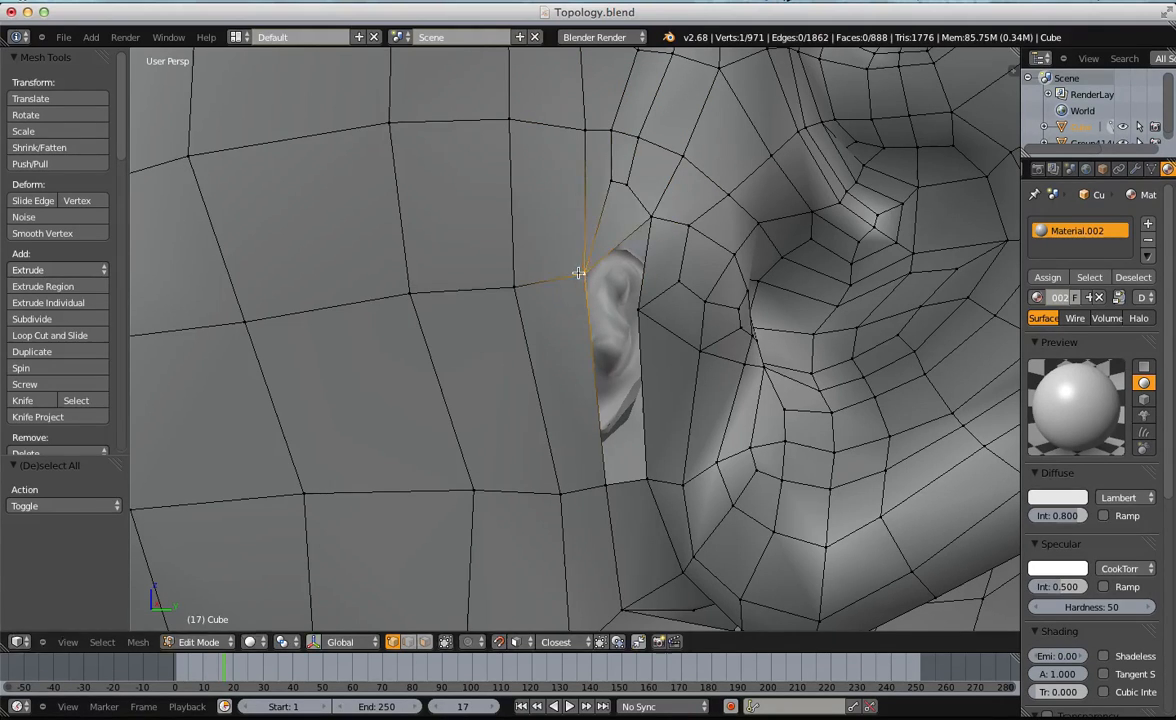
{"action": "key", "text": "a"}
Adjust the vertex on the ear's front border and fill a triangle at the upper end of the remaining gap.
{"action": "middle_click_drag", "start_coordinate": [590, 265], "coordinate": [616, 259]}
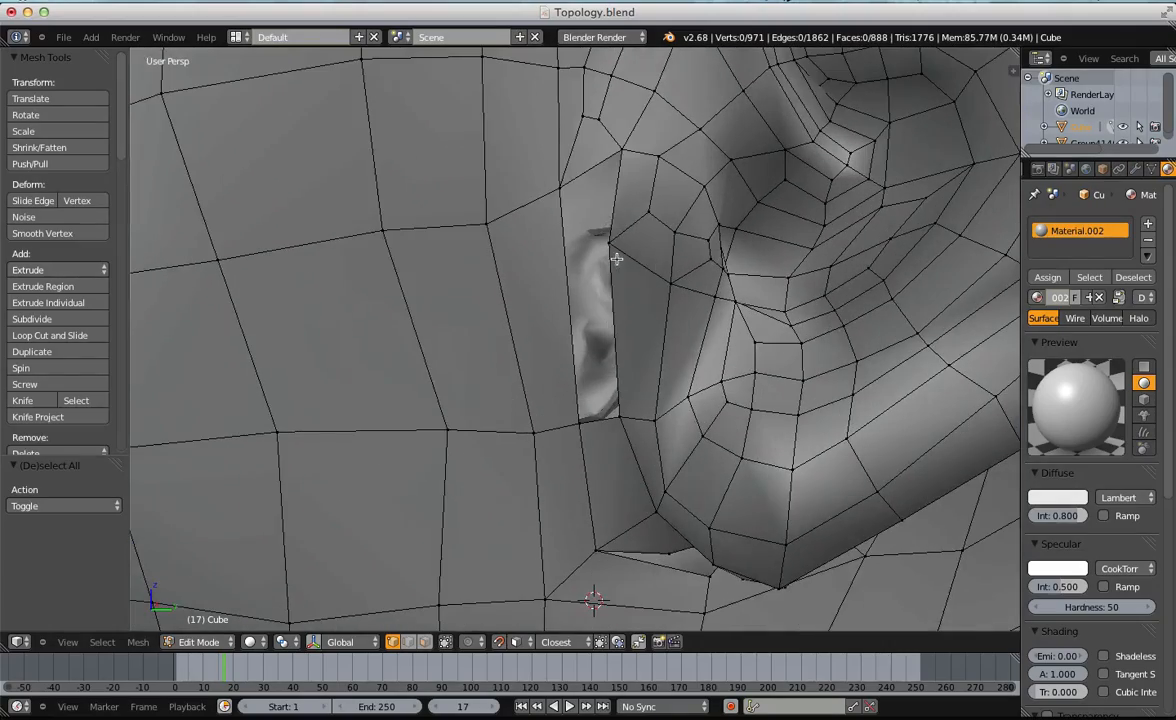
{"action": "right_click_drag", "start_coordinate": [610, 242], "coordinate": [620, 242]}
{"action": "left_click", "coordinate": [620, 242]}
{"action": "key", "text": "a"}
{"action": "scroll", "coordinate": [622, 262], "scroll_direction": "down", "scroll_amount": 8}
{"action": "mouse_move", "coordinate": [518, 334]}
{"action": "middle_mouse_down"}
{"action": "mouse_move", "coordinate": [601, 300]}
{"action": "mouse_move", "coordinate": [523, 325]}
{"action": "middle_mouse_up"}
{"action": "scroll", "coordinate": [523, 325], "scroll_direction": "up", "scroll_amount": 6}
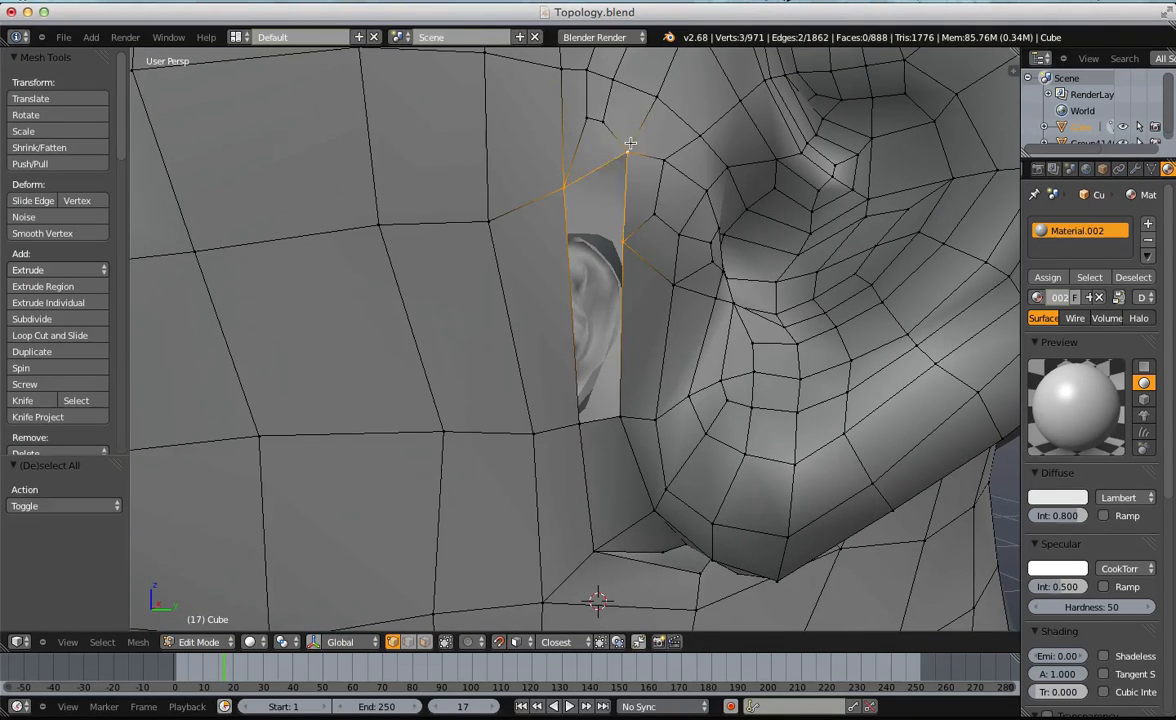
Try a single loop cut through the ear from its front border, and undo it.
{"action": "key", "text": "ctrl+r"}
{"action": "left_click", "coordinate": [634, 189]}
{"action": "left_click", "coordinate": [634, 189]}
{"action": "left_click", "coordinate": [631, 189]}
{"action": "right_click", "coordinate": [630, 190]}
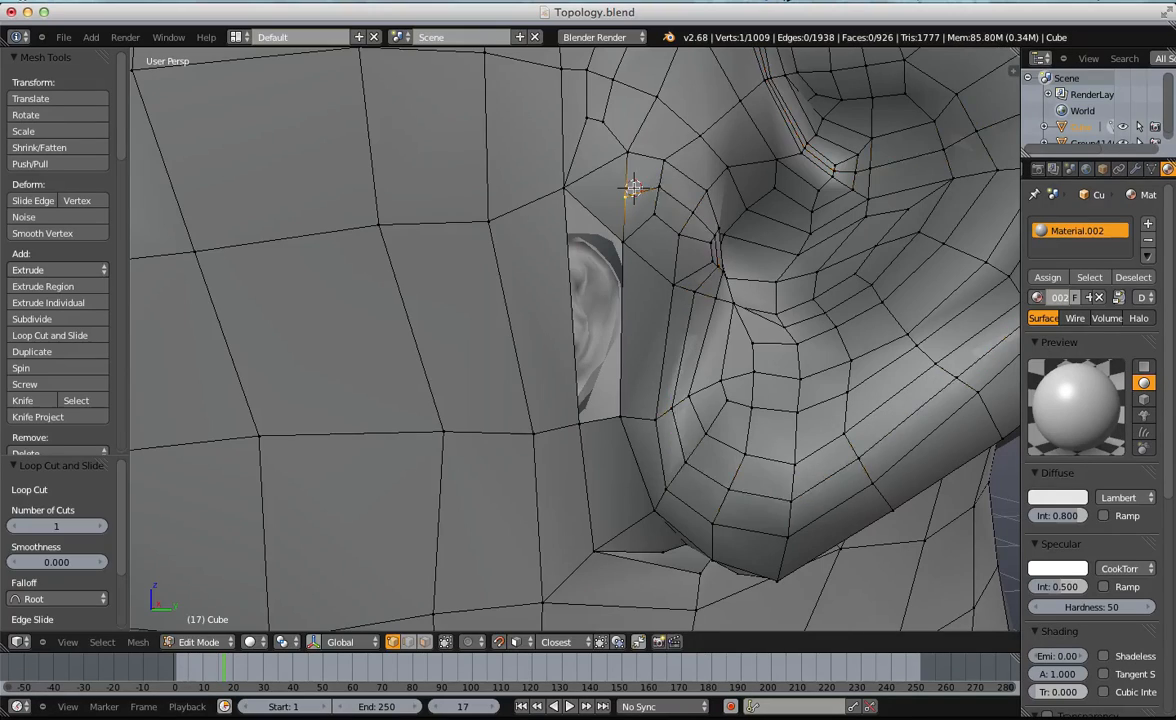
{"action": "scroll", "coordinate": [640, 187], "scroll_direction": "down", "scroll_amount": 4}
{"action": "key", "text": "ctrl+z"}
Fill the remaining gap between the head and the ear's front border with a face.
{"action": "scroll", "coordinate": [649, 183], "scroll_direction": "up", "scroll_amount": 3}
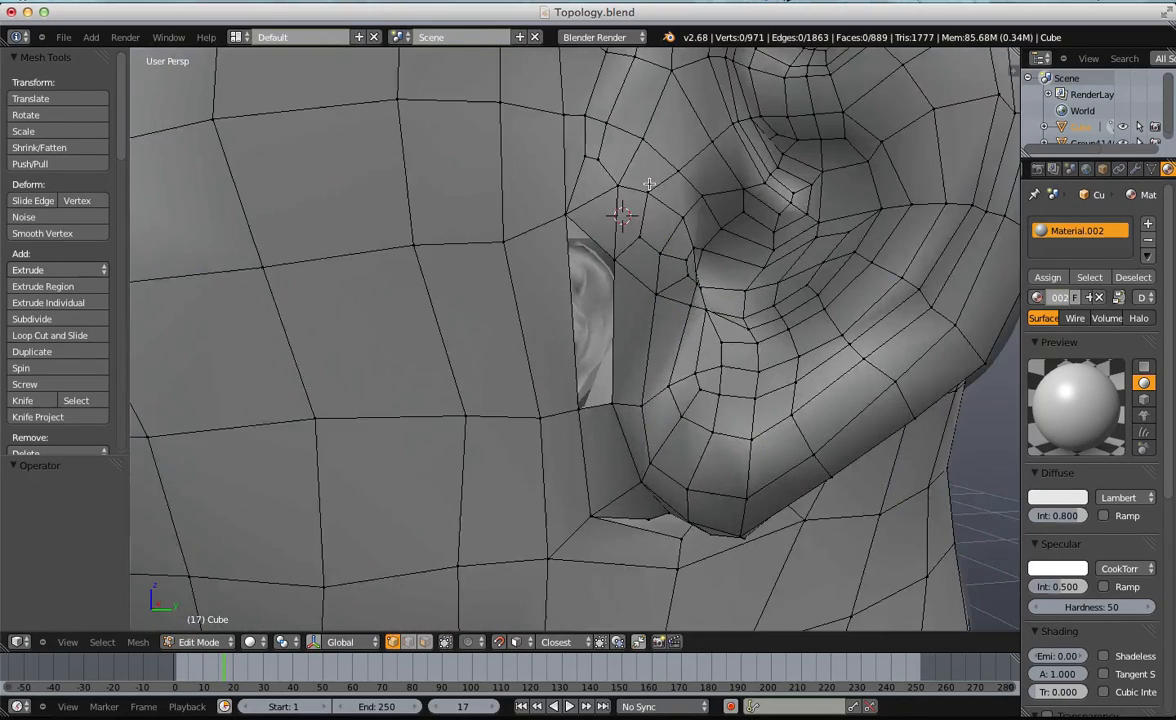
{"action": "scroll", "coordinate": [649, 183], "scroll_direction": "up", "scroll_amount": 4}
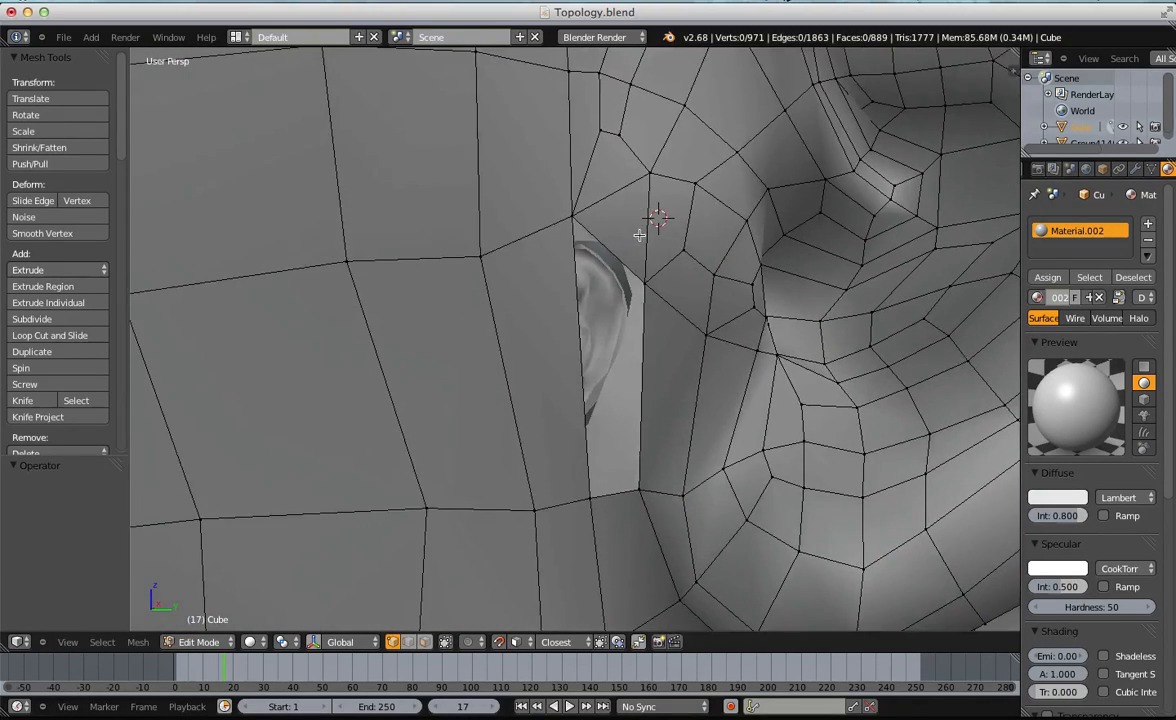
{"action": "key", "text": "ctrl+r"}
{"action": "key", "text": "ctrl+Tab"}
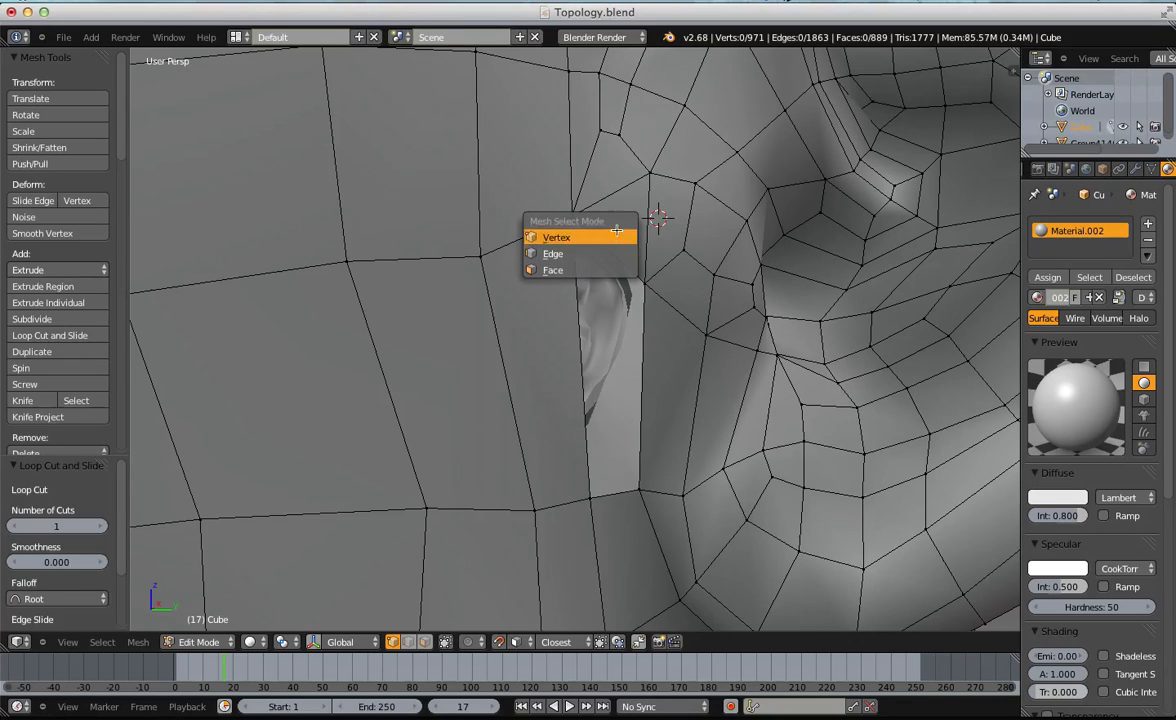
{"action": "key", "text": "Escape"}
{"action": "key", "text": "ctrl+Tab"}
{"action": "key", "text": "Escape"}
{"action": "key", "text": "f"}
{"action": "key", "text": "Tab"}
{"action": "scroll", "coordinate": [643, 281], "scroll_direction": "down", "scroll_amount": 4}
{"action": "key", "text": "Tab"}
{"action": "key", "text": "a"}
{"action": "key", "text": "Tab"}
{"action": "scroll", "coordinate": [656, 215], "scroll_direction": "up", "scroll_amount": 3}
{"action": "key", "text": "Tab"}
{"action": "middle_click_drag", "start_coordinate": [648, 233], "coordinate": [641, 283], "text": "shift"}
Rip the vertex at the upper end of the filled area and place the ripped copy slightly below it.
{"action": "right_click", "coordinate": [630, 266]}
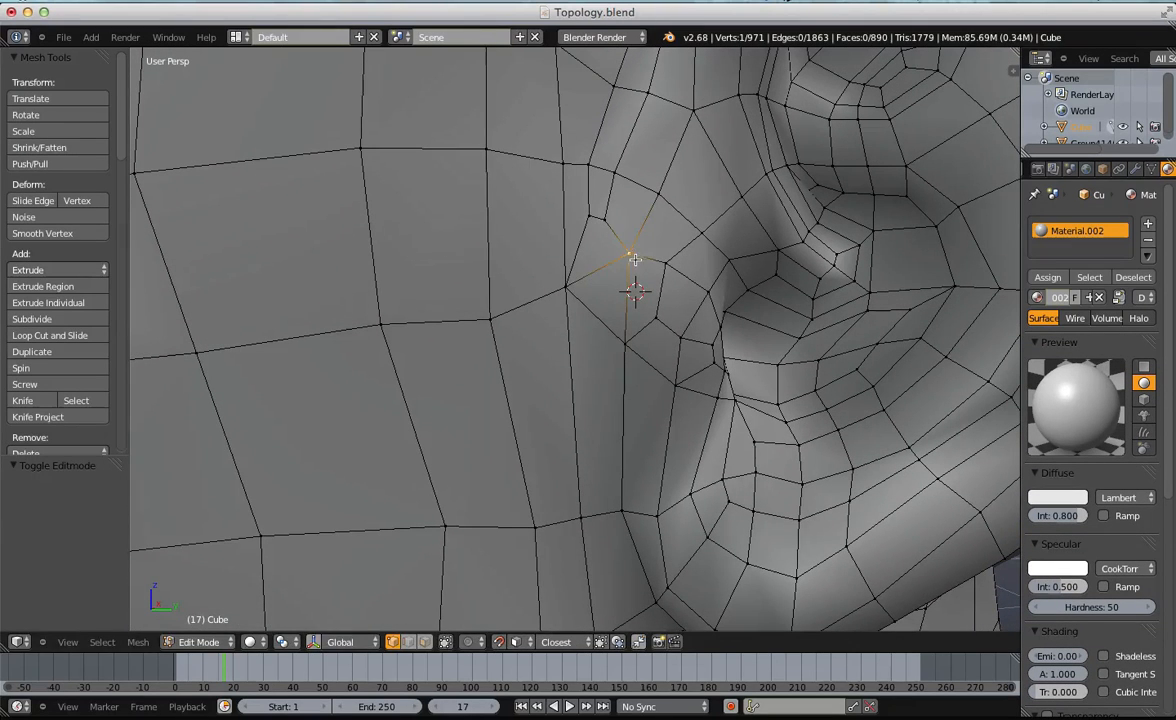
{"action": "key", "text": "v"}
{"action": "left_click", "coordinate": [627, 307]}
{"action": "key", "text": "a"}
Delete the diagonal edge below the ripped vertex with its adjoining faces, and fill a new face beside the head's border.
{"action": "key", "text": "ctrl+Tab"}
{"action": "left_click", "coordinate": [622, 345]}
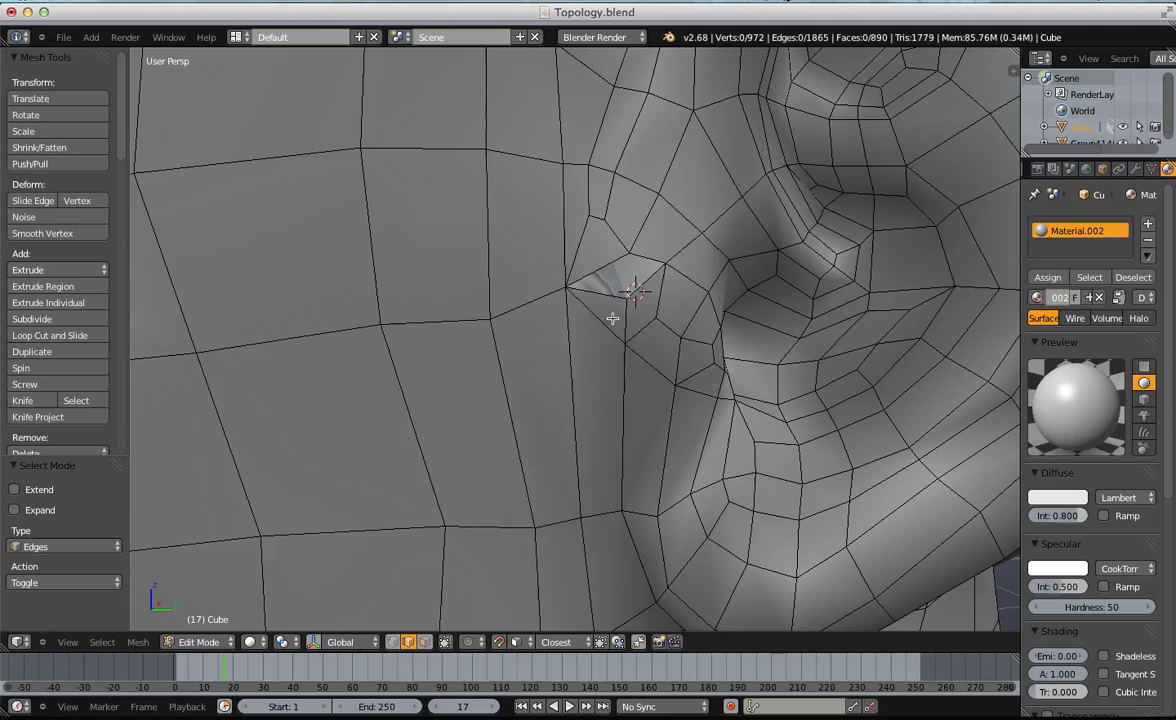
{"action": "key", "text": "Escape"}
{"action": "key", "text": "x"}
{"action": "left_click", "coordinate": [598, 335]}
{"action": "middle_click_drag", "start_coordinate": [598, 335], "coordinate": [630, 315]}
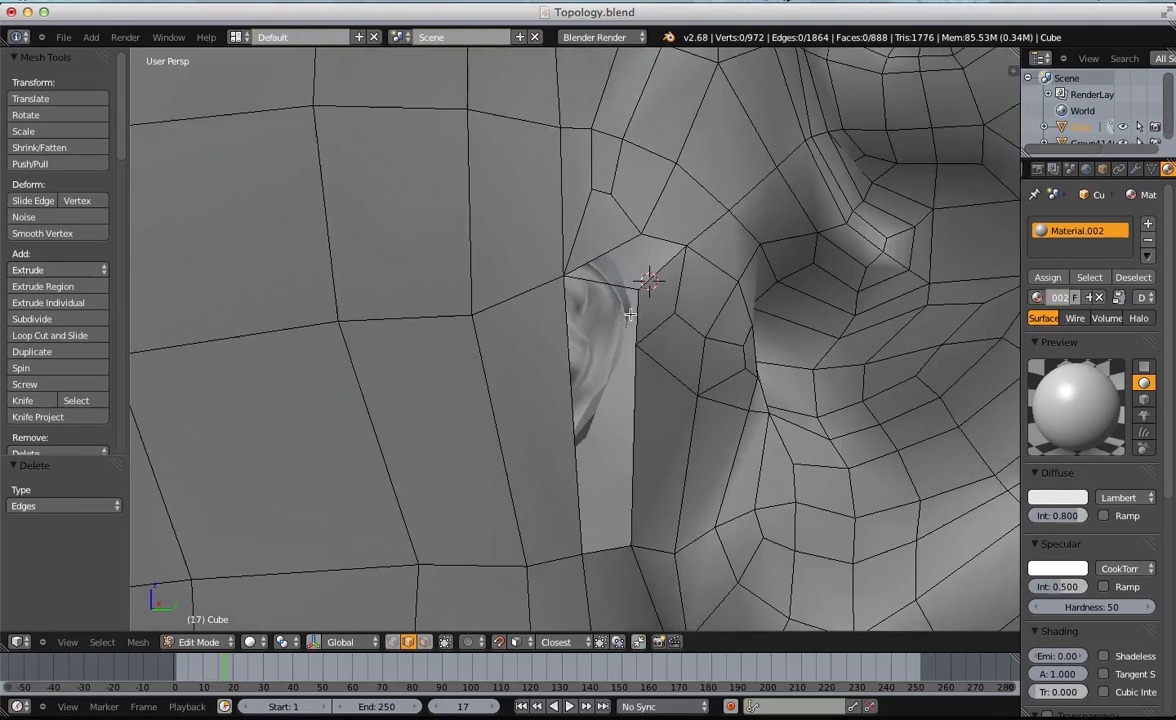
{"action": "key", "text": "x"}
{"action": "left_click", "coordinate": [600, 211]}
{"action": "key", "text": "f"}
{"action": "key", "text": "a"}
Rip the vertex on the ear's front border beside the new face and move the ripped copy toward the ear.
{"action": "key", "text": "ctrl+Tab"}
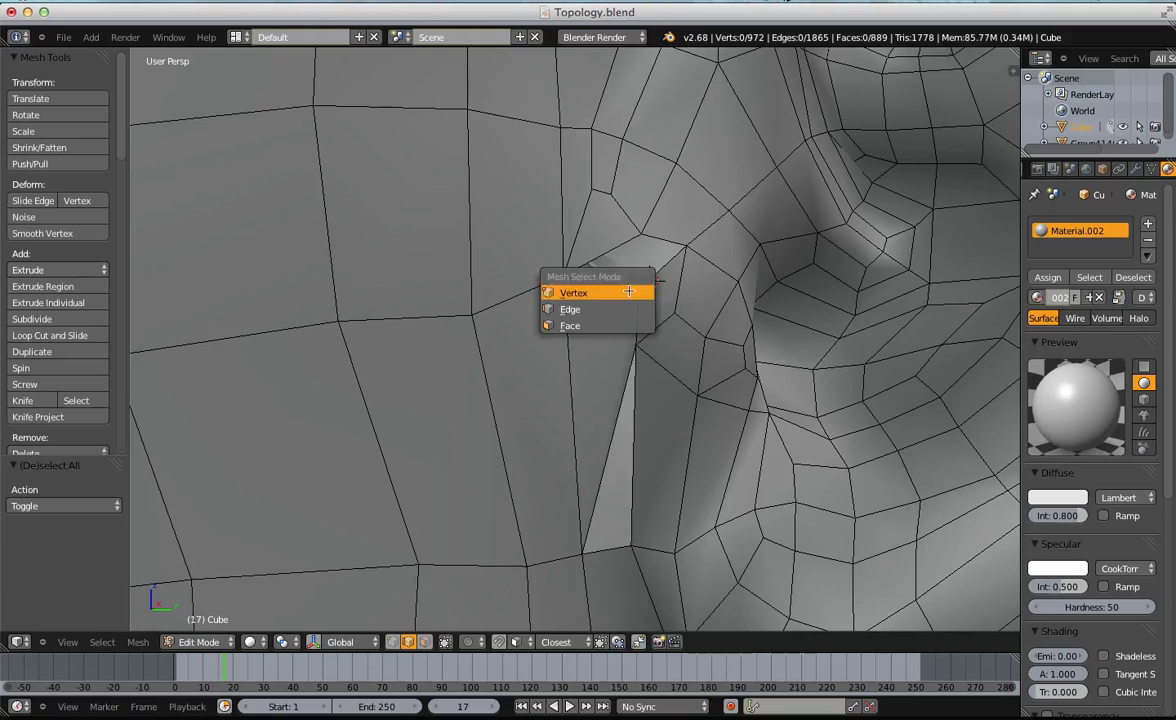
{"action": "left_click", "coordinate": [629, 295]}
{"action": "right_click", "coordinate": [633, 342]}
{"action": "key", "text": "v"}
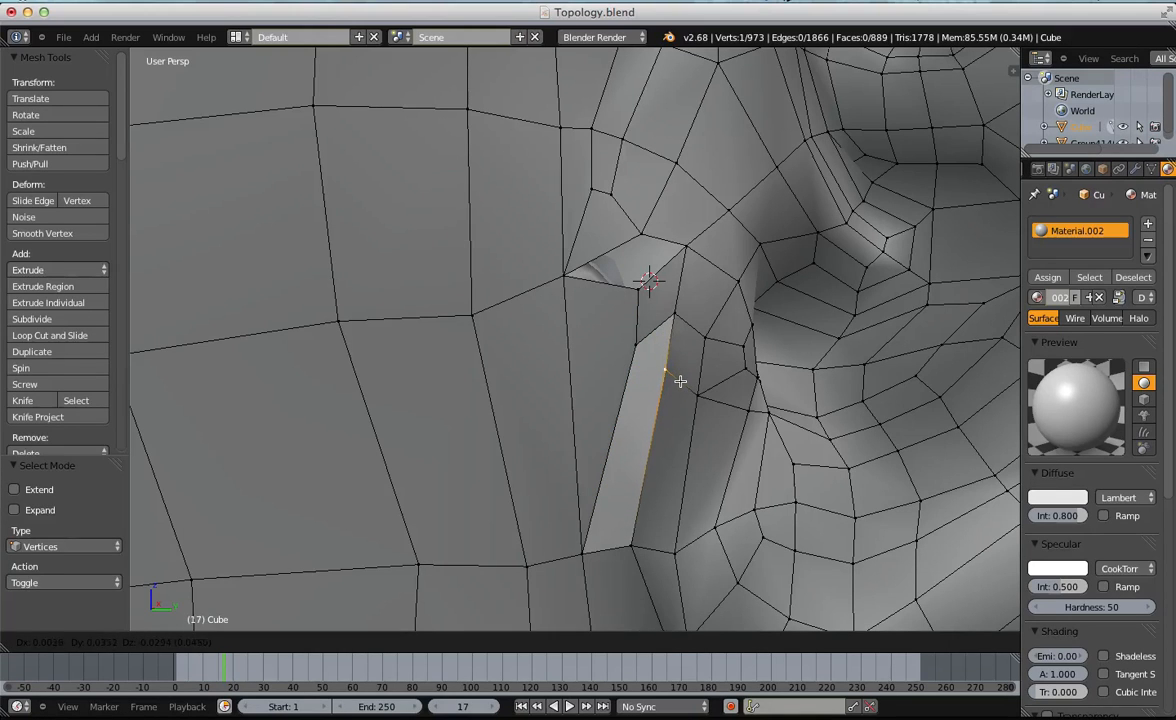
{"action": "left_click", "coordinate": [680, 381]}
{"action": "key", "text": "a"}
{"action": "middle_click_drag", "start_coordinate": [677, 381], "coordinate": [637, 297]}
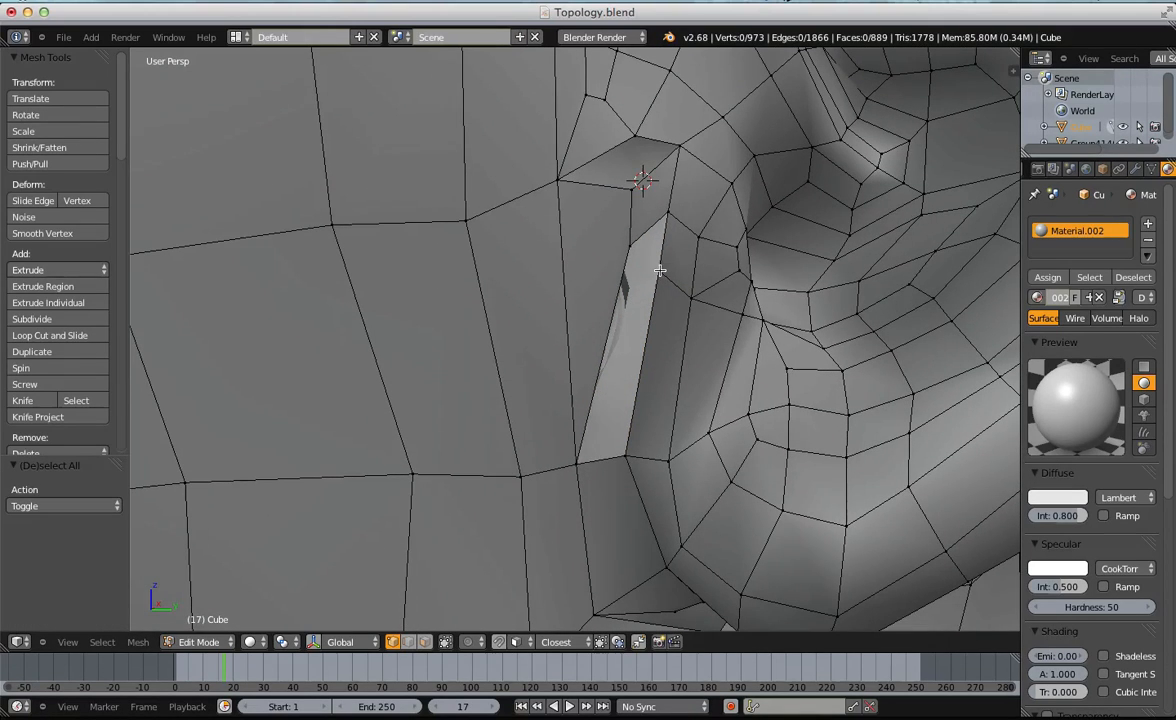
Add a single loop cut through the narrow face above the ripped opening in front of the ear.
{"action": "middle_click_drag", "start_coordinate": [682, 251], "coordinate": [662, 257]}
{"action": "key", "text": "ctrl+r"}
{"action": "left_click", "coordinate": [662, 257]}
{"action": "left_click", "coordinate": [667, 259]}
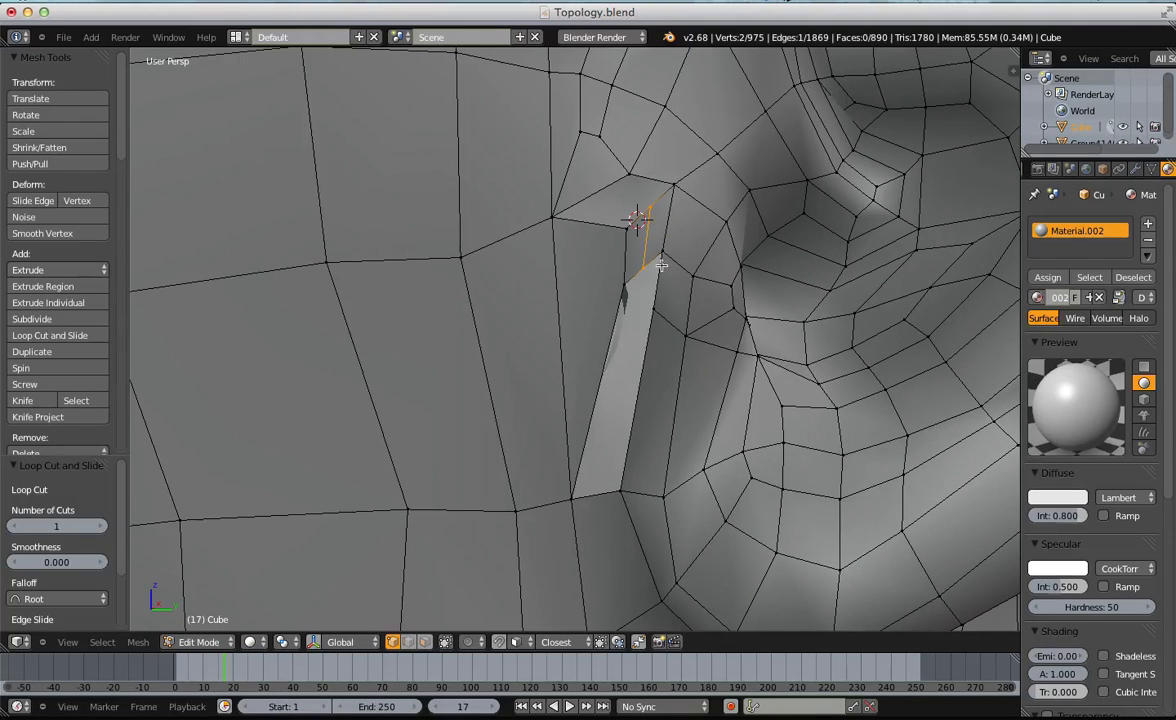
{"action": "key", "text": "a"}
Reposition the two vertices flanking the new cut at the upper end of the opening in front of the ear.
{"action": "right_click", "coordinate": [658, 267]}
{"action": "key", "text": "g"}
{"action": "left_click", "coordinate": [661, 253]}
{"action": "key", "text": "a"}
{"action": "right_click", "coordinate": [627, 246]}
{"action": "key", "text": "g"}
{"action": "left_click", "coordinate": [620, 250]}
{"action": "key", "text": "a"}
Try a single loop cut from the opening in front of the ear through the ear, and undo it.
{"action": "middle_click_drag", "start_coordinate": [620, 250], "coordinate": [615, 257]}
{"action": "key", "text": "ctrl+r"}
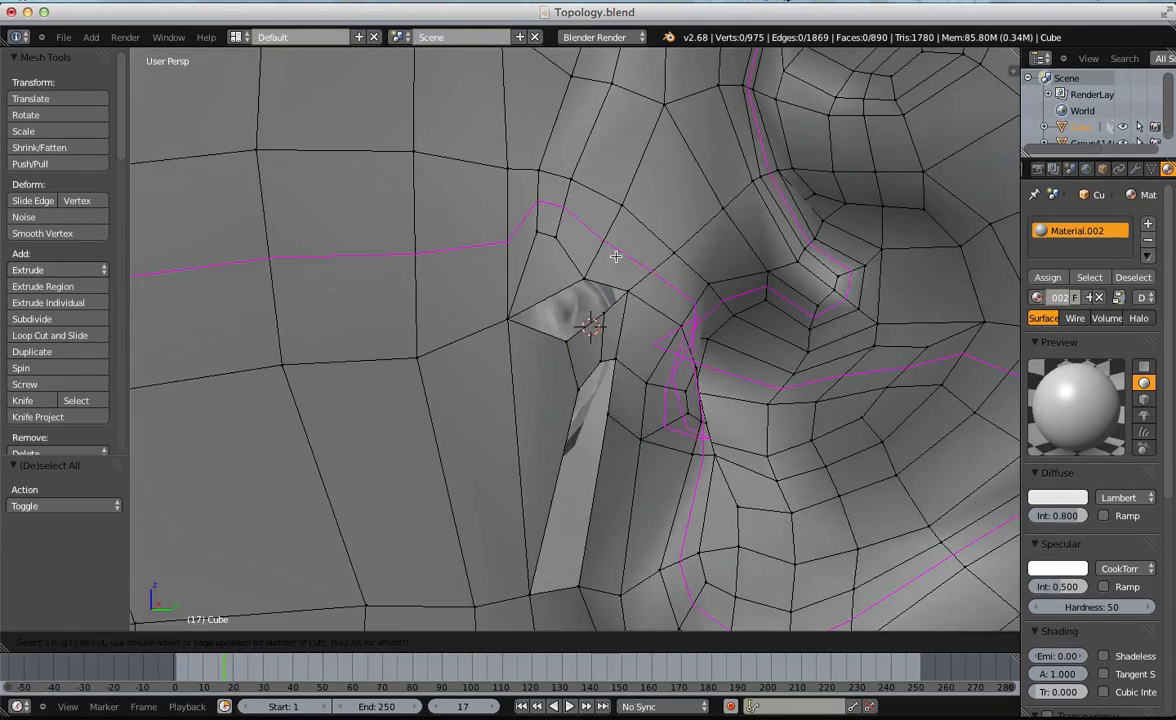
{"action": "right_click", "coordinate": [646, 208]}
{"action": "scroll", "coordinate": [646, 208], "scroll_direction": "down", "scroll_amount": 4}
{"action": "key", "text": "ctrl+r"}
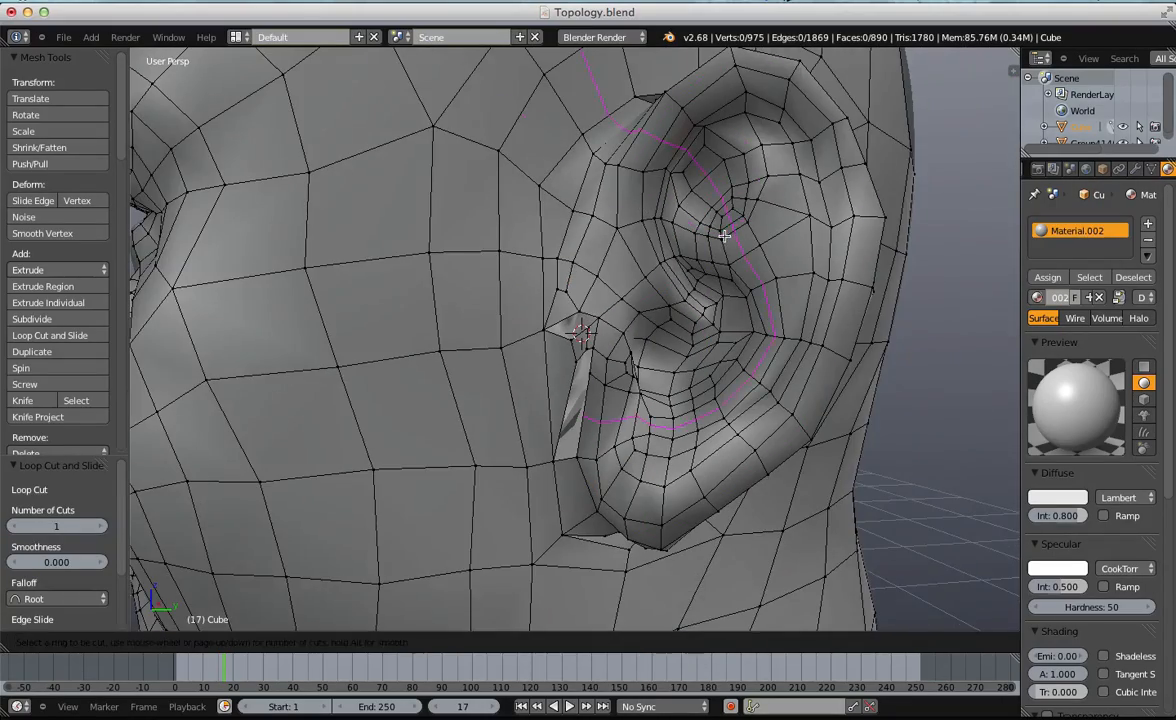
{"action": "left_click", "coordinate": [719, 246]}
{"action": "left_click", "coordinate": [719, 246]}
{"action": "scroll", "coordinate": [743, 236], "scroll_direction": "down", "scroll_amount": 4}
{"action": "middle_click_drag", "start_coordinate": [743, 236], "coordinate": [759, 289]}
{"action": "scroll", "coordinate": [561, 273], "scroll_direction": "up", "scroll_amount": 4}
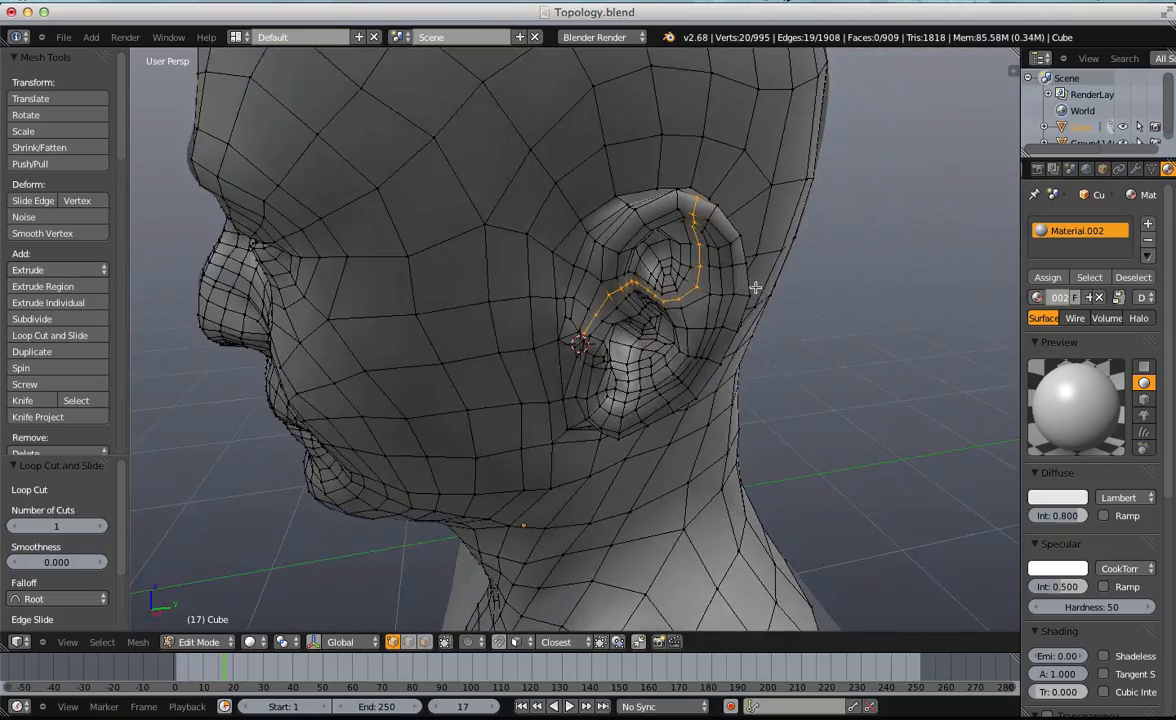
{"action": "key", "text": "ctrl+z"}
Adjust the positions of two border vertices underneath the earlobe, closer to the head's edge of the gap.
{"action": "scroll", "coordinate": [560, 481], "scroll_direction": "up", "scroll_amount": 6}
{"action": "scroll", "coordinate": [560, 481], "scroll_direction": "down", "scroll_amount": 4}
{"action": "middle_click_drag", "start_coordinate": [572, 415], "coordinate": [612, 452]}
{"action": "scroll", "coordinate": [701, 366], "scroll_direction": "up", "scroll_amount": 4}
{"action": "scroll", "coordinate": [701, 366], "scroll_direction": "down", "scroll_amount": 4}
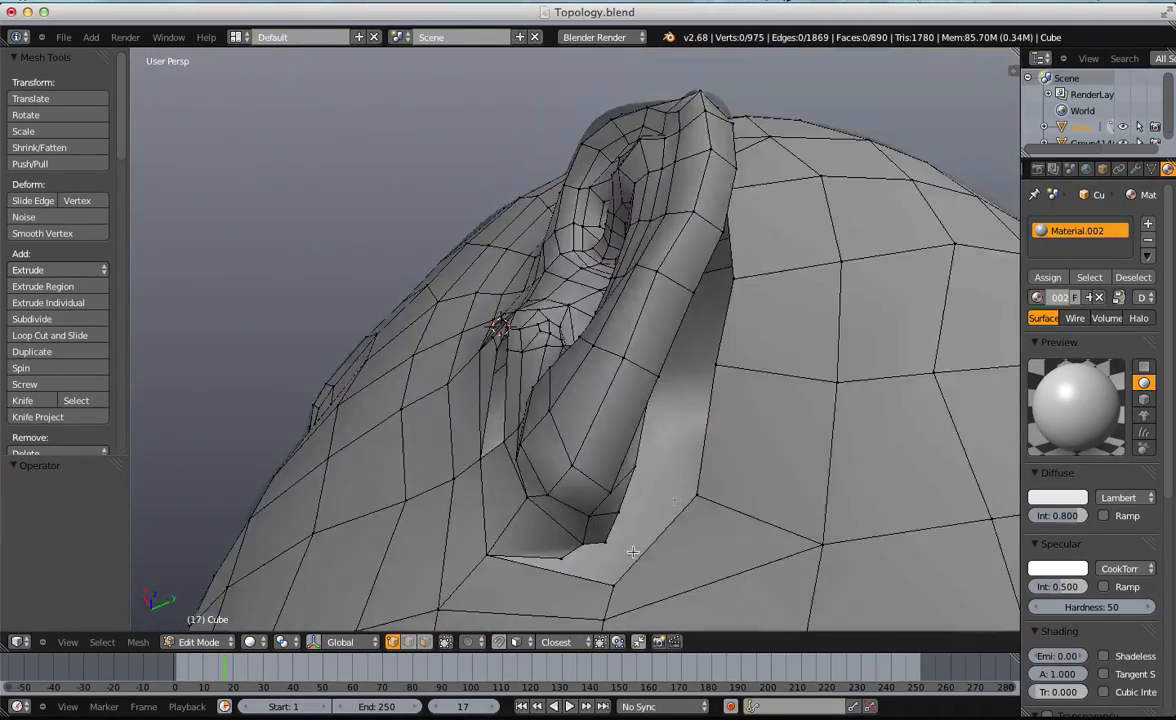
{"action": "scroll", "coordinate": [612, 452], "scroll_direction": "up", "scroll_amount": 5}
{"action": "scroll", "coordinate": [612, 452], "scroll_direction": "down", "scroll_amount": 2}
{"action": "middle_click_drag", "start_coordinate": [686, 449], "coordinate": [692, 431]}
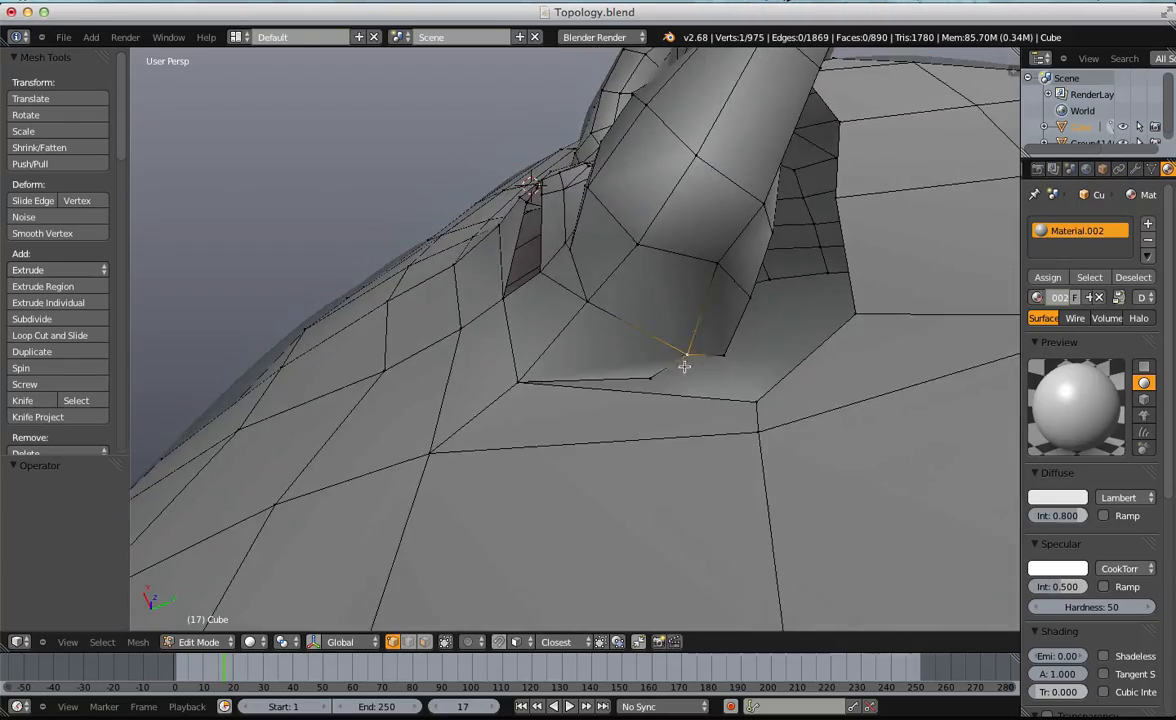
{"action": "middle_click_drag", "start_coordinate": [691, 365], "coordinate": [693, 402]}
{"action": "key", "text": "g"}
{"action": "left_click", "coordinate": [663, 383]}
{"action": "key", "text": "a"}
{"action": "right_click", "coordinate": [655, 455]}
{"action": "key", "text": "g"}
{"action": "left_click", "coordinate": [617, 446]}
Merge the loose border vertex under the earlobe with the corner vertex of the head's gap.
{"action": "scroll", "coordinate": [617, 440], "scroll_direction": "down", "scroll_amount": 7}
{"action": "middle_click_drag", "start_coordinate": [620, 436], "coordinate": [683, 298]}
{"action": "scroll", "coordinate": [701, 323], "scroll_direction": "up", "scroll_amount": 8}
{"action": "key", "text": "a"}
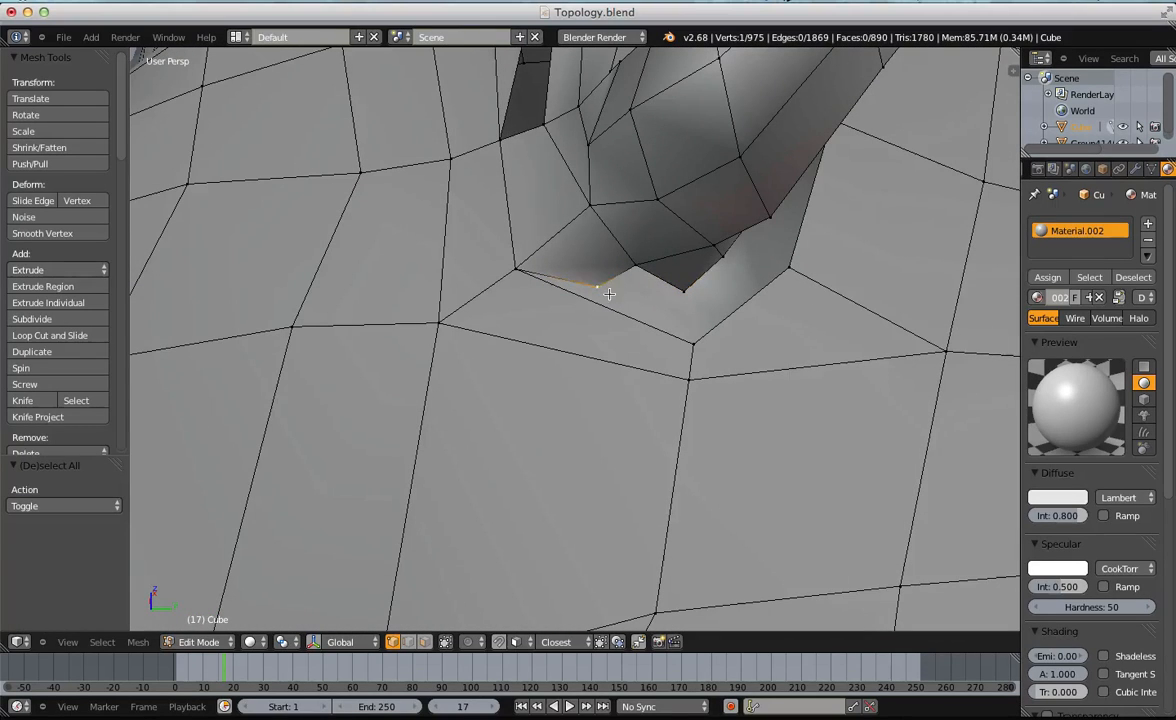
{"action": "key", "text": "w"}
{"action": "left_click", "coordinate": [687, 341]}
{"action": "left_click", "coordinate": [679, 341]}
{"action": "key", "text": "a"}
Reposition the head vertex below the merged corner and the border vertex at the tip of the earlobe.
{"action": "right_click", "coordinate": [669, 381]}
{"action": "key", "text": "g"}
{"action": "left_click", "coordinate": [602, 381]}
{"action": "right_click", "coordinate": [682, 294]}
{"action": "key", "text": "g"}
{"action": "left_click", "coordinate": [705, 266]}
{"action": "key", "text": "a"}
Merge the open border vertex of the earlobe with the head's corner vertex beneath it.
{"action": "middle_click_drag", "start_coordinate": [705, 265], "coordinate": [719, 374]}
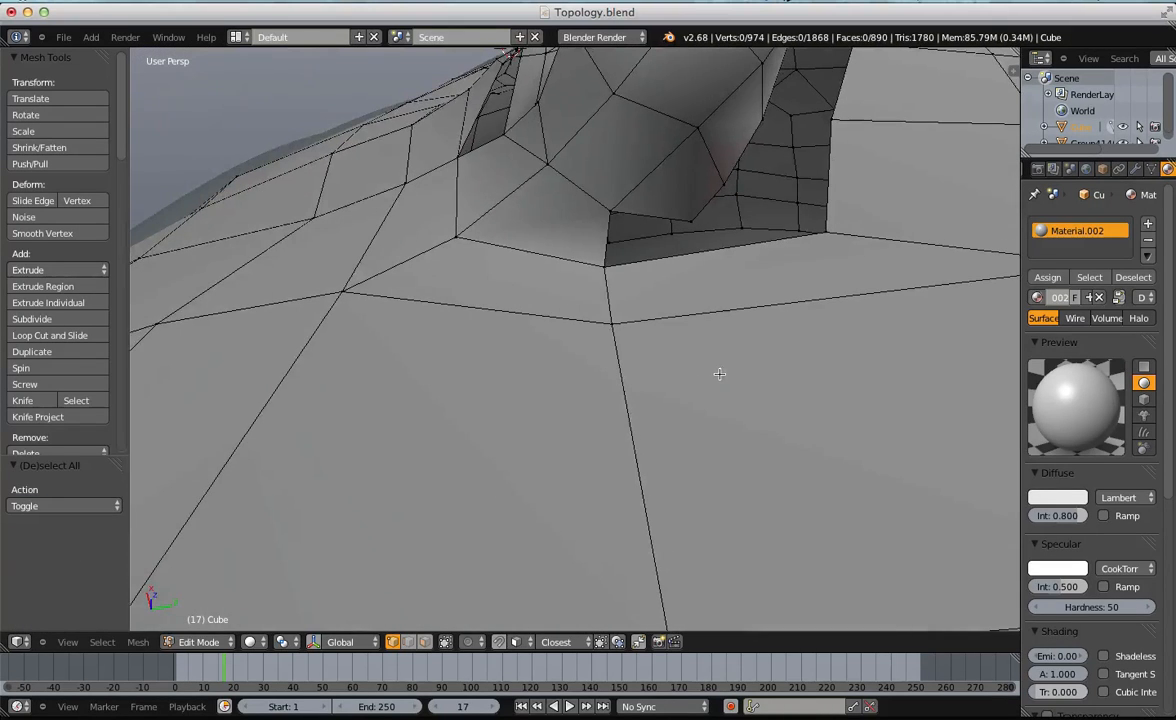
{"action": "right_click", "coordinate": [590, 276], "text": "shift"}
{"action": "key", "text": "w"}
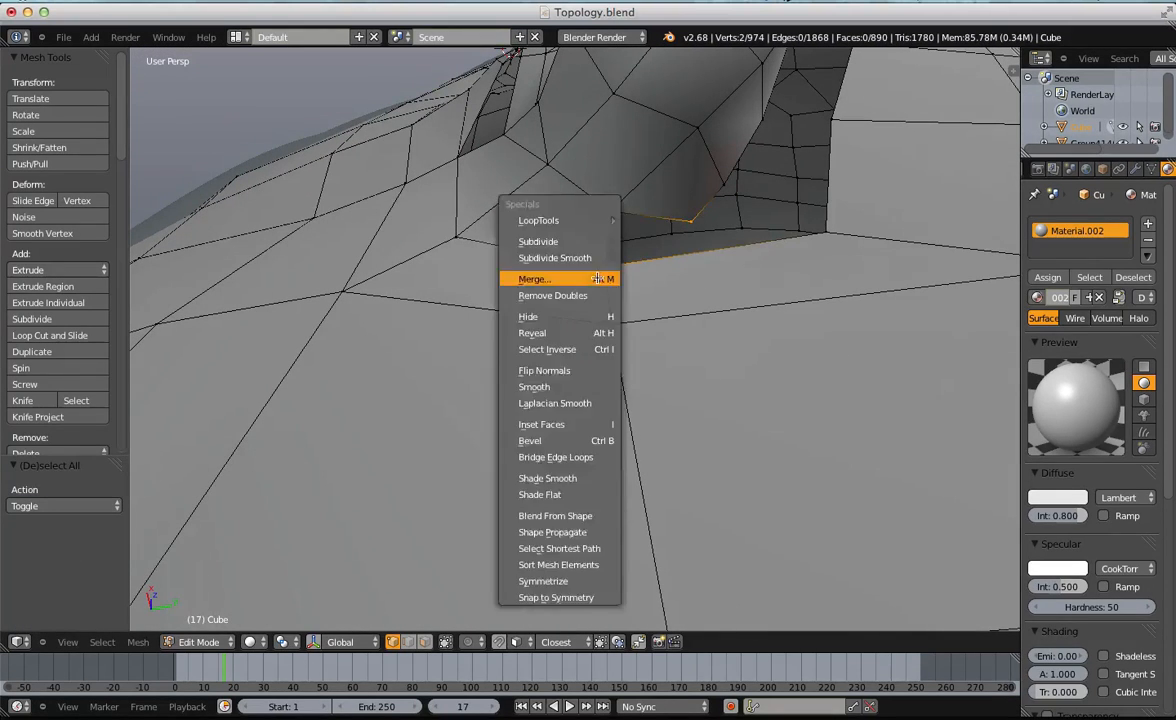
{"action": "left_click", "coordinate": [592, 274]}
{"action": "left_click", "coordinate": [590, 277]}
{"action": "key", "text": "a"}
Adjust the seam vertices on the head directly below the earlobe.
{"action": "middle_click_drag", "start_coordinate": [590, 280], "coordinate": [600, 394]}
{"action": "right_click", "coordinate": [512, 311]}
{"action": "key", "text": "g"}
{"action": "left_click", "coordinate": [486, 333]}
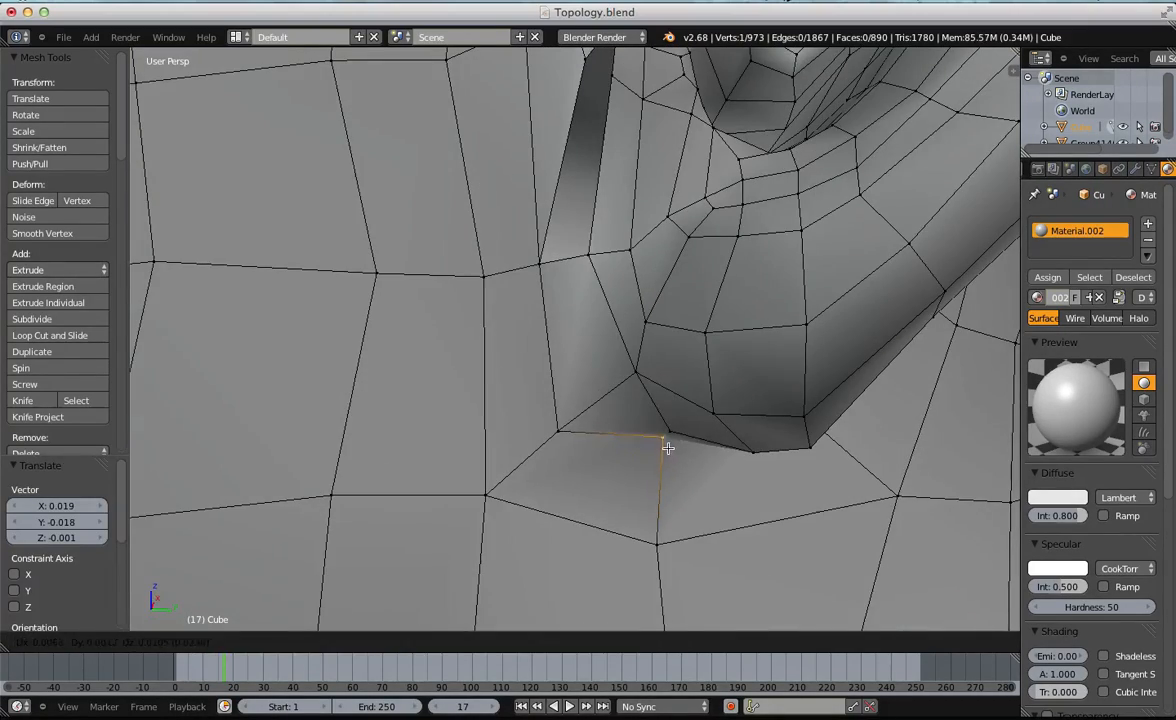
{"action": "key", "text": "a"}
Fill a face between the back of the earlobe and the head at the lower end of the gap.
{"action": "scroll", "coordinate": [759, 428], "scroll_direction": "down", "scroll_amount": 5}
{"action": "middle_click_drag", "start_coordinate": [759, 428], "coordinate": [620, 404]}
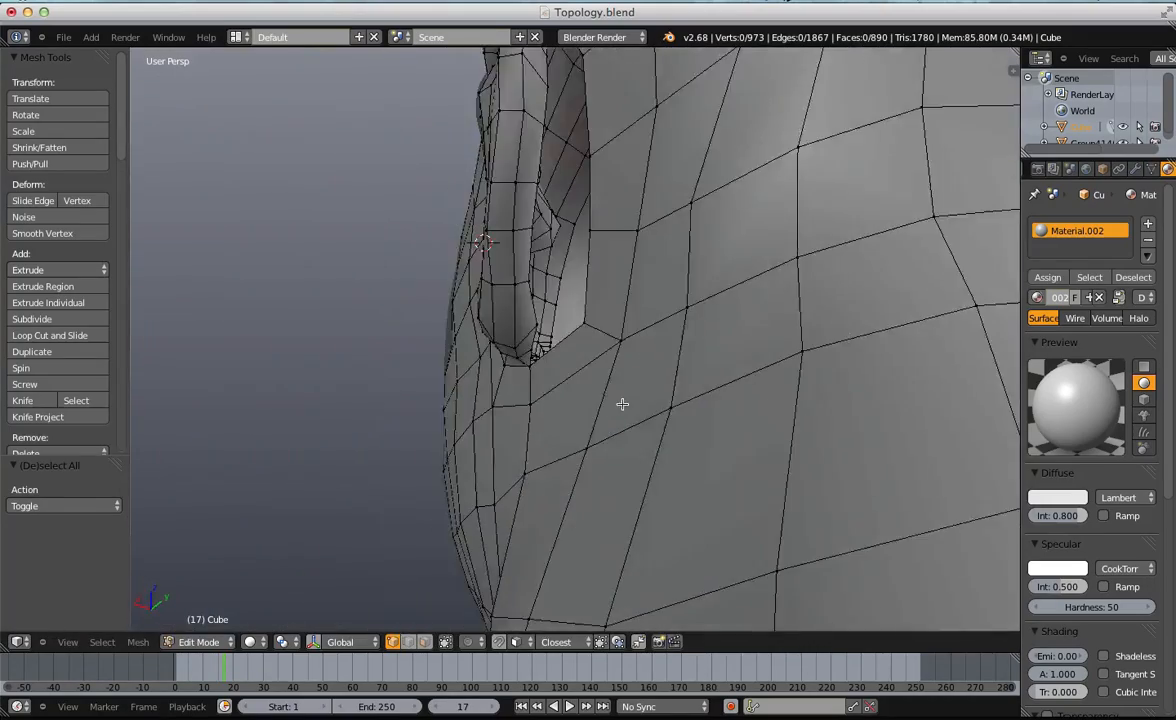
{"action": "scroll", "coordinate": [592, 382], "scroll_direction": "up", "scroll_amount": 4}
{"action": "middle_click_drag", "start_coordinate": [424, 354], "coordinate": [460, 328]}
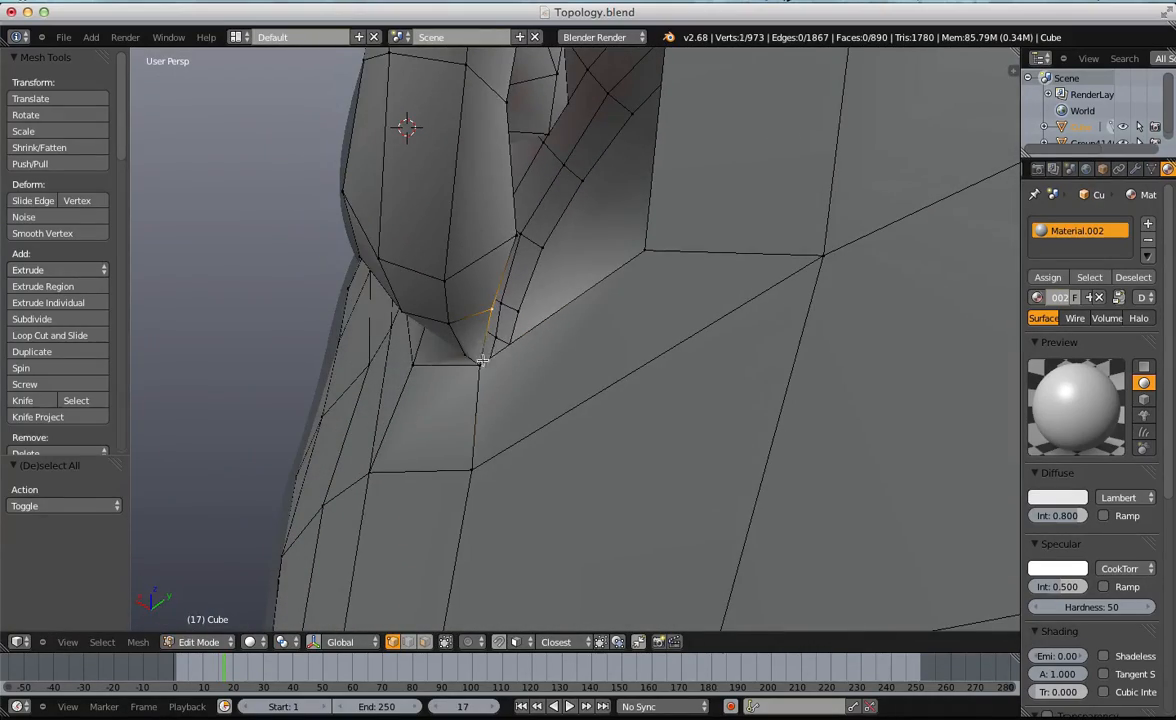
{"action": "key", "text": "f"}
{"action": "key", "text": "a"}
Reposition the vertices where the underside of the earlobe meets the head to smooth the joint.
{"action": "middle_click_drag", "start_coordinate": [549, 235], "coordinate": [607, 410]}
{"action": "left_click", "coordinate": [704, 208]}
{"action": "key", "text": "g"}
{"action": "left_click", "coordinate": [590, 360]}
{"action": "key", "text": "g"}
{"action": "left_click", "coordinate": [457, 369]}
{"action": "key", "text": "Tab"}
{"action": "key", "text": "Tab"}
{"action": "key", "text": "a"}
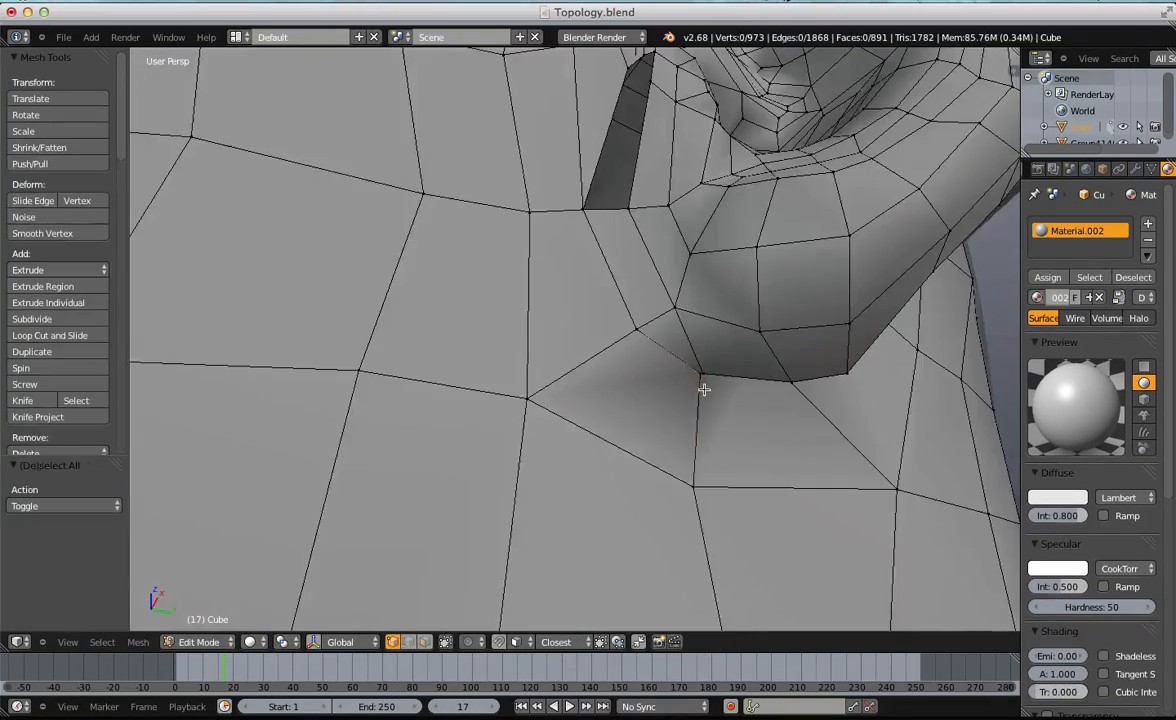
{"action": "middle_click_drag", "start_coordinate": [704, 390], "coordinate": [694, 324]}
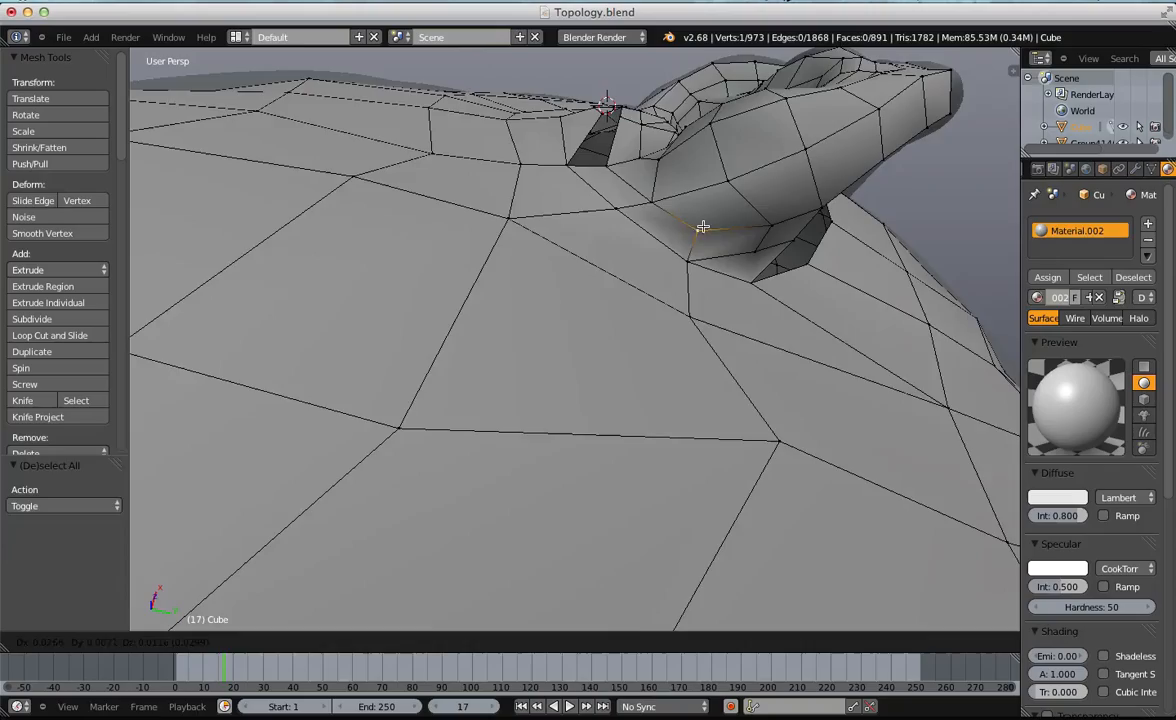
{"action": "left_click", "coordinate": [702, 227]}
Check the ear joint in Object Mode, and adjust the border vertex on the back of the ear above the lobe.
{"action": "scroll", "coordinate": [703, 227], "scroll_direction": "down", "scroll_amount": 8}
{"action": "middle_click_drag", "start_coordinate": [703, 227], "coordinate": [745, 376]}
{"action": "scroll", "coordinate": [745, 376], "scroll_direction": "up", "scroll_amount": 3}
{"action": "key", "text": "Tab"}
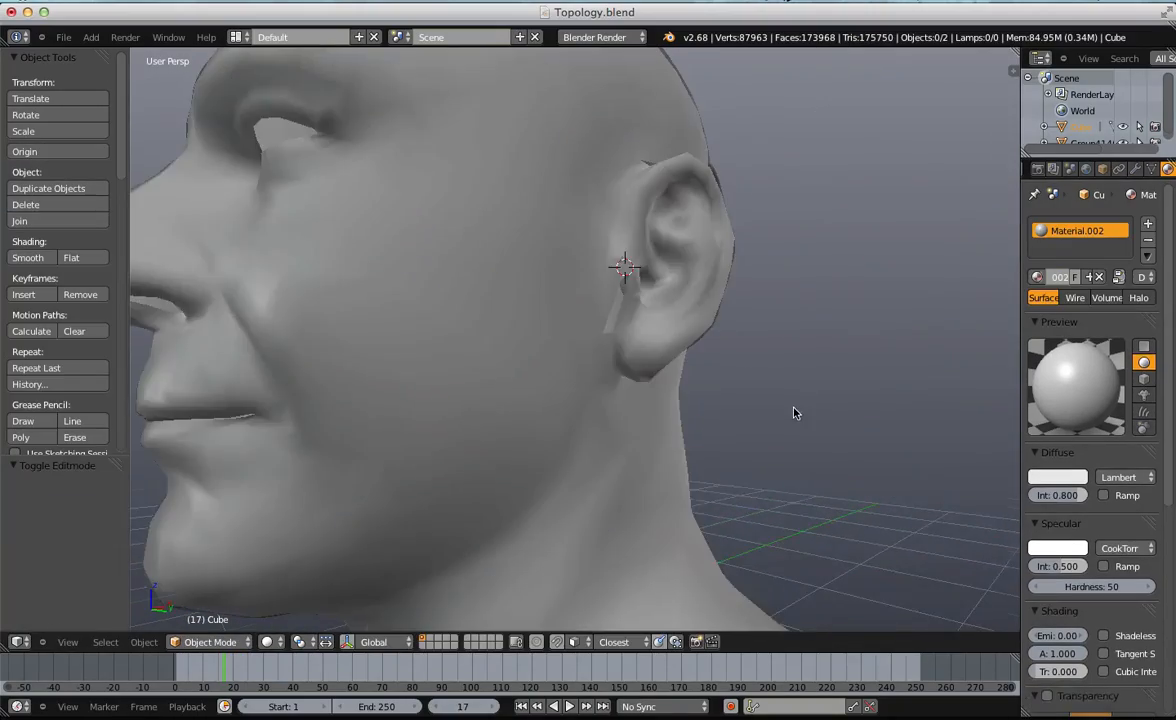
{"action": "scroll", "coordinate": [794, 413], "scroll_direction": "down", "scroll_amount": 5}
{"action": "key", "text": "Tab"}
{"action": "scroll", "coordinate": [735, 394], "scroll_direction": "up", "scroll_amount": 10}
{"action": "key", "text": "a"}
{"action": "middle_click_drag", "start_coordinate": [605, 315], "coordinate": [413, 370]}
{"action": "right_click_drag", "start_coordinate": [418, 356], "coordinate": [424, 348]}
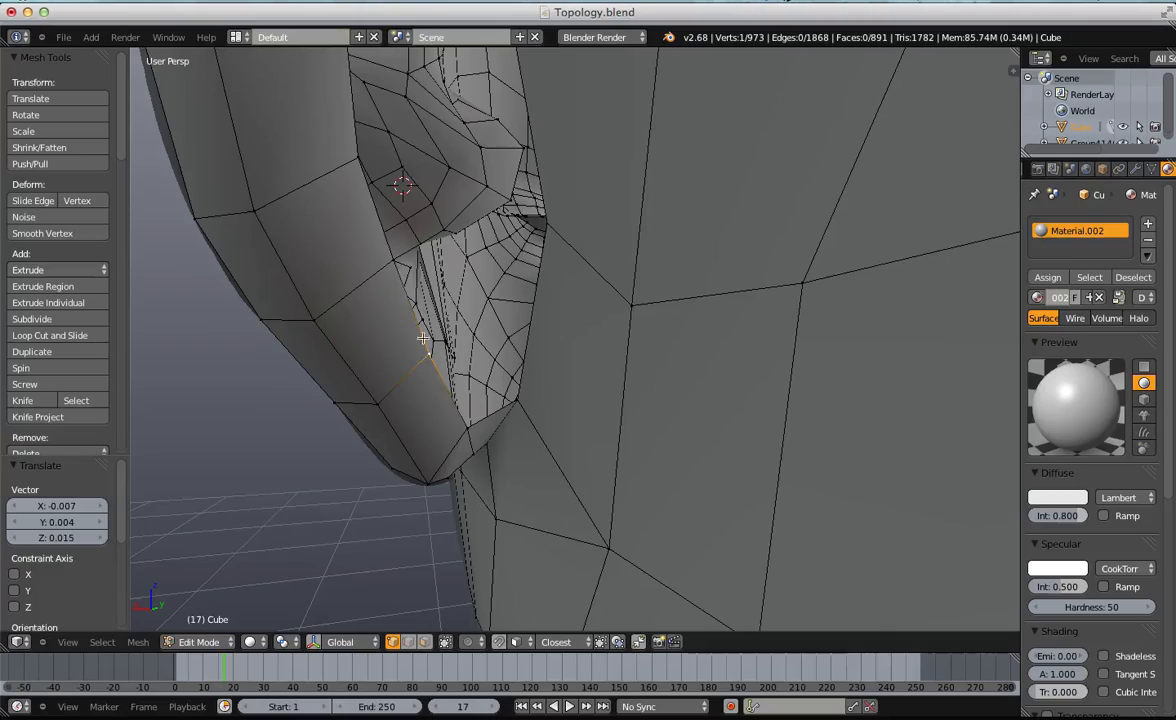
{"action": "key", "text": "a"}
Try a loop cut through the face joining the back of the earlobe to the head, and undo it.
{"action": "middle_click_drag", "start_coordinate": [426, 323], "coordinate": [491, 320]}
{"action": "key", "text": "ctrl+r"}
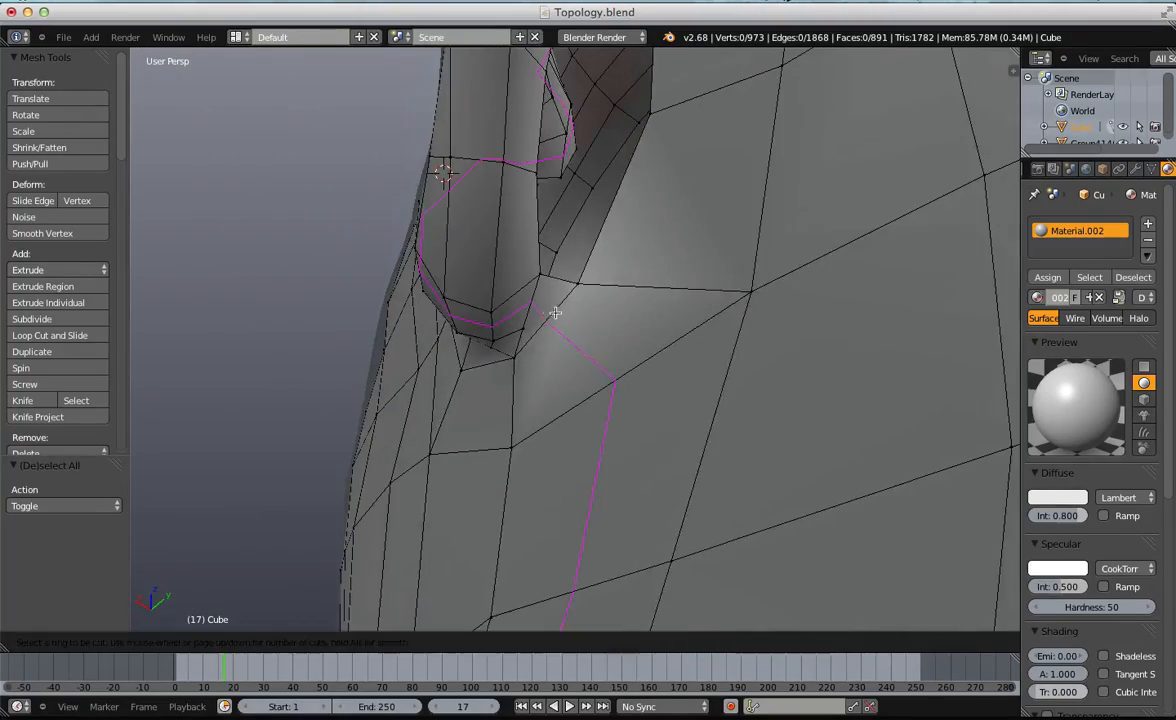
{"action": "middle_click_drag", "start_coordinate": [522, 301], "coordinate": [629, 256]}
{"action": "key", "text": "ctrl+z"}
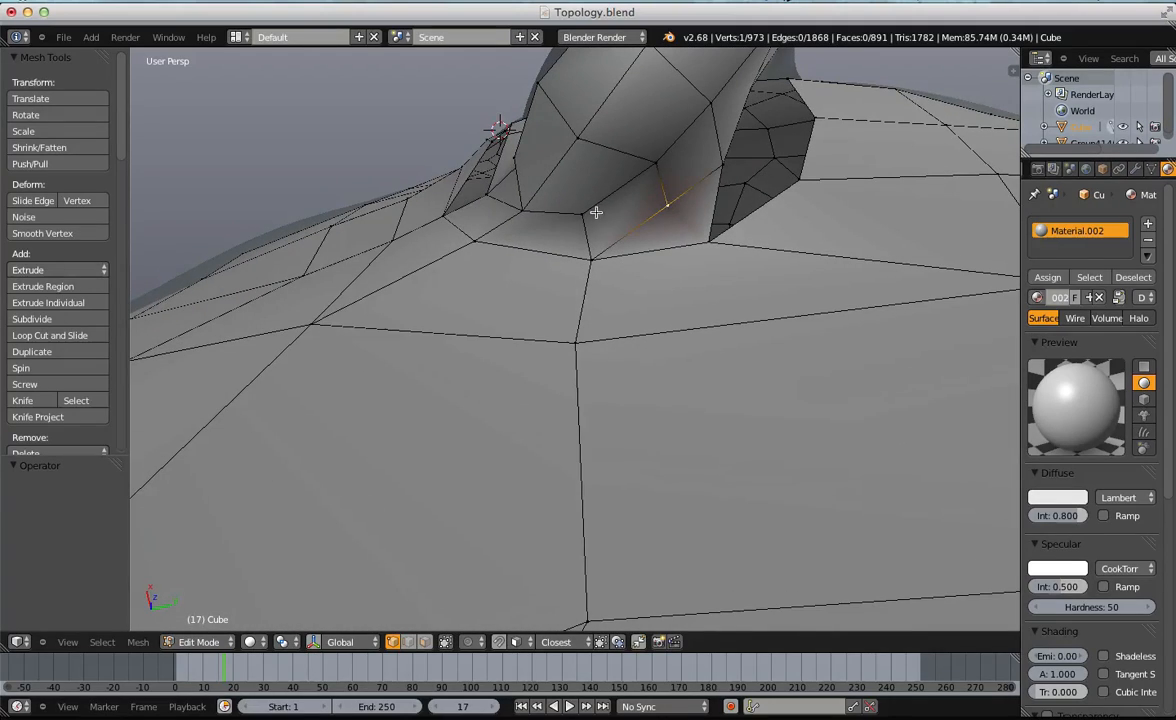
Connect two vertices across the face behind the earlobe to split it.
{"action": "key", "text": "j"}
{"action": "key", "text": "a"}
{"action": "middle_click_drag", "start_coordinate": [617, 206], "coordinate": [564, 201]}
Delete the edge behind the earlobe with its adjoining faces, and fill a smaller face between the lobe and the head.
{"action": "key", "text": "ctrl+Tab"}
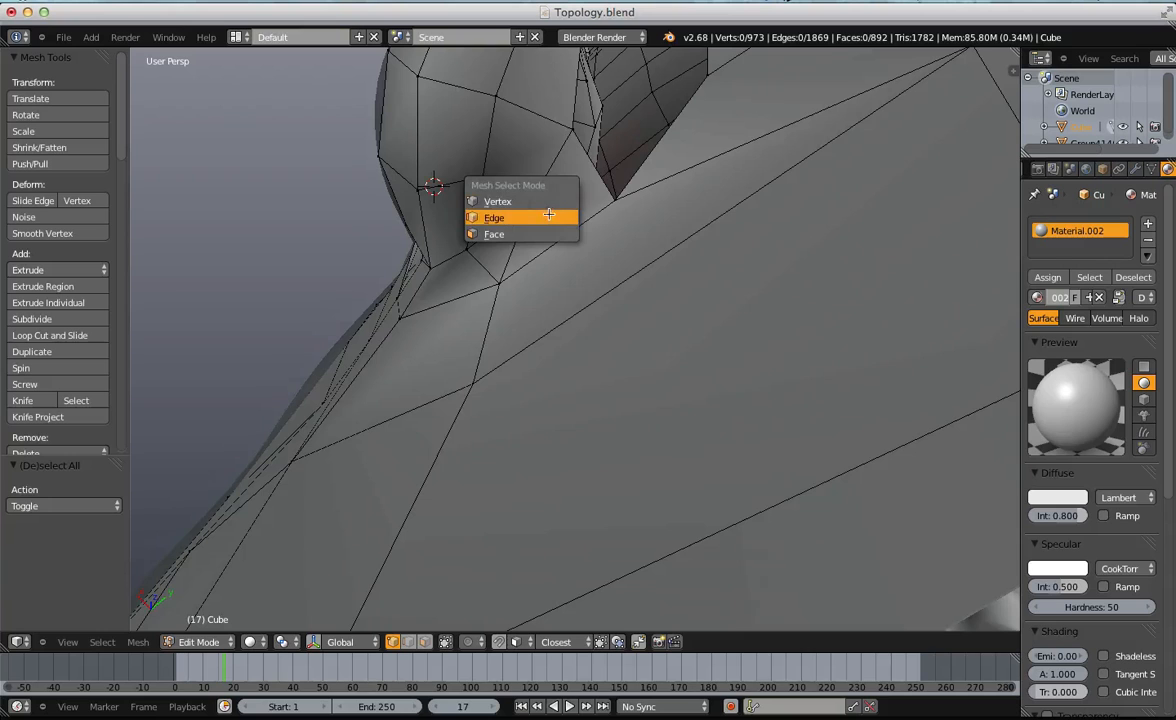
{"action": "left_click", "coordinate": [515, 217]}
{"action": "right_click", "coordinate": [476, 200]}
{"action": "key", "text": "x"}
{"action": "left_click", "coordinate": [511, 234]}
{"action": "middle_click_drag", "start_coordinate": [511, 234], "coordinate": [525, 255]}
{"action": "key", "text": "j"}
{"action": "key", "text": "a"}
Move the border vertex behind the earlobe where the ear meets the head.
{"action": "key", "text": "ctrl+Tab"}
{"action": "left_click", "coordinate": [472, 190]}
{"action": "right_click", "coordinate": [490, 236]}
{"action": "key", "text": "g"}
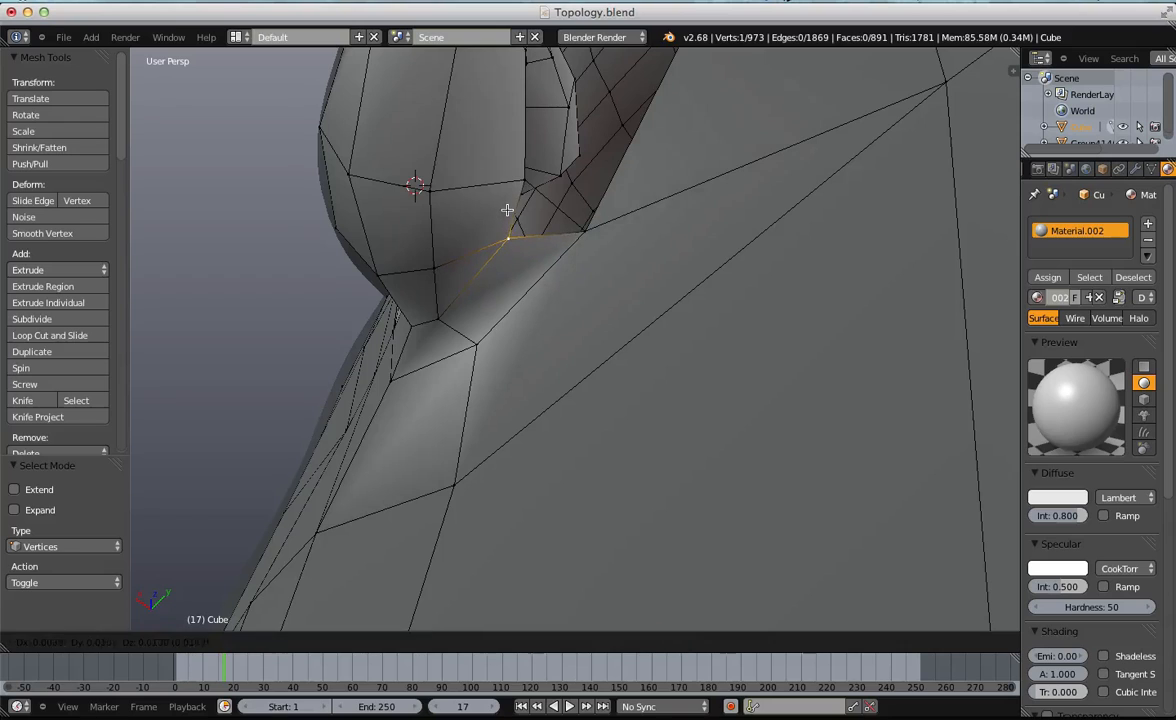
{"action": "left_click", "coordinate": [507, 210]}
{"action": "middle_click_drag", "start_coordinate": [507, 210], "coordinate": [583, 242]}
Delete the leftover edge at the joint behind the earlobe.
{"action": "key", "text": "a"}
{"action": "key", "text": "ctrl+Tab"}
{"action": "left_click", "coordinate": [600, 313]}
{"action": "right_click", "coordinate": [592, 303]}
{"action": "key", "text": "x"}
{"action": "left_click", "coordinate": [584, 306]}
{"action": "middle_click_drag", "start_coordinate": [584, 306], "coordinate": [564, 291]}
Slide the horizontal edge on the back of the earlobe along its neighbouring edges.
{"action": "key", "text": "g"}
{"action": "key", "text": "g"}
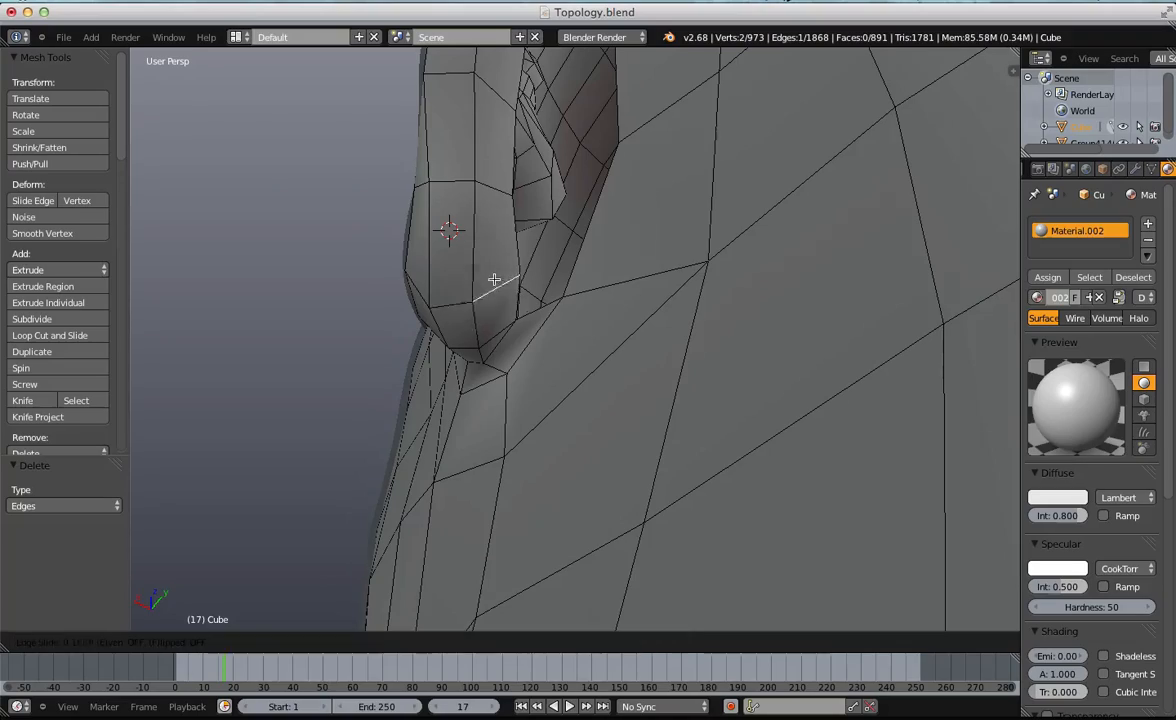
{"action": "left_click", "coordinate": [497, 267]}
{"action": "key", "text": "a"}
Add a loop cut through the strip of faces running in front of and beneath the earlobe.
{"action": "middle_click_drag", "start_coordinate": [499, 268], "coordinate": [597, 202]}
{"action": "key", "text": "ctrl+r"}
{"action": "left_click", "coordinate": [570, 284]}
{"action": "left_click", "coordinate": [570, 284]}
{"action": "key", "text": "a"}
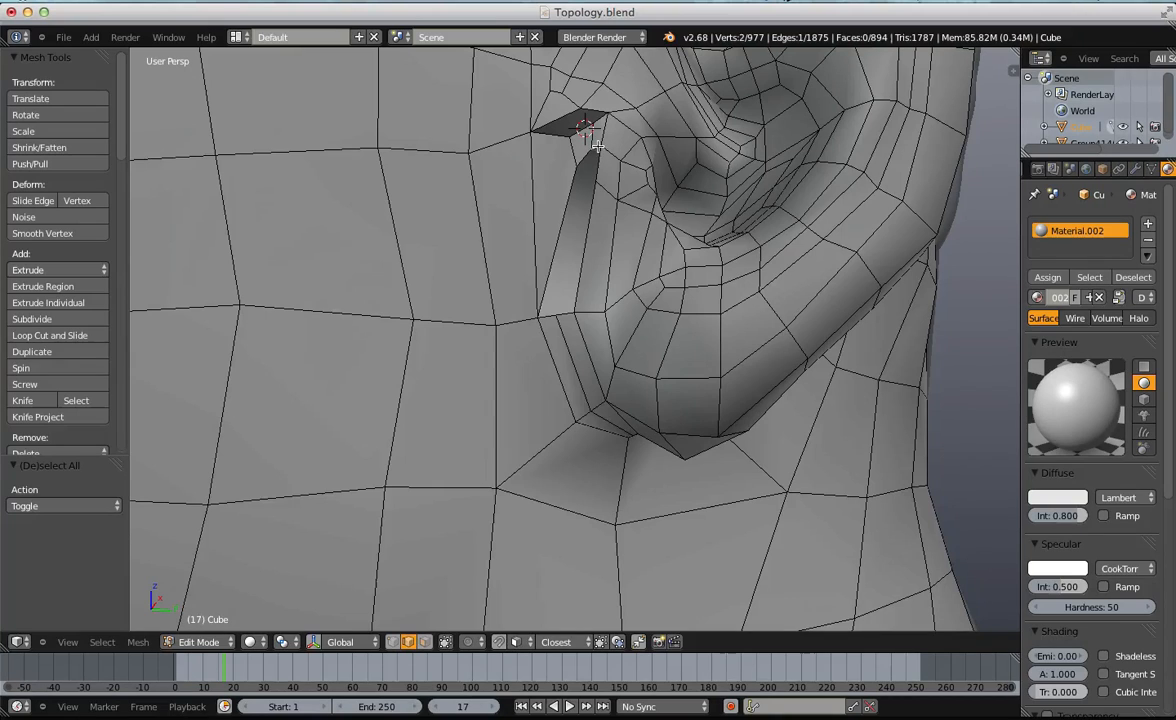
Try to fill the narrow gap in front of the ear with new faces, and undo the fills.
{"action": "key", "text": "ctrl+z"}
{"action": "right_click", "coordinate": [565, 314], "text": "shift"}
{"action": "key", "text": "f"}
{"action": "key", "text": "a"}
{"action": "right_click", "coordinate": [567, 268], "text": "alt"}
{"action": "key", "text": "f"}
{"action": "key", "text": "a"}
{"action": "middle_click_drag", "start_coordinate": [590, 223], "coordinate": [652, 317]}
{"action": "key", "text": "ctrl+z"}
{"action": "key", "text": "ctrl+z"}
{"action": "key", "text": "ctrl+z"}
{"action": "key", "text": "ctrl+z"}
{"action": "key", "text": "ctrl+z"}
{"action": "key", "text": "ctrl+z"}
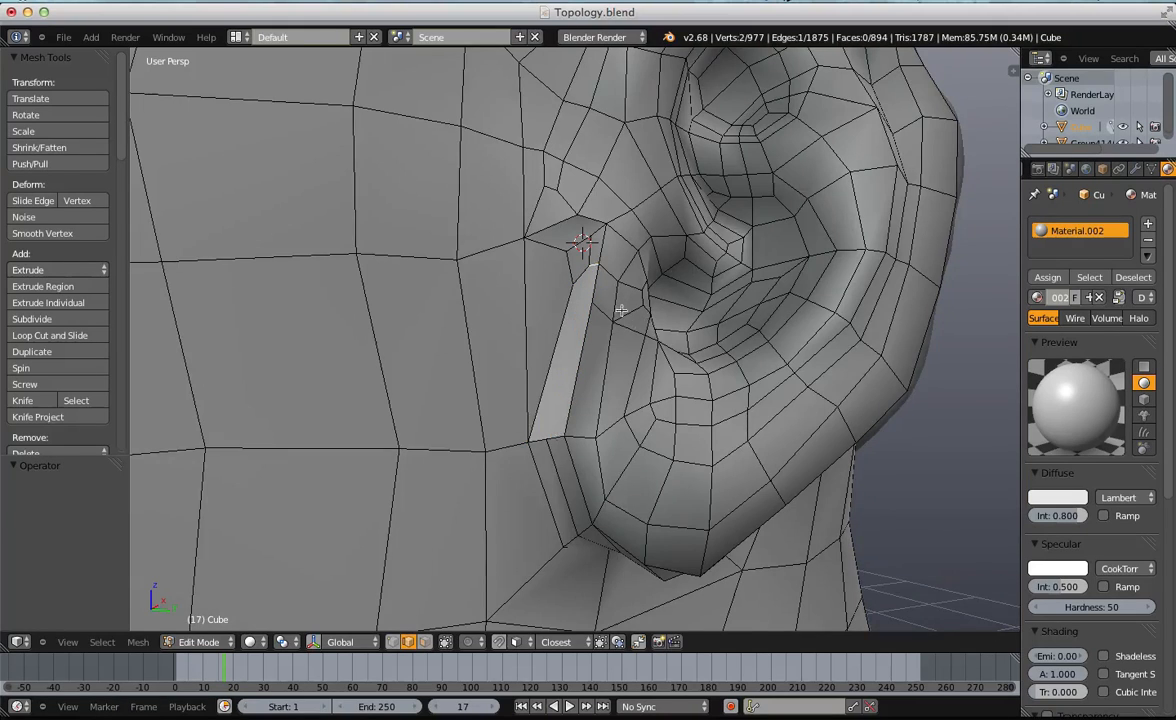
Fill a face between the two short edges at the upper end of the gap in front of the ear.
{"action": "scroll", "coordinate": [631, 327], "scroll_direction": "up", "scroll_amount": 3}
{"action": "key", "text": "a"}
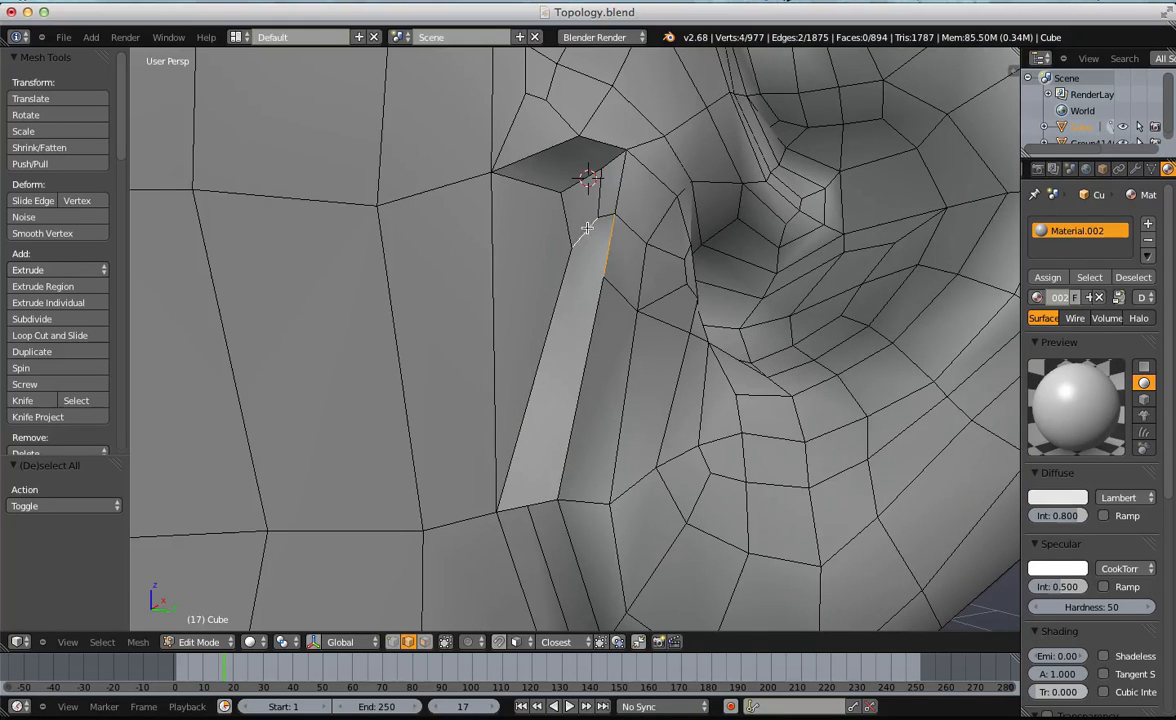
{"action": "key", "text": "f"}
{"action": "key", "text": "a"}
Delete the edge loop running beneath the earlobe, and fill the remaining gap in front of the ear.
{"action": "middle_click_drag", "start_coordinate": [550, 510], "coordinate": [534, 276], "text": "shift"}
{"action": "right_click", "coordinate": [534, 291], "text": "alt"}
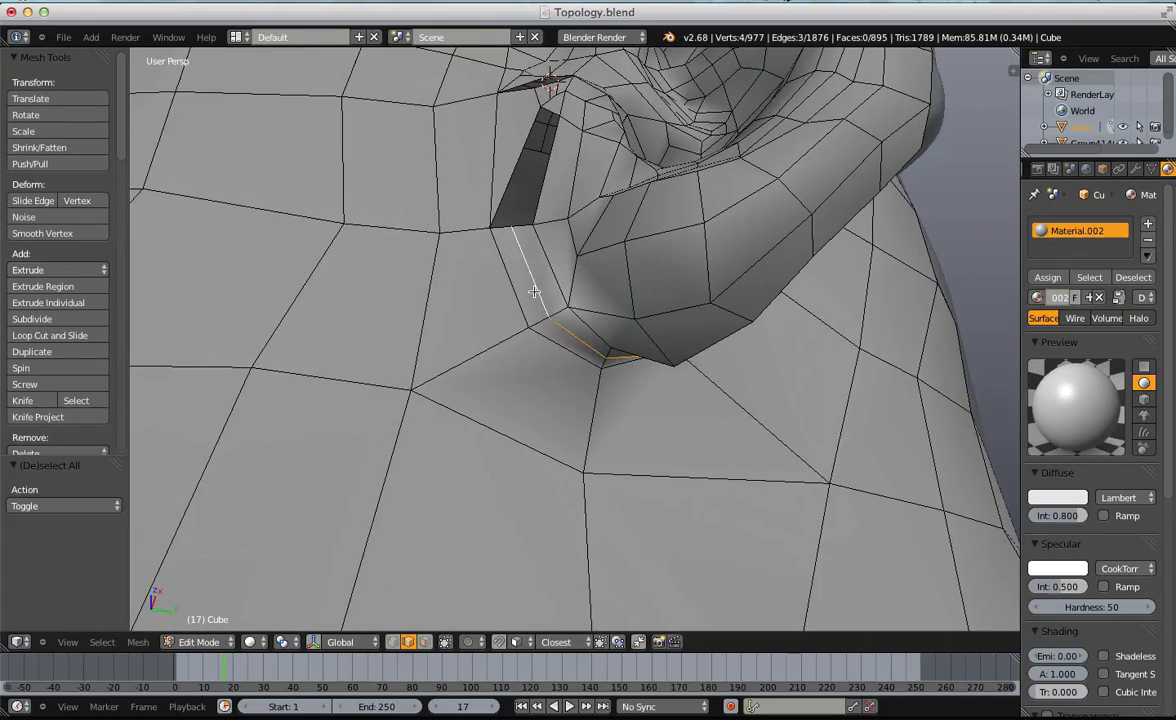
{"action": "key", "text": "x"}
{"action": "left_click", "coordinate": [484, 420]}
{"action": "key", "text": "a"}
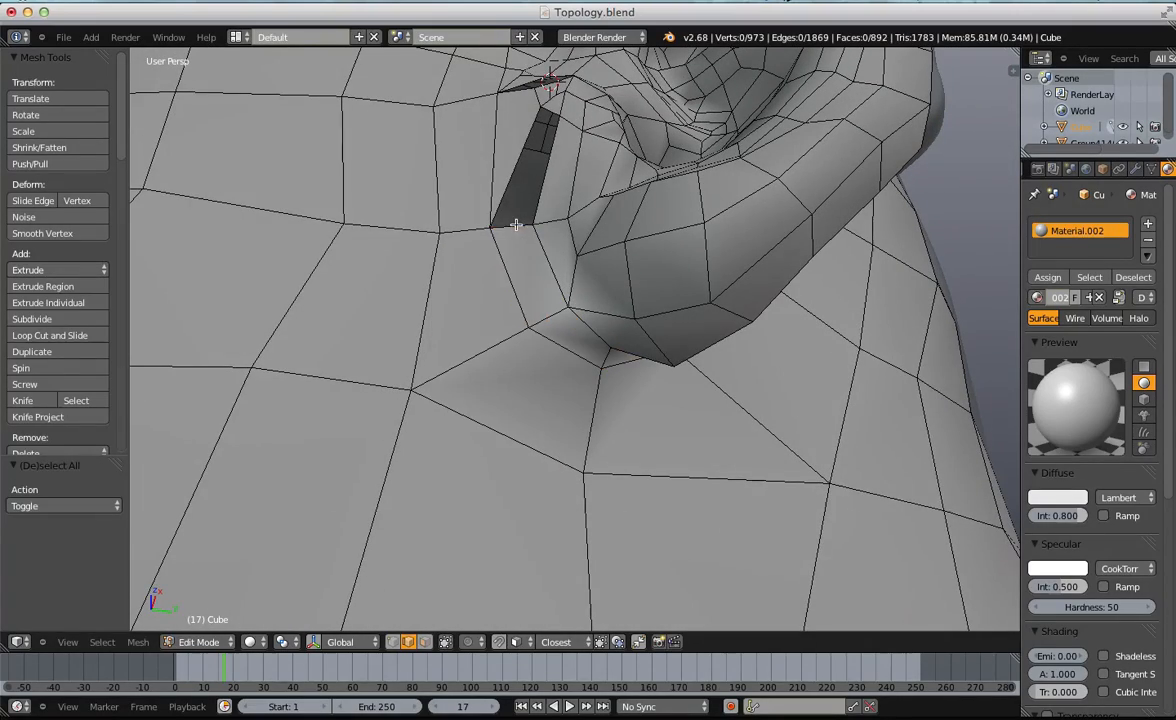
{"action": "key", "text": "f"}
{"action": "key", "text": "a"}
Move the vertex above the filled gap in front of the ear in vertex select mode.
{"action": "middle_click_drag", "start_coordinate": [594, 193], "coordinate": [644, 344]}
{"action": "key", "text": "ctrl+Tab"}
{"action": "left_click", "coordinate": [638, 241]}
{"action": "right_click", "coordinate": [612, 218]}
{"action": "key", "text": "g"}
{"action": "left_click", "coordinate": [608, 230]}
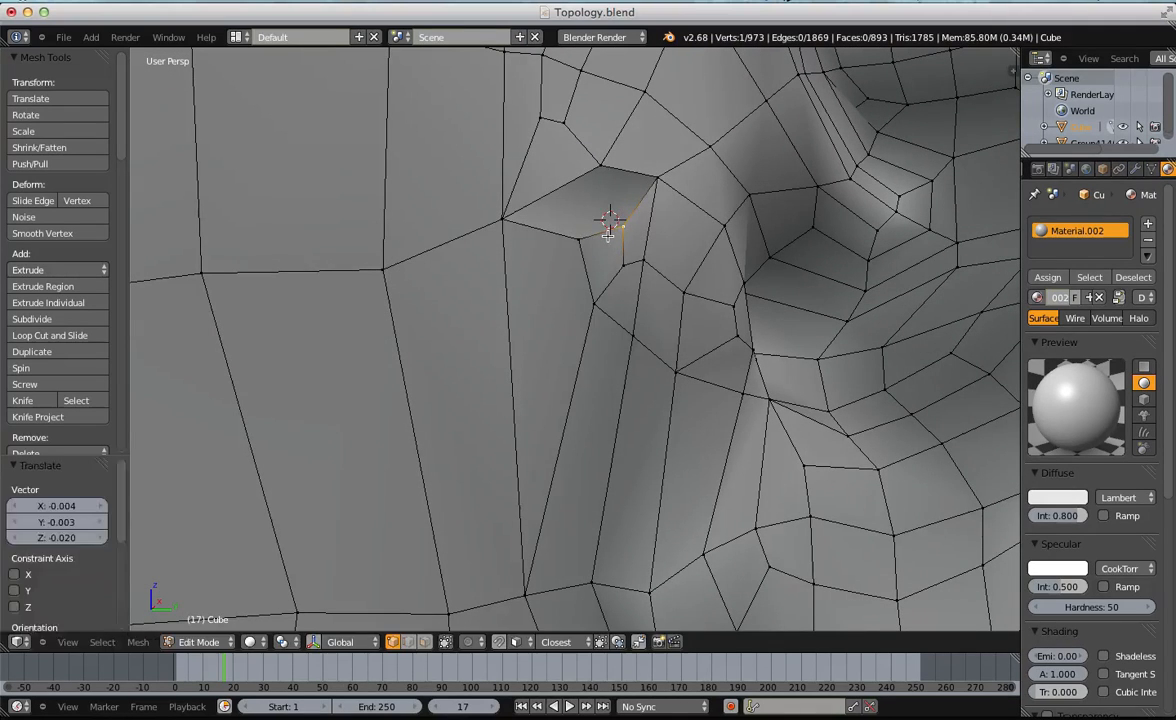
{"action": "key", "text": "a"}
{"action": "scroll", "coordinate": [613, 232], "scroll_direction": "down", "scroll_amount": 2}
{"action": "middle_click_drag", "start_coordinate": [626, 225], "coordinate": [622, 248], "text": "shift"}
Undo the vertex move, the gap fills and the edge loop deletion in front of the ear.
{"action": "key", "text": "ctrl+z"}
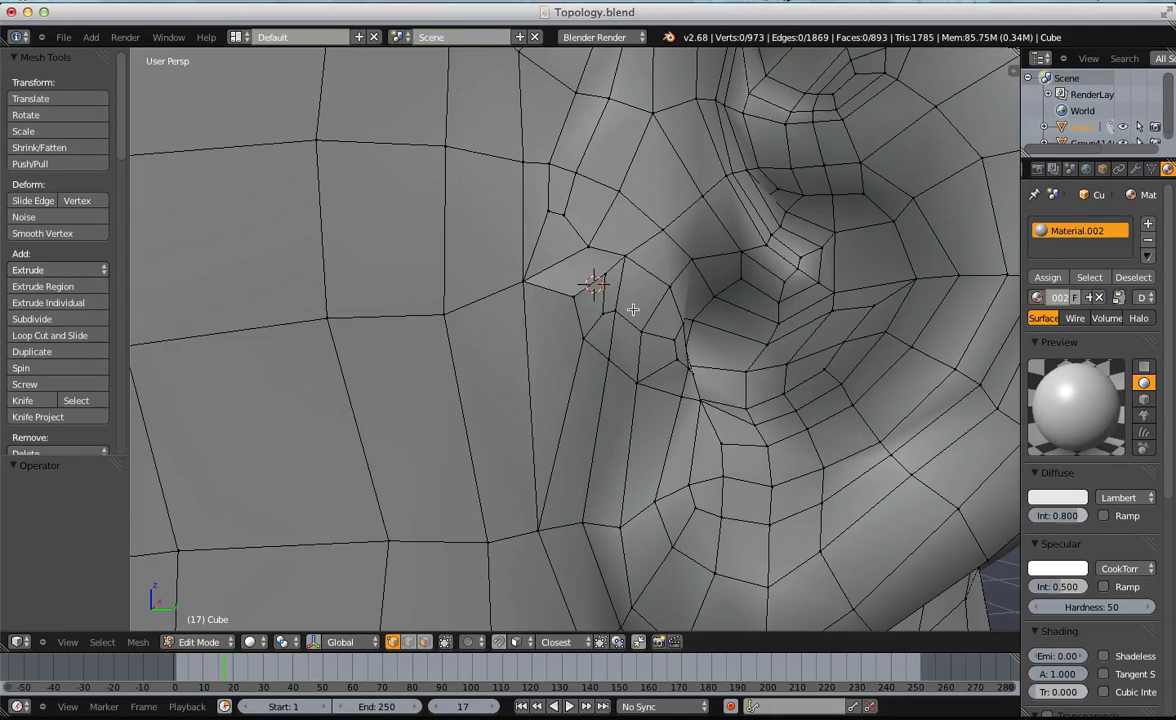
{"action": "key", "text": "ctrl+z"}
{"action": "key", "text": "ctrl+z"}
{"action": "key", "text": "ctrl+z"}
{"action": "key", "text": "ctrl+z"}
{"action": "key", "text": "a"}
{"action": "key", "text": "ctrl+z"}
{"action": "key", "text": "ctrl+z"}
{"action": "key", "text": "ctrl+z"}
Delete the two small faces at the upper end of the gap in front of the ear.
{"action": "scroll", "coordinate": [610, 397], "scroll_direction": "up", "scroll_amount": 3}
{"action": "key", "text": "a"}
{"action": "key", "text": "ctrl+Tab"}
{"action": "left_click", "coordinate": [611, 363]}
{"action": "key", "text": "a"}
{"action": "right_click", "coordinate": [624, 332]}
{"action": "right_click", "coordinate": [612, 235], "text": "shift"}
{"action": "key", "text": "x"}
{"action": "left_click", "coordinate": [612, 121]}
{"action": "scroll", "coordinate": [630, 229], "scroll_direction": "down", "scroll_amount": 4}
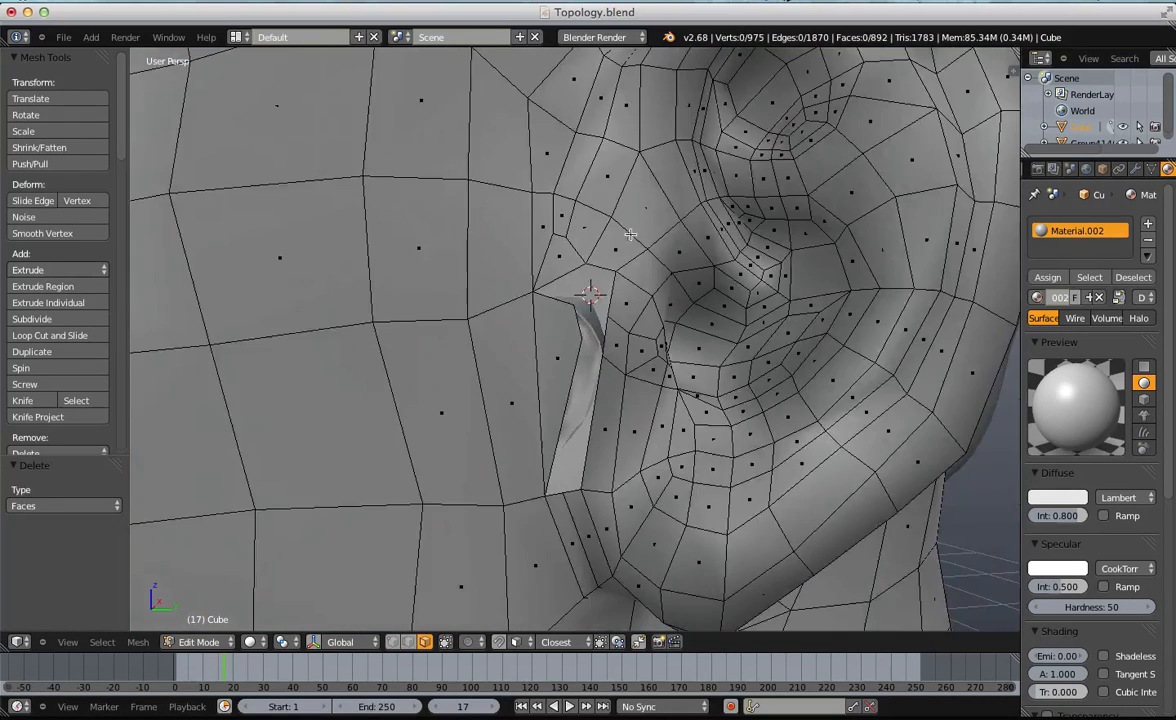
Delete the leftover edges on the cheek side of the gap together with their adjoining face.
{"action": "scroll", "coordinate": [562, 266], "scroll_direction": "up", "scroll_amount": 1}
{"action": "key", "text": "ctrl+Tab"}
{"action": "left_click", "coordinate": [572, 284]}
{"action": "right_click", "coordinate": [571, 342]}
{"action": "key", "text": "x"}
{"action": "left_click", "coordinate": [572, 343]}
Extrude the vertex at the gap's lower end upward, and fill a face on each side of the new edge.
{"action": "key", "text": "ctrl+Tab"}
{"action": "left_click", "coordinate": [540, 326]}
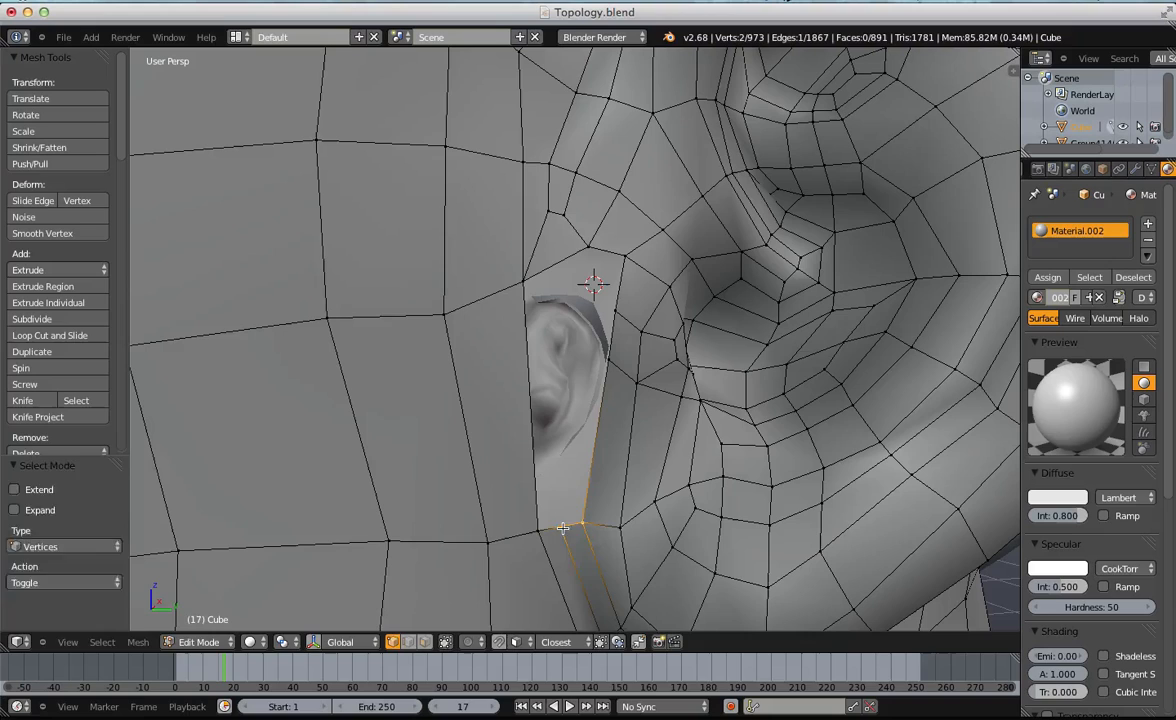
{"action": "key", "text": "a"}
{"action": "right_click", "coordinate": [565, 527]}
{"action": "key", "text": "e"}
{"action": "left_click", "coordinate": [577, 340]}
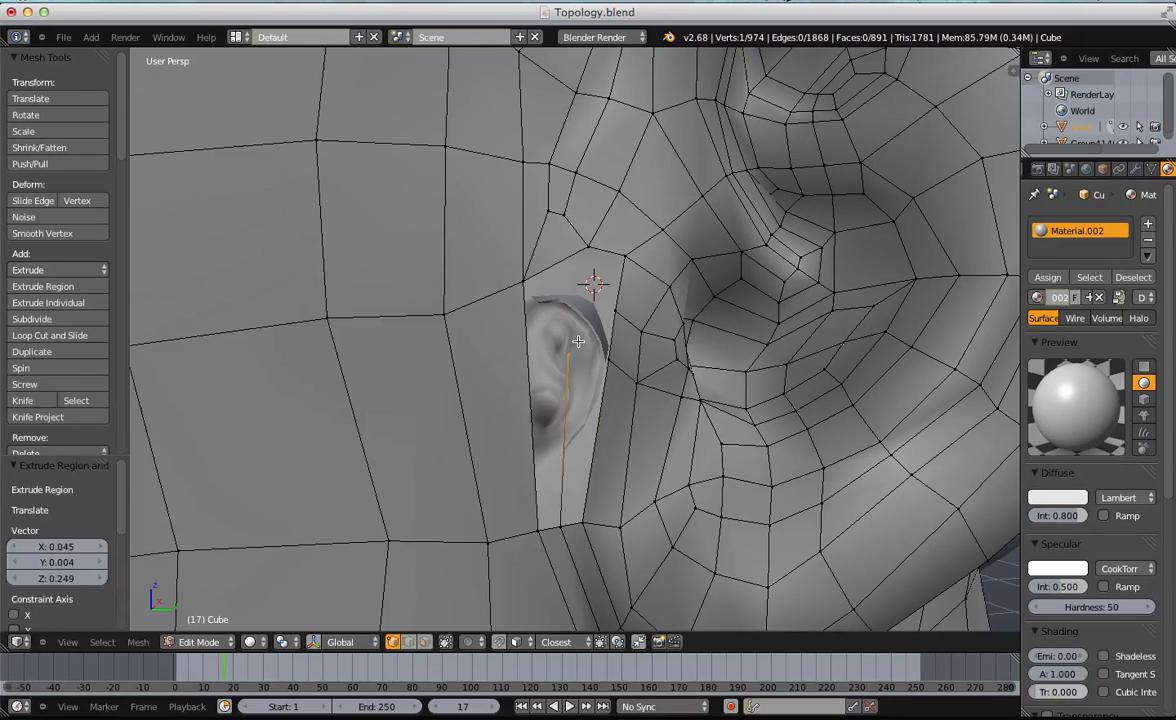
{"action": "key", "text": "f"}
{"action": "key", "text": "a"}
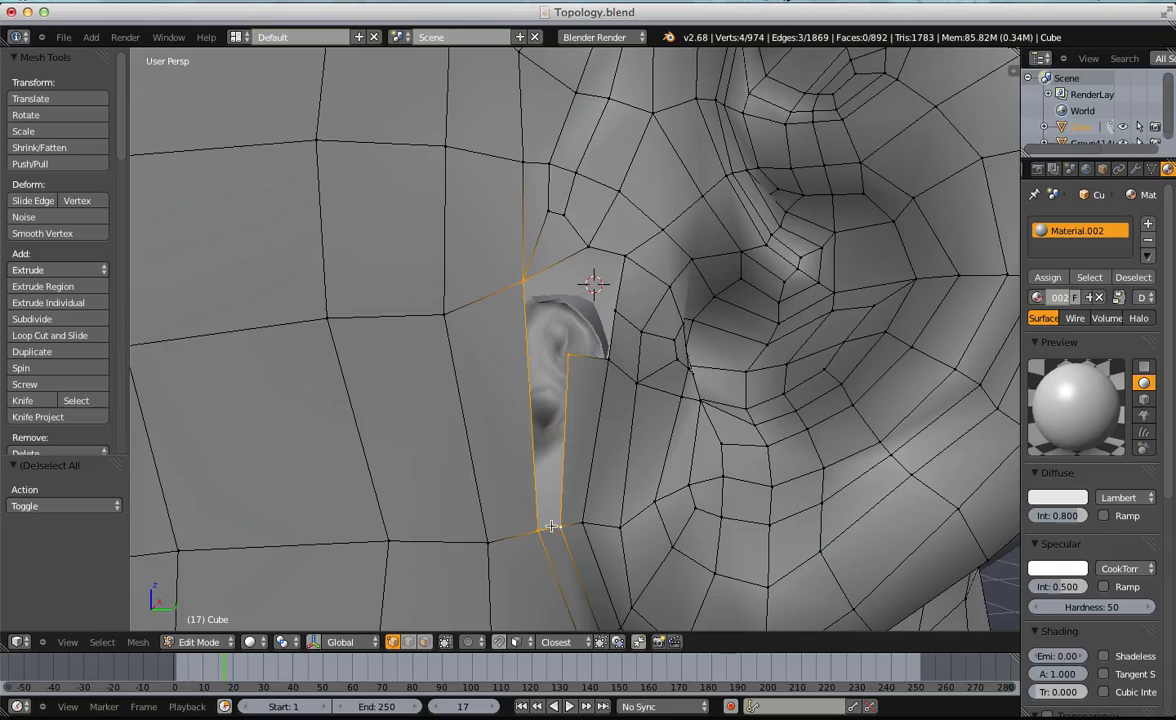
{"action": "key", "text": "f"}
{"action": "key", "text": "a"}
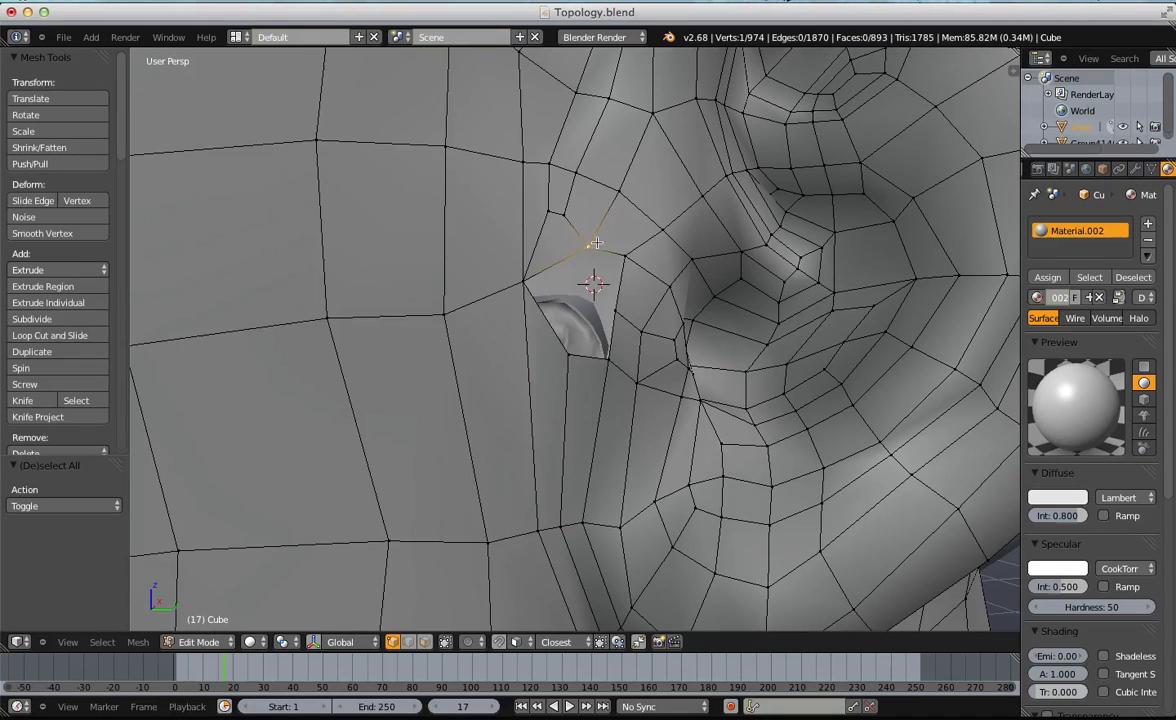
Extrude the vertex above the hole downward into it, and fill a face between the new edge and the ear border.
{"action": "right_click", "coordinate": [570, 355], "text": "shift"}
{"action": "right_click", "coordinate": [524, 286], "text": "shift"}
{"action": "right_click", "coordinate": [524, 288]}
{"action": "key", "text": "e"}
{"action": "left_click", "coordinate": [598, 286]}
{"action": "key", "text": "ctrl+z"}
{"action": "right_click", "coordinate": [624, 258]}
{"action": "key", "text": "f"}
{"action": "left_click", "coordinate": [595, 291]}
{"action": "key", "text": "a"}
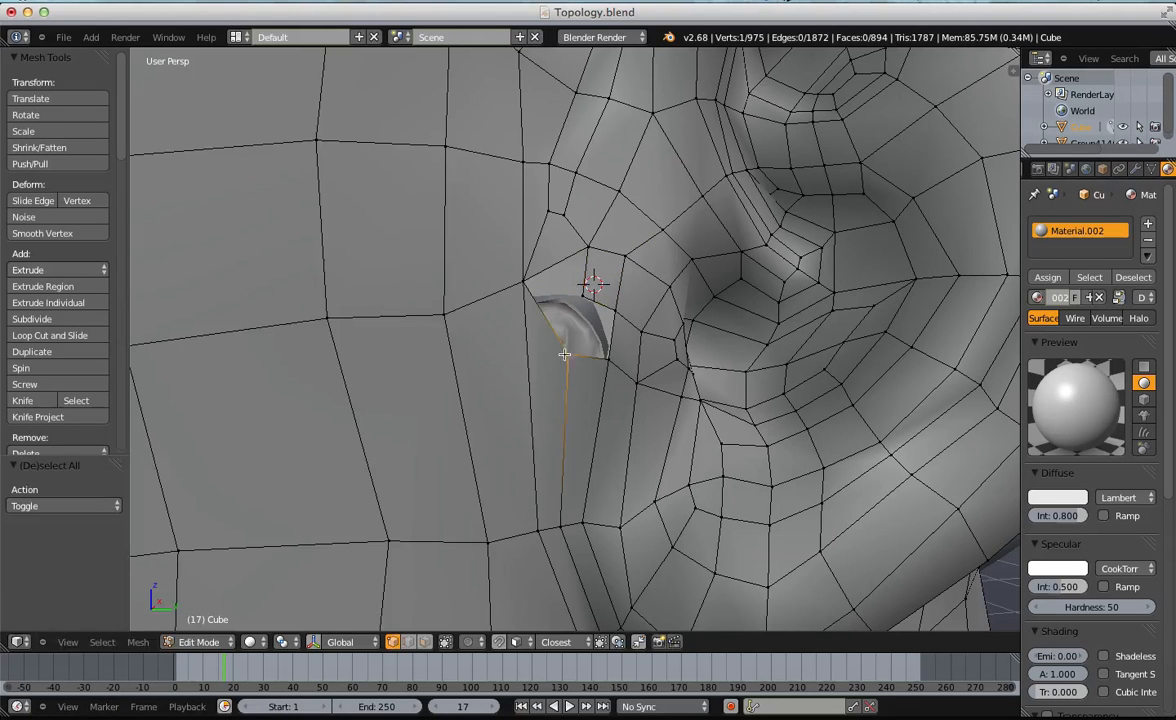
Fill the two remaining openings in front of the ear with quad faces.
{"action": "right_click", "coordinate": [529, 278], "text": "shift"}
{"action": "key", "text": "f"}
{"action": "key", "text": "a"}
{"action": "right_click", "coordinate": [593, 298], "text": "alt"}
{"action": "key", "text": "f"}
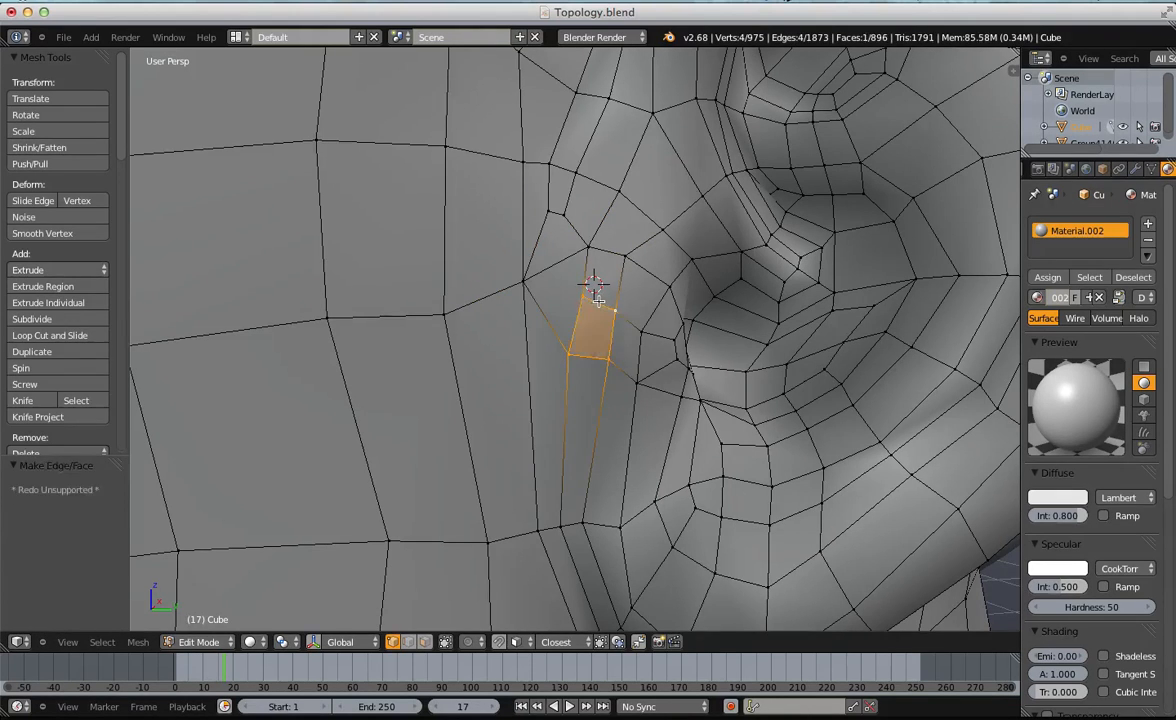
{"action": "key", "text": "a"}
Check the filled area in Object Mode, and nudge the cheek border vertex in front of the ear.
{"action": "key", "text": "Tab"}
{"action": "scroll", "coordinate": [580, 310], "scroll_direction": "down", "scroll_amount": 4}
{"action": "key", "text": "g"}
{"action": "left_click", "coordinate": [544, 290]}
{"action": "key", "text": "a"}
Try to rip the cheek border vertex away from the faces in front of the ear, and undo it.
{"action": "right_click", "coordinate": [551, 292]}
{"action": "scroll", "coordinate": [551, 292], "scroll_direction": "up", "scroll_amount": 2}
{"action": "key", "text": "v"}
{"action": "left_click", "coordinate": [554, 291]}
{"action": "key", "text": "ctrl+z"}
{"action": "key", "text": "v"}
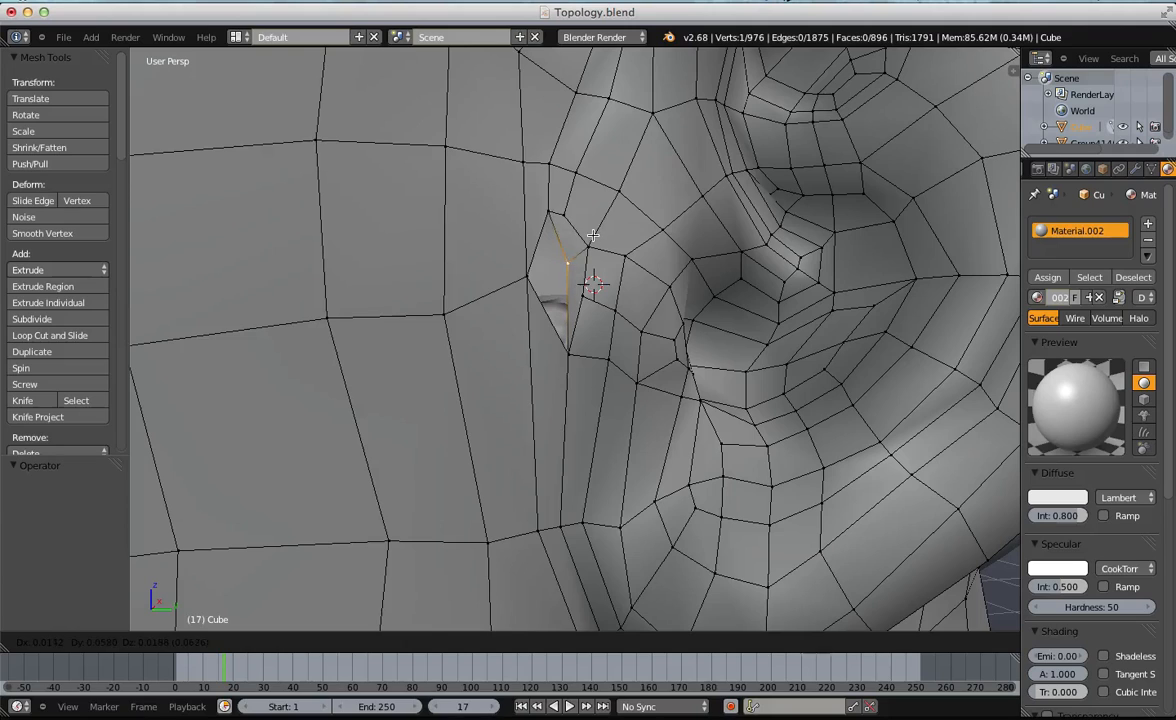
{"action": "left_click", "coordinate": [593, 235]}
{"action": "key", "text": "ctrl+z"}
{"action": "key", "text": "a"}
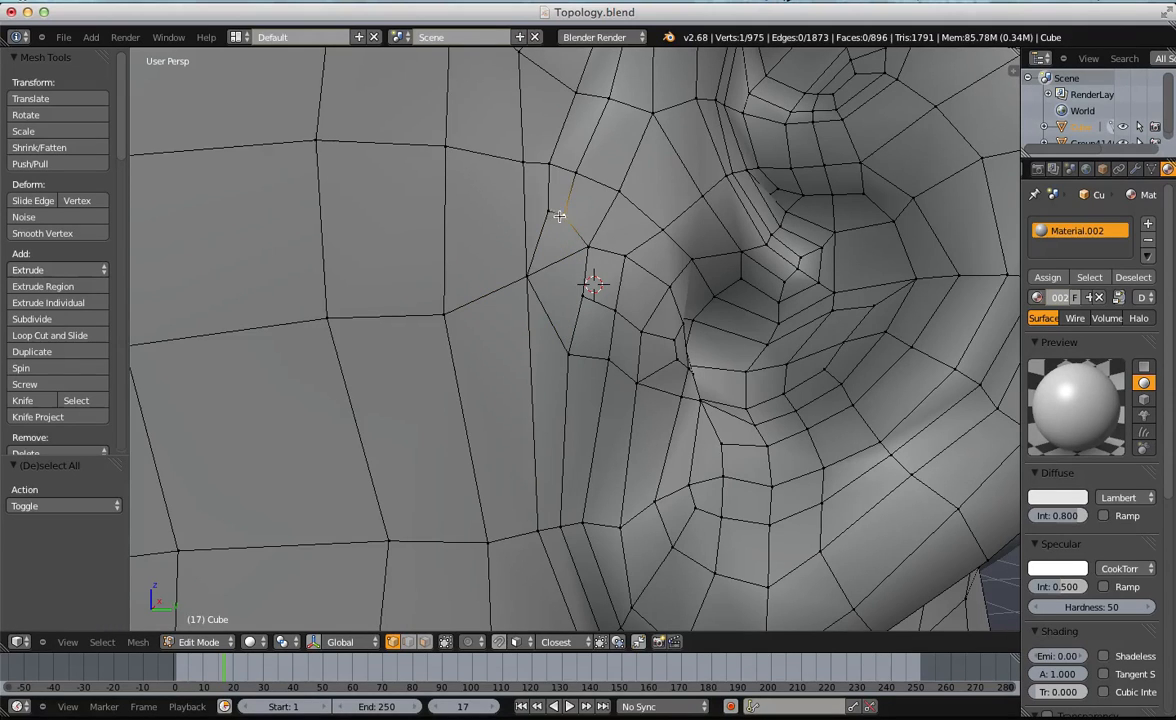
Delete the two faces between the cheek border vertex and the front of the ear.
{"action": "key", "text": "ctrl+Tab"}
{"action": "left_click", "coordinate": [515, 378]}
{"action": "key", "text": "x"}
{"action": "left_click", "coordinate": [551, 258]}
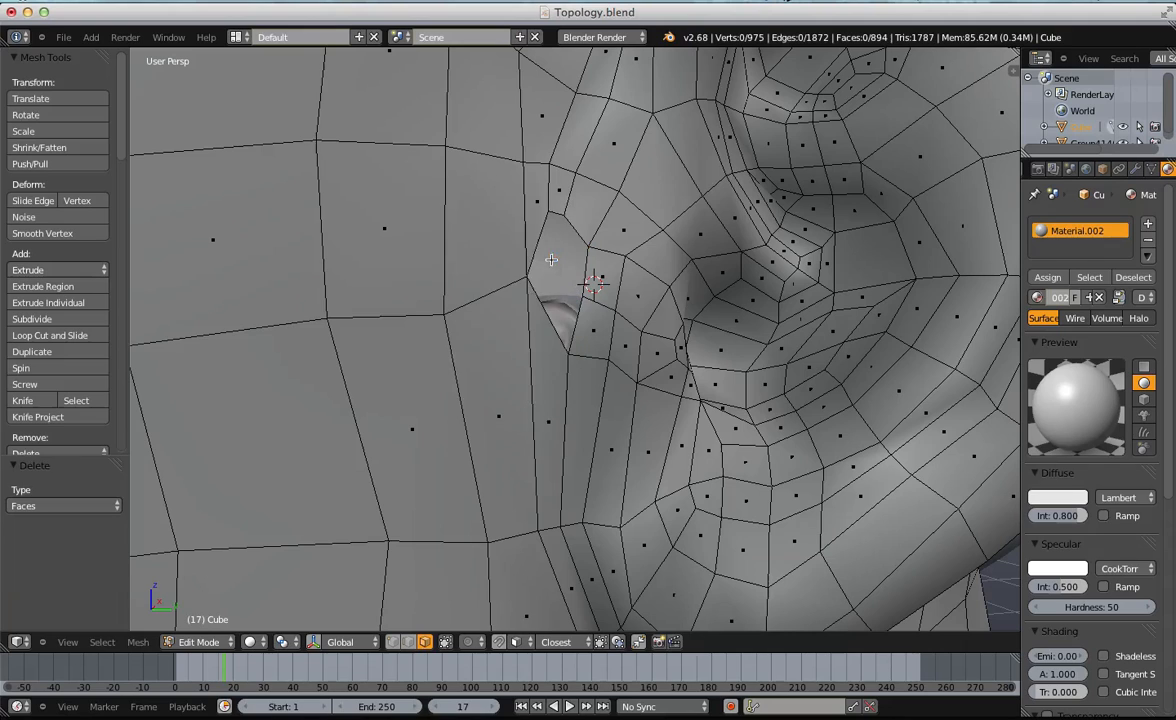
Merge the upper and lower vertices on the cheek side of the hole, and reposition the merged vertex.
{"action": "key", "text": "ctrl+Tab"}
{"action": "left_click", "coordinate": [462, 178]}
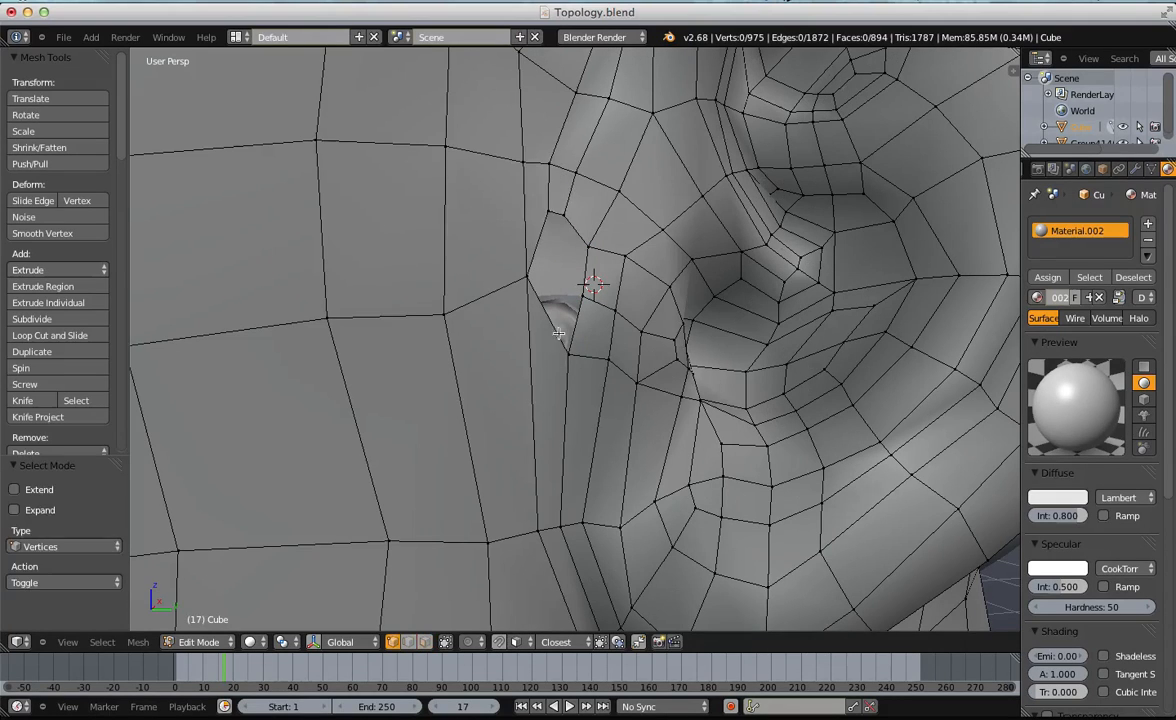
{"action": "key", "text": "x"}
{"action": "left_click", "coordinate": [540, 234]}
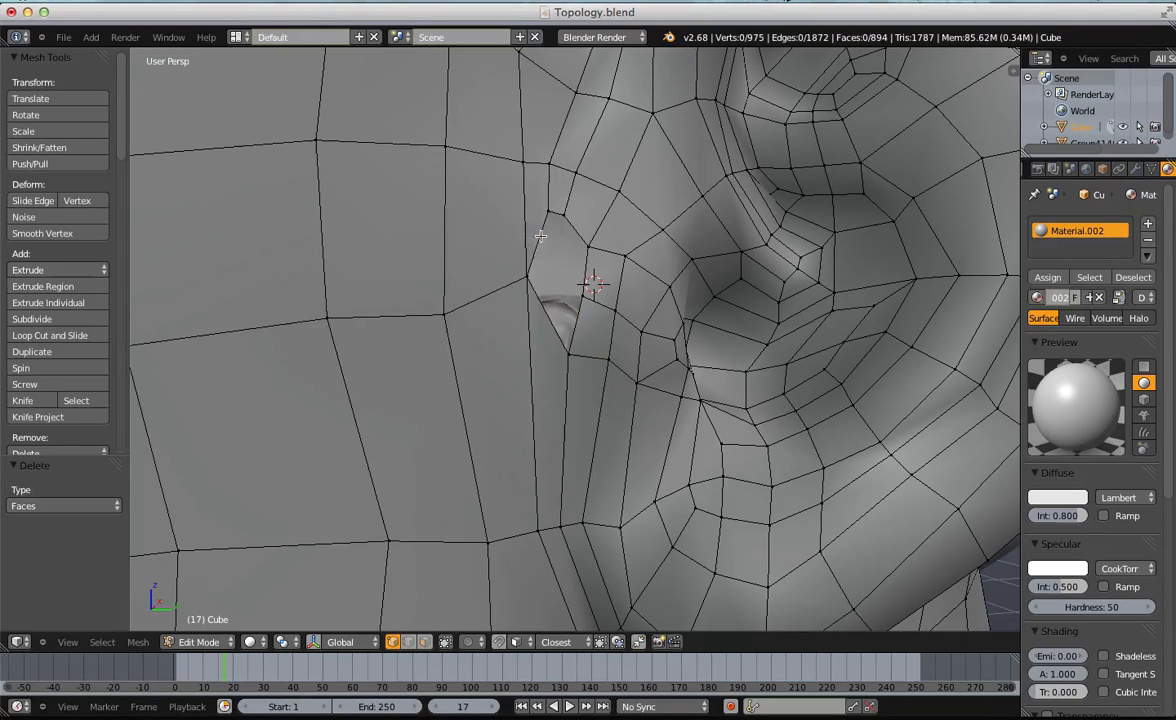
{"action": "key", "text": "w"}
{"action": "left_click", "coordinate": [539, 213]}
{"action": "left_click", "coordinate": [541, 216]}
{"action": "key", "text": "g"}
{"action": "left_click", "coordinate": [549, 301]}
{"action": "key", "text": "a"}
{"action": "middle_click_drag", "start_coordinate": [549, 301], "coordinate": [554, 83]}
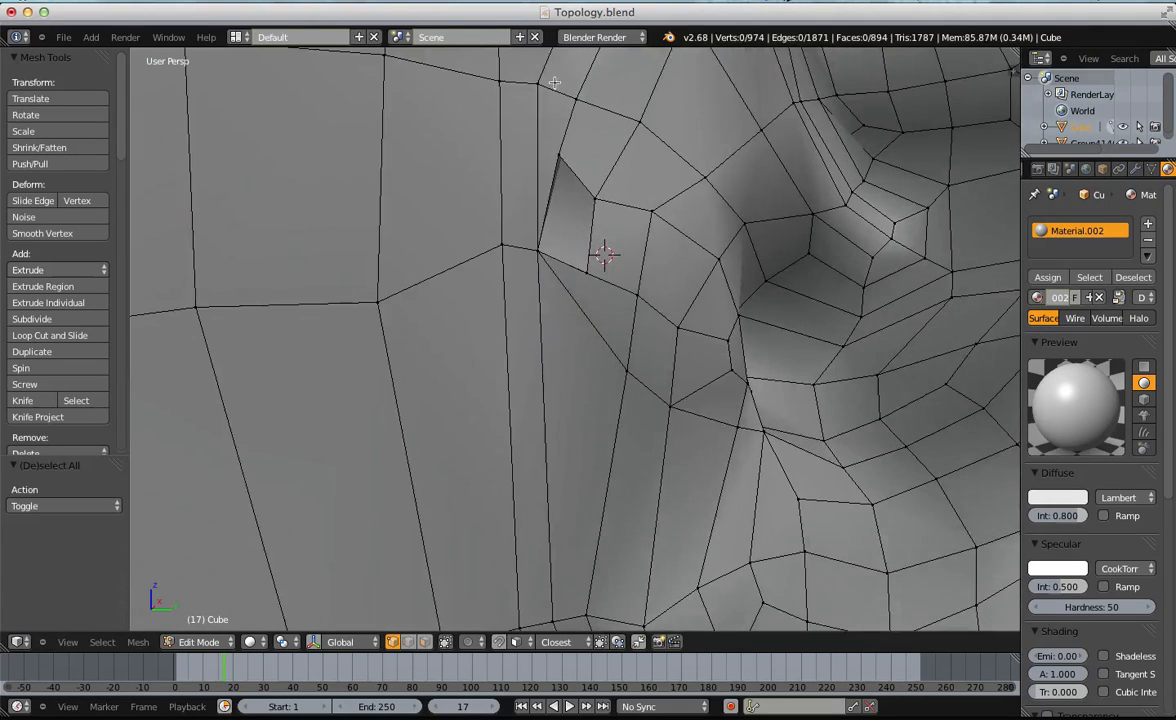
Lower the upper vertex of the hole in front of the ear and fill the hole with a face.
{"action": "right_click", "coordinate": [567, 153]}
{"action": "key", "text": "g"}
{"action": "left_click", "coordinate": [565, 188]}
{"action": "key", "text": "a"}
{"action": "right_click", "coordinate": [593, 232], "text": "alt"}
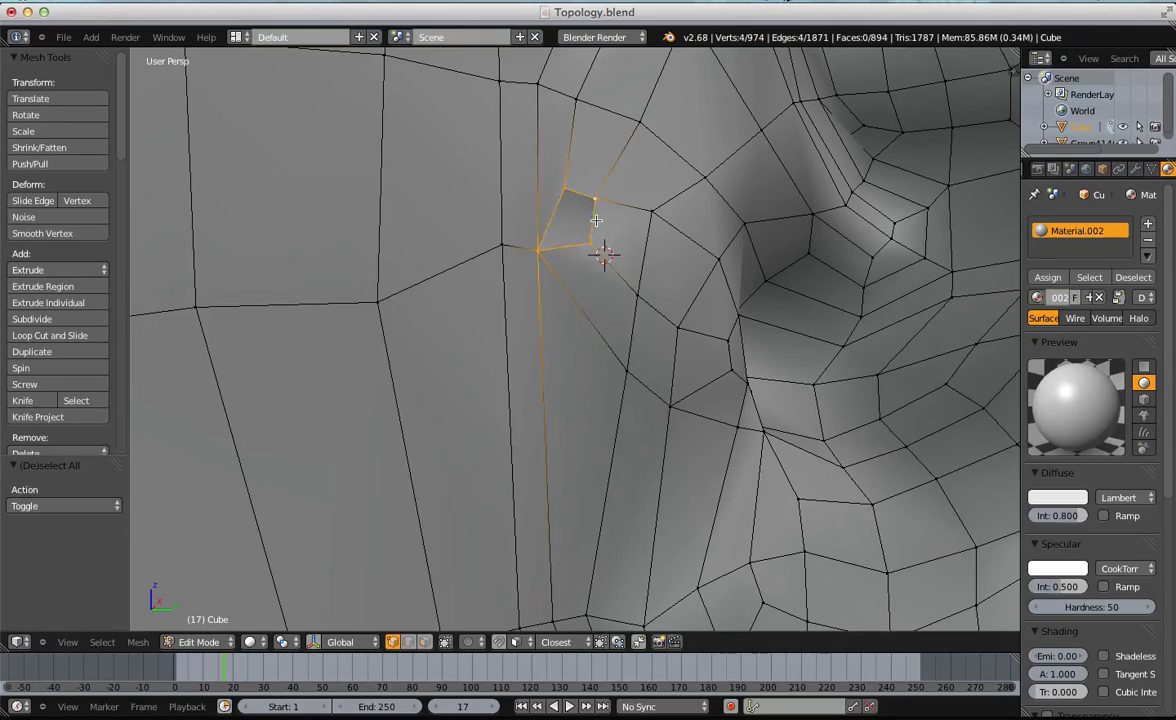
{"action": "key", "text": "f"}
{"action": "scroll", "coordinate": [594, 227], "scroll_direction": "down", "scroll_amount": 7}
{"action": "key", "text": "a"}
Check the filled area in Object Mode, and reposition the neighbouring vertices in front of the ear.
{"action": "middle_click_drag", "start_coordinate": [592, 250], "coordinate": [628, 320]}
{"action": "scroll", "coordinate": [628, 320], "scroll_direction": "down", "scroll_amount": 2}
{"action": "scroll", "coordinate": [600, 318], "scroll_direction": "up", "scroll_amount": 1}
{"action": "key", "text": "Tab"}
{"action": "key", "text": "Tab"}
{"action": "scroll", "coordinate": [560, 330], "scroll_direction": "up", "scroll_amount": 4}
{"action": "key", "text": "g"}
{"action": "left_click", "coordinate": [538, 317]}
{"action": "key", "text": "a"}
{"action": "right_click", "coordinate": [546, 256]}
{"action": "key", "text": "g"}
{"action": "left_click", "coordinate": [537, 256]}
{"action": "key", "text": "a"}
{"action": "right_click", "coordinate": [545, 198]}
{"action": "left_click", "coordinate": [544, 190]}
Extrude the inner border vertex behind the ear lobe upward along the gap.
{"action": "middle_click_drag", "start_coordinate": [544, 190], "coordinate": [636, 337]}
{"action": "key", "text": "a"}
{"action": "right_click", "coordinate": [649, 289]}
{"action": "key", "text": "g"}
{"action": "left_click", "coordinate": [649, 291]}
{"action": "key", "text": "e"}
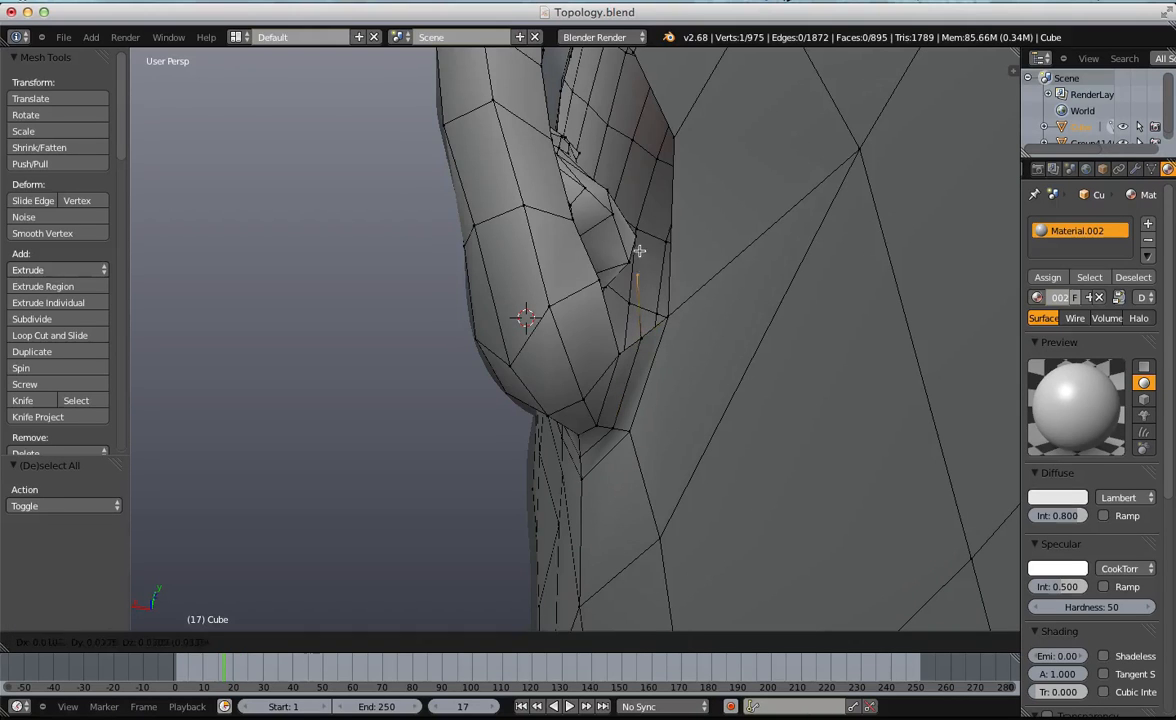
{"action": "left_click", "coordinate": [632, 126]}
Fill a face between the extruded edge and the head border behind the ear.
{"action": "key", "text": "a"}
{"action": "right_click", "coordinate": [599, 287]}
{"action": "key", "text": "a"}
{"action": "middle_click_drag", "start_coordinate": [621, 356], "coordinate": [686, 408]}
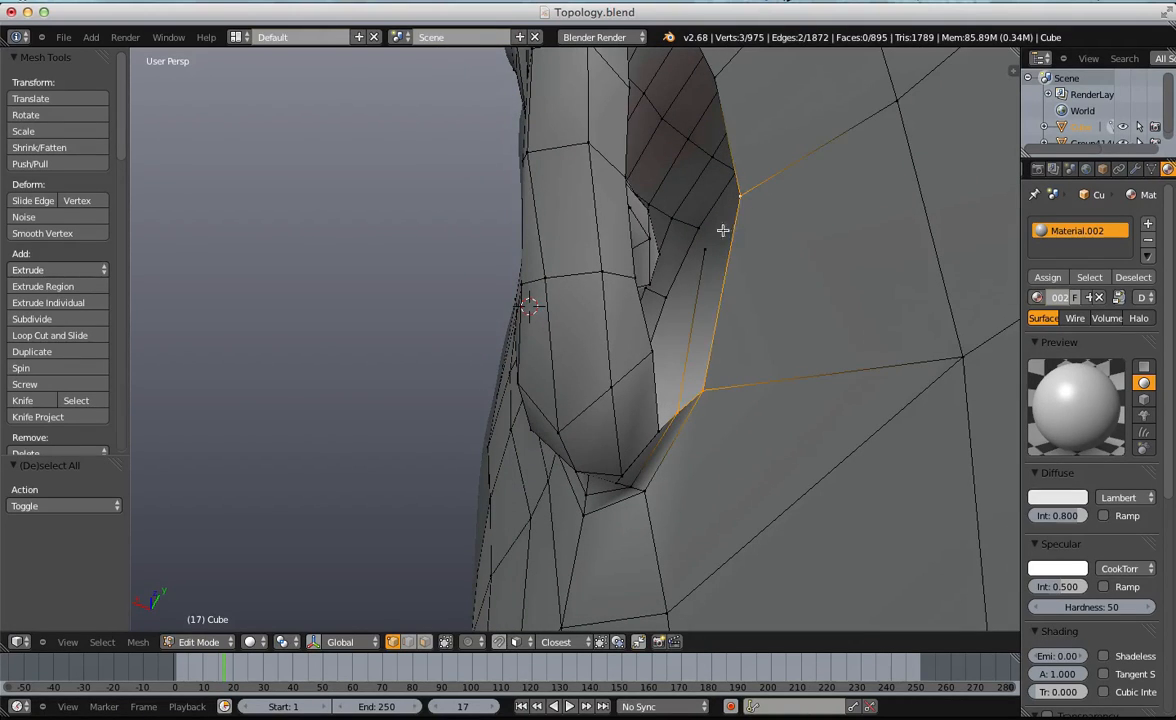
{"action": "key", "text": "f"}
Fill a face between the extruded edge and the back of the ear lobe, and adjust one of its vertices.
{"action": "right_click", "coordinate": [650, 356]}
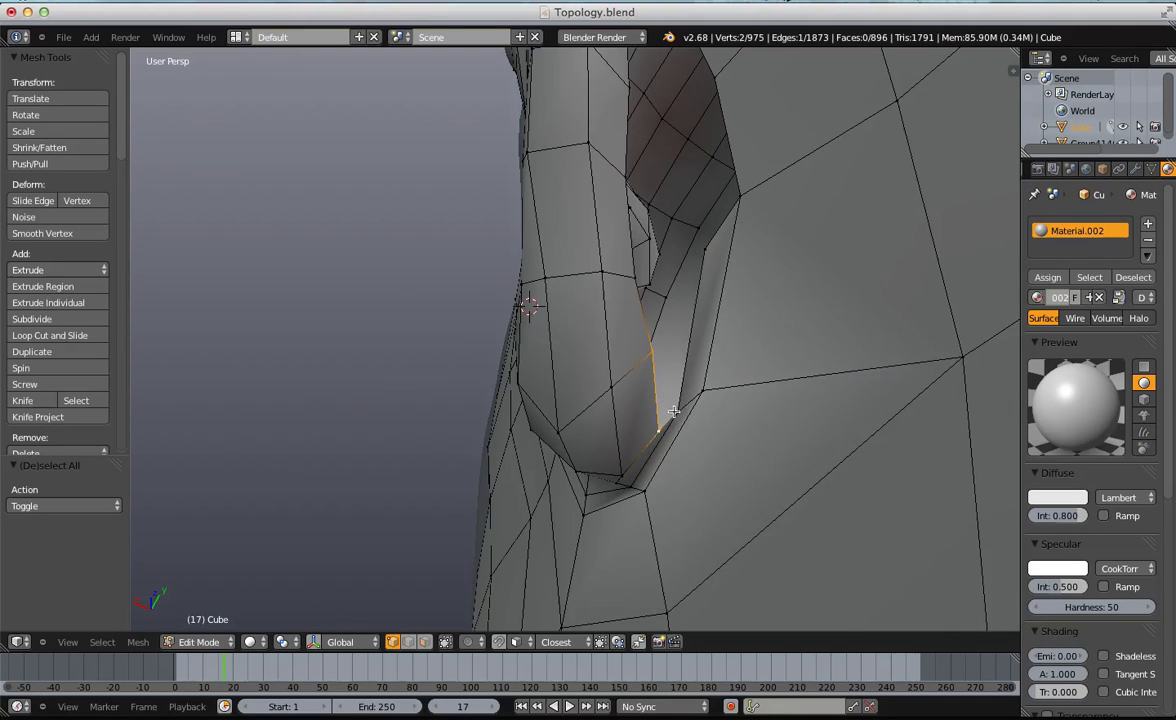
{"action": "key", "text": "ctrl+z"}
{"action": "right_click", "coordinate": [703, 252], "text": "shift"}
{"action": "key", "text": "f"}
{"action": "key", "text": "a"}
{"action": "middle_click_drag", "start_coordinate": [688, 302], "coordinate": [649, 338]}
{"action": "right_click_drag", "start_coordinate": [649, 338], "coordinate": [664, 320]}
{"action": "left_click", "coordinate": [664, 320]}
{"action": "key", "text": "a"}
Try an extrusion and a loop cut on the faces behind the ear, and undo both.
{"action": "middle_click_drag", "start_coordinate": [664, 320], "coordinate": [480, 341]}
{"action": "key", "text": "e"}
{"action": "key", "text": "ctrl+z"}
{"action": "key", "text": "a"}
{"action": "key", "text": "ctrl+r"}
{"action": "left_click", "coordinate": [553, 277]}
{"action": "right_click", "coordinate": [553, 277]}
{"action": "key", "text": "ctrl+z"}
{"action": "key", "text": "ctrl+z"}
Rip the vertex at the back edge of the lobe and move the two separated vertices apart.
{"action": "middle_click_drag", "start_coordinate": [493, 298], "coordinate": [755, 432]}
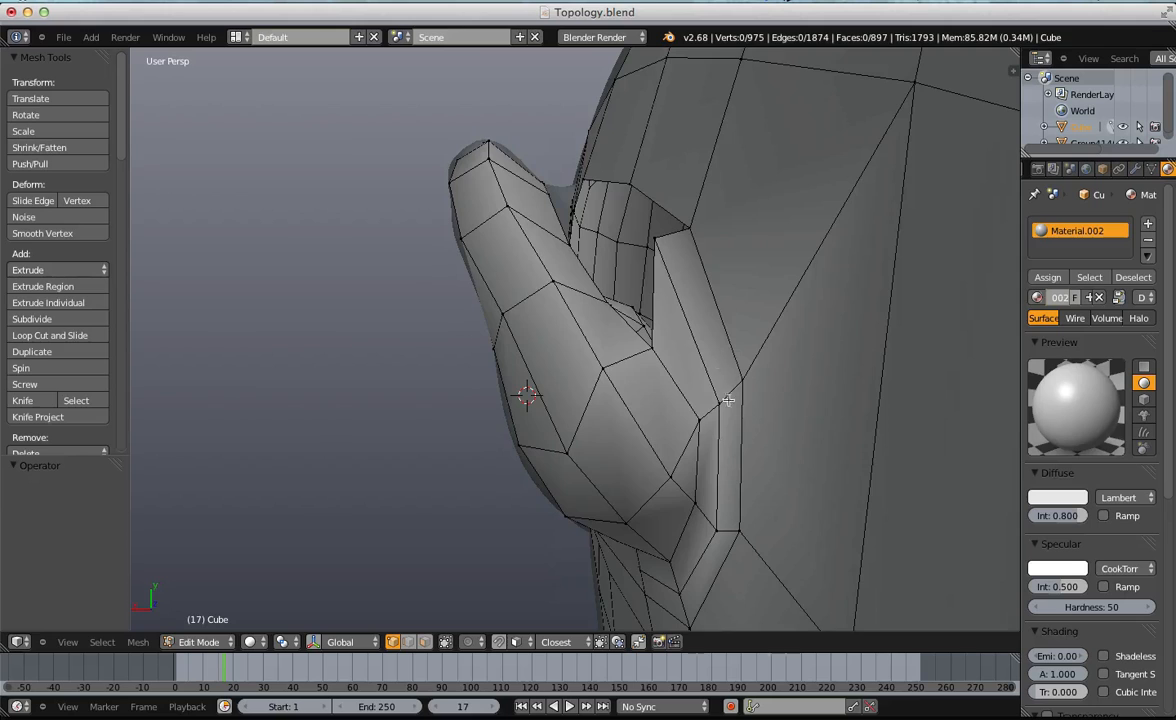
{"action": "right_click", "coordinate": [704, 424]}
{"action": "middle_click_drag", "start_coordinate": [647, 380], "coordinate": [635, 467]}
{"action": "key", "text": "v"}
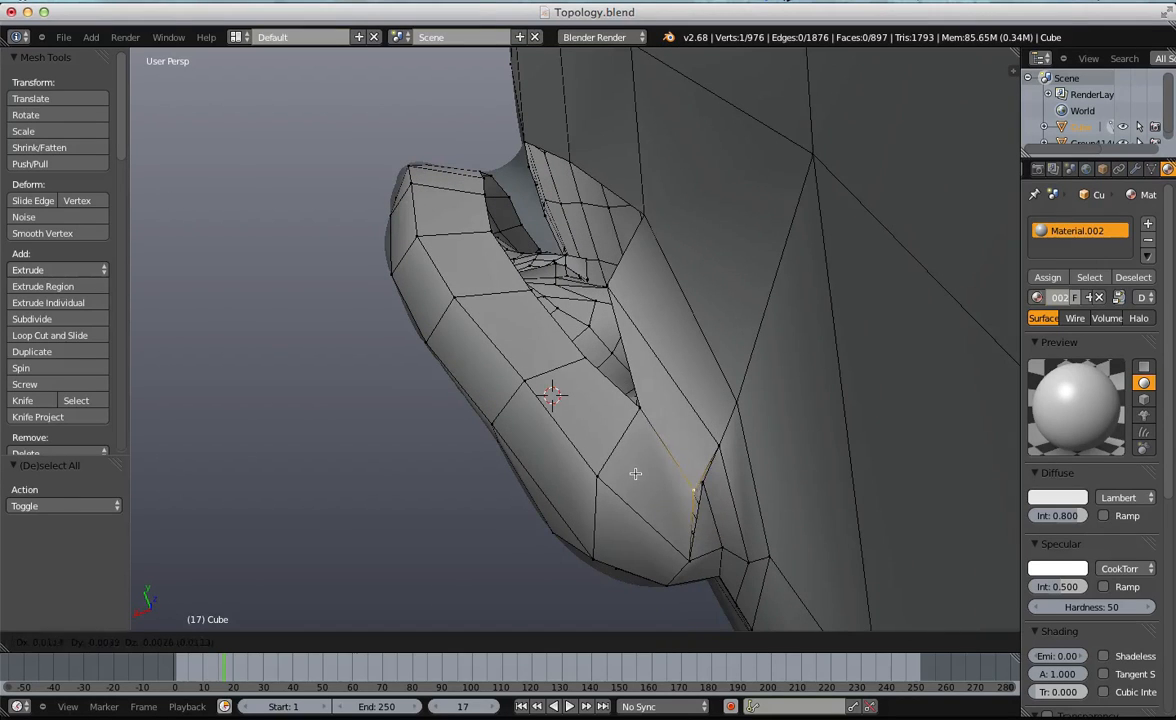
{"action": "left_click", "coordinate": [614, 460]}
{"action": "key", "text": "a"}
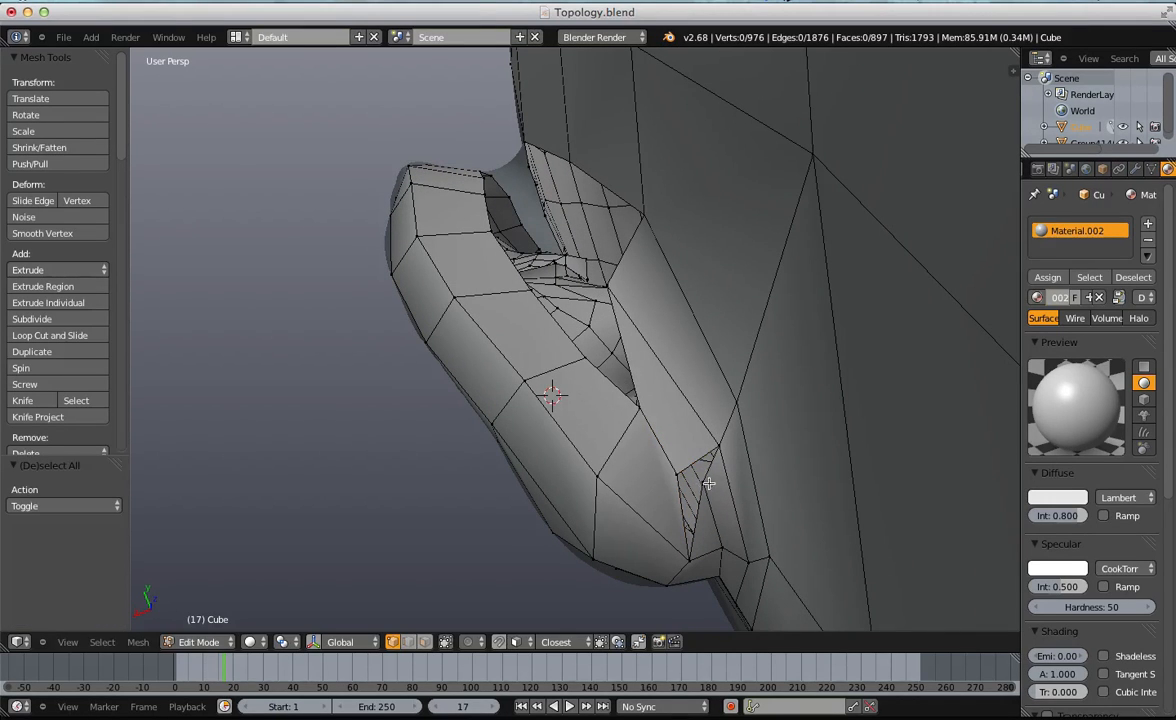
{"action": "key", "text": "g"}
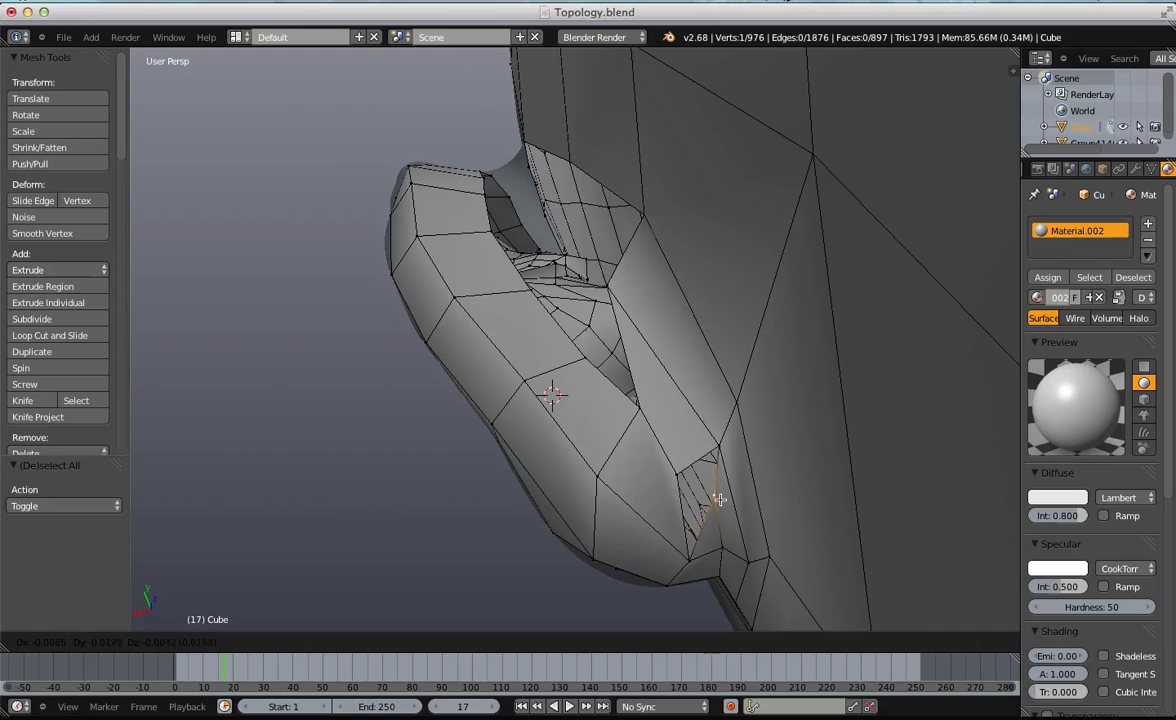
{"action": "left_click", "coordinate": [719, 499]}
{"action": "key", "text": "a"}
Delete the face beside the ripped opening behind the lobe in face select mode.
{"action": "key", "text": "ctrl+Tab"}
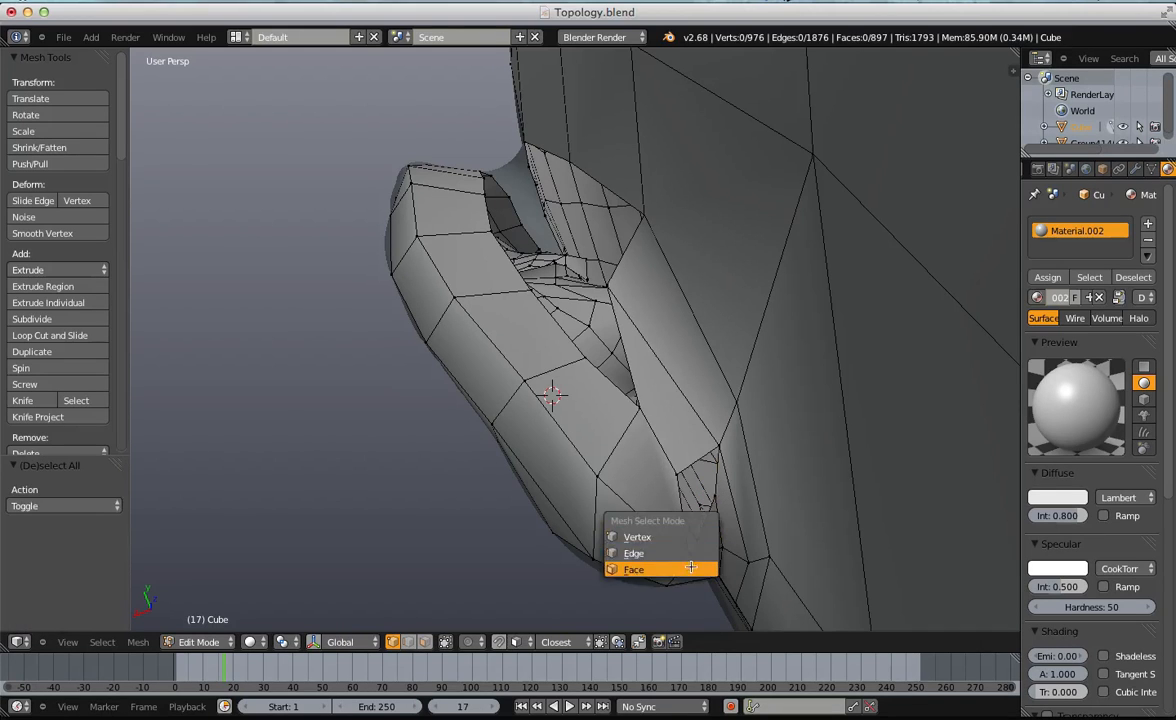
{"action": "left_click", "coordinate": [690, 566]}
{"action": "right_click", "coordinate": [704, 541]}
{"action": "key", "text": "x"}
{"action": "left_click", "coordinate": [704, 541]}
Pull the inner edge behind the lobe away into the gap in edge select mode.
{"action": "key", "text": "ctrl+Tab"}
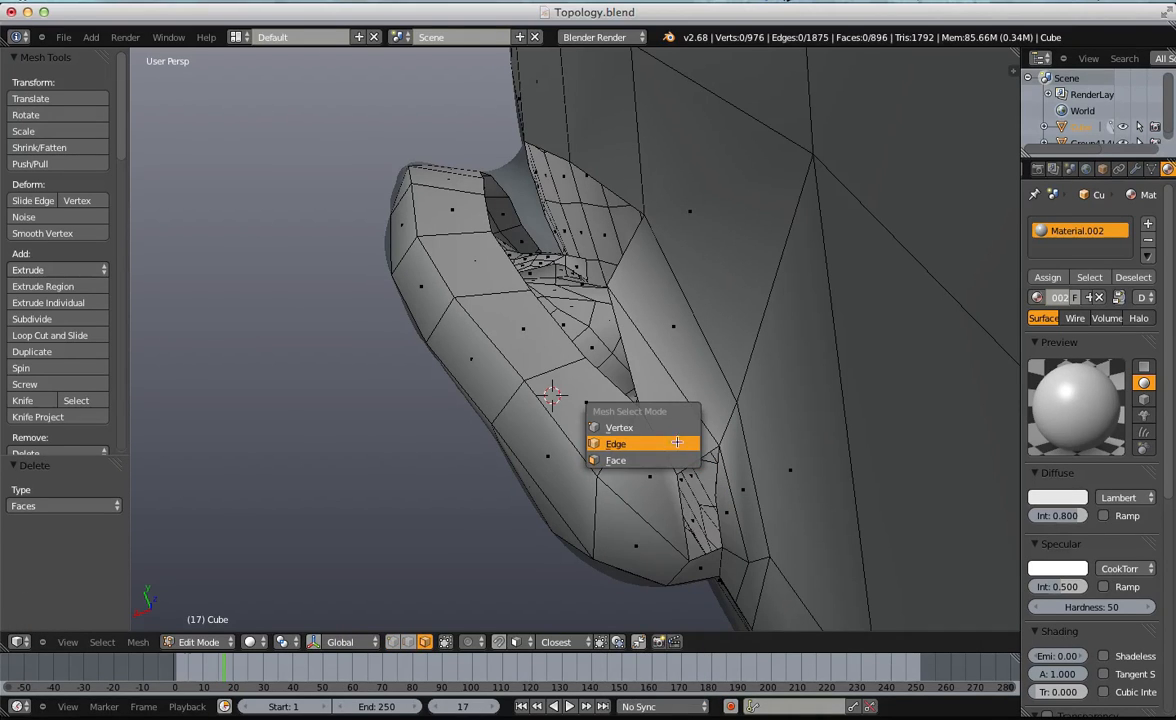
{"action": "left_click", "coordinate": [676, 443]}
{"action": "middle_click_drag", "start_coordinate": [676, 443], "coordinate": [673, 457]}
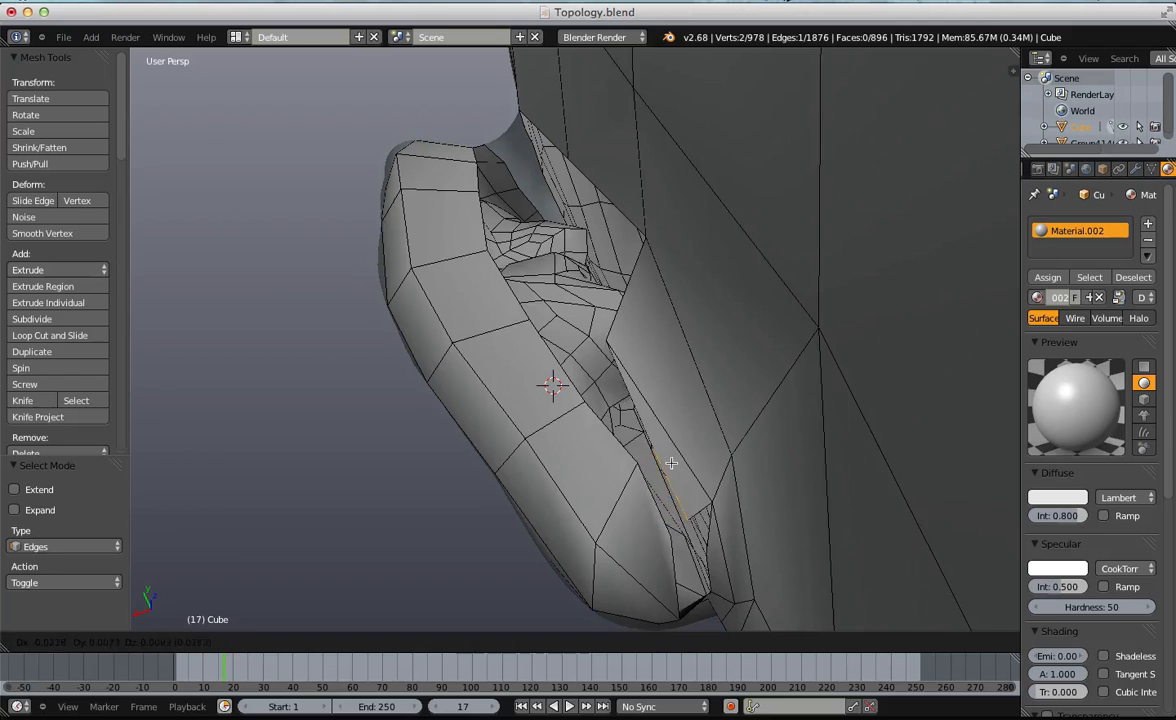
Merge the lower end of the pulled edge with the adjacent vertex at their center in vertex select mode.
{"action": "key", "text": "a"}
{"action": "key", "text": "ctrl+Tab"}
{"action": "left_click", "coordinate": [640, 410]}
{"action": "middle_click_drag", "start_coordinate": [640, 410], "coordinate": [718, 474]}
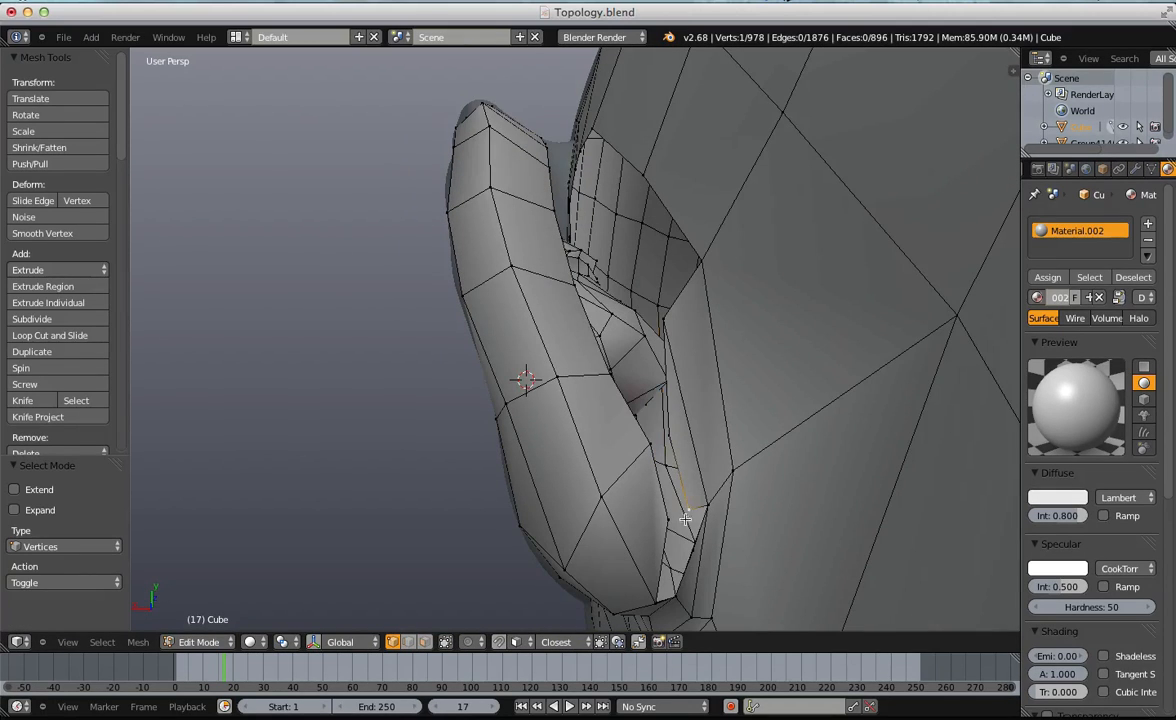
{"action": "key", "text": "w"}
{"action": "left_click", "coordinate": [665, 381]}
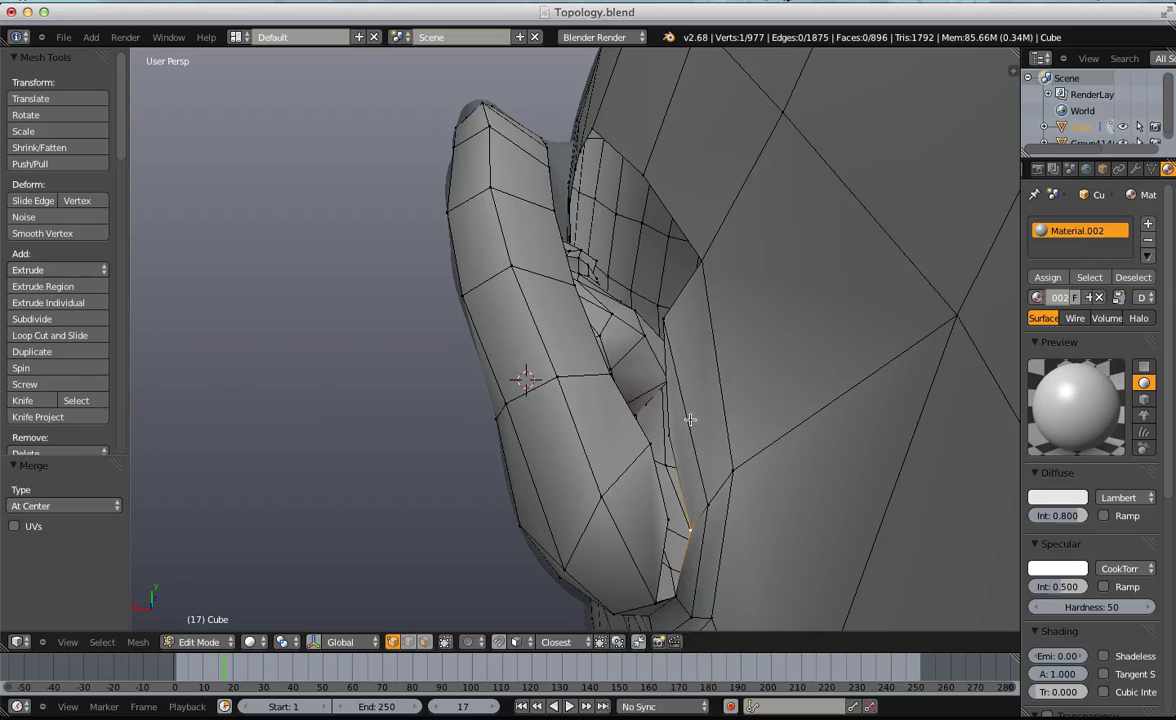
{"action": "key", "text": "a"}
Fill a face at the lower end of the gap behind the lobe, and move the inner border vertex upward.
{"action": "middle_click_drag", "start_coordinate": [664, 609], "coordinate": [665, 533]}
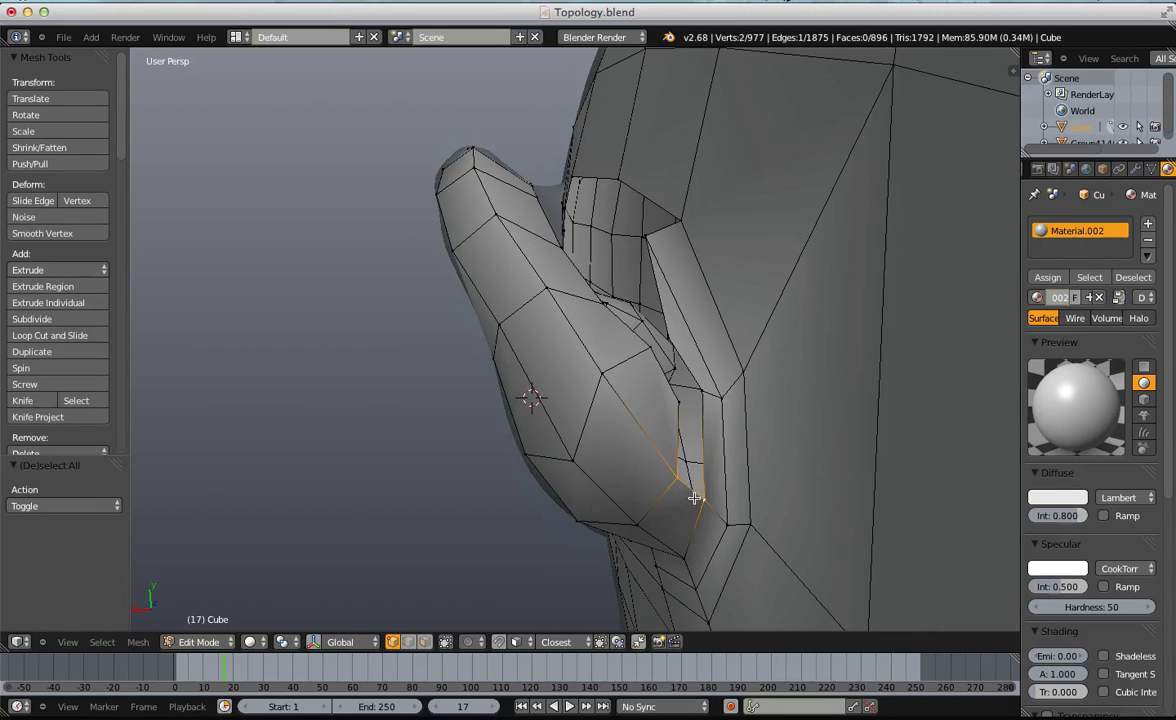
{"action": "key", "text": "f"}
{"action": "key", "text": "a"}
{"action": "middle_click_drag", "start_coordinate": [685, 411], "coordinate": [688, 462]}
{"action": "right_click", "coordinate": [657, 484]}
{"action": "key", "text": "g"}
{"action": "left_click", "coordinate": [644, 440]}
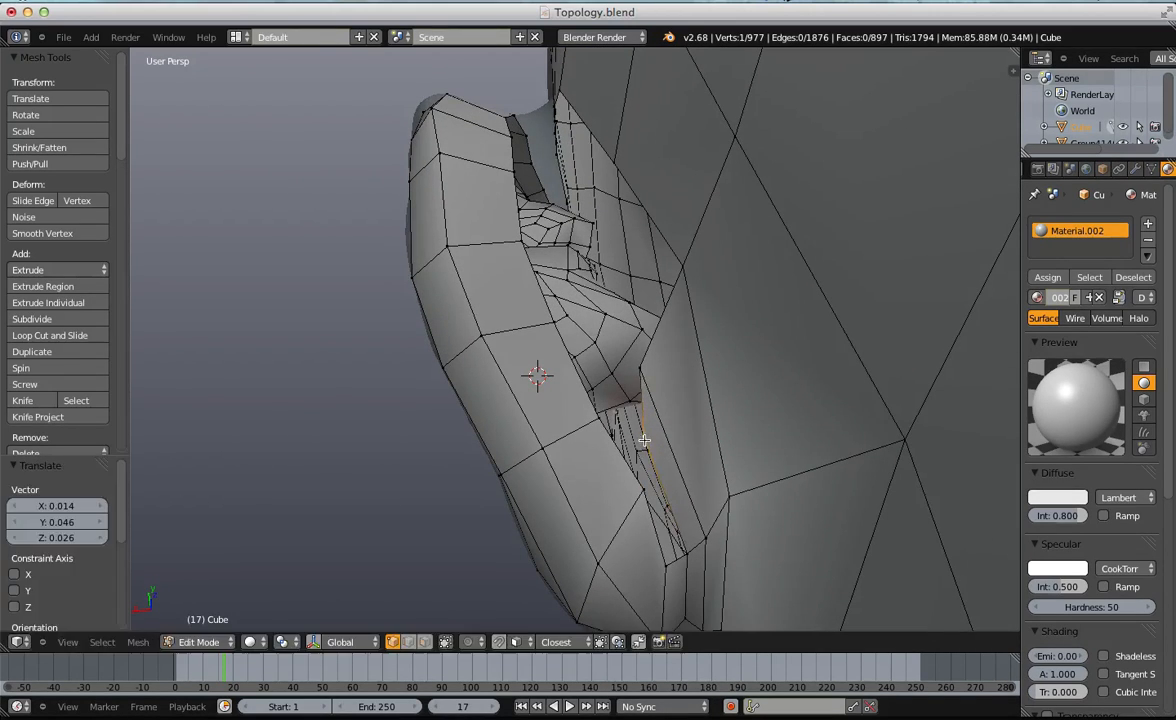
Try to fill a face from the moved vertex down to the lobe's back edge, and undo it.
{"action": "right_click", "coordinate": [680, 553], "text": "shift"}
{"action": "key", "text": "f"}
{"action": "key", "text": "a"}
{"action": "middle_click_drag", "start_coordinate": [678, 553], "coordinate": [560, 208]}
{"action": "key", "text": "ctrl+z"}
{"action": "key", "text": "ctrl+z"}
Fill the gap between the lobe's back edge and the inner border edge with a face.
{"action": "key", "text": "z"}
{"action": "right_click", "coordinate": [600, 486], "text": "shift"}
{"action": "key", "text": "z"}
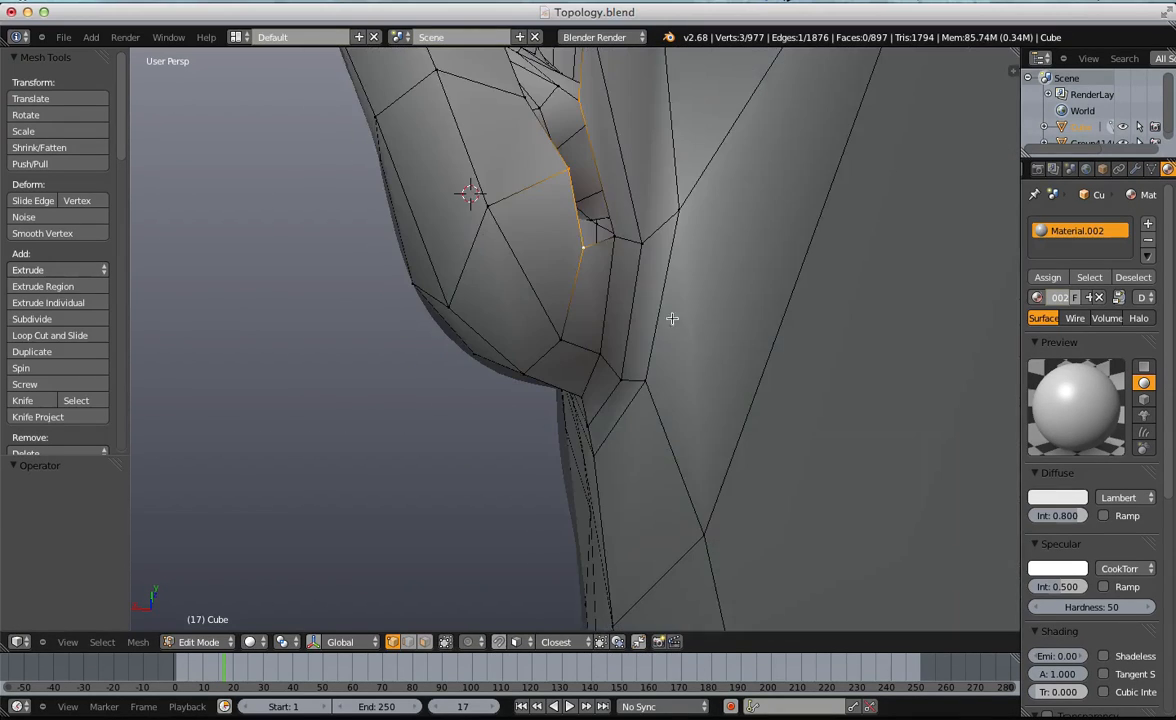
{"action": "key", "text": "a"}
{"action": "middle_click_drag", "start_coordinate": [624, 243], "coordinate": [655, 182]}
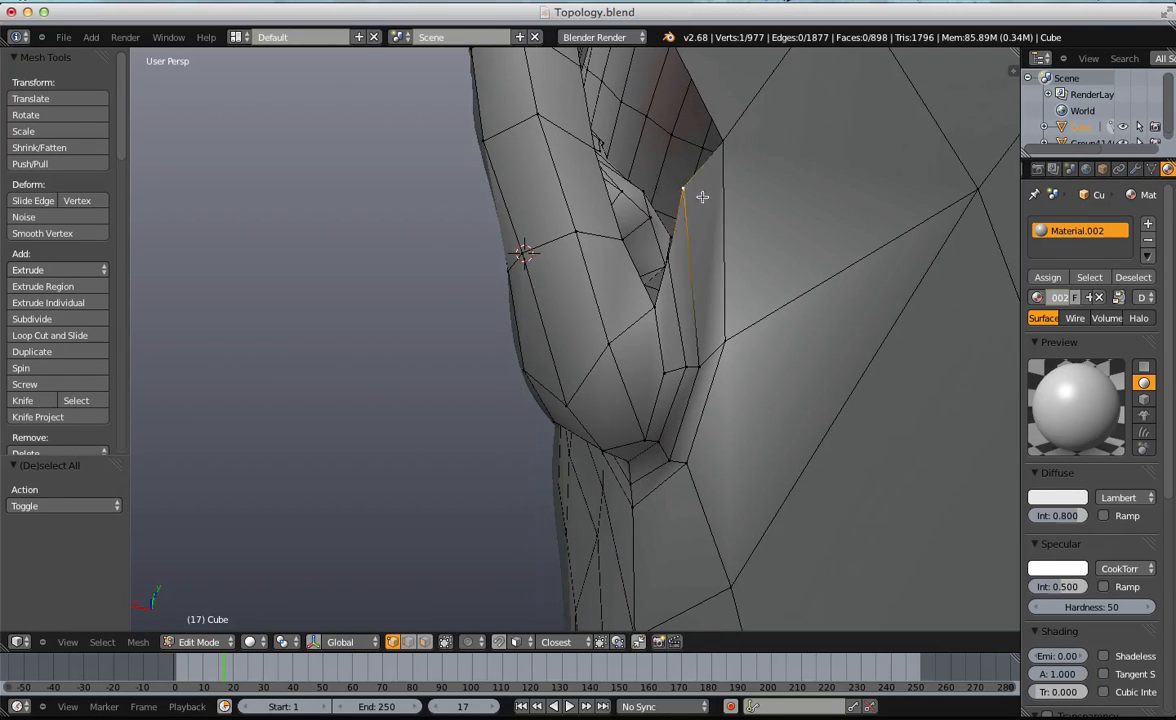
Reposition the border vertices around the remaining opening behind the ear lobe.
{"action": "key", "text": "g"}
{"action": "left_click", "coordinate": [669, 267]}
{"action": "key", "text": "a"}
{"action": "right_click", "coordinate": [669, 263]}
{"action": "key", "text": "g"}
{"action": "right_click", "coordinate": [670, 264]}
{"action": "right_click", "coordinate": [656, 302]}
{"action": "key", "text": "g"}
{"action": "left_click", "coordinate": [651, 298]}
{"action": "key", "text": "a"}
{"action": "right_click", "coordinate": [623, 235]}
{"action": "key", "text": "g"}
{"action": "left_click", "coordinate": [616, 205]}
Extend a new face from the corner vertex on the back edge of the ear.
{"action": "key", "text": "a"}
{"action": "right_click", "coordinate": [649, 298]}
{"action": "key", "text": "f"}
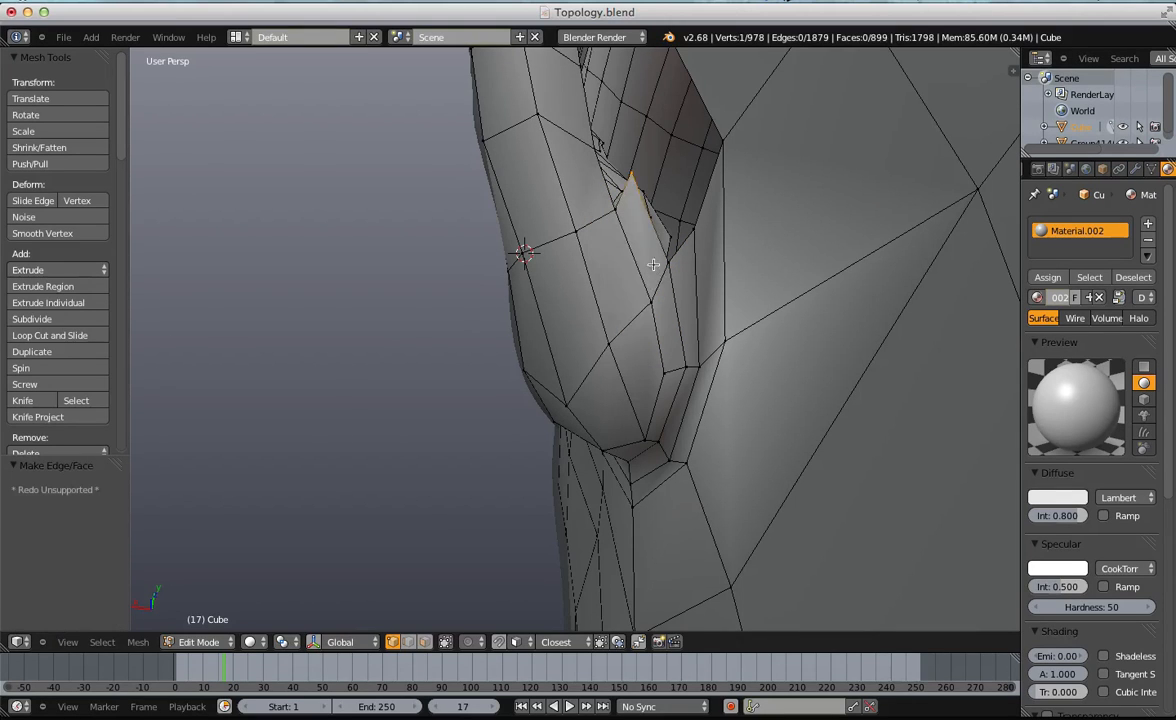
Extend a second face beside it toward the head, and reposition its corner vertex.
{"action": "middle_click_drag", "start_coordinate": [693, 153], "coordinate": [689, 222]}
{"action": "key", "text": "a"}
{"action": "key", "text": "g"}
{"action": "left_click", "coordinate": [712, 260]}
{"action": "key", "text": "g"}
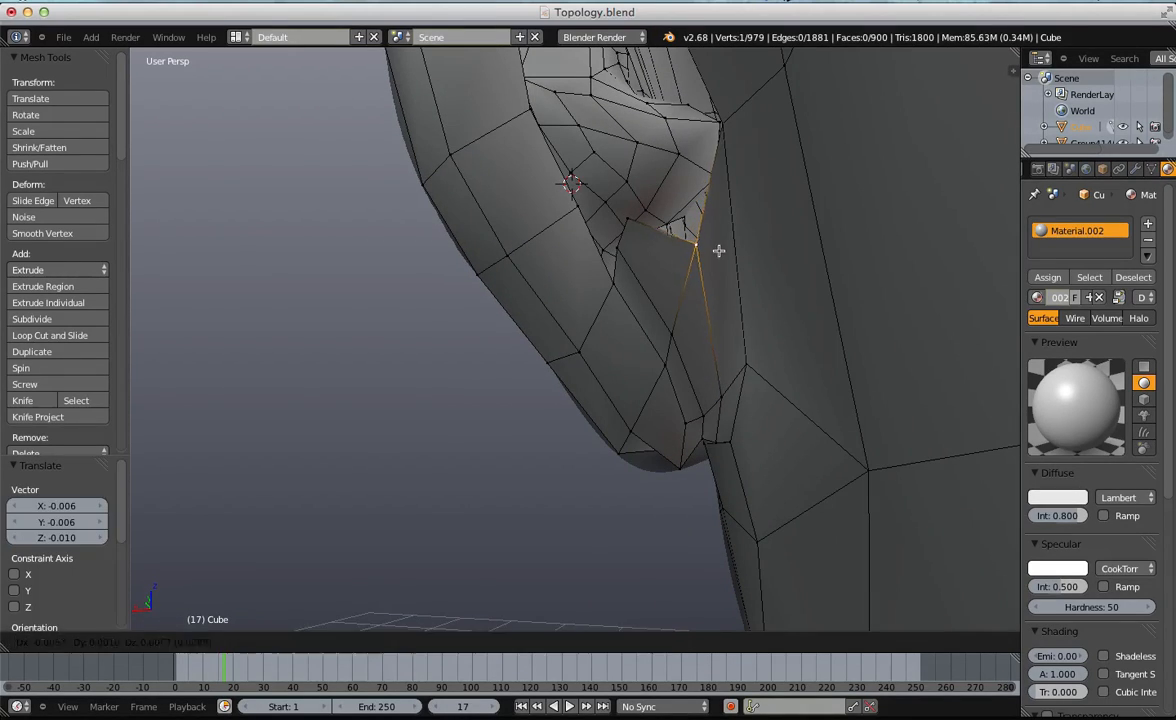
{"action": "left_click", "coordinate": [724, 252]}
{"action": "key", "text": "a"}
Try a loop cut through the faces behind the ear, and undo it.
{"action": "middle_click_drag", "start_coordinate": [688, 243], "coordinate": [733, 342]}
{"action": "key", "text": "ctrl+r"}
{"action": "left_click", "coordinate": [780, 371]}
{"action": "right_click", "coordinate": [780, 371]}
{"action": "left_click", "coordinate": [718, 266]}
{"action": "scroll", "coordinate": [732, 265], "scroll_direction": "up", "scroll_amount": 2}
{"action": "middle_click_drag", "start_coordinate": [732, 265], "coordinate": [785, 289]}
{"action": "key", "text": "ctrl+z"}
Rip the head border vertex behind the ear off the inner faces, and add a loop cut across the back of the head.
{"action": "key", "text": "a"}
{"action": "right_click", "coordinate": [790, 203]}
{"action": "key", "text": "ctrl+r"}
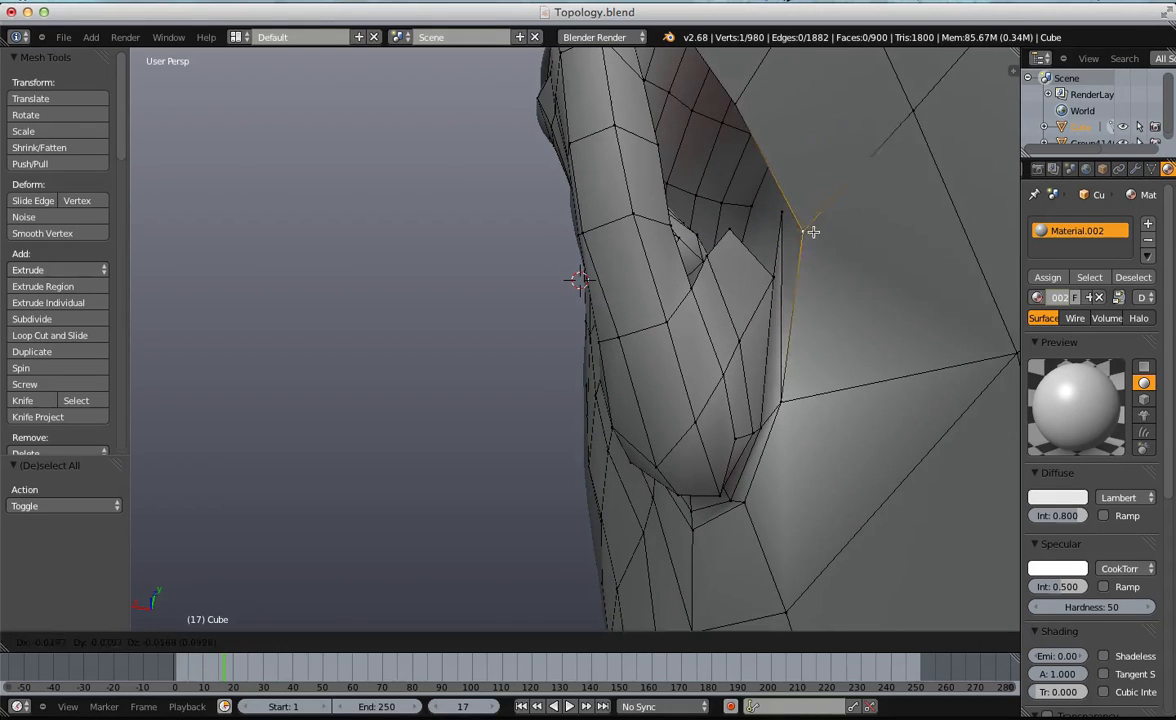
{"action": "left_click", "coordinate": [815, 281]}
{"action": "left_click", "coordinate": [819, 265]}
Slide the edge loop that runs from behind the ear across the back of the head.
{"action": "scroll", "coordinate": [819, 263], "scroll_direction": "down", "scroll_amount": 5}
{"action": "middle_click_drag", "start_coordinate": [819, 263], "coordinate": [848, 346]}
{"action": "scroll", "coordinate": [848, 346], "scroll_direction": "up", "scroll_amount": 4}
{"action": "key", "text": "a"}
{"action": "right_click", "coordinate": [792, 349], "text": "alt"}
{"action": "key", "text": "g"}
{"action": "key", "text": "g"}
{"action": "left_click", "coordinate": [829, 292]}
Slide the edge loop at the base of the skull behind the lobe.
{"action": "key", "text": "a"}
{"action": "scroll", "coordinate": [829, 292], "scroll_direction": "down", "scroll_amount": 4}
{"action": "middle_click_drag", "start_coordinate": [829, 292], "coordinate": [754, 359]}
{"action": "right_click", "coordinate": [754, 359], "text": "alt"}
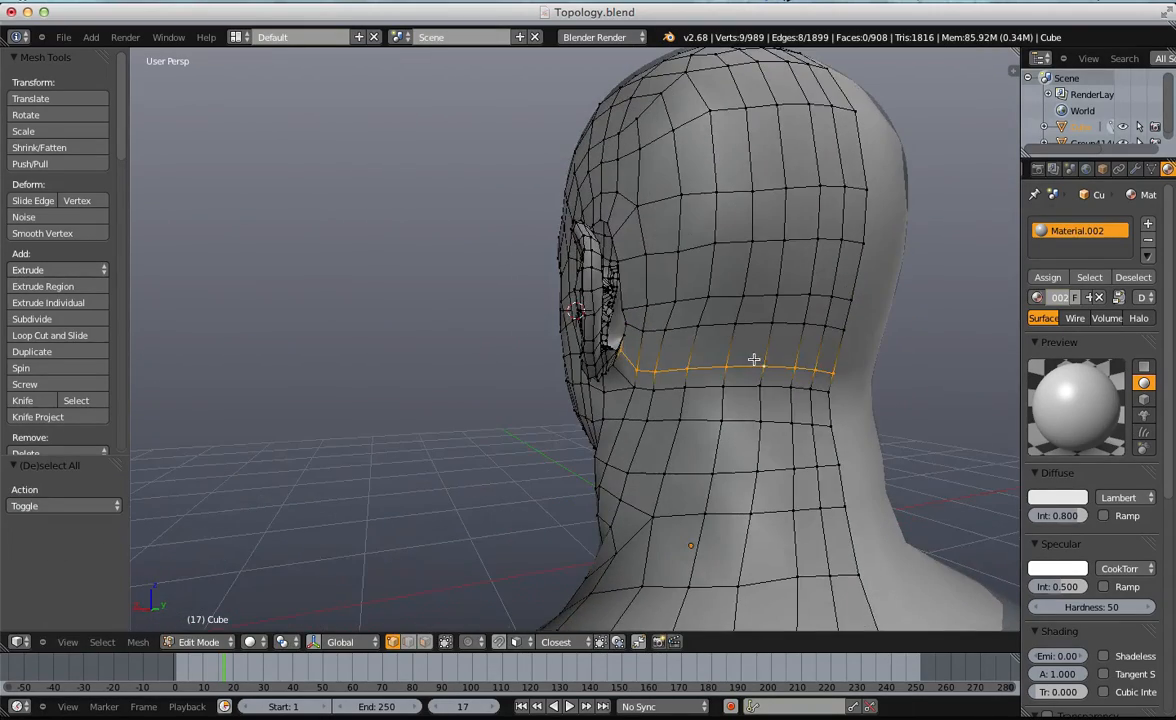
{"action": "key", "text": "g"}
{"action": "key", "text": "g"}
Merge two head border vertices behind the ear, and reposition the merged vertex.
{"action": "scroll", "coordinate": [754, 352], "scroll_direction": "up", "scroll_amount": 8}
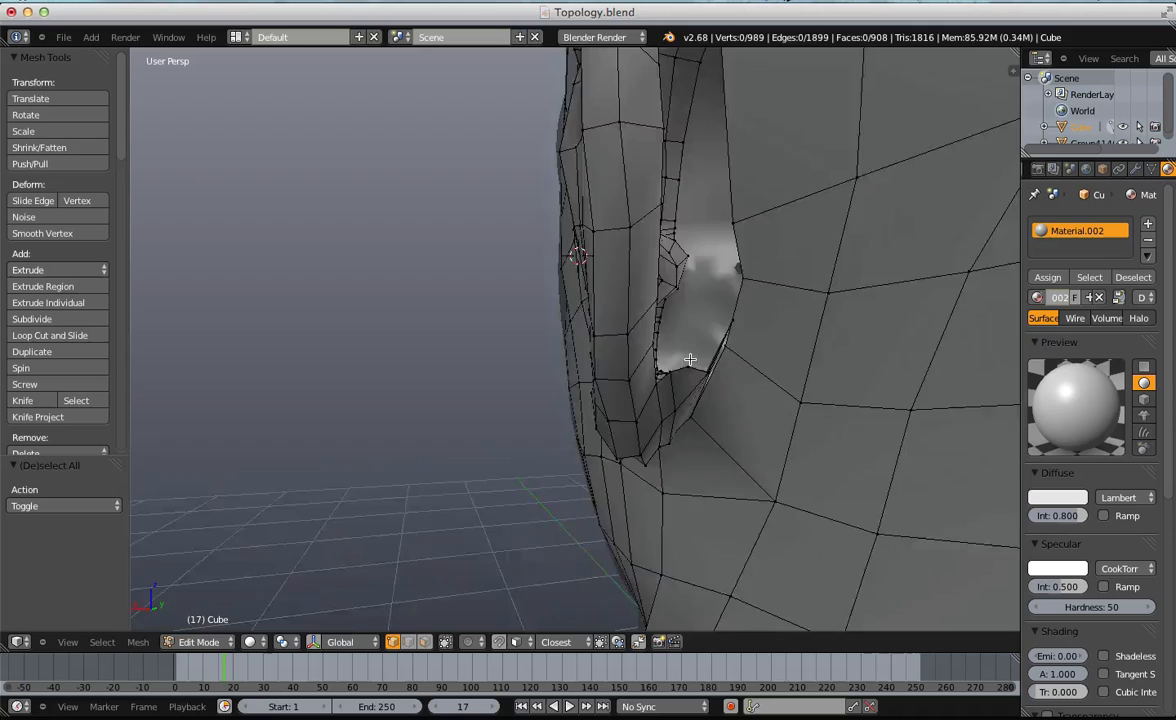
{"action": "right_click", "coordinate": [799, 286], "text": "shift"}
{"action": "key", "text": "w"}
{"action": "left_click", "coordinate": [806, 281]}
{"action": "left_click", "coordinate": [804, 283]}
{"action": "middle_click_drag", "start_coordinate": [798, 304], "coordinate": [751, 302]}
{"action": "key", "text": "g"}
{"action": "left_click", "coordinate": [796, 283]}
Delete the protruding corner vertex of the extended face behind the lobe.
{"action": "key", "text": "a"}
{"action": "right_click", "coordinate": [677, 244]}
{"action": "right_click", "coordinate": [673, 255]}
{"action": "key", "text": "x"}
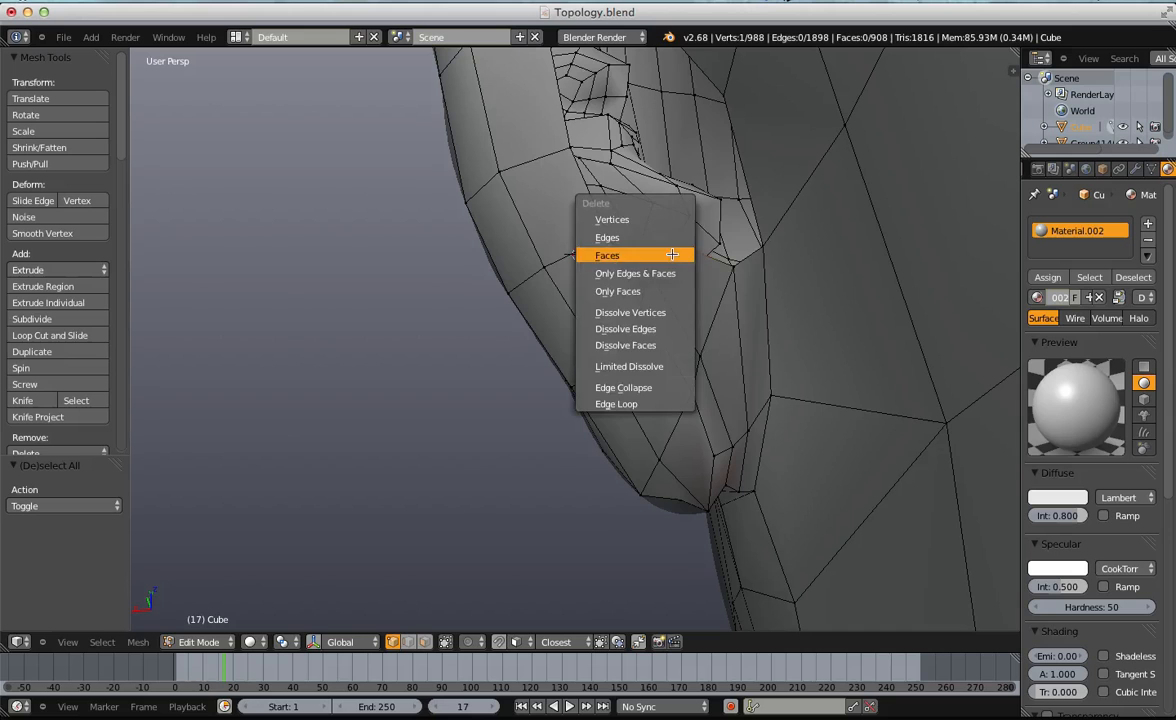
{"action": "left_click", "coordinate": [671, 216]}
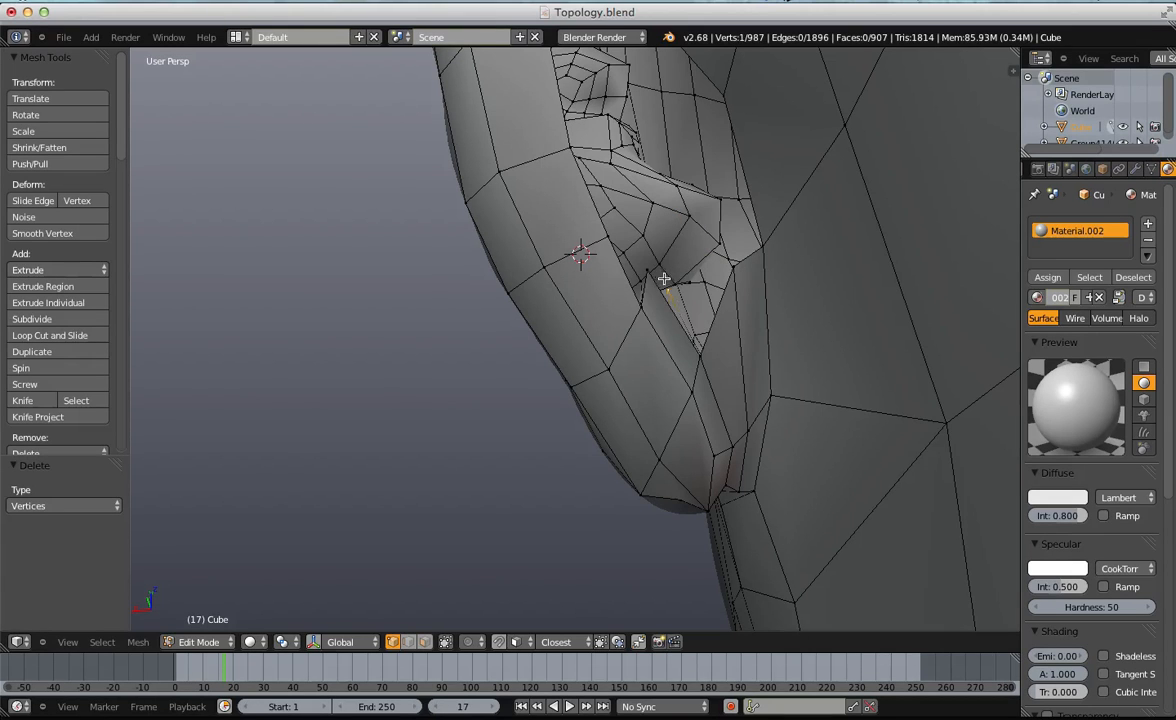
Extrude a border vertex behind the lobe and position it between the ear and the head mesh.
{"action": "middle_click_drag", "start_coordinate": [651, 273], "coordinate": [662, 233]}
{"action": "key", "text": "g"}
{"action": "key", "text": "a"}
{"action": "right_click", "coordinate": [700, 255]}
{"action": "left_click", "coordinate": [698, 281]}
{"action": "key", "text": "a"}
{"action": "middle_click_drag", "start_coordinate": [700, 278], "coordinate": [769, 247]}
{"action": "key", "text": "a"}
{"action": "right_click", "coordinate": [719, 335]}
{"action": "key", "text": "g"}
{"action": "left_click", "coordinate": [748, 259]}
Fill the faces that connect the new border vertex behind the lobe to the ear and the head border.
{"action": "key", "text": "a"}
{"action": "right_click", "coordinate": [750, 295]}
{"action": "key", "text": "f"}
{"action": "scroll", "coordinate": [785, 242], "scroll_direction": "down", "scroll_amount": 4}
{"action": "middle_click_drag", "start_coordinate": [790, 233], "coordinate": [826, 246]}
{"action": "key", "text": "ctrl+z"}
{"action": "scroll", "coordinate": [711, 325], "scroll_direction": "up", "scroll_amount": 2}
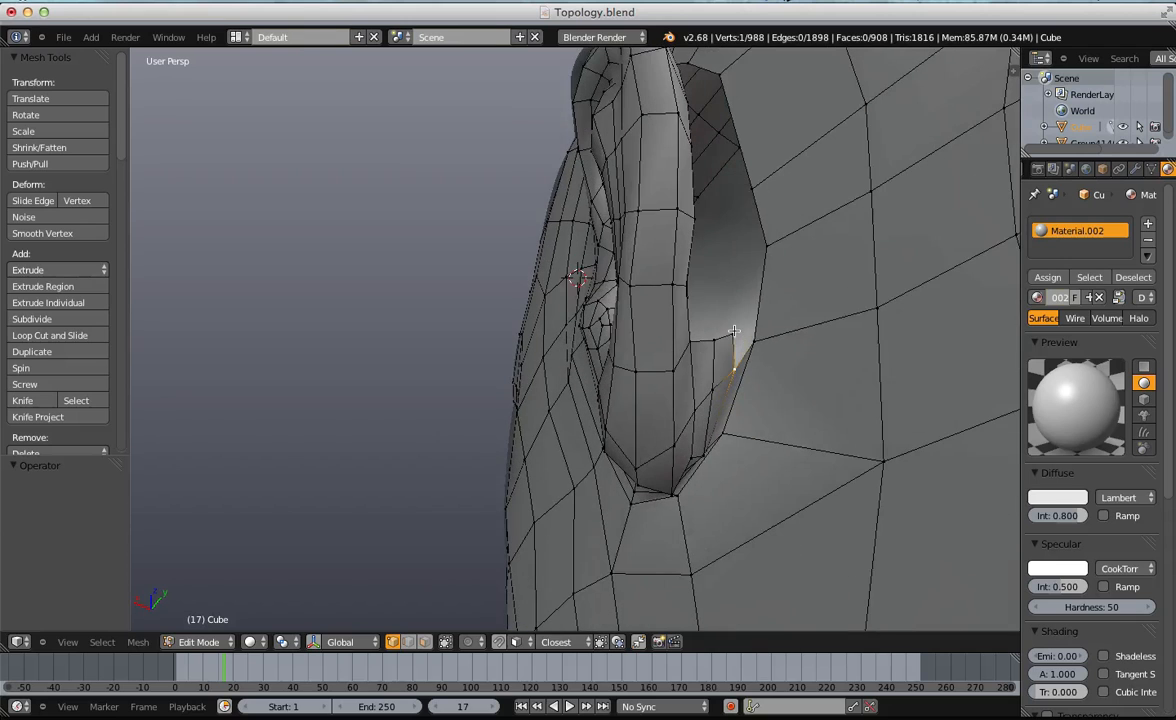
{"action": "key", "text": "f"}
Slide the head border vertex above the filled lobe faces along its edge.
{"action": "key", "text": "a"}
{"action": "right_click", "coordinate": [770, 356]}
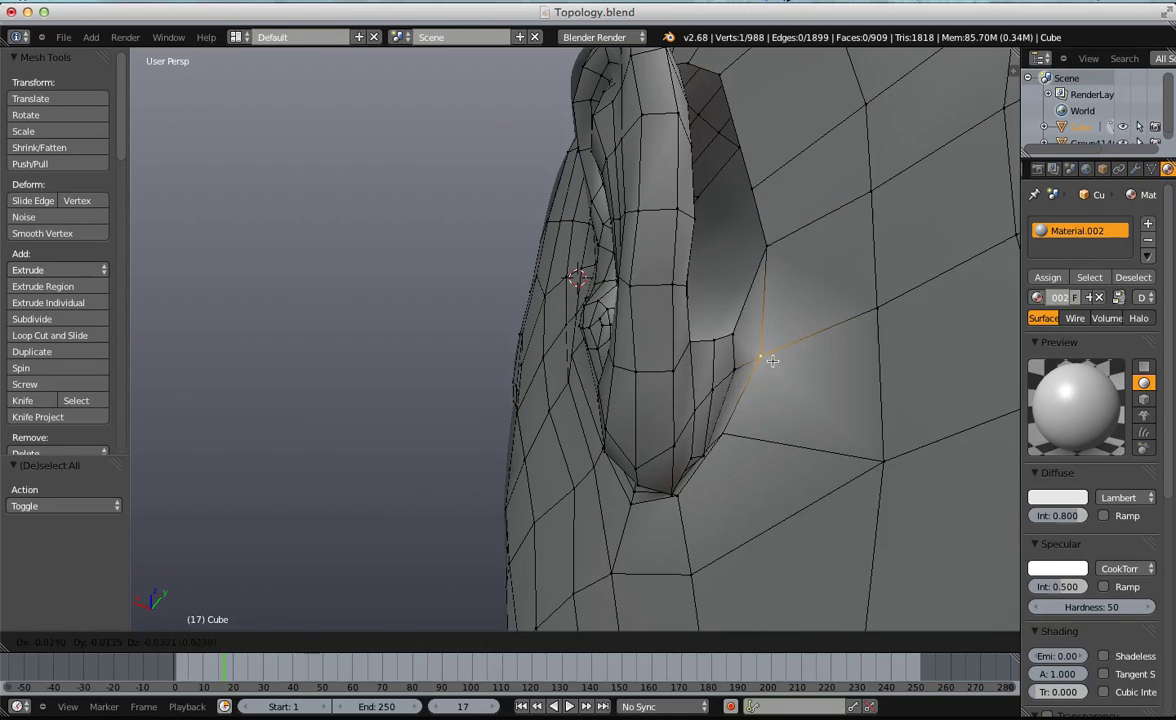
{"action": "middle_click_drag", "start_coordinate": [768, 372], "coordinate": [782, 289]}
{"action": "key", "text": "shift+v"}
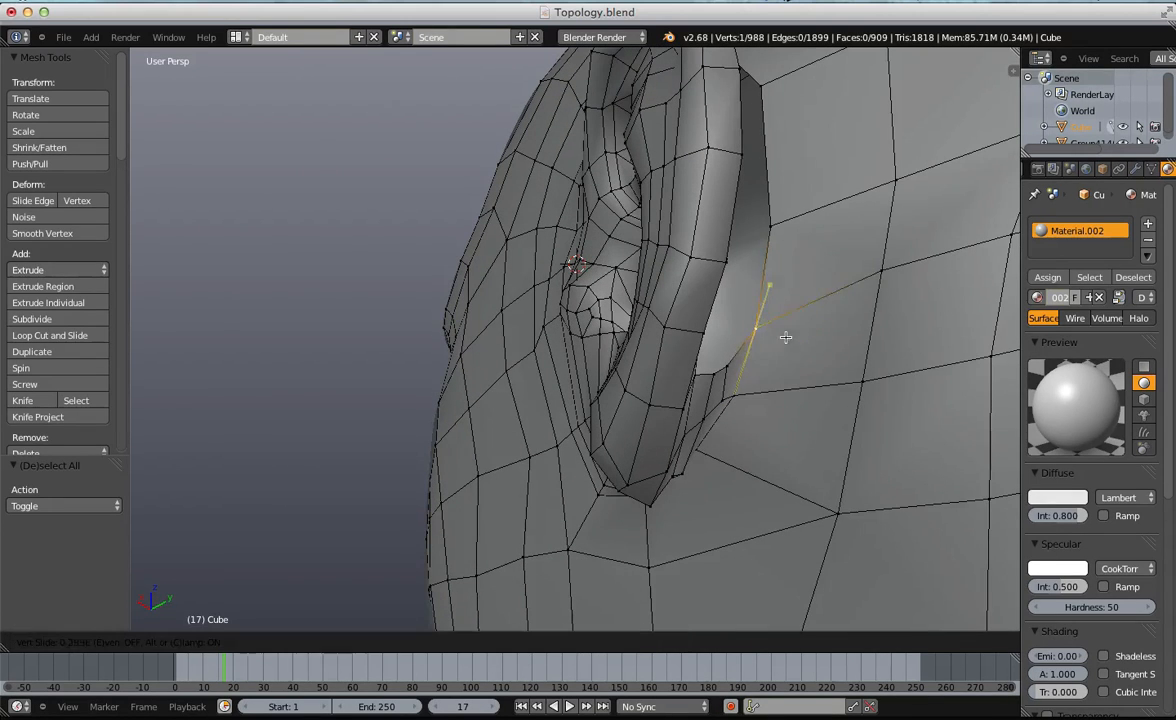
{"action": "left_click", "coordinate": [790, 351]}
{"action": "key", "text": "a"}
Bridge the rear edge of the ear to the head border with one face above the lobe.
{"action": "middle_click_drag", "start_coordinate": [790, 351], "coordinate": [719, 354]}
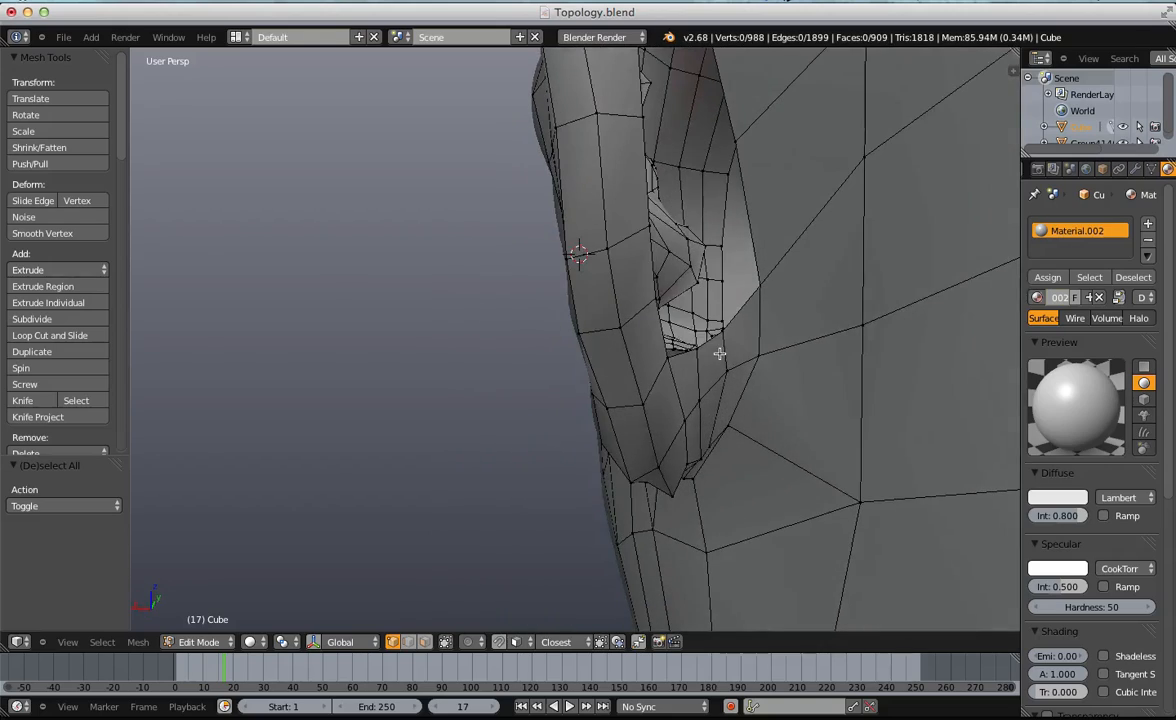
{"action": "middle_click_drag", "start_coordinate": [762, 241], "coordinate": [689, 237]}
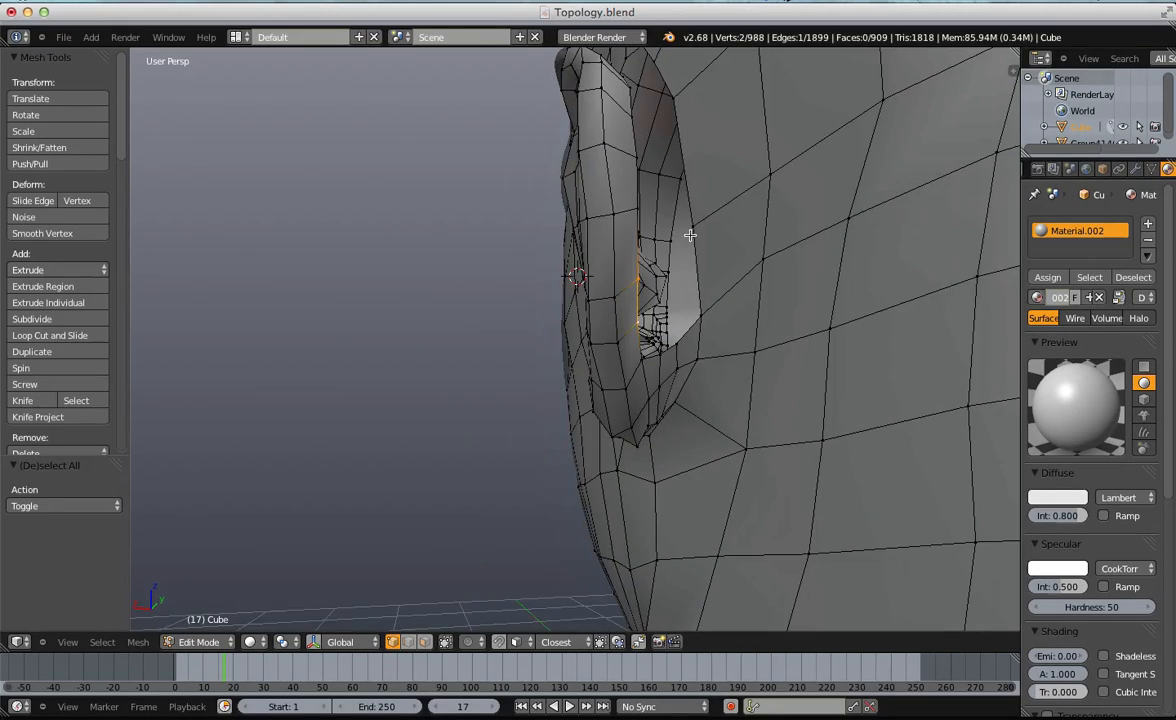
{"action": "key", "text": "f"}
{"action": "key", "text": "a"}
{"action": "mouse_move", "coordinate": [714, 312]}
{"action": "middle_mouse_down"}
{"action": "mouse_move", "coordinate": [700, 305]}
{"action": "mouse_move", "coordinate": [711, 302]}
{"action": "middle_mouse_up"}
Add a loop cut down the middle of the bridging face, and move and scale the new edge.
{"action": "middle_click_drag", "start_coordinate": [810, 321], "coordinate": [709, 231]}
{"action": "key", "text": "ctrl+r"}
{"action": "left_click", "coordinate": [703, 265]}
{"action": "left_click", "coordinate": [685, 262]}
{"action": "key", "text": "g"}
{"action": "left_click", "coordinate": [731, 247]}
{"action": "key", "text": "s"}
{"action": "left_click", "coordinate": [698, 244]}
{"action": "key", "text": "a"}
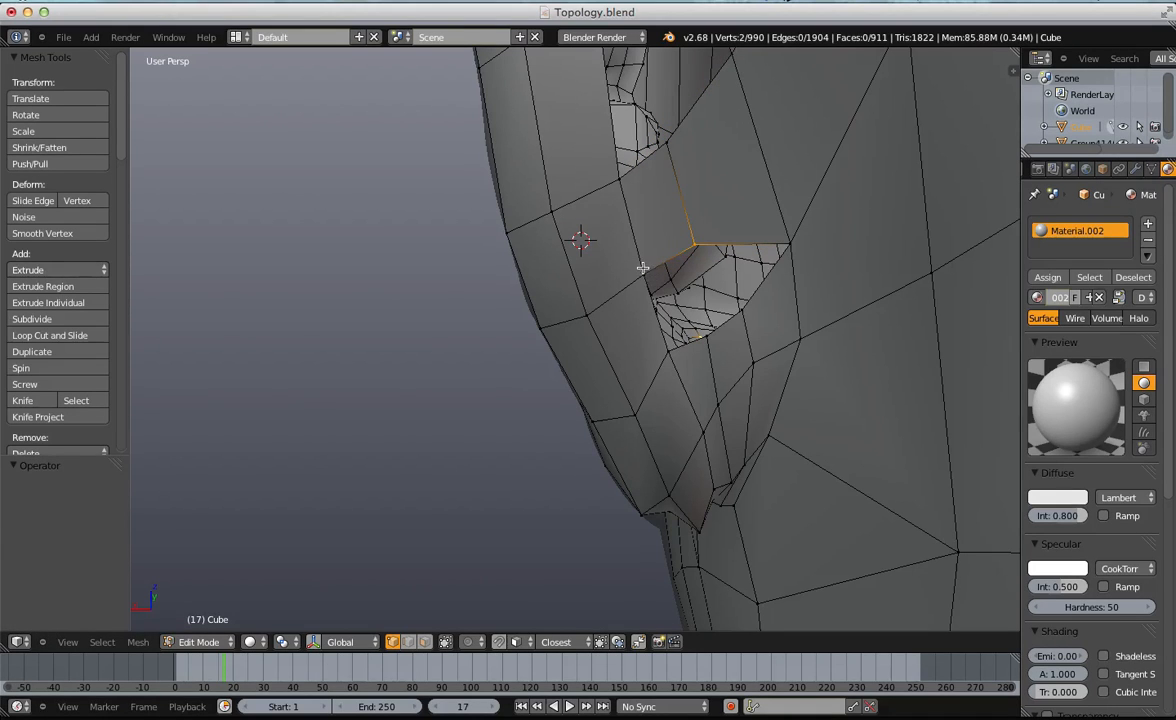
Fill the hole between the bridging faces and the lobe with two faces.
{"action": "key", "text": "z"}
{"action": "key", "text": "z"}
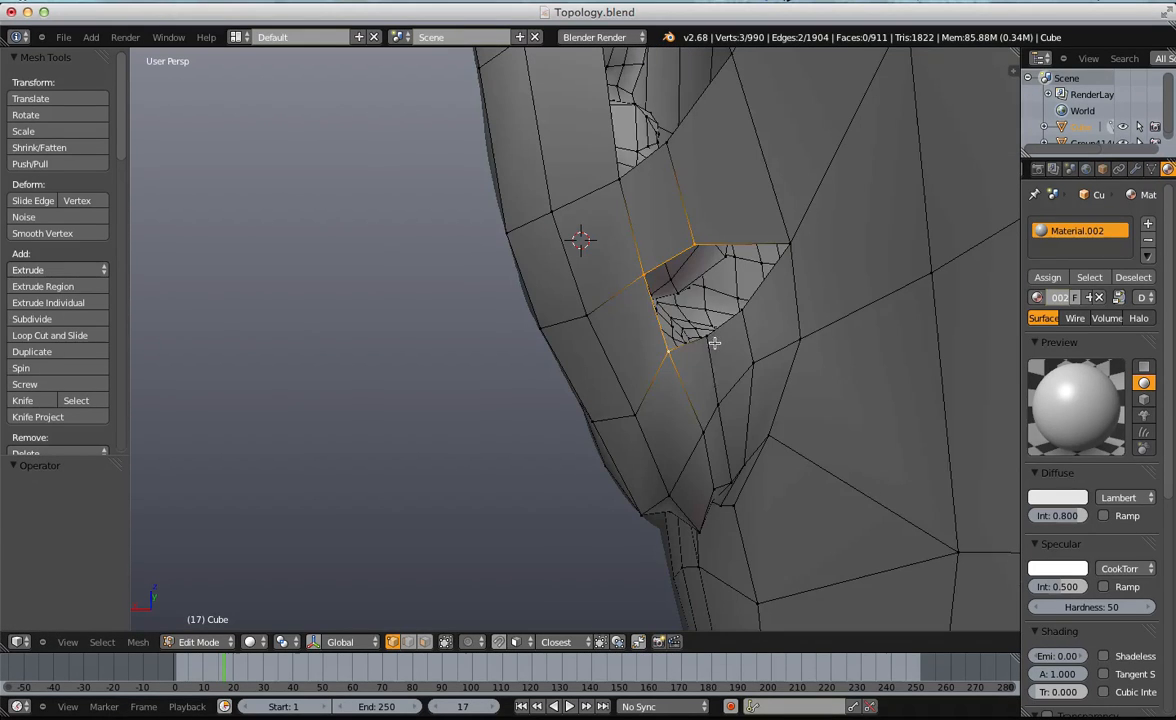
{"action": "right_click", "coordinate": [761, 292], "text": "alt"}
{"action": "key", "text": "f"}
{"action": "key", "text": "a"}
{"action": "scroll", "coordinate": [761, 292], "scroll_direction": "down", "scroll_amount": 7}
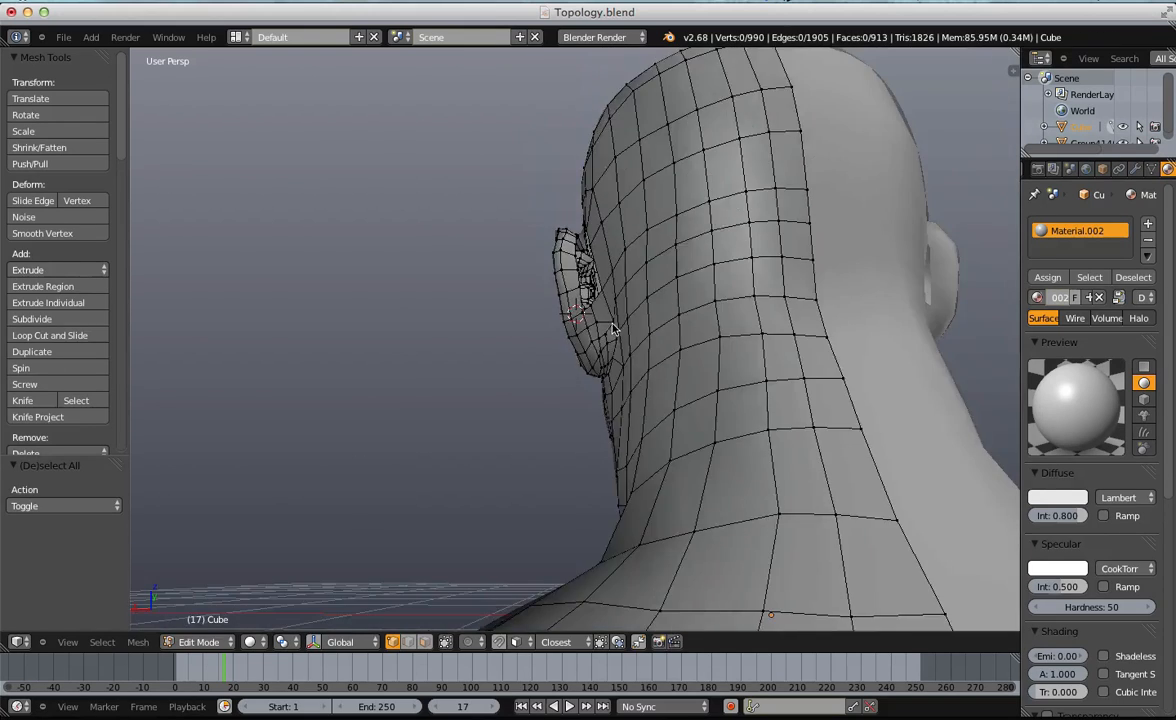
Move the head border vertex at the lower corner of the bridging faces toward the ear.
{"action": "scroll", "coordinate": [622, 326], "scroll_direction": "up", "scroll_amount": 4}
{"action": "key", "text": "Tab"}
{"action": "key", "text": "Tab"}
{"action": "key", "text": "a"}
{"action": "key", "text": "a"}
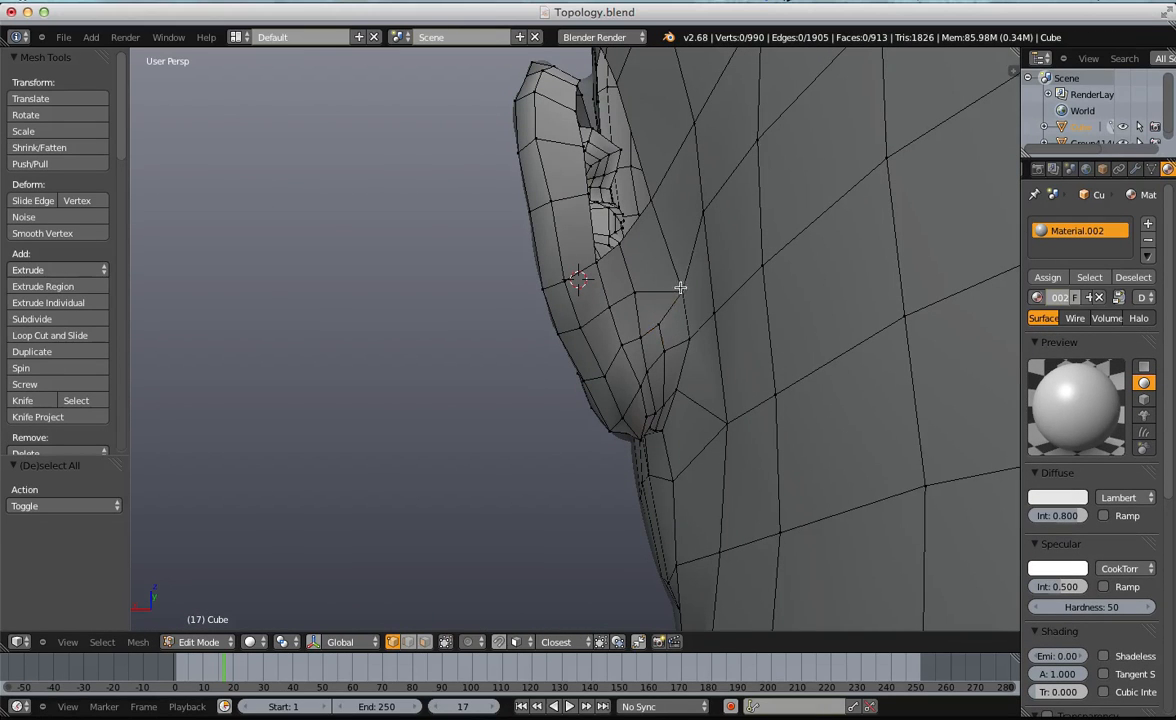
{"action": "key", "text": "g"}
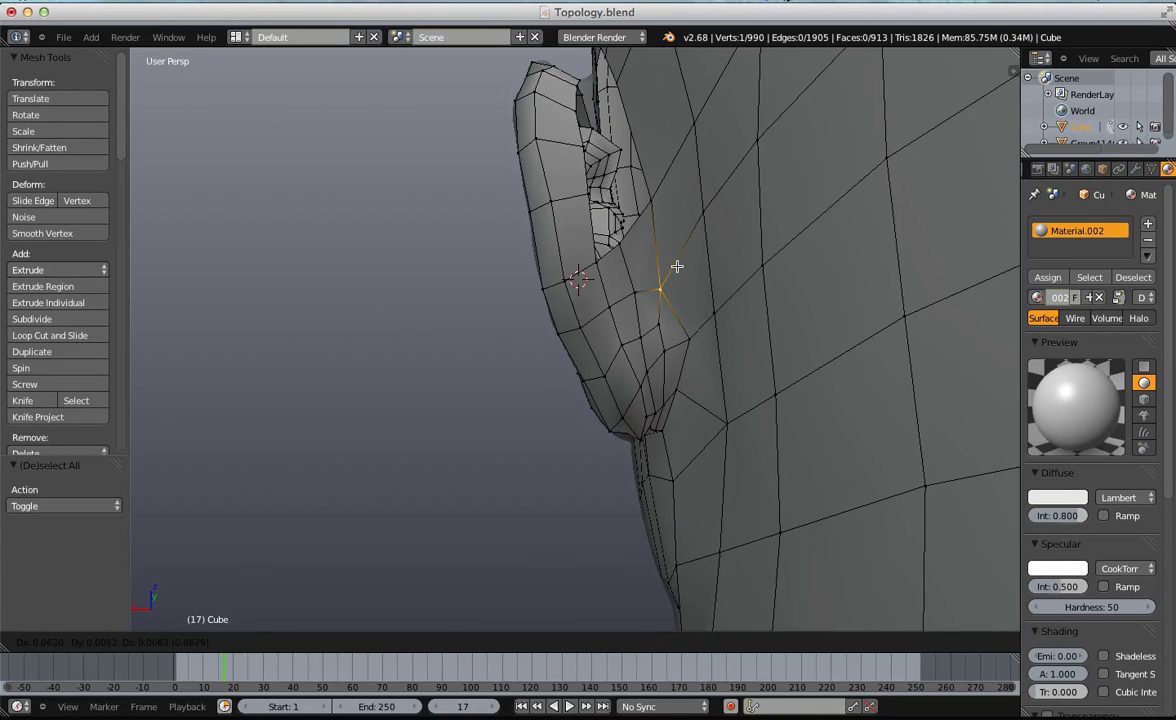
{"action": "left_click", "coordinate": [677, 266]}
{"action": "key", "text": "a"}
Reposition the vertices where the filled faces behind the lobe meet the head.
{"action": "middle_click_drag", "start_coordinate": [675, 265], "coordinate": [692, 371]}
{"action": "right_click", "coordinate": [692, 371]}
{"action": "key", "text": "g"}
{"action": "left_click", "coordinate": [699, 373]}
{"action": "key", "text": "a"}
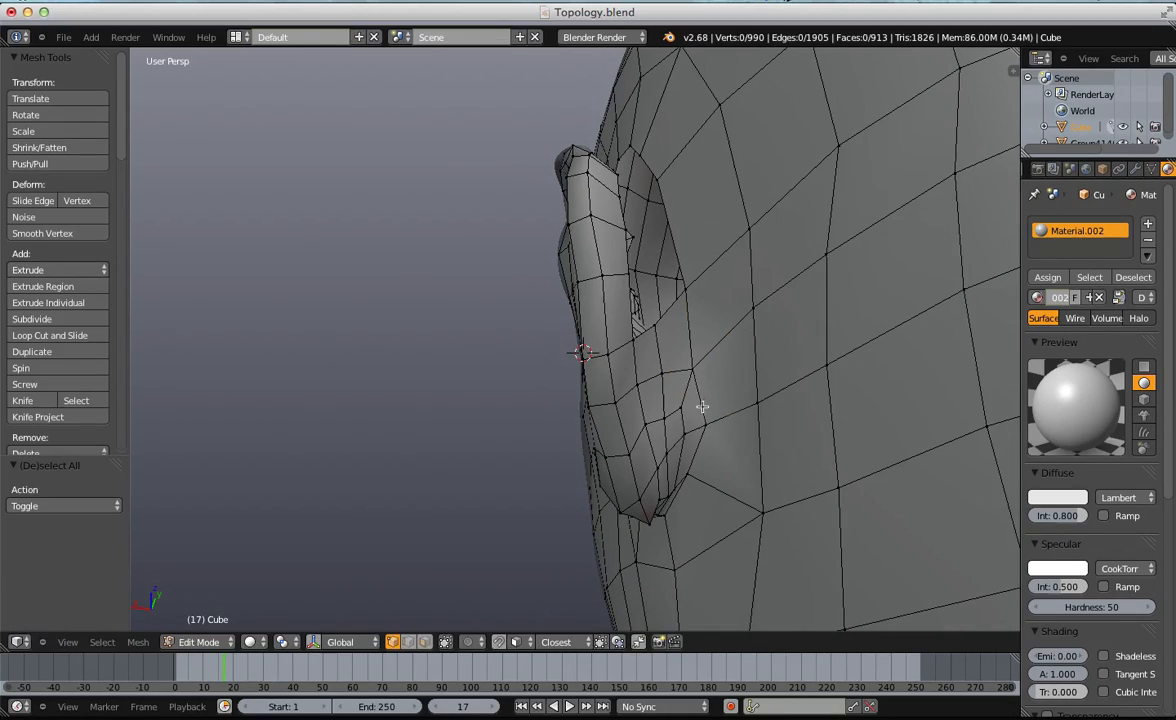
{"action": "key", "text": "g"}
{"action": "left_click", "coordinate": [696, 421]}
{"action": "key", "text": "a"}
Fill the gap between the top of the ear and the head border, and adjust a nearby vertex.
{"action": "middle_click_drag", "start_coordinate": [696, 422], "coordinate": [692, 439]}
{"action": "middle_click_drag", "start_coordinate": [691, 266], "coordinate": [586, 326]}
{"action": "right_click", "coordinate": [572, 317]}
{"action": "key", "text": "f"}
{"action": "key", "text": "a"}
{"action": "right_click", "coordinate": [585, 328]}
{"action": "key", "text": "g"}
{"action": "left_click", "coordinate": [570, 326]}
Merge the selected vertices behind the top of the ear at center, and reposition the merged vertex.
{"action": "right_click", "coordinate": [558, 300]}
{"action": "middle_click_drag", "start_coordinate": [579, 334], "coordinate": [625, 310]}
{"action": "key", "text": "w"}
{"action": "left_click", "coordinate": [612, 303]}
{"action": "left_click", "coordinate": [616, 308]}
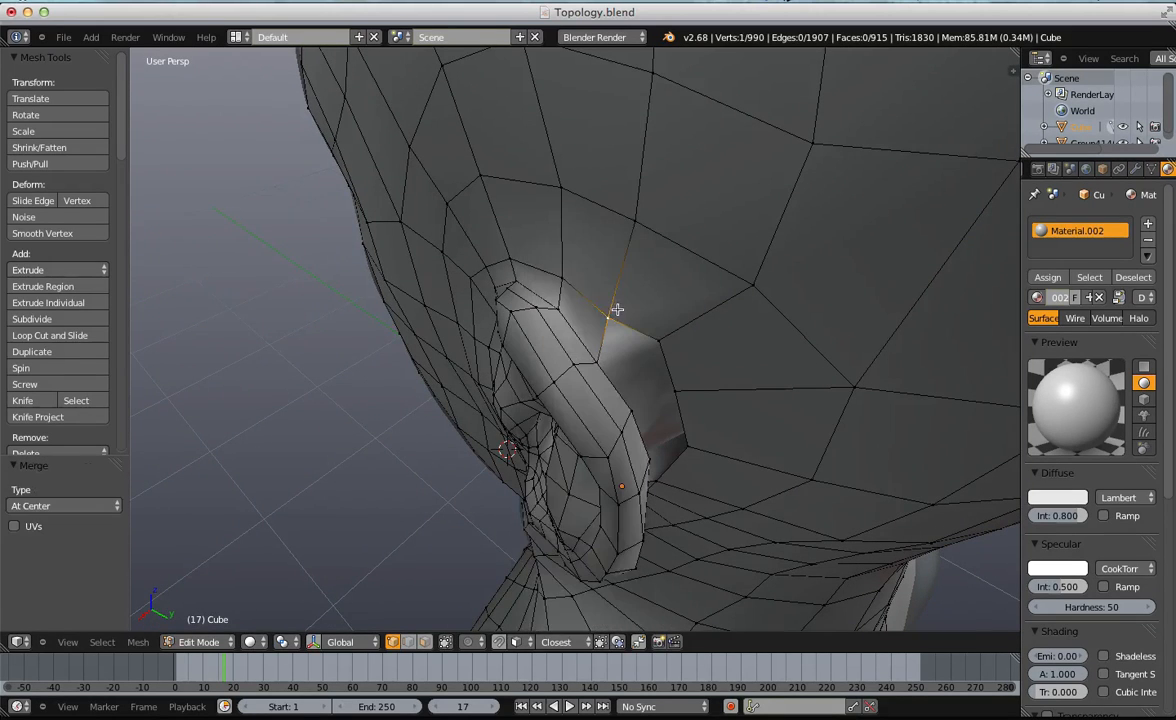
{"action": "key", "text": "g"}
{"action": "left_click", "coordinate": [620, 306]}
{"action": "key", "text": "g"}
{"action": "left_click", "coordinate": [630, 291]}
Reposition the rim vertex just below the merged vertex at the upper back of the ear.
{"action": "key", "text": "a"}
{"action": "right_click", "coordinate": [595, 350]}
{"action": "key", "text": "g"}
{"action": "left_click", "coordinate": [589, 335]}
{"action": "key", "text": "a"}
Fill two faces between the upper rear rim of the ear and the head border.
{"action": "right_click", "coordinate": [591, 343]}
{"action": "middle_click_drag", "start_coordinate": [591, 343], "coordinate": [660, 308]}
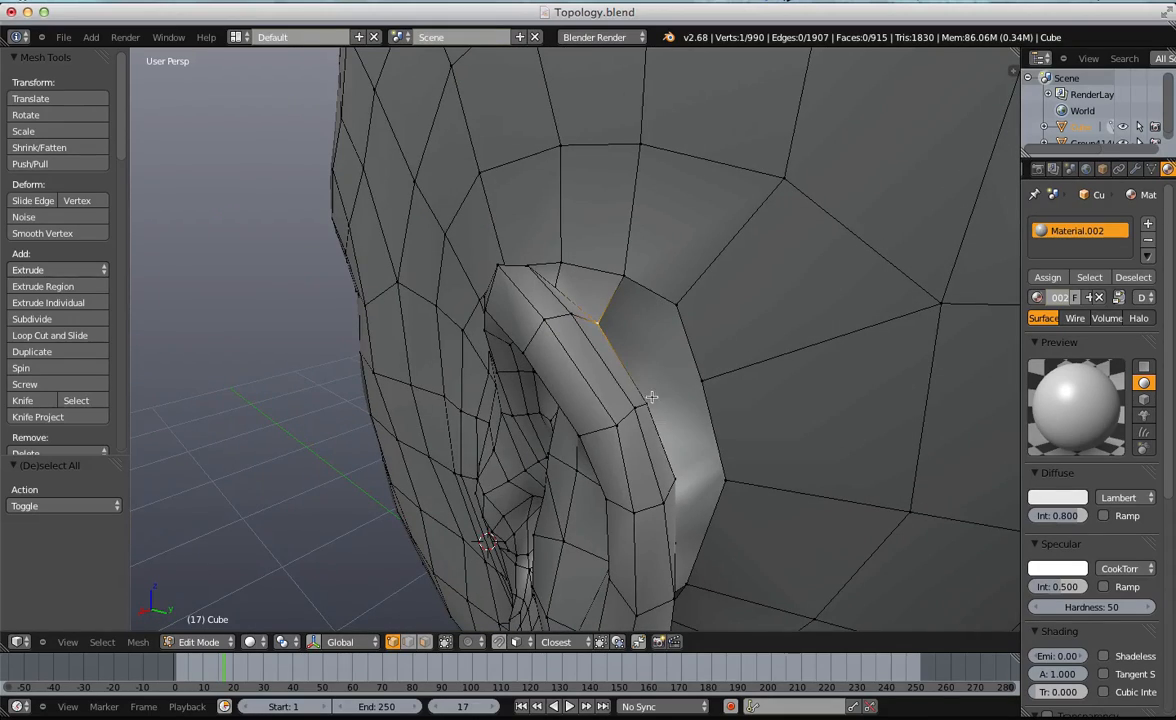
{"action": "key", "text": "a"}
{"action": "middle_click_drag", "start_coordinate": [680, 357], "coordinate": [637, 441]}
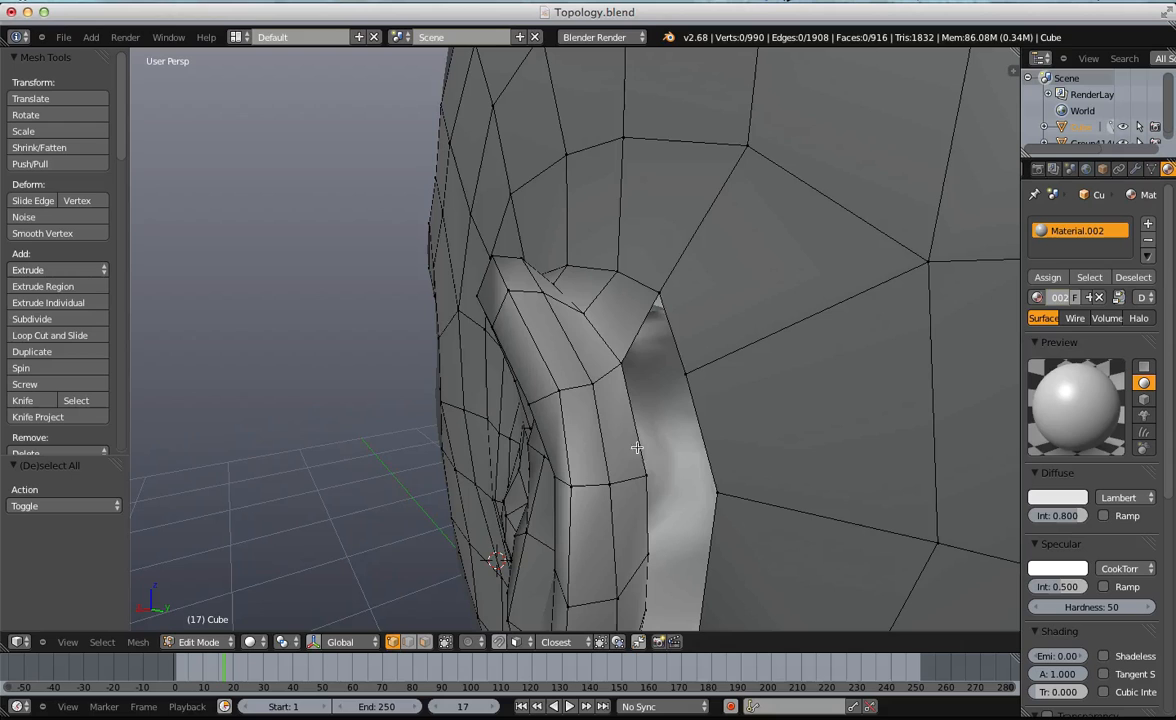
{"action": "right_click", "coordinate": [659, 302], "text": "shift"}
{"action": "key", "text": "f"}
{"action": "key", "text": "a"}
Reposition the head border vertices beside the new faces behind the upper ear.
{"action": "right_click", "coordinate": [689, 377]}
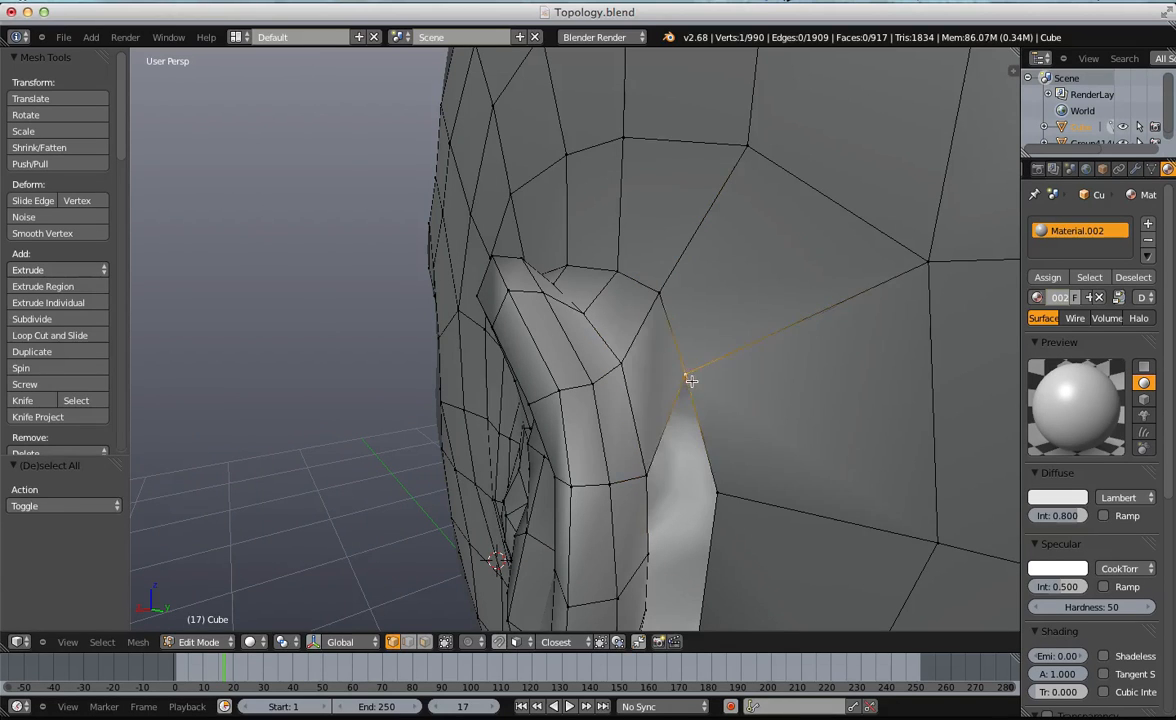
{"action": "key", "text": "g"}
{"action": "left_click", "coordinate": [702, 433]}
{"action": "key", "text": "a"}
{"action": "scroll", "coordinate": [670, 434], "scroll_direction": "down", "scroll_amount": 4}
{"action": "middle_click_drag", "start_coordinate": [670, 434], "coordinate": [673, 338]}
{"action": "scroll", "coordinate": [622, 414], "scroll_direction": "up", "scroll_amount": 4}
{"action": "right_click", "coordinate": [645, 292]}
{"action": "key", "text": "g"}
{"action": "left_click", "coordinate": [656, 328]}
{"action": "key", "text": "a"}
Delete the two faces above the lobe that adjoin the head border behind the ear.
{"action": "middle_click_drag", "start_coordinate": [650, 268], "coordinate": [655, 409]}
{"action": "scroll", "coordinate": [656, 409], "scroll_direction": "down", "scroll_amount": 2}
{"action": "scroll", "coordinate": [656, 409], "scroll_direction": "up", "scroll_amount": 2}
{"action": "left_click", "coordinate": [652, 537]}
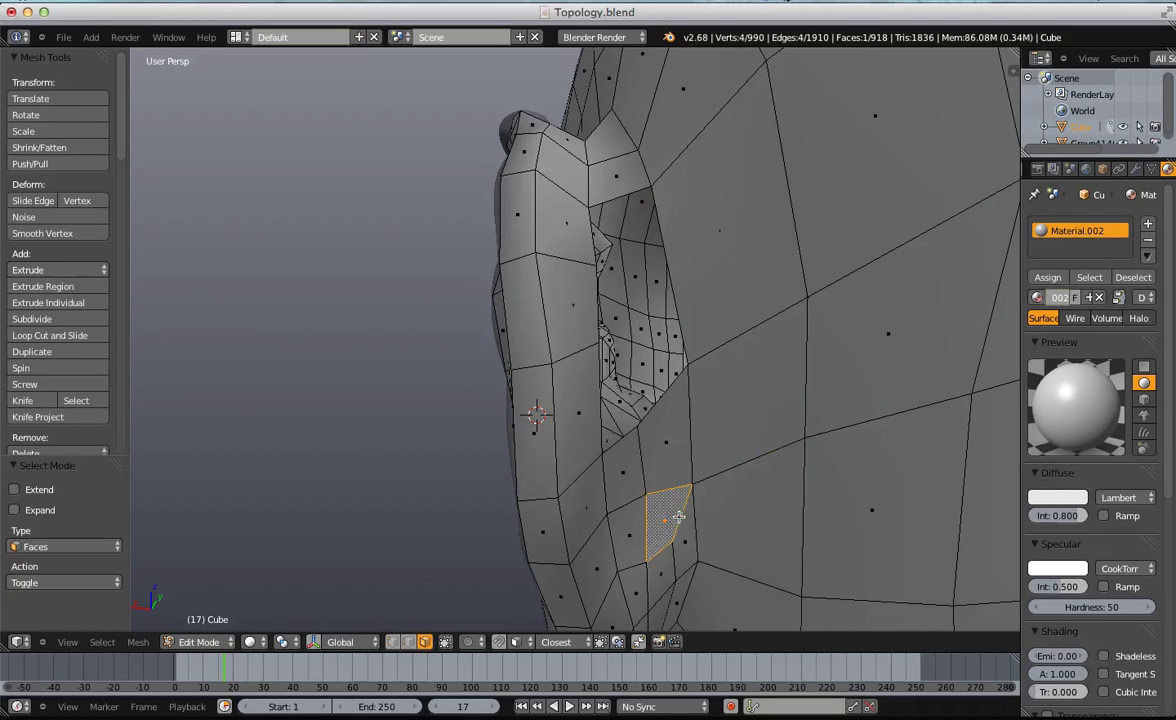
{"action": "left_click", "coordinate": [665, 530]}
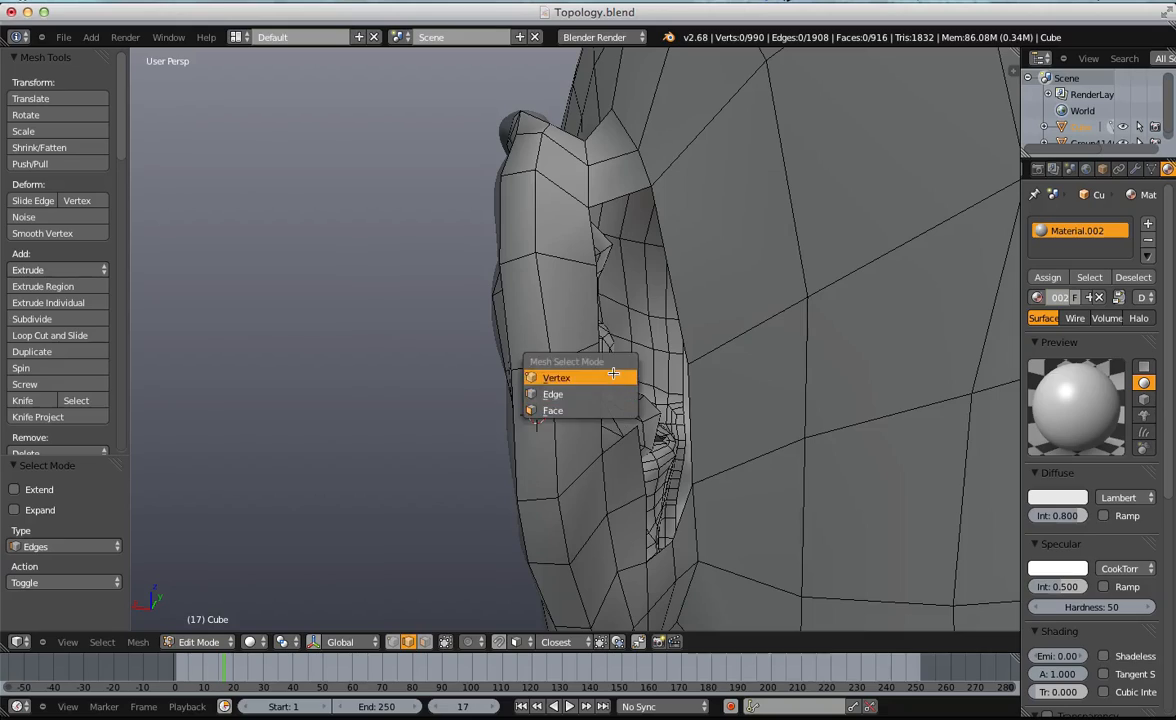
Extend a strip of faces along the rear rim of the ear up to the faces at the upper ear.
{"action": "key", "text": "g"}
{"action": "left_click", "coordinate": [668, 400]}
{"action": "key", "text": "a"}
{"action": "right_click", "coordinate": [599, 339]}
{"action": "key", "text": "f"}
{"action": "middle_click_drag", "start_coordinate": [599, 339], "coordinate": [651, 355]}
{"action": "middle_click_drag", "start_coordinate": [656, 221], "coordinate": [650, 301]}
{"action": "right_click", "coordinate": [647, 270]}
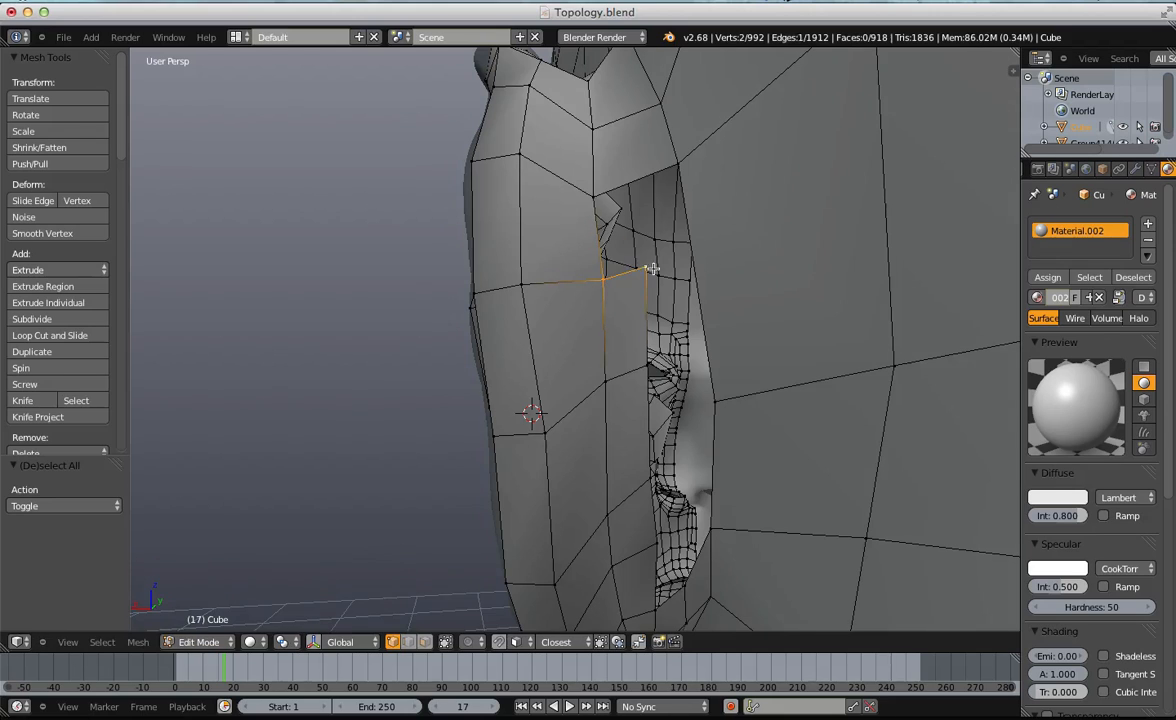
{"action": "key", "text": "f"}
{"action": "key", "text": "a"}
Move the head border vertex beside the strip, and fill the uppermost face between the strip and the head.
{"action": "middle_click_drag", "start_coordinate": [648, 255], "coordinate": [666, 284]}
{"action": "right_click", "coordinate": [677, 359]}
{"action": "key", "text": "g"}
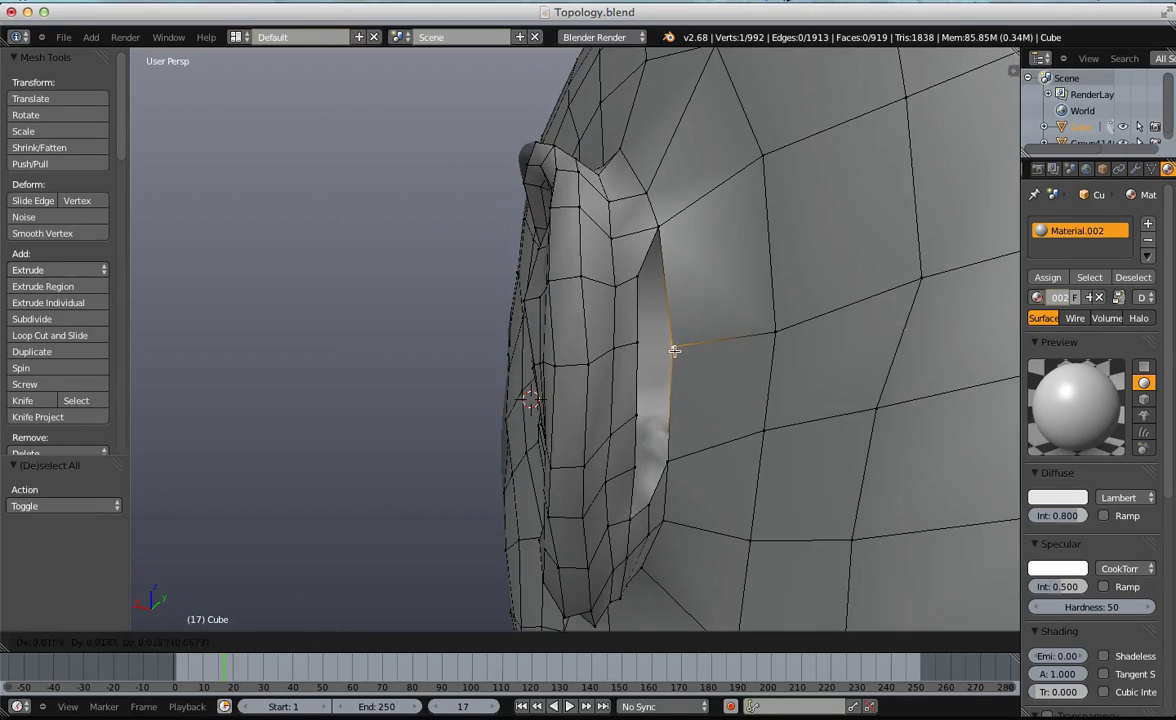
{"action": "left_click", "coordinate": [673, 348]}
{"action": "key", "text": "f"}
{"action": "key", "text": "a"}
Try to fill and adjust the next face down between the ear strip and the head border.
{"action": "middle_click_drag", "start_coordinate": [664, 248], "coordinate": [652, 330]}
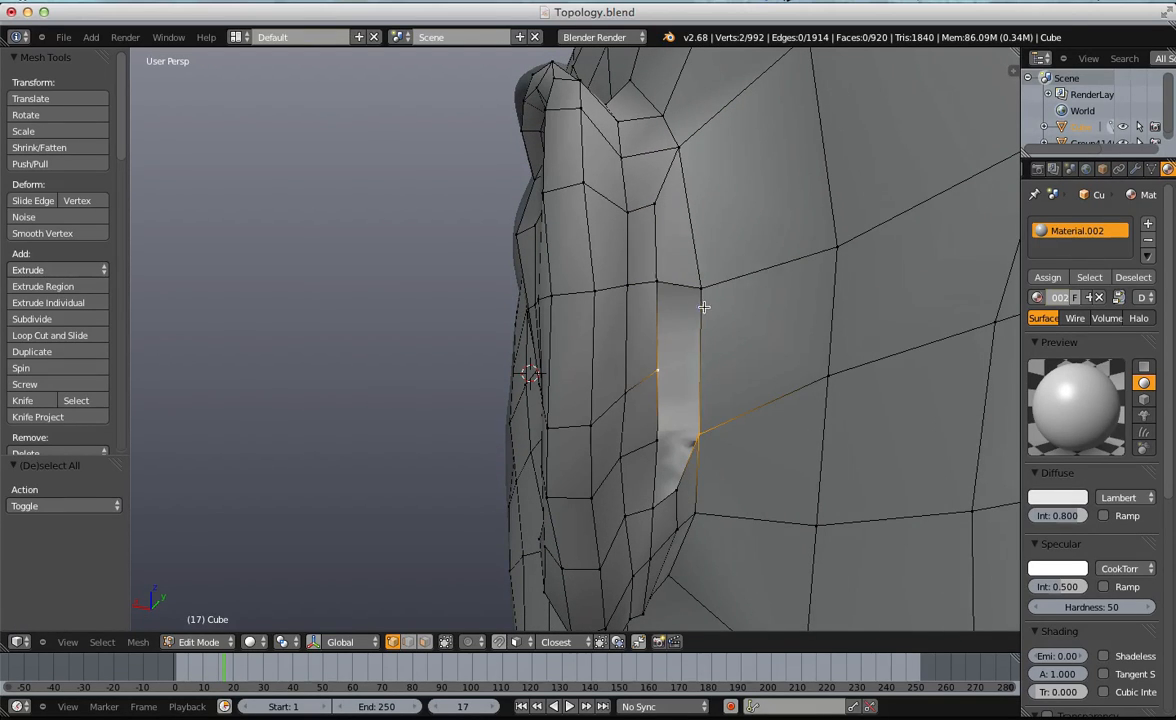
{"action": "key", "text": "f"}
{"action": "key", "text": "a"}
{"action": "middle_click_drag", "start_coordinate": [673, 290], "coordinate": [660, 452]}
{"action": "key", "text": "g"}
{"action": "left_click", "coordinate": [661, 452]}
{"action": "key", "text": "ctrl+z"}
{"action": "key", "text": "ctrl+z"}
{"action": "key", "text": "ctrl+z"}
{"action": "key", "text": "ctrl+z"}
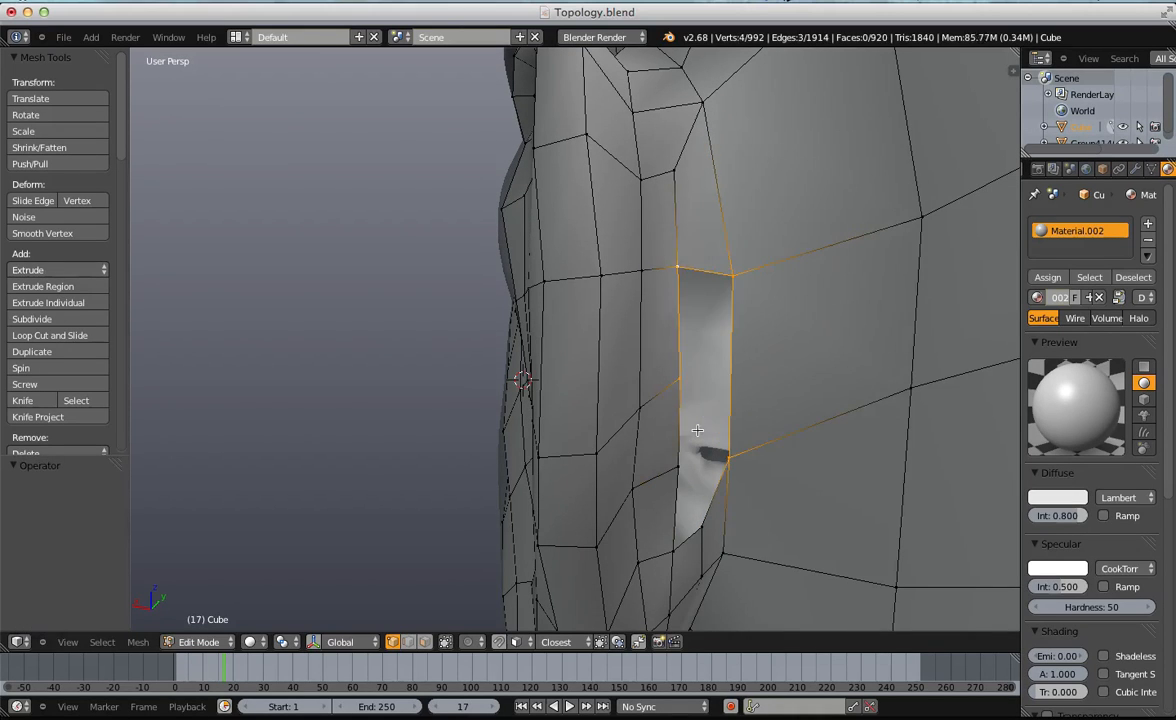
Add a horizontal loop cut across the back of the head, level with the gap behind the ear.
{"action": "key", "text": "a"}
{"action": "key", "text": "ctrl+r"}
{"action": "left_click", "coordinate": [922, 319]}
{"action": "left_click", "coordinate": [921, 318]}
{"action": "scroll", "coordinate": [918, 332], "scroll_direction": "down", "scroll_amount": 8}
{"action": "middle_click_drag", "start_coordinate": [916, 339], "coordinate": [808, 341]}
{"action": "key", "text": "a"}
Slide the edge loop that meets the upper end of the gap behind the ear.
{"action": "scroll", "coordinate": [808, 341], "scroll_direction": "up", "scroll_amount": 5}
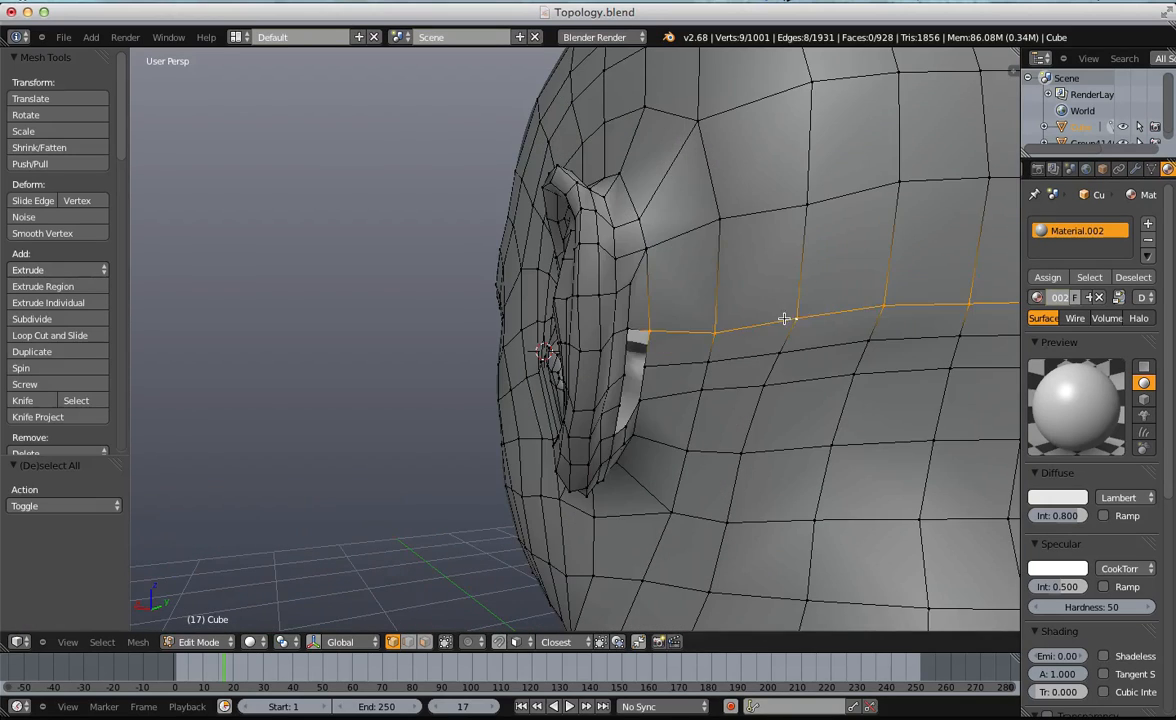
{"action": "left_click", "coordinate": [784, 318], "text": "alt"}
{"action": "scroll", "coordinate": [790, 322], "scroll_direction": "down", "scroll_amount": 4}
{"action": "key", "text": "g"}
{"action": "key", "text": "g"}
{"action": "left_click", "coordinate": [849, 337]}
{"action": "key", "text": "a"}
Slide the edge loop that runs across the back of the head from the lower end of the gap.
{"action": "right_click", "coordinate": [759, 357], "text": "alt"}
{"action": "right_click", "coordinate": [781, 352], "text": "alt"}
{"action": "key", "text": "g"}
{"action": "key", "text": "g"}
{"action": "left_click", "coordinate": [778, 357]}
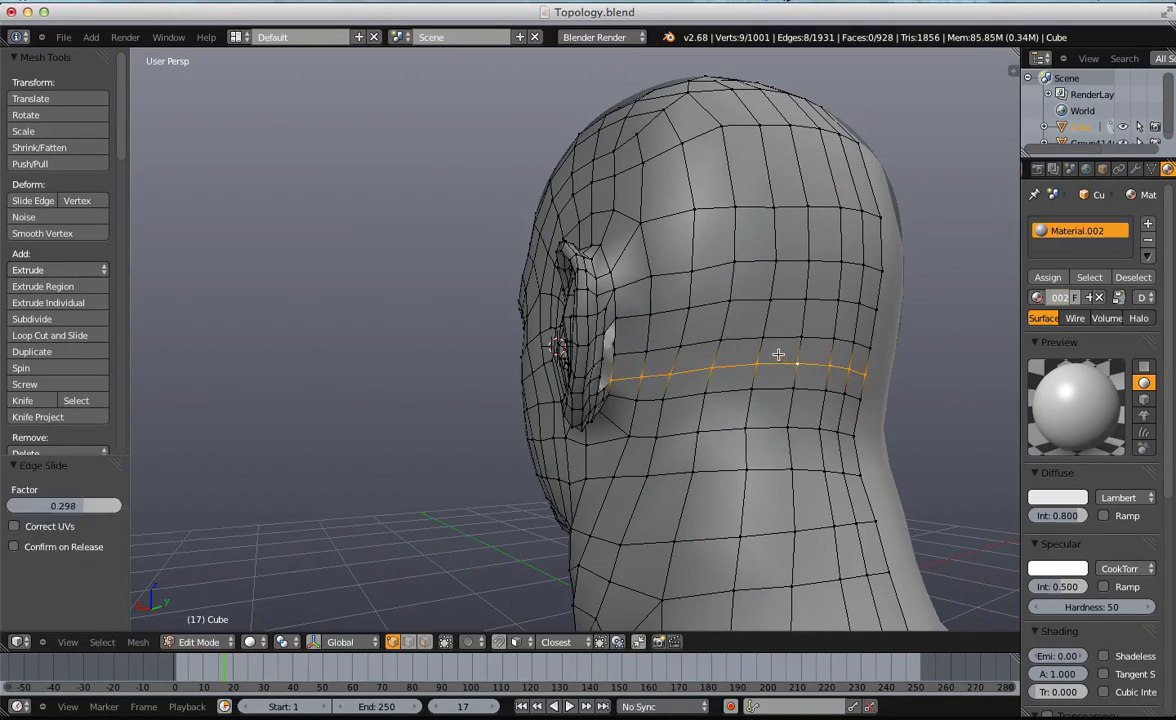
Slide another horizontal edge loop across the back of the head to even out the row spacing.
{"action": "right_click", "coordinate": [715, 270], "text": "alt"}
{"action": "key", "text": "g"}
{"action": "key", "text": "g"}
{"action": "left_click", "coordinate": [707, 370]}
{"action": "key", "text": "a"}
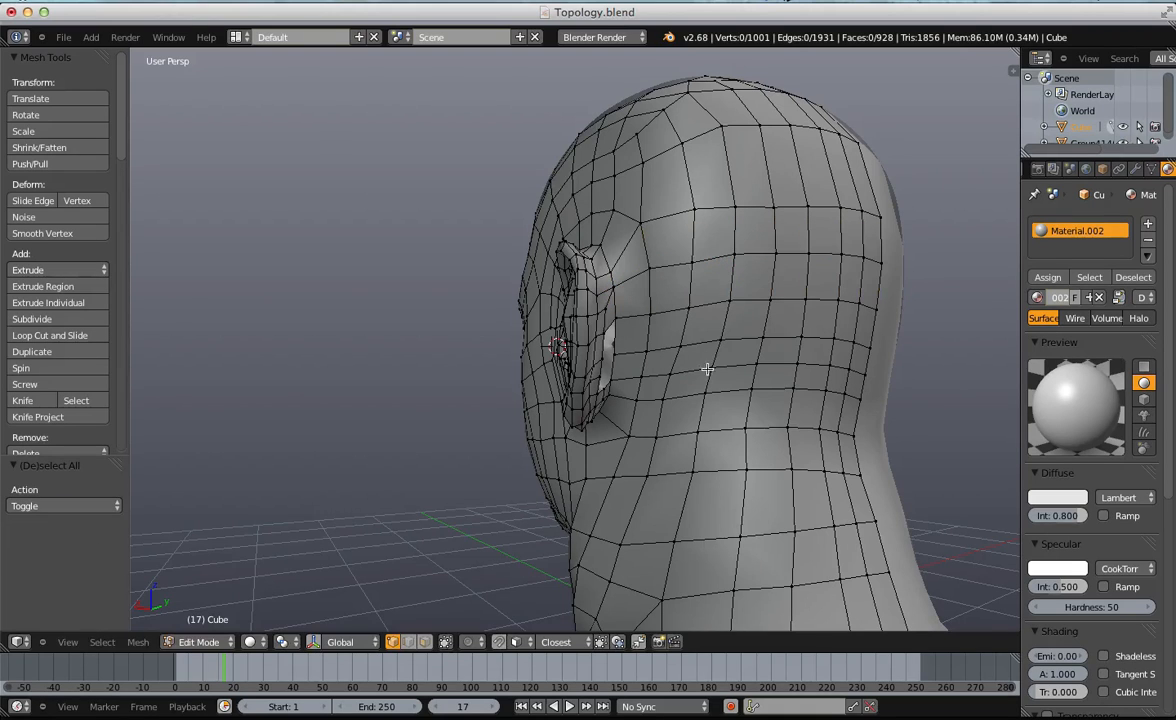
Slide the horizontal edge loop just below the ear across the back of the head.
{"action": "key", "text": "g"}
{"action": "key", "text": "g"}
{"action": "left_click", "coordinate": [718, 428]}
{"action": "key", "text": "a"}
Try sliding the neighbouring edge loop higher on the back of the head, and undo the slide.
{"action": "right_click", "coordinate": [719, 394], "text": "alt"}
{"action": "key", "text": "g"}
{"action": "key", "text": "g"}
{"action": "left_click", "coordinate": [719, 394]}
{"action": "key", "text": "ctrl+z"}
Slide the edge loop level with the earlobe to even out the row spacing on the back of the head.
{"action": "key", "text": "z"}
{"action": "key", "text": "b"}
{"action": "middle_click_drag", "start_coordinate": [606, 304], "coordinate": [407, 472]}
{"action": "key", "text": "z"}
{"action": "left_click", "coordinate": [854, 426]}
{"action": "scroll", "coordinate": [855, 426], "scroll_direction": "down", "scroll_amount": 4}
{"action": "key", "text": "a"}
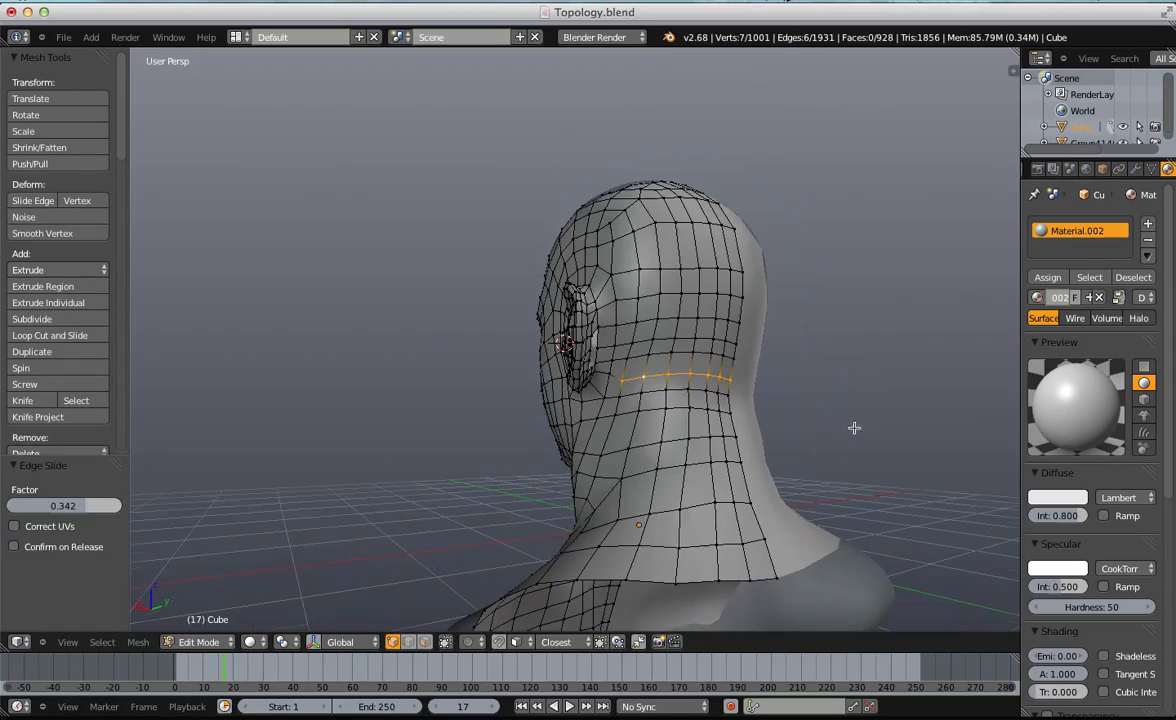
Examine the head from the back and side, in both Edit Mode and Object Mode, for uneven shading.
{"action": "key", "text": "Tab"}
{"action": "middle_click_drag", "start_coordinate": [633, 449], "coordinate": [704, 447]}
{"action": "scroll", "coordinate": [708, 438], "scroll_direction": "up", "scroll_amount": 5}
{"action": "key", "text": "Tab"}
{"action": "key", "text": "a"}
{"action": "key", "text": "a"}
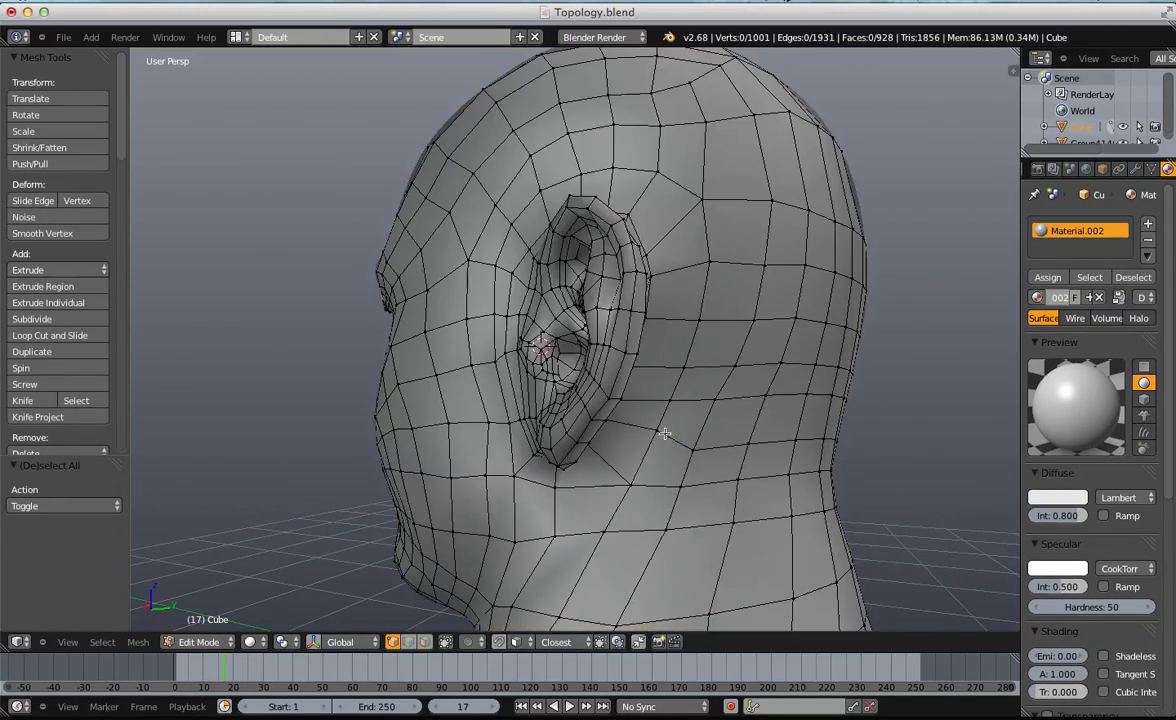
{"action": "middle_click_drag", "start_coordinate": [630, 420], "coordinate": [644, 450]}
{"action": "scroll", "coordinate": [644, 450], "scroll_direction": "down", "scroll_amount": 3}
{"action": "key", "text": "Tab"}
{"action": "scroll", "coordinate": [644, 450], "scroll_direction": "down", "scroll_amount": 3}
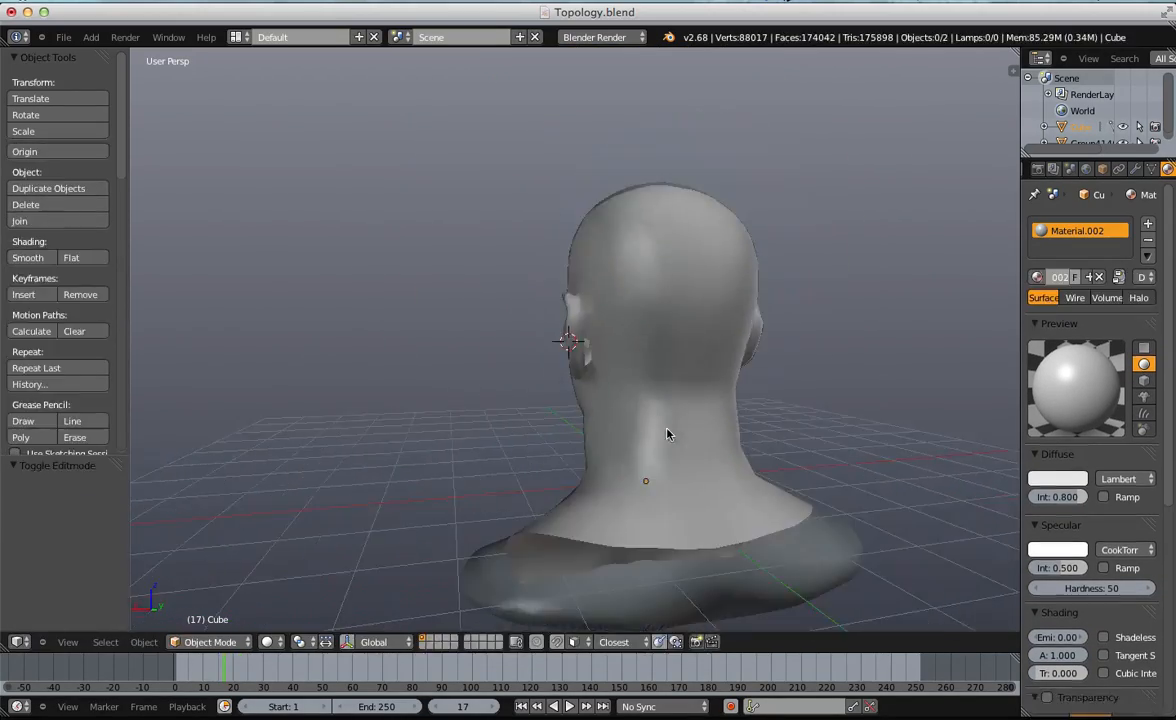
{"action": "scroll", "coordinate": [669, 434], "scroll_direction": "up", "scroll_amount": 5}
Slide the horizontal edge loop above the ear upward across the back of the head.
{"action": "key", "text": "Tab"}
{"action": "key", "text": "g"}
{"action": "key", "text": "g"}
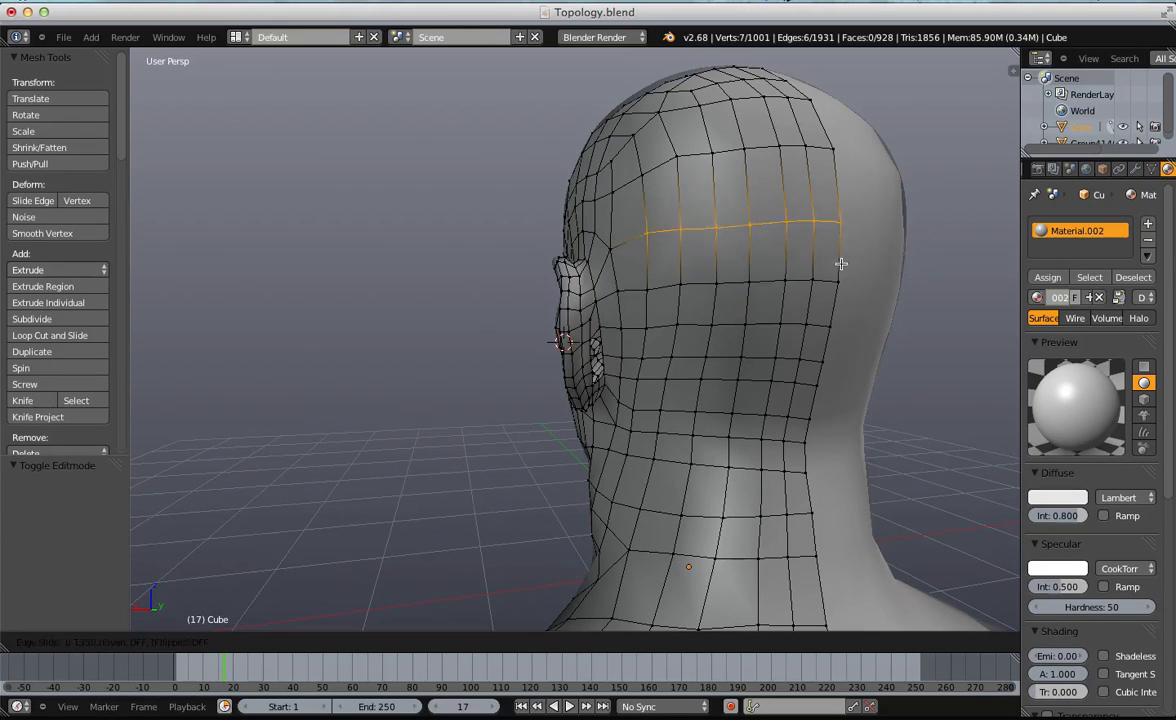
{"action": "left_click", "coordinate": [842, 258]}
{"action": "key", "text": "a"}
Slide the next edge loop, level with the top of the ear, upward across the back of the head.
{"action": "key", "text": "b"}
{"action": "left_click_drag", "start_coordinate": [911, 310], "coordinate": [871, 307]}
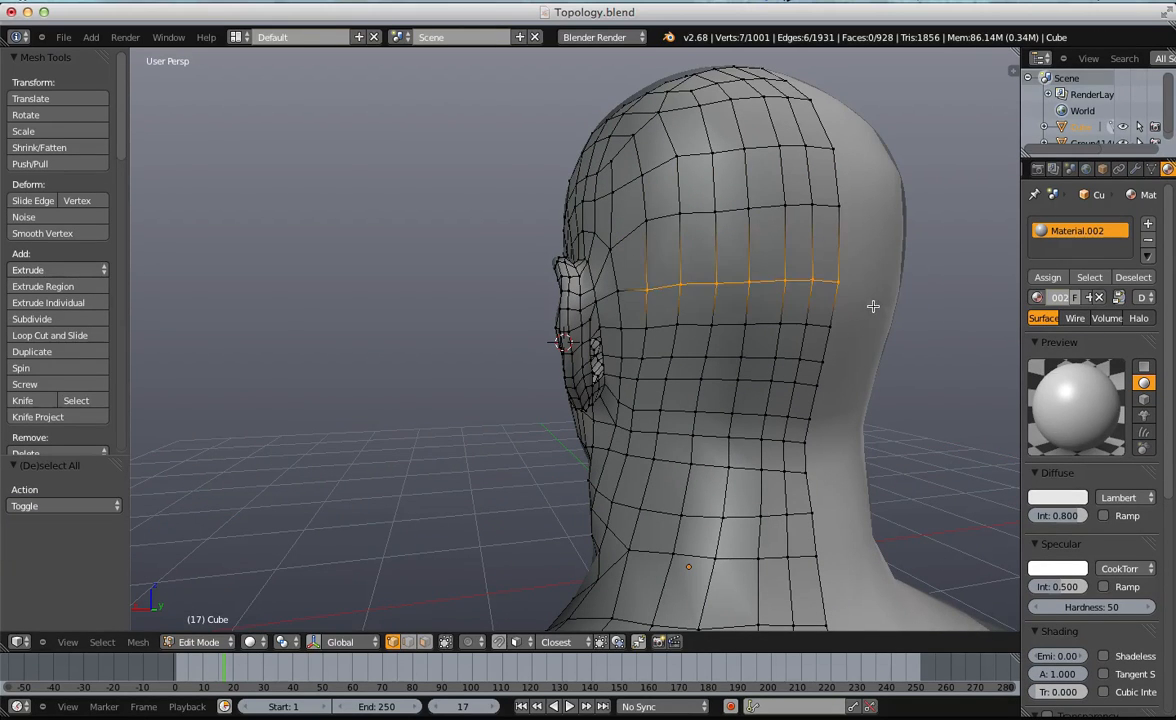
{"action": "key", "text": "g"}
{"action": "key", "text": "g"}
{"action": "left_click", "coordinate": [877, 288]}
{"action": "key", "text": "a"}
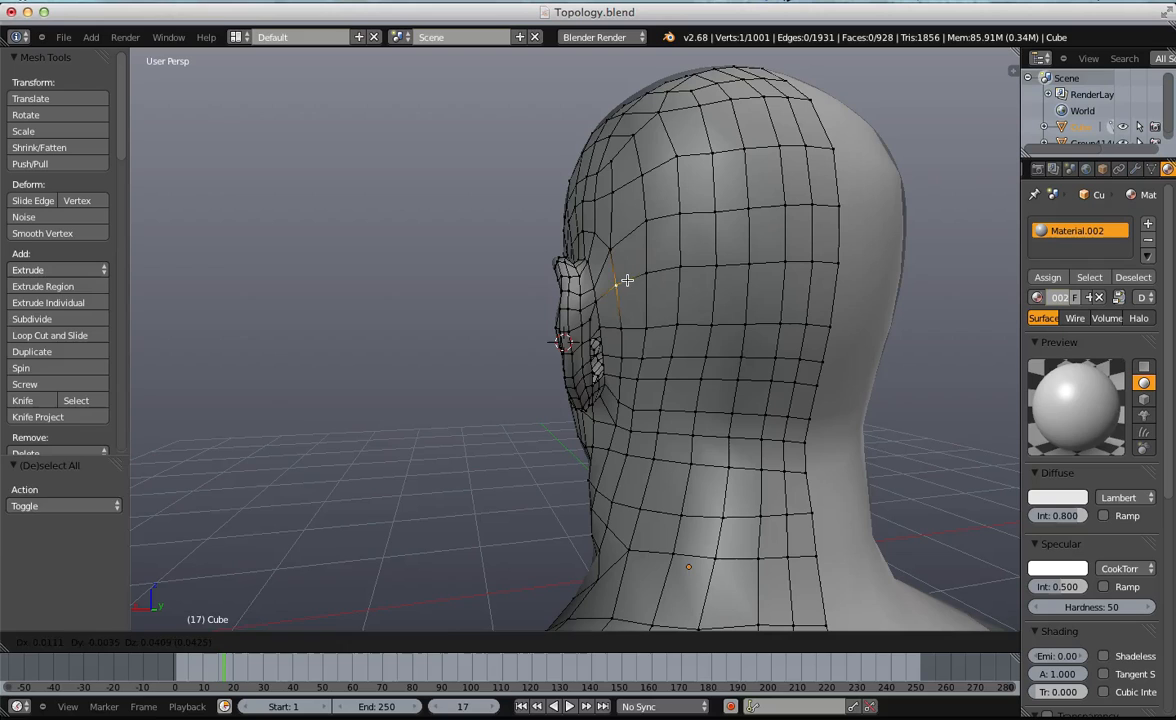
Slide the edge loop level with the middle of the ear upward, and adjust its end vertex beside the ear.
{"action": "left_click_drag", "start_coordinate": [840, 347], "coordinate": [842, 346]}
{"action": "key", "text": "g"}
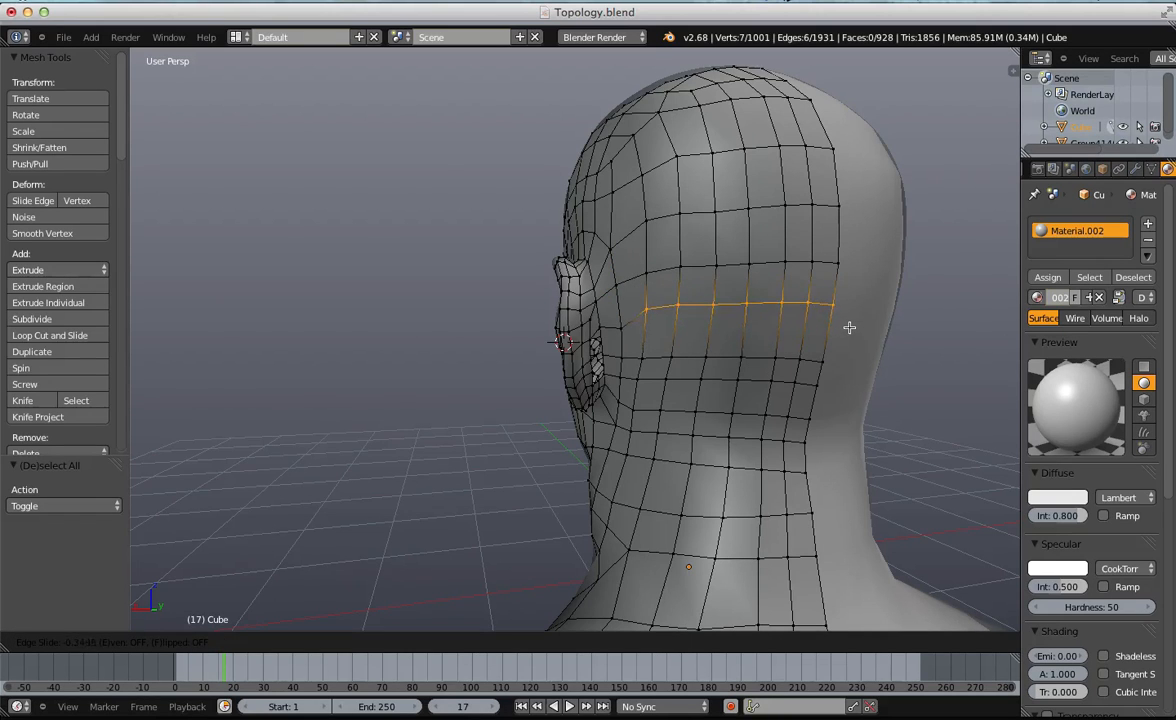
{"action": "left_click", "coordinate": [849, 330]}
{"action": "key", "text": "a"}
{"action": "middle_click_drag", "start_coordinate": [849, 330], "coordinate": [635, 315]}
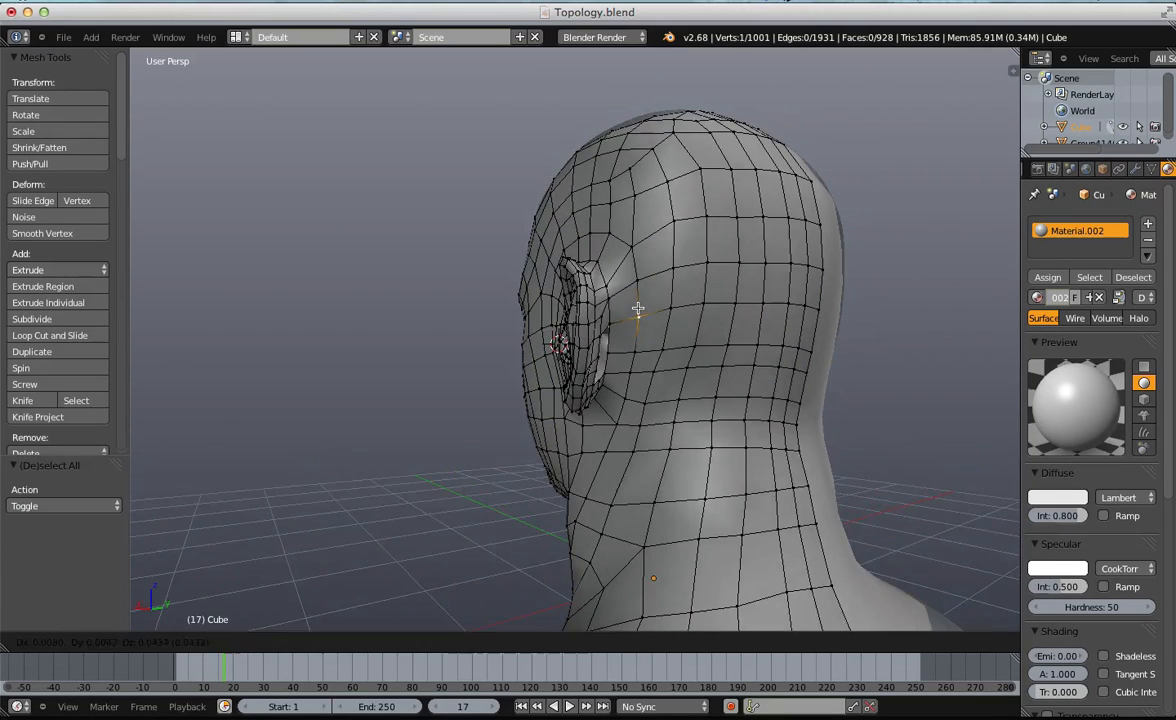
Fill the gap behind the ear with faces between the ear's rear edge and the head.
{"action": "scroll", "coordinate": [700, 390], "scroll_direction": "down", "scroll_amount": 5}
{"action": "middle_click_drag", "start_coordinate": [717, 396], "coordinate": [671, 393]}
{"action": "scroll", "coordinate": [650, 431], "scroll_direction": "up", "scroll_amount": 8}
{"action": "scroll", "coordinate": [645, 408], "scroll_direction": "up", "scroll_amount": 4}
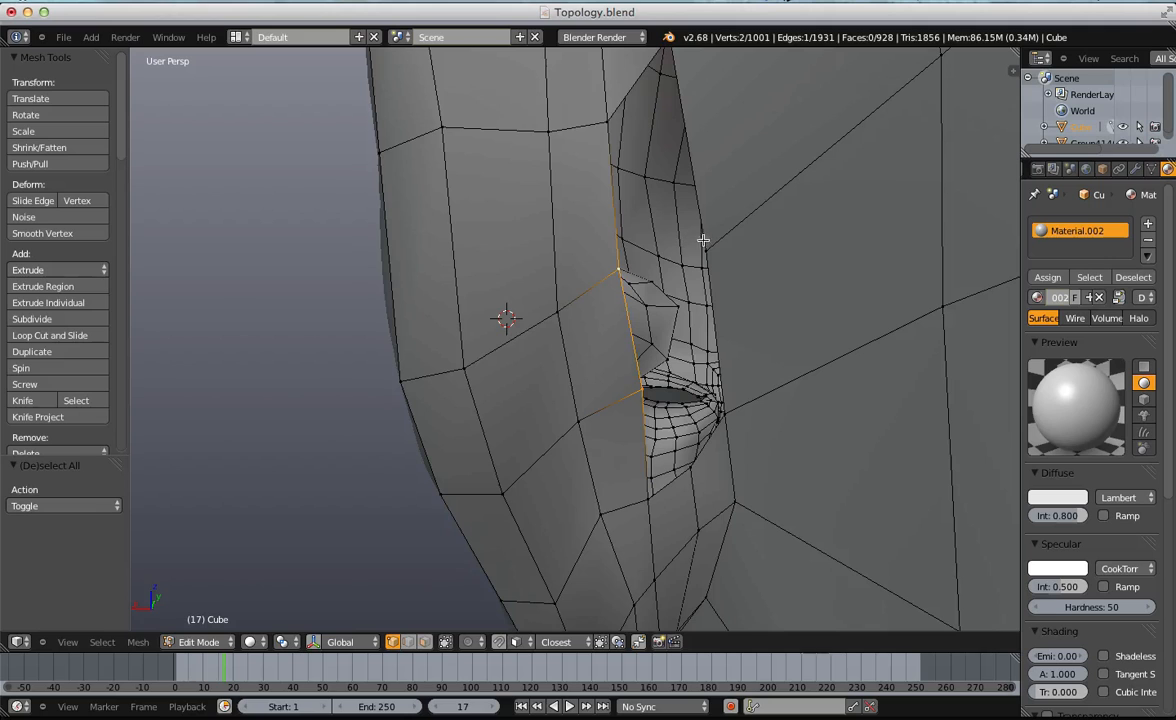
{"action": "middle_click_drag", "start_coordinate": [735, 412], "coordinate": [715, 250]}
{"action": "key", "text": "a"}
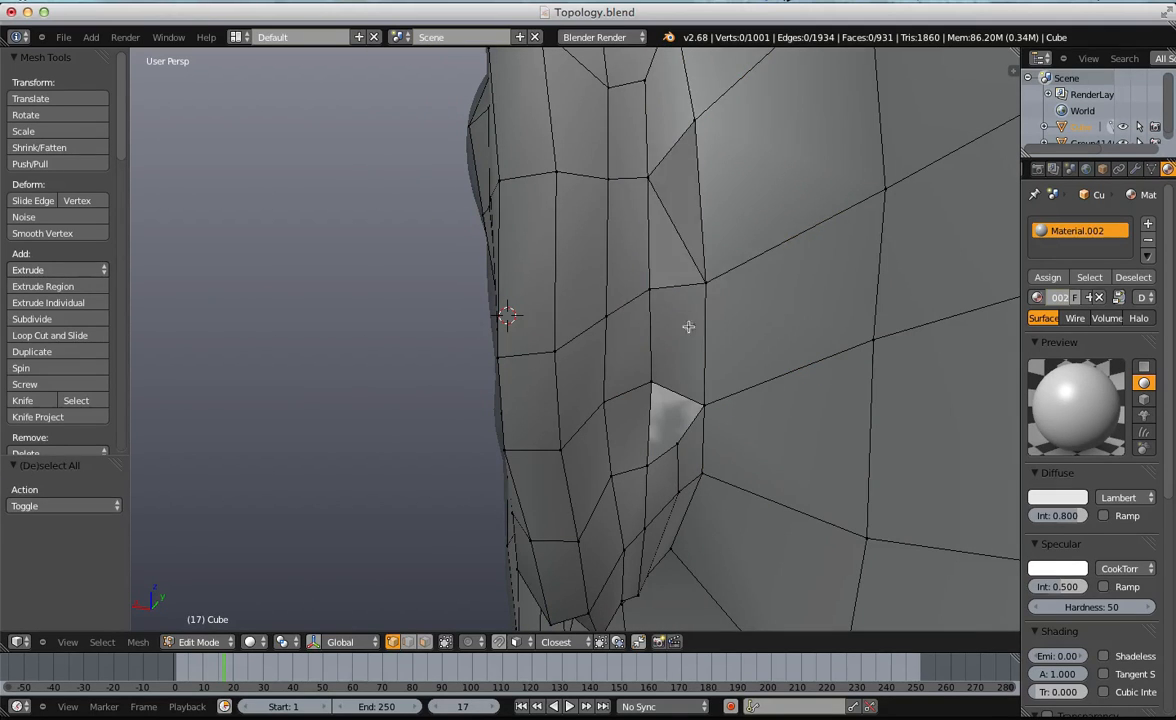
Undo the last two operations and fill the remaining hole behind the ear with a face.
{"action": "key", "text": "ctrl+z"}
{"action": "key", "text": "ctrl+z"}
{"action": "key", "text": "f"}
{"action": "key", "text": "a"}
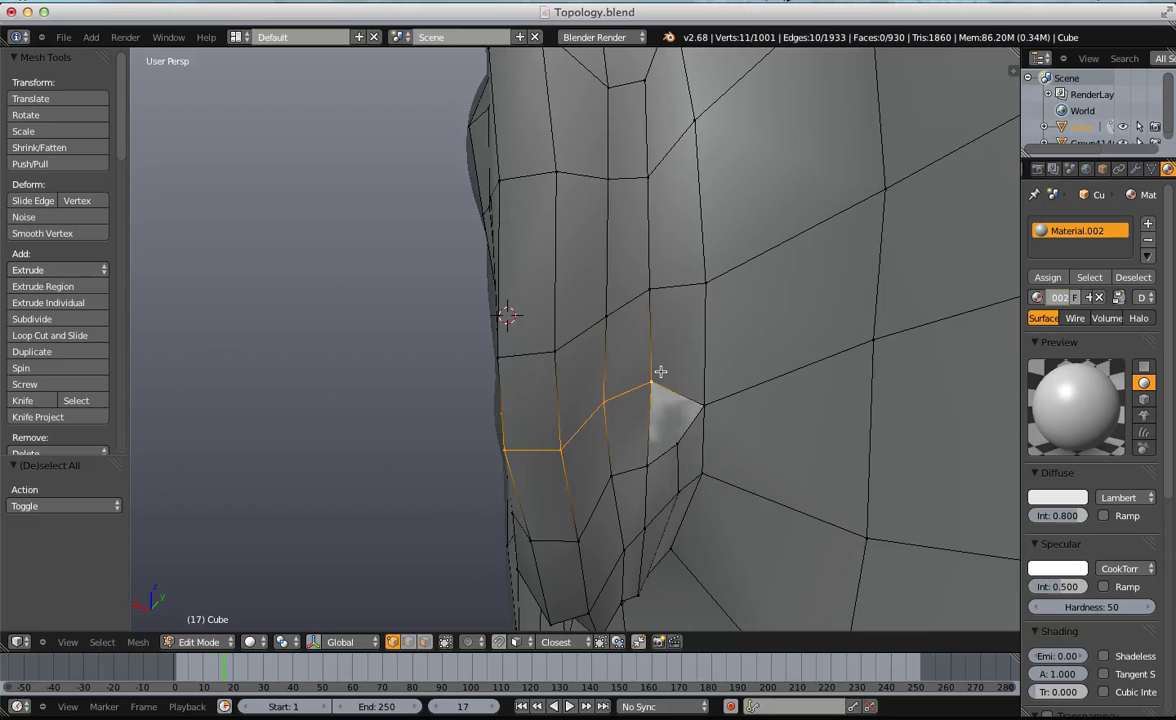
Nudge a single vertex on the ear slightly after checking the surface in Object Mode.
{"action": "key", "text": "Tab"}
{"action": "middle_click_drag", "start_coordinate": [667, 386], "coordinate": [877, 407]}
{"action": "key", "text": "Tab"}
{"action": "scroll", "coordinate": [688, 496], "scroll_direction": "up", "scroll_amount": 8}
{"action": "middle_click_drag", "start_coordinate": [613, 513], "coordinate": [546, 354]}
{"action": "key", "text": "a"}
{"action": "scroll", "coordinate": [480, 399], "scroll_direction": "up", "scroll_amount": 3}
{"action": "right_click_drag", "start_coordinate": [480, 399], "coordinate": [475, 391]}
{"action": "key", "text": "a"}
{"action": "scroll", "coordinate": [475, 391], "scroll_direction": "down", "scroll_amount": 6}
Isolate the sculpted reference head, restore the hidden mesh, and compare both models in wireframe.
{"action": "middle_click_drag", "start_coordinate": [478, 393], "coordinate": [622, 551]}
{"action": "key", "text": "Tab"}
{"action": "scroll", "coordinate": [494, 449], "scroll_direction": "down", "scroll_amount": 6}
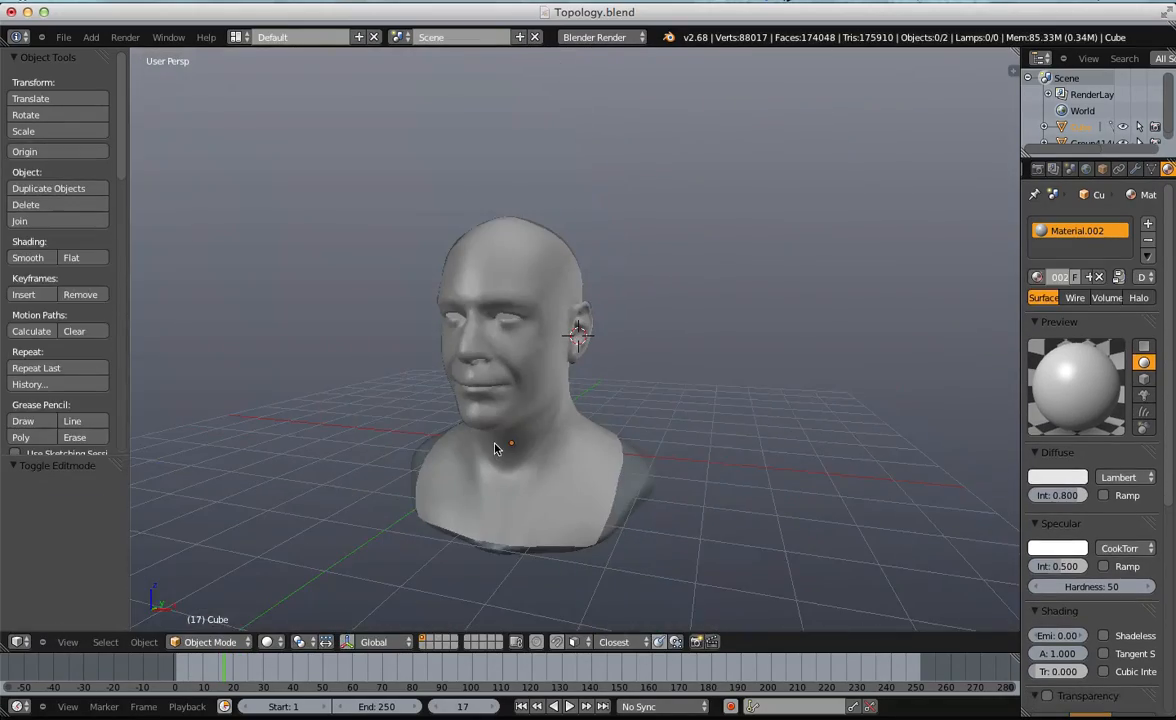
{"action": "right_click", "coordinate": [498, 447]}
{"action": "right_click", "coordinate": [626, 466]}
{"action": "key", "text": "shift+h"}
{"action": "scroll", "coordinate": [596, 428], "scroll_direction": "down", "scroll_amount": 2}
{"action": "middle_click_drag", "start_coordinate": [598, 427], "coordinate": [645, 413]}
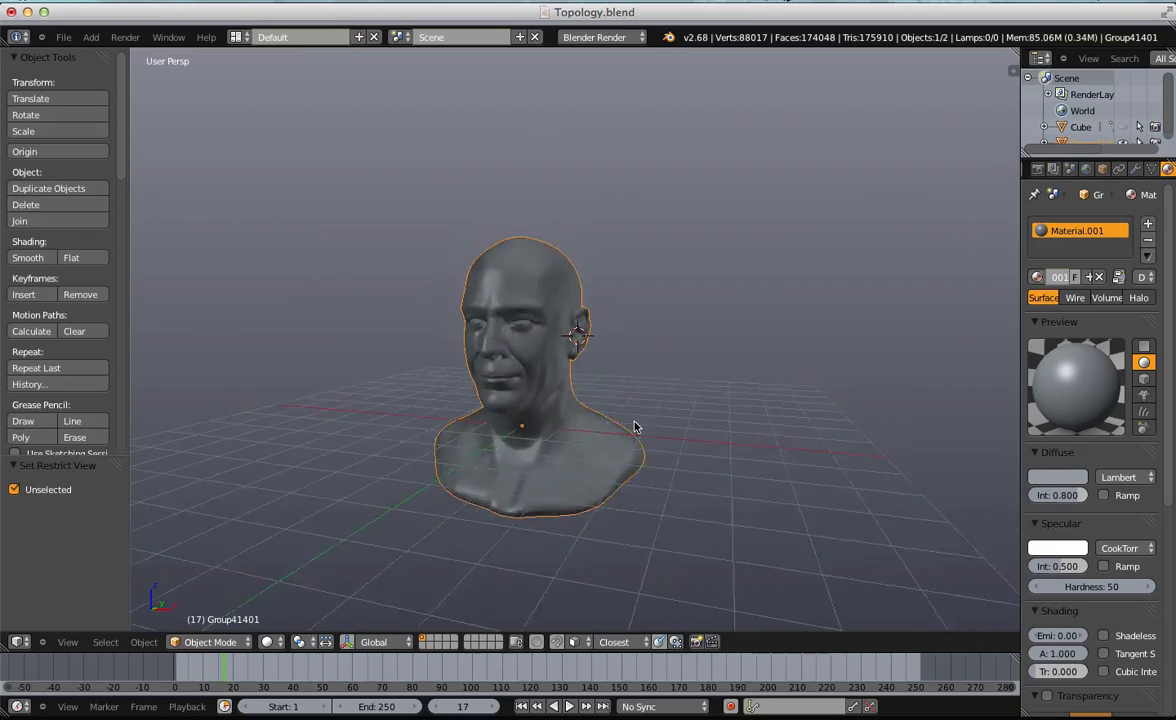
{"action": "key", "text": "ctrl+z"}
{"action": "key", "text": "z"}
{"action": "scroll", "coordinate": [640, 420], "scroll_direction": "up", "scroll_amount": 3}
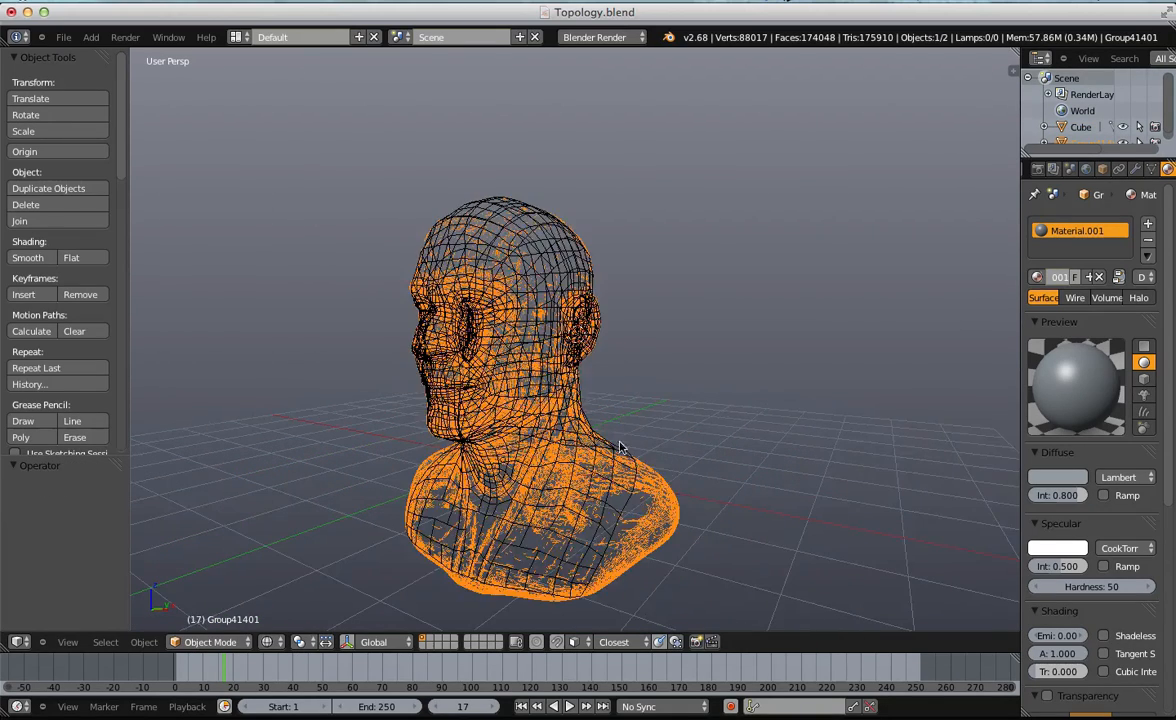
Hide everything except the retopologized head, restore solid shading, and reopen its mesh for editing behind the ear.
{"action": "key", "text": "a"}
{"action": "right_click", "coordinate": [627, 469]}
{"action": "key", "text": "shift+h"}
{"action": "key", "text": "z"}
{"action": "scroll", "coordinate": [638, 455], "scroll_direction": "down", "scroll_amount": 2}
{"action": "key", "text": "a"}
{"action": "middle_click_drag", "start_coordinate": [636, 454], "coordinate": [409, 431]}
{"action": "scroll", "coordinate": [559, 444], "scroll_direction": "up", "scroll_amount": 4}
{"action": "middle_click_drag", "start_coordinate": [559, 444], "coordinate": [667, 486]}
{"action": "key", "text": "Tab"}
{"action": "scroll", "coordinate": [667, 486], "scroll_direction": "up", "scroll_amount": 5}
{"action": "middle_click_drag", "start_coordinate": [677, 428], "coordinate": [625, 331]}
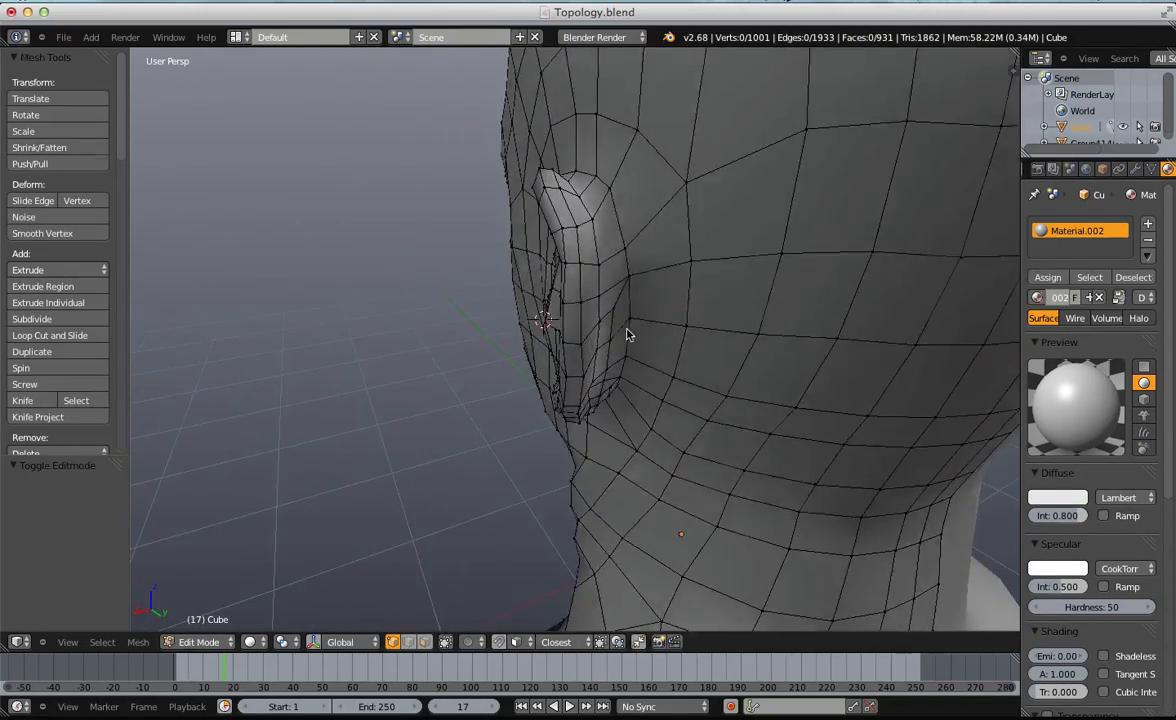
Rip the two upper vertices along the seam behind the ear and pull them away from the head.
{"action": "key", "text": "Tab"}
{"action": "key", "text": "Tab"}
{"action": "key", "text": "a"}
{"action": "middle_click_drag", "start_coordinate": [640, 278], "coordinate": [641, 321]}
{"action": "right_click", "coordinate": [657, 229]}
{"action": "scroll", "coordinate": [657, 229], "scroll_direction": "down", "scroll_amount": 1}
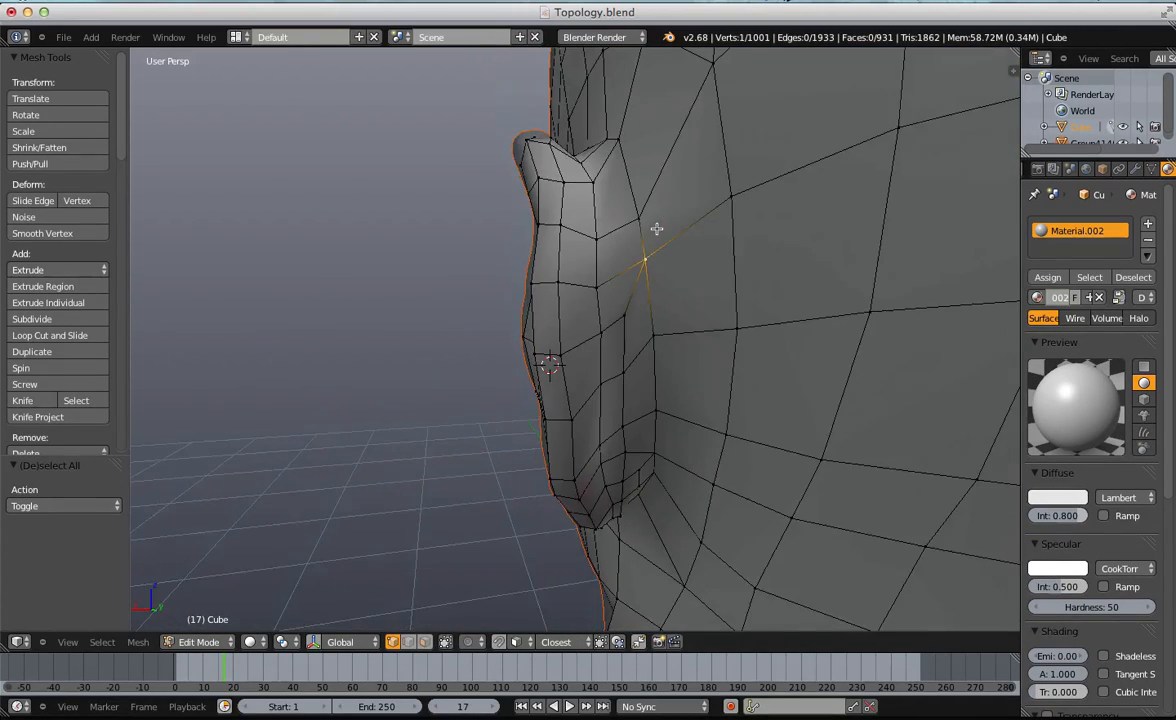
{"action": "right_click", "coordinate": [641, 225], "text": "shift"}
{"action": "key", "text": "v"}
{"action": "left_click", "coordinate": [615, 233]}
{"action": "key", "text": "a"}
Rip the seam behind the ear further, undo that rip, and redo it with the vertices pulled toward the ear.
{"action": "middle_click_drag", "start_coordinate": [615, 233], "coordinate": [664, 288]}
{"action": "key", "text": "v"}
{"action": "left_click", "coordinate": [640, 258]}
{"action": "key", "text": "ctrl+z"}
{"action": "key", "text": "v"}
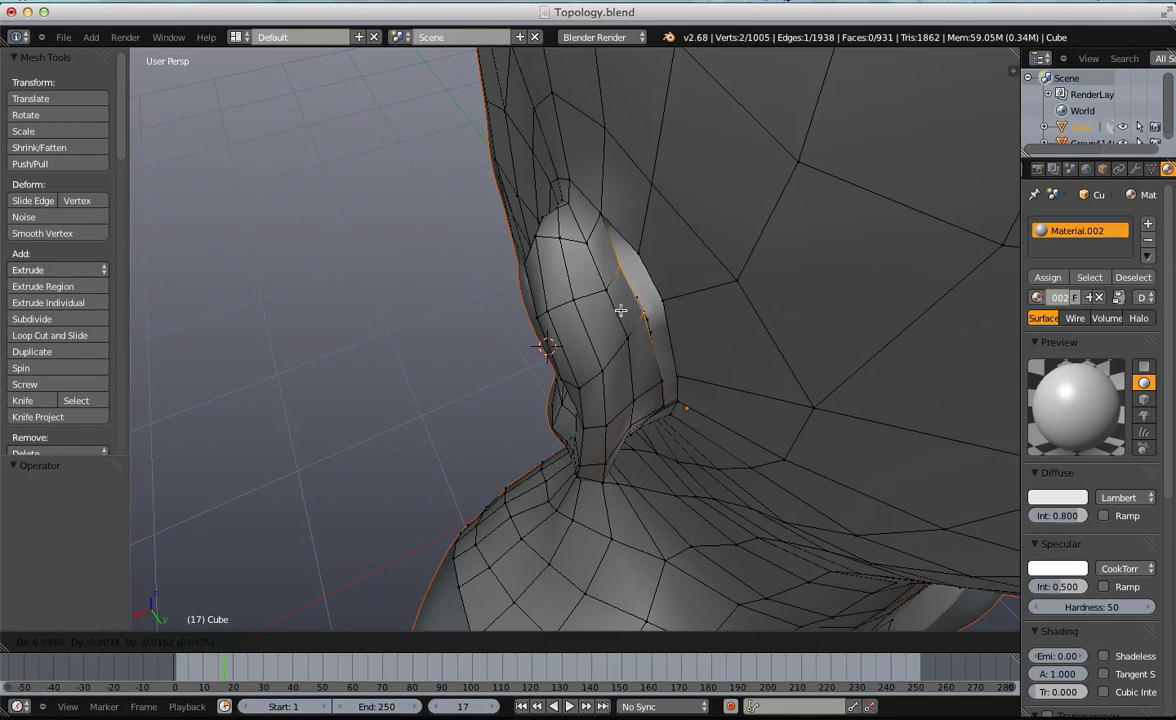
{"action": "left_click", "coordinate": [621, 309]}
{"action": "key", "text": "a"}
Reposition a vertex on the ear's rear edge and add a face at the lower end of the opened gap.
{"action": "scroll", "coordinate": [620, 290], "scroll_direction": "up", "scroll_amount": 5}
{"action": "middle_click_drag", "start_coordinate": [620, 270], "coordinate": [617, 224]}
{"action": "key", "text": "k"}
{"action": "key", "text": "Escape"}
{"action": "scroll", "coordinate": [730, 301], "scroll_direction": "down", "scroll_amount": 3}
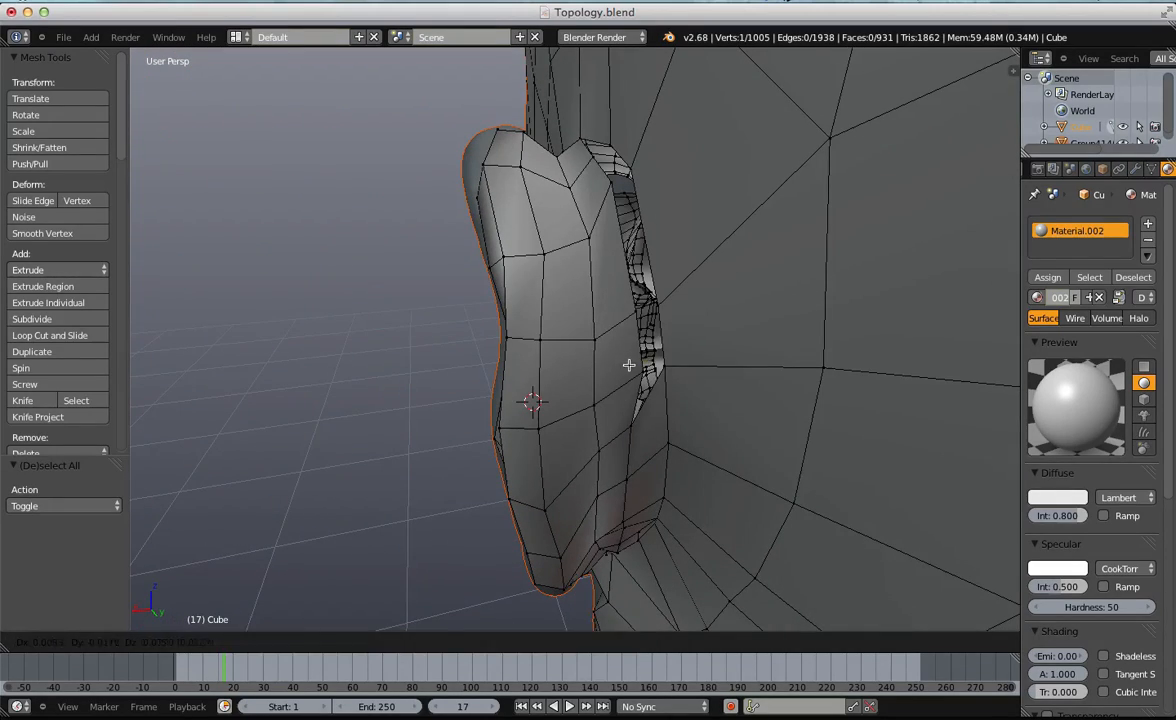
{"action": "middle_click_drag", "start_coordinate": [630, 375], "coordinate": [675, 302]}
{"action": "key", "text": "g"}
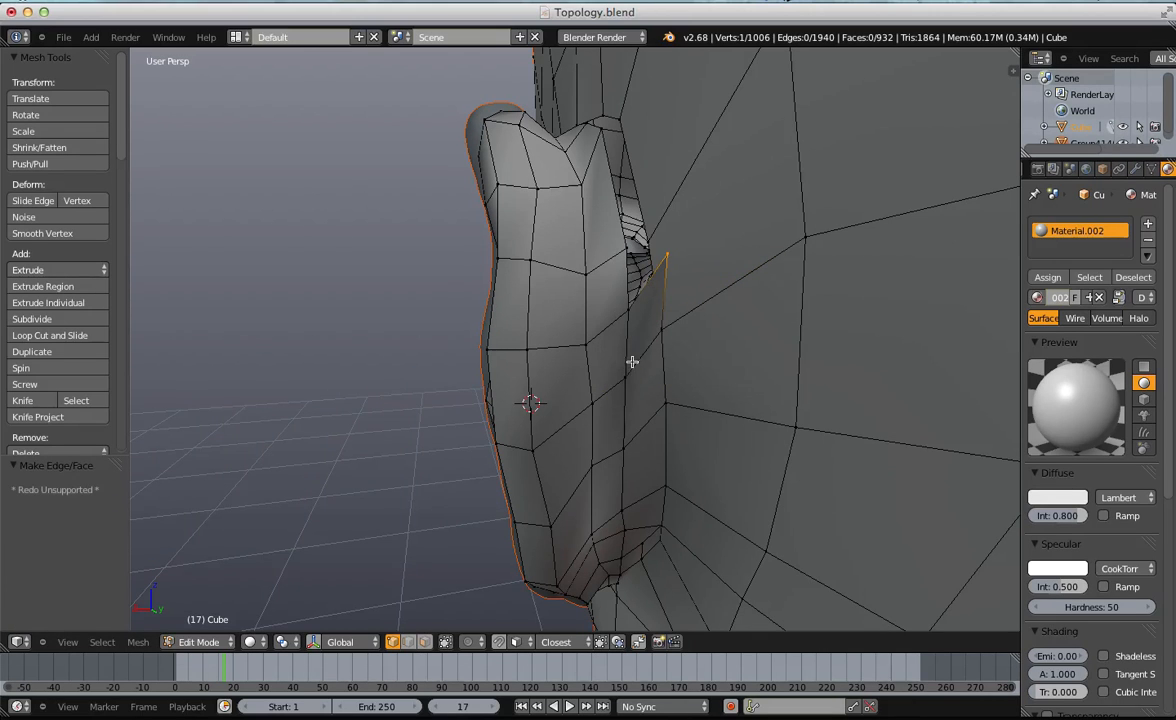
{"action": "key", "text": "a"}
Move the two vertices on the head side of the upper gap behind the ear.
{"action": "middle_click_drag", "start_coordinate": [666, 334], "coordinate": [680, 280]}
{"action": "right_click", "coordinate": [700, 255]}
{"action": "scroll", "coordinate": [677, 180], "scroll_direction": "up", "scroll_amount": 2}
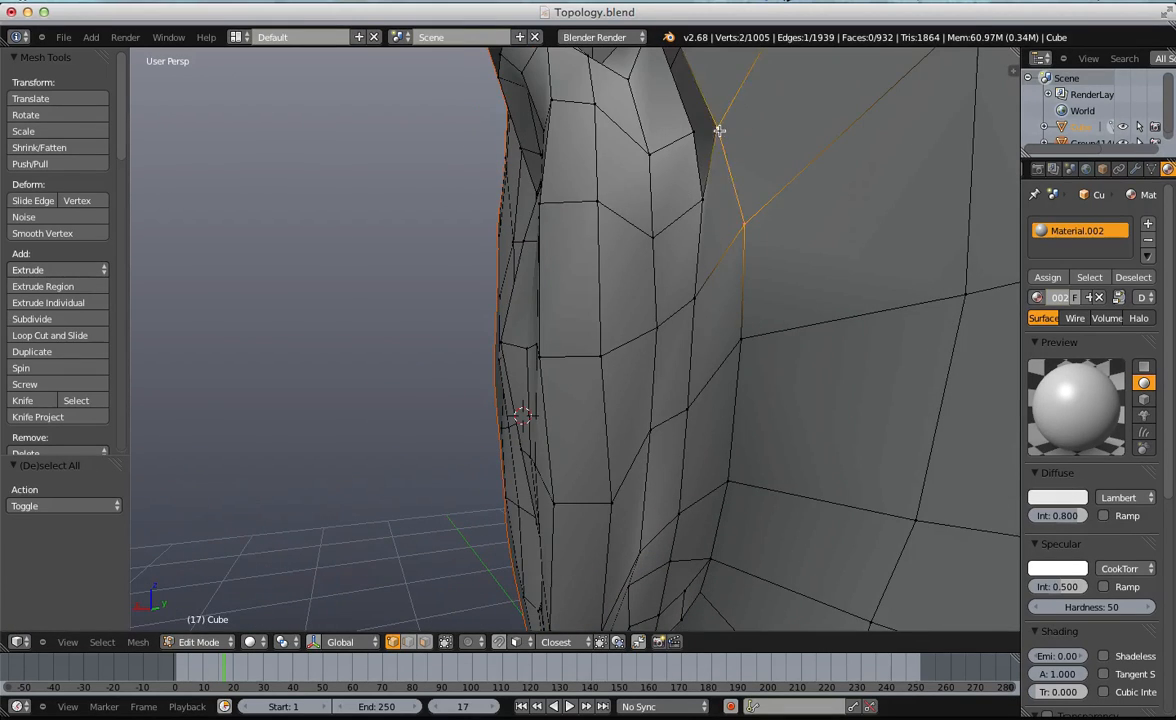
{"action": "key", "text": "g"}
{"action": "left_click", "coordinate": [735, 173]}
{"action": "key", "text": "a"}
Move the next vertex down on the head side of the gap to smooth its outline.
{"action": "middle_click_drag", "start_coordinate": [724, 236], "coordinate": [780, 291]}
{"action": "right_click", "coordinate": [782, 294]}
{"action": "key", "text": "g"}
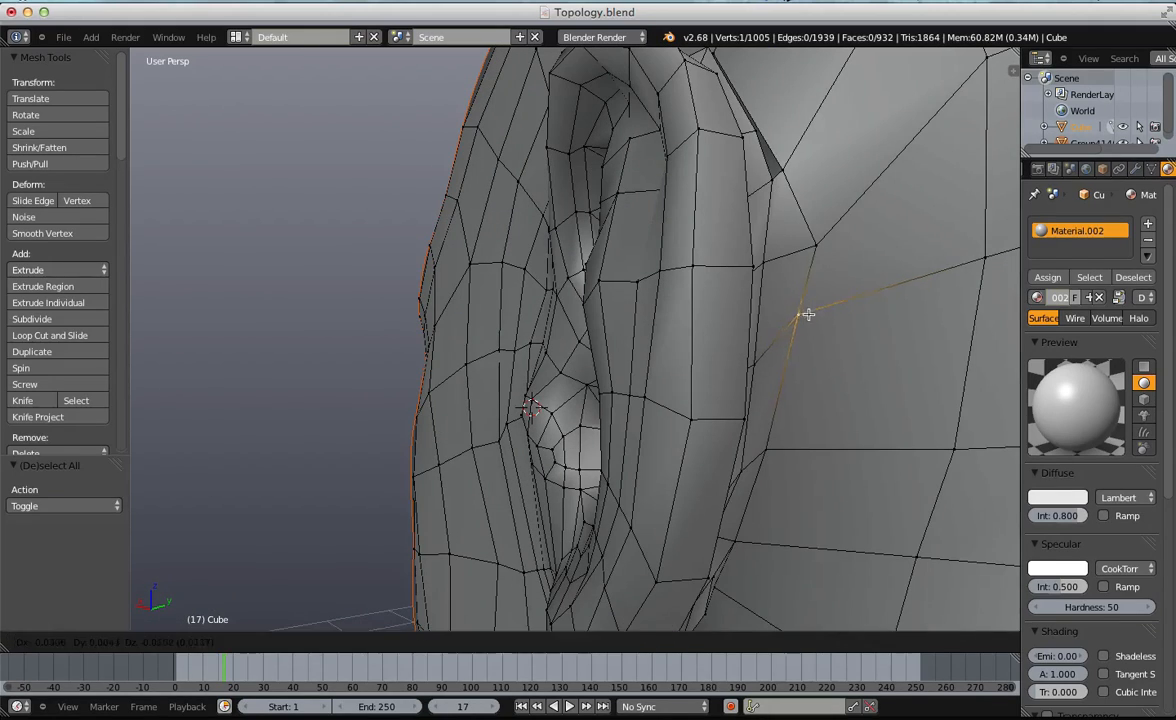
{"action": "left_click", "coordinate": [796, 337]}
{"action": "key", "text": "a"}
Box-select the vertices along the gap behind the ear and move them together.
{"action": "scroll", "coordinate": [806, 308], "scroll_direction": "down", "scroll_amount": 4}
{"action": "middle_click_drag", "start_coordinate": [787, 318], "coordinate": [767, 310]}
{"action": "key", "text": "b"}
{"action": "left_click_drag", "start_coordinate": [677, 213], "coordinate": [742, 352]}
{"action": "key", "text": "g"}
{"action": "left_click", "coordinate": [737, 306]}
{"action": "key", "text": "a"}
Reposition a vertex on the ear's rear edge along the open gap.
{"action": "middle_click_drag", "start_coordinate": [737, 306], "coordinate": [680, 344]}
{"action": "scroll", "coordinate": [612, 309], "scroll_direction": "up", "scroll_amount": 2}
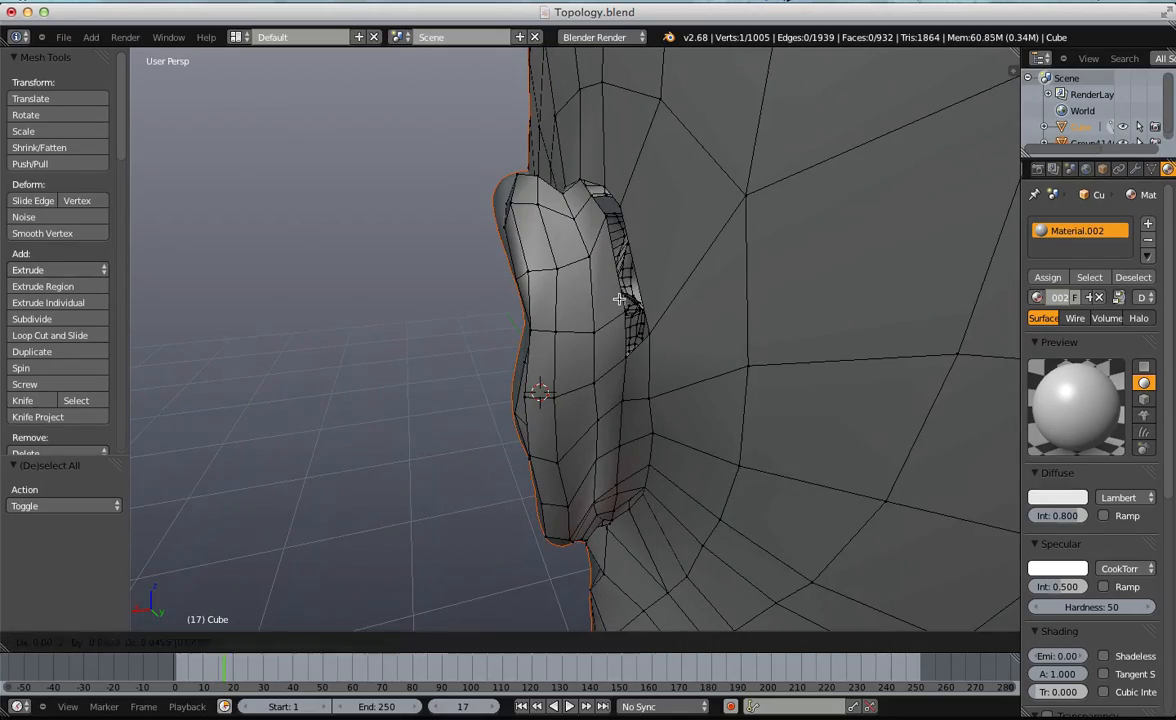
{"action": "key", "text": "g"}
{"action": "left_click", "coordinate": [610, 298]}
{"action": "middle_click_drag", "start_coordinate": [610, 298], "coordinate": [655, 244]}
{"action": "key", "text": "a"}
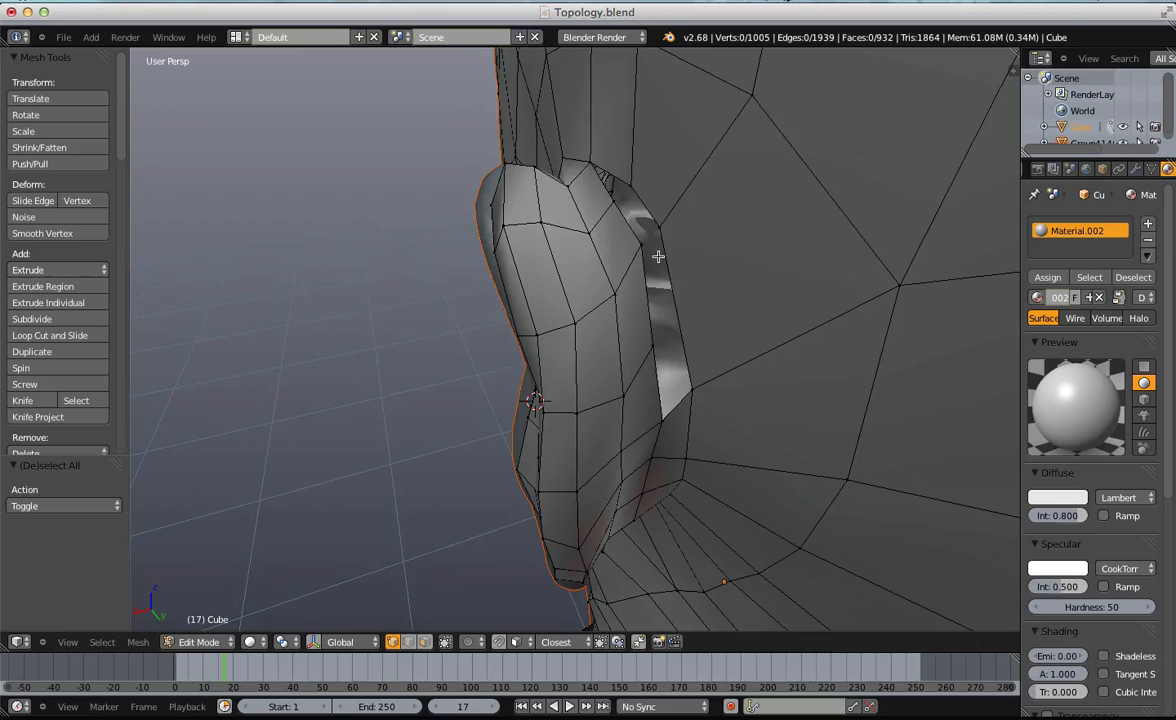
Fill the gap behind the ear with a triangle at its lower end and further faces up to its top.
{"action": "mouse_move", "coordinate": [666, 318]}
{"action": "middle_mouse_down"}
{"action": "mouse_move", "coordinate": [630, 318]}
{"action": "mouse_move", "coordinate": [663, 322]}
{"action": "middle_mouse_up"}
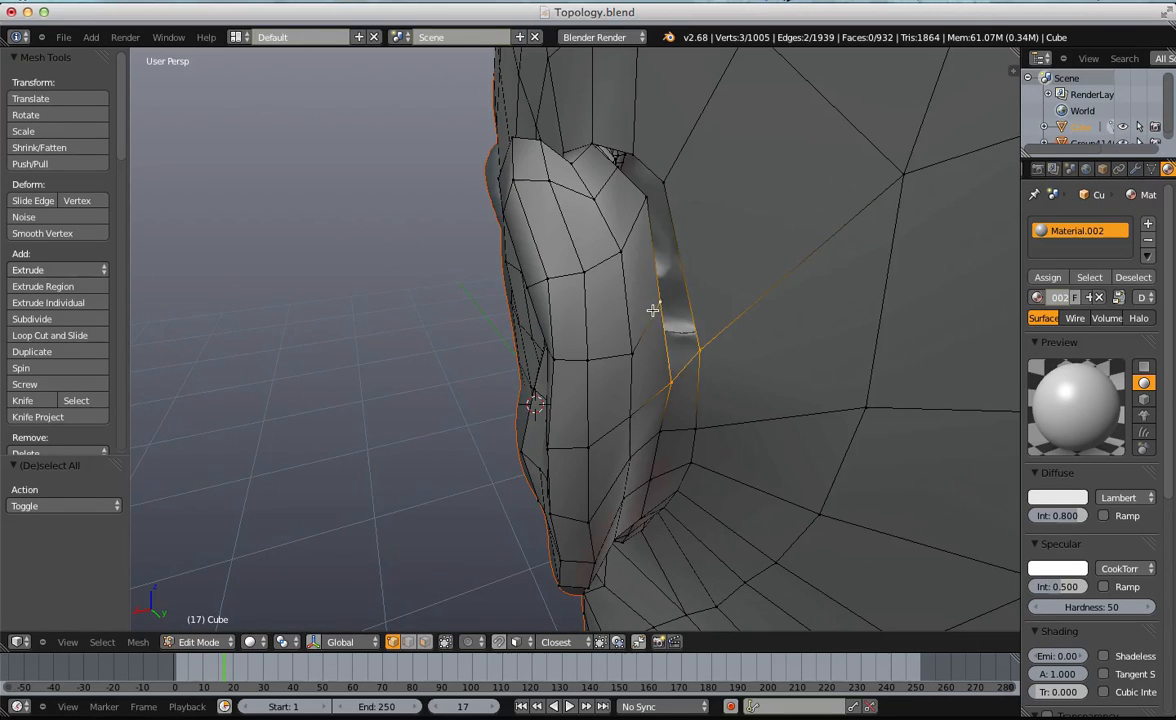
{"action": "middle_click_drag", "start_coordinate": [677, 336], "coordinate": [653, 341]}
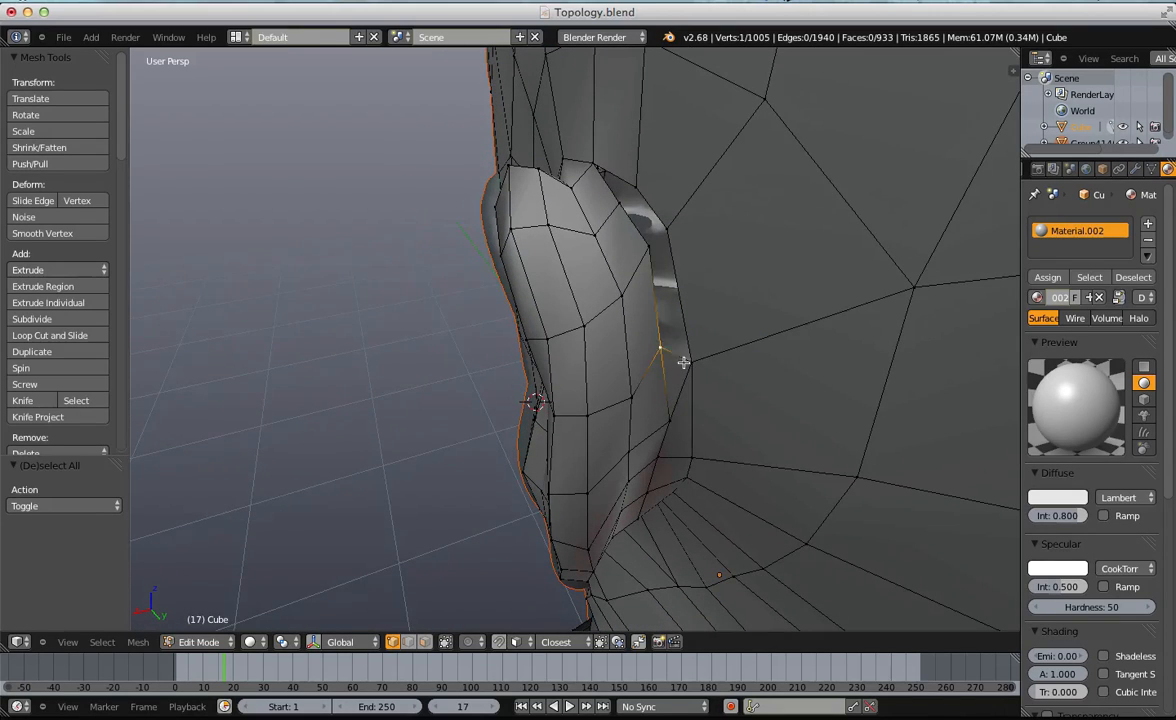
{"action": "key", "text": "f"}
{"action": "key", "text": "a"}
{"action": "middle_click_drag", "start_coordinate": [652, 247], "coordinate": [654, 244]}
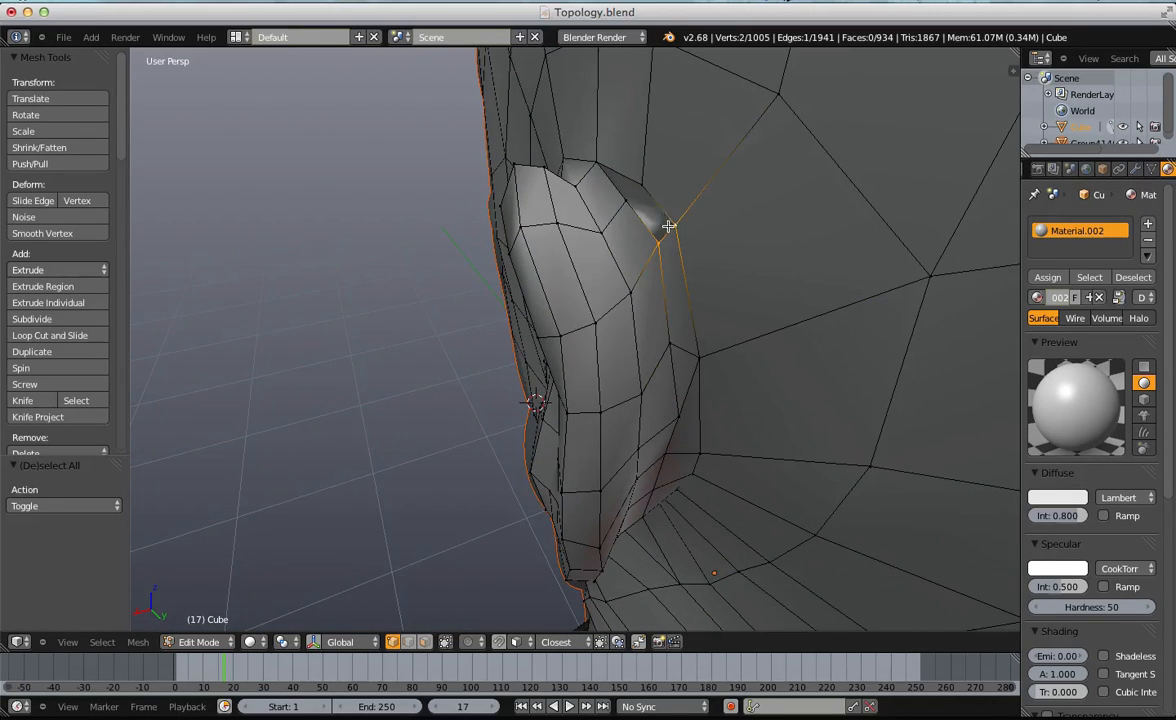
{"action": "key", "text": "f"}
{"action": "key", "text": "a"}
{"action": "key", "text": "a"}
Add a lengthwise loop cut through the new faces behind the upper ear.
{"action": "key", "text": "ctrl+r"}
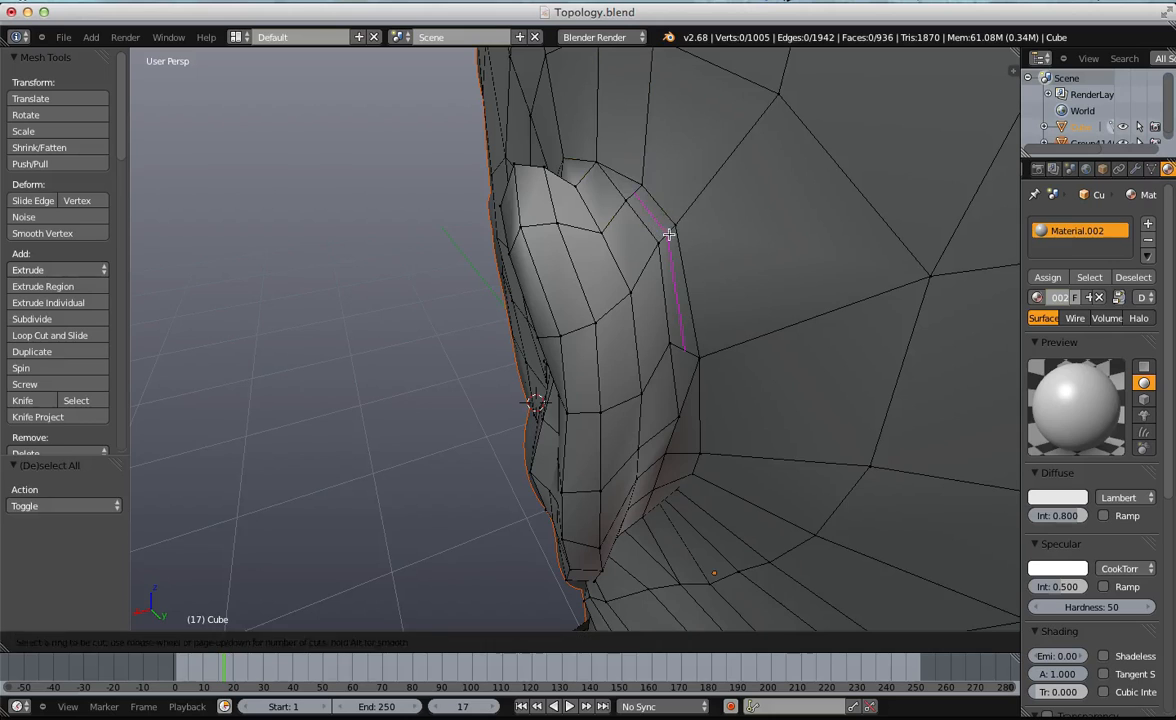
{"action": "left_click", "coordinate": [677, 249]}
{"action": "left_click", "coordinate": [710, 322]}
{"action": "key", "text": "a"}
{"action": "middle_click_drag", "start_coordinate": [640, 349], "coordinate": [607, 290]}
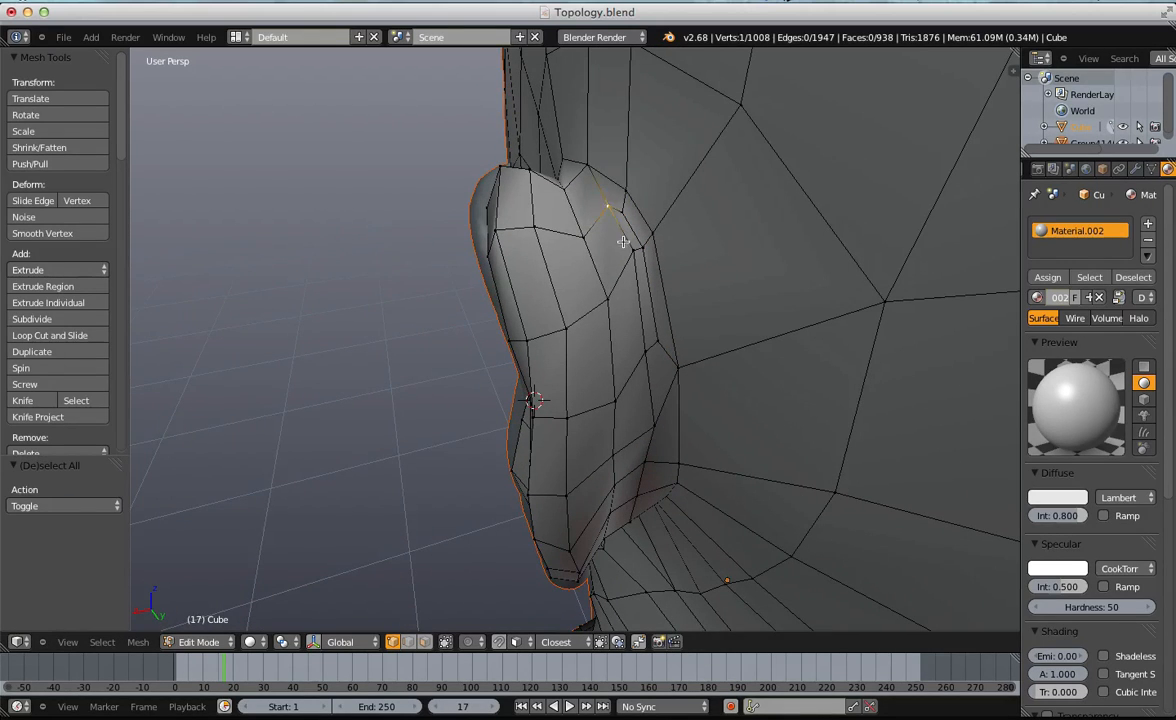
Reposition the vertices of the new lengthwise edge line behind the upper ear.
{"action": "key", "text": "g"}
{"action": "key", "text": "g"}
{"action": "left_click", "coordinate": [645, 342]}
{"action": "key", "text": "a"}
{"action": "right_click", "coordinate": [621, 215]}
{"action": "key", "text": "g"}
{"action": "left_click", "coordinate": [618, 222]}
Reposition the seam vertices where the back of the ear meets the head, midway down the ear.
{"action": "right_click", "coordinate": [646, 335]}
{"action": "key", "text": "g"}
{"action": "left_click", "coordinate": [647, 341]}
{"action": "key", "text": "g"}
{"action": "left_click", "coordinate": [669, 344]}
{"action": "key", "text": "a"}
Even out two vertices on the rear surface of the ear around its middle.
{"action": "middle_click_drag", "start_coordinate": [669, 344], "coordinate": [594, 425]}
{"action": "right_click", "coordinate": [598, 332]}
{"action": "key", "text": "g"}
{"action": "left_click", "coordinate": [587, 337]}
{"action": "key", "text": "a"}
{"action": "right_click", "coordinate": [560, 373]}
{"action": "key", "text": "g"}
{"action": "left_click", "coordinate": [554, 375]}
{"action": "key", "text": "a"}
Check the smoothed back of the ear and readjust the selected vertex on the rear seam.
{"action": "middle_click_drag", "start_coordinate": [622, 543], "coordinate": [601, 420]}
{"action": "key", "text": "Tab"}
{"action": "scroll", "coordinate": [601, 420], "scroll_direction": "up", "scroll_amount": 3}
{"action": "key", "text": "Tab"}
{"action": "key", "text": "Tab"}
{"action": "key", "text": "Tab"}
{"action": "middle_click_drag", "start_coordinate": [648, 257], "coordinate": [557, 315]}
{"action": "key", "text": "g"}
{"action": "left_click", "coordinate": [588, 280]}
{"action": "key", "text": "a"}
Reposition further vertices on the ear's rear faces to even out the edge flow.
{"action": "scroll", "coordinate": [565, 312], "scroll_direction": "up", "scroll_amount": 3}
{"action": "left_click", "coordinate": [519, 247]}
{"action": "key", "text": "a"}
{"action": "left_click", "coordinate": [536, 334]}
{"action": "key", "text": "a"}
{"action": "right_click", "coordinate": [543, 266]}
{"action": "key", "text": "g"}
{"action": "left_click", "coordinate": [535, 260]}
{"action": "key", "text": "Tab"}
{"action": "key", "text": "Tab"}
Move the vertex just below the top of the seam behind the ear.
{"action": "right_click", "coordinate": [600, 162]}
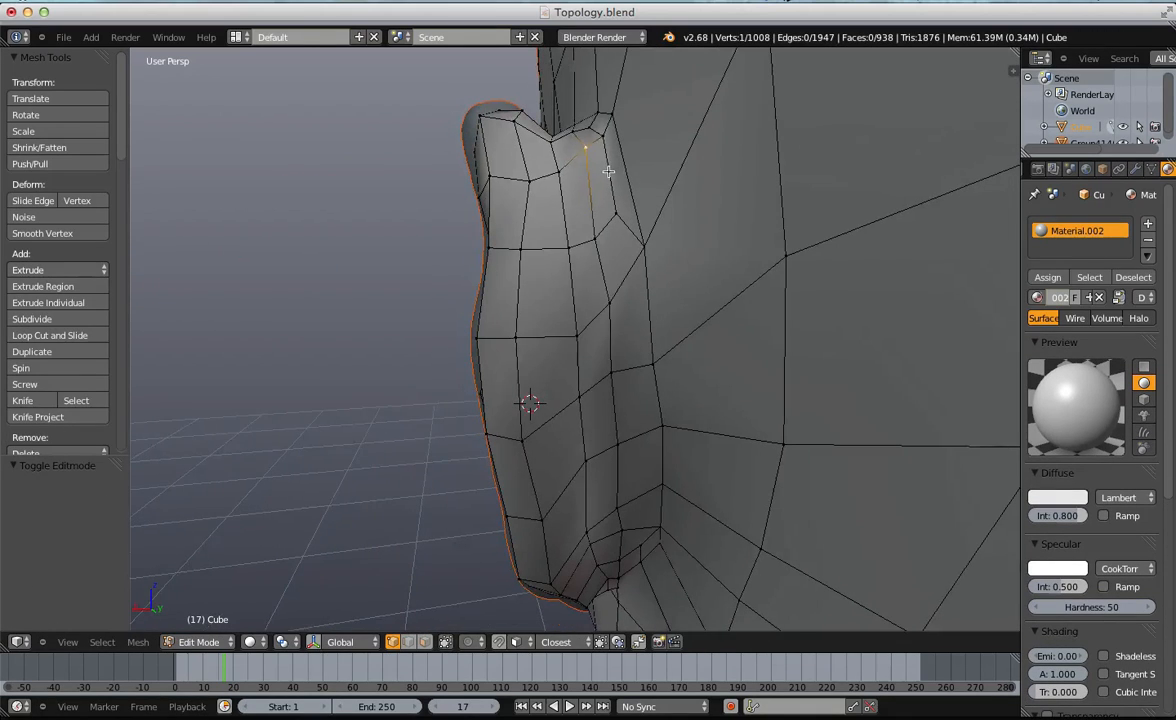
{"action": "left_click", "coordinate": [606, 188]}
{"action": "key", "text": "a"}
{"action": "key", "text": "Tab"}
Add an edge loop on the head all the way around the ear and adjust its position.
{"action": "middle_click_drag", "start_coordinate": [607, 163], "coordinate": [697, 337]}
{"action": "key", "text": "Tab"}
{"action": "key", "text": "a"}
{"action": "left_click", "coordinate": [704, 183]}
{"action": "key", "text": "Tab"}
{"action": "scroll", "coordinate": [828, 268], "scroll_direction": "down", "scroll_amount": 7}
{"action": "key", "text": "Tab"}
{"action": "scroll", "coordinate": [570, 255], "scroll_direction": "up", "scroll_amount": 5}
{"action": "key", "text": "Tab"}
{"action": "mouse_move", "coordinate": [680, 265]}
{"action": "middle_mouse_down"}
{"action": "mouse_move", "coordinate": [662, 276]}
{"action": "mouse_move", "coordinate": [676, 305]}
{"action": "mouse_move", "coordinate": [661, 305]}
{"action": "mouse_move", "coordinate": [690, 247]}
{"action": "middle_mouse_up"}
{"action": "key", "text": "Tab"}
{"action": "scroll", "coordinate": [676, 305], "scroll_direction": "up", "scroll_amount": 3}
{"action": "key", "text": "a"}
{"action": "right_click", "coordinate": [661, 305], "text": "alt"}
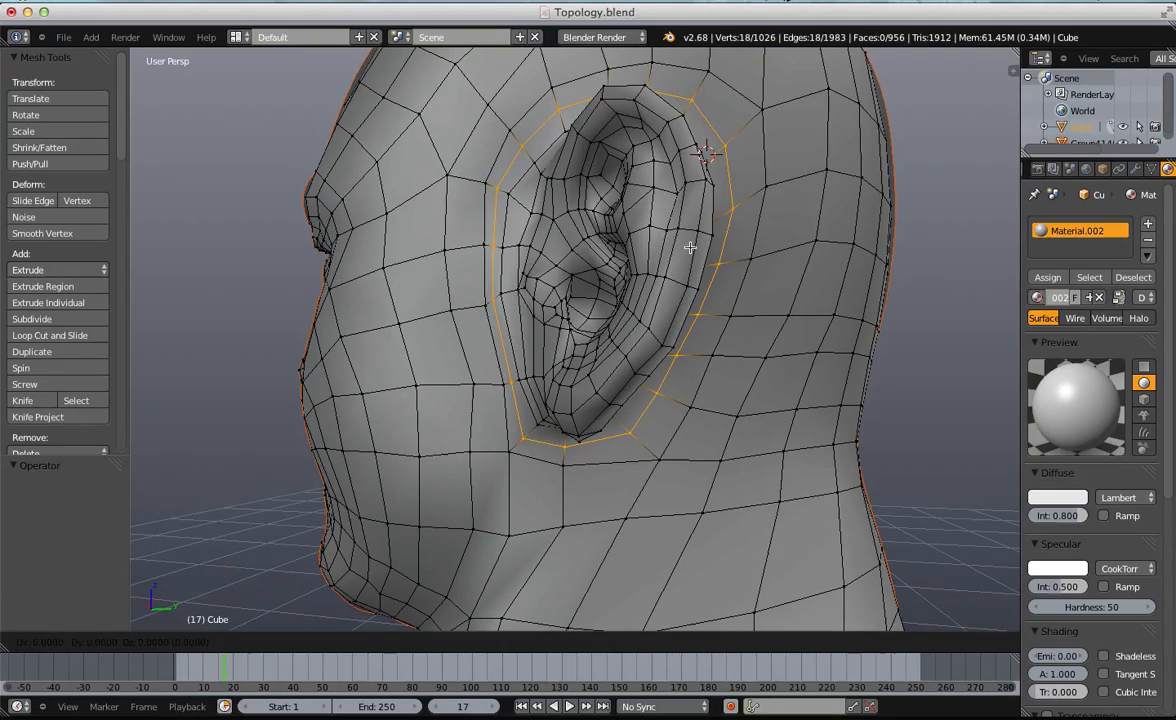
{"action": "left_click", "coordinate": [690, 247]}
{"action": "right_click", "coordinate": [601, 280]}
Move the head's edge loop that runs in front of and above the ear slightly.
{"action": "key", "text": "Tab"}
{"action": "middle_click_drag", "start_coordinate": [567, 300], "coordinate": [541, 307]}
{"action": "key", "text": "Tab"}
{"action": "key", "text": "a"}
{"action": "key", "text": "g"}
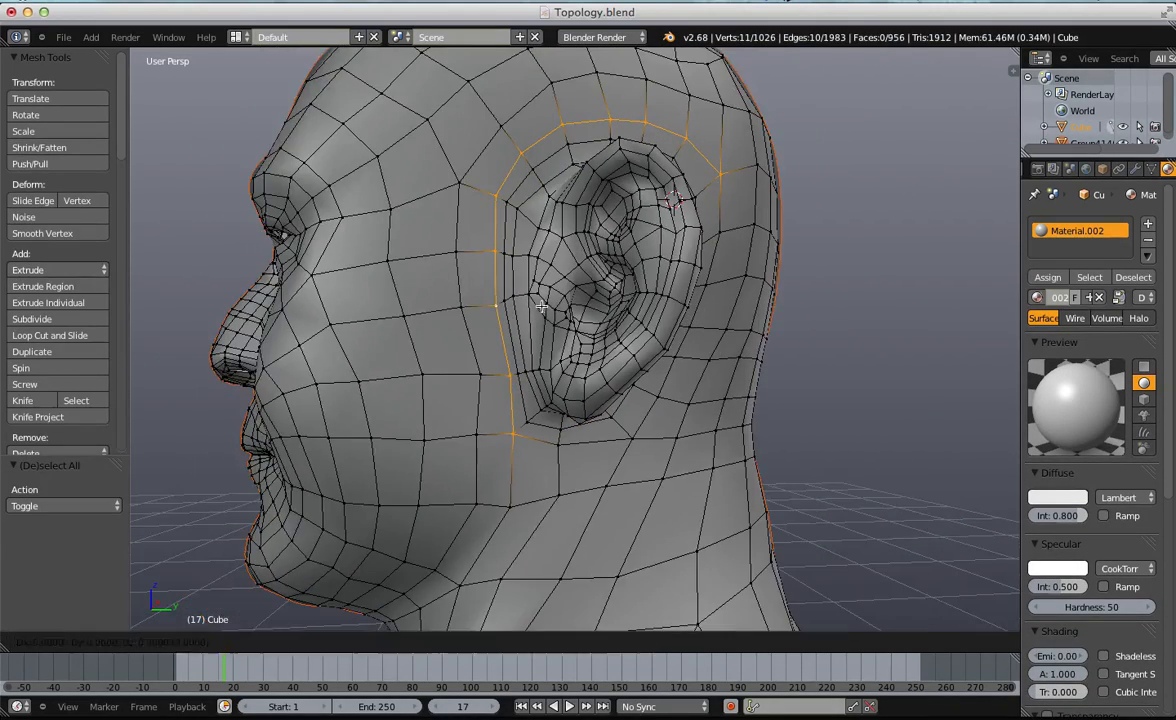
{"action": "left_click", "coordinate": [534, 305]}
{"action": "key", "text": "a"}
Slide the edge loops below and behind the ear along the head surface to even their spacing.
{"action": "right_click", "coordinate": [573, 442], "text": "alt"}
{"action": "key", "text": "g"}
{"action": "key", "text": "g"}
{"action": "left_click", "coordinate": [583, 448]}
{"action": "key", "text": "a"}
{"action": "scroll", "coordinate": [600, 445], "scroll_direction": "down", "scroll_amount": 1}
{"action": "middle_click_drag", "start_coordinate": [775, 430], "coordinate": [492, 390]}
{"action": "key", "text": "g"}
{"action": "key", "text": "g"}
{"action": "left_click", "coordinate": [709, 279]}
Leave mesh editing and hide everything except the retopologized head.
{"action": "key", "text": "Tab"}
{"action": "scroll", "coordinate": [700, 285], "scroll_direction": "down", "scroll_amount": 4}
{"action": "right_click", "coordinate": [492, 390]}
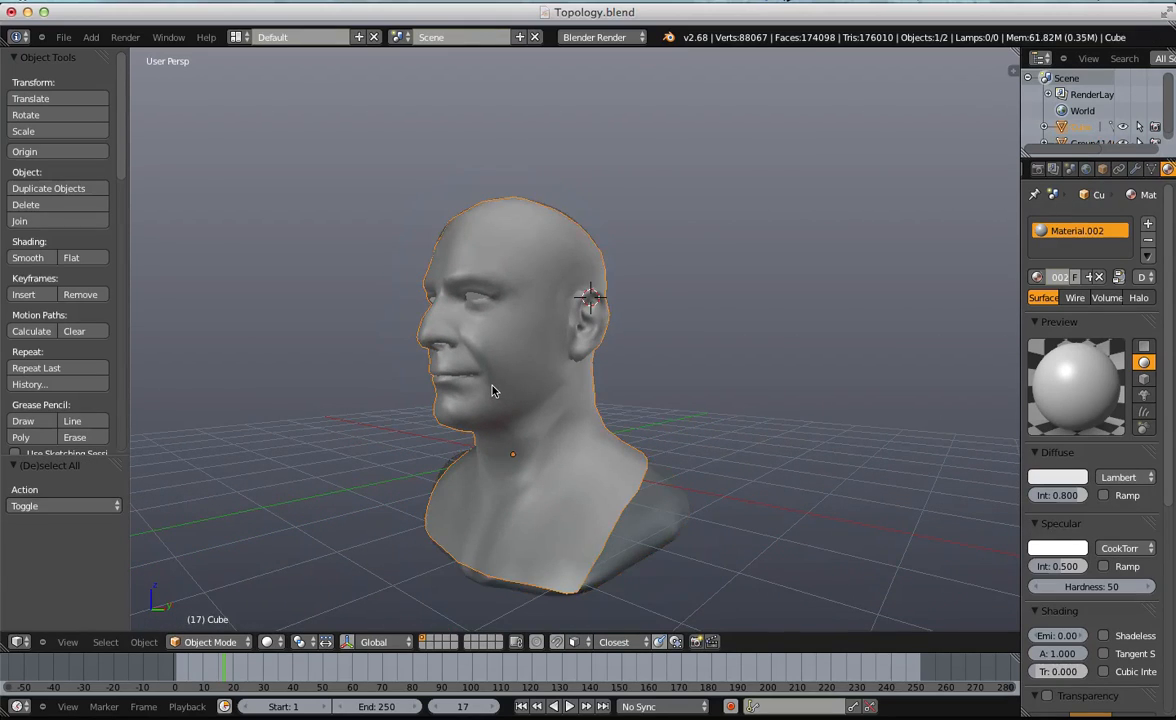
{"action": "key", "text": "shift+h"}
{"action": "scroll", "coordinate": [616, 350], "scroll_direction": "down", "scroll_amount": 2}
{"action": "key", "text": "a"}
{"action": "middle_click_drag", "start_coordinate": [616, 350], "coordinate": [652, 379]}
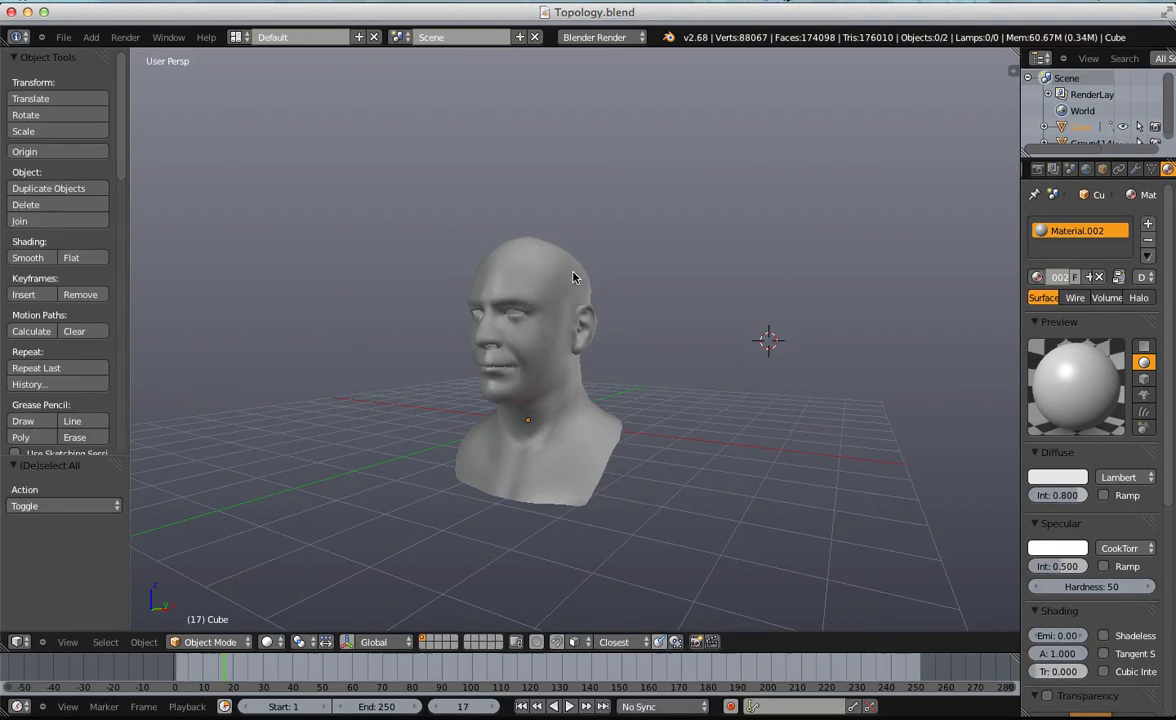
Examine the isolated head mesh with and without its wireframe, including the open underside of the bust.
{"action": "key", "text": "Tab"}
{"action": "scroll", "coordinate": [575, 275], "scroll_direction": "up", "scroll_amount": 7}
{"action": "key", "text": "Tab"}
{"action": "middle_click_drag", "start_coordinate": [575, 275], "coordinate": [633, 307]}
{"action": "scroll", "coordinate": [586, 220], "scroll_direction": "up", "scroll_amount": 3}
{"action": "key", "text": "Tab"}
{"action": "key", "text": "Tab"}
{"action": "scroll", "coordinate": [586, 220], "scroll_direction": "down", "scroll_amount": 5}
{"action": "key", "text": "Tab"}
{"action": "scroll", "coordinate": [553, 281], "scroll_direction": "up", "scroll_amount": 5}
{"action": "key", "text": "a"}
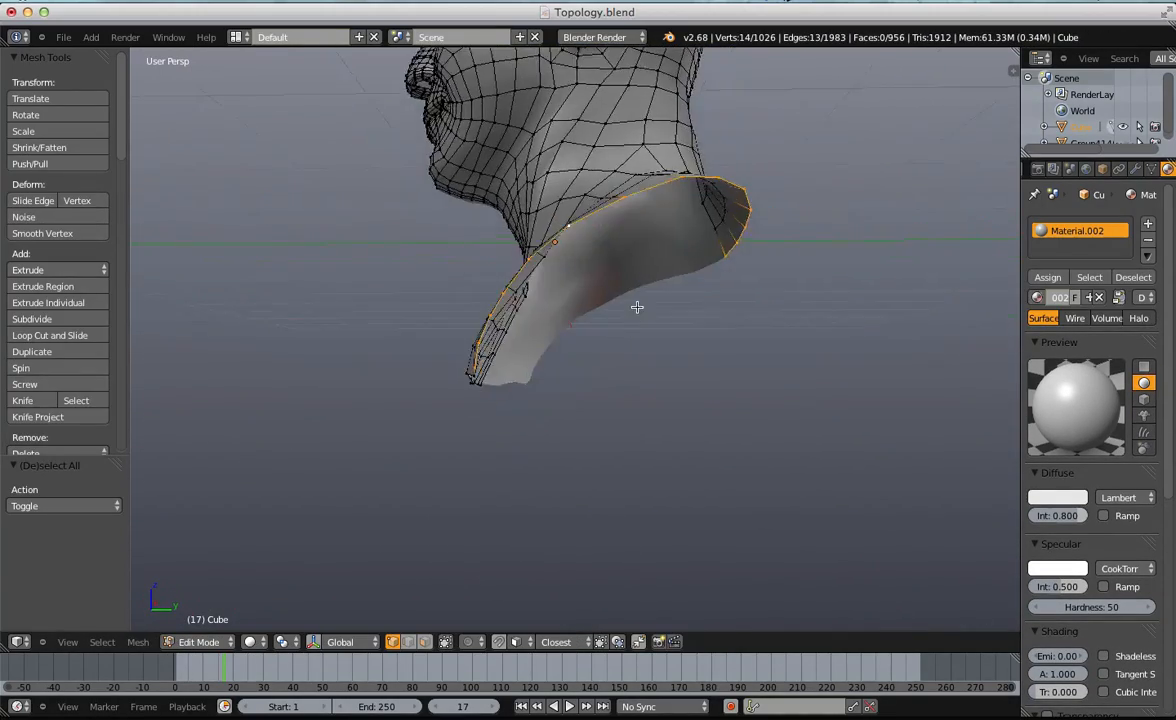
{"action": "scroll", "coordinate": [633, 307], "scroll_direction": "down", "scroll_amount": 4}
{"action": "key", "text": "Tab"}
Save the scene over the existing Topology.blend file and view the bust from its other side.
{"action": "middle_click_drag", "start_coordinate": [346, 291], "coordinate": [655, 240]}
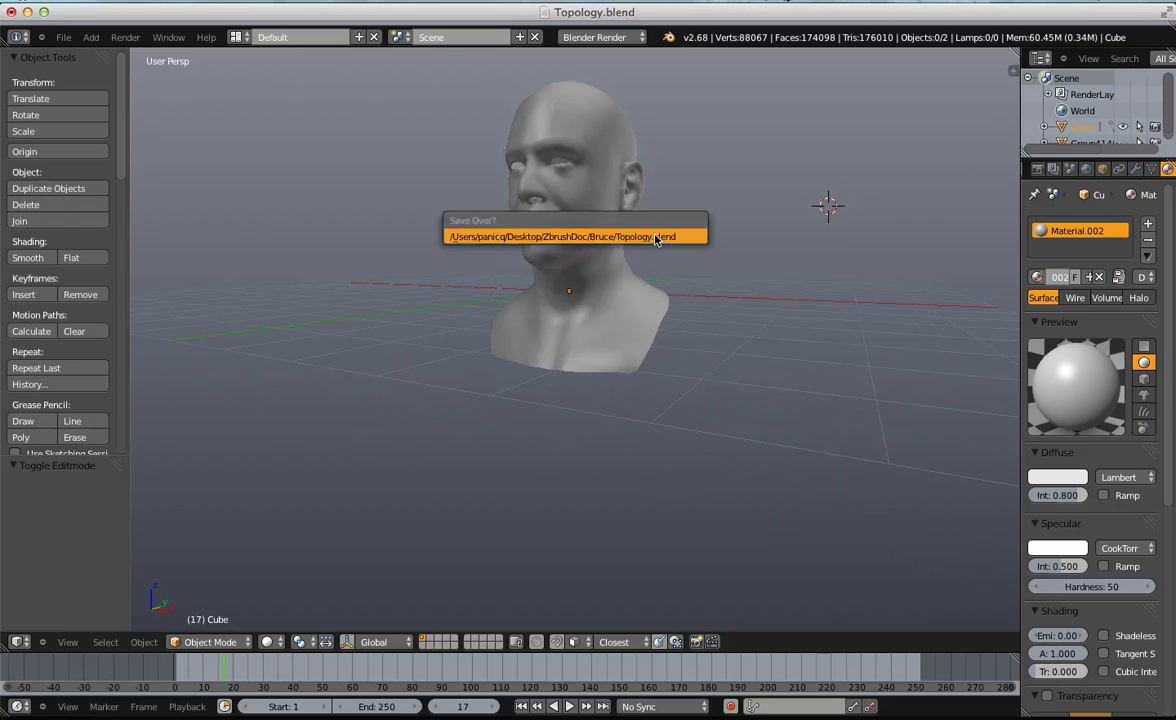
{"action": "middle_click_drag", "start_coordinate": [670, 286], "coordinate": [641, 342]}
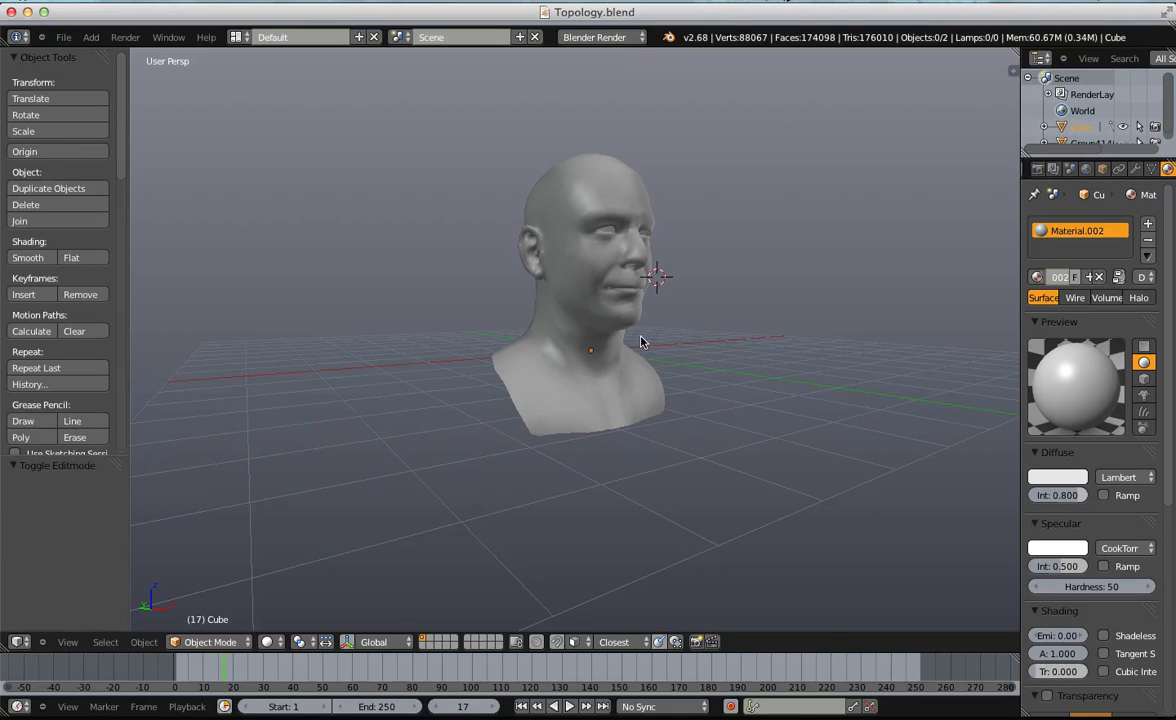
Unhide the reference sculpt and turn on snapping.
{"action": "middle_click_drag", "start_coordinate": [660, 240], "coordinate": [690, 239]}
{"action": "scroll", "coordinate": [737, 182], "scroll_direction": "up", "scroll_amount": 3}
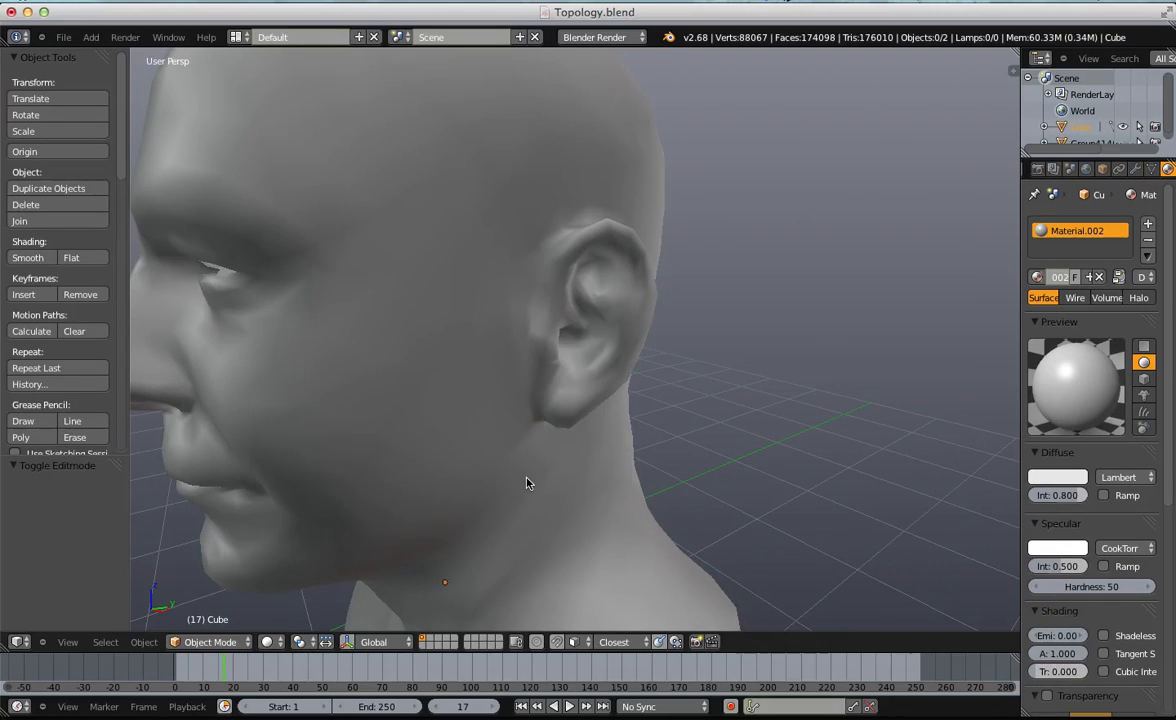
{"action": "key", "text": "alt+h"}
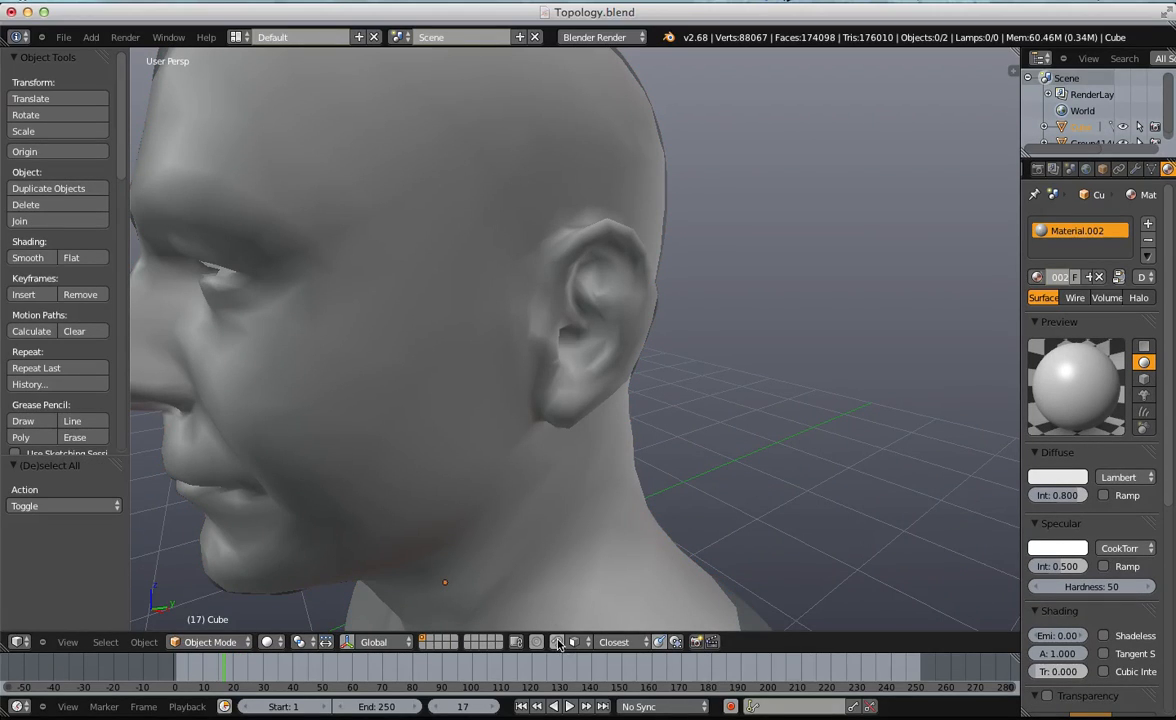
{"action": "left_click", "coordinate": [558, 643]}
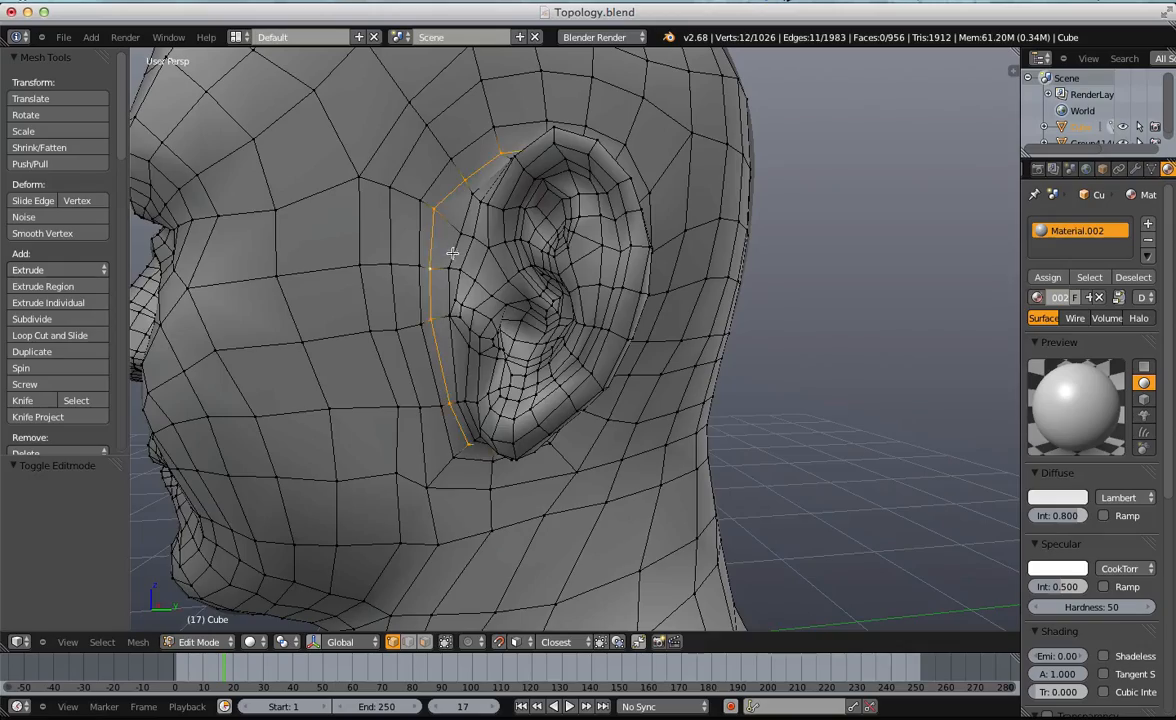
Move the selected edge loop in front of the ear with snapping onto the sculpt's surface.
{"action": "key", "text": "z"}
{"action": "middle_click_drag", "start_coordinate": [460, 250], "coordinate": [575, 324]}
{"action": "key", "text": "z"}
{"action": "scroll", "coordinate": [452, 153], "scroll_direction": "down", "scroll_amount": 1}
{"action": "key", "text": "g"}
{"action": "left_click", "coordinate": [481, 279]}
{"action": "key", "text": "a"}
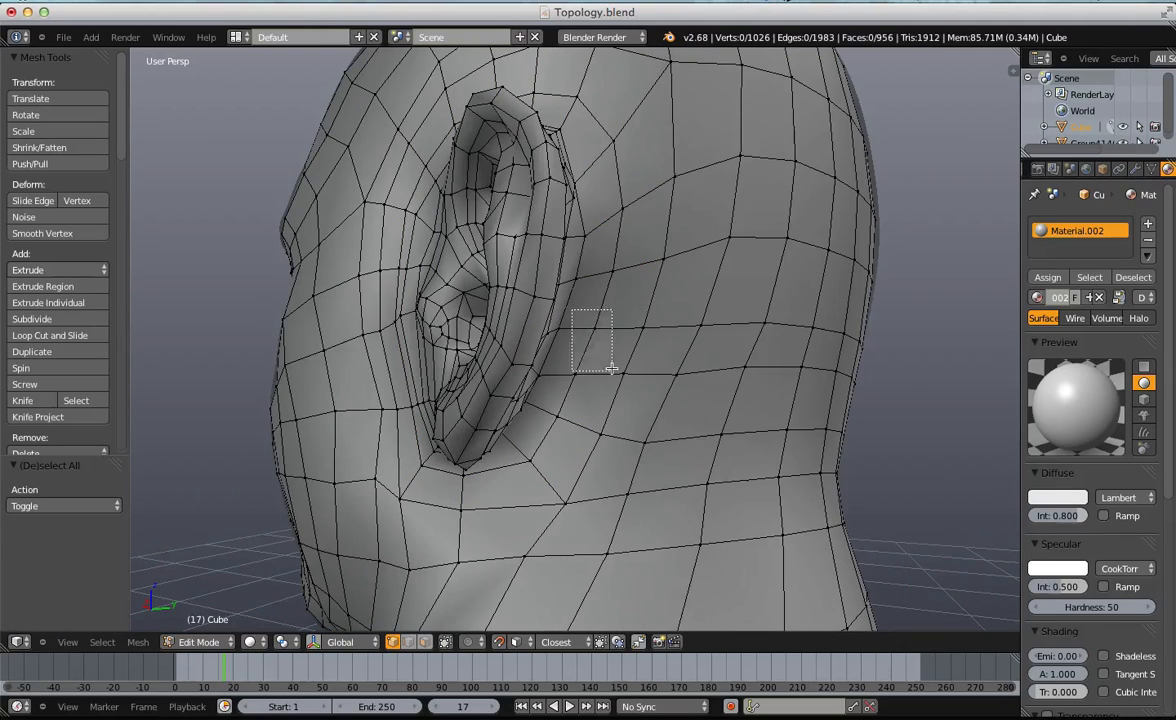
Box-select vertices on the head just behind the ear and move them with snapping on.
{"action": "key", "text": "g"}
{"action": "left_click", "coordinate": [583, 367]}
{"action": "key", "text": "a"}
{"action": "left_click", "coordinate": [621, 209]}
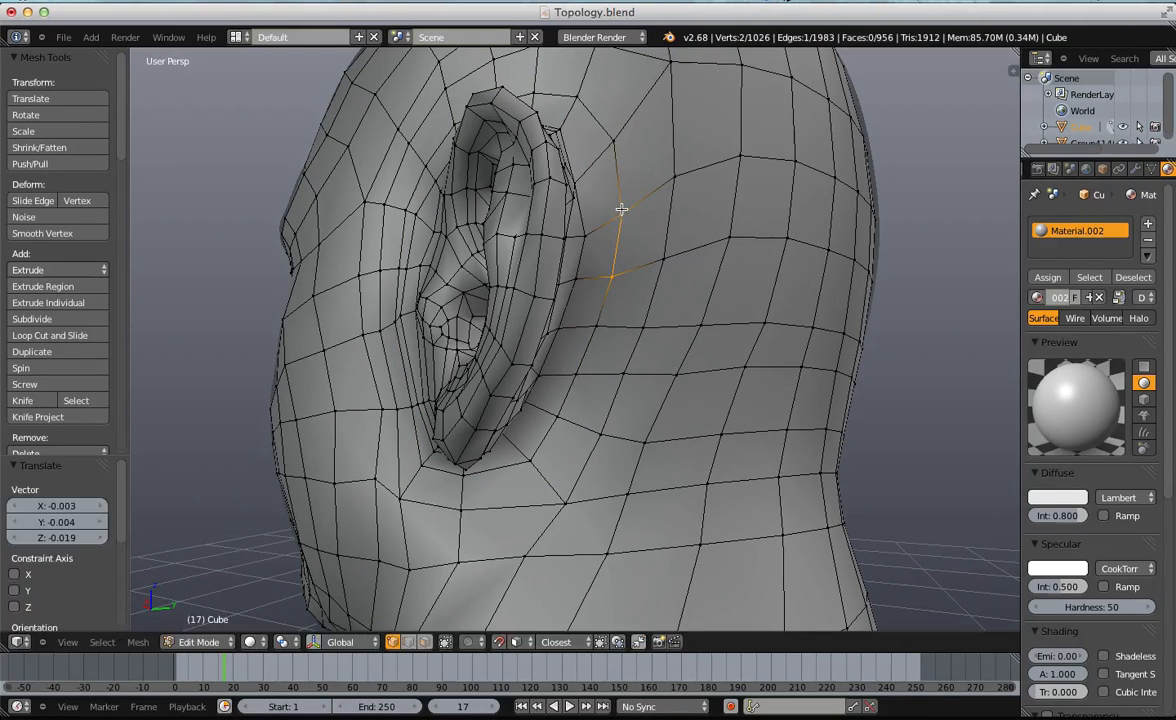
{"action": "key", "text": "a"}
Reposition the vertices on the upper back of the ear near the seam.
{"action": "middle_click_drag", "start_coordinate": [651, 209], "coordinate": [578, 219]}
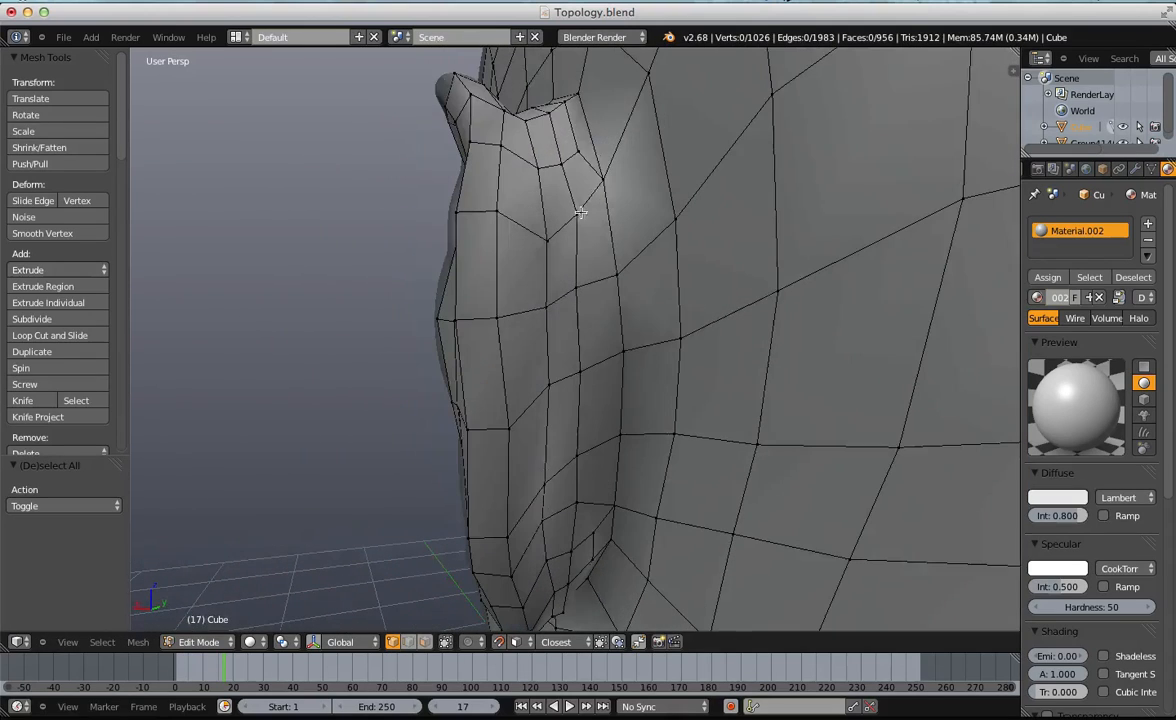
{"action": "left_click", "coordinate": [600, 196]}
{"action": "key", "text": "a"}
{"action": "right_click", "coordinate": [570, 218]}
{"action": "key", "text": "g"}
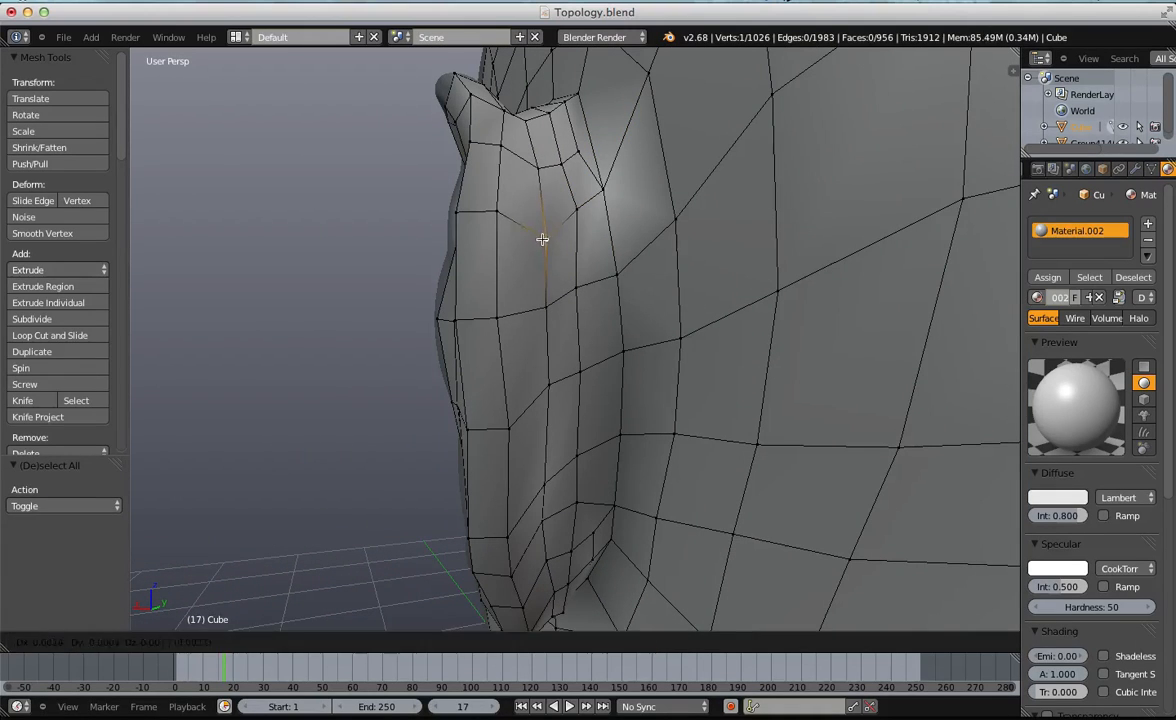
{"action": "left_click", "coordinate": [575, 310]}
{"action": "key", "text": "a"}
Reposition two neighbouring vertices on the row just below the upper ear seam.
{"action": "right_click", "coordinate": [575, 286]}
{"action": "key", "text": "g"}
{"action": "left_click", "coordinate": [580, 289]}
{"action": "right_click", "coordinate": [612, 276]}
{"action": "key", "text": "g"}
{"action": "left_click", "coordinate": [613, 278]}
{"action": "key", "text": "a"}
Box-select and move vertices on the ear's rear surface, and shift a neighbouring vertex to match.
{"action": "middle_click_drag", "start_coordinate": [613, 278], "coordinate": [553, 180]}
{"action": "key", "text": "b"}
{"action": "key", "text": "g"}
{"action": "left_click", "coordinate": [542, 211]}
{"action": "key", "text": "a"}
{"action": "right_click", "coordinate": [518, 218]}
{"action": "key", "text": "g"}
{"action": "left_click", "coordinate": [522, 229]}
{"action": "key", "text": "a"}
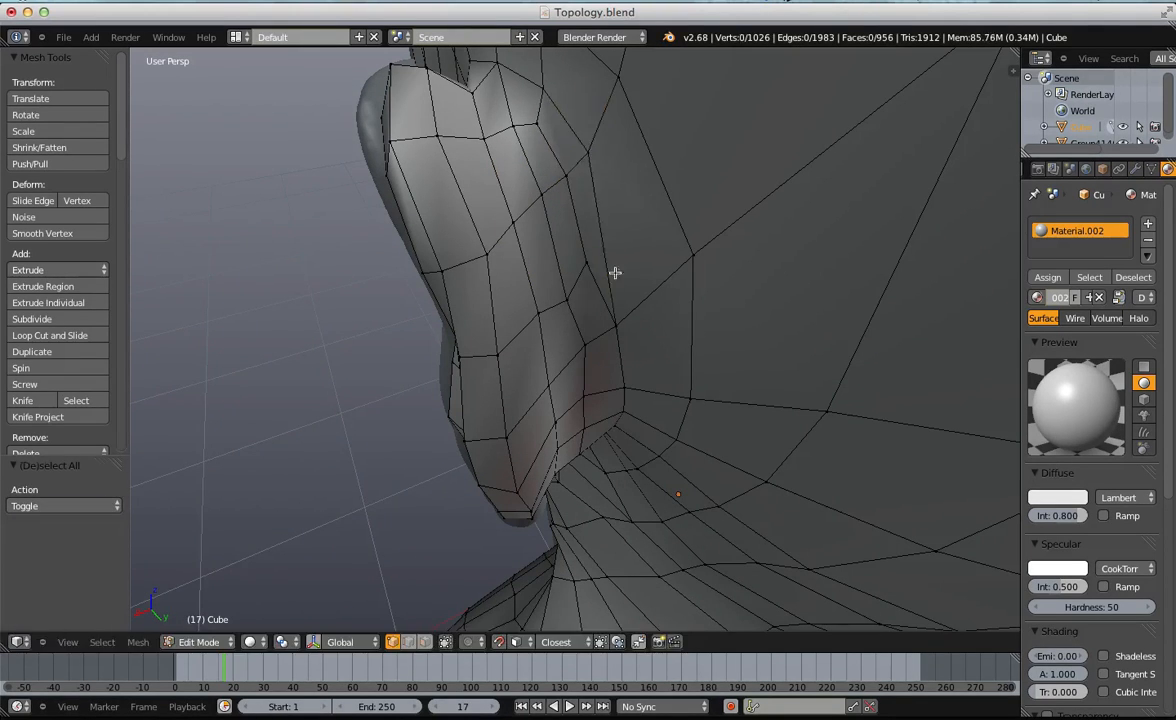
Reposition two vertices on the lower back of the ear beside the seam with the head.
{"action": "key", "text": "g"}
{"action": "left_click", "coordinate": [614, 320]}
{"action": "key", "text": "a"}
{"action": "right_click", "coordinate": [584, 347]}
{"action": "key", "text": "g"}
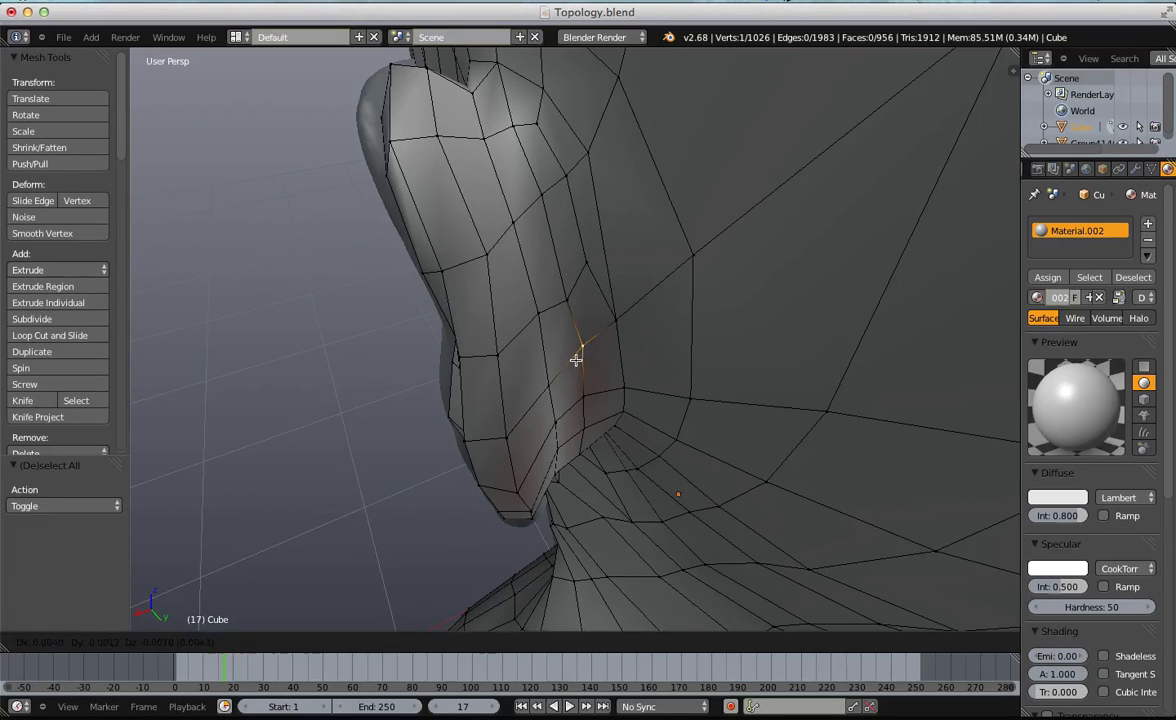
Move two neighbouring vertices on the upper back of the ear to even out the loop along the seam.
{"action": "middle_click_drag", "start_coordinate": [518, 149], "coordinate": [575, 159]}
{"action": "right_click", "coordinate": [589, 117]}
{"action": "key", "text": "g"}
{"action": "left_click", "coordinate": [598, 123]}
{"action": "key", "text": "a"}
{"action": "right_click", "coordinate": [590, 150]}
{"action": "key", "text": "g"}
{"action": "left_click", "coordinate": [586, 145]}
{"action": "key", "text": "a"}
Adjust further individual vertices on the ear's rear surface from several angles to even out their spacing.
{"action": "left_click", "coordinate": [512, 170]}
{"action": "key", "text": "a"}
{"action": "scroll", "coordinate": [668, 210], "scroll_direction": "up", "scroll_amount": 5}
{"action": "middle_click_drag", "start_coordinate": [668, 210], "coordinate": [610, 205]}
{"action": "right_click", "coordinate": [610, 205]}
{"action": "left_click", "coordinate": [610, 201]}
{"action": "key", "text": "a"}
{"action": "left_click", "coordinate": [524, 161]}
{"action": "key", "text": "a"}
{"action": "middle_click_drag", "start_coordinate": [524, 161], "coordinate": [557, 235]}
{"action": "left_click", "coordinate": [585, 324]}
{"action": "key", "text": "a"}
Reposition a vertex inside the ear and lower the two-vertex edge on the outer rim by about 0.026.
{"action": "middle_click_drag", "start_coordinate": [677, 336], "coordinate": [808, 254]}
{"action": "right_click", "coordinate": [549, 274]}
{"action": "key", "text": "g"}
{"action": "left_click", "coordinate": [543, 278]}
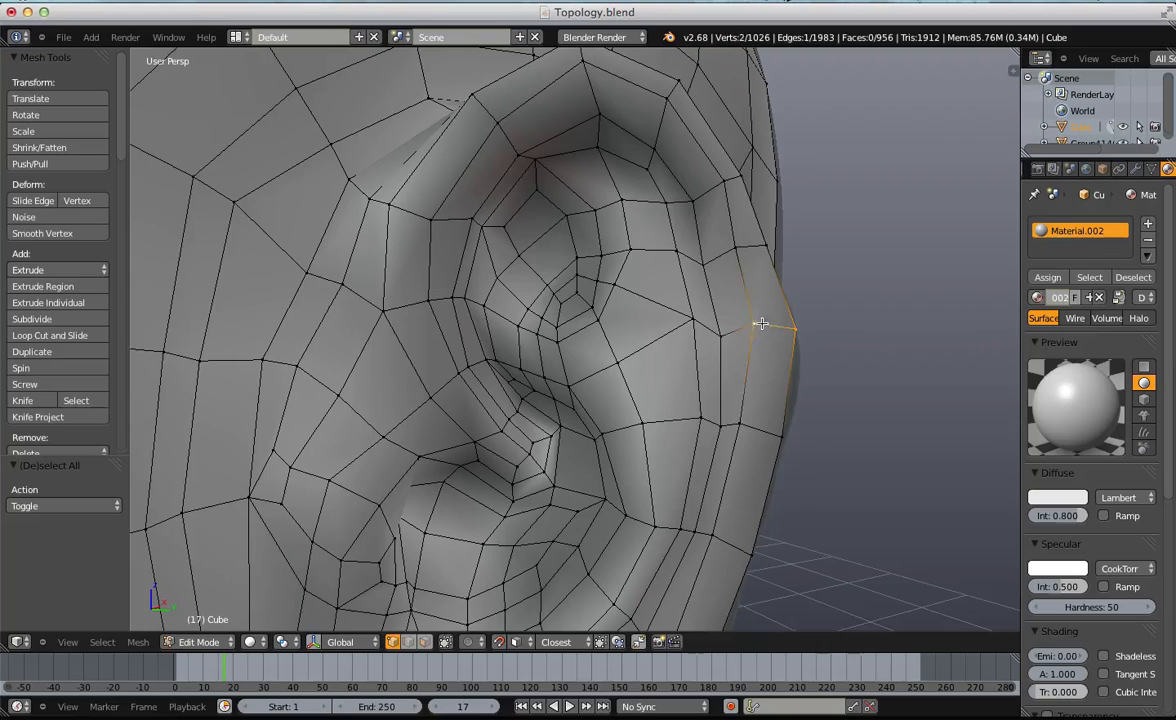
{"action": "left_click", "coordinate": [780, 348]}
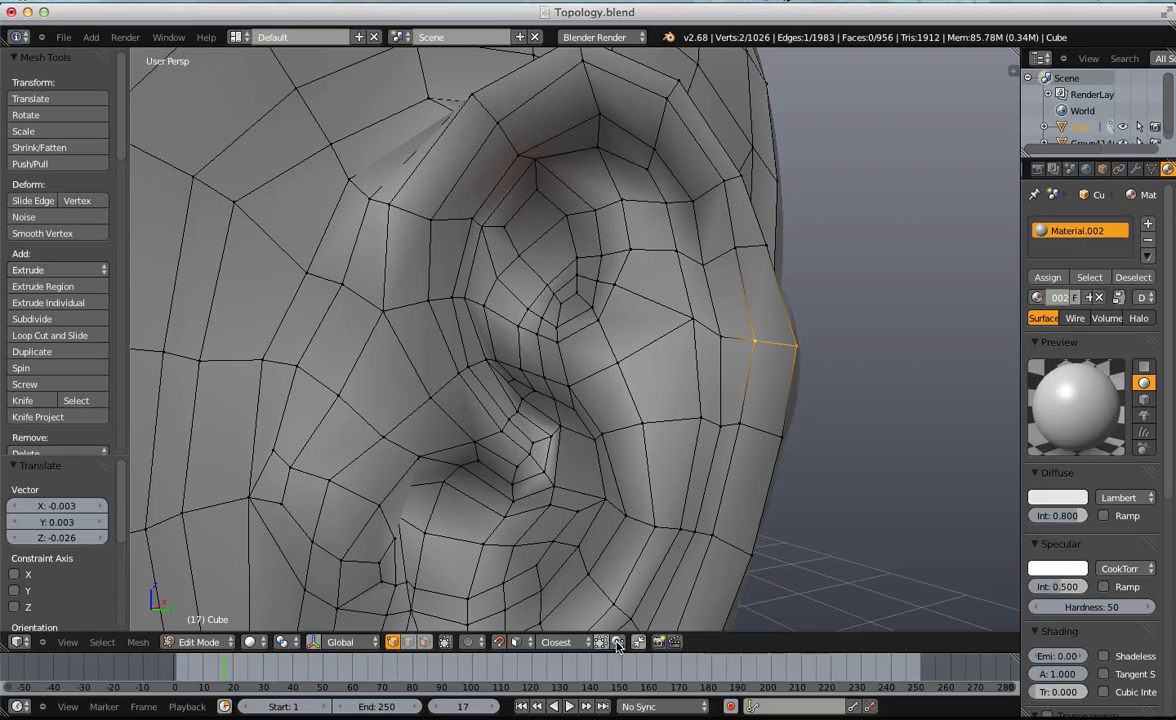
Check the head from behind in Object Mode, and slide the two-vertex edge on the ear's lower rear surface.
{"action": "scroll", "coordinate": [714, 413], "scroll_direction": "down", "scroll_amount": 9}
{"action": "key", "text": "Tab"}
{"action": "middle_click_drag", "start_coordinate": [620, 404], "coordinate": [436, 425]}
{"action": "scroll", "coordinate": [709, 404], "scroll_direction": "down", "scroll_amount": 6}
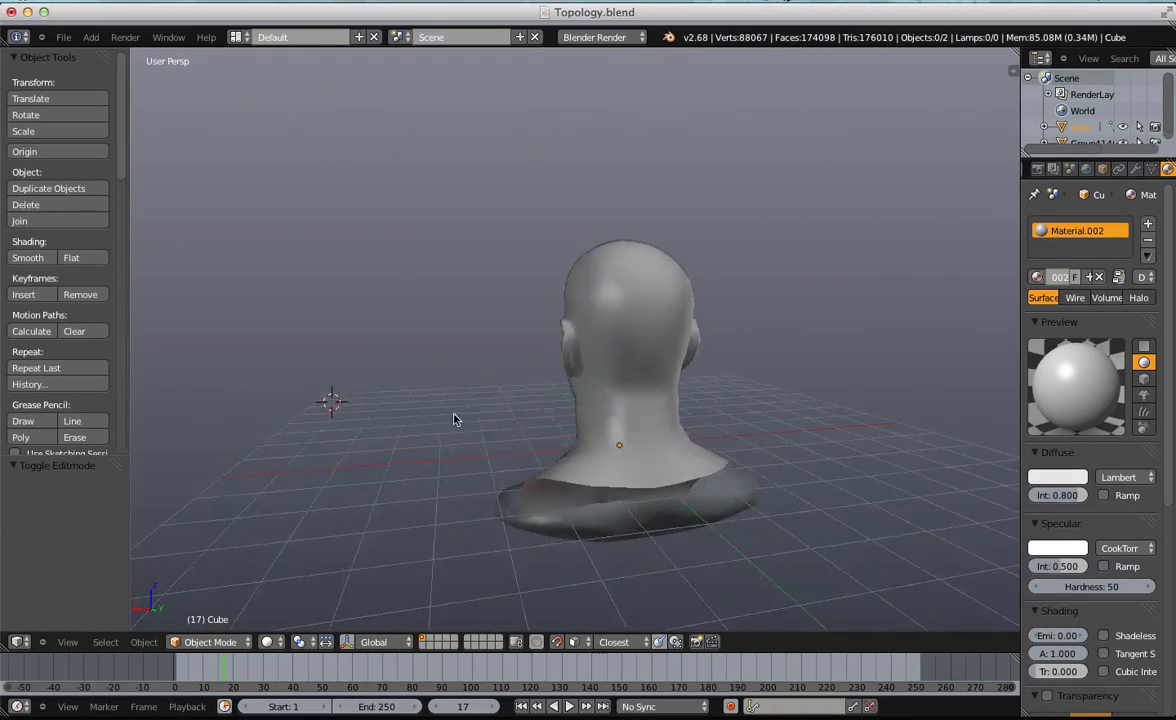
{"action": "scroll", "coordinate": [617, 297], "scroll_direction": "up", "scroll_amount": 8}
{"action": "scroll", "coordinate": [617, 297], "scroll_direction": "down", "scroll_amount": 4}
{"action": "key", "text": "Tab"}
{"action": "scroll", "coordinate": [567, 306], "scroll_direction": "up", "scroll_amount": 5}
{"action": "key", "text": "a"}
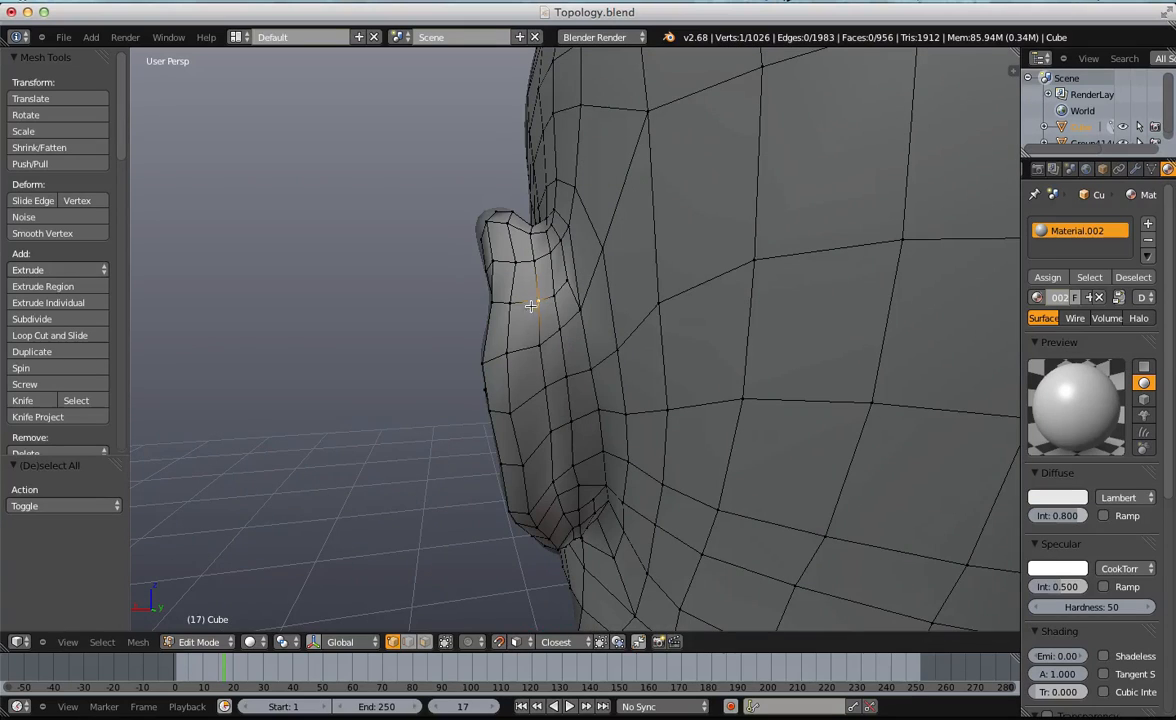
{"action": "key", "text": "a"}
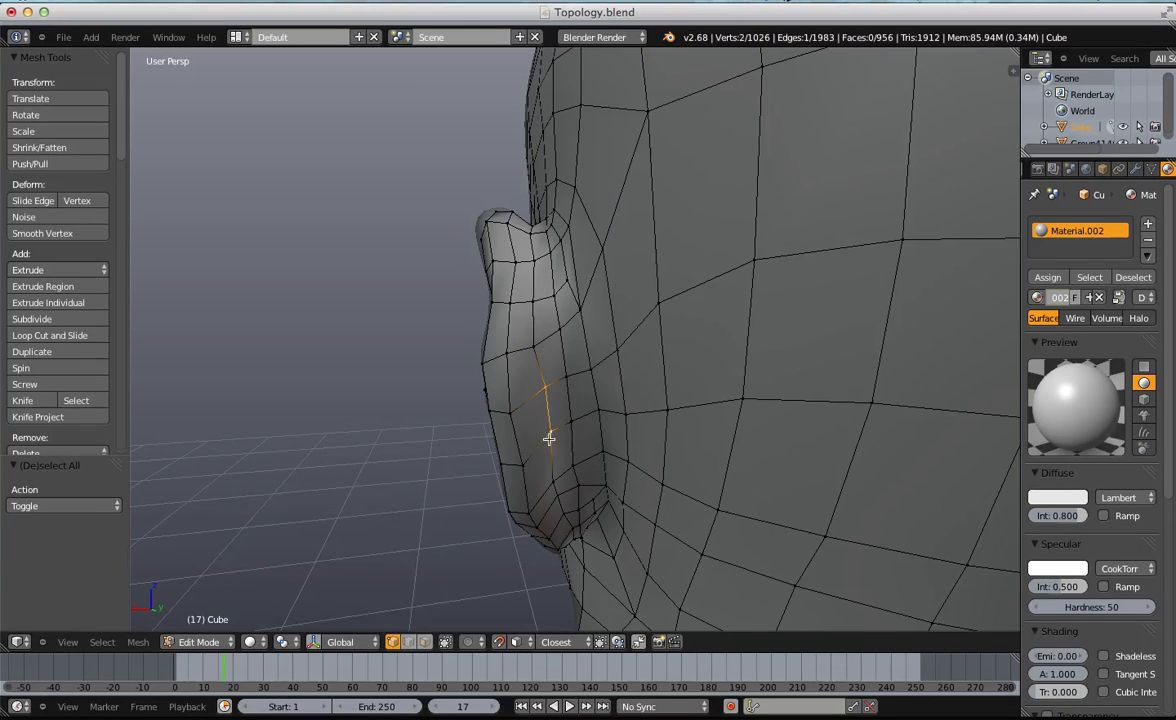
{"action": "key", "text": "g"}
{"action": "key", "text": "g"}
{"action": "left_click", "coordinate": [540, 443]}
Return to Object Mode and save the head over the existing Topology.blend file.
{"action": "key", "text": "Tab"}
{"action": "scroll", "coordinate": [542, 440], "scroll_direction": "down", "scroll_amount": 6}
{"action": "middle_click_drag", "start_coordinate": [545, 438], "coordinate": [630, 472]}
{"action": "scroll", "coordinate": [617, 466], "scroll_direction": "up", "scroll_amount": 3}
{"action": "right_click", "coordinate": [618, 465]}
{"action": "key", "text": "a"}
{"action": "scroll", "coordinate": [609, 459], "scroll_direction": "down", "scroll_amount": 4}
{"action": "scroll", "coordinate": [607, 372], "scroll_direction": "up", "scroll_amount": 4}
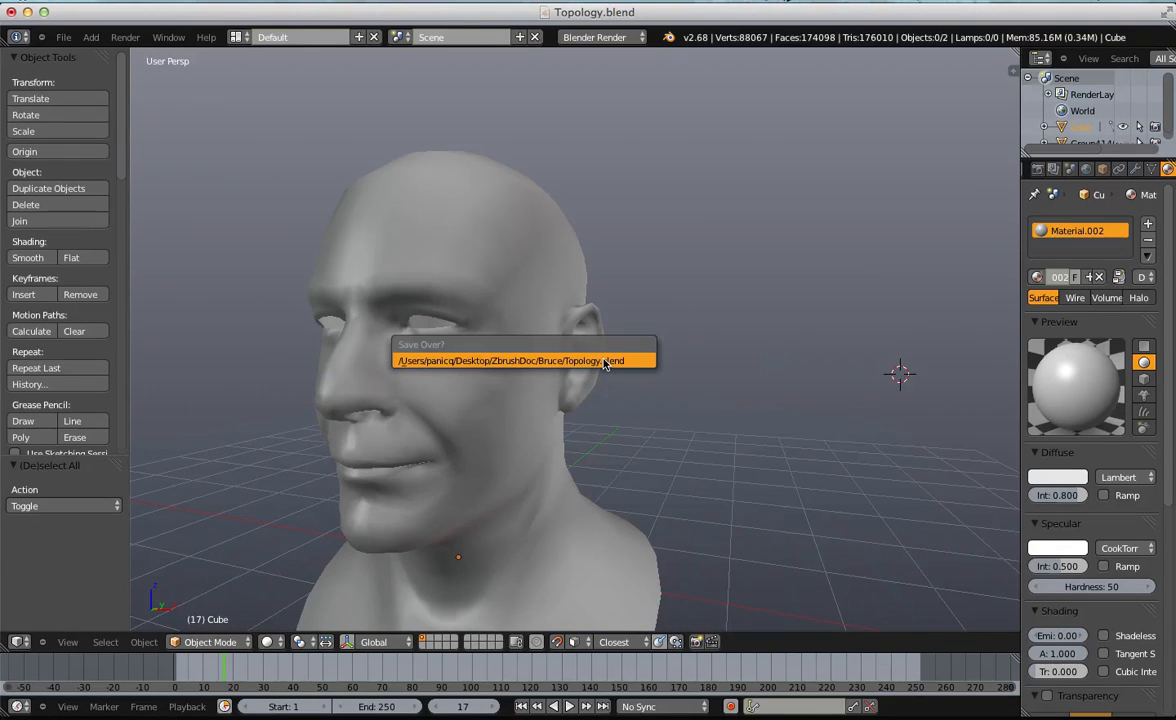
{"action": "left_click", "coordinate": [603, 361]}
Enter Edit Mode and select the whole edge loop around the eye opening in orthographic view.
{"action": "scroll", "coordinate": [550, 387], "scroll_direction": "down", "scroll_amount": 4}
{"action": "middle_click_drag", "start_coordinate": [550, 387], "coordinate": [136, 383]}
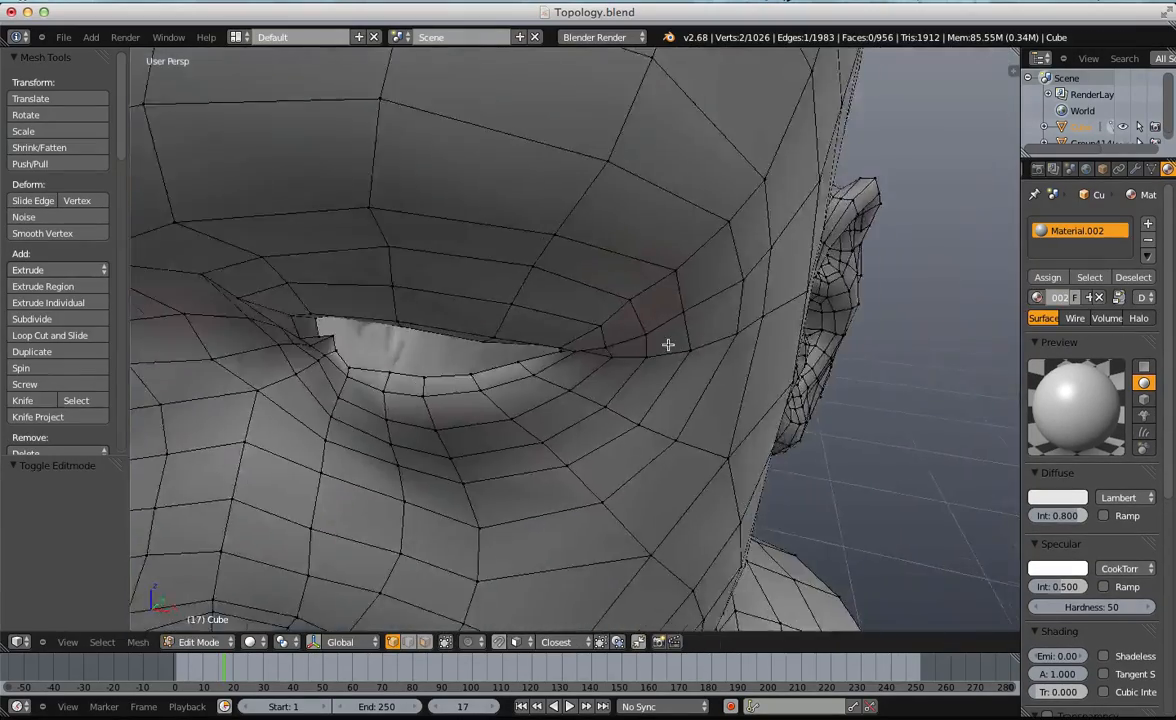
{"action": "scroll", "coordinate": [680, 342], "scroll_direction": "up", "scroll_amount": 2}
{"action": "right_click", "coordinate": [607, 349], "text": "alt"}
{"action": "key", "text": "z"}
{"action": "key", "text": "z"}
{"action": "key", "text": "KP_5"}
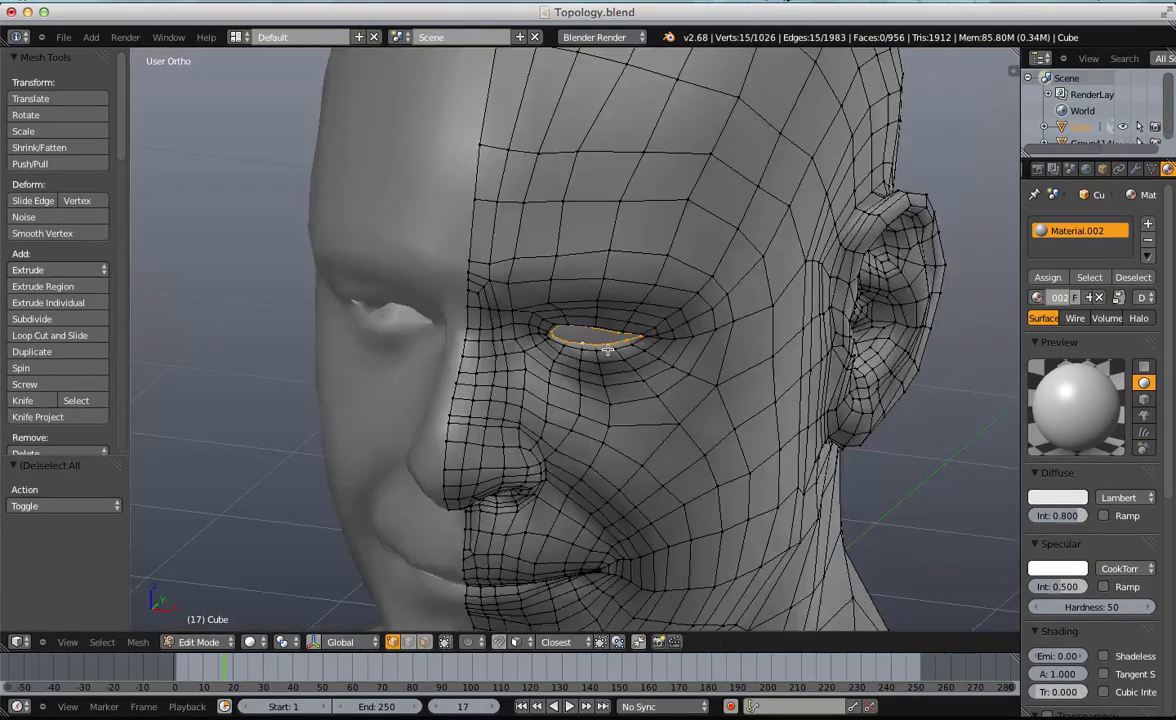
Extrude the eye-opening loop in place and move it along the Y axis into the head in right view.
{"action": "key", "text": "KP_3"}
{"action": "key", "text": "z"}
{"action": "scroll", "coordinate": [567, 291], "scroll_direction": "up", "scroll_amount": 2}
{"action": "scroll", "coordinate": [567, 291], "scroll_direction": "up", "scroll_amount": 1}
{"action": "key", "text": "z"}
{"action": "mouse_move", "coordinate": [262, 108]}
{"action": "middle_mouse_down", "text": "shift"}
{"action": "mouse_move", "coordinate": [661, 184]}
{"action": "mouse_move", "coordinate": [727, 257]}
{"action": "middle_mouse_up", "text": "shift"}
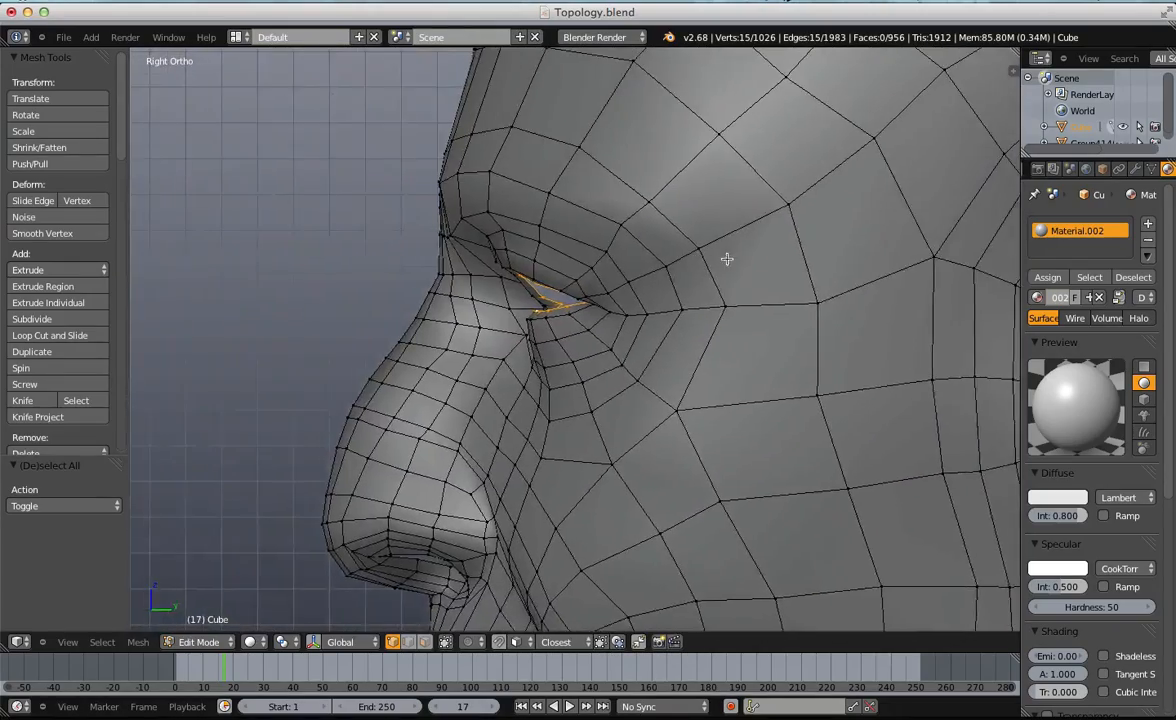
{"action": "scroll", "coordinate": [727, 257], "scroll_direction": "up", "scroll_amount": 3}
{"action": "key", "text": "z"}
{"action": "scroll", "coordinate": [630, 270], "scroll_direction": "up", "scroll_amount": 1}
{"action": "right_click", "coordinate": [478, 234]}
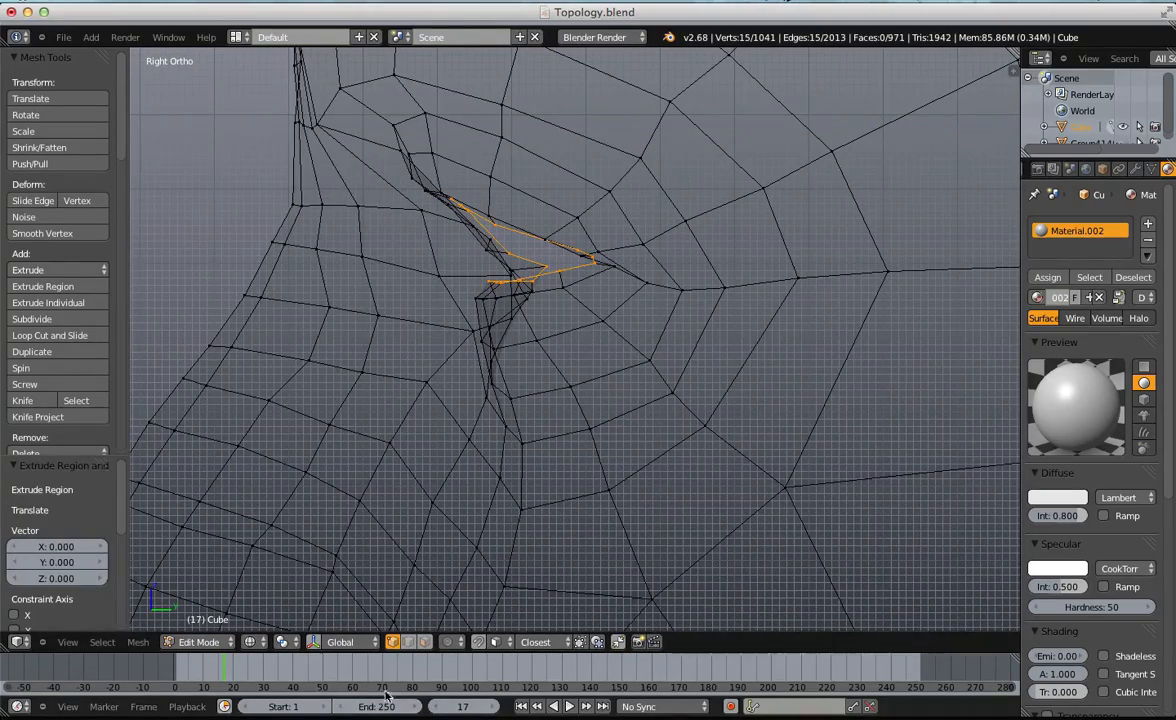
{"action": "key", "text": "g"}
{"action": "key", "text": "y"}
{"action": "left_click", "coordinate": [585, 256]}
Enlarge the extruded eyelid loop overall, and adjust its height along Z and its width along X.
{"action": "middle_click_drag", "start_coordinate": [585, 256], "coordinate": [762, 216]}
{"action": "key", "text": "s"}
{"action": "left_click", "coordinate": [815, 200]}
{"action": "key", "text": "s"}
{"action": "key", "text": "z"}
{"action": "left_click", "coordinate": [940, 178]}
{"action": "key", "text": "s"}
{"action": "key", "text": "x"}
{"action": "left_click", "coordinate": [954, 174]}
In front view, move the extruded loop's vertex near the inner eye corner outward.
{"action": "middle_click_drag", "start_coordinate": [949, 177], "coordinate": [837, 207], "text": "shift"}
{"action": "key", "text": "KP_1"}
{"action": "key", "text": "a"}
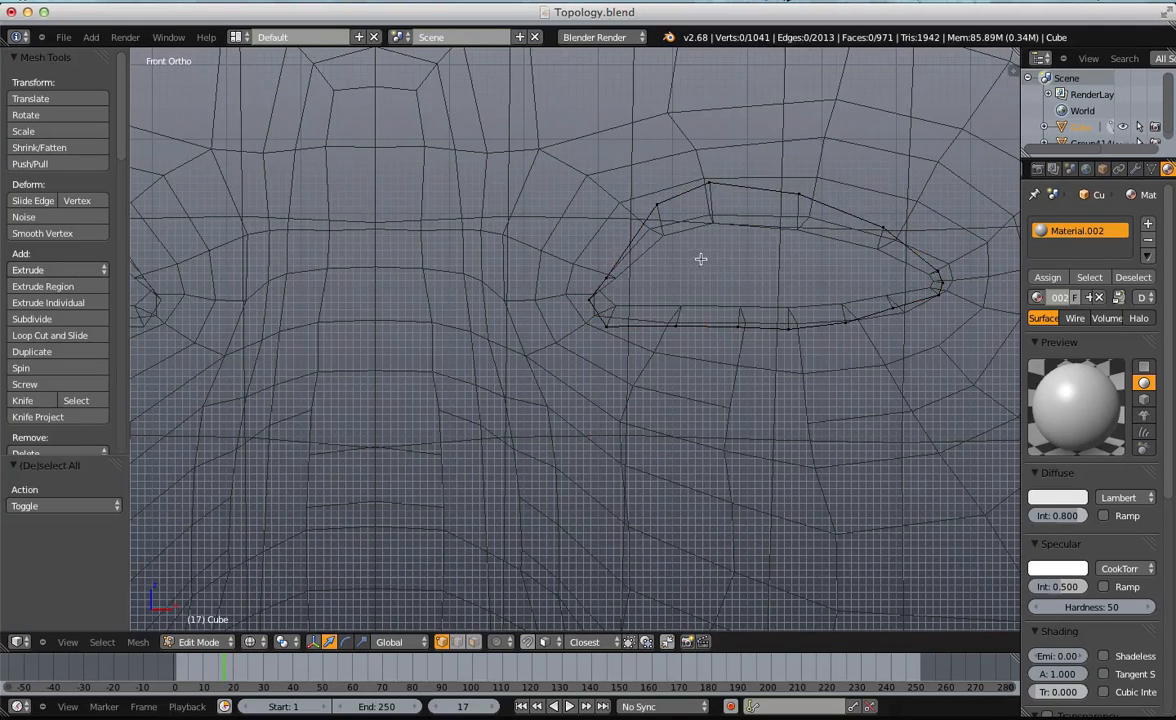
{"action": "right_click", "coordinate": [640, 258]}
{"action": "key", "text": "g"}
{"action": "left_click", "coordinate": [632, 250]}
{"action": "key", "text": "a"}
Move the extruded loop's vertices along the upper lid and outer eye corner outward to round the outline.
{"action": "right_click", "coordinate": [813, 209]}
{"action": "key", "text": "g"}
{"action": "left_click", "coordinate": [818, 200]}
{"action": "right_click", "coordinate": [897, 225]}
{"action": "left_click", "coordinate": [940, 253]}
{"action": "key", "text": "a"}
{"action": "left_click", "coordinate": [943, 282]}
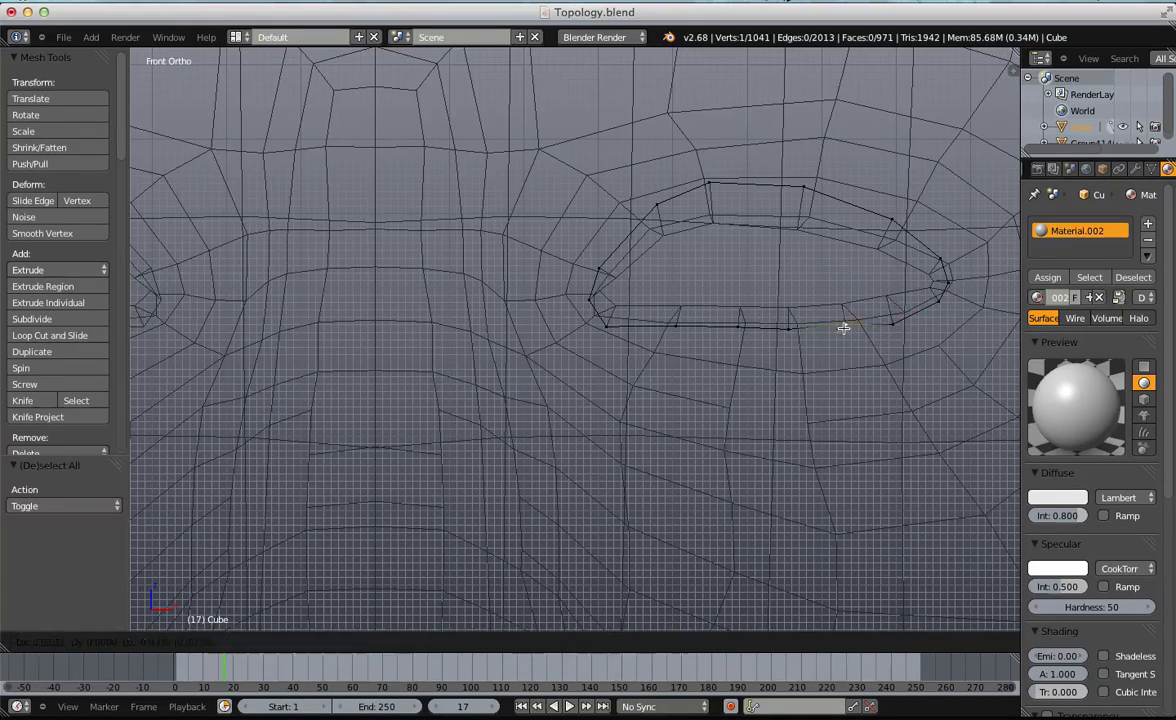
Move the extruded loop's vertices along the lower lid downward to round the outline.
{"action": "key", "text": "g"}
{"action": "left_click", "coordinate": [729, 357]}
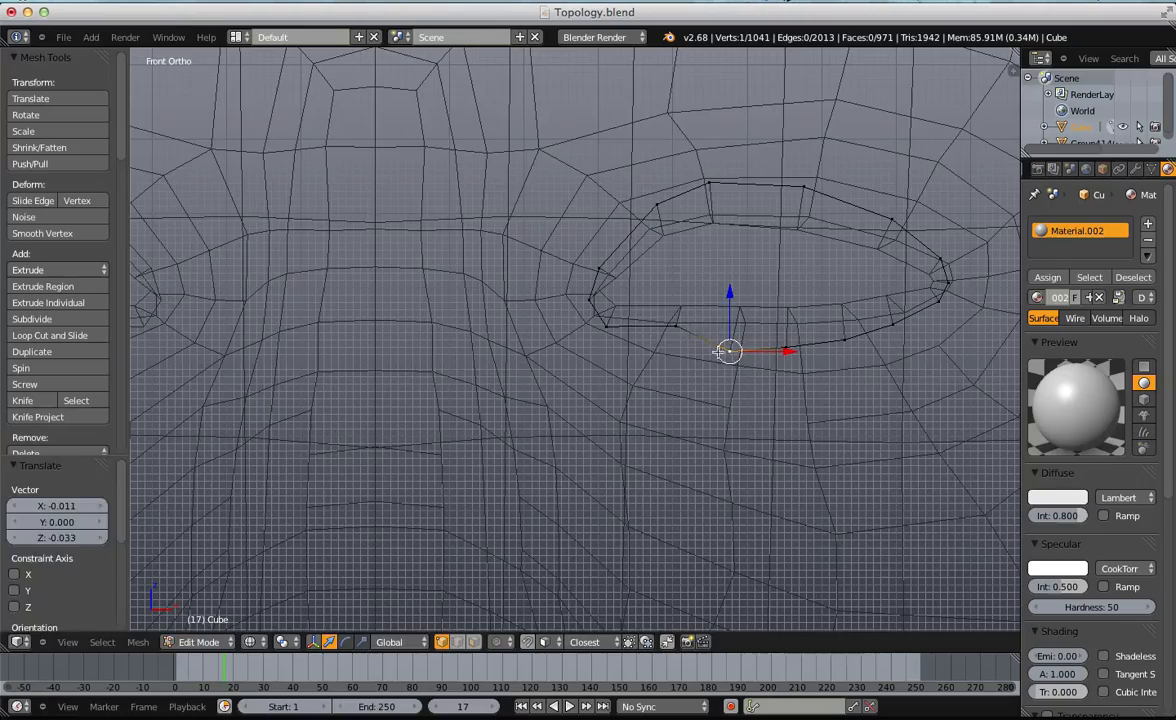
{"action": "key", "text": "a"}
{"action": "right_click", "coordinate": [677, 331]}
{"action": "key", "text": "g"}
In top view, extrude the inner eyelid loop deeper into the head, and scale, rotate and reposition the new ring.
{"action": "key", "text": "KP_7"}
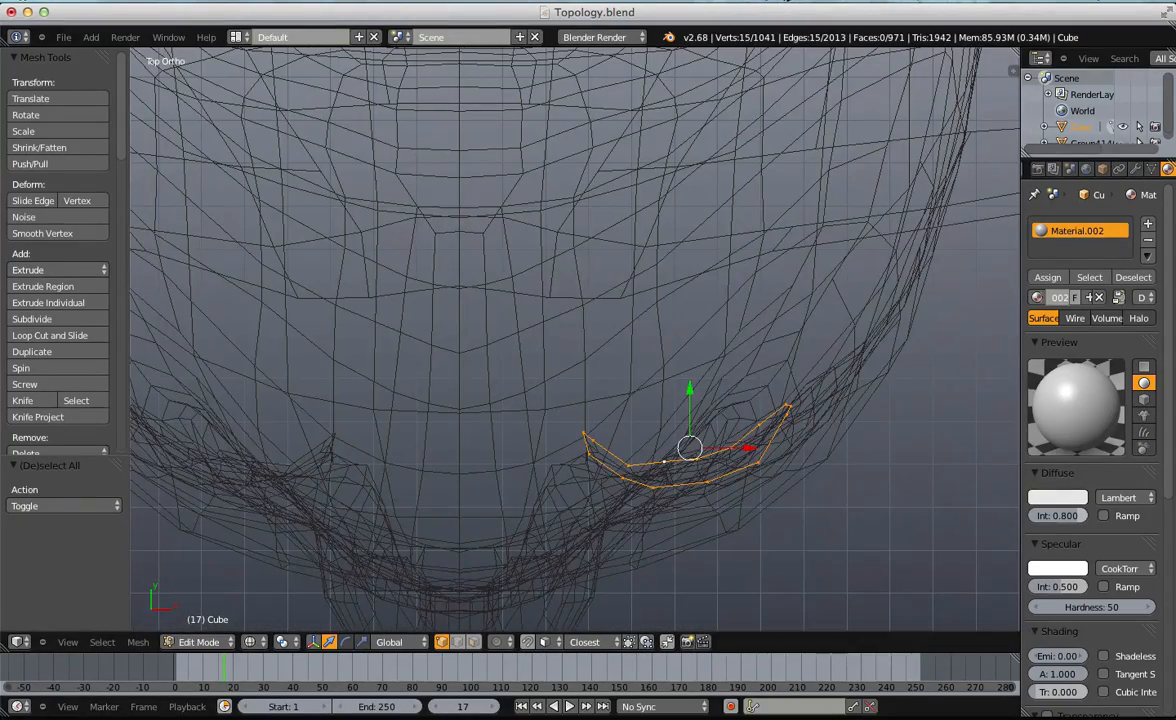
{"action": "key", "text": "e"}
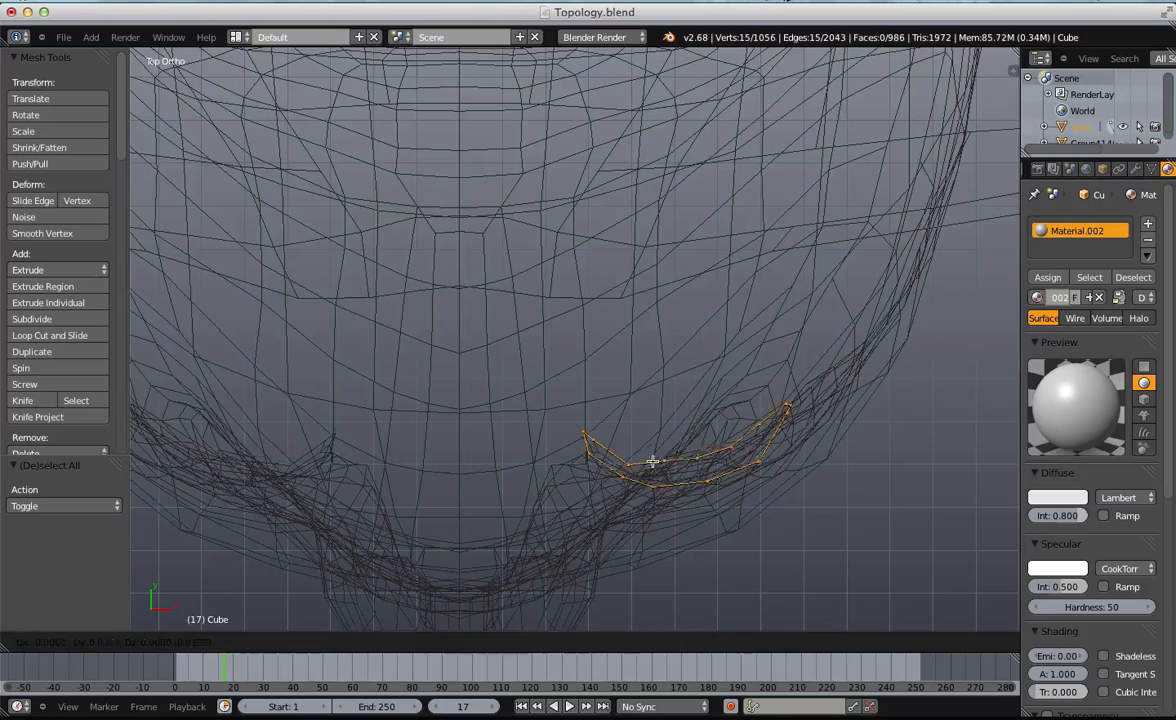
{"action": "left_click", "coordinate": [646, 424]}
{"action": "key", "text": "s"}
{"action": "left_click", "coordinate": [776, 448]}
{"action": "key", "text": "r"}
{"action": "left_click", "coordinate": [804, 458]}
{"action": "key", "text": "g"}
{"action": "left_click", "coordinate": [807, 453]}
Extrude the eye-socket ring further back and scale the new ring to about 0.83.
{"action": "key", "text": "e"}
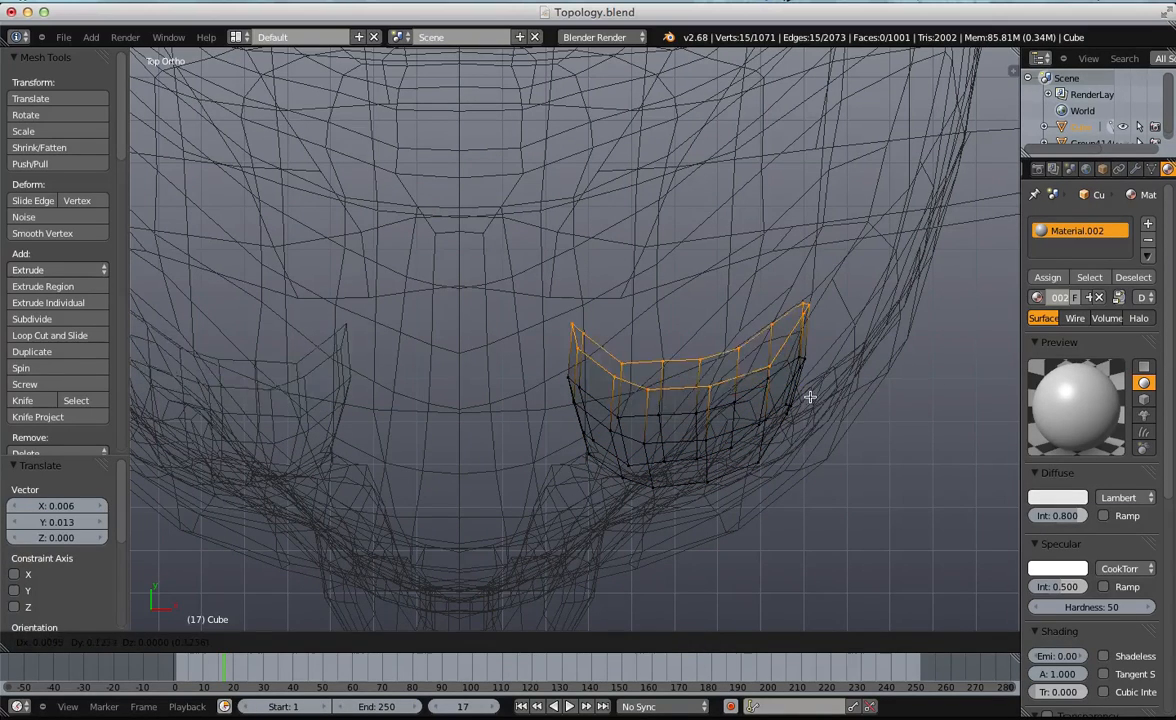
{"action": "left_click", "coordinate": [805, 392]}
{"action": "key", "text": "s"}
{"action": "left_click", "coordinate": [800, 377]}
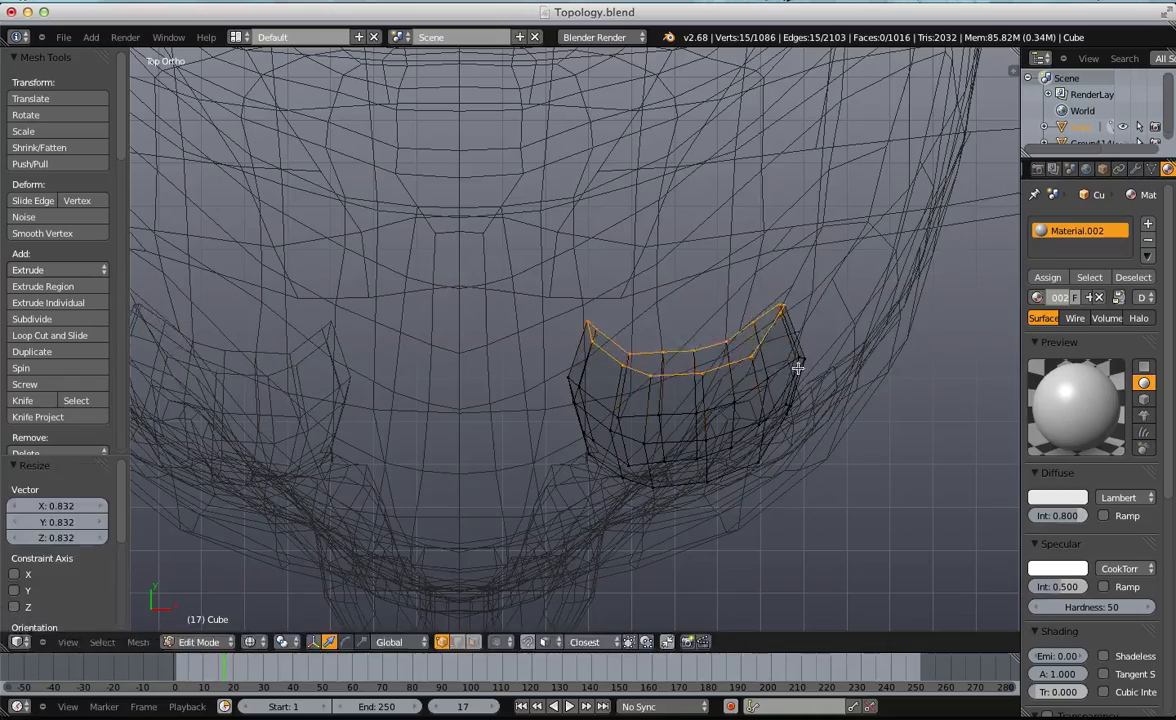
Extrude another ring toward the back of the eye socket and shrink it to narrow the rear opening.
{"action": "key", "text": "e"}
{"action": "left_click", "coordinate": [796, 332]}
{"action": "key", "text": "s"}
{"action": "left_click", "coordinate": [740, 330]}
Examine the extruded eye socket's shape from the front in solid shading.
{"action": "key", "text": "z"}
{"action": "key", "text": "Tab"}
{"action": "key", "text": "KP_1"}
{"action": "key", "text": "Tab"}
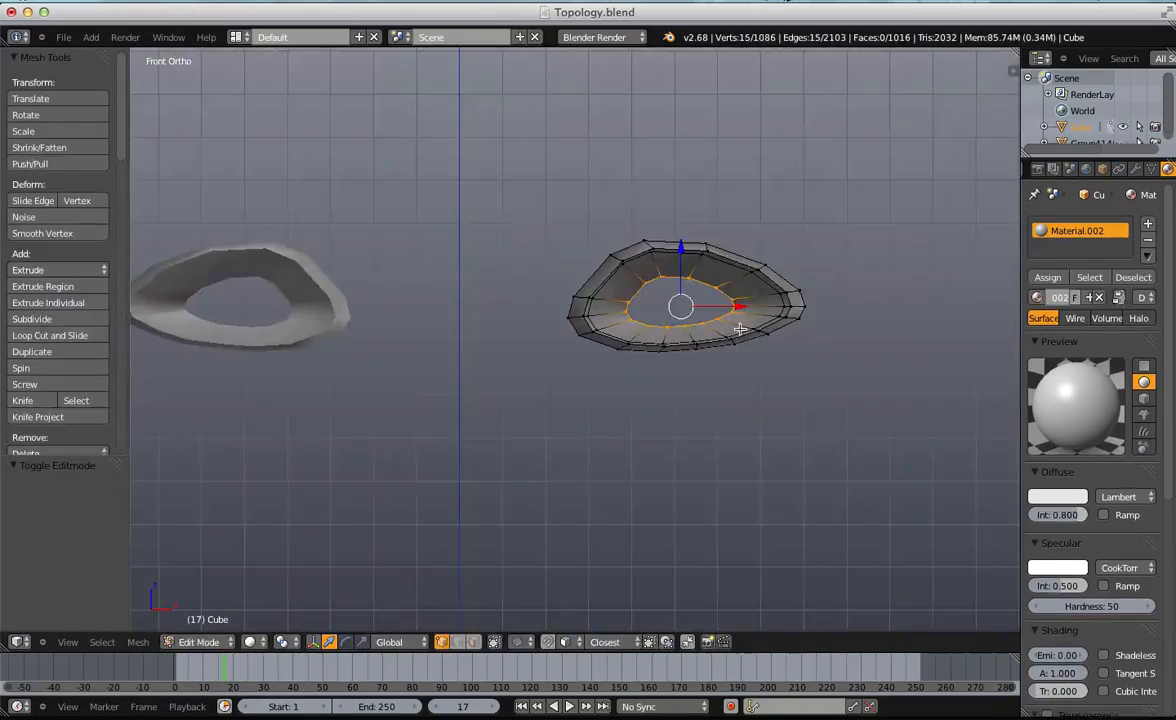
{"action": "scroll", "coordinate": [763, 368], "scroll_direction": "up", "scroll_amount": 3}
{"action": "key", "text": "a"}
{"action": "scroll", "coordinate": [795, 288], "scroll_direction": "up", "scroll_amount": 1}
{"action": "middle_click_drag", "start_coordinate": [794, 277], "coordinate": [696, 320], "text": "shift"}
{"action": "scroll", "coordinate": [697, 319], "scroll_direction": "up", "scroll_amount": 1}
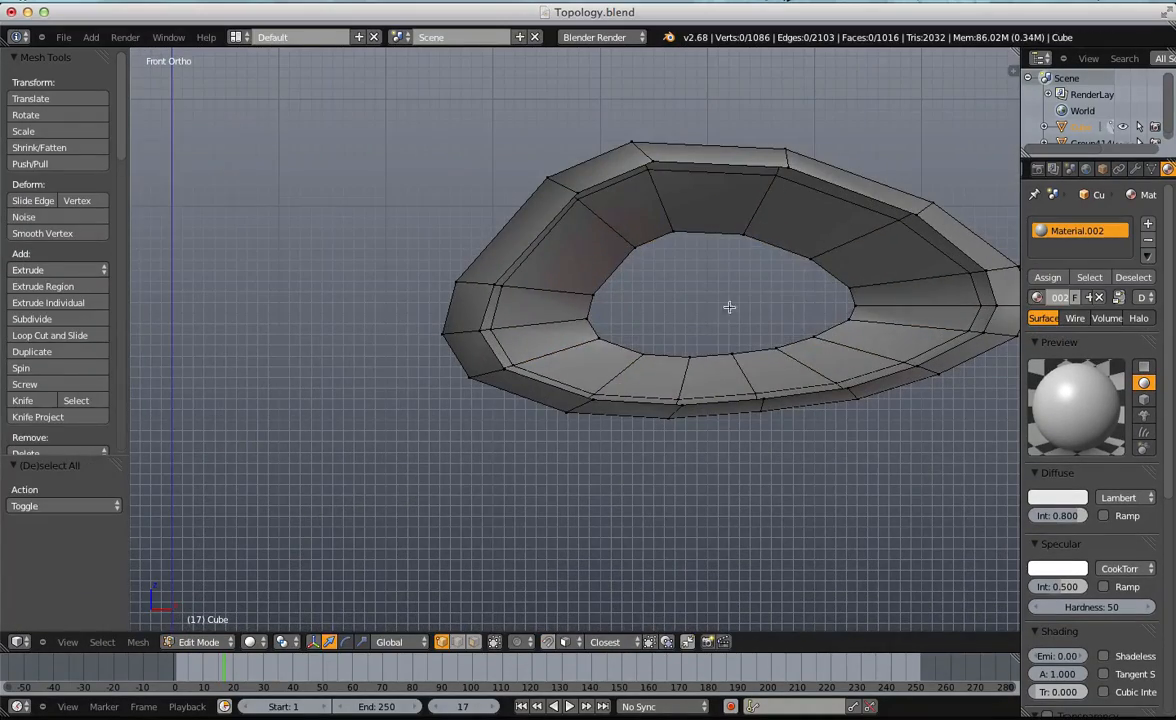
Return to wireframe, select an inner eye-socket ring and scale it along Z.
{"action": "key", "text": "ctrl+z"}
{"action": "scroll", "coordinate": [705, 204], "scroll_direction": "down", "scroll_amount": 3}
{"action": "key", "text": "z"}
{"action": "key", "text": "a"}
{"action": "key", "text": "b"}
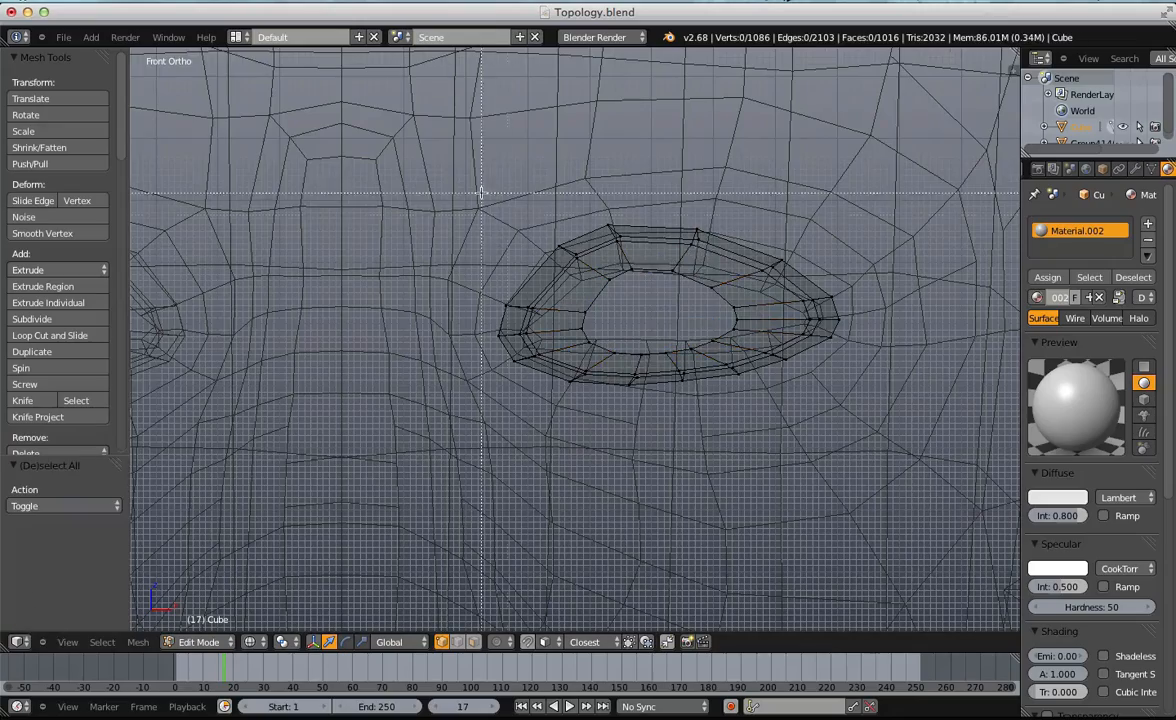
{"action": "key", "text": "ctrl+KP_Add"}
{"action": "middle_click_drag", "start_coordinate": [593, 256], "coordinate": [508, 270]}
{"action": "key", "text": "ctrl+KP_Add"}
{"action": "key", "text": "s"}
{"action": "key", "text": "z"}
{"action": "left_click", "coordinate": [566, 192]}
View the socket from the side and scale the next ring along Z to make the pocket taller.
{"action": "middle_click_drag", "start_coordinate": [566, 208], "coordinate": [547, 280]}
{"action": "key", "text": "a"}
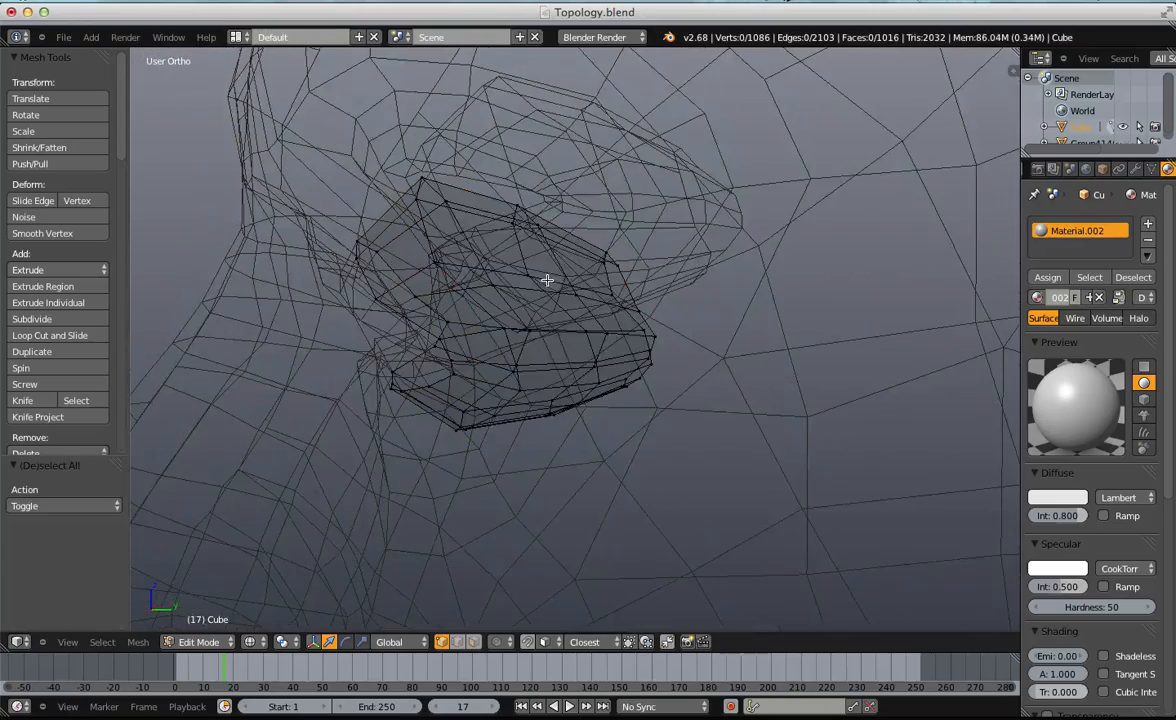
{"action": "key", "text": "s"}
{"action": "key", "text": "z"}
{"action": "left_click", "coordinate": [520, 176]}
Scale the rearmost eye-socket ring by 1.6 along Z and rotate it by about 0.71°.
{"action": "key", "text": "a"}
{"action": "key", "text": "s"}
{"action": "key", "text": "z"}
{"action": "left_click", "coordinate": [644, 212]}
{"action": "key", "text": "r"}
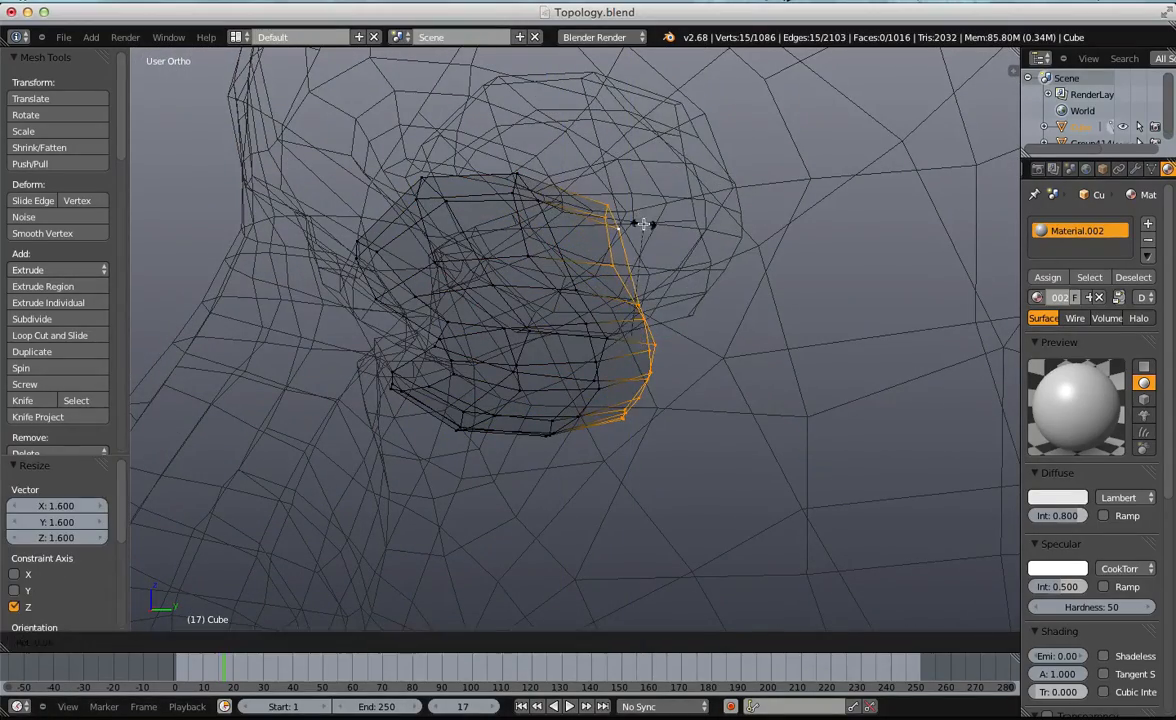
{"action": "left_click", "coordinate": [638, 222]}
Grow the selection over the rear eye-socket faces, smooth them, and scale them by about 1.013 along Z.
{"action": "middle_click_drag", "start_coordinate": [638, 222], "coordinate": [594, 423]}
{"action": "key", "text": "ctrl+KP_Add"}
{"action": "key", "text": "w"}
{"action": "key", "text": "ctrl+KP_Add"}
{"action": "key", "text": "w"}
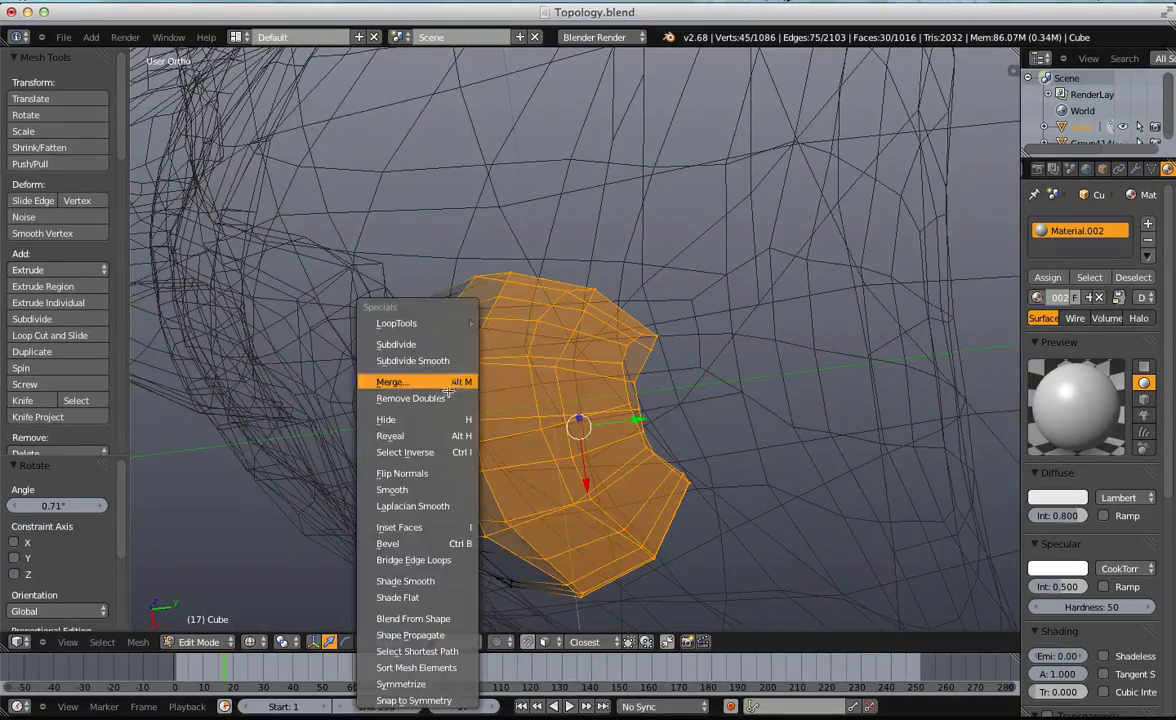
{"action": "left_click", "coordinate": [421, 487]}
{"action": "middle_click_drag", "start_coordinate": [421, 487], "coordinate": [683, 235]}
{"action": "left_click", "coordinate": [705, 211]}
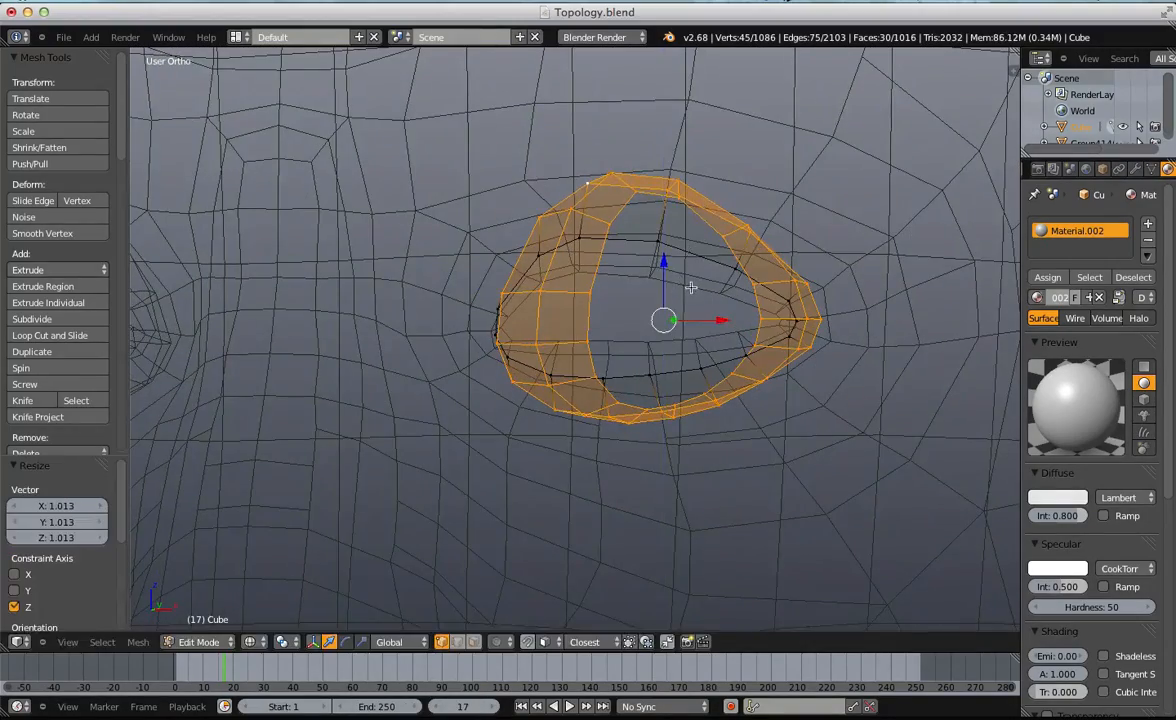
Scale the selected rear eye-socket faces along X to widen the pocket.
{"action": "middle_click_drag", "start_coordinate": [690, 286], "coordinate": [694, 287]}
{"action": "key", "text": "s"}
{"action": "key", "text": "x"}
{"action": "left_click", "coordinate": [754, 267]}
{"action": "key", "text": "a"}
Move vertices on the socket's rear rim with proportional editing, shifting the inner-side one about -0.043 along X.
{"action": "right_click", "coordinate": [584, 294]}
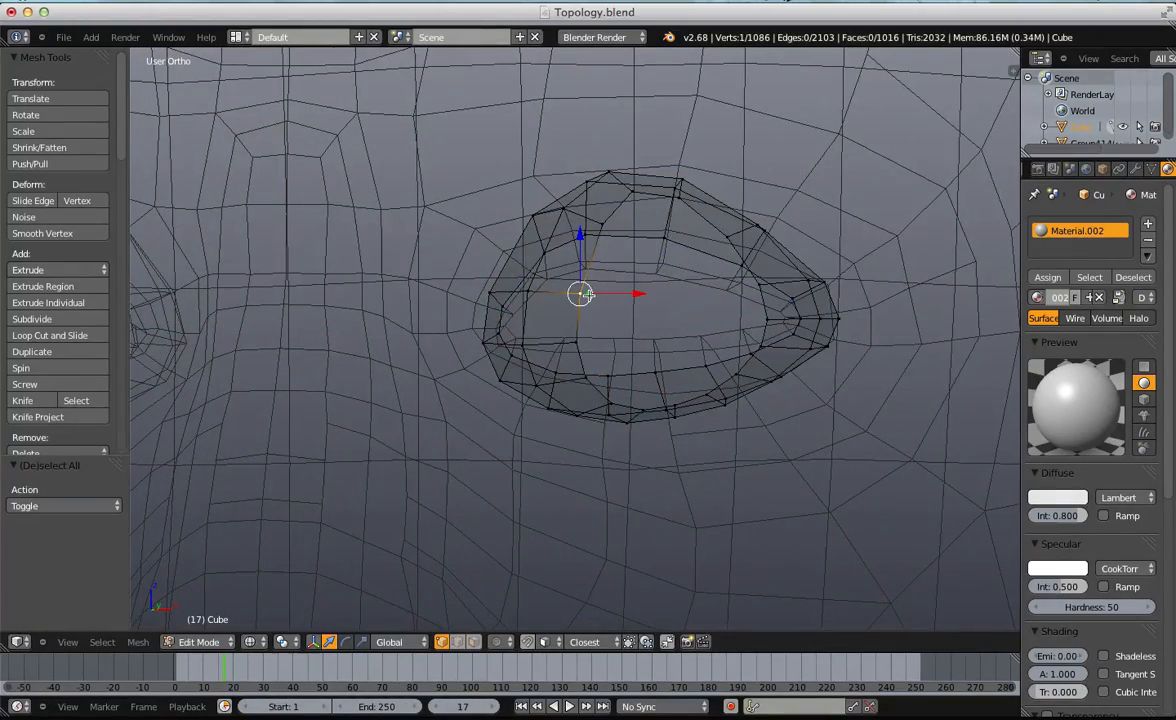
{"action": "key", "text": "g"}
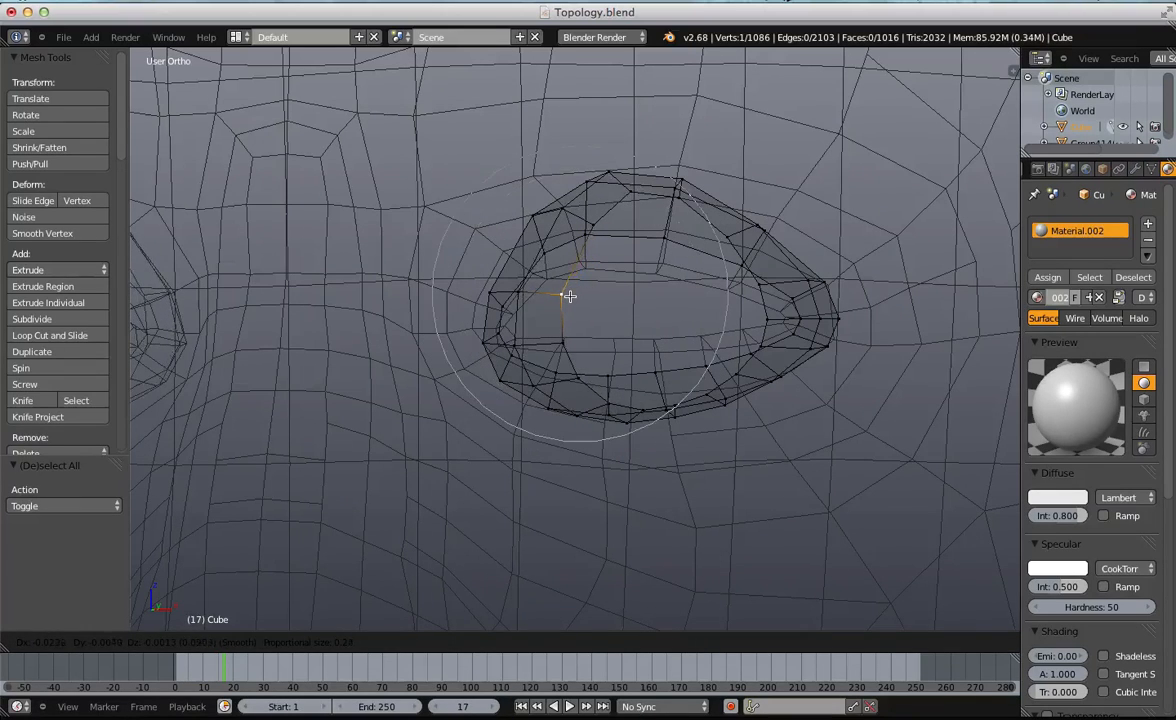
{"action": "left_click", "coordinate": [558, 292]}
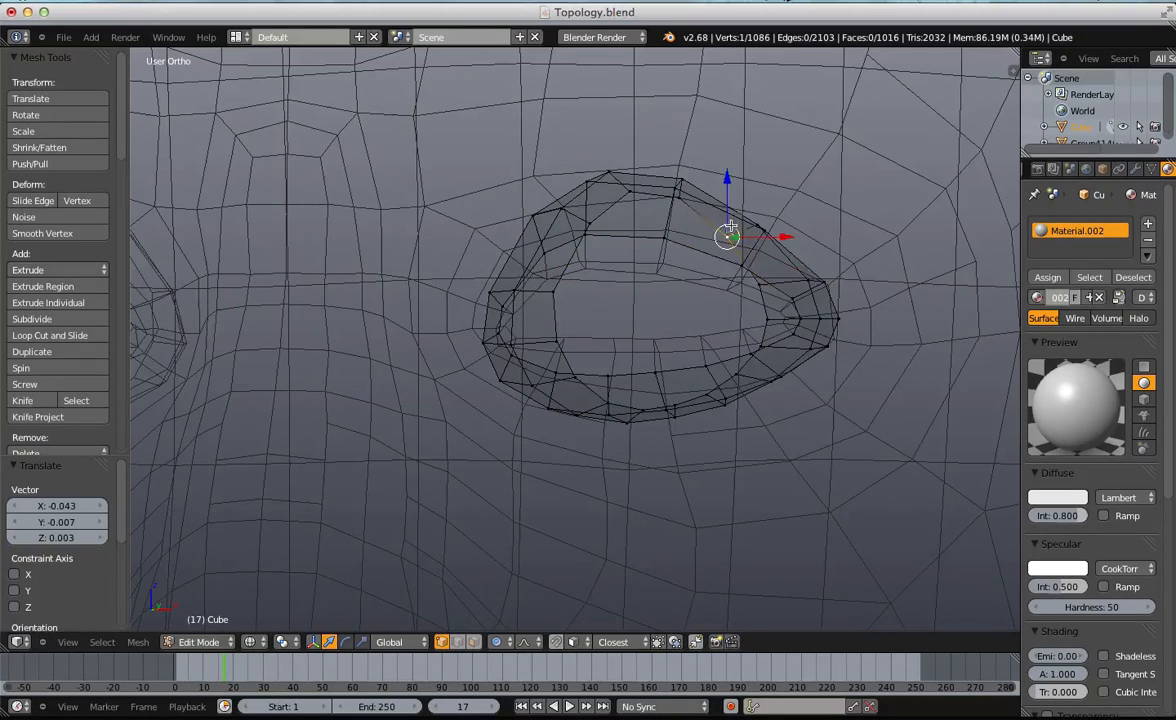
{"action": "key", "text": "a"}
{"action": "right_click", "coordinate": [767, 220]}
{"action": "key", "text": "g"}
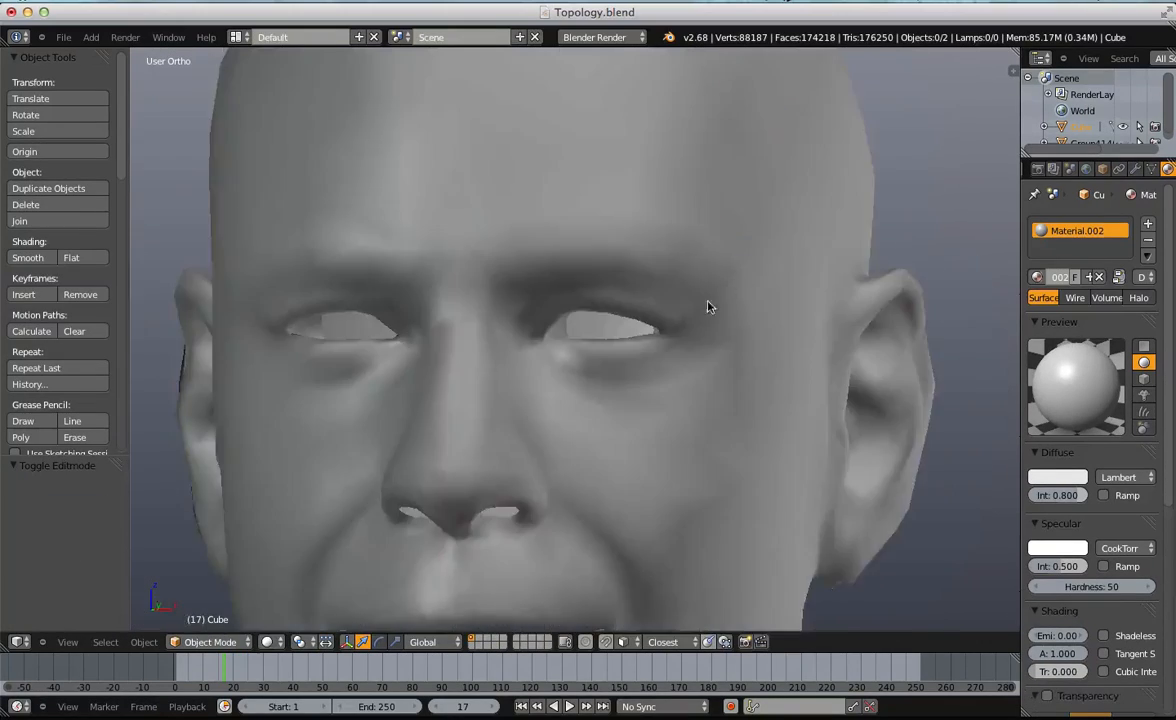
{"action": "middle_click_drag", "start_coordinate": [650, 276], "coordinate": [614, 258]}
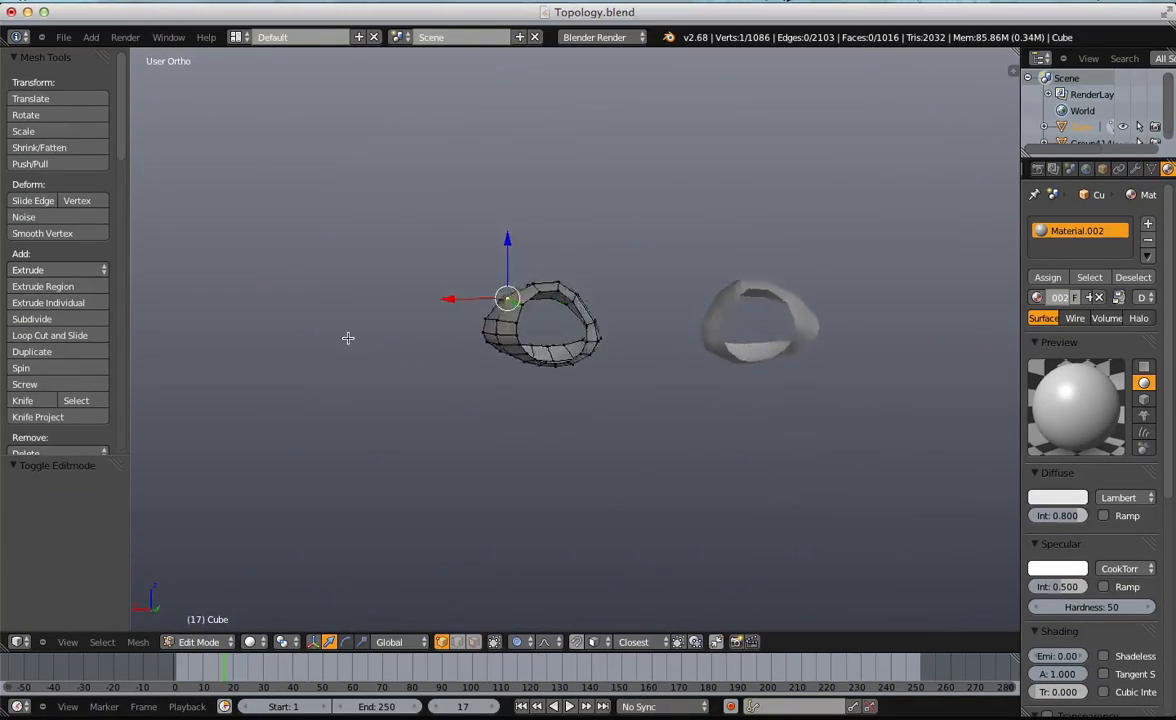
{"action": "scroll", "coordinate": [354, 338], "scroll_direction": "up", "scroll_amount": 6}
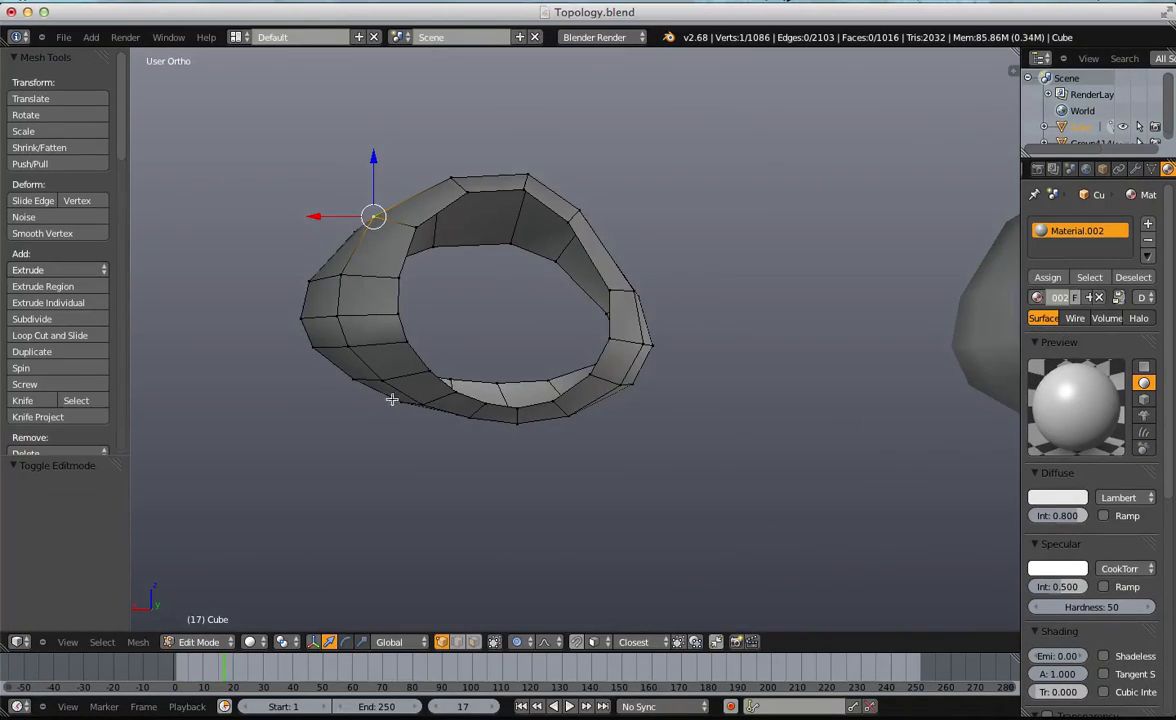
{"action": "middle_click_drag", "start_coordinate": [391, 399], "coordinate": [383, 197]}
{"action": "key", "text": "g"}
{"action": "key", "text": "Escape"}
{"action": "key", "text": "a"}
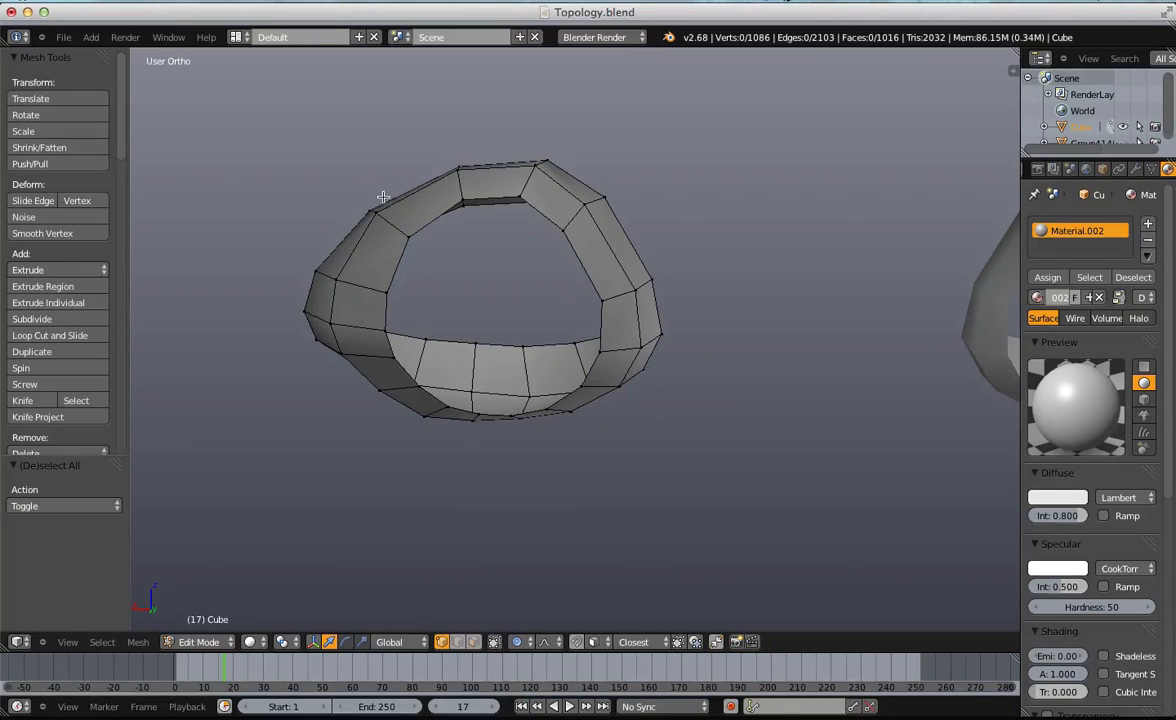
Bridge the upper and lower edges of the socket's rear opening with a face and add a loop cut across it.
{"action": "middle_click_drag", "start_coordinate": [546, 276], "coordinate": [554, 396]}
{"action": "key", "text": "f"}
{"action": "key", "text": "a"}
{"action": "key", "text": "ctrl+r"}
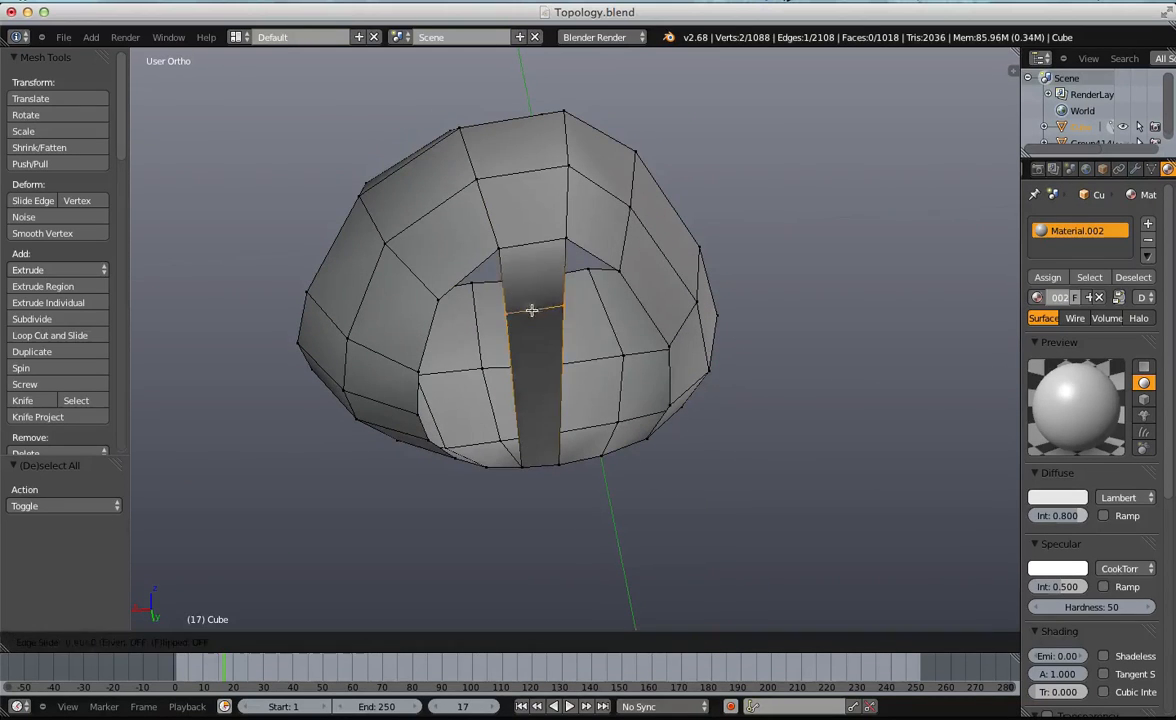
{"action": "left_click", "coordinate": [535, 362]}
Move the new cross edge backward along Y so the bridging strip bulges outward.
{"action": "key", "text": "g"}
{"action": "left_click", "coordinate": [535, 364]}
{"action": "middle_click_drag", "start_coordinate": [390, 415], "coordinate": [551, 428]}
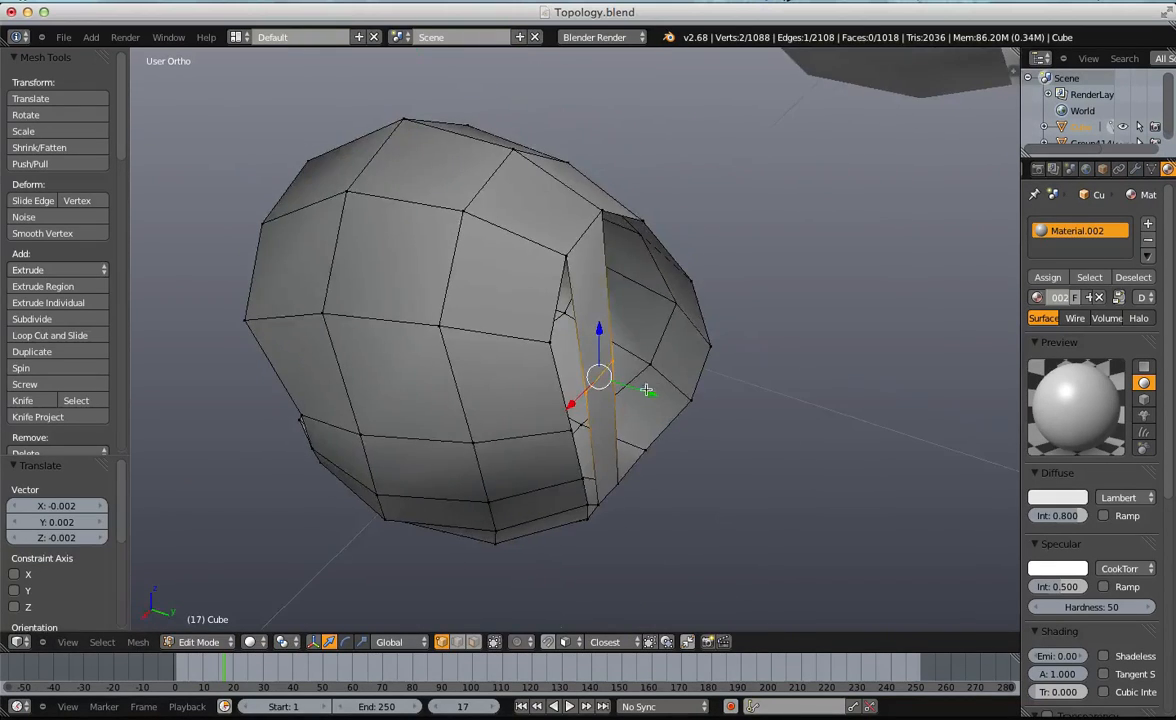
{"action": "left_click_drag", "start_coordinate": [649, 389], "coordinate": [671, 406]}
{"action": "left_click", "coordinate": [687, 424]}
{"action": "middle_click_drag", "start_coordinate": [687, 424], "coordinate": [510, 388]}
{"action": "key", "text": "a"}
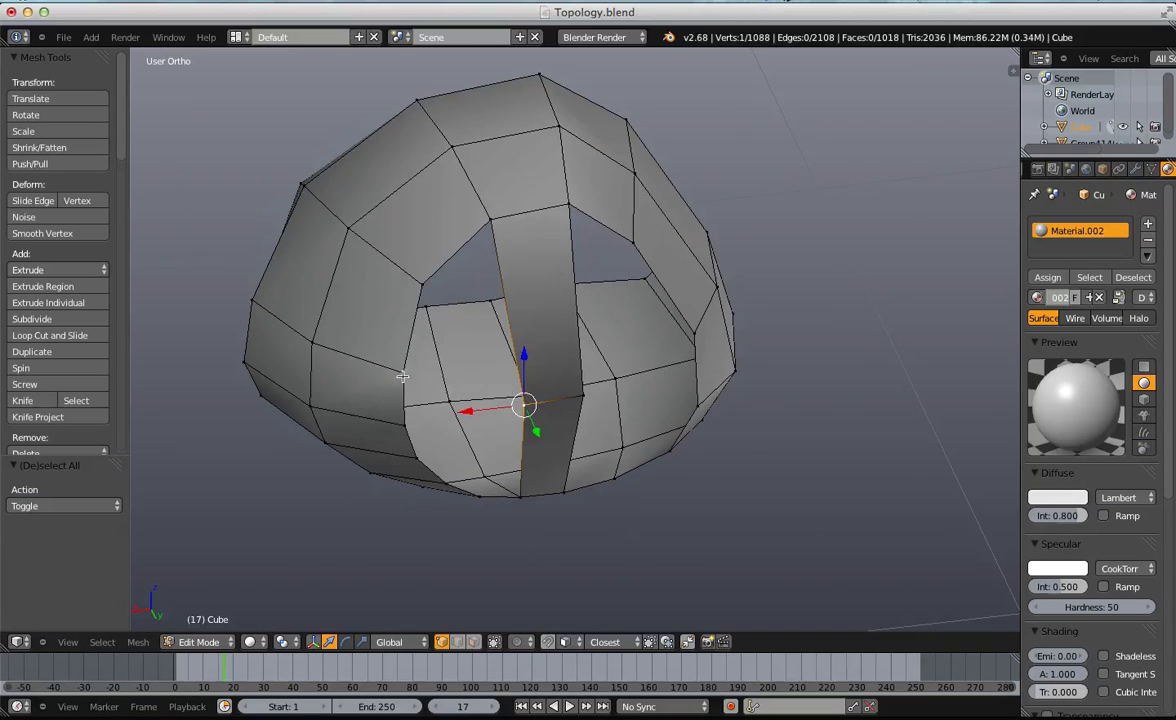
Fill the gap beside the bridging strip with a face and add a loop cut through the new geometry.
{"action": "key", "text": "f"}
{"action": "key", "text": "a"}
{"action": "middle_click_drag", "start_coordinate": [560, 322], "coordinate": [492, 302]}
{"action": "right_click", "coordinate": [434, 364]}
{"action": "middle_click_drag", "start_coordinate": [482, 374], "coordinate": [535, 349]}
{"action": "key", "text": "a"}
{"action": "key", "text": "ctrl+r"}
{"action": "left_click", "coordinate": [535, 345]}
{"action": "left_click", "coordinate": [541, 329]}
Fill more faces between the bridging strip and the adjoining rim vertices of the rear opening.
{"action": "key", "text": "a"}
{"action": "right_click", "coordinate": [482, 354]}
{"action": "key", "text": "f"}
{"action": "key", "text": "a"}
{"action": "middle_click_drag", "start_coordinate": [413, 314], "coordinate": [435, 332]}
{"action": "right_click", "coordinate": [500, 363], "text": "shift"}
{"action": "right_click", "coordinate": [454, 359], "text": "shift"}
{"action": "key", "text": "f"}
{"action": "key", "text": "a"}
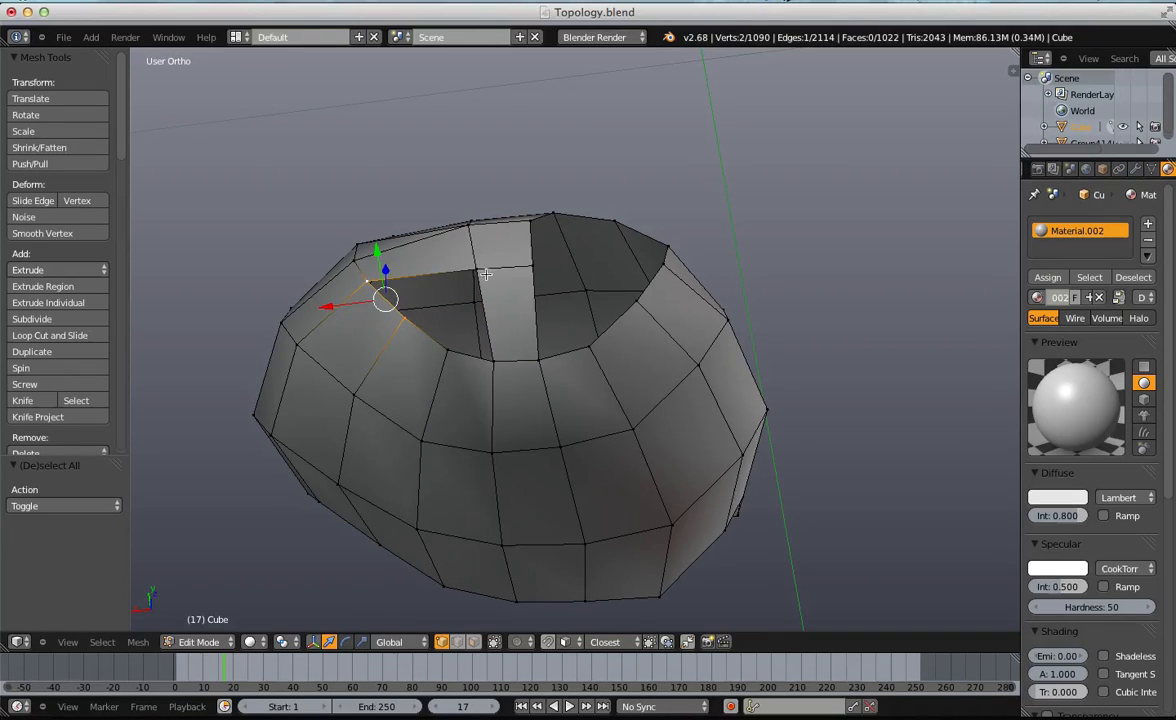
Fill the remaining gaps on that side of the strip and add a centred loop cut across the new faces.
{"action": "key", "text": "f"}
{"action": "key", "text": "a"}
{"action": "right_click", "coordinate": [483, 305], "text": "alt"}
{"action": "key", "text": "f"}
{"action": "key", "text": "a"}
{"action": "middle_click_drag", "start_coordinate": [483, 300], "coordinate": [594, 369]}
{"action": "key", "text": "ctrl+r"}
{"action": "left_click", "coordinate": [438, 326]}
{"action": "right_click", "coordinate": [466, 336]}
Extrude the strip's cross edge toward the opening's open side and scale the extruded vertices.
{"action": "key", "text": "a"}
{"action": "right_click", "coordinate": [498, 352]}
{"action": "right_click", "coordinate": [502, 374]}
{"action": "right_click", "coordinate": [502, 372], "text": "shift"}
{"action": "key", "text": "e"}
{"action": "left_click", "coordinate": [634, 341]}
{"action": "key", "text": "s"}
{"action": "left_click", "coordinate": [618, 338]}
{"action": "key", "text": "a"}
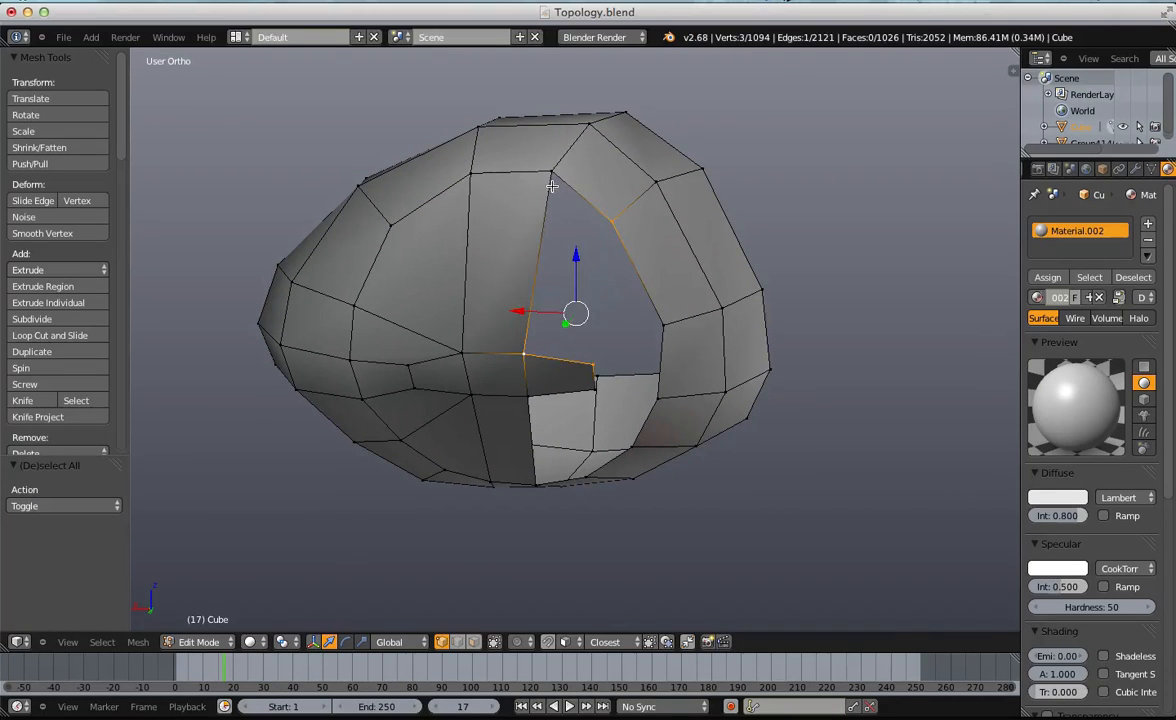
Fill a face above the extruded edge and move the strip's two middle vertices upward.
{"action": "key", "text": "f"}
{"action": "key", "text": "a"}
{"action": "key", "text": "b"}
{"action": "left_click_drag", "start_coordinate": [451, 325], "coordinate": [530, 360]}
{"action": "key", "text": "g"}
{"action": "left_click", "coordinate": [534, 306]}
Move the extruded end vertex up about 0.032 along Z to even out the rear faces.
{"action": "key", "text": "a"}
{"action": "right_click", "coordinate": [595, 365]}
{"action": "key", "text": "g"}
{"action": "left_click", "coordinate": [591, 336]}
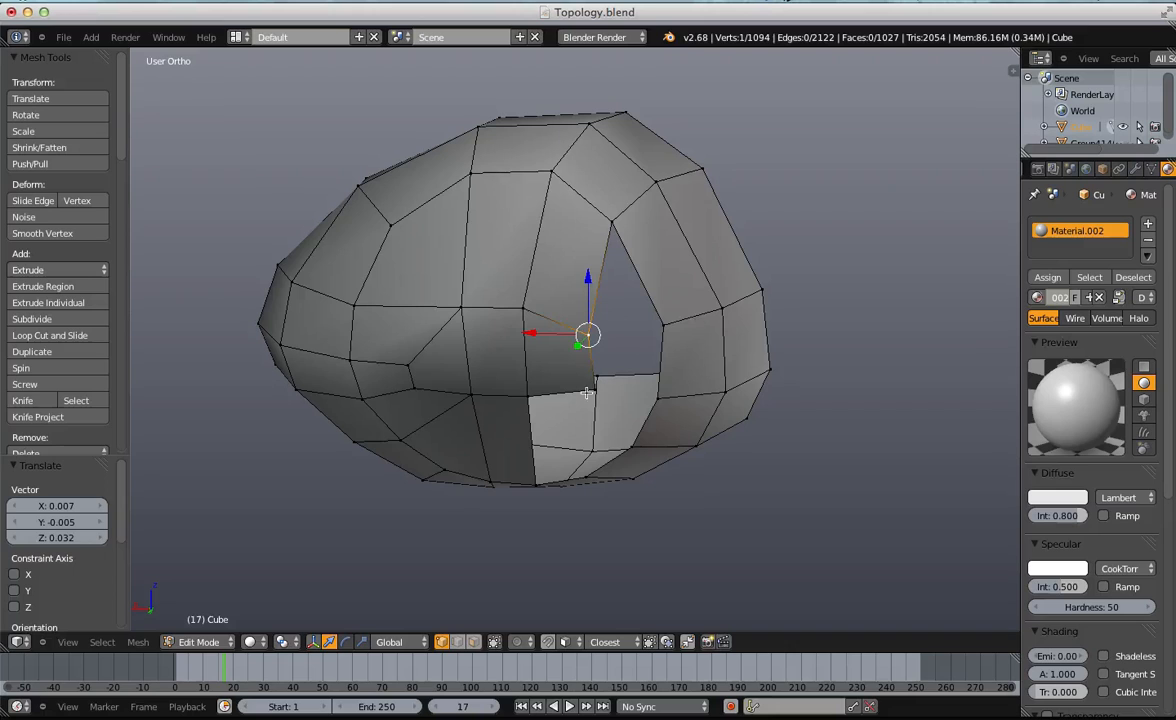
{"action": "key", "text": "a"}
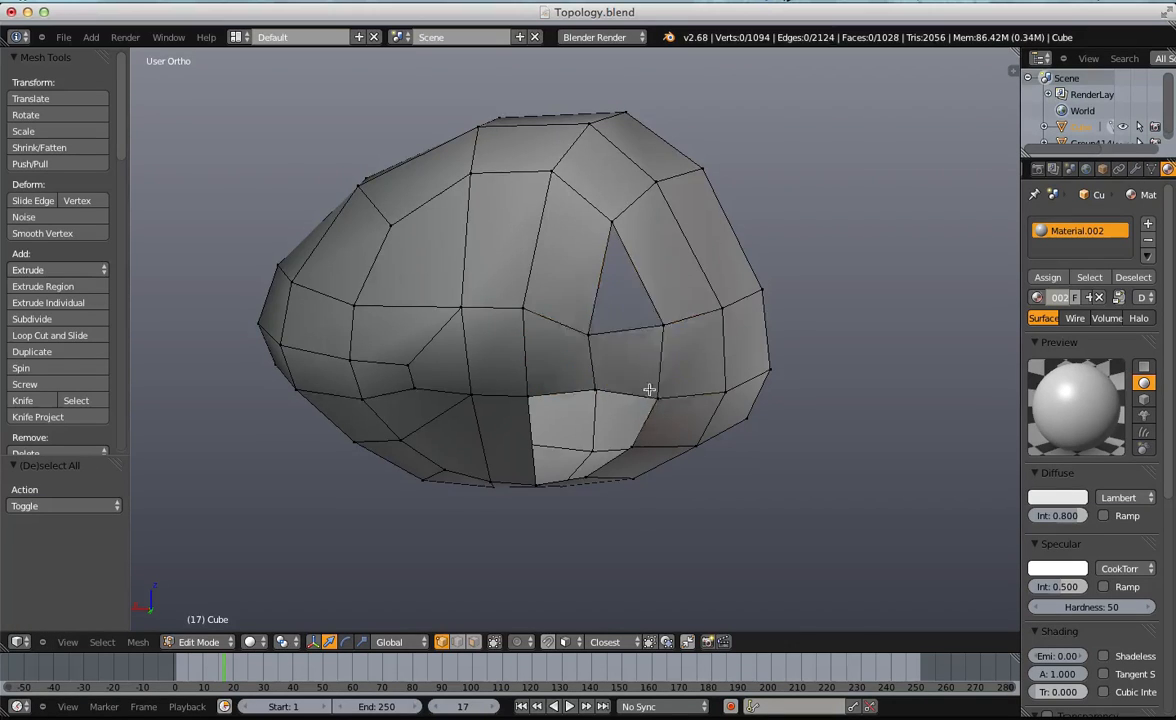
Fill a face between the strip and the lower rim of the socket's rear opening.
{"action": "middle_click_drag", "start_coordinate": [650, 392], "coordinate": [648, 328]}
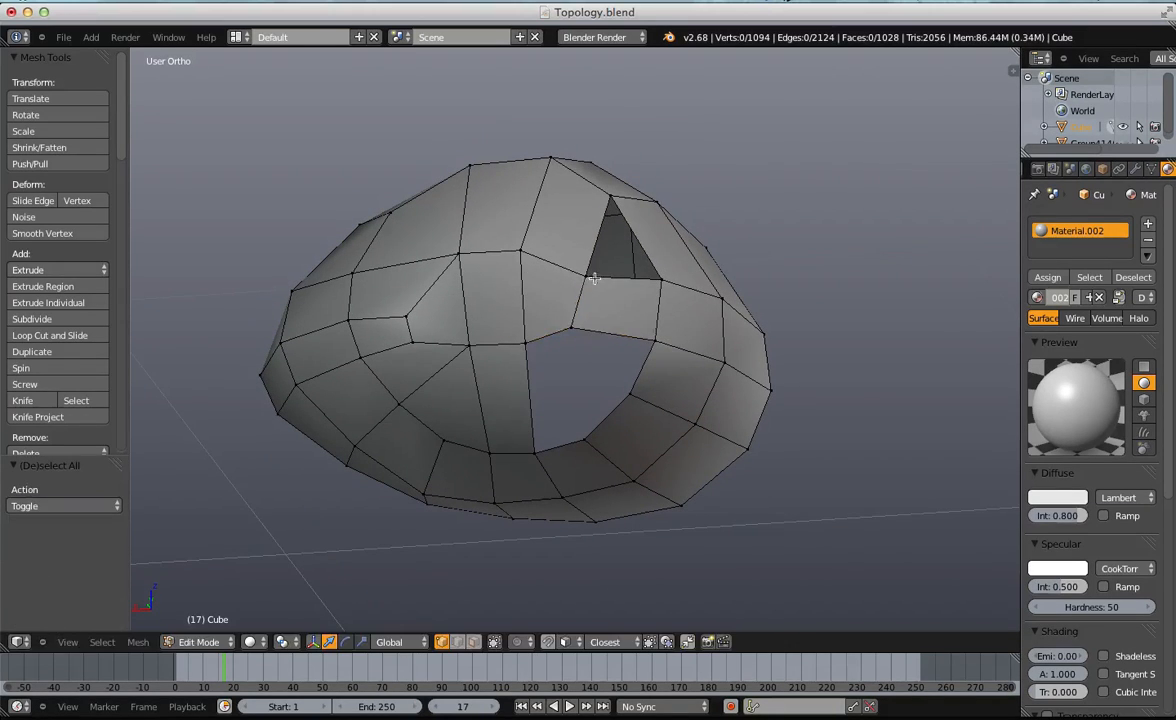
{"action": "middle_click_drag", "start_coordinate": [553, 344], "coordinate": [554, 304]}
{"action": "key", "text": "ctrl+r"}
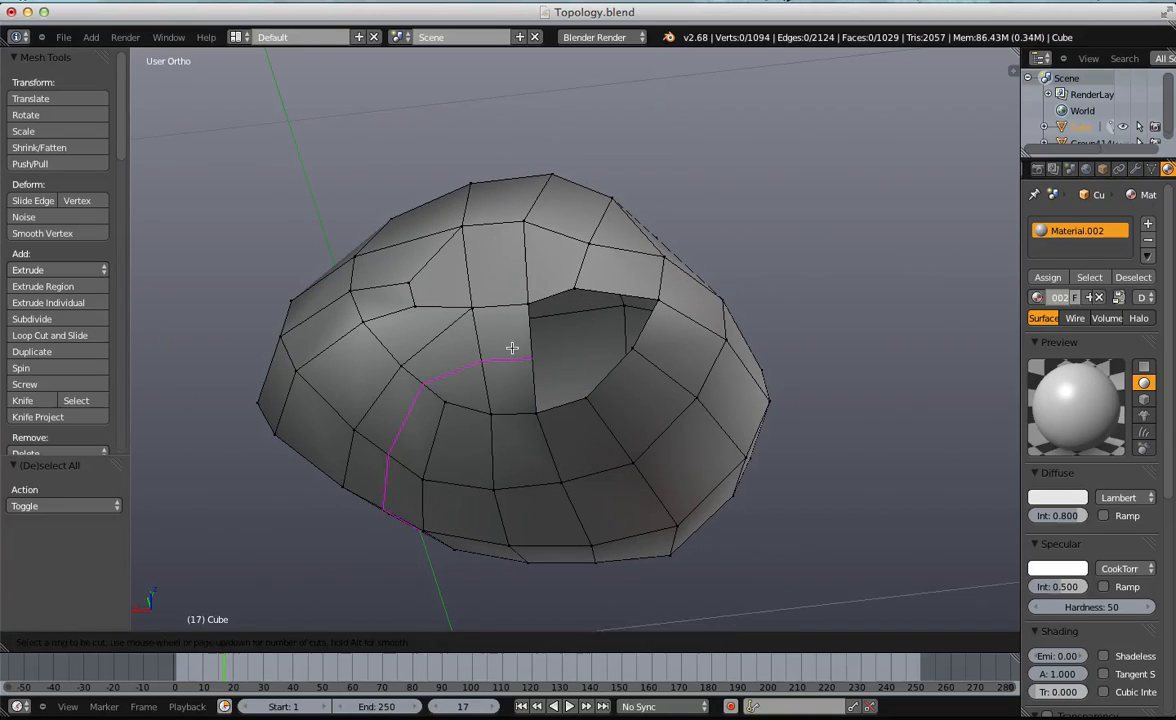
{"action": "key", "text": "Escape"}
{"action": "right_click", "coordinate": [540, 303], "text": "shift"}
{"action": "key", "text": "f"}
{"action": "key", "text": "a"}
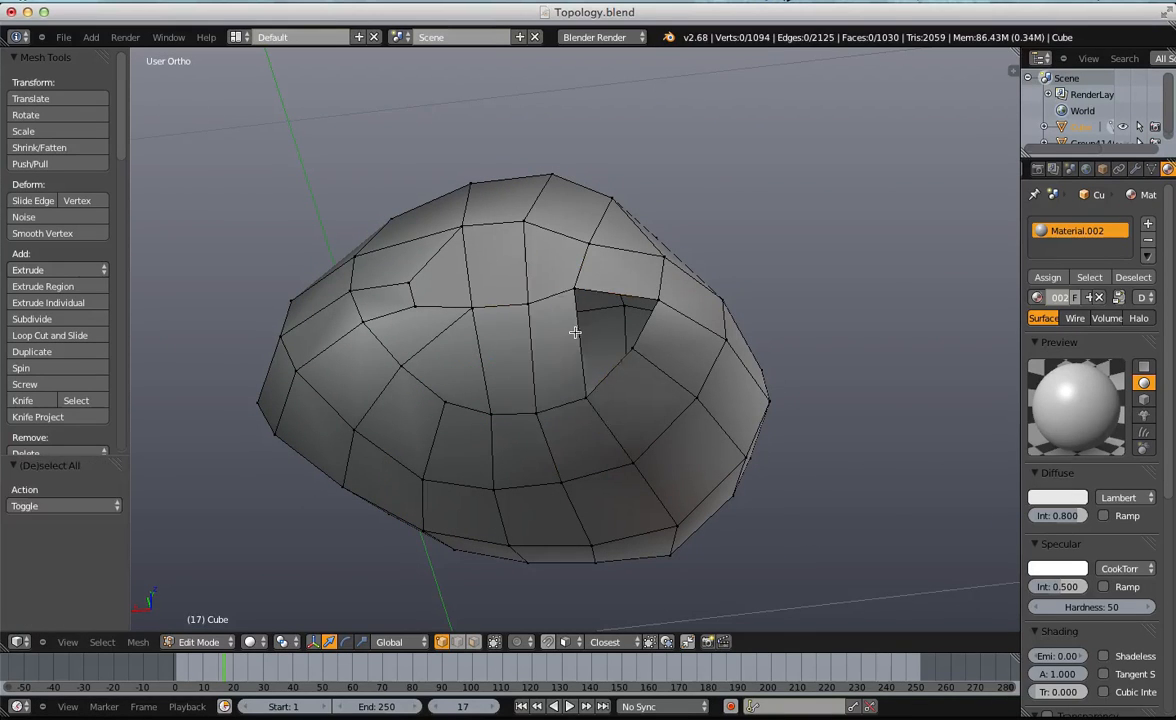
Fill the last hole at the back of the socket and check the closed pocket in Object Mode.
{"action": "right_click", "coordinate": [575, 328], "text": "alt"}
{"action": "key", "text": "f"}
{"action": "key", "text": "a"}
{"action": "key", "text": "Tab"}
{"action": "middle_click_drag", "start_coordinate": [575, 333], "coordinate": [530, 491]}
{"action": "scroll", "coordinate": [560, 384], "scroll_direction": "down", "scroll_amount": 2}
Switch to face selection, and move and trackball-rotate the selected geometry of the socket.
{"action": "key", "text": "Tab"}
{"action": "key", "text": "a"}
{"action": "scroll", "coordinate": [522, 438], "scroll_direction": "up", "scroll_amount": 3}
{"action": "key", "text": "a"}
{"action": "key", "text": "ctrl+Tab"}
{"action": "left_click", "coordinate": [510, 522]}
{"action": "middle_click_drag", "start_coordinate": [466, 427], "coordinate": [479, 351]}
{"action": "key", "text": "g"}
{"action": "left_click", "coordinate": [436, 525]}
{"action": "key", "text": "r"}
{"action": "key", "text": "r"}
{"action": "left_click", "coordinate": [446, 508]}
{"action": "key", "text": "a"}
{"action": "scroll", "coordinate": [478, 349], "scroll_direction": "down", "scroll_amount": 7}
{"action": "left_click", "coordinate": [479, 347]}
{"action": "key", "text": "Escape"}
{"action": "key", "text": "ctrl+z"}
Circle-select the faces across the back of the socket, smooth their vertices repeatedly and scale them.
{"action": "key", "text": "c"}
{"action": "scroll", "coordinate": [497, 322], "scroll_direction": "up", "scroll_amount": 2}
{"action": "left_click", "coordinate": [497, 322]}
{"action": "key", "text": "Escape"}
{"action": "scroll", "coordinate": [536, 313], "scroll_direction": "down", "scroll_amount": 2}
{"action": "middle_click_drag", "start_coordinate": [536, 313], "coordinate": [499, 331]}
{"action": "key", "text": "x"}
{"action": "key", "text": "w"}
{"action": "left_click", "coordinate": [753, 273]}
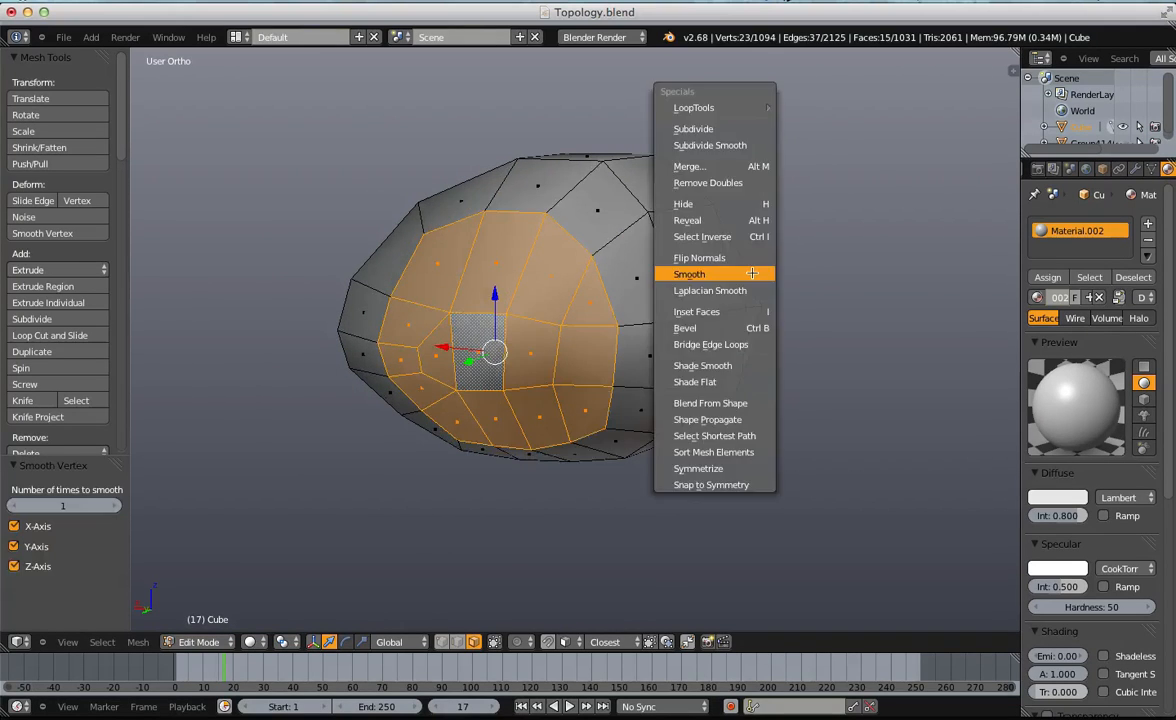
{"action": "middle_click_drag", "start_coordinate": [704, 301], "coordinate": [612, 336]}
{"action": "key", "text": "s"}
{"action": "left_click", "coordinate": [586, 334]}
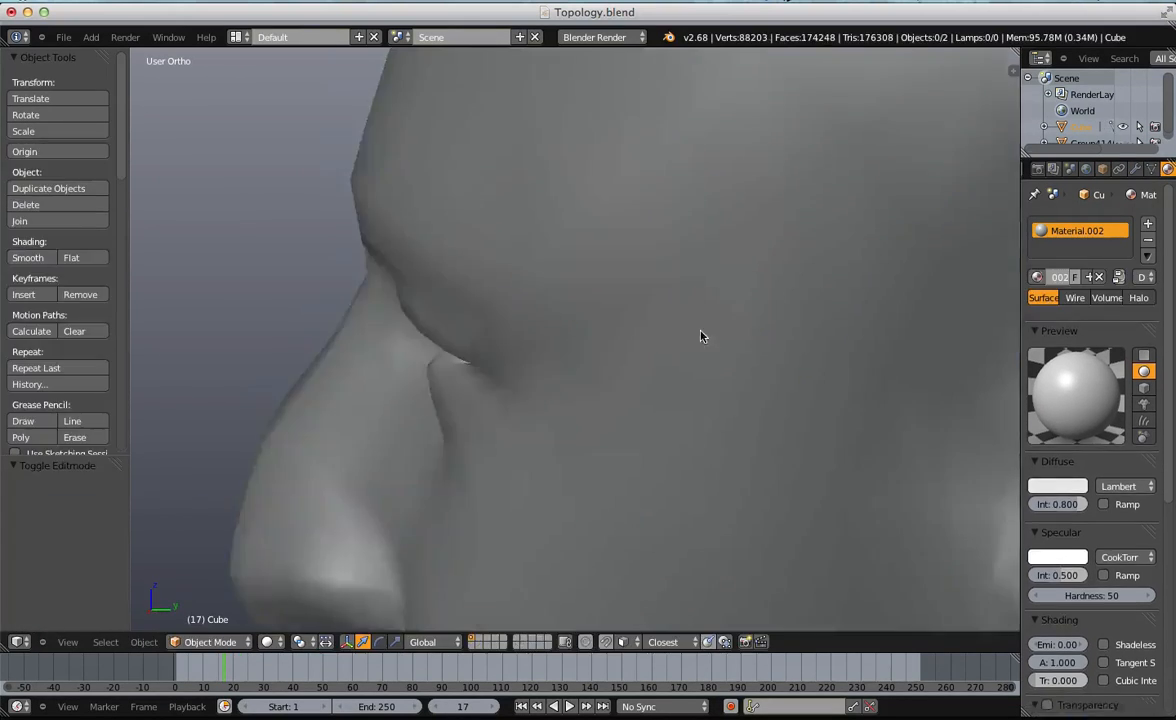
Examine the eye area and the whole bust in shaded Object Mode from several angles.
{"action": "scroll", "coordinate": [703, 333], "scroll_direction": "down", "scroll_amount": 5}
{"action": "scroll", "coordinate": [680, 362], "scroll_direction": "up", "scroll_amount": 2}
{"action": "middle_click_drag", "start_coordinate": [648, 354], "coordinate": [661, 270]}
{"action": "scroll", "coordinate": [661, 270], "scroll_direction": "up", "scroll_amount": 3}
{"action": "scroll", "coordinate": [638, 349], "scroll_direction": "down", "scroll_amount": 1}
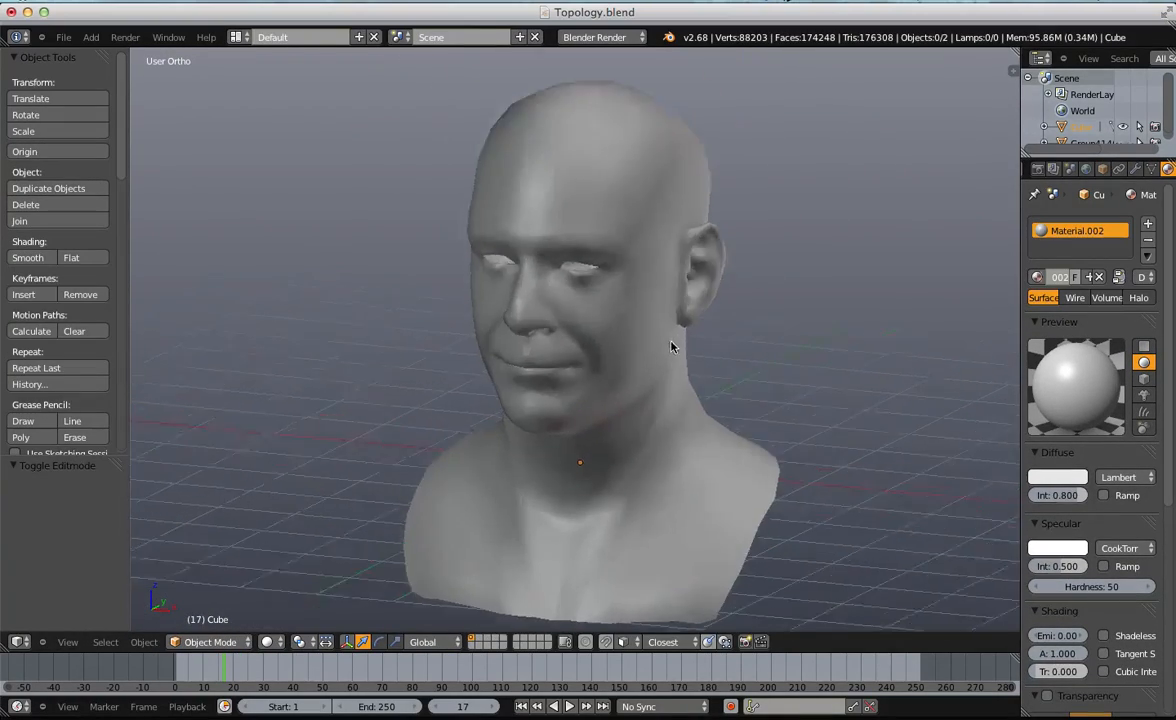
{"action": "middle_click_drag", "start_coordinate": [671, 346], "coordinate": [732, 281]}
{"action": "scroll", "coordinate": [612, 410], "scroll_direction": "up", "scroll_amount": 5}
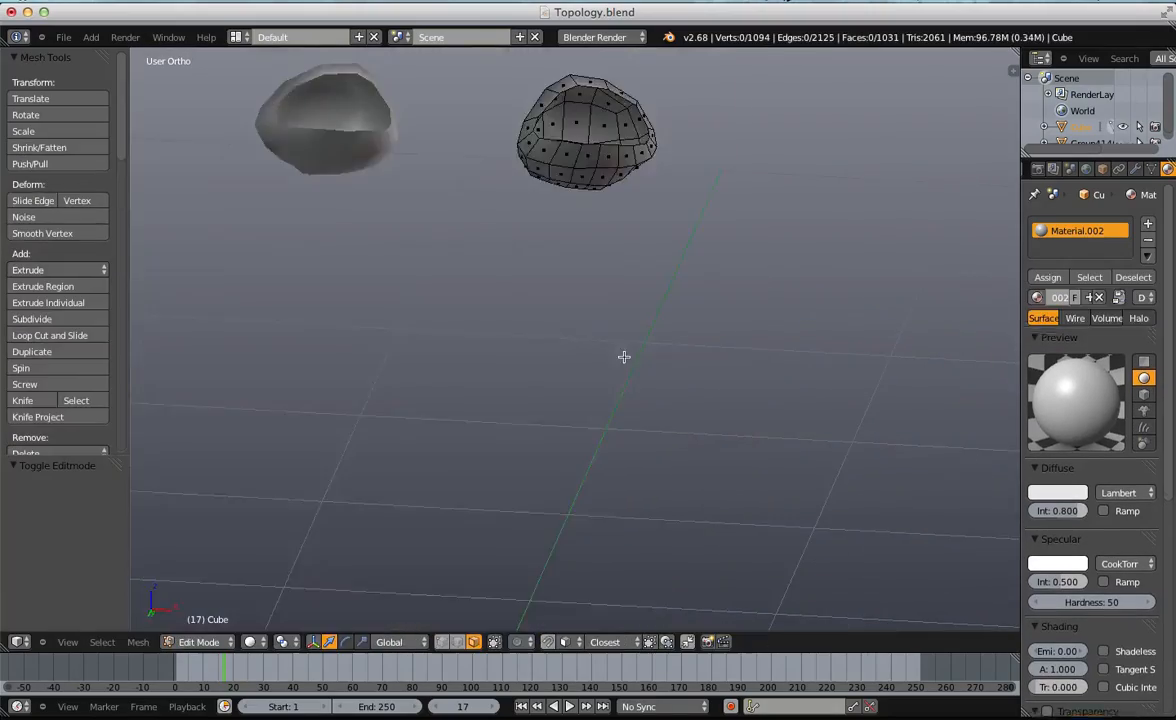
Show the whole head mesh in wireframe and select the lip opening's edge loop in vertex mode from the side.
{"action": "middle_click_drag", "start_coordinate": [624, 357], "coordinate": [560, 415]}
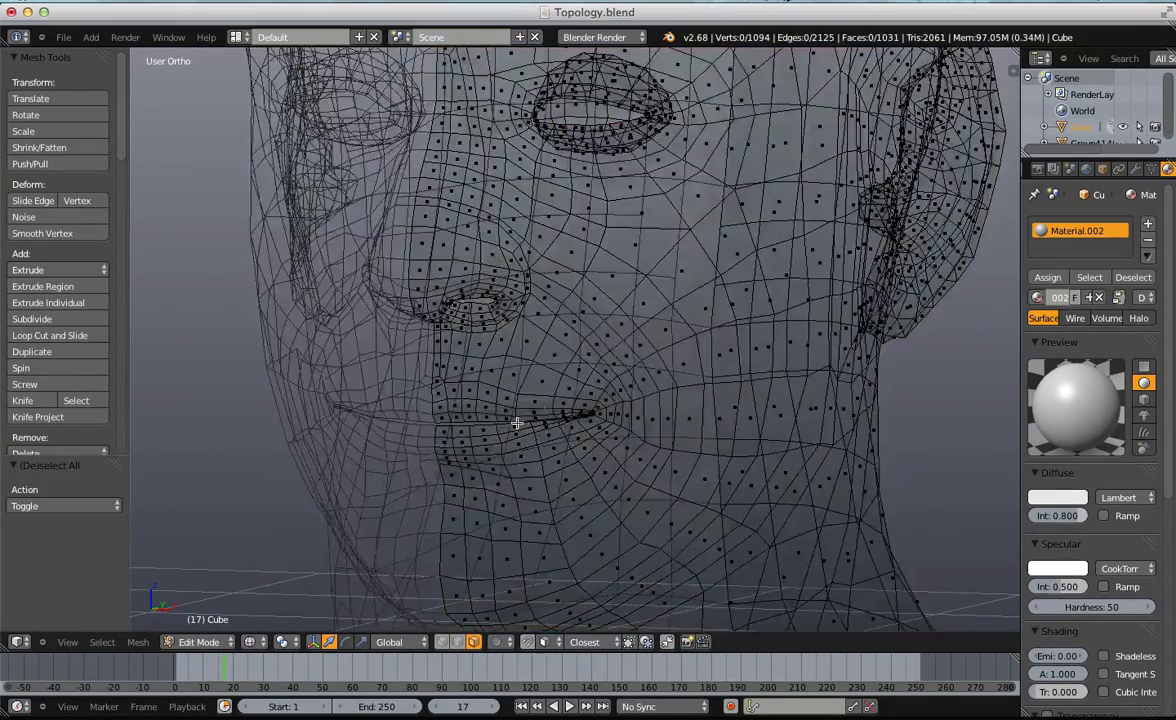
{"action": "scroll", "coordinate": [517, 420], "scroll_direction": "up", "scroll_amount": 4}
{"action": "key", "text": "ctrl+Tab"}
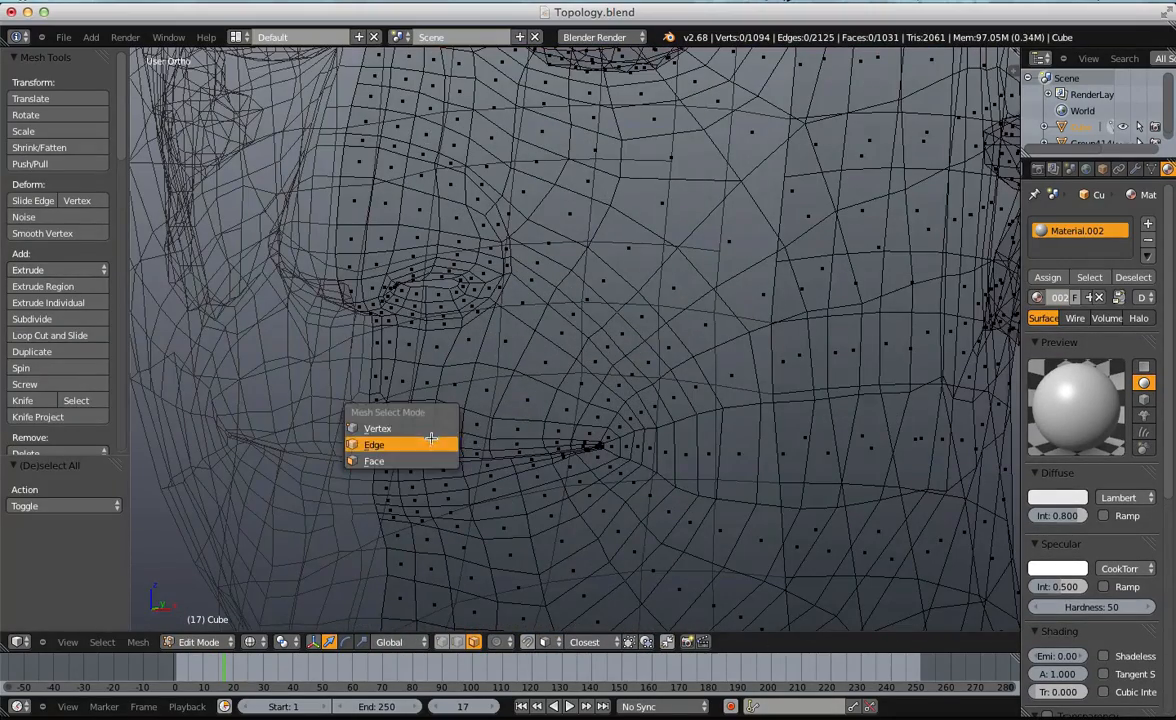
{"action": "left_click", "coordinate": [433, 428]}
{"action": "key", "text": "KP_3"}
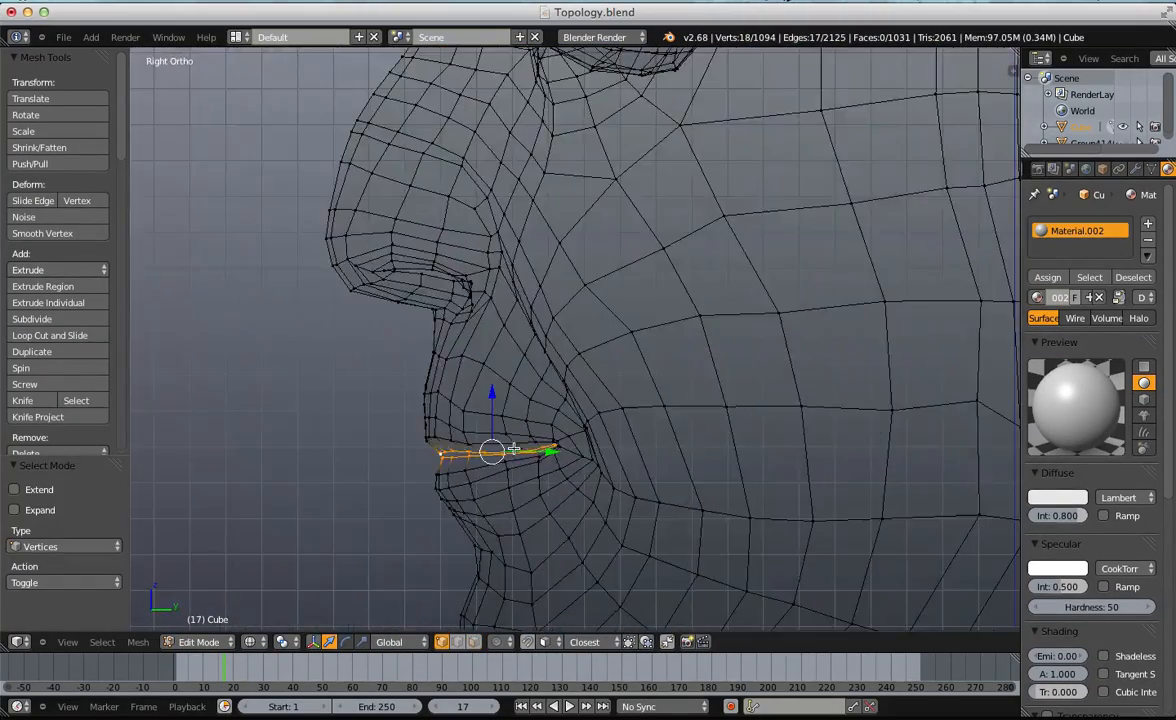
Extrude the lip loop 0.068 inward along Y, scale it along Z and rotate it.
{"action": "middle_click_drag", "start_coordinate": [514, 447], "coordinate": [538, 344], "text": "shift"}
{"action": "scroll", "coordinate": [538, 344], "scroll_direction": "up", "scroll_amount": 4}
{"action": "key", "text": "e"}
{"action": "right_click", "coordinate": [409, 445]}
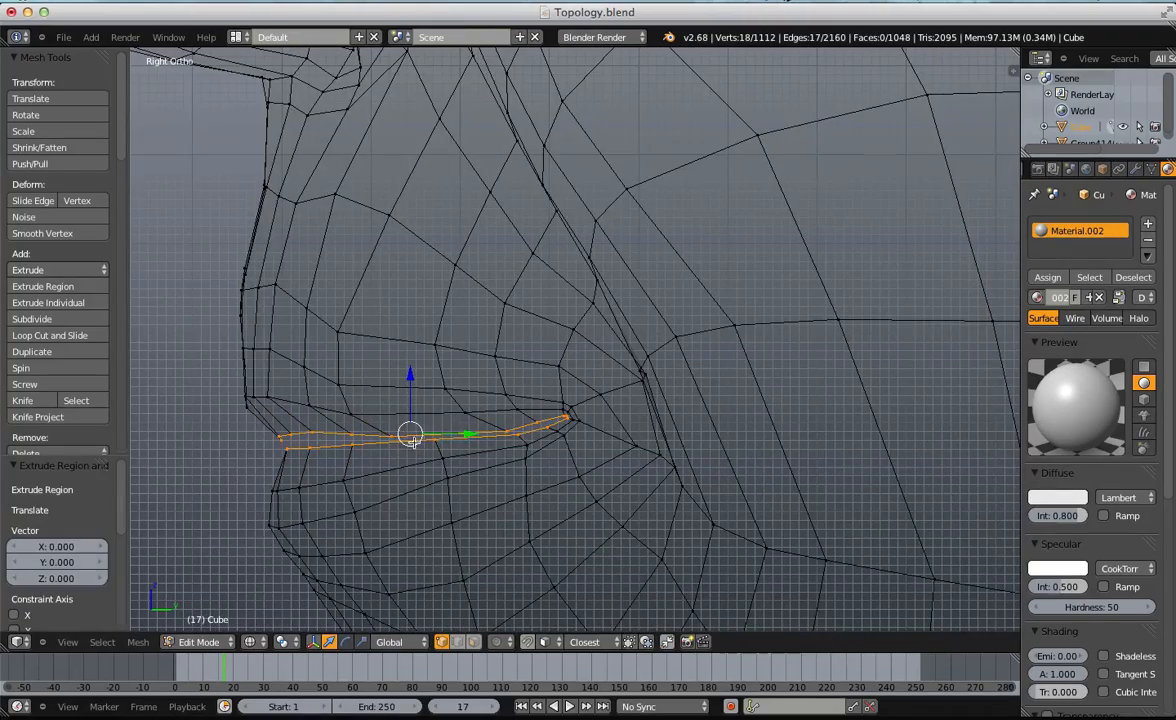
{"action": "left_click", "coordinate": [481, 373]}
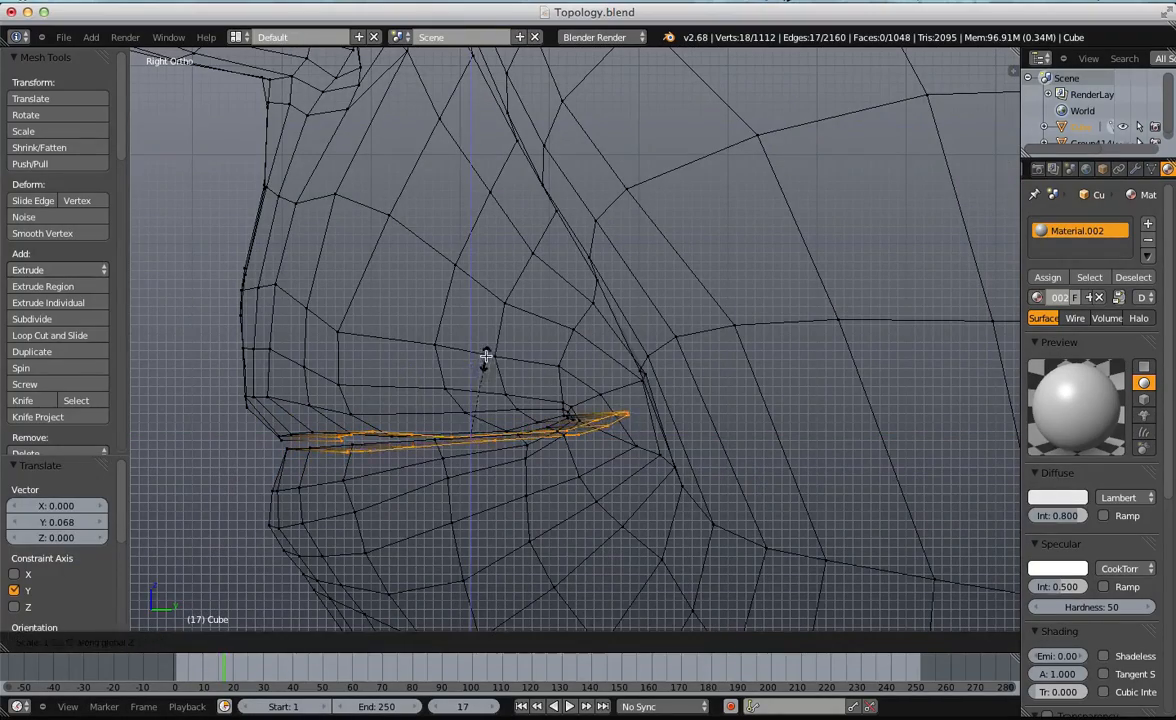
{"action": "key", "text": "r"}
{"action": "left_click", "coordinate": [675, 416]}
Check the extruded lip ring in solid shading and try to move it along Y.
{"action": "key", "text": "Tab"}
{"action": "key", "text": "z"}
{"action": "middle_click_drag", "start_coordinate": [412, 455], "coordinate": [557, 445]}
{"action": "key", "text": "Tab"}
{"action": "key", "text": "z"}
{"action": "key", "text": "g"}
{"action": "key", "text": "y"}
{"action": "left_click", "coordinate": [485, 312]}
{"action": "key", "text": "ctrl+z"}
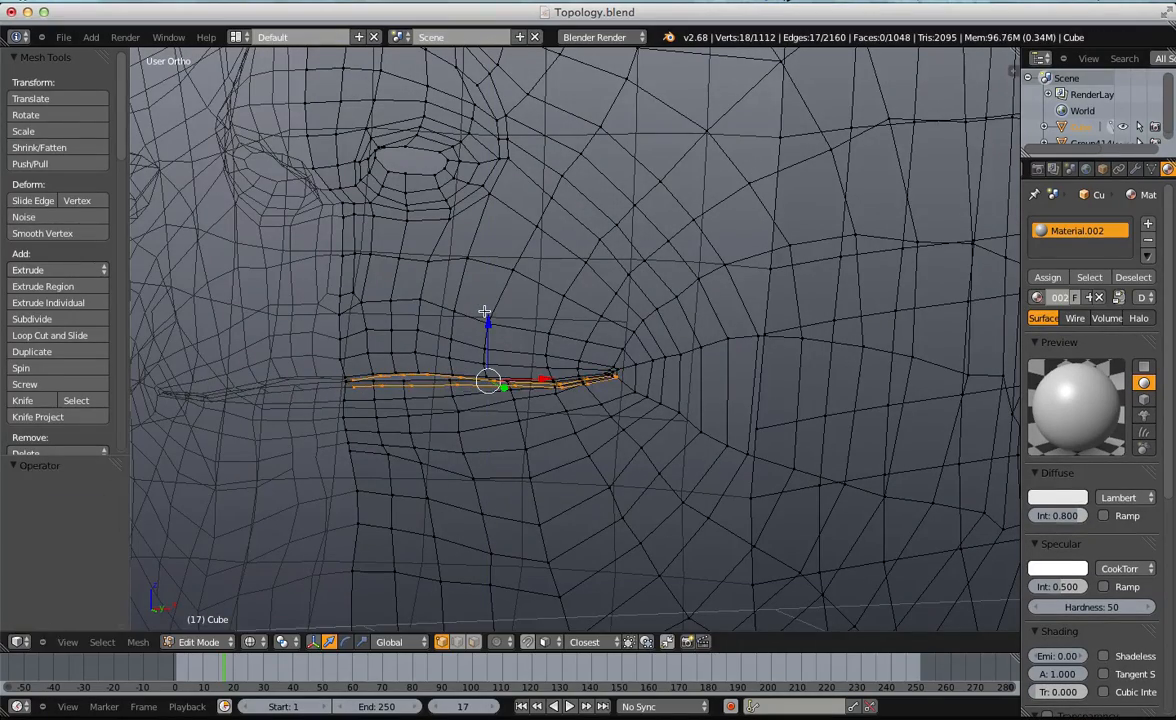
Scale the inner lip ring along Z in solid shading and reposition it in the side wireframe view.
{"action": "middle_click_drag", "start_coordinate": [485, 311], "coordinate": [495, 310]}
{"action": "key", "text": "z"}
{"action": "key", "text": "s"}
{"action": "key", "text": "z"}
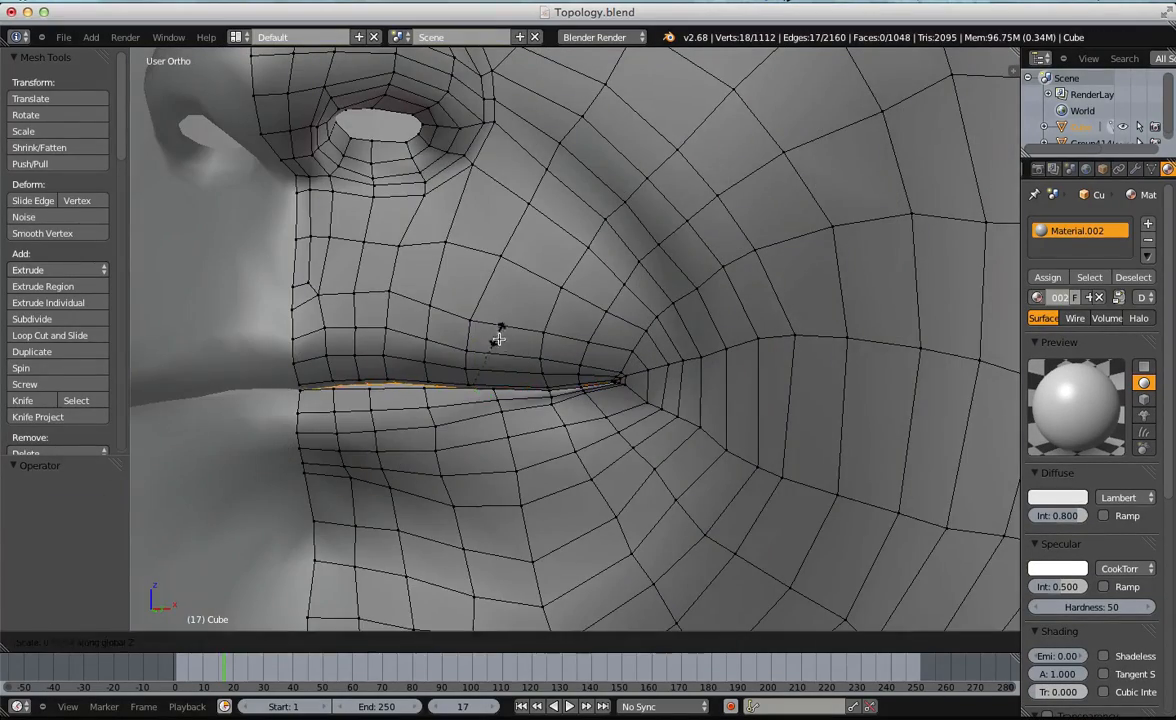
{"action": "left_click", "coordinate": [501, 341]}
{"action": "key", "text": "z"}
{"action": "key", "text": "KP_3"}
{"action": "key", "text": "g"}
{"action": "left_click", "coordinate": [545, 344]}
Extrude the inner lip ring 0.087 along Y and 0.006 along Z, scale it along Z and rotate it 16.25°.
{"action": "key", "text": "e"}
{"action": "left_click", "coordinate": [587, 337]}
{"action": "key", "text": "s"}
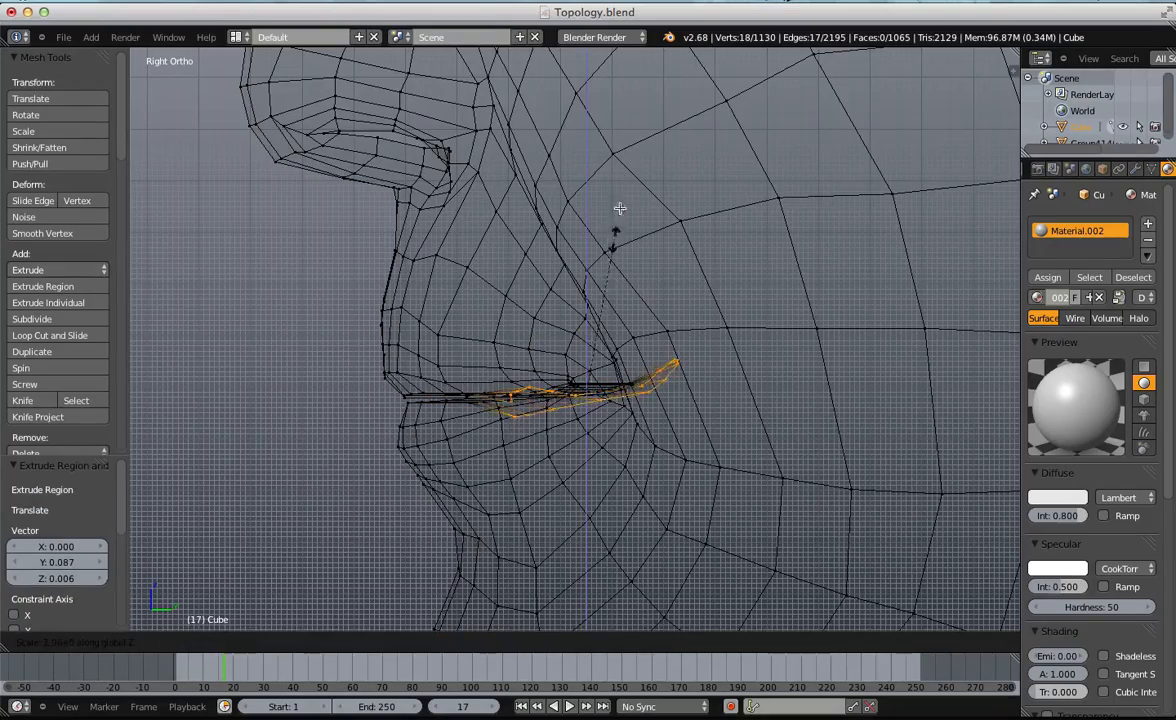
{"action": "left_click", "coordinate": [625, 170]}
{"action": "left_click", "coordinate": [756, 341]}
Isolate the new mouth ring by hiding the rest of the mesh and raise two low vertices in its upper row.
{"action": "mouse_move", "coordinate": [750, 345]}
{"action": "middle_mouse_down"}
{"action": "mouse_move", "coordinate": [459, 405]}
{"action": "mouse_move", "coordinate": [510, 390]}
{"action": "middle_mouse_up"}
{"action": "key", "text": "z"}
{"action": "key", "text": "z"}
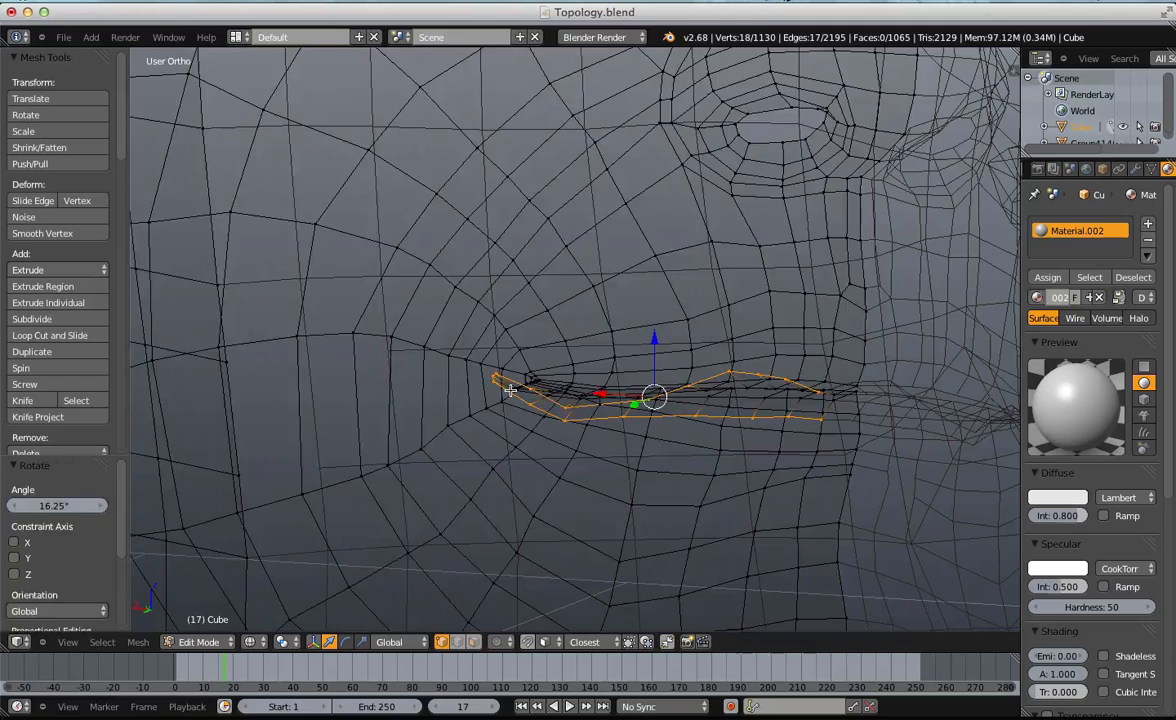
{"action": "key", "text": "shift+h"}
{"action": "scroll", "coordinate": [540, 409], "scroll_direction": "up", "scroll_amount": 1}
{"action": "key", "text": "a"}
{"action": "right_click", "coordinate": [556, 440]}
{"action": "key", "text": "g"}
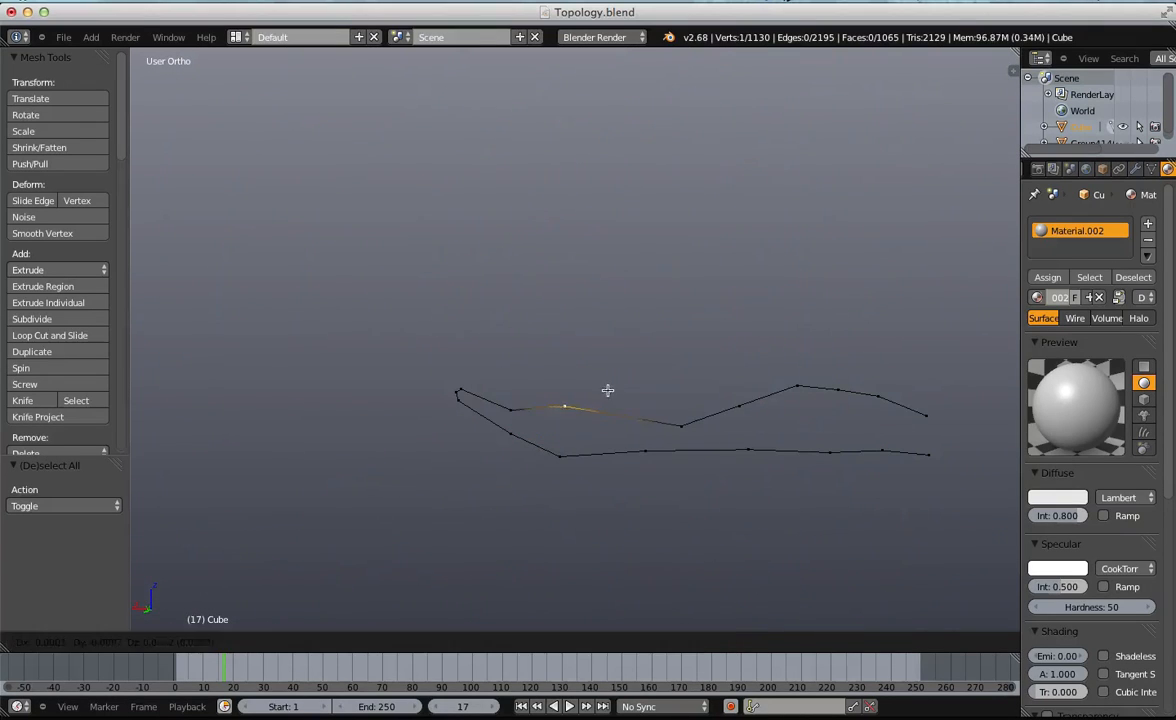
{"action": "left_click", "coordinate": [662, 404]}
{"action": "right_click_drag", "start_coordinate": [682, 415], "coordinate": [680, 388]}
{"action": "key", "text": "a"}
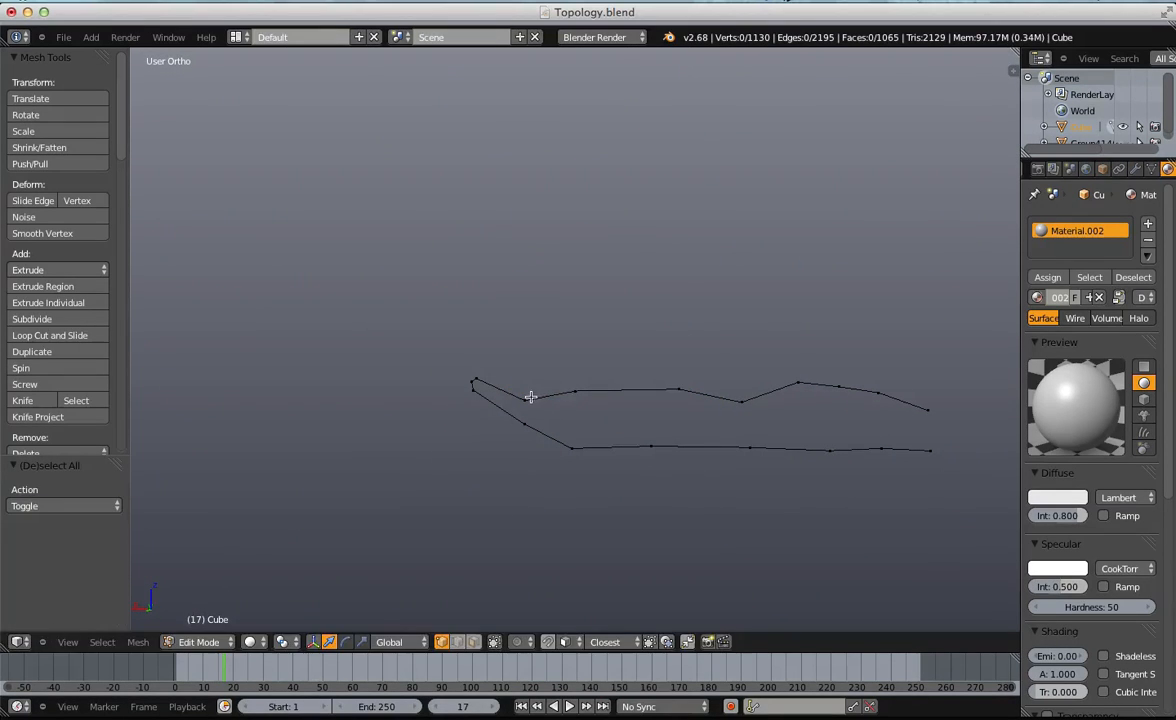
Raise the remaining dipped upper vertex and reposition the ring's lower row and its upper vertex at the midline.
{"action": "right_click", "coordinate": [745, 401]}
{"action": "right_click_drag", "start_coordinate": [761, 401], "coordinate": [759, 381]}
{"action": "key", "text": "a"}
{"action": "key", "text": "b"}
{"action": "left_click_drag", "start_coordinate": [625, 430], "coordinate": [927, 491]}
{"action": "right_click_drag", "start_coordinate": [930, 451], "coordinate": [927, 472]}
{"action": "right_click_drag", "start_coordinate": [927, 409], "coordinate": [845, 379]}
{"action": "key", "text": "a"}
{"action": "key", "text": "a"}
Reveal the hidden parts of the head mesh around the mouth ring and clear the selection.
{"action": "scroll", "coordinate": [849, 384], "scroll_direction": "down", "scroll_amount": 3}
{"action": "key", "text": "alt+h"}
{"action": "key", "text": "a"}
{"action": "scroll", "coordinate": [848, 384], "scroll_direction": "down", "scroll_amount": 5}
{"action": "middle_click_drag", "start_coordinate": [415, 425], "coordinate": [688, 441]}
Select the innermost mouth loop in wireframe, scale it and check the lips in solid shading in Object Mode.
{"action": "key", "text": "z"}
{"action": "scroll", "coordinate": [688, 441], "scroll_direction": "up", "scroll_amount": 3}
{"action": "right_click", "coordinate": [522, 322], "text": "alt"}
{"action": "mouse_move", "coordinate": [619, 349]}
{"action": "middle_mouse_down"}
{"action": "mouse_move", "coordinate": [522, 322]}
{"action": "mouse_move", "coordinate": [593, 333]}
{"action": "mouse_move", "coordinate": [614, 373]}
{"action": "middle_mouse_up"}
{"action": "right_click", "coordinate": [519, 341], "text": "alt"}
{"action": "key", "text": "s"}
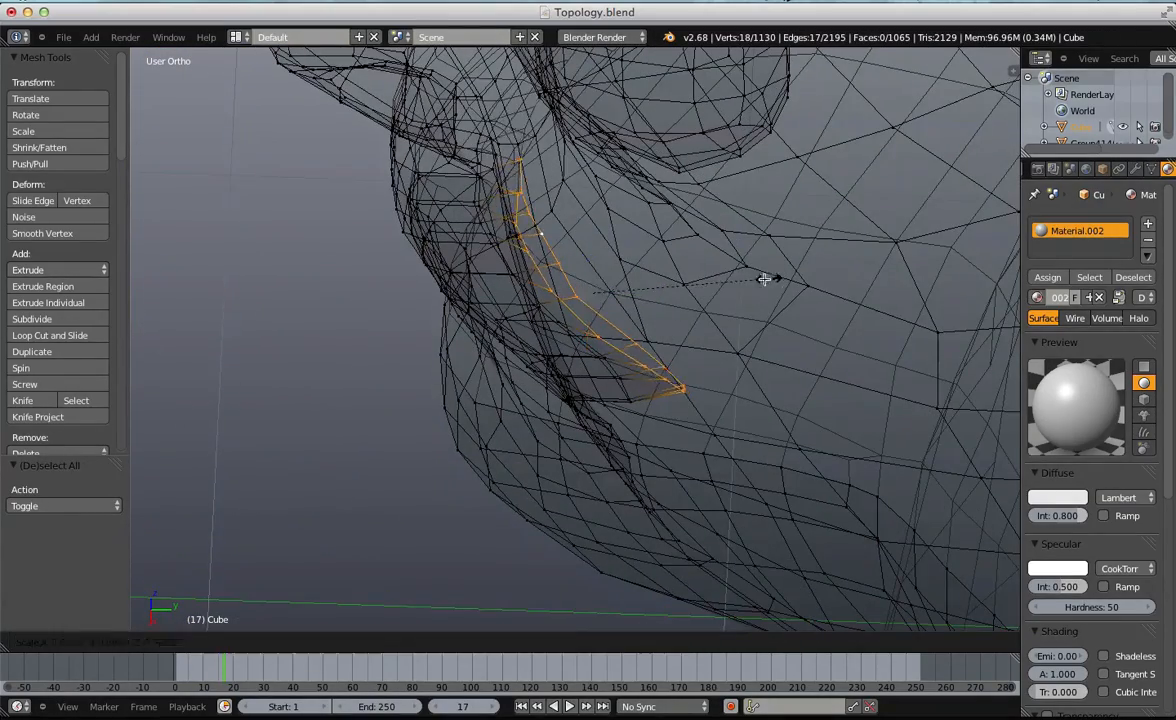
{"action": "left_click", "coordinate": [705, 311]}
{"action": "middle_click_drag", "start_coordinate": [688, 315], "coordinate": [623, 315]}
{"action": "key", "text": "z"}
{"action": "key", "text": "Tab"}
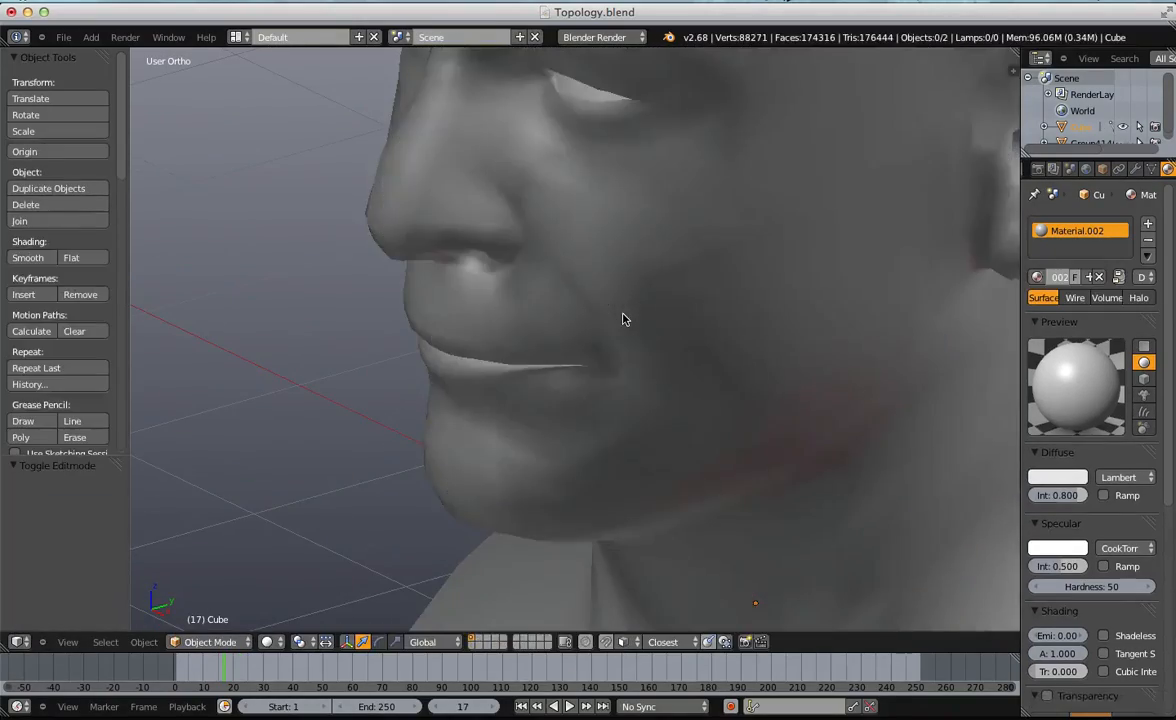
Extrude the mouth ring further inward in the side wireframe view and scale it along Y.
{"action": "key", "text": "z"}
{"action": "key", "text": "Tab"}
{"action": "key", "text": "KP_3"}
{"action": "key", "text": "e"}
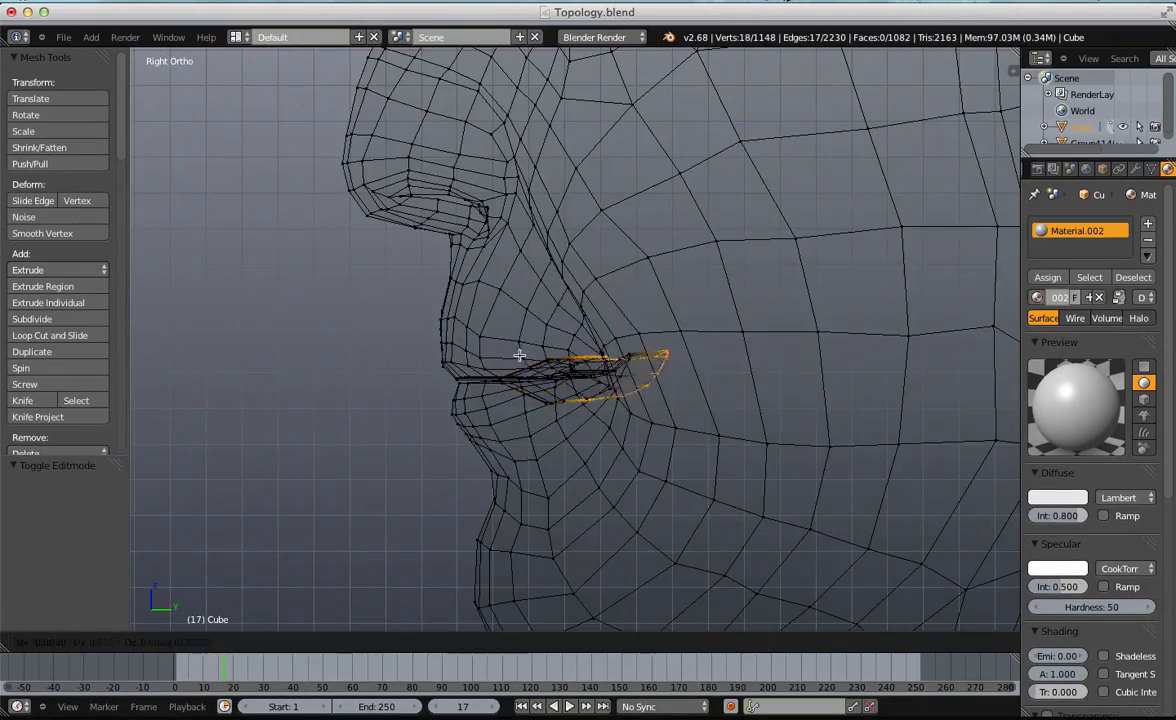
{"action": "left_click", "coordinate": [559, 359]}
{"action": "key", "text": "s"}
{"action": "key", "text": "y"}
{"action": "left_click", "coordinate": [730, 360]}
Scale the newly extruded mouth ring uniformly and check the lips from the front in solid Object Mode.
{"action": "key", "text": "z"}
{"action": "scroll", "coordinate": [615, 368], "scroll_direction": "down", "scroll_amount": 2}
{"action": "key", "text": "z"}
{"action": "key", "text": "s"}
{"action": "left_click", "coordinate": [679, 310]}
{"action": "left_click", "coordinate": [682, 318]}
{"action": "key", "text": "Tab"}
{"action": "key", "text": "z"}
{"action": "middle_click_drag", "start_coordinate": [598, 354], "coordinate": [769, 349]}
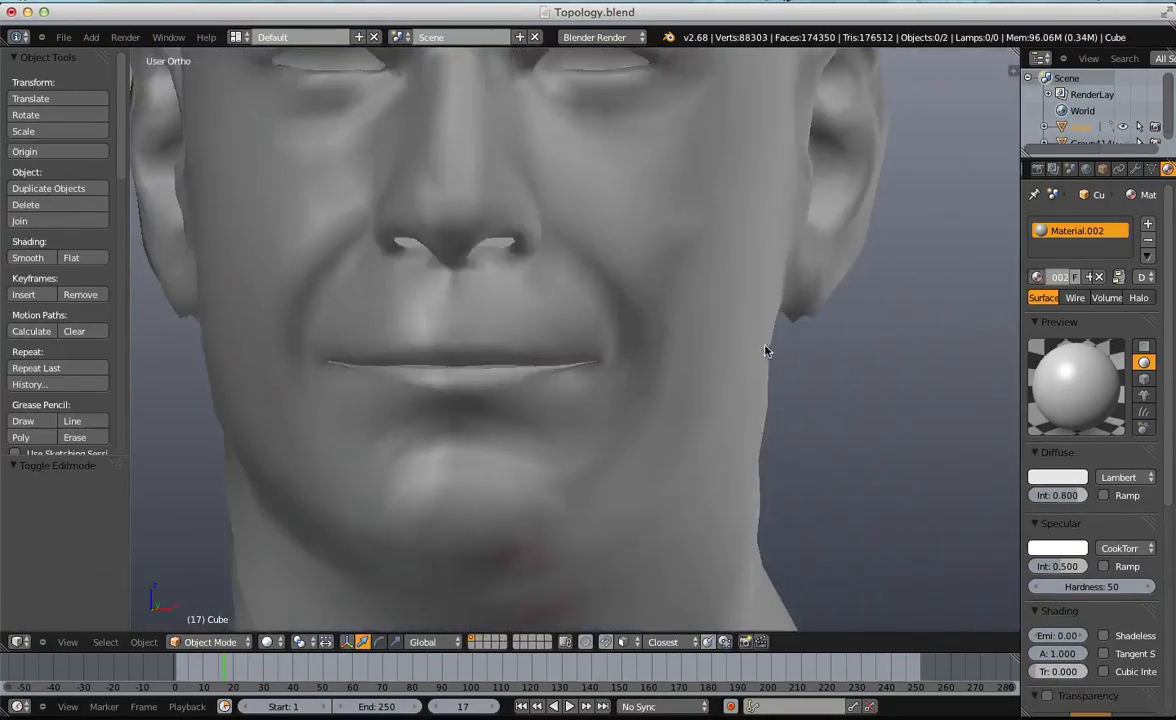
Apply Smooth twice to the innermost mouth ring's vertices in wireframe Edit Mode.
{"action": "key", "text": "z"}
{"action": "key", "text": "Tab"}
{"action": "middle_click_drag", "start_coordinate": [605, 361], "coordinate": [600, 366]}
{"action": "key", "text": "w"}
{"action": "left_click", "coordinate": [599, 366]}
{"action": "key", "text": "w"}
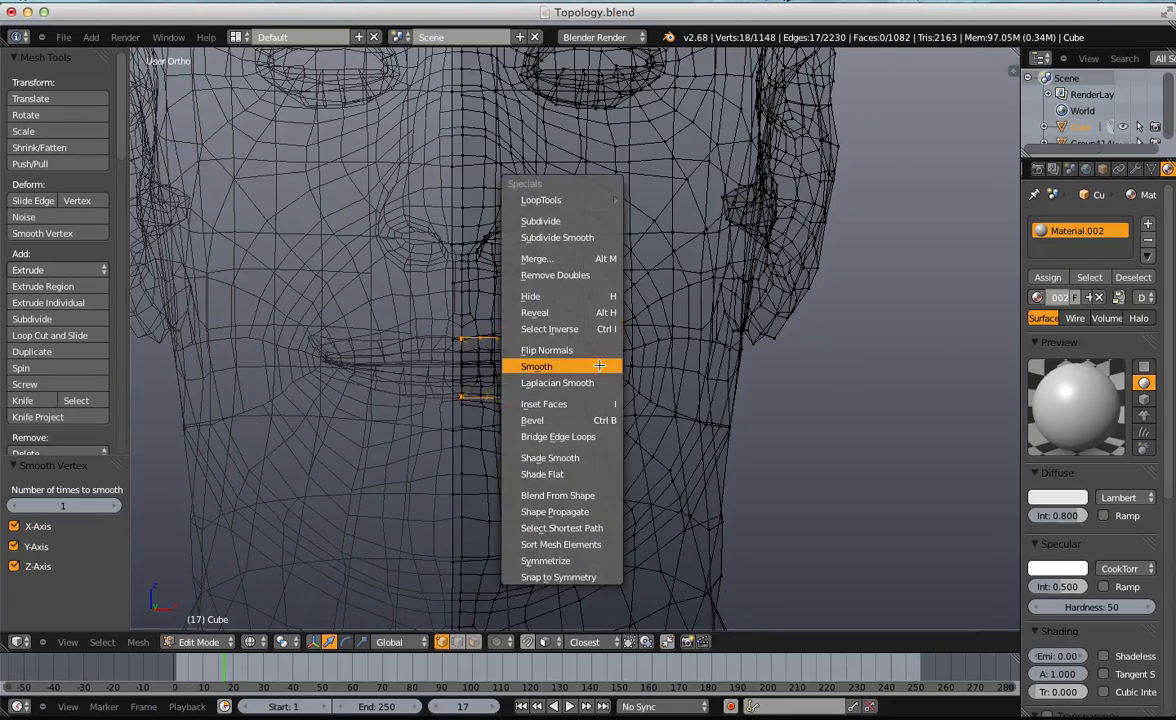
{"action": "left_click", "coordinate": [599, 366]}
Try to scale the smoothed mouth ring uniformly.
{"action": "key", "text": "s"}
{"action": "left_click", "coordinate": [538, 251]}
{"action": "scroll", "coordinate": [449, 312], "scroll_direction": "up", "scroll_amount": 5}
{"action": "key", "text": "ctrl+z"}
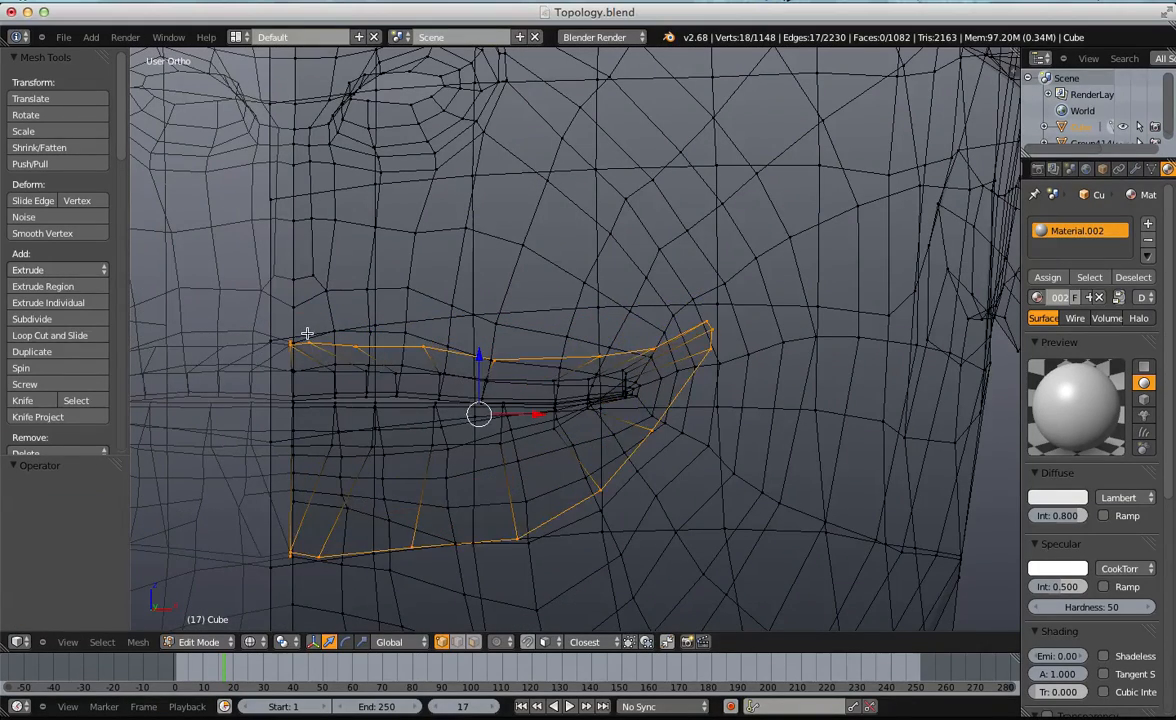
Stretch the mouth ring along Z and smooth its vertices.
{"action": "middle_click_drag", "start_coordinate": [328, 367], "coordinate": [467, 304], "text": "shift"}
{"action": "key", "text": "s"}
{"action": "key", "text": "z"}
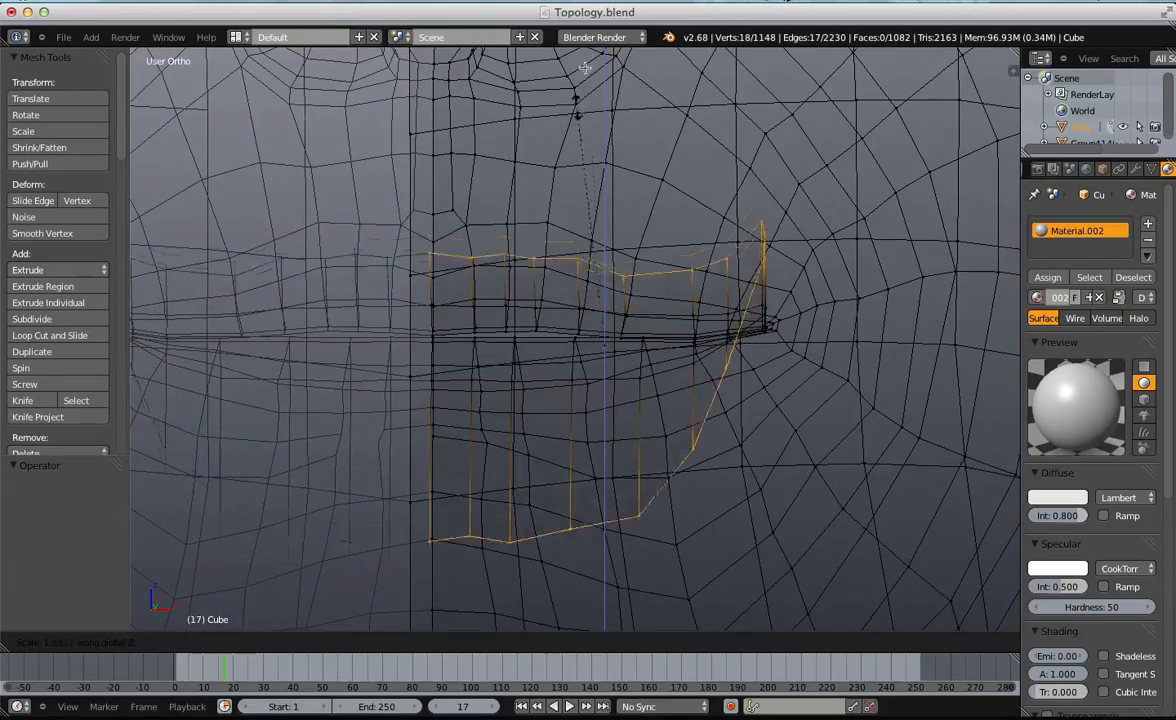
{"action": "left_click", "coordinate": [590, 136]}
{"action": "mouse_move", "coordinate": [803, 278]}
{"action": "middle_mouse_down"}
{"action": "mouse_move", "coordinate": [749, 310]}
{"action": "mouse_move", "coordinate": [785, 277]}
{"action": "middle_mouse_up"}
{"action": "key", "text": "w"}
{"action": "left_click", "coordinate": [785, 277]}
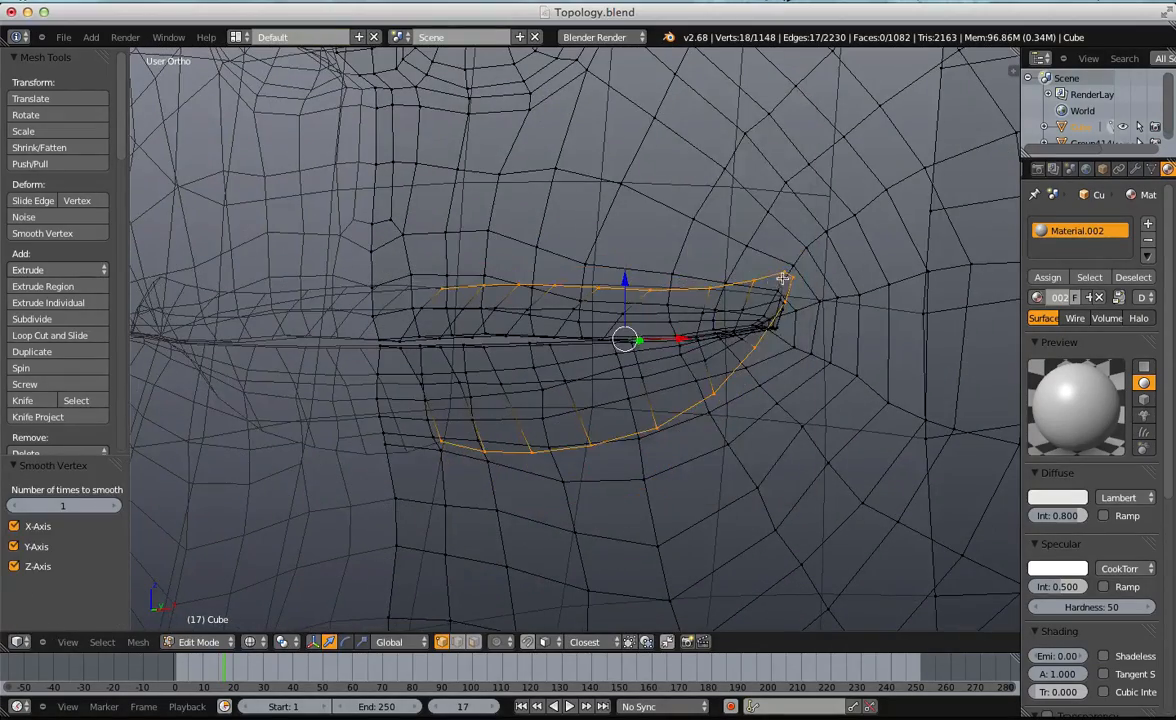
Enlarge the mouth ring along Z again, reselect its edge loop and smooth it once more.
{"action": "key", "text": "s"}
{"action": "key", "text": "z"}
{"action": "left_click", "coordinate": [649, 218]}
{"action": "key", "text": "a"}
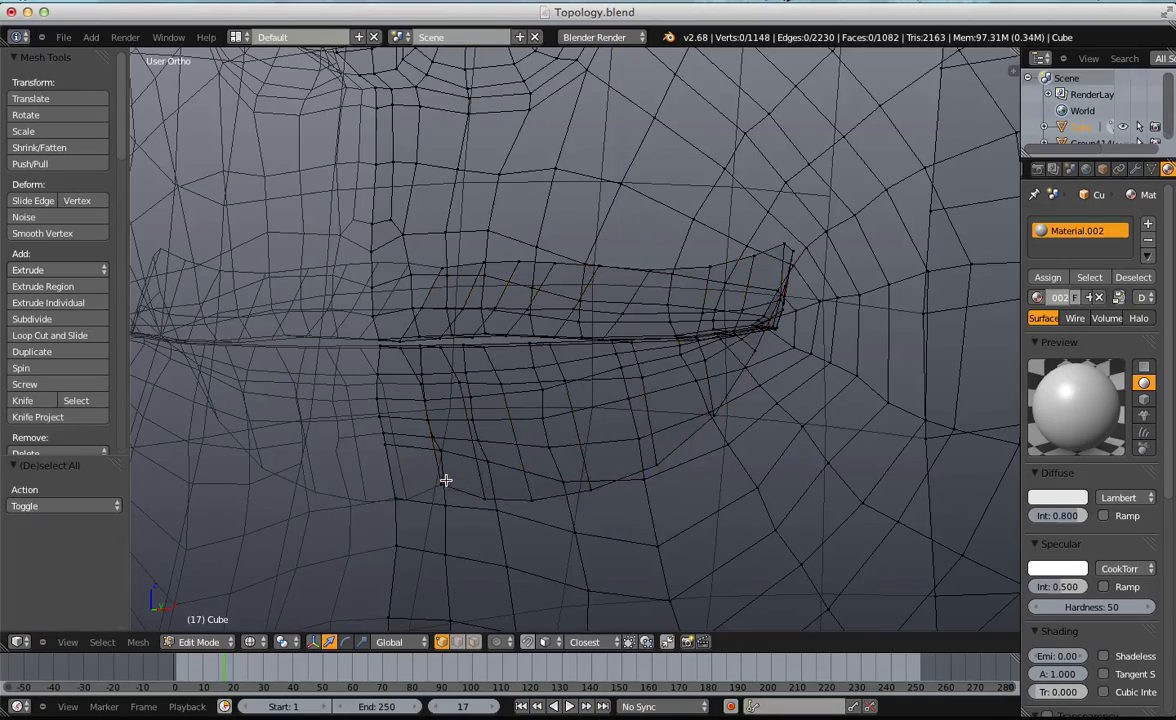
{"action": "key", "text": "a"}
{"action": "key", "text": "a"}
{"action": "right_click", "coordinate": [507, 255], "text": "alt"}
{"action": "key", "text": "w"}
{"action": "left_click", "coordinate": [881, 283]}
Isolate the mouth ring and reposition its lower and corner vertices to round out the mouth corner.
{"action": "middle_click_drag", "start_coordinate": [881, 307], "coordinate": [512, 326]}
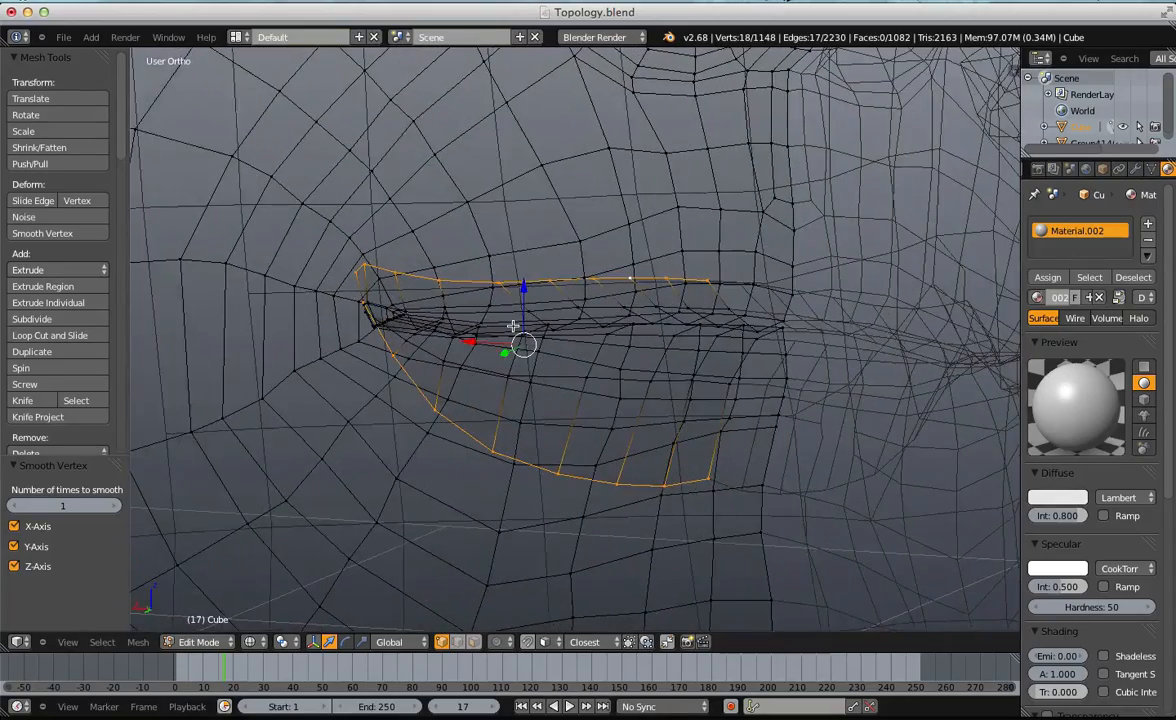
{"action": "key", "text": "shift+h"}
{"action": "right_click", "coordinate": [433, 408]}
{"action": "key", "text": "g"}
{"action": "left_click", "coordinate": [440, 447]}
{"action": "key", "text": "g"}
{"action": "left_click", "coordinate": [367, 286]}
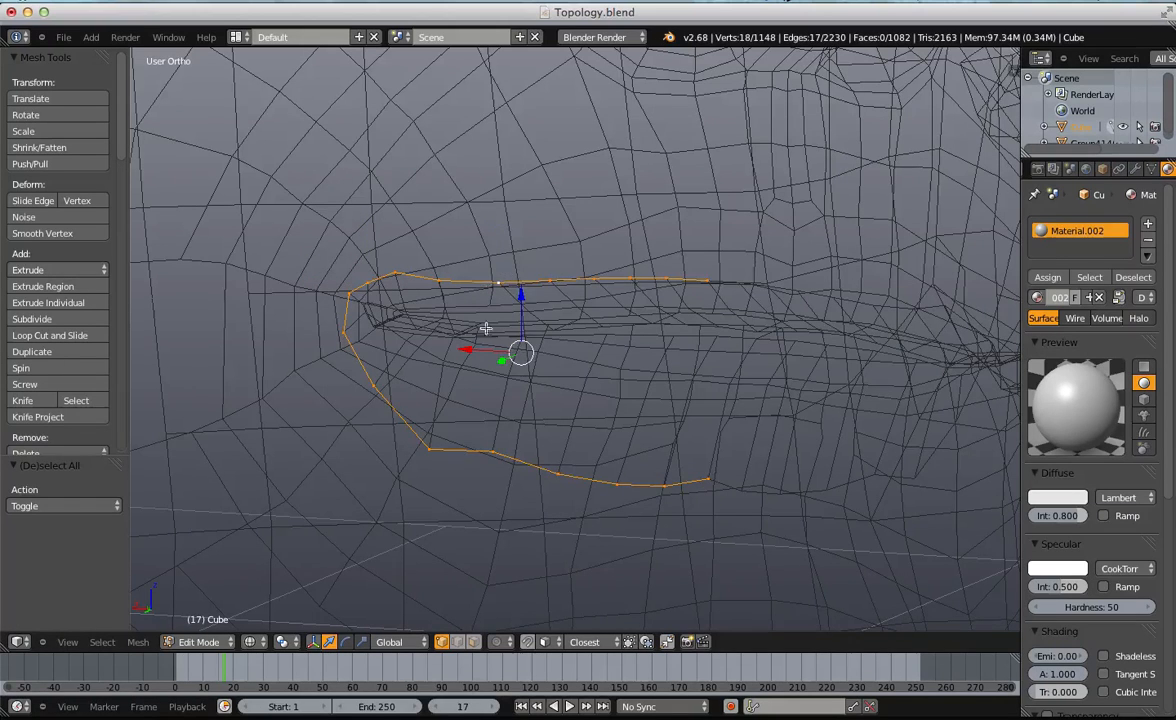
{"action": "key", "text": "a"}
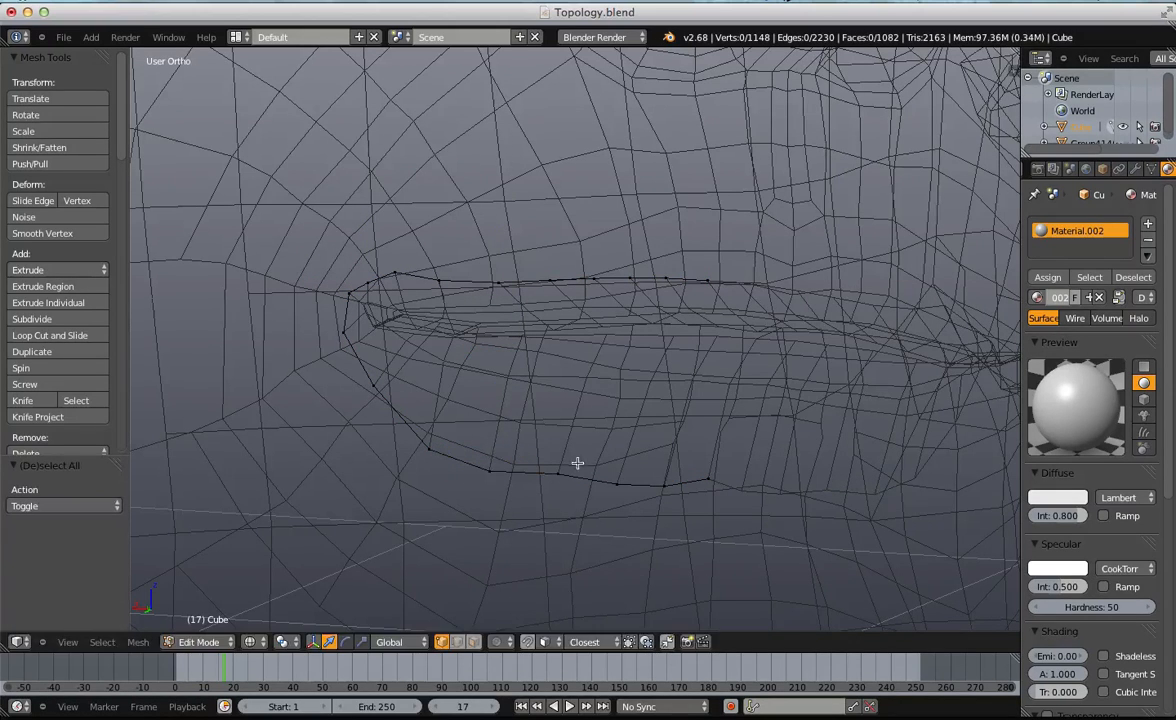
Select the whole isolated mouth ring and scale it to 1.090 along Z from the side view.
{"action": "right_click", "coordinate": [695, 483], "text": "alt"}
{"action": "key", "text": "KP_Decimal"}
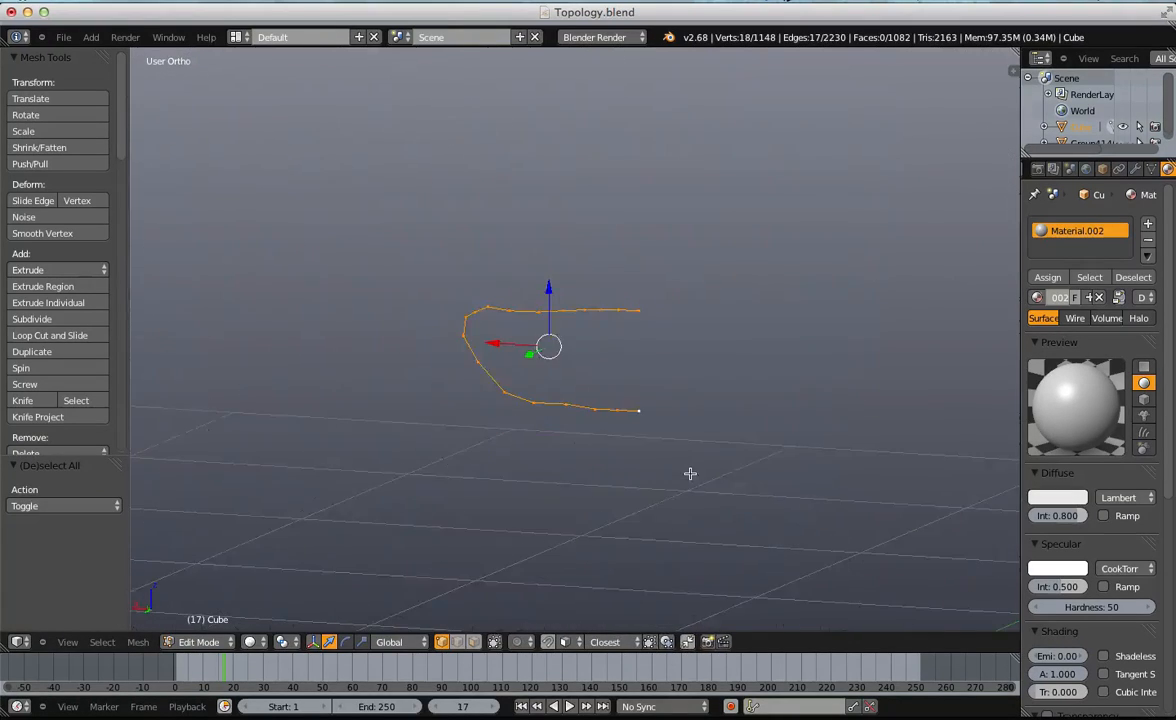
{"action": "key", "text": "KP_3"}
{"action": "scroll", "coordinate": [703, 430], "scroll_direction": "up", "scroll_amount": 4}
{"action": "key", "text": "s"}
{"action": "key", "text": "z"}
{"action": "left_click", "coordinate": [668, 265]}
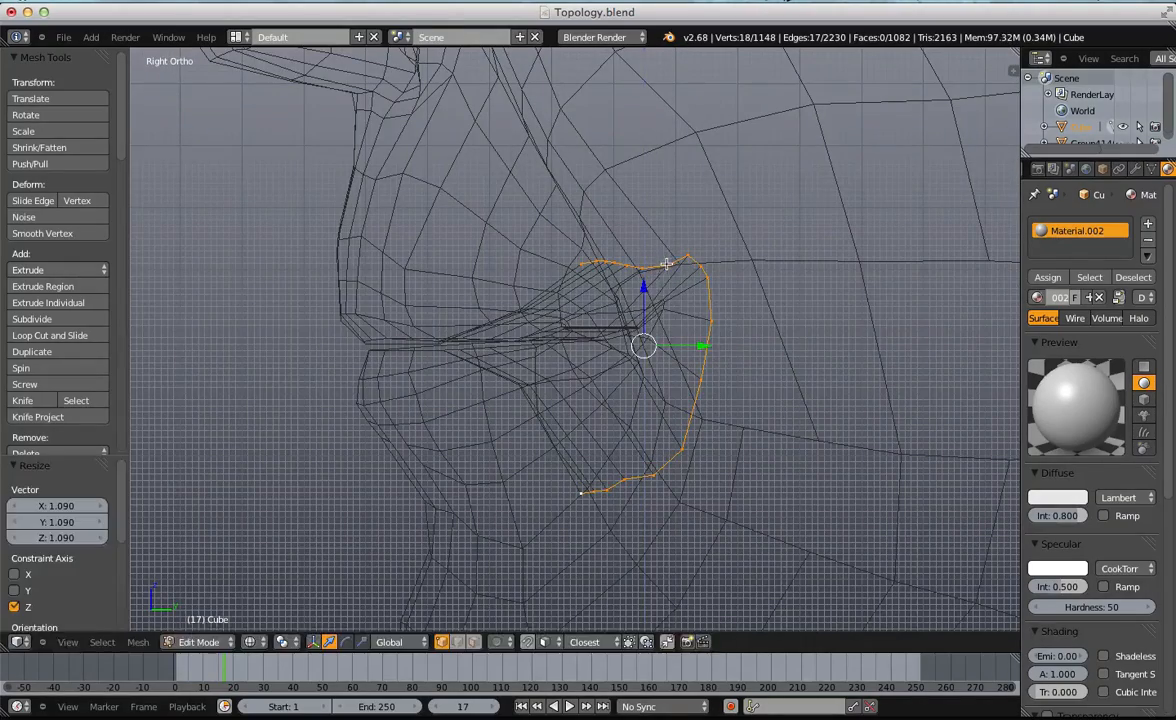
Try to extrude the mouth ring further back and scale it to 0.623.
{"action": "key", "text": "e"}
{"action": "left_click", "coordinate": [738, 267]}
{"action": "key", "text": "s"}
{"action": "left_click", "coordinate": [790, 325]}
{"action": "middle_click_drag", "start_coordinate": [798, 325], "coordinate": [567, 393]}
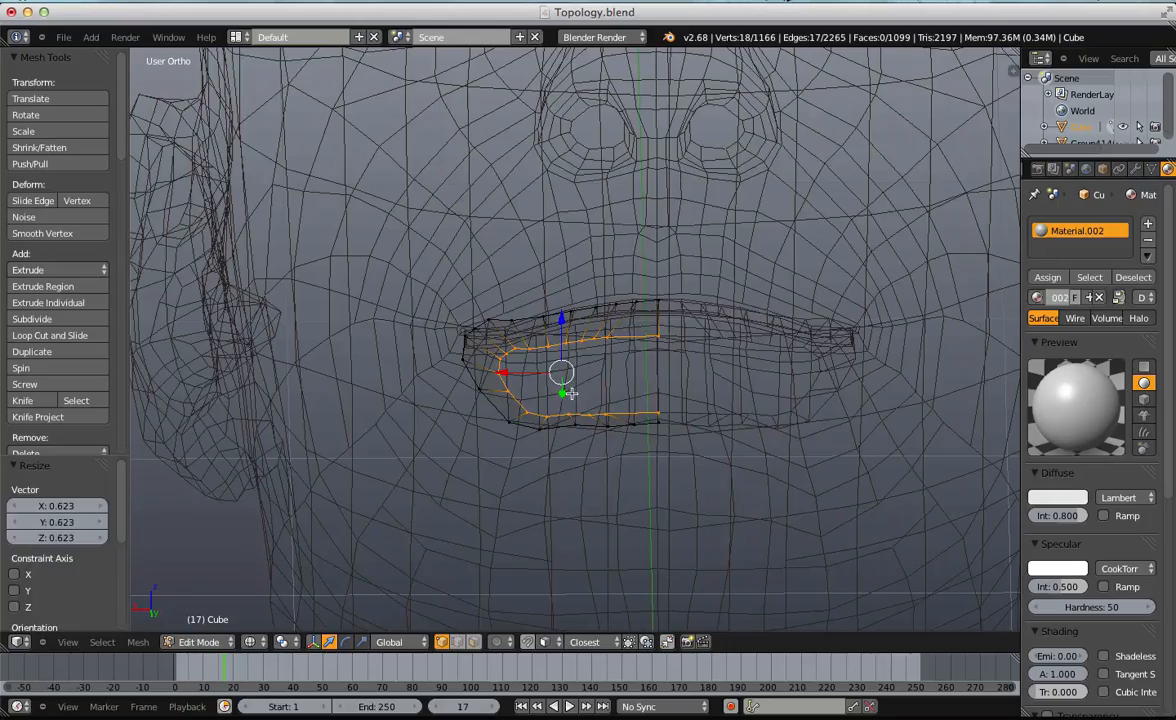
{"action": "key", "text": "ctrl+z"}
{"action": "key", "text": "ctrl+z"}
Scale the mouth ring along Z once more and show the head in solid Object Mode.
{"action": "key", "text": "Tab"}
{"action": "key", "text": "Tab"}
{"action": "key", "text": "s"}
{"action": "key", "text": "z"}
{"action": "left_click", "coordinate": [581, 318]}
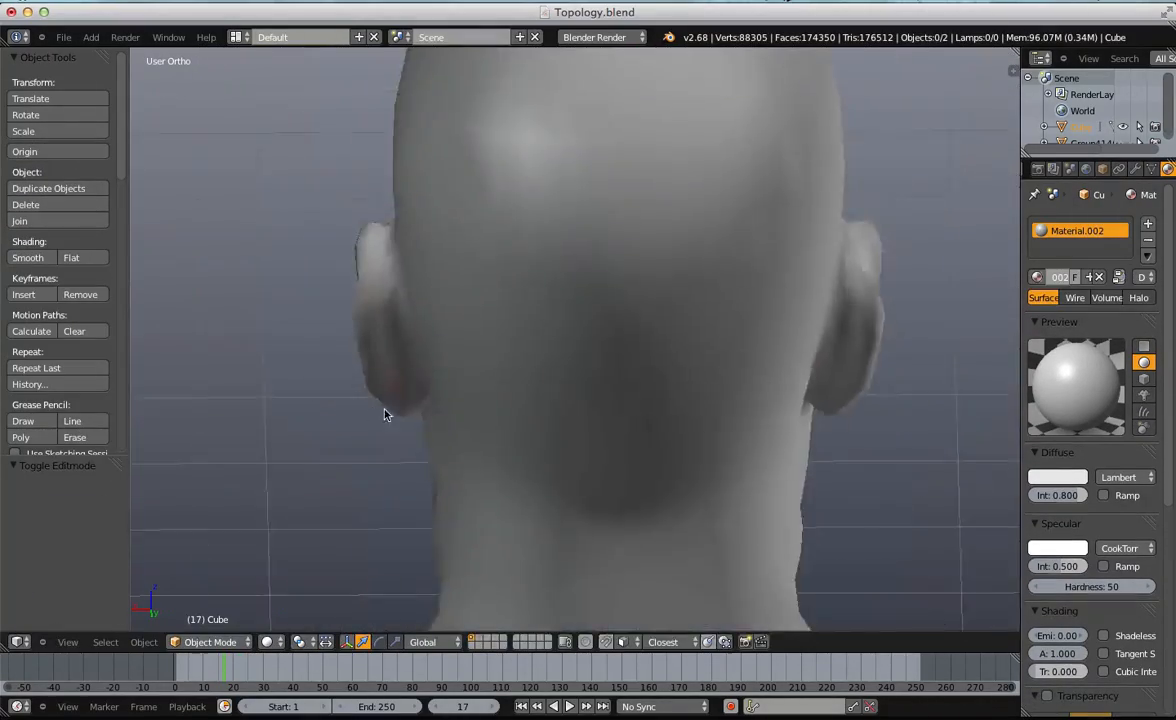
Unhide the original sculpt, reveal all hidden parts of the retopology mesh in Edit Mode and clear the selection.
{"action": "middle_click_drag", "start_coordinate": [353, 376], "coordinate": [696, 390]}
{"action": "scroll", "coordinate": [696, 390], "scroll_direction": "down", "scroll_amount": 5}
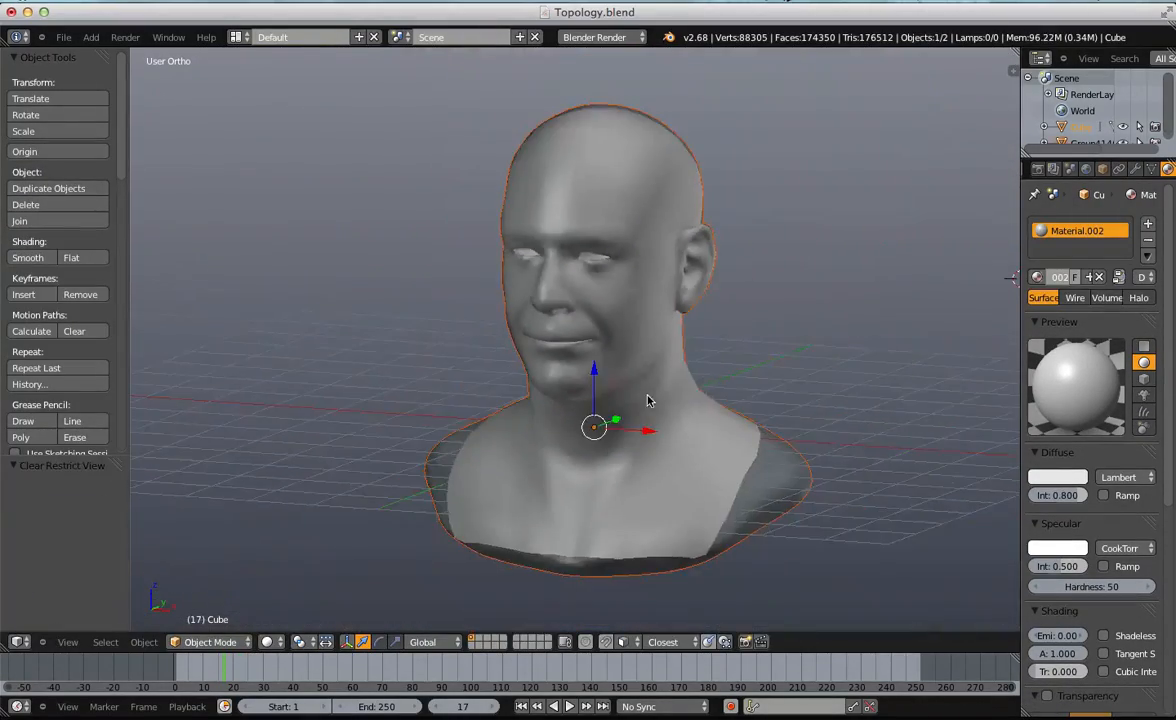
{"action": "key", "text": "z"}
{"action": "scroll", "coordinate": [648, 399], "scroll_direction": "up", "scroll_amount": 3}
{"action": "key", "text": "z"}
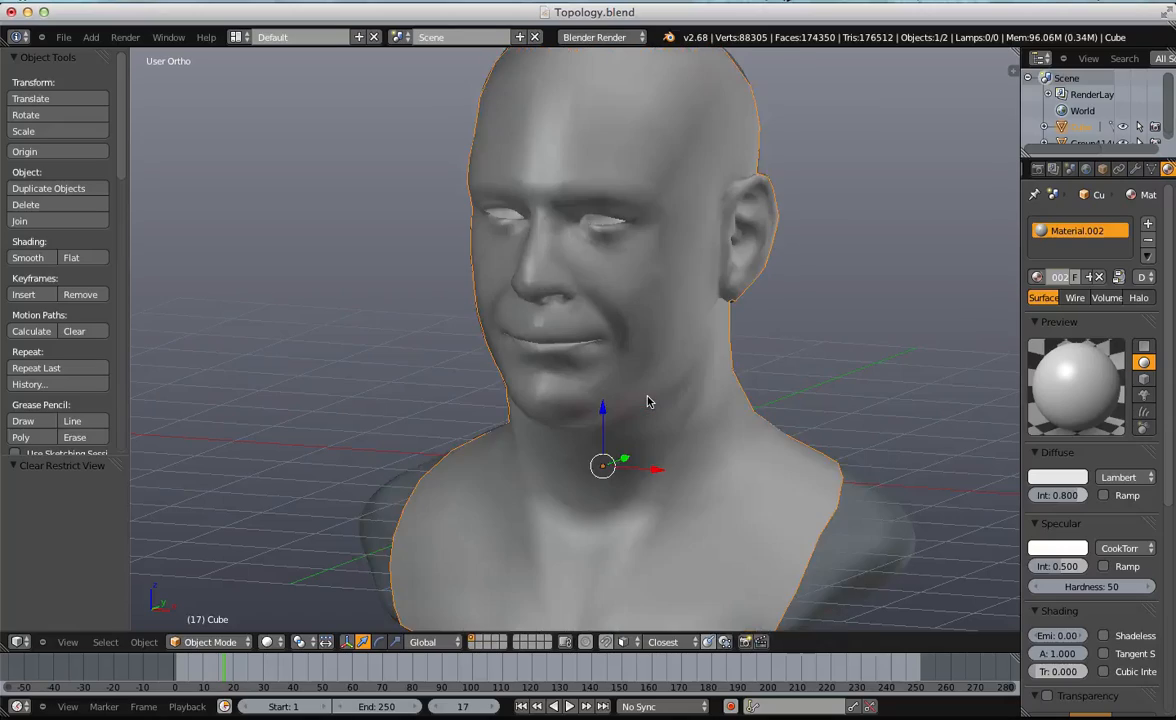
{"action": "mouse_move", "coordinate": [647, 401]}
{"action": "middle_mouse_down"}
{"action": "mouse_move", "coordinate": [698, 357]}
{"action": "mouse_move", "coordinate": [631, 390]}
{"action": "middle_mouse_up"}
{"action": "key", "text": "Tab"}
{"action": "key", "text": "alt+h"}
{"action": "key", "text": "a"}
{"action": "scroll", "coordinate": [631, 390], "scroll_direction": "down", "scroll_amount": 4}
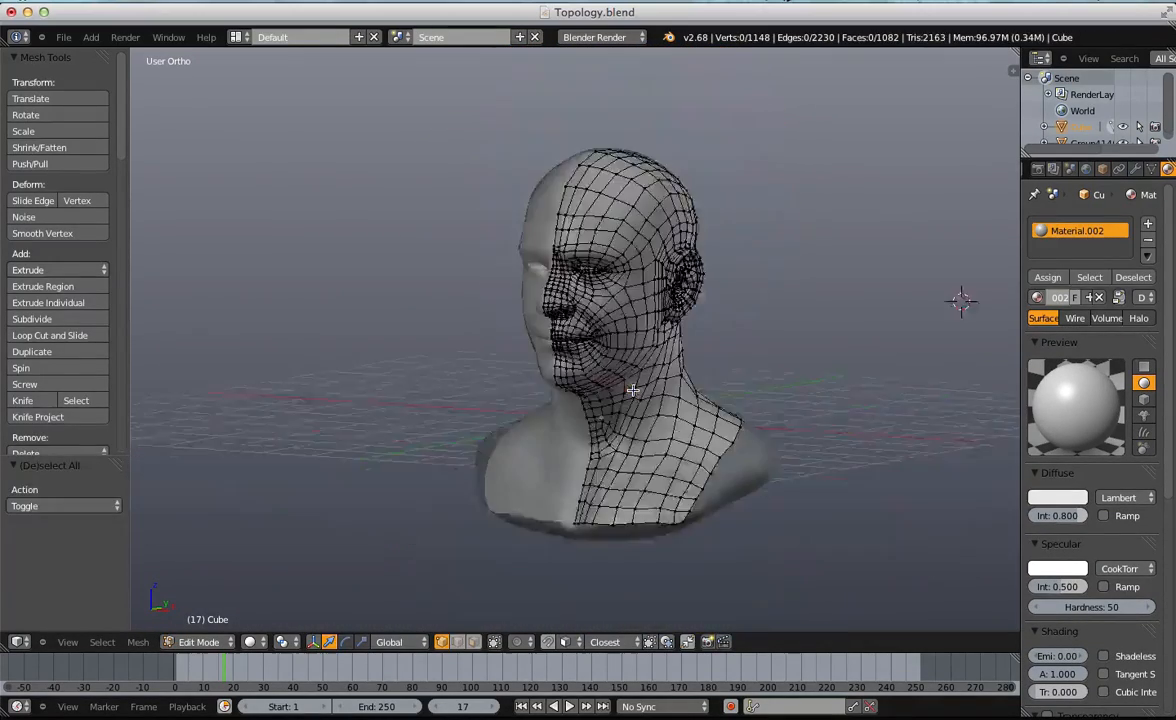
Hide the original sculpt in Object Mode and view the retopologized bust on its own.
{"action": "key", "text": "Tab"}
{"action": "key", "text": "h"}
{"action": "scroll", "coordinate": [714, 472], "scroll_direction": "down", "scroll_amount": 2}
{"action": "middle_click_drag", "start_coordinate": [540, 388], "coordinate": [837, 583]}
{"action": "scroll", "coordinate": [708, 414], "scroll_direction": "up", "scroll_amount": 5}
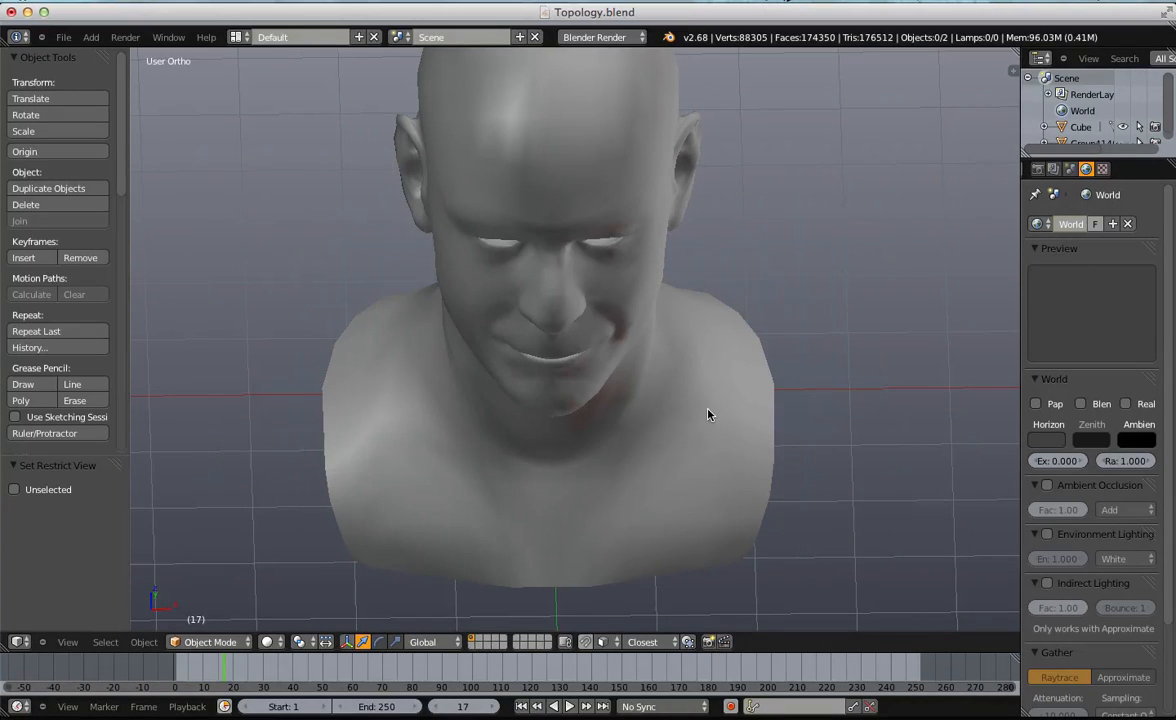
{"action": "scroll", "coordinate": [719, 218], "scroll_direction": "up", "scroll_amount": 4}
{"action": "scroll", "coordinate": [620, 234], "scroll_direction": "down", "scroll_amount": 4}
Add a Subsurf modifier to the retopologized head and deselect it.
{"action": "middle_click_drag", "start_coordinate": [657, 418], "coordinate": [567, 353]}
{"action": "right_click", "coordinate": [566, 352]}
{"action": "key", "text": "w"}
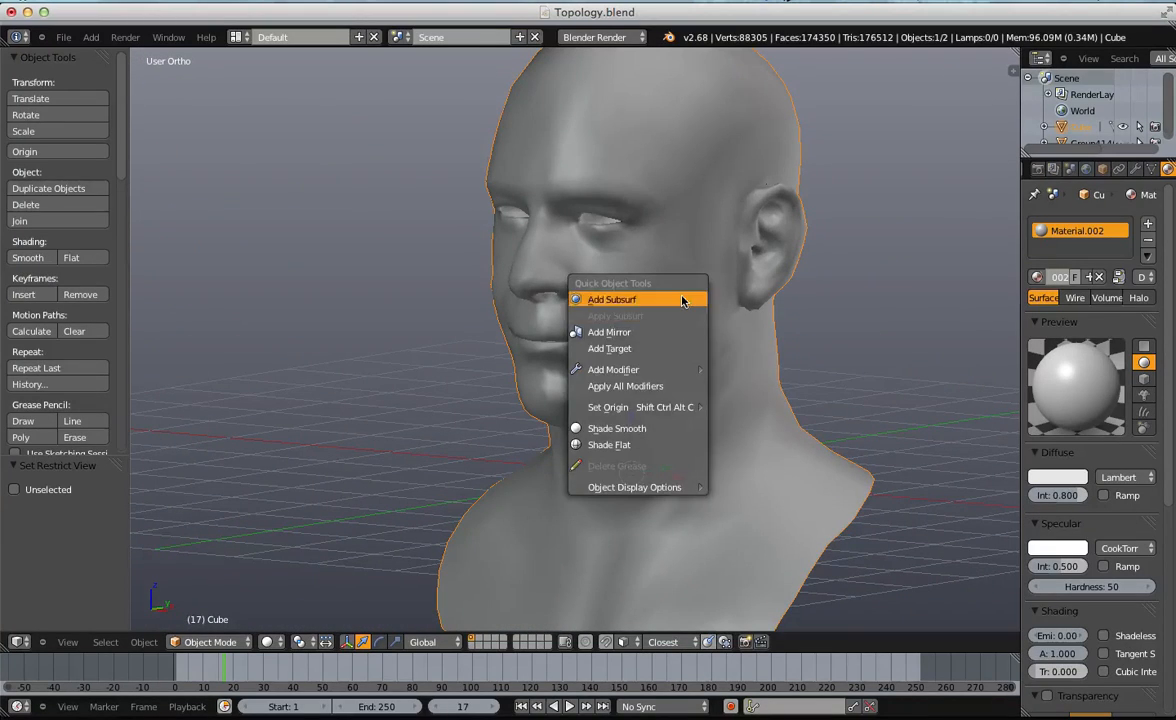
{"action": "left_click", "coordinate": [683, 301]}
{"action": "key", "text": "a"}
Examine the subdivided head from several sides, including a close look at the ear.
{"action": "scroll", "coordinate": [604, 320], "scroll_direction": "down", "scroll_amount": 3}
{"action": "middle_click_drag", "start_coordinate": [604, 320], "coordinate": [640, 312]}
{"action": "scroll", "coordinate": [835, 302], "scroll_direction": "up", "scroll_amount": 4}
{"action": "middle_click_drag", "start_coordinate": [765, 290], "coordinate": [519, 326]}
{"action": "scroll", "coordinate": [519, 326], "scroll_direction": "up", "scroll_amount": 4}
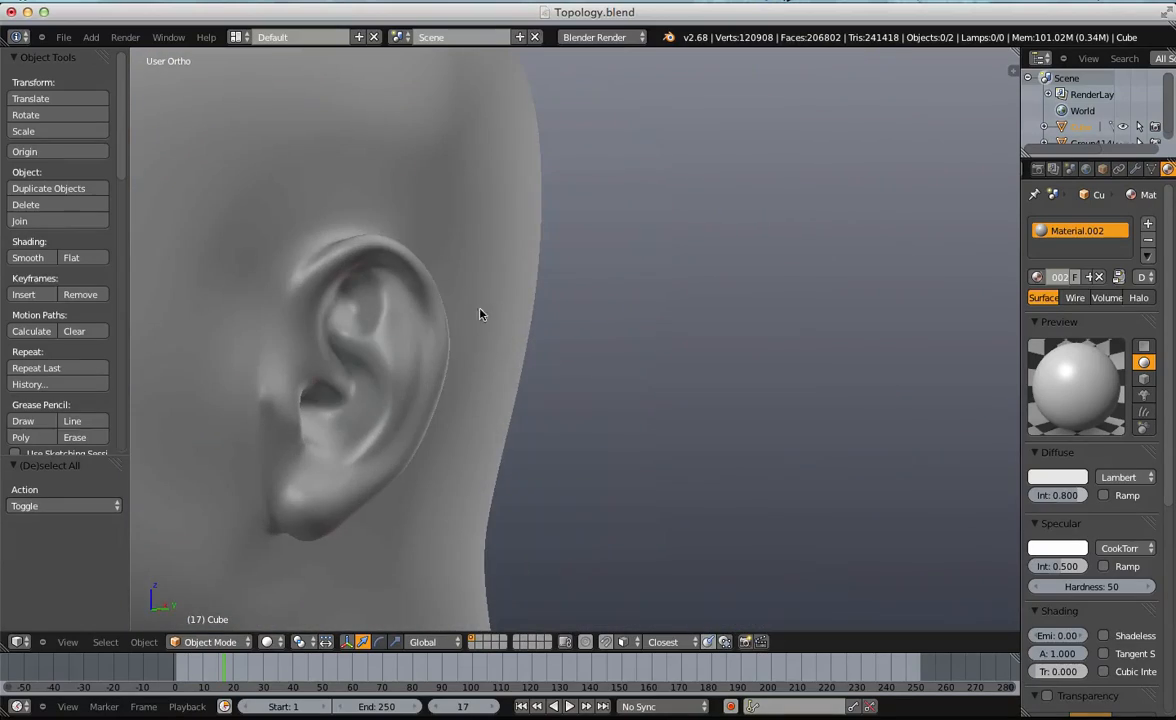
{"action": "right_click", "coordinate": [412, 281]}
{"action": "key", "text": "Tab"}
{"action": "scroll", "coordinate": [408, 281], "scroll_direction": "up", "scroll_amount": 1}
{"action": "key", "text": "Tab"}
{"action": "scroll", "coordinate": [404, 283], "scroll_direction": "down", "scroll_amount": 5}
{"action": "middle_click_drag", "start_coordinate": [473, 419], "coordinate": [620, 260], "text": "shift"}
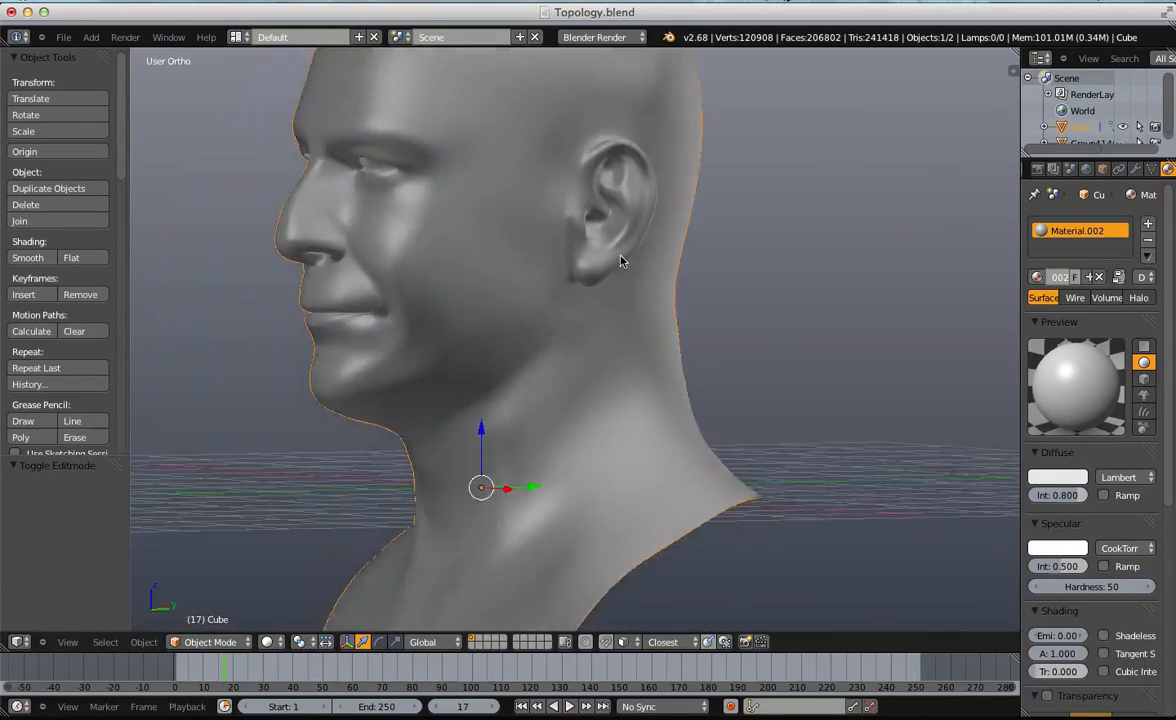
Compare the smoothed bust with its Edit Mode wireframe from several sides, covering the ear, neck and face.
{"action": "scroll", "coordinate": [619, 261], "scroll_direction": "down", "scroll_amount": 5}
{"action": "middle_click_drag", "start_coordinate": [835, 297], "coordinate": [294, 302]}
{"action": "scroll", "coordinate": [447, 323], "scroll_direction": "up", "scroll_amount": 4}
{"action": "key", "text": "Tab"}
{"action": "key", "text": "Tab"}
{"action": "middle_click_drag", "start_coordinate": [447, 323], "coordinate": [820, 350]}
{"action": "scroll", "coordinate": [651, 362], "scroll_direction": "down", "scroll_amount": 5}
{"action": "middle_click_drag", "start_coordinate": [622, 352], "coordinate": [693, 355]}
{"action": "scroll", "coordinate": [693, 355], "scroll_direction": "up", "scroll_amount": 5}
{"action": "middle_click_drag", "start_coordinate": [620, 156], "coordinate": [629, 295], "text": "shift"}
{"action": "scroll", "coordinate": [672, 302], "scroll_direction": "up", "scroll_amount": 3}
{"action": "key", "text": "Tab"}
{"action": "scroll", "coordinate": [772, 313], "scroll_direction": "down", "scroll_amount": 4}
{"action": "key", "text": "Tab"}
{"action": "key", "text": "Tab"}
{"action": "middle_click_drag", "start_coordinate": [772, 314], "coordinate": [756, 294]}
{"action": "scroll", "coordinate": [690, 360], "scroll_direction": "down", "scroll_amount": 4}
{"action": "key", "text": "Tab"}
{"action": "key", "text": "Tab"}
{"action": "key", "text": "Tab"}
{"action": "scroll", "coordinate": [743, 491], "scroll_direction": "down", "scroll_amount": 3}
{"action": "middle_click_drag", "start_coordinate": [743, 491], "coordinate": [640, 505]}
{"action": "scroll", "coordinate": [895, 220], "scroll_direction": "up", "scroll_amount": 4}
{"action": "key", "text": "Tab"}
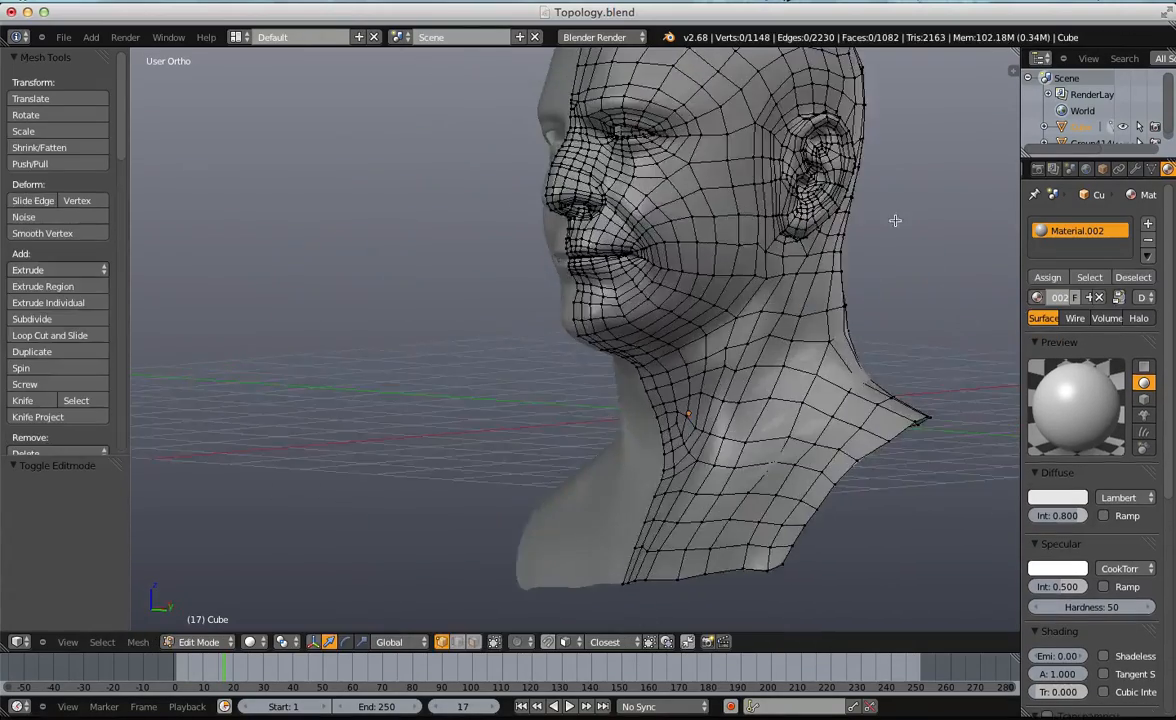
{"action": "middle_click_drag", "start_coordinate": [895, 220], "coordinate": [706, 438], "text": "shift"}
{"action": "key", "text": "a"}
{"action": "key", "text": "a"}
{"action": "scroll", "coordinate": [706, 438], "scroll_direction": "up", "scroll_amount": 2}
{"action": "key", "text": "Tab"}
{"action": "middle_click_drag", "start_coordinate": [482, 440], "coordinate": [525, 449]}
Examine the eye topology up close from the front, switching between the wireframe and the smoothed surface.
{"action": "key", "text": "KP_1"}
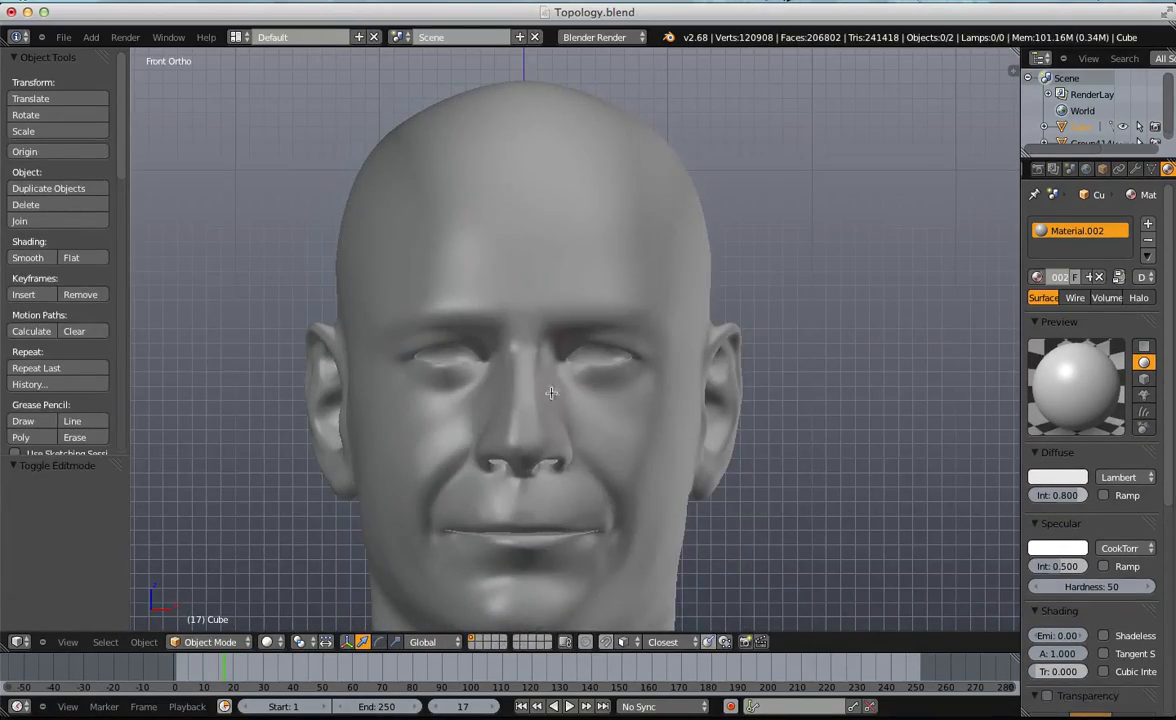
{"action": "key", "text": "Tab"}
{"action": "scroll", "coordinate": [656, 341], "scroll_direction": "up", "scroll_amount": 6}
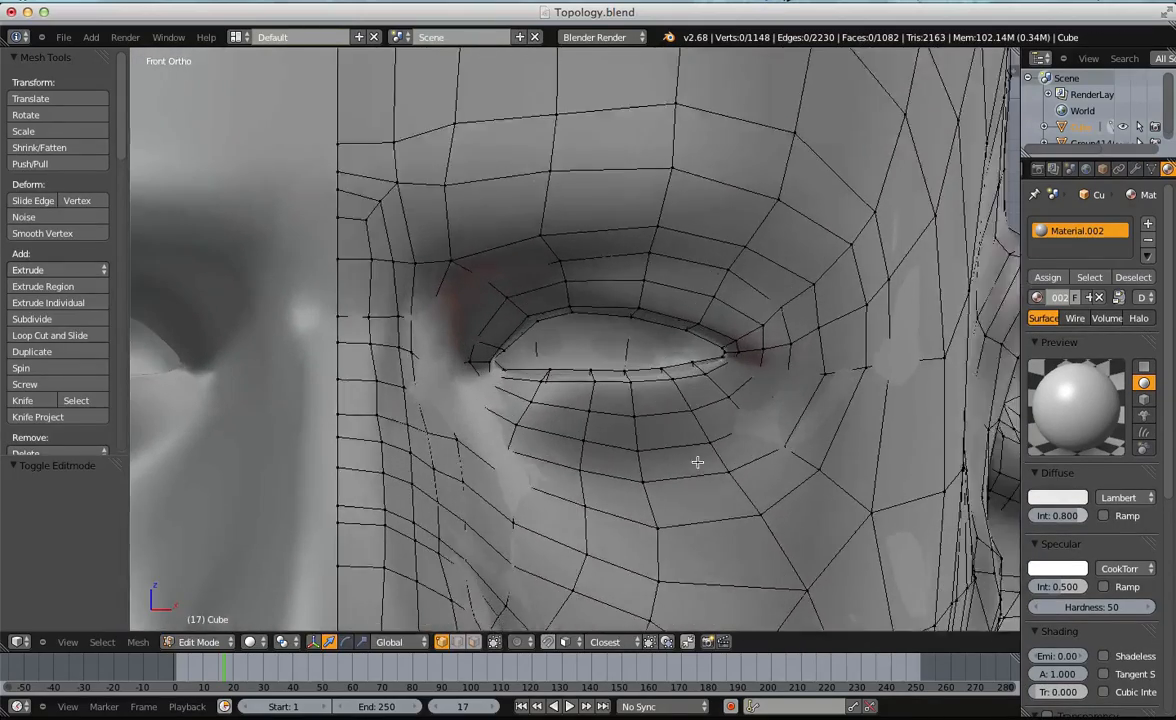
{"action": "key", "text": "Tab"}
{"action": "scroll", "coordinate": [700, 455], "scroll_direction": "up", "scroll_amount": 2}
{"action": "key", "text": "Tab"}
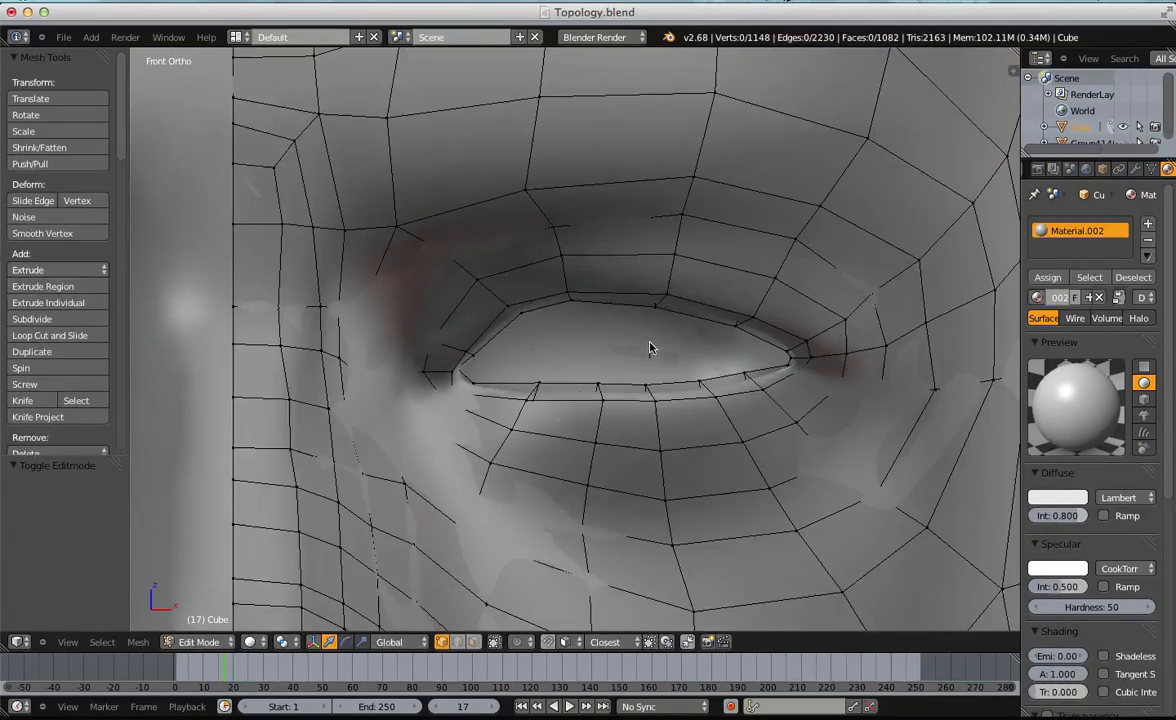
{"action": "key", "text": "Tab"}
{"action": "scroll", "coordinate": [651, 365], "scroll_direction": "down", "scroll_amount": 5}
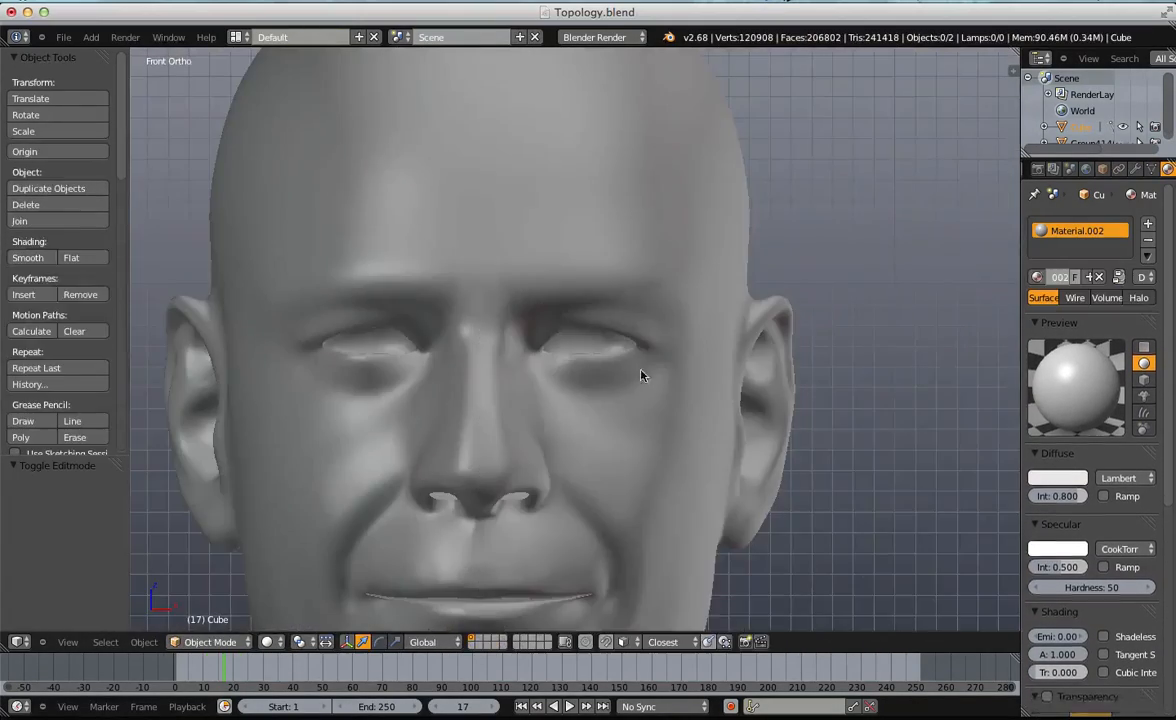
Select the face loop around the eye opening and try scaling it along the Z axis with proportional editing.
{"action": "scroll", "coordinate": [596, 383], "scroll_direction": "up", "scroll_amount": 4}
{"action": "key", "text": "Tab"}
{"action": "left_click", "coordinate": [588, 428]}
{"action": "right_click", "coordinate": [595, 364], "text": "alt"}
{"action": "key", "text": "a"}
{"action": "right_click", "coordinate": [590, 369], "text": "alt"}
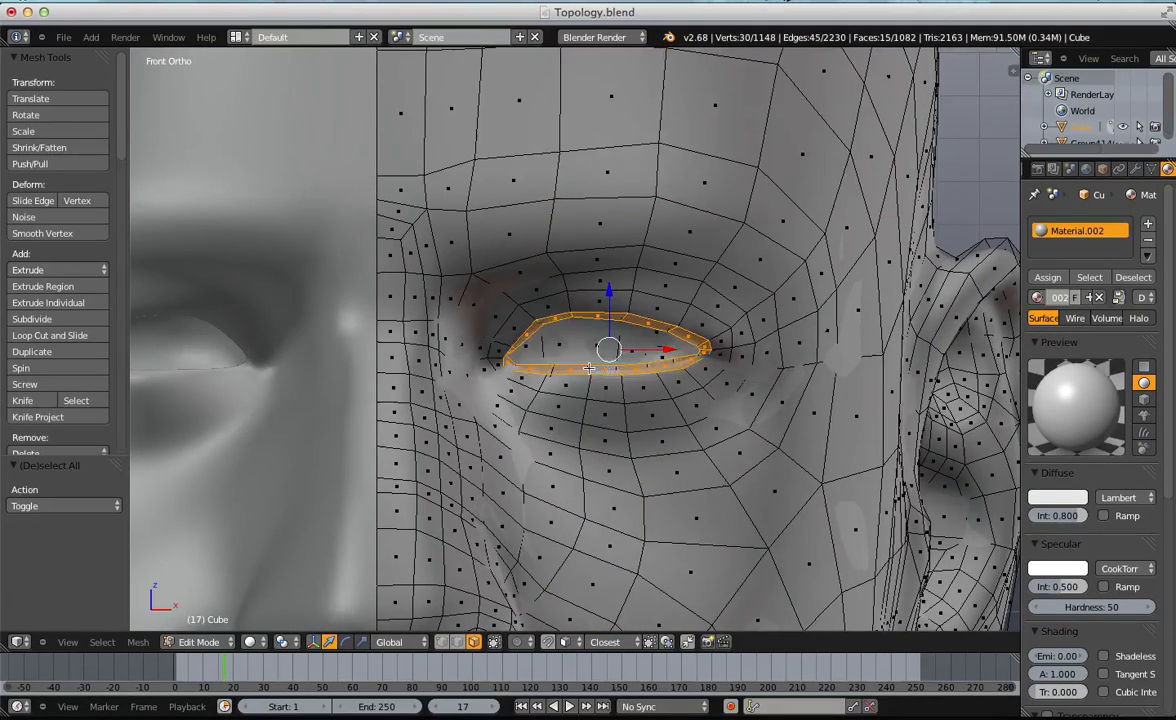
{"action": "scroll", "coordinate": [590, 372], "scroll_direction": "down", "scroll_amount": 4}
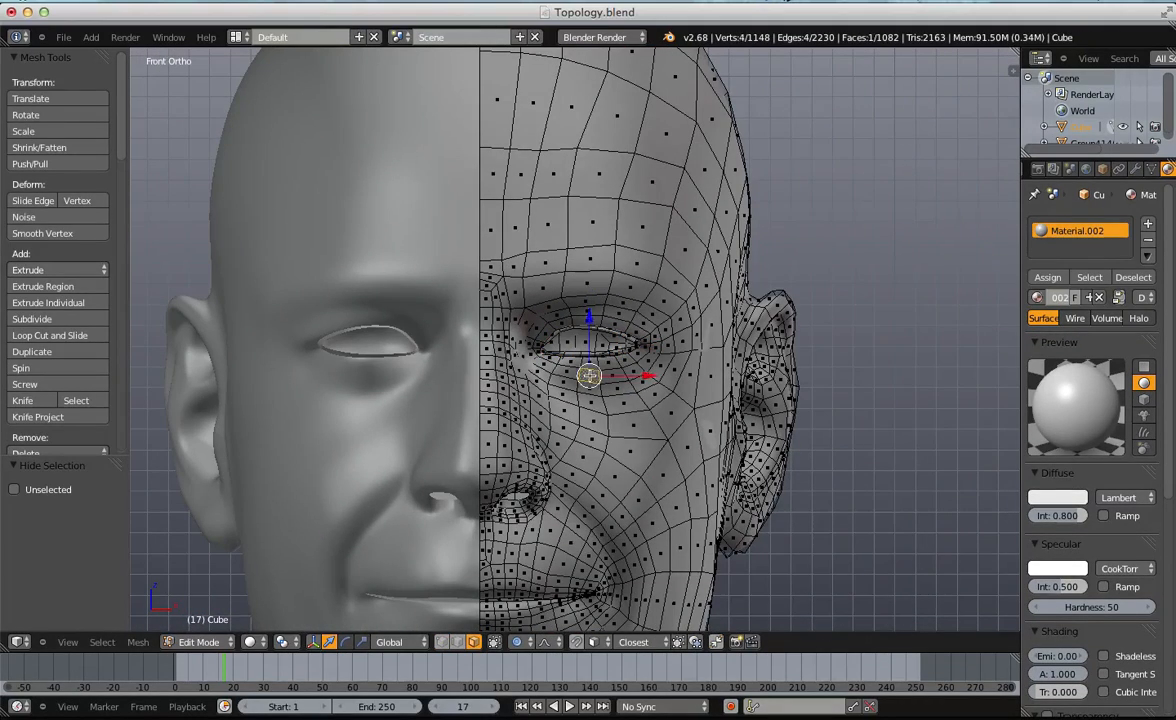
{"action": "key", "text": "g"}
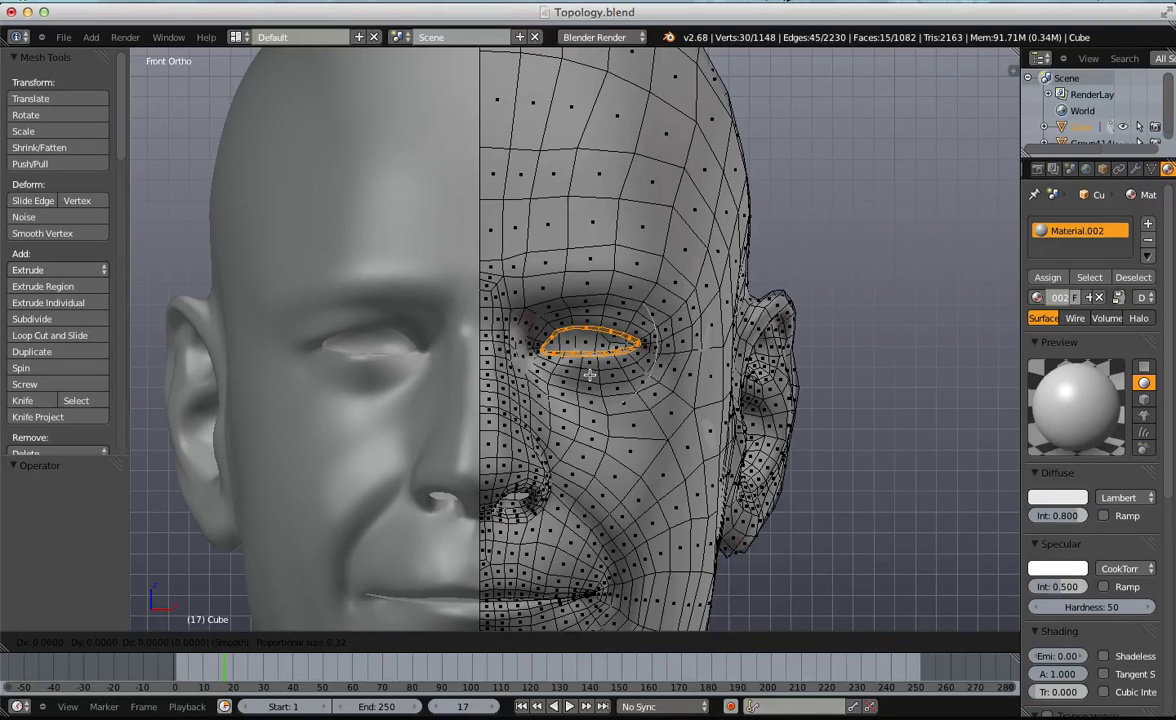
{"action": "left_click", "coordinate": [590, 374]}
{"action": "key", "text": "s"}
{"action": "key", "text": "z"}
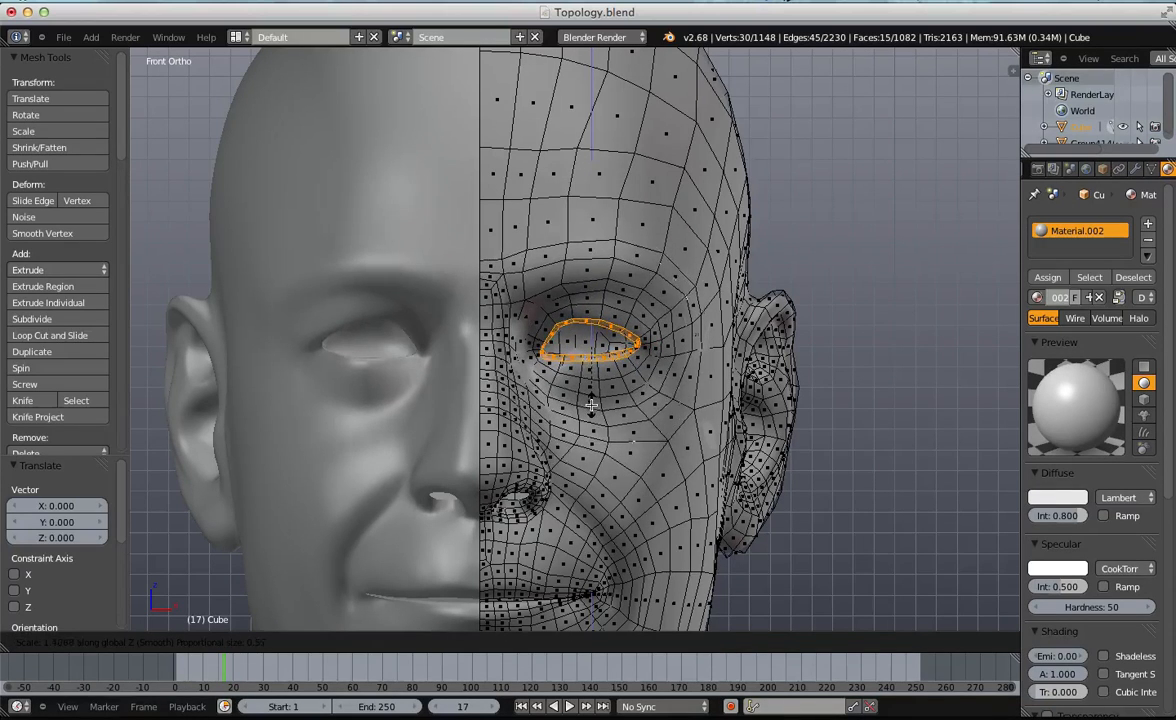
{"action": "scroll", "coordinate": [591, 404], "scroll_direction": "down", "scroll_amount": 8}
{"action": "left_click", "coordinate": [591, 405]}
{"action": "key", "text": "s"}
{"action": "key", "text": "z"}
{"action": "left_click", "coordinate": [591, 413]}
Try moving the eye opening's face loop with proportional editing and check how the surrounding face deforms.
{"action": "key", "text": "Tab"}
{"action": "scroll", "coordinate": [591, 413], "scroll_direction": "down", "scroll_amount": 4}
{"action": "middle_click_drag", "start_coordinate": [593, 413], "coordinate": [543, 383]}
{"action": "key", "text": "Tab"}
{"action": "scroll", "coordinate": [671, 397], "scroll_direction": "up", "scroll_amount": 4}
{"action": "key", "text": "g"}
{"action": "left_click", "coordinate": [642, 308]}
{"action": "key", "text": "Tab"}
{"action": "scroll", "coordinate": [645, 330], "scroll_direction": "down", "scroll_amount": 6}
{"action": "key", "text": "Tab"}
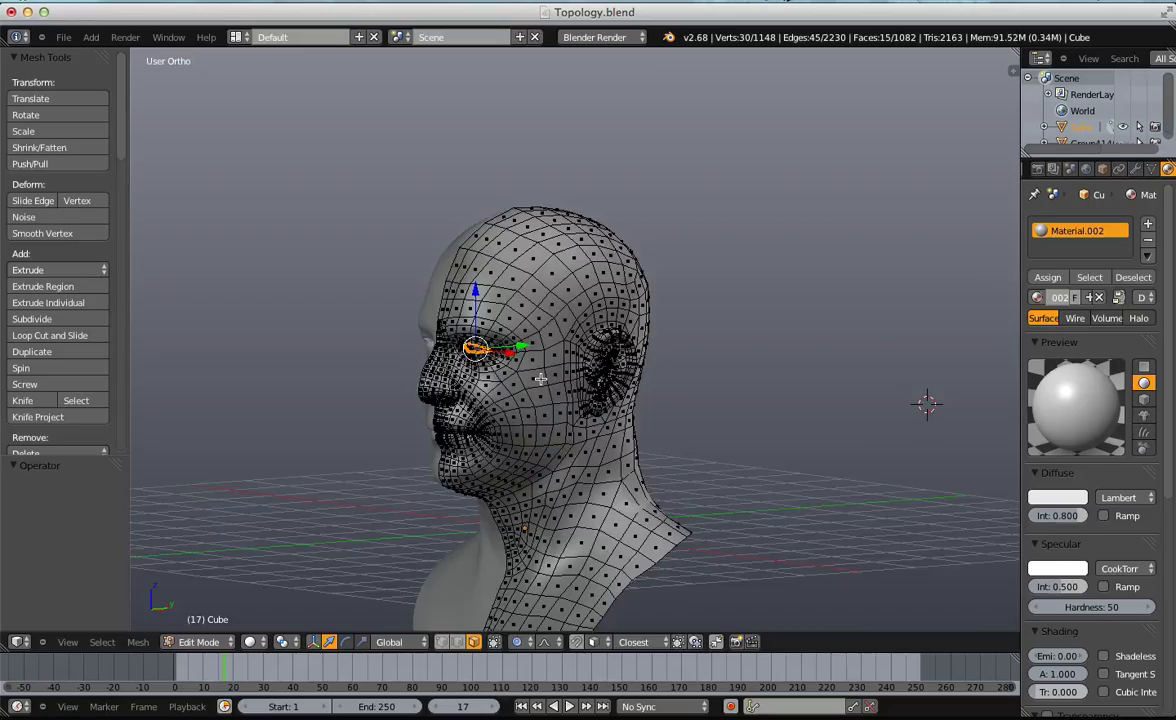
{"action": "key", "text": "KP_1"}
{"action": "key", "text": "Tab"}
{"action": "key", "text": "Tab"}
{"action": "scroll", "coordinate": [613, 312], "scroll_direction": "up", "scroll_amount": 5}
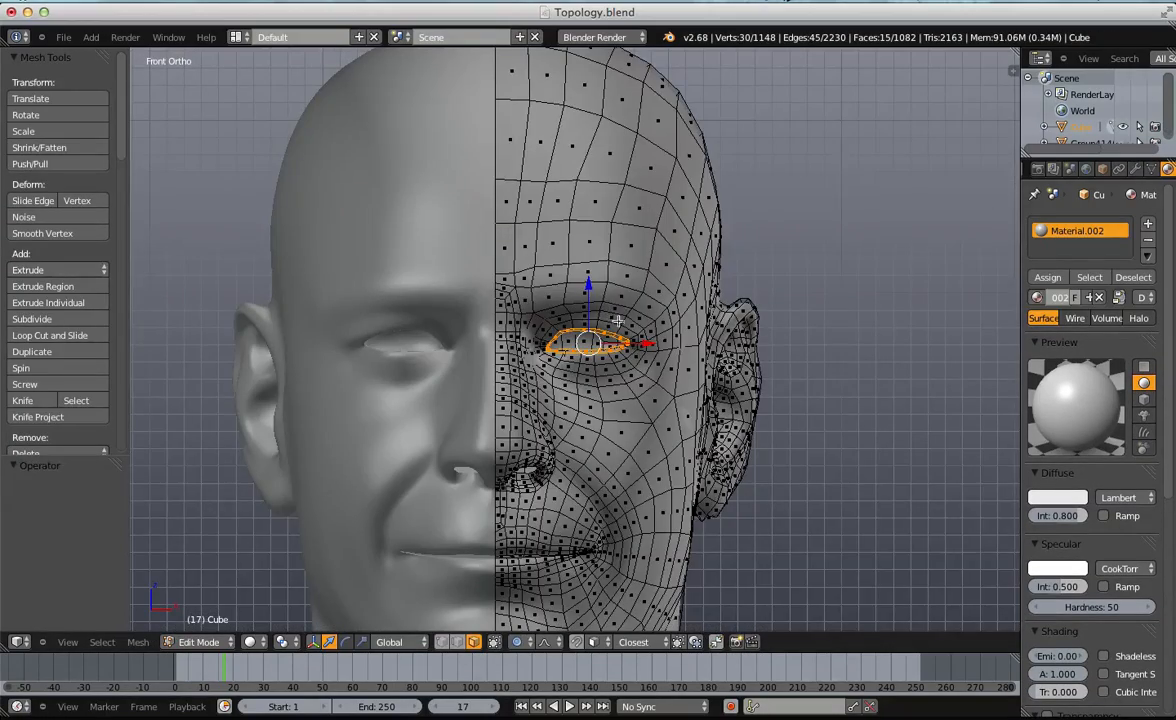
Select a single face at the mouth corner and try moving it with smooth proportional editing.
{"action": "middle_click_drag", "start_coordinate": [664, 604], "coordinate": [710, 464], "text": "shift"}
{"action": "scroll", "coordinate": [710, 464], "scroll_direction": "up", "scroll_amount": 2}
{"action": "key", "text": "a"}
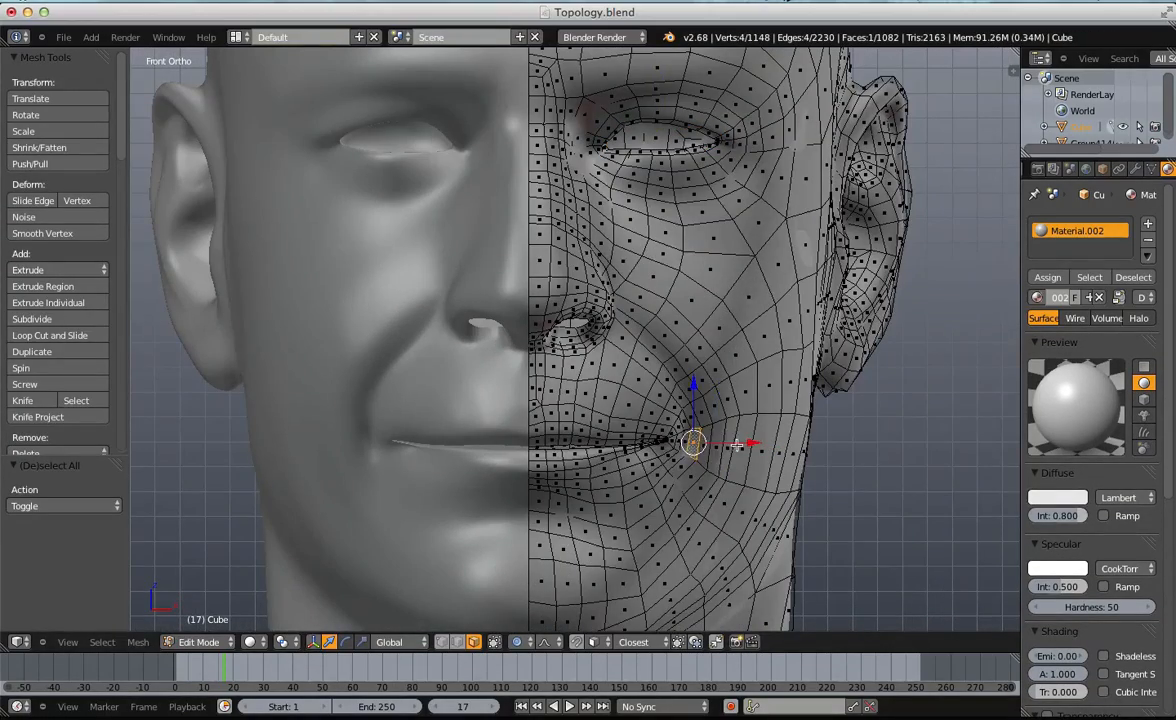
{"action": "key", "text": "g"}
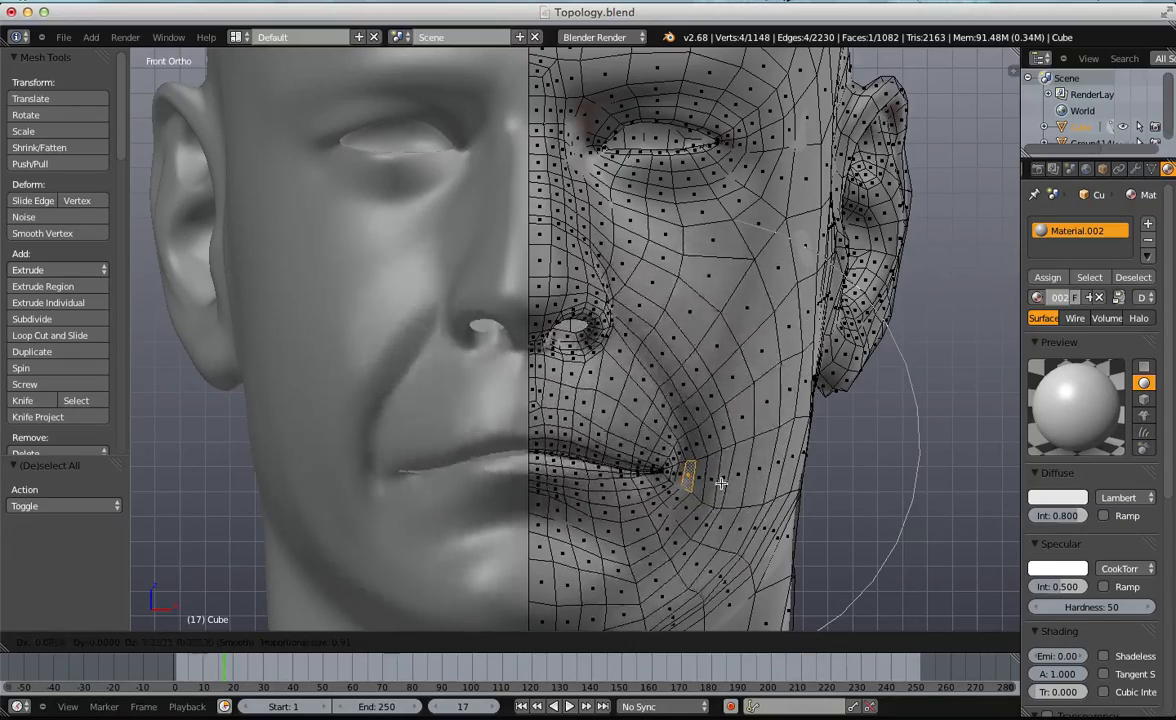
{"action": "left_click", "coordinate": [722, 471]}
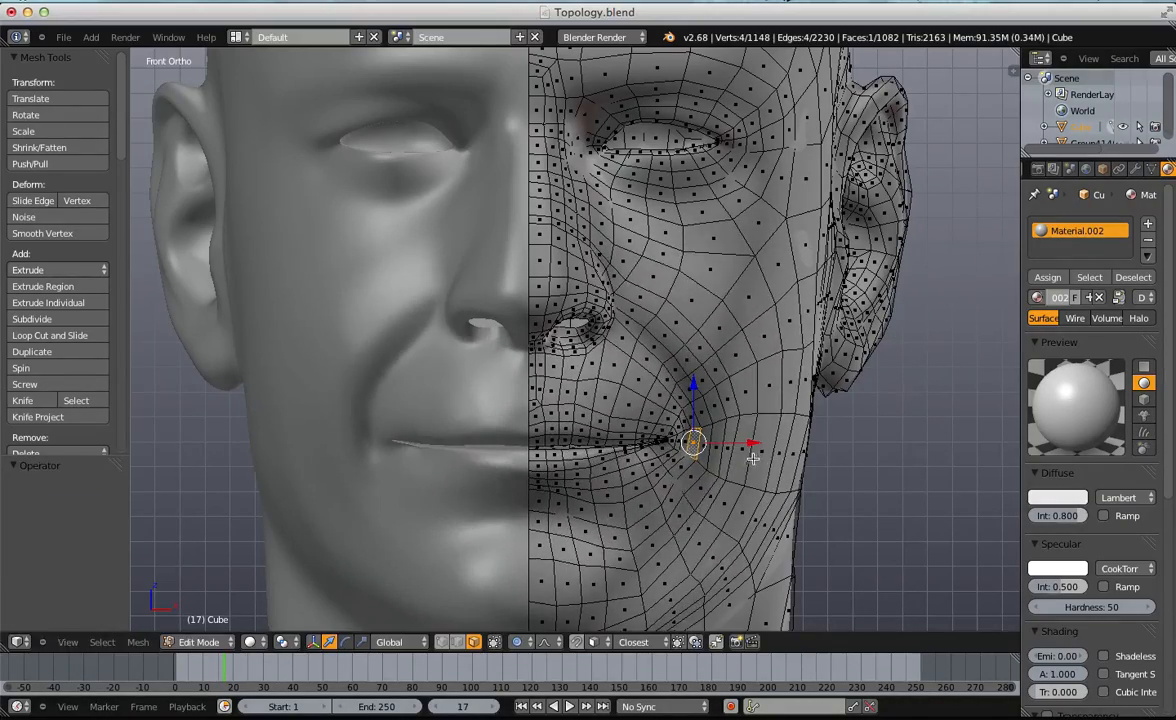
Try scaling and rotating the mouth-corner face with proportional editing to deform the smile fold.
{"action": "key", "text": "s"}
{"action": "left_click", "coordinate": [745, 450]}
{"action": "scroll", "coordinate": [730, 451], "scroll_direction": "down", "scroll_amount": 5}
{"action": "key", "text": "Tab"}
{"action": "scroll", "coordinate": [724, 452], "scroll_direction": "up", "scroll_amount": 4}
{"action": "key", "text": "Tab"}
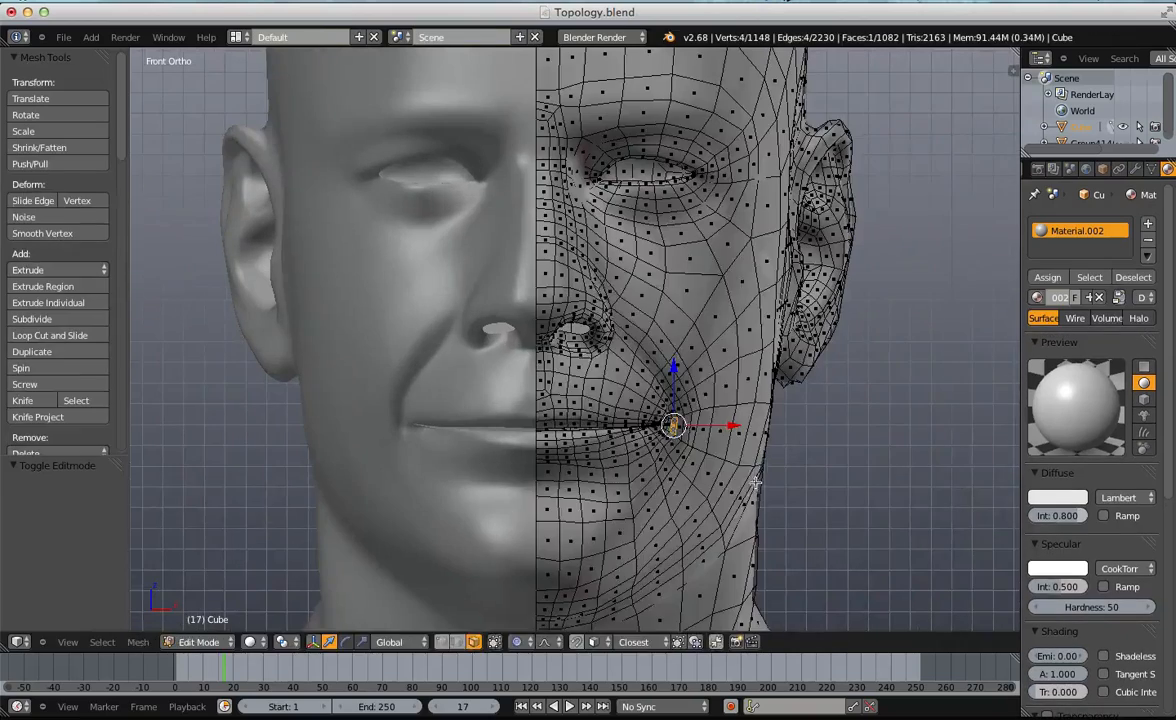
{"action": "key", "text": "g"}
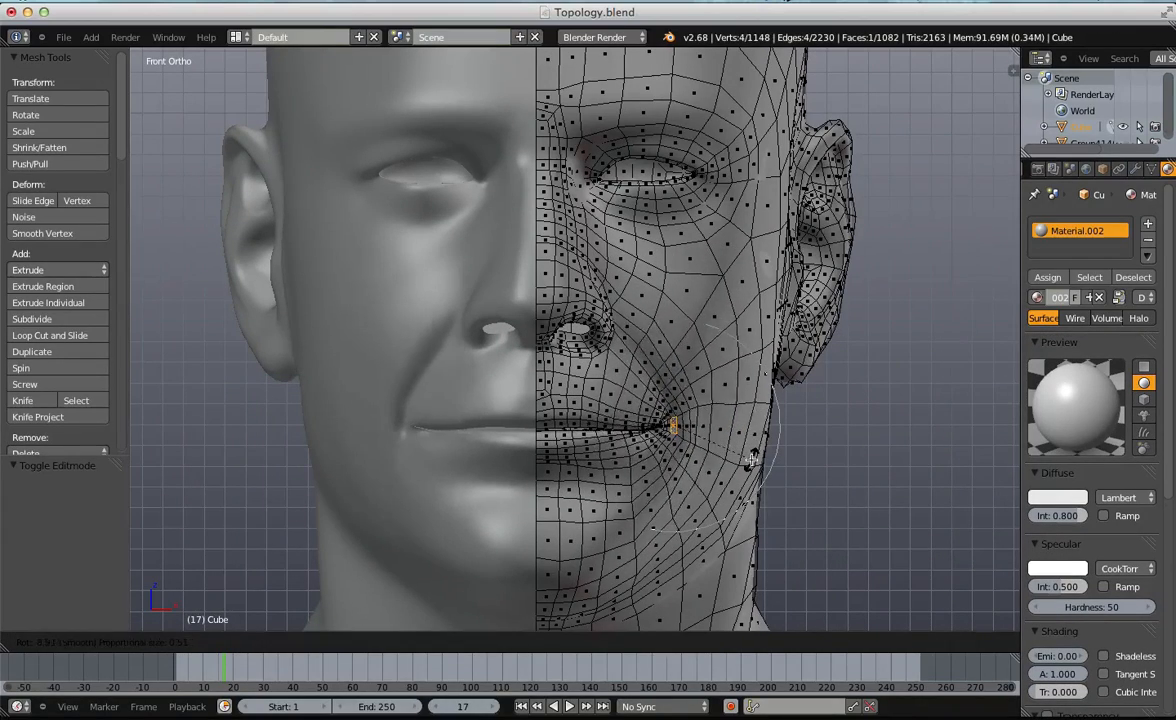
{"action": "key", "text": "Escape"}
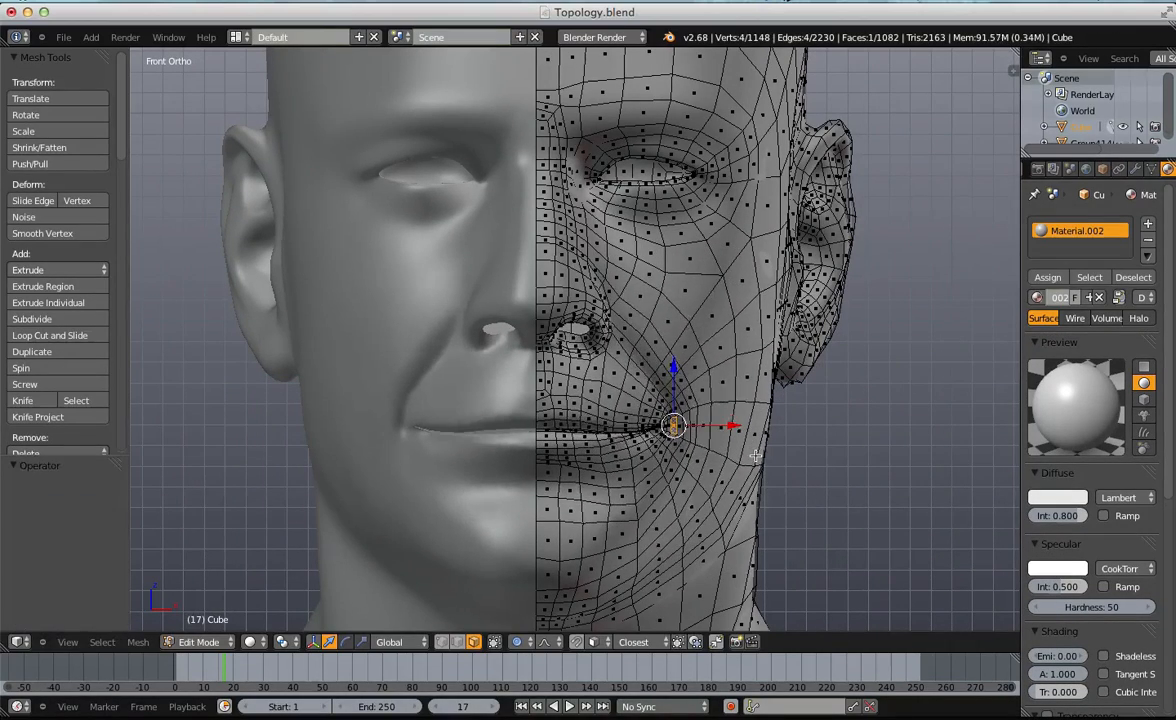
Clear the face selection, select the head in Object Mode and remove its Subsurf modifier.
{"action": "scroll", "coordinate": [517, 294], "scroll_direction": "up", "scroll_amount": 8}
{"action": "key", "text": "a"}
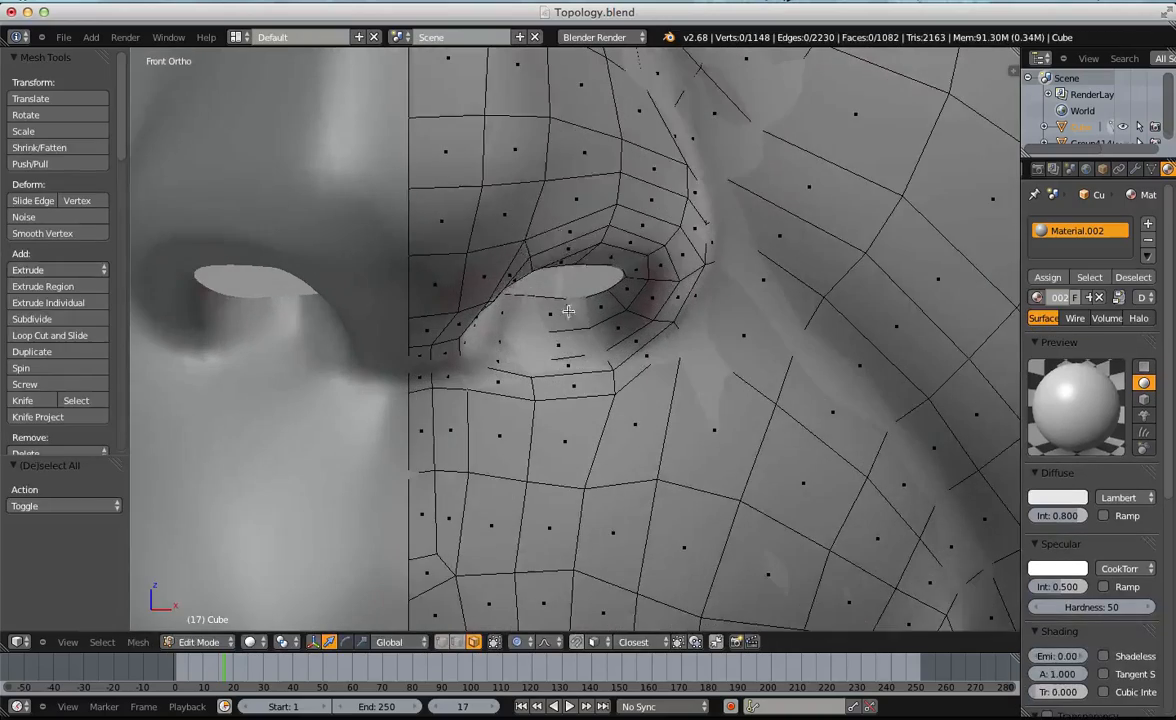
{"action": "left_click", "coordinate": [571, 250]}
{"action": "scroll", "coordinate": [598, 304], "scroll_direction": "up", "scroll_amount": 5}
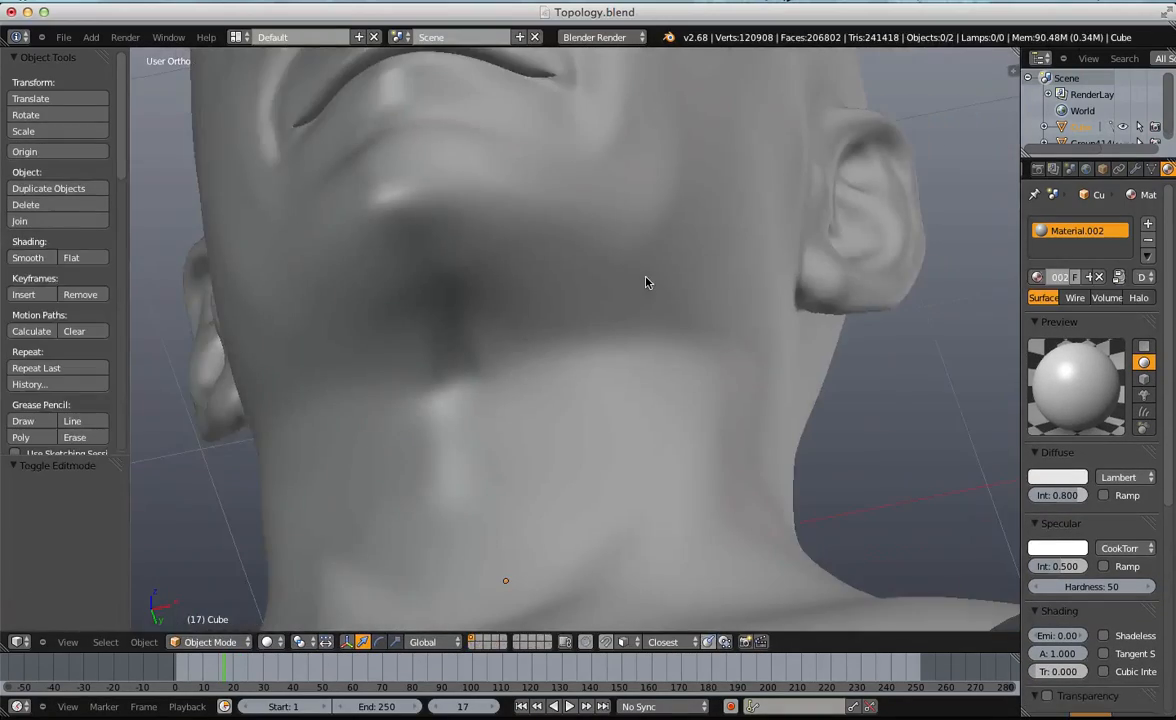
{"action": "right_click", "coordinate": [645, 283]}
{"action": "scroll", "coordinate": [645, 283], "scroll_direction": "down", "scroll_amount": 6}
{"action": "middle_click_drag", "start_coordinate": [801, 181], "coordinate": [835, 270], "text": "shift"}
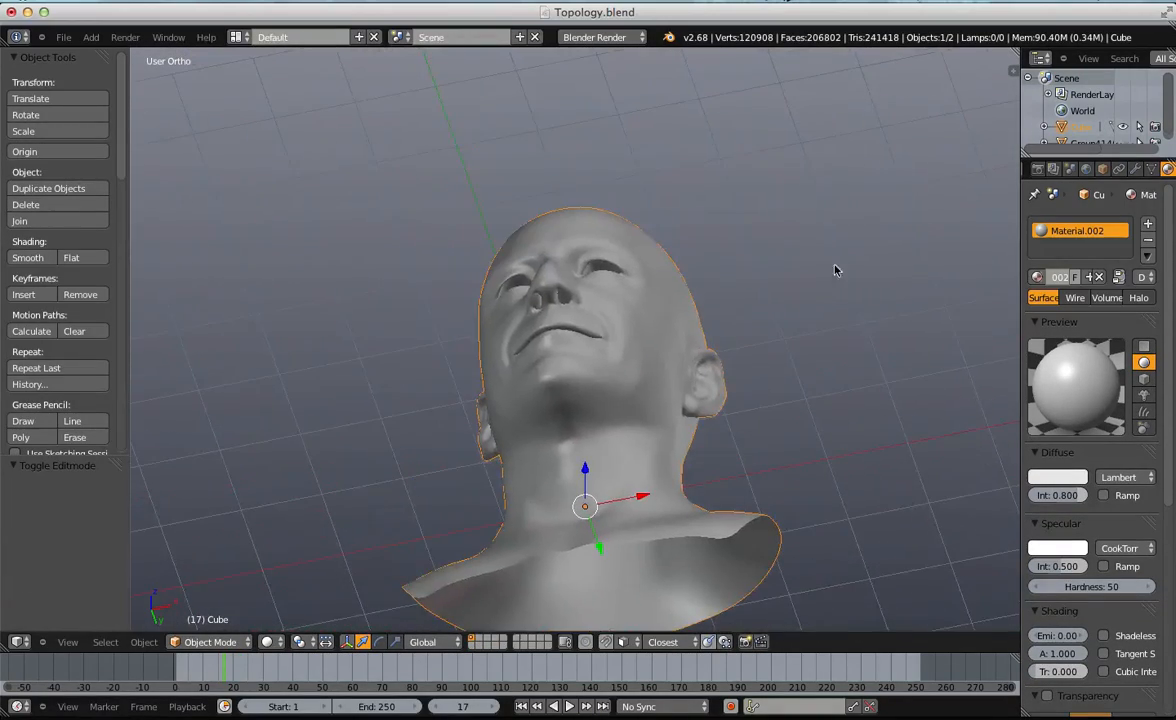
{"action": "left_click", "coordinate": [1135, 170]}
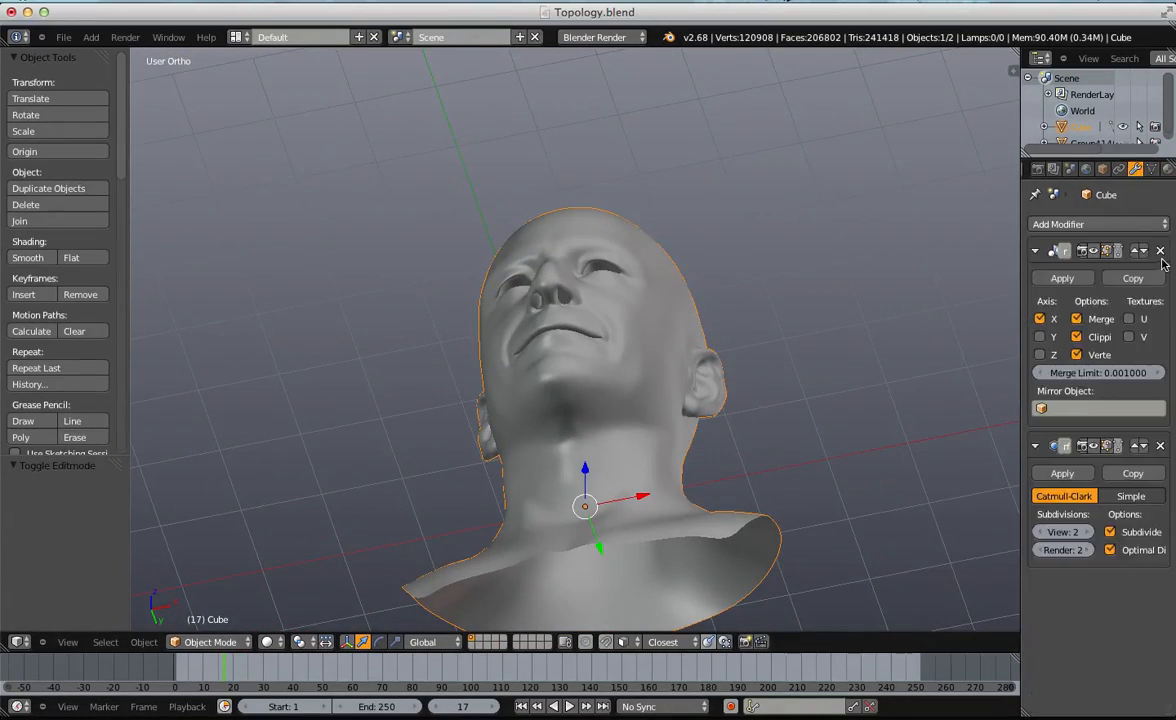
{"action": "left_click", "coordinate": [1161, 446]}
Select the nostril's open edge loop and extrude it upward into the nose from the side wireframe view.
{"action": "key", "text": "Tab"}
{"action": "scroll", "coordinate": [416, 157], "scroll_direction": "up", "scroll_amount": 8}
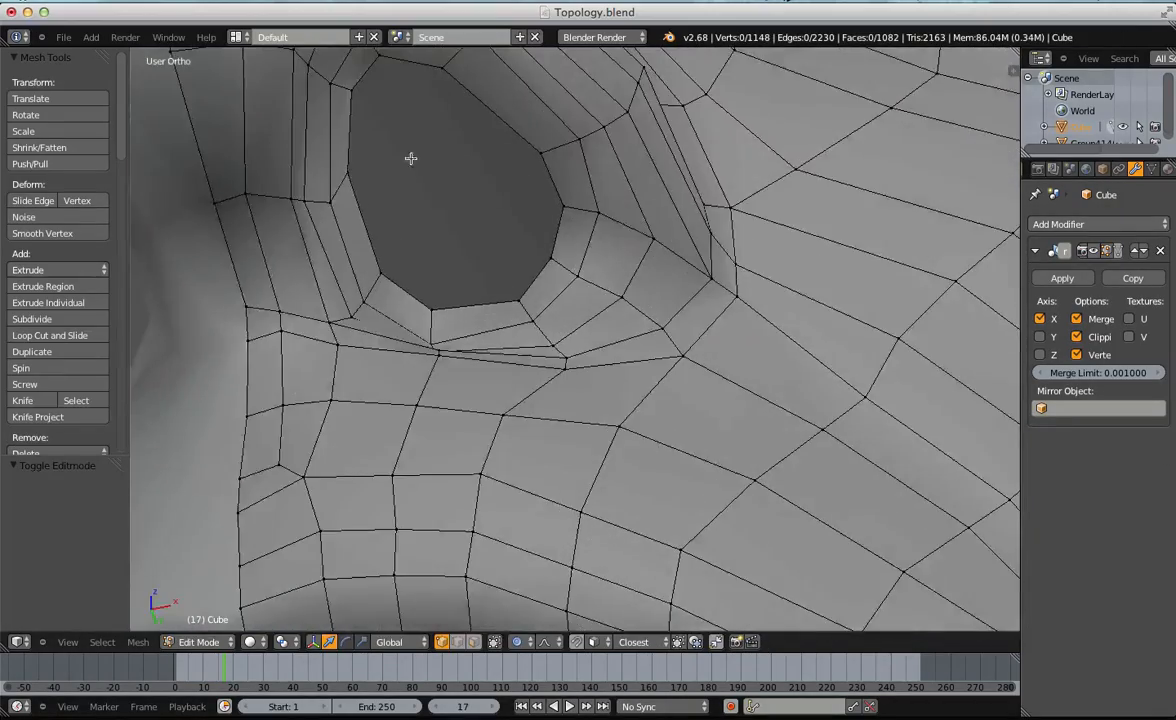
{"action": "middle_click_drag", "start_coordinate": [416, 157], "coordinate": [548, 262], "text": "shift"}
{"action": "key", "text": "a"}
{"action": "right_click", "coordinate": [491, 241], "text": "alt"}
{"action": "key", "text": "z"}
{"action": "key", "text": "KP_3"}
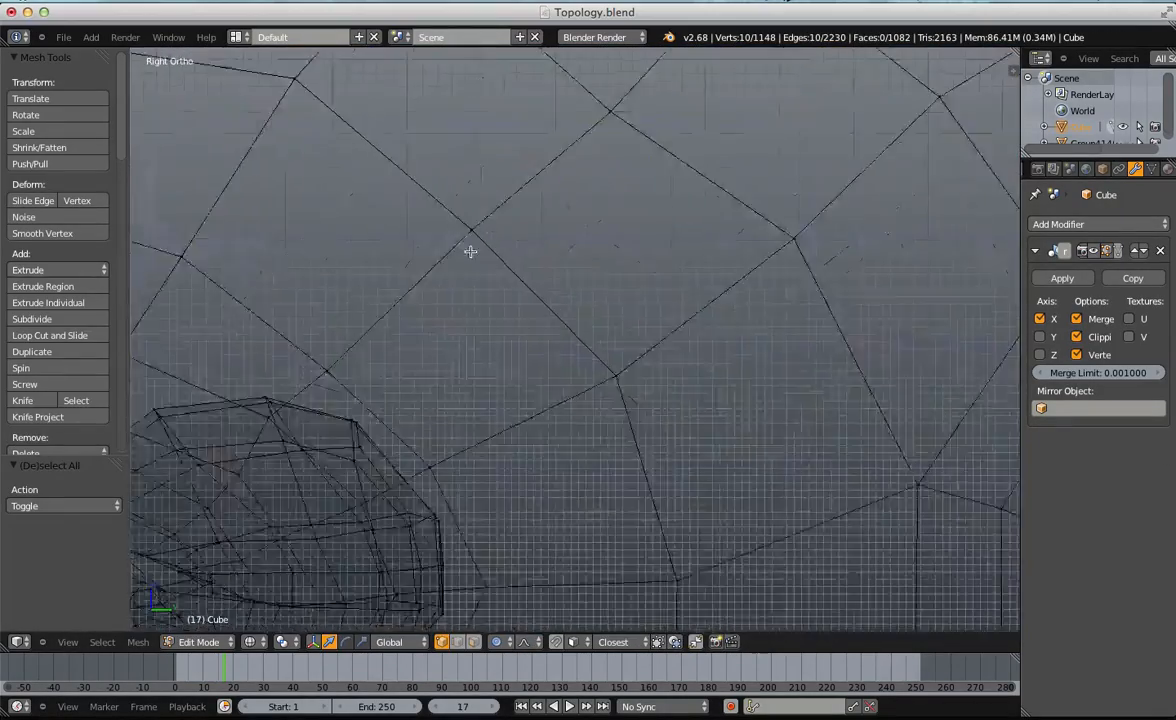
{"action": "scroll", "coordinate": [480, 231], "scroll_direction": "down", "scroll_amount": 10}
{"action": "scroll", "coordinate": [520, 275], "scroll_direction": "up", "scroll_amount": 7}
{"action": "middle_click_drag", "start_coordinate": [176, 596], "coordinate": [297, 517], "text": "shift"}
{"action": "key", "text": "e"}
{"action": "left_click", "coordinate": [473, 369]}
Scale and rotate the extruded nostril loop to follow the shape of the inner nose.
{"action": "key", "text": "s"}
{"action": "left_click", "coordinate": [554, 409]}
{"action": "key", "text": "ctrl+z"}
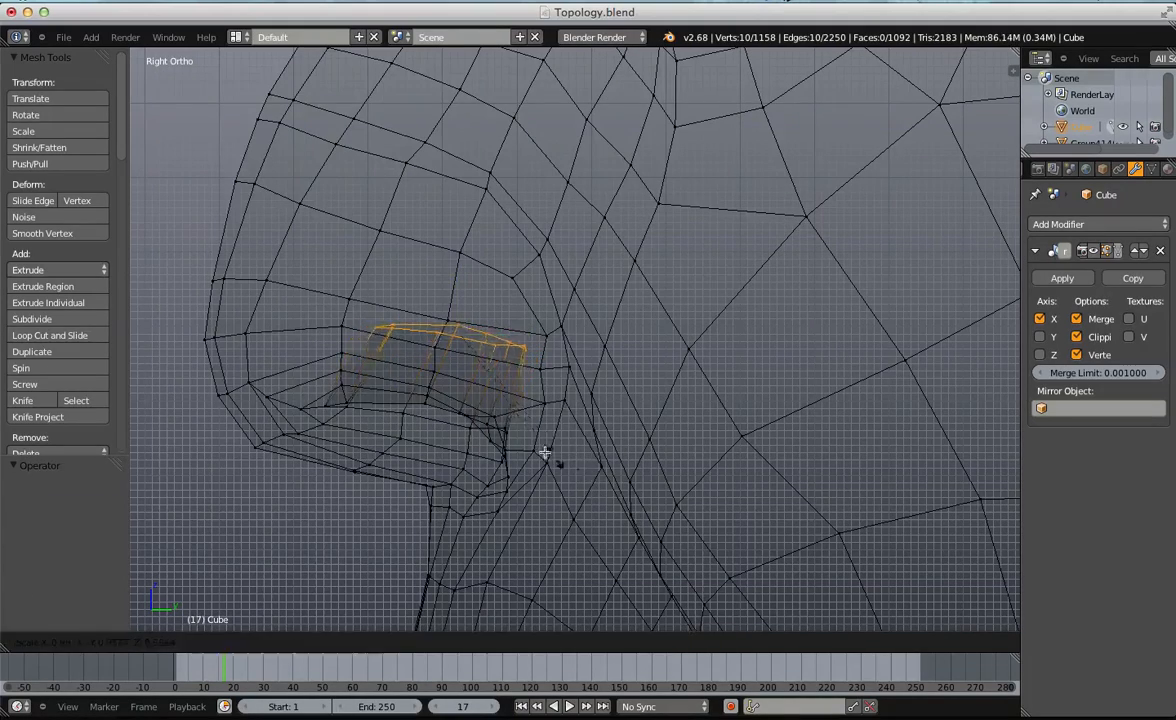
{"action": "key", "text": "r"}
{"action": "left_click", "coordinate": [511, 465]}
{"action": "left_click", "coordinate": [584, 457]}
Extrude the nostril loop a second time deeper into the nose, scale it and restore solid shading.
{"action": "key", "text": "e"}
{"action": "left_click", "coordinate": [616, 383]}
{"action": "key", "text": "s"}
{"action": "left_click", "coordinate": [550, 357]}
{"action": "key", "text": "z"}
Try closing the inner nostril opening with a single face.
{"action": "middle_click_drag", "start_coordinate": [265, 393], "coordinate": [479, 197]}
{"action": "key", "text": "f"}
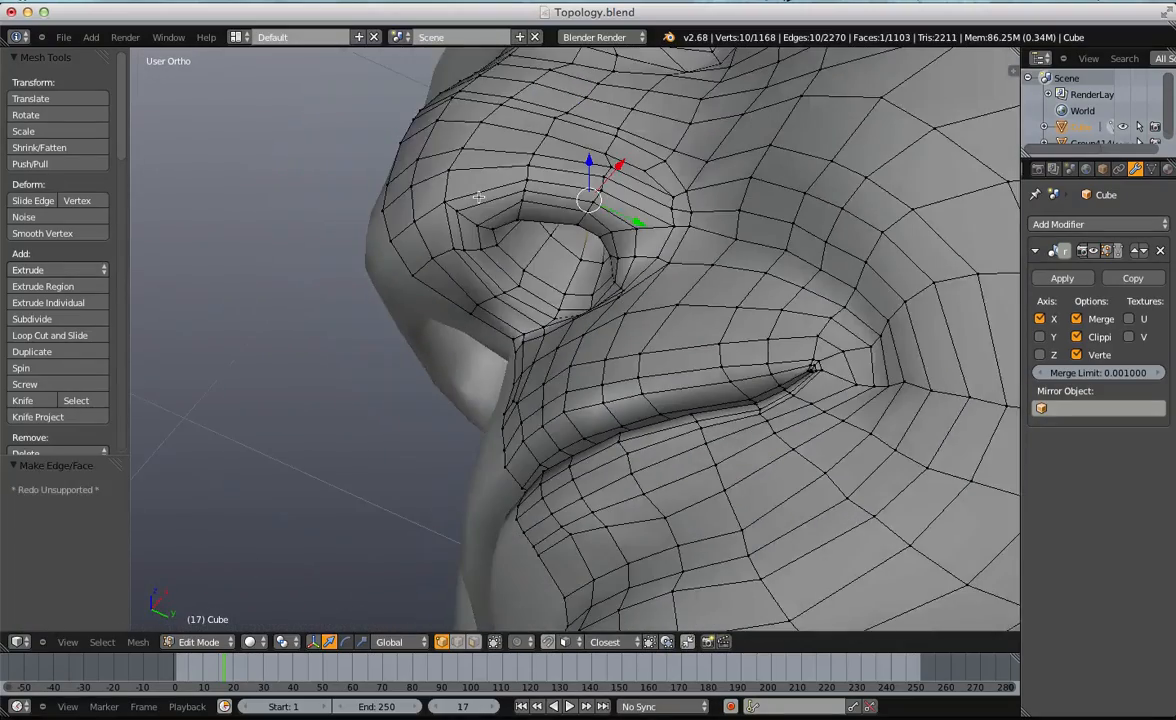
{"action": "key", "text": "KP_Decimal"}
{"action": "scroll", "coordinate": [390, 355], "scroll_direction": "down", "scroll_amount": 5}
{"action": "middle_click_drag", "start_coordinate": [390, 355], "coordinate": [480, 333]}
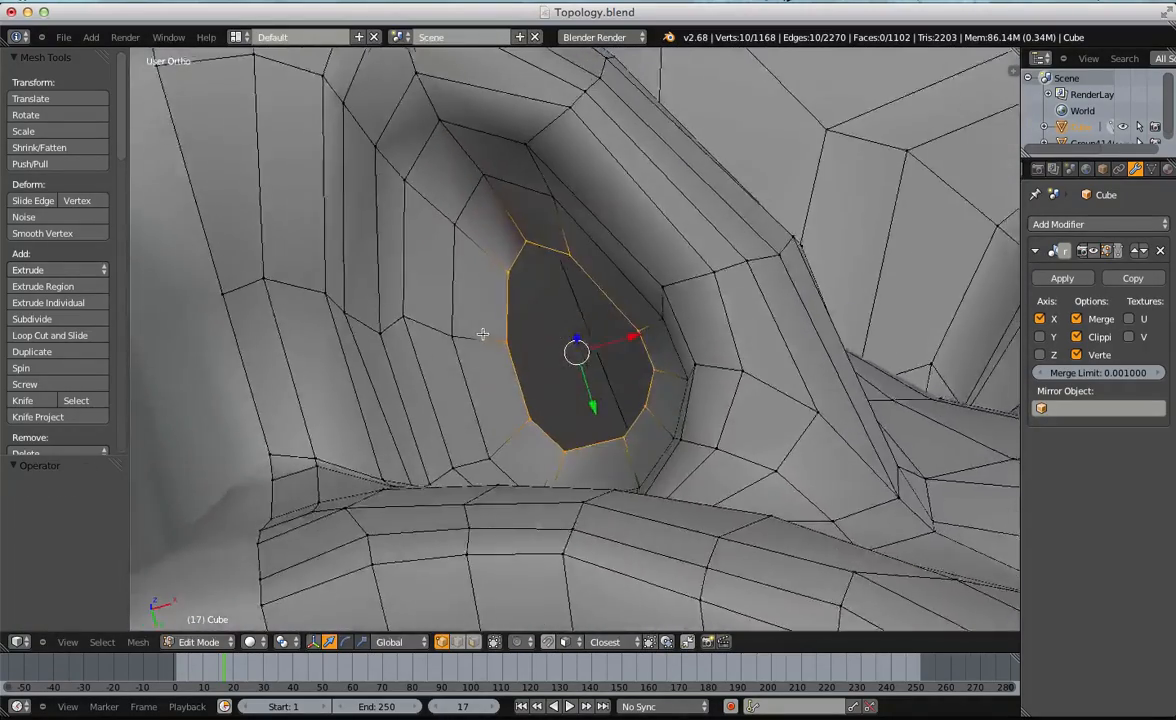
{"action": "key", "text": "a"}
{"action": "scroll", "coordinate": [510, 331], "scroll_direction": "up", "scroll_amount": 1}
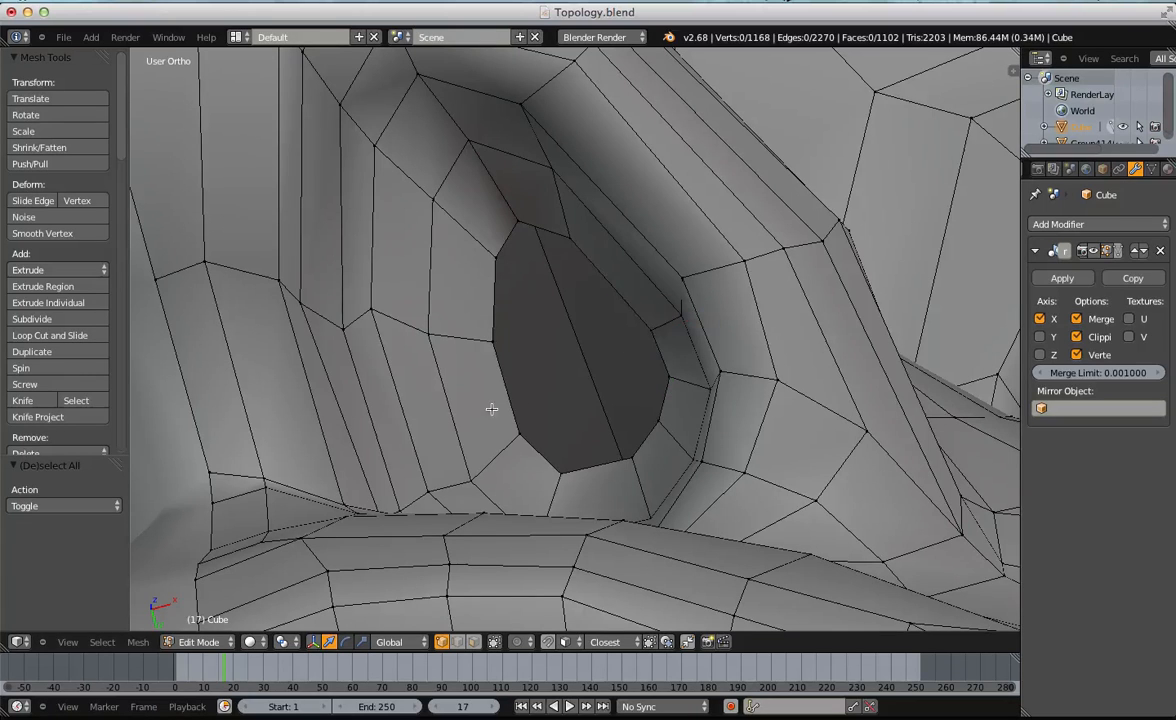
Extrude the inner nostril loop once more and scale it inward to narrow the opening.
{"action": "key", "text": "e"}
{"action": "left_click", "coordinate": [714, 365]}
{"action": "key", "text": "s"}
{"action": "left_click", "coordinate": [670, 372]}
{"action": "key", "text": "a"}
{"action": "middle_click_drag", "start_coordinate": [670, 372], "coordinate": [591, 408]}
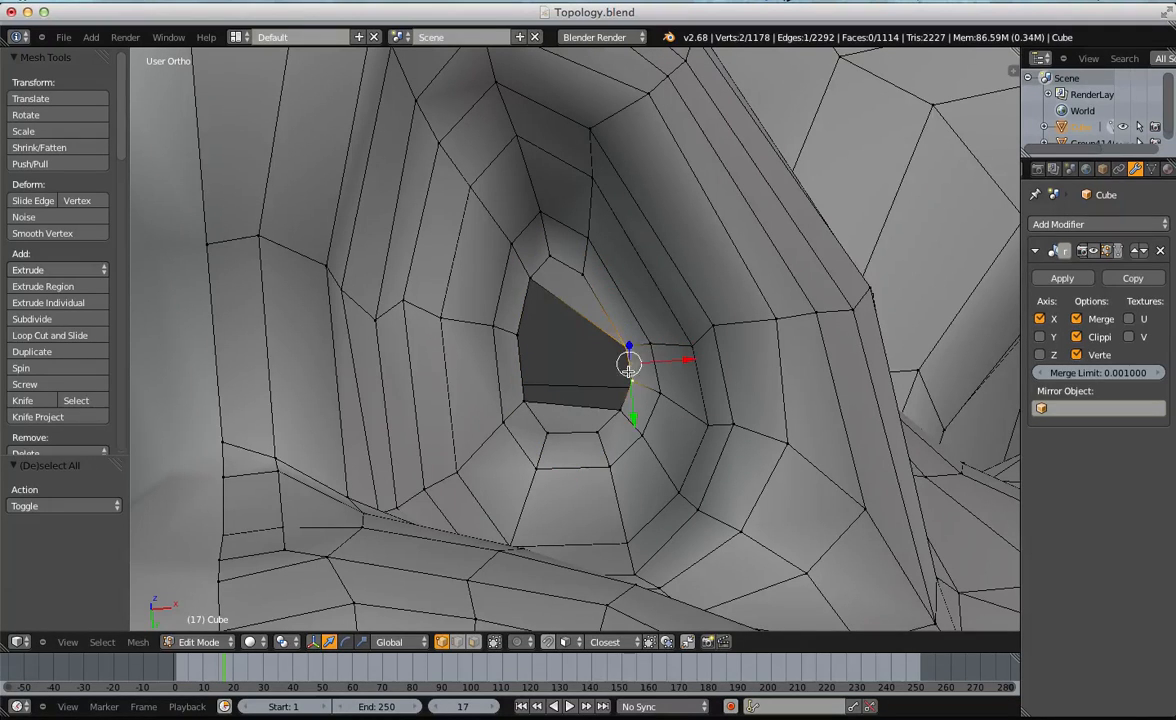
Fill the remaining hole at the nostril's inner end with faces and check the nose in Object Mode.
{"action": "right_click", "coordinate": [560, 404], "text": "alt"}
{"action": "key", "text": "f"}
{"action": "key", "text": "ctrl+z"}
{"action": "key", "text": "a"}
{"action": "scroll", "coordinate": [577, 440], "scroll_direction": "up", "scroll_amount": 4}
{"action": "scroll", "coordinate": [575, 446], "scroll_direction": "down", "scroll_amount": 15}
{"action": "key", "text": "Tab"}
{"action": "middle_click_drag", "start_coordinate": [567, 424], "coordinate": [598, 404]}
{"action": "key", "text": "Tab"}
{"action": "scroll", "coordinate": [575, 390], "scroll_direction": "up", "scroll_amount": 6}
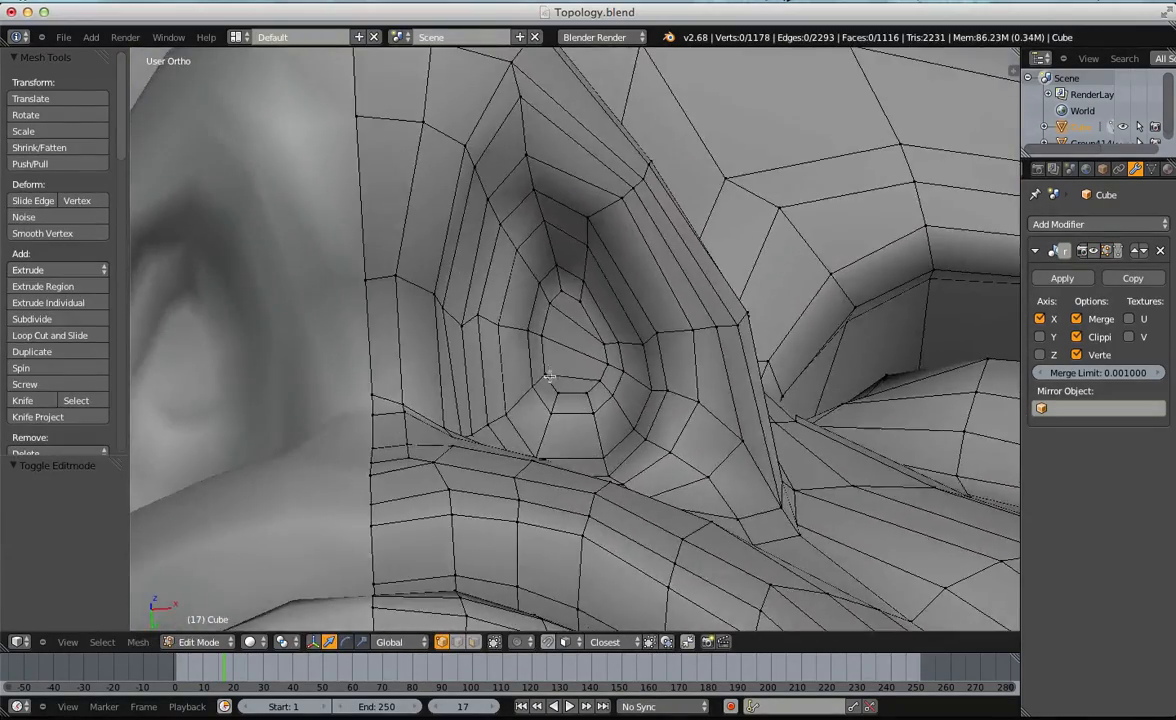
Select the faces at the nostril's inner end and try moving them toward the nose's centre with proportional editing.
{"action": "left_click", "coordinate": [540, 414]}
{"action": "key", "text": "c"}
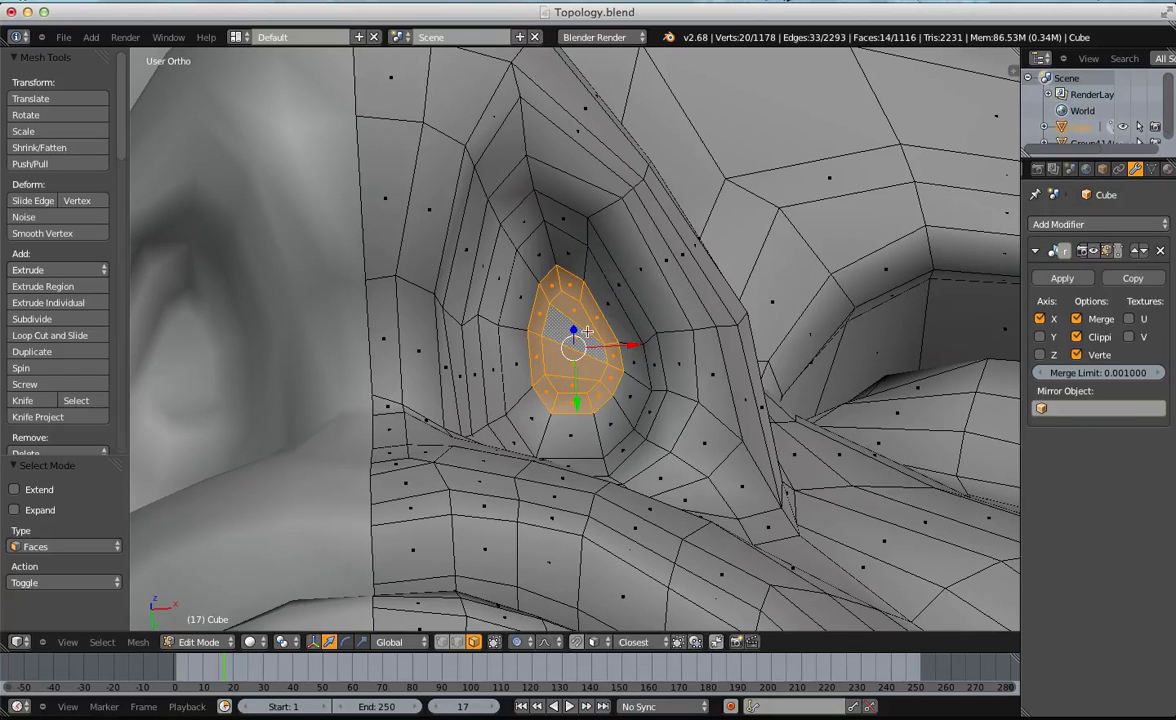
{"action": "key", "text": "g"}
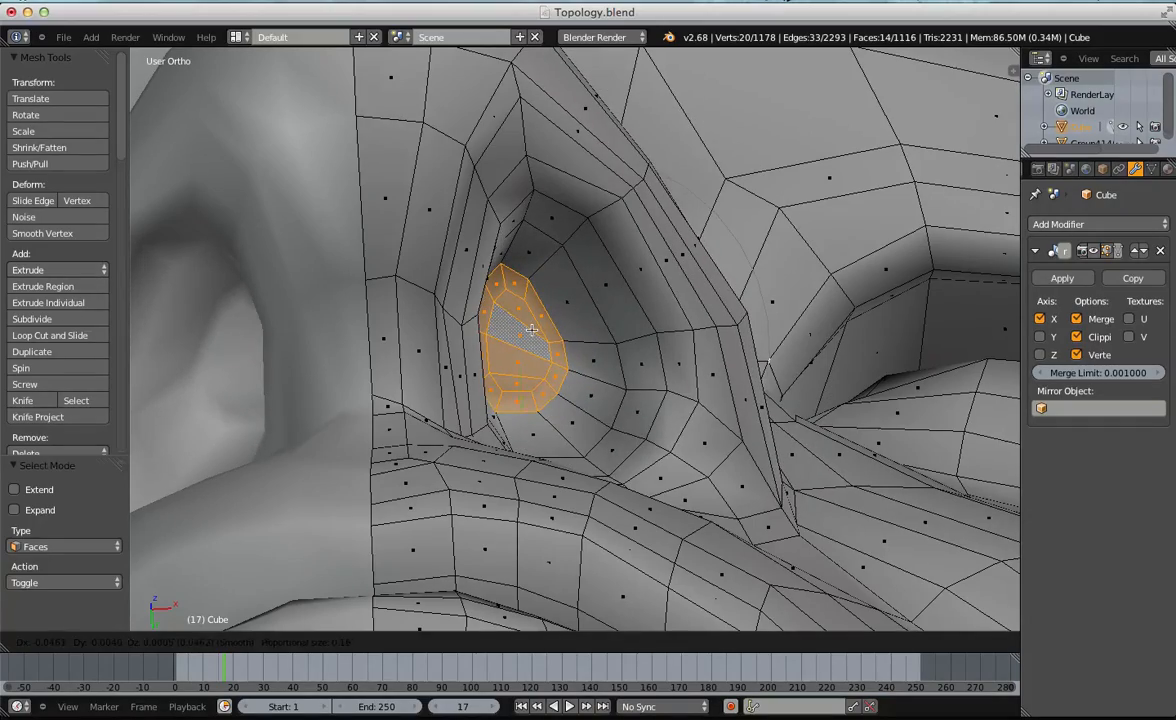
{"action": "left_click", "coordinate": [532, 330]}
{"action": "scroll", "coordinate": [532, 330], "scroll_direction": "down", "scroll_amount": 7}
{"action": "middle_click_drag", "start_coordinate": [532, 330], "coordinate": [566, 336]}
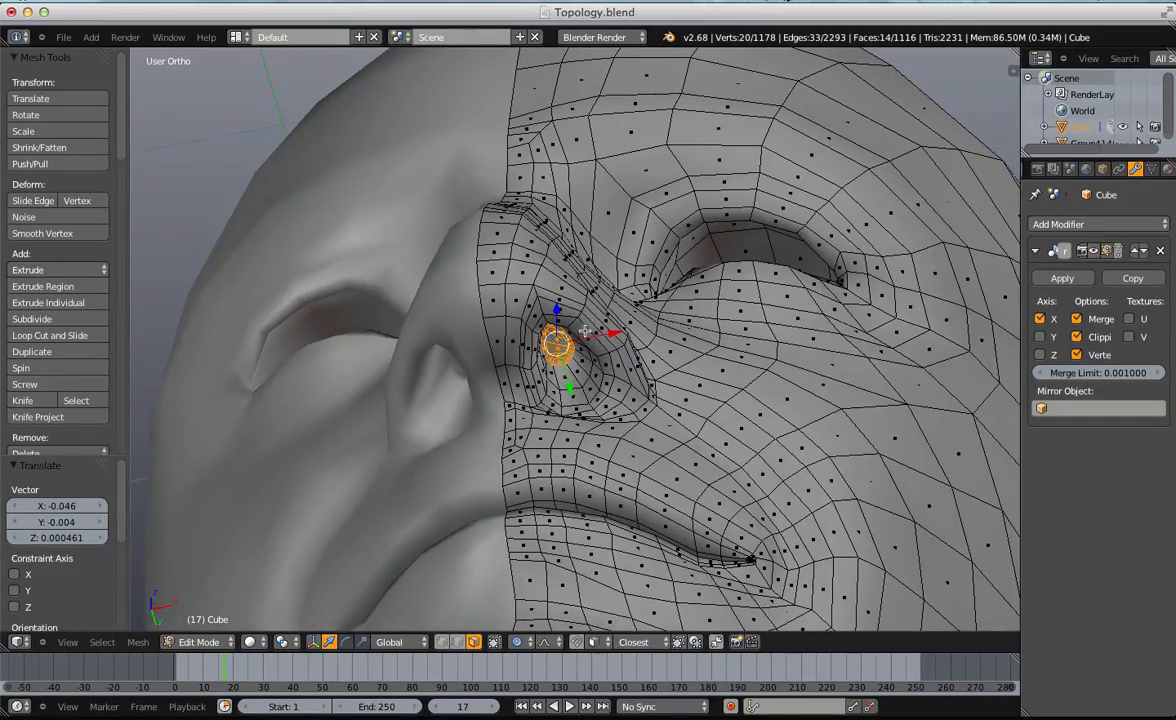
Review the closed nostril from below in Object Mode and return to the mesh in Edit Mode.
{"action": "left_click_drag", "start_coordinate": [608, 332], "coordinate": [598, 333]}
{"action": "scroll", "coordinate": [598, 333], "scroll_direction": "down", "scroll_amount": 4}
{"action": "mouse_move", "coordinate": [598, 333]}
{"action": "middle_mouse_down"}
{"action": "mouse_move", "coordinate": [498, 436]}
{"action": "mouse_move", "coordinate": [603, 441]}
{"action": "mouse_move", "coordinate": [661, 391]}
{"action": "mouse_move", "coordinate": [625, 438]}
{"action": "mouse_move", "coordinate": [606, 420]}
{"action": "mouse_move", "coordinate": [596, 341]}
{"action": "middle_mouse_up"}
{"action": "key", "text": "Tab"}
{"action": "scroll", "coordinate": [622, 438], "scroll_direction": "up", "scroll_amount": 3}
{"action": "scroll", "coordinate": [596, 341], "scroll_direction": "up", "scroll_amount": 3}
{"action": "key", "text": "Tab"}
{"action": "scroll", "coordinate": [563, 334], "scroll_direction": "up", "scroll_amount": 4}
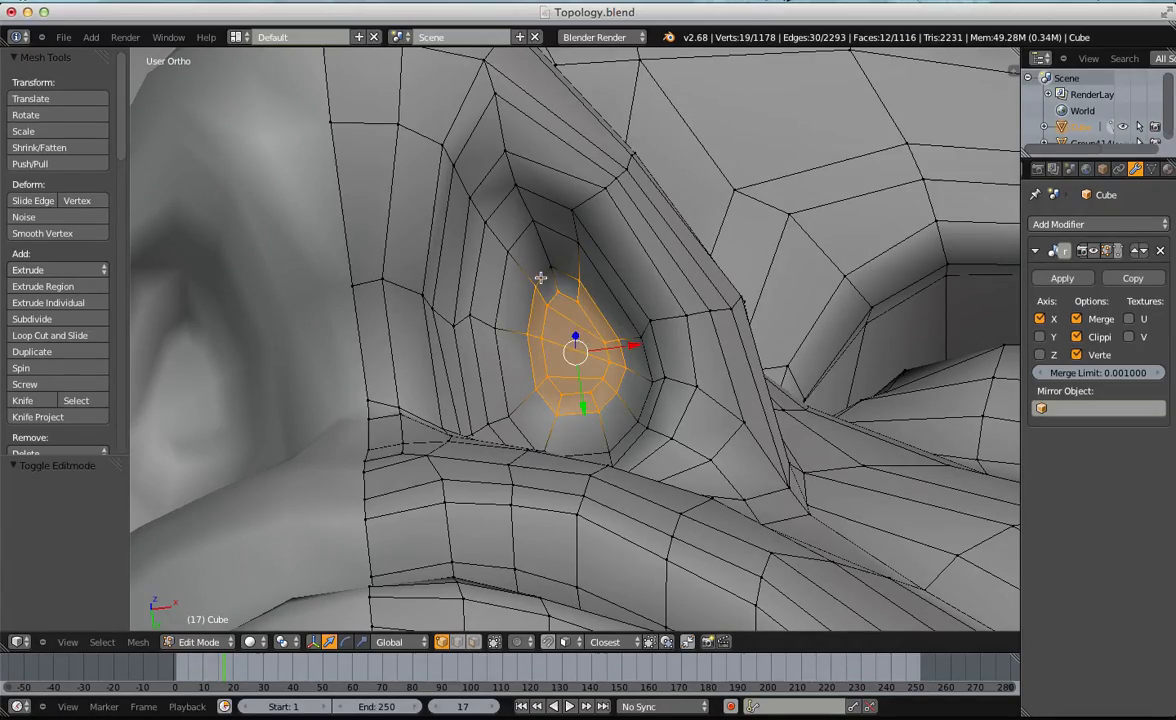
Clear the selection around the inner nostril and switch the mesh to face selection.
{"action": "key", "text": "a"}
{"action": "middle_click_drag", "start_coordinate": [517, 336], "coordinate": [453, 409]}
{"action": "right_click", "coordinate": [514, 446]}
{"action": "middle_click_drag", "start_coordinate": [513, 446], "coordinate": [425, 366]}
{"action": "key", "text": "a"}
{"action": "middle_click_drag", "start_coordinate": [457, 412], "coordinate": [546, 468]}
{"action": "key", "text": "a"}
{"action": "left_click", "coordinate": [476, 401]}
Select the central faces at the nostril's inner end, rescale them and return to Object Mode.
{"action": "scroll", "coordinate": [533, 312], "scroll_direction": "up", "scroll_amount": 3}
{"action": "scroll", "coordinate": [440, 374], "scroll_direction": "up", "scroll_amount": 2}
{"action": "key", "text": "c"}
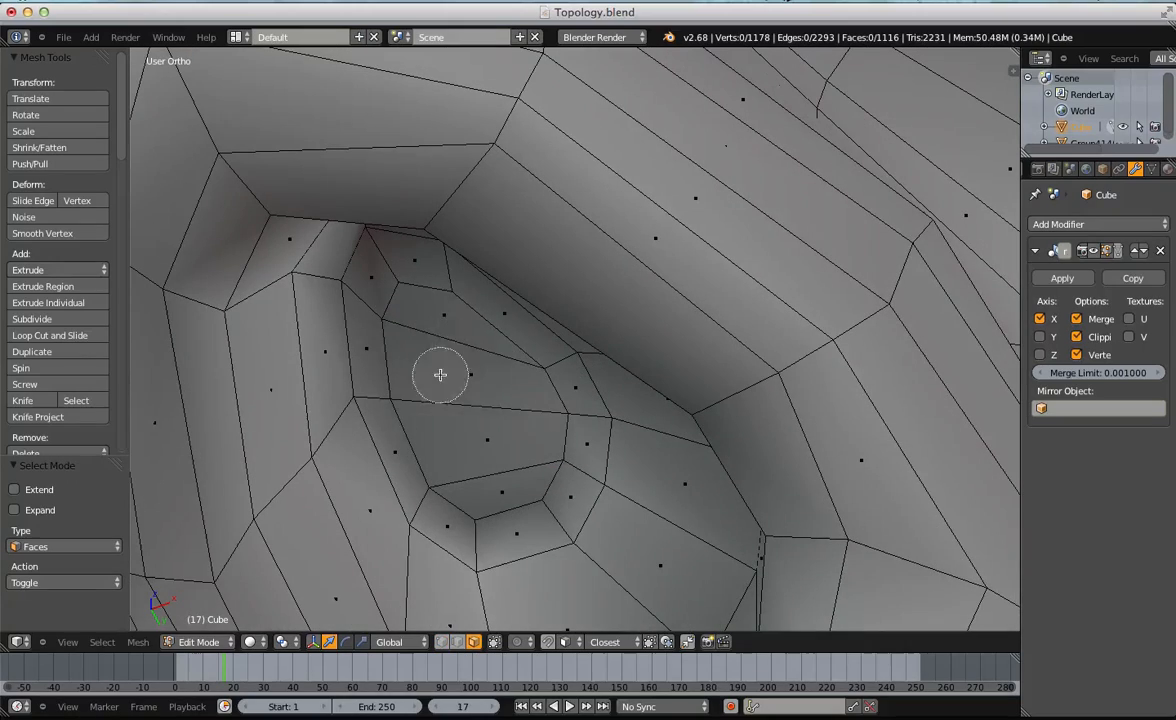
{"action": "left_click_drag", "start_coordinate": [478, 403], "coordinate": [502, 473]}
{"action": "key", "text": "Escape"}
{"action": "key", "text": "s"}
{"action": "left_click", "coordinate": [643, 469]}
{"action": "key", "text": "Tab"}
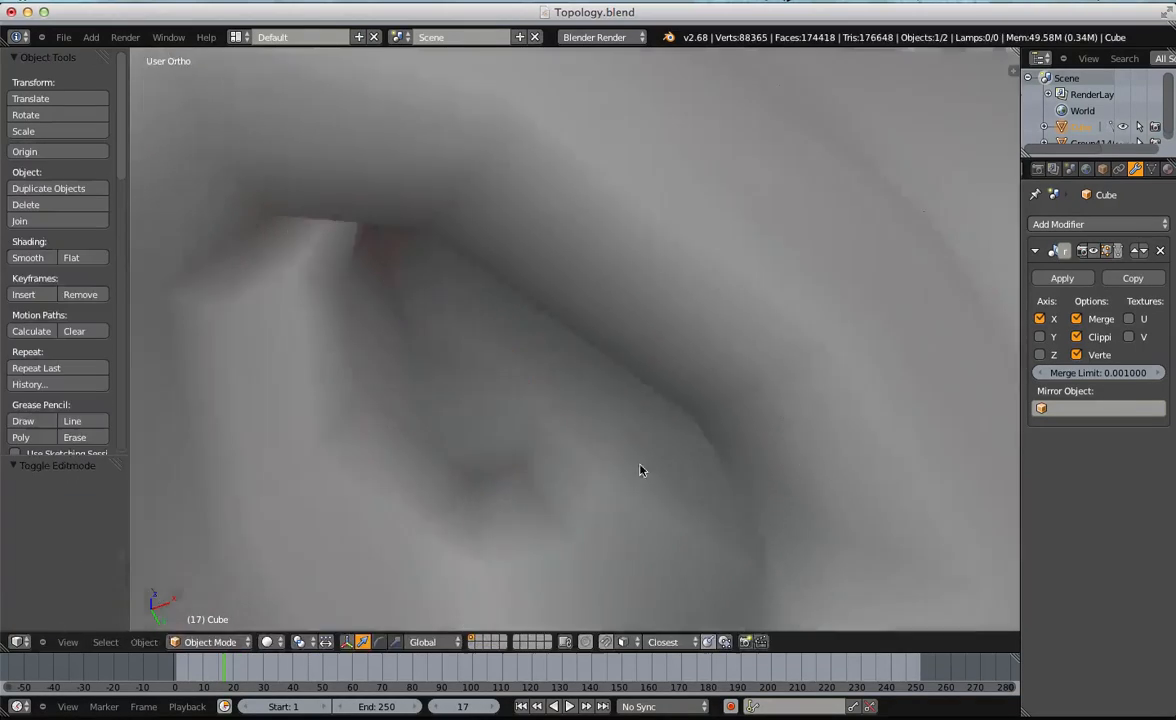
Deselect the head and review the whole bust in perspective in Object Mode.
{"action": "scroll", "coordinate": [560, 480], "scroll_direction": "down", "scroll_amount": 8}
{"action": "scroll", "coordinate": [560, 480], "scroll_direction": "down", "scroll_amount": 6}
{"action": "middle_click_drag", "start_coordinate": [560, 480], "coordinate": [648, 536]}
{"action": "scroll", "coordinate": [648, 536], "scroll_direction": "down", "scroll_amount": 3}
{"action": "middle_click_drag", "start_coordinate": [600, 270], "coordinate": [576, 396]}
{"action": "scroll", "coordinate": [672, 373], "scroll_direction": "down", "scroll_amount": 1}
{"action": "key", "text": "a"}
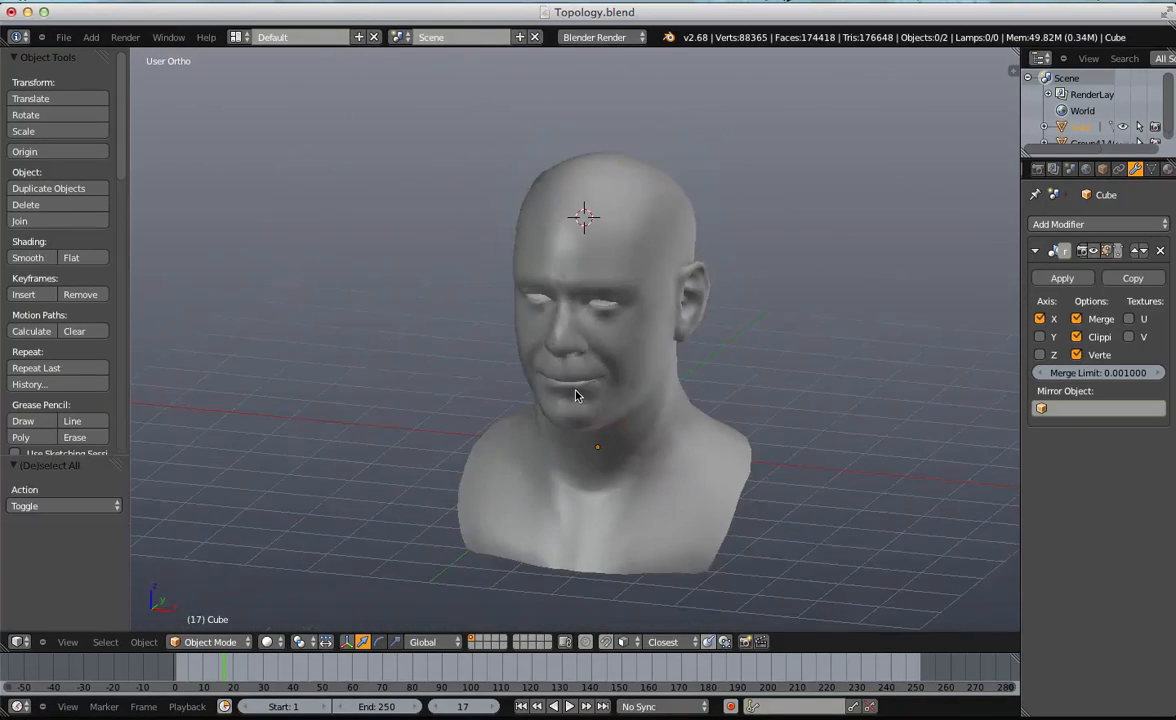
{"action": "left_click", "coordinate": [576, 393]}
{"action": "scroll", "coordinate": [688, 418], "scroll_direction": "down", "scroll_amount": 3}
{"action": "key", "text": "KP_5"}
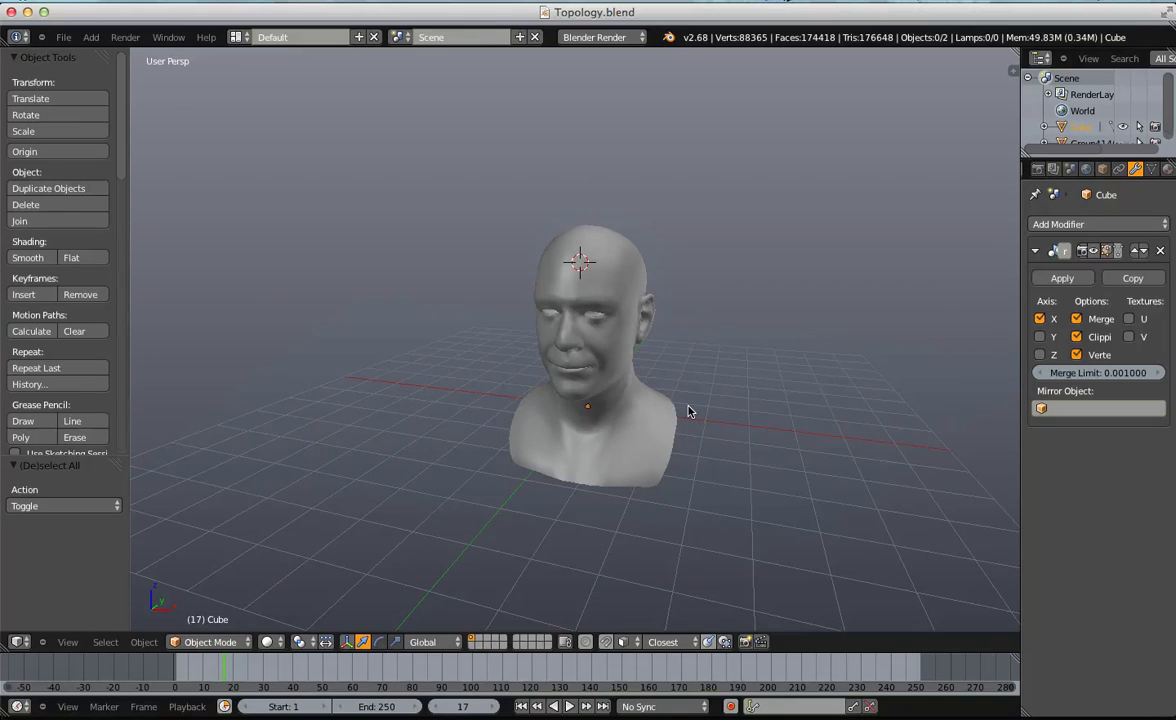
{"action": "middle_click_drag", "start_coordinate": [668, 410], "coordinate": [696, 402]}
Examine the face from the front, comparing the smooth surface with its mesh topology.
{"action": "key", "text": "Tab"}
{"action": "key", "text": "KP_1"}
{"action": "key", "text": "Tab"}
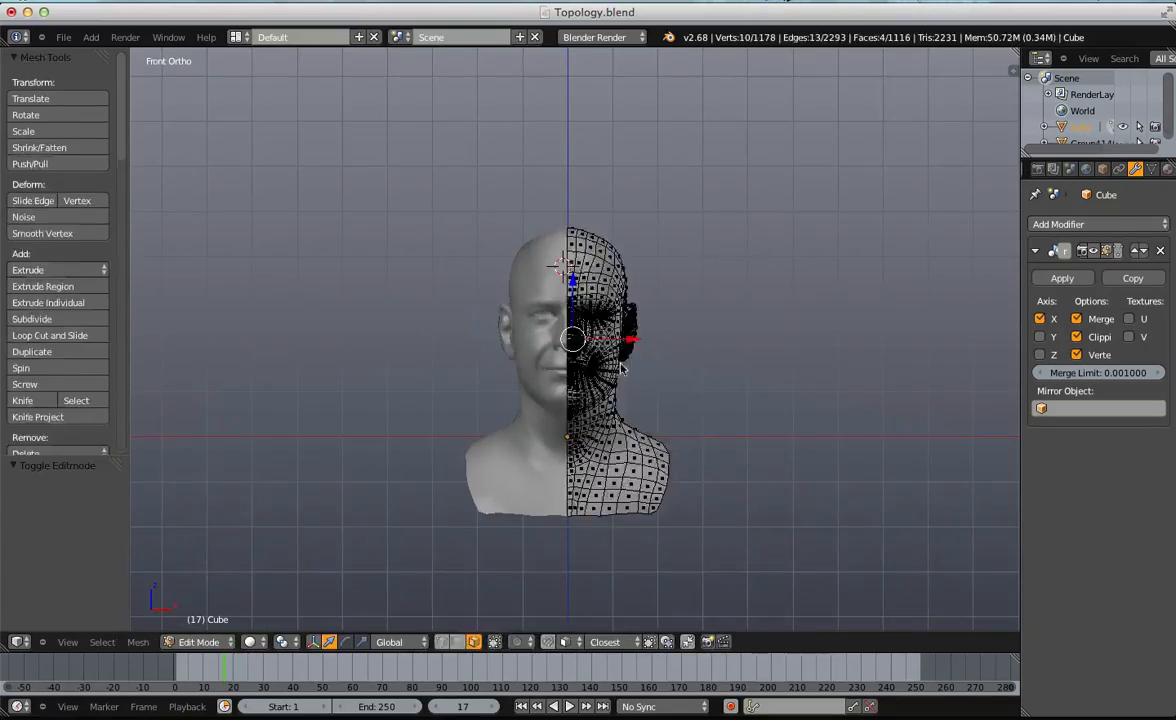
{"action": "key", "text": "Tab"}
{"action": "scroll", "coordinate": [636, 368], "scroll_direction": "up", "scroll_amount": 6}
{"action": "key", "text": "Tab"}
{"action": "key", "text": "Tab"}
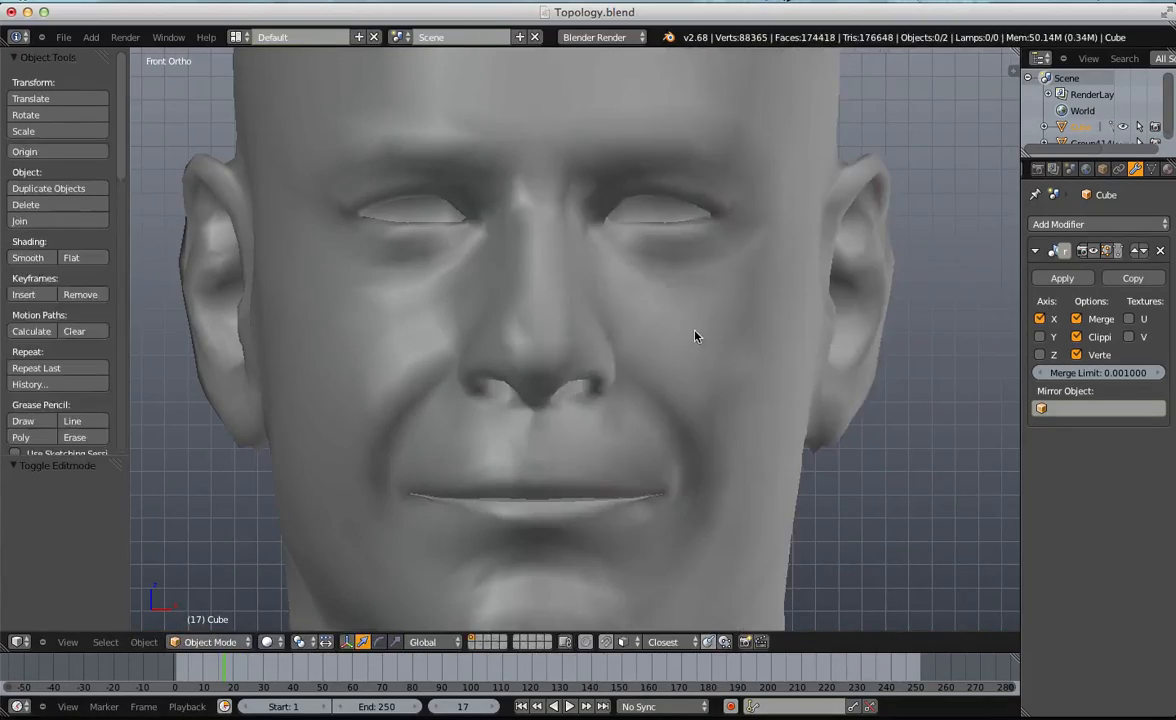
{"action": "key", "text": "Tab"}
{"action": "scroll", "coordinate": [690, 332], "scroll_direction": "down", "scroll_amount": 5}
Save the file over Topology.blend and apply the head's Mirror modifier.
{"action": "key", "text": "Tab"}
{"action": "right_click", "coordinate": [666, 325]}
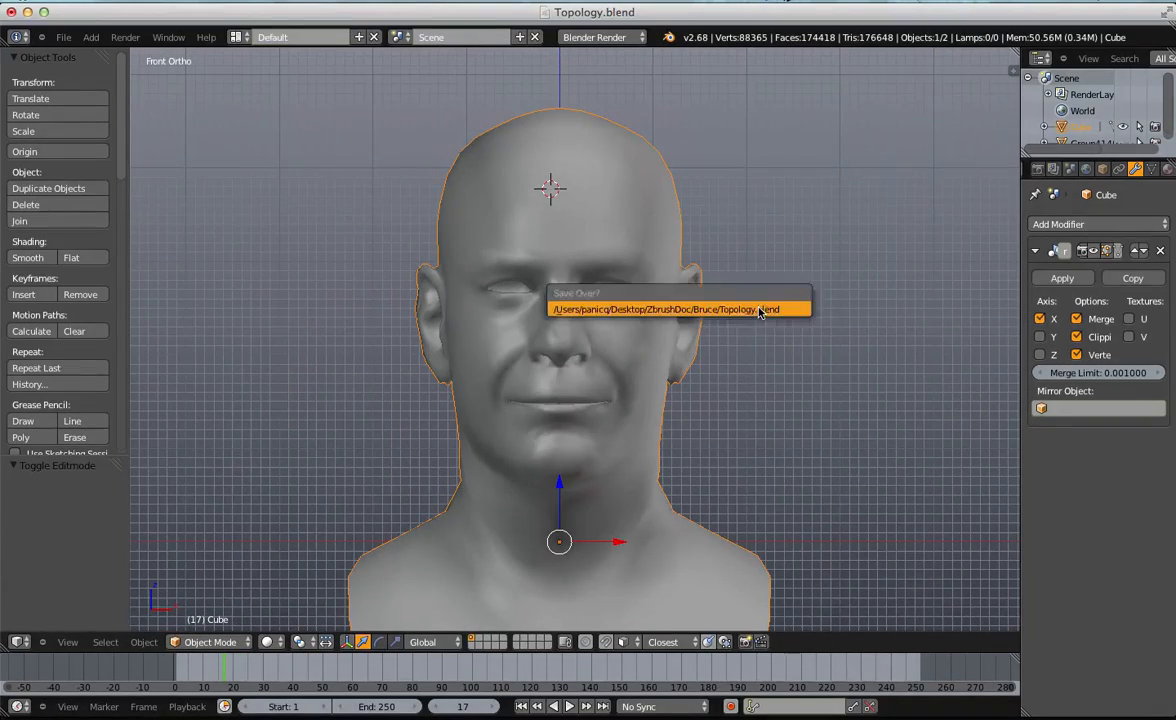
{"action": "left_click", "coordinate": [1062, 278]}
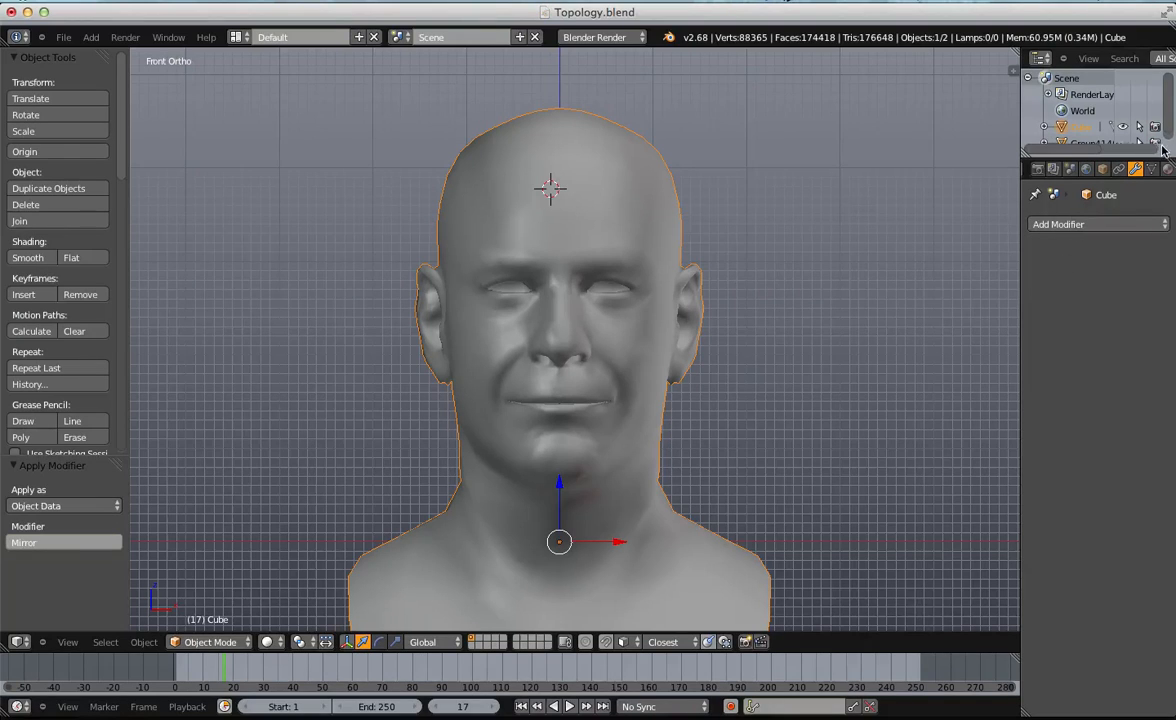
Add a Basis shape key and a second shape key, Key 1, to the head.
{"action": "left_click", "coordinate": [1150, 170]}
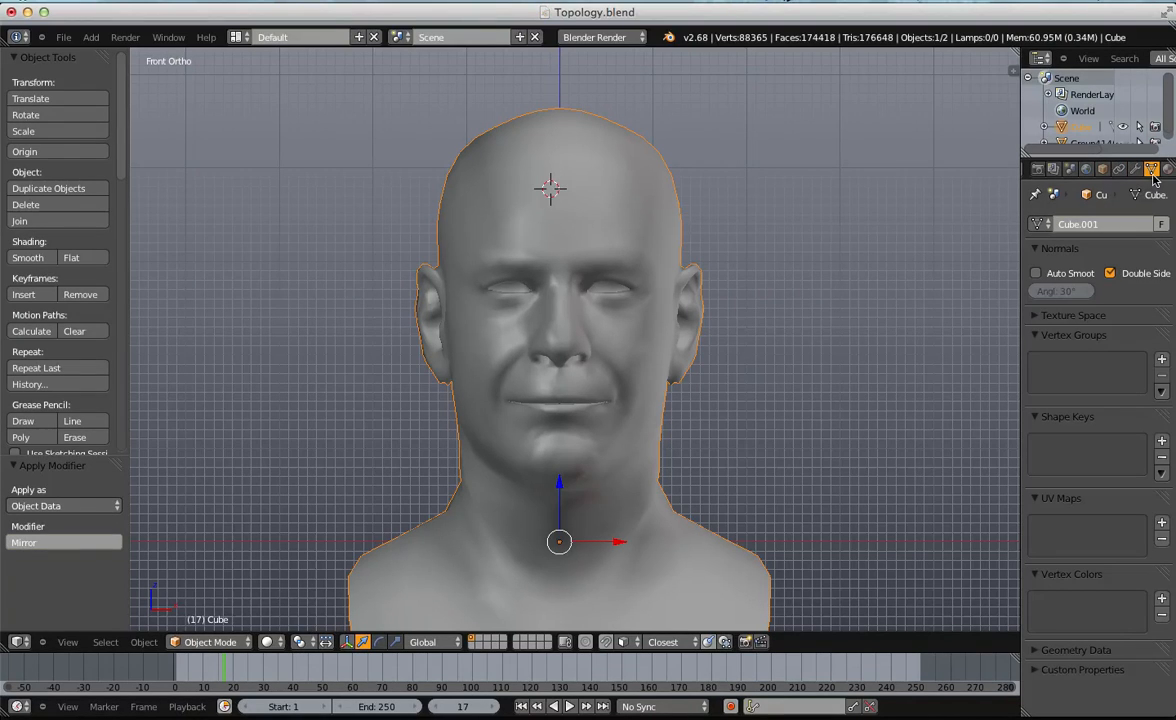
{"action": "left_click", "coordinate": [1159, 442]}
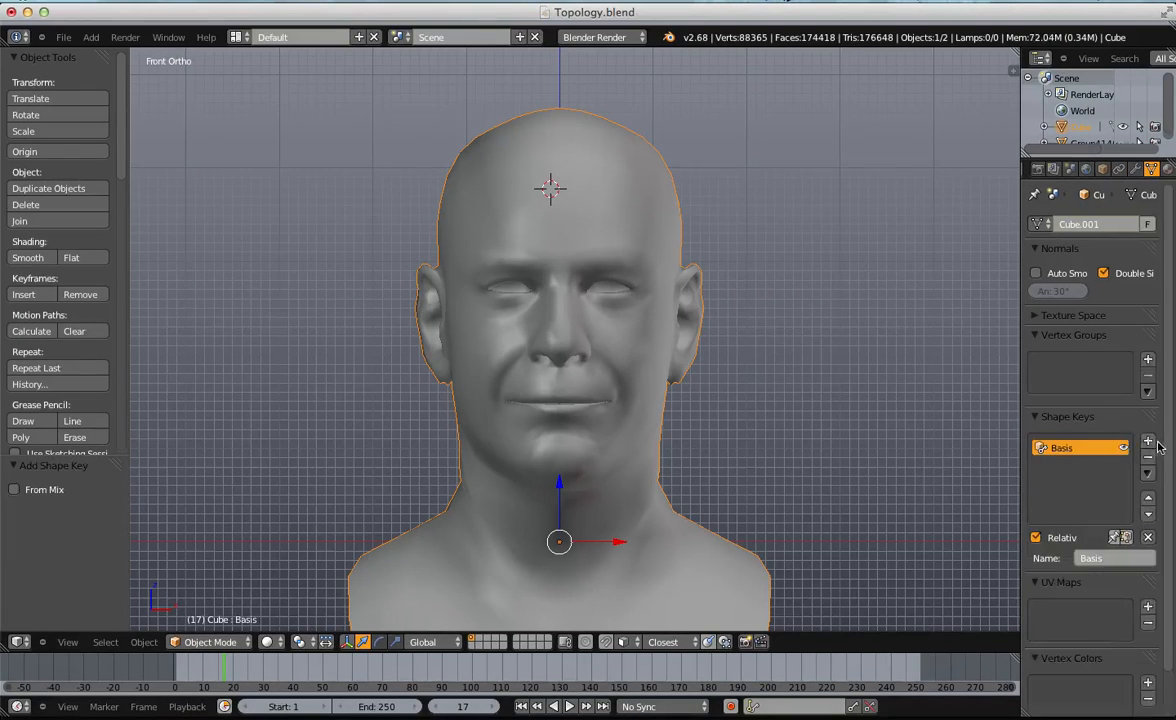
{"action": "left_click", "coordinate": [1148, 443]}
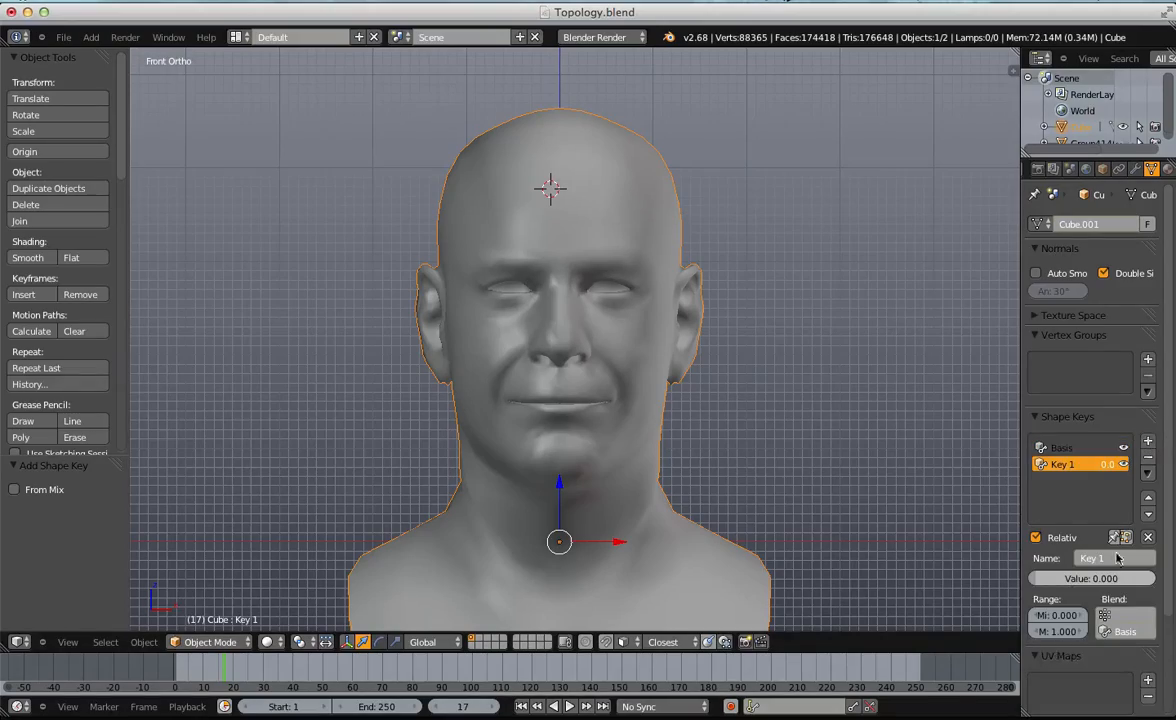
On Key 1, switch to vertex selection, select the vertex at the head's left mouth corner and enable proportional editing.
{"action": "key", "text": "Tab"}
{"action": "scroll", "coordinate": [640, 390], "scroll_direction": "up", "scroll_amount": 5}
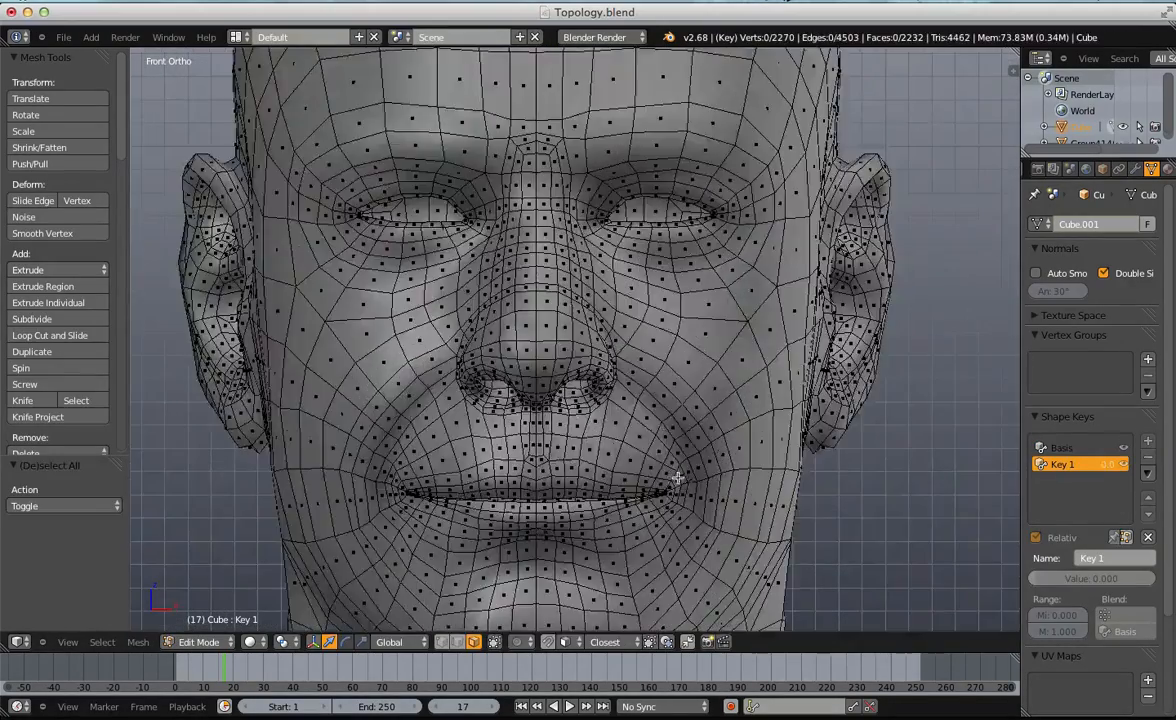
{"action": "key", "text": "a"}
{"action": "key", "text": "ctrl+Tab"}
{"action": "left_click", "coordinate": [674, 346]}
{"action": "scroll", "coordinate": [680, 380], "scroll_direction": "up", "scroll_amount": 5}
{"action": "key", "text": "a"}
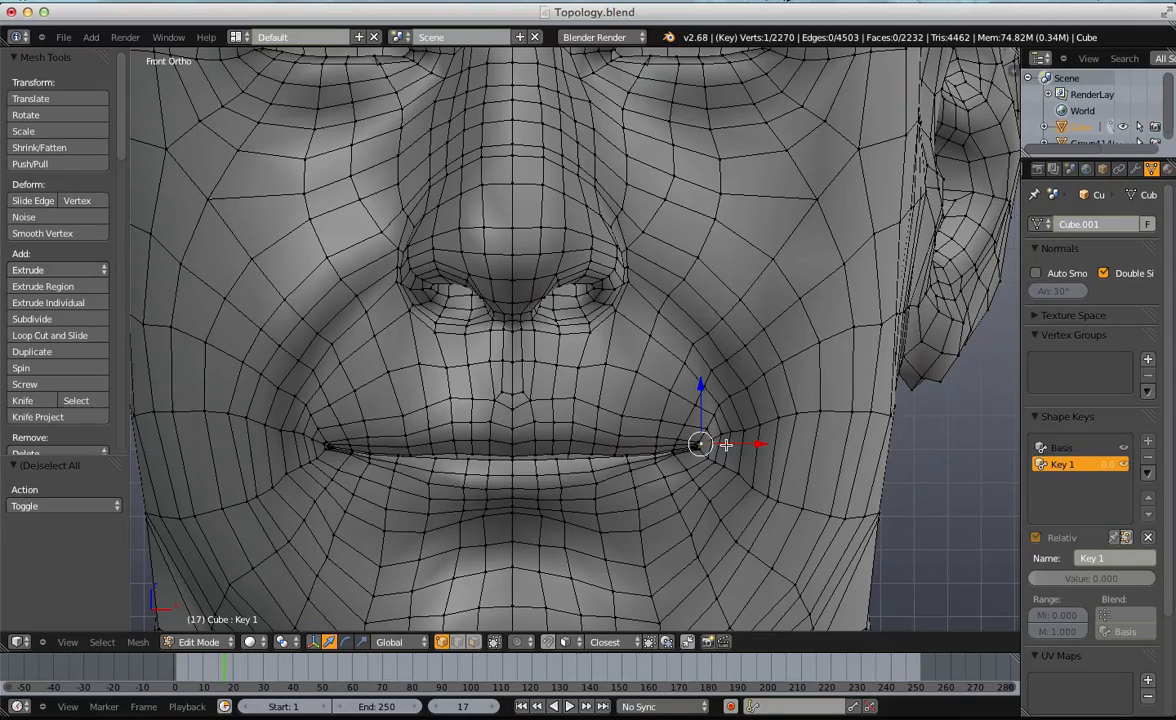
{"action": "key", "text": "o"}
Rotate the area around the left mouth corner with smooth proportional editing.
{"action": "key", "text": "g"}
{"action": "left_click", "coordinate": [723, 443]}
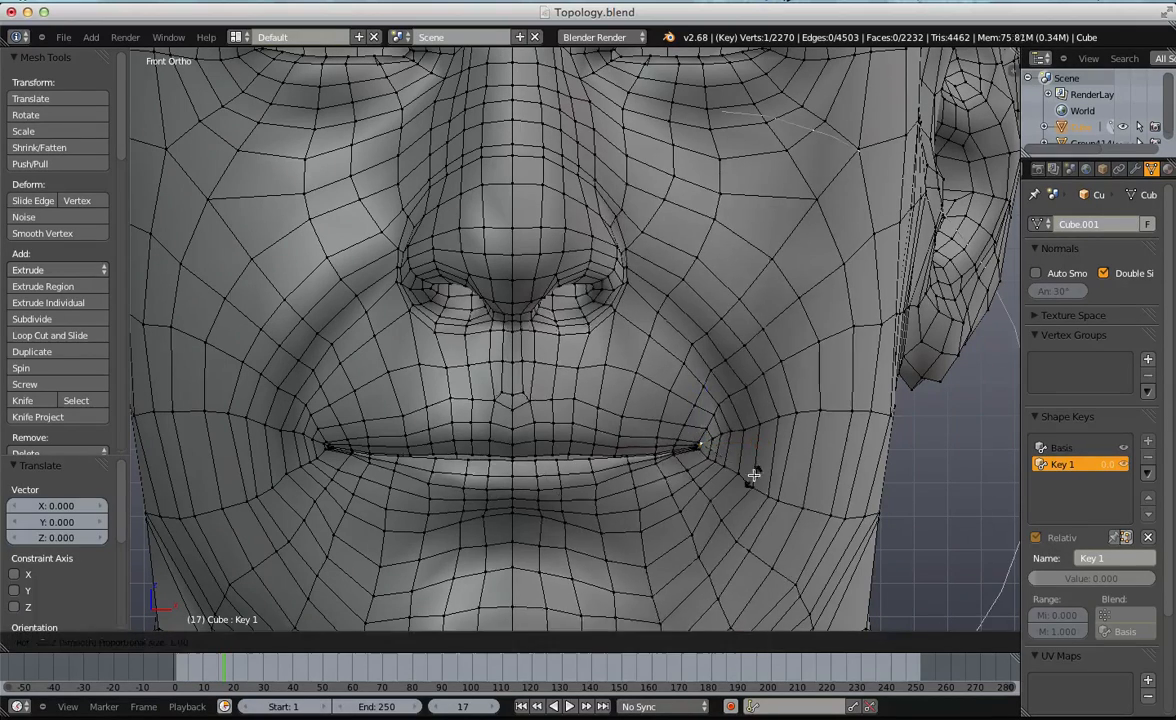
{"action": "key", "text": "r"}
{"action": "scroll", "coordinate": [756, 466], "scroll_direction": "up", "scroll_amount": 5}
{"action": "scroll", "coordinate": [756, 462], "scroll_direction": "down", "scroll_amount": 4}
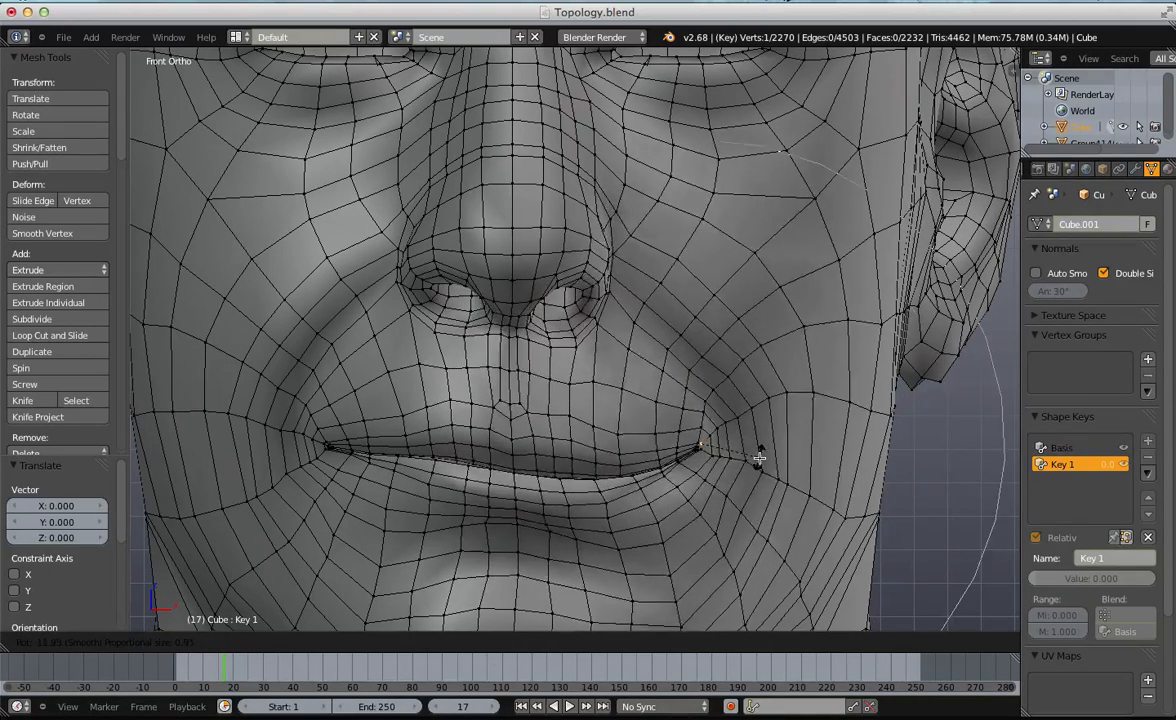
{"action": "left_click", "coordinate": [759, 439]}
Move the left mouth corner up and outward and rotate it further to form a one-sided smile.
{"action": "left_click", "coordinate": [777, 360]}
{"action": "key", "text": "r"}
{"action": "left_click", "coordinate": [811, 383]}
{"action": "scroll", "coordinate": [811, 383], "scroll_direction": "up", "scroll_amount": 2}
{"action": "key", "text": "g"}
{"action": "left_click", "coordinate": [811, 383]}
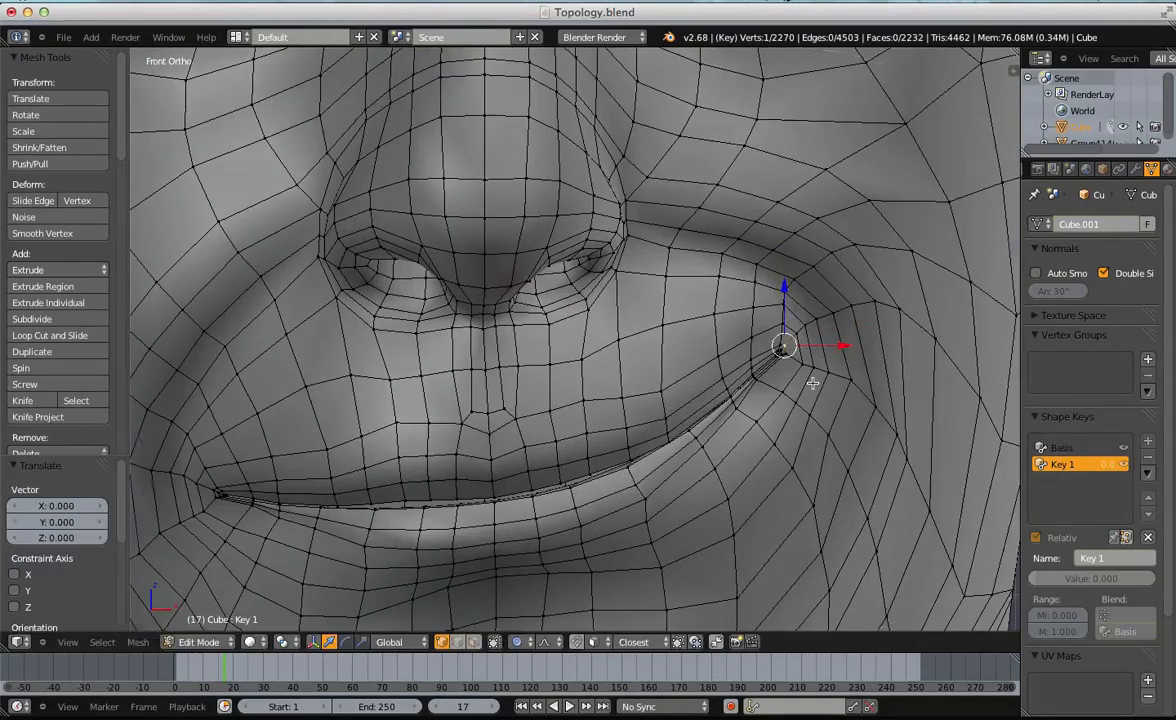
{"action": "scroll", "coordinate": [811, 380], "scroll_direction": "down", "scroll_amount": 4}
{"action": "key", "text": "g"}
{"action": "left_click", "coordinate": [816, 355]}
Preview the smile in Object Mode with Key 1 at 1.000 and lower its value to 0.243.
{"action": "key", "text": "Tab"}
{"action": "scroll", "coordinate": [785, 381], "scroll_direction": "down", "scroll_amount": 4}
{"action": "middle_click_drag", "start_coordinate": [785, 381], "coordinate": [719, 393]}
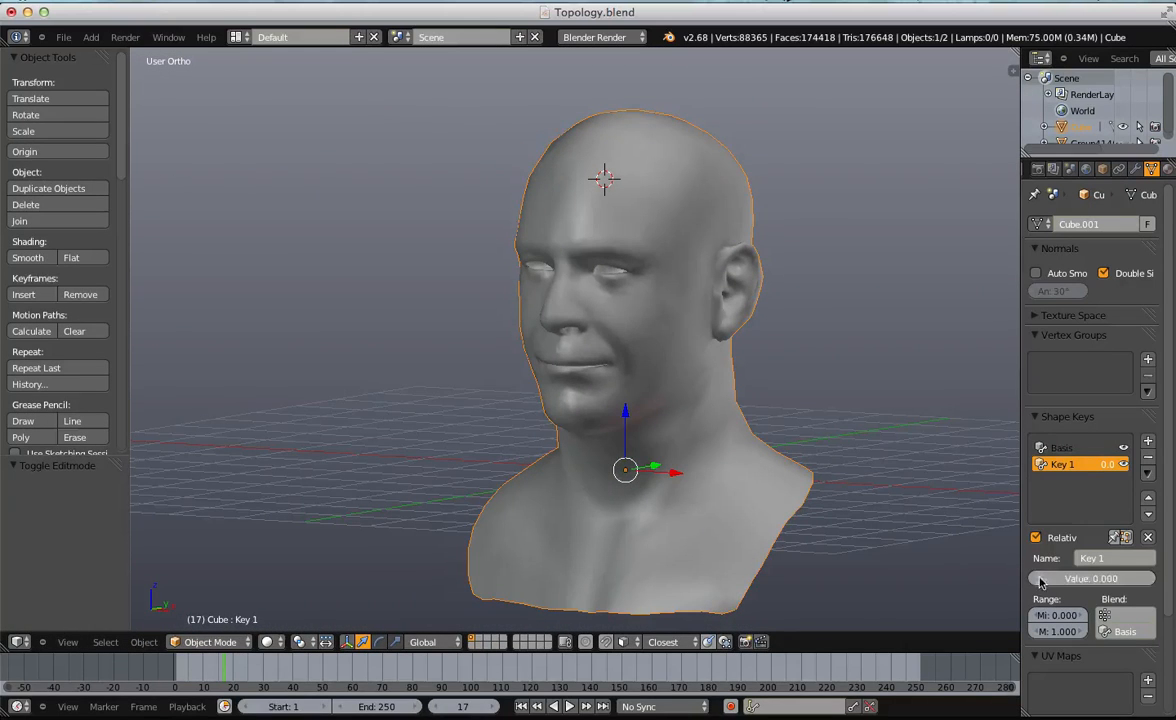
{"action": "scroll", "coordinate": [822, 362], "scroll_direction": "up", "scroll_amount": 6}
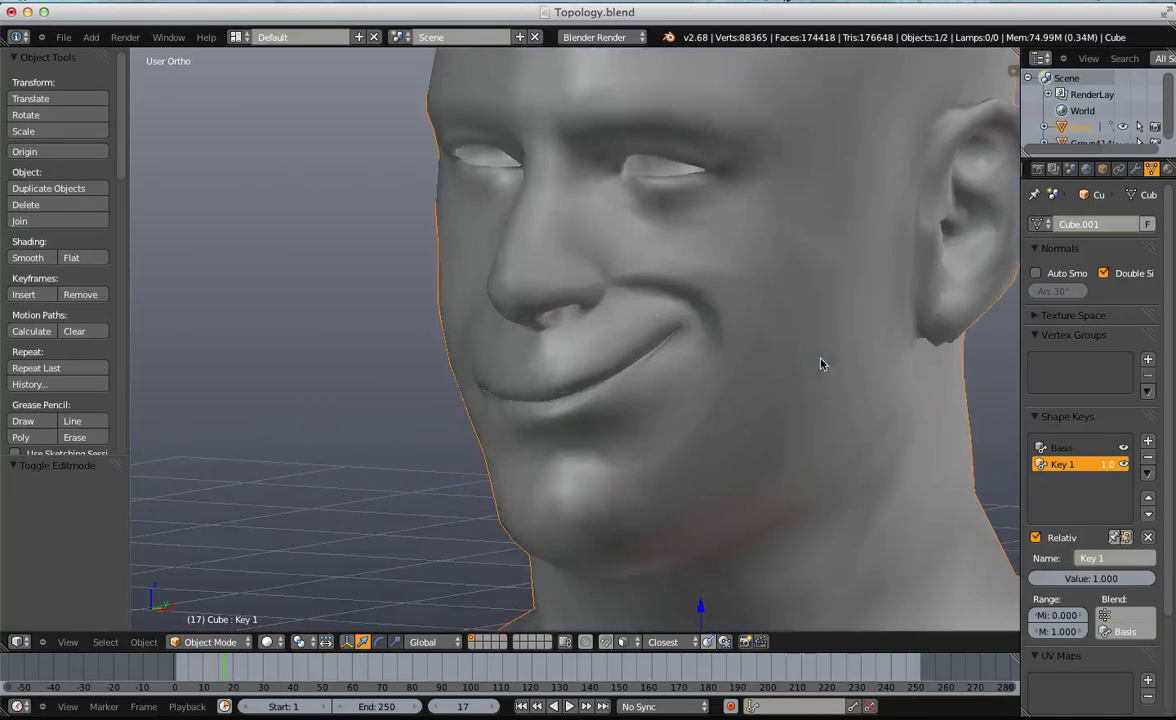
{"action": "left_click_drag", "start_coordinate": [1126, 590], "coordinate": [1018, 598]}
Push the left mouth corner backward along the Y axis in side view with proportional editing.
{"action": "key", "text": "Tab"}
{"action": "middle_click_drag", "start_coordinate": [709, 465], "coordinate": [590, 446]}
{"action": "key", "text": "g"}
{"action": "left_click", "coordinate": [662, 349]}
{"action": "left_click_drag", "start_coordinate": [686, 328], "coordinate": [716, 330]}
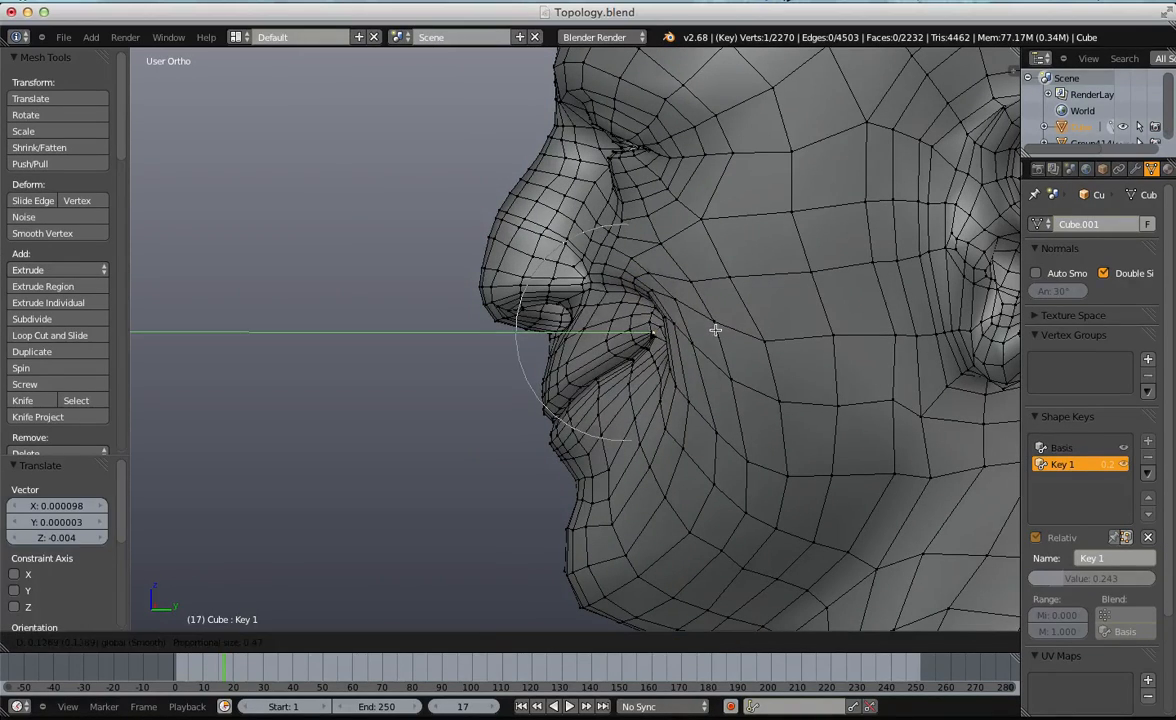
{"action": "left_click", "coordinate": [715, 330]}
{"action": "key", "text": "a"}
{"action": "right_click_drag", "start_coordinate": [665, 281], "coordinate": [615, 265]}
{"action": "key", "text": "a"}
Preview the adjusted smile in Object Mode with Key 1's value at 0.459.
{"action": "key", "text": "Tab"}
{"action": "scroll", "coordinate": [629, 343], "scroll_direction": "down", "scroll_amount": 4}
{"action": "middle_click_drag", "start_coordinate": [629, 343], "coordinate": [735, 384]}
{"action": "left_click_drag", "start_coordinate": [1042, 579], "coordinate": [1100, 587]}
{"action": "scroll", "coordinate": [664, 412], "scroll_direction": "up", "scroll_amount": 5}
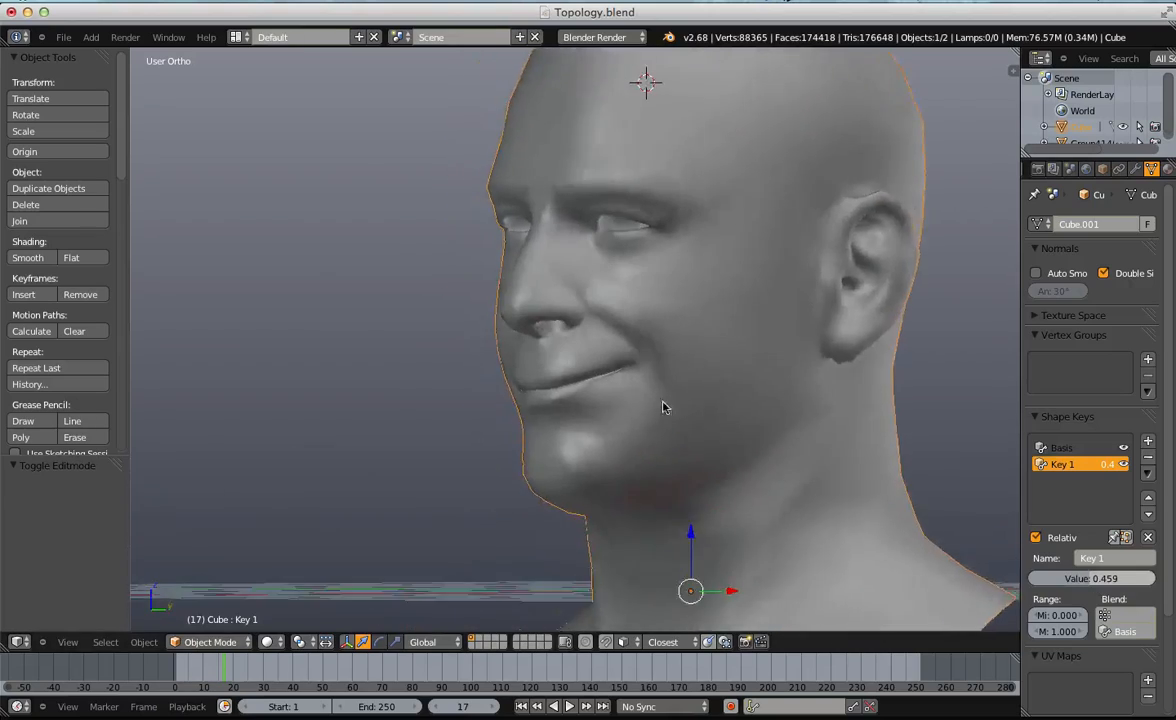
Inspect the topology of the smiling cheek and return Key 1's value to 0.000.
{"action": "key", "text": "Tab"}
{"action": "key", "text": "a"}
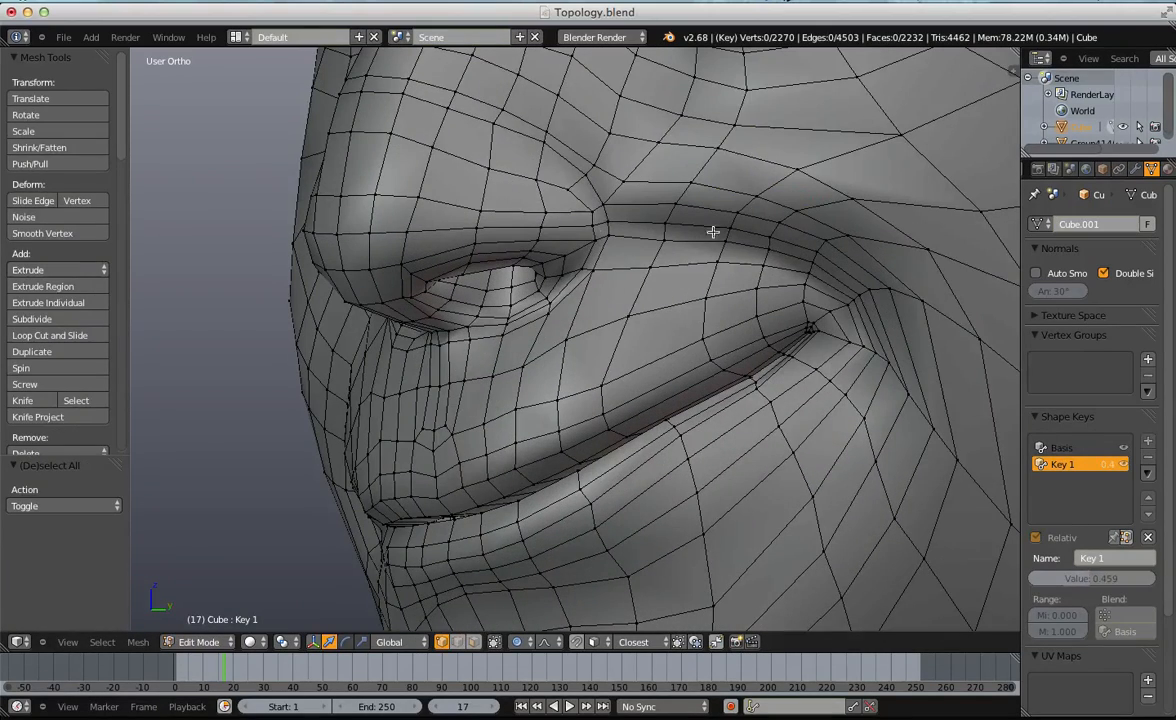
{"action": "key", "text": "Tab"}
{"action": "middle_click_drag", "start_coordinate": [622, 384], "coordinate": [543, 292]}
{"action": "middle_click_drag", "start_coordinate": [556, 245], "coordinate": [790, 417]}
{"action": "left_click_drag", "start_coordinate": [1078, 580], "coordinate": [1032, 582]}
{"action": "scroll", "coordinate": [598, 525], "scroll_direction": "down", "scroll_amount": 7}
{"action": "middle_click_drag", "start_coordinate": [598, 525], "coordinate": [703, 515]}
{"action": "scroll", "coordinate": [703, 515], "scroll_direction": "up", "scroll_amount": 3}
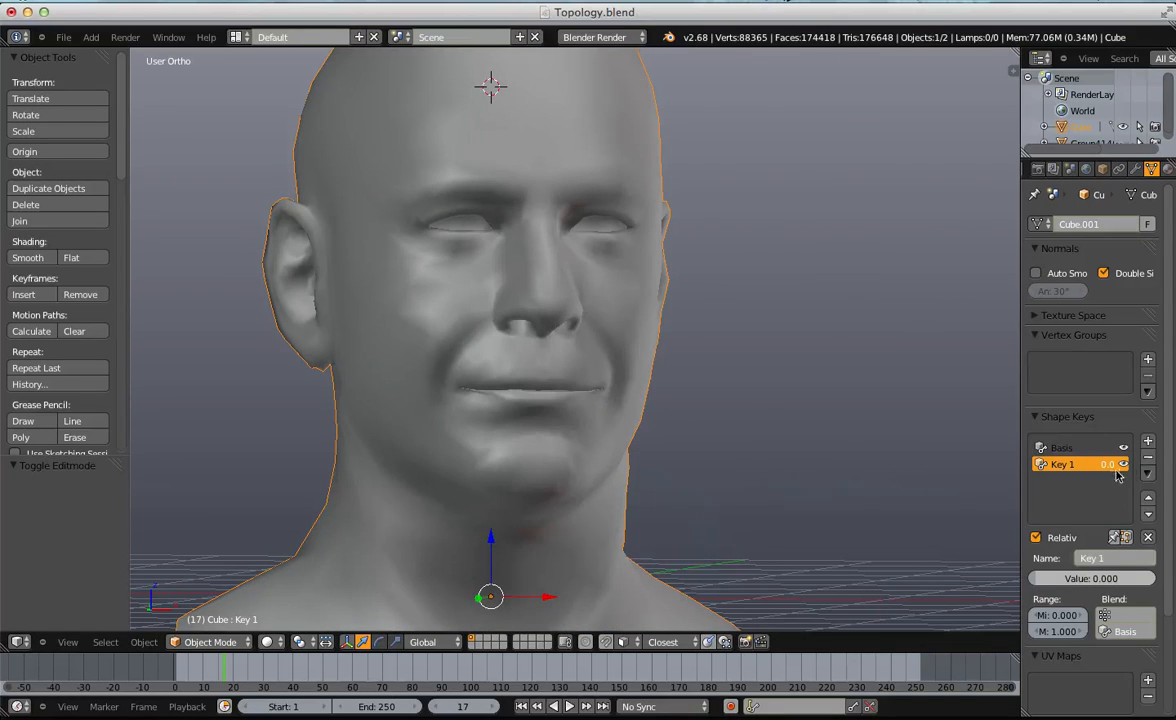
Remove both shape keys from the head, deselect it and view the bust in perspective.
{"action": "left_click", "coordinate": [1148, 458]}
{"action": "left_click", "coordinate": [1148, 458]}
{"action": "scroll", "coordinate": [682, 360], "scroll_direction": "down", "scroll_amount": 3}
{"action": "middle_click_drag", "start_coordinate": [682, 360], "coordinate": [655, 376]}
{"action": "key", "text": "KP_5"}
{"action": "key", "text": "a"}
{"action": "scroll", "coordinate": [609, 399], "scroll_direction": "down", "scroll_amount": 2}
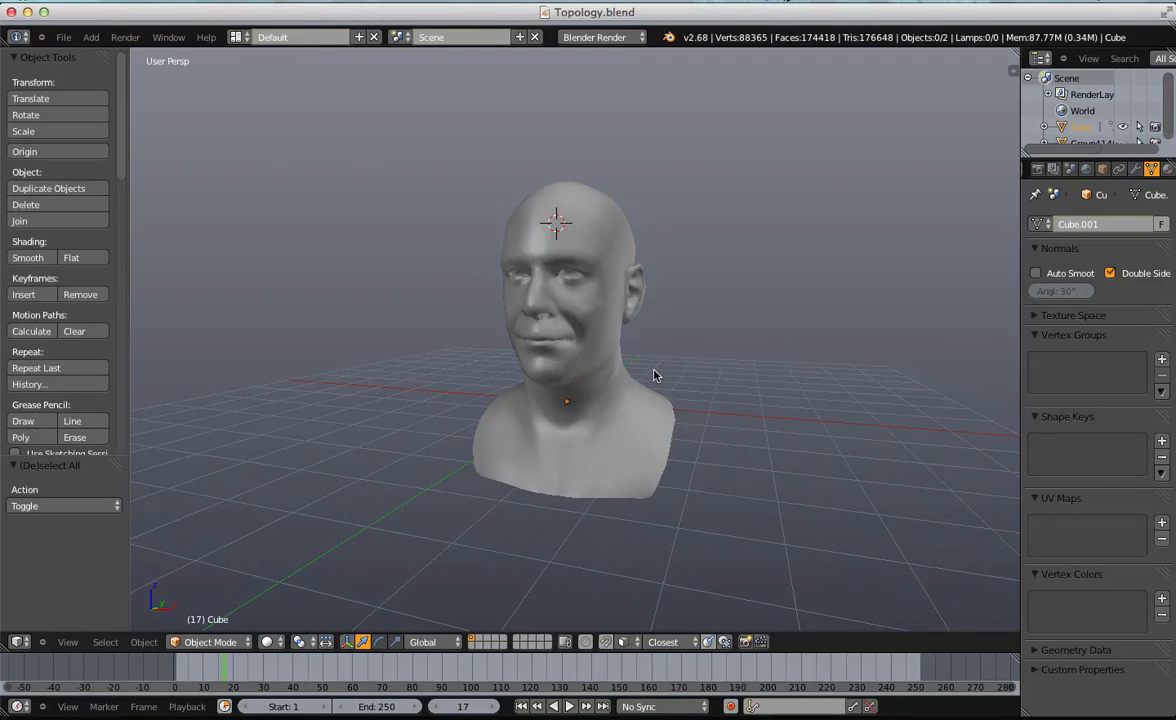
Enter Edit Mode on the full head mesh and switch to face selection.
{"action": "key", "text": "Tab"}
{"action": "scroll", "coordinate": [651, 325], "scroll_direction": "up", "scroll_amount": 3}
{"action": "key", "text": "ctrl+Tab"}
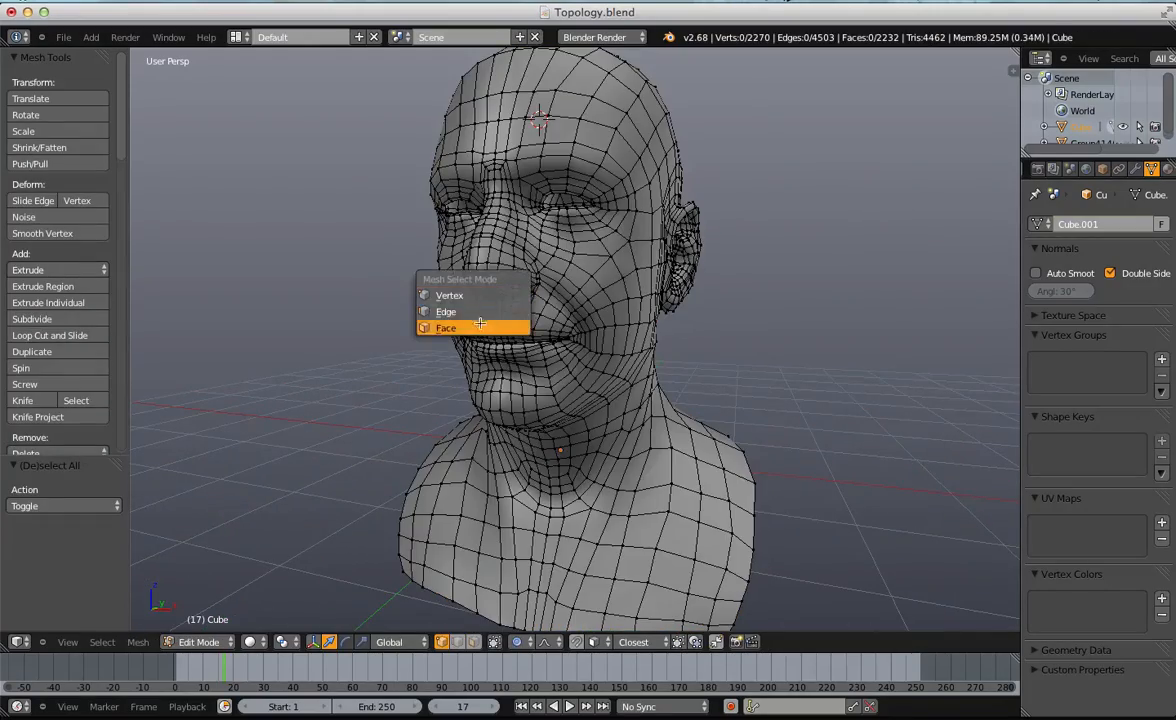
{"action": "left_click", "coordinate": [486, 322]}
Examine the face flow of the full head mesh from several angles.
{"action": "middle_click_drag", "start_coordinate": [486, 322], "coordinate": [478, 418]}
{"action": "scroll", "coordinate": [520, 405], "scroll_direction": "down", "scroll_amount": 3}
{"action": "scroll", "coordinate": [478, 418], "scroll_direction": "up", "scroll_amount": 3}
{"action": "scroll", "coordinate": [483, 417], "scroll_direction": "up", "scroll_amount": 2}
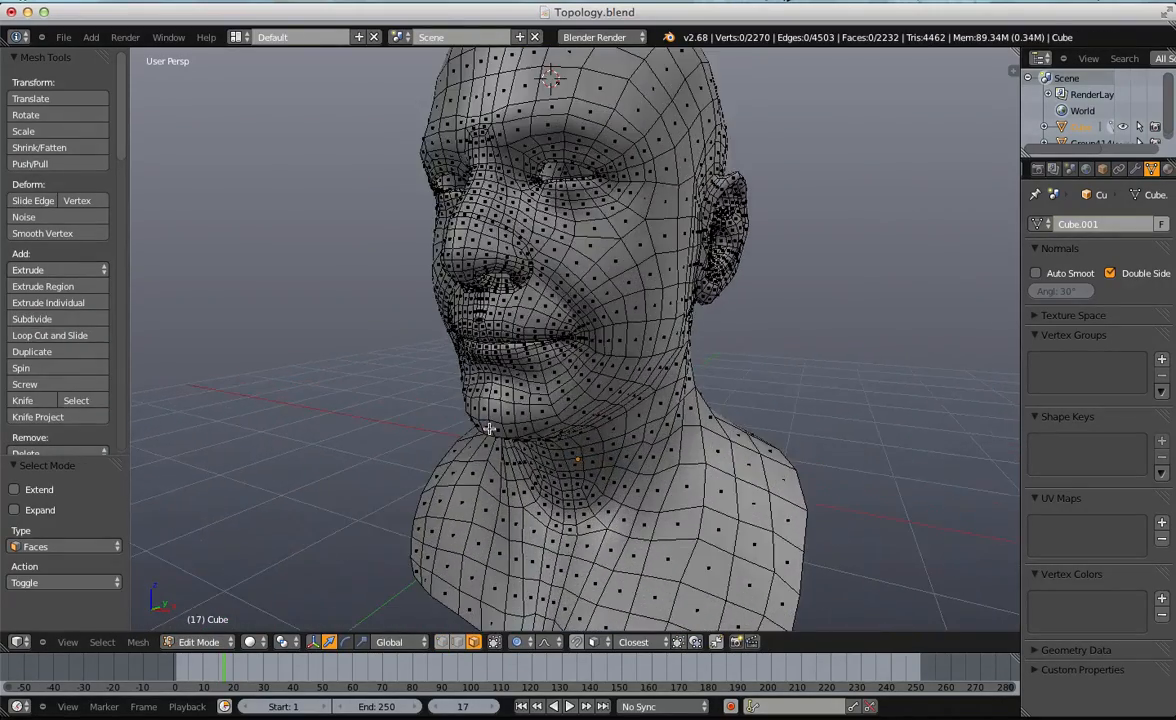
{"action": "middle_click_drag", "start_coordinate": [503, 432], "coordinate": [586, 376]}
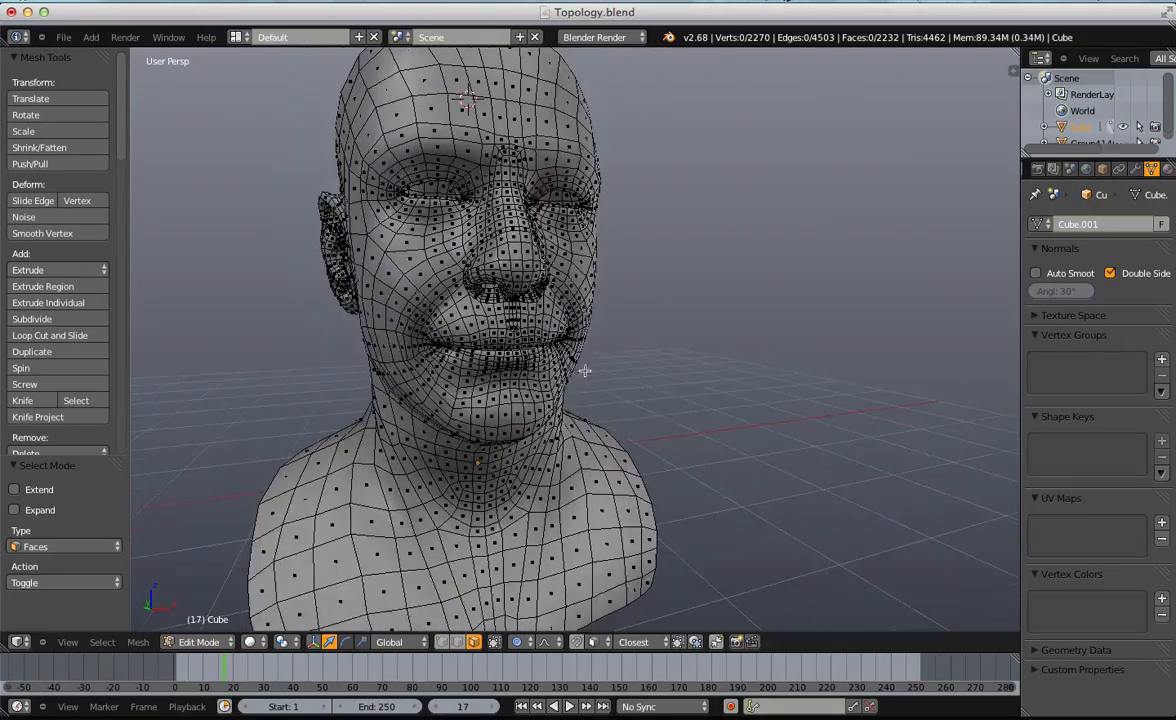
{"action": "scroll", "coordinate": [541, 301], "scroll_direction": "up", "scroll_amount": 2}
{"action": "middle_click_drag", "start_coordinate": [541, 301], "coordinate": [727, 331]}
{"action": "scroll", "coordinate": [537, 236], "scroll_direction": "down", "scroll_amount": 3}
{"action": "scroll", "coordinate": [808, 323], "scroll_direction": "down", "scroll_amount": 4}
{"action": "scroll", "coordinate": [488, 331], "scroll_direction": "up", "scroll_amount": 3}
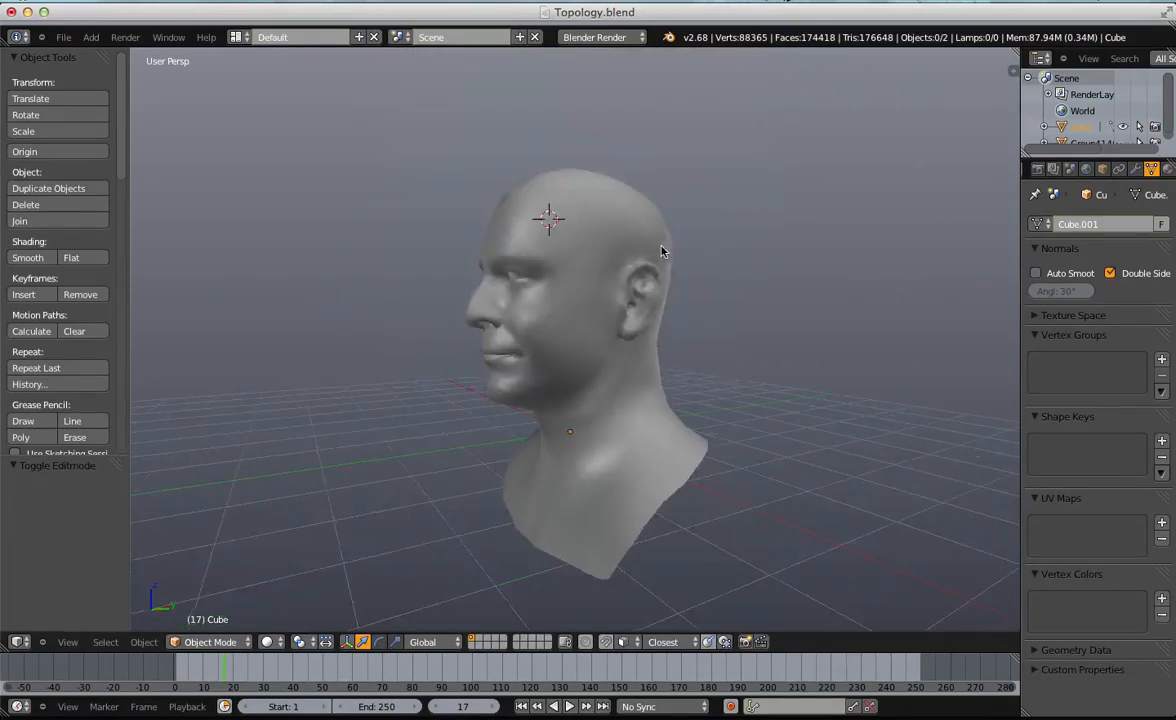
Compare the smooth head in Object Mode with the topology of its face in Edit Mode.
{"action": "middle_click_drag", "start_coordinate": [661, 251], "coordinate": [717, 273]}
{"action": "scroll", "coordinate": [683, 272], "scroll_direction": "up", "scroll_amount": 5}
{"action": "scroll", "coordinate": [683, 272], "scroll_direction": "down", "scroll_amount": 3}
{"action": "middle_click_drag", "start_coordinate": [630, 302], "coordinate": [550, 270]}
{"action": "scroll", "coordinate": [775, 231], "scroll_direction": "up", "scroll_amount": 4}
{"action": "key", "text": "Tab"}
{"action": "middle_click_drag", "start_coordinate": [774, 231], "coordinate": [494, 104], "text": "shift"}
{"action": "scroll", "coordinate": [703, 281], "scroll_direction": "down", "scroll_amount": 4}
{"action": "scroll", "coordinate": [620, 289], "scroll_direction": "up", "scroll_amount": 4}
{"action": "scroll", "coordinate": [710, 291], "scroll_direction": "down", "scroll_amount": 3}
{"action": "scroll", "coordinate": [680, 297], "scroll_direction": "down", "scroll_amount": 2}
{"action": "scroll", "coordinate": [690, 298], "scroll_direction": "up", "scroll_amount": 5}
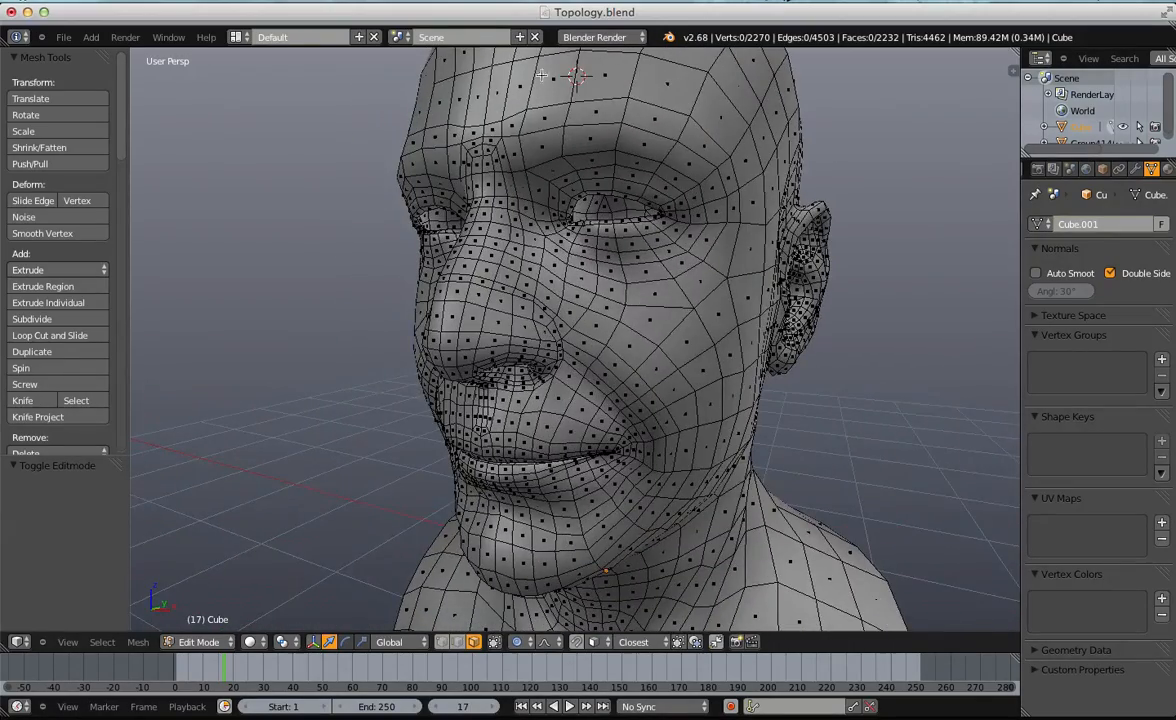
Select the face loop running over the nose and around the nostrils to show its flow.
{"action": "scroll", "coordinate": [507, 275], "scroll_direction": "up", "scroll_amount": 3}
{"action": "right_click", "coordinate": [510, 289], "text": "alt"}
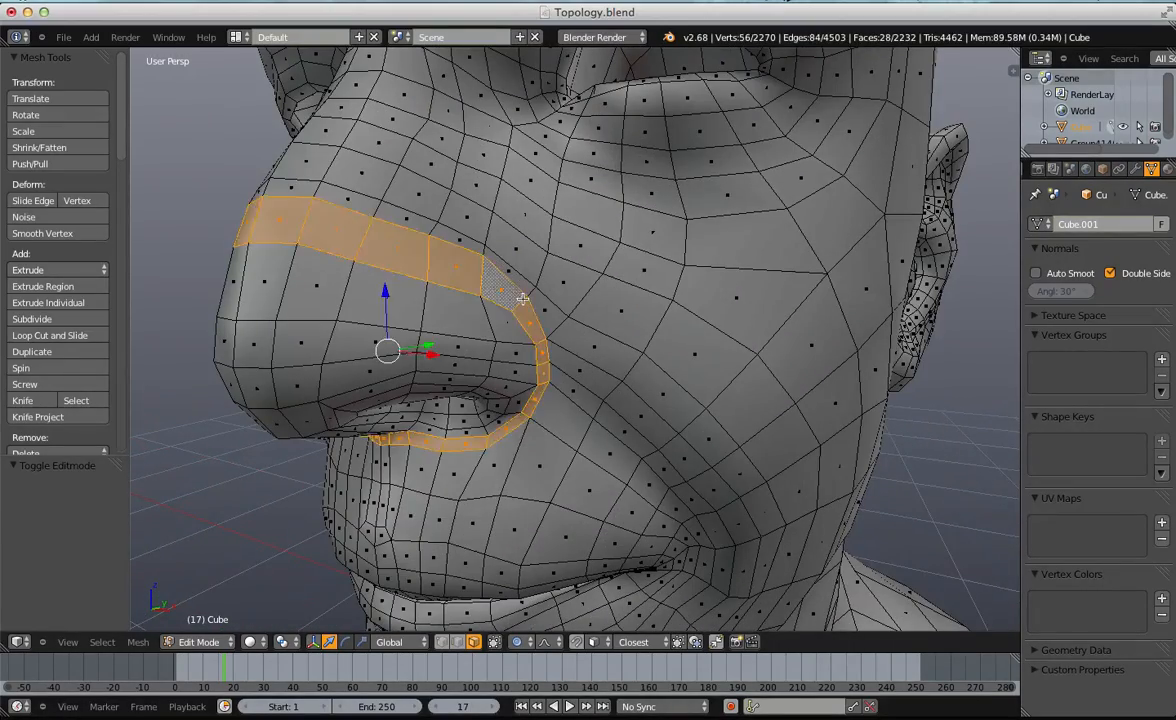
{"action": "scroll", "coordinate": [520, 300], "scroll_direction": "down", "scroll_amount": 5}
{"action": "middle_click_drag", "start_coordinate": [520, 300], "coordinate": [656, 139]}
{"action": "scroll", "coordinate": [664, 213], "scroll_direction": "up", "scroll_amount": 4}
{"action": "scroll", "coordinate": [663, 213], "scroll_direction": "down", "scroll_amount": 3}
Replace the selection with the face loop that encircles both eyes like a mask.
{"action": "key", "text": "a"}
{"action": "left_click", "coordinate": [595, 176], "text": "alt"}
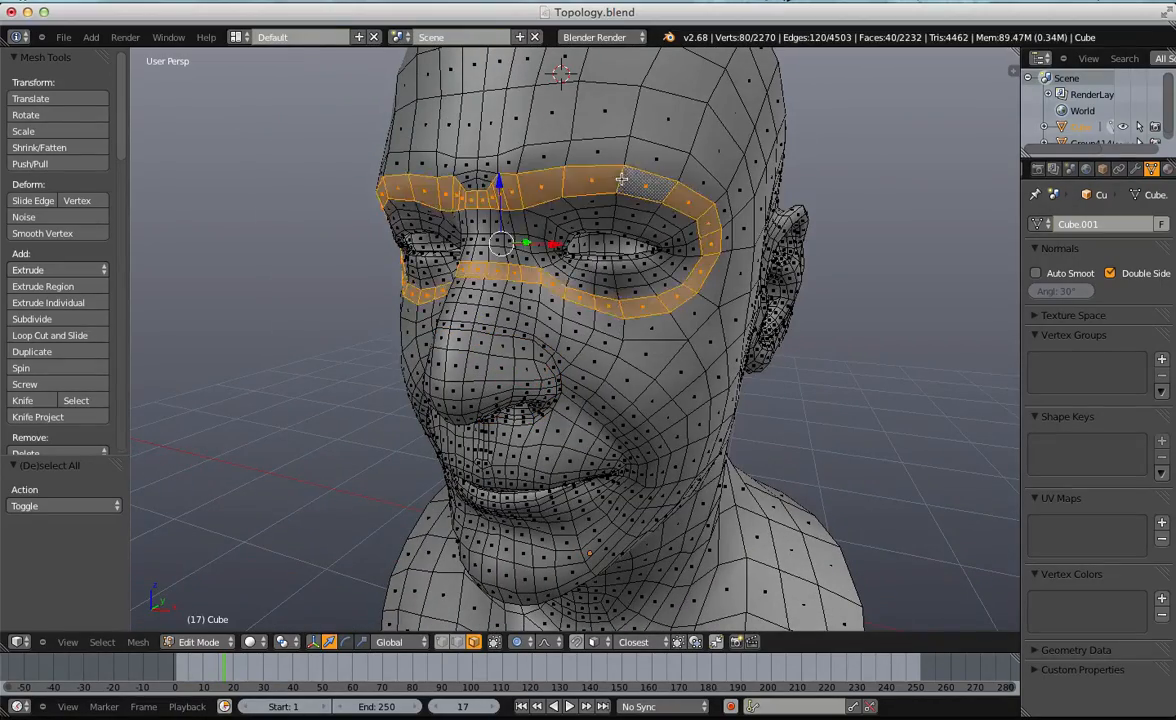
{"action": "scroll", "coordinate": [595, 176], "scroll_direction": "down", "scroll_amount": 2}
{"action": "middle_click_drag", "start_coordinate": [595, 176], "coordinate": [606, 248]}
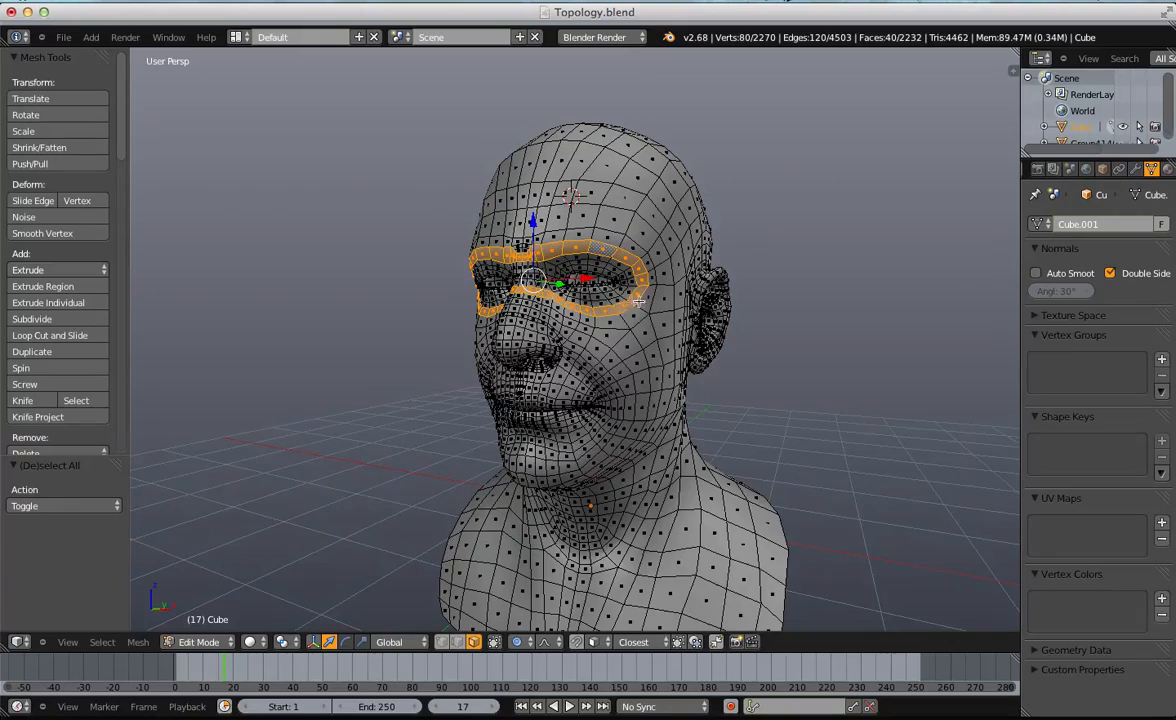
{"action": "scroll", "coordinate": [600, 240], "scroll_direction": "up", "scroll_amount": 3}
{"action": "middle_click_drag", "start_coordinate": [661, 221], "coordinate": [661, 296], "text": "shift"}
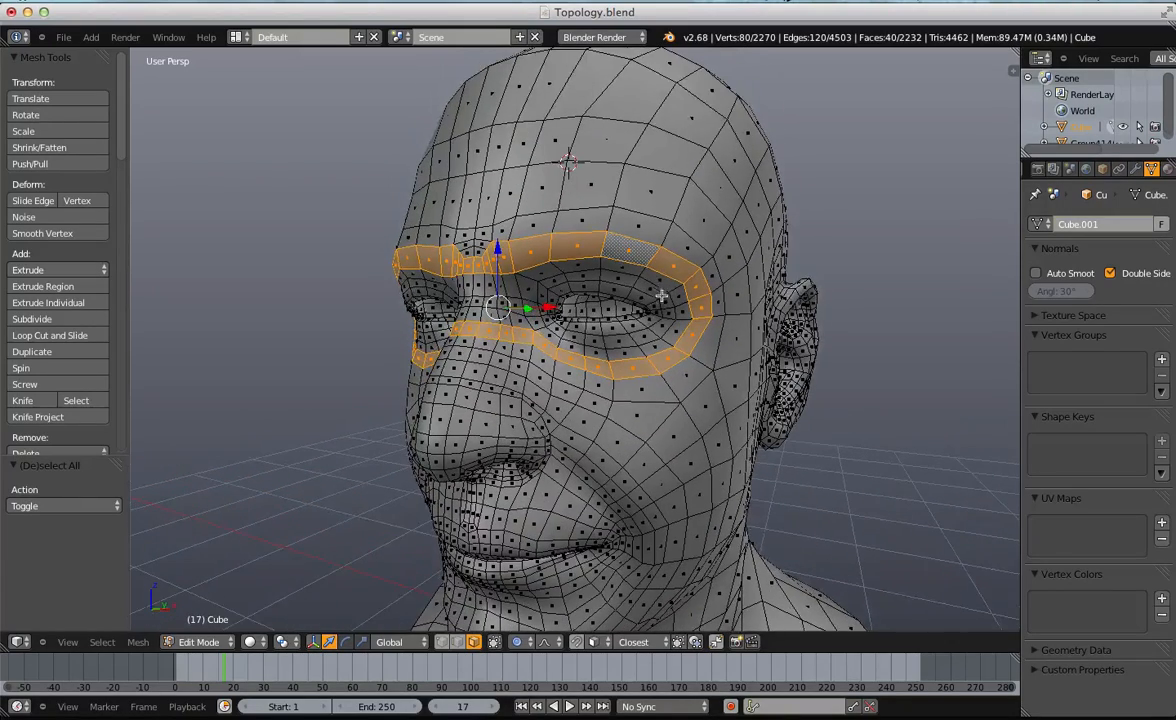
Clear the mask loop and select the concentric face loops around the head's left eye.
{"action": "left_click", "coordinate": [597, 261], "text": "alt+shift"}
{"action": "key", "text": "a"}
{"action": "middle_click_drag", "start_coordinate": [607, 262], "coordinate": [614, 257]}
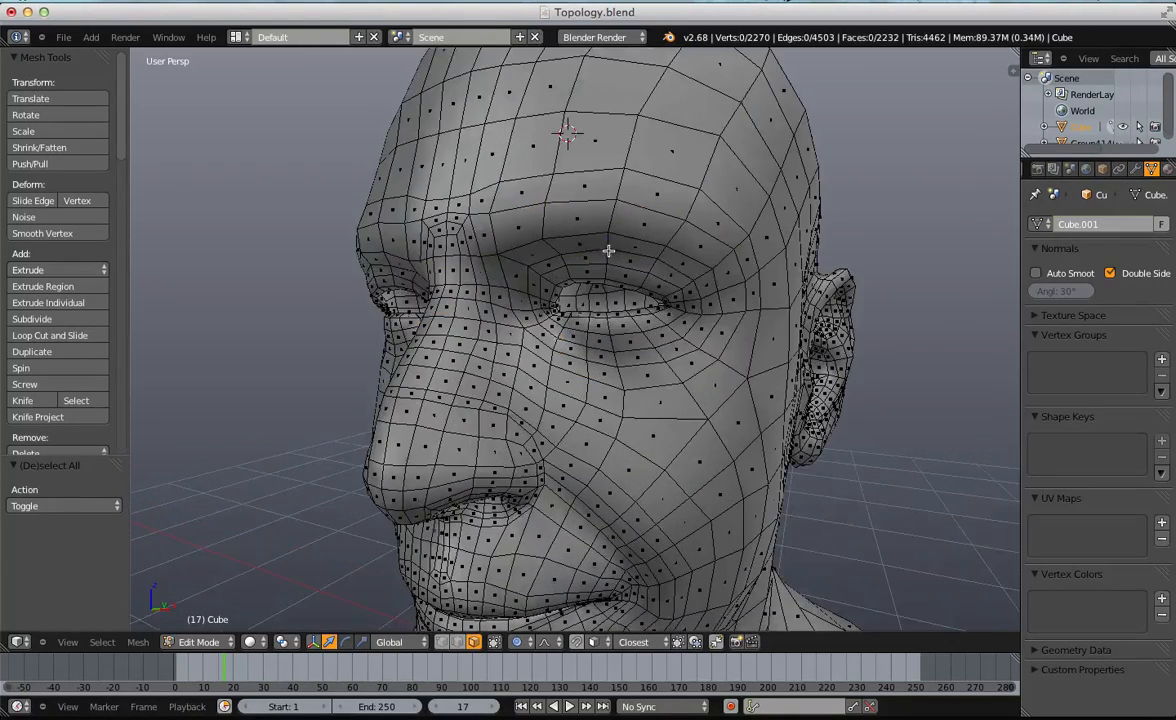
{"action": "left_click", "coordinate": [608, 251], "text": "alt"}
{"action": "left_click", "coordinate": [605, 241], "text": "alt+shift"}
{"action": "left_click", "coordinate": [598, 270], "text": "alt+shift"}
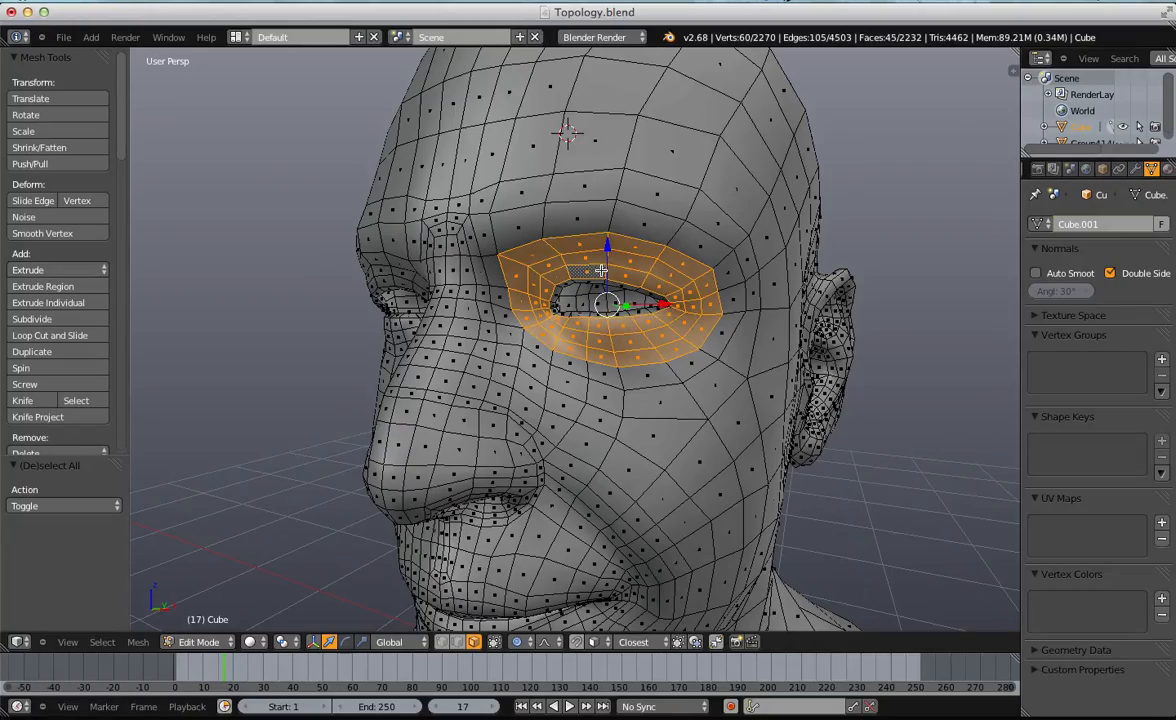
Clear the eye loop selection and examine the topology around the nose and mouth.
{"action": "scroll", "coordinate": [596, 285], "scroll_direction": "down", "scroll_amount": 2}
{"action": "middle_click_drag", "start_coordinate": [596, 420], "coordinate": [596, 372]}
{"action": "middle_click_drag", "start_coordinate": [550, 490], "coordinate": [610, 334], "text": "shift"}
{"action": "scroll", "coordinate": [610, 334], "scroll_direction": "up", "scroll_amount": 1}
{"action": "middle_click_drag", "start_coordinate": [622, 268], "coordinate": [604, 342], "text": "shift"}
{"action": "scroll", "coordinate": [604, 250], "scroll_direction": "up", "scroll_amount": 2}
{"action": "key", "text": "a"}
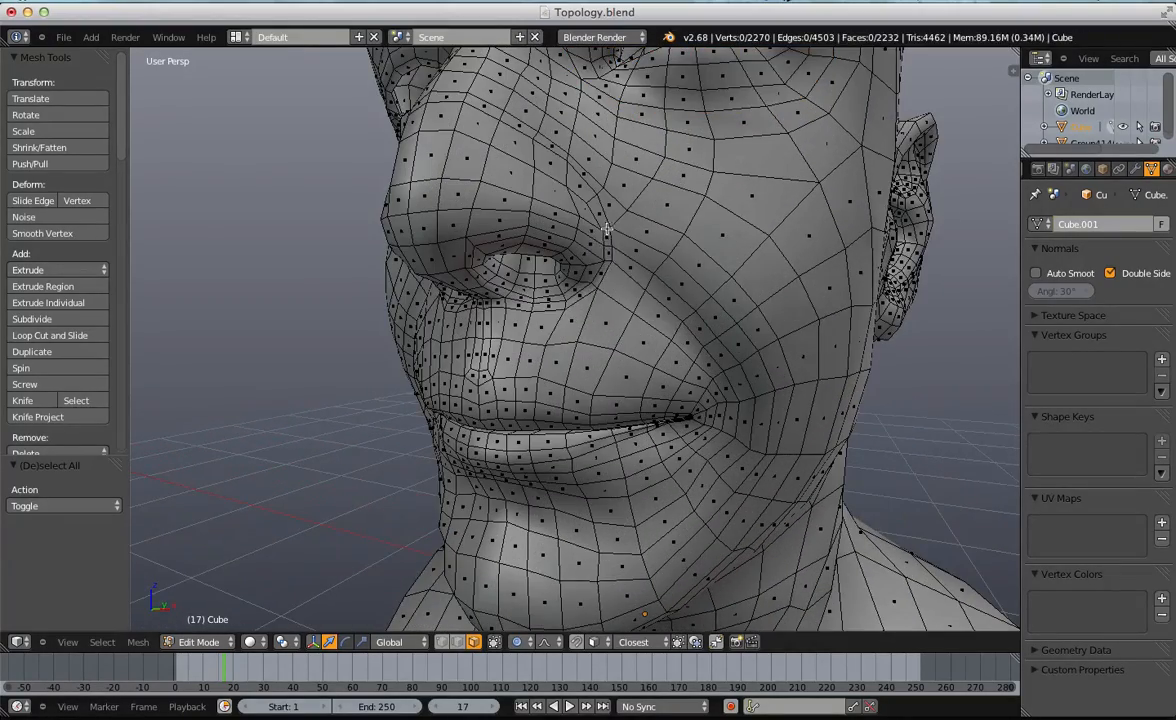
Select the long face loop running from between the eyebrows down both sides of the nose to the upper lip.
{"action": "right_click", "coordinate": [608, 228], "text": "alt"}
{"action": "scroll", "coordinate": [558, 212], "scroll_direction": "down", "scroll_amount": 3}
{"action": "middle_click_drag", "start_coordinate": [558, 212], "coordinate": [585, 325], "text": "shift"}
{"action": "scroll", "coordinate": [534, 242], "scroll_direction": "up", "scroll_amount": 1}
{"action": "key", "text": "a"}
{"action": "right_click", "coordinate": [575, 219], "text": "alt"}
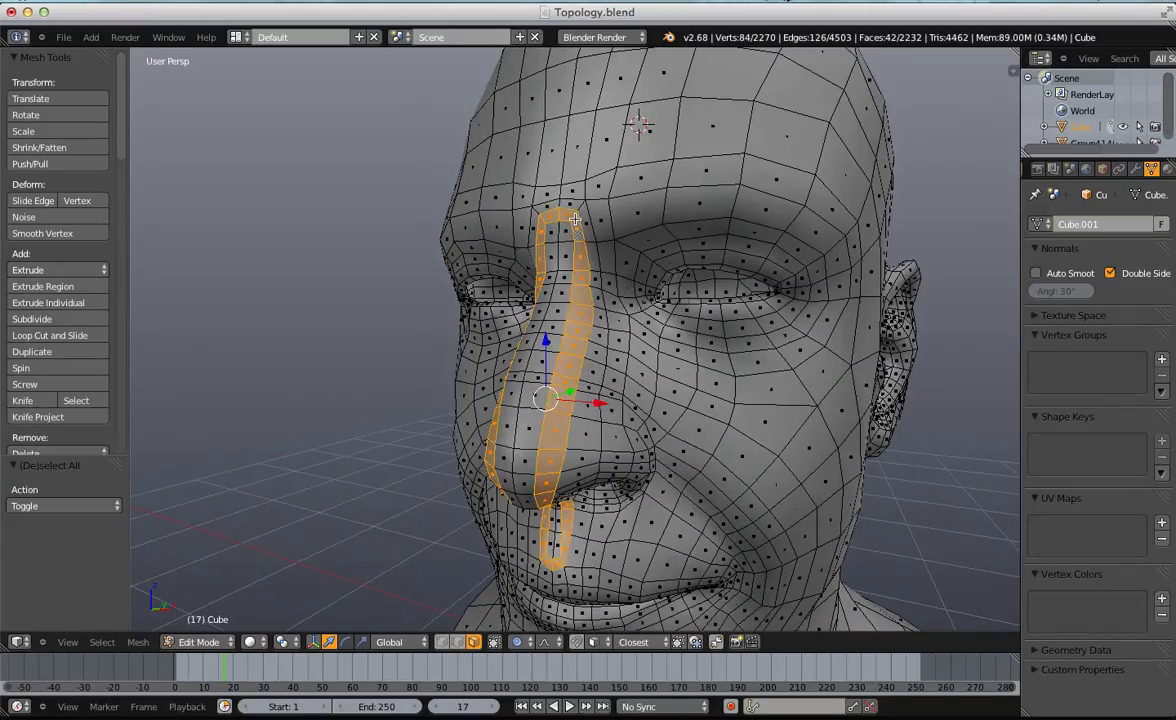
{"action": "scroll", "coordinate": [570, 222], "scroll_direction": "down", "scroll_amount": 1}
{"action": "middle_click_drag", "start_coordinate": [522, 243], "coordinate": [576, 227]}
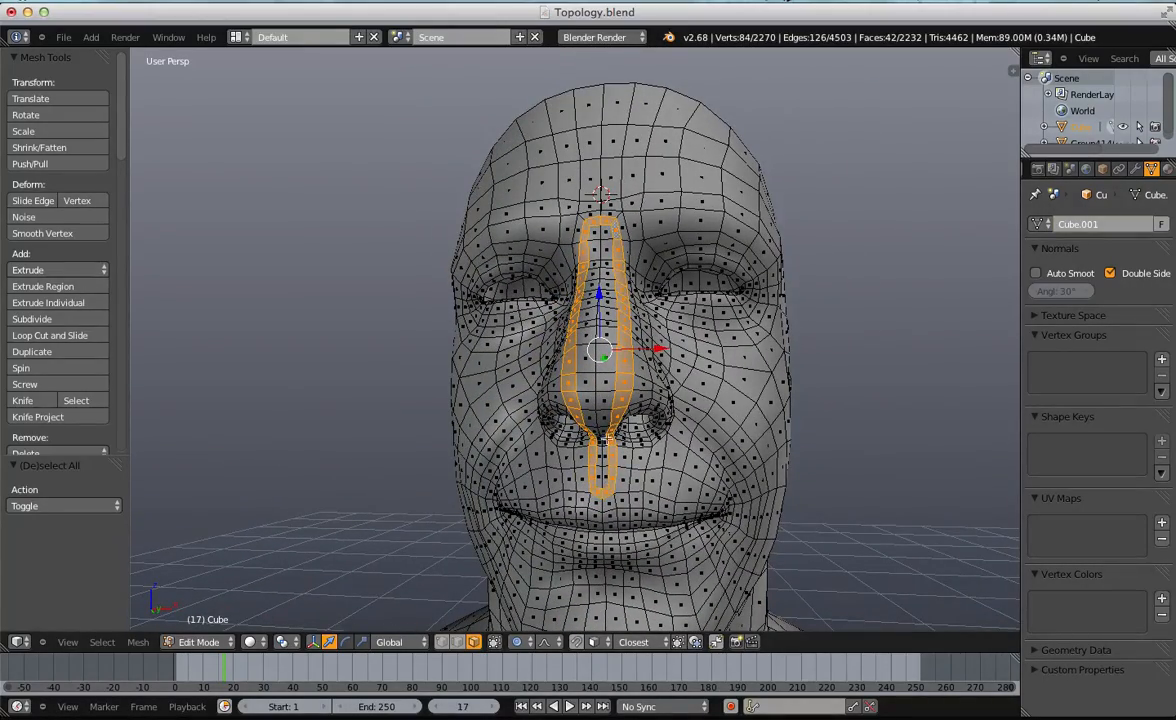
{"action": "middle_click_drag", "start_coordinate": [596, 470], "coordinate": [563, 448]}
{"action": "scroll", "coordinate": [578, 423], "scroll_direction": "up", "scroll_amount": 4}
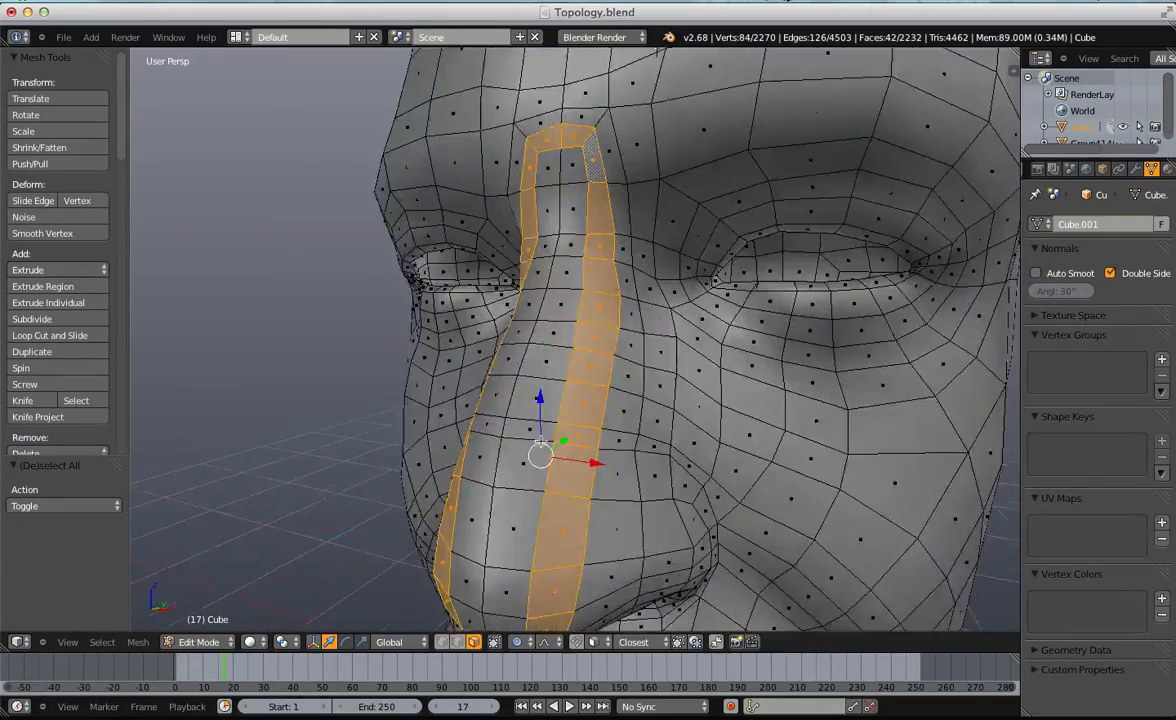
{"action": "middle_click_drag", "start_coordinate": [495, 428], "coordinate": [575, 436]}
{"action": "scroll", "coordinate": [575, 436], "scroll_direction": "down", "scroll_amount": 2}
Clear the nose loop selection and move the small faces between the eyebrows with proportional editing.
{"action": "key", "text": "a"}
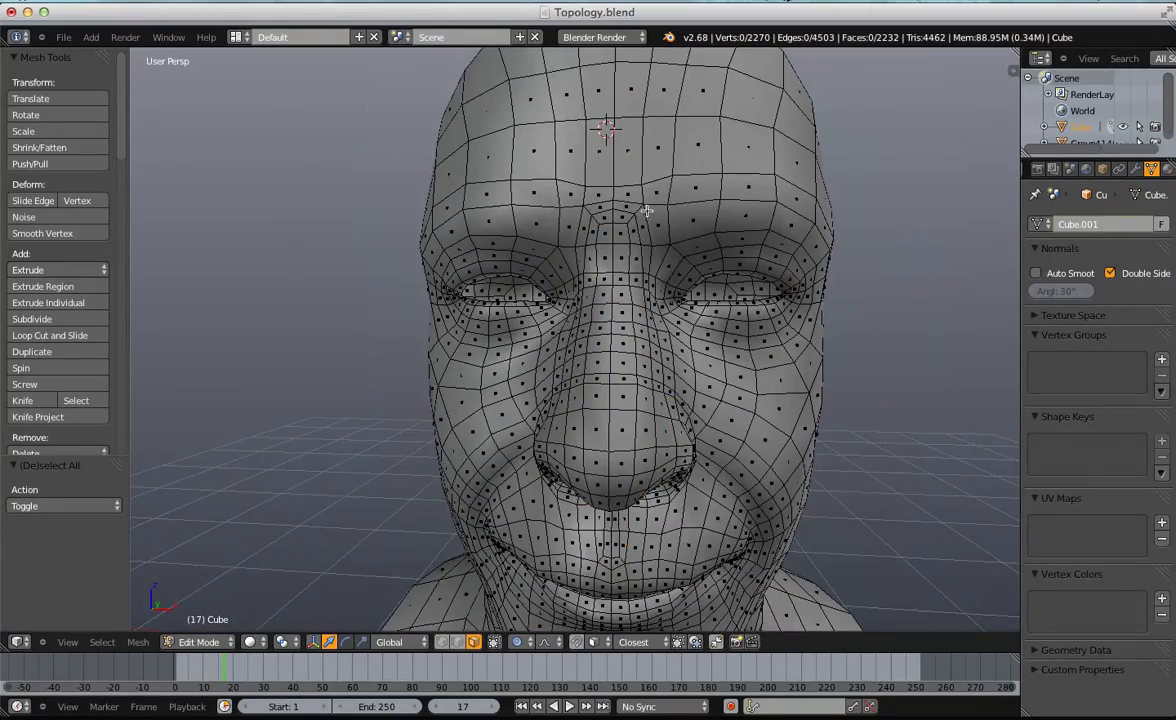
{"action": "key", "text": "g"}
{"action": "left_click", "coordinate": [658, 210]}
{"action": "middle_click_drag", "start_coordinate": [647, 244], "coordinate": [627, 224]}
{"action": "right_click", "coordinate": [601, 191], "text": "shift"}
{"action": "key", "text": "g"}
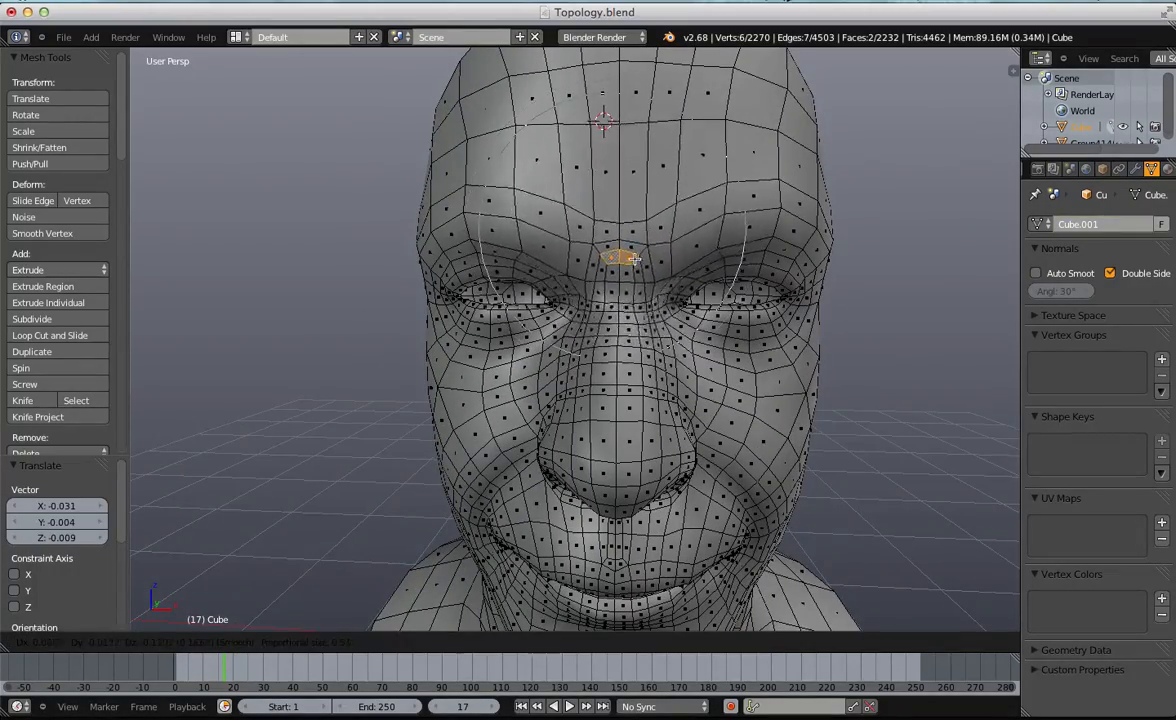
{"action": "left_click", "coordinate": [632, 252]}
Shift the faces at the inner ends of the eyebrows and check the brow shape in Object Mode.
{"action": "key", "text": "a"}
{"action": "right_click", "coordinate": [660, 246]}
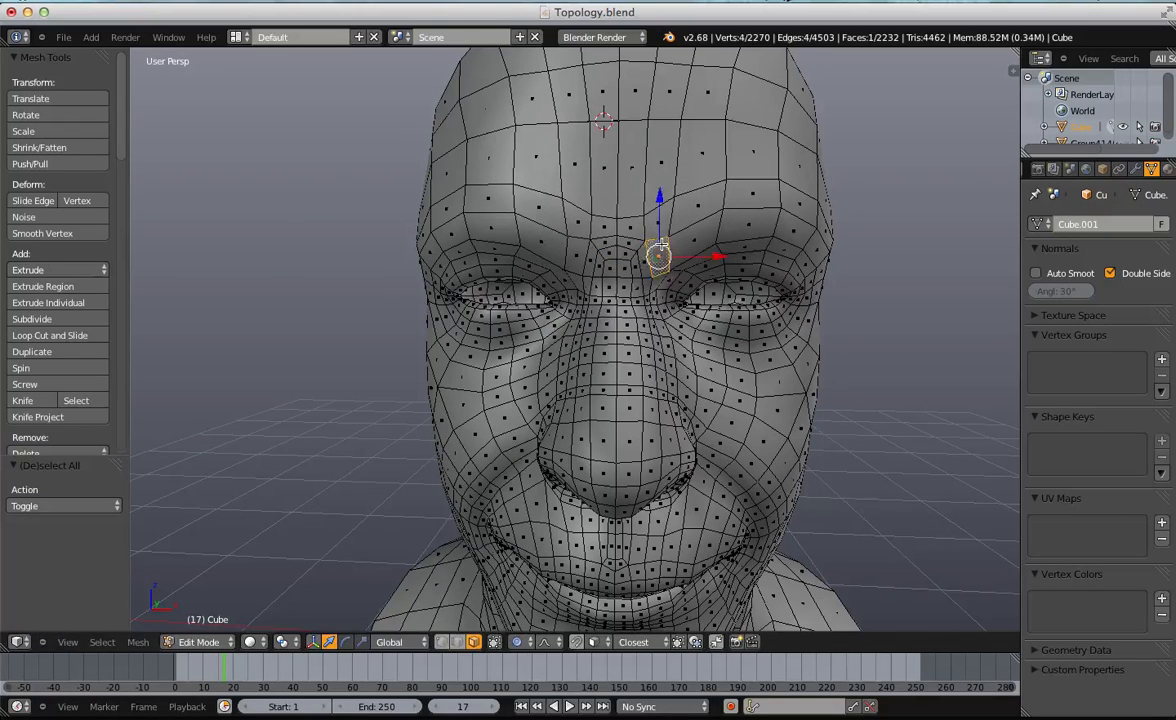
{"action": "right_click", "coordinate": [559, 253]}
{"action": "right_click", "coordinate": [591, 248]}
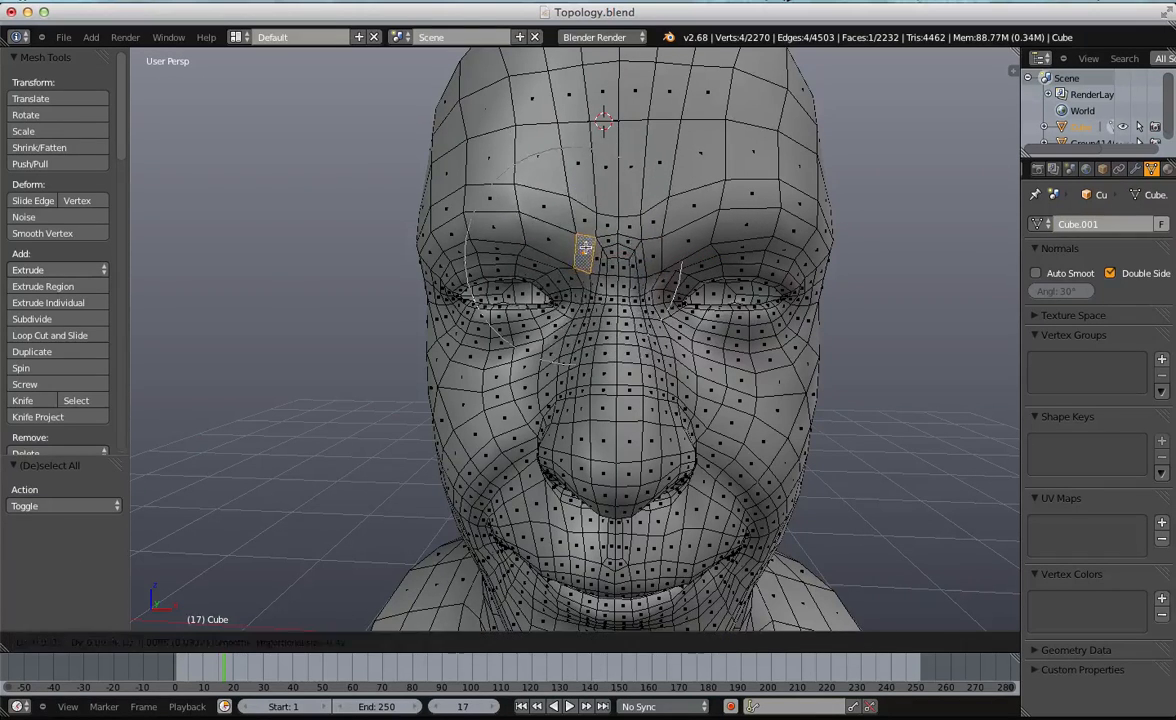
{"action": "key", "text": "Tab"}
{"action": "middle_click_drag", "start_coordinate": [609, 247], "coordinate": [635, 241]}
{"action": "key", "text": "Tab"}
Move a face between the eyebrows with proportional editing and preview the deformed brow in Object Mode.
{"action": "right_click", "coordinate": [642, 240]}
{"action": "key", "text": "g"}
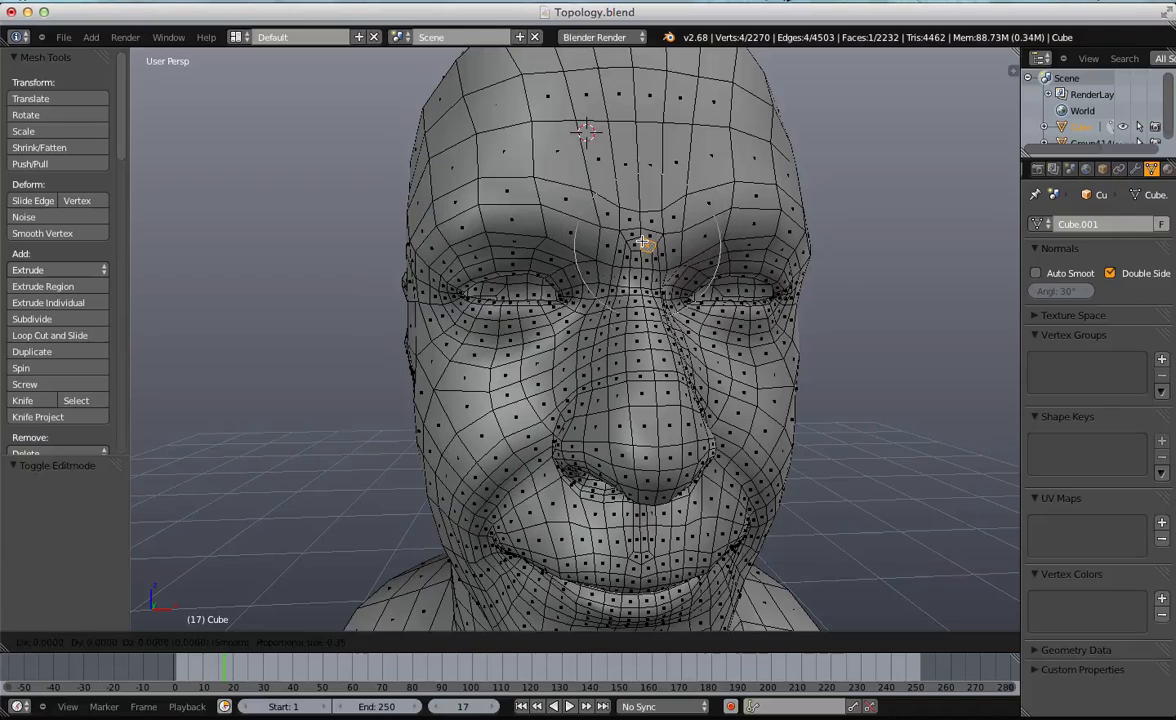
{"action": "left_click", "coordinate": [642, 239]}
{"action": "key", "text": "g"}
{"action": "left_click", "coordinate": [689, 258]}
{"action": "key", "text": "Tab"}
{"action": "scroll", "coordinate": [687, 260], "scroll_direction": "down", "scroll_amount": 5}
{"action": "middle_click_drag", "start_coordinate": [648, 276], "coordinate": [683, 292]}
{"action": "scroll", "coordinate": [648, 276], "scroll_direction": "up", "scroll_amount": 4}
Try another small move of the faces at the inner brow and undo the last change.
{"action": "key", "text": "Tab"}
{"action": "right_click", "coordinate": [617, 277]}
{"action": "key", "text": "g"}
{"action": "left_click", "coordinate": [616, 278]}
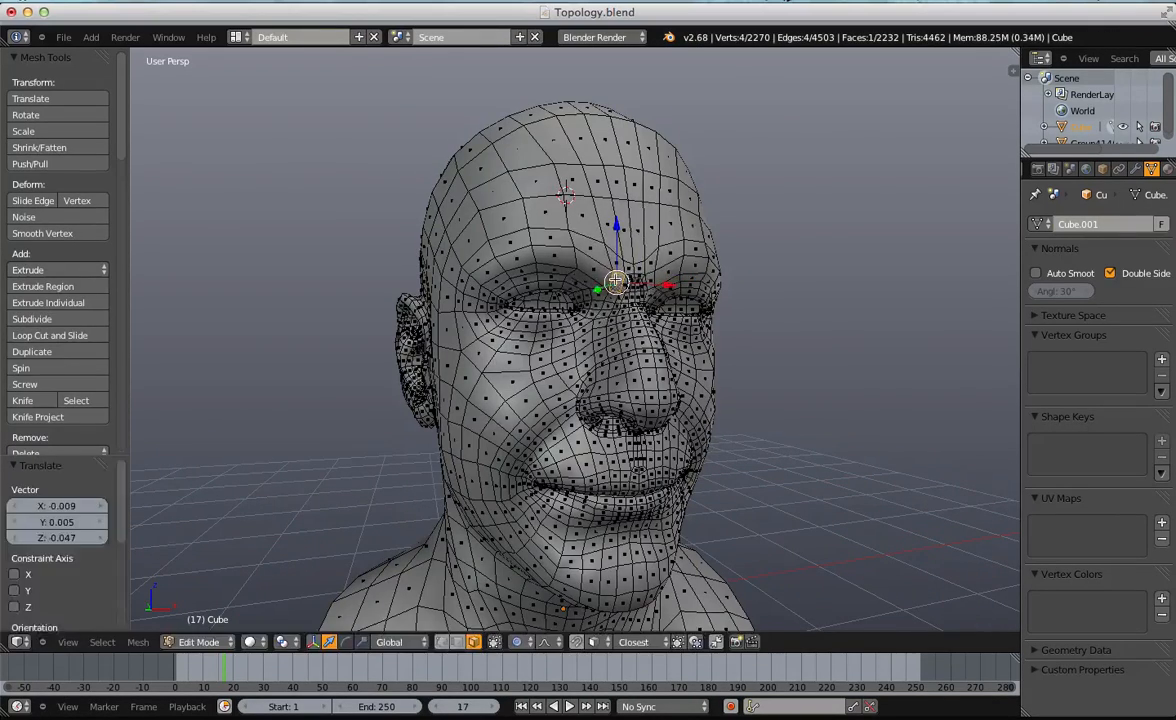
{"action": "right_click", "coordinate": [637, 296]}
{"action": "key", "text": "ctrl+z"}
Pick the faces at the root of the nose and compare the brow area in Object and Edit Mode.
{"action": "right_click", "coordinate": [635, 281], "text": "shift"}
{"action": "right_click", "coordinate": [618, 279], "text": "shift"}
{"action": "right_click", "coordinate": [635, 262]}
{"action": "key", "text": "Tab"}
{"action": "middle_click_drag", "start_coordinate": [688, 299], "coordinate": [650, 292]}
{"action": "key", "text": "Tab"}
{"action": "key", "text": "Tab"}
{"action": "scroll", "coordinate": [705, 293], "scroll_direction": "up", "scroll_amount": 3}
{"action": "key", "text": "Tab"}
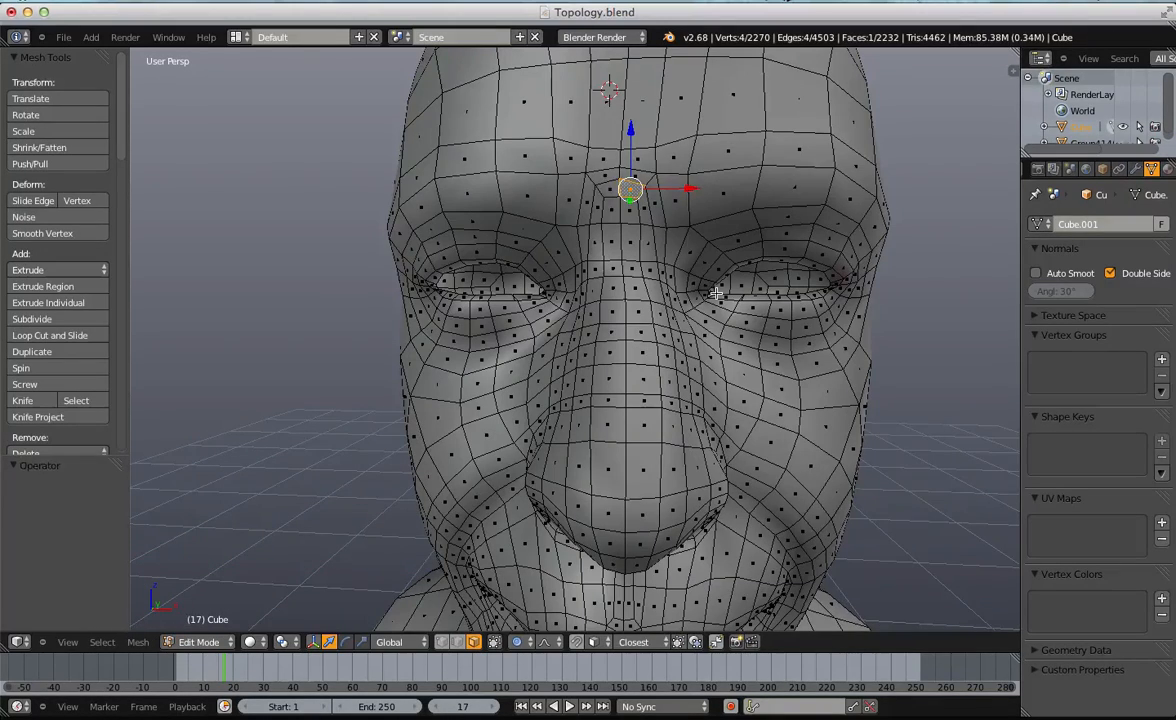
Pick a face at the inner end of the head's left eyebrow and inspect the brow in both modes.
{"action": "right_click", "coordinate": [682, 200]}
{"action": "key", "text": "Tab"}
{"action": "scroll", "coordinate": [711, 299], "scroll_direction": "down", "scroll_amount": 4}
{"action": "key", "text": "Tab"}
{"action": "middle_click_drag", "start_coordinate": [711, 299], "coordinate": [491, 309]}
{"action": "key", "text": "Tab"}
{"action": "scroll", "coordinate": [514, 315], "scroll_direction": "up", "scroll_amount": 4}
{"action": "scroll", "coordinate": [516, 349], "scroll_direction": "down", "scroll_amount": 6}
{"action": "key", "text": "Tab"}
{"action": "scroll", "coordinate": [674, 430], "scroll_direction": "up", "scroll_amount": 6}
Select the face loop that crosses the lower nose and runs down around the mouth.
{"action": "key", "text": "a"}
{"action": "key", "text": "a"}
{"action": "right_click", "coordinate": [567, 318], "text": "alt"}
{"action": "scroll", "coordinate": [567, 318], "scroll_direction": "down", "scroll_amount": 4}
{"action": "middle_click_drag", "start_coordinate": [567, 318], "coordinate": [590, 294]}
{"action": "scroll", "coordinate": [590, 294], "scroll_direction": "up", "scroll_amount": 4}
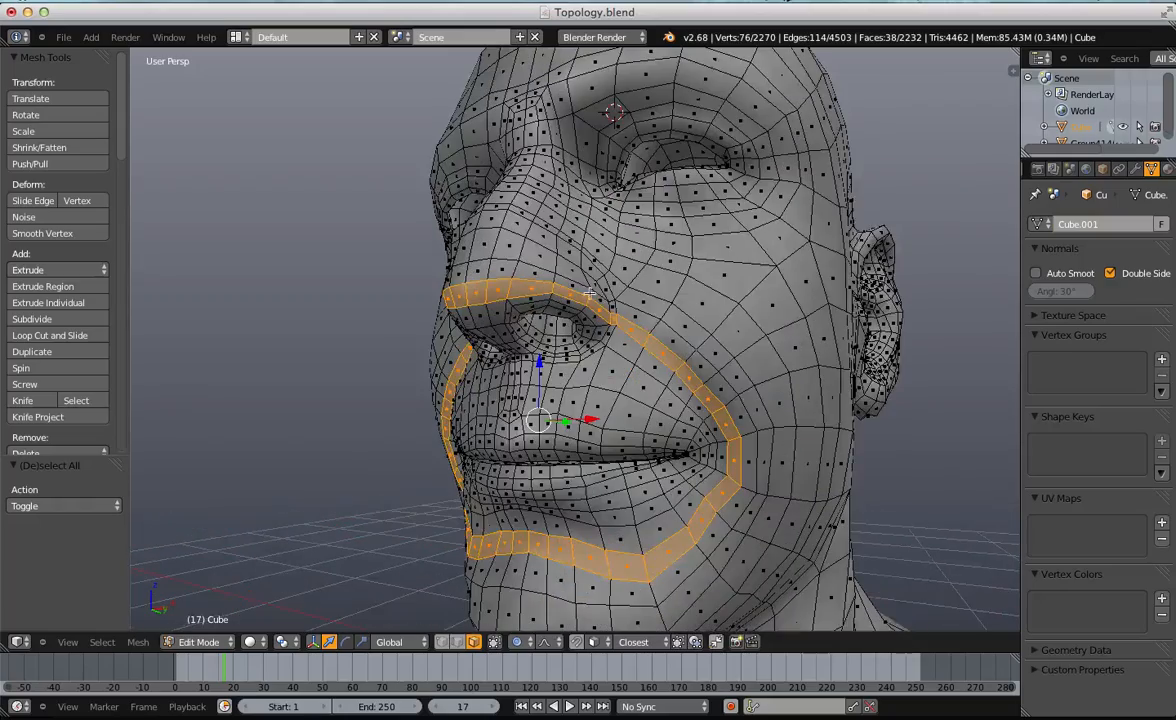
Deselect the mouth loop's faces across the nose so only the part around the mouth stays selected.
{"action": "middle_click_drag", "start_coordinate": [406, 315], "coordinate": [590, 258]}
{"action": "key", "text": "b"}
{"action": "middle_click_drag", "start_coordinate": [567, 214], "coordinate": [697, 279]}
{"action": "middle_click_drag", "start_coordinate": [715, 280], "coordinate": [567, 272]}
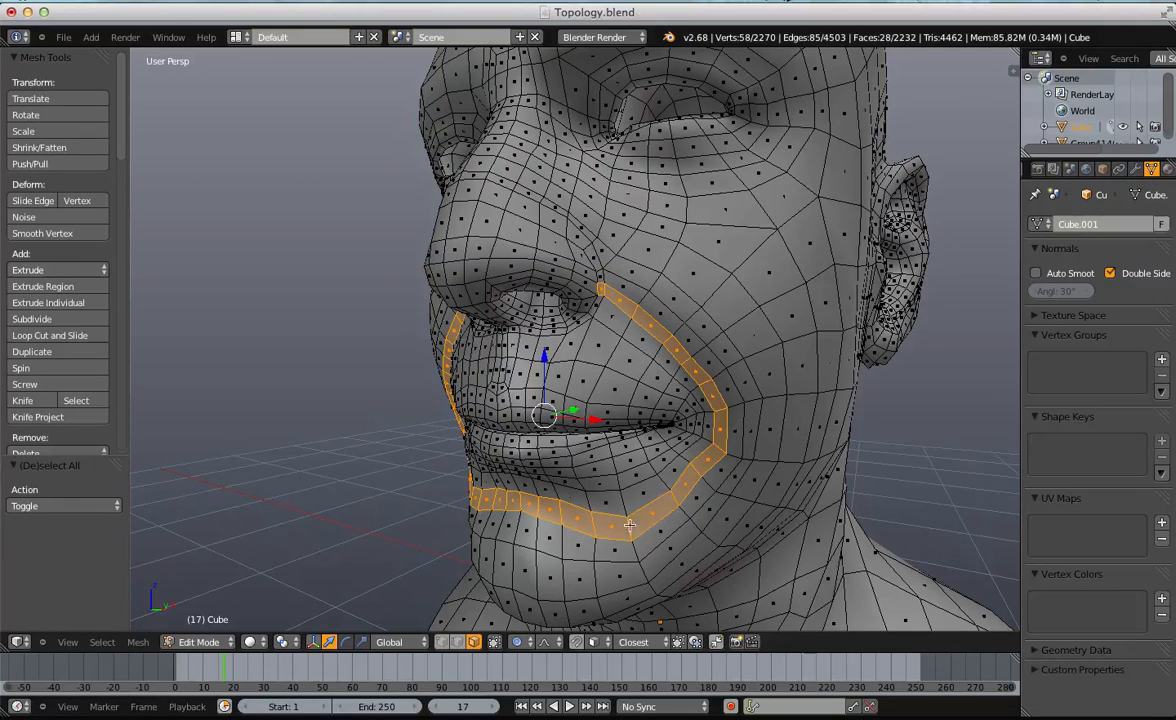
Replace the selection with the two adjacent face loops running from the nose along the smile lines and around the chin.
{"action": "key", "text": "a"}
{"action": "scroll", "coordinate": [680, 330], "scroll_direction": "up", "scroll_amount": 2}
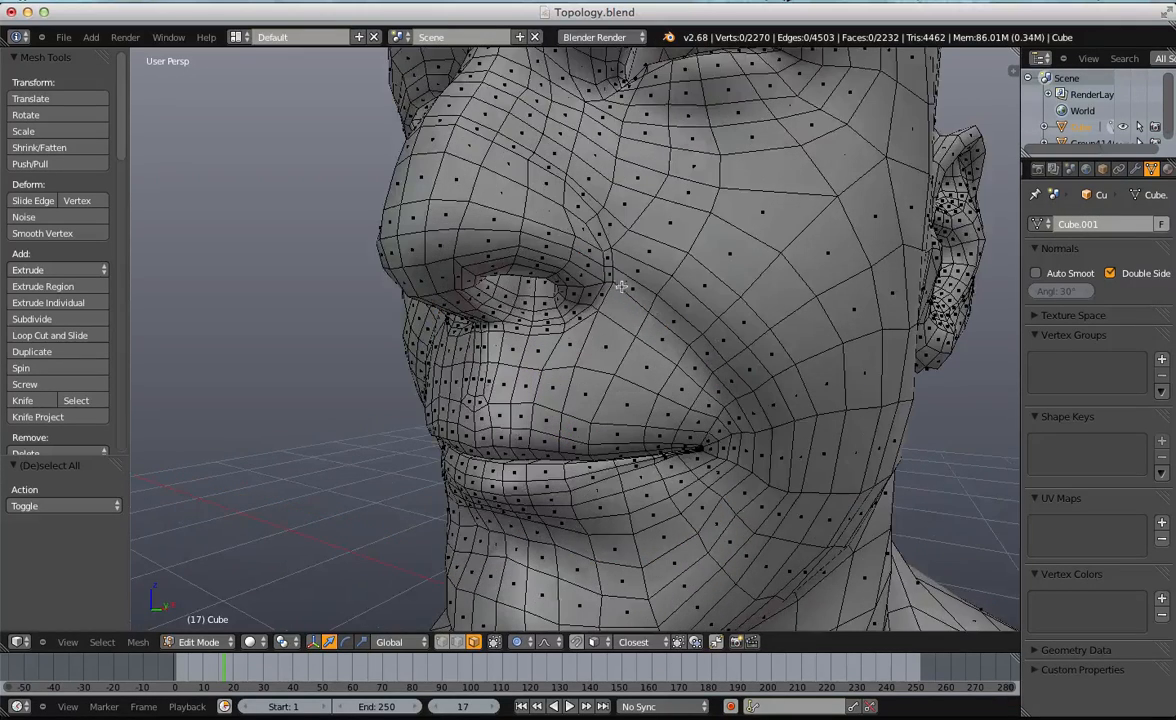
{"action": "scroll", "coordinate": [746, 445], "scroll_direction": "down", "scroll_amount": 1}
{"action": "right_click", "coordinate": [645, 280], "text": "alt"}
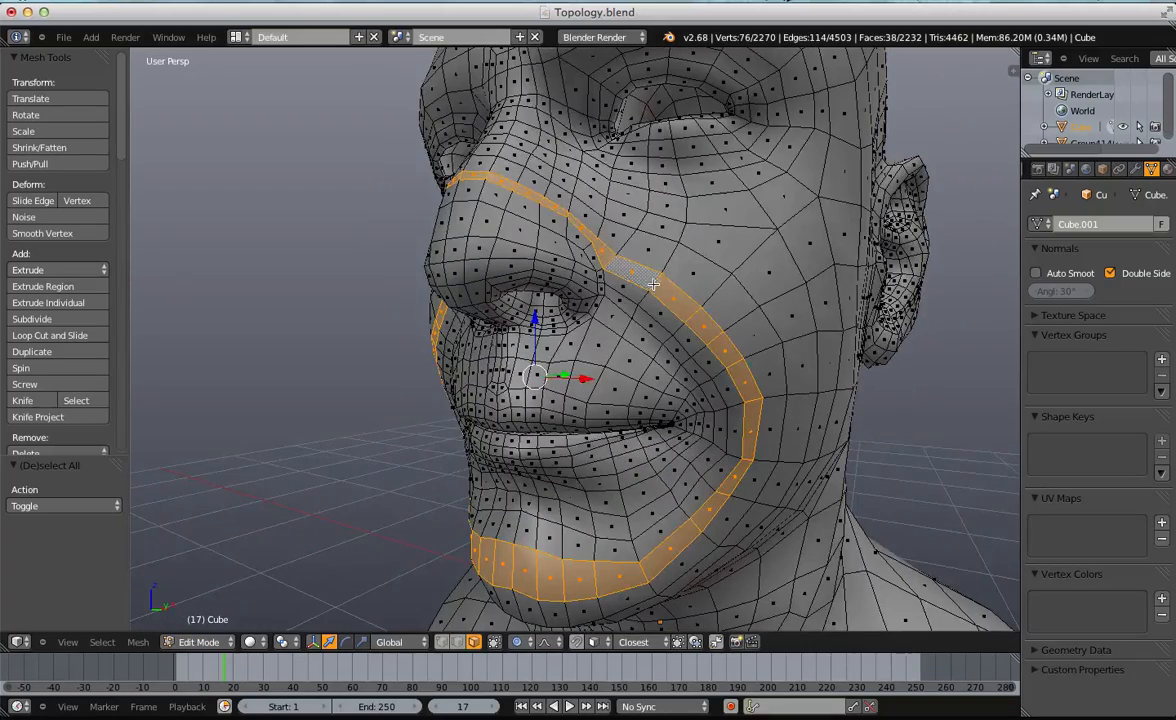
{"action": "scroll", "coordinate": [660, 330], "scroll_direction": "down", "scroll_amount": 1}
{"action": "middle_click_drag", "start_coordinate": [676, 362], "coordinate": [635, 383]}
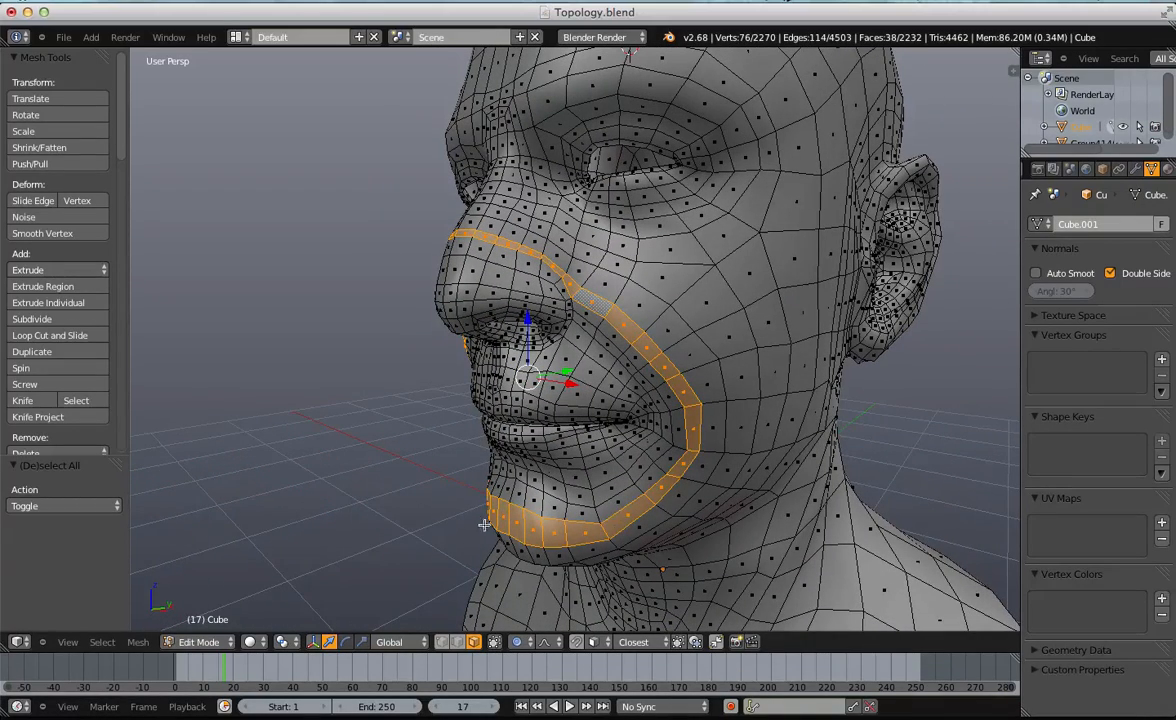
{"action": "scroll", "coordinate": [610, 331], "scroll_direction": "up", "scroll_amount": 2}
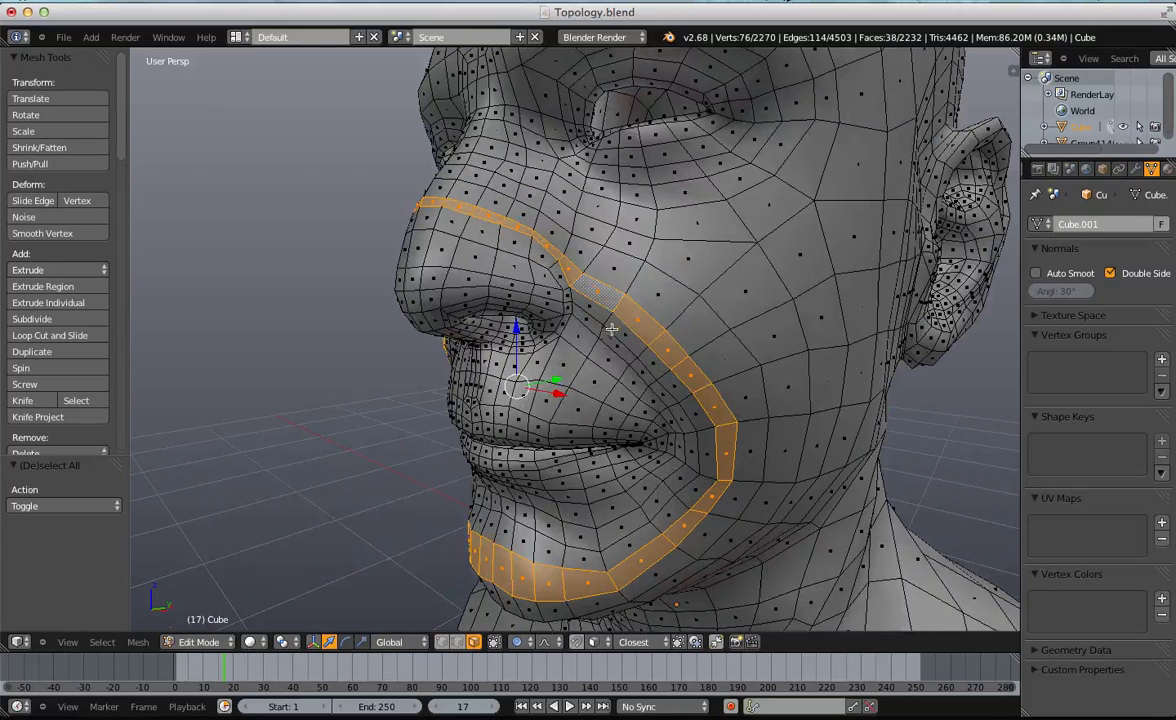
{"action": "left_click", "coordinate": [604, 315], "text": "alt+shift"}
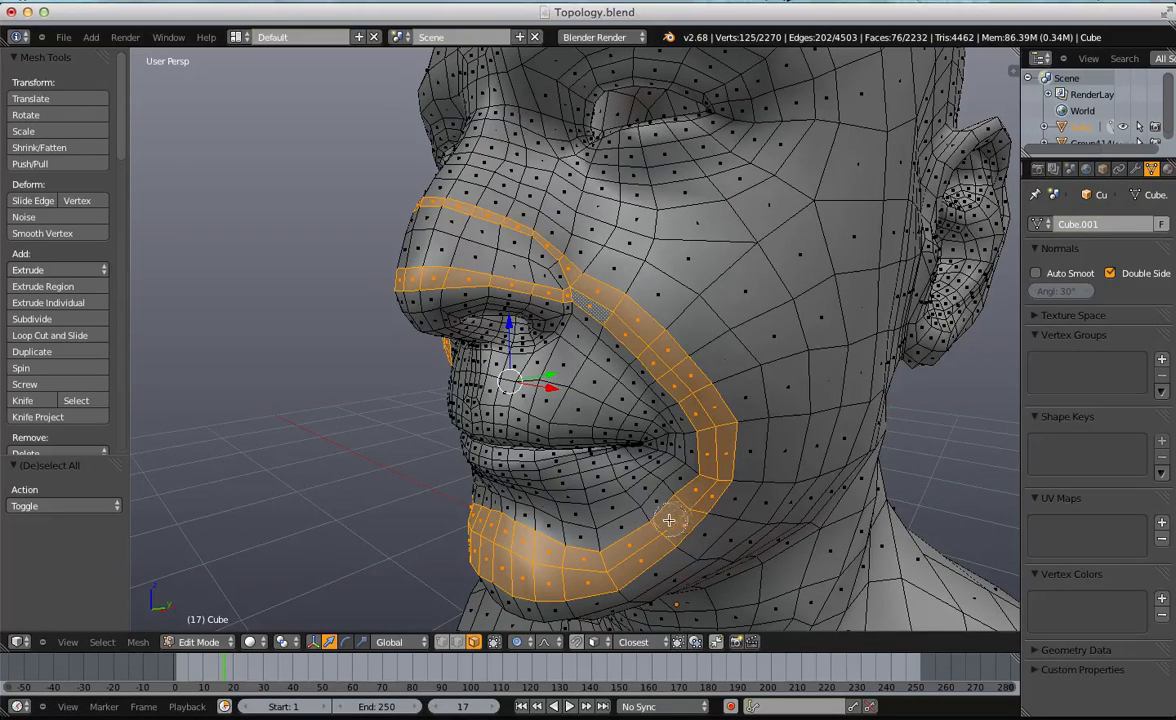
Clear the loop selection, preview the smooth head in Object Mode and return to editing the mesh.
{"action": "key", "text": "a"}
{"action": "scroll", "coordinate": [661, 497], "scroll_direction": "down", "scroll_amount": 3}
{"action": "key", "text": "Tab"}
{"action": "middle_click_drag", "start_coordinate": [632, 450], "coordinate": [611, 388], "text": "shift"}
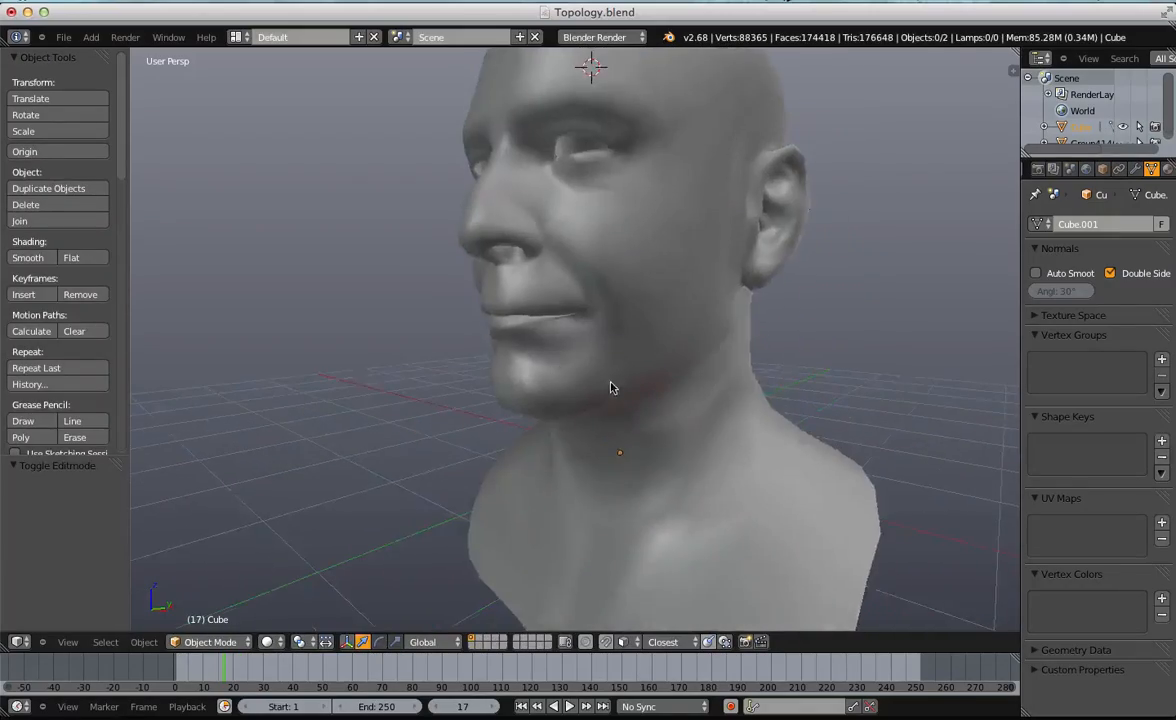
{"action": "key", "text": "Tab"}
{"action": "scroll", "coordinate": [638, 391], "scroll_direction": "up", "scroll_amount": 1}
{"action": "middle_click_drag", "start_coordinate": [688, 434], "coordinate": [666, 362]}
{"action": "scroll", "coordinate": [680, 434], "scroll_direction": "down", "scroll_amount": 3}
{"action": "scroll", "coordinate": [680, 340], "scroll_direction": "up", "scroll_amount": 1}
Try several face loop selections on the side of the head, clearing each one before the next.
{"action": "right_click", "coordinate": [711, 258], "text": "alt"}
{"action": "key", "text": "a"}
{"action": "right_click", "coordinate": [717, 237], "text": "alt"}
{"action": "key", "text": "a"}
{"action": "left_click", "coordinate": [662, 235], "text": "alt"}
{"action": "key", "text": "a"}
{"action": "left_click", "coordinate": [673, 228], "text": "alt"}
Select the face loop running from the eye over the temple, behind the ear and down the neck to the chest.
{"action": "middle_click_drag", "start_coordinate": [673, 228], "coordinate": [598, 120]}
{"action": "scroll", "coordinate": [598, 120], "scroll_direction": "down", "scroll_amount": 1}
{"action": "middle_click_drag", "start_coordinate": [684, 269], "coordinate": [668, 267]}
{"action": "scroll", "coordinate": [690, 263], "scroll_direction": "up", "scroll_amount": 1}
{"action": "key", "text": "a"}
{"action": "right_click", "coordinate": [704, 253], "text": "alt"}
{"action": "middle_click_drag", "start_coordinate": [687, 187], "coordinate": [655, 213]}
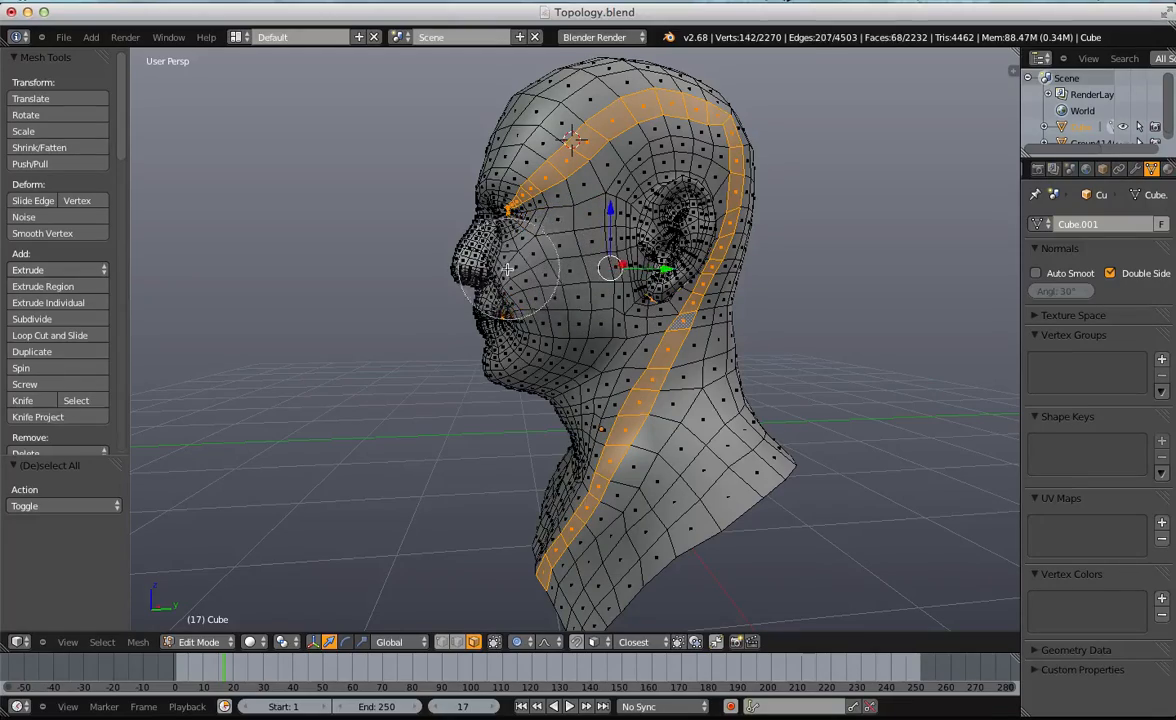
Remove stray faces on the front of the face from the loop selection with Circle Select.
{"action": "middle_click_drag", "start_coordinate": [505, 237], "coordinate": [566, 207]}
{"action": "key", "text": "c"}
{"action": "scroll", "coordinate": [552, 238], "scroll_direction": "up", "scroll_amount": 10}
{"action": "scroll", "coordinate": [493, 281], "scroll_direction": "down", "scroll_amount": 2}
{"action": "key", "text": "c"}
{"action": "middle_click_drag", "start_coordinate": [300, 188], "coordinate": [313, 197]}
{"action": "key", "text": "Escape"}
{"action": "scroll", "coordinate": [323, 200], "scroll_direction": "down", "scroll_amount": 9}
{"action": "mouse_move", "coordinate": [612, 276]}
{"action": "middle_mouse_down"}
{"action": "mouse_move", "coordinate": [552, 284]}
{"action": "mouse_move", "coordinate": [681, 270]}
{"action": "middle_mouse_up"}
Clear the selection and pick the shortest face path from behind the ear down the neck to the chest edge.
{"action": "key", "text": "a"}
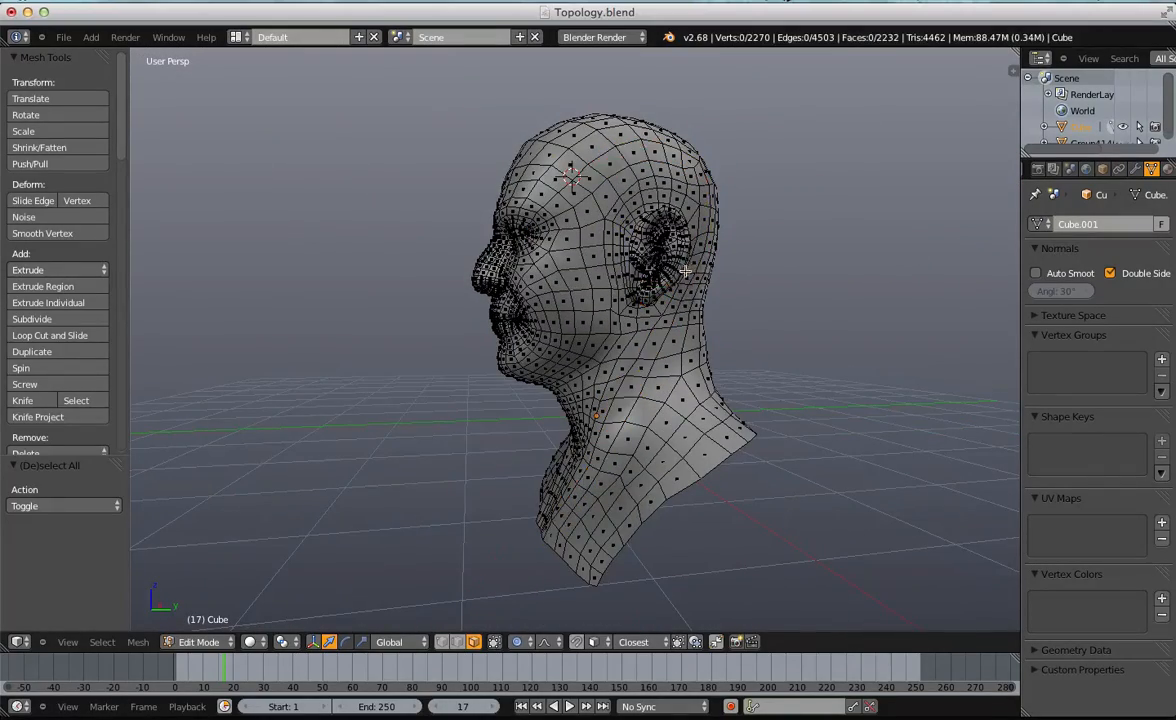
{"action": "middle_click_drag", "start_coordinate": [640, 420], "coordinate": [546, 472]}
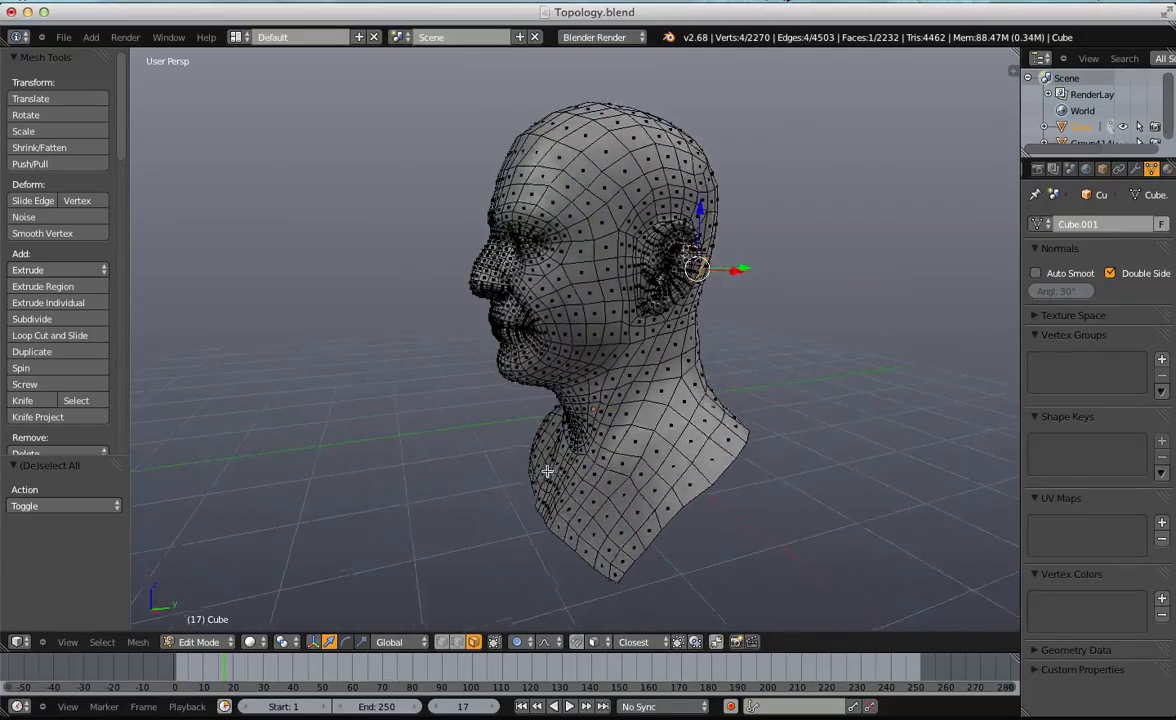
{"action": "right_click", "coordinate": [559, 529], "text": "ctrl"}
{"action": "middle_click_drag", "start_coordinate": [559, 402], "coordinate": [640, 357]}
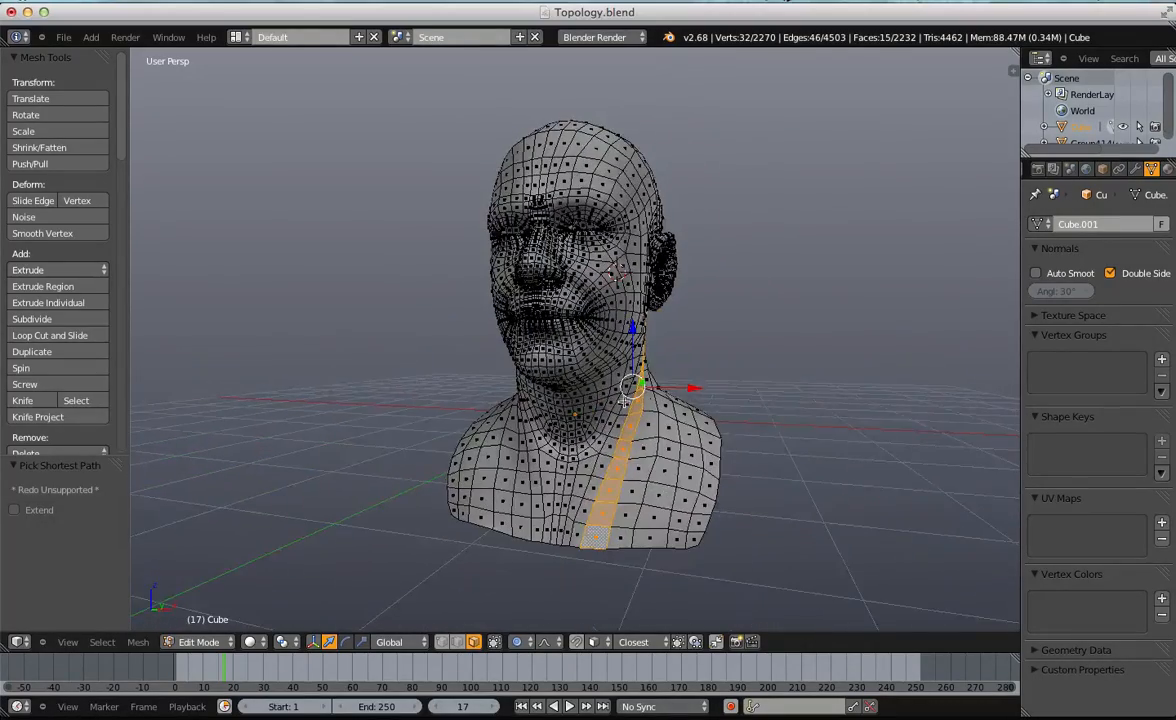
Replace the path with the face loop that curves around the base of the neck below the chin.
{"action": "middle_click_drag", "start_coordinate": [619, 533], "coordinate": [672, 456]}
{"action": "key", "text": "a"}
{"action": "right_click", "coordinate": [603, 500], "text": "alt"}
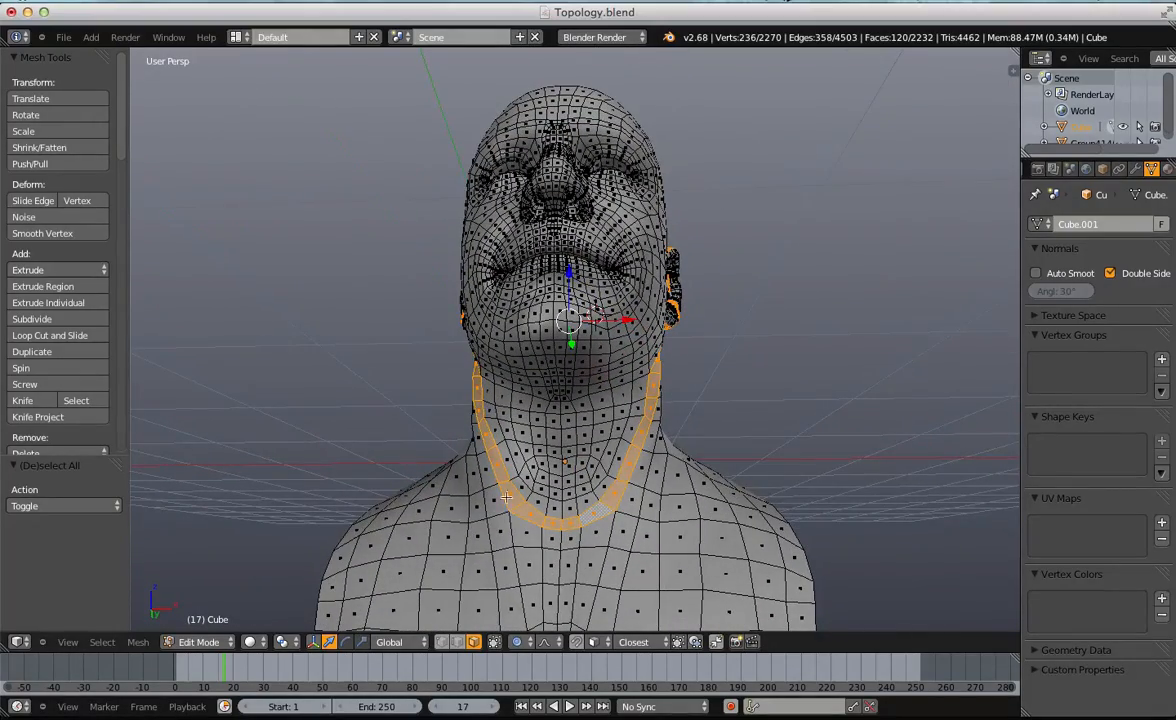
Replace the neck loop with the face loop framing the whole face plus the adjacent loop passing above the ear.
{"action": "key", "text": "a"}
{"action": "middle_click_drag", "start_coordinate": [519, 507], "coordinate": [630, 318]}
{"action": "right_click", "coordinate": [602, 473], "text": "alt"}
{"action": "scroll", "coordinate": [655, 280], "scroll_direction": "up", "scroll_amount": 3}
{"action": "right_click", "coordinate": [679, 286], "text": "alt"}
{"action": "scroll", "coordinate": [679, 286], "scroll_direction": "down", "scroll_amount": 3}
{"action": "scroll", "coordinate": [619, 268], "scroll_direction": "up", "scroll_amount": 3}
{"action": "scroll", "coordinate": [619, 268], "scroll_direction": "down", "scroll_amount": 3}
{"action": "scroll", "coordinate": [612, 258], "scroll_direction": "up", "scroll_amount": 3}
{"action": "right_click", "coordinate": [632, 259], "text": "alt+shift"}
{"action": "scroll", "coordinate": [632, 259], "scroll_direction": "down", "scroll_amount": 3}
{"action": "middle_click_drag", "start_coordinate": [632, 259], "coordinate": [563, 420]}
{"action": "scroll", "coordinate": [563, 420], "scroll_direction": "up", "scroll_amount": 3}
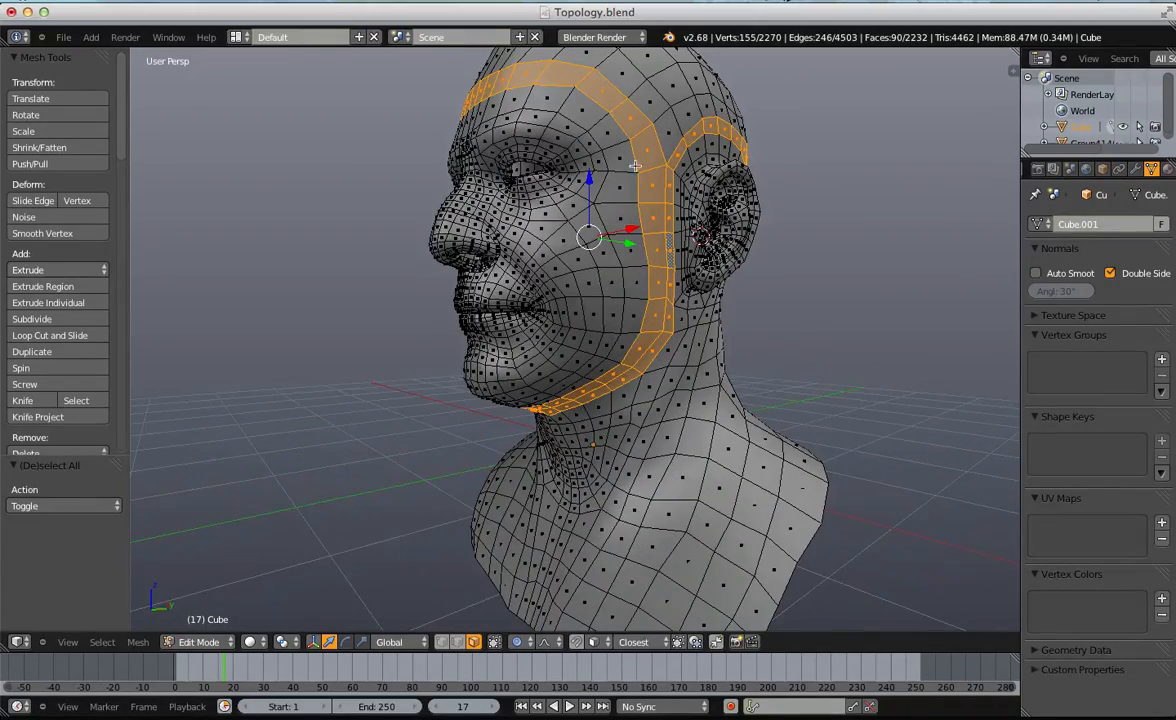
{"action": "middle_click_drag", "start_coordinate": [590, 98], "coordinate": [819, 232]}
{"action": "scroll", "coordinate": [819, 232], "scroll_direction": "down", "scroll_amount": 3}
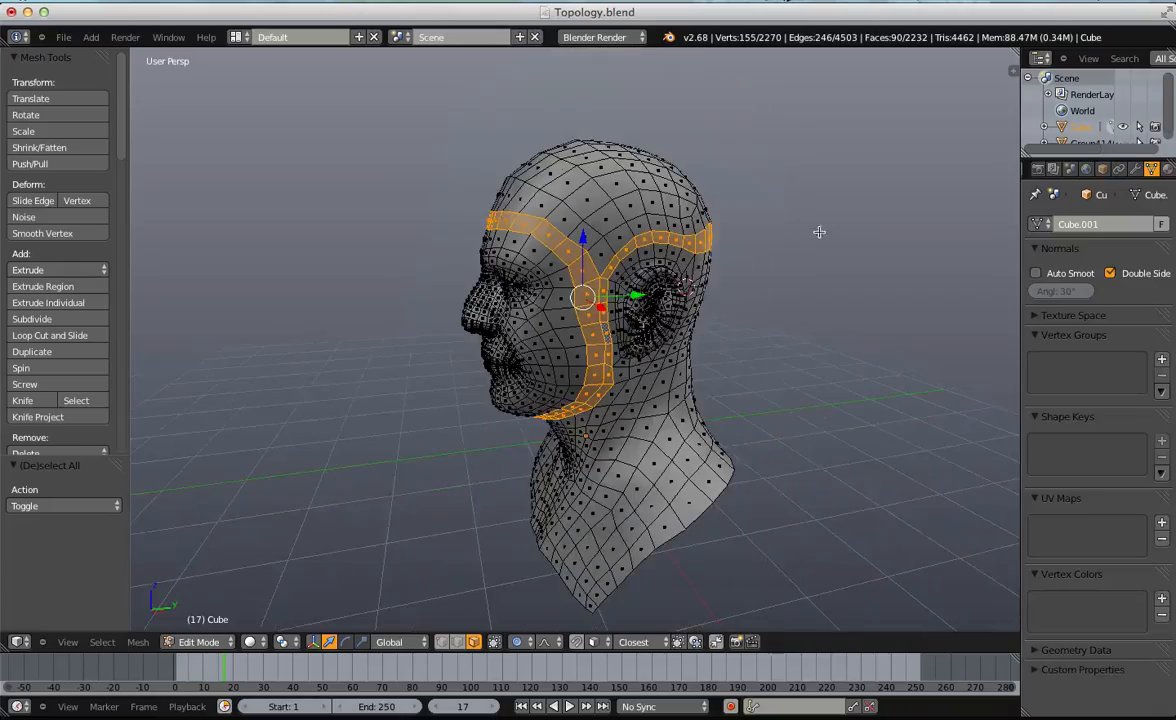
Clear the framing loops and select the concentric face loops around the lips.
{"action": "key", "text": "a"}
{"action": "middle_click_drag", "start_coordinate": [596, 222], "coordinate": [650, 327]}
{"action": "scroll", "coordinate": [650, 327], "scroll_direction": "up", "scroll_amount": 4}
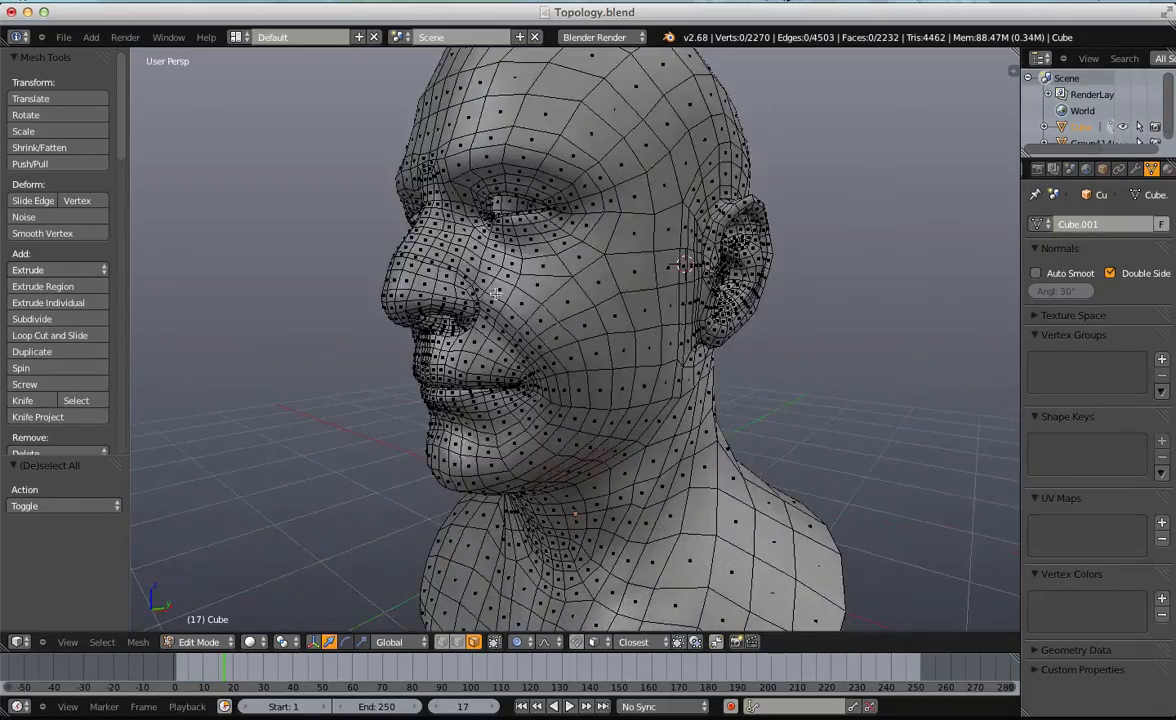
{"action": "scroll", "coordinate": [650, 327], "scroll_direction": "up", "scroll_amount": 3}
{"action": "scroll", "coordinate": [651, 452], "scroll_direction": "down", "scroll_amount": 3}
{"action": "middle_click_drag", "start_coordinate": [651, 452], "coordinate": [533, 420]}
{"action": "scroll", "coordinate": [636, 398], "scroll_direction": "up", "scroll_amount": 3}
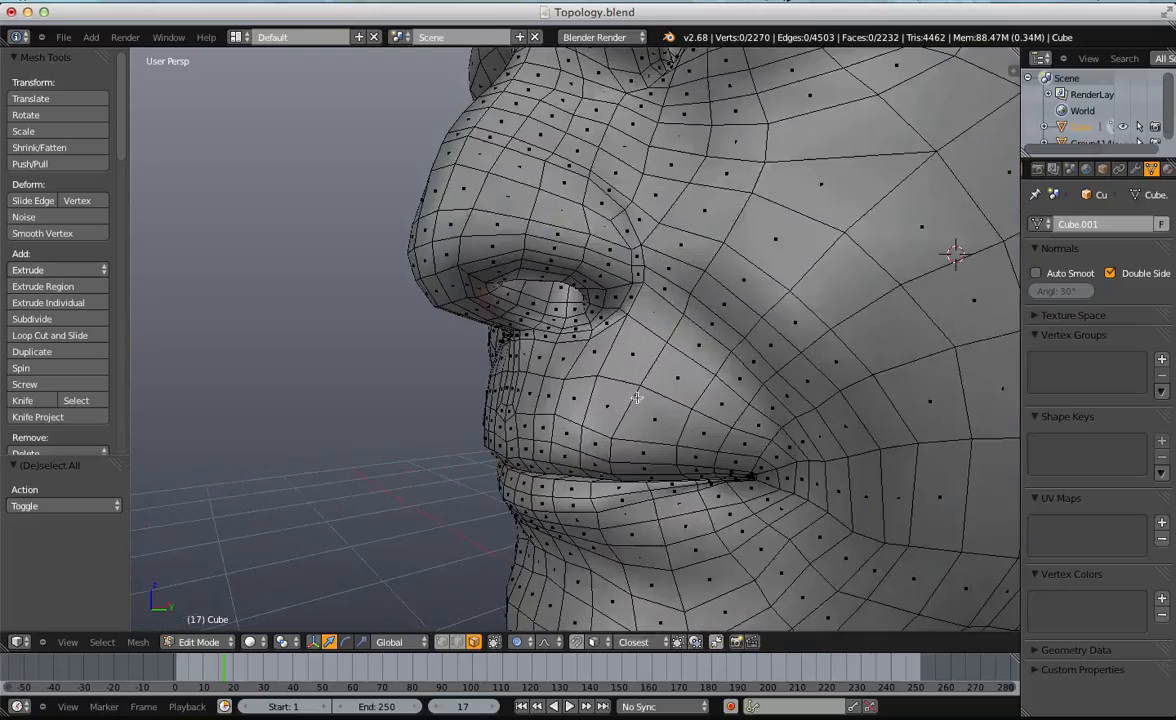
{"action": "right_click", "coordinate": [606, 455], "text": "alt"}
{"action": "right_click", "coordinate": [581, 499], "text": "alt+shift"}
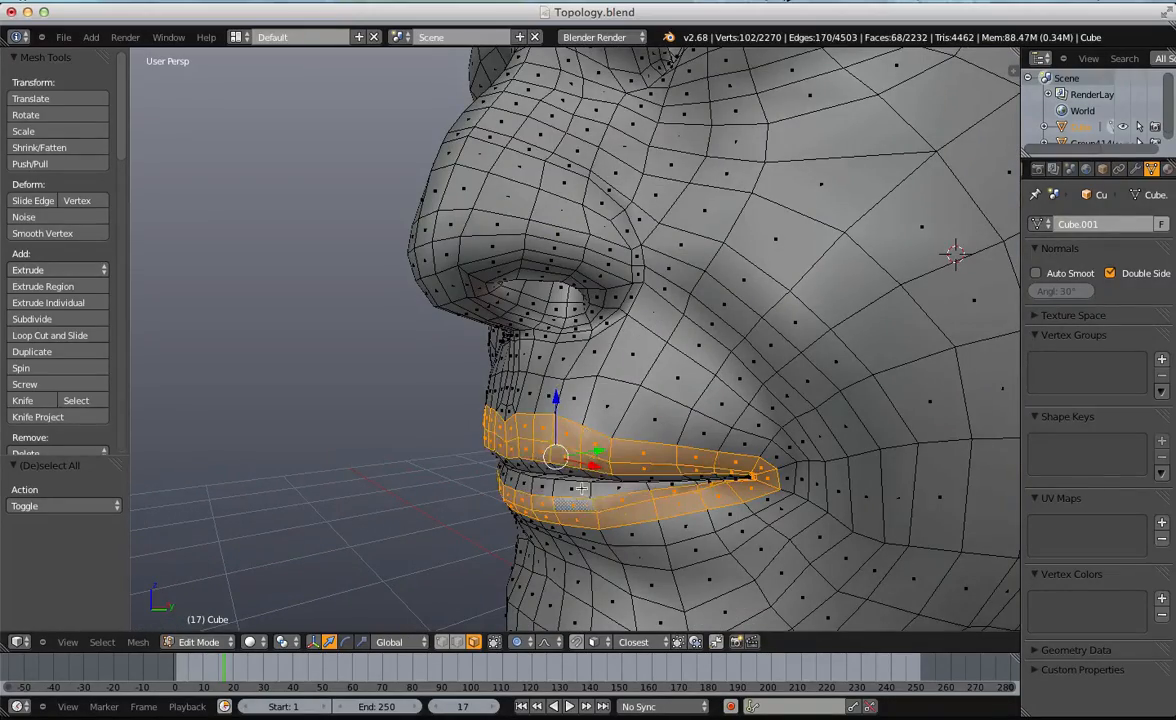
{"action": "right_click", "coordinate": [582, 488], "text": "alt+shift"}
{"action": "scroll", "coordinate": [583, 482], "scroll_direction": "down", "scroll_amount": 1}
Clear the lip loop selection and switch the mesh to edge selection around the corner of the mouth.
{"action": "key", "text": "a"}
{"action": "middle_click_drag", "start_coordinate": [583, 481], "coordinate": [513, 416]}
{"action": "key", "text": "Tab"}
{"action": "scroll", "coordinate": [537, 471], "scroll_direction": "up", "scroll_amount": 2}
{"action": "key", "text": "Tab"}
{"action": "scroll", "coordinate": [513, 416], "scroll_direction": "up", "scroll_amount": 1}
{"action": "key", "text": "ctrl+Tab"}
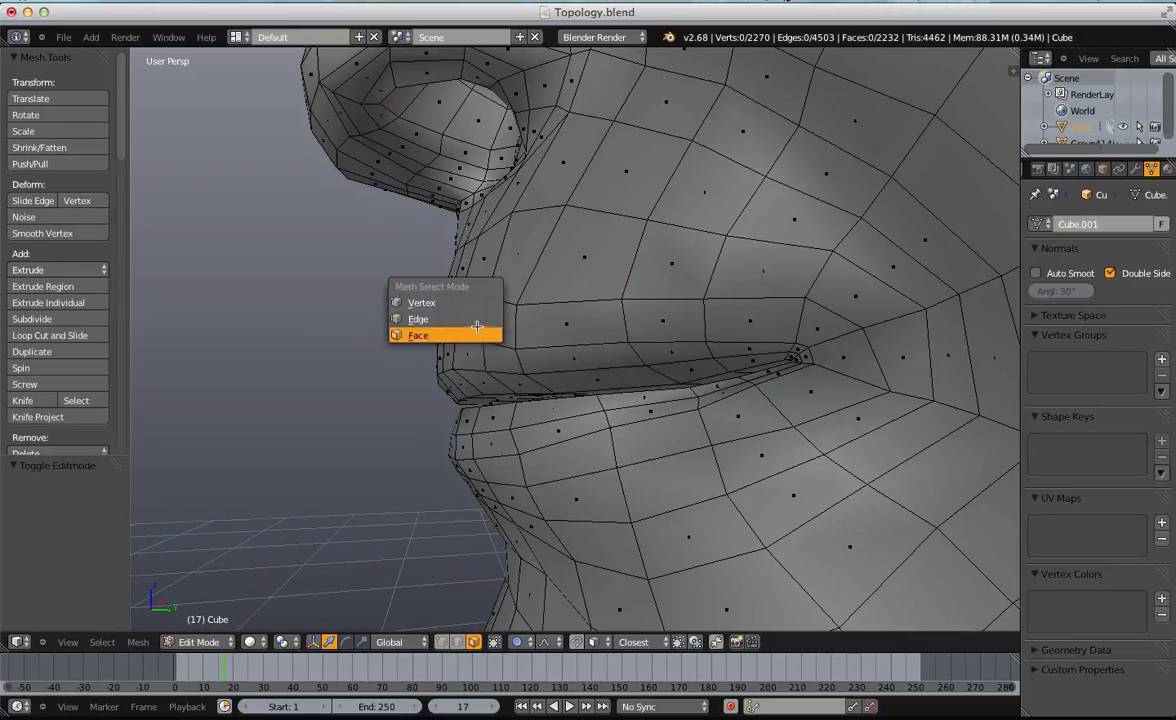
{"action": "left_click", "coordinate": [475, 320]}
Examine the head from the mouth to the ear, comparing the smooth surface with the edit wireframe.
{"action": "key", "text": "Tab"}
{"action": "middle_click_drag", "start_coordinate": [475, 320], "coordinate": [643, 438]}
{"action": "scroll", "coordinate": [700, 415], "scroll_direction": "down", "scroll_amount": 5}
{"action": "key", "text": "Tab"}
{"action": "key", "text": "Tab"}
{"action": "key", "text": "Tab"}
{"action": "scroll", "coordinate": [648, 415], "scroll_direction": "down", "scroll_amount": 4}
{"action": "key", "text": "a"}
{"action": "key", "text": "a"}
{"action": "scroll", "coordinate": [841, 399], "scroll_direction": "up", "scroll_amount": 5}
{"action": "middle_click_drag", "start_coordinate": [841, 399], "coordinate": [742, 371]}
{"action": "scroll", "coordinate": [742, 371], "scroll_direction": "up", "scroll_amount": 6}
Switch to face selection and select the face loop running around the ear's outer rim.
{"action": "key", "text": "ctrl+Tab"}
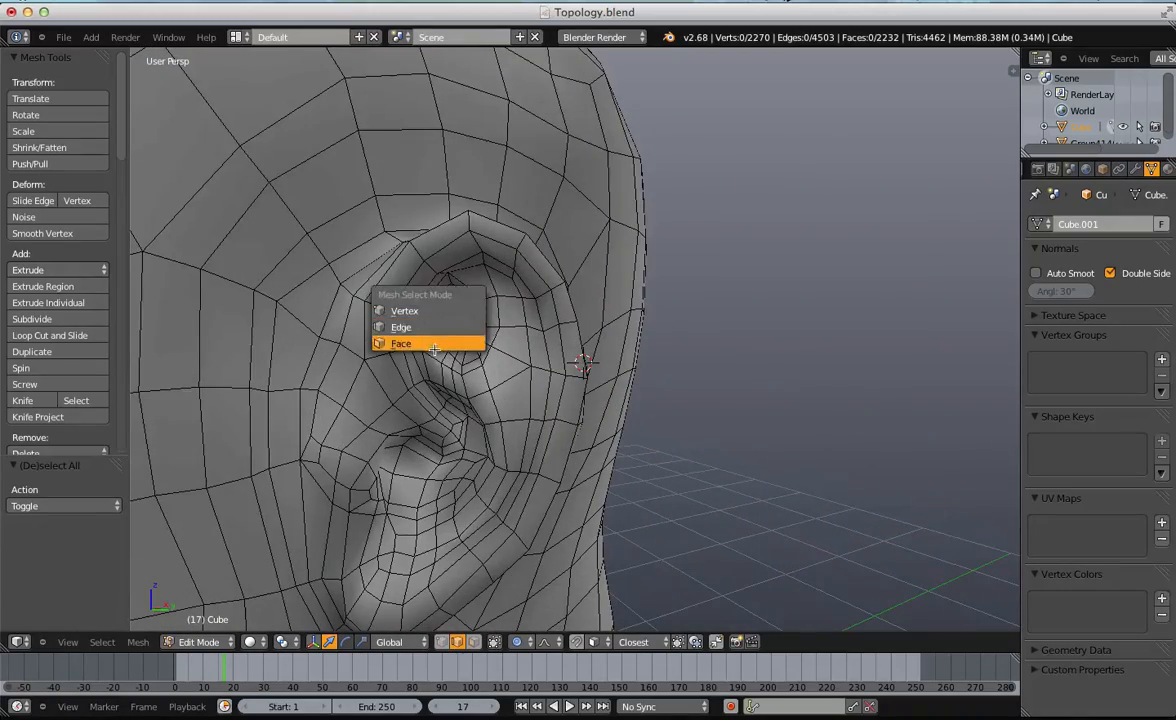
{"action": "left_click", "coordinate": [405, 341]}
{"action": "right_click", "coordinate": [382, 289], "text": "alt"}
{"action": "key", "text": "a"}
{"action": "right_click", "coordinate": [379, 307], "text": "alt"}
{"action": "middle_click_drag", "start_coordinate": [379, 307], "coordinate": [416, 366]}
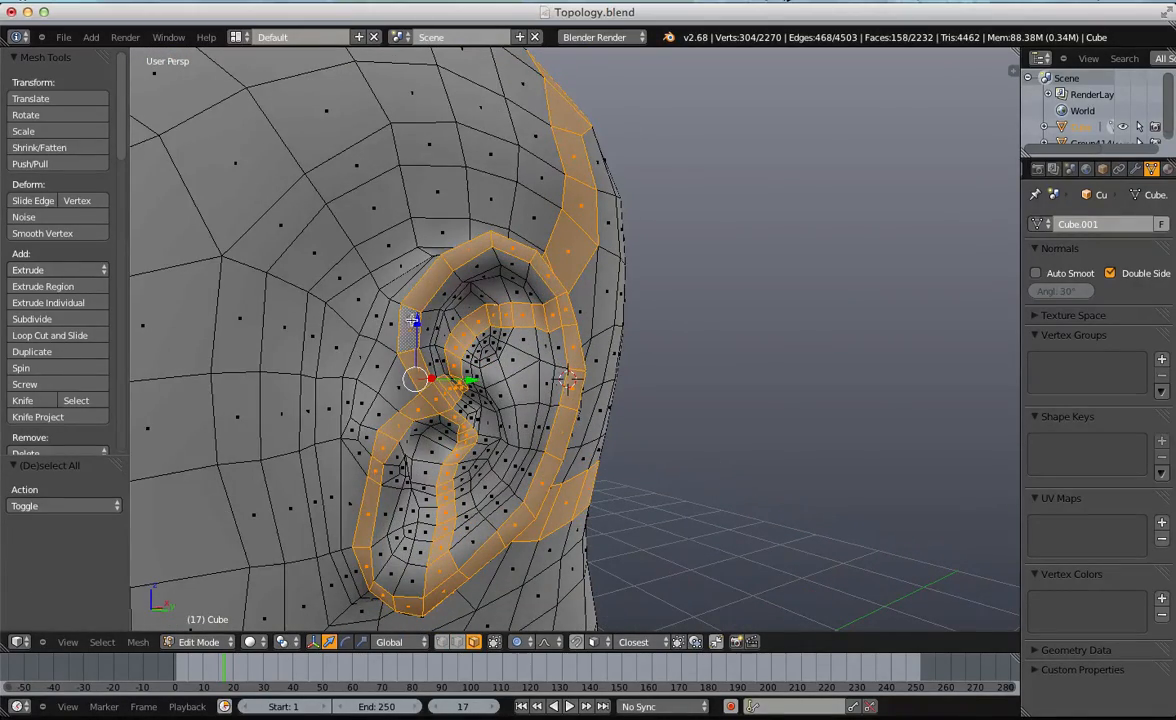
Replace the rim loop with a face loop that winds through the inner ear and over the side of the head.
{"action": "key", "text": "a"}
{"action": "right_click", "coordinate": [460, 363], "text": "alt"}
{"action": "key", "text": "a"}
{"action": "right_click", "coordinate": [429, 361], "text": "alt"}
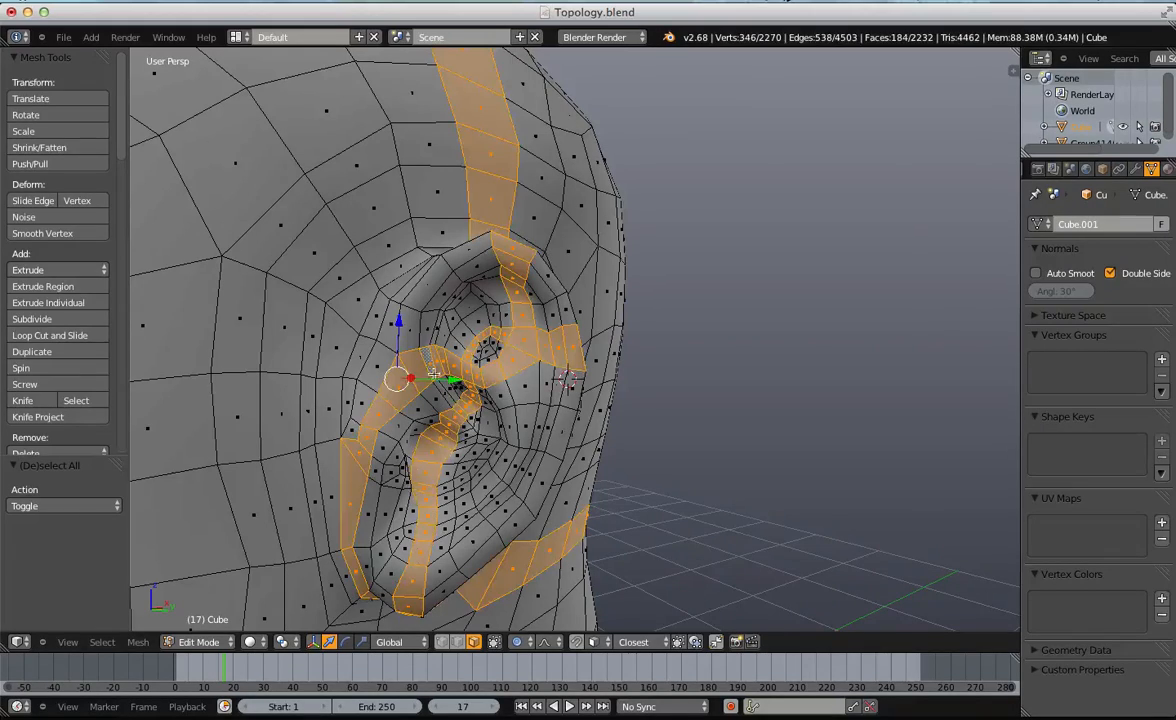
Select further face loops at the upper ear to review their flow, and clear the selection.
{"action": "key", "text": "ctrl+shift+z"}
{"action": "middle_click_drag", "start_coordinate": [454, 414], "coordinate": [597, 366], "text": "shift"}
{"action": "right_click", "coordinate": [545, 284], "text": "alt"}
{"action": "scroll", "coordinate": [545, 284], "scroll_direction": "down", "scroll_amount": 2}
{"action": "middle_click_drag", "start_coordinate": [545, 284], "coordinate": [526, 350]}
{"action": "scroll", "coordinate": [668, 324], "scroll_direction": "up", "scroll_amount": 2}
{"action": "scroll", "coordinate": [668, 324], "scroll_direction": "down", "scroll_amount": 4}
{"action": "key", "text": "a"}
{"action": "right_click", "coordinate": [480, 283], "text": "alt"}
{"action": "key", "text": "a"}
Circle-select all faces of the head's left ear and deselect the surrounding scalp and cheek faces.
{"action": "middle_click_drag", "start_coordinate": [488, 310], "coordinate": [560, 250]}
{"action": "key", "text": "c"}
{"action": "mouse_move", "coordinate": [565, 242]}
{"action": "left_mouse_down"}
{"action": "mouse_move", "coordinate": [590, 250]}
{"action": "mouse_move", "coordinate": [580, 365]}
{"action": "left_mouse_up"}
{"action": "scroll", "coordinate": [600, 353], "scroll_direction": "down", "scroll_amount": 3}
{"action": "middle_click_drag", "start_coordinate": [600, 353], "coordinate": [510, 325]}
{"action": "key", "text": "c"}
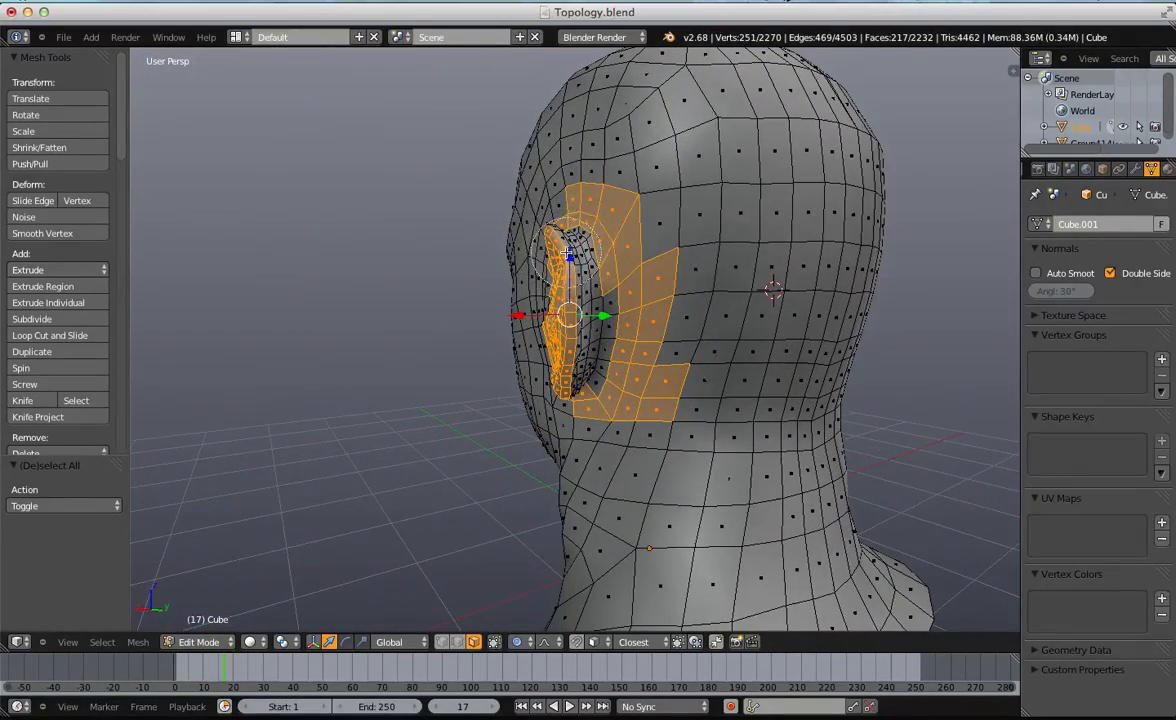
{"action": "right_click", "coordinate": [586, 367]}
{"action": "middle_click_drag", "start_coordinate": [586, 367], "coordinate": [668, 312]}
{"action": "key", "text": "c"}
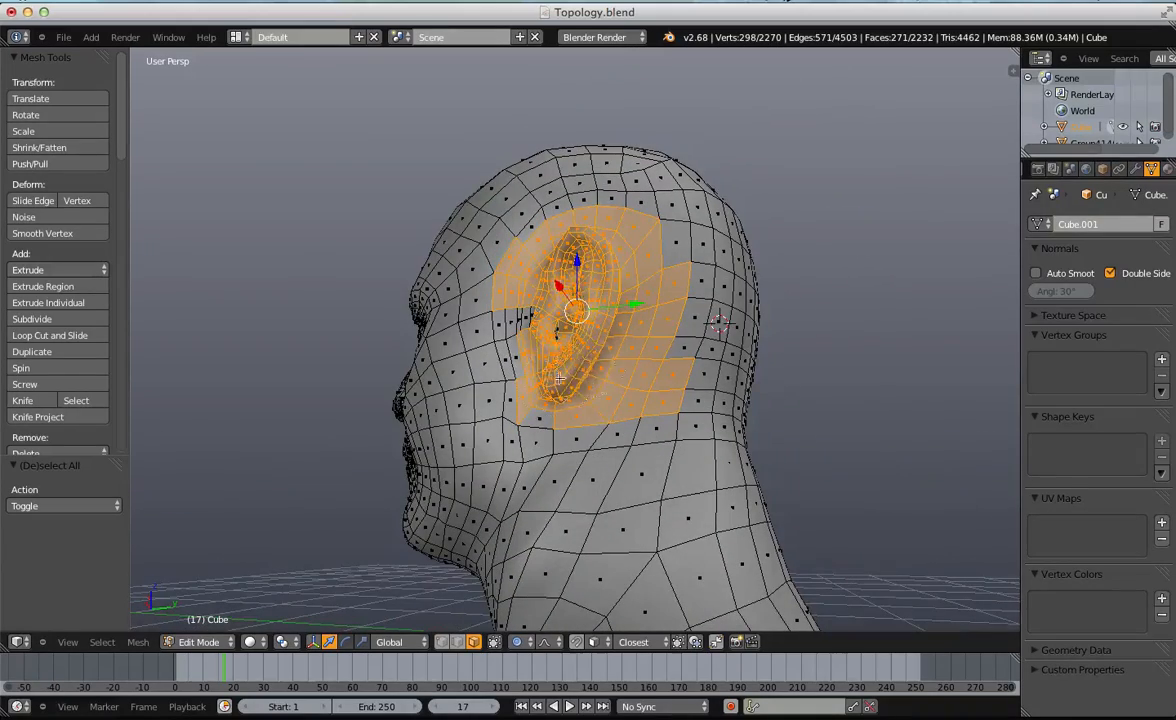
{"action": "middle_click_drag", "start_coordinate": [555, 374], "coordinate": [547, 333]}
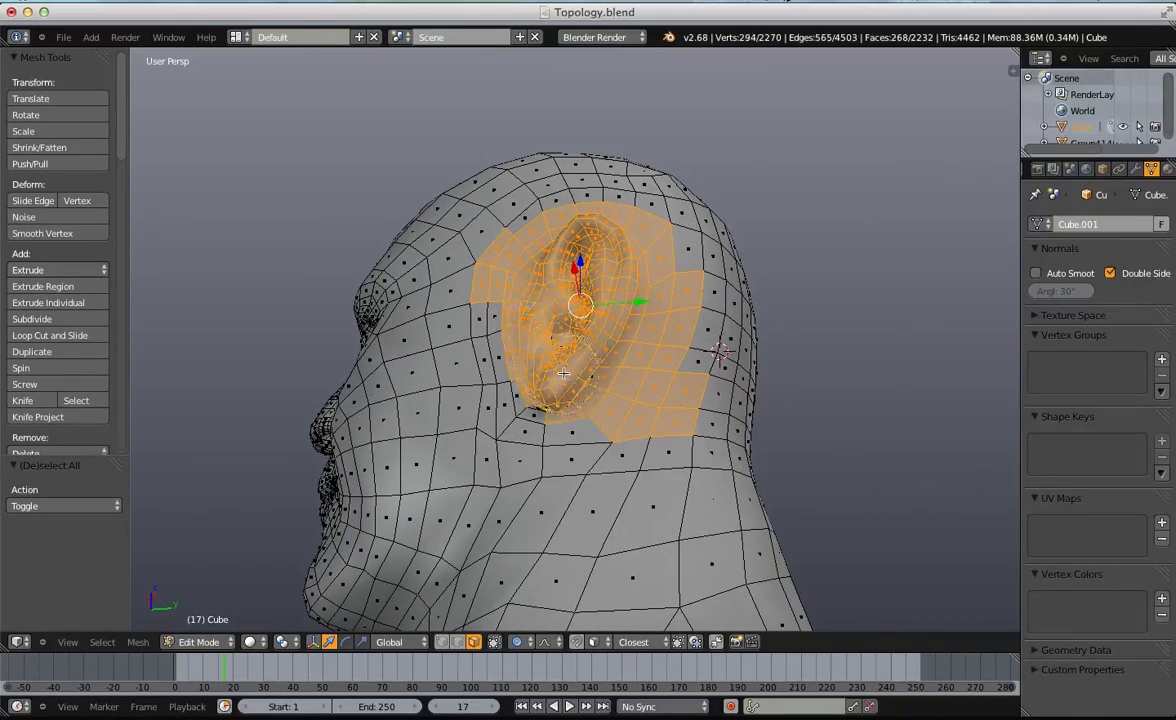
{"action": "mouse_move", "coordinate": [623, 343]}
{"action": "middle_mouse_down"}
{"action": "mouse_move", "coordinate": [591, 370]}
{"action": "mouse_move", "coordinate": [614, 395]}
{"action": "mouse_move", "coordinate": [630, 295]}
{"action": "mouse_move", "coordinate": [605, 185]}
{"action": "mouse_move", "coordinate": [475, 187]}
{"action": "middle_mouse_up"}
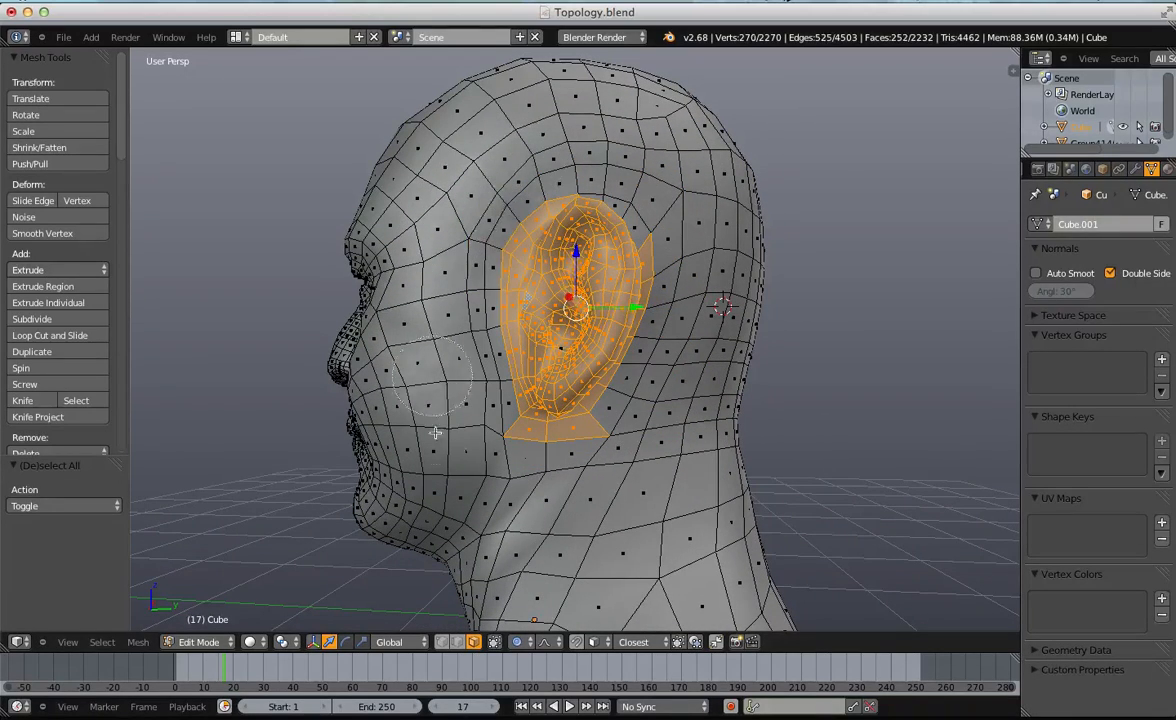
{"action": "middle_click_drag", "start_coordinate": [432, 412], "coordinate": [512, 460]}
{"action": "key", "text": "Escape"}
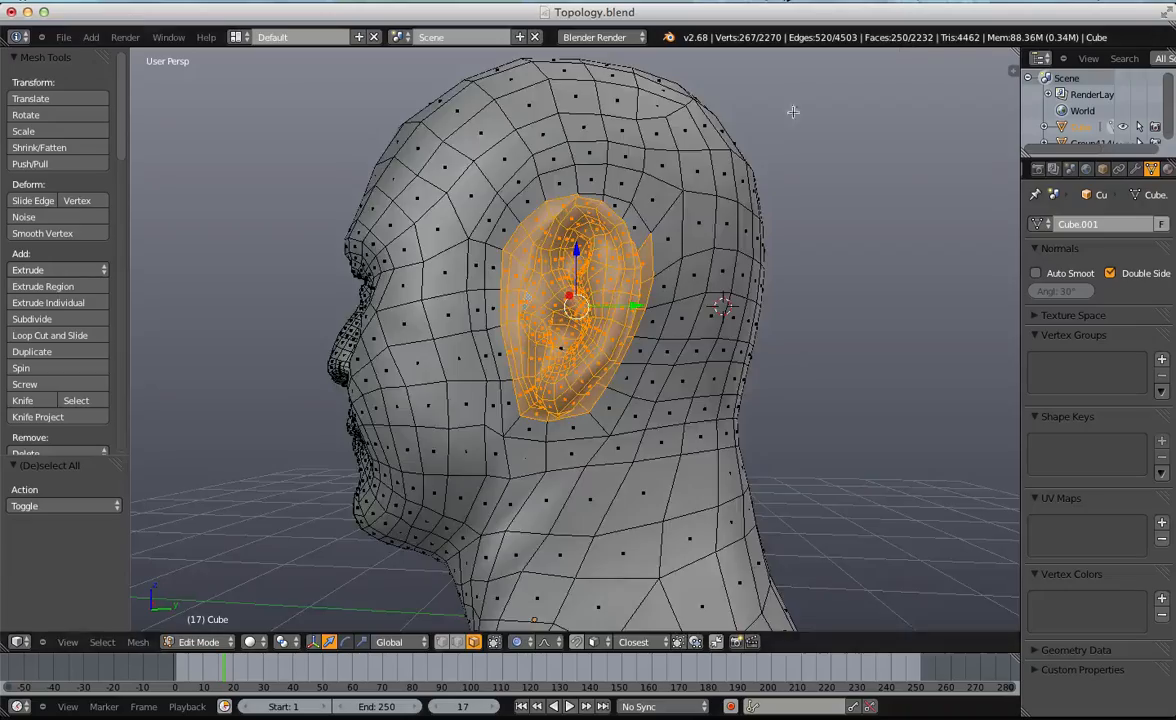
Add the faces of the right ear to the selection with circle select.
{"action": "scroll", "coordinate": [871, 62], "scroll_direction": "down", "scroll_amount": 3}
{"action": "middle_click_drag", "start_coordinate": [325, 340], "coordinate": [614, 368]}
{"action": "key", "text": "a"}
{"action": "key", "text": "ctrl+z"}
{"action": "scroll", "coordinate": [614, 368], "scroll_direction": "down", "scroll_amount": 1}
{"action": "middle_click_drag", "start_coordinate": [450, 368], "coordinate": [640, 364]}
{"action": "middle_click_drag", "start_coordinate": [387, 371], "coordinate": [600, 362]}
{"action": "scroll", "coordinate": [556, 316], "scroll_direction": "up", "scroll_amount": 3}
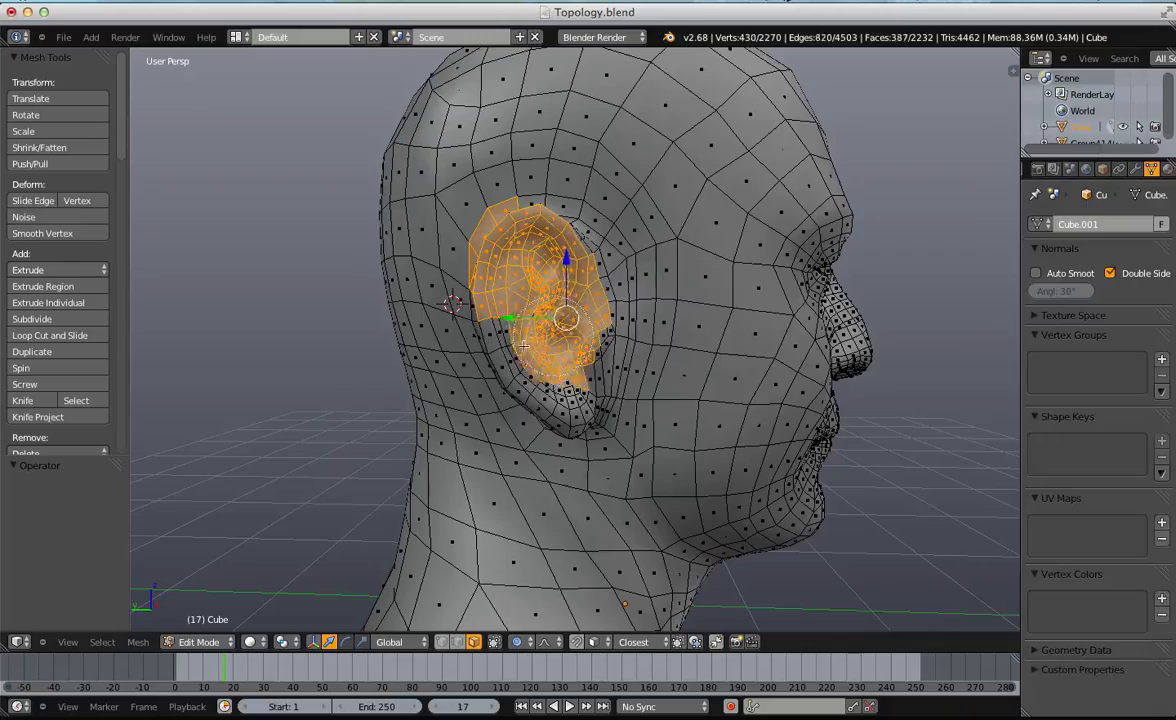
{"action": "left_click_drag", "start_coordinate": [532, 343], "coordinate": [571, 399]}
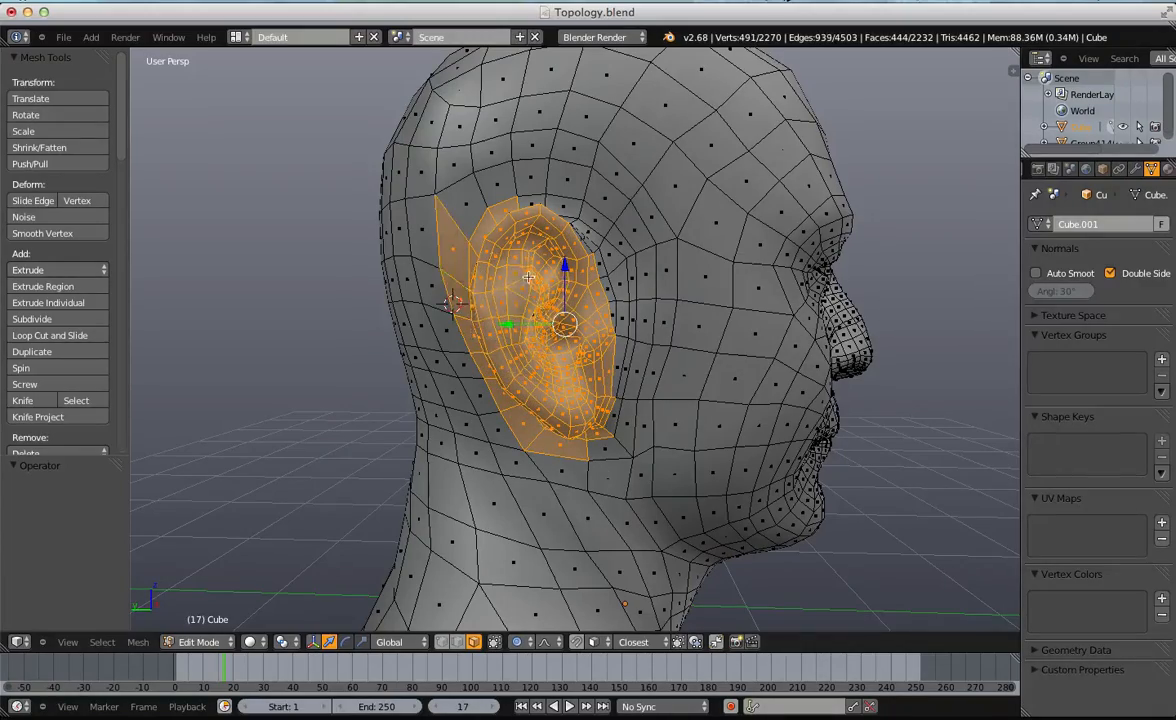
Clear the ear selection and circle-select the faces around both eyes.
{"action": "scroll", "coordinate": [528, 277], "scroll_direction": "down", "scroll_amount": 3}
{"action": "middle_click_drag", "start_coordinate": [528, 277], "coordinate": [469, 268]}
{"action": "key", "text": "a"}
{"action": "scroll", "coordinate": [482, 352], "scroll_direction": "up", "scroll_amount": 3}
{"action": "scroll", "coordinate": [475, 320], "scroll_direction": "down", "scroll_amount": 4}
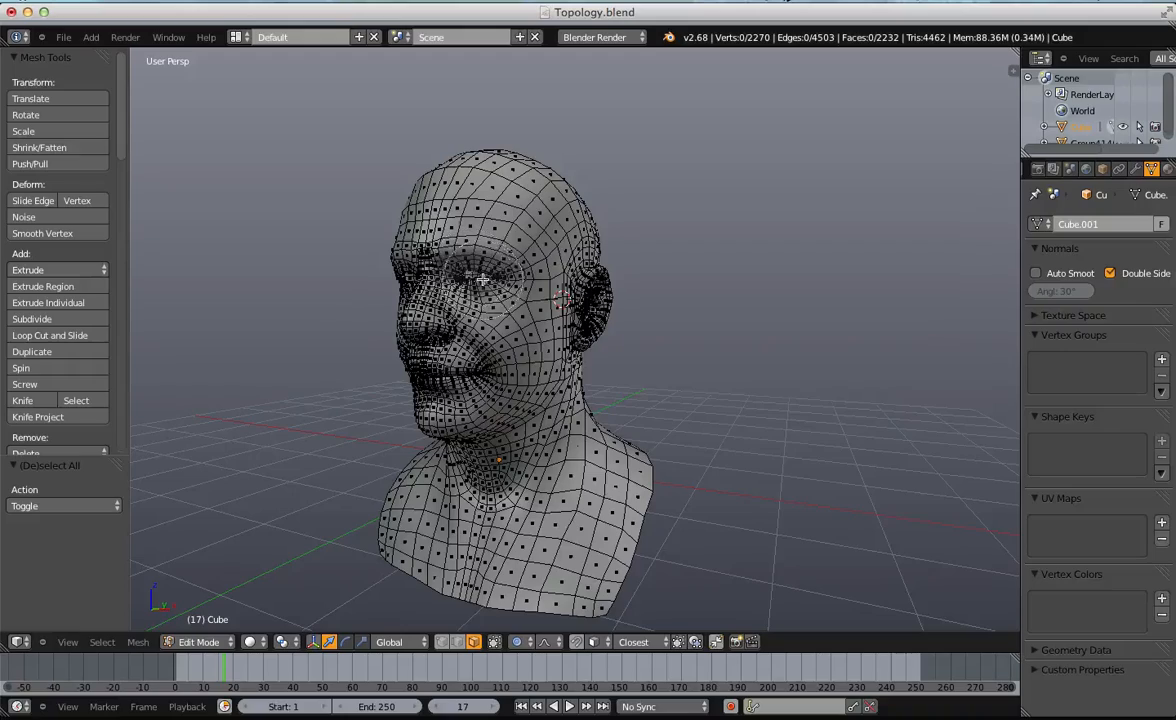
{"action": "left_click", "coordinate": [482, 280]}
{"action": "key", "text": "Escape"}
{"action": "middle_click_drag", "start_coordinate": [408, 291], "coordinate": [455, 299]}
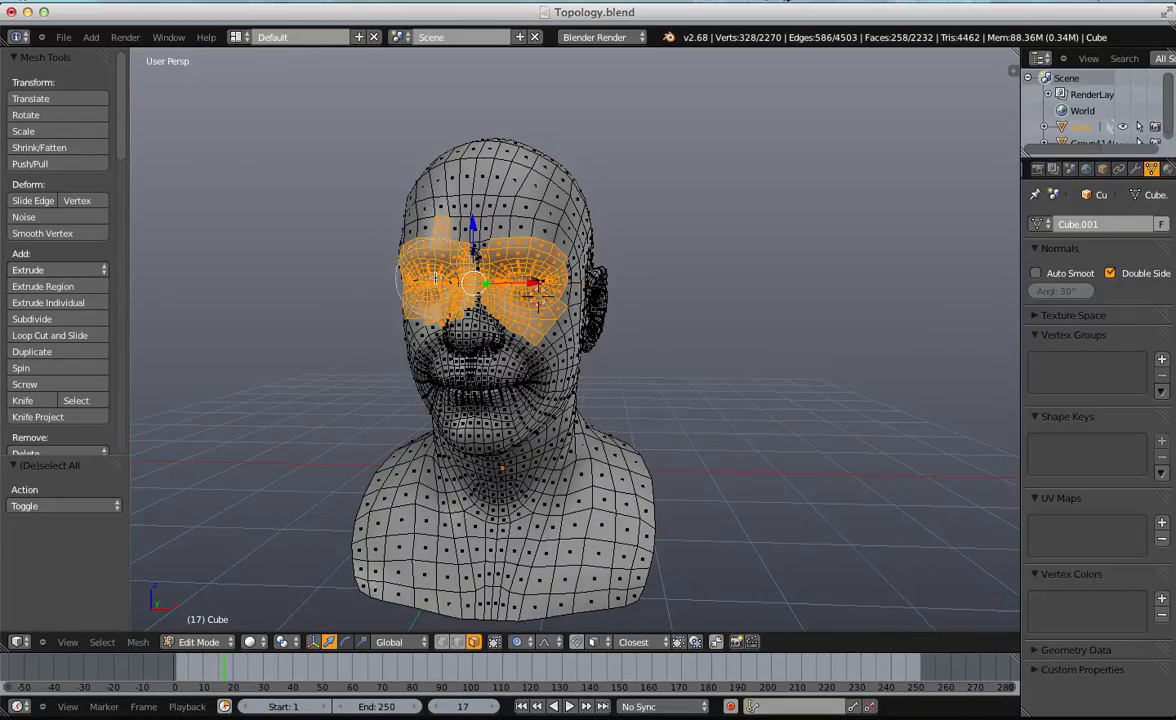
{"action": "middle_click_drag", "start_coordinate": [538, 295], "coordinate": [872, 71]}
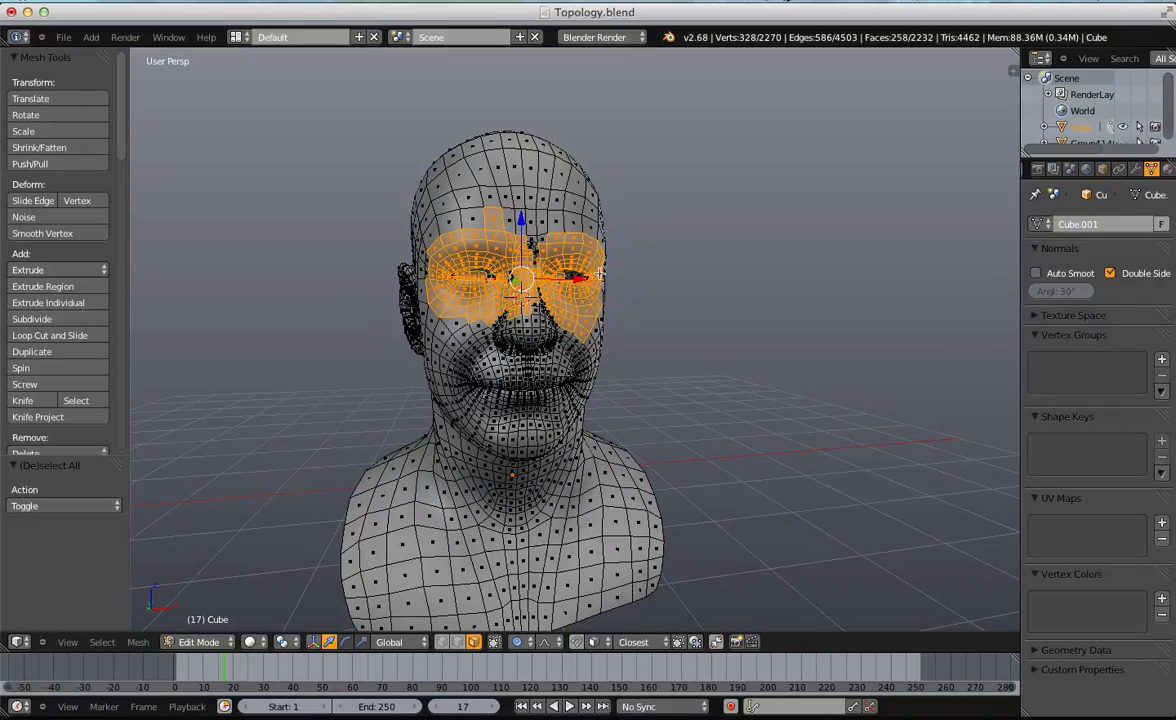
Replace the eye selection with the faces around the mouth, chin and both cheeks using circle select.
{"action": "key", "text": "a"}
{"action": "left_click_drag", "start_coordinate": [497, 358], "coordinate": [484, 370]}
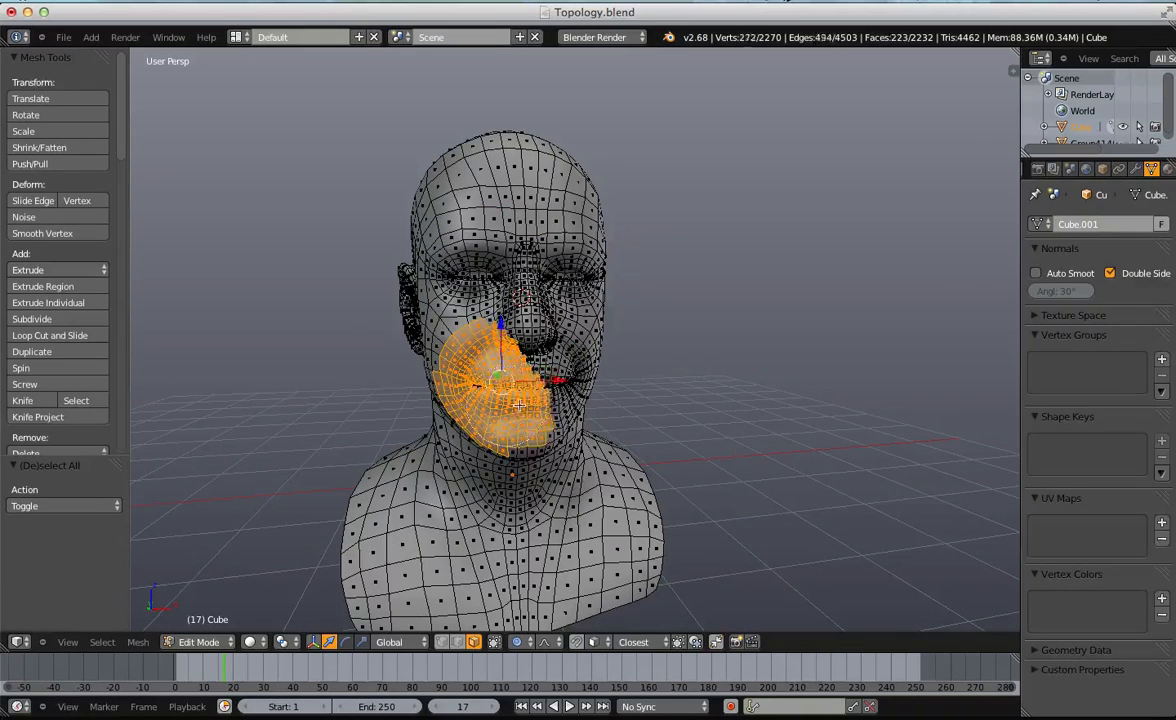
{"action": "left_click_drag", "start_coordinate": [560, 397], "coordinate": [508, 402]}
{"action": "key", "text": "Escape"}
{"action": "scroll", "coordinate": [508, 398], "scroll_direction": "down", "scroll_amount": 4}
{"action": "middle_click_drag", "start_coordinate": [500, 385], "coordinate": [579, 302]}
{"action": "scroll", "coordinate": [579, 300], "scroll_direction": "up", "scroll_amount": 4}
{"action": "key", "text": "c"}
{"action": "mouse_move", "coordinate": [576, 300]}
{"action": "left_mouse_down"}
{"action": "mouse_move", "coordinate": [519, 369]}
{"action": "mouse_move", "coordinate": [561, 390]}
{"action": "left_mouse_up"}
{"action": "key", "text": "Escape"}
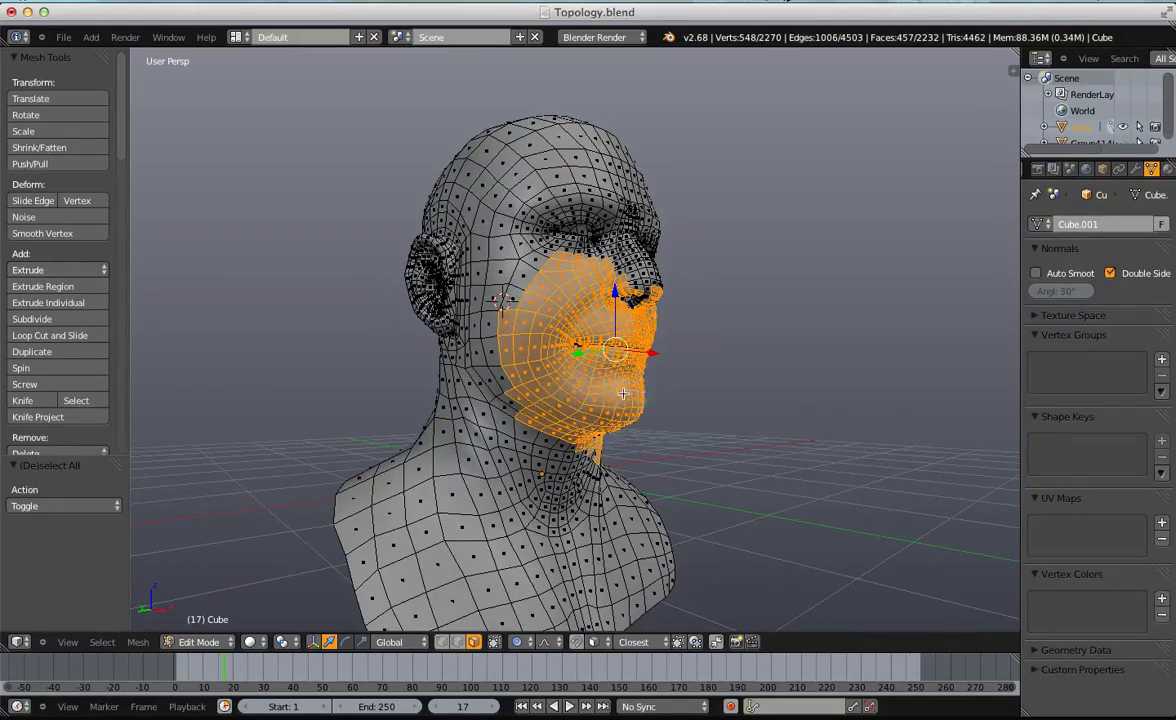
Clear the mouth area, circle-select a patch of facial faces and undo that selection.
{"action": "middle_click_drag", "start_coordinate": [572, 366], "coordinate": [455, 382]}
{"action": "key", "text": "a"}
{"action": "middle_click_drag", "start_coordinate": [580, 381], "coordinate": [638, 363]}
{"action": "left_click_drag", "start_coordinate": [590, 312], "coordinate": [584, 296]}
{"action": "key", "text": "Escape"}
{"action": "key", "text": "ctrl+z"}
{"action": "mouse_move", "coordinate": [538, 407]}
{"action": "middle_mouse_down"}
{"action": "mouse_move", "coordinate": [549, 349]}
{"action": "mouse_move", "coordinate": [579, 373]}
{"action": "middle_mouse_up"}
{"action": "scroll", "coordinate": [579, 373], "scroll_direction": "down", "scroll_amount": 3}
{"action": "scroll", "coordinate": [620, 300], "scroll_direction": "up", "scroll_amount": 5}
{"action": "middle_click_drag", "start_coordinate": [650, 252], "coordinate": [580, 376], "text": "shift"}
{"action": "scroll", "coordinate": [690, 412], "scroll_direction": "up", "scroll_amount": 4}
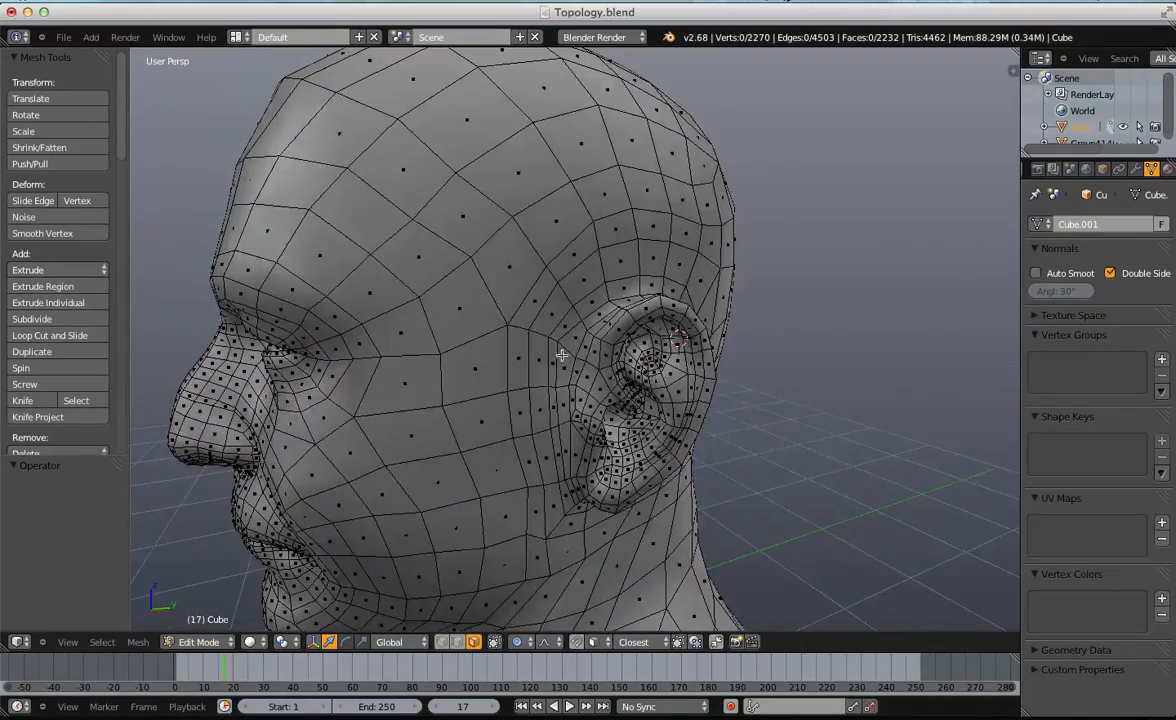
Select the face loop surrounding the left ear and delete its faces.
{"action": "right_click", "coordinate": [576, 313], "text": "alt"}
{"action": "key", "text": "v"}
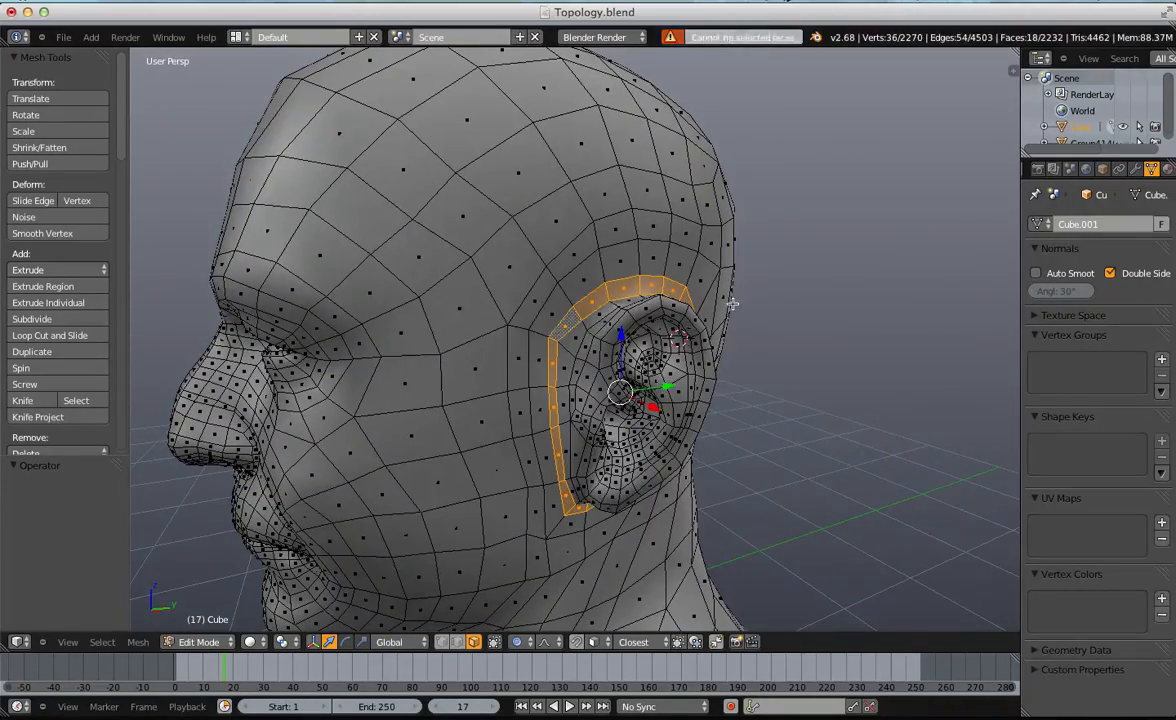
{"action": "key", "text": "x"}
{"action": "left_click", "coordinate": [732, 304]}
{"action": "middle_click_drag", "start_coordinate": [732, 304], "coordinate": [646, 399]}
{"action": "scroll", "coordinate": [563, 298], "scroll_direction": "up", "scroll_amount": 5}
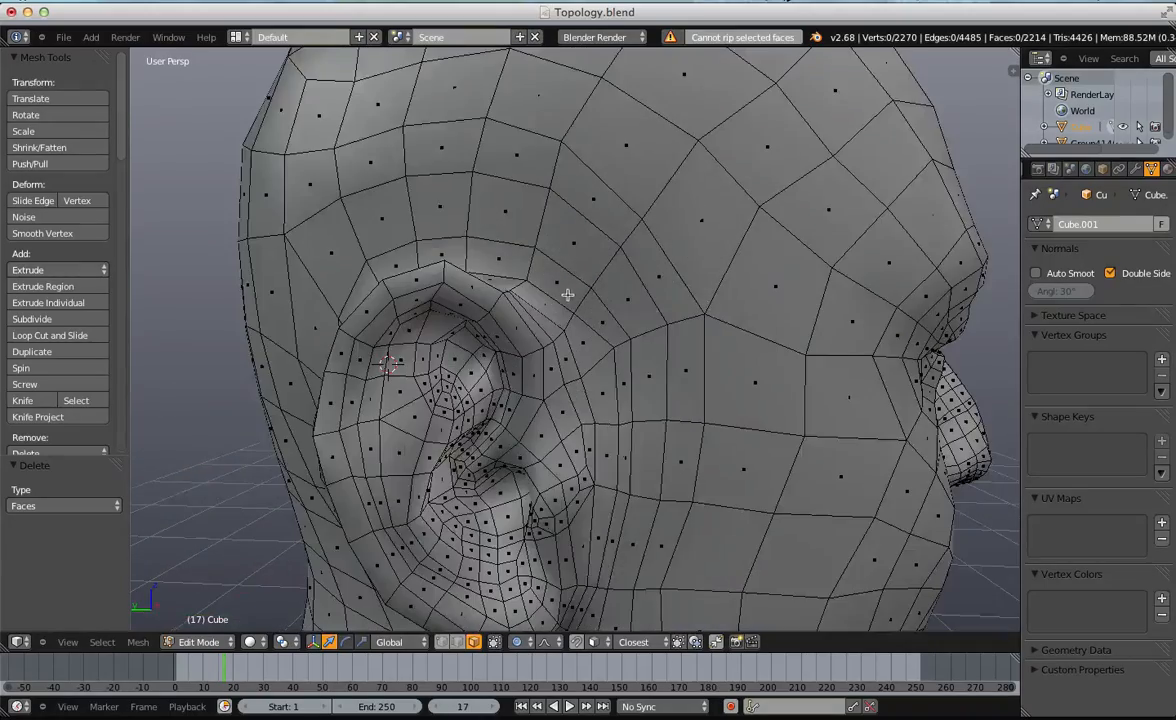
Select the matching face loop around the right ear and delete its faces.
{"action": "right_click", "coordinate": [580, 294], "text": "alt"}
{"action": "key", "text": "x"}
{"action": "left_click", "coordinate": [579, 295]}
{"action": "scroll", "coordinate": [580, 300], "scroll_direction": "down", "scroll_amount": 4}
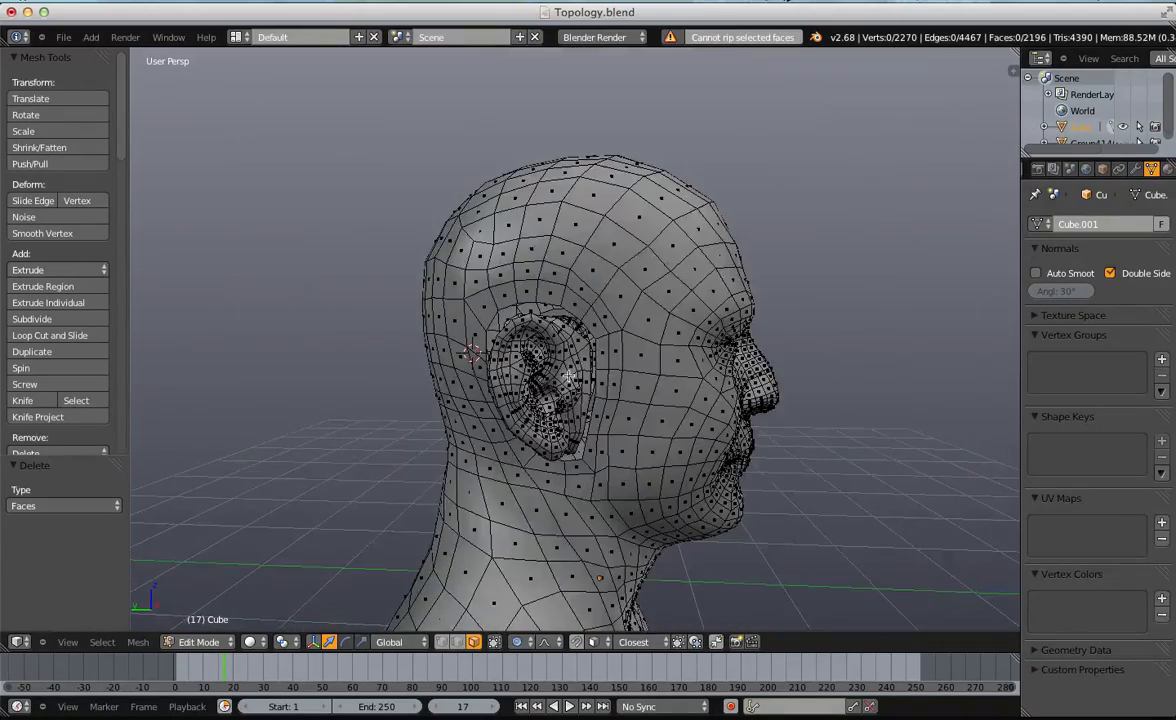
Select both separated ears as linked geometry and delete them from the head.
{"action": "scroll", "coordinate": [584, 370], "scroll_direction": "down", "scroll_amount": 3}
{"action": "key", "text": "l"}
{"action": "middle_click_drag", "start_coordinate": [584, 377], "coordinate": [300, 370]}
{"action": "scroll", "coordinate": [598, 345], "scroll_direction": "up", "scroll_amount": 6}
{"action": "key", "text": "l"}
{"action": "key", "text": "x"}
{"action": "left_click", "coordinate": [601, 346]}
Undo the deletion of the ears and their surrounding face loops.
{"action": "key", "text": "a"}
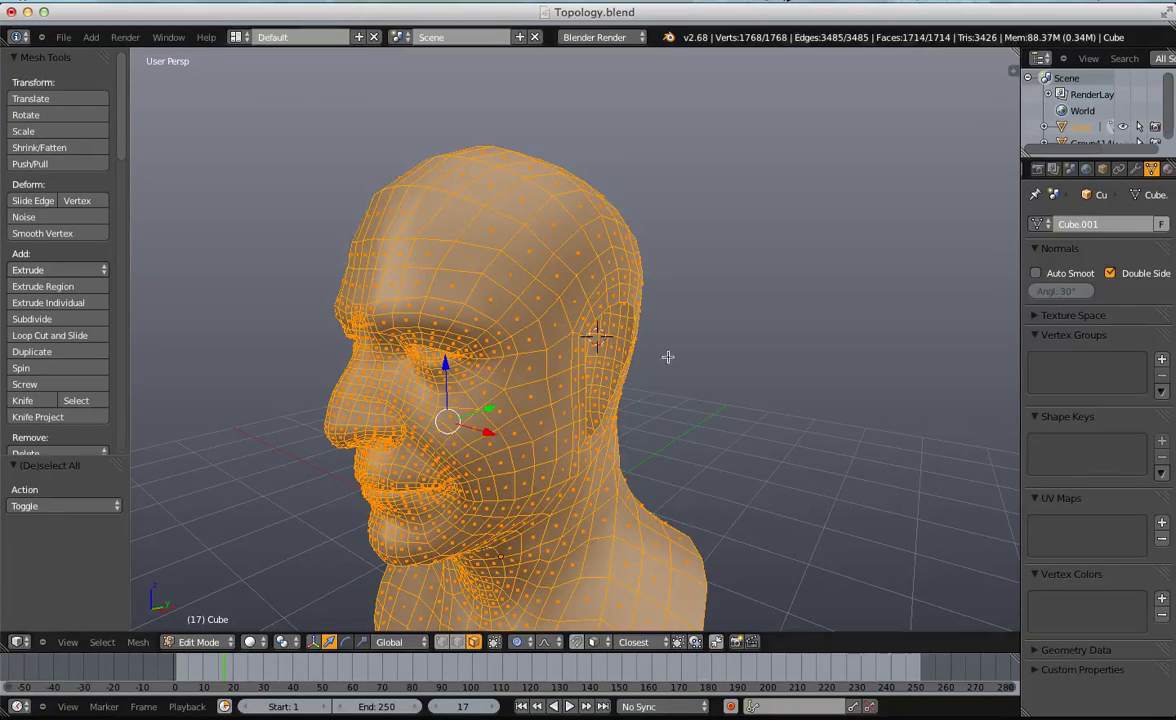
{"action": "key", "text": "a"}
{"action": "key", "text": "alt+h"}
{"action": "key", "text": "a"}
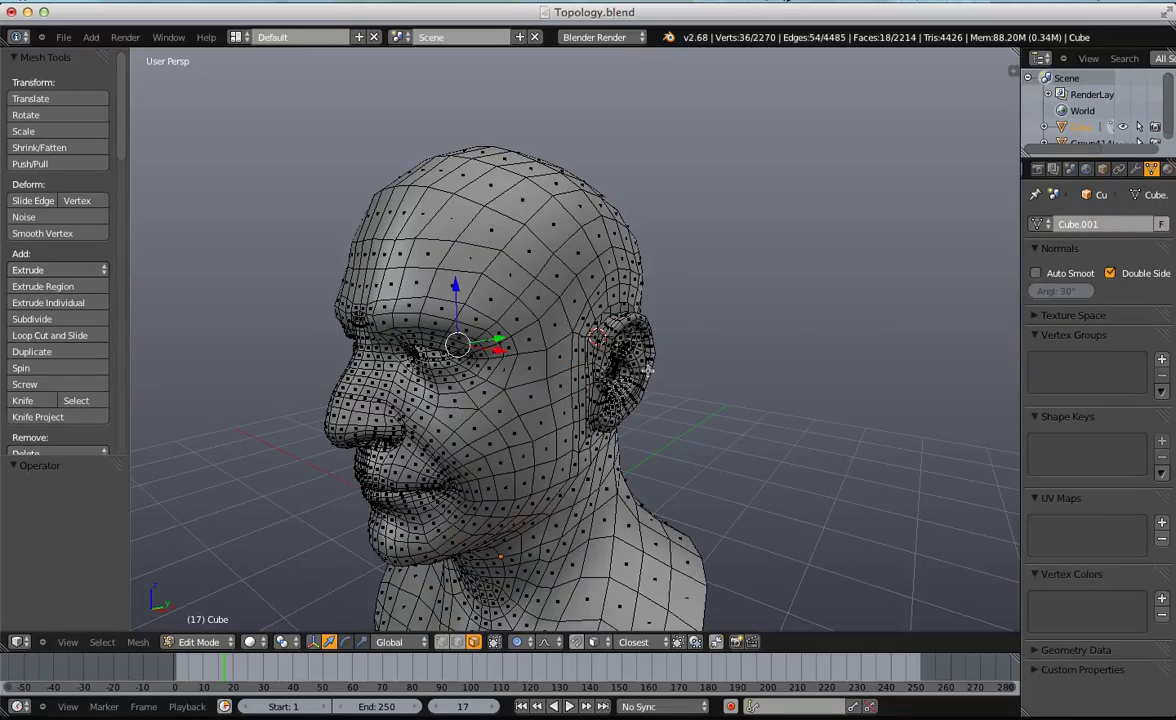
{"action": "key", "text": "a"}
{"action": "middle_click_drag", "start_coordinate": [591, 341], "coordinate": [780, 354]}
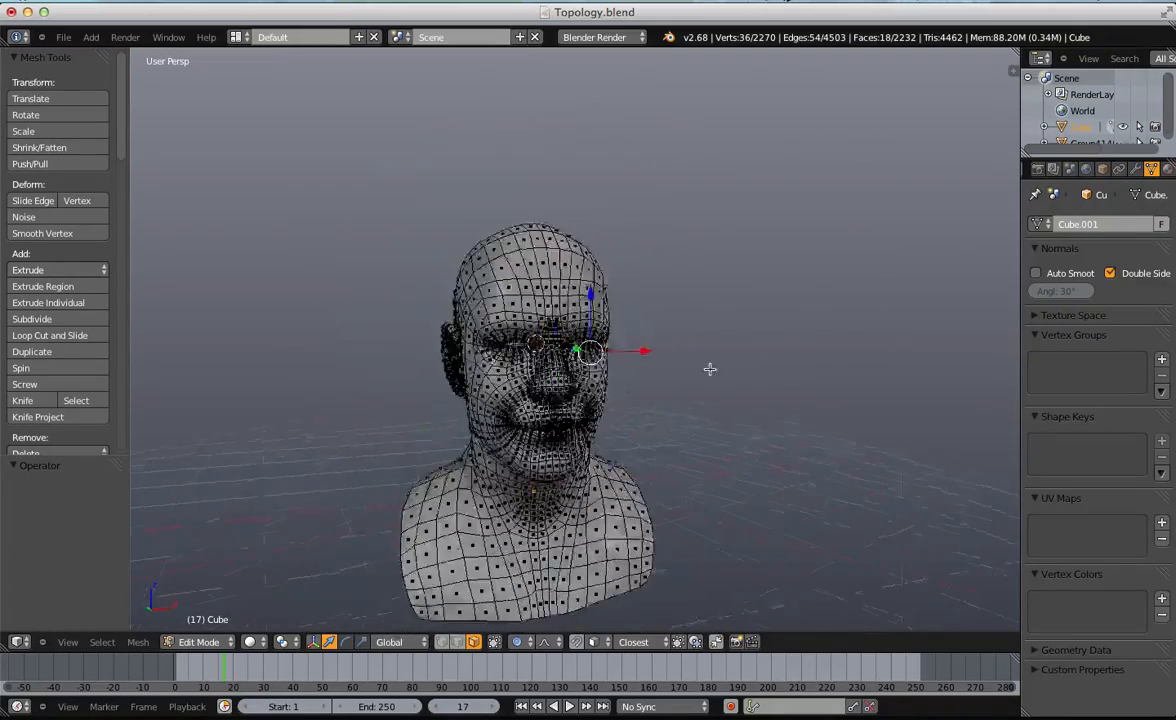
{"action": "middle_click_drag", "start_coordinate": [709, 369], "coordinate": [625, 362]}
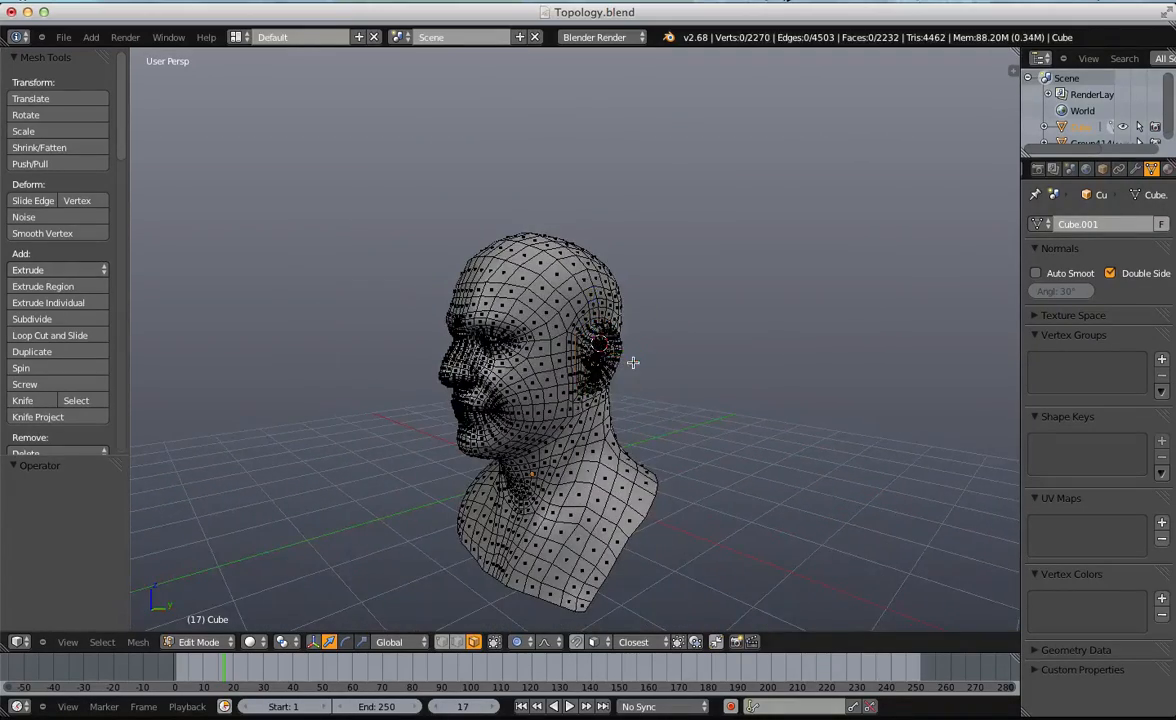
{"action": "scroll", "coordinate": [625, 362], "scroll_direction": "up", "scroll_amount": 4}
{"action": "key", "text": "a"}
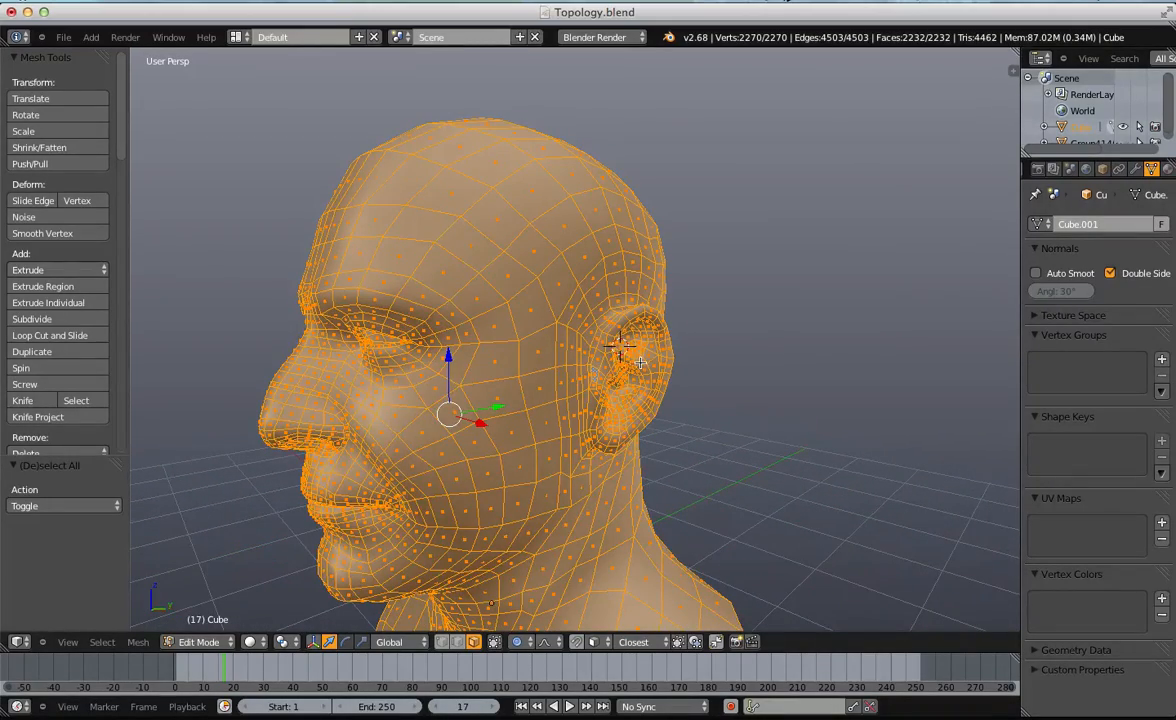
Leave edit mode and examine the smooth finished head from several angles.
{"action": "scroll", "coordinate": [336, 470], "scroll_direction": "down", "scroll_amount": 5}
{"action": "key", "text": "Tab"}
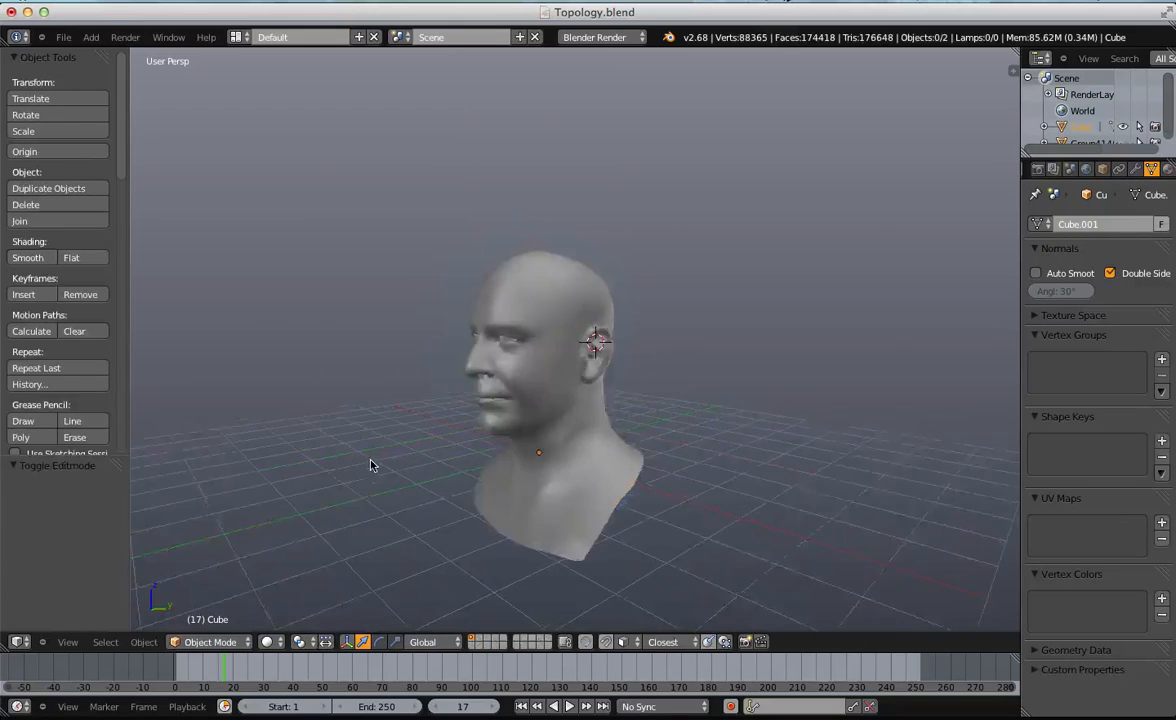
{"action": "middle_click_drag", "start_coordinate": [367, 465], "coordinate": [504, 447]}
{"action": "scroll", "coordinate": [563, 432], "scroll_direction": "up", "scroll_amount": 3}
{"action": "scroll", "coordinate": [563, 432], "scroll_direction": "down", "scroll_amount": 3}
{"action": "middle_click_drag", "start_coordinate": [659, 367], "coordinate": [592, 379]}
{"action": "scroll", "coordinate": [597, 383], "scroll_direction": "up", "scroll_amount": 5}
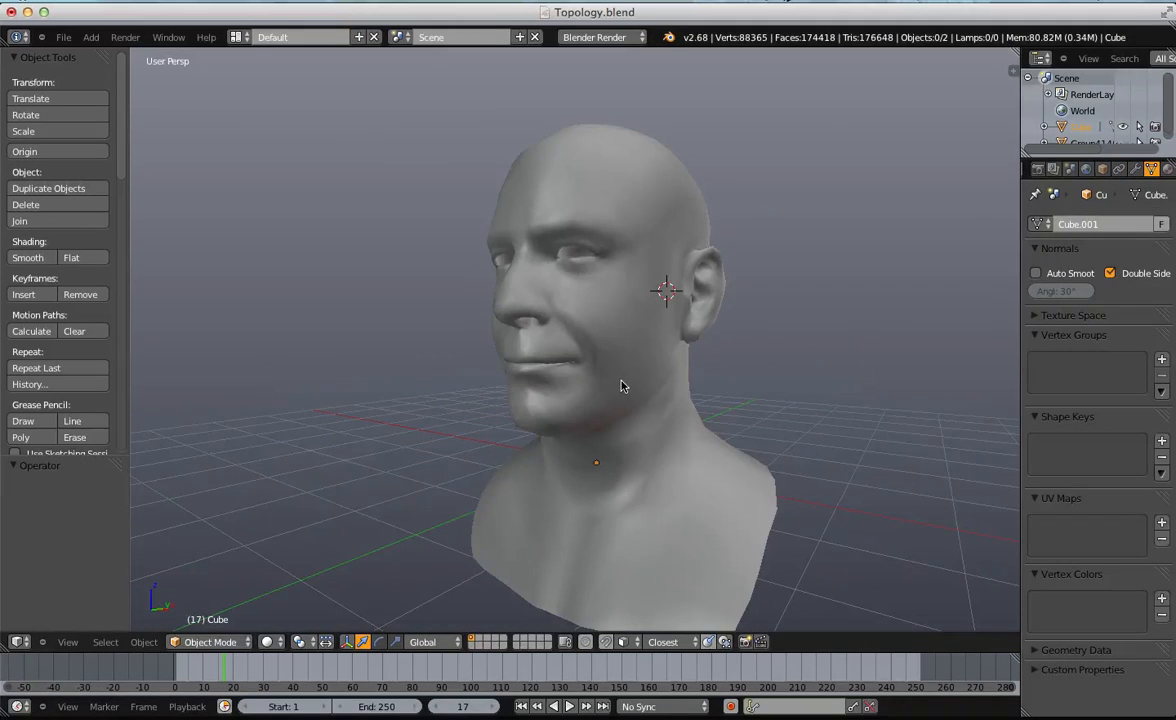
Box-select the faces on the negative X half of the head and bust in front orthographic wireframe view.
{"action": "key", "text": "Tab"}
{"action": "key", "text": "Tab"}
{"action": "key", "text": "KP_1"}
{"action": "key", "text": "KP_5"}
{"action": "key", "text": "Tab"}
{"action": "scroll", "coordinate": [597, 157], "scroll_direction": "up", "scroll_amount": 2}
{"action": "key", "text": "b"}
{"action": "left_click_drag", "start_coordinate": [583, 202], "coordinate": [249, 638]}
{"action": "middle_click_drag", "start_coordinate": [433, 567], "coordinate": [431, 397], "text": "shift"}
{"action": "key", "text": "b"}
{"action": "left_click_drag", "start_coordinate": [243, 410], "coordinate": [549, 675]}
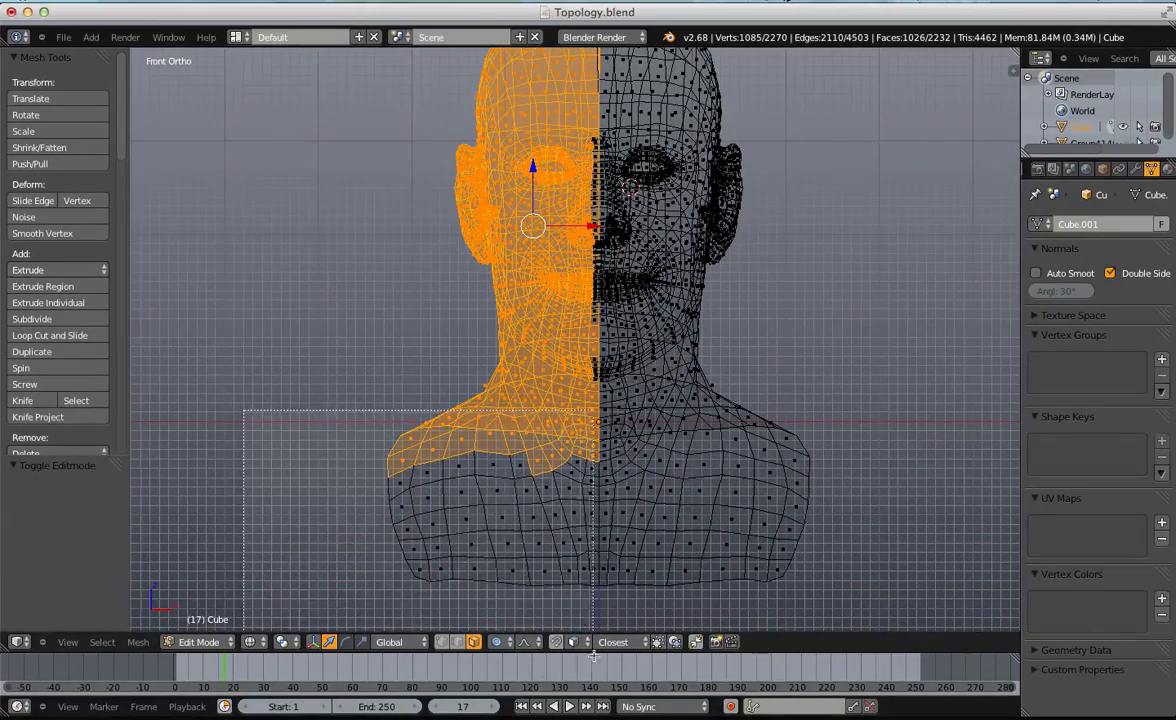
{"action": "left_click_drag", "start_coordinate": [594, 632], "coordinate": [595, 633]}
{"action": "scroll", "coordinate": [595, 633], "scroll_direction": "up", "scroll_amount": 4}
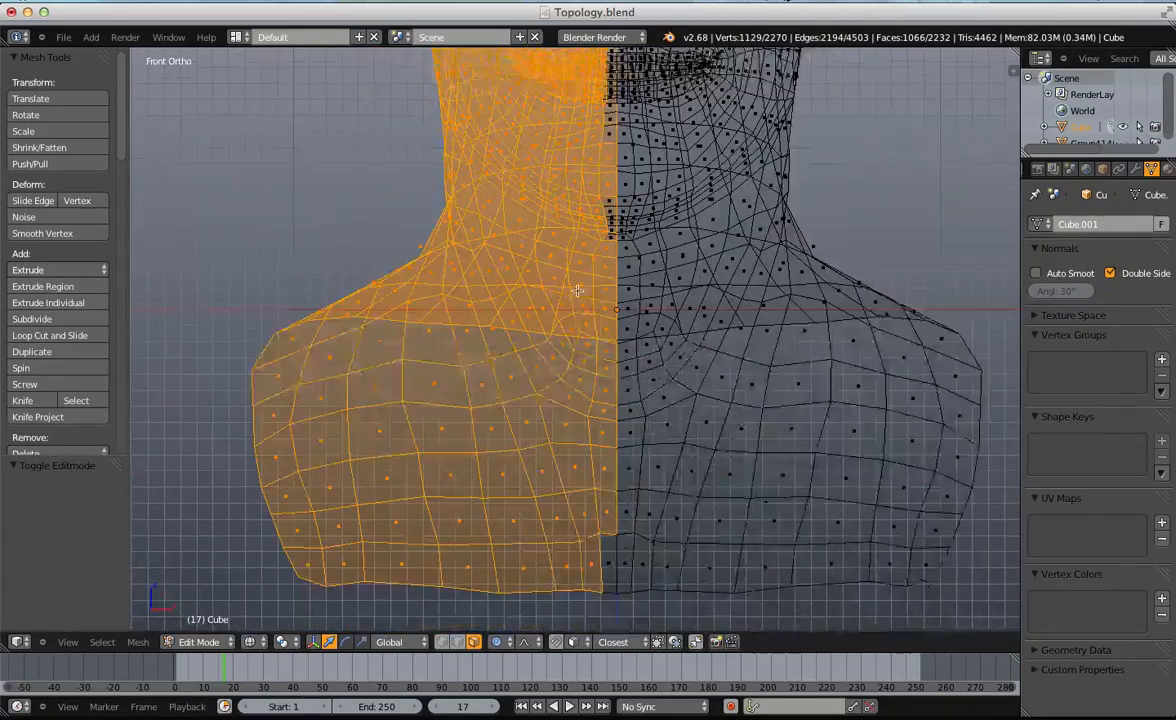
Add the missed faces beside the centre line of the chest, neck and chin to the half selection.
{"action": "key", "text": "b"}
{"action": "left_click_drag", "start_coordinate": [555, 405], "coordinate": [616, 569]}
{"action": "middle_click_drag", "start_coordinate": [613, 288], "coordinate": [597, 487], "text": "shift"}
{"action": "scroll", "coordinate": [597, 487], "scroll_direction": "up", "scroll_amount": 4}
{"action": "key", "text": "b"}
{"action": "left_click_drag", "start_coordinate": [610, 499], "coordinate": [556, 250]}
{"action": "middle_click_drag", "start_coordinate": [569, 249], "coordinate": [575, 428], "text": "shift"}
{"action": "key", "text": "b"}
{"action": "left_click_drag", "start_coordinate": [630, 503], "coordinate": [574, 142]}
Add the missed faces along the nose and between the brows to complete the half selection.
{"action": "middle_click_drag", "start_coordinate": [574, 142], "coordinate": [604, 356], "text": "shift"}
{"action": "key", "text": "b"}
{"action": "left_click_drag", "start_coordinate": [646, 402], "coordinate": [608, 65]}
{"action": "middle_click_drag", "start_coordinate": [608, 217], "coordinate": [532, 520], "text": "shift"}
{"action": "key", "text": "b"}
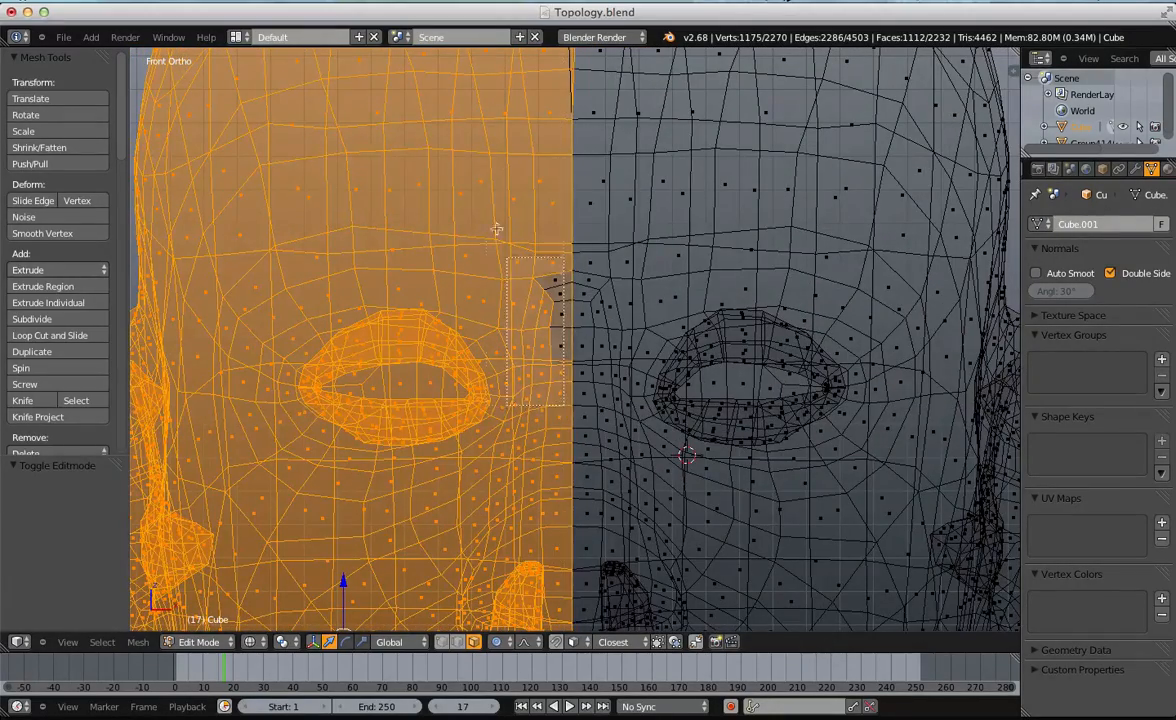
{"action": "left_click_drag", "start_coordinate": [507, 259], "coordinate": [509, 245]}
{"action": "scroll", "coordinate": [546, 281], "scroll_direction": "down", "scroll_amount": 3}
{"action": "middle_click_drag", "start_coordinate": [577, 288], "coordinate": [593, 457], "text": "shift"}
{"action": "key", "text": "z"}
{"action": "key", "text": "z"}
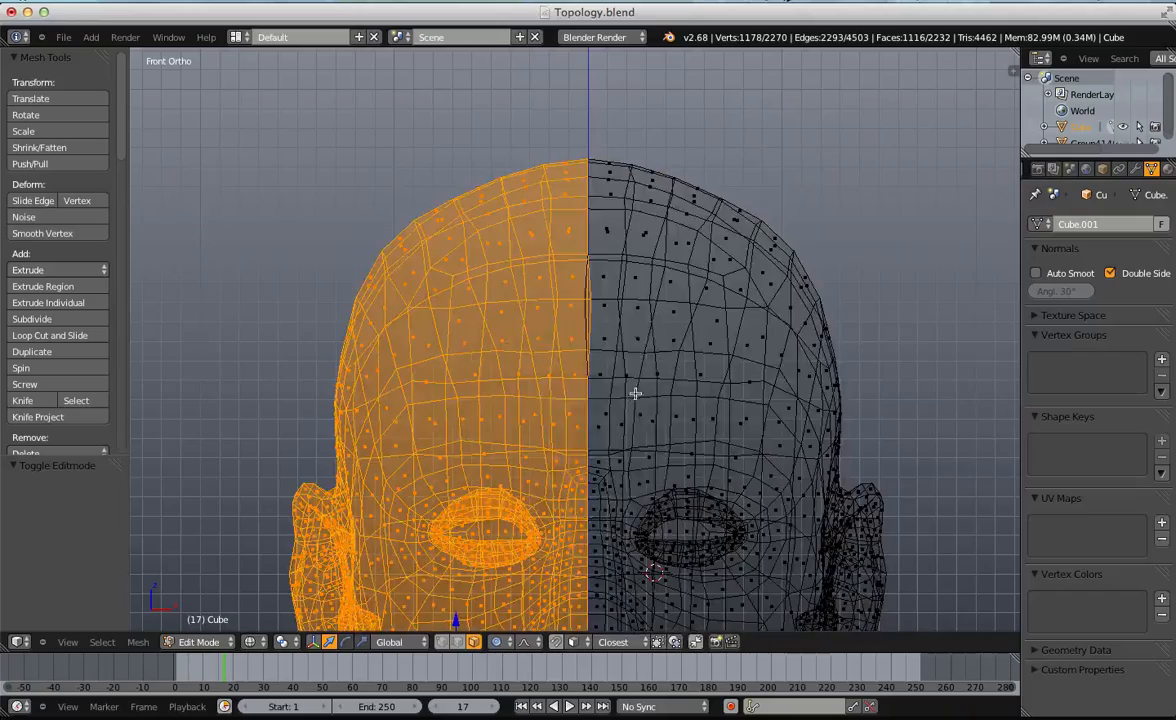
Delete the faces of the selected negative X half of the head and bust.
{"action": "scroll", "coordinate": [745, 360], "scroll_direction": "down", "scroll_amount": 4}
{"action": "middle_click_drag", "start_coordinate": [651, 530], "coordinate": [651, 312], "text": "shift"}
{"action": "key", "text": "x"}
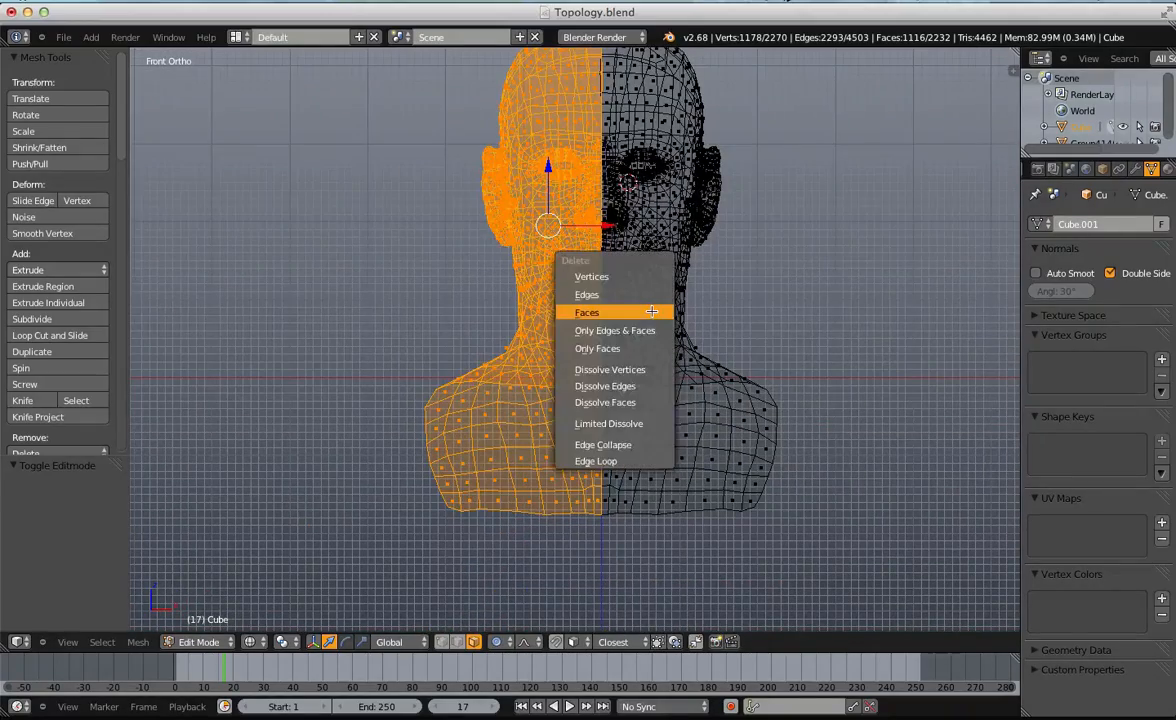
{"action": "left_click", "coordinate": [651, 312]}
Leave edit mode and add a Mirror modifier to the remaining half of the head.
{"action": "key", "text": "Tab"}
{"action": "key", "text": "w"}
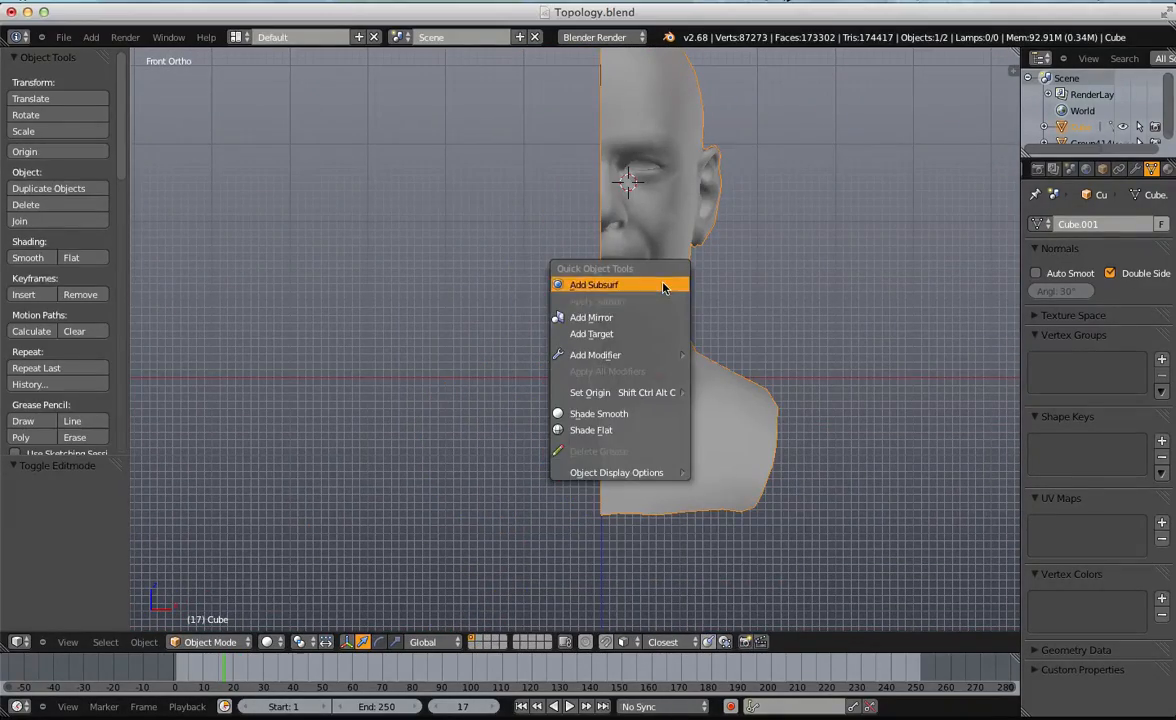
{"action": "left_click", "coordinate": [630, 317]}
In wireframe edit mode with vertex selection, box-select the centre-line vertices from the crown down to the forehead.
{"action": "middle_click_drag", "start_coordinate": [675, 197], "coordinate": [665, 383], "text": "shift"}
{"action": "key", "text": "z"}
{"action": "scroll", "coordinate": [604, 254], "scroll_direction": "up", "scroll_amount": 4}
{"action": "key", "text": "Tab"}
{"action": "key", "text": "ctrl+Tab"}
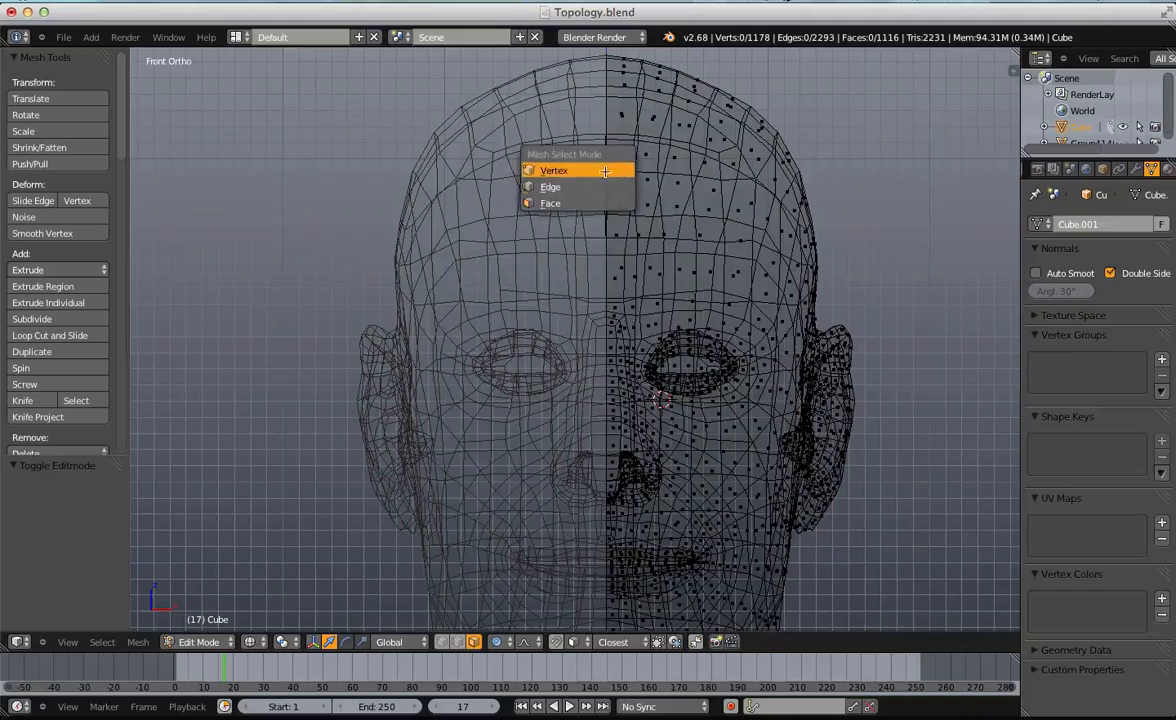
{"action": "left_click", "coordinate": [600, 171]}
{"action": "key", "text": "a"}
{"action": "scroll", "coordinate": [590, 330], "scroll_direction": "up", "scroll_amount": 3}
{"action": "key", "text": "a"}
{"action": "key", "text": "b"}
{"action": "left_click_drag", "start_coordinate": [601, 381], "coordinate": [575, 100]}
Undo the first trial move, turn off proportional editing, and move the selected centre-line vertices about -0.169 along X.
{"action": "mouse_move", "coordinate": [640, 234]}
{"action": "left_mouse_down"}
{"action": "mouse_move", "coordinate": [666, 228]}
{"action": "mouse_move", "coordinate": [651, 243]}
{"action": "left_mouse_up"}
{"action": "key", "text": "ctrl+z"}
{"action": "key", "text": "o"}
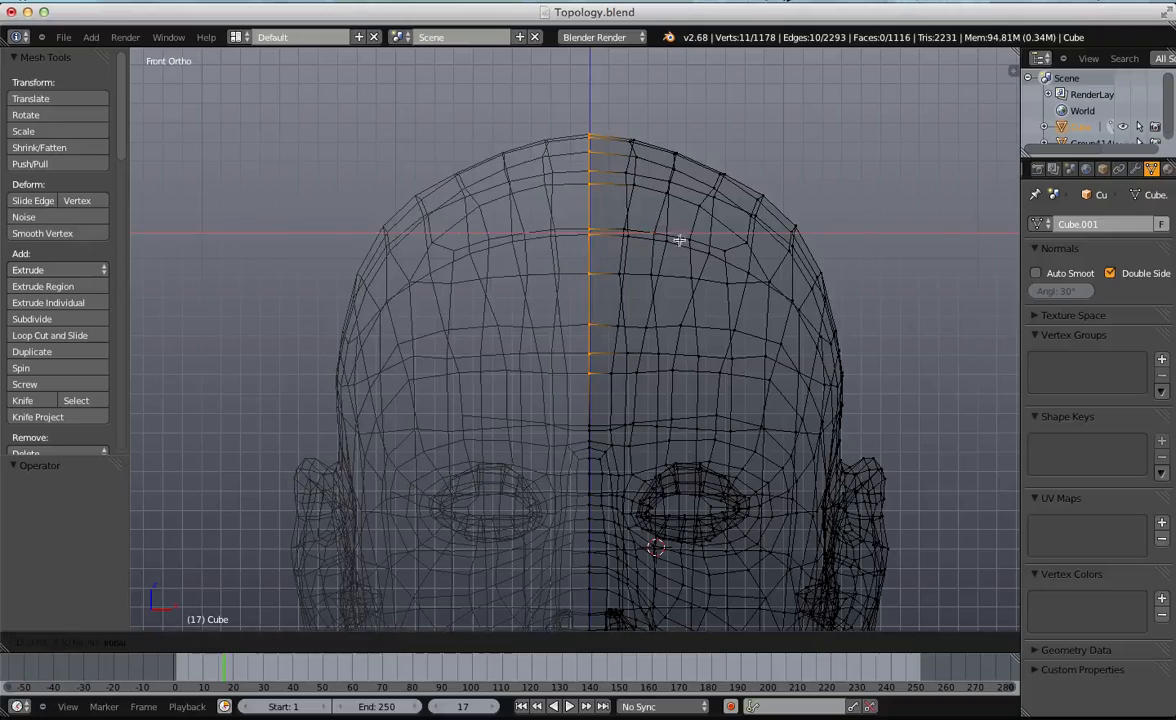
{"action": "left_click_drag", "start_coordinate": [935, 237], "coordinate": [935, 237]}
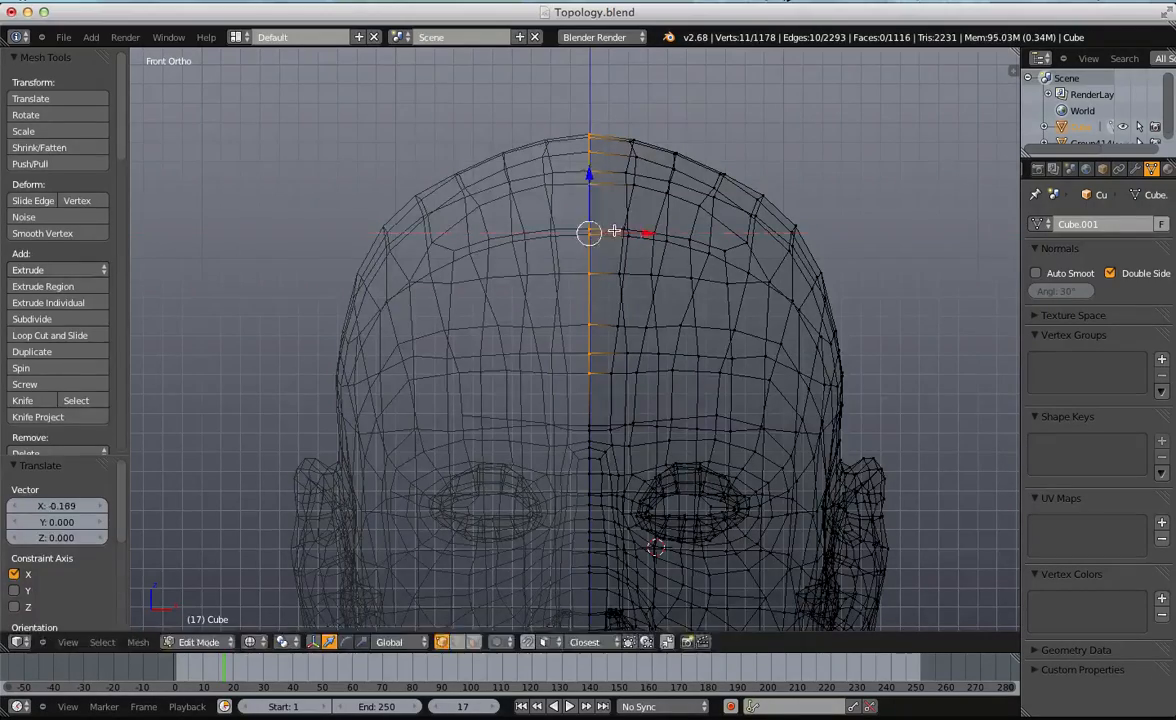
Leave edit mode and examine the mirrored head and bust in solid shading from an angled perspective view.
{"action": "key", "text": "Tab"}
{"action": "scroll", "coordinate": [651, 232], "scroll_direction": "down", "scroll_amount": 6}
{"action": "key", "text": "z"}
{"action": "middle_click_drag", "start_coordinate": [598, 356], "coordinate": [631, 320]}
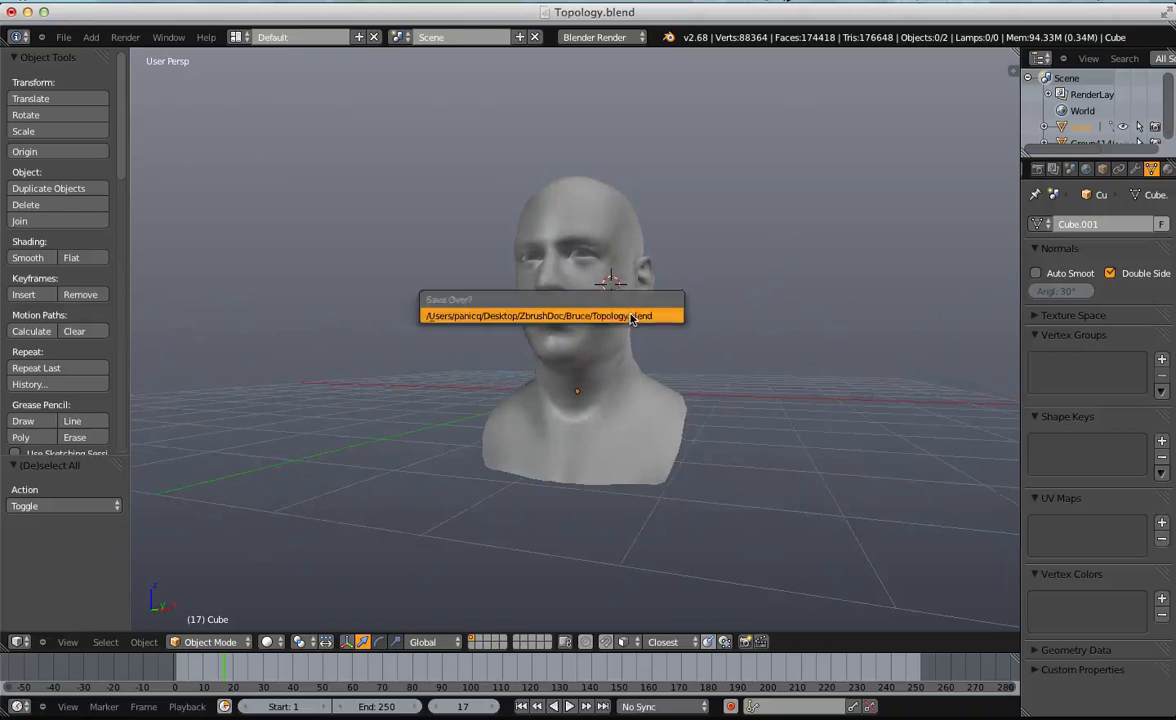